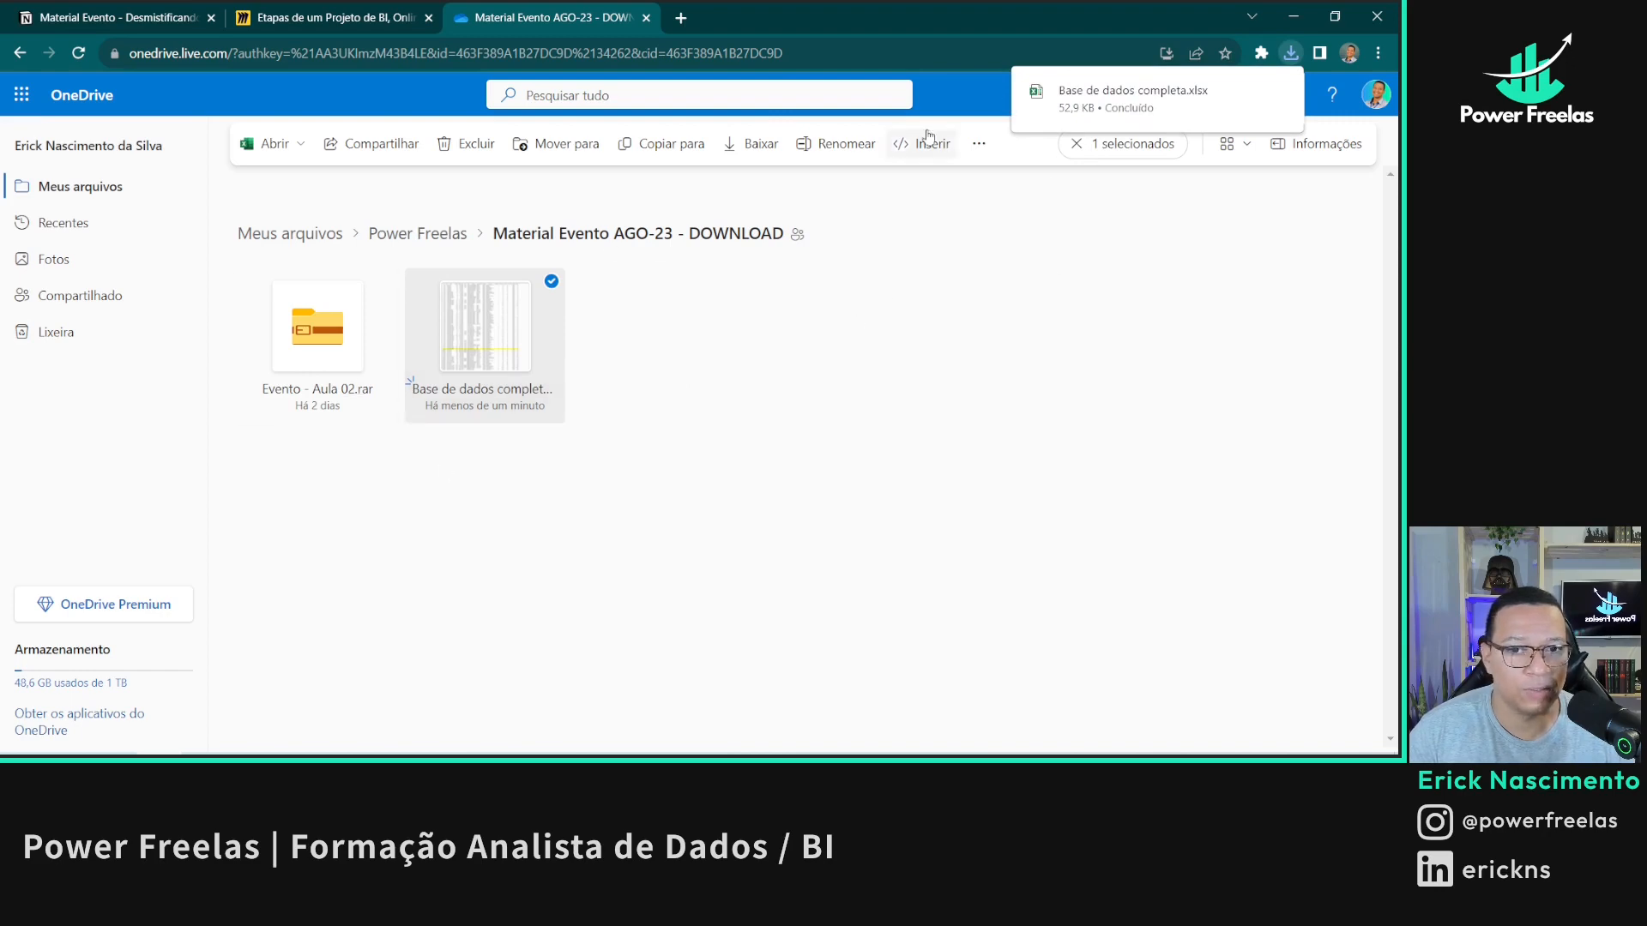
- Open the downloaded Base de dados completa.xlsx, examine its first and last data rows, and close the workbook
left_click(1132, 96)
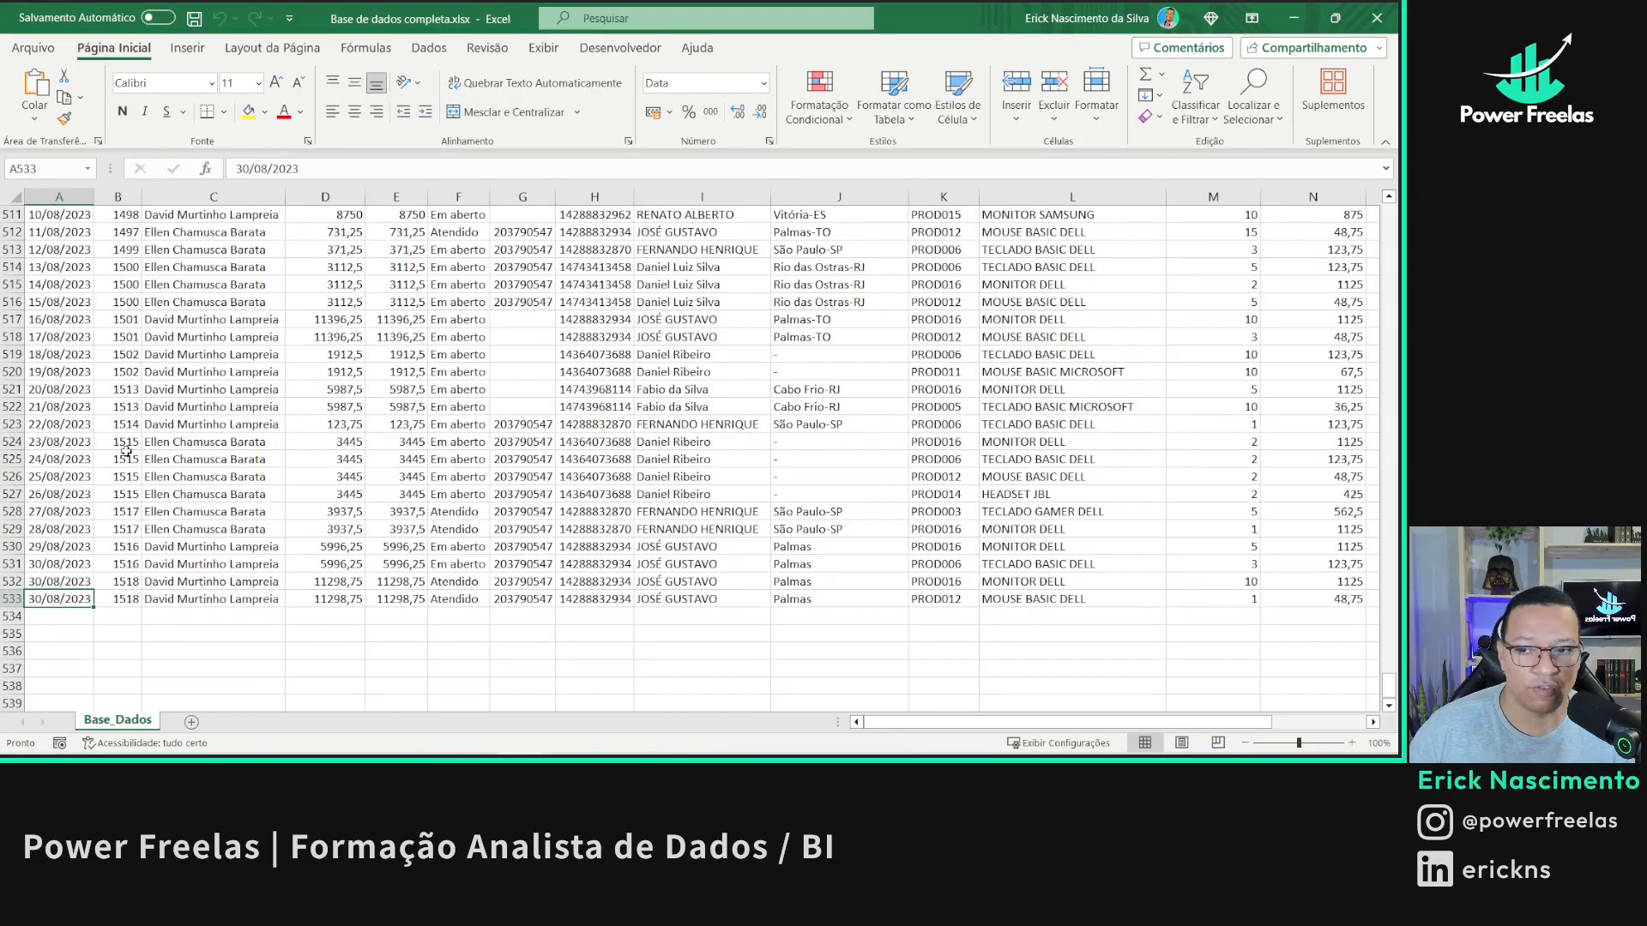
scroll(126, 451, "up", 20)
scroll(126, 450, "down", 20)
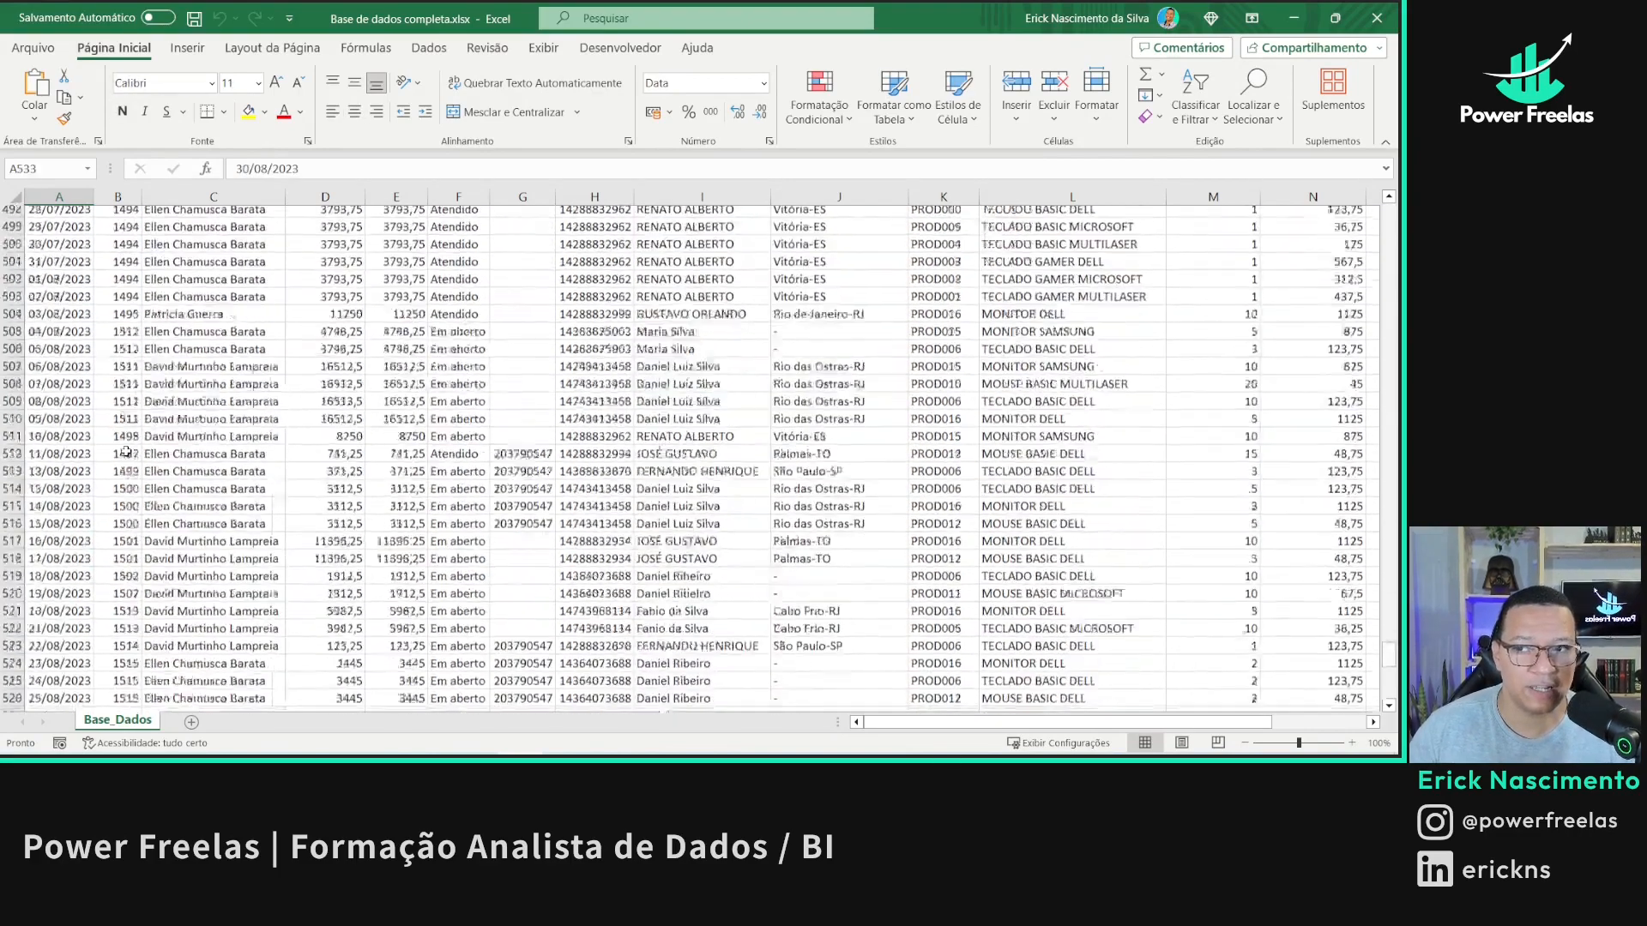
scroll(126, 450, "down", 4)
scroll(126, 450, "down", 1)
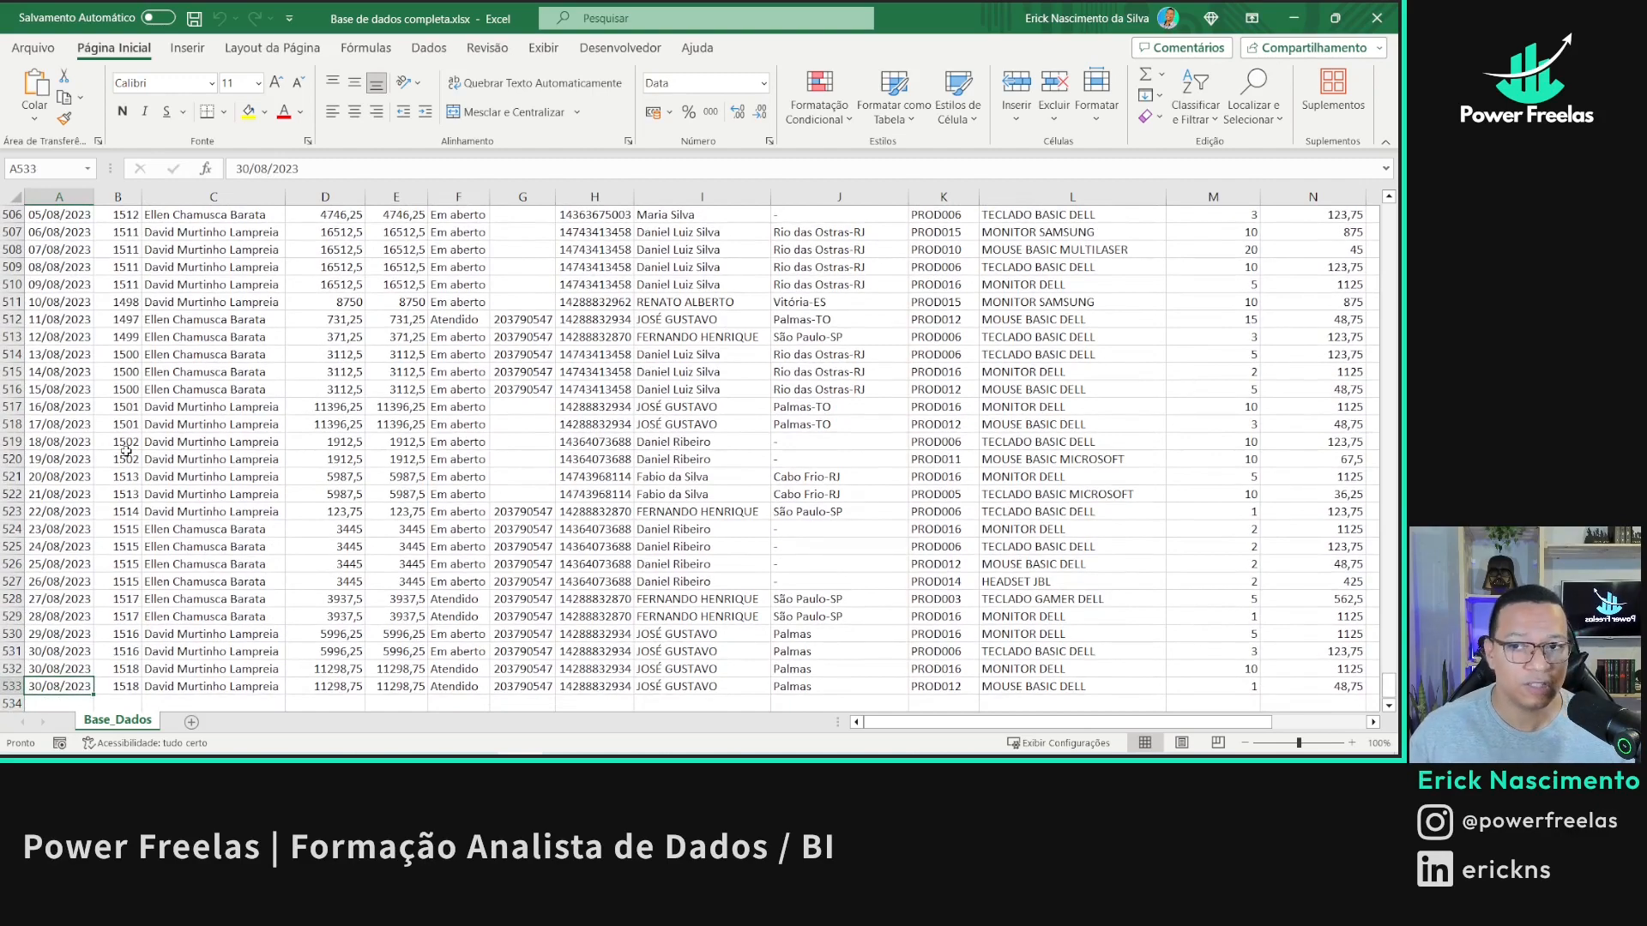
key("ctrl+Home")
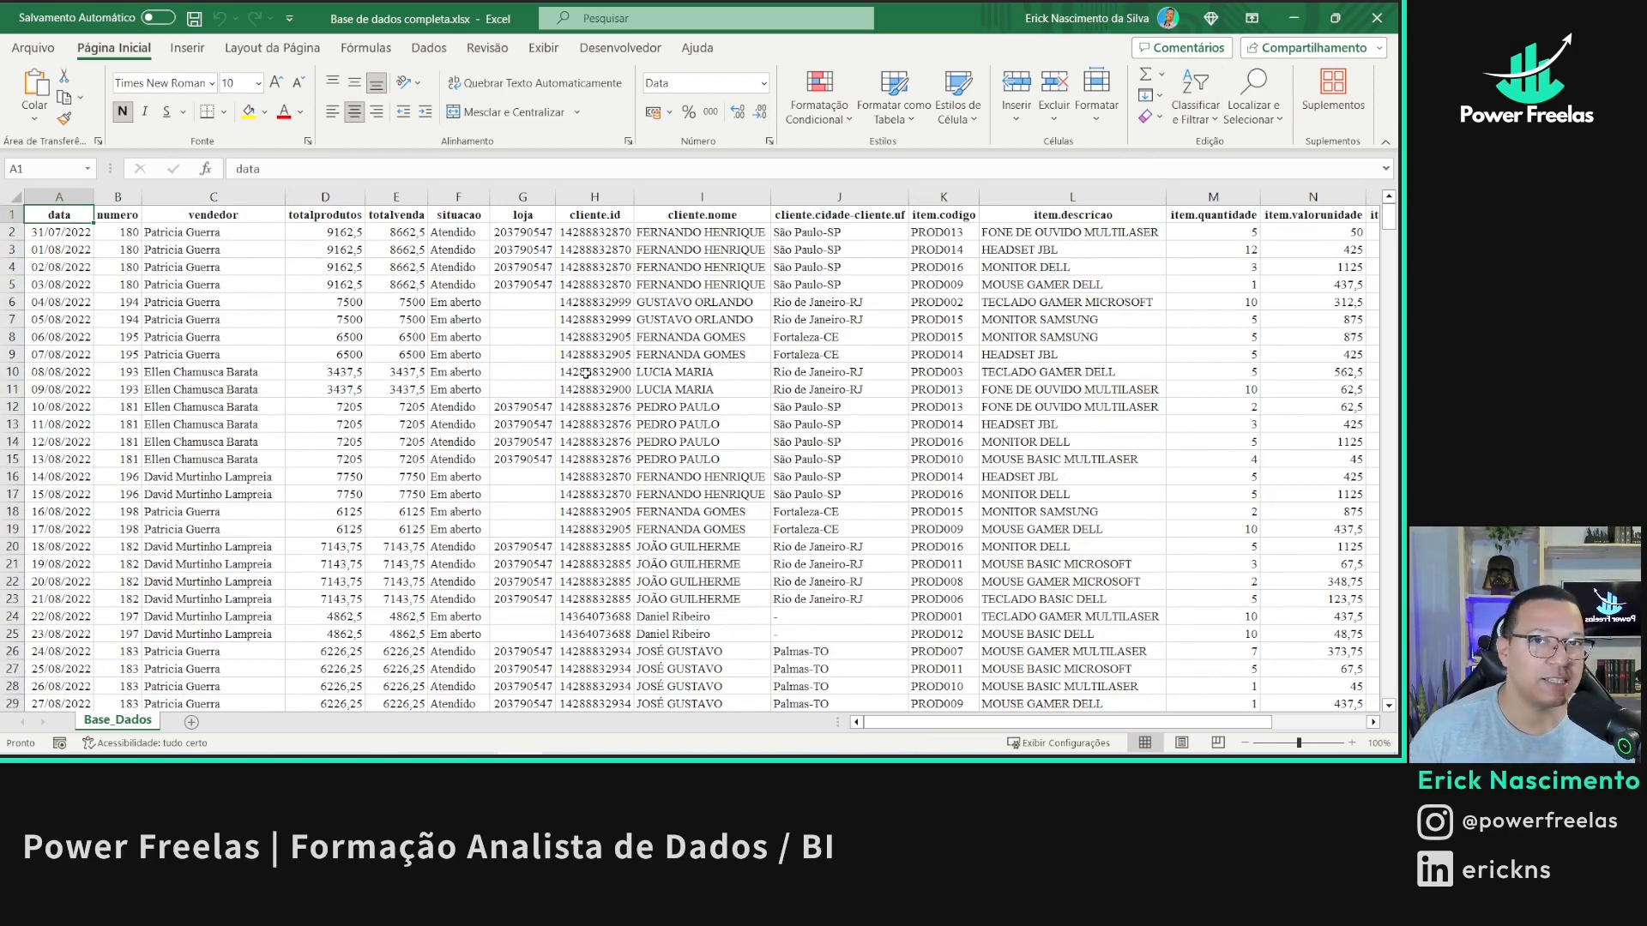
key("ctrl+Down")
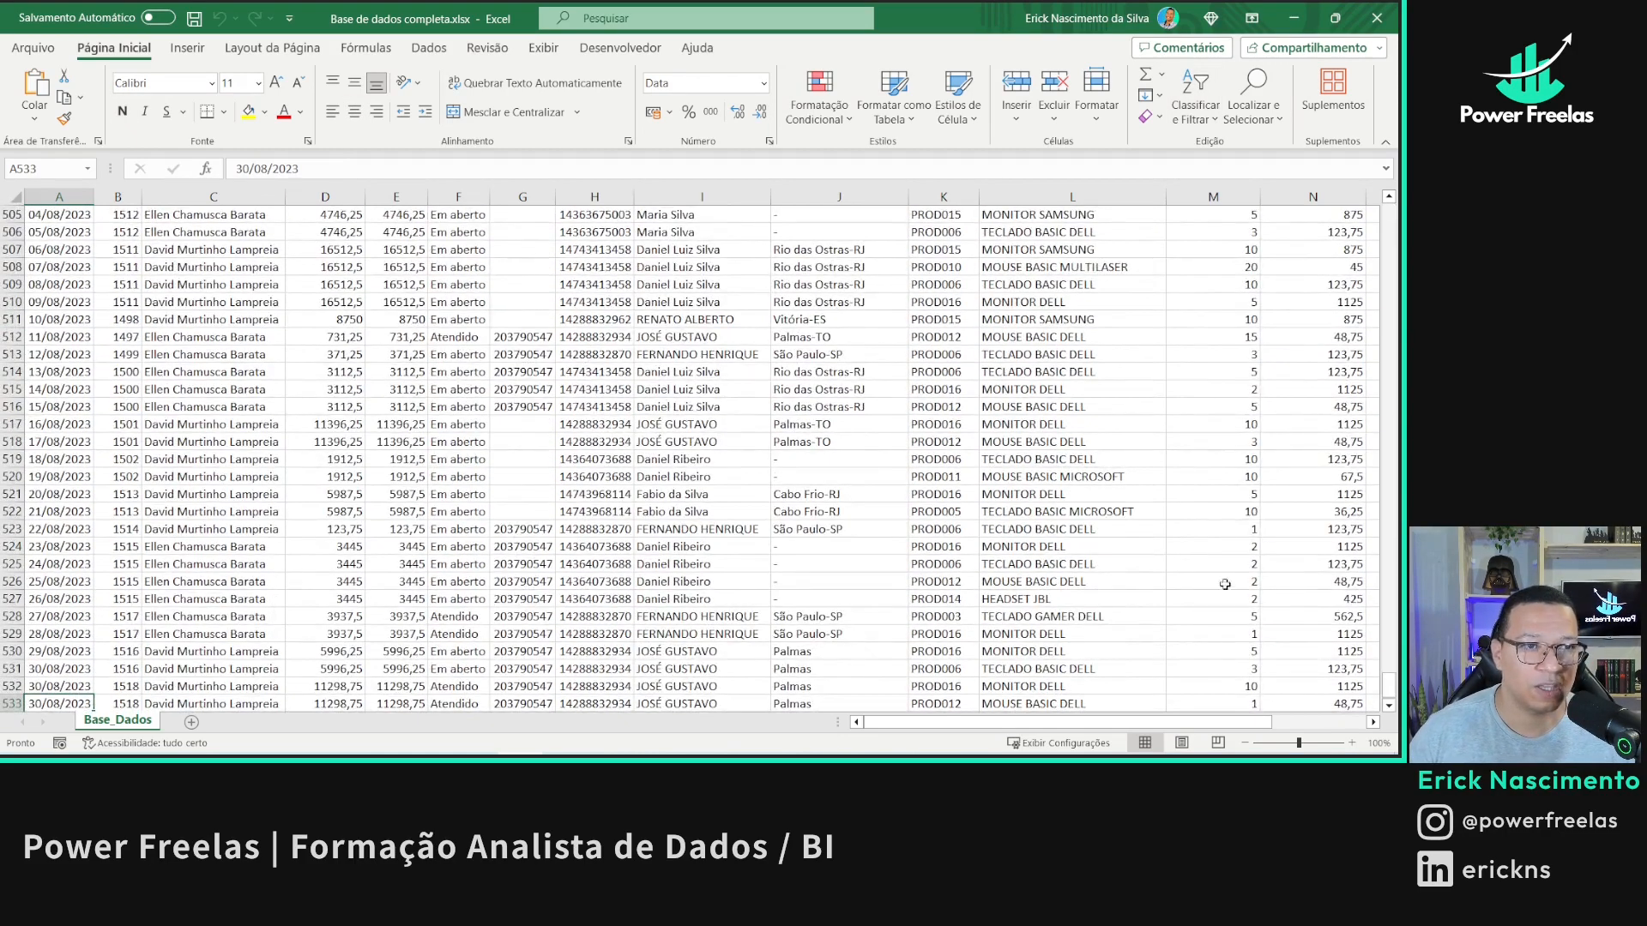
scroll(161, 347, "up", 4)
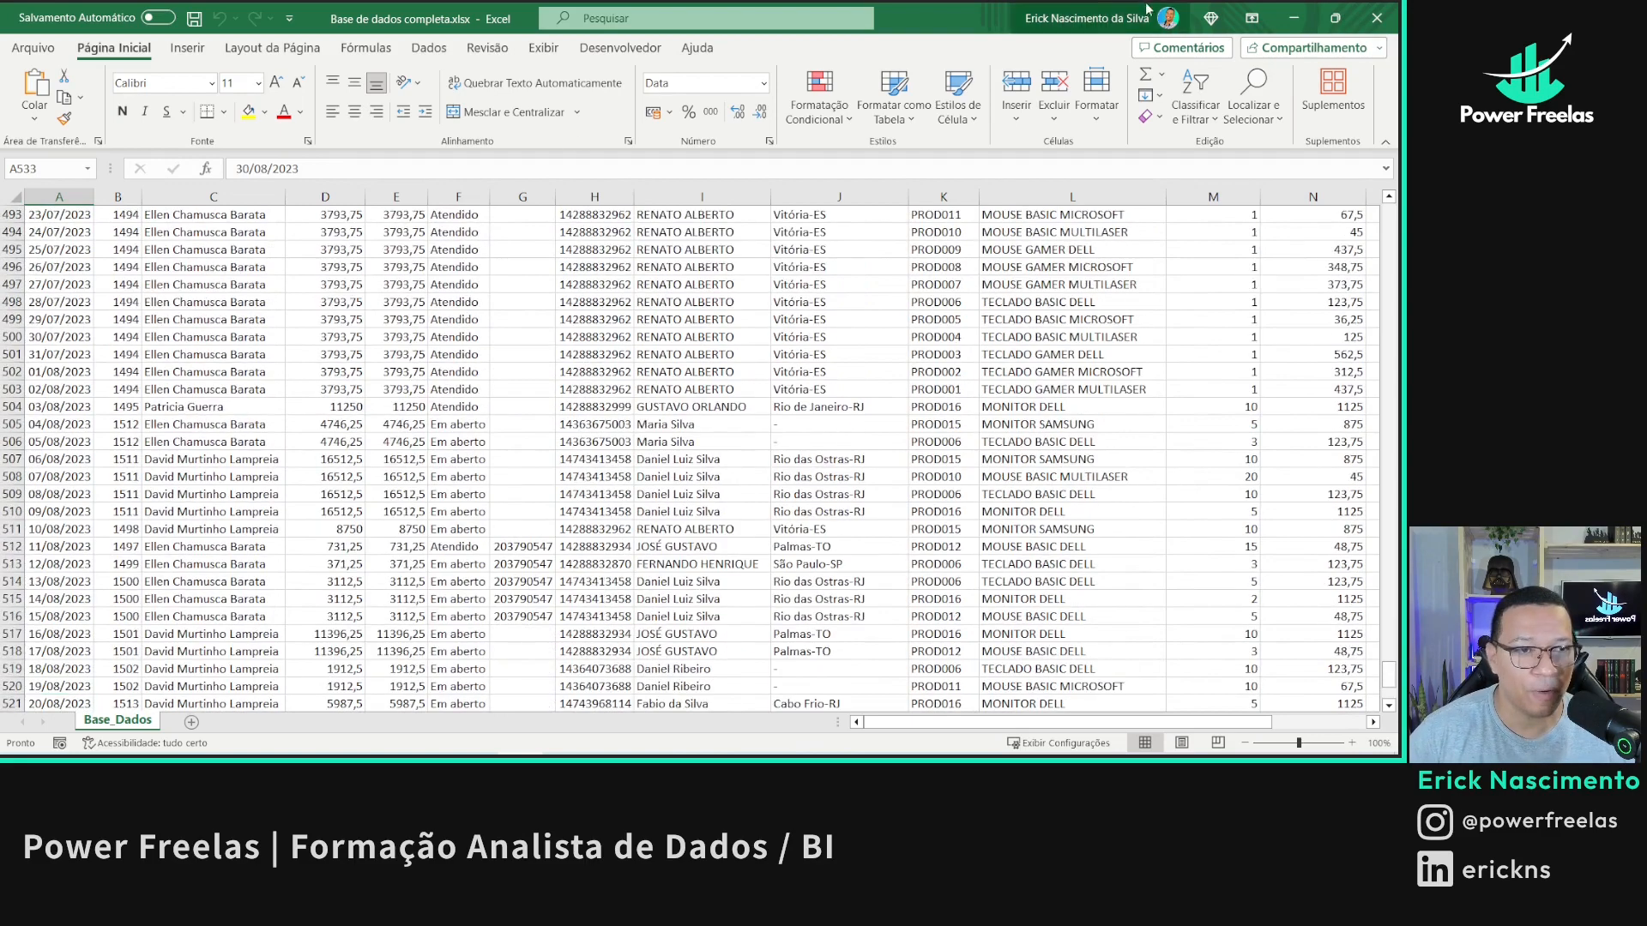
left_click(1377, 18)
left_click(694, 413)
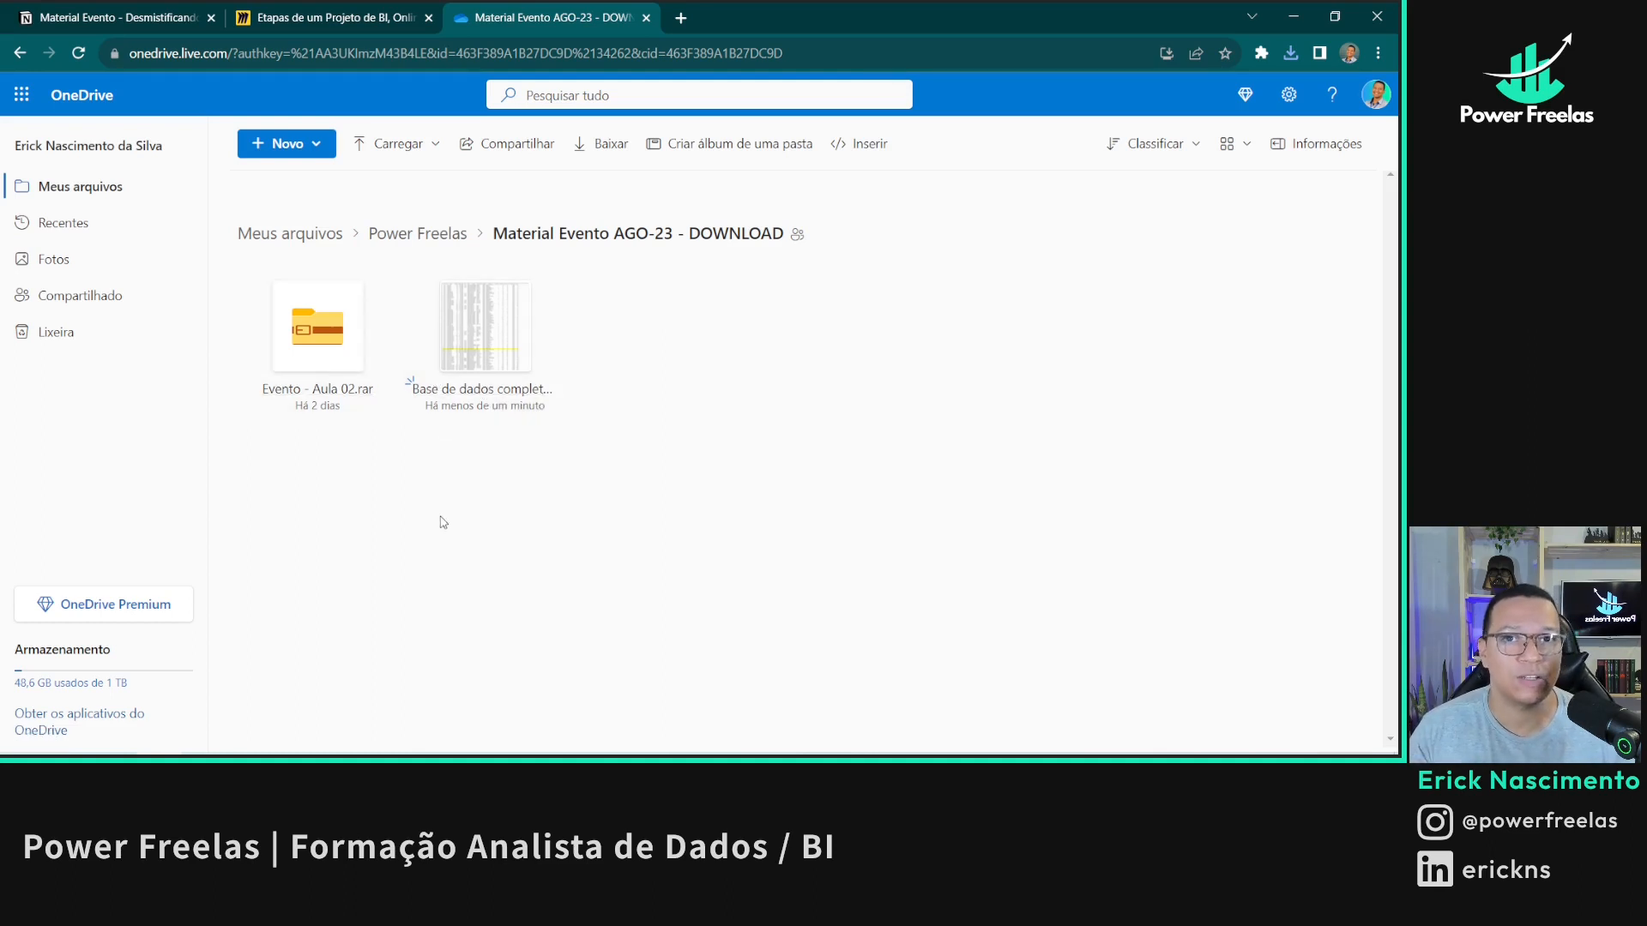
- Switch to the Evento - Aula 02 folder in File Explorer and compare Base de dados completa.xlsx with Base de dados.xlsx
key("alt+Tab")
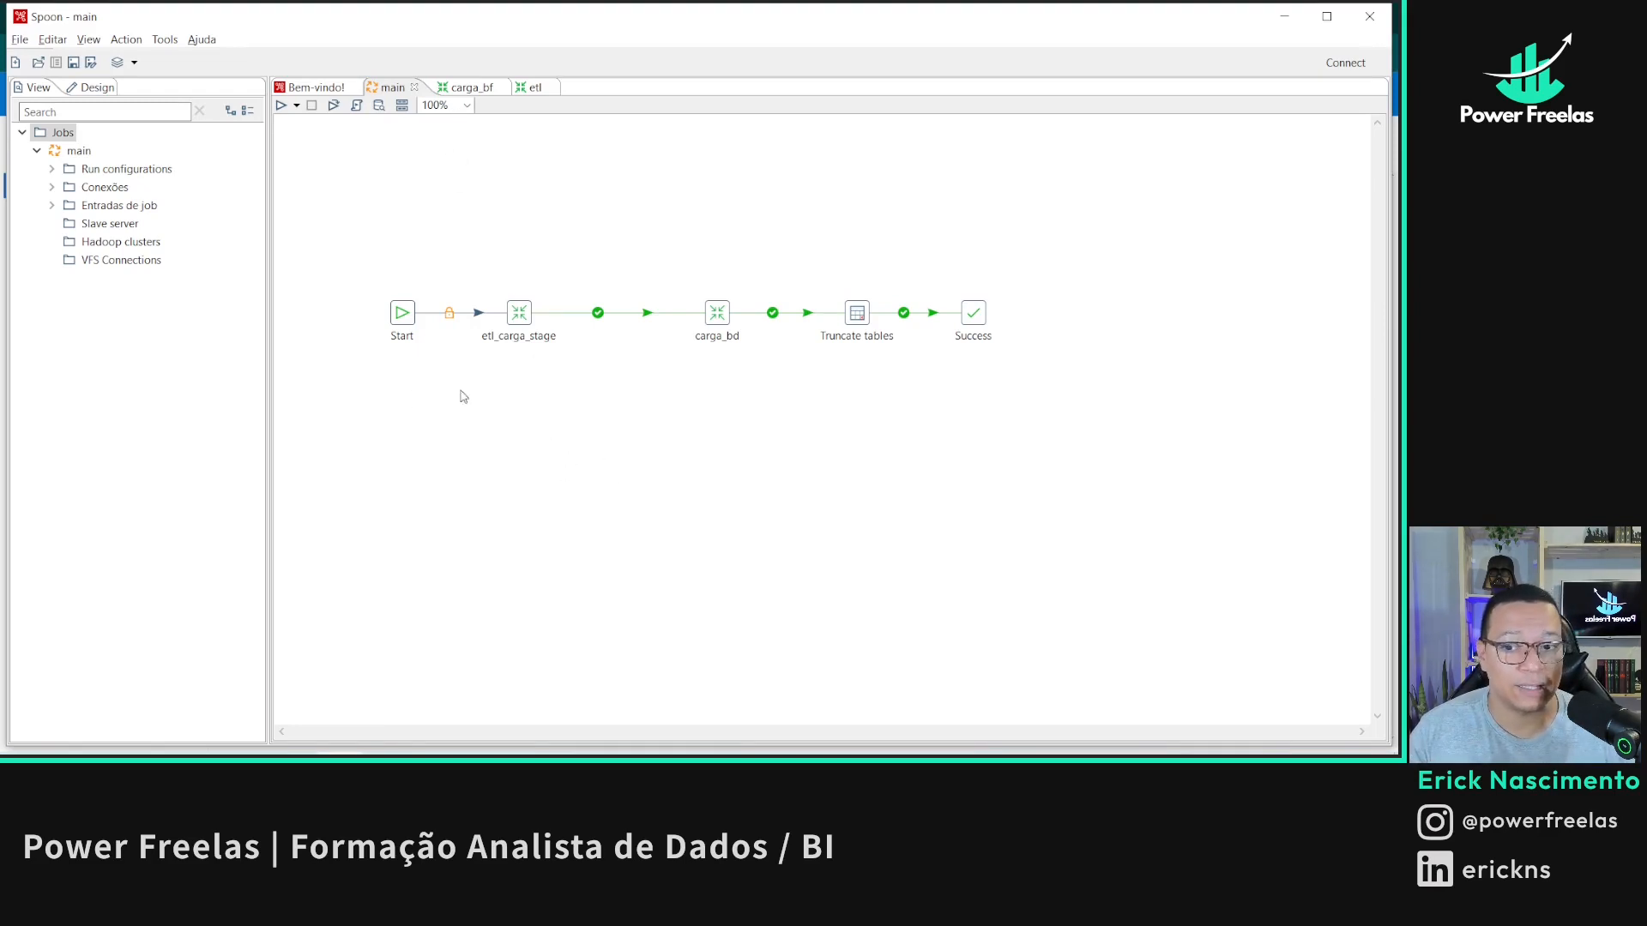
key("alt+Tab")
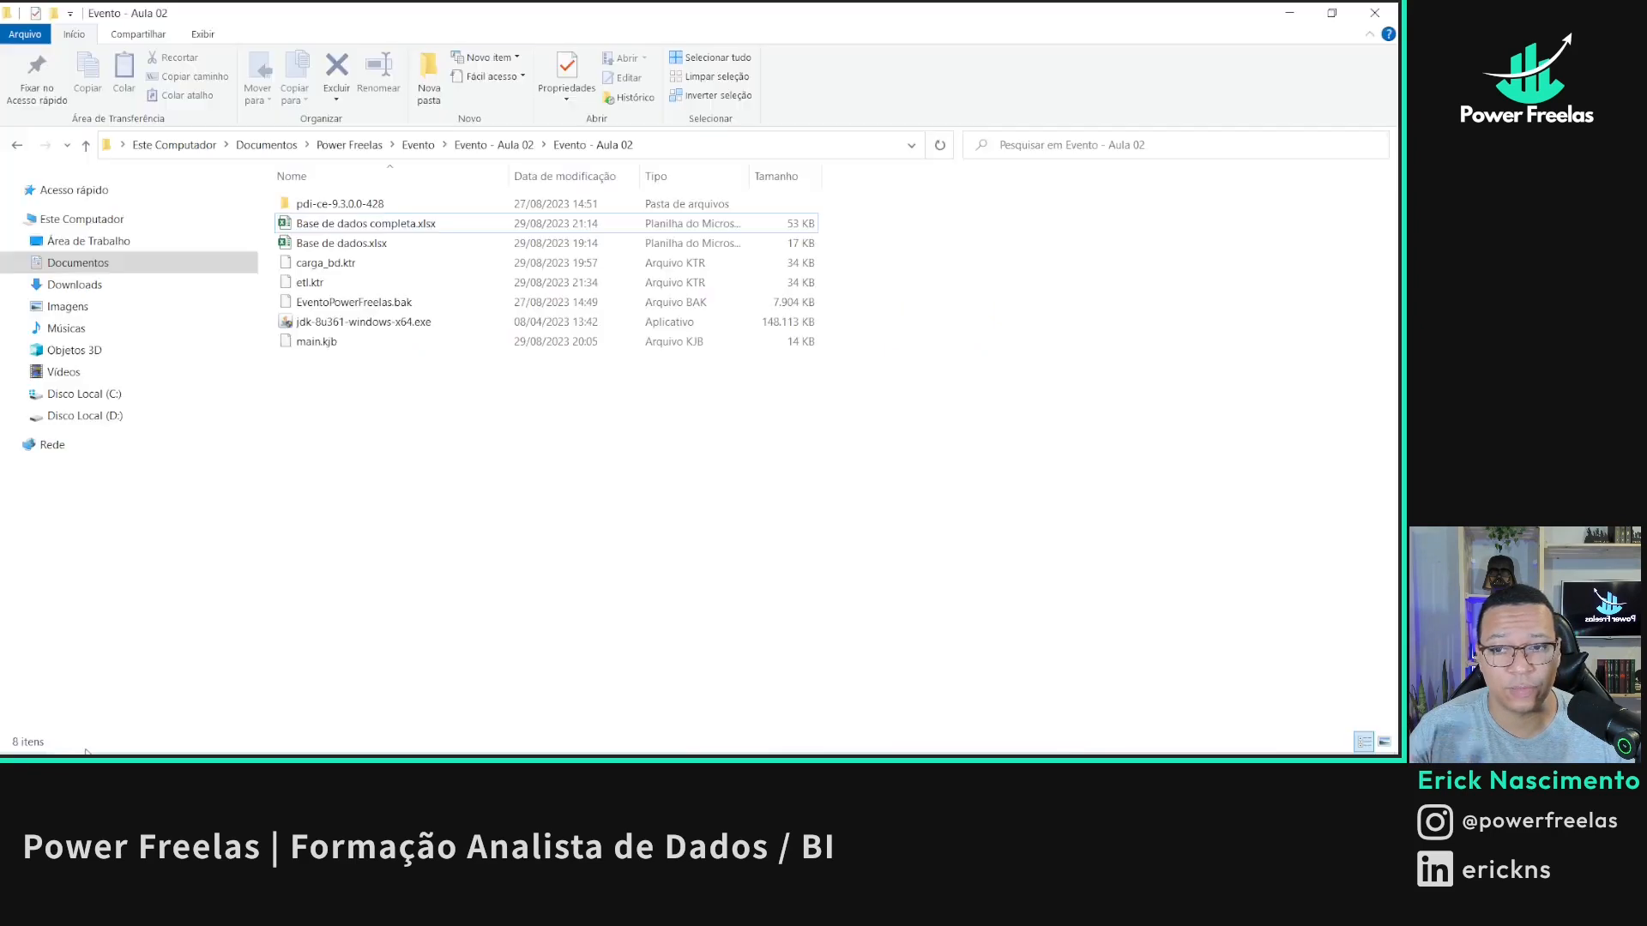
left_click(386, 225)
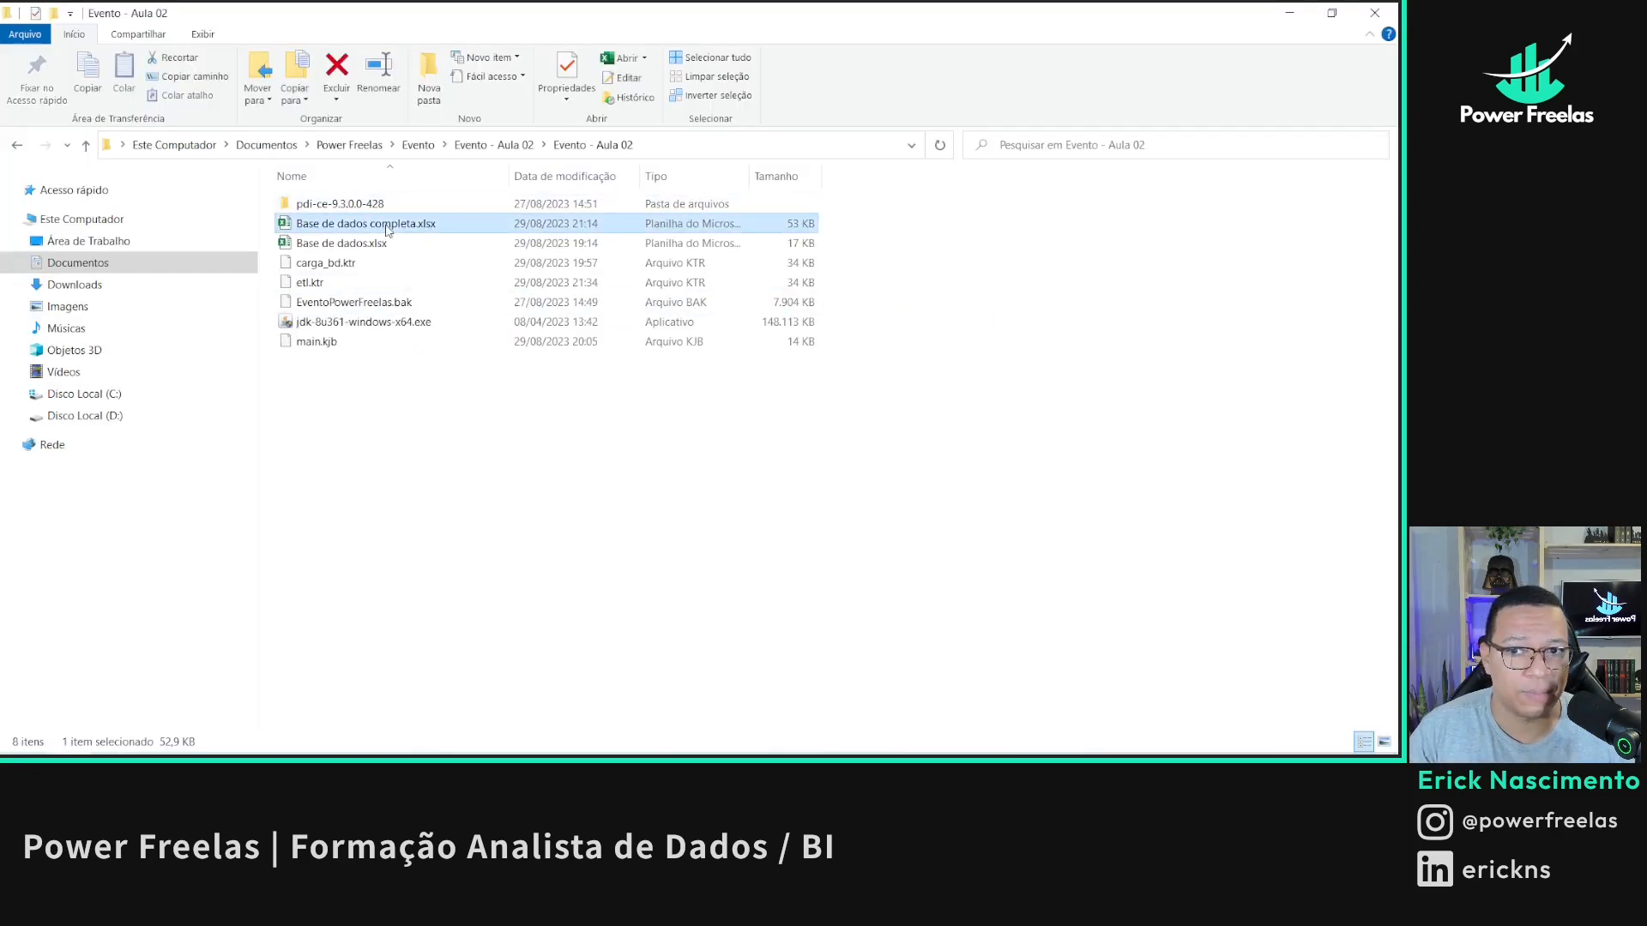
left_click(422, 358)
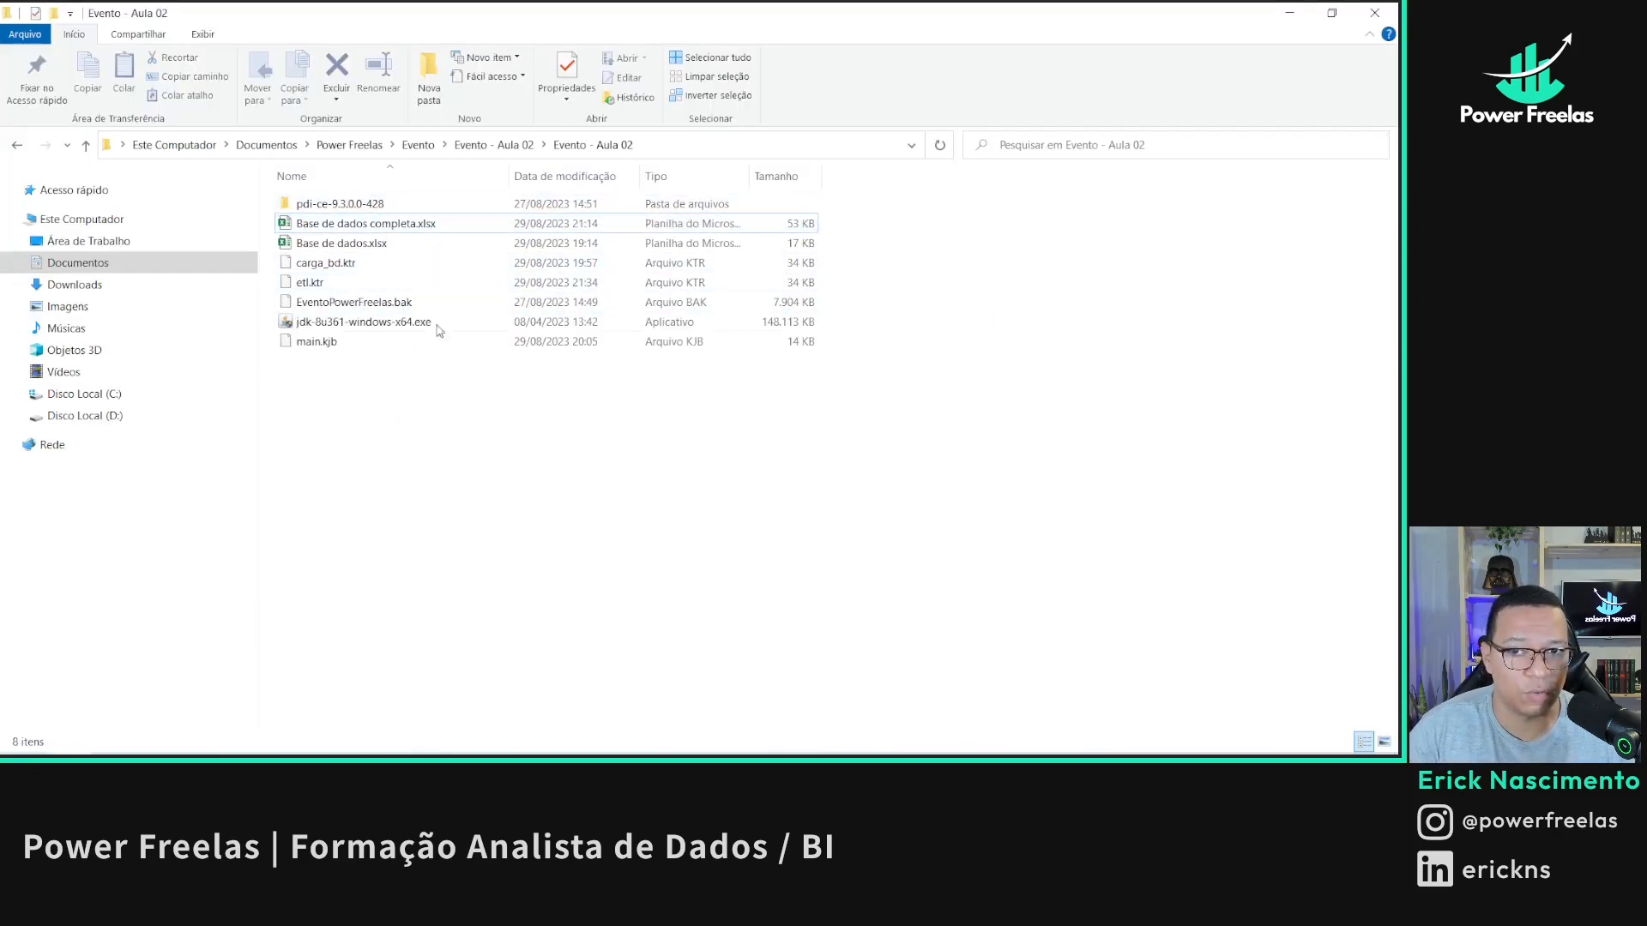
left_click(369, 243)
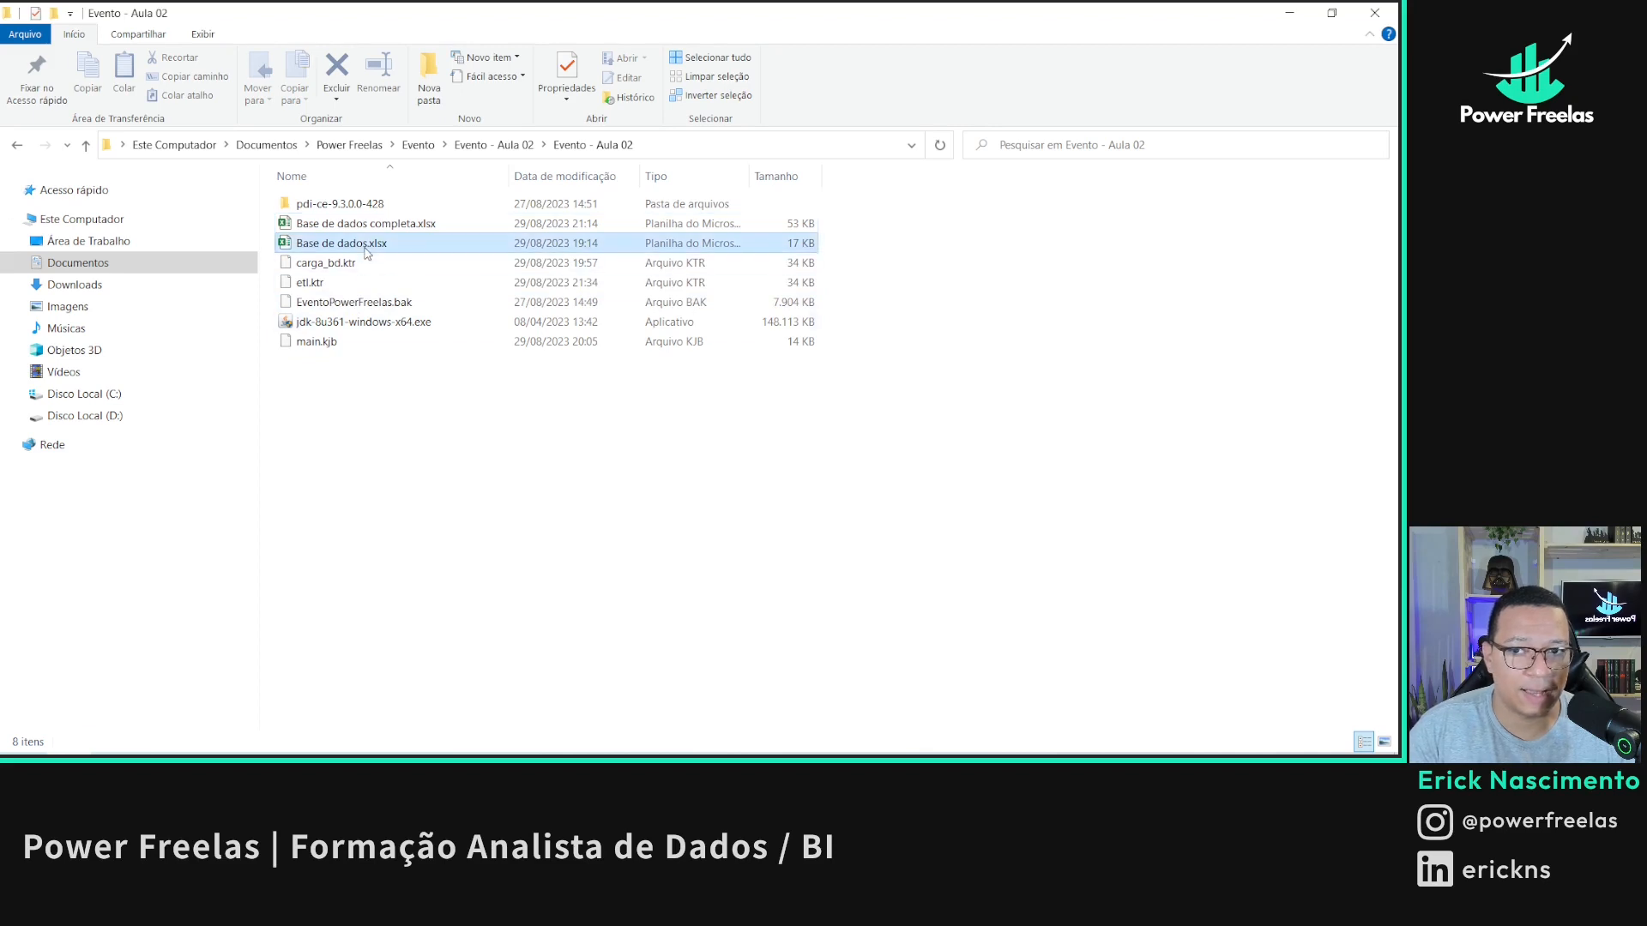
left_click(371, 227)
left_click(372, 246)
left_click(377, 230)
left_click(379, 260)
left_click(385, 244)
left_click(388, 229)
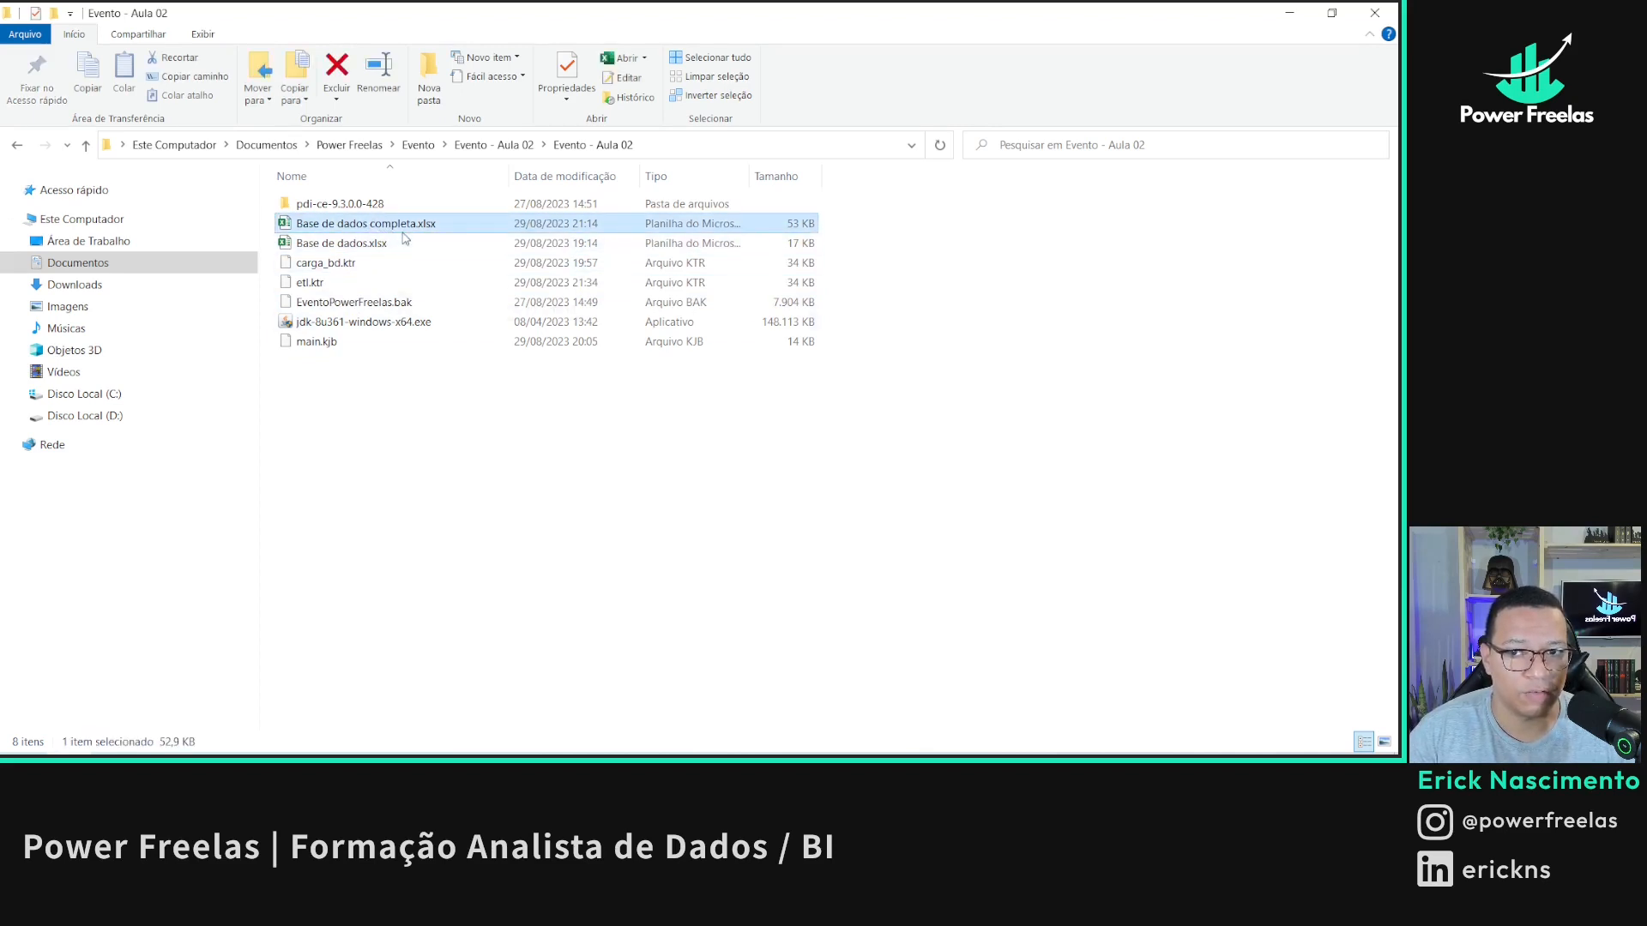
left_click(390, 243)
left_click(402, 225)
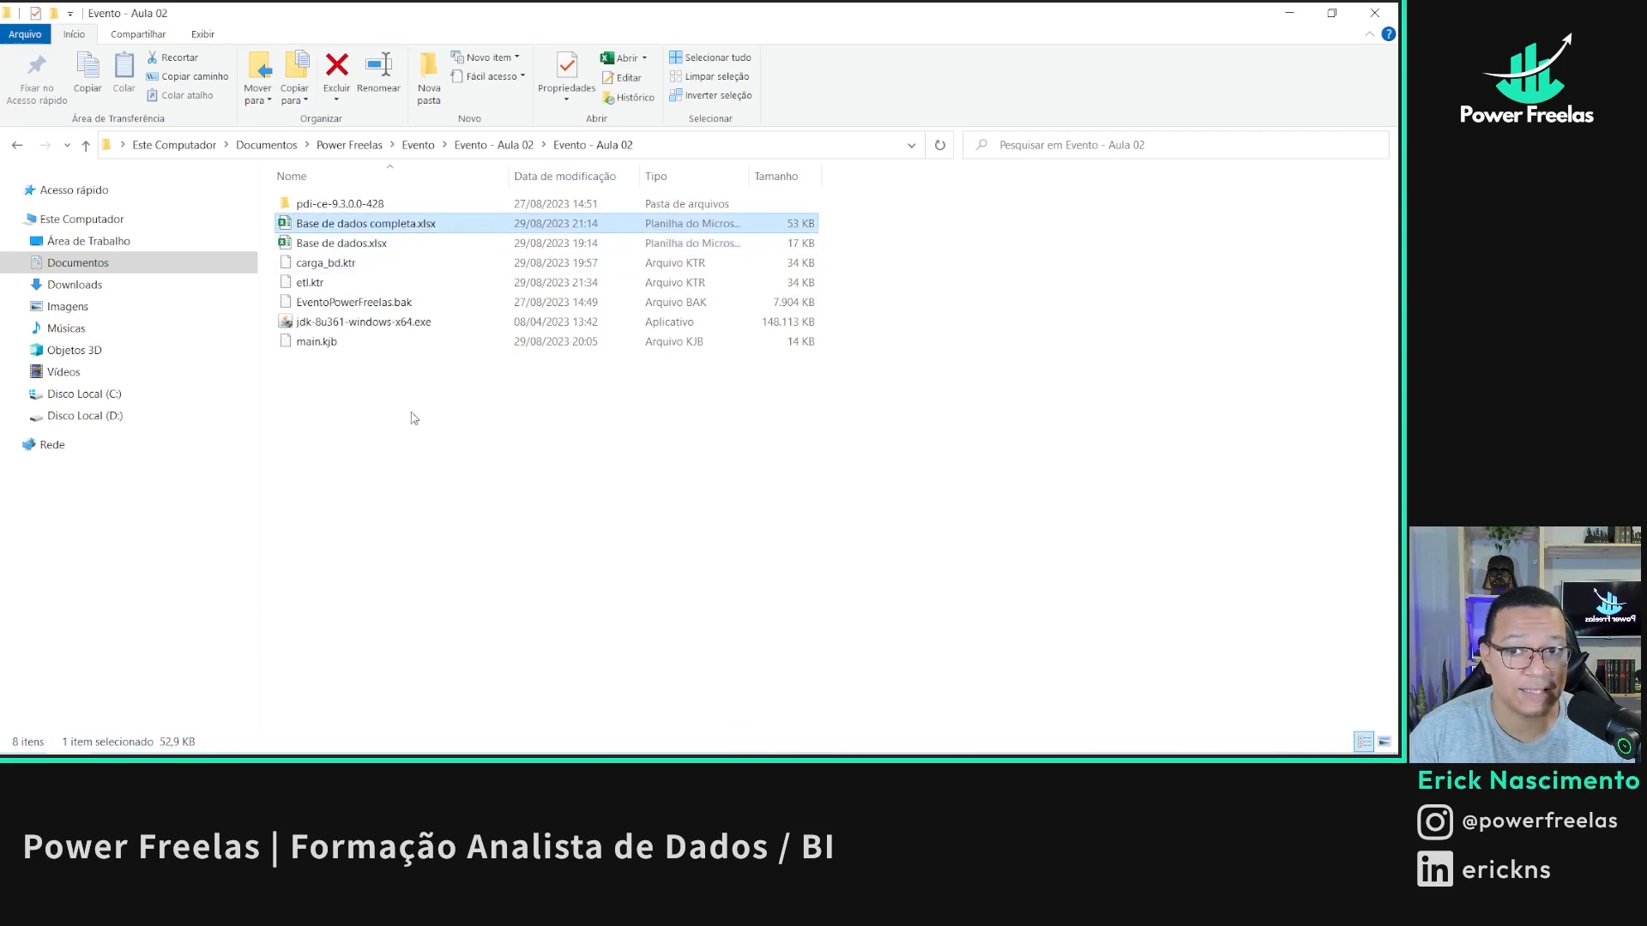
- Switch to Spoon and open the transformation referenced by the etl_carga_stage entry of the main job
key("alt+Tab")
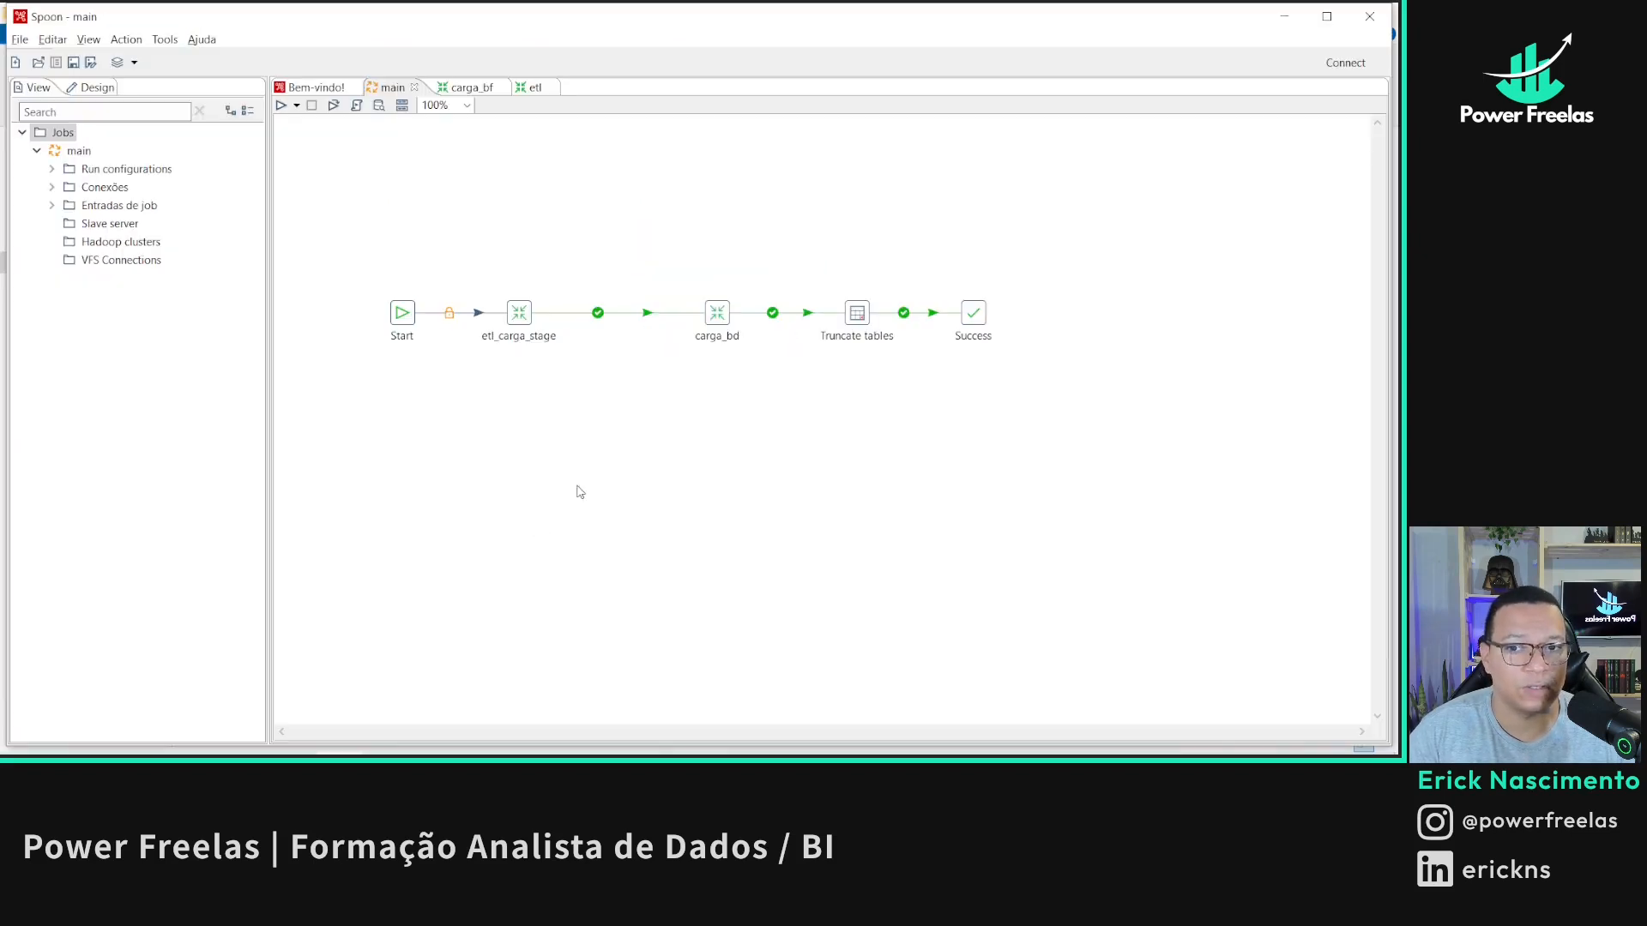
left_click(454, 89)
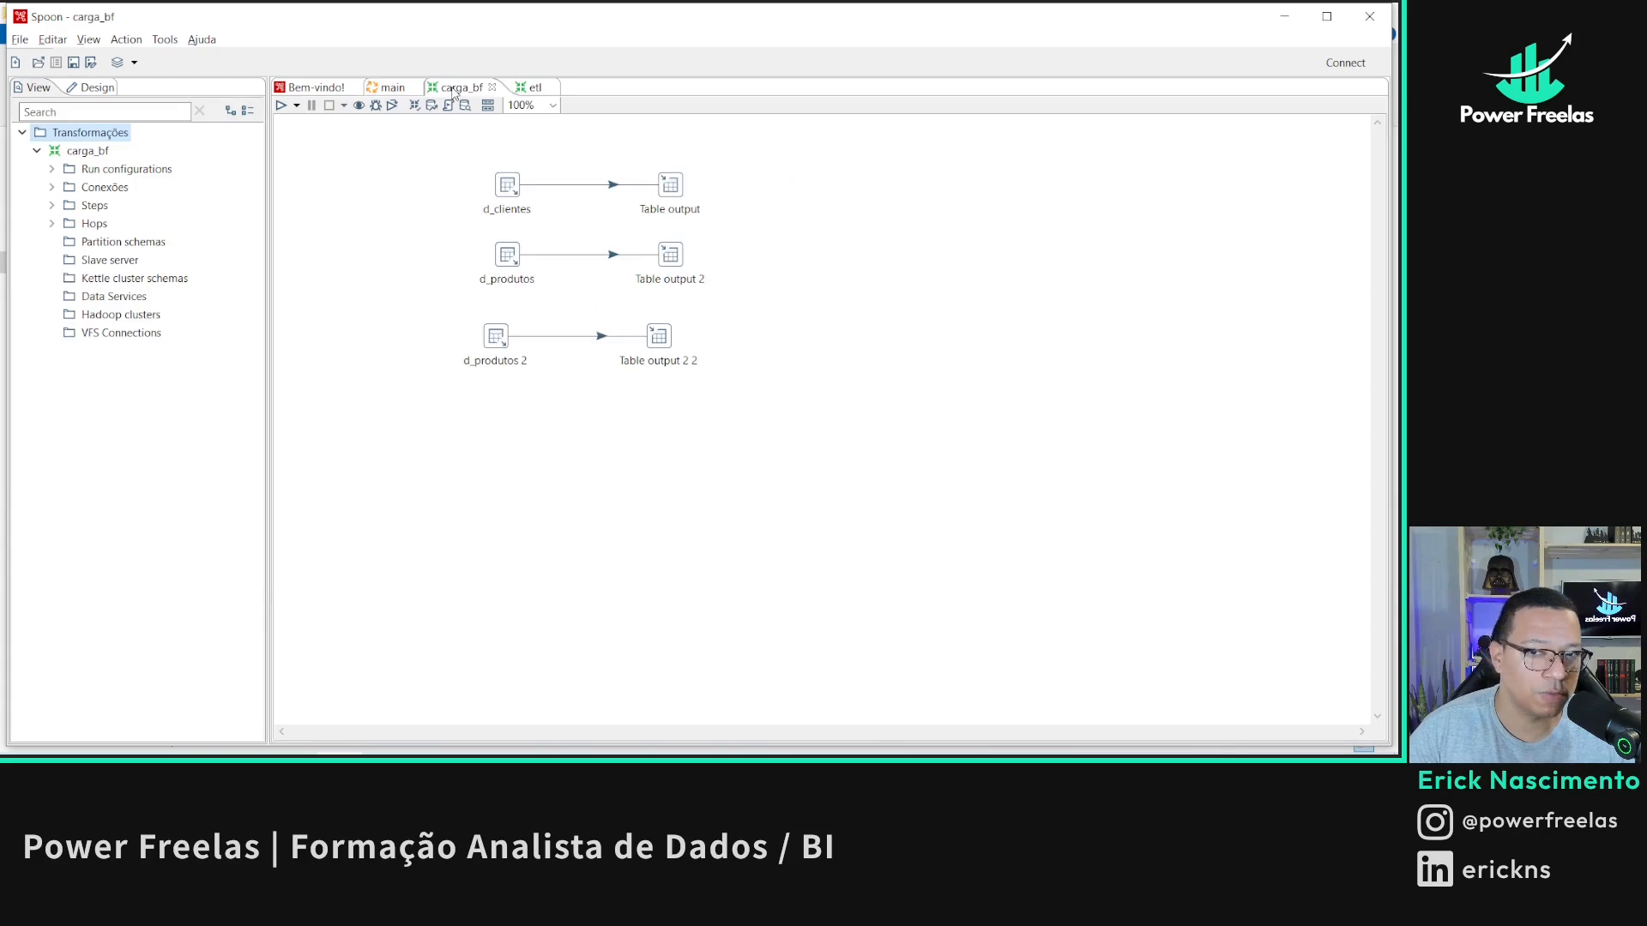
left_click(392, 88)
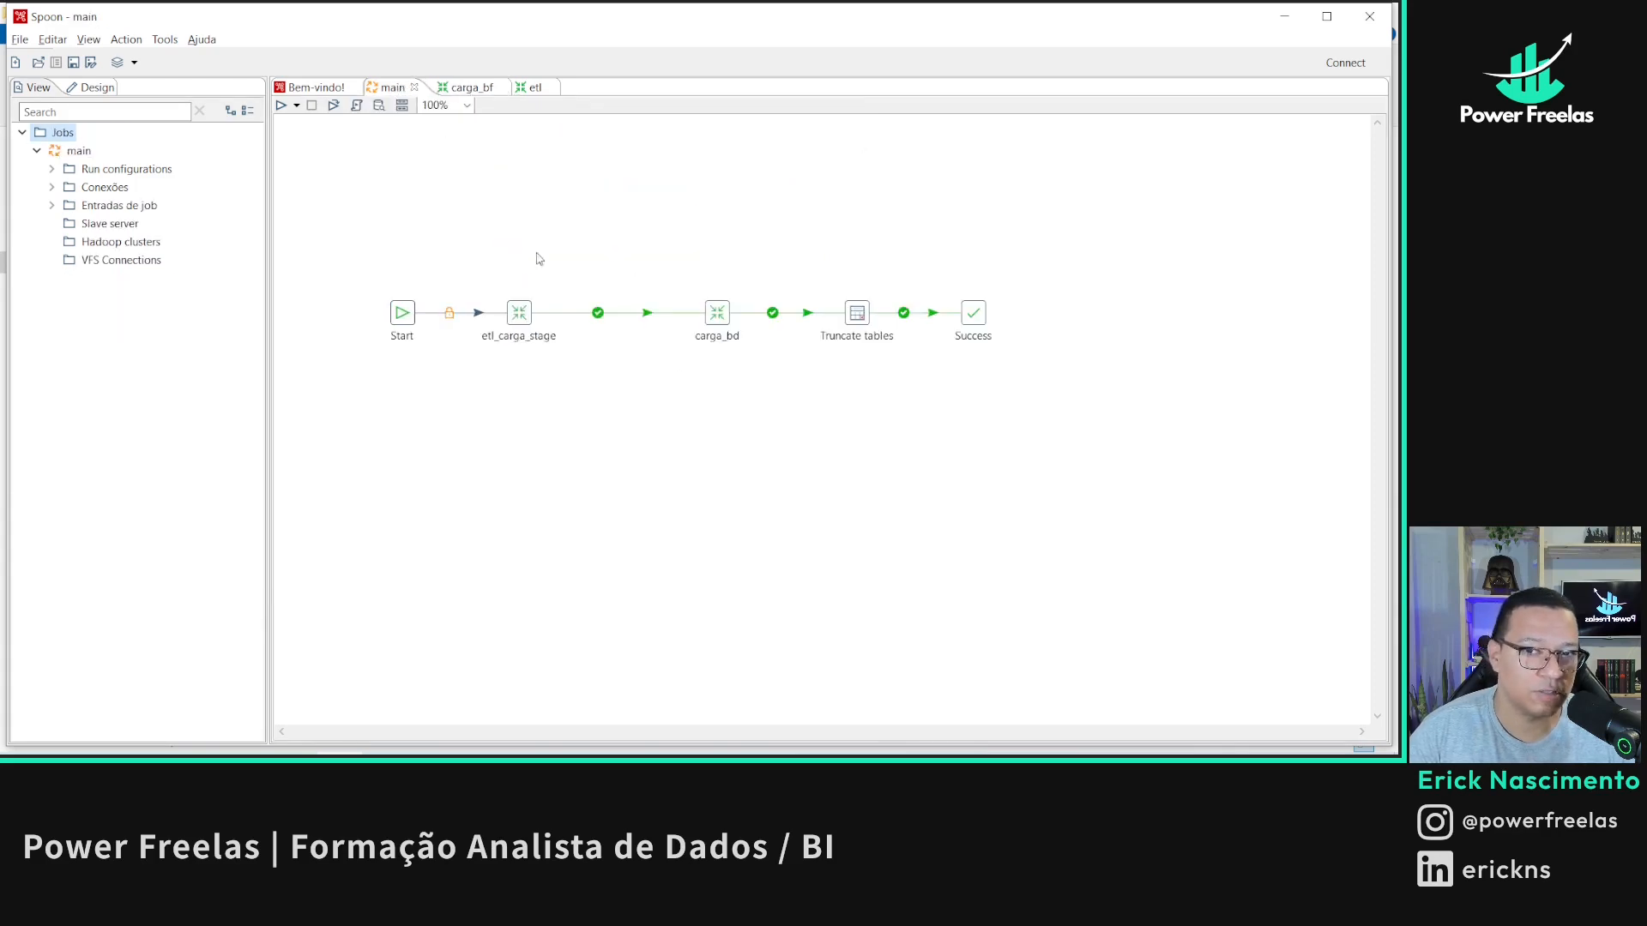
right_click(519, 317)
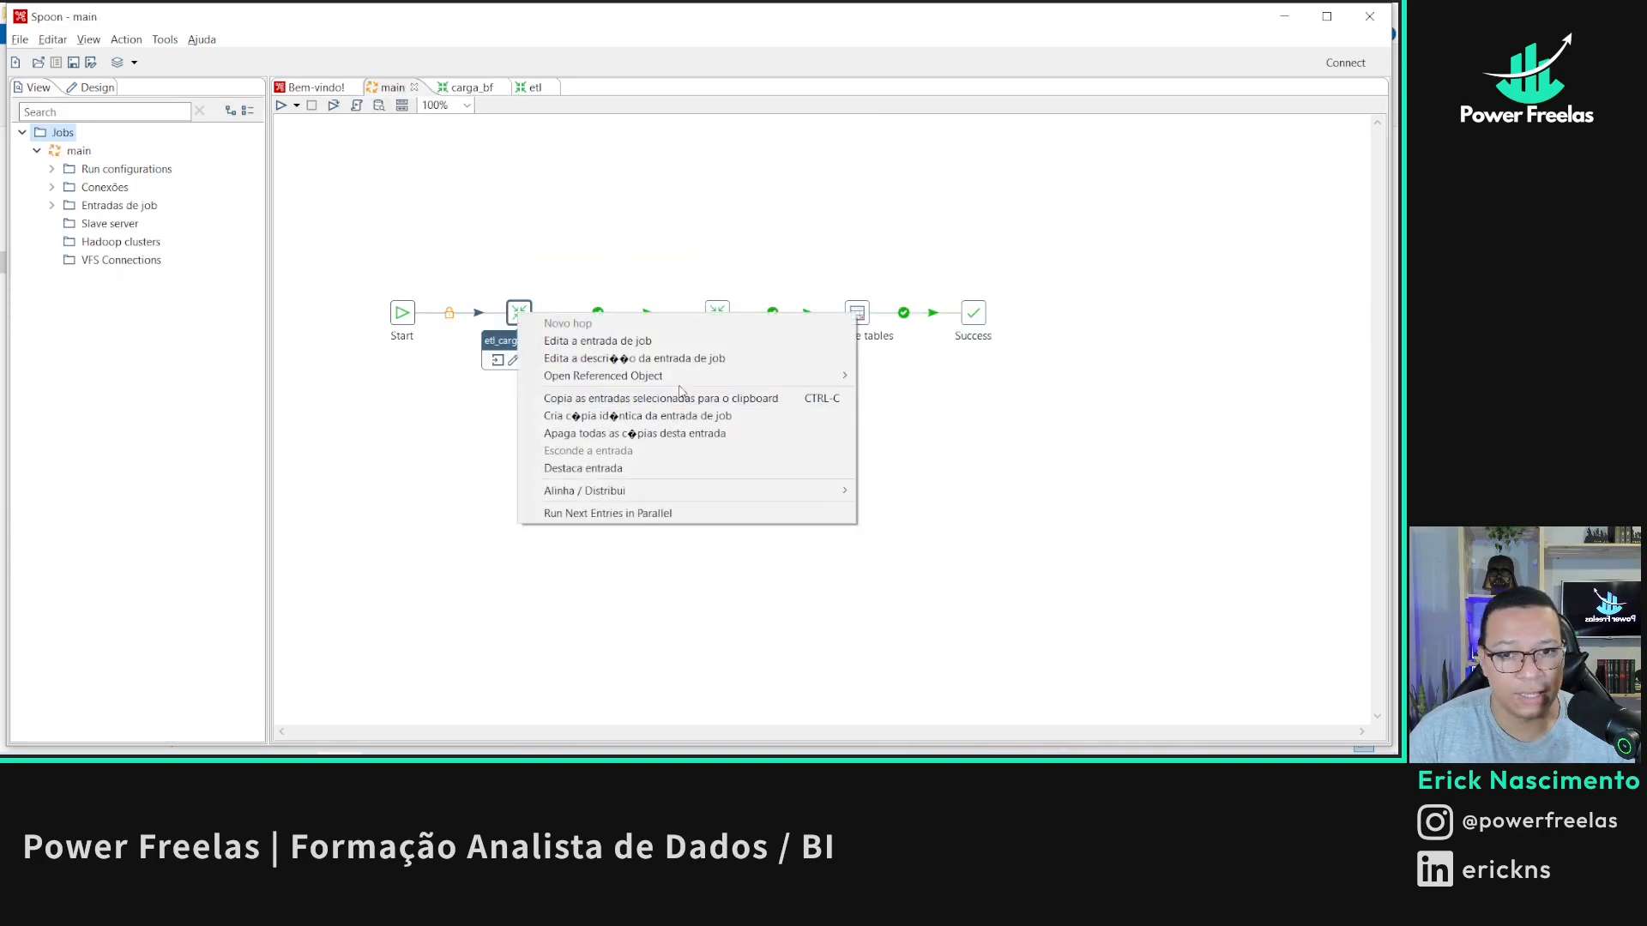
mouse_move(757, 383)
left_click(913, 377)
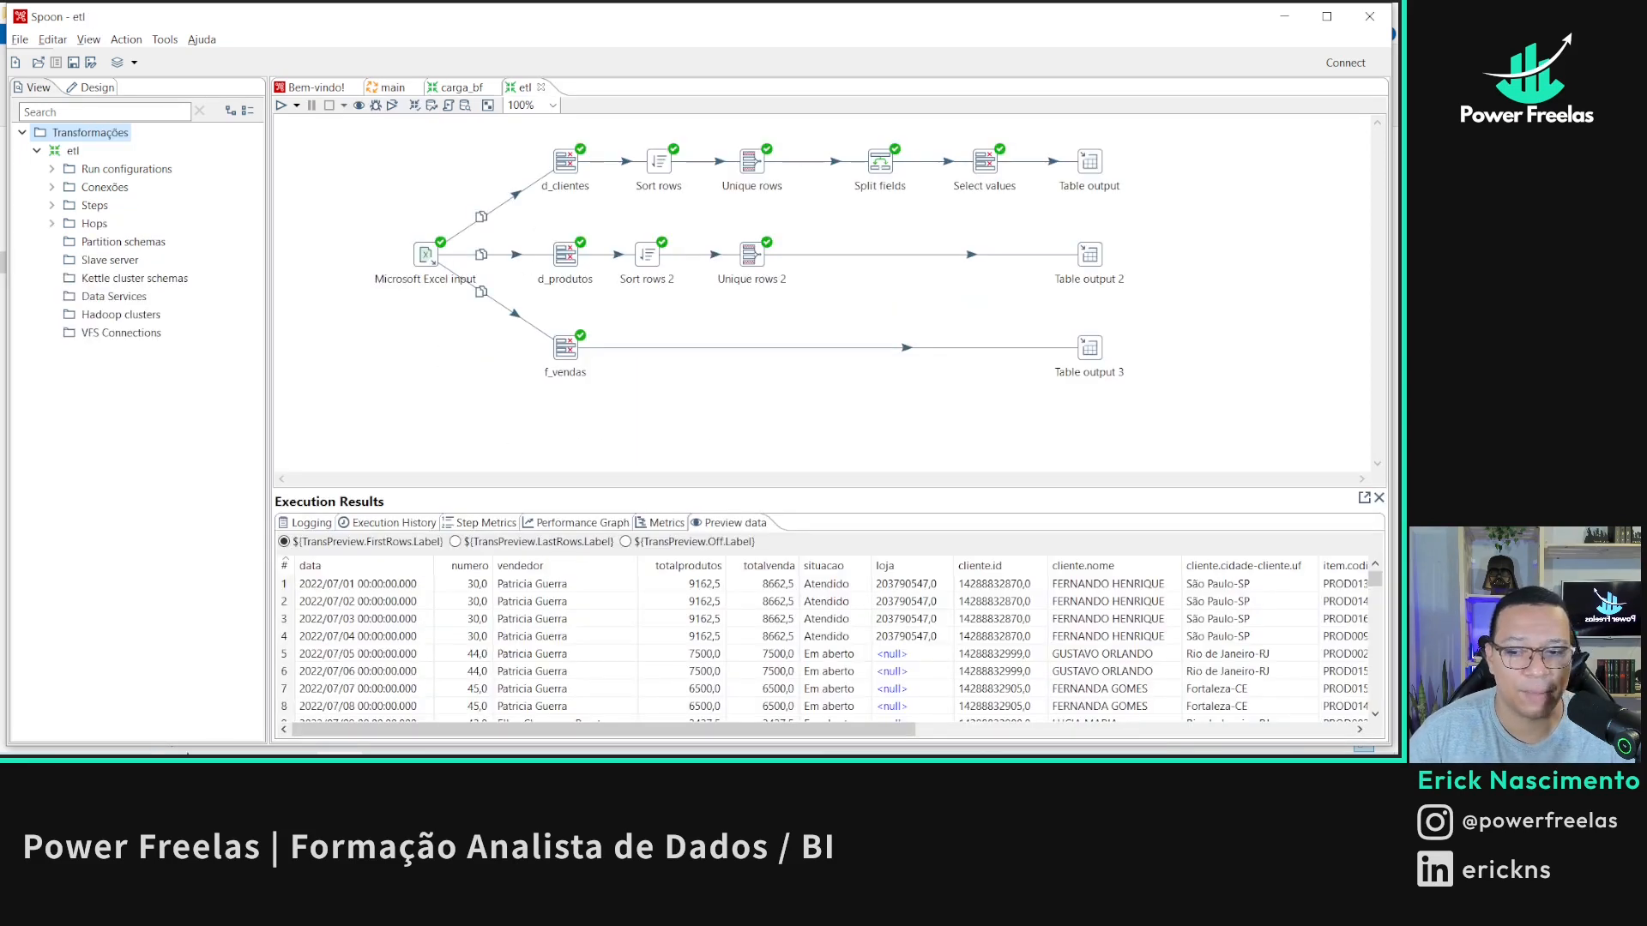
- Open the Microsoft Excel input step's settings and remove the blank rows from its selected files list
key("alt+Tab")
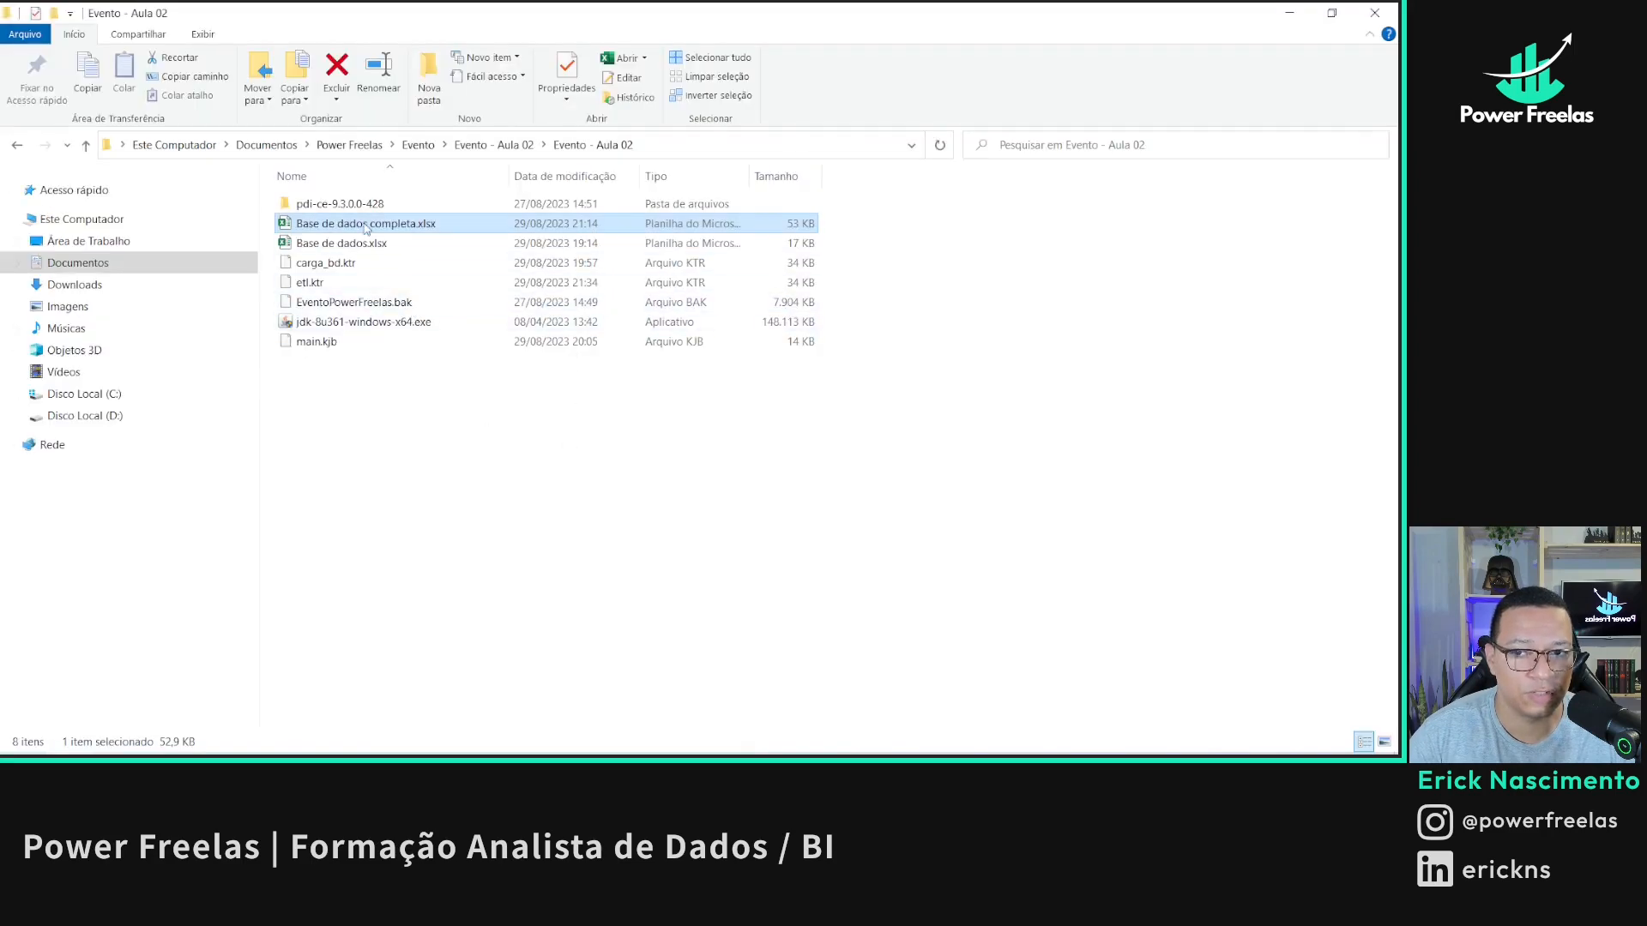
left_click(1305, 11)
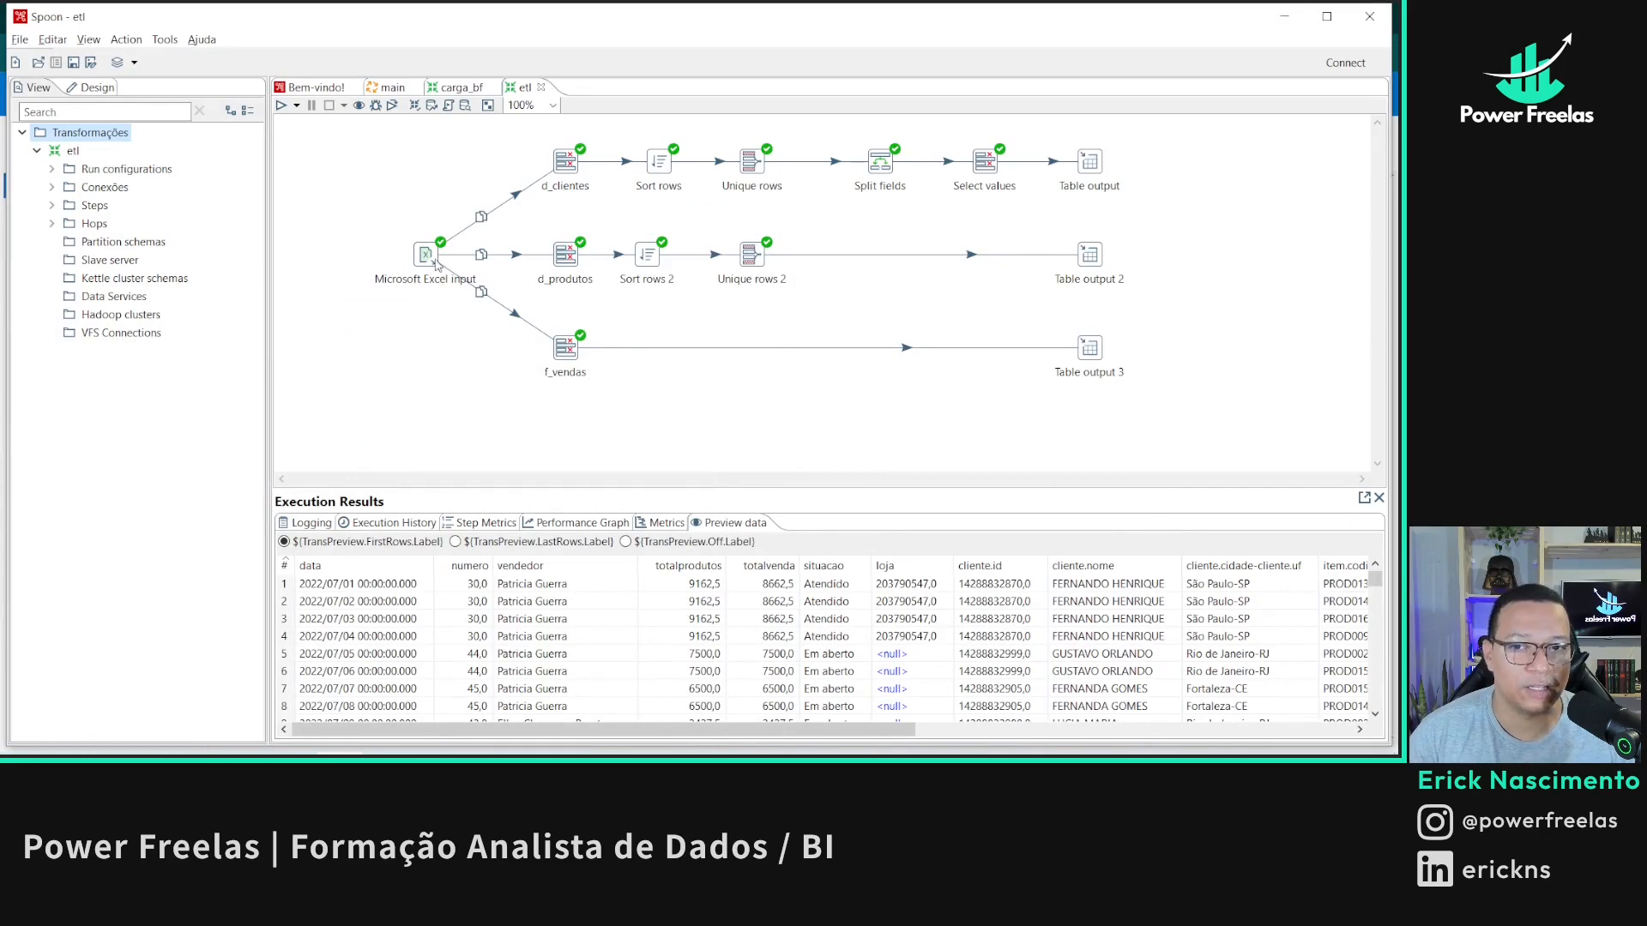
double_click(433, 265)
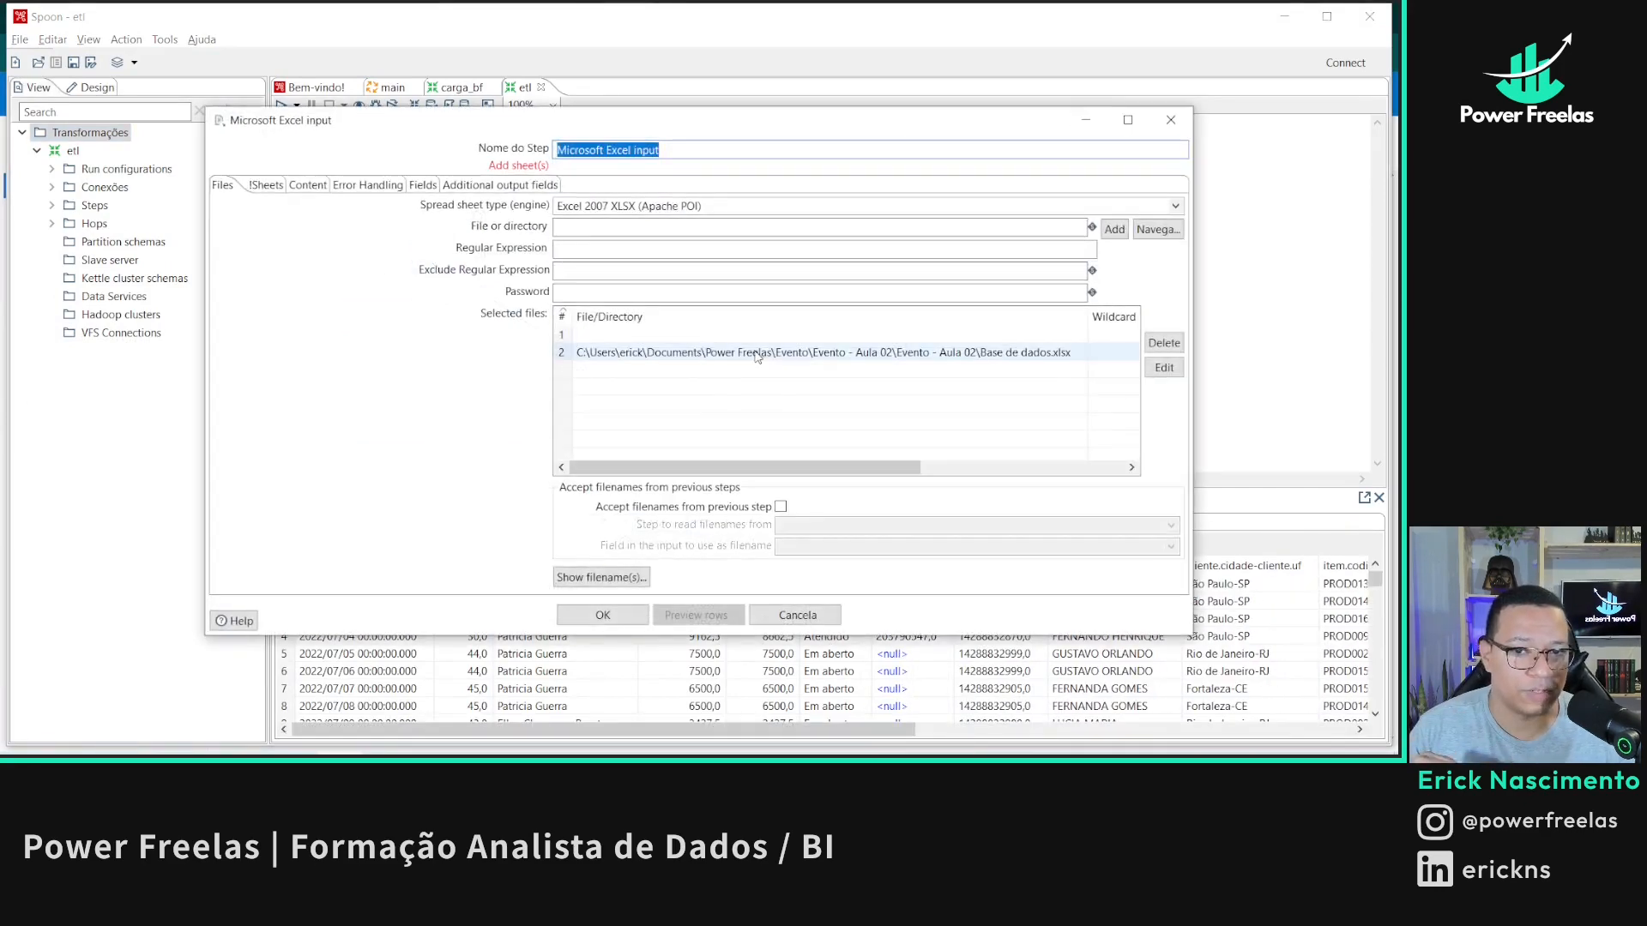
left_click(563, 337)
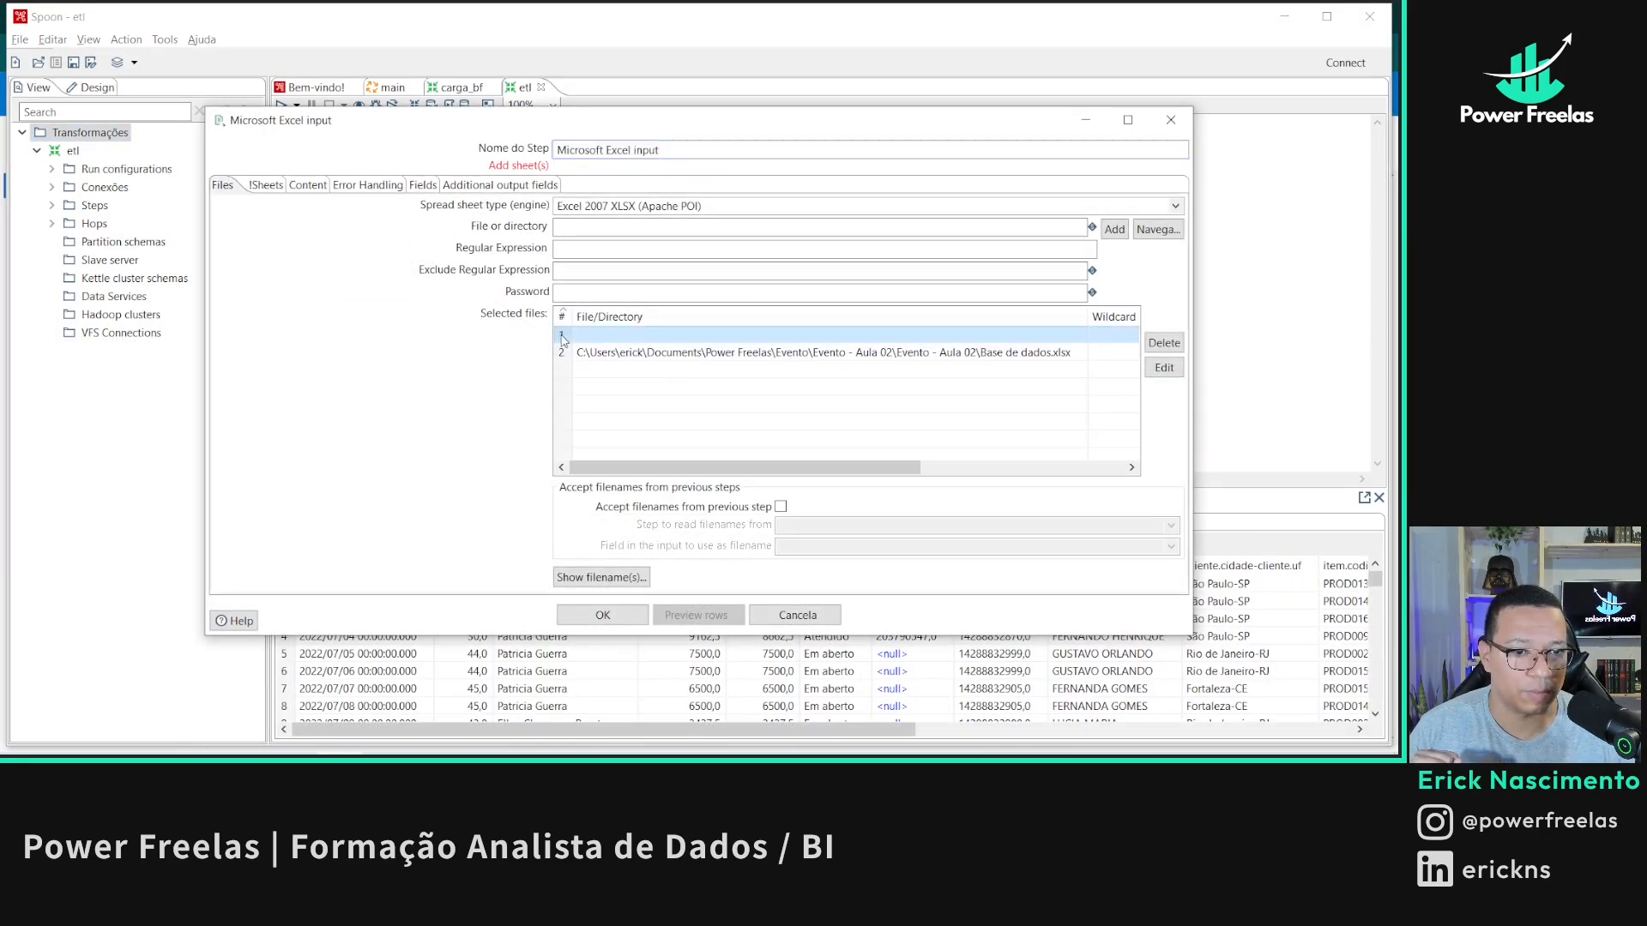
key("Delete")
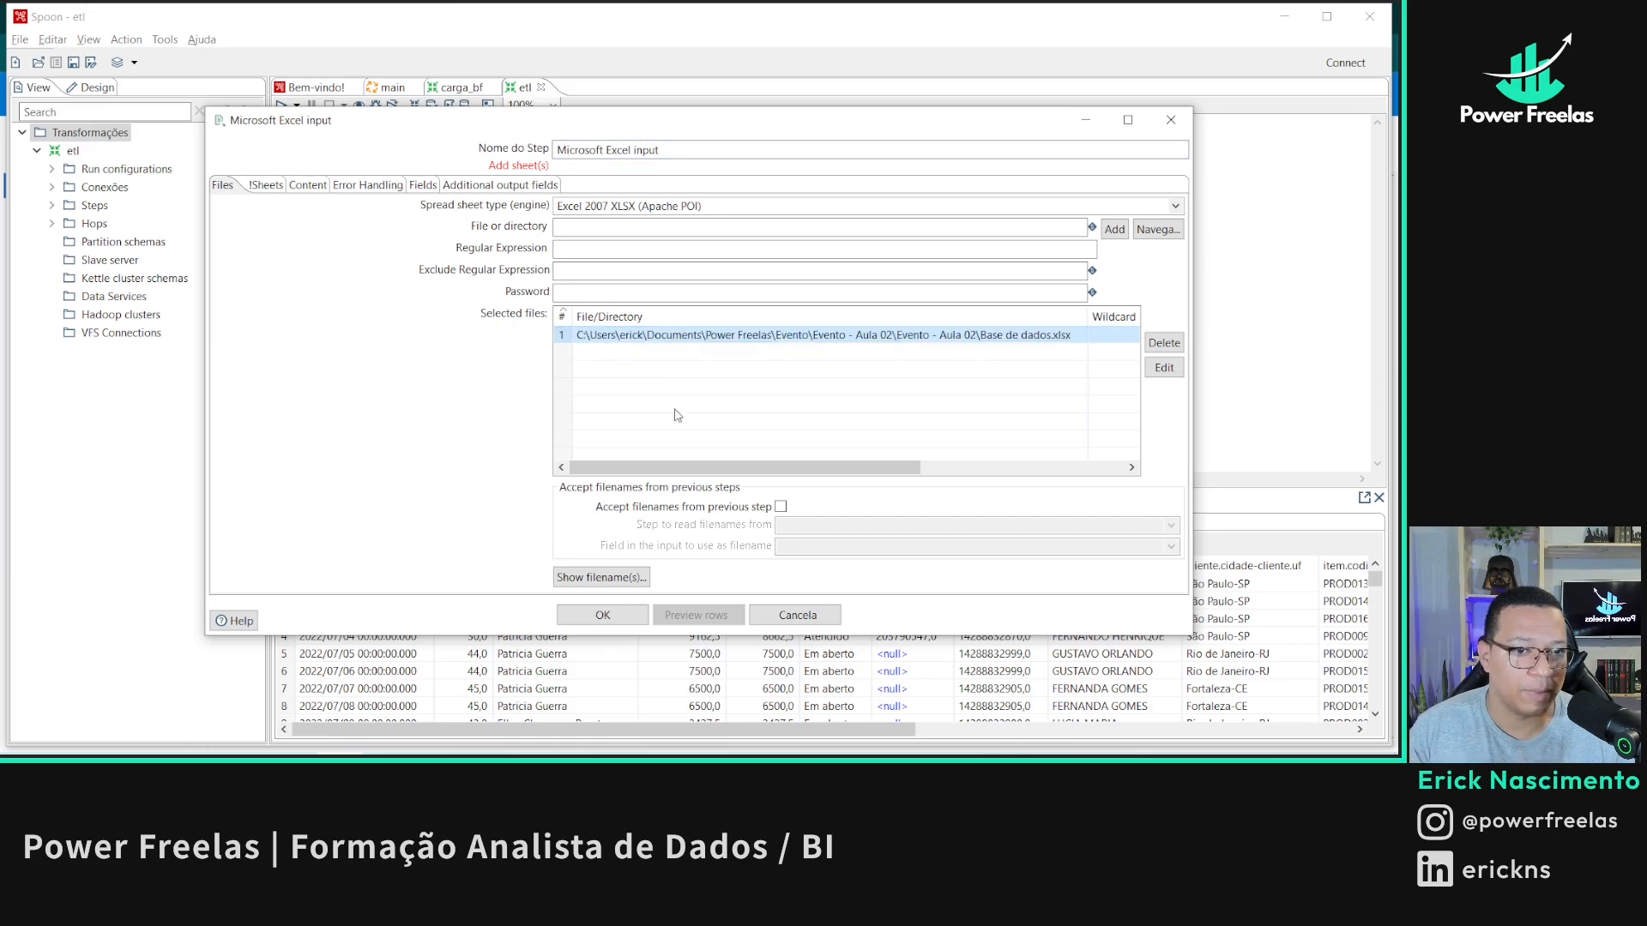
left_click(590, 354)
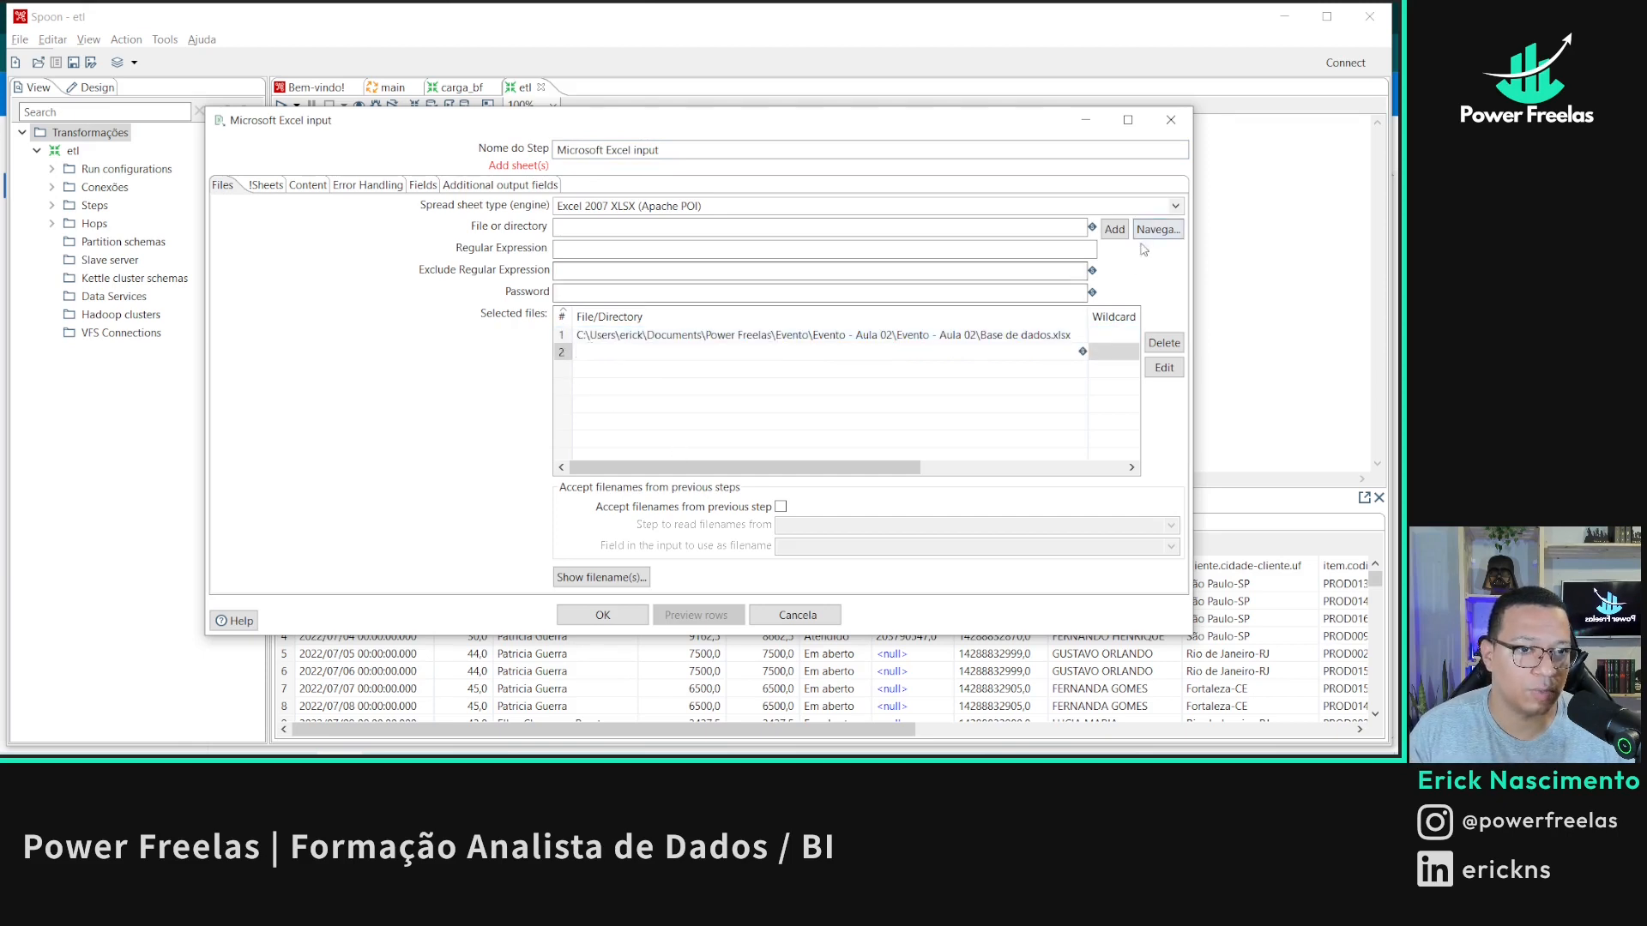
left_click(579, 356)
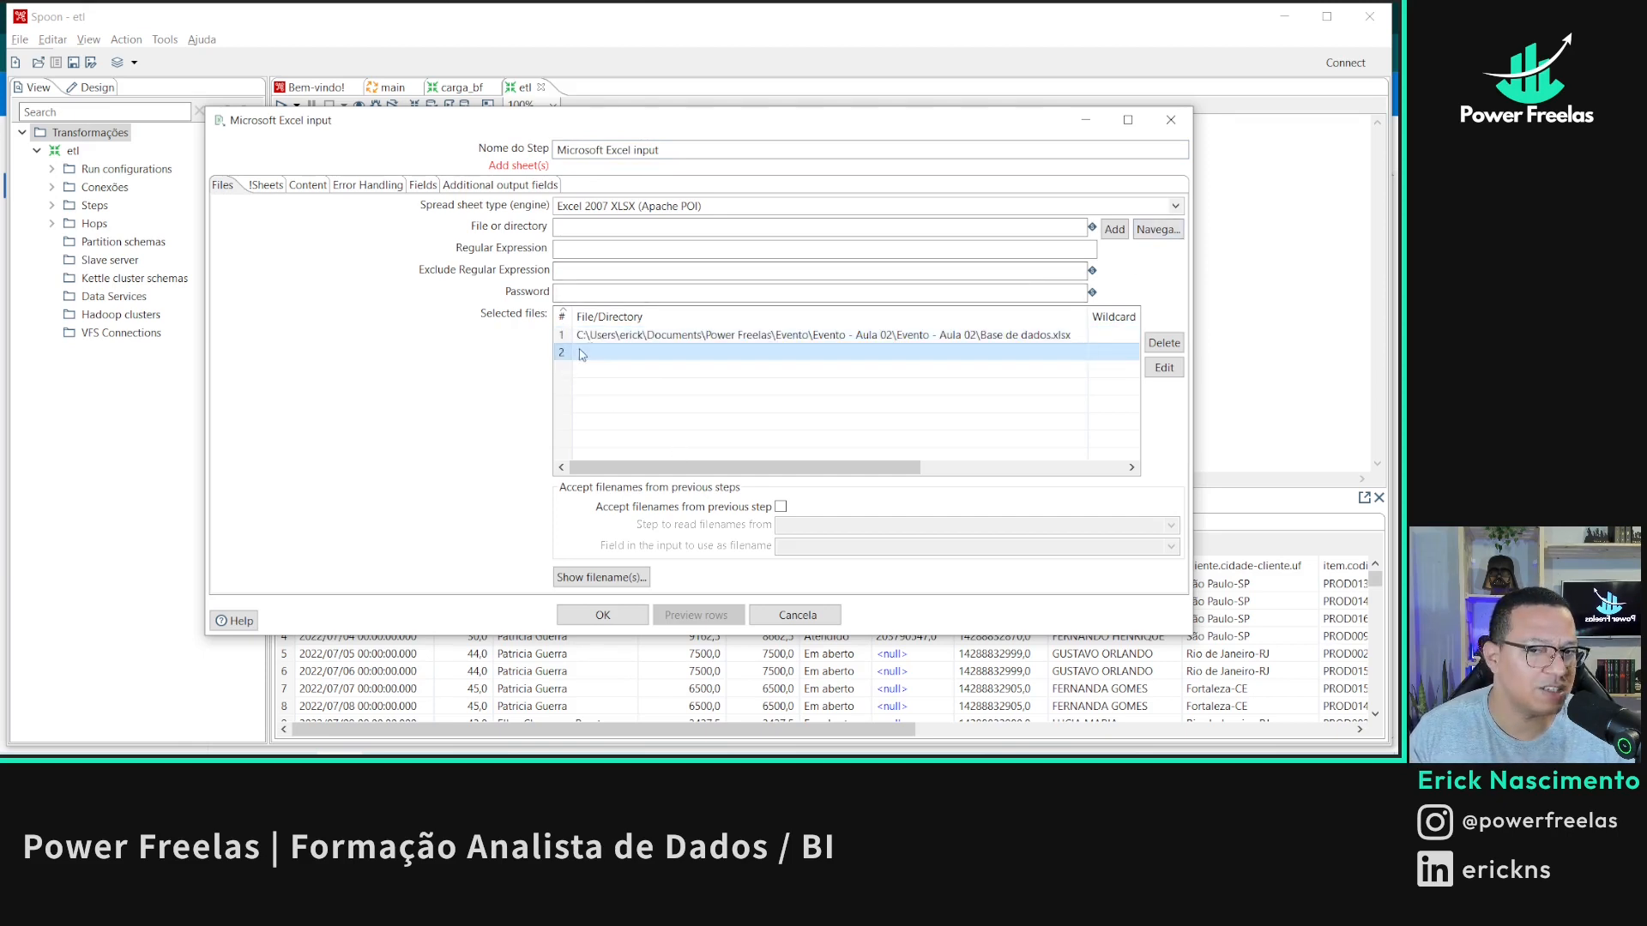
key("Delete")
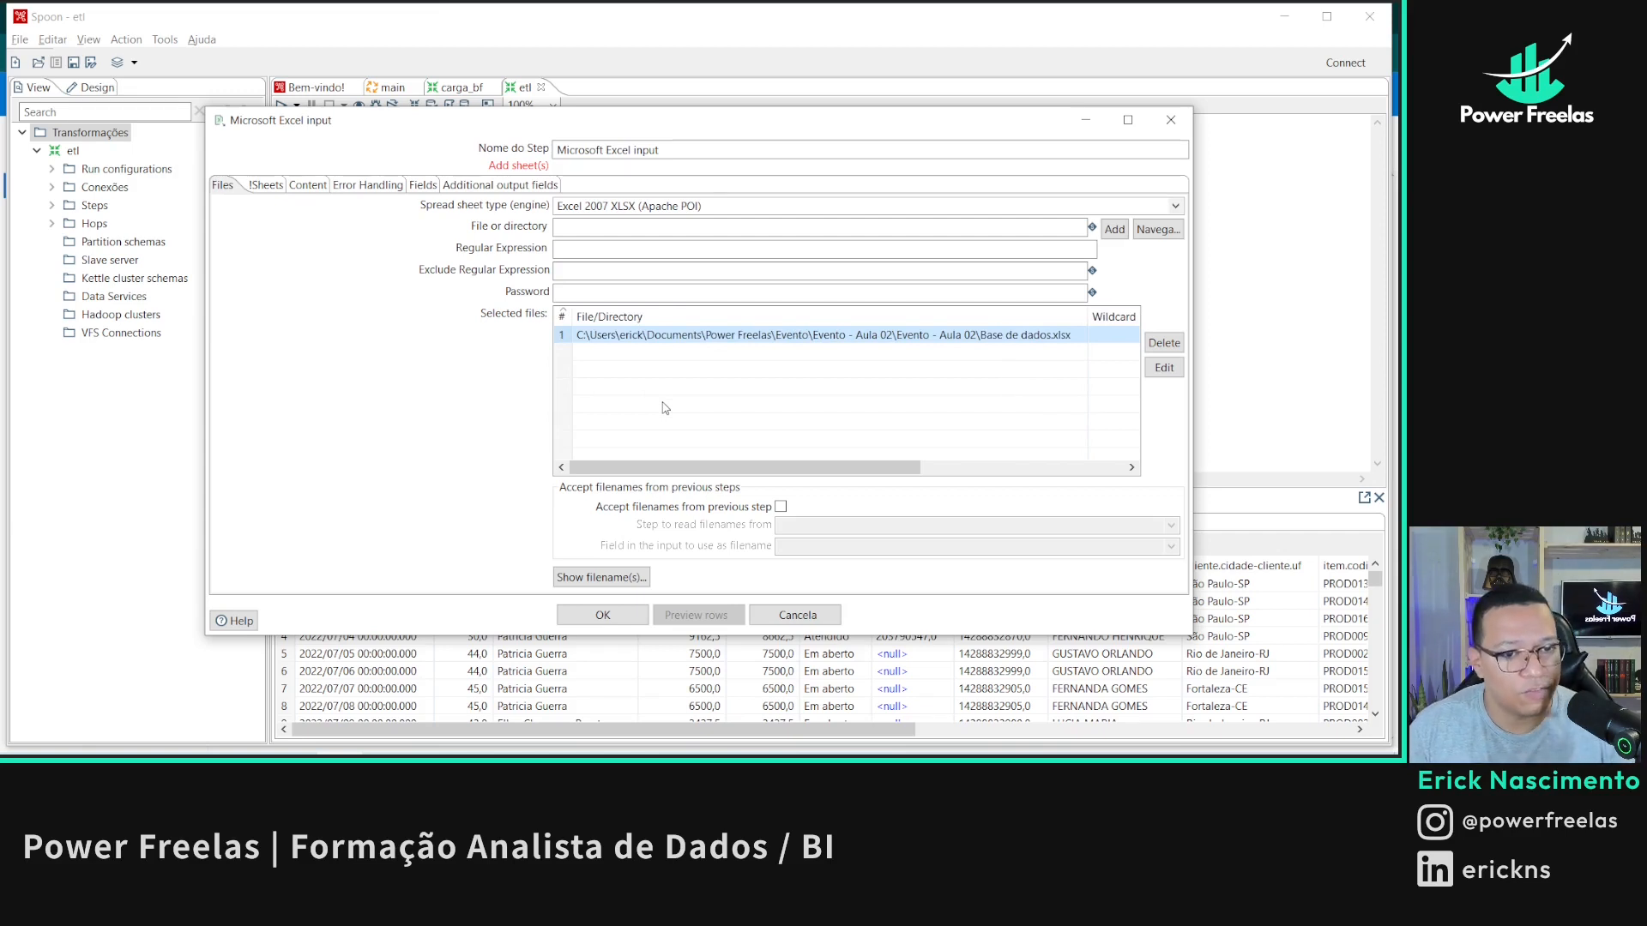
- Move the .xlsx extension from the selected file's path into its Wildcard (RegExp) value
left_click_drag(720, 471, 840, 472)
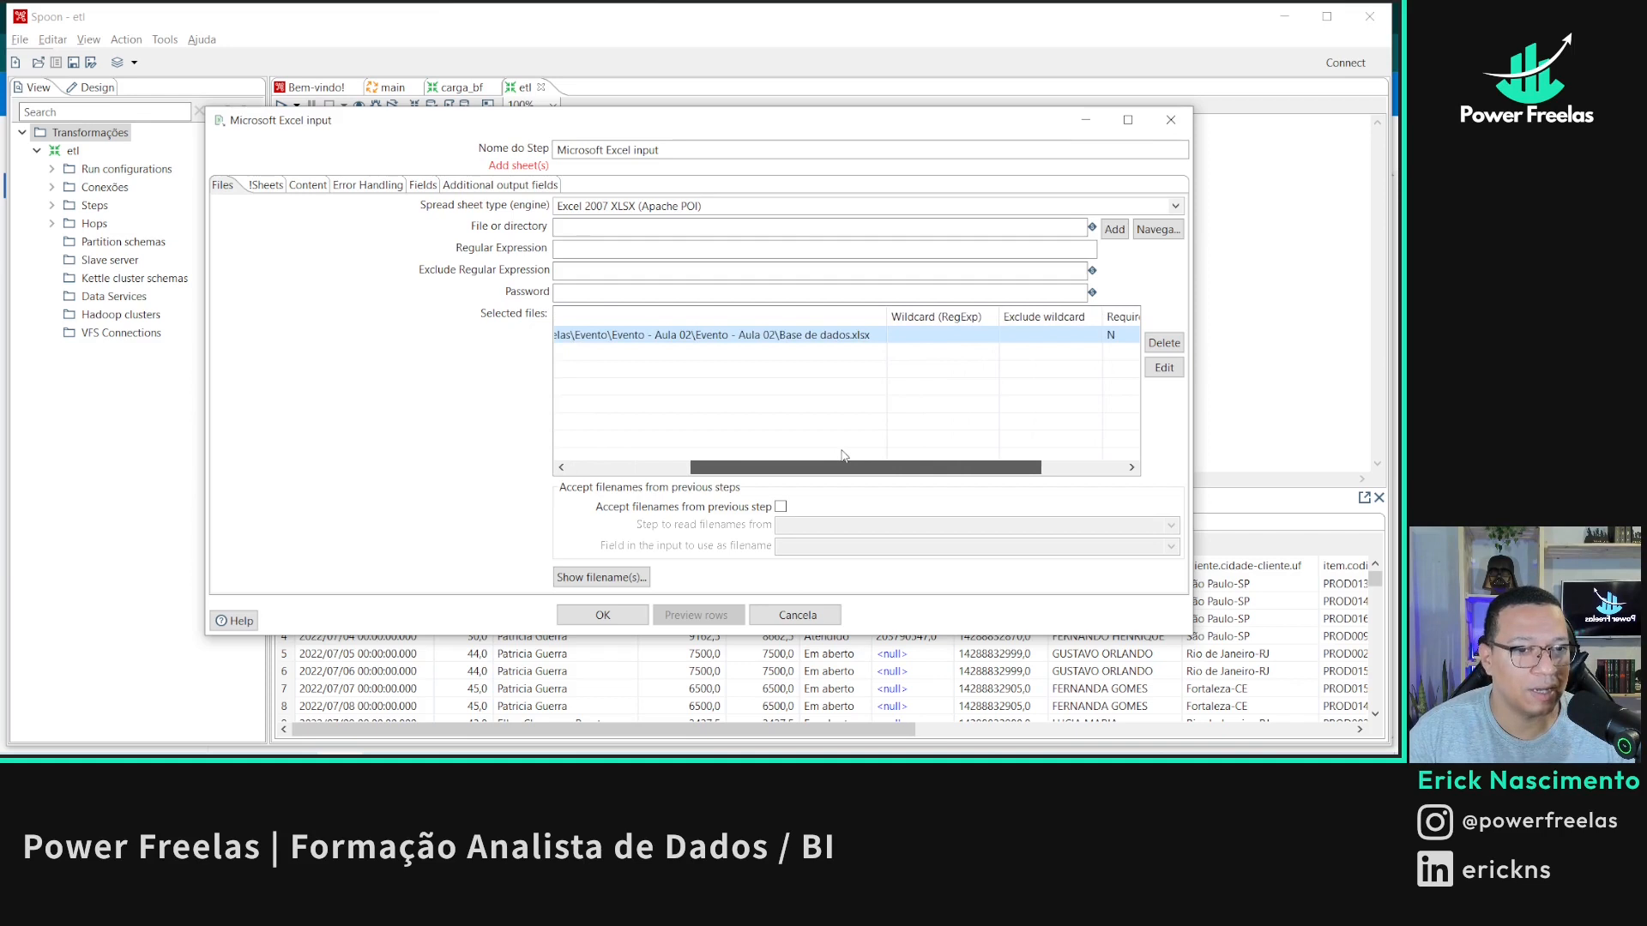
left_click(959, 335)
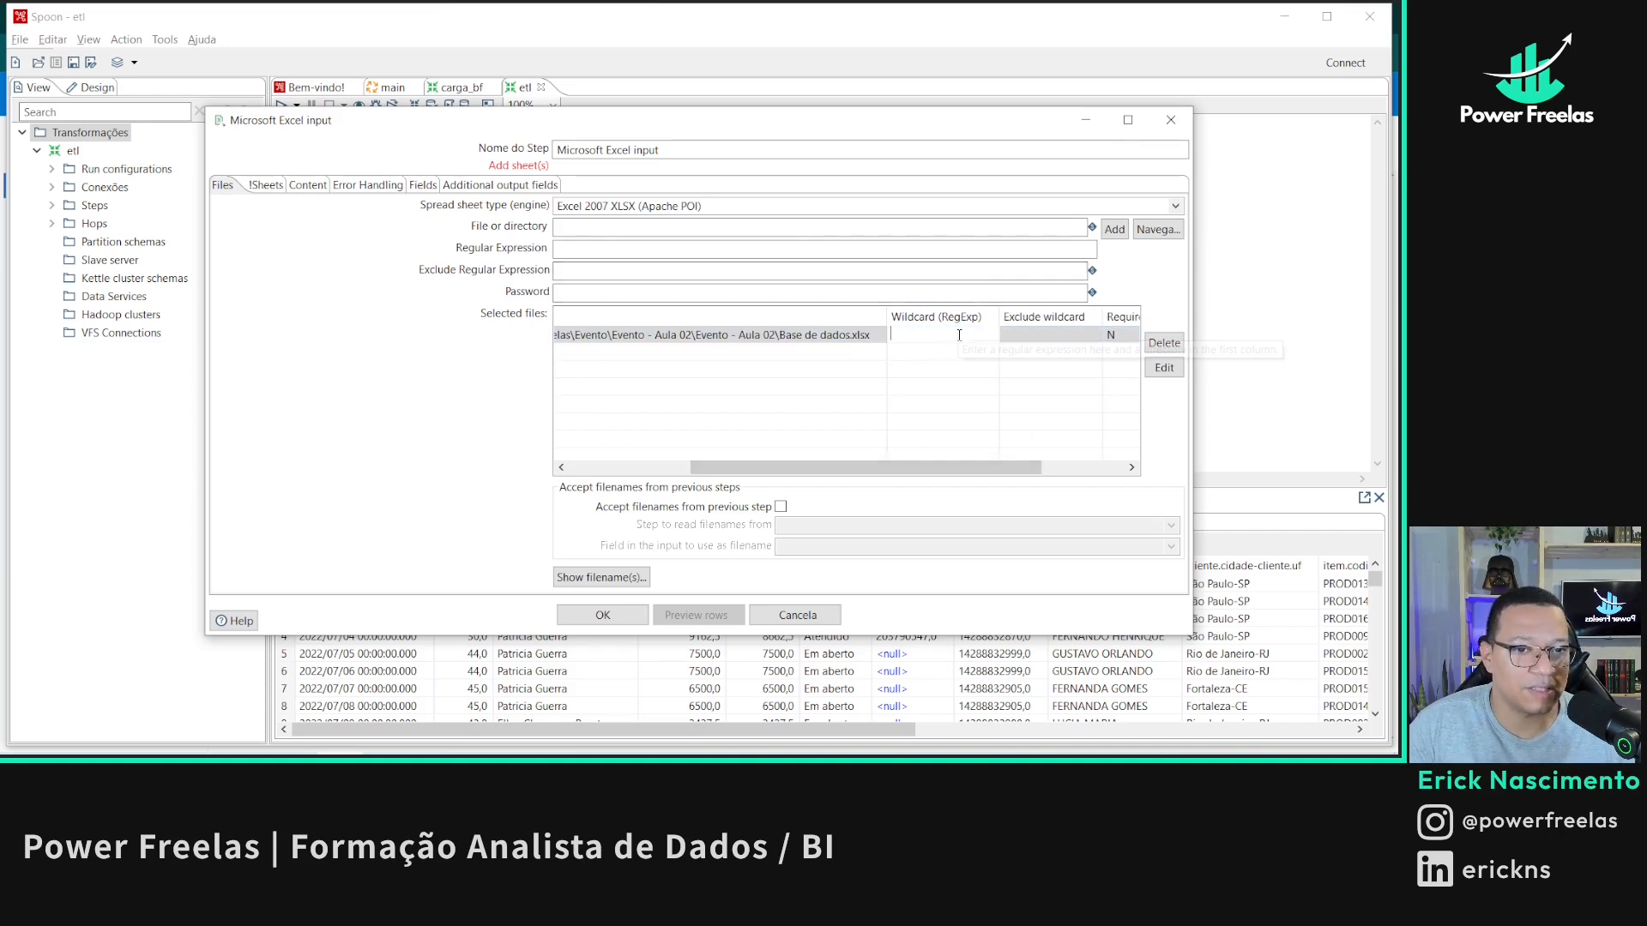
left_click(891, 334)
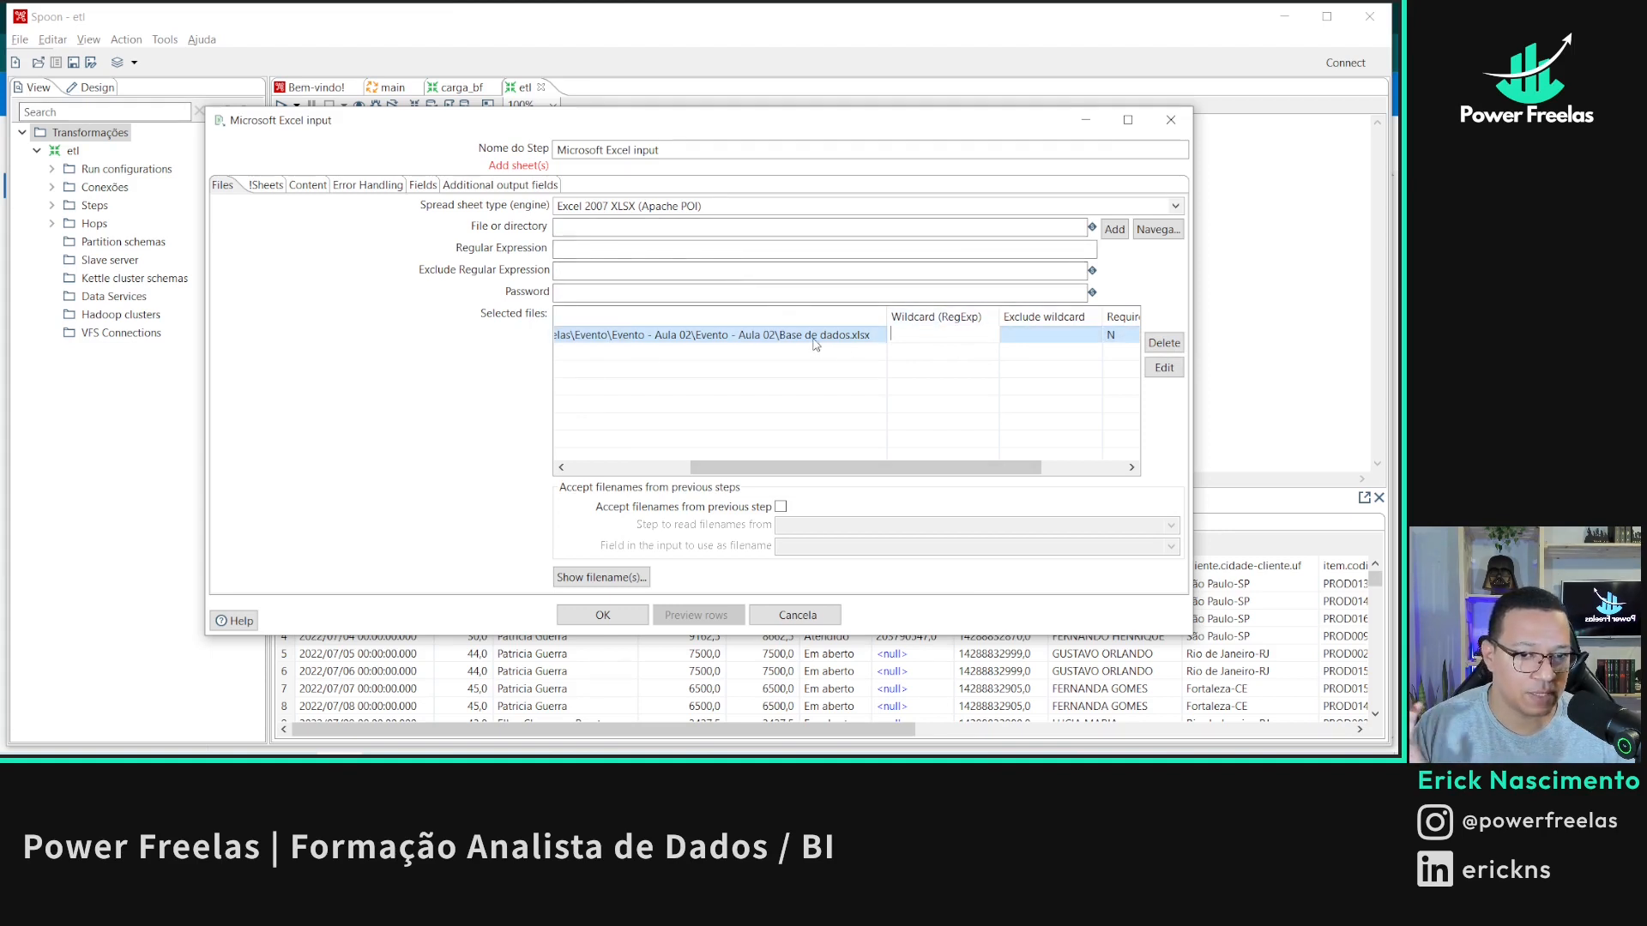
left_click(859, 343)
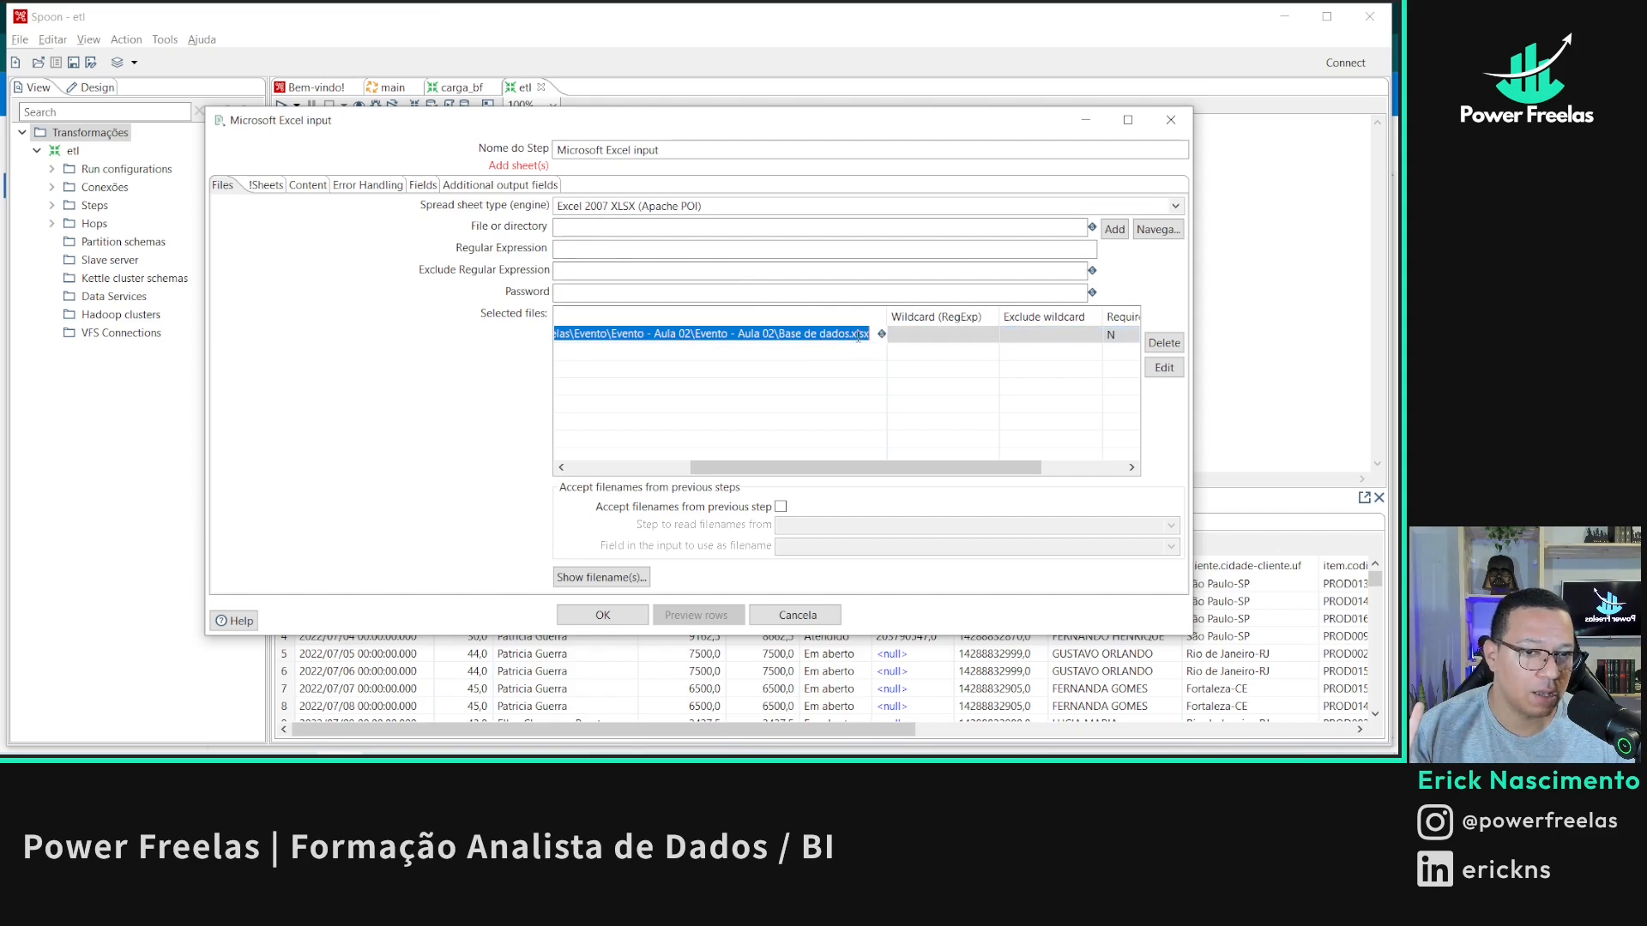
key("ctrl+shift+Left")
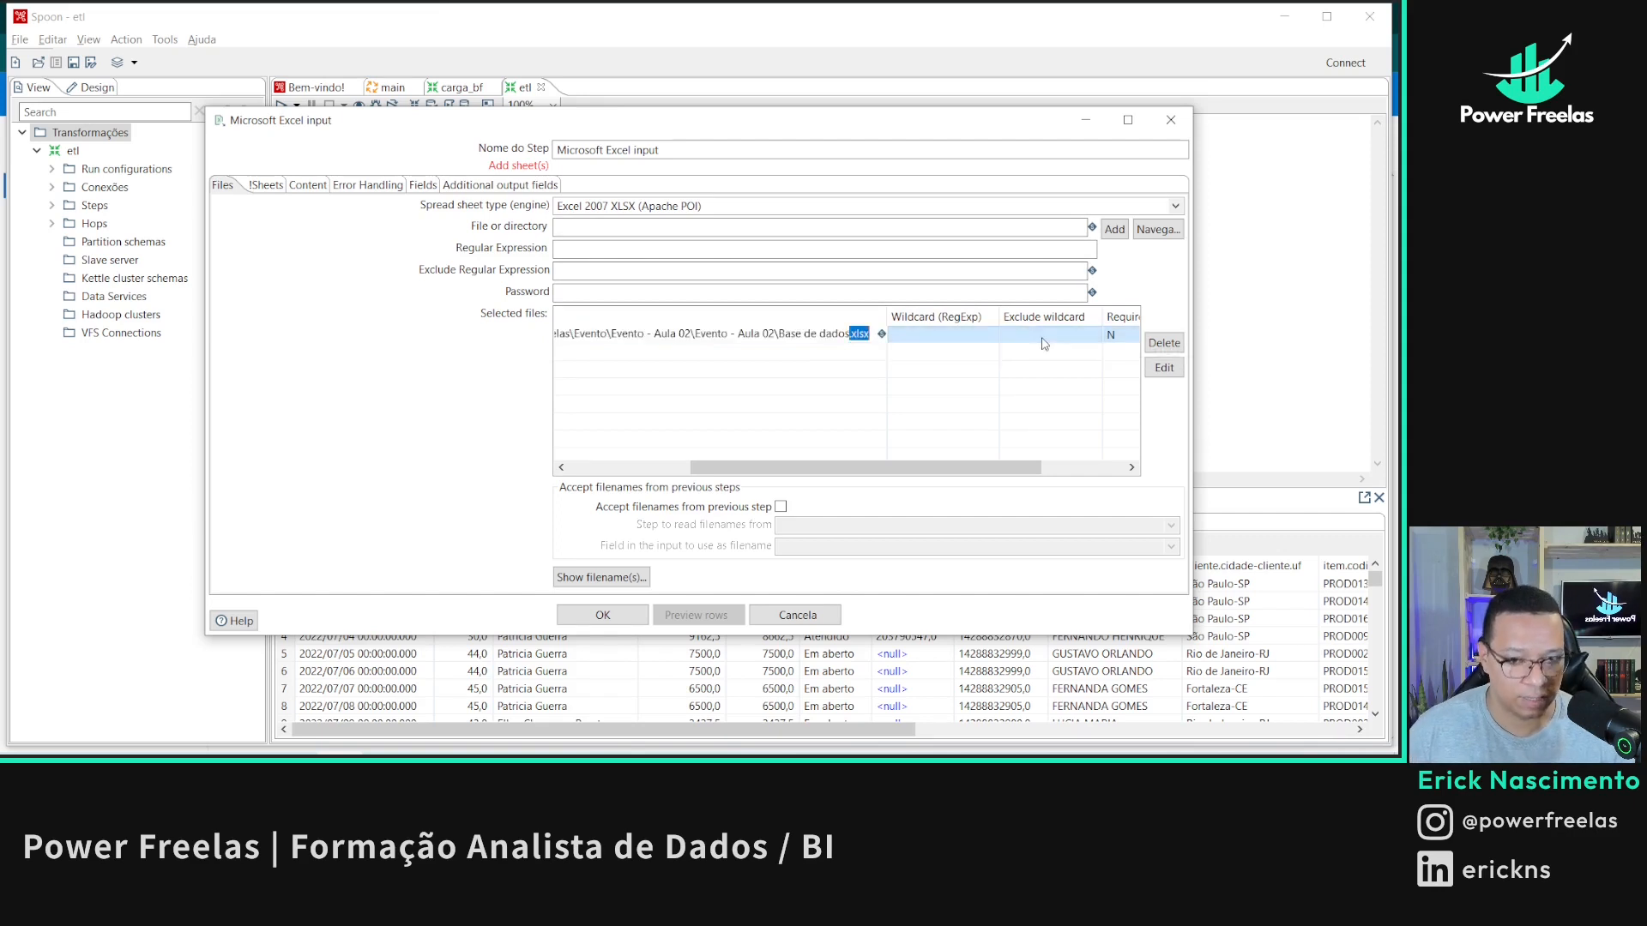
key("ctrl+x")
left_click(902, 335)
key("ctrl+v")
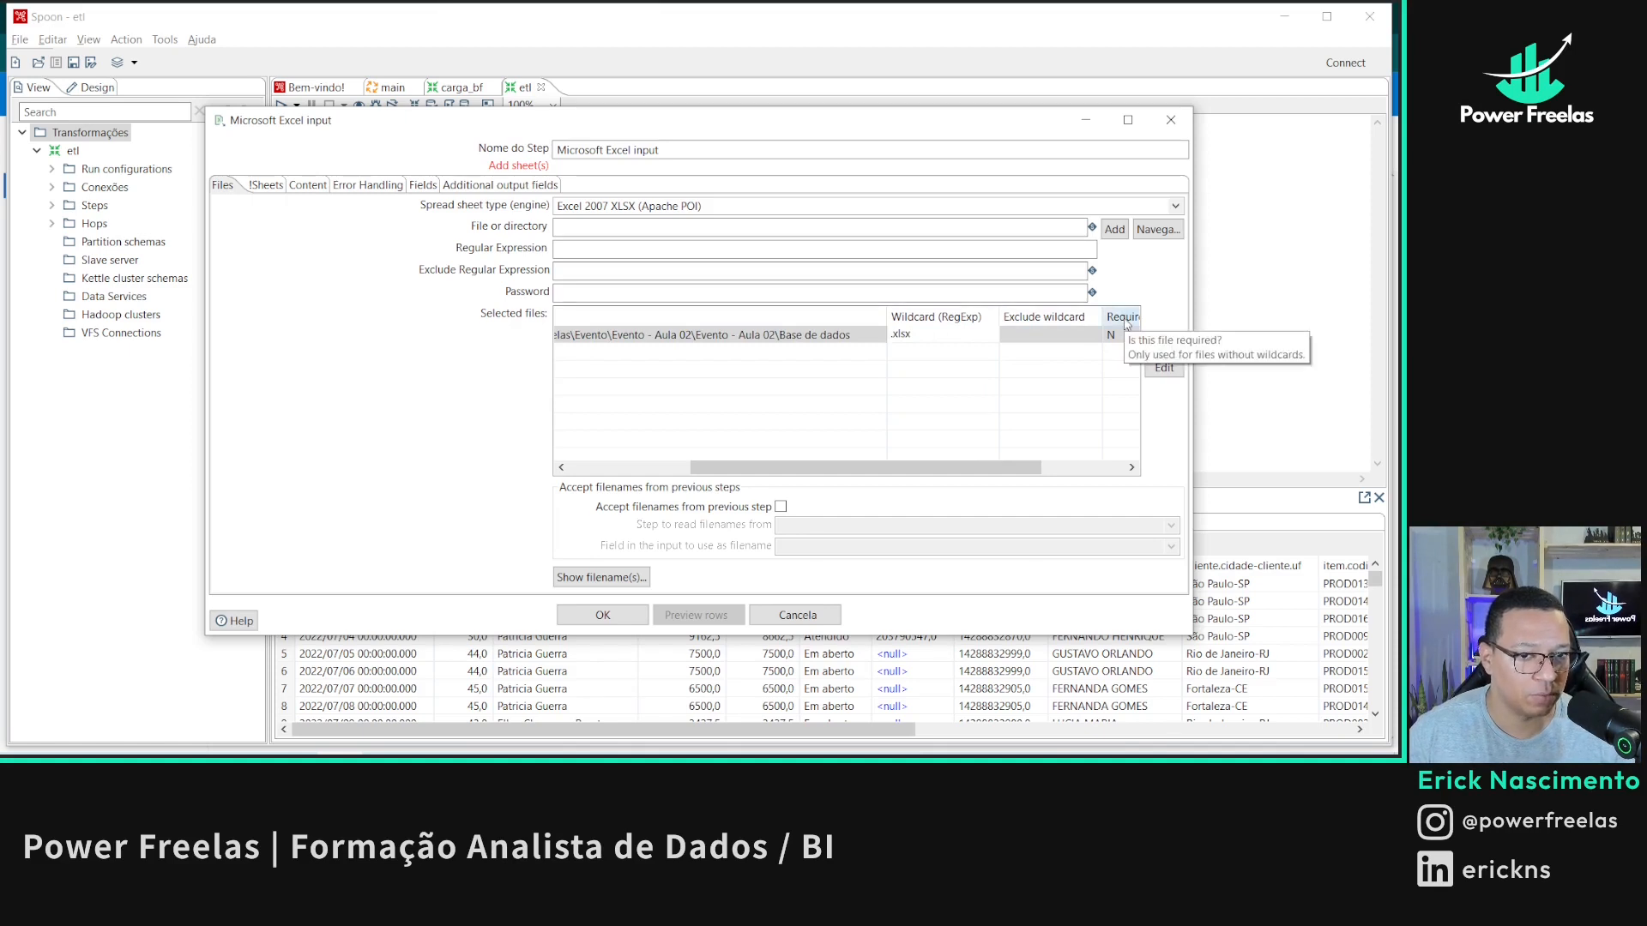
- Remove the file name Base de dados from the selected path, leaving only the Evento - Aula 02 folder path
left_click(851, 332)
key("ctrl+shift+Left")
key("ctrl+shift+Left")
key("ctrl+shift+Left")
key("ctrl+shift+Left")
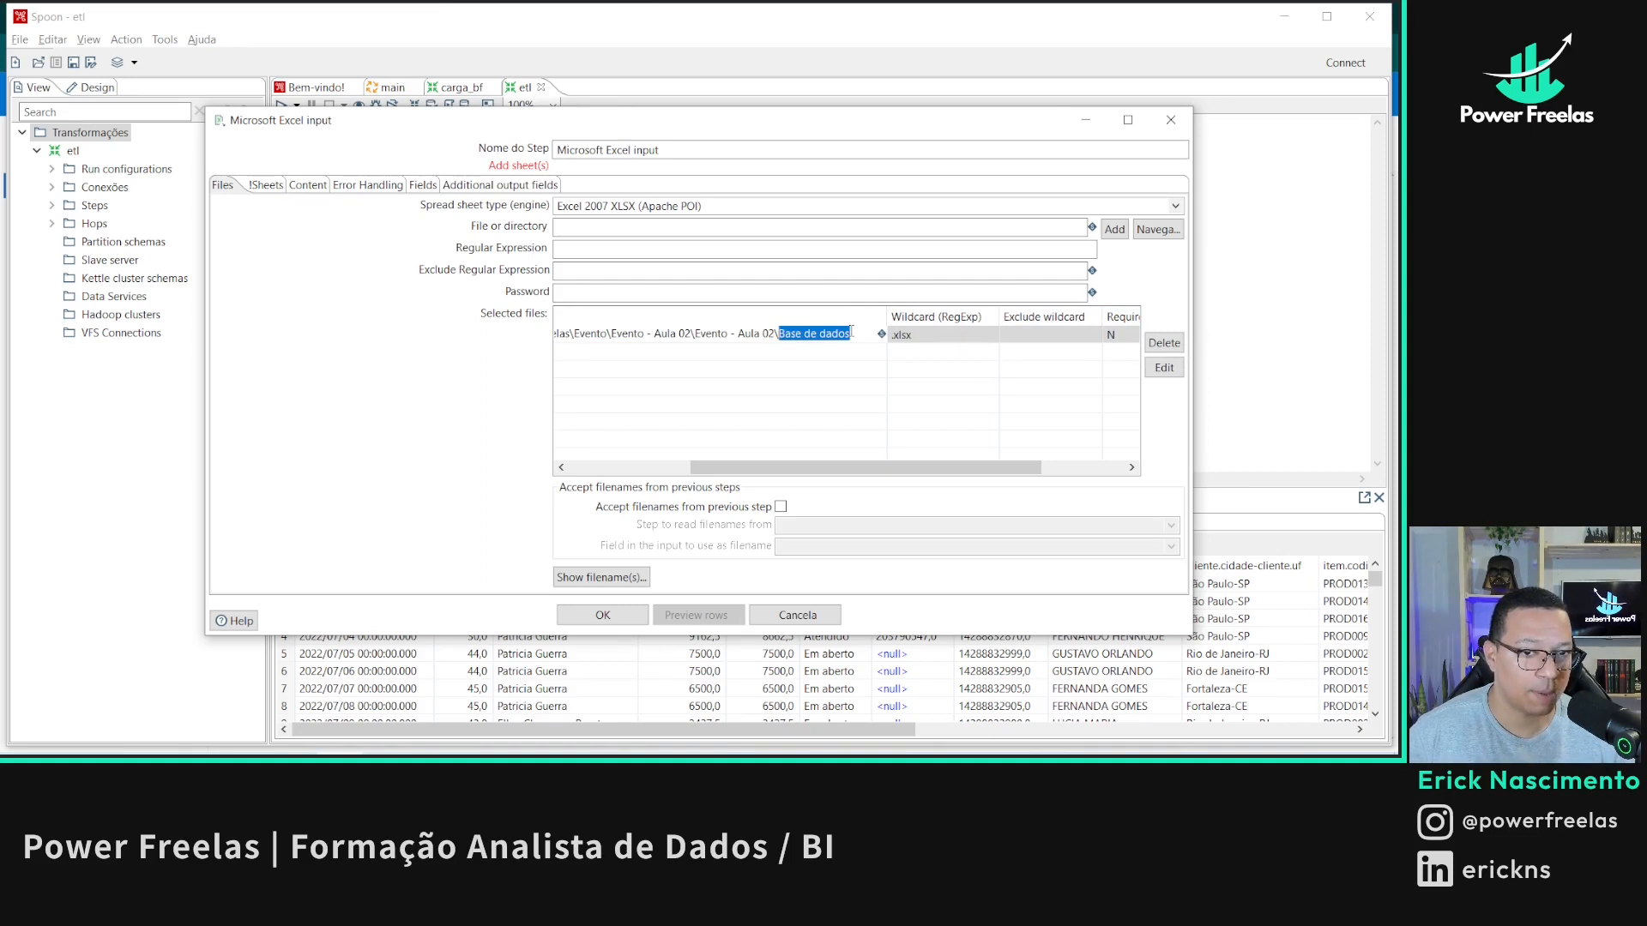
key("BackSpace")
left_click(898, 343)
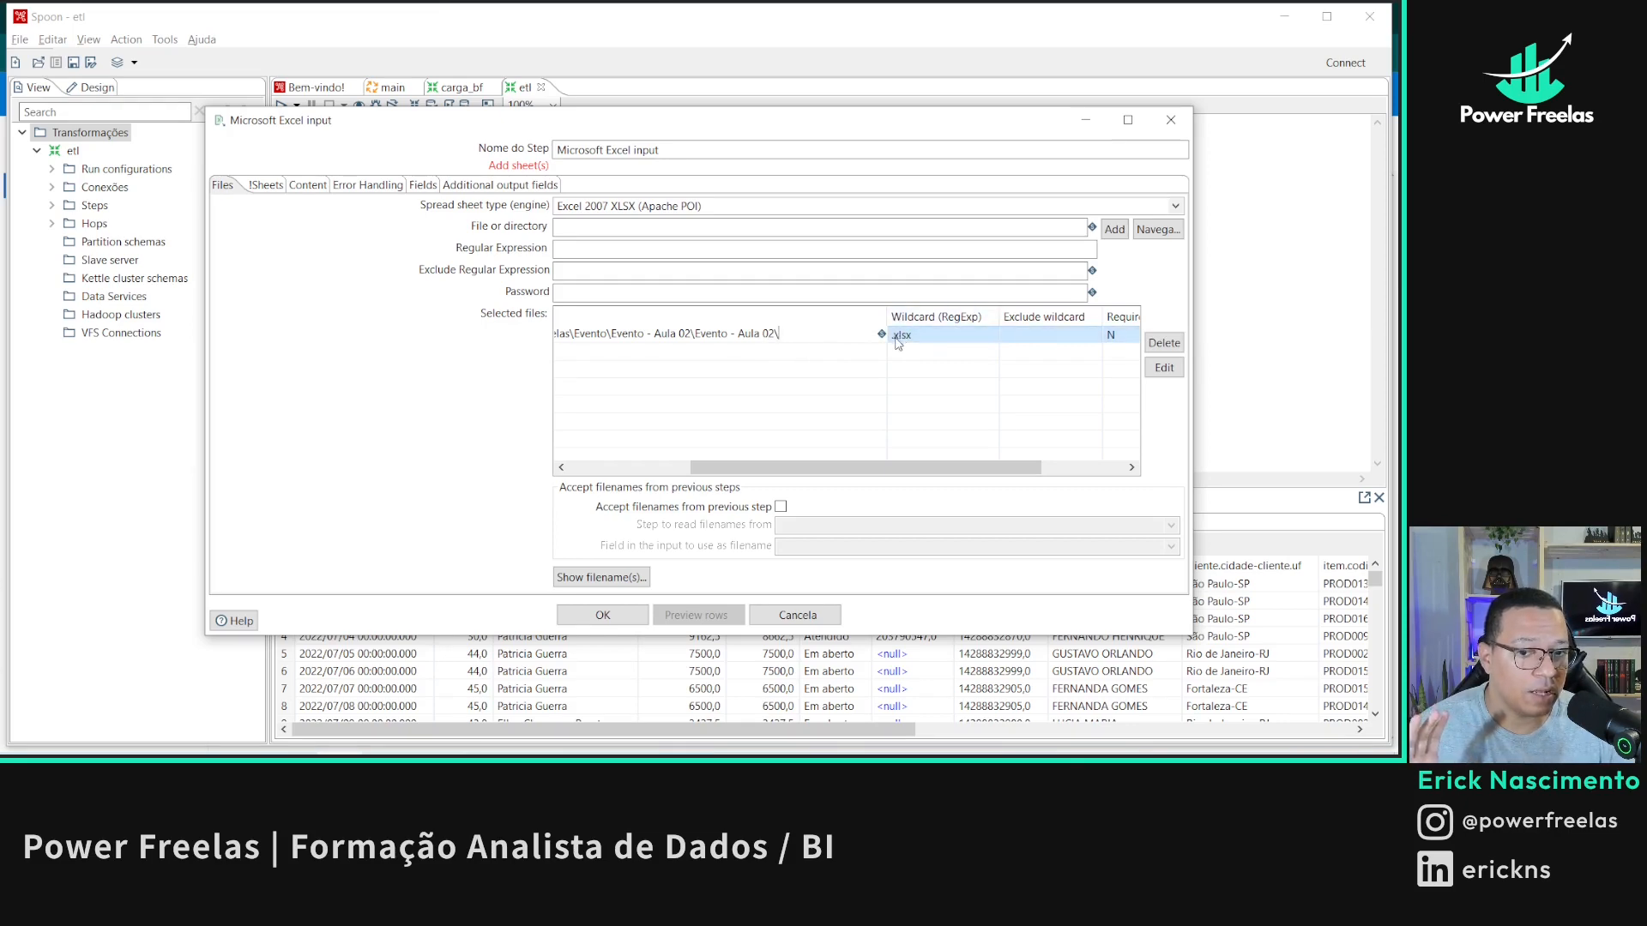
- Discard the pending changes, reopen the Microsoft Excel input settings and delete the blank row from the selected files list
left_click(815, 615)
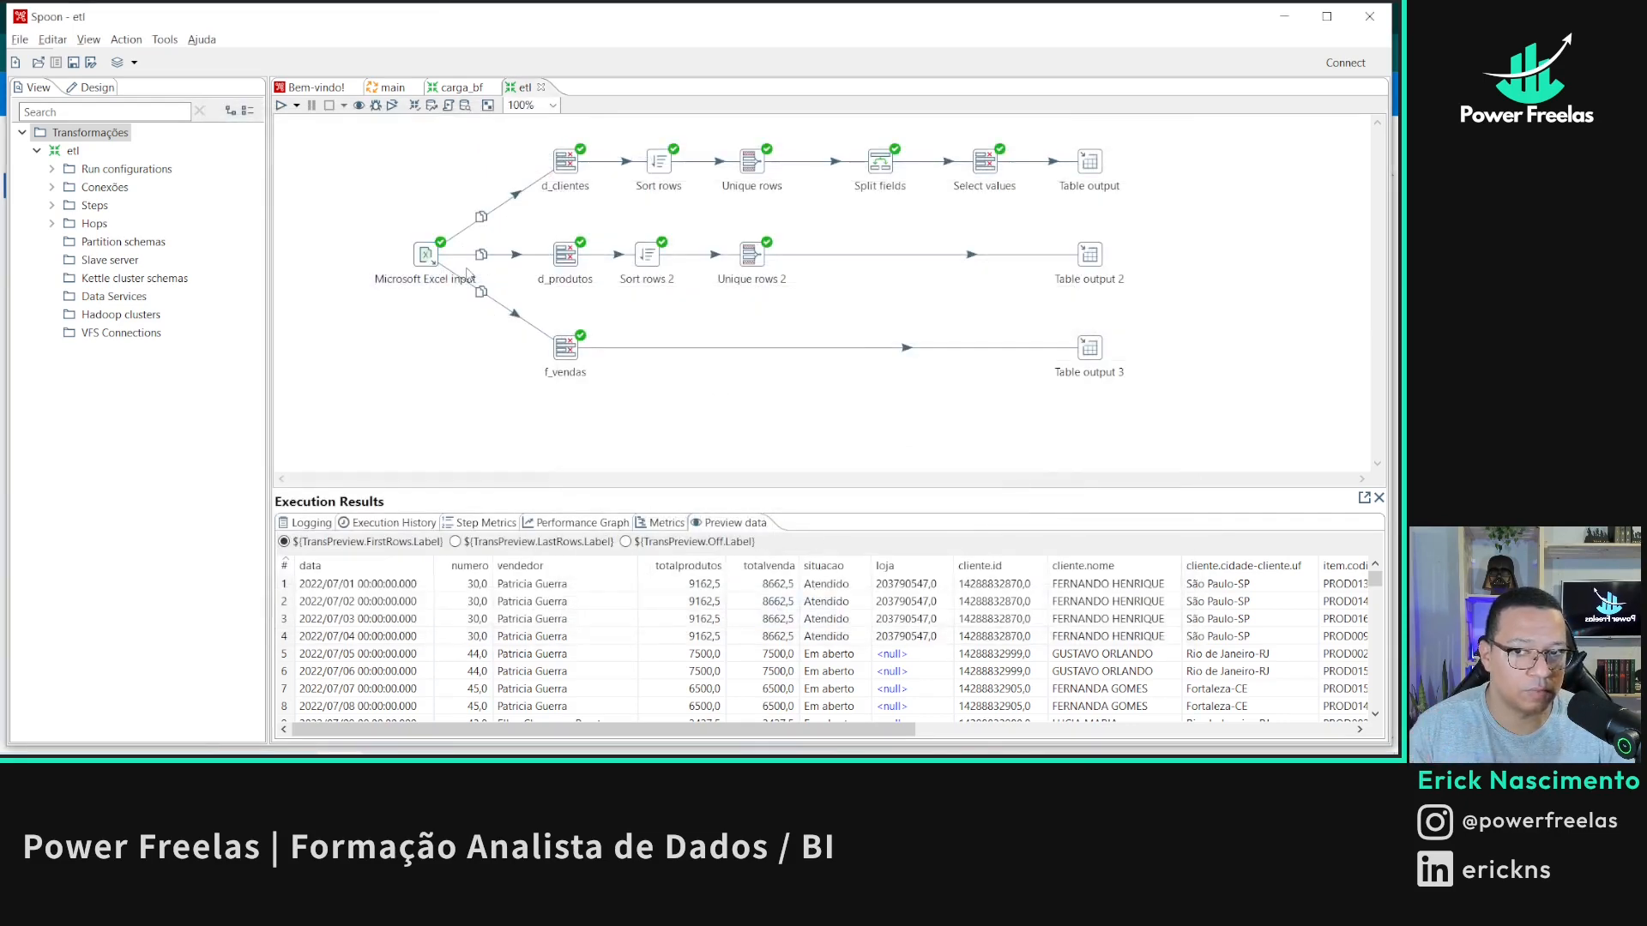
double_click(429, 255)
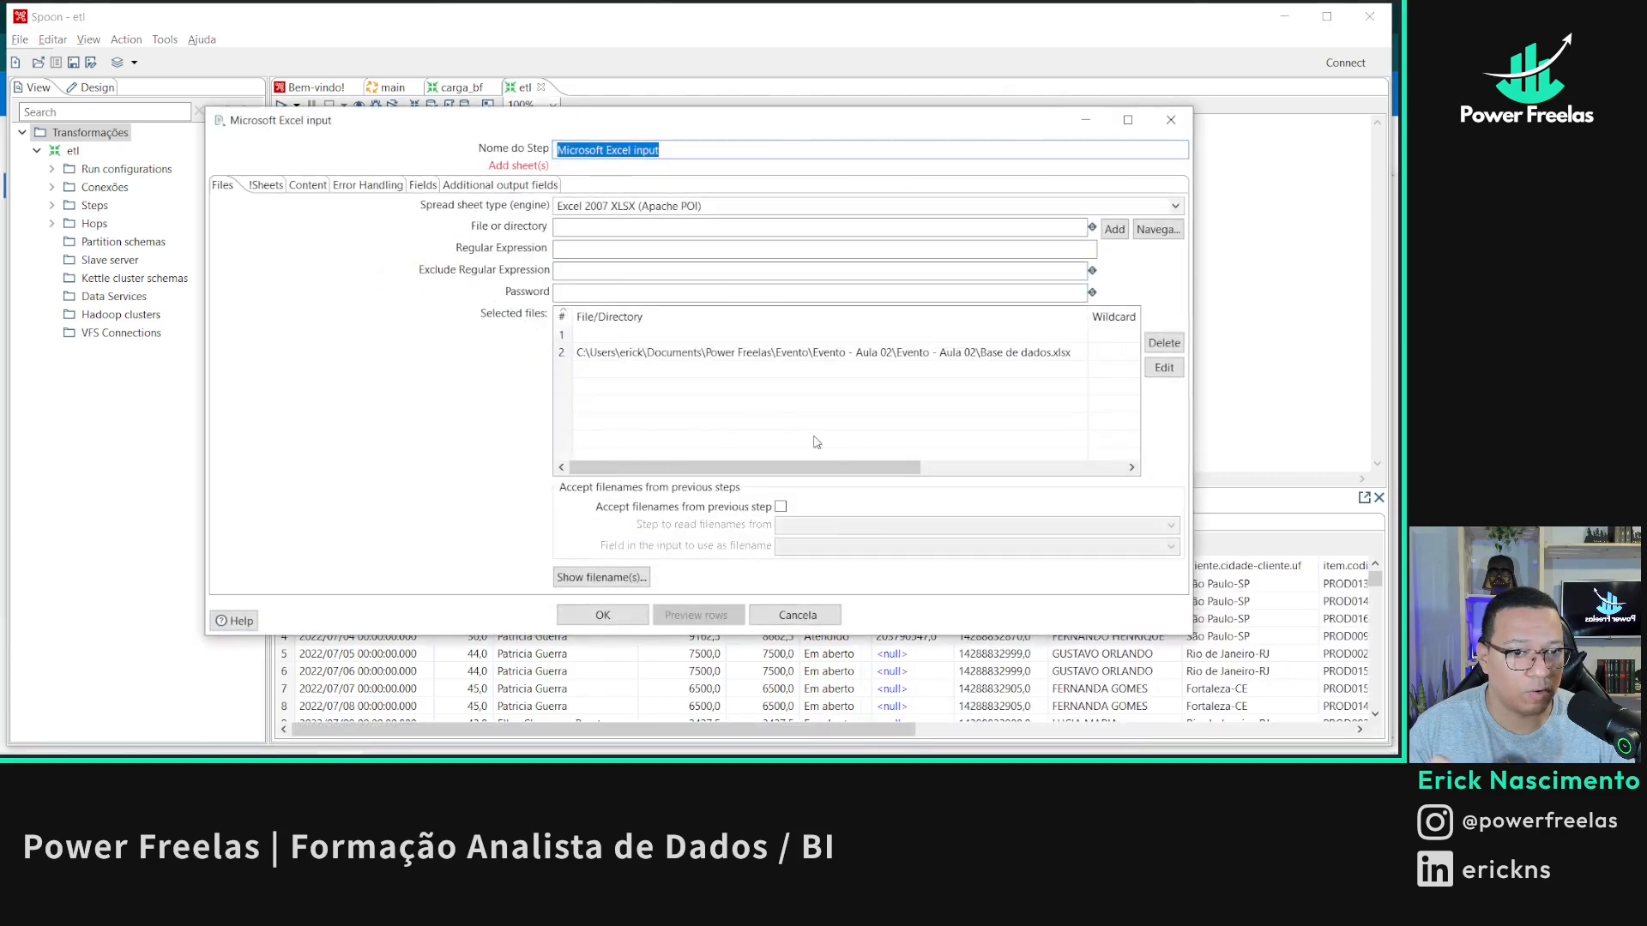
left_click(563, 336)
key("Delete")
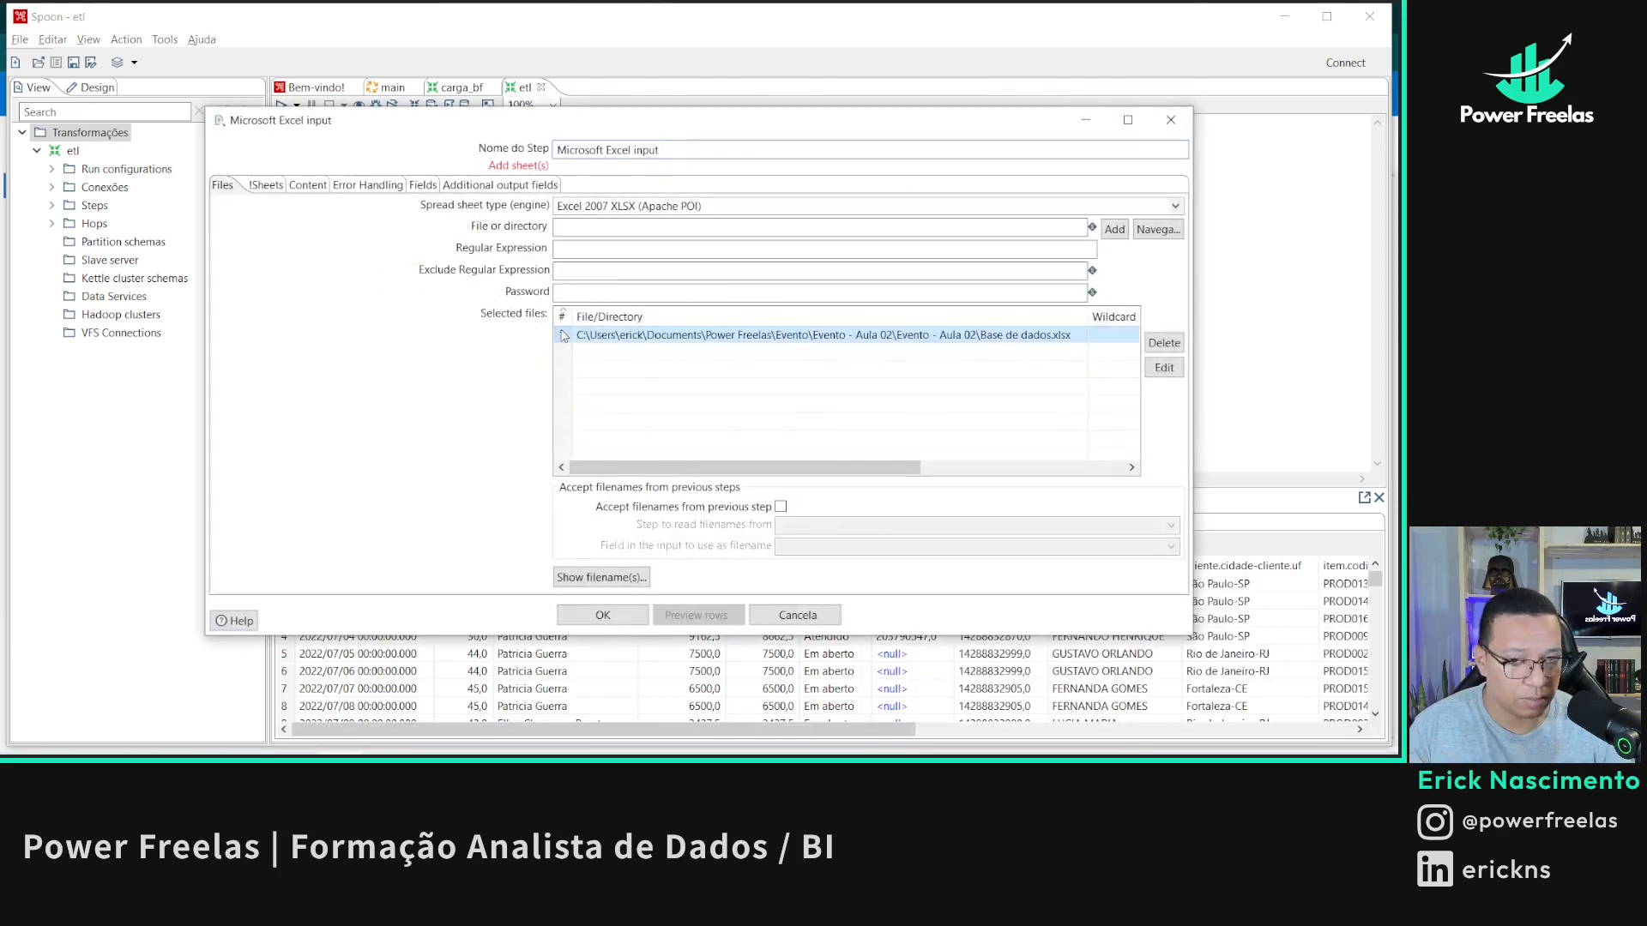
- Switch to File Explorer and check which Excel files are in the Evento - Aula 02 folder
key("alt+Tab")
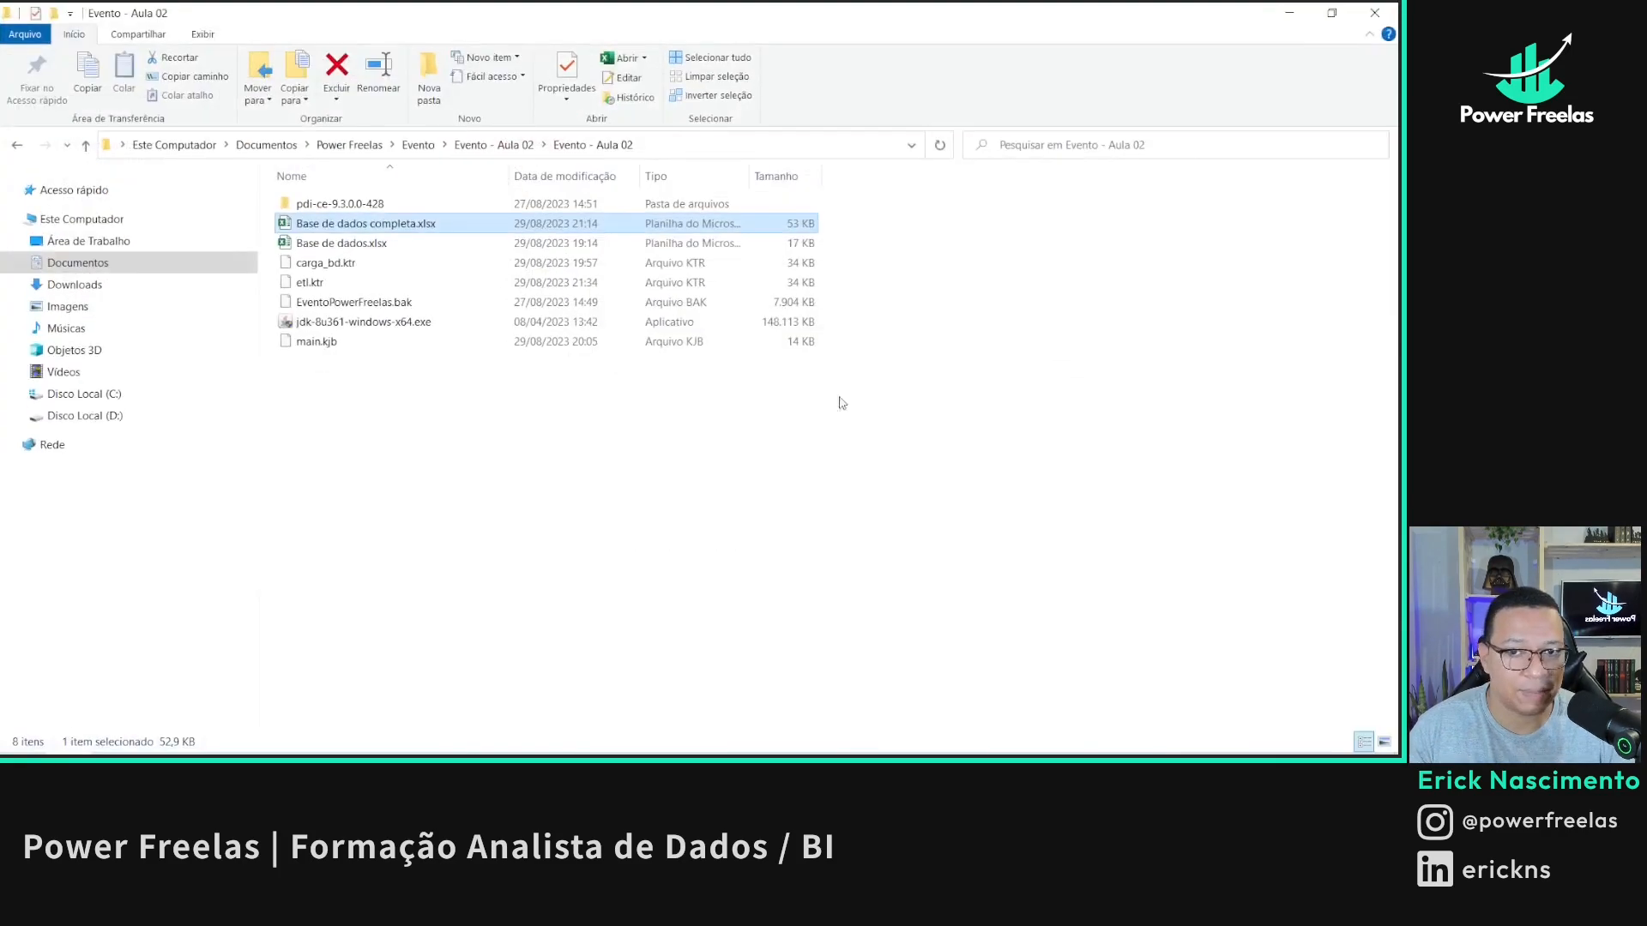
left_click(394, 262)
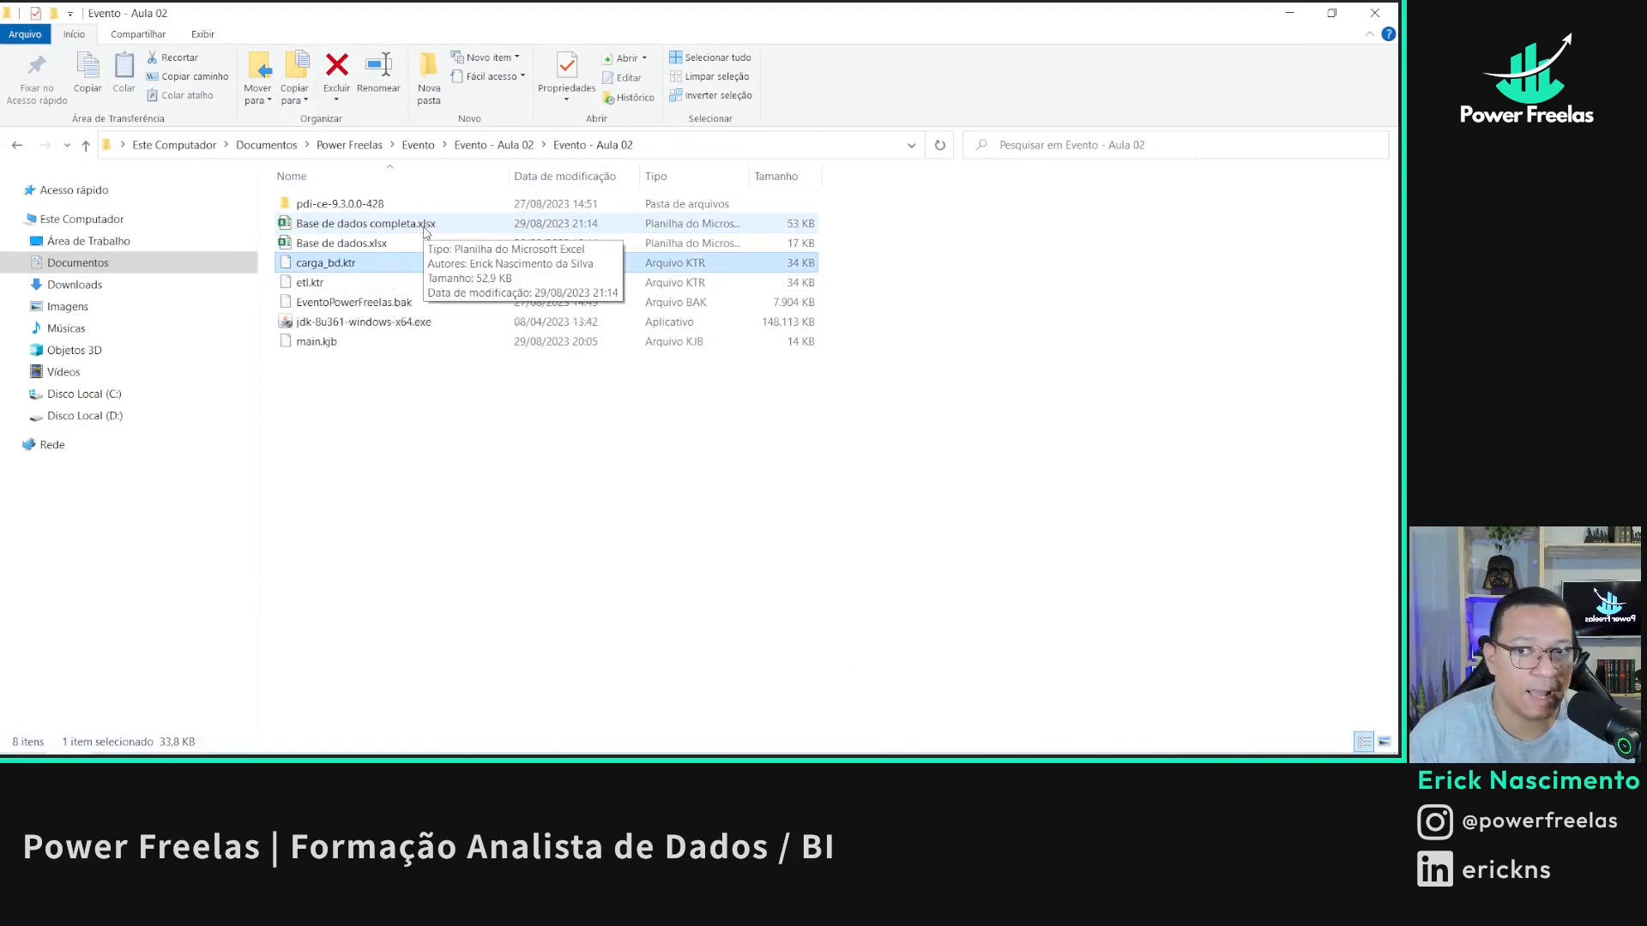
left_click(423, 228)
left_click(409, 241)
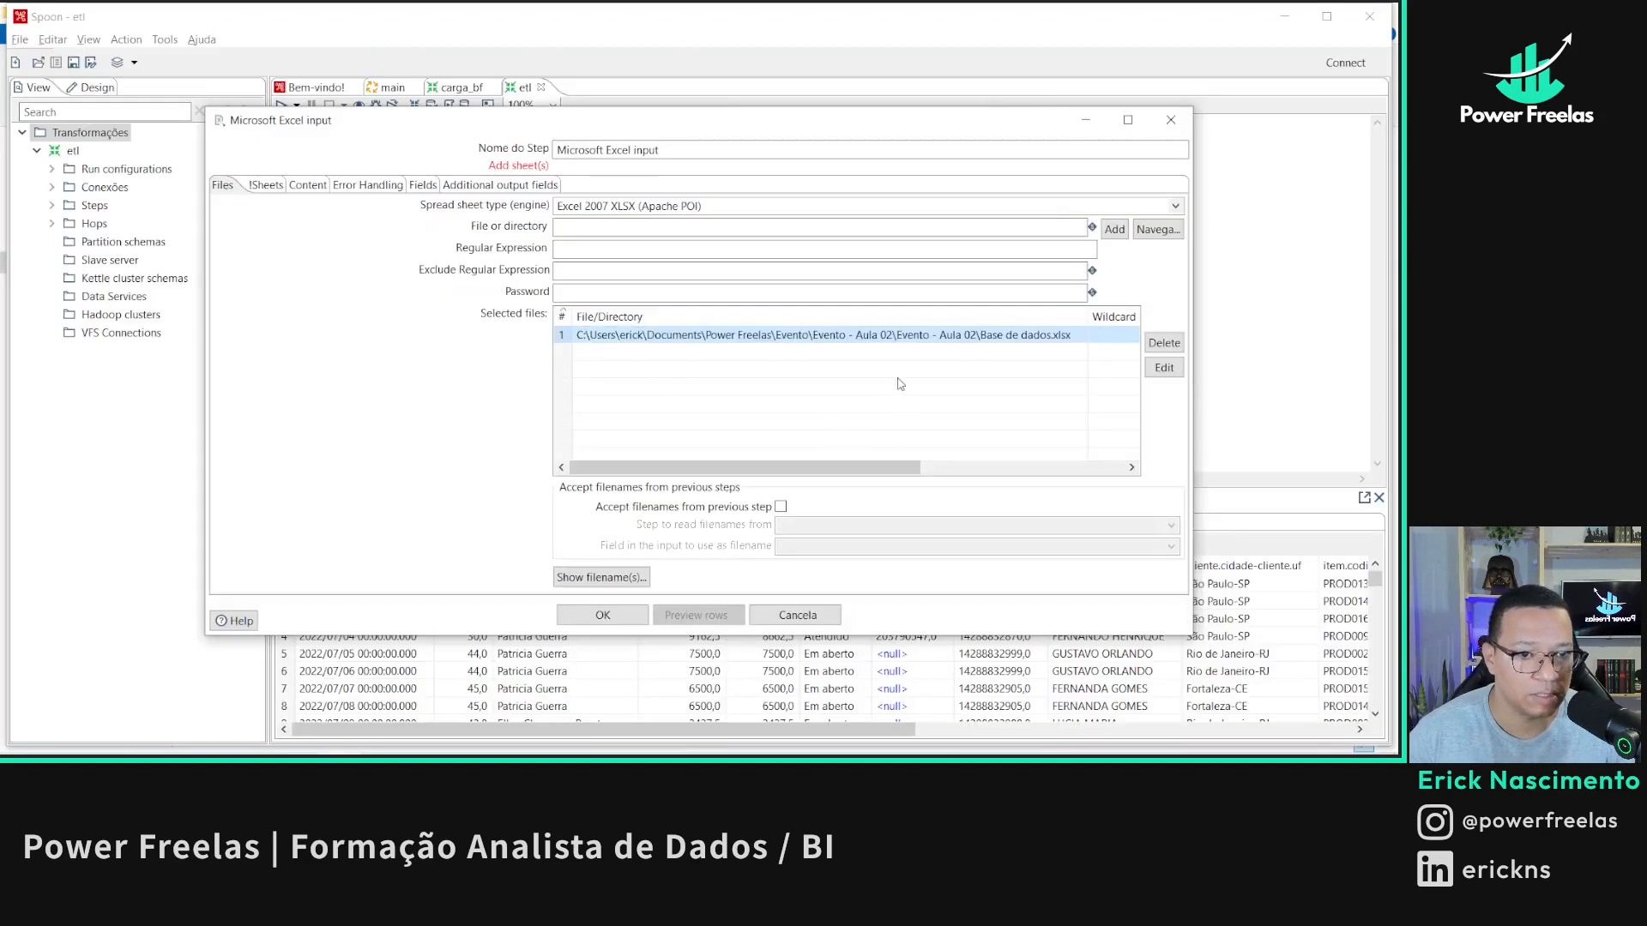
- In Spoon, list the files that the Microsoft Excel input step reads, and close the list
left_click(592, 576)
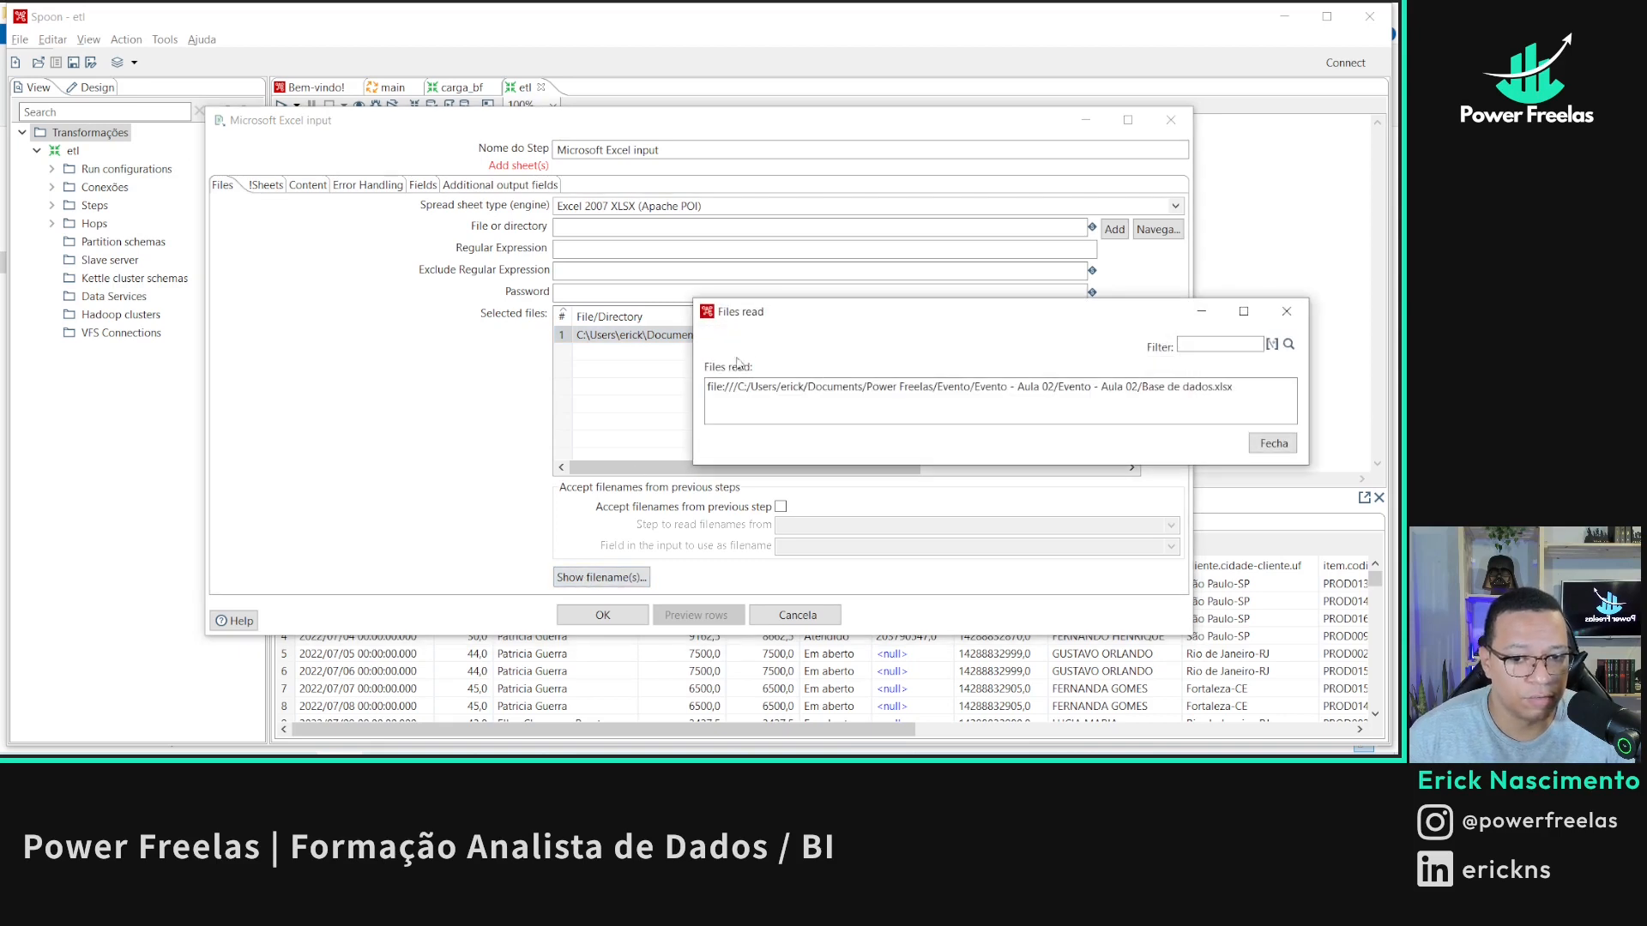
triple_click(970, 388)
left_click(1274, 443)
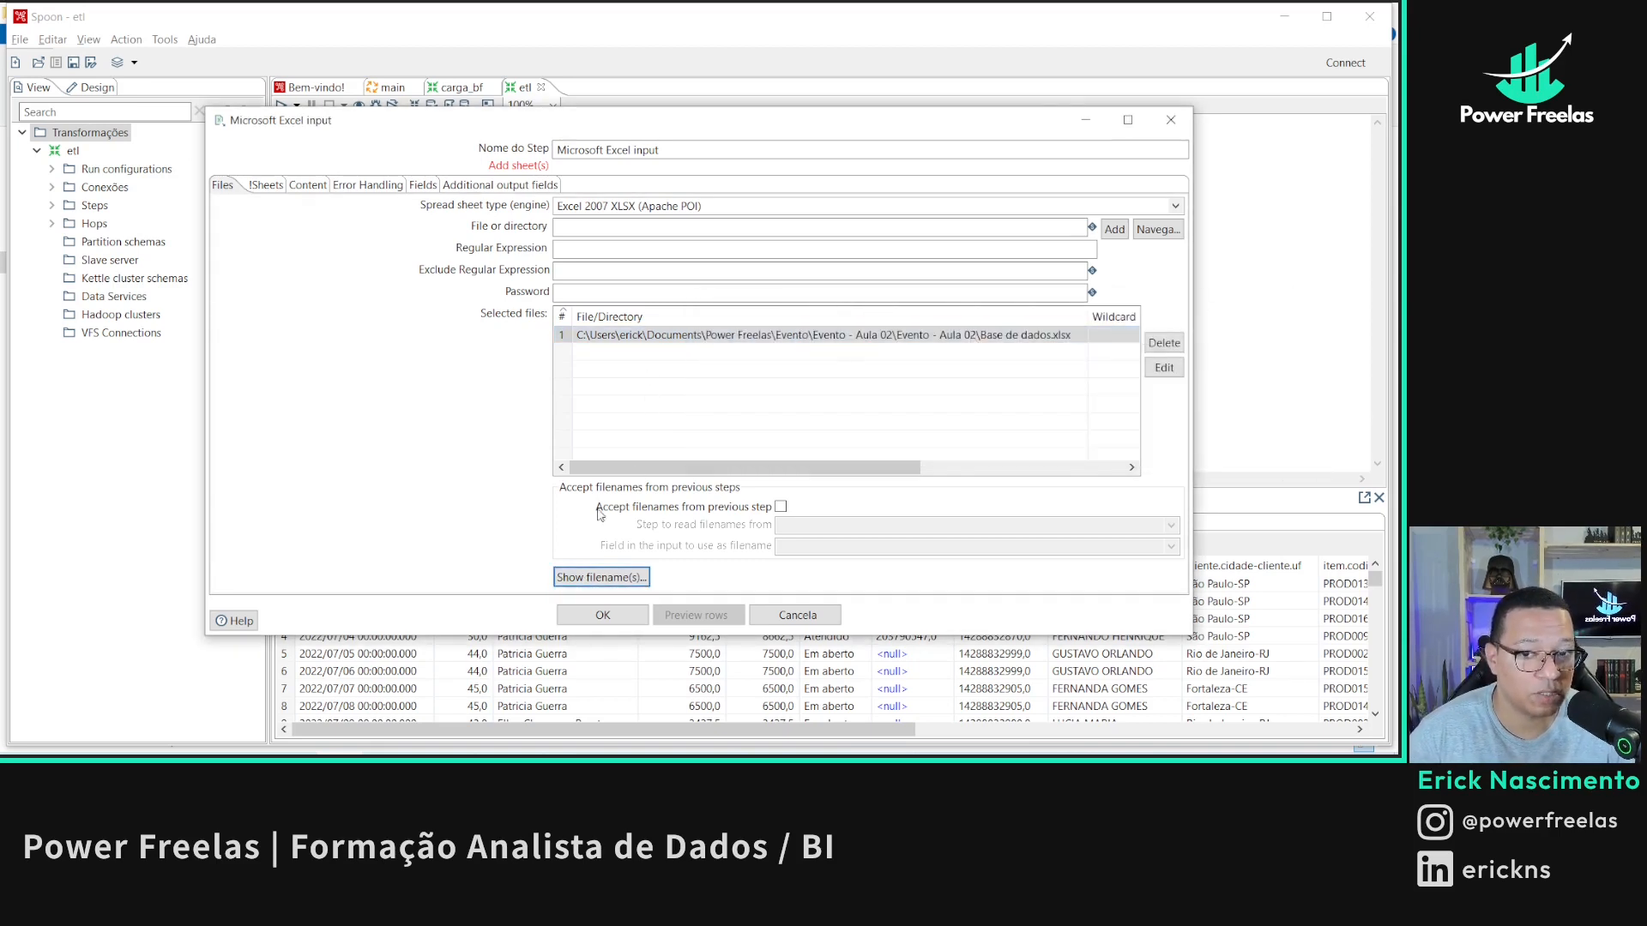
left_click(601, 576)
left_click(1276, 444)
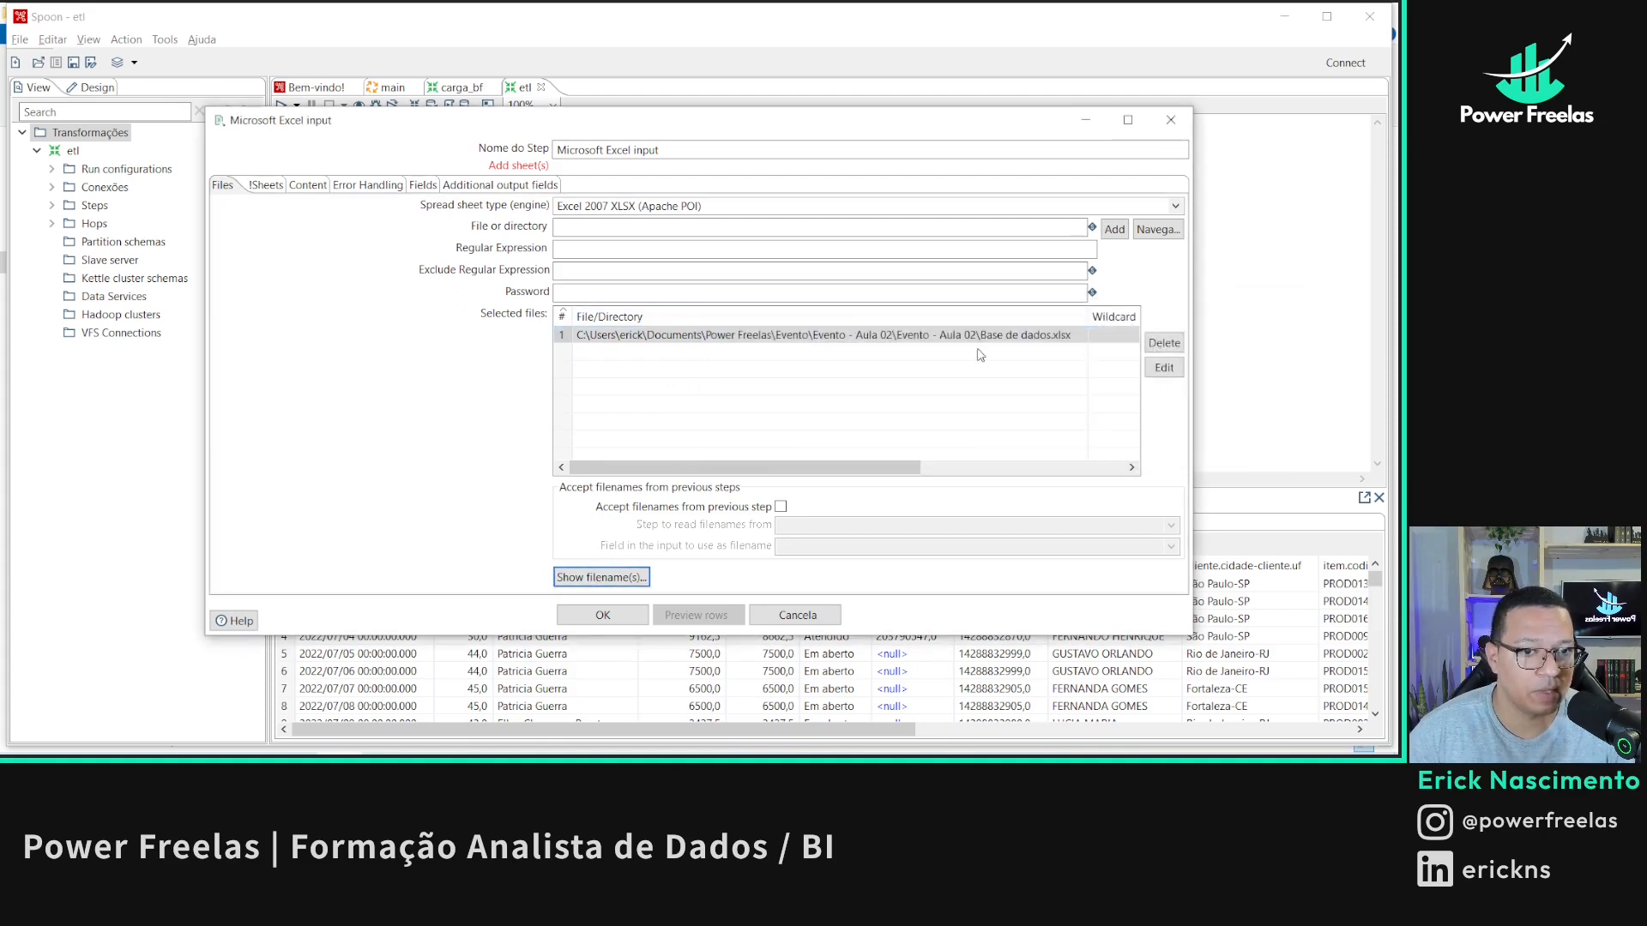
- Remove the file name Base de dados.xlsx from the selected path, leaving the Evento - Aula 02 folder path ending in a backslash
scroll(939, 390, "right", 3)
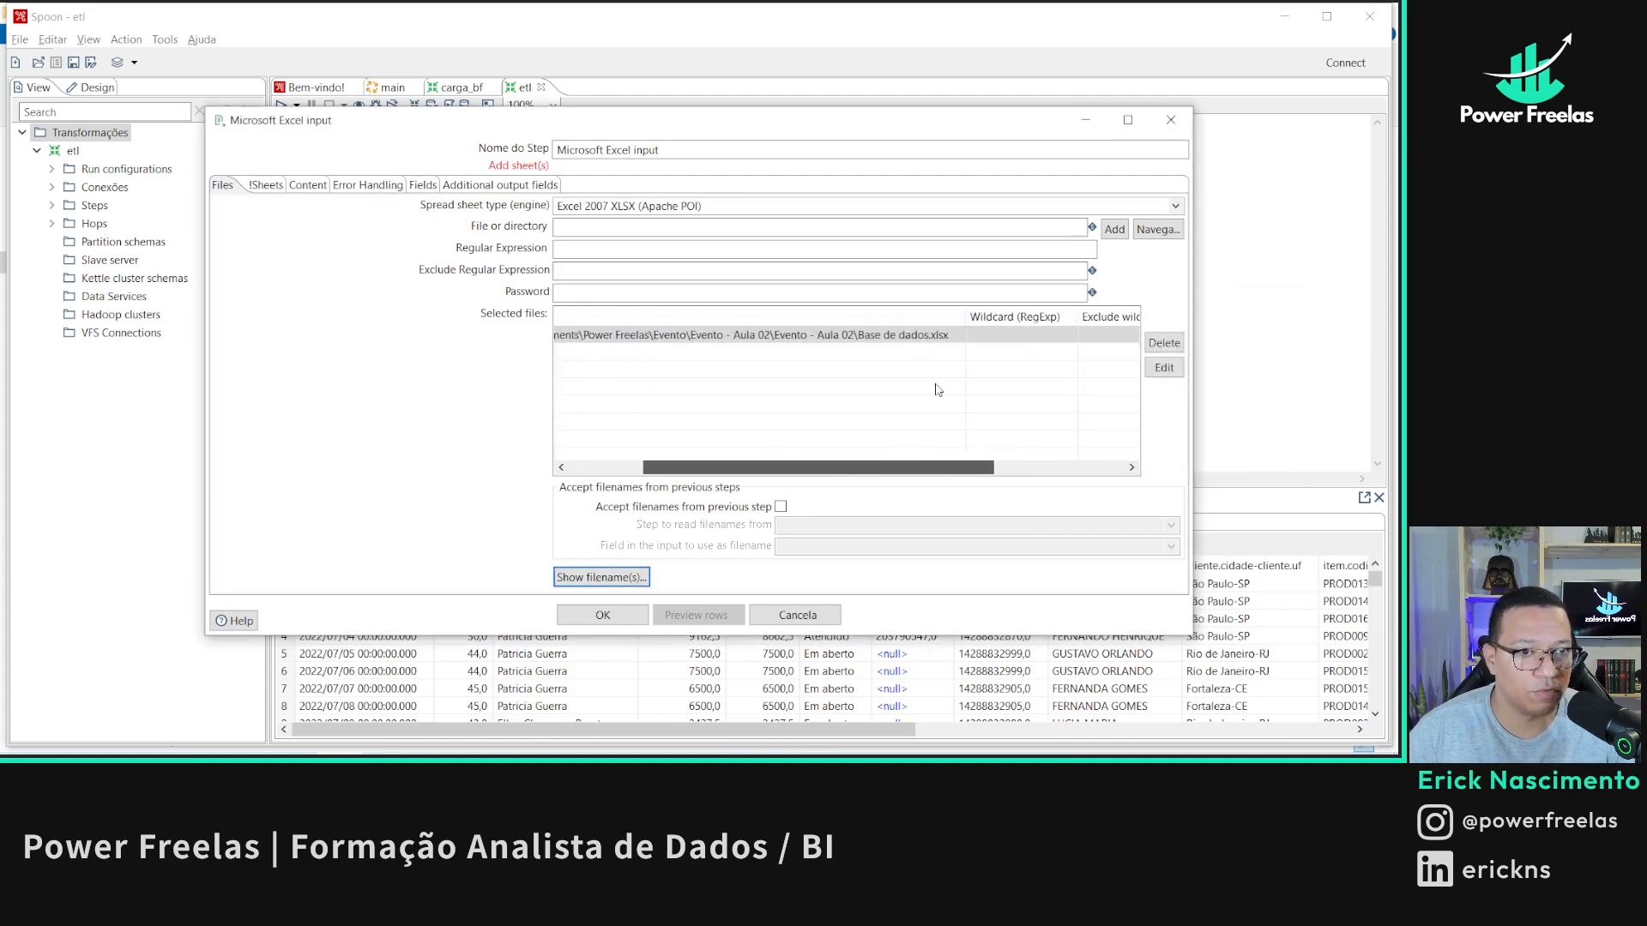
left_click(1128, 119)
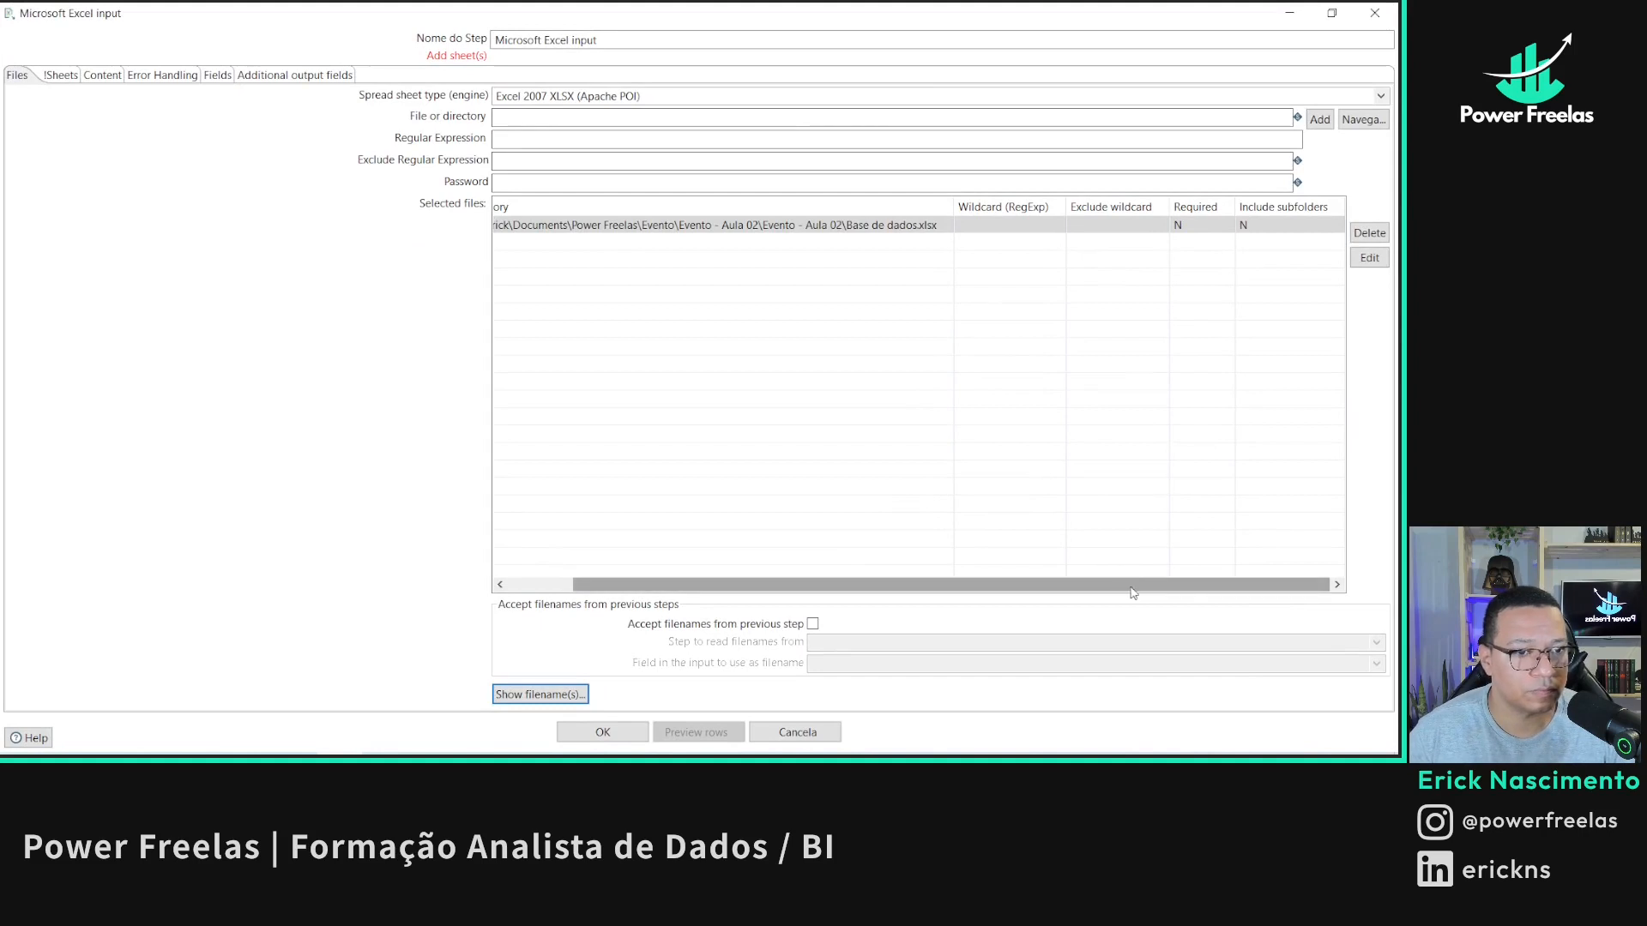
left_click(901, 225)
left_click(932, 223)
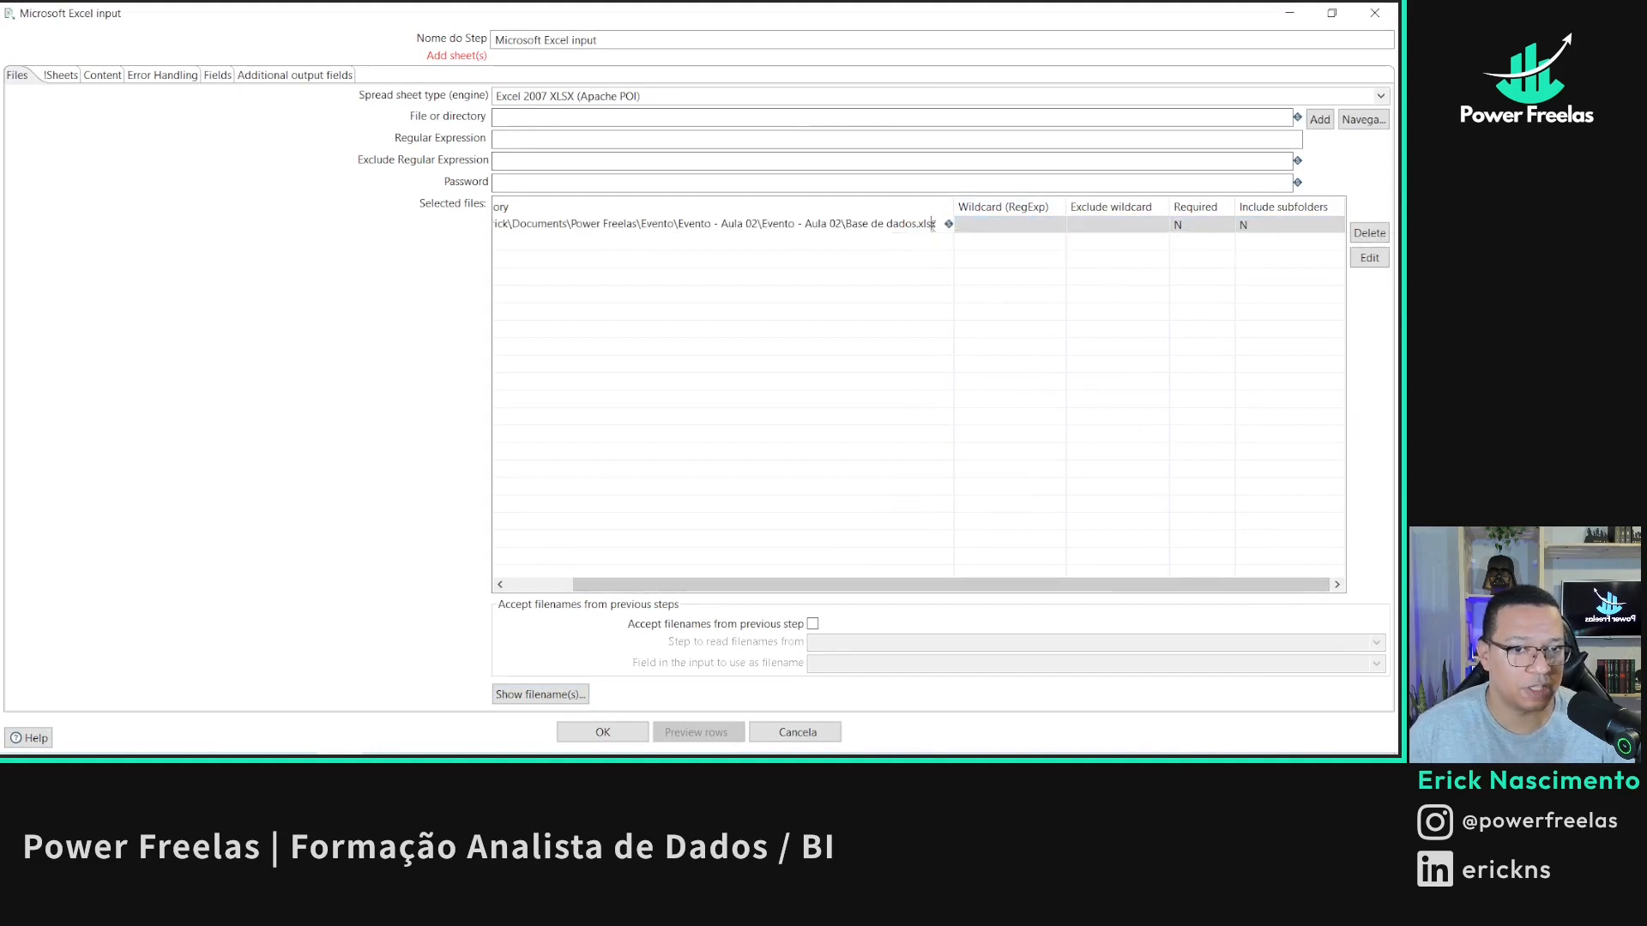
double_click(932, 224)
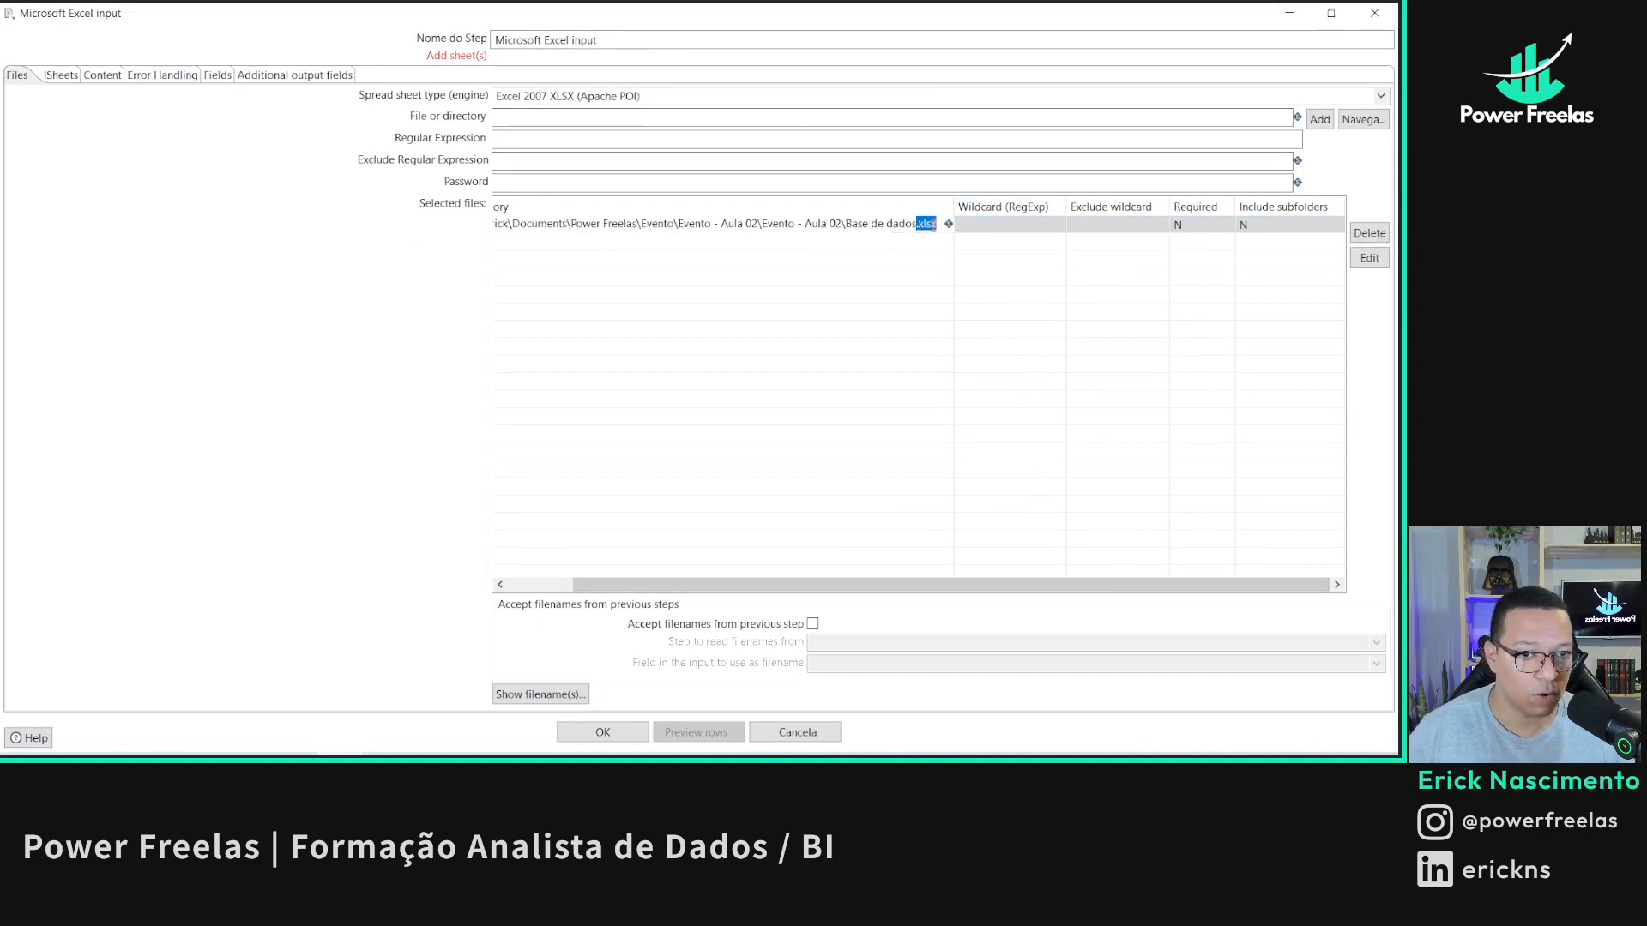
key("BackSpace")
key("BackSpace")
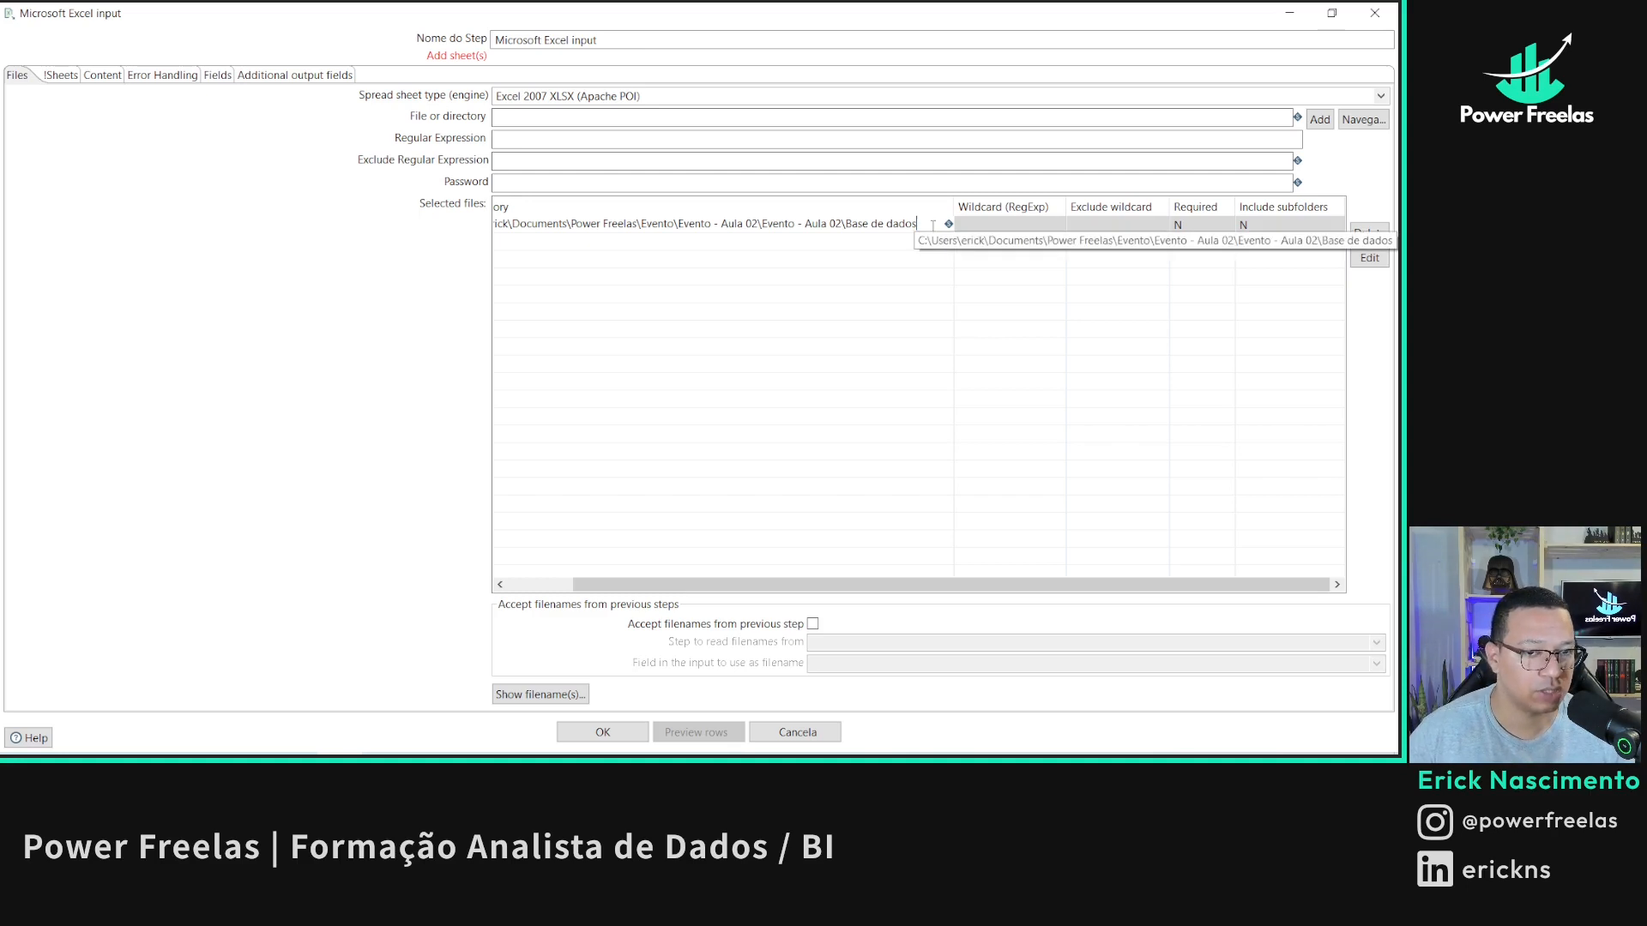
key("BackSpace")
key("BackSpace")
key("BackSpace")
key("BackSpace")
key("BackSpace")
key("BackSpace")
key("BackSpace")
key("BackSpace")
key("BackSpace")
key("BackSpace")
key("BackSpace")
key("BackSpace")
key("BackSpace")
key("BackSpace")
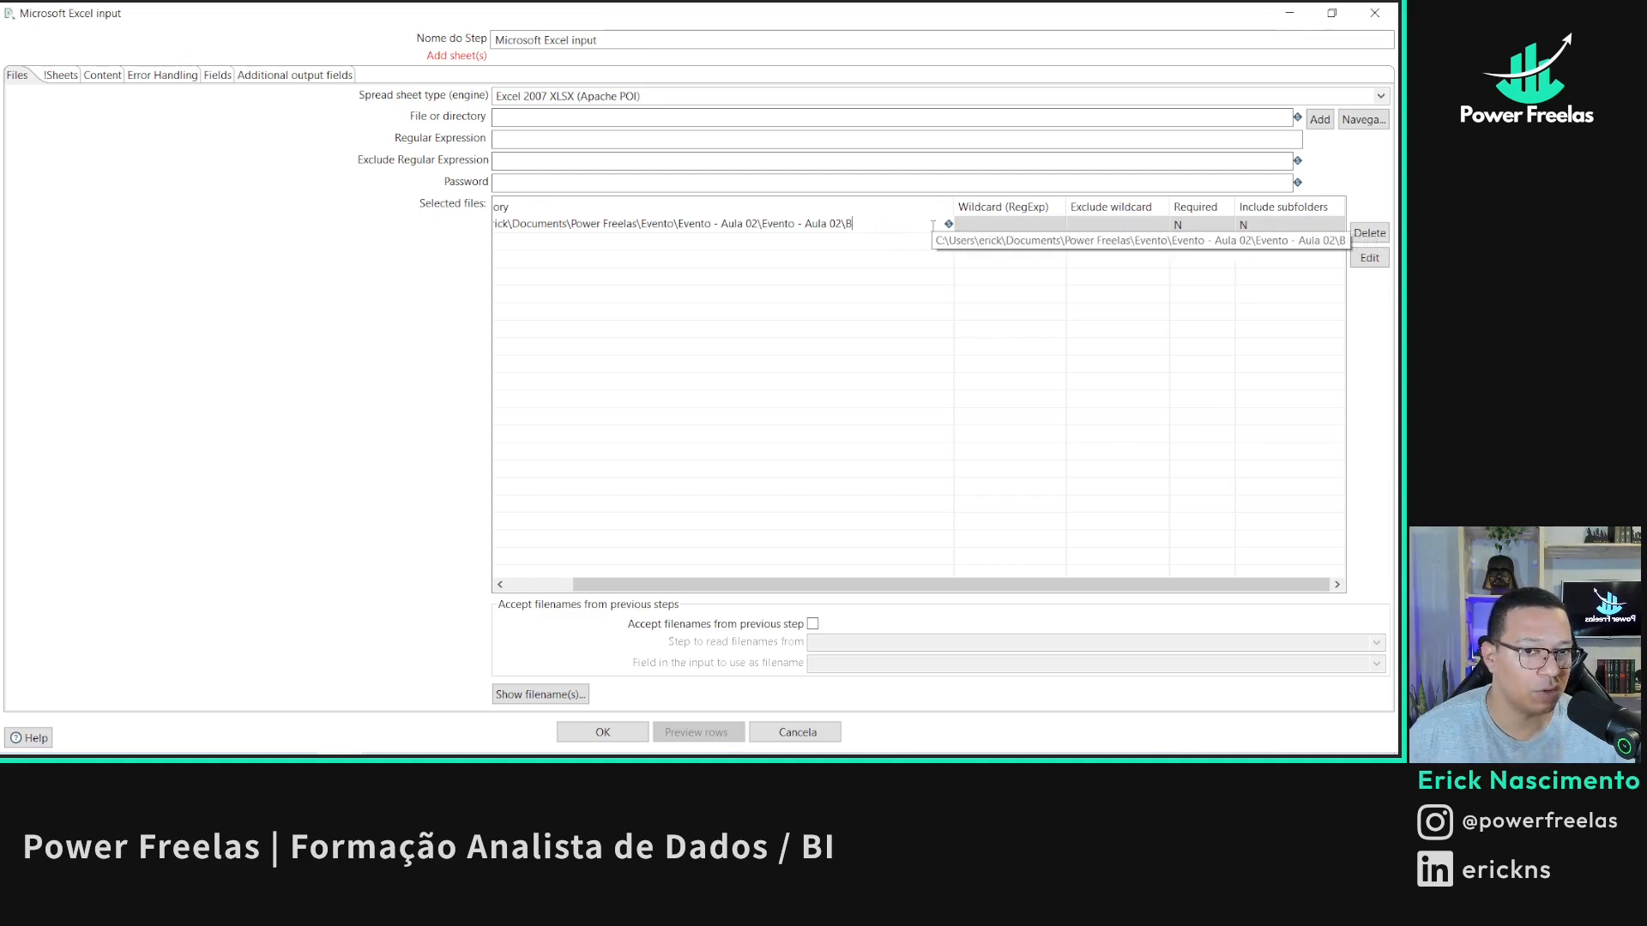
type("\\")
- Set the folder entry's Wildcard (RegExp) to .*xlsx and list the files it matches
left_click(995, 227)
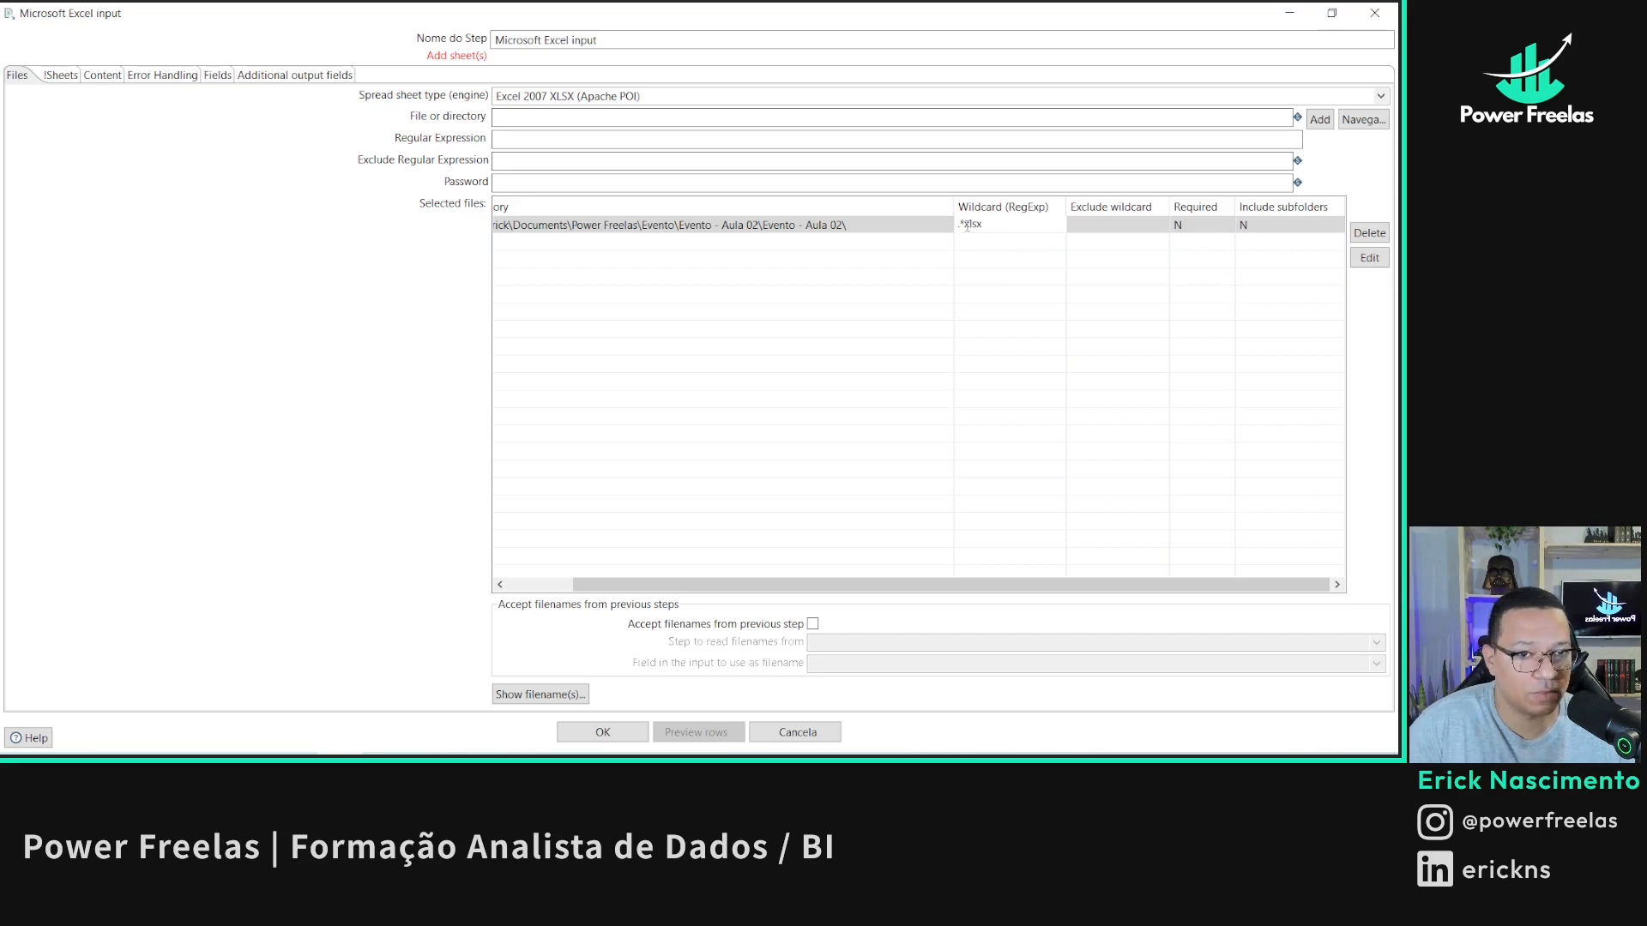
left_click_drag(1001, 228, 729, 227)
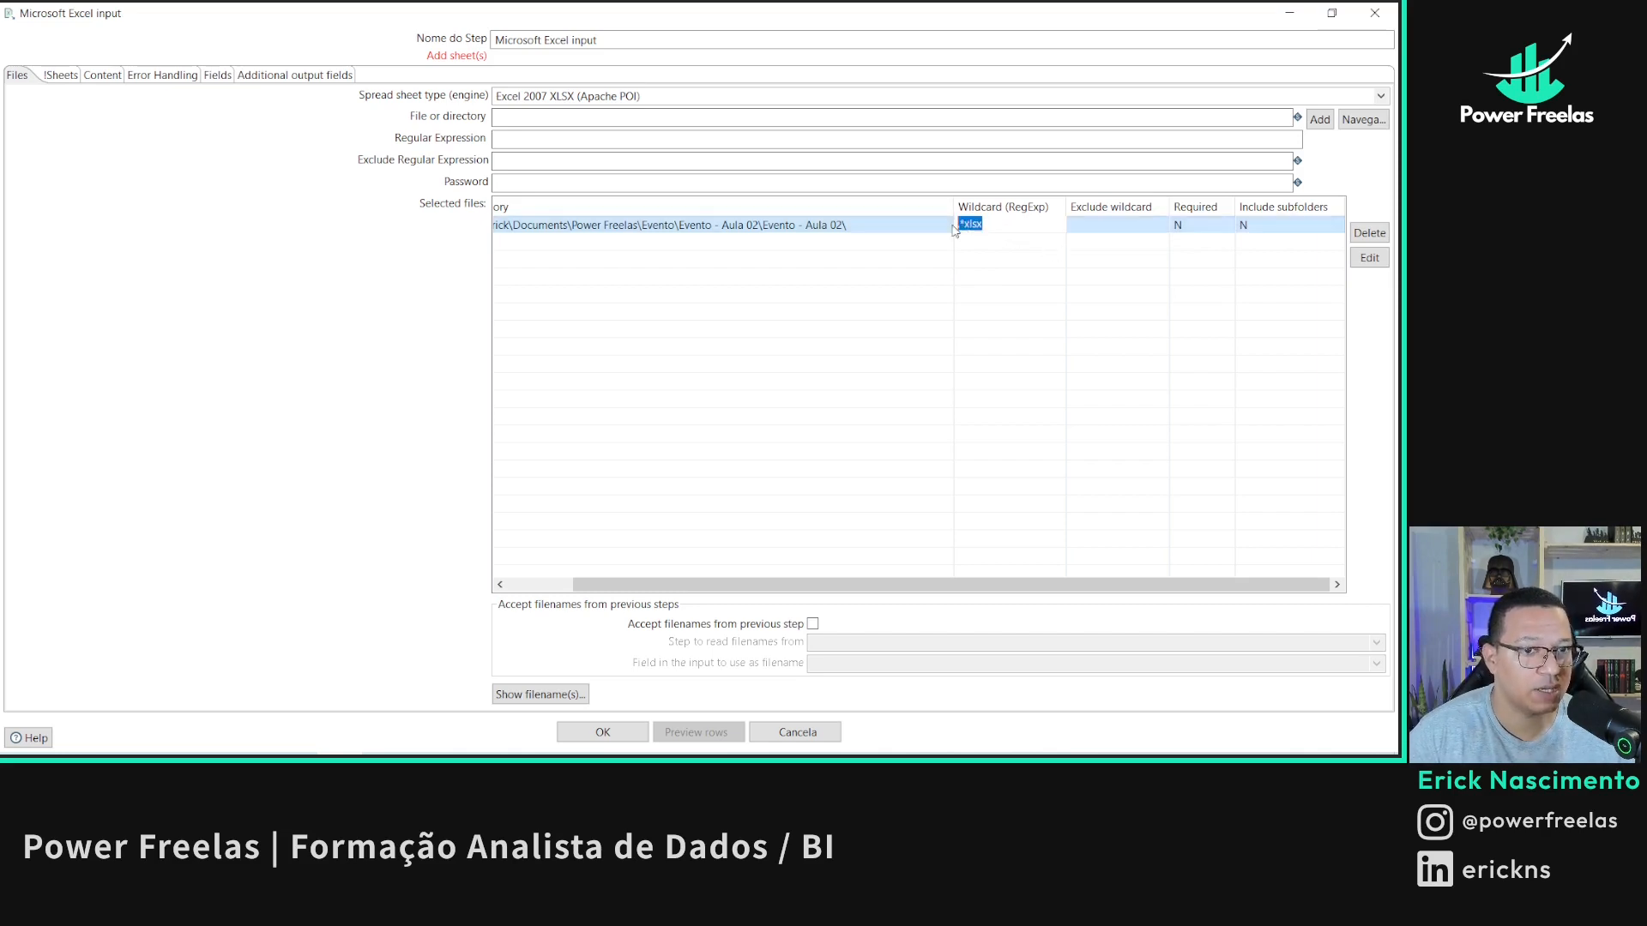
left_click(539, 695)
left_click(950, 386)
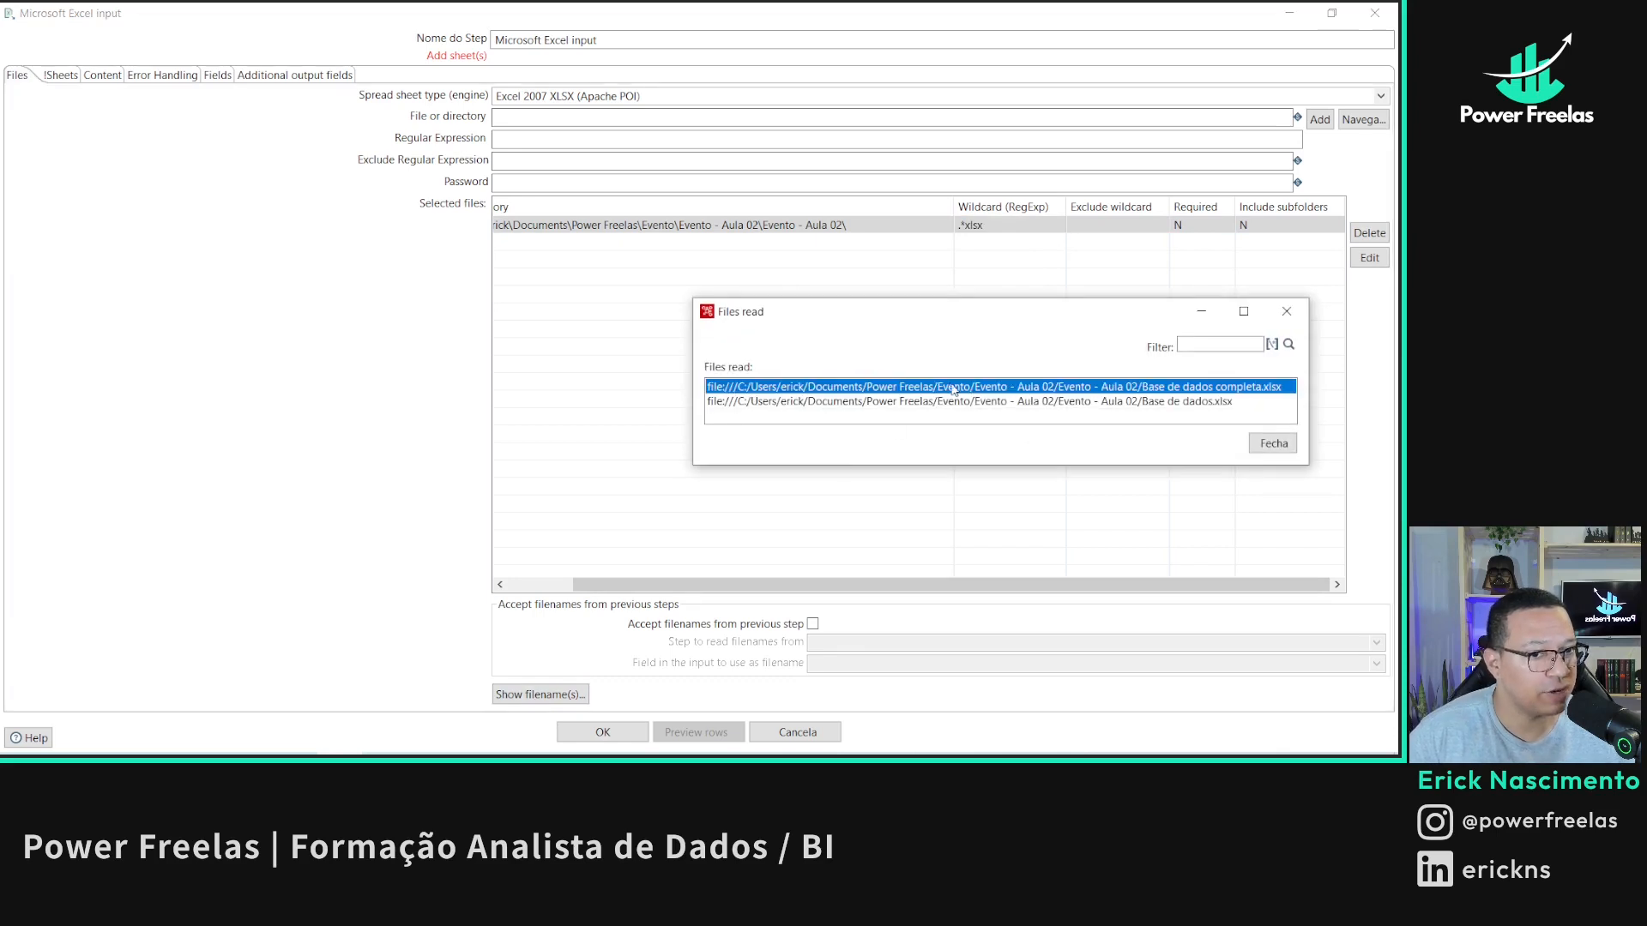
left_click(982, 403)
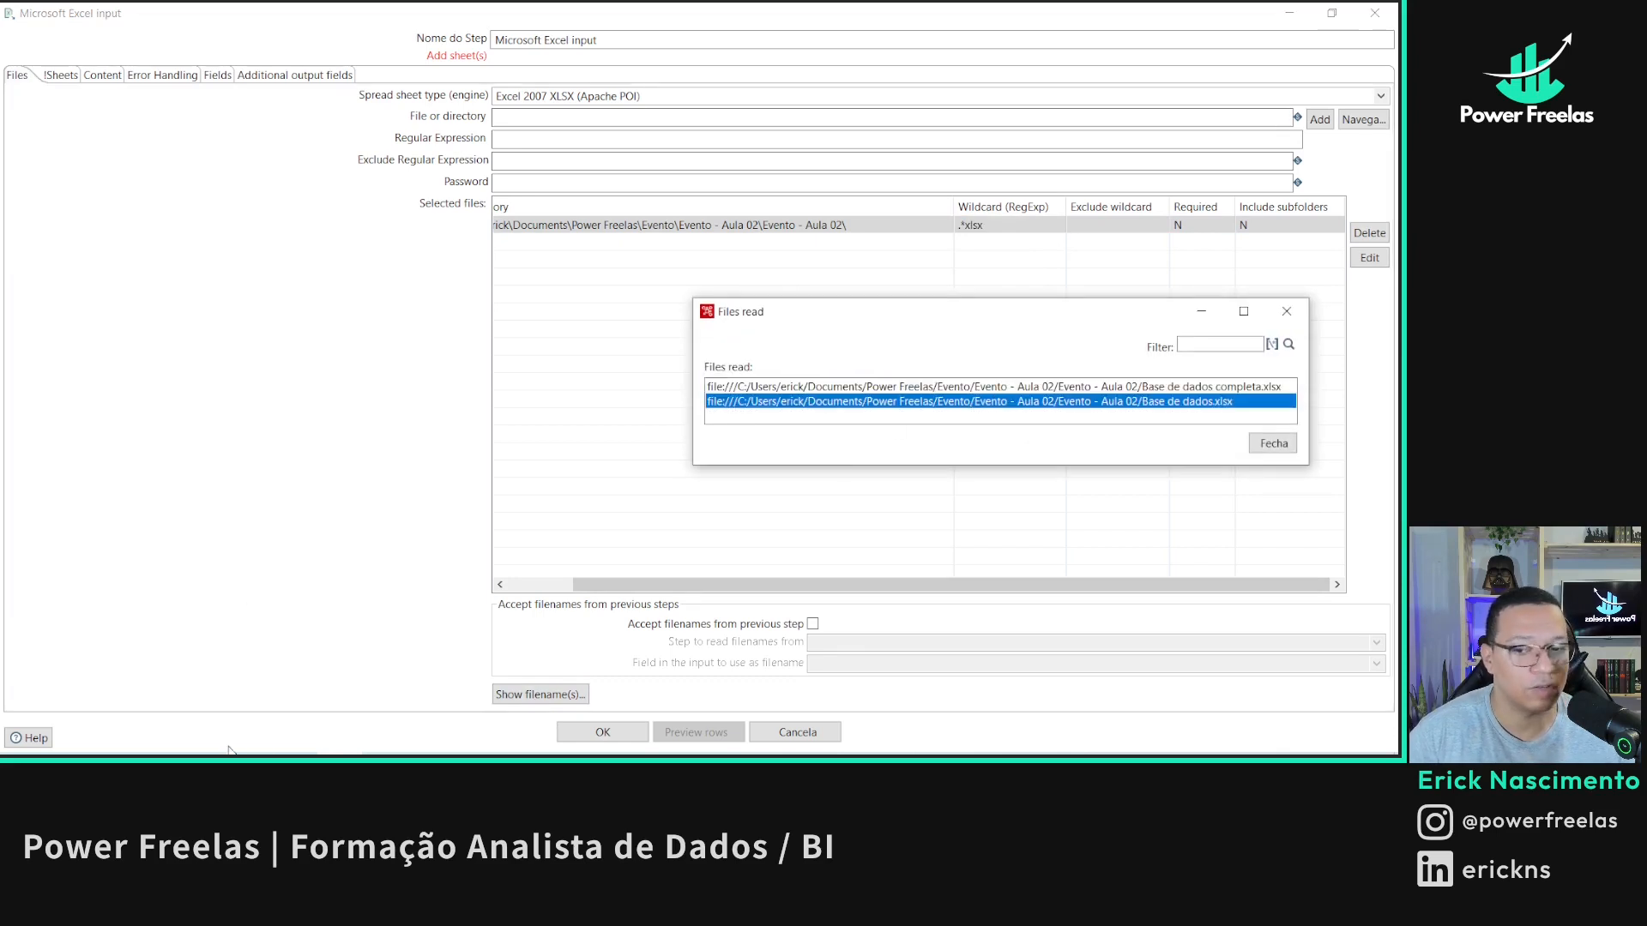
- Switch to File Explorer and duplicate Base de dados completa.xlsx within the Evento - Aula 02 folder
left_click(339, 759)
left_click(468, 417)
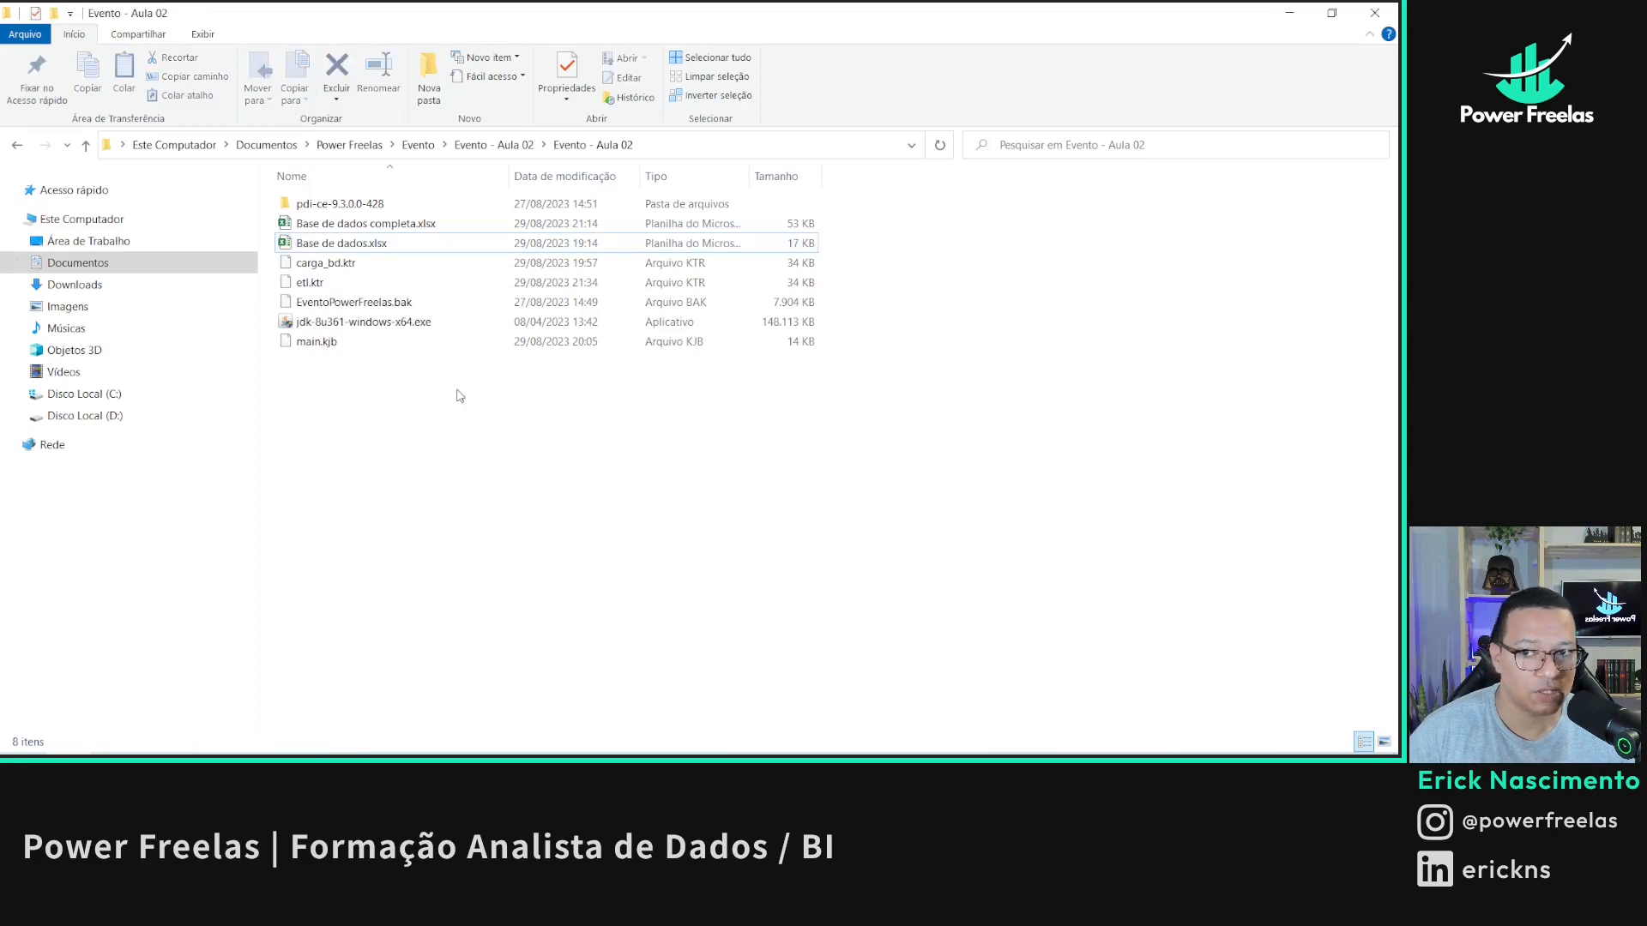
left_click(387, 246)
left_click(386, 232)
key("ctrl+c")
key("ctrl+v")
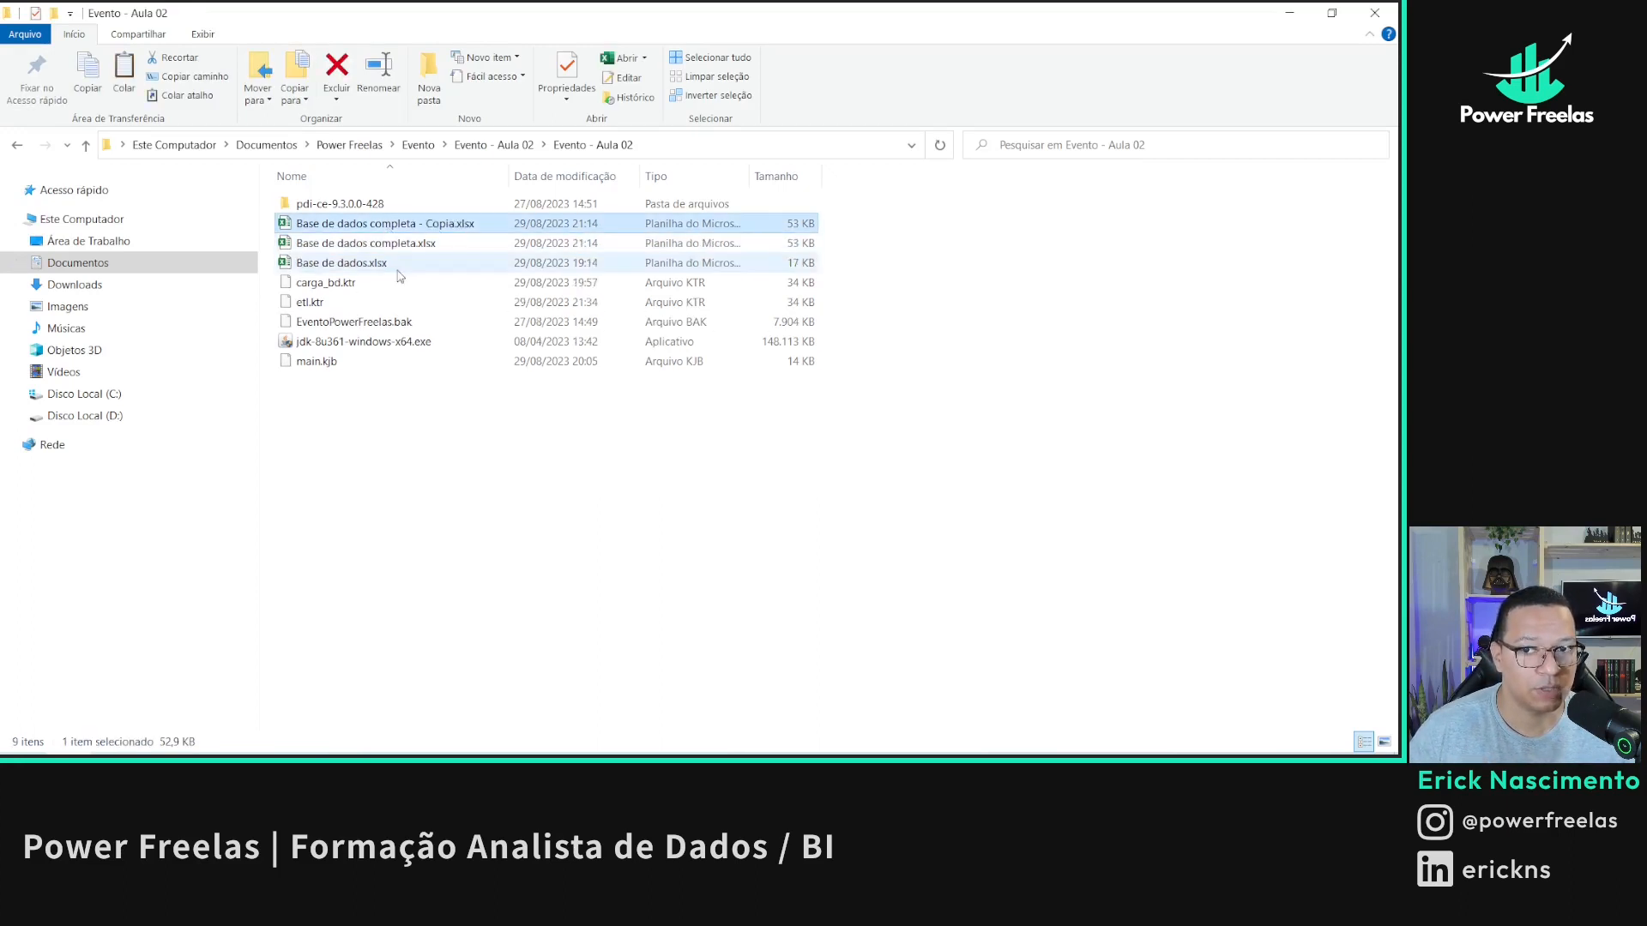
left_click(503, 458)
- Switch back to Spoon and refresh the list of files matched by the wildcard
key("alt+Tab")
left_click(1273, 442)
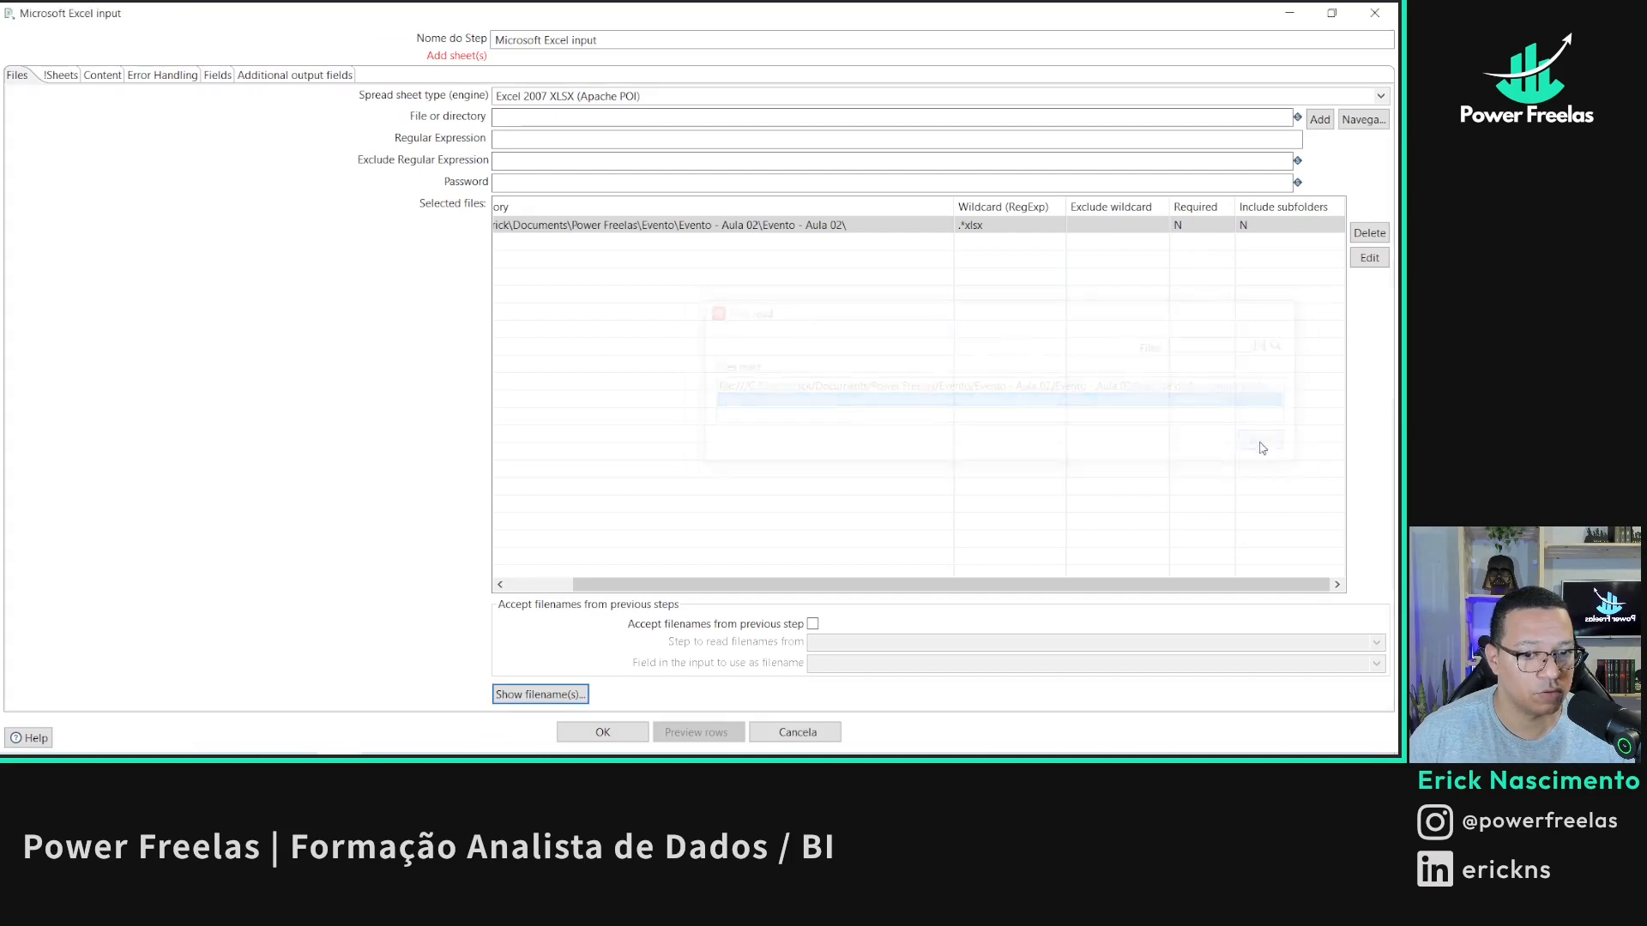
left_click(539, 694)
left_click(1313, 456)
- Switch to File Explorer and delete the file Base de dados completa - Copia.xlsx
key("alt+Tab")
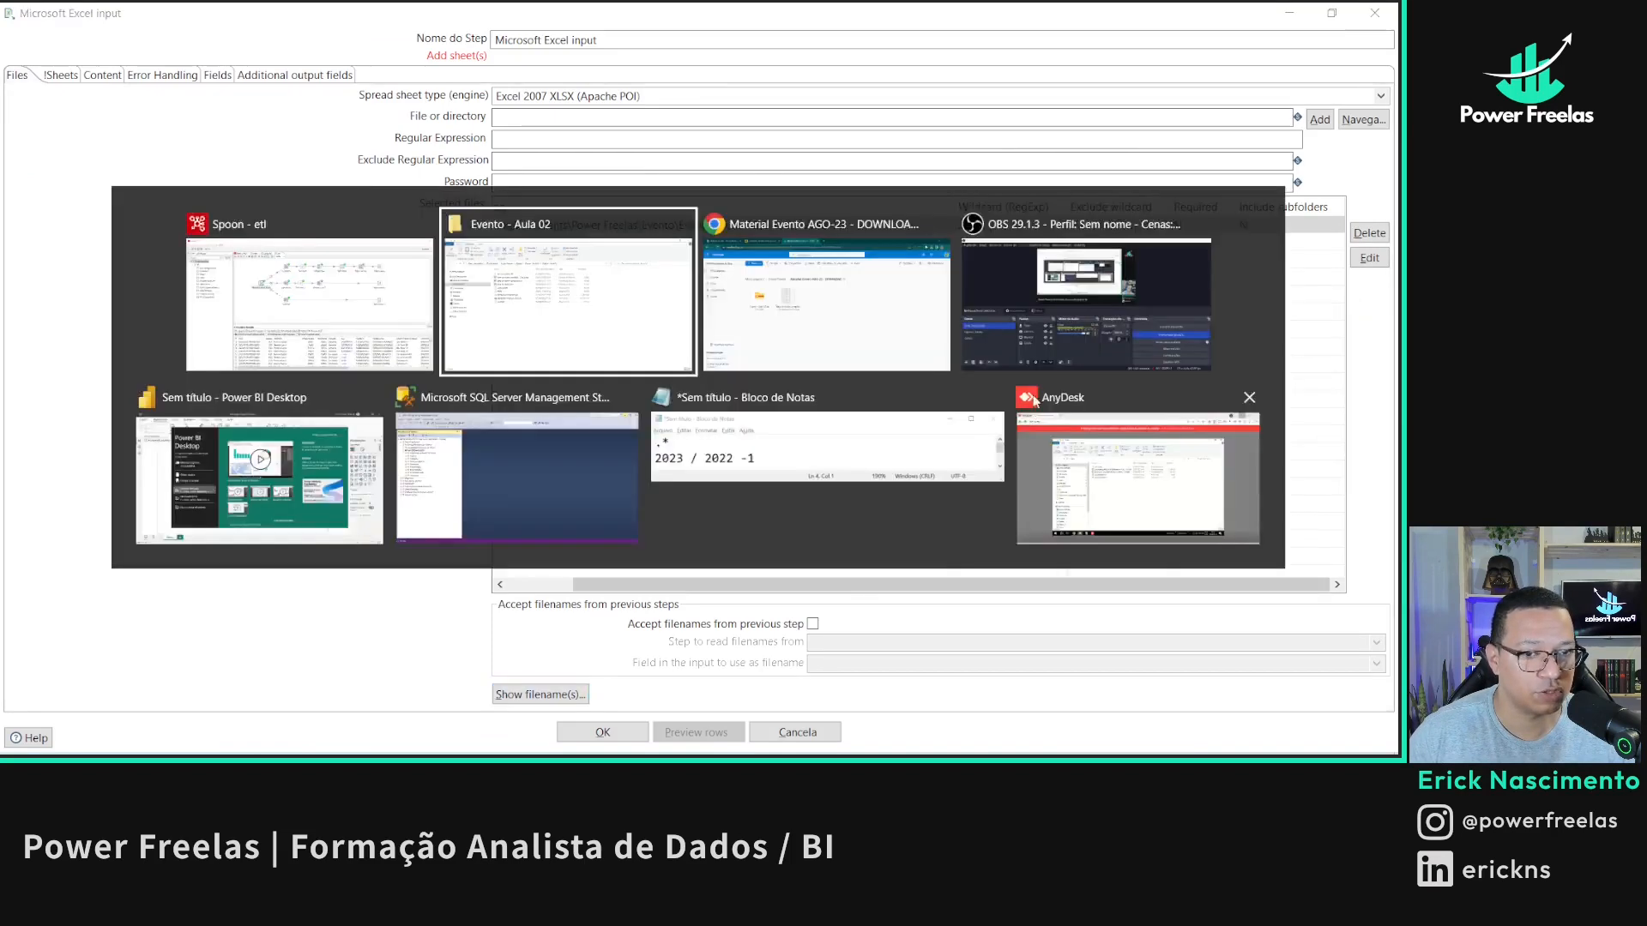
left_click(442, 224)
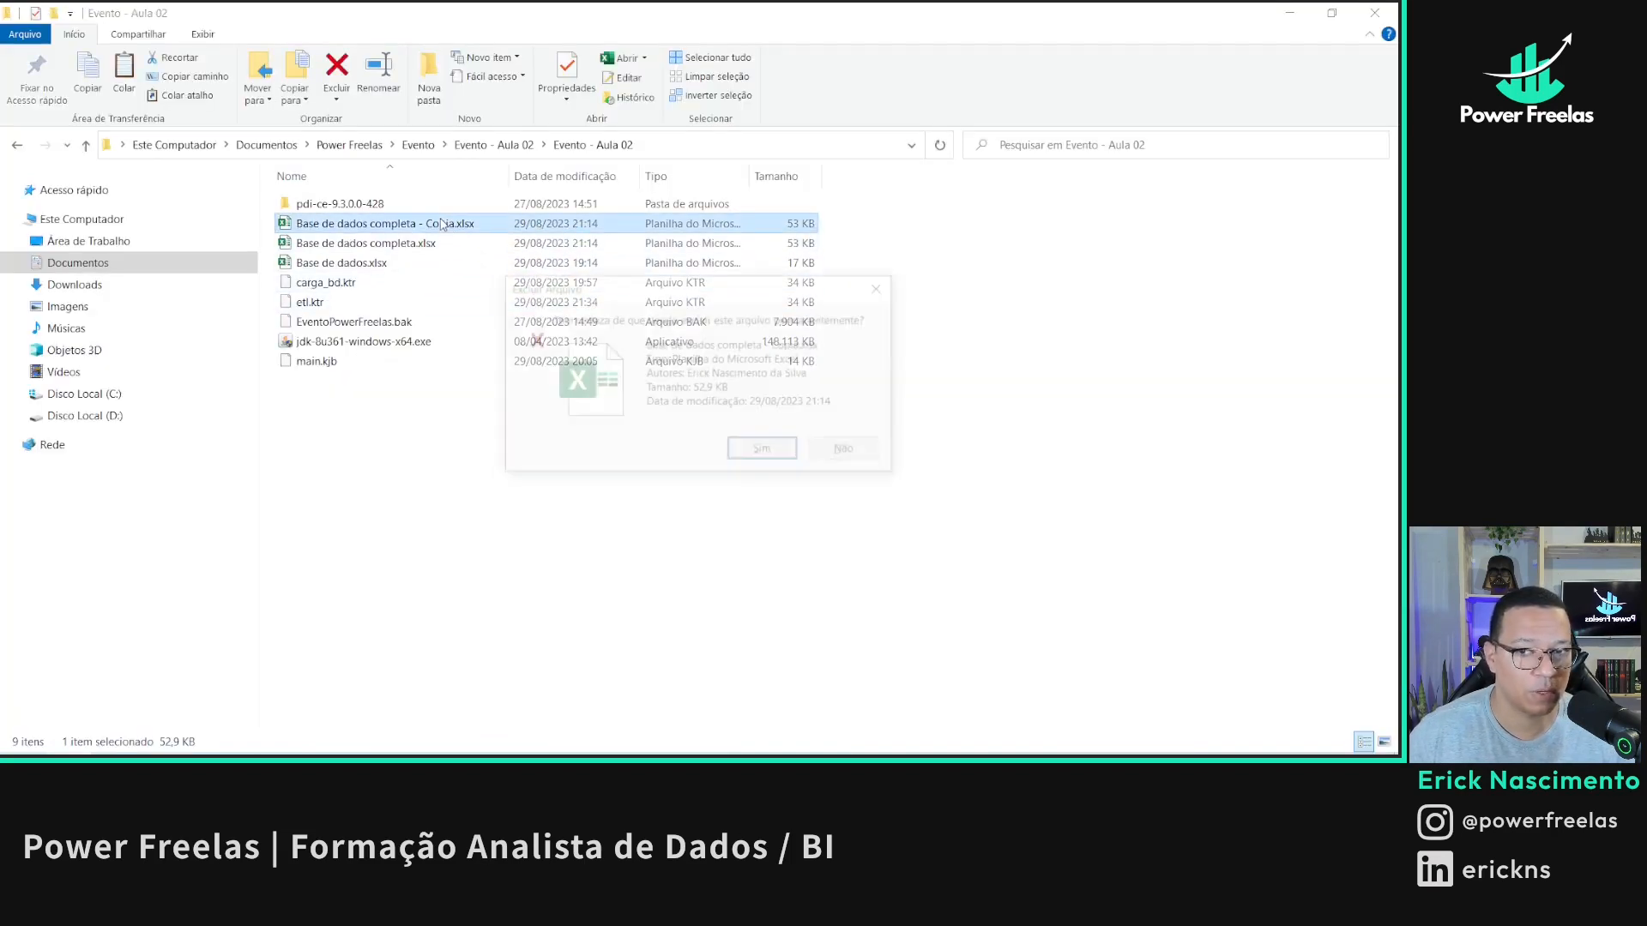
key("Delete")
key("Return")
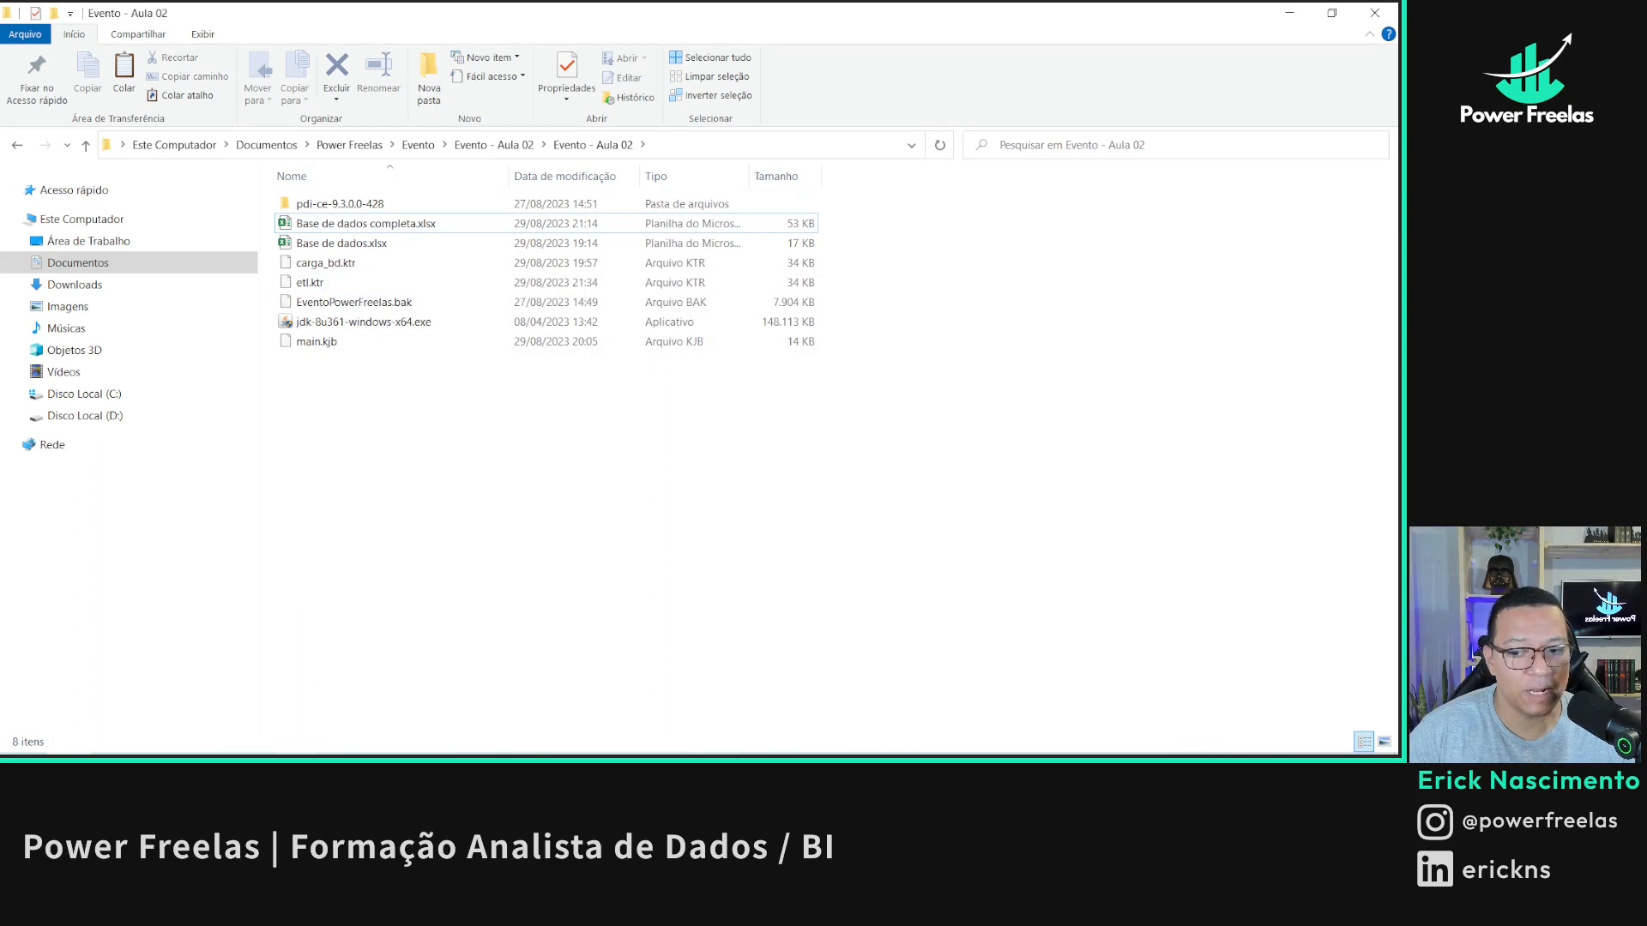
- Return to Spoon, recheck the list of matched files and accept the Microsoft Excel input settings
left_click(339, 768)
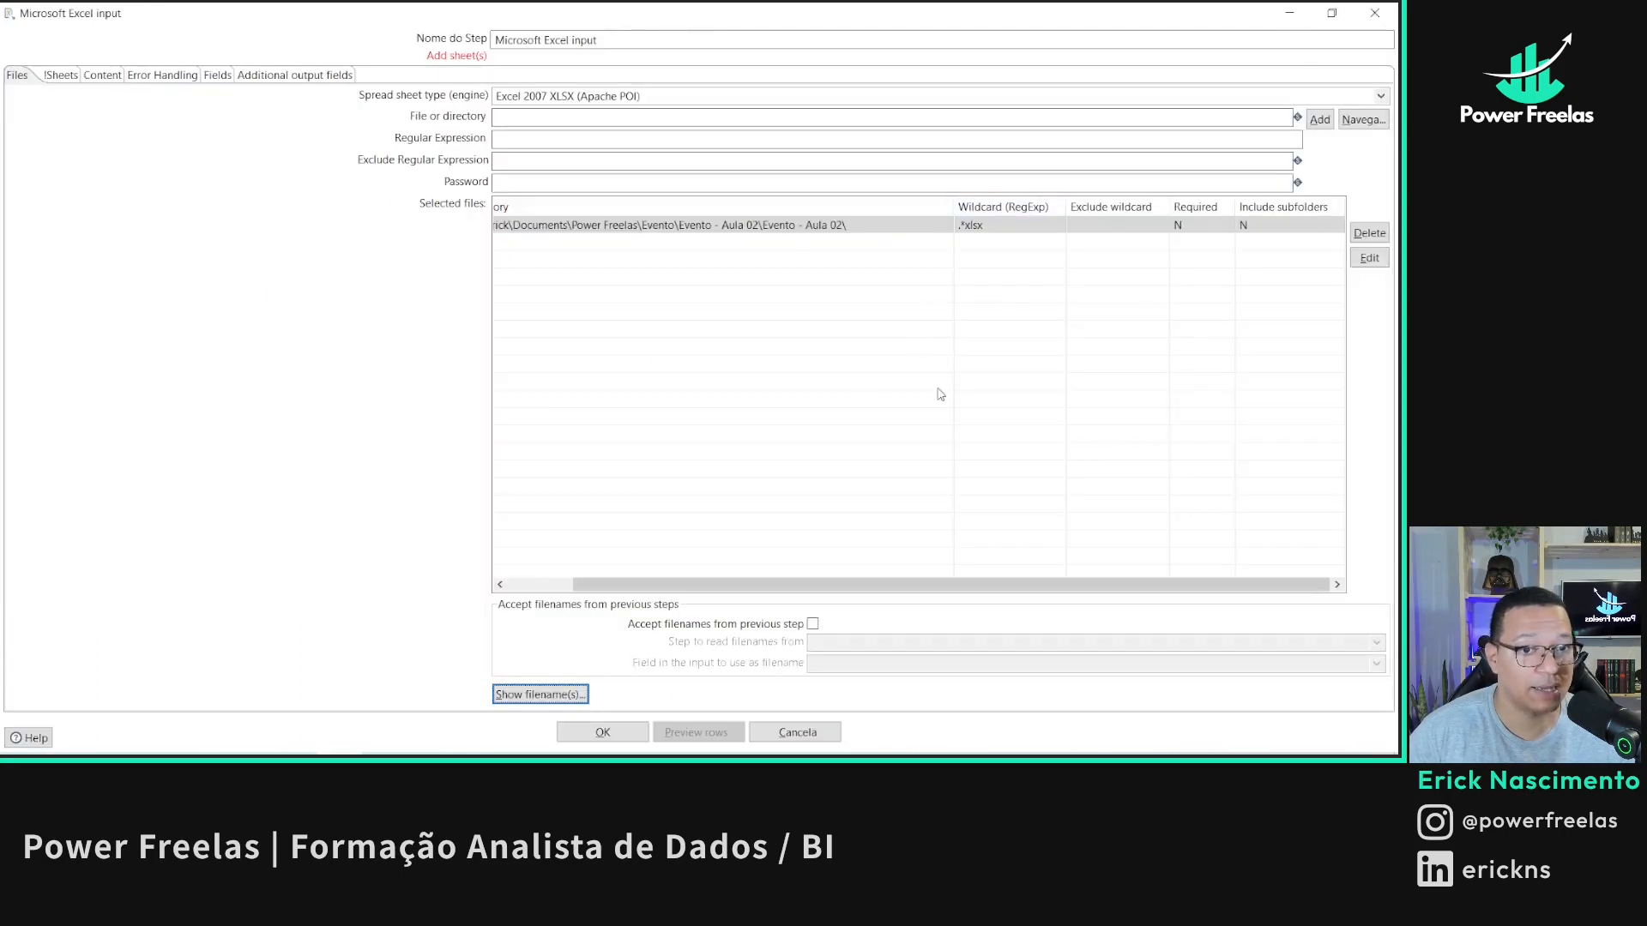
left_click(540, 694)
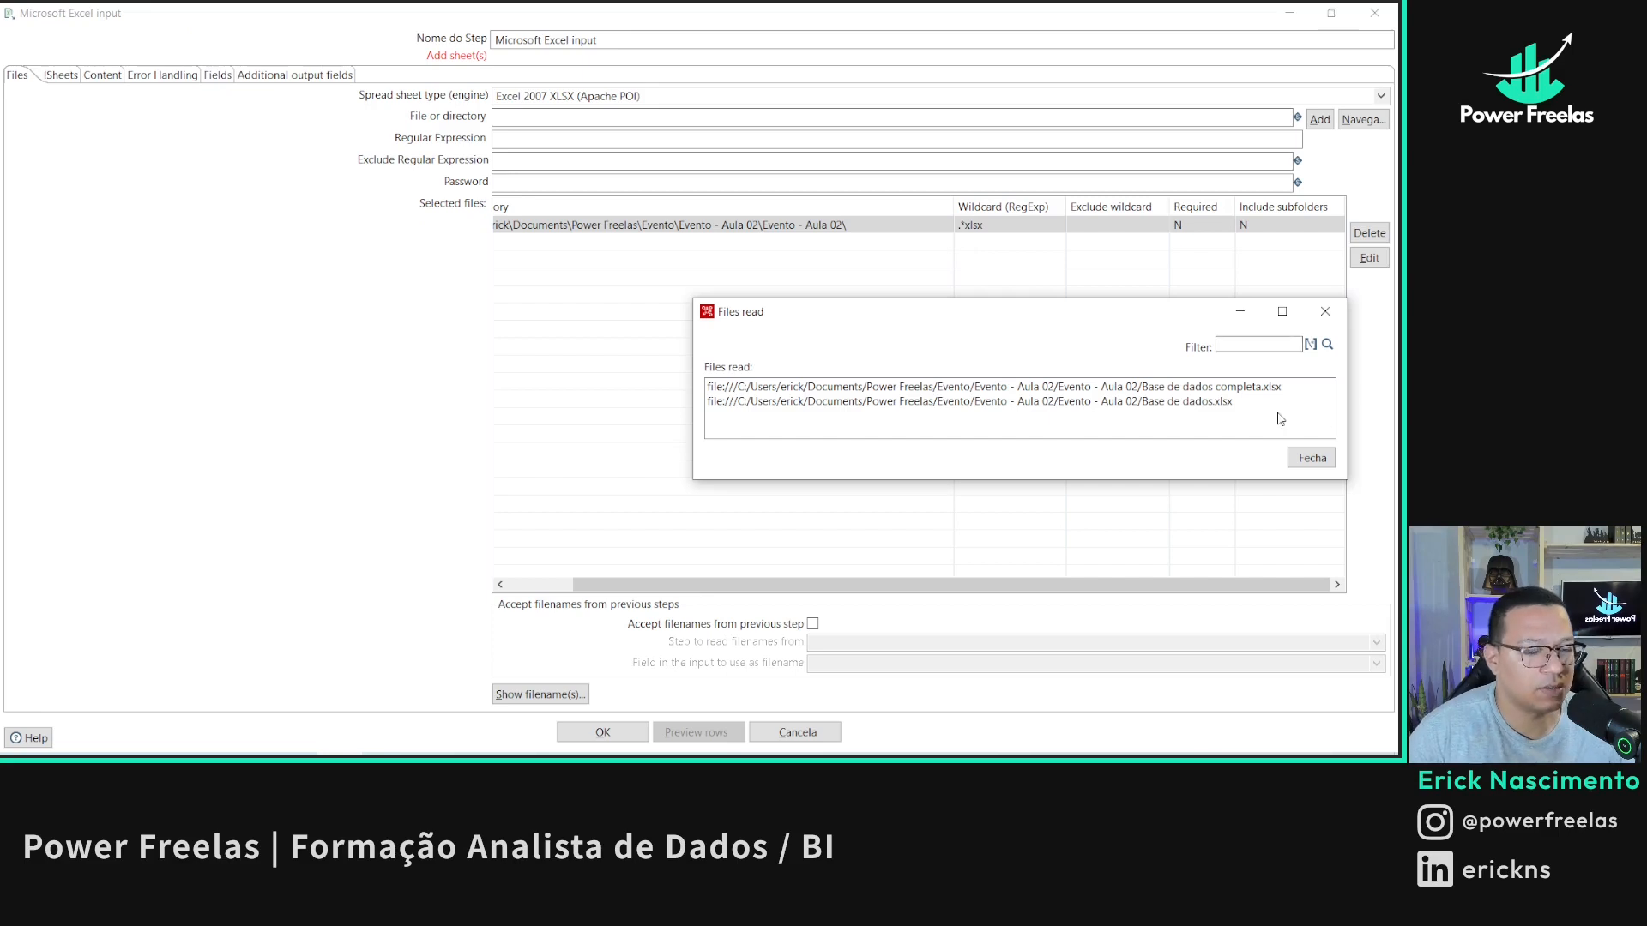
left_click(1302, 457)
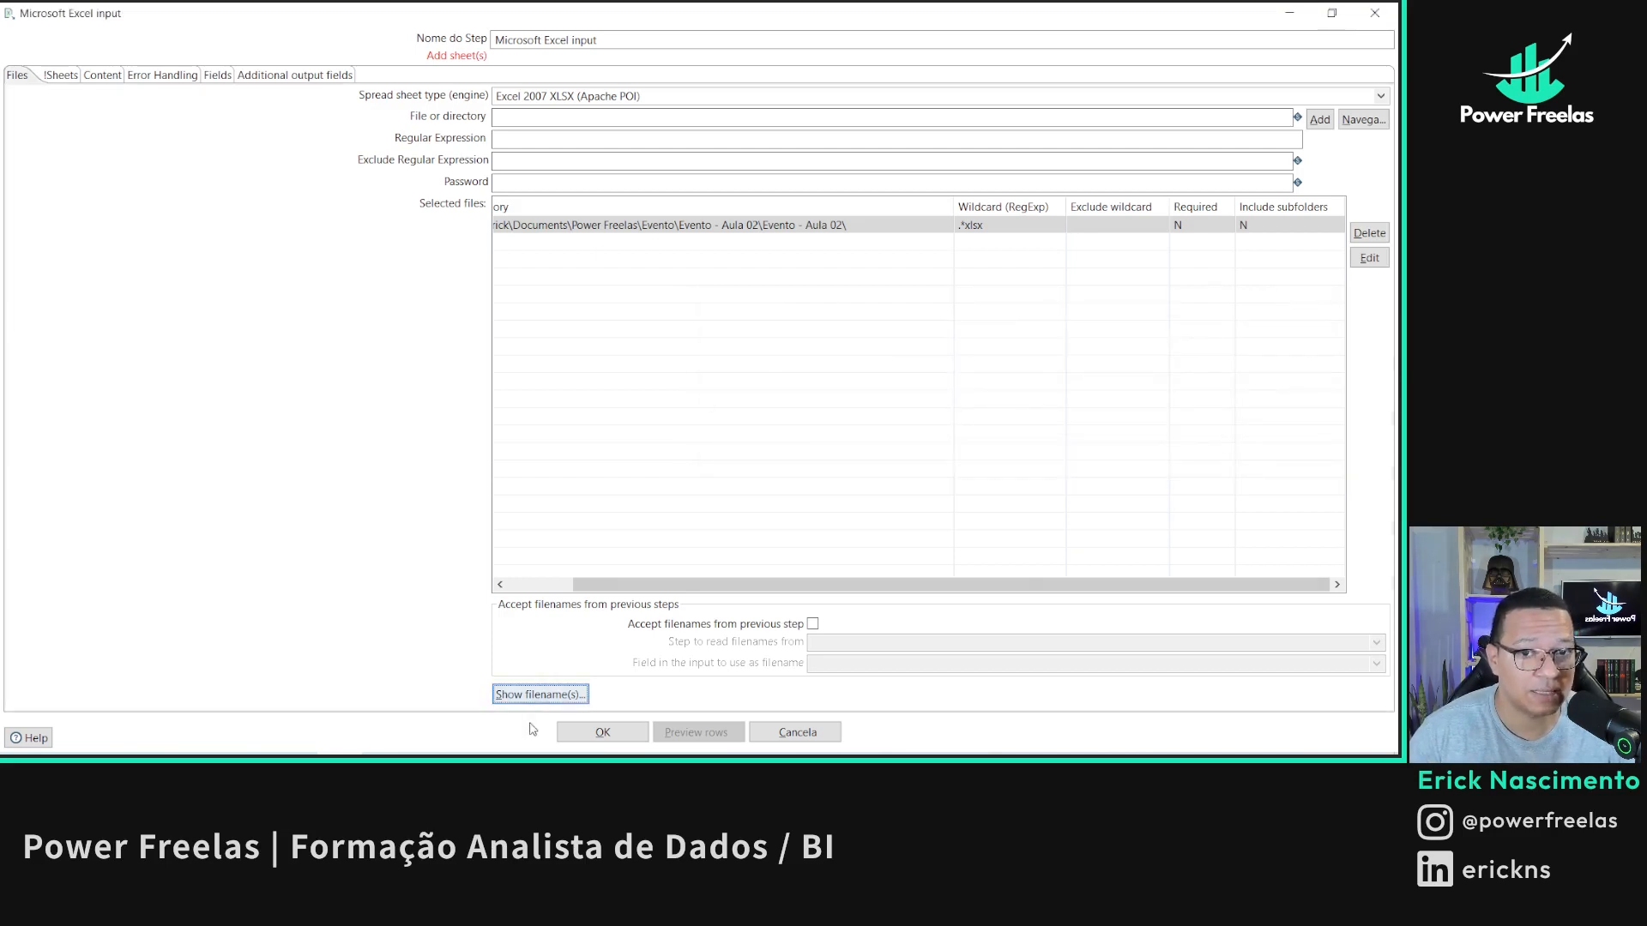
left_click(573, 733)
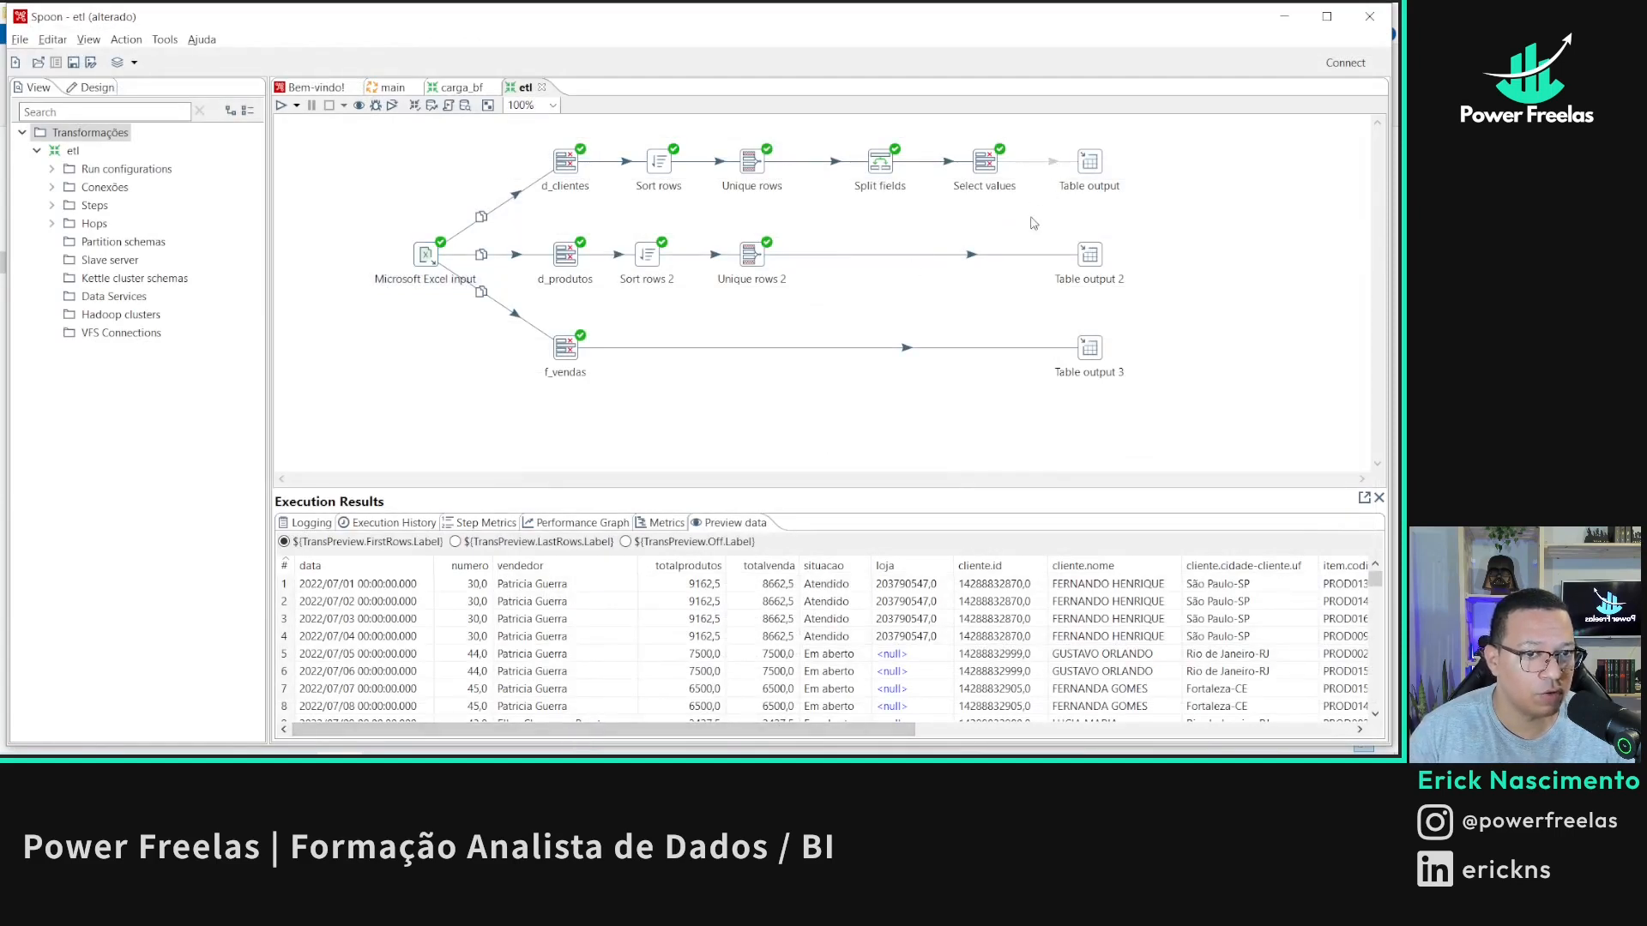
- Disable the hops leading into the table output steps and run the transformation with the Pentaho local configuration
left_click(980, 258)
left_click(909, 352)
left_click(281, 104)
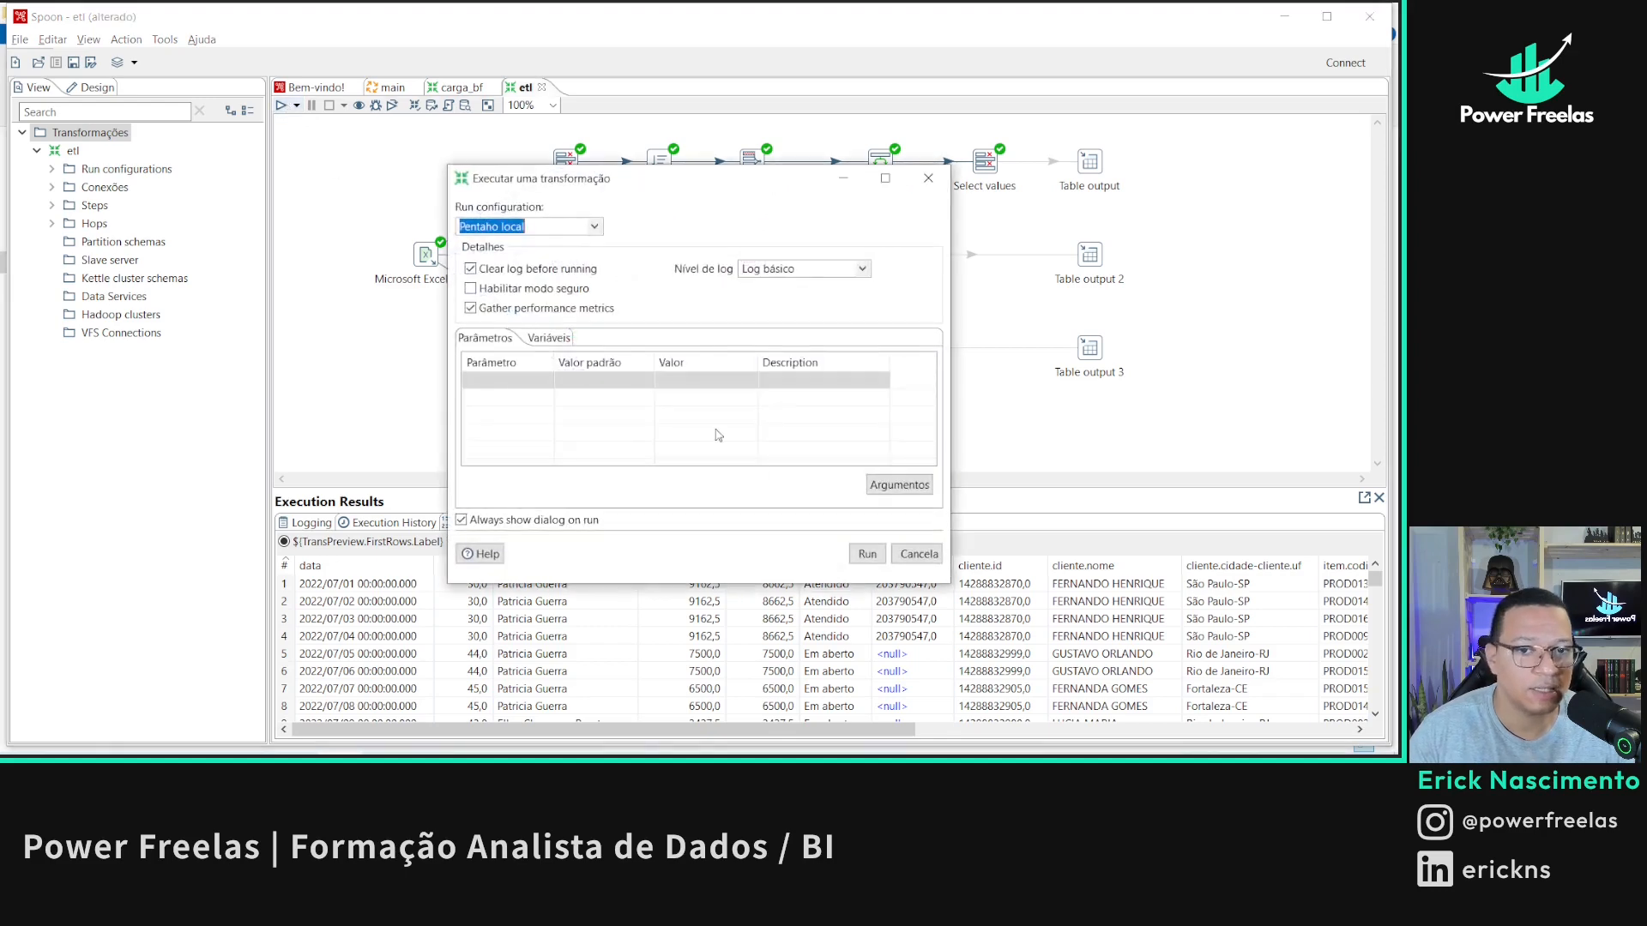
left_click(867, 553)
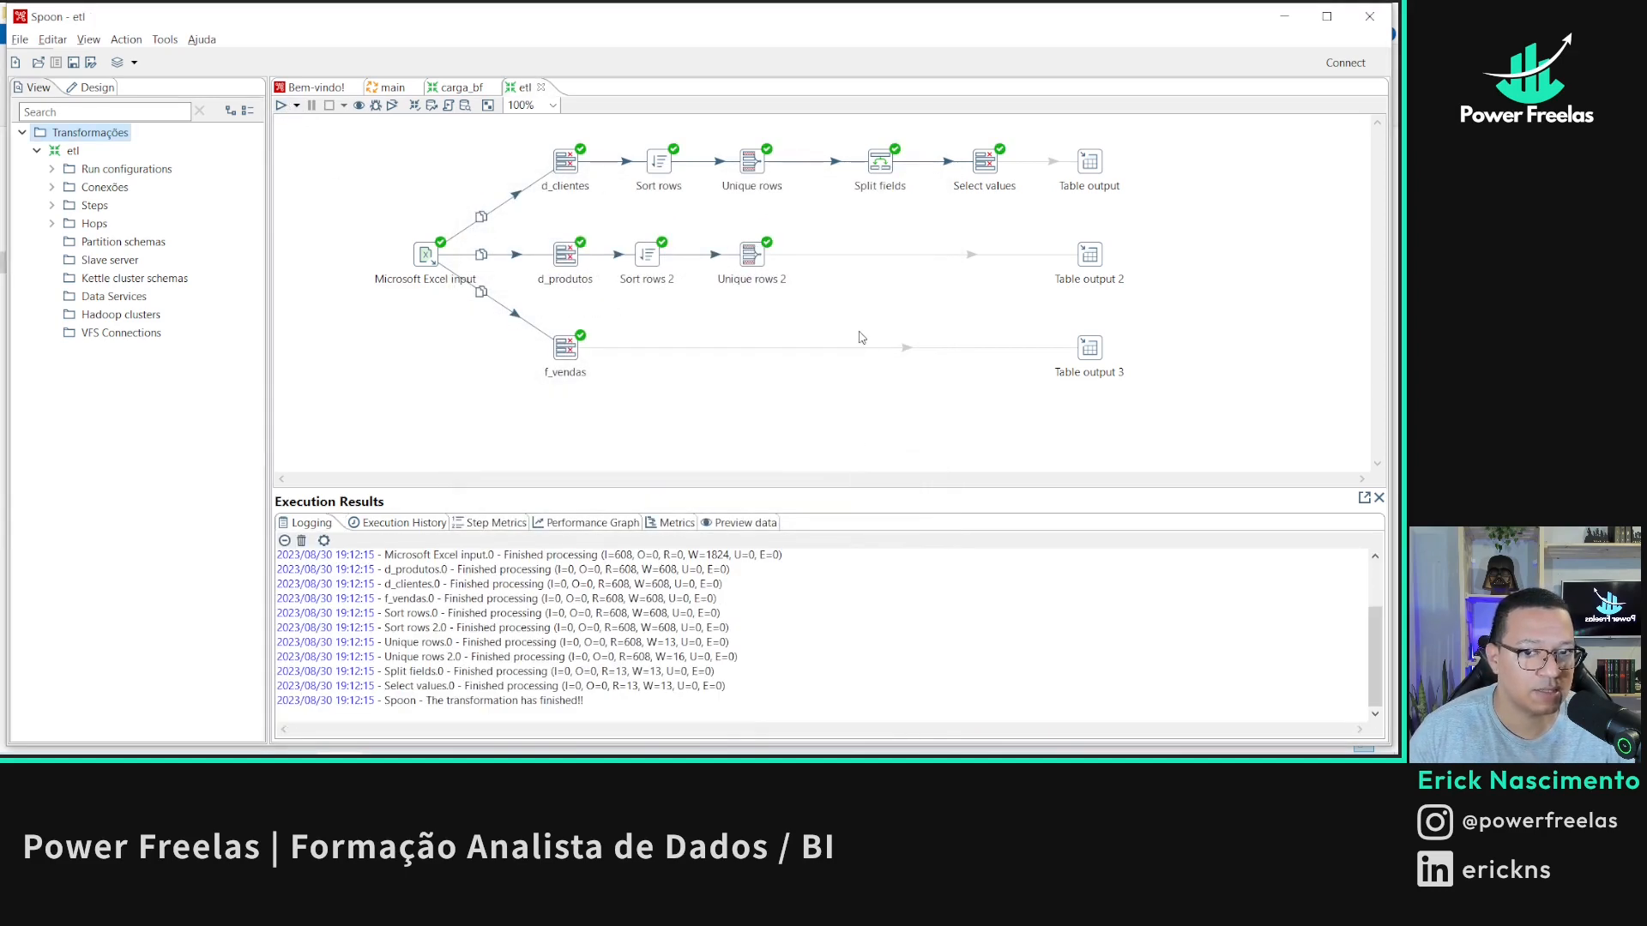
- Examine the preview data of the Select values and f_vendas steps through to their last rows
left_click(991, 167)
left_click(724, 525)
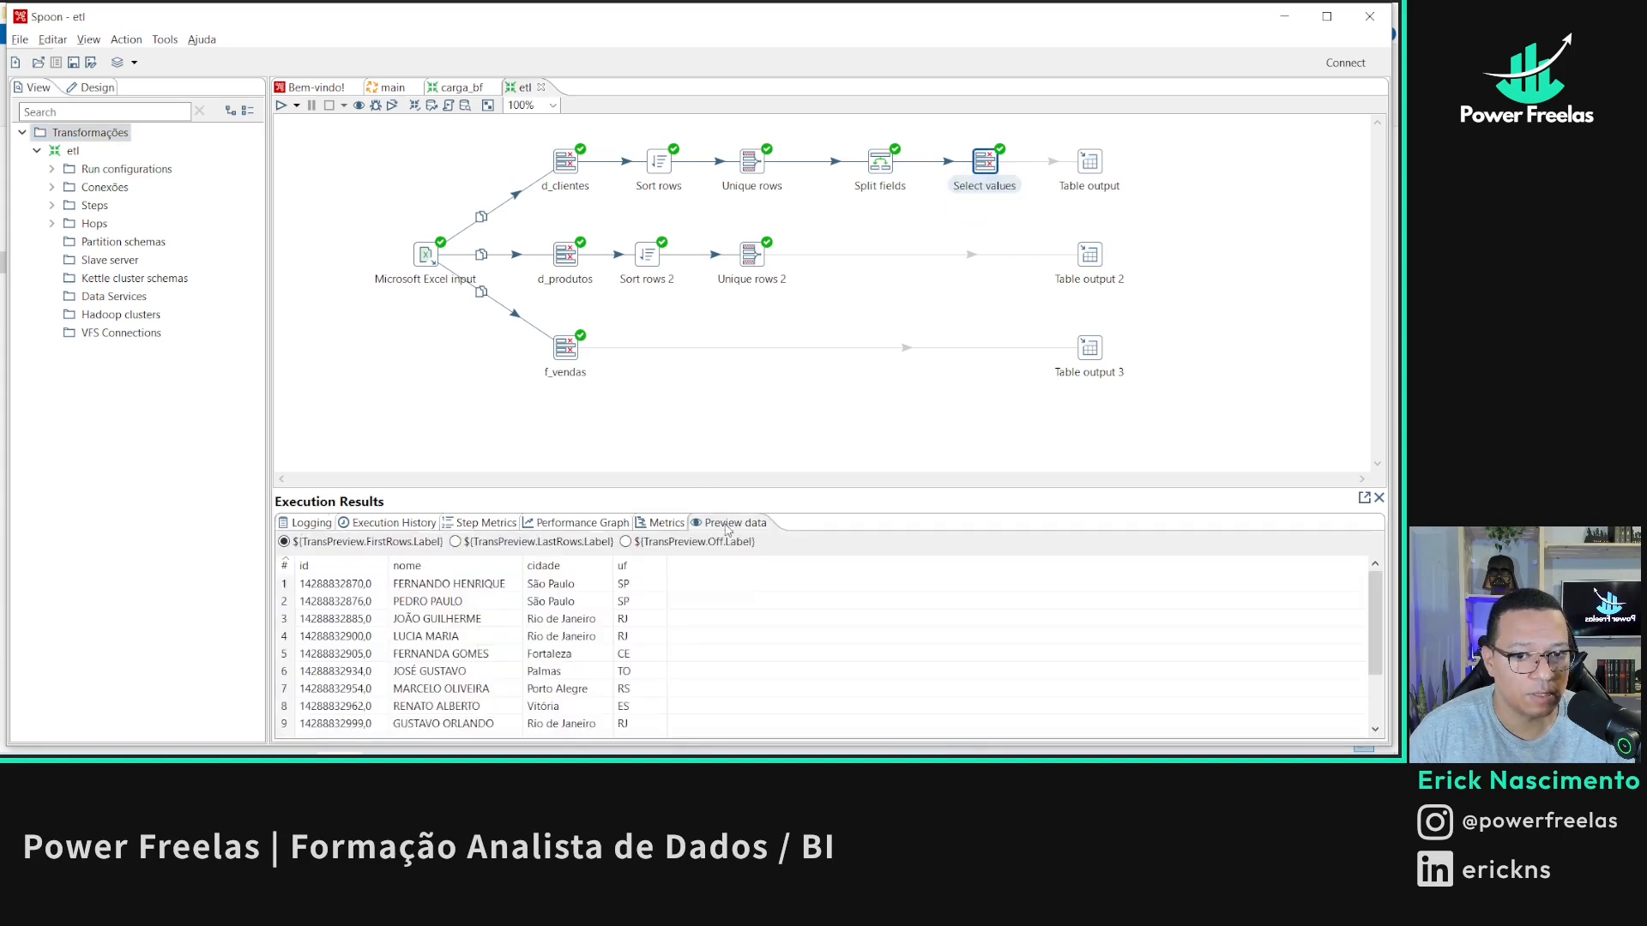
scroll(758, 564, "down", 2)
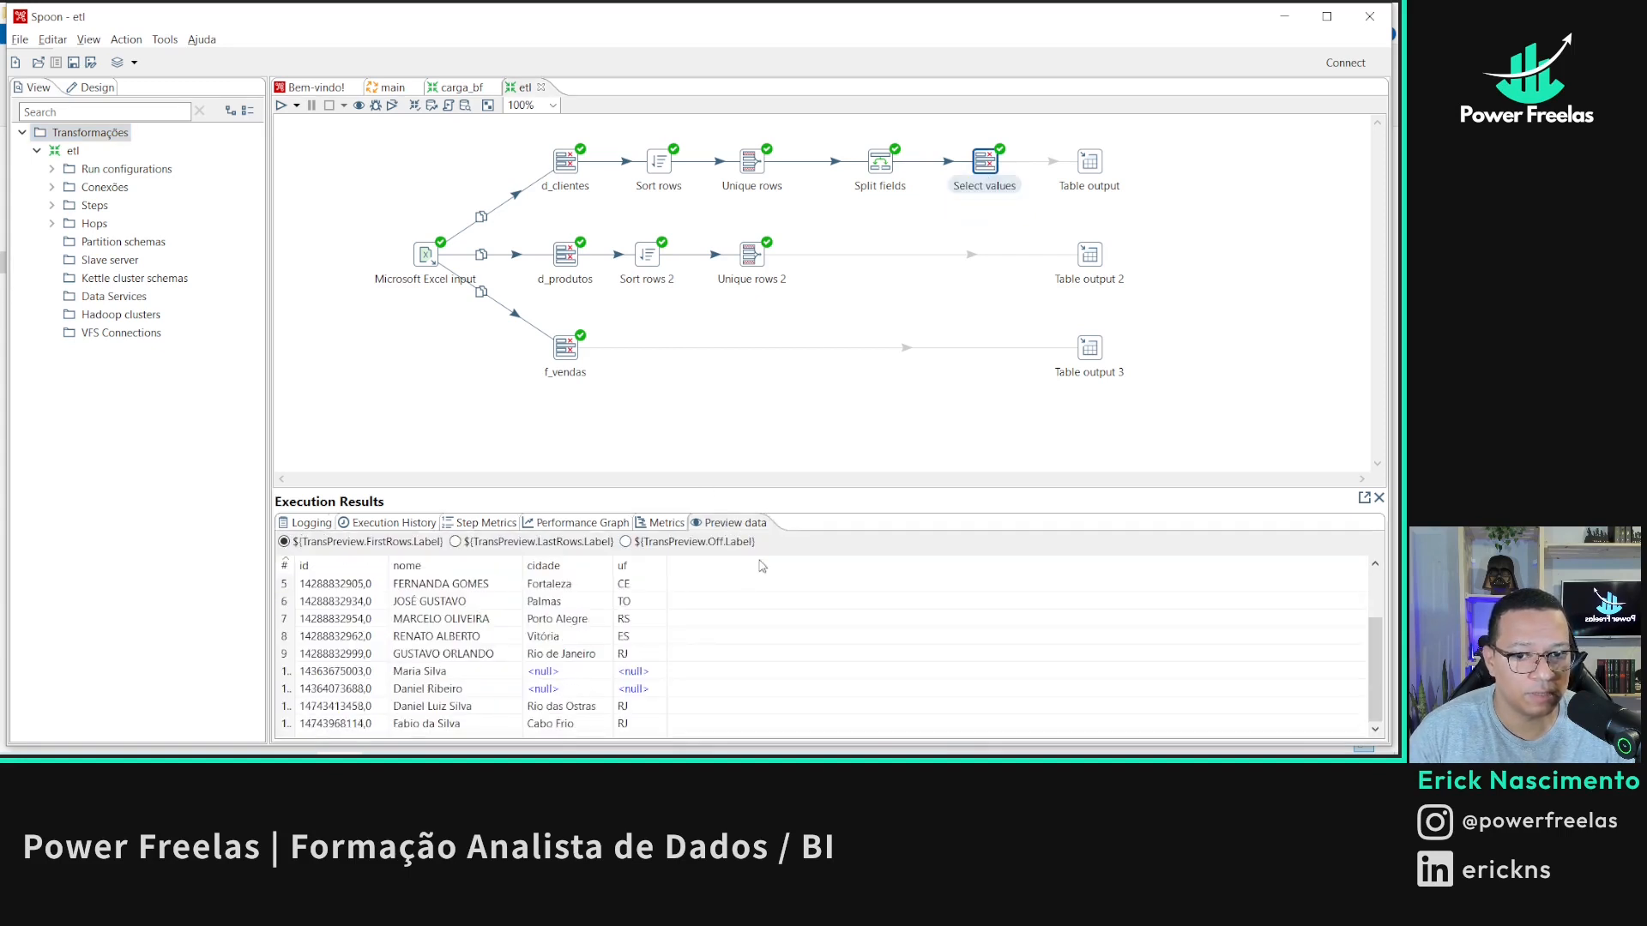
left_click(567, 359)
scroll(1201, 651, "down", 5)
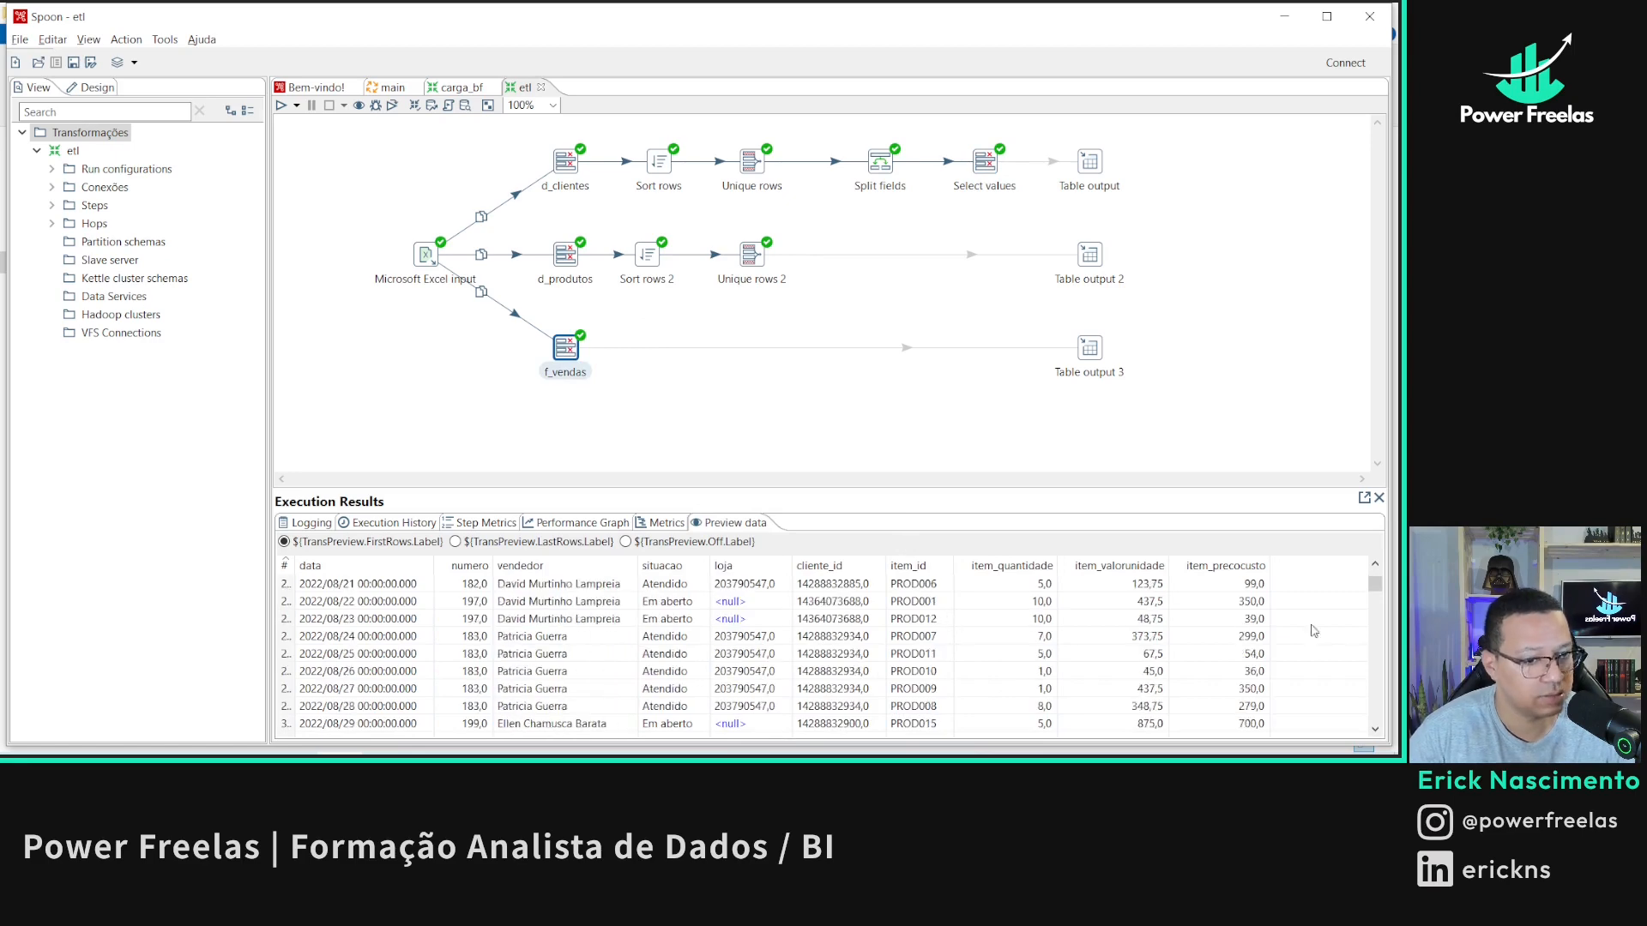
left_click_drag(1375, 586, 1363, 713)
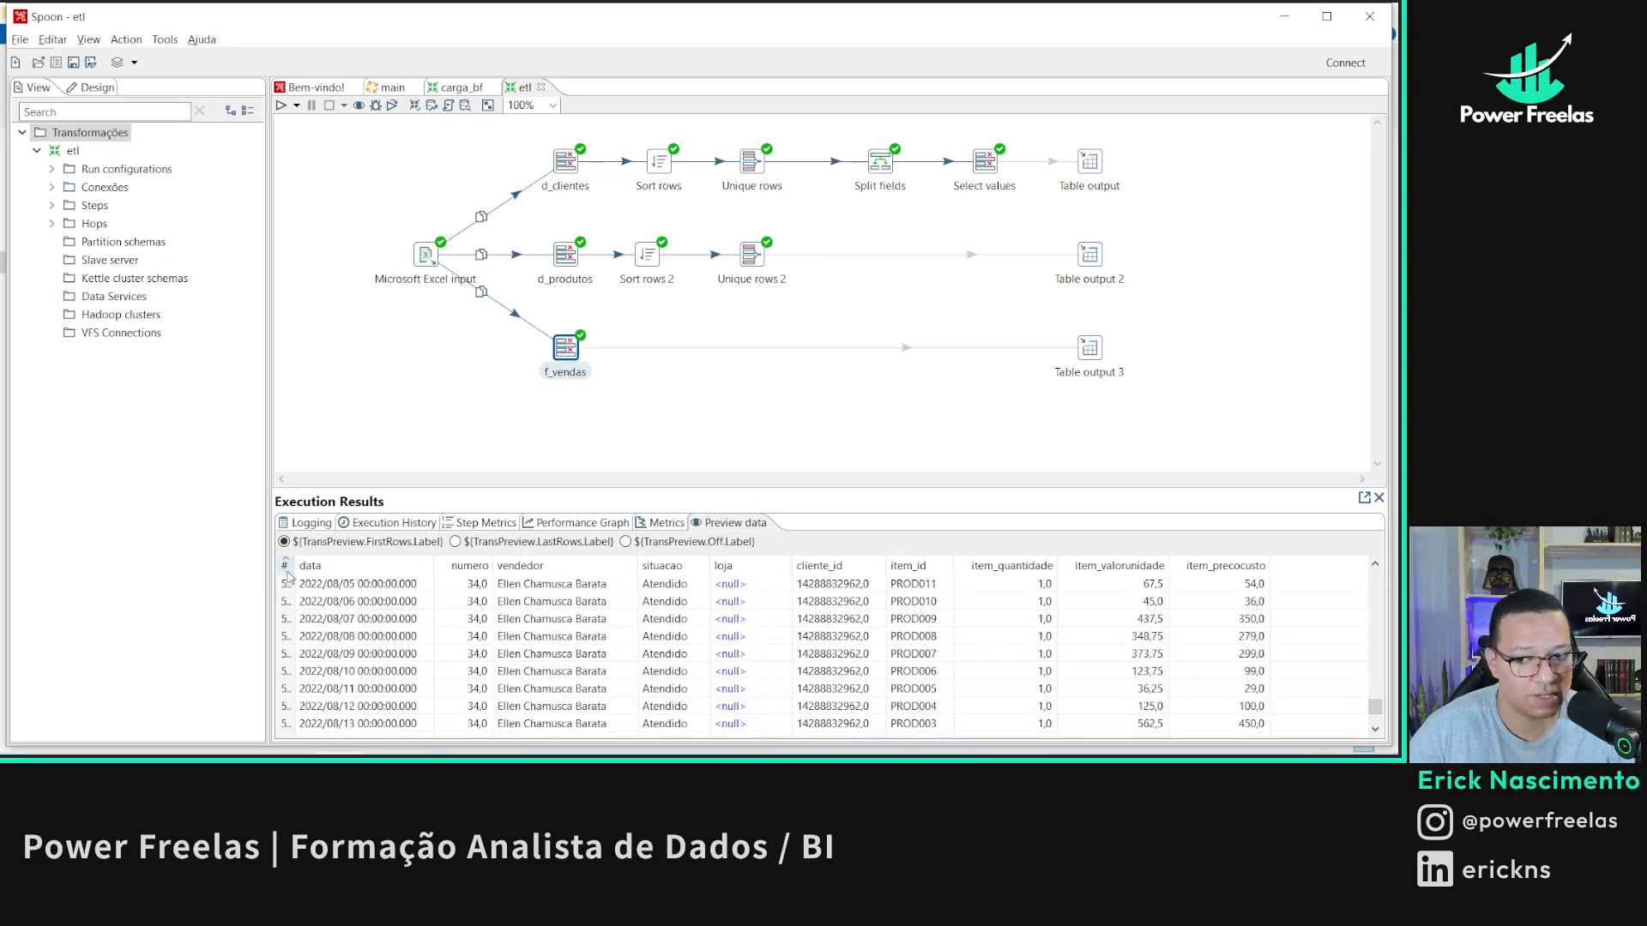
- Widen the row number column of the f_vendas preview and return to the first row
left_click_drag(293, 568, 323, 567)
scroll(1357, 616, "up", 6)
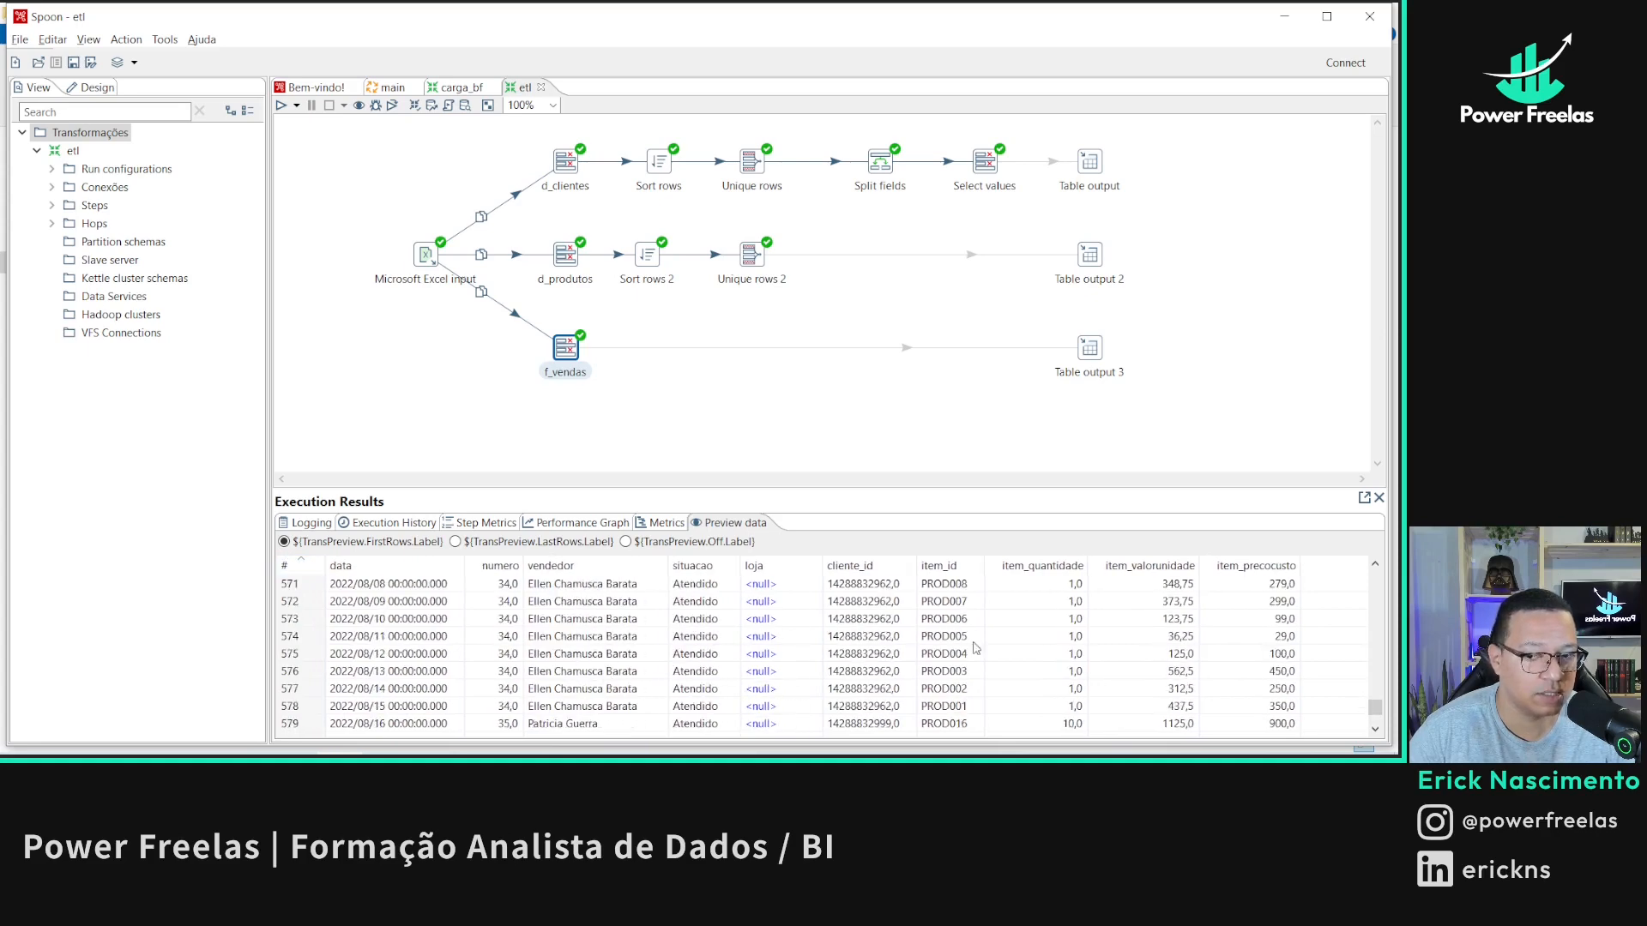
left_click_drag(1369, 701, 1374, 580)
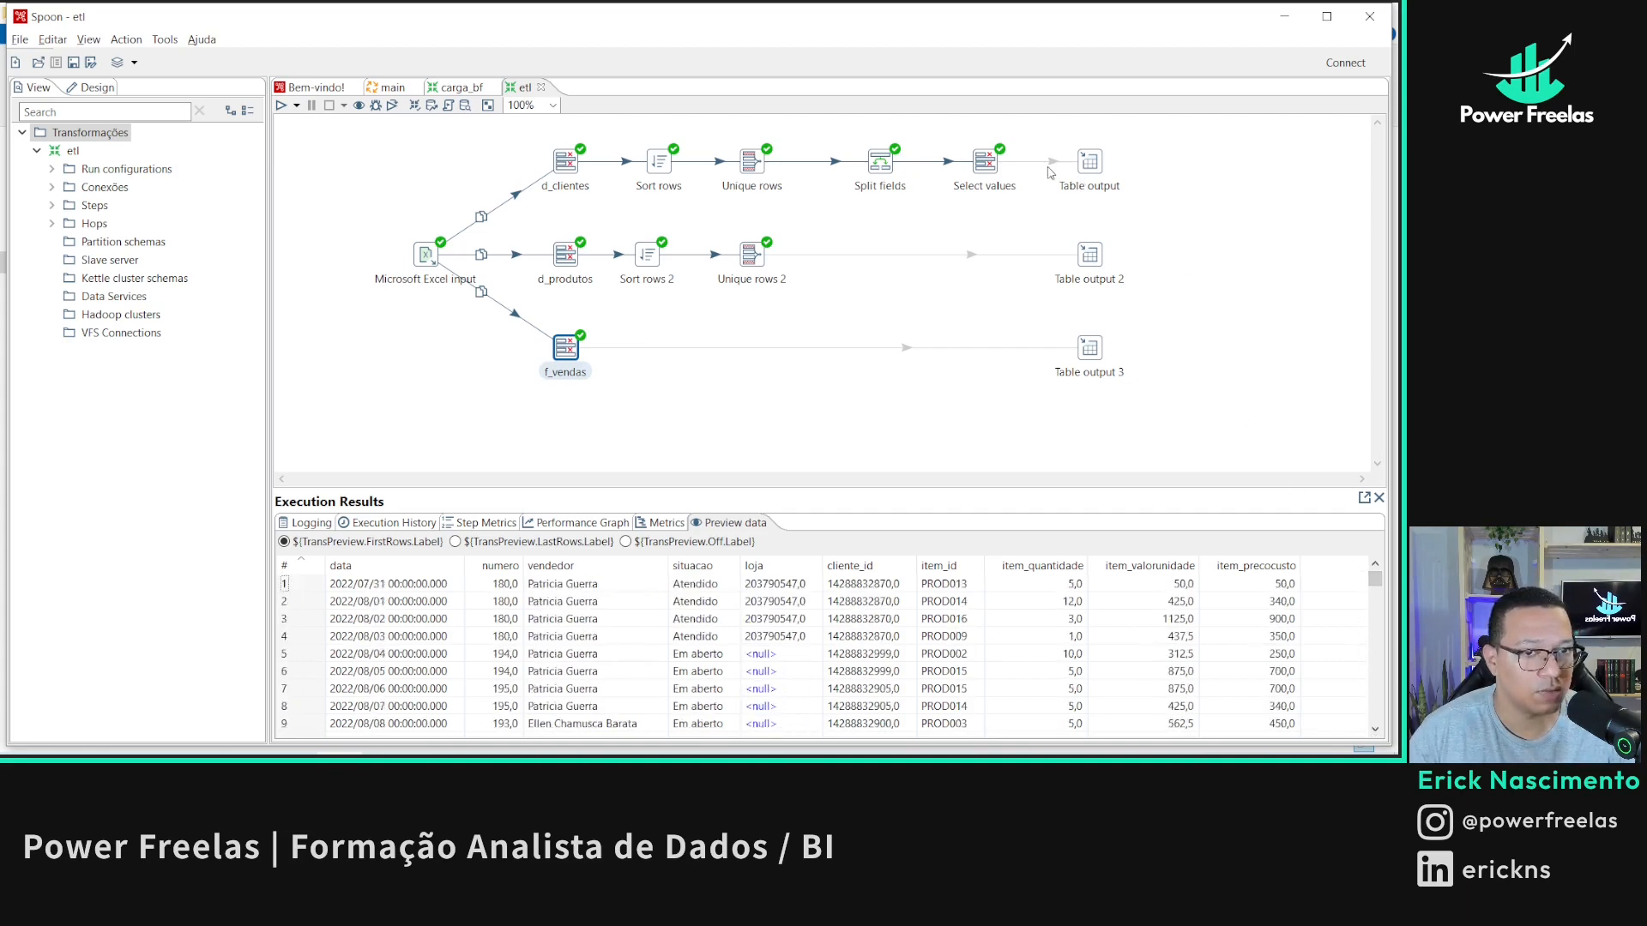
- Re-enable the hops into the three table output steps, recheck the Microsoft Excel input's wildcard and save the etl transformation
left_click(1051, 163)
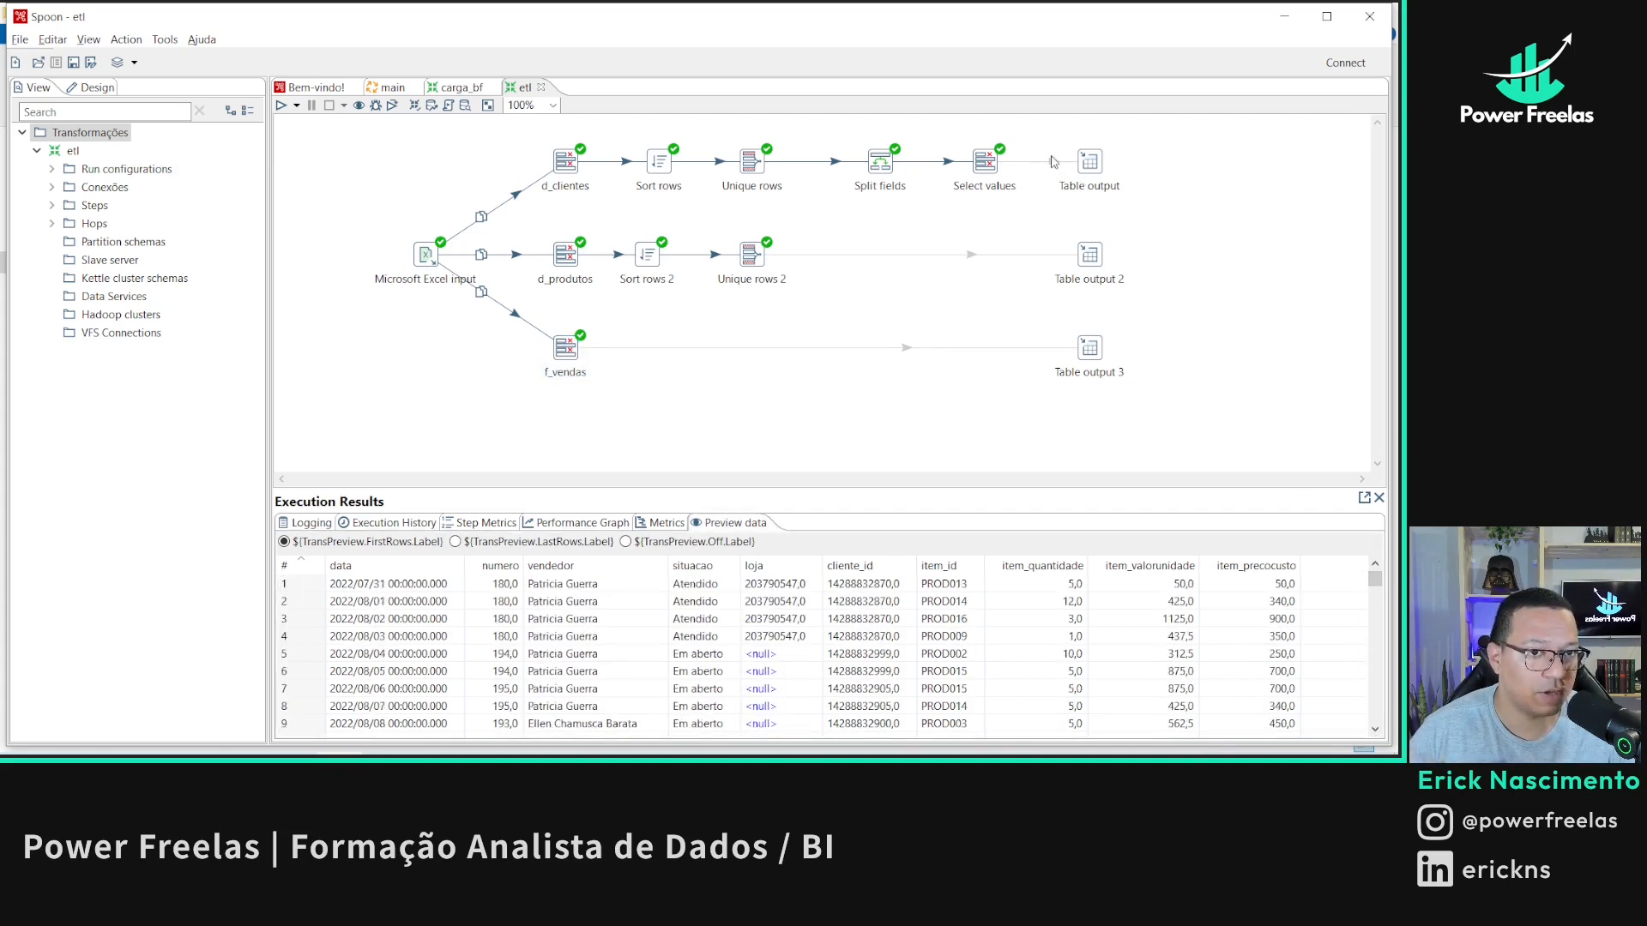
left_click(973, 257)
left_click(911, 348)
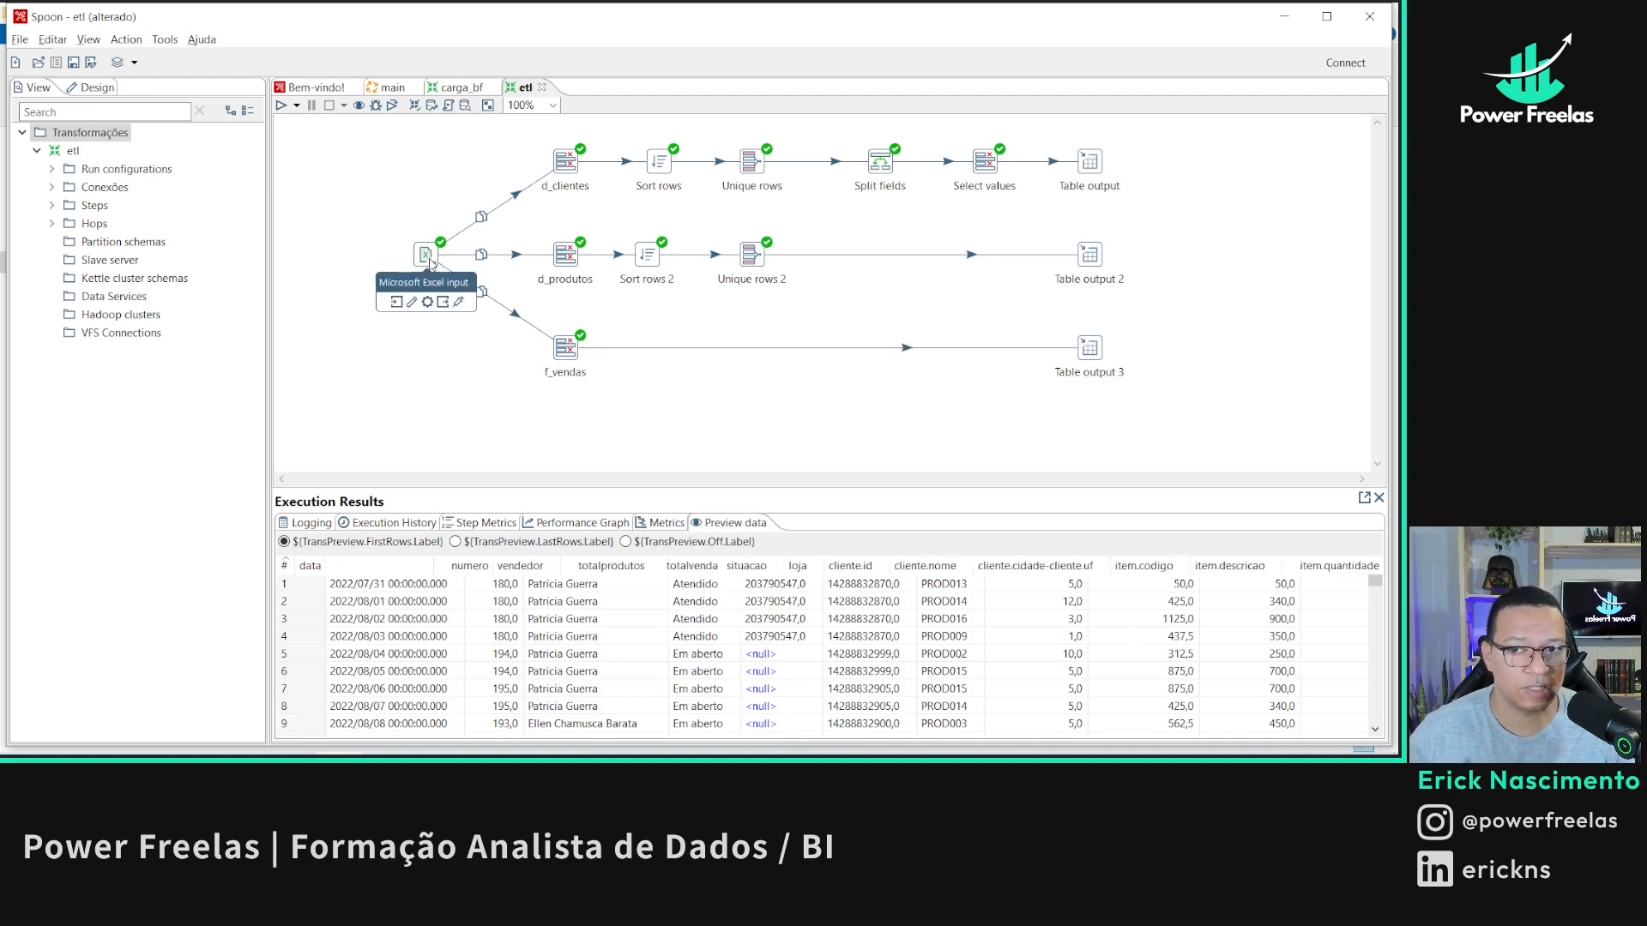
double_click(430, 264)
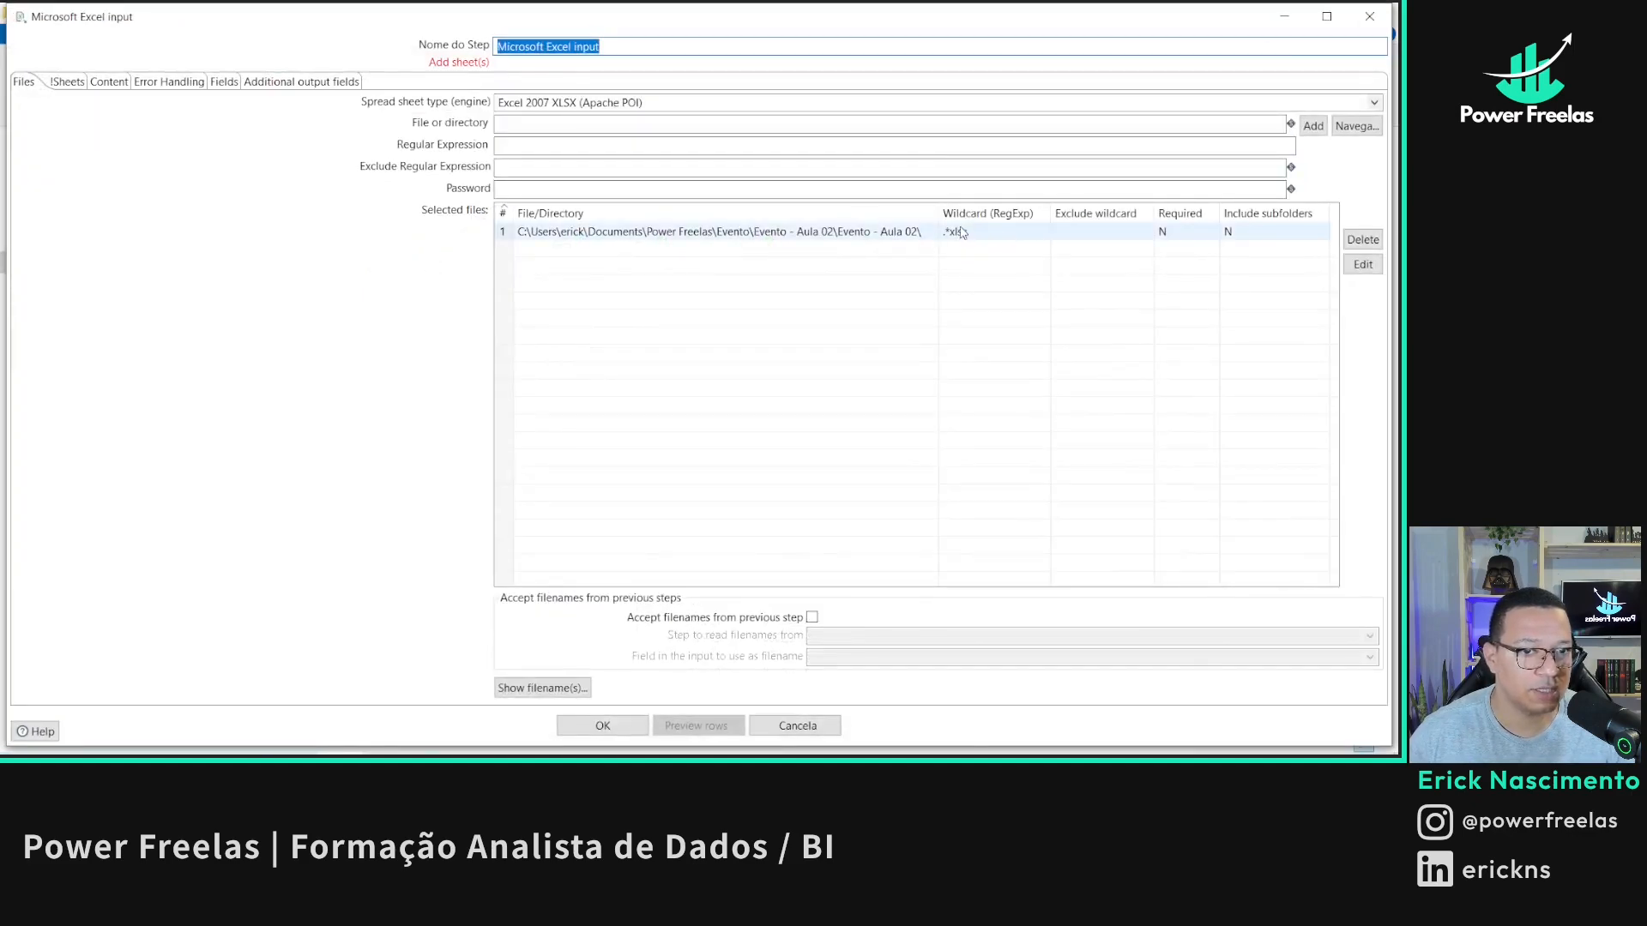
left_click(603, 726)
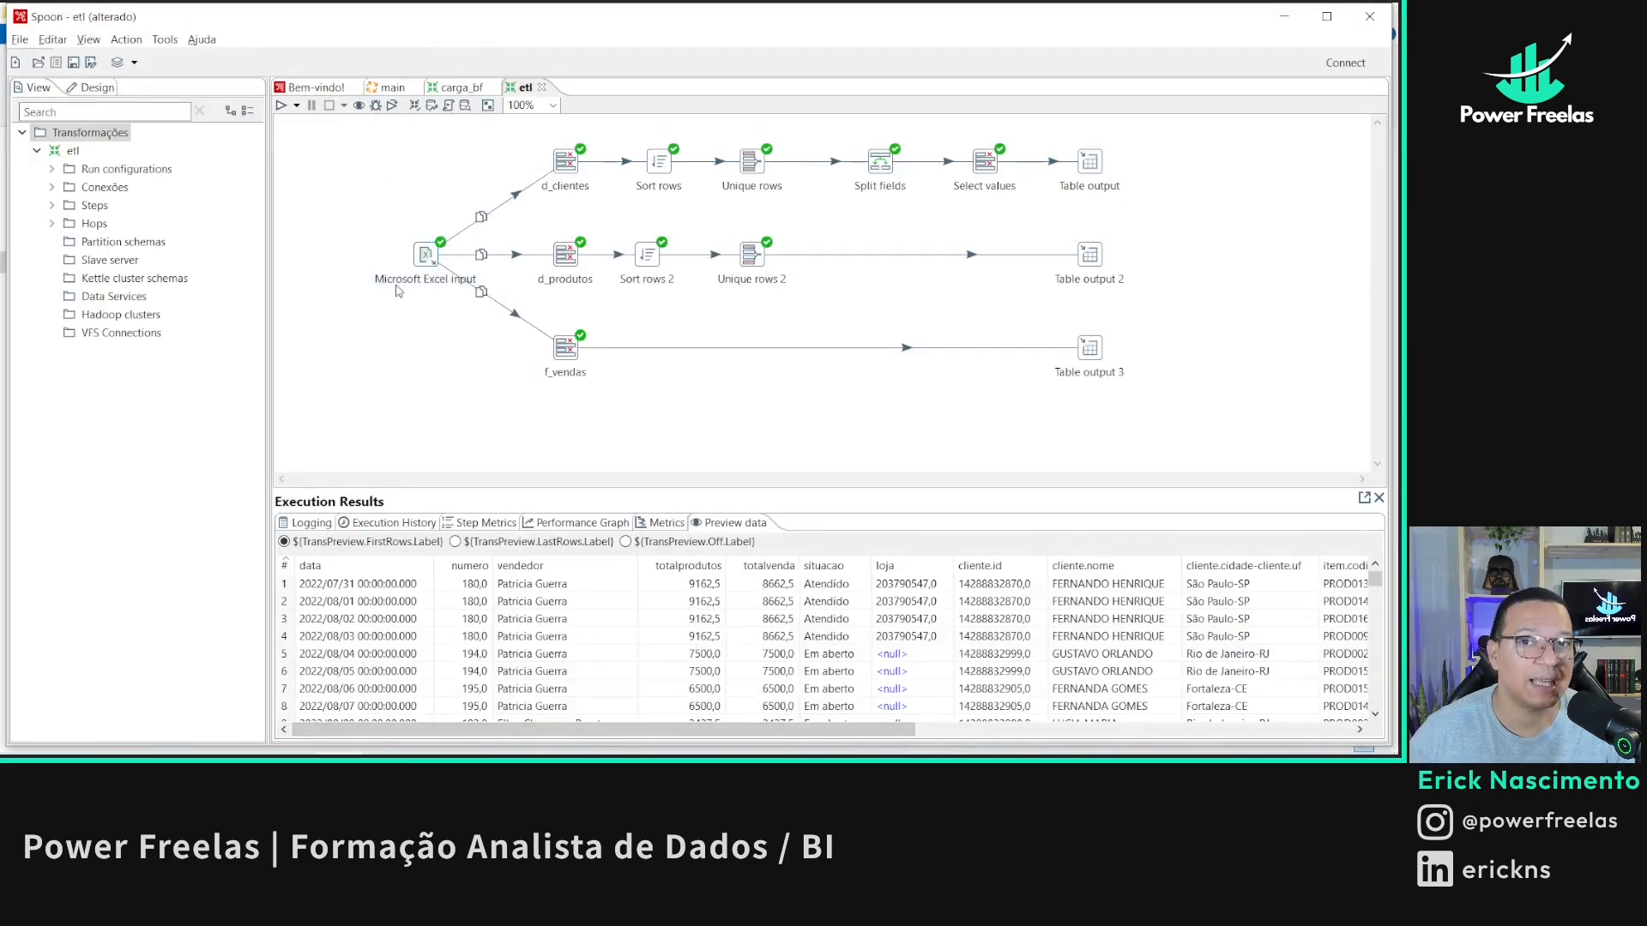
key("ctrl+s")
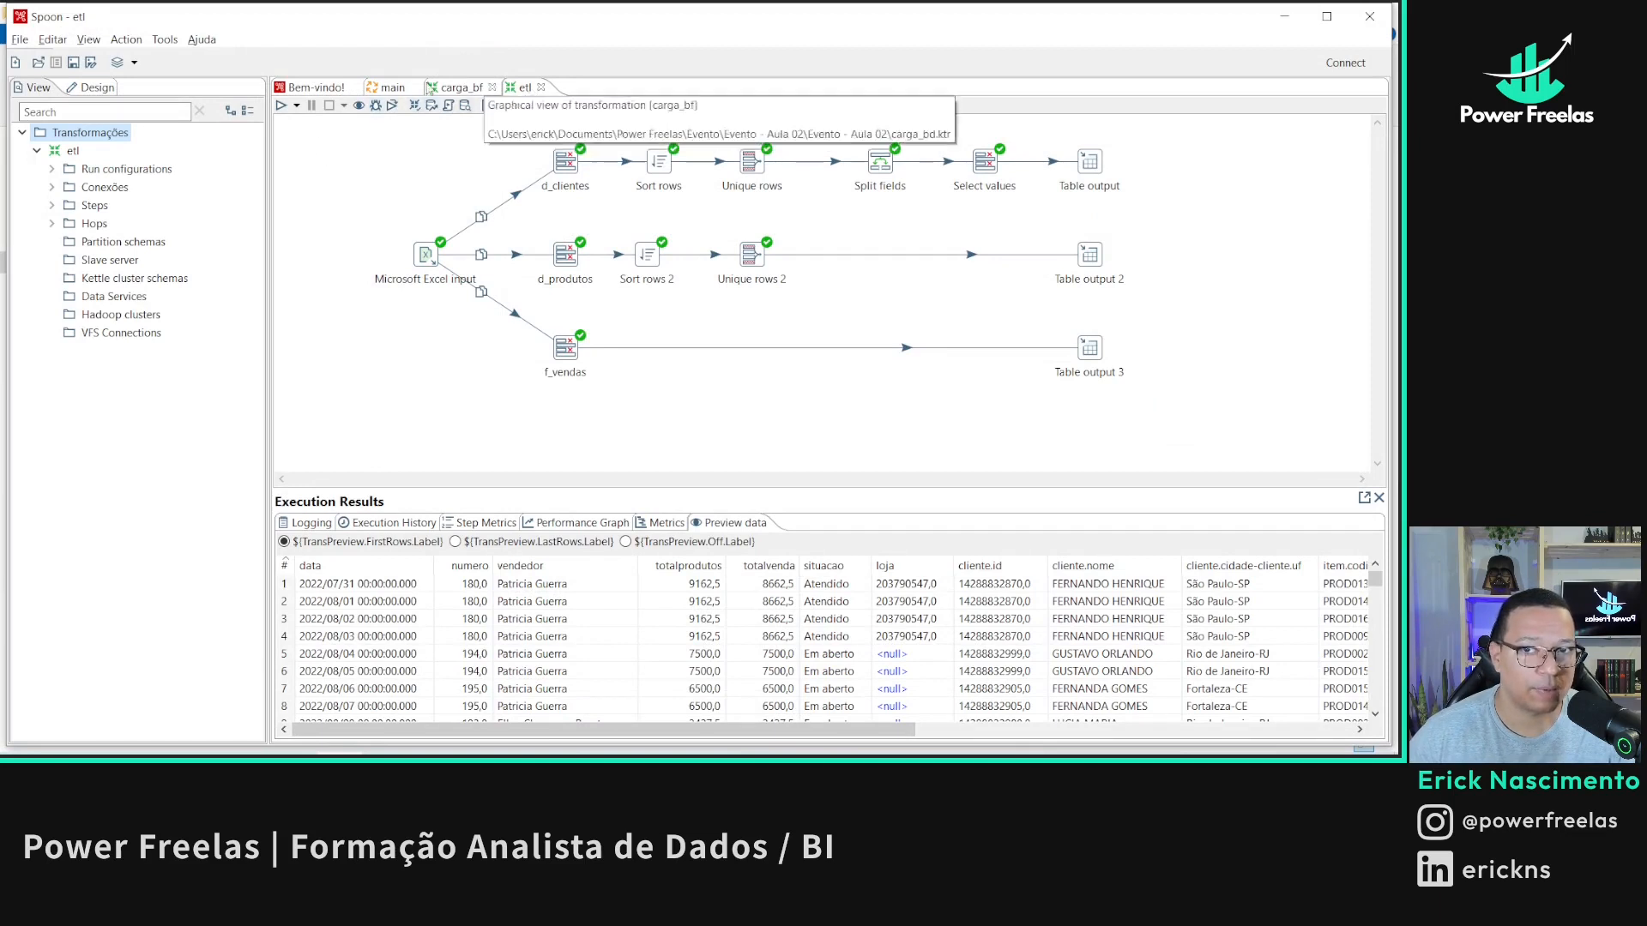
- Run the main job with the Pentaho local configuration and check its execution log
left_click(390, 89)
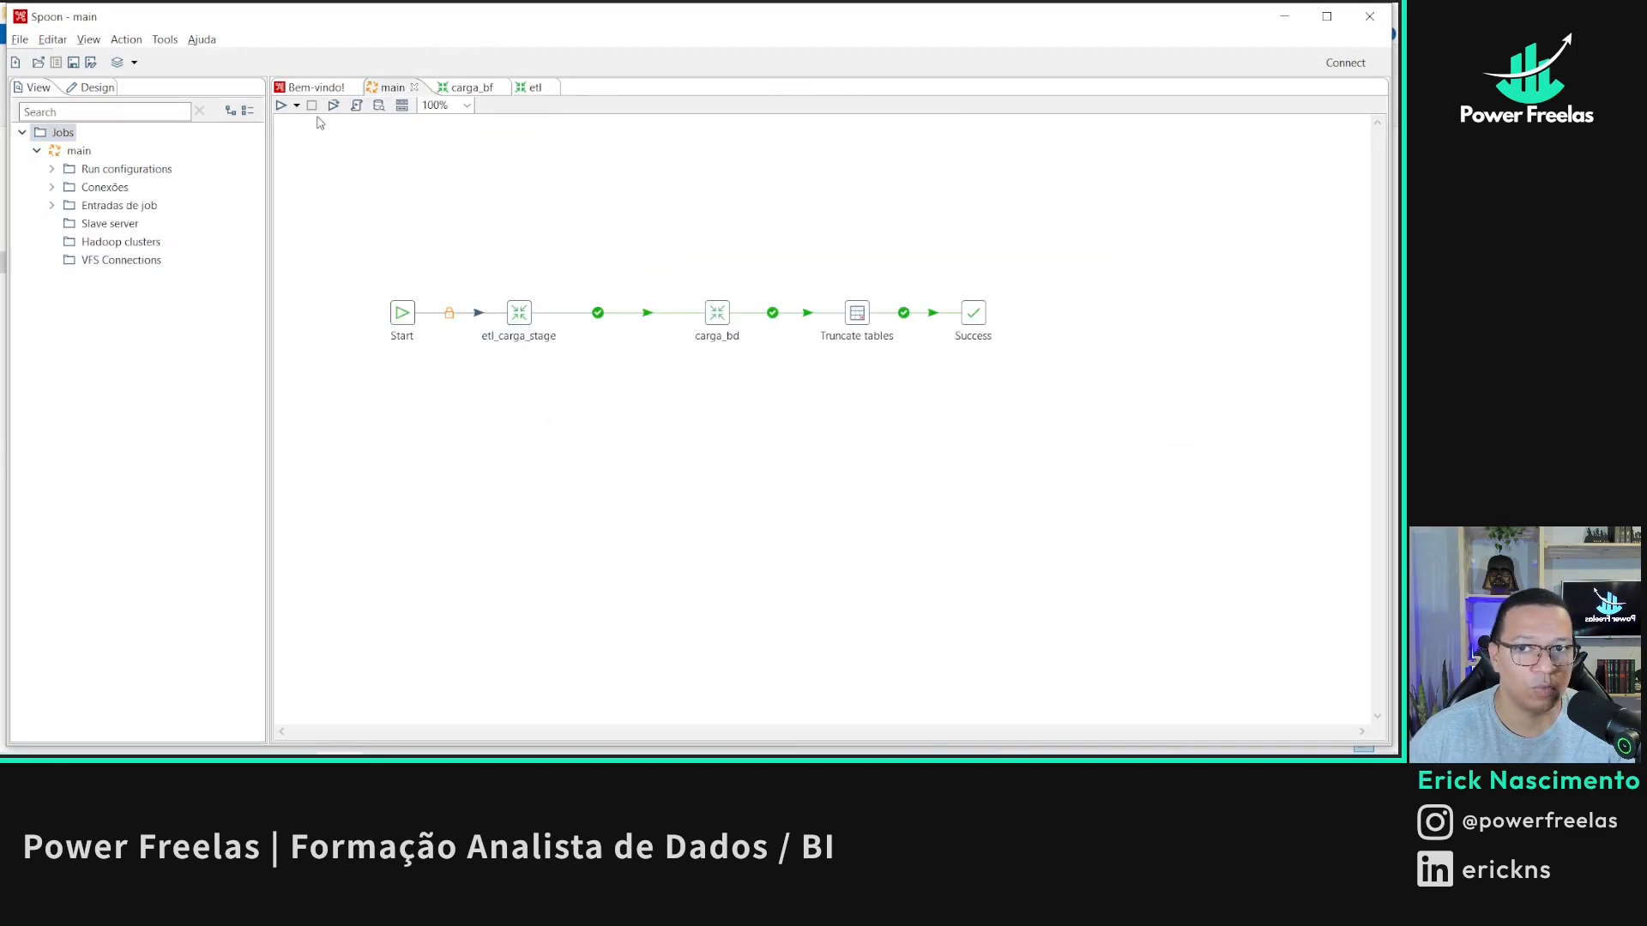
left_click(283, 104)
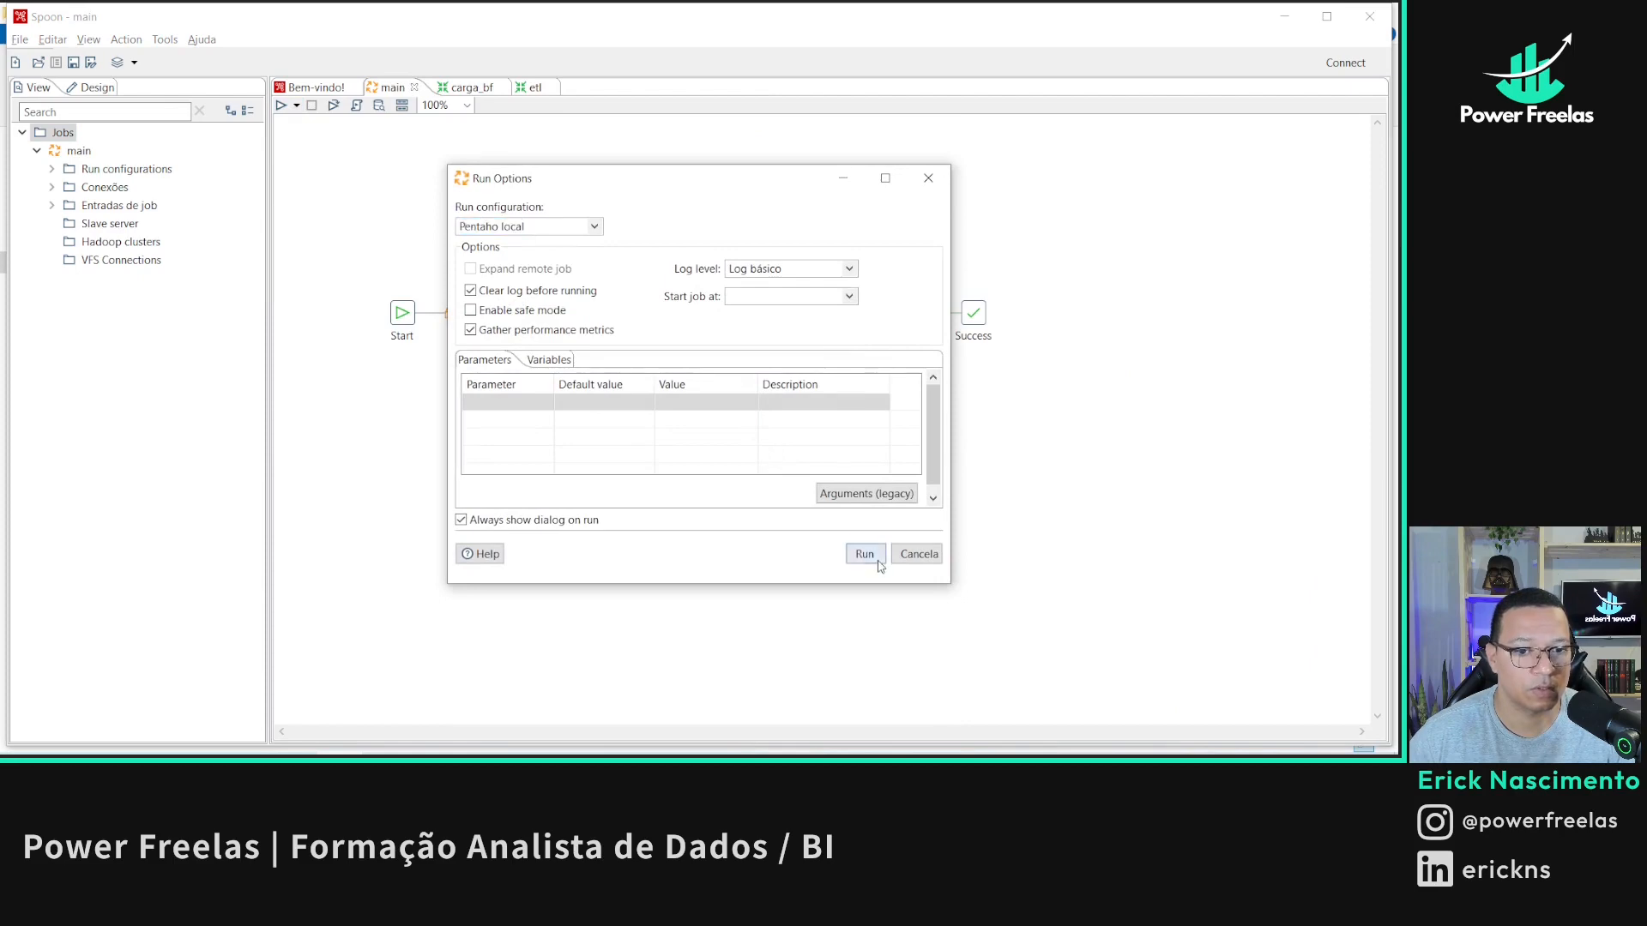
left_click(862, 553)
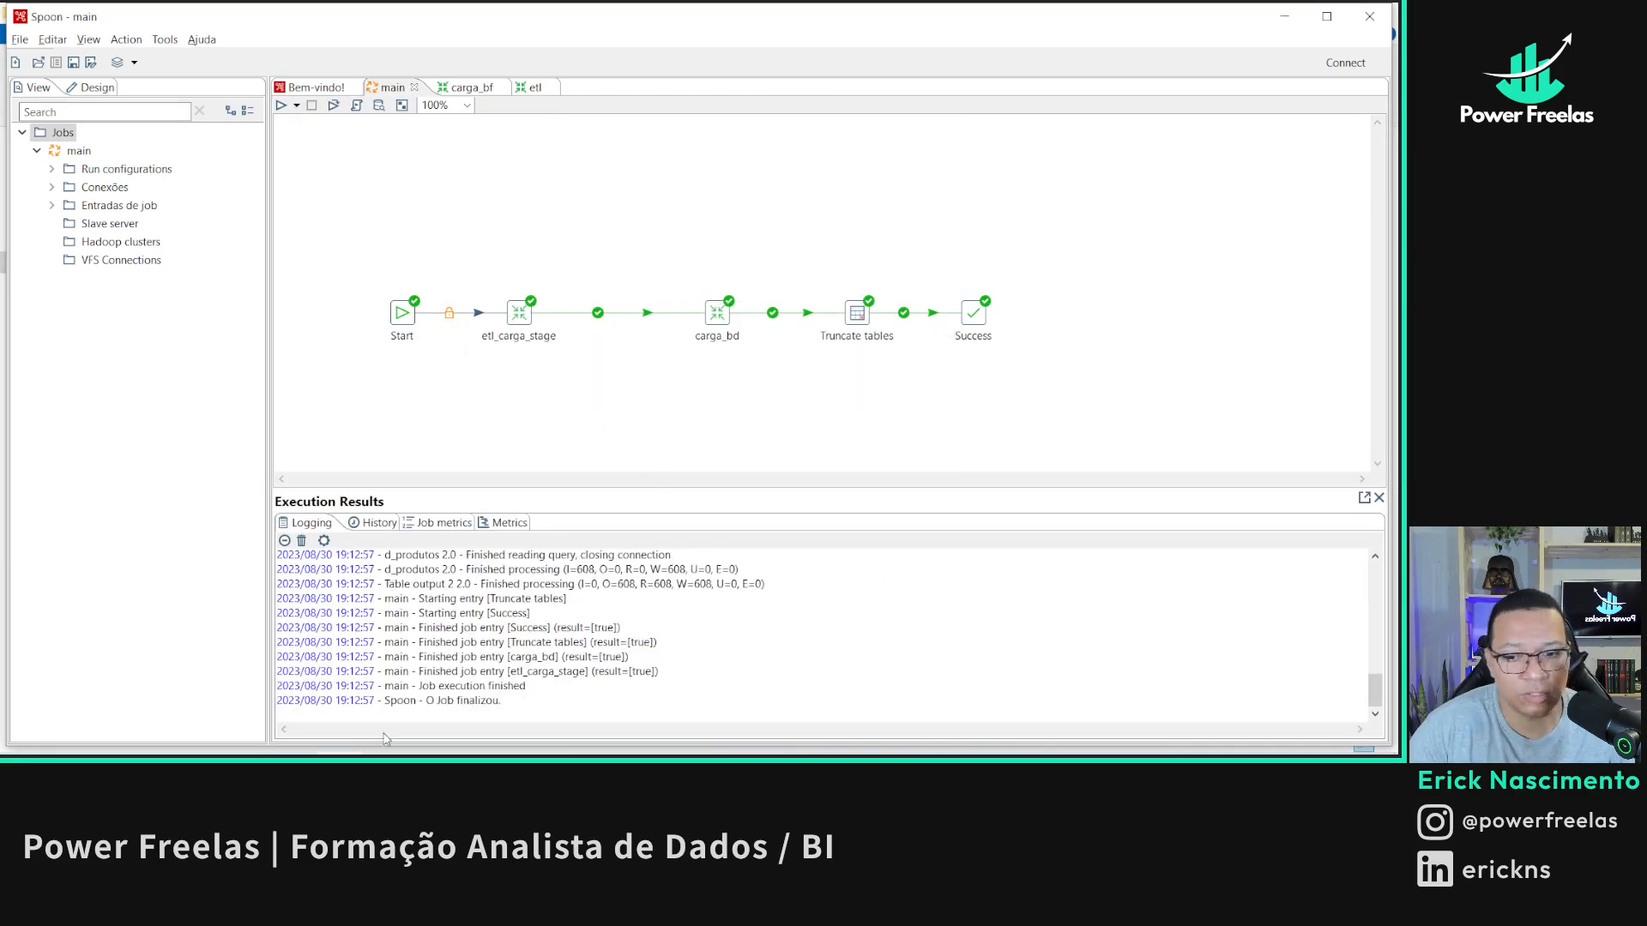
mouse_move(385, 752)
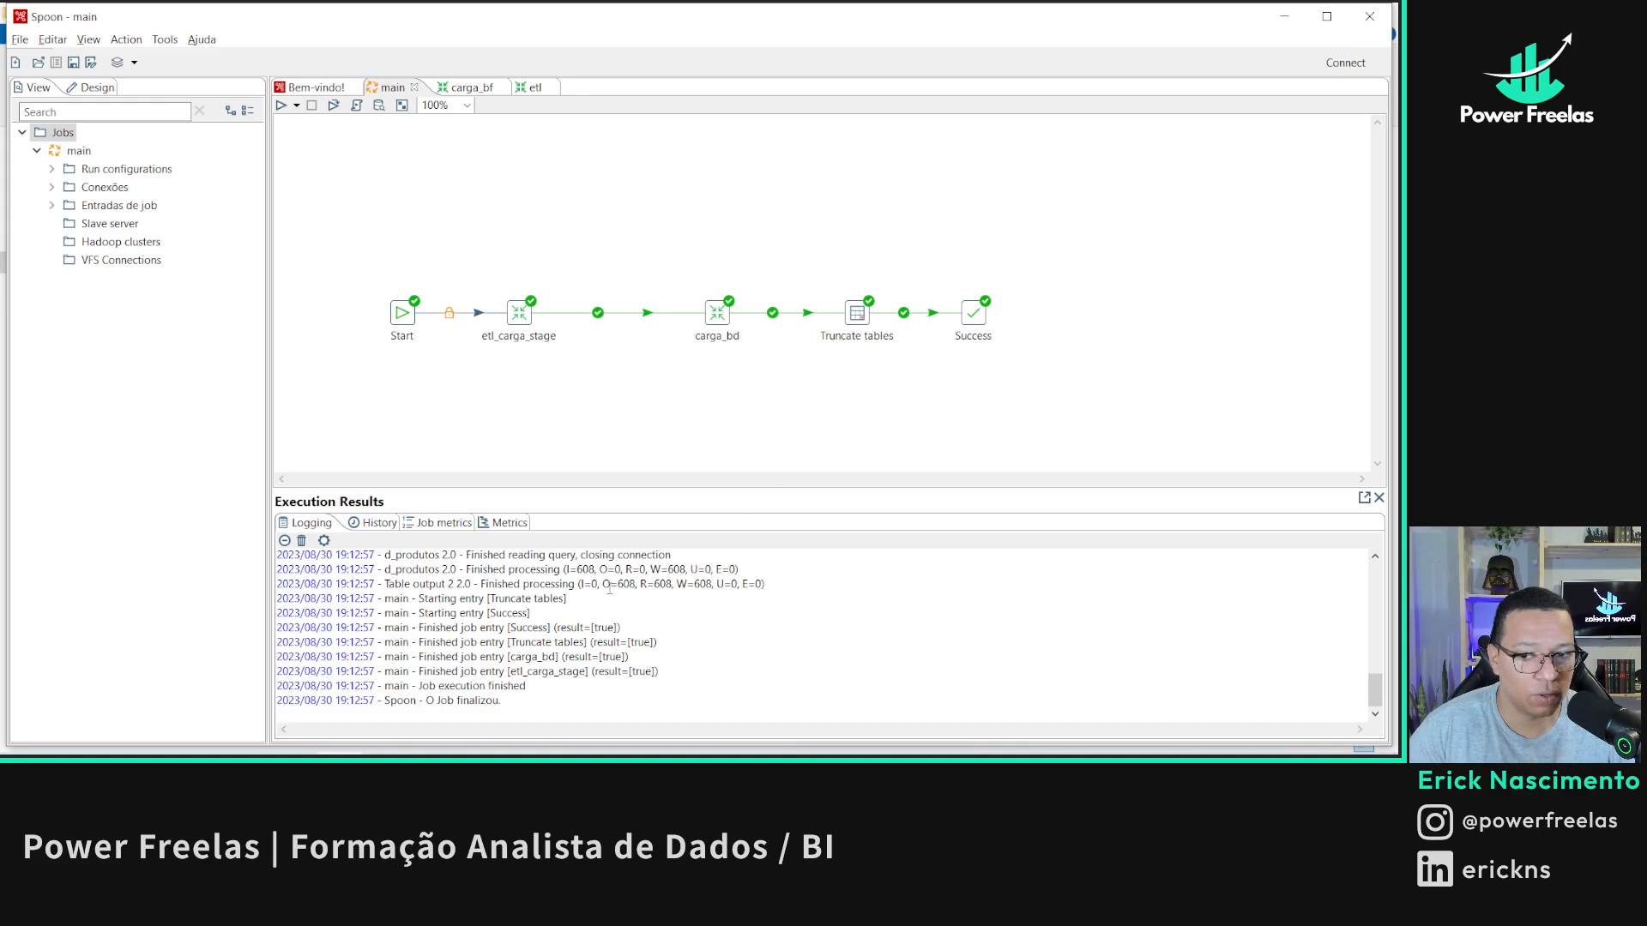
double_click(667, 587)
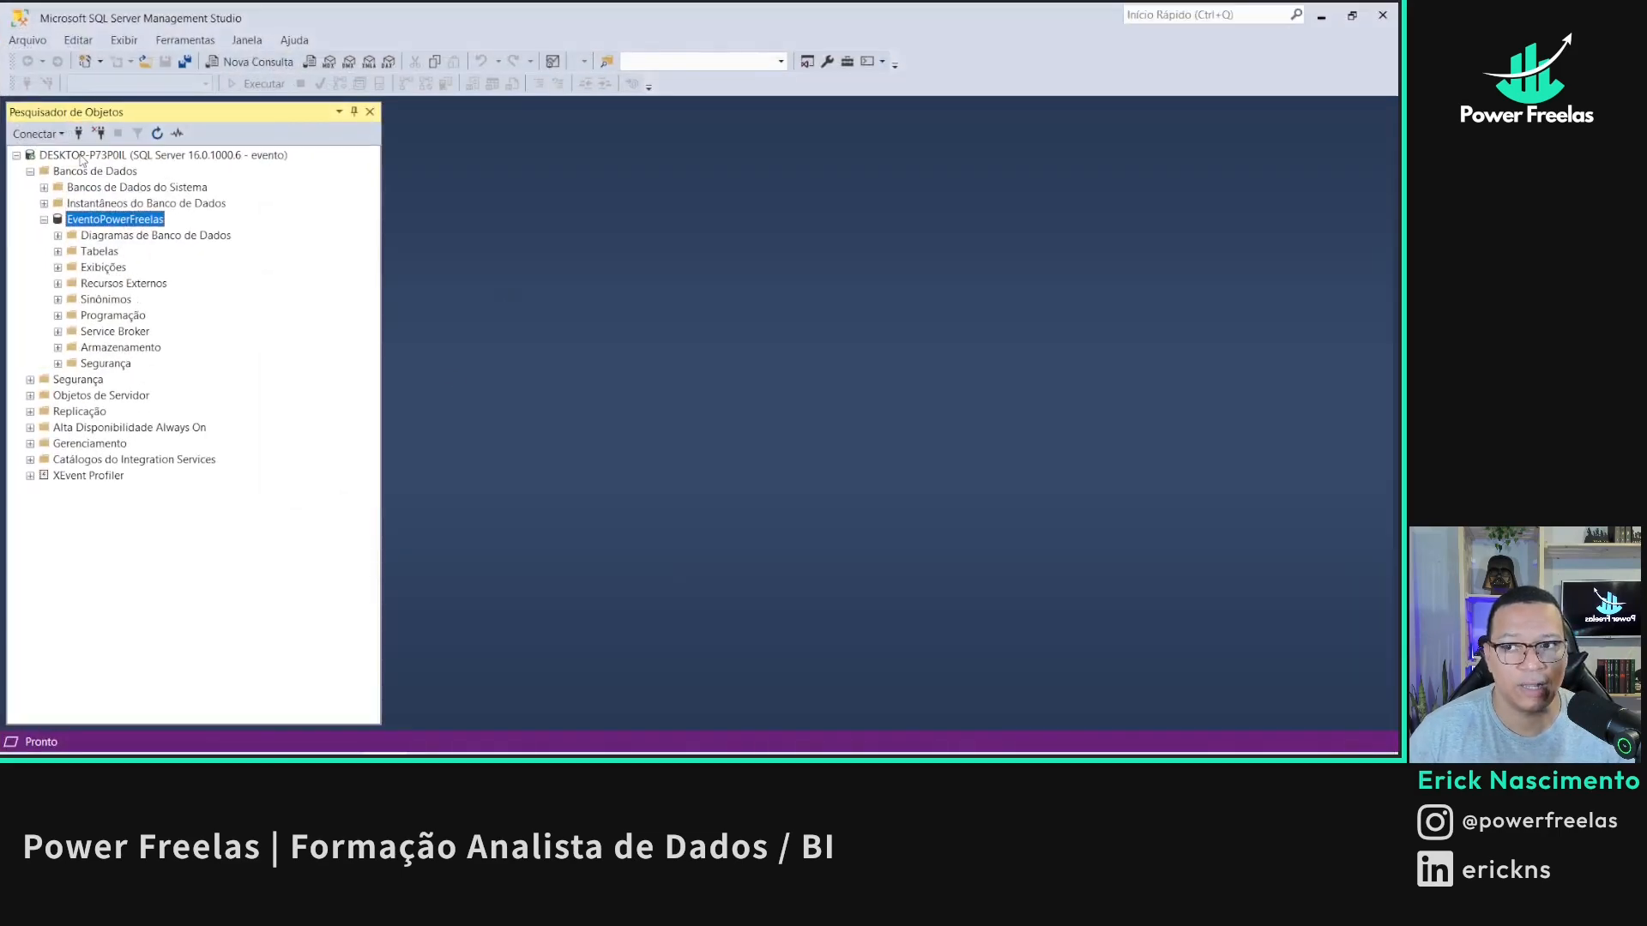
- In SQL Server Management Studio, run SELECT * FROM EVENTO.f_vendas in a new query and review the rows to the end
left_click(250, 62)
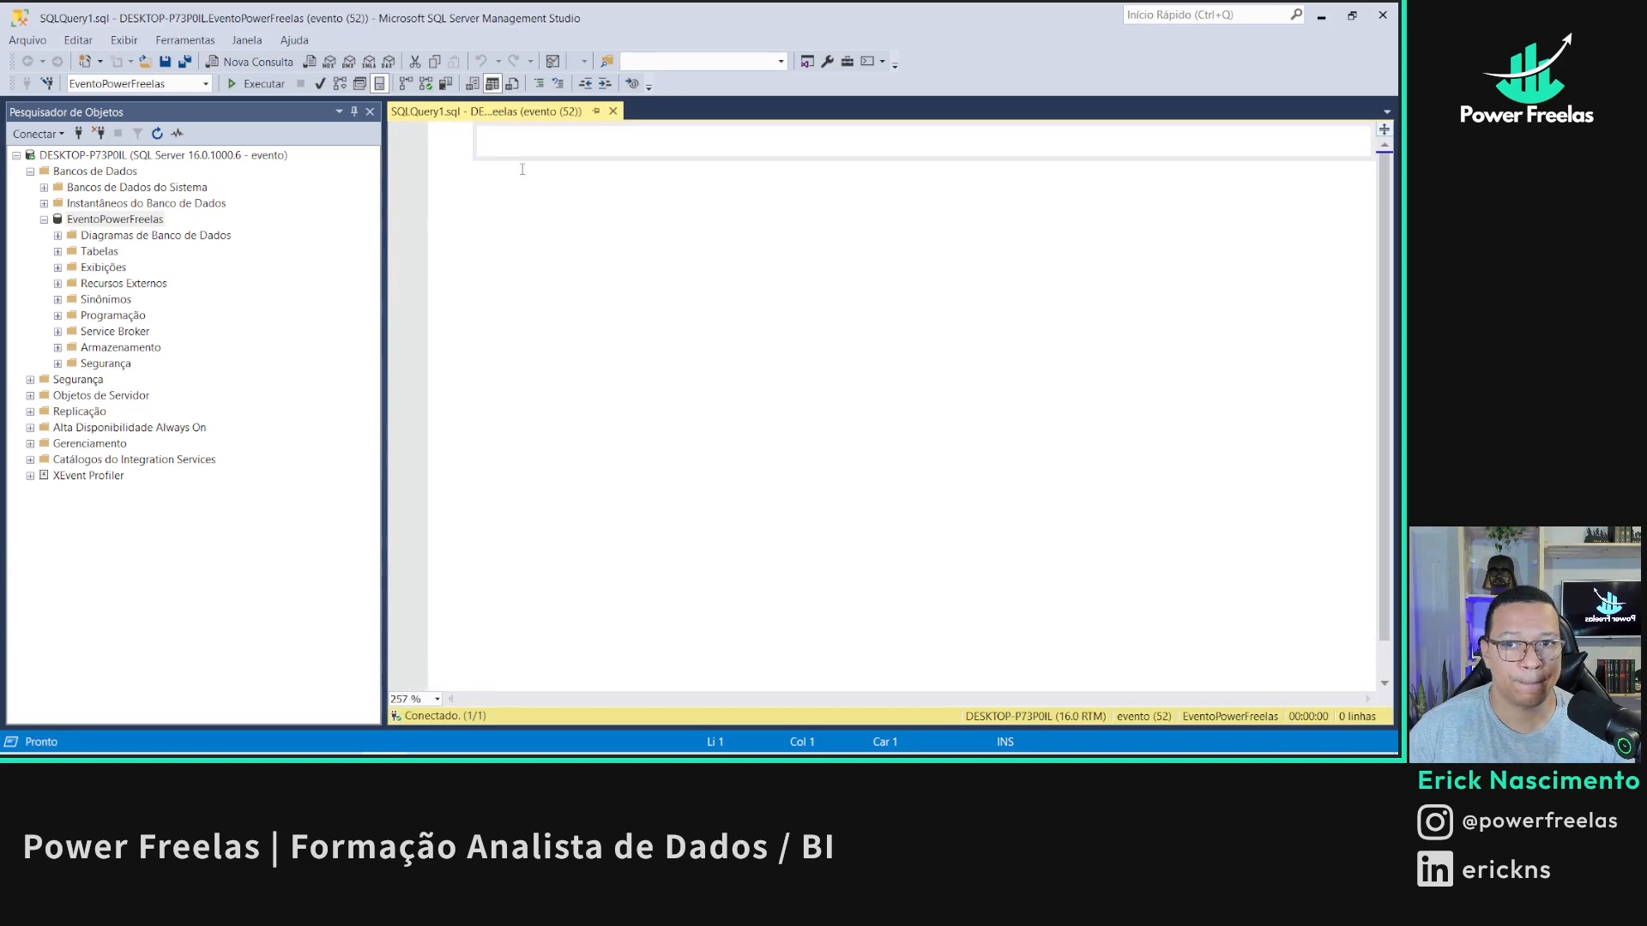
key("Caps_Lock")
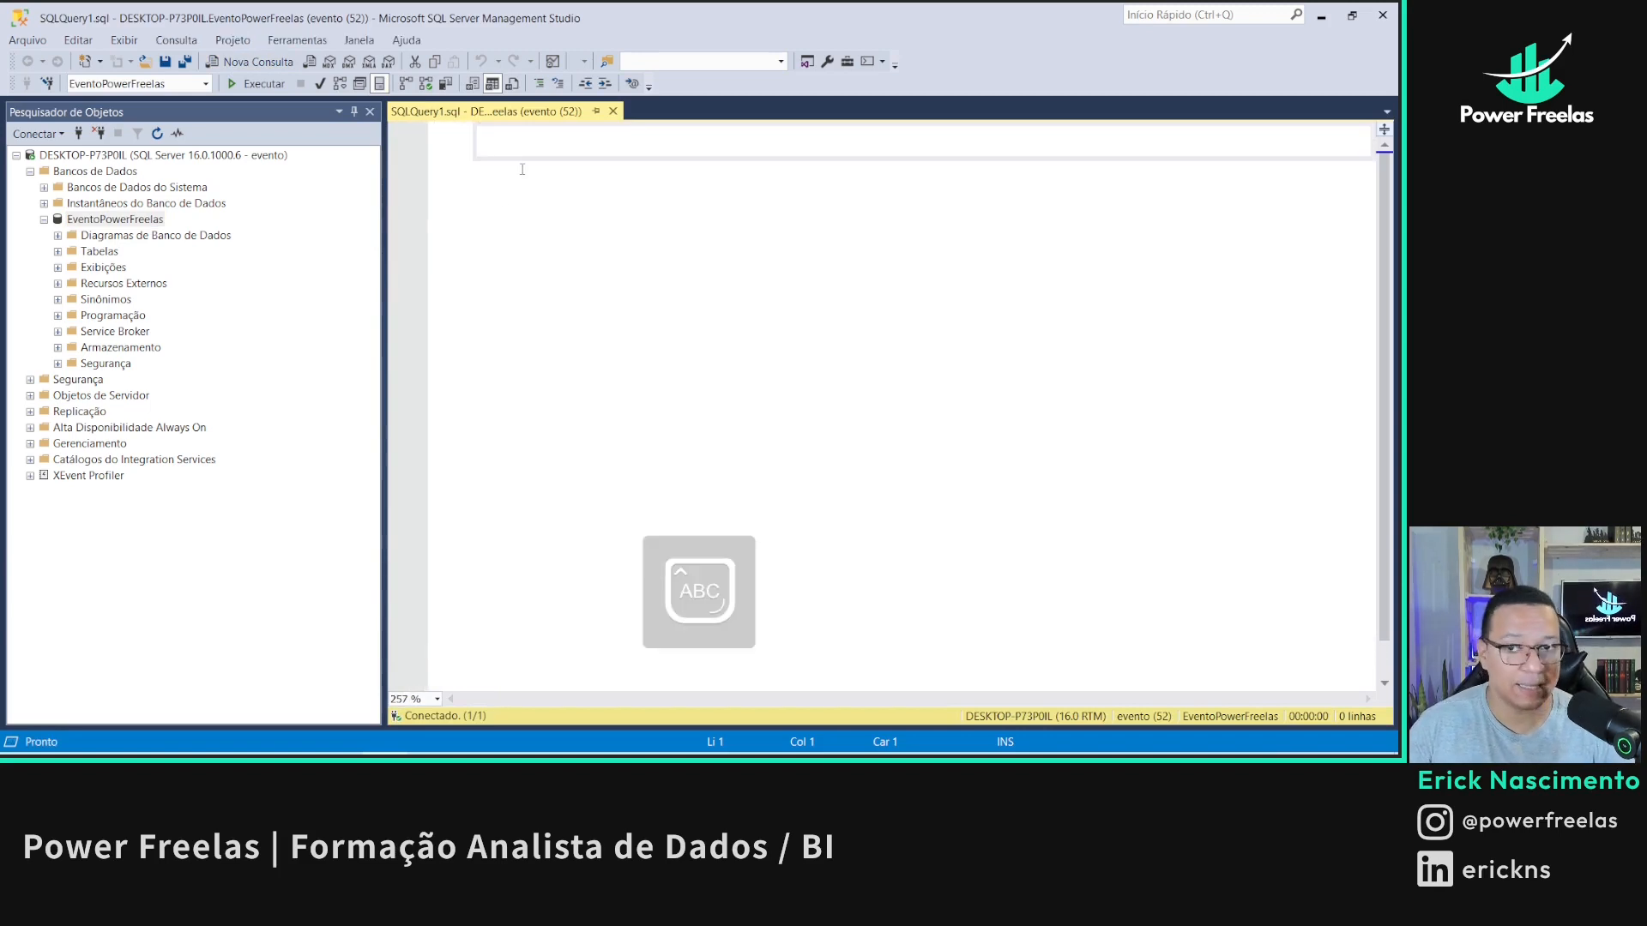
type("SELECT * FROM EVENTO")
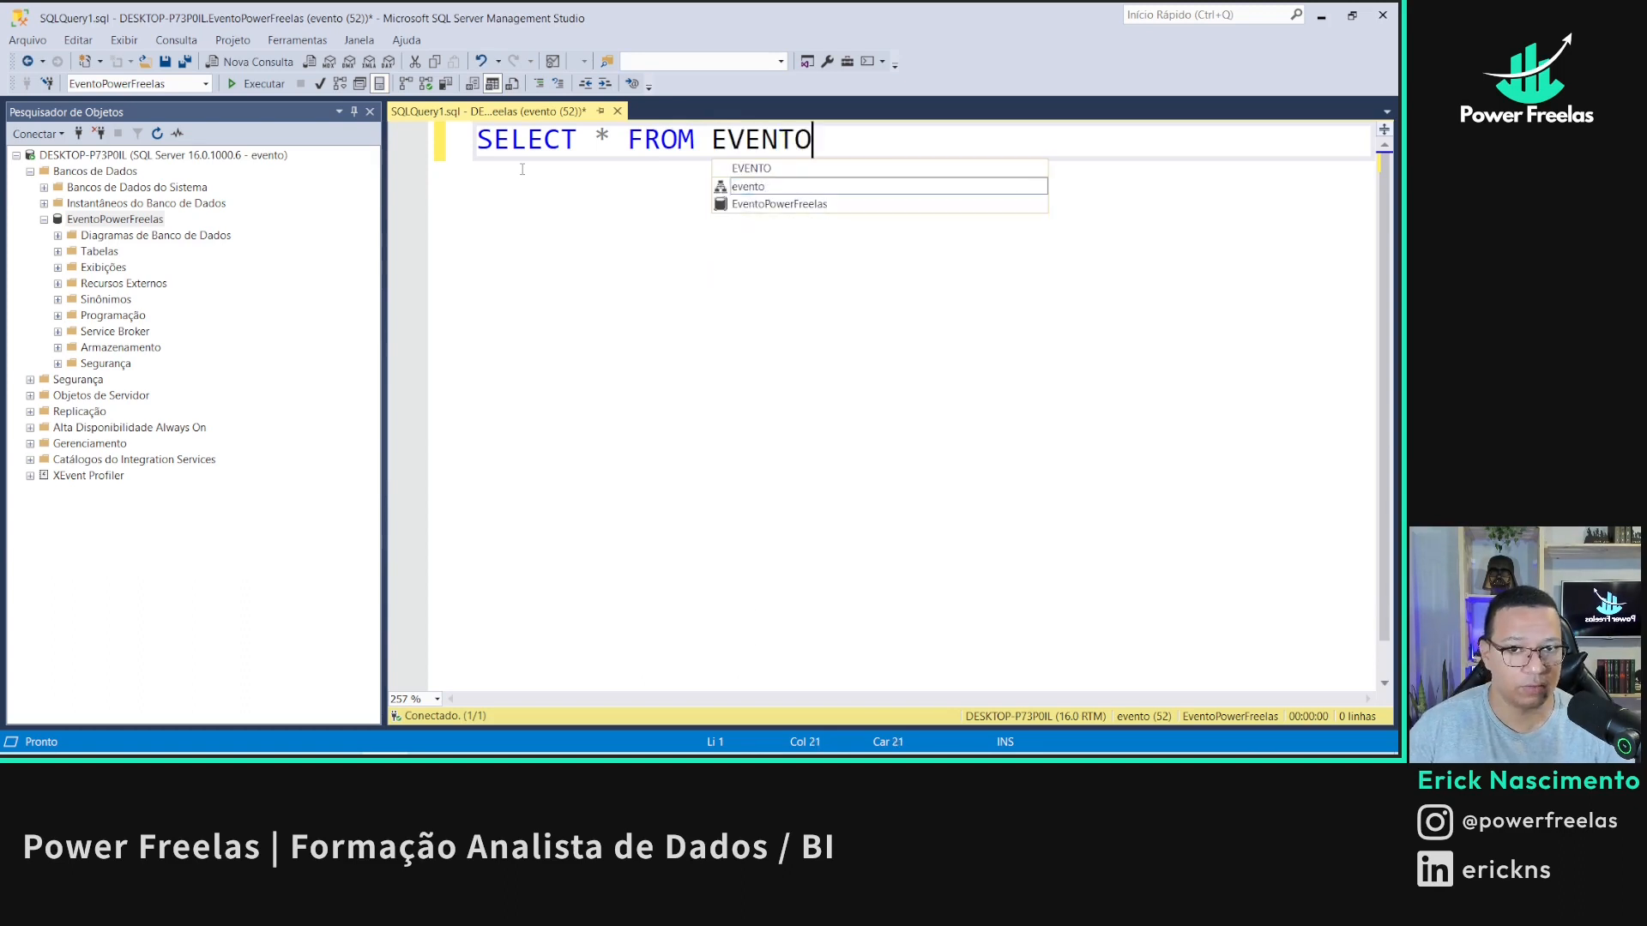
type(".F")
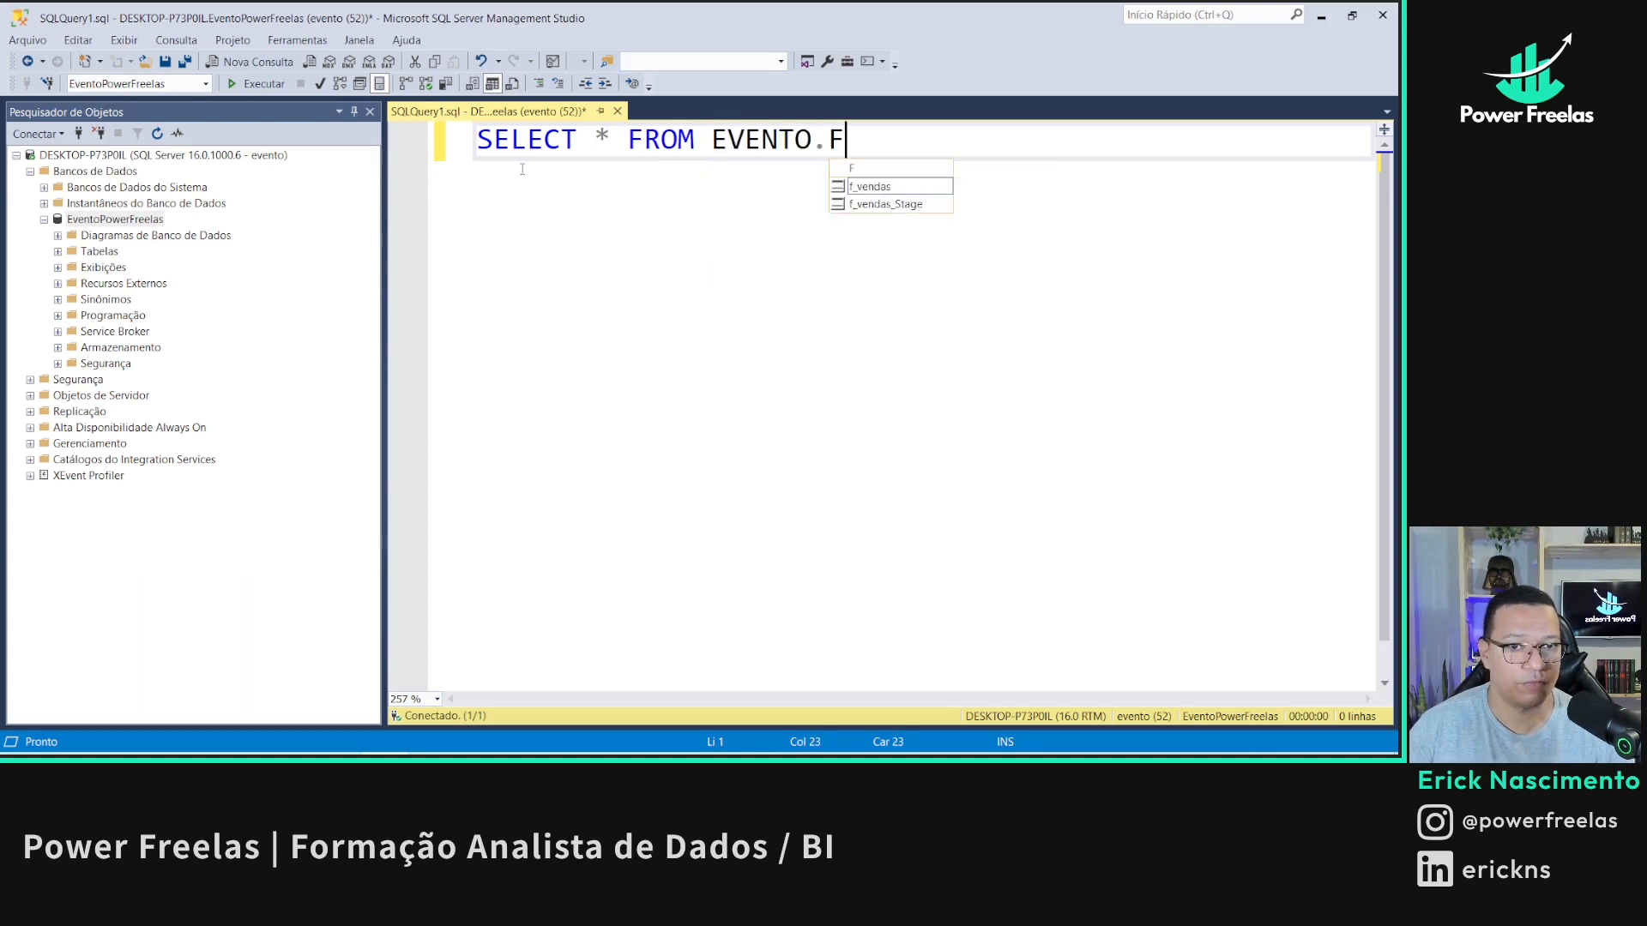
key("Tab")
key("ctrl+a")
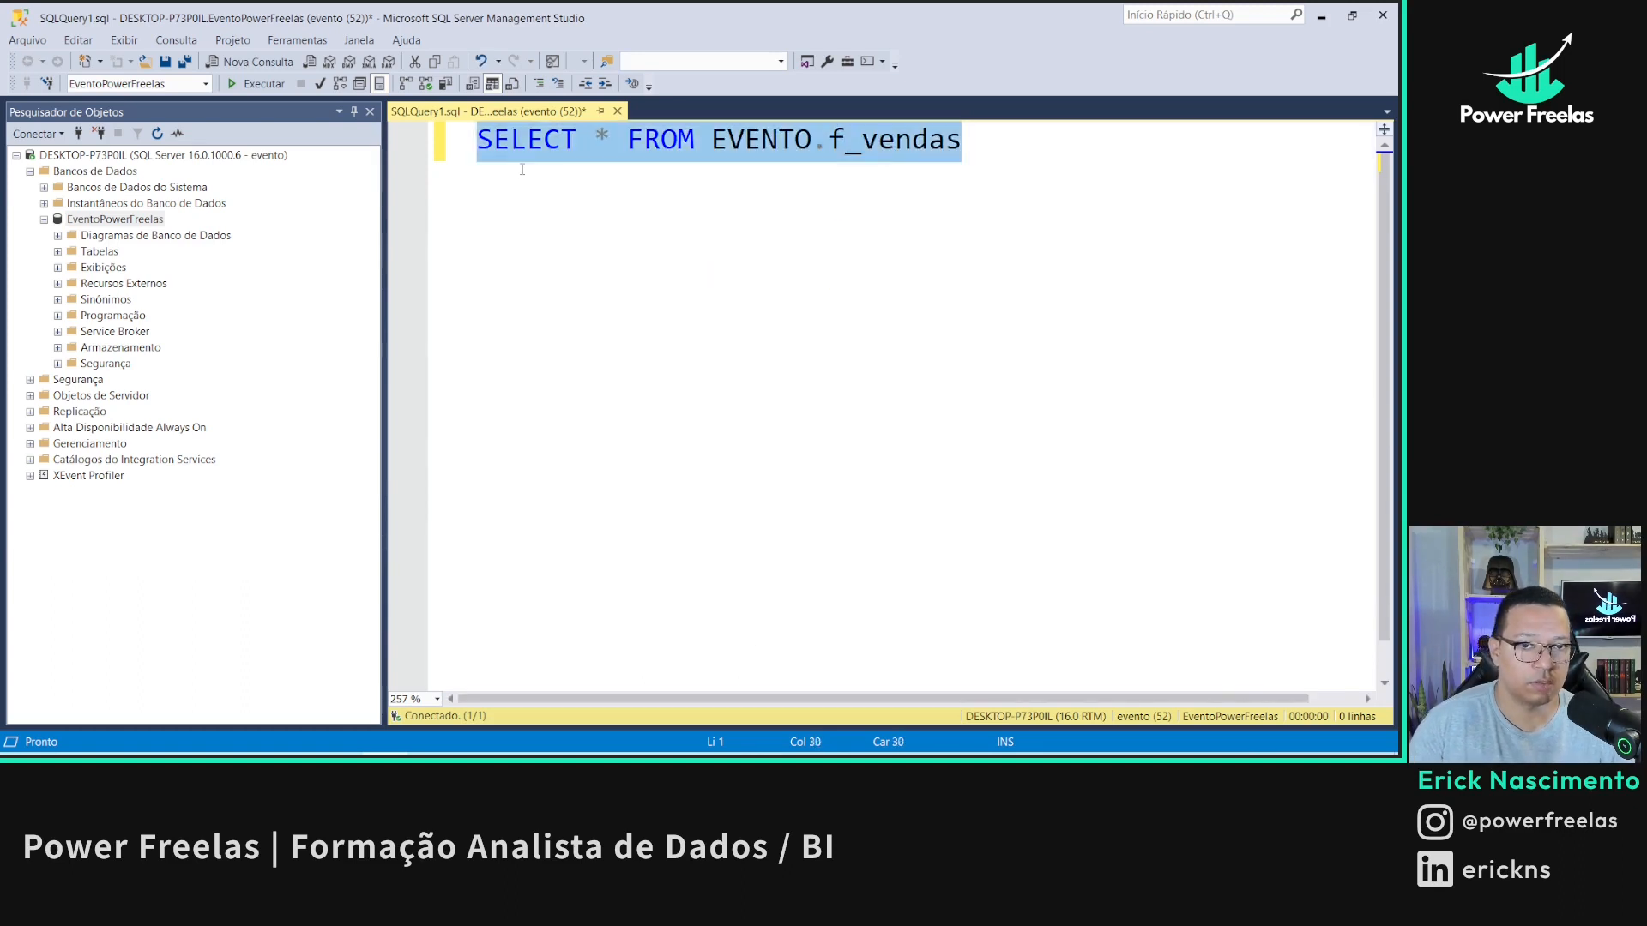
key("F5")
scroll(883, 574, "down", 20)
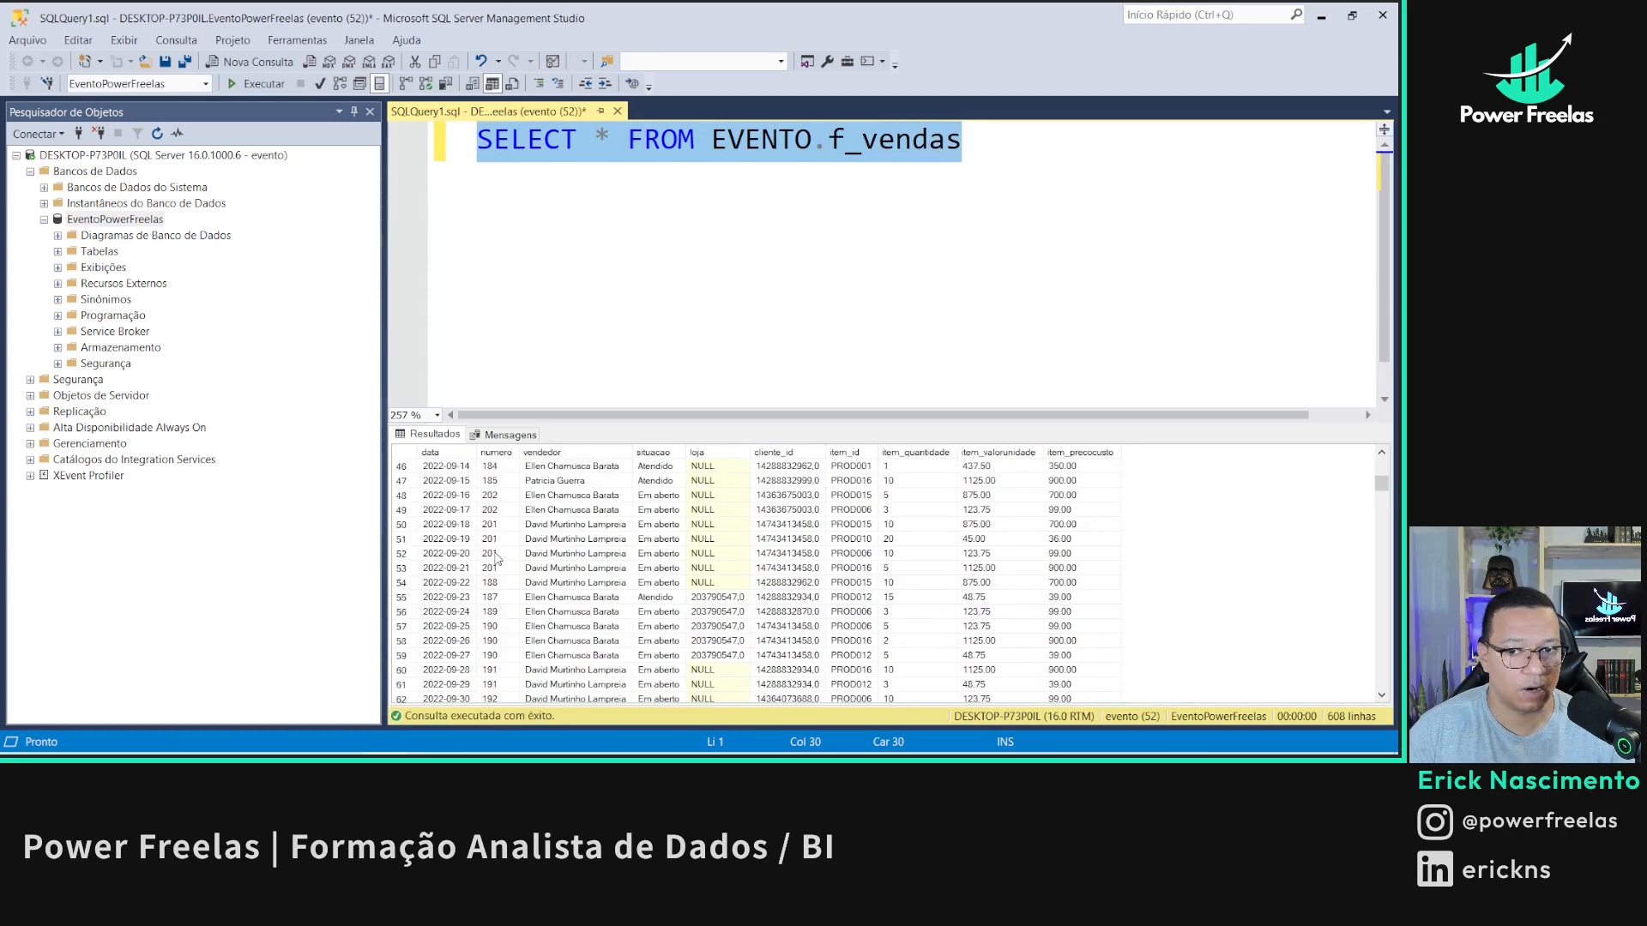
scroll(884, 575, "down", 20)
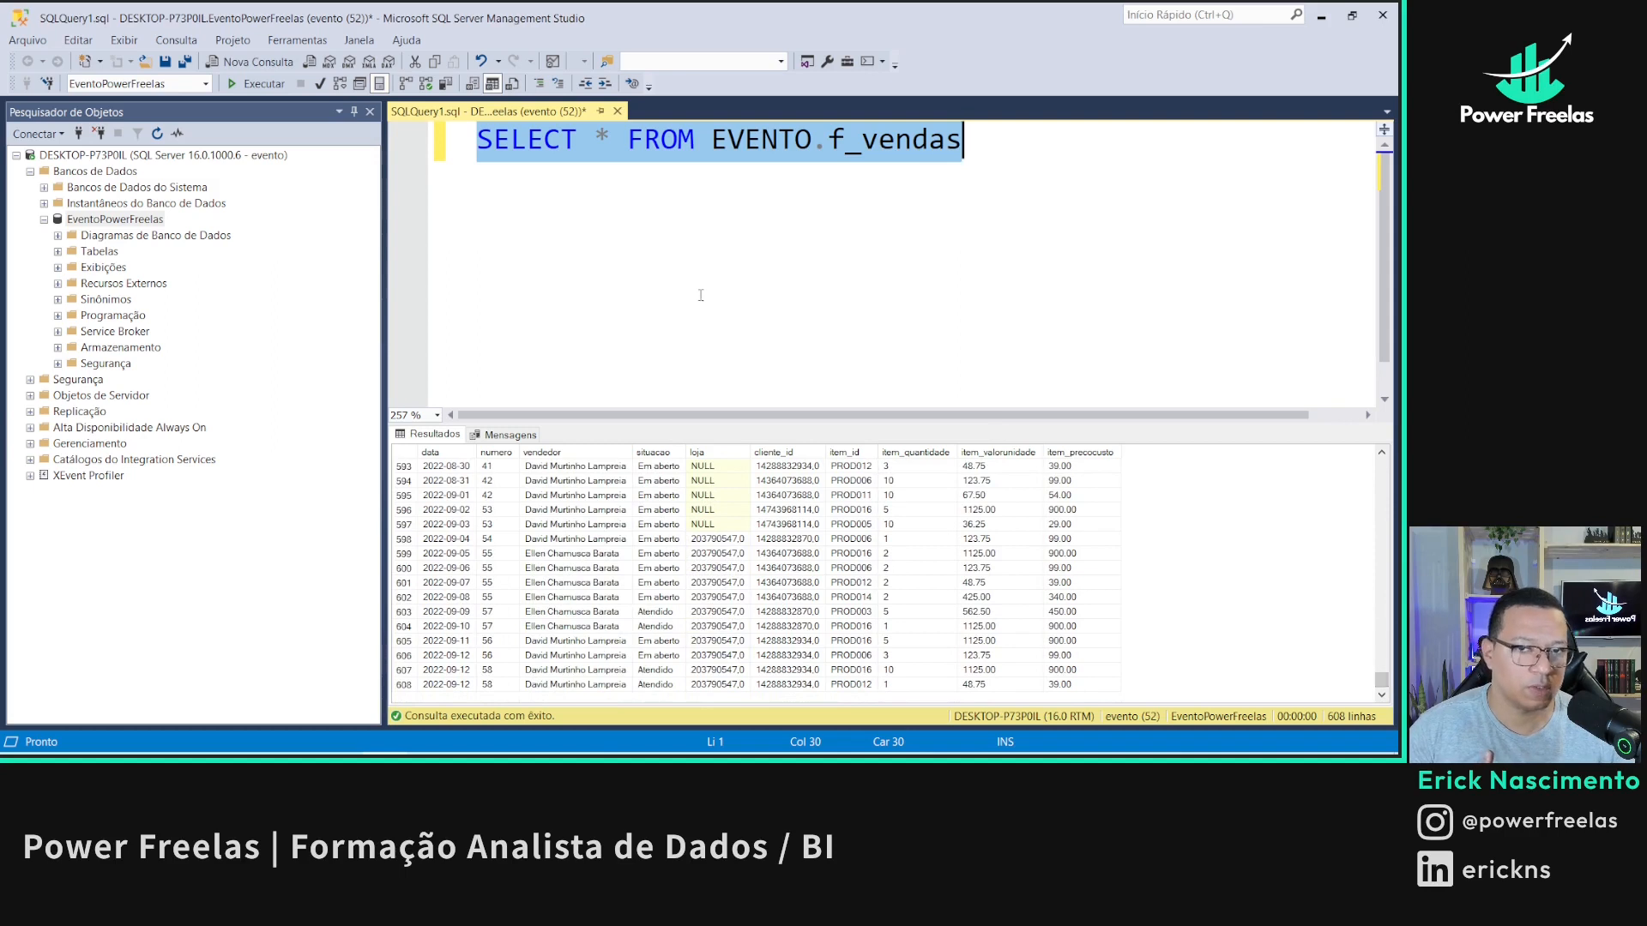
- Limit the f_vendas query to TOP 10 and execute it
left_click(596, 139)
type("TOP 10")
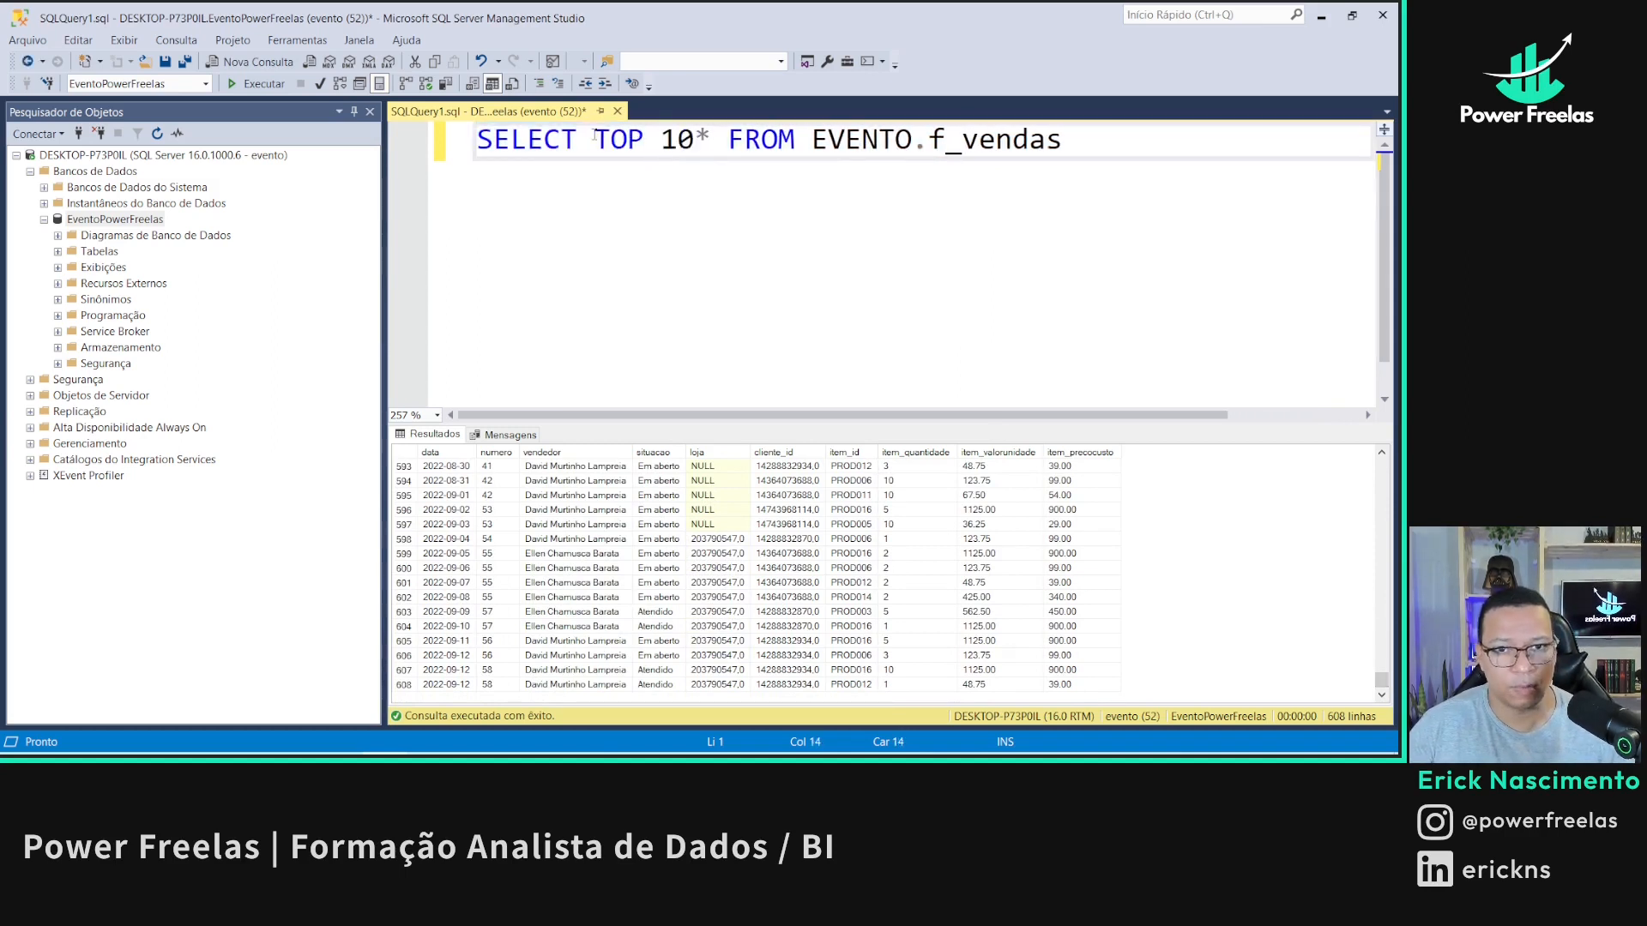
key("ctrl+a")
key("F5")
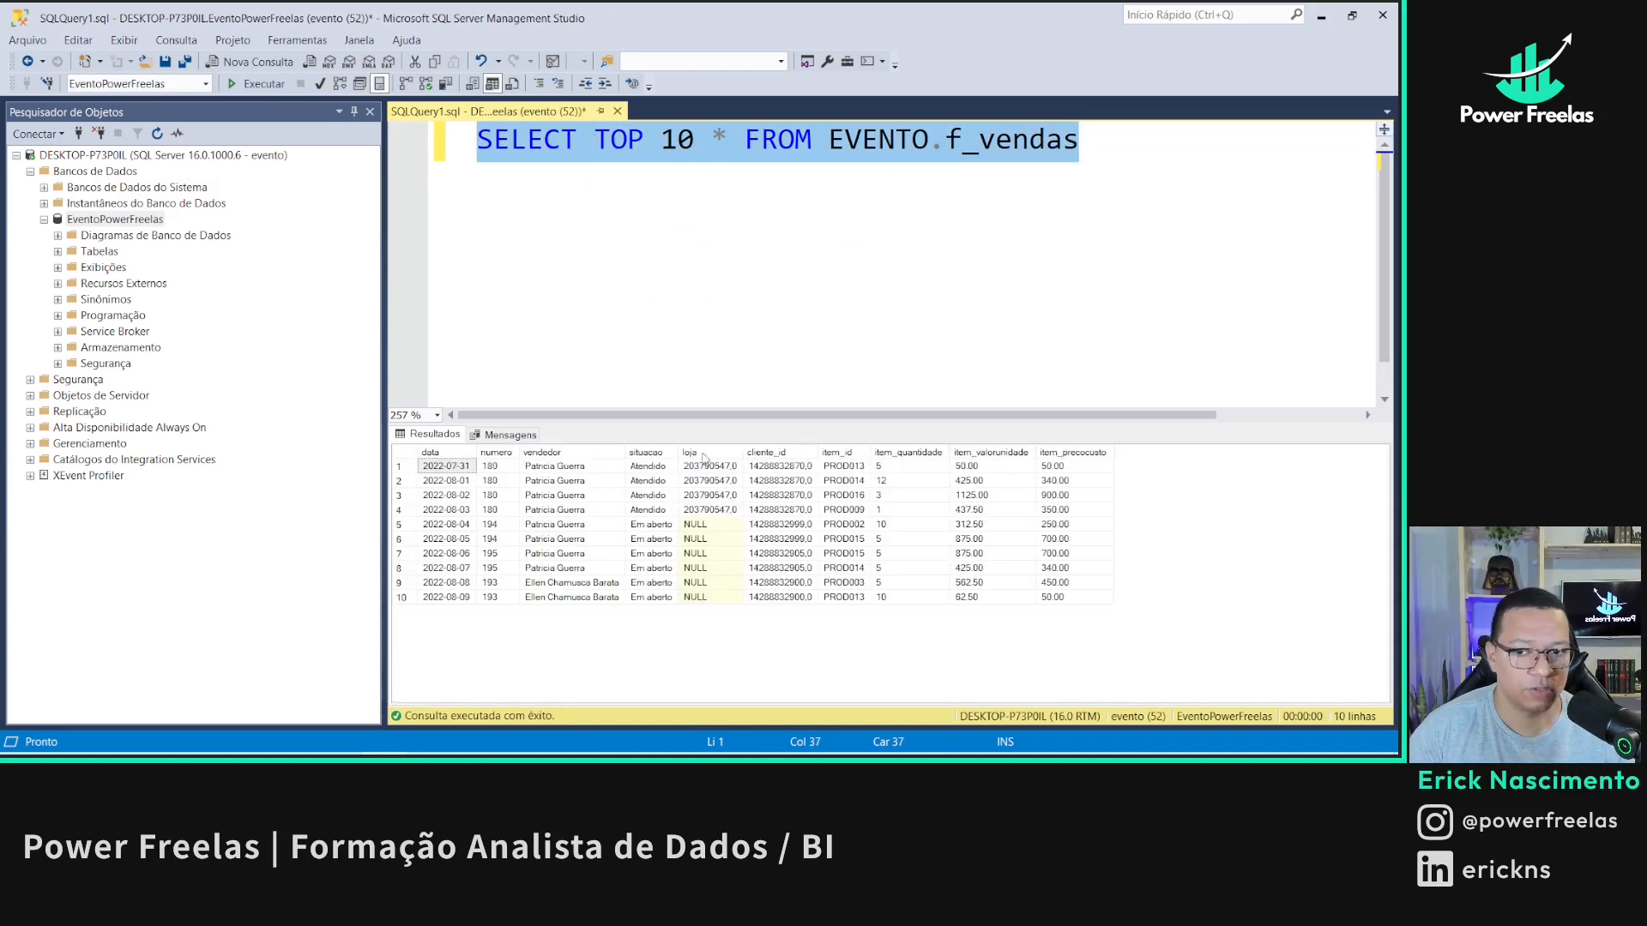
- Remove the TOP 10 limit from the f_vendas query and execute it again
left_click(679, 142)
key("Right")
key("ctrl+shift+Left")
key("ctrl+shift+Left")
key("BackSpace")
key("ctrl+a")
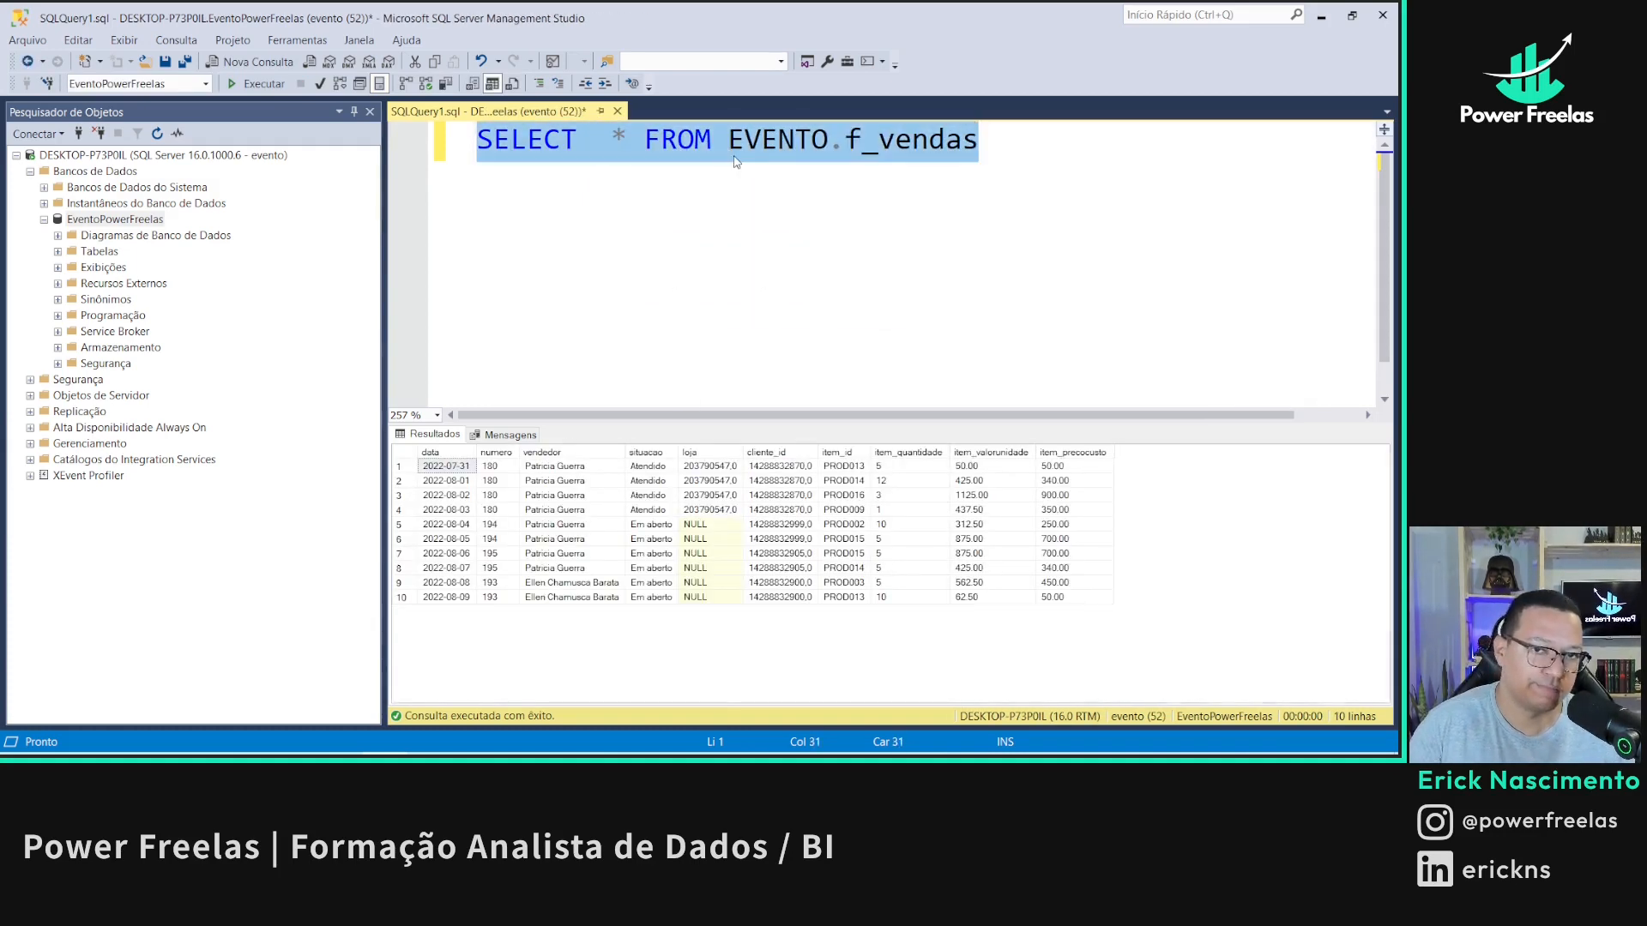
key("F5")
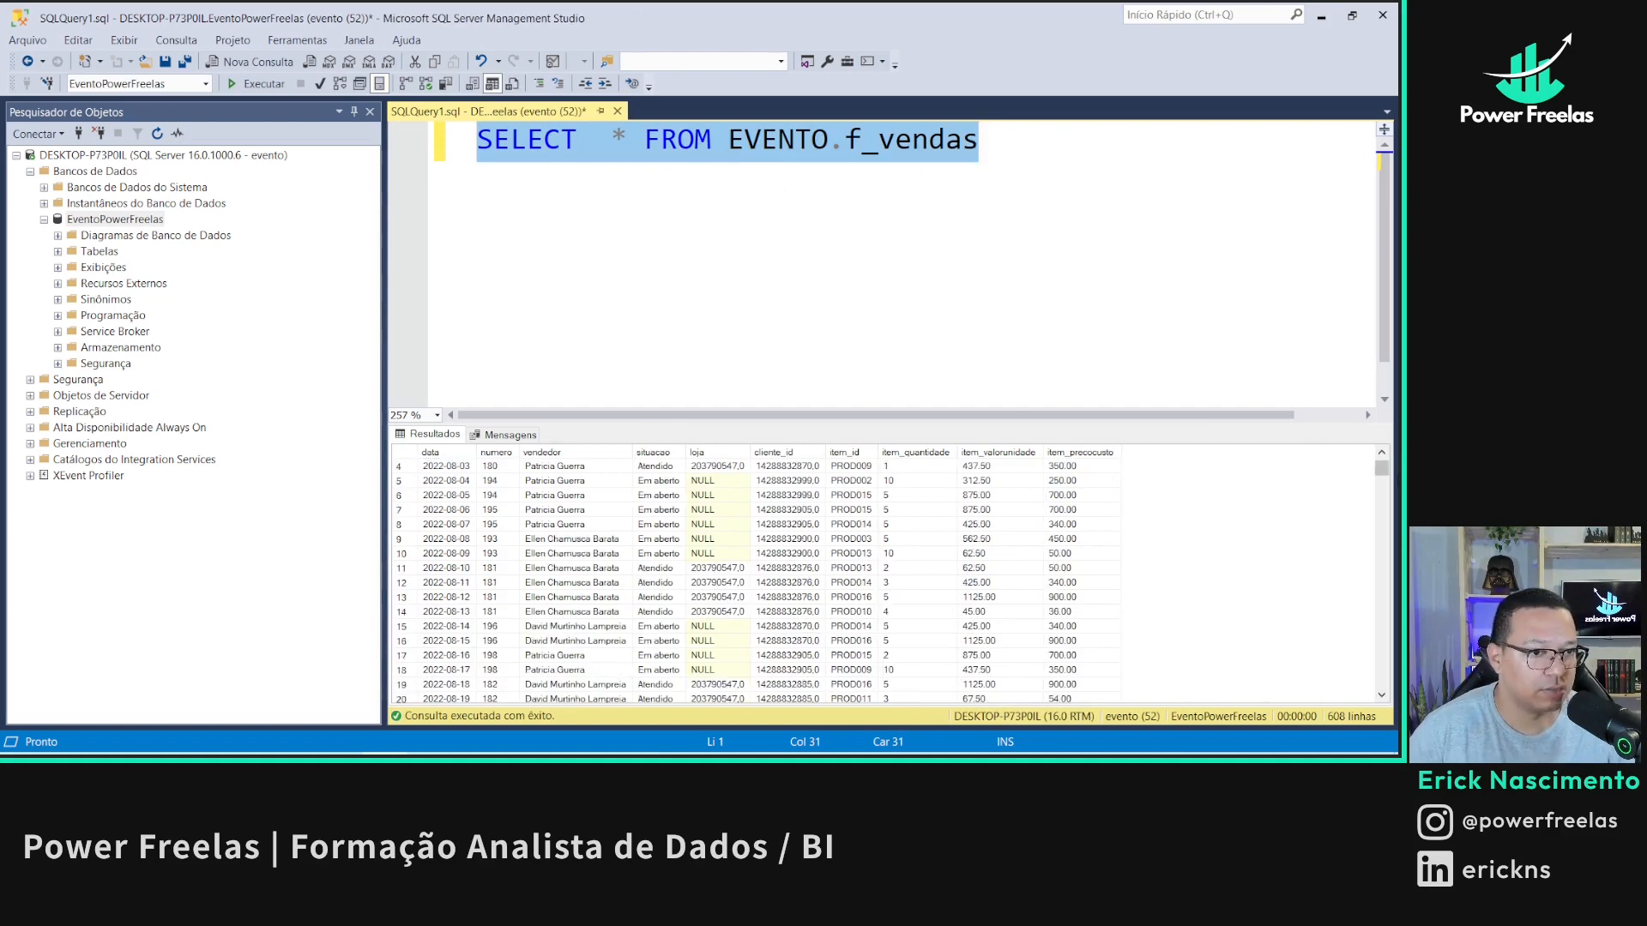
- Examine the full f_vendas query result from the first row to the last
scroll(1373, 518, "down", 20)
scroll(1371, 515, "down", 20)
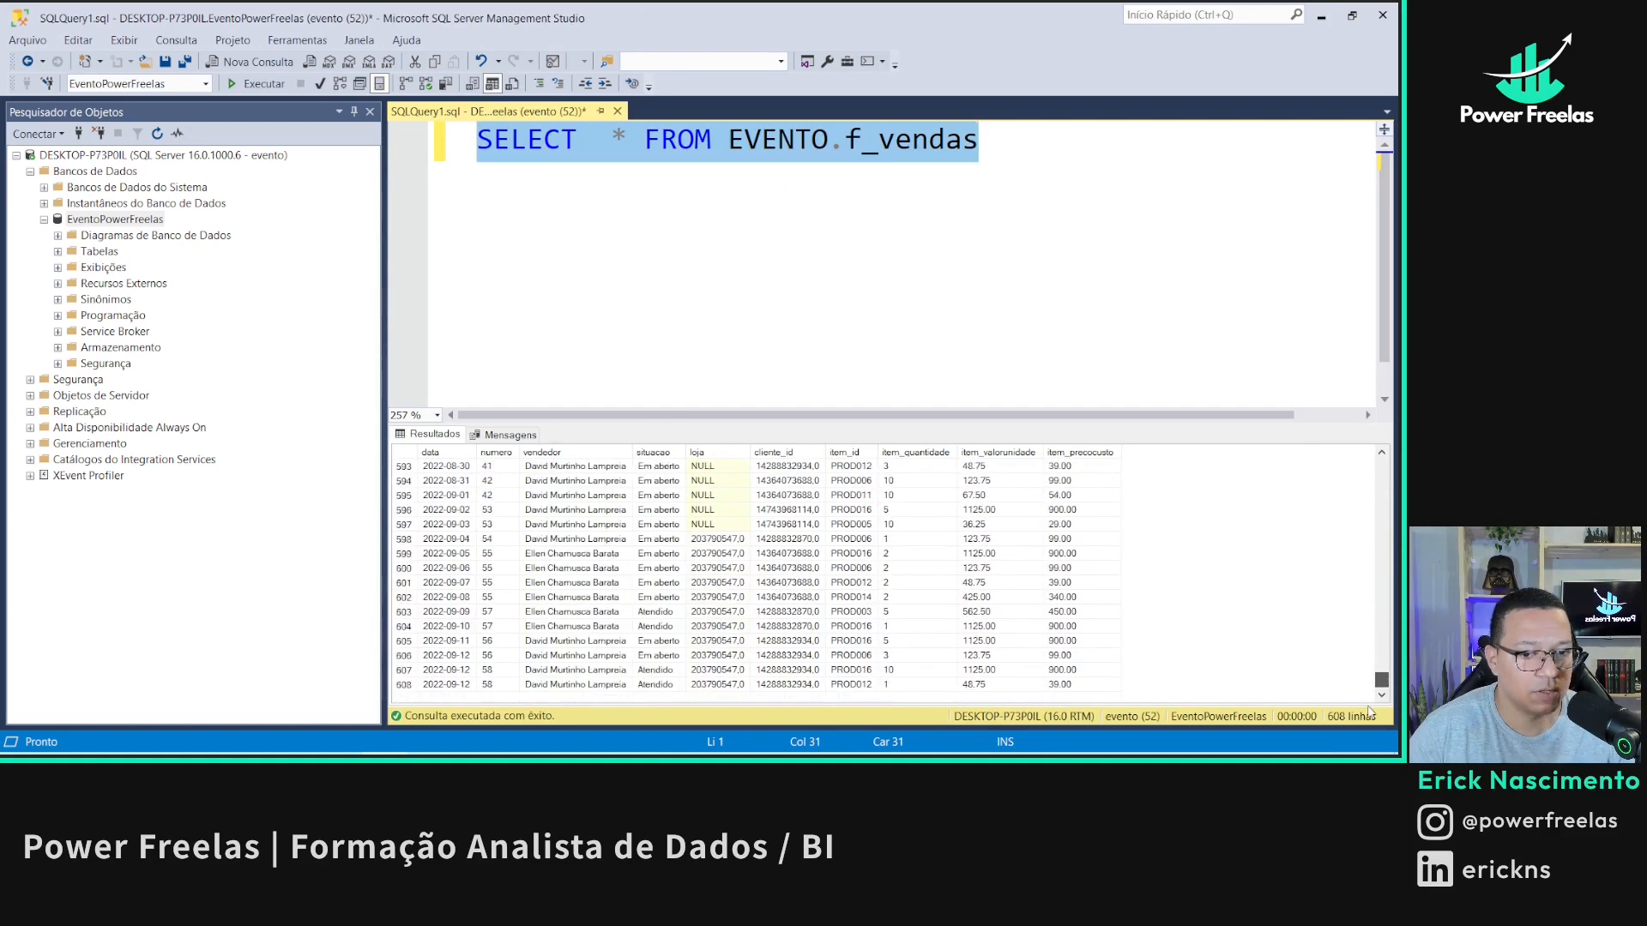
scroll(1370, 703, "up", 20)
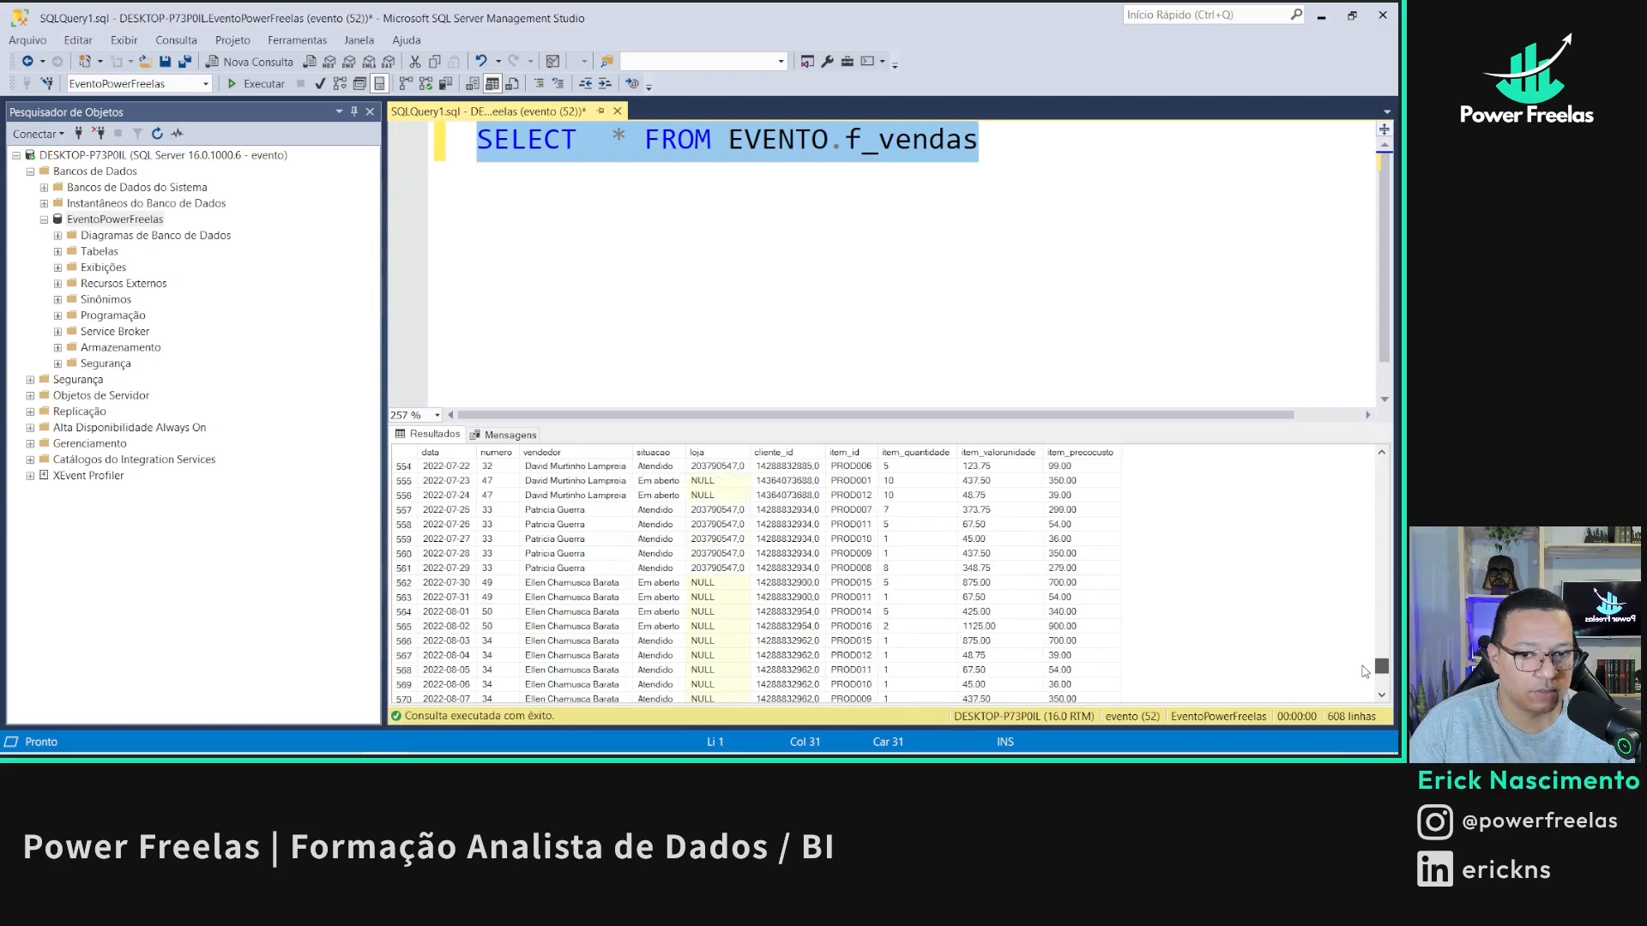
scroll(1356, 633, "up", 20)
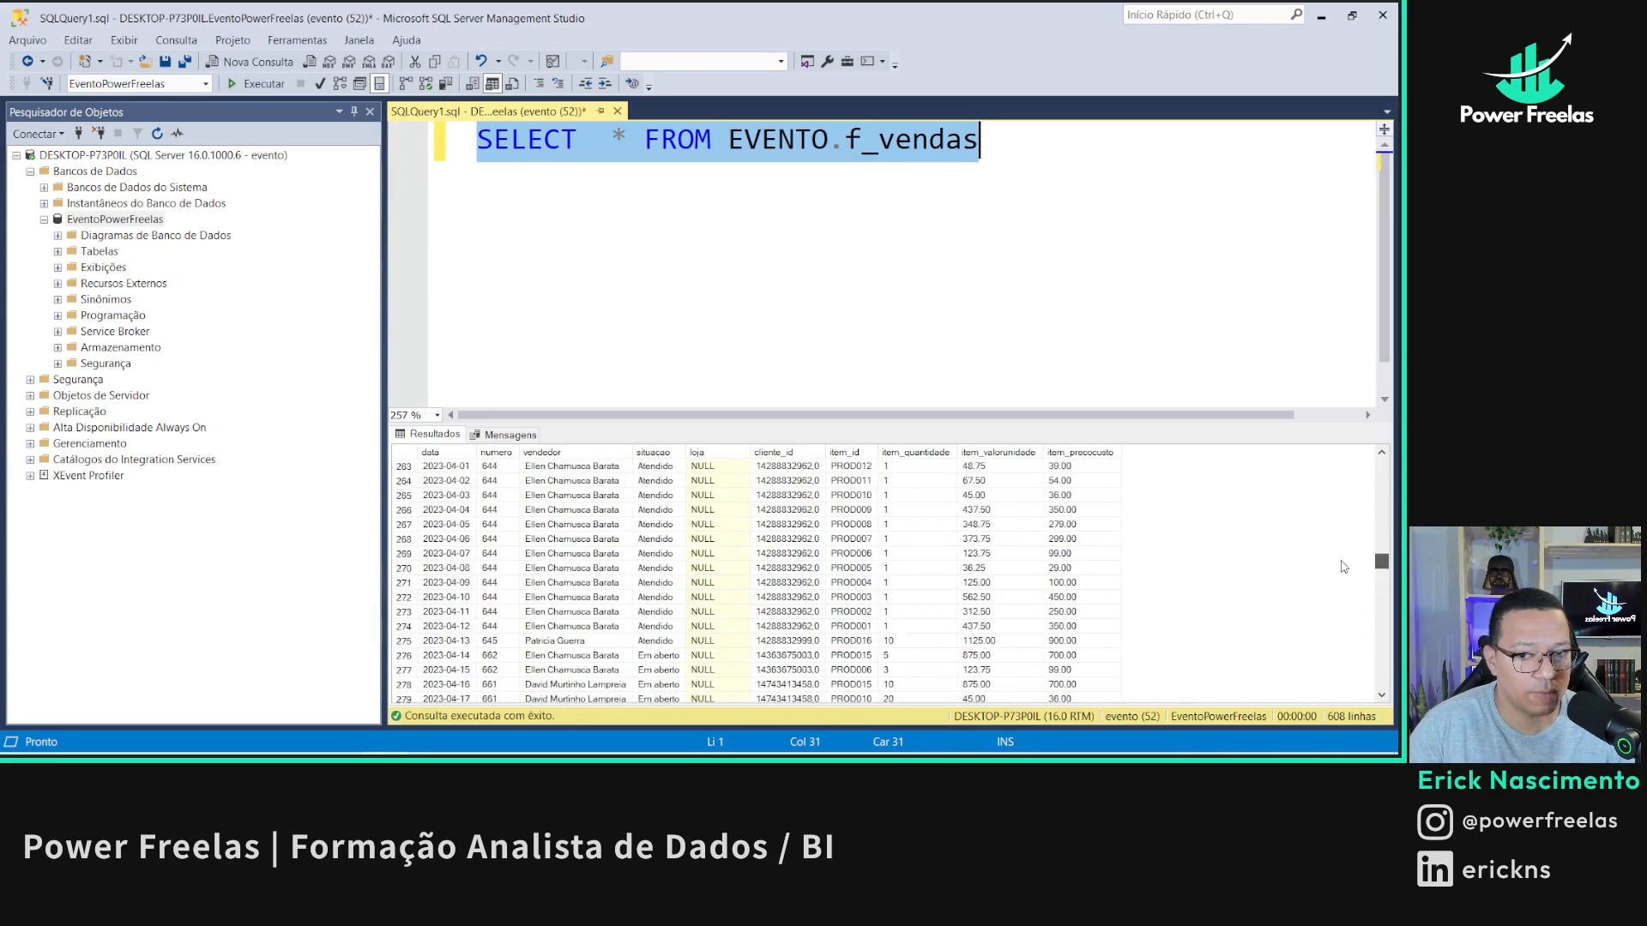
scroll(1338, 489, "up", 20)
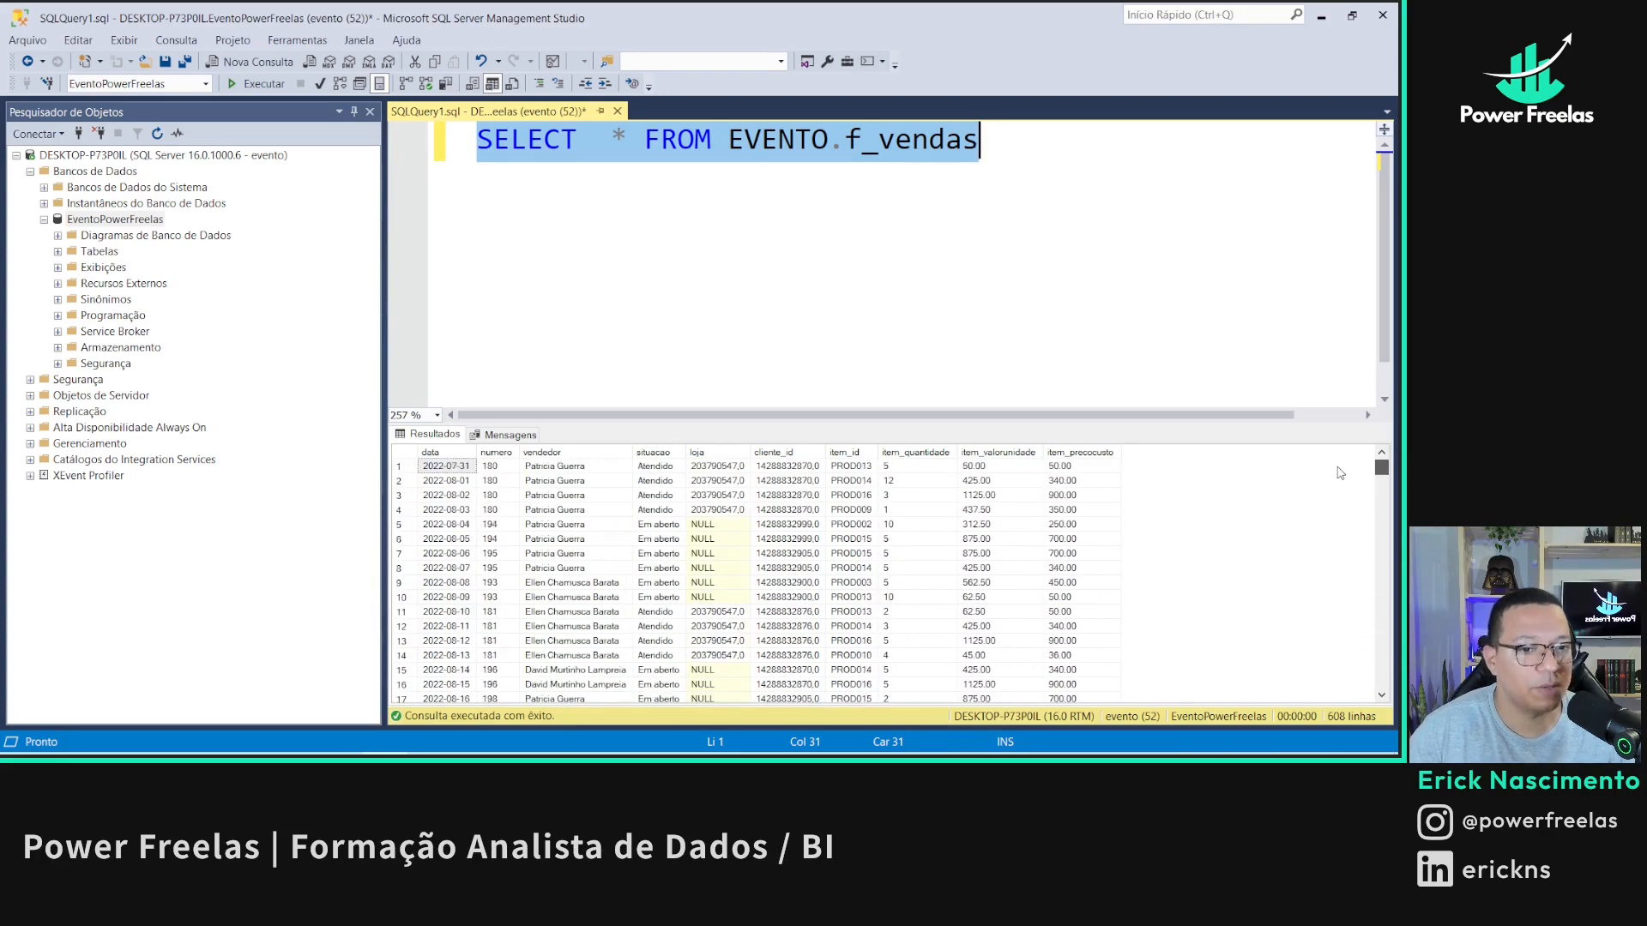
scroll(1340, 558, "down", 20)
scroll(1338, 665, "down", 18)
left_click(1044, 272)
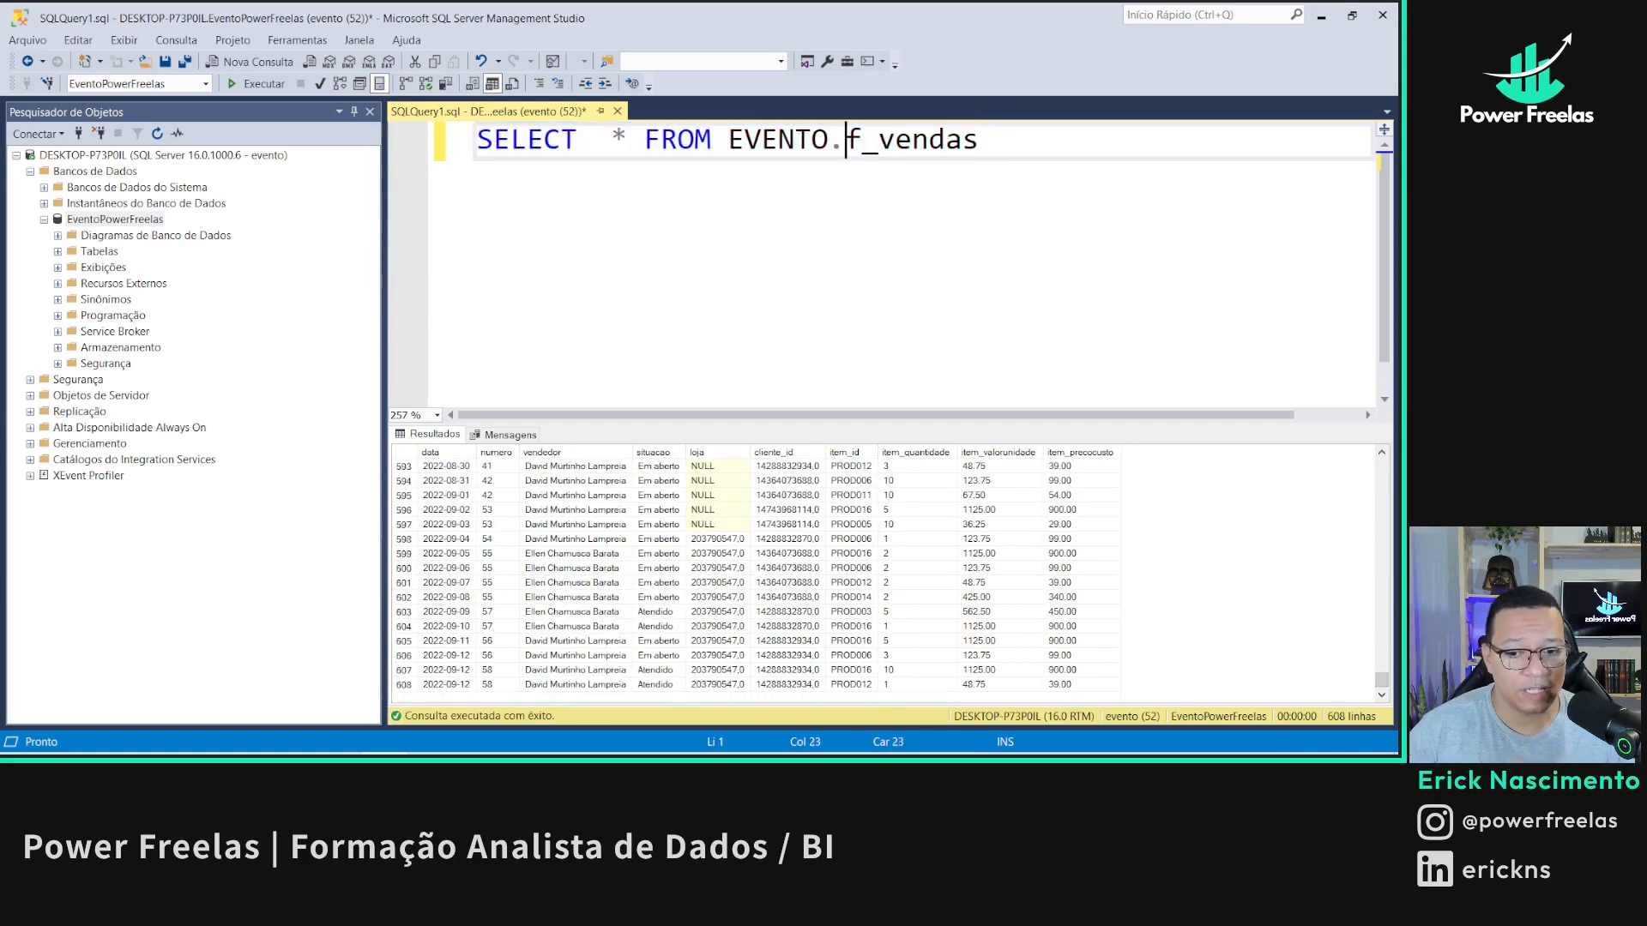
- Switch to Power BI Desktop, close the start screen and dismiss the auto-recovery notice, choosing to remove the recovered files
left_click(480, 699)
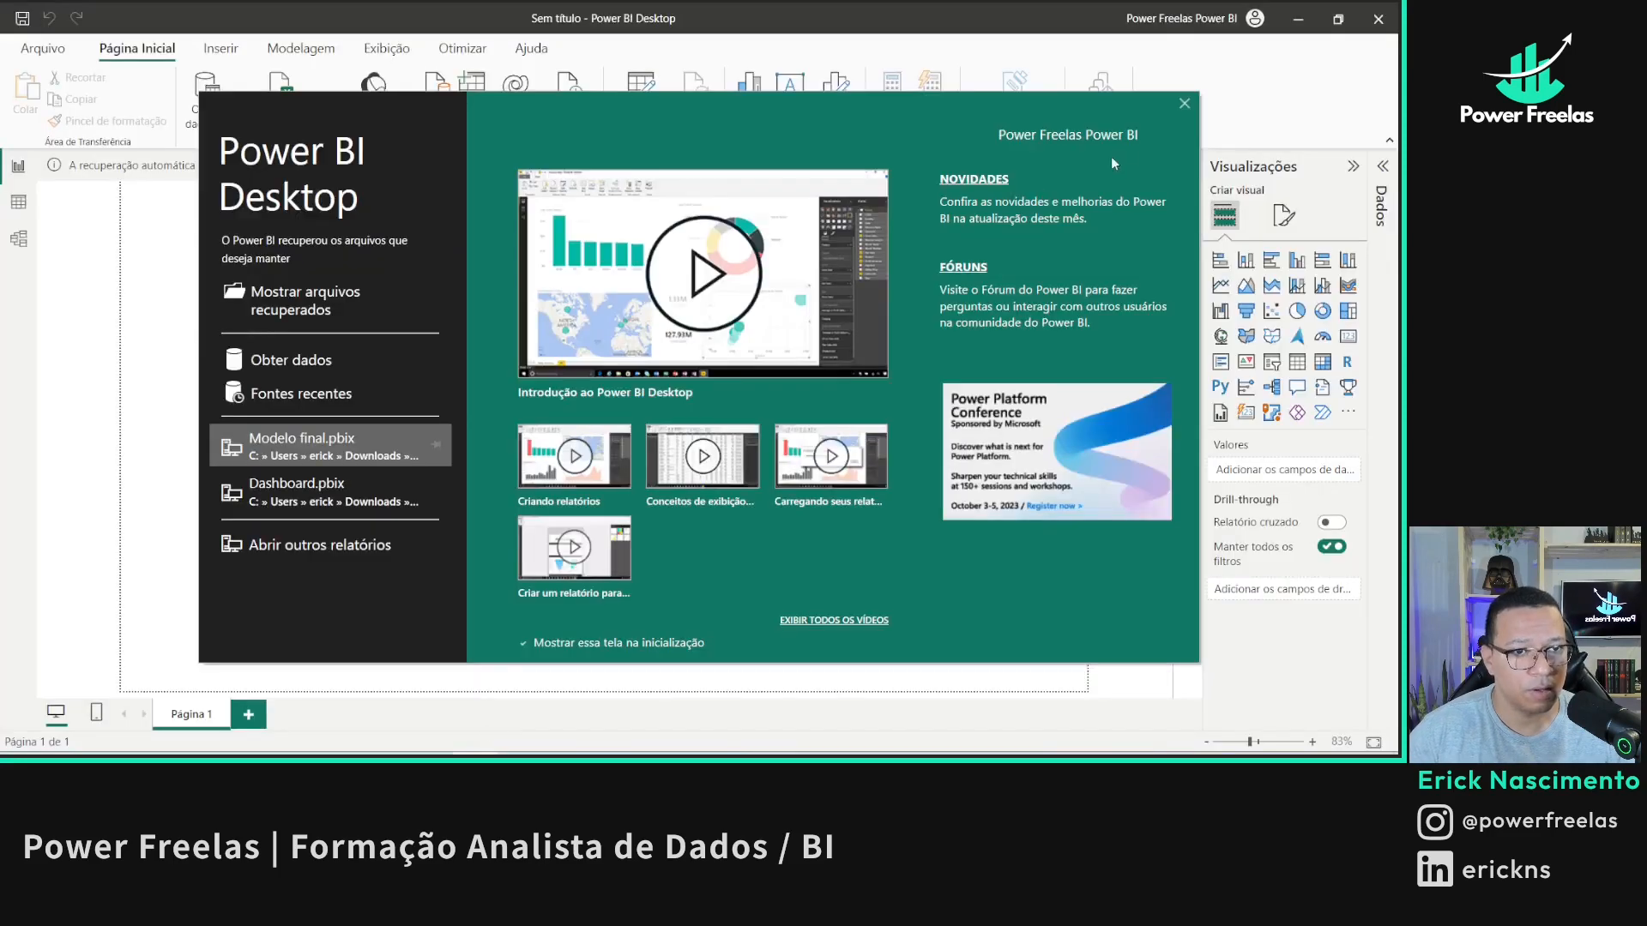
left_click(1184, 103)
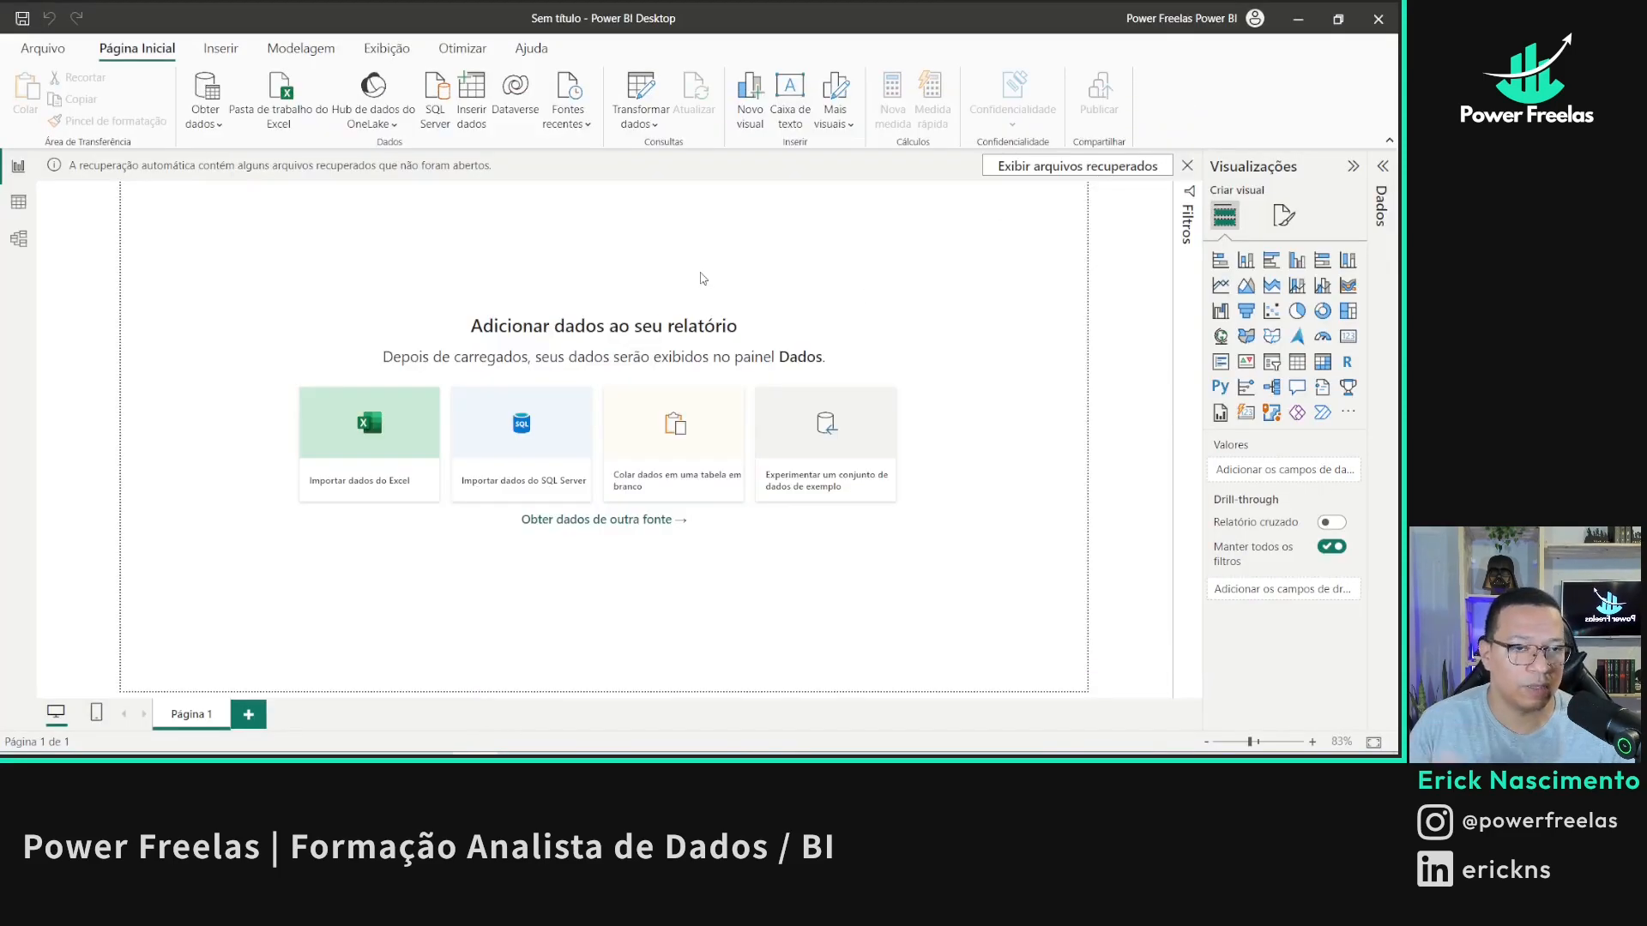
left_click(1187, 165)
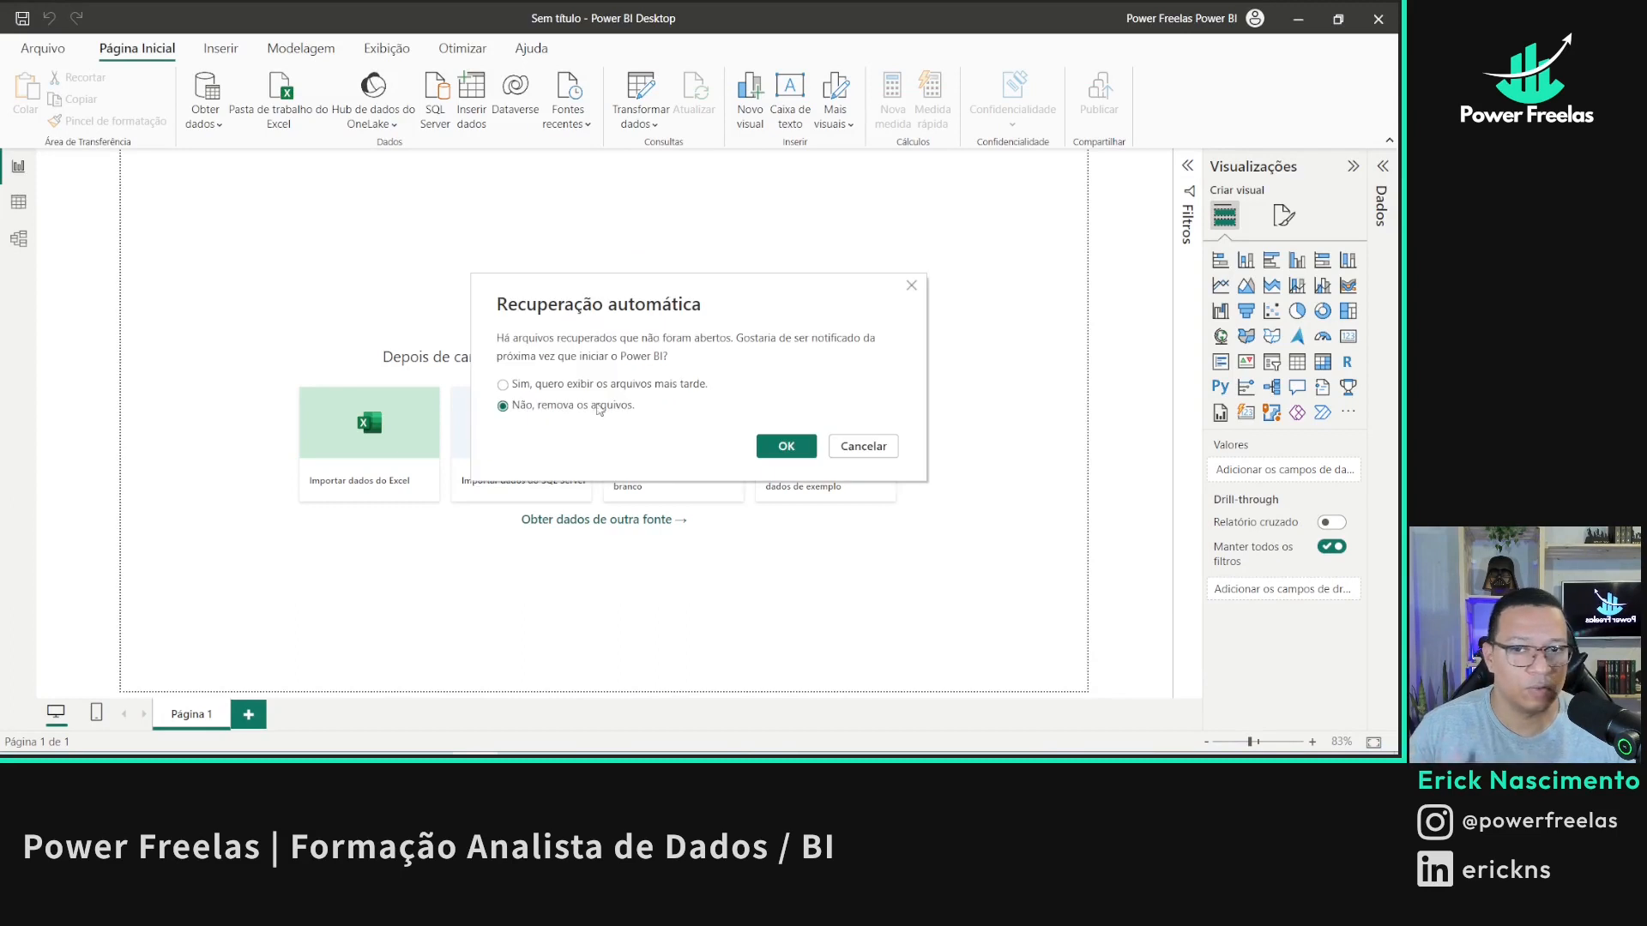
left_click(781, 447)
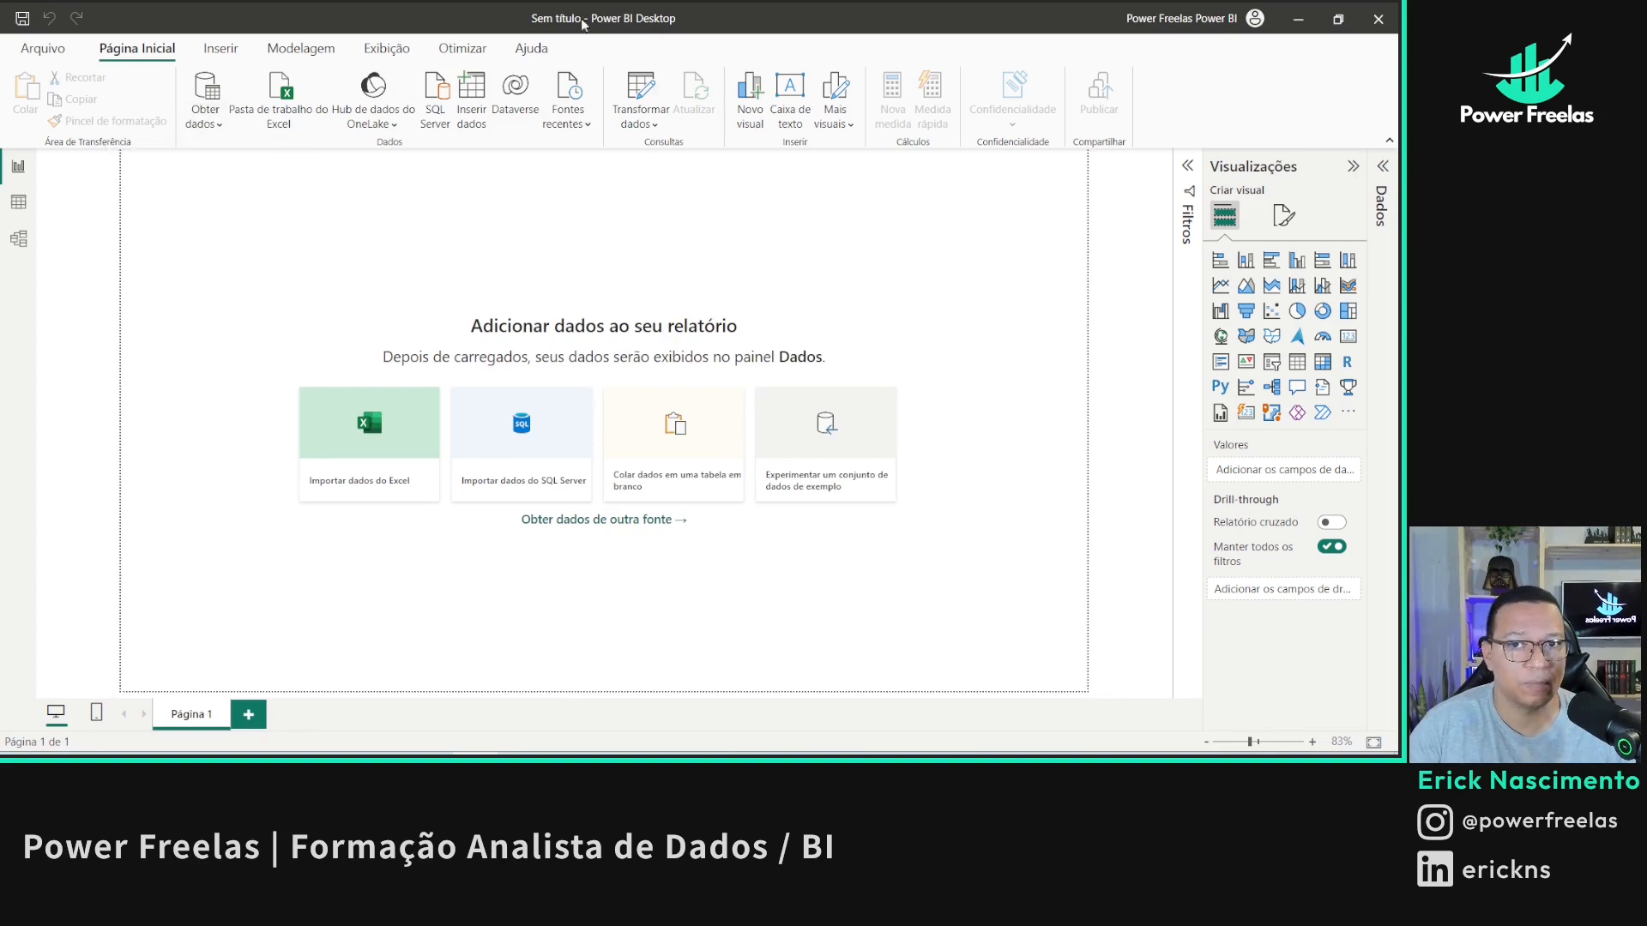
left_click(43, 48)
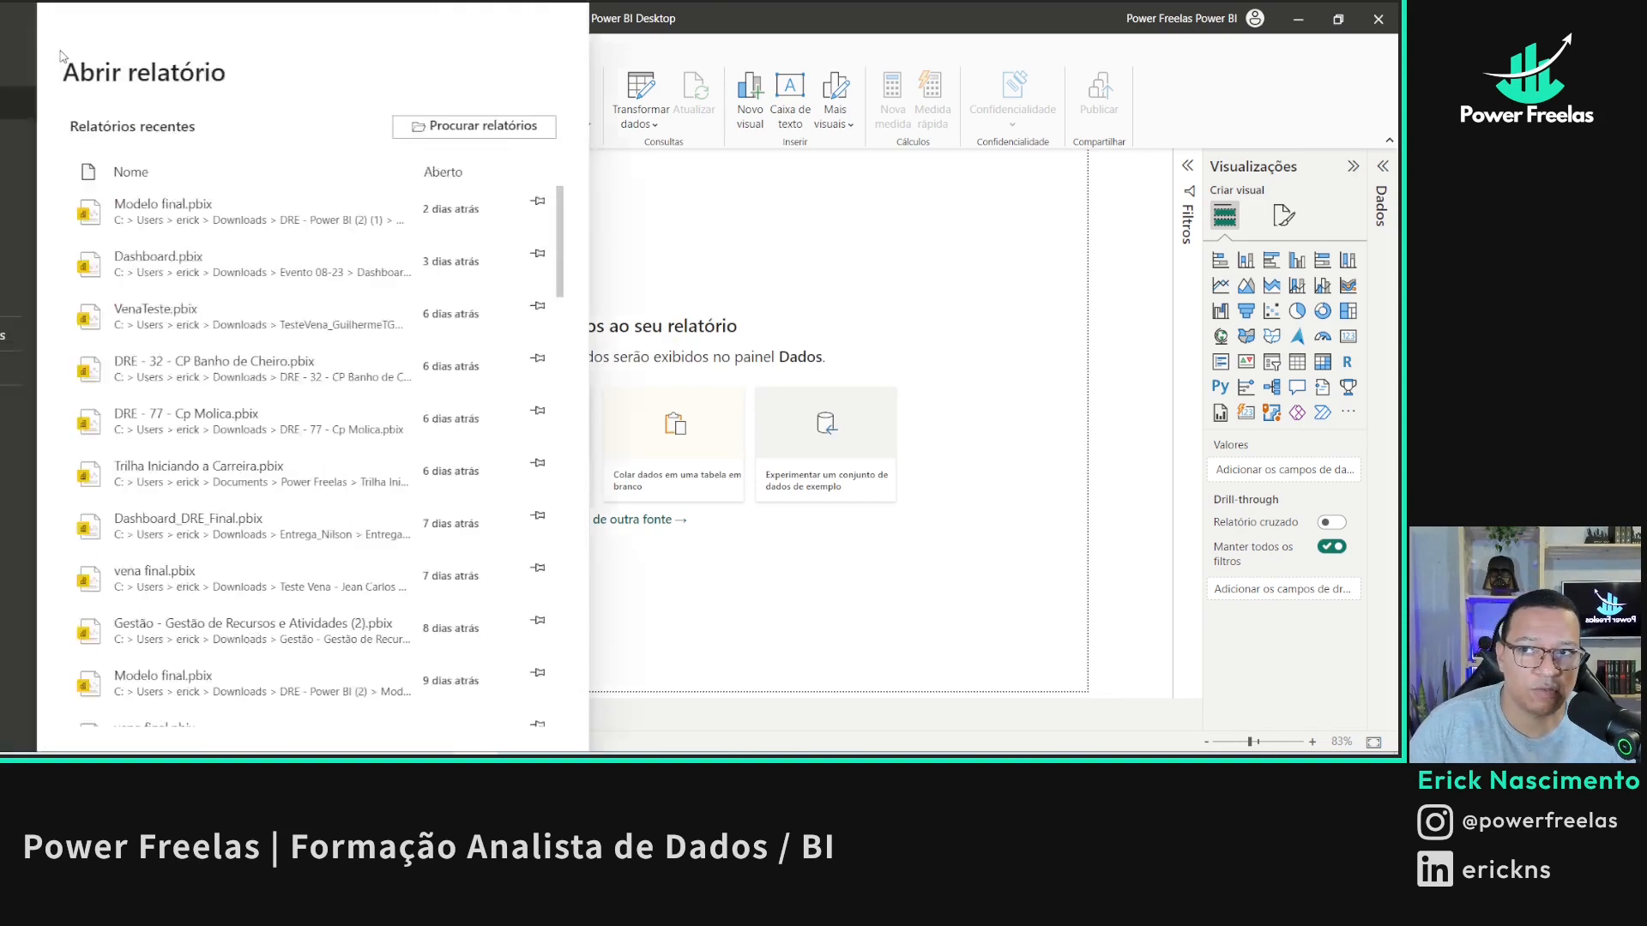
key("Escape")
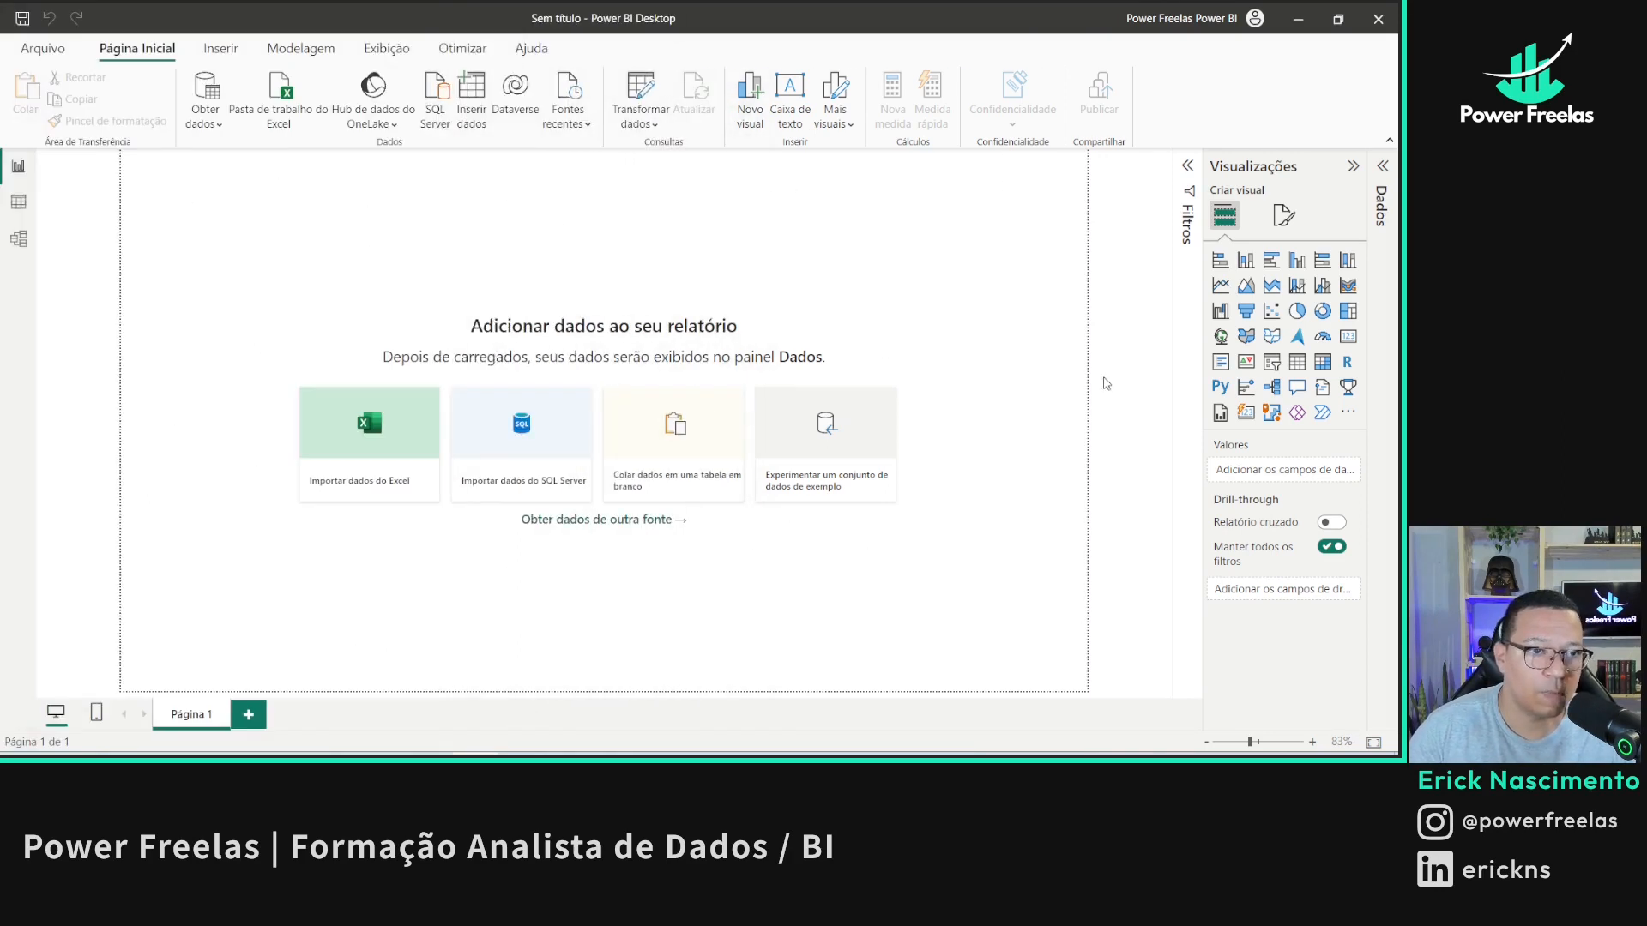
left_click(1290, 220)
left_click(1228, 218)
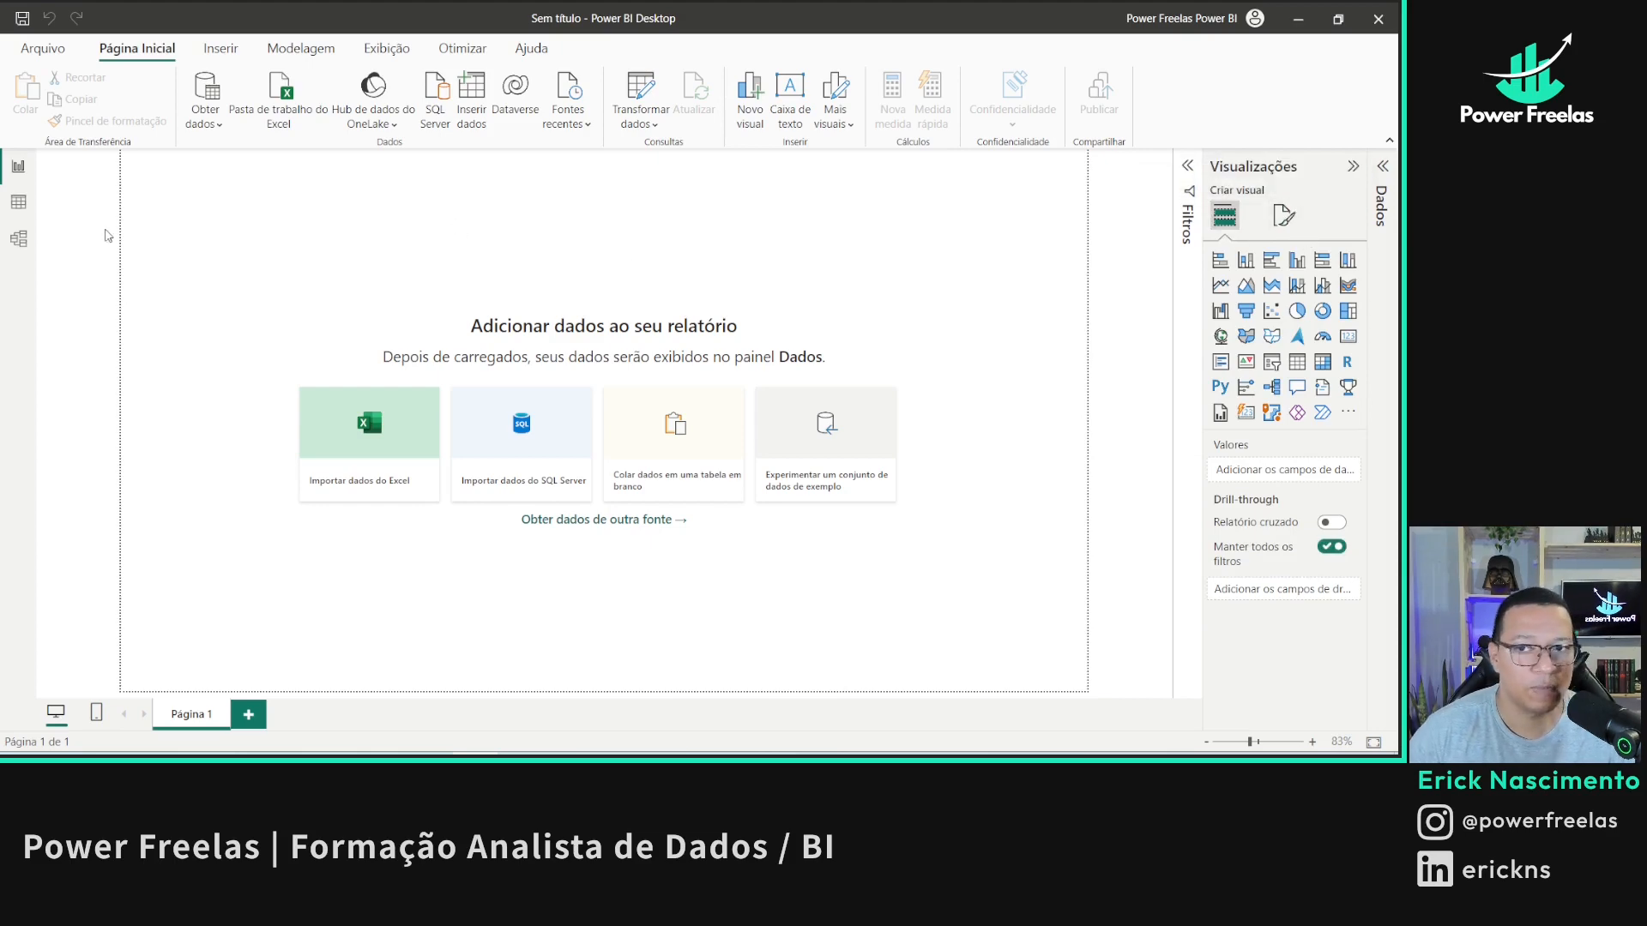
- Review the global options for data loading, the Power Query editor, report settings and preview features
left_click(42, 48)
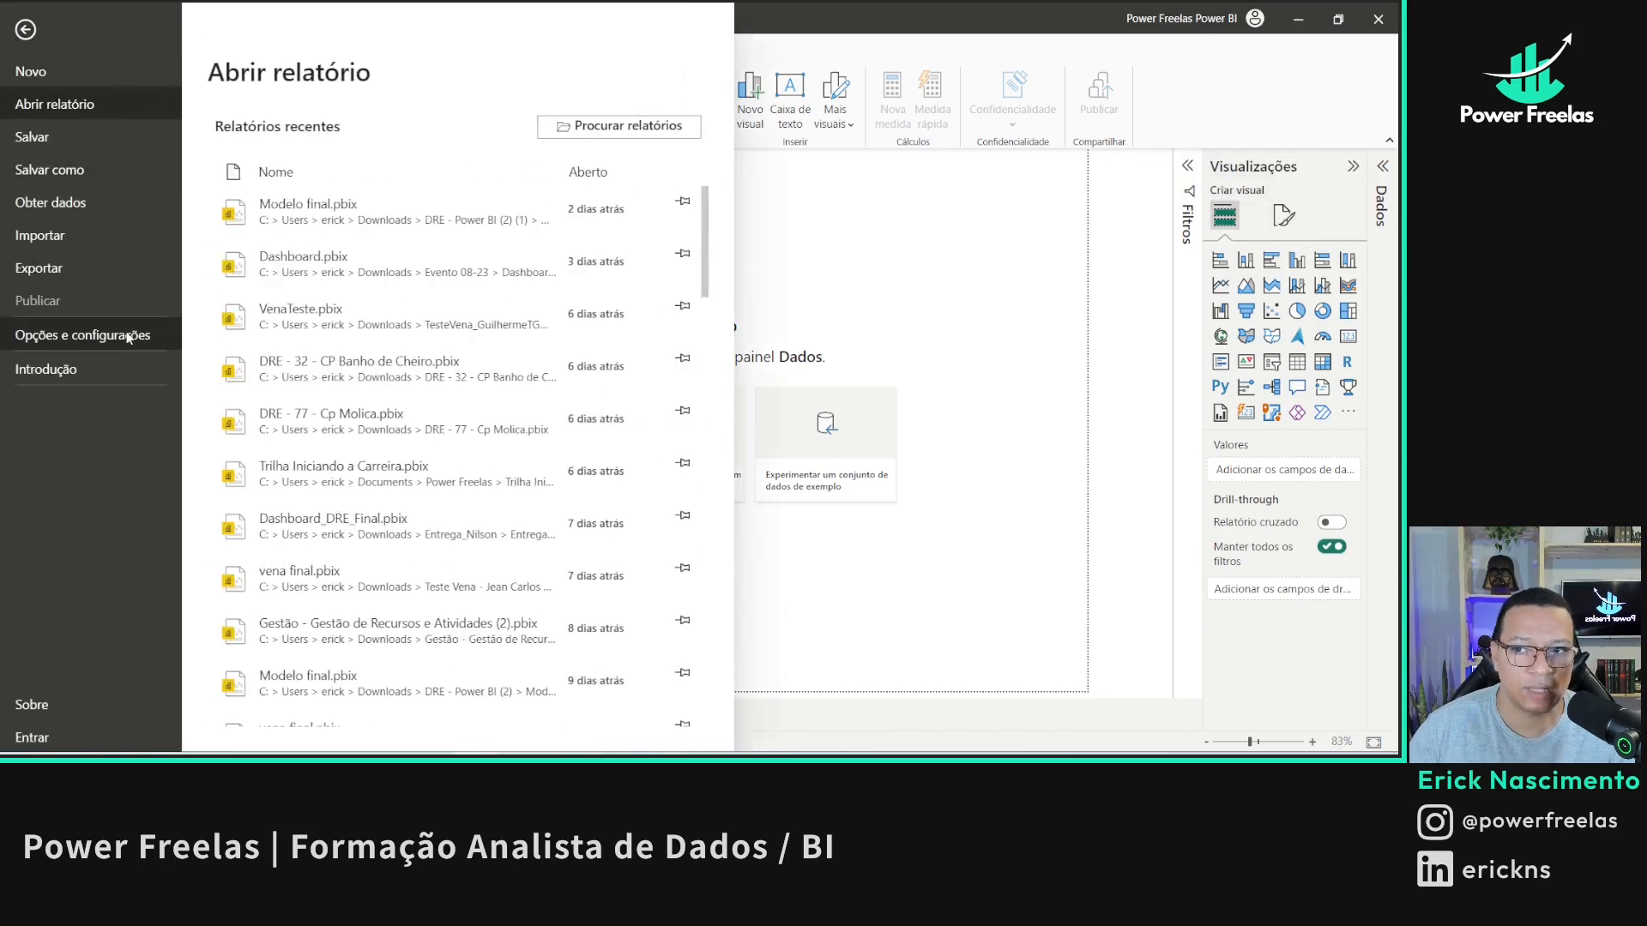
left_click(127, 336)
key("Escape")
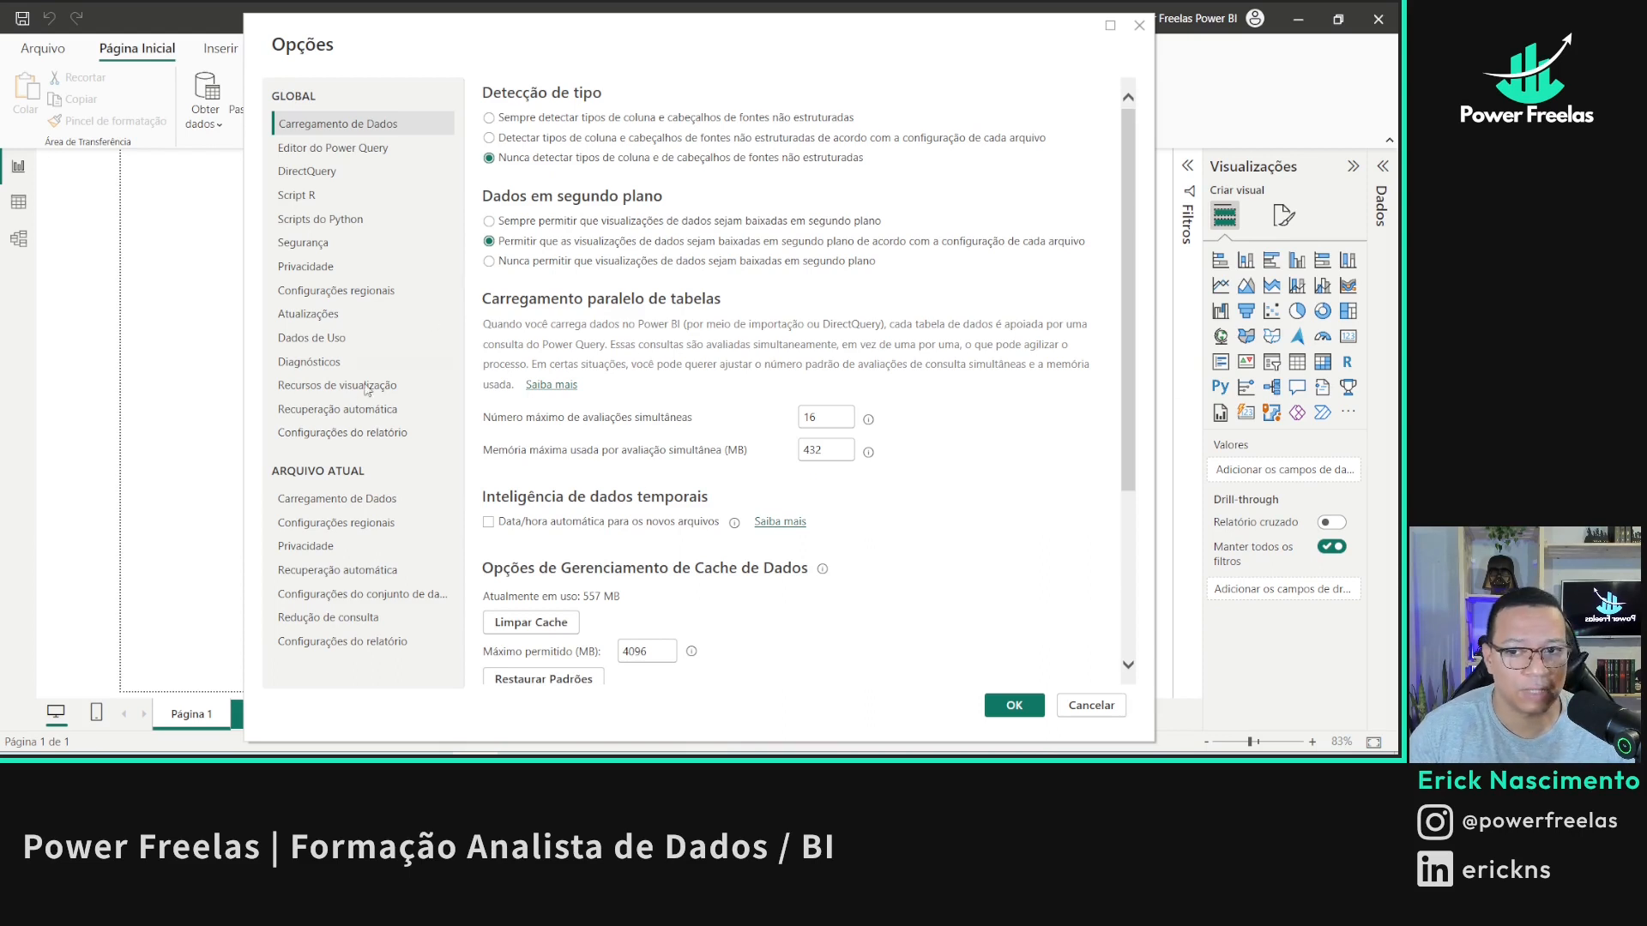
left_click(358, 434)
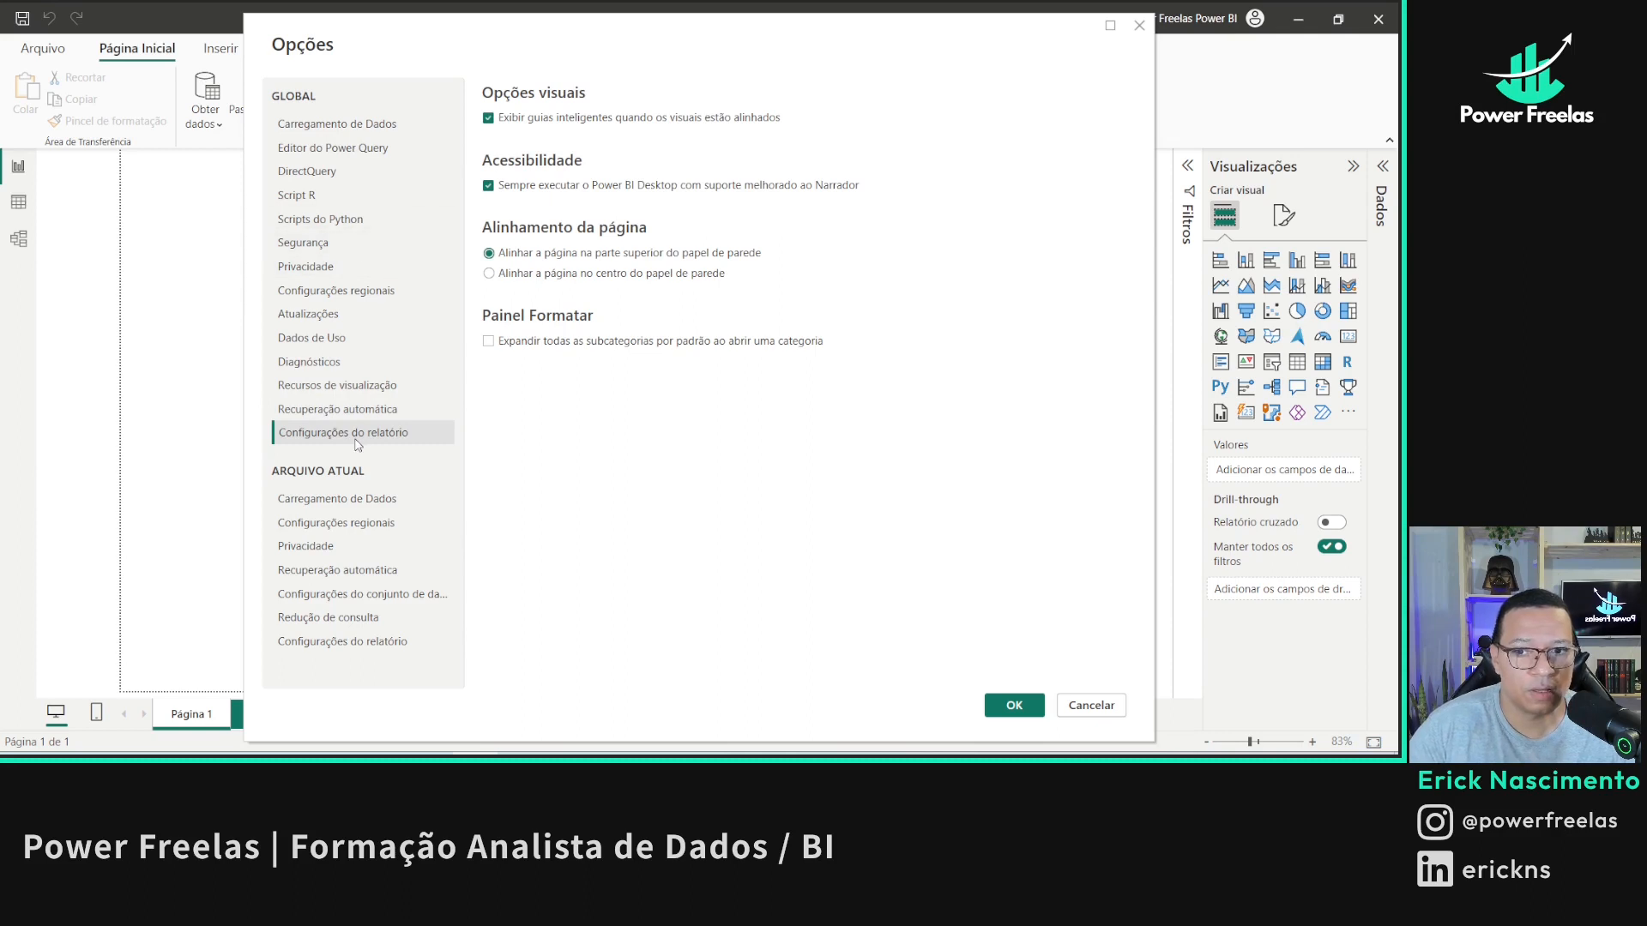
left_click(356, 127)
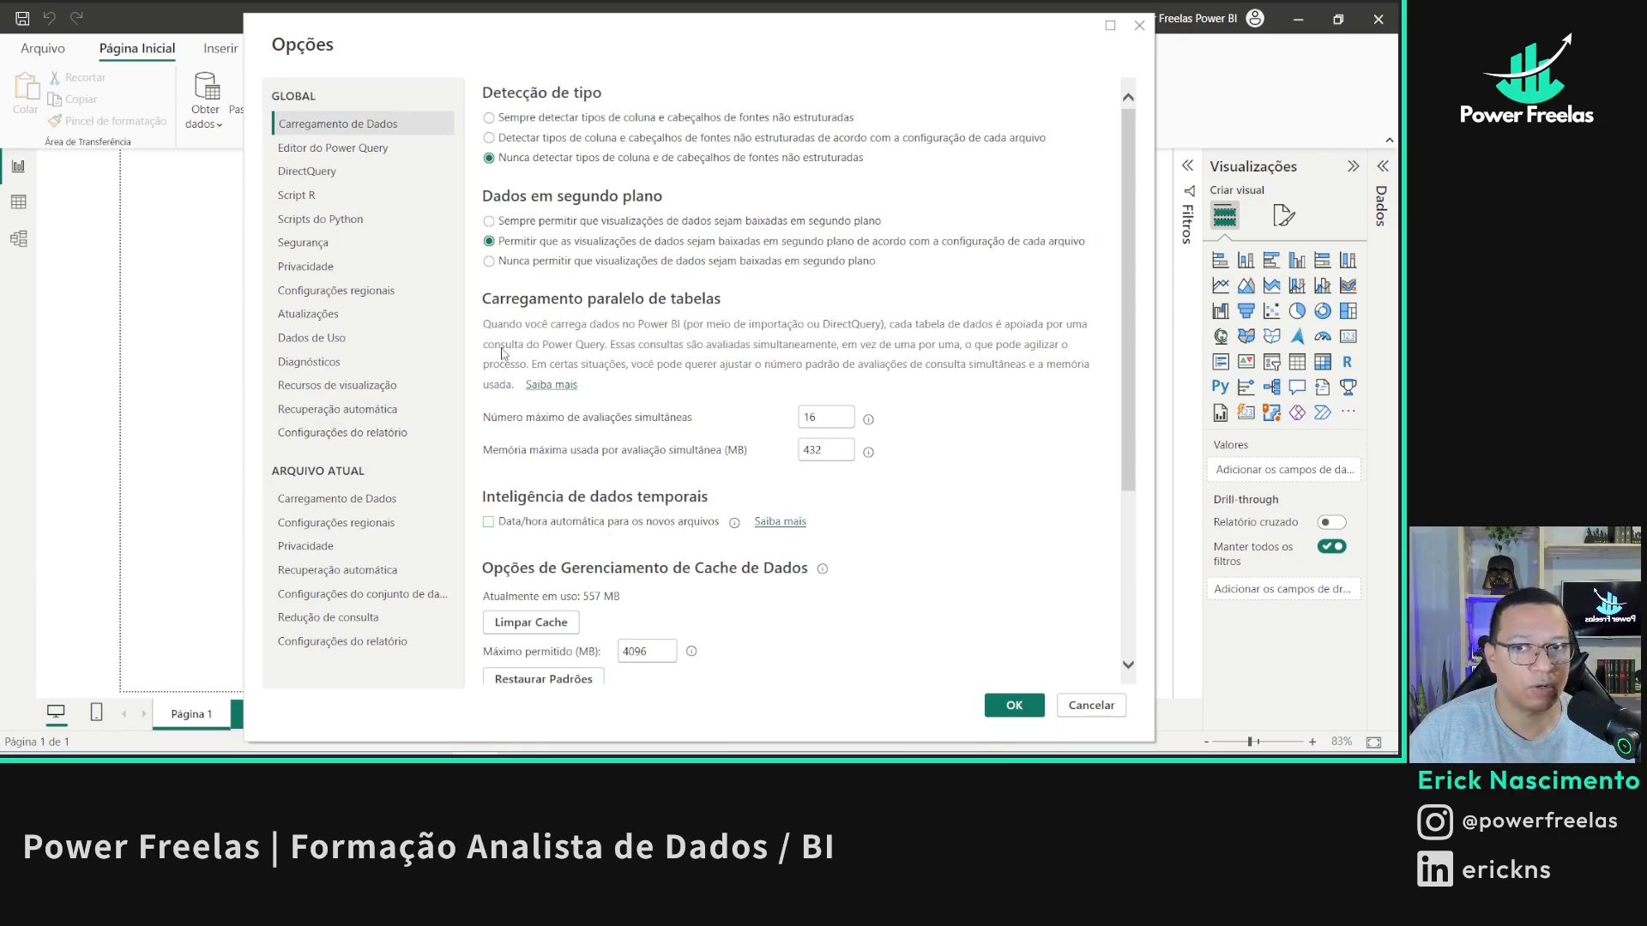
scroll(652, 515, "down", 3)
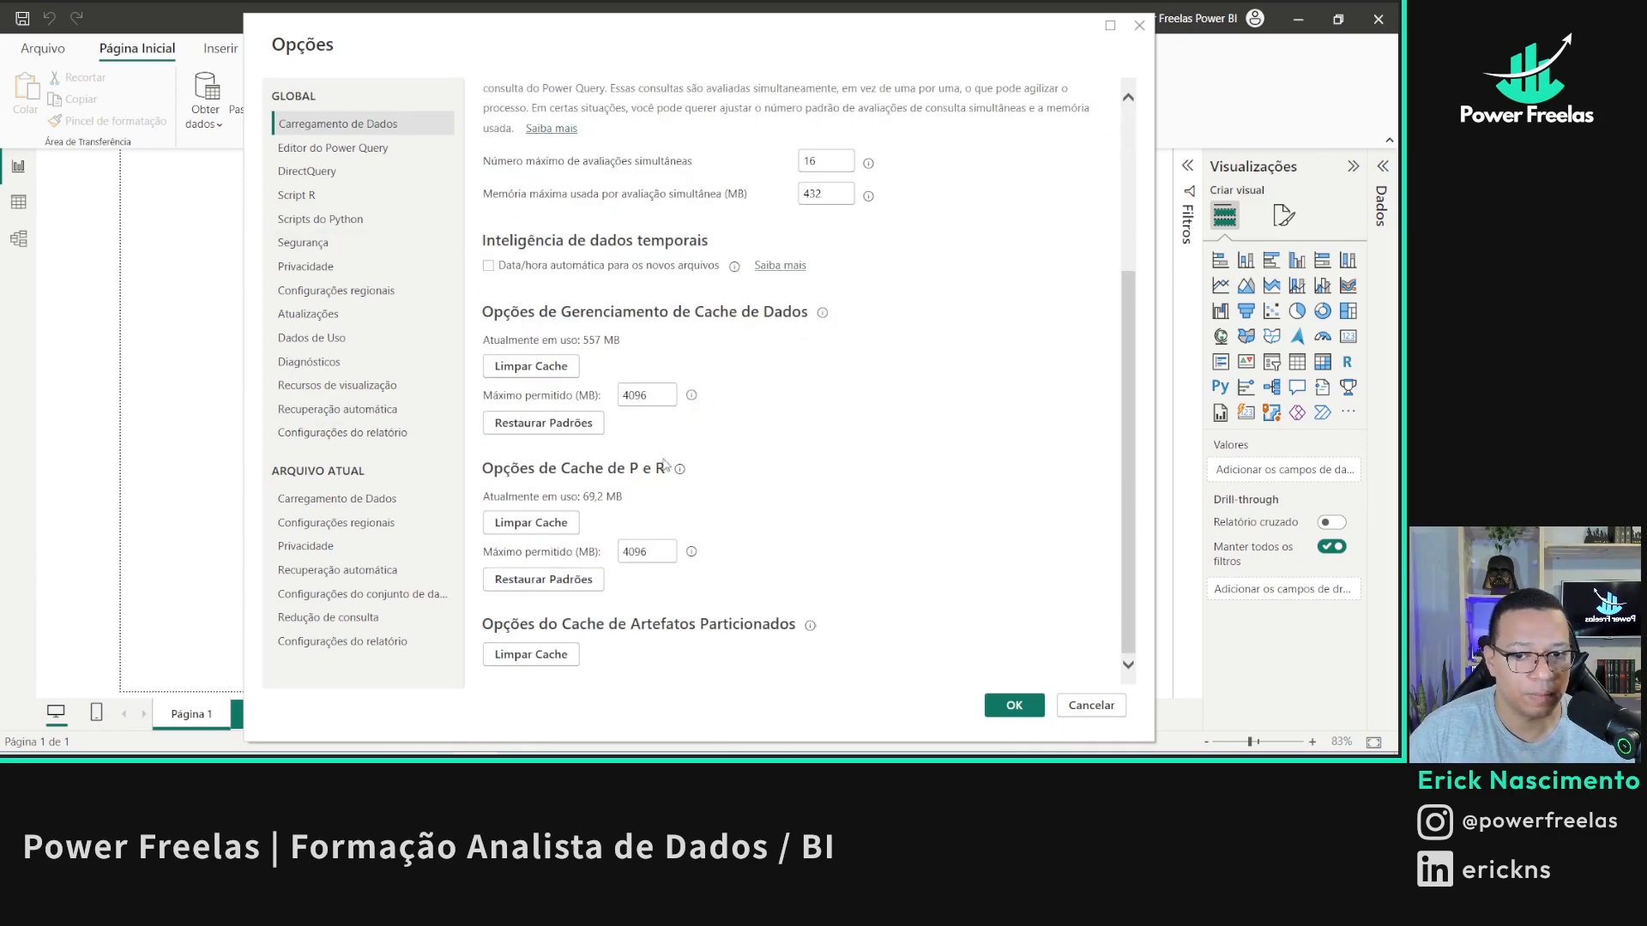
scroll(506, 355, "up", 2)
left_click(379, 147)
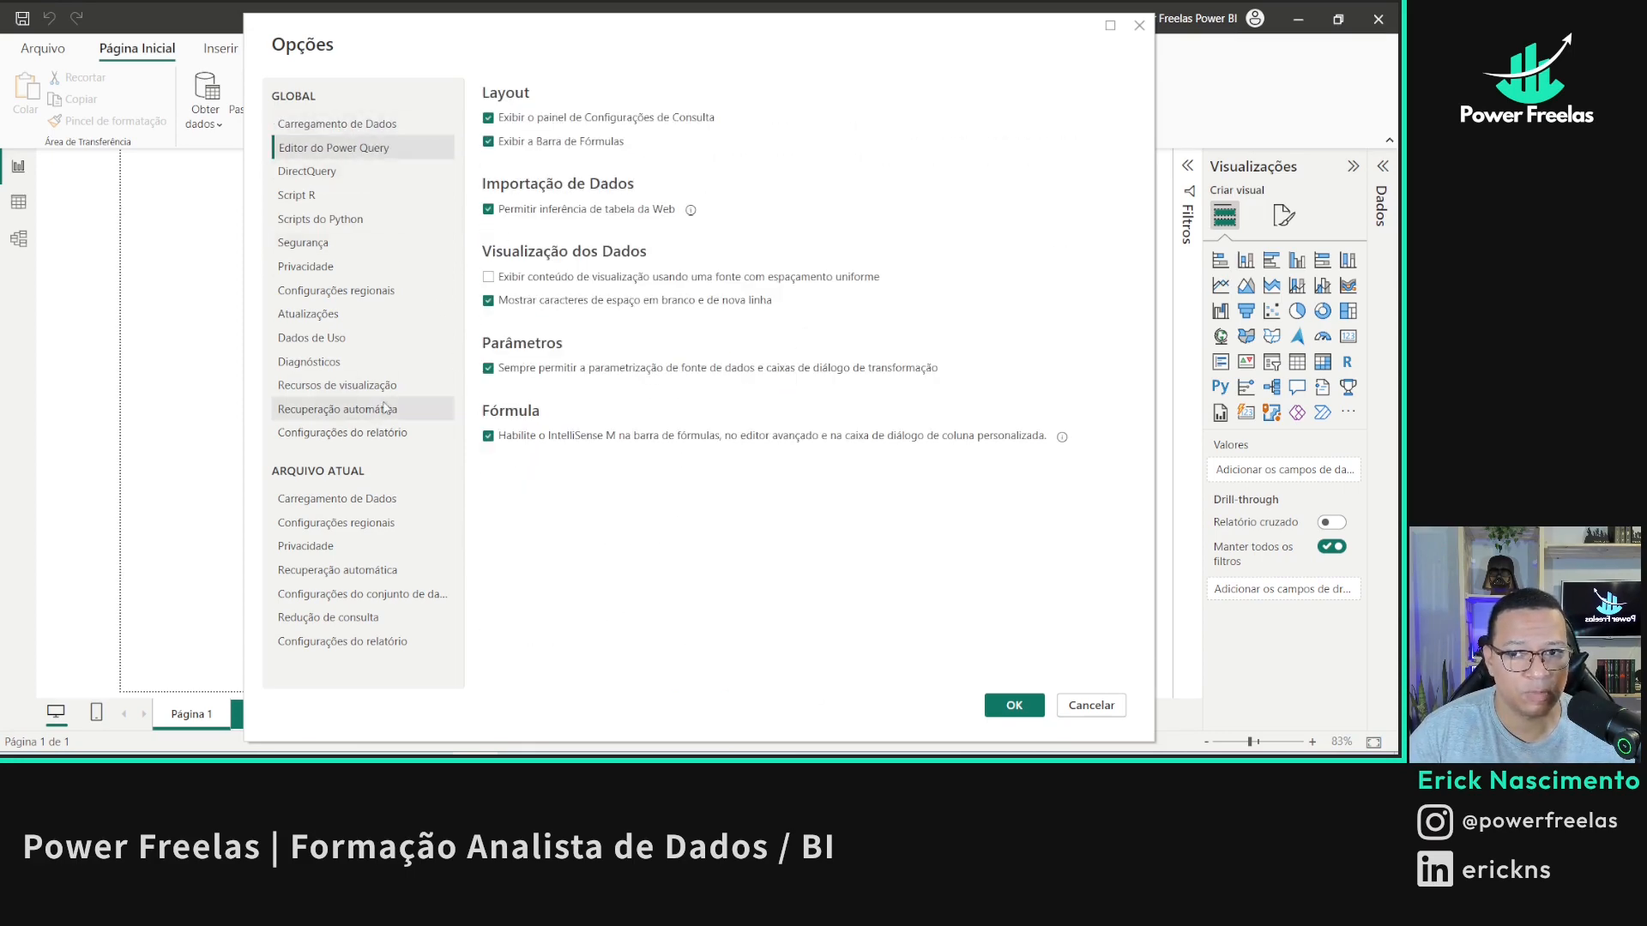
left_click(361, 433)
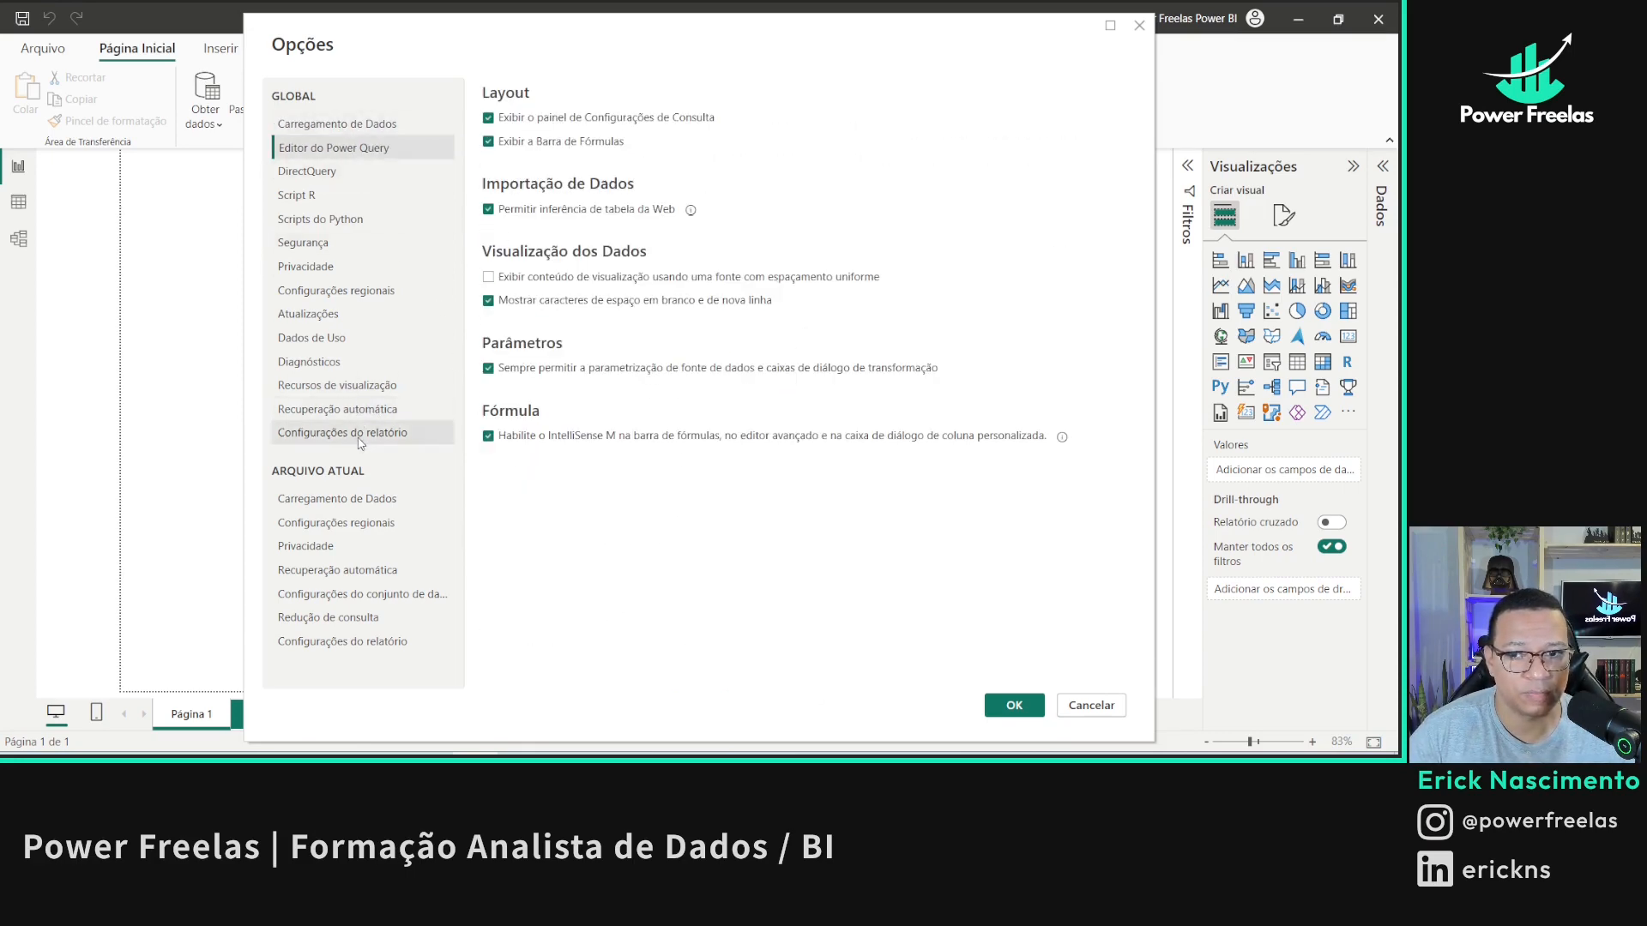
left_click(359, 386)
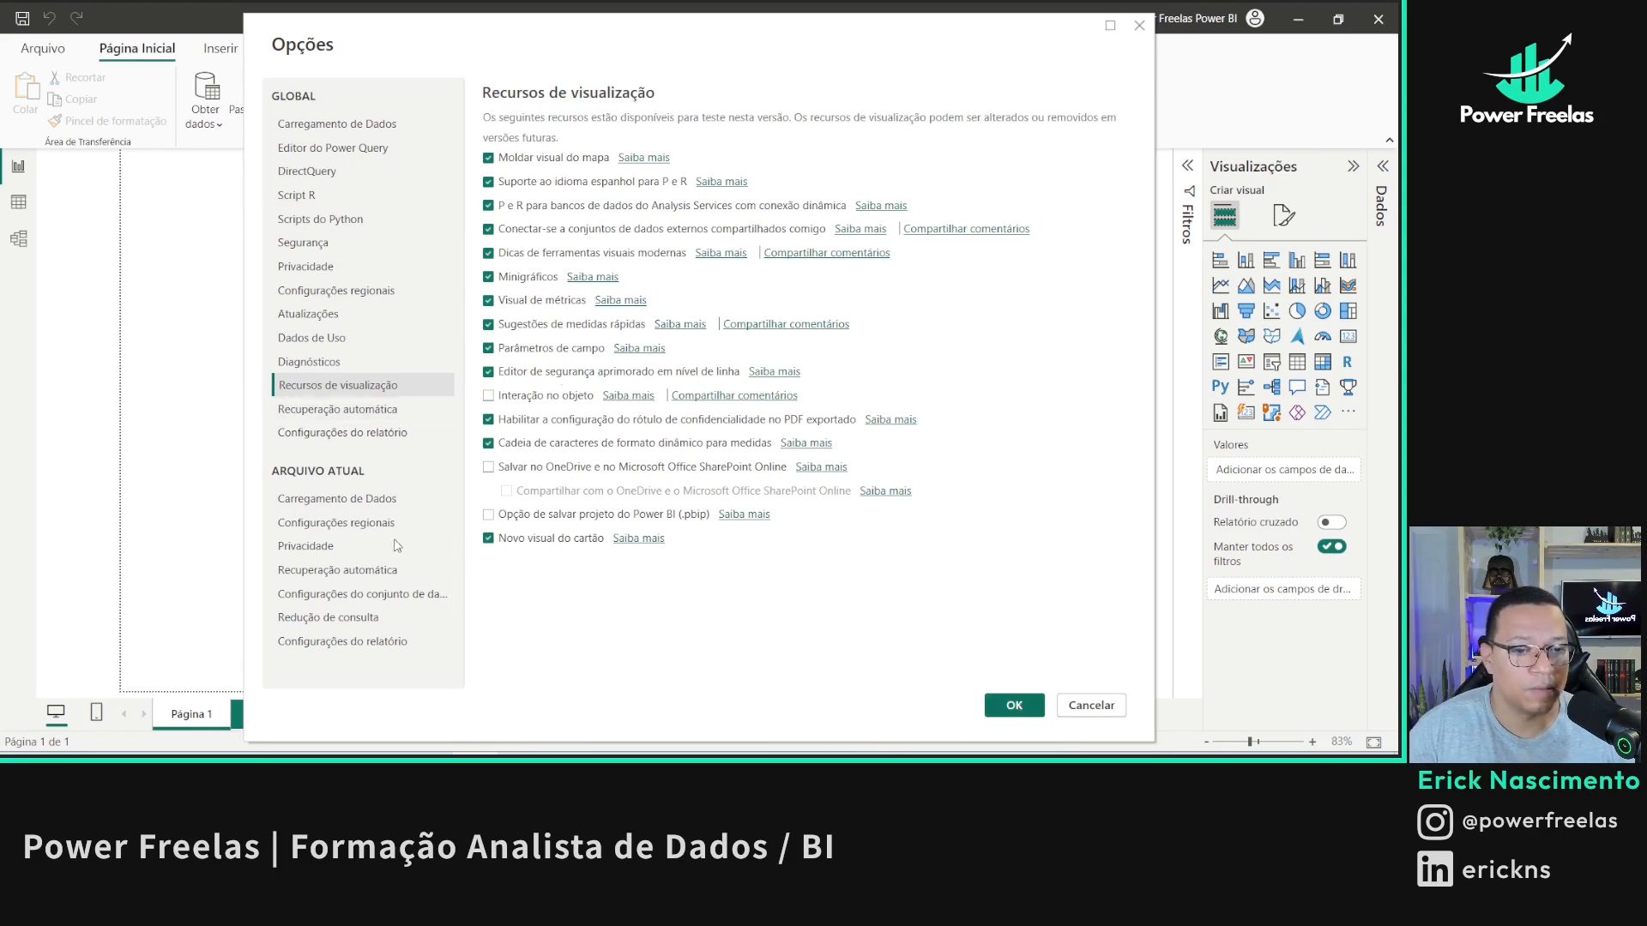
left_click(1012, 704)
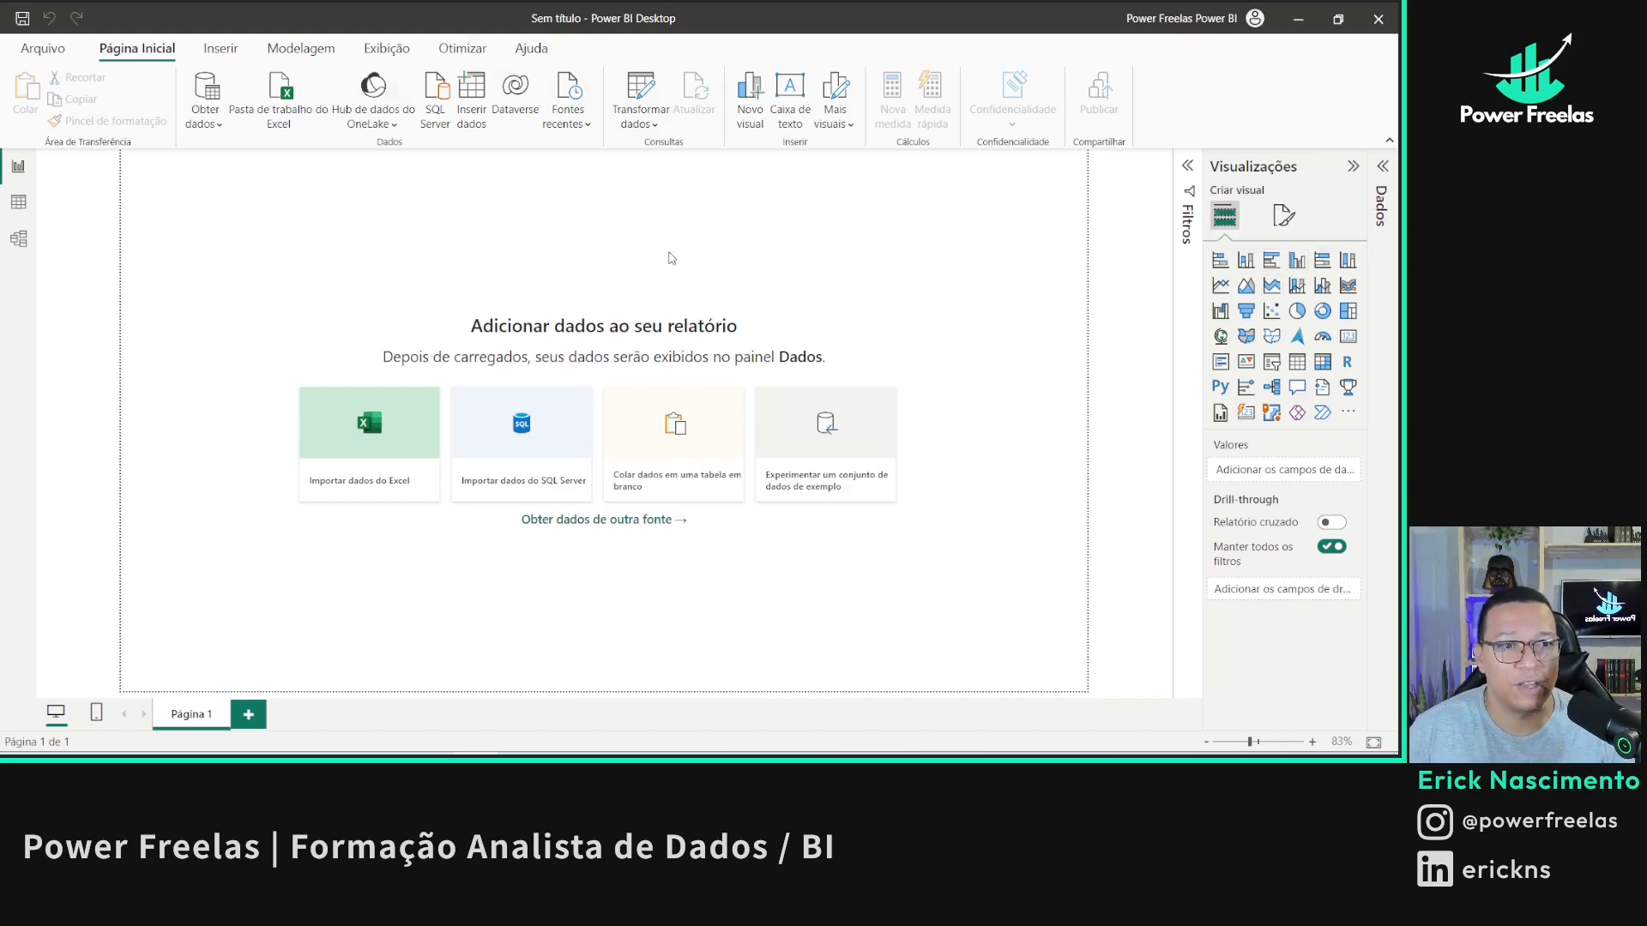
left_click(204, 120)
left_click(232, 516)
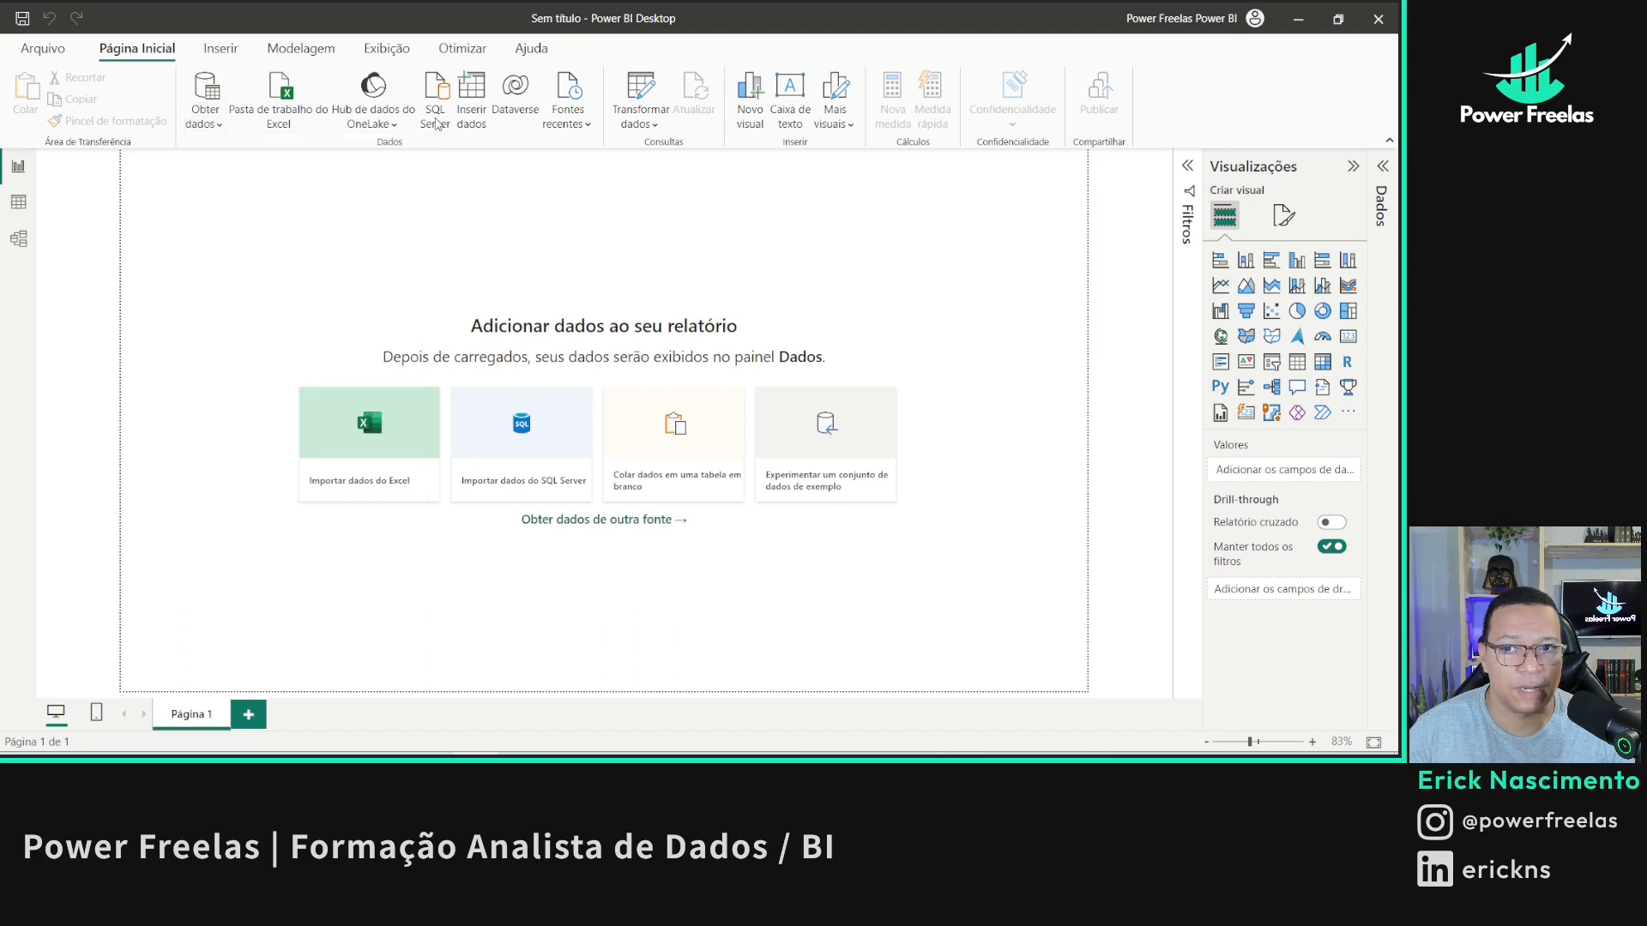
type("s")
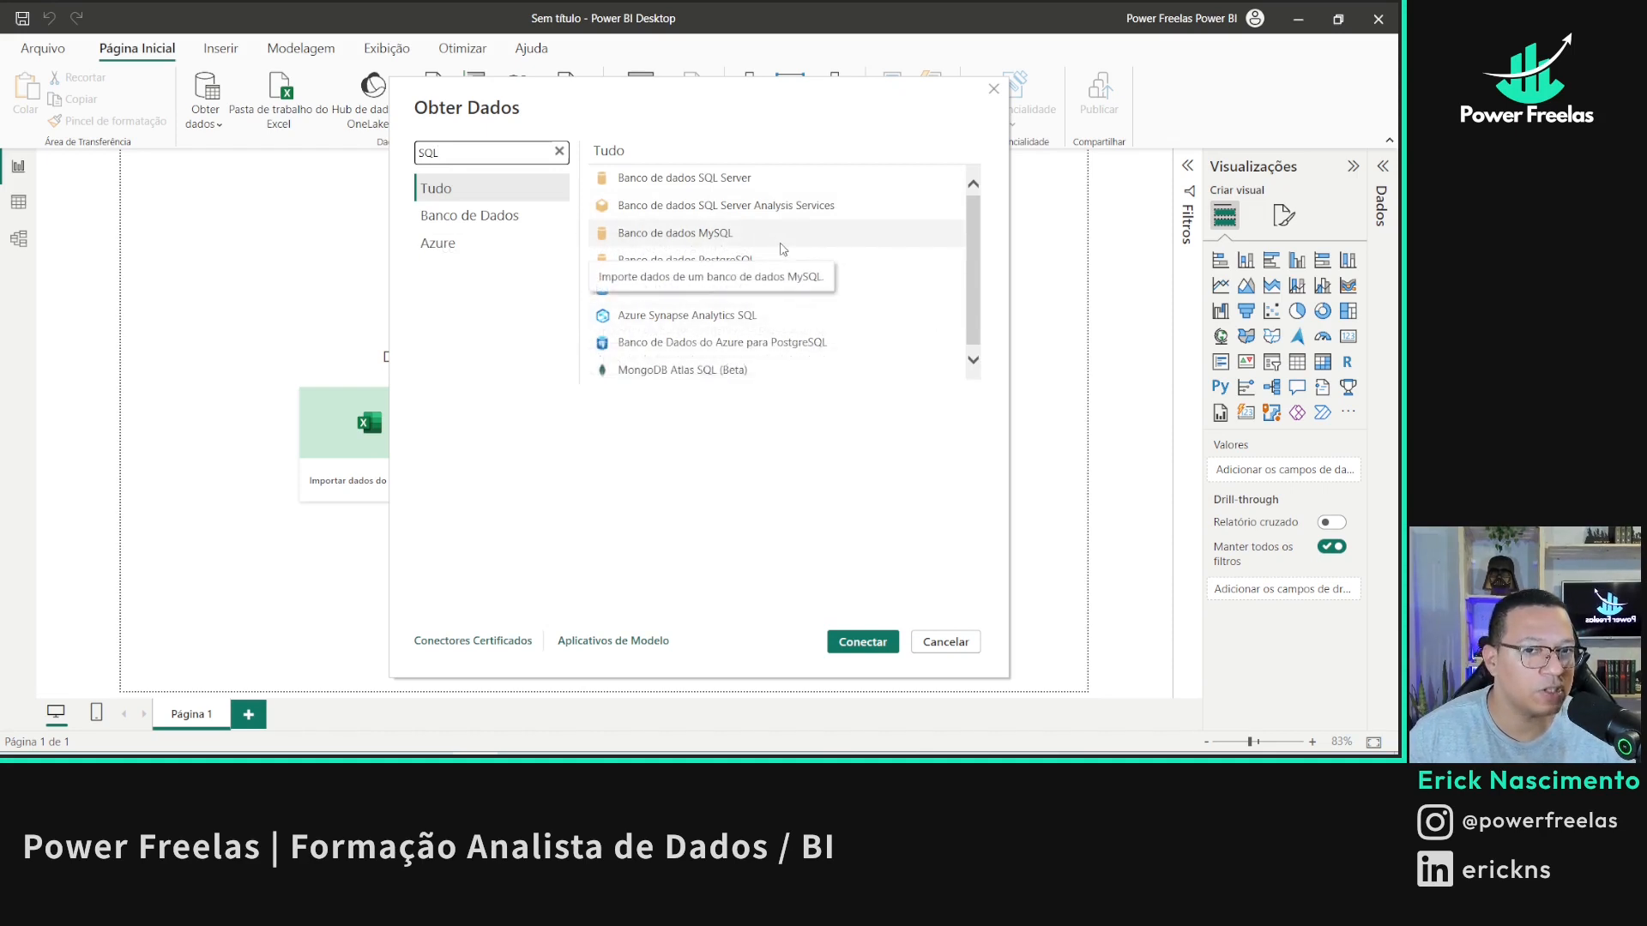
left_click(708, 178)
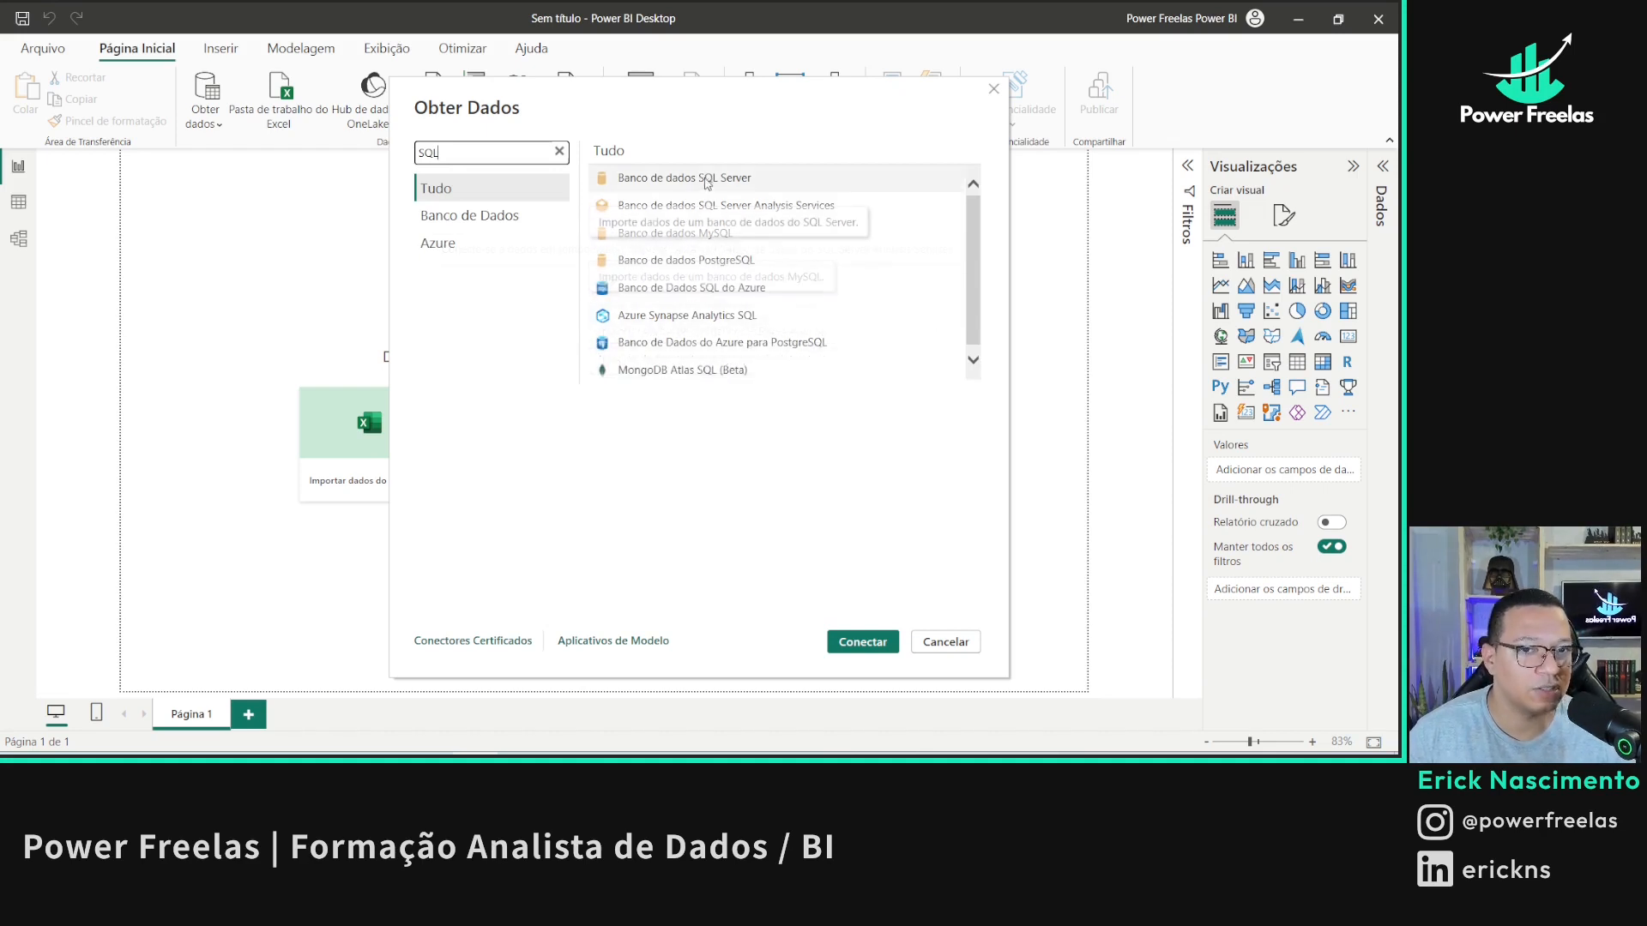
left_click(883, 642)
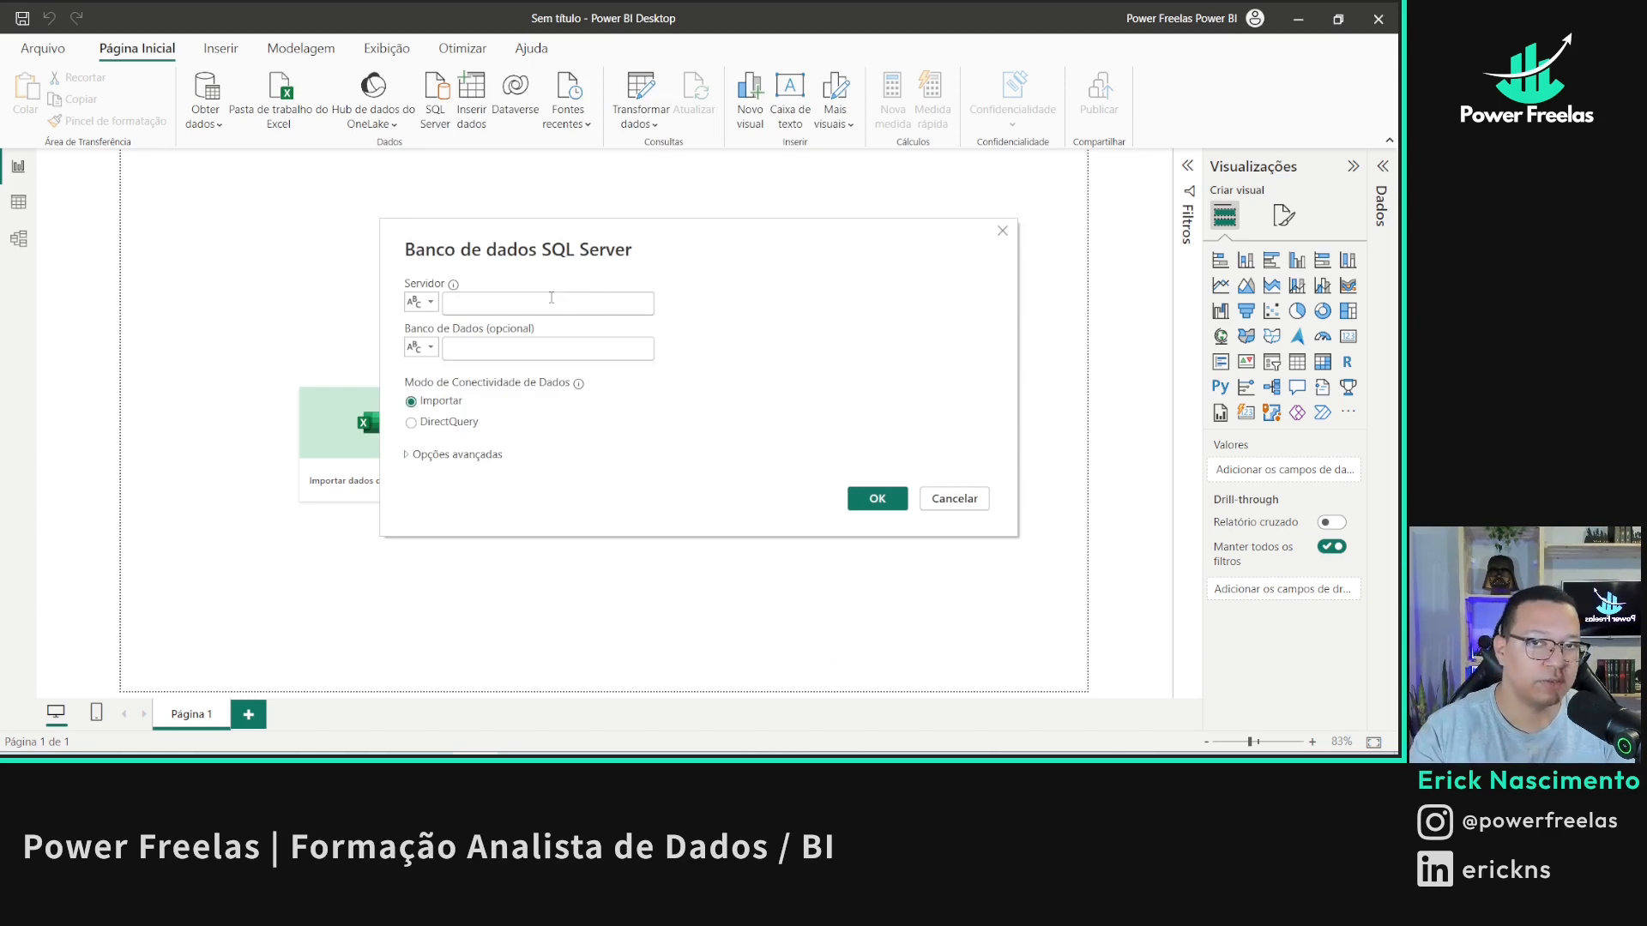
key("Caps_Lock")
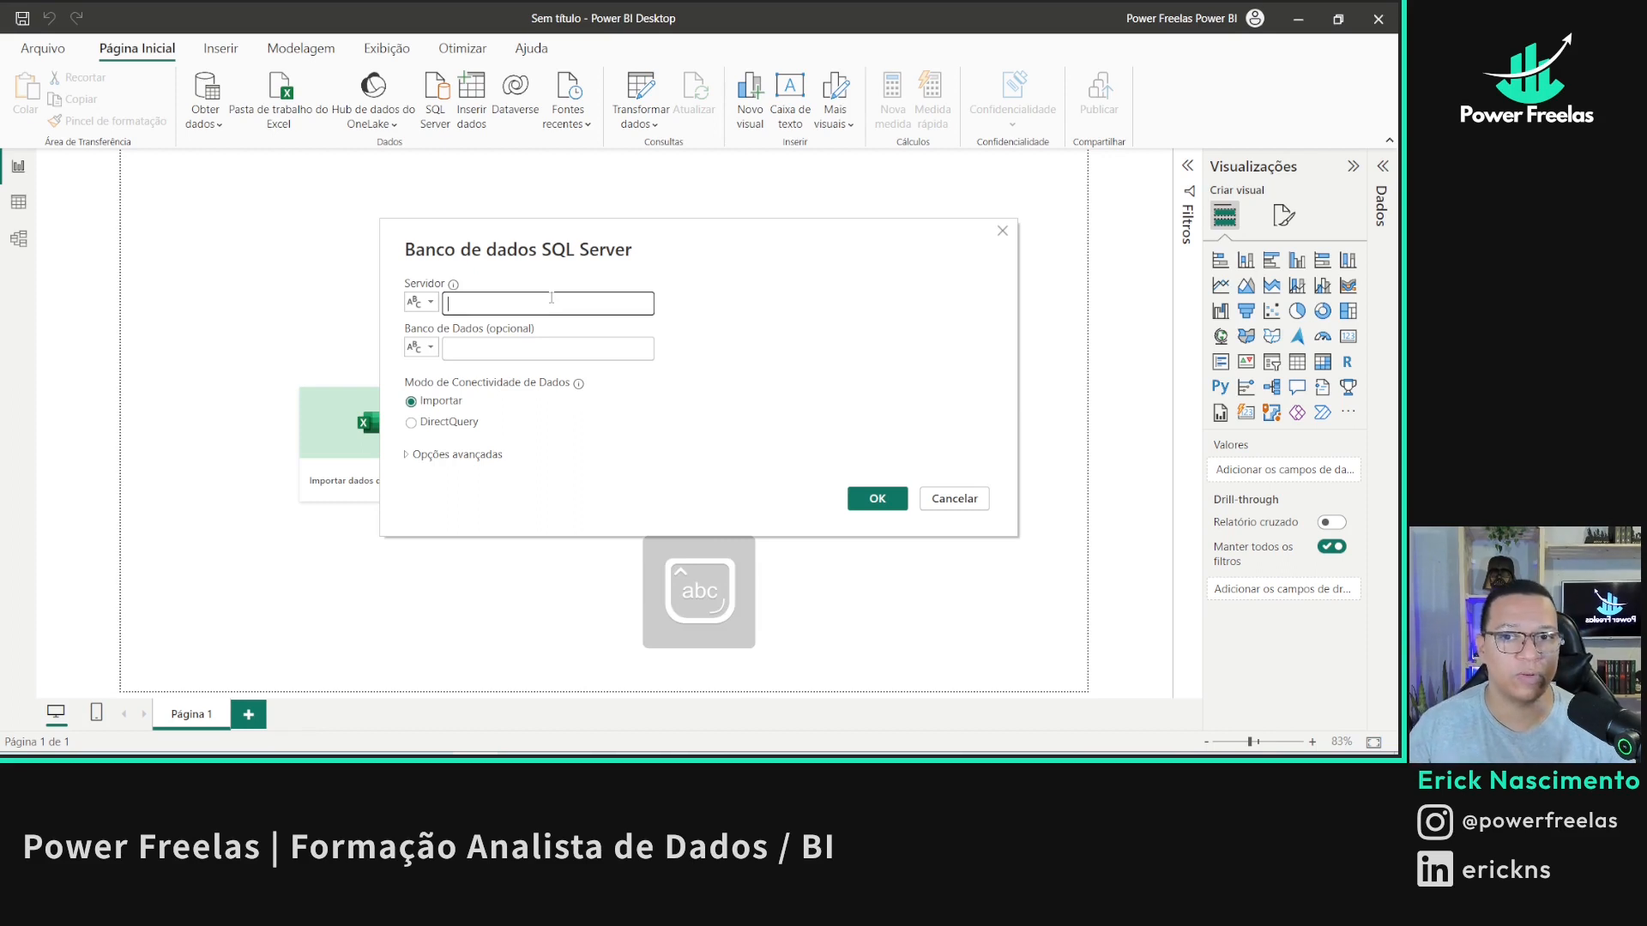
type("localhost")
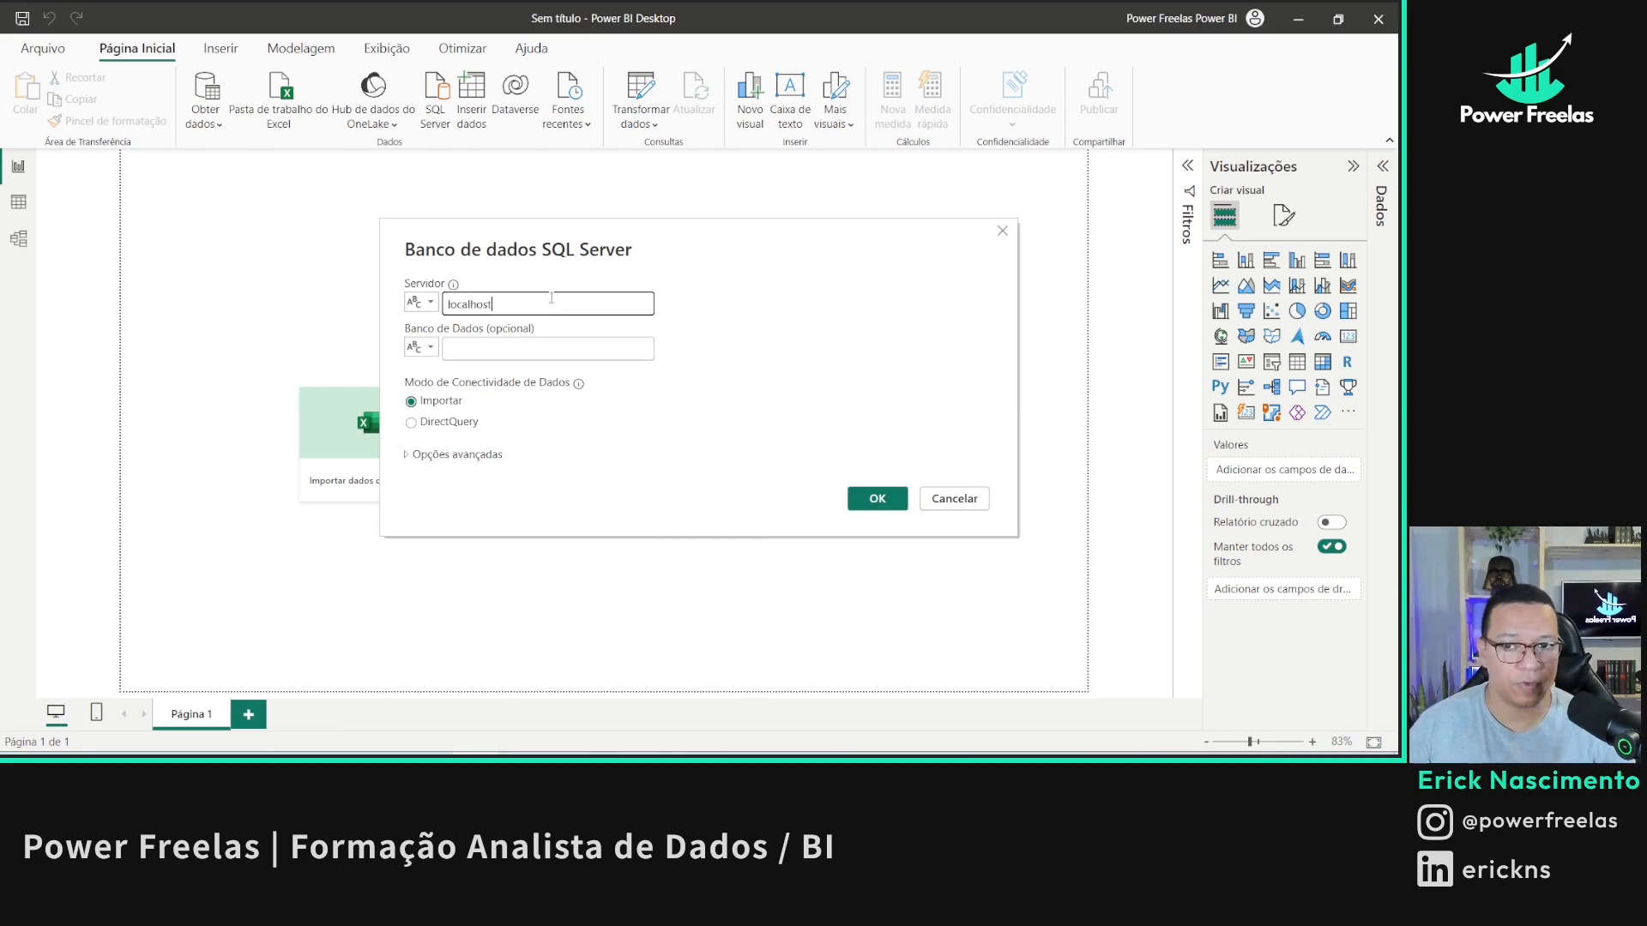
key("Tab")
key("Tab")
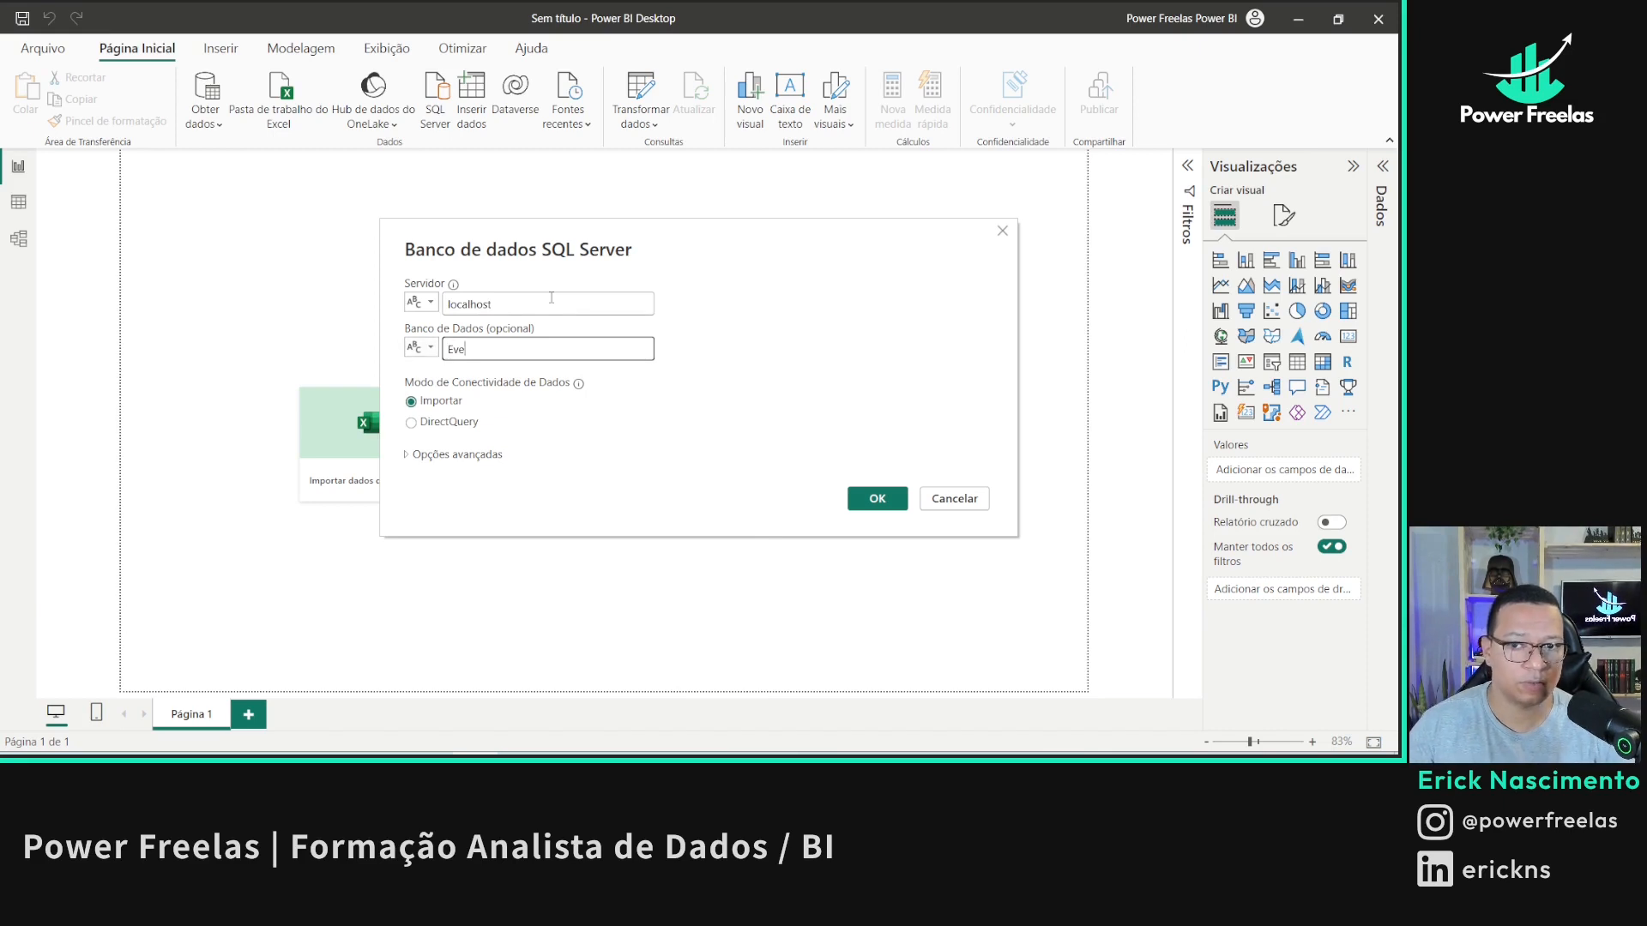
type("EventoPower")
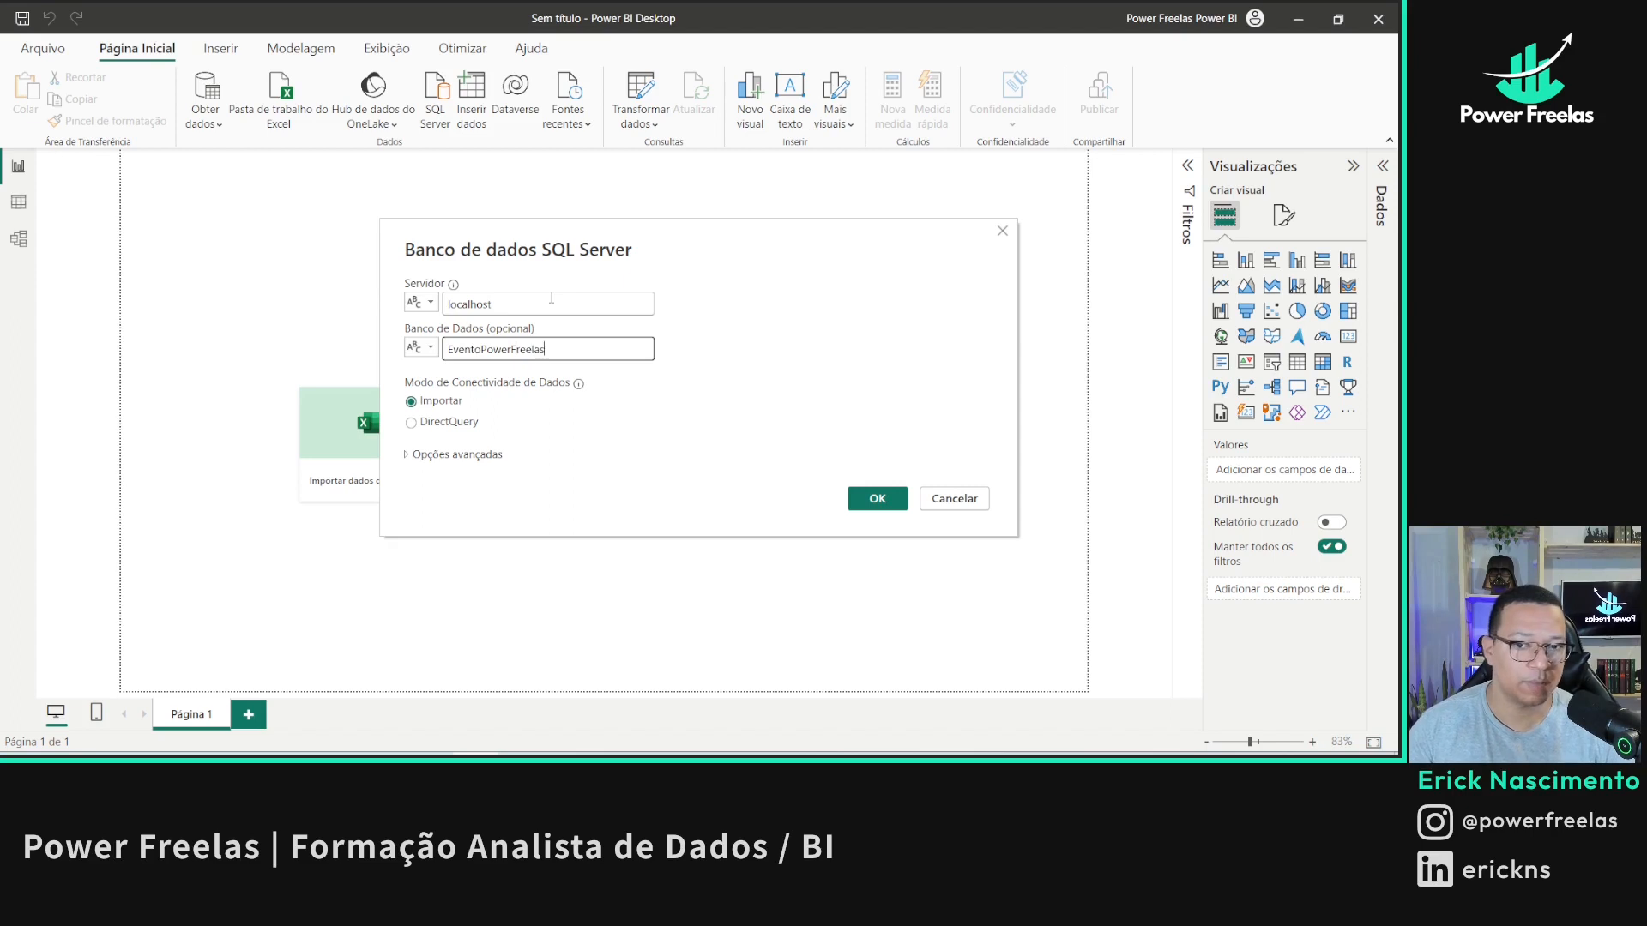
type("Freelas")
left_click(871, 500)
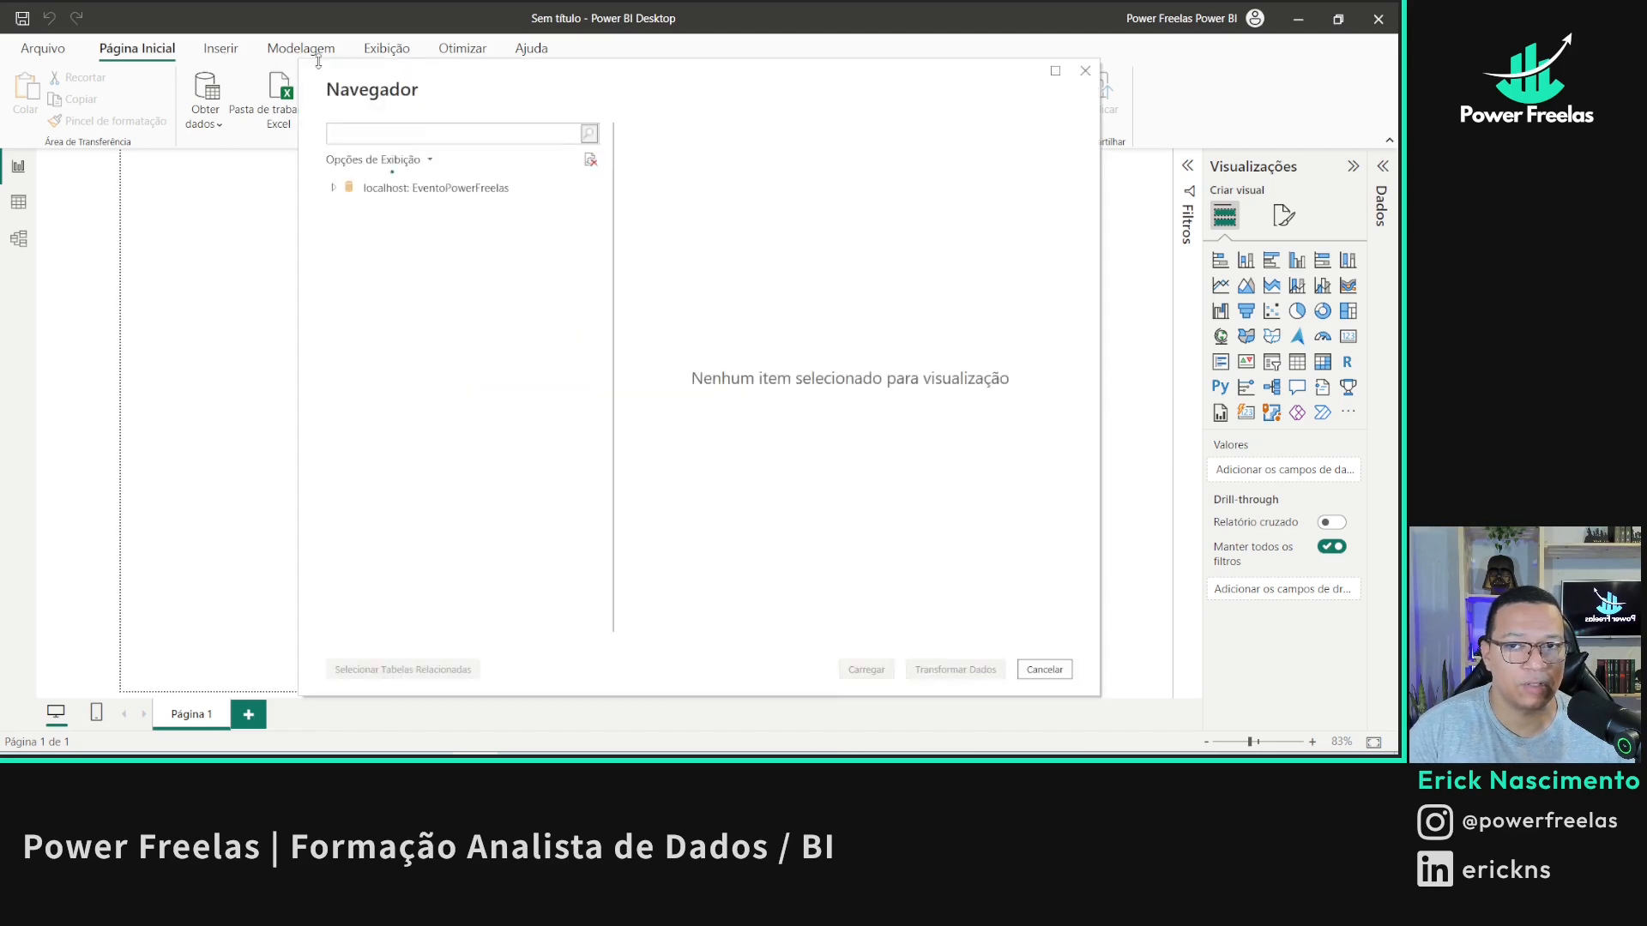
left_click(1040, 671)
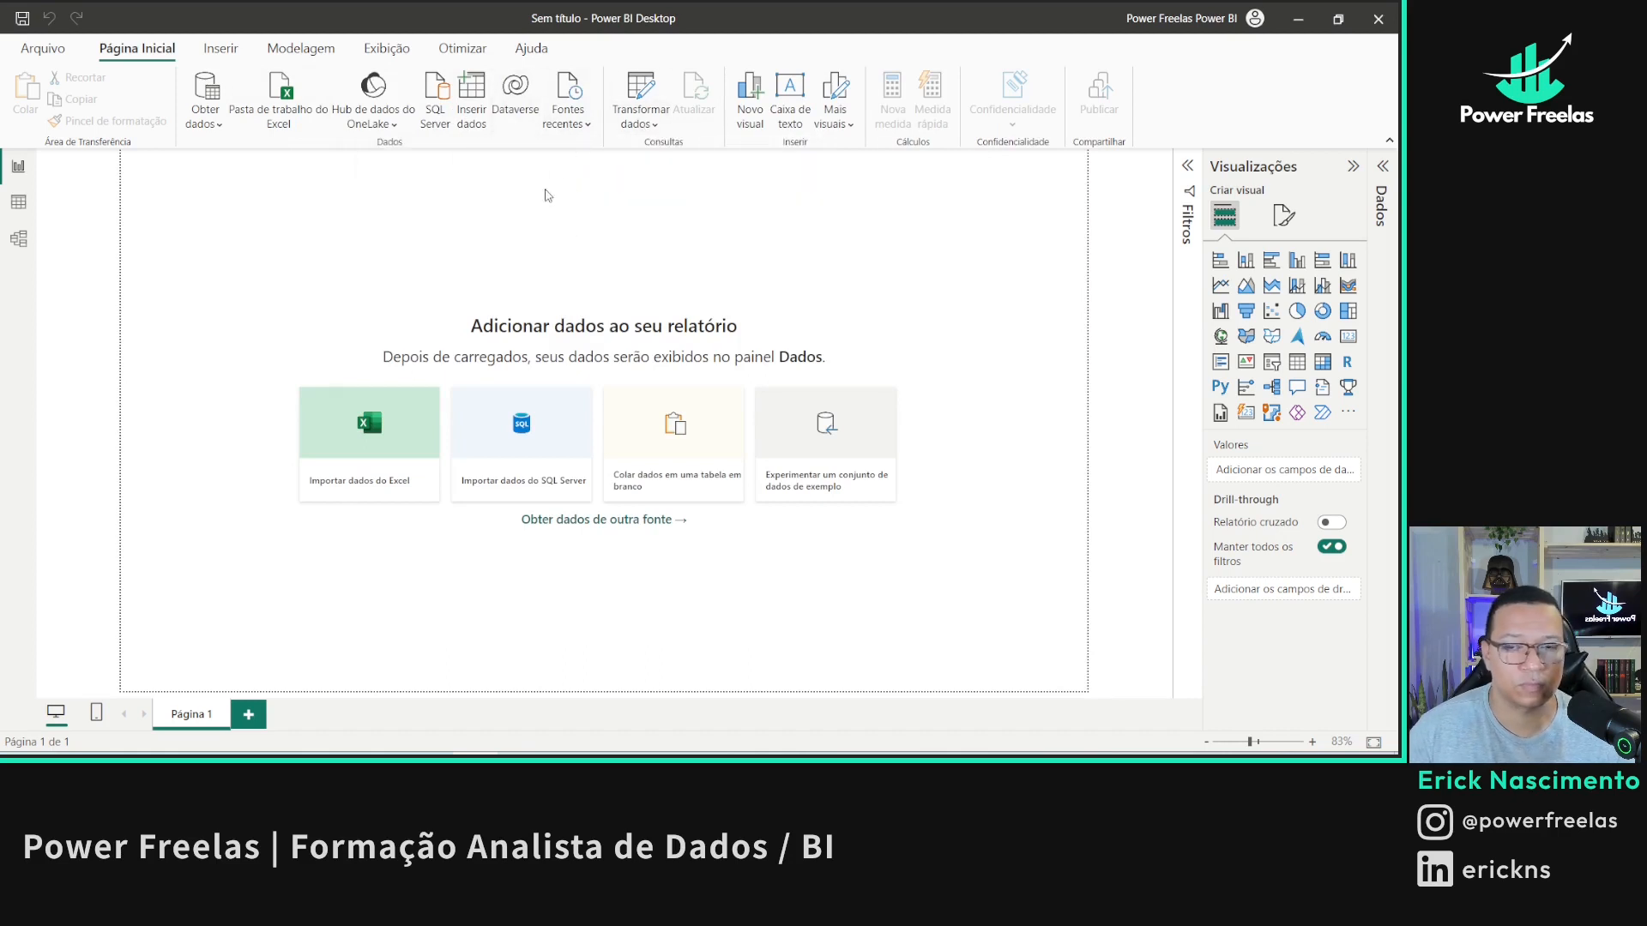
- In the data source settings, filter the global permissions by "local" and clear those saved for localhost;PowerFreelas and localhost
left_click(556, 241)
type("lo")
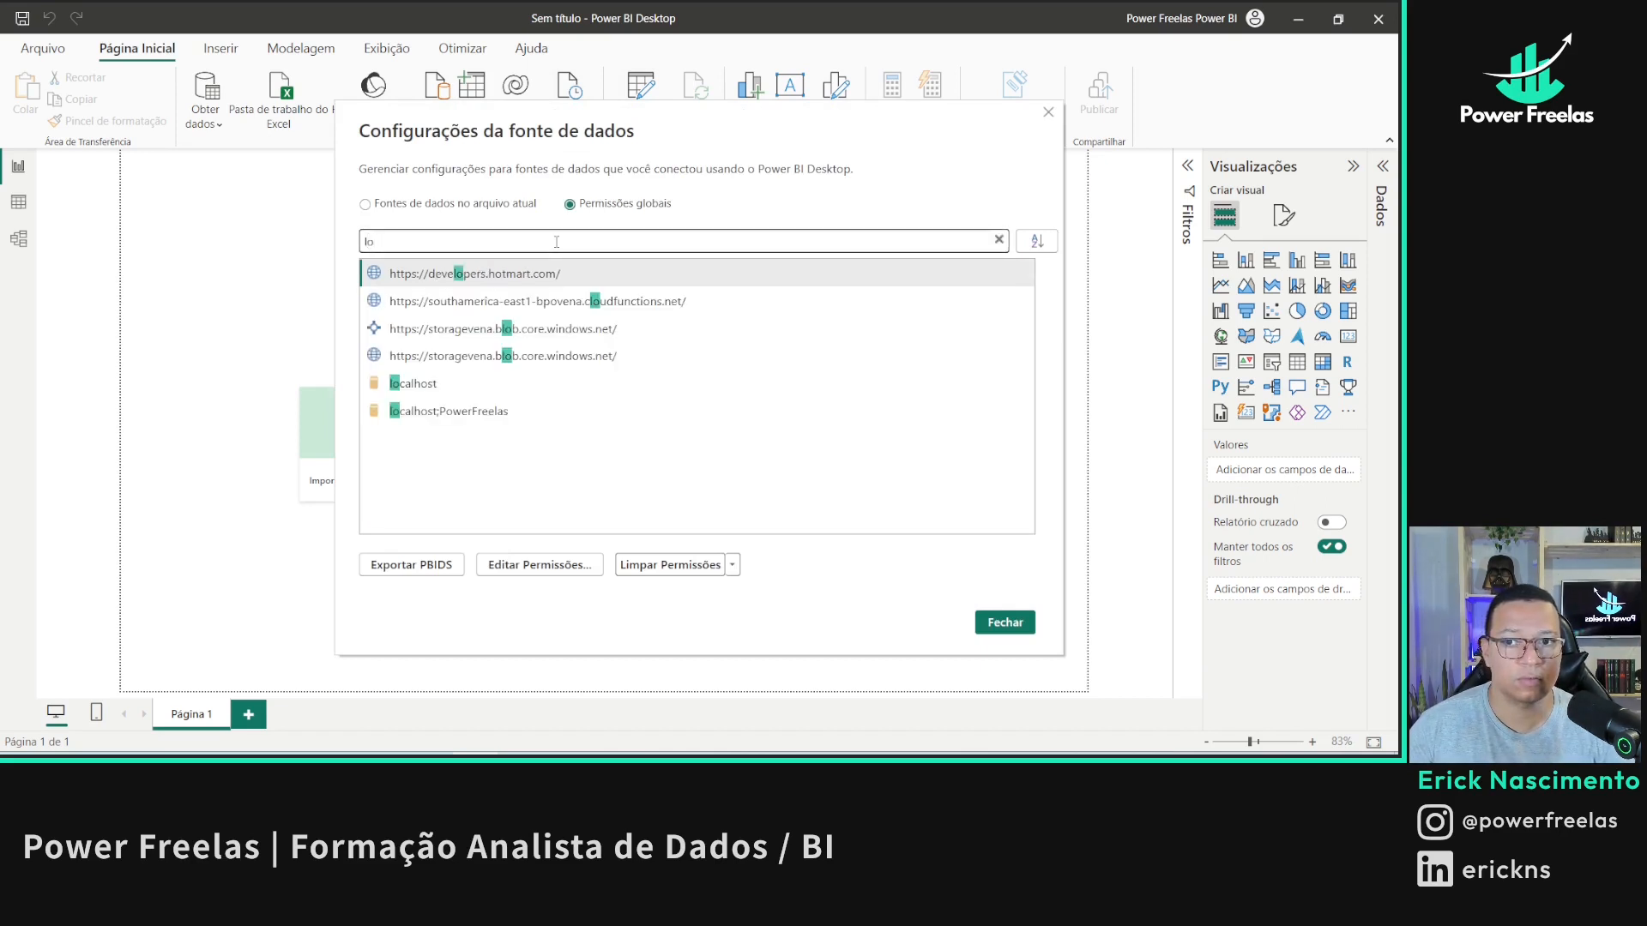
left_click(461, 298)
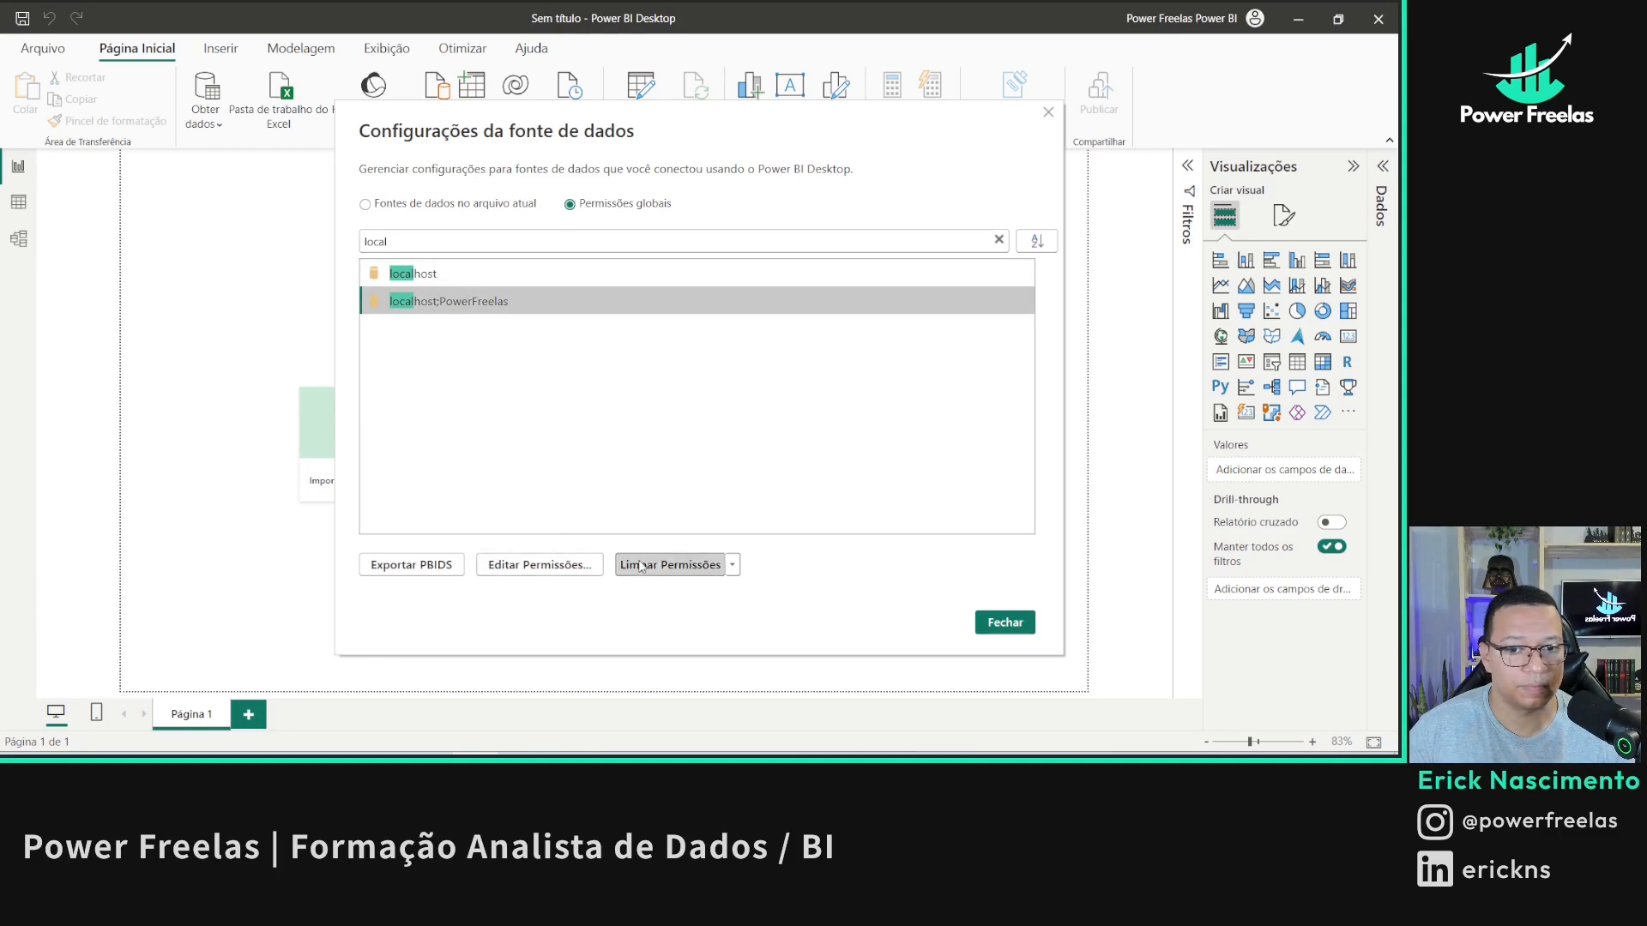
left_click(669, 564)
left_click(841, 431)
left_click(481, 283)
left_click(669, 565)
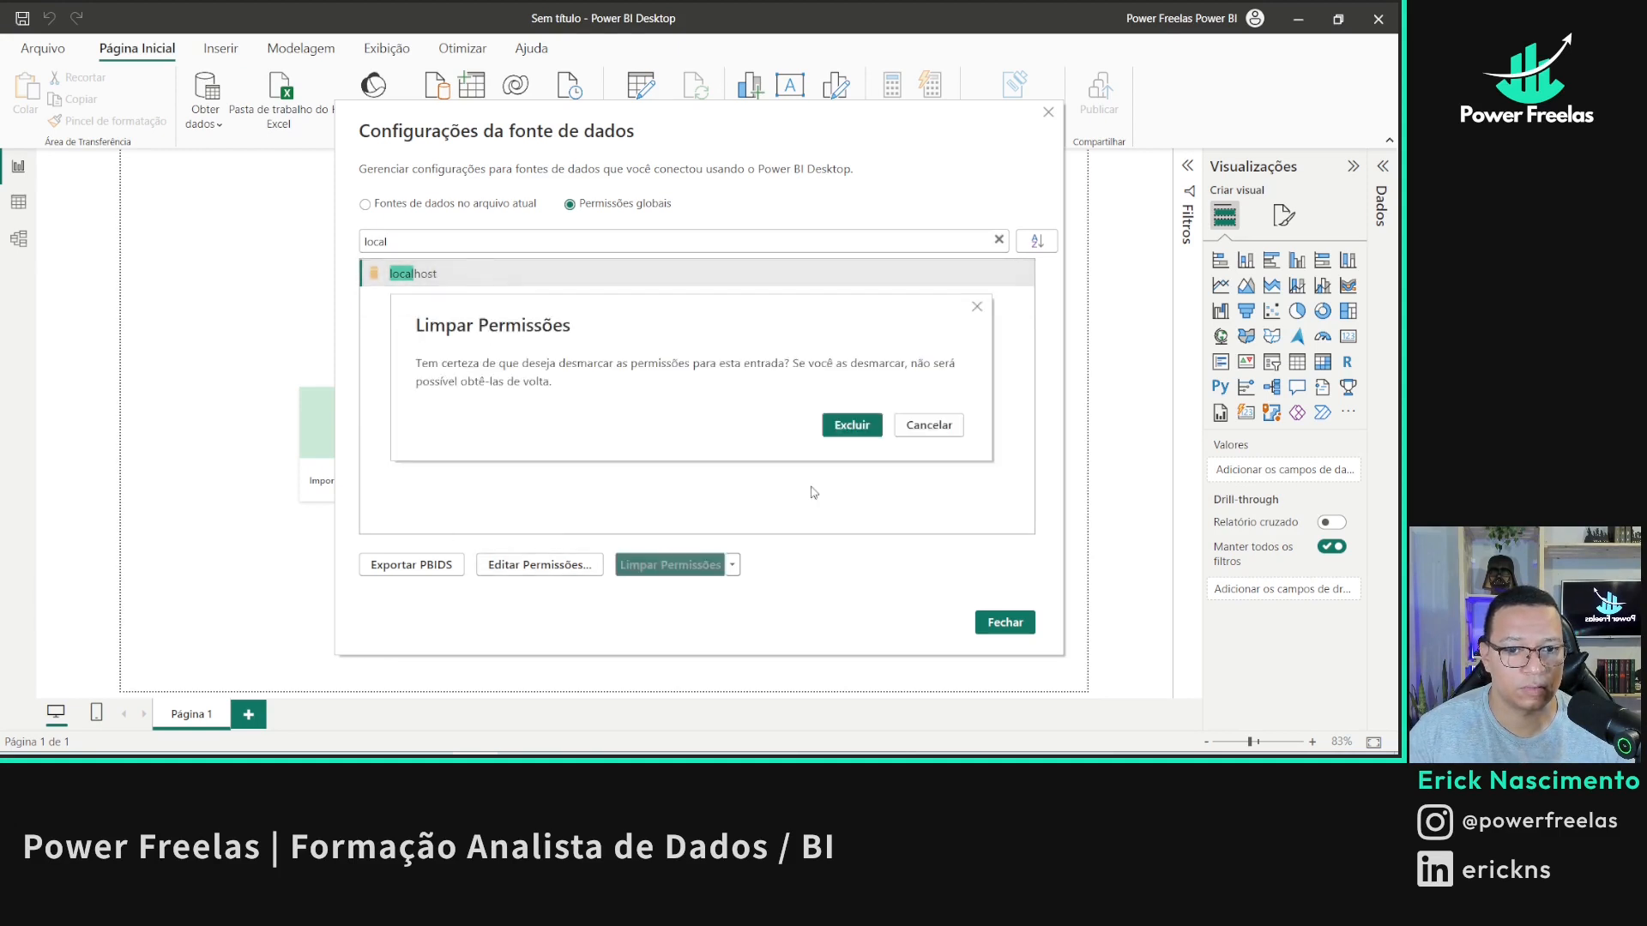
left_click(868, 423)
left_click(1028, 629)
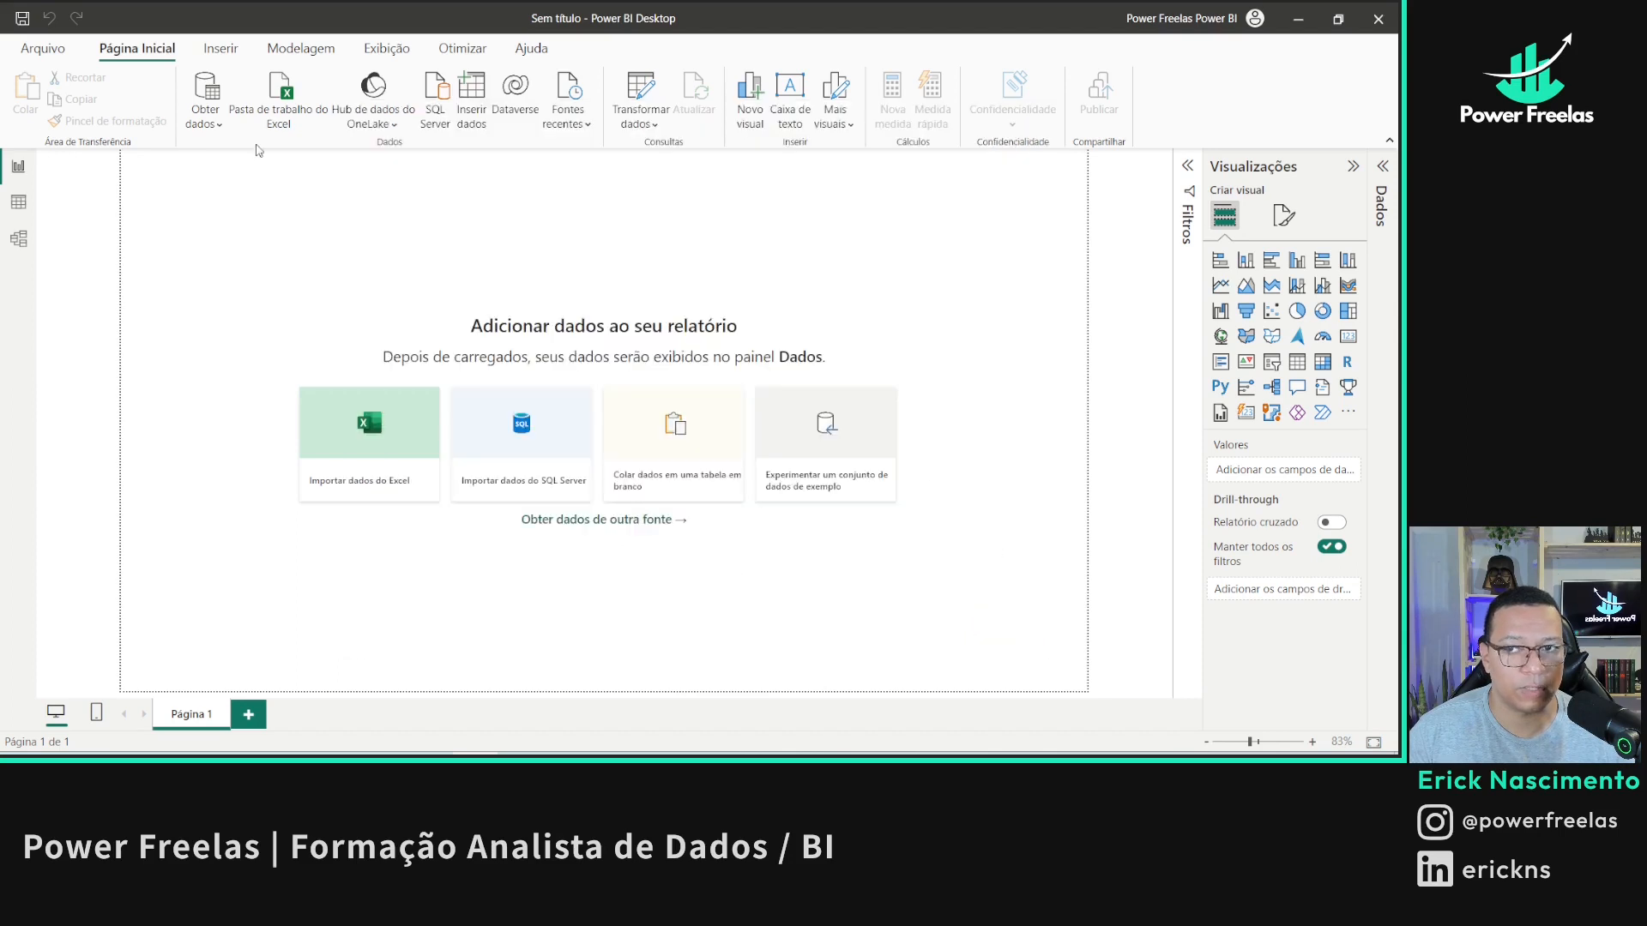
- Search the data connectors for "sql ser" and start a connection to a SQL Server database
left_click(205, 101)
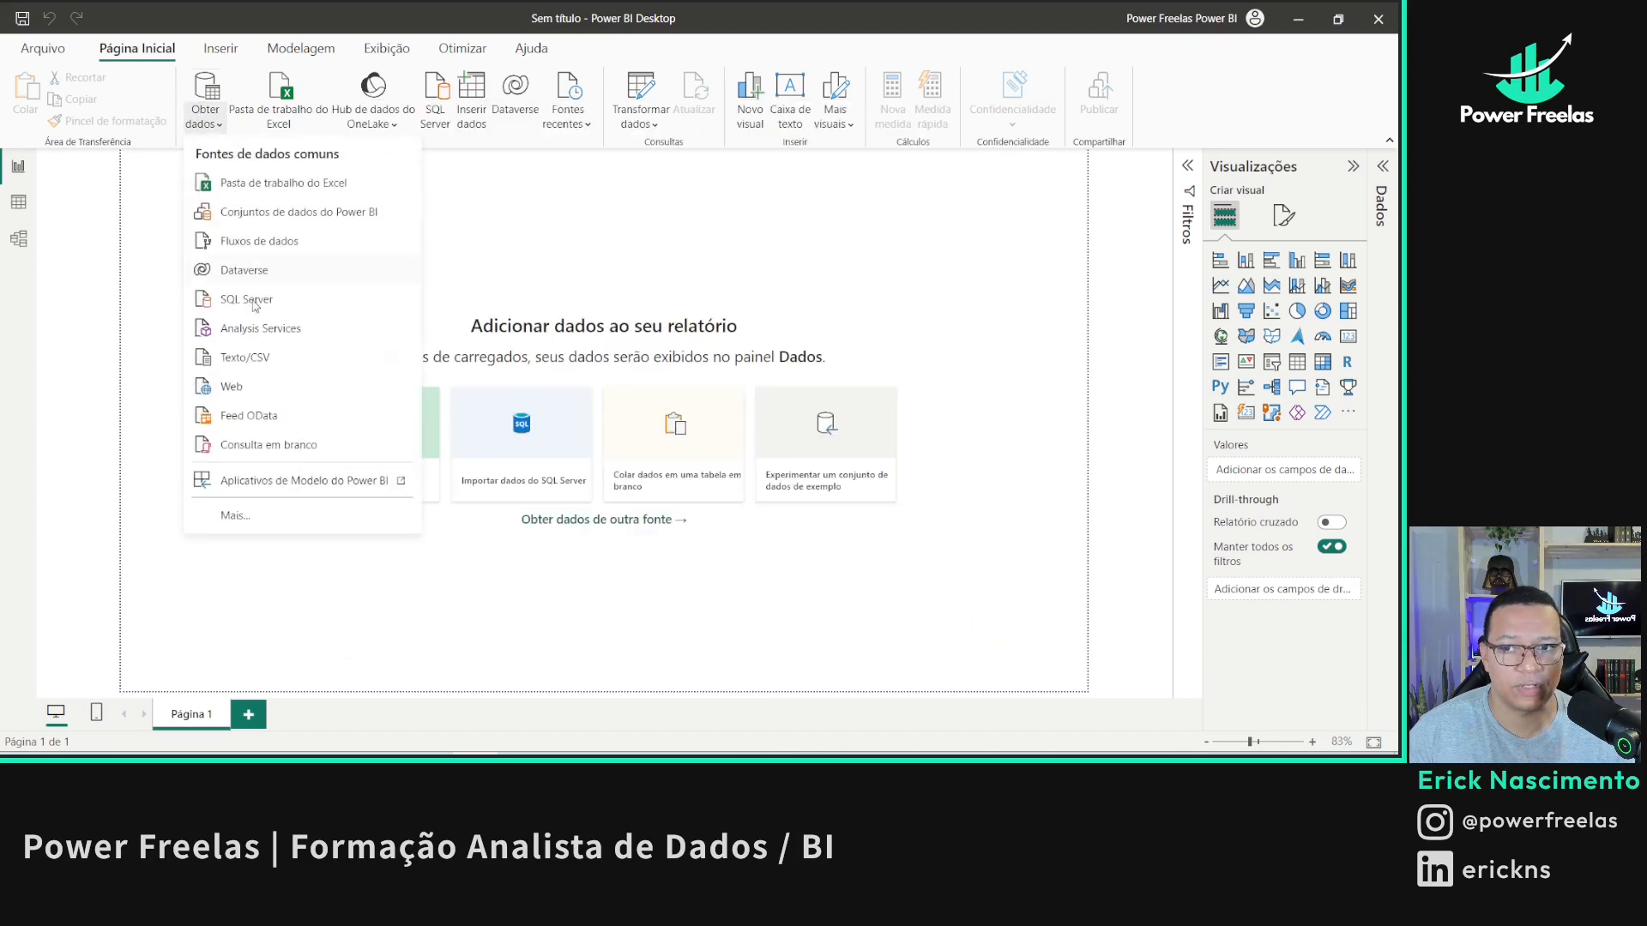
left_click(300, 514)
type("sql ser")
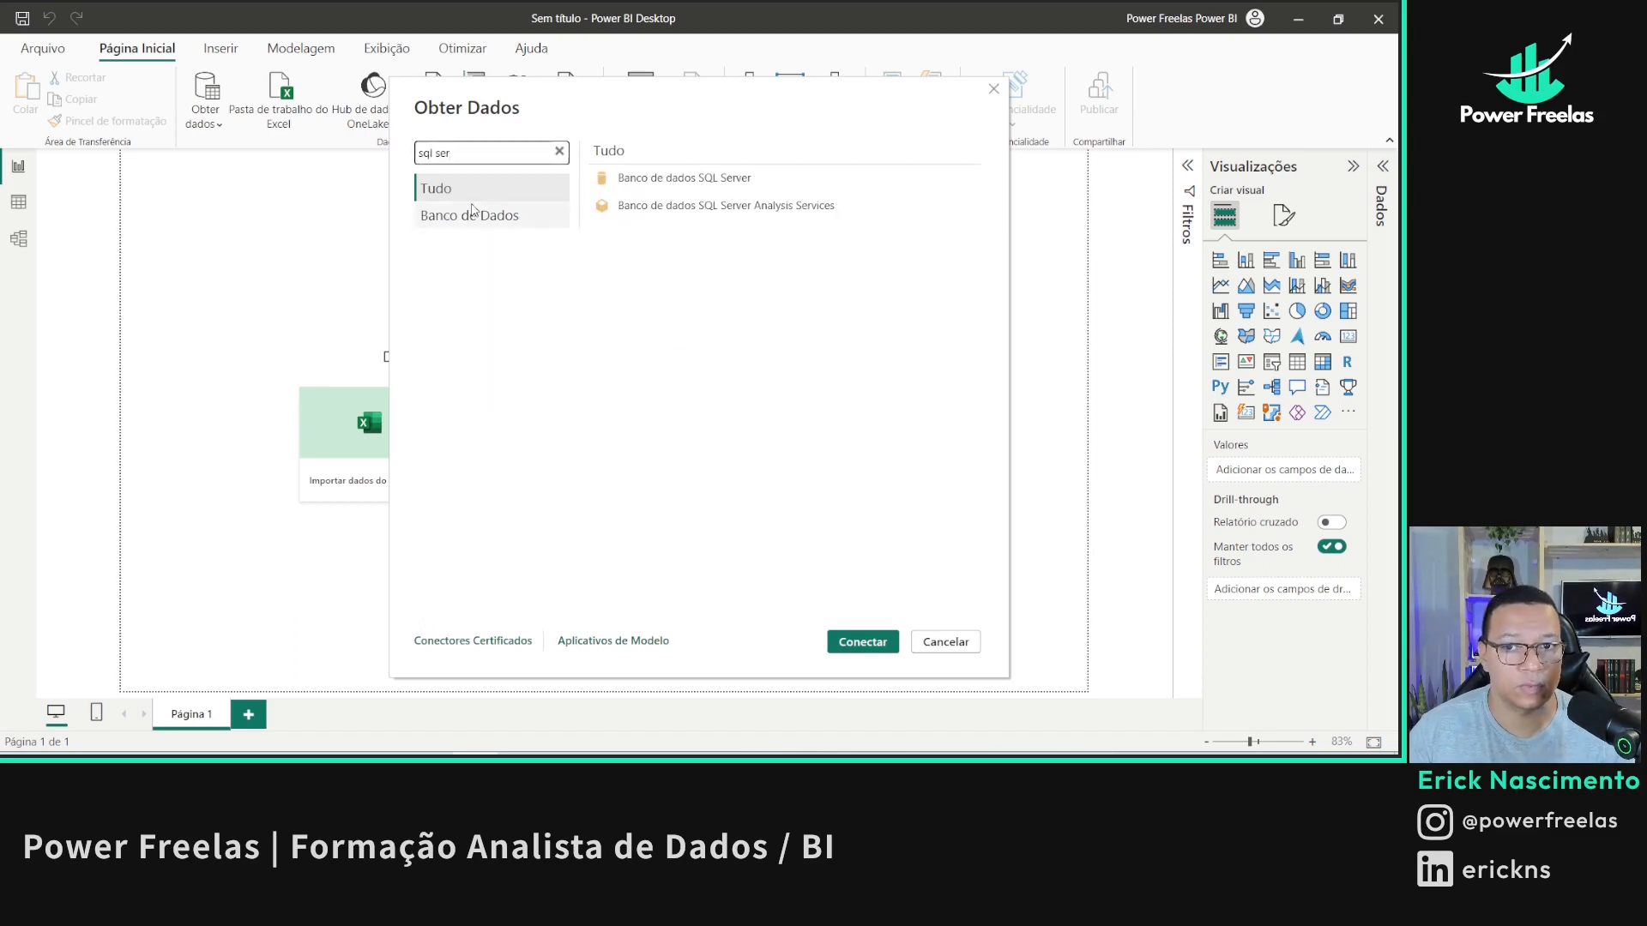
left_click(864, 643)
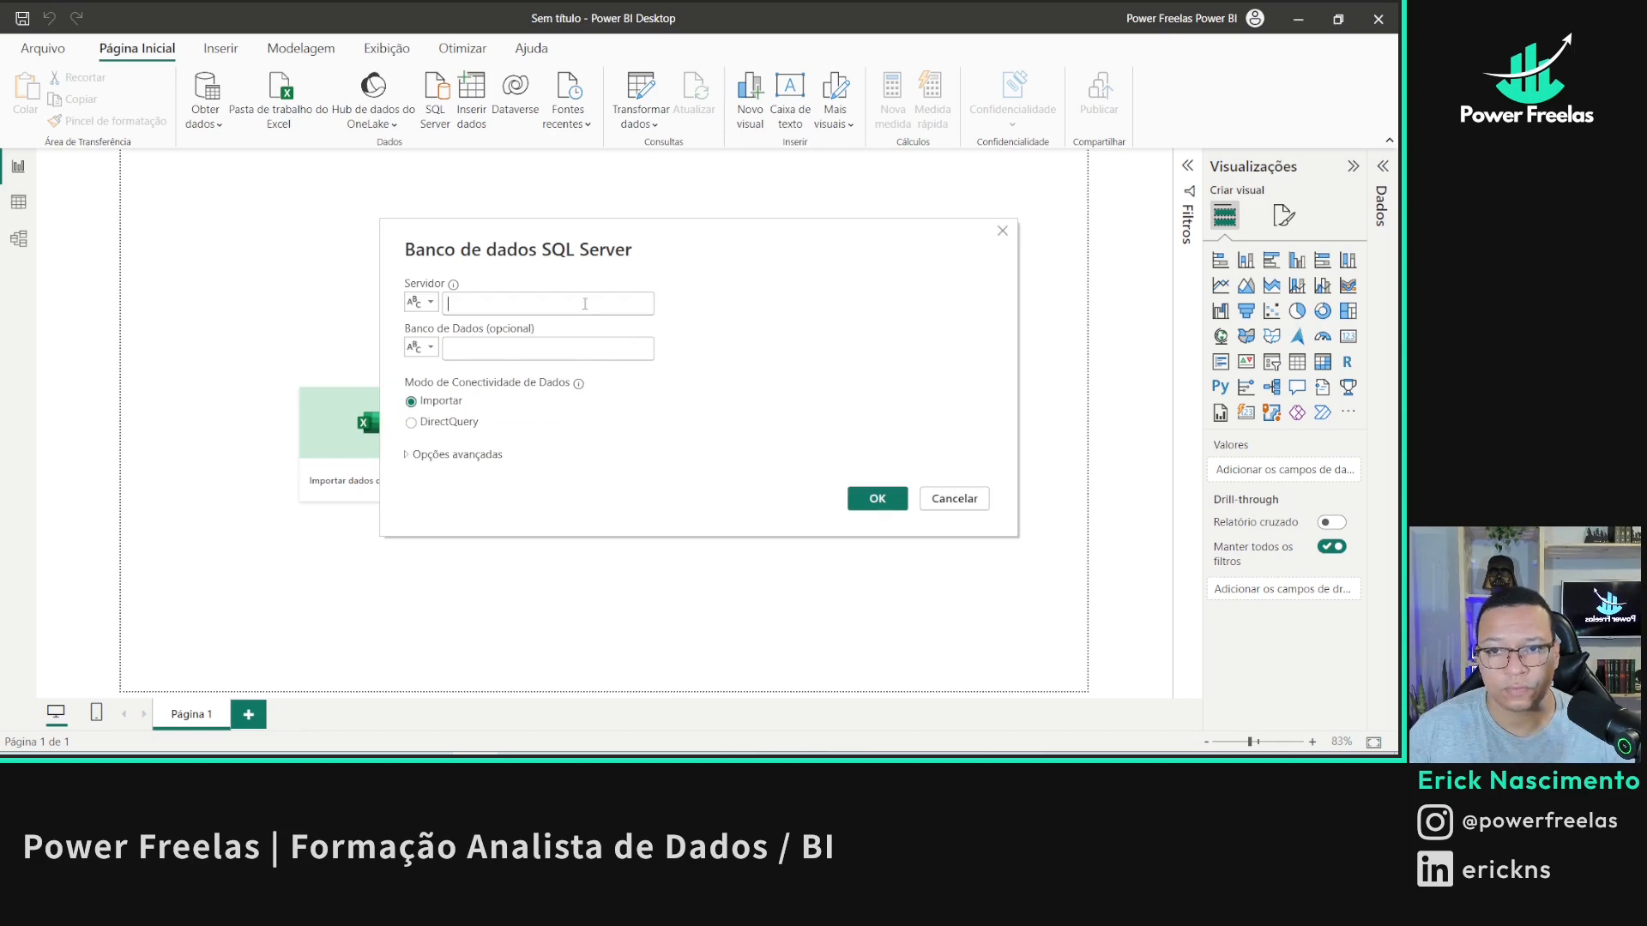
- Set the connection's server to localhost and its database to EventoPowerFreelas, keeping the Import connectivity mode
left_click(582, 301)
type("localhost")
key("Tab")
key("Tab")
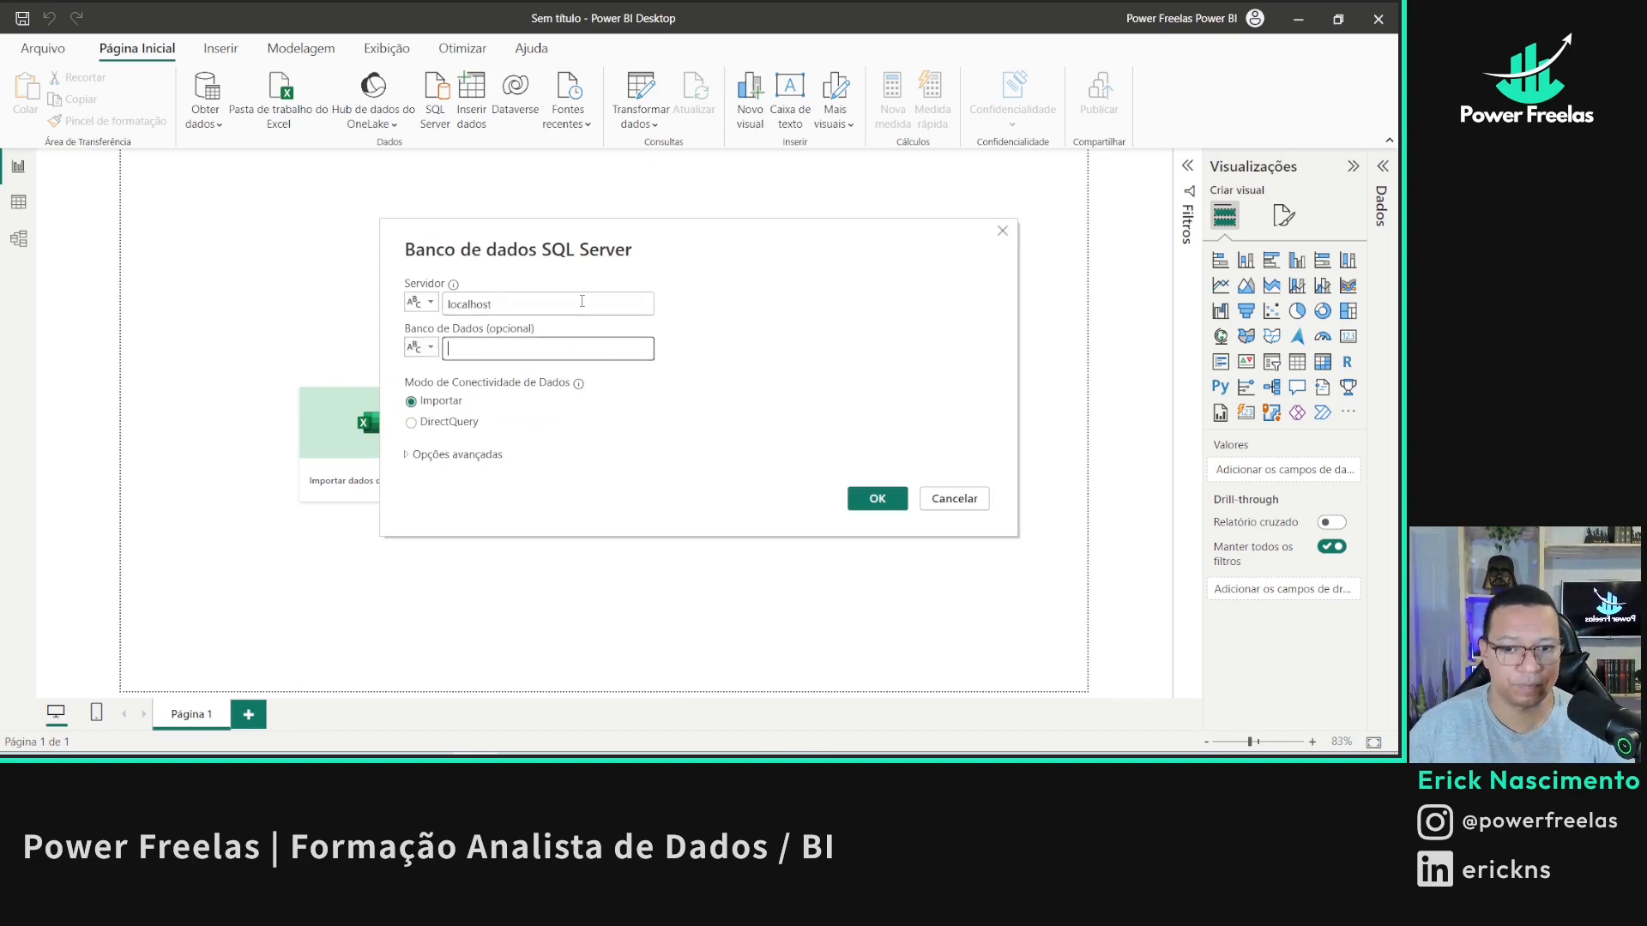
type("EventoPowerFreelas")
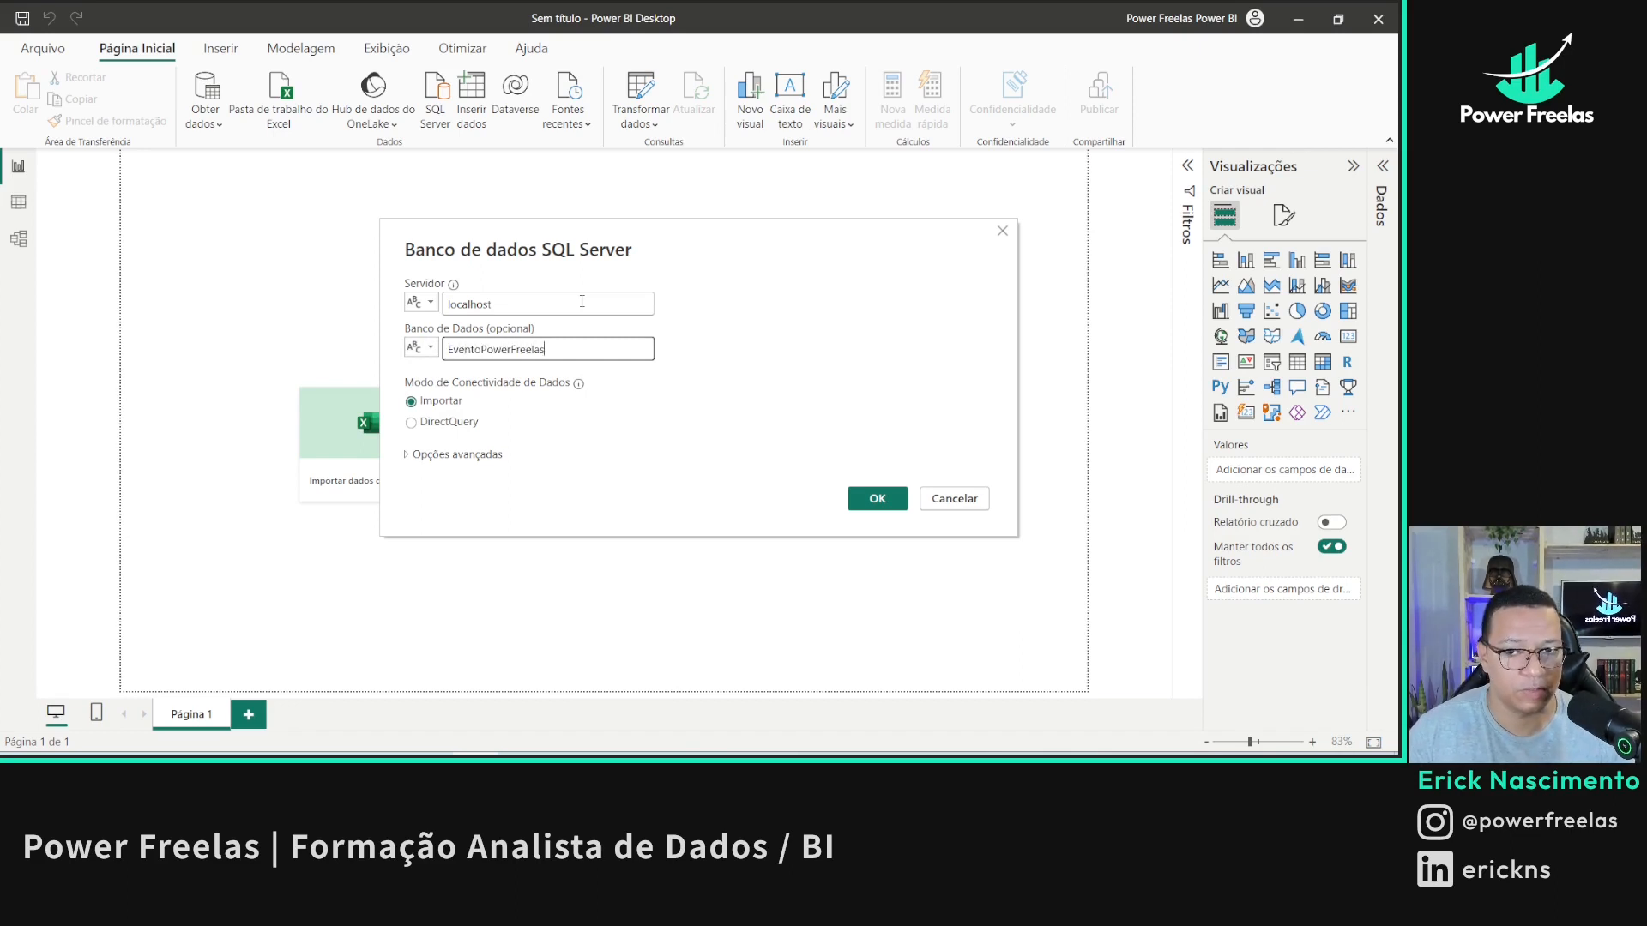
left_click(876, 499)
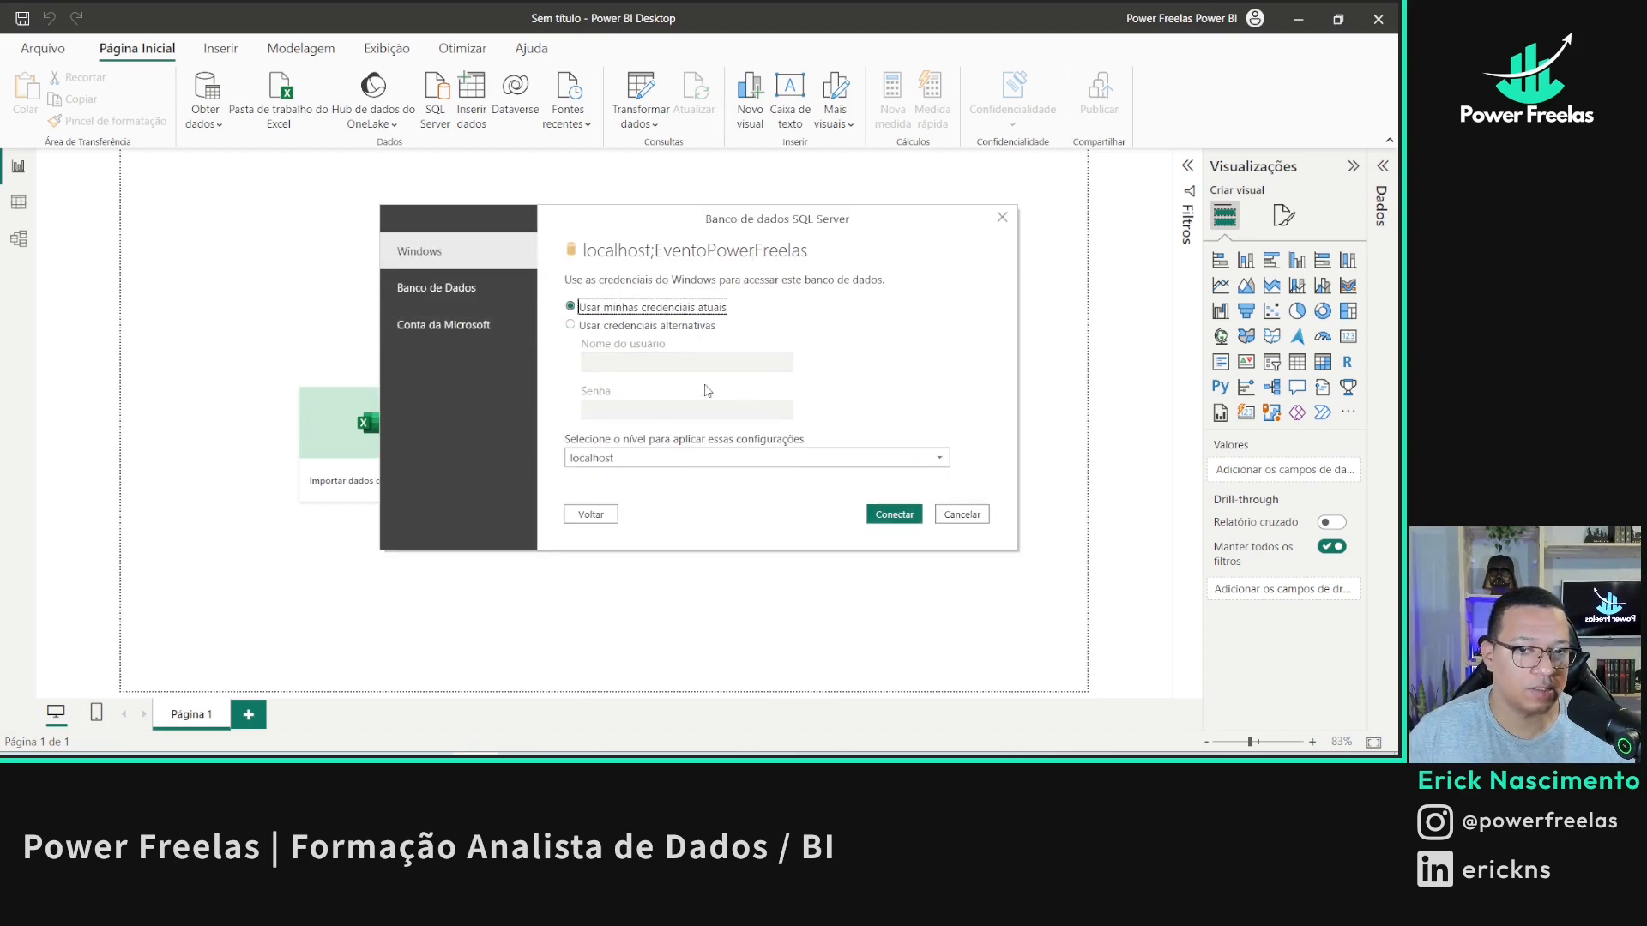
- Connect with database credentials, entering the user name evento and the account password, and accept the unencrypted connection
left_click(436, 288)
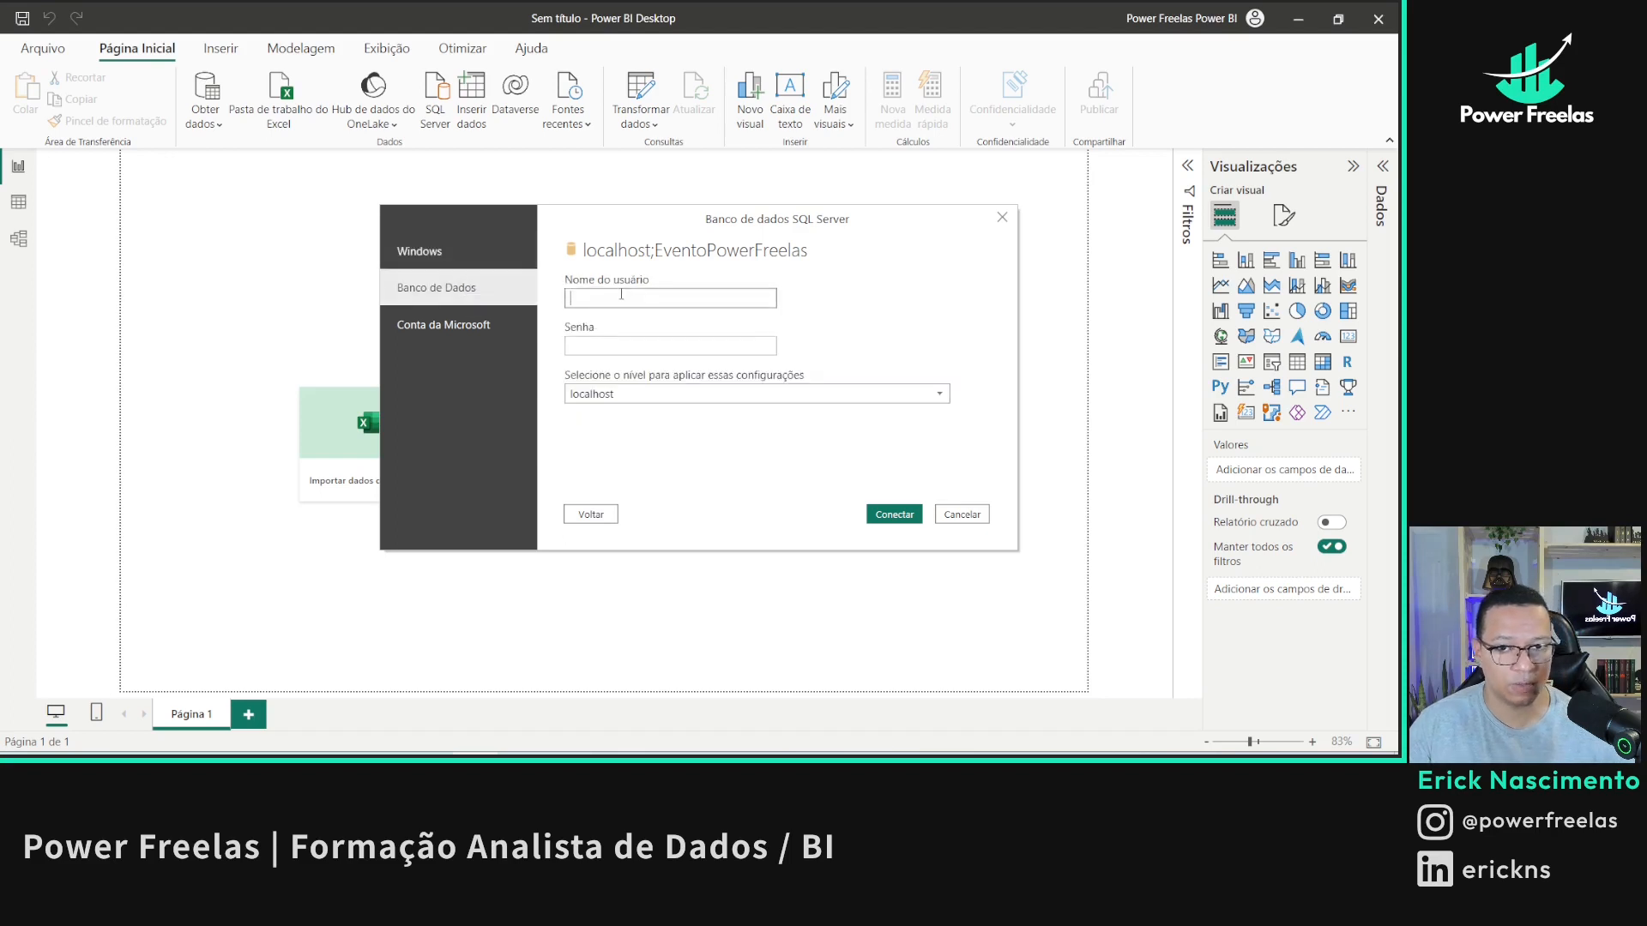
type("evento")
key("Tab")
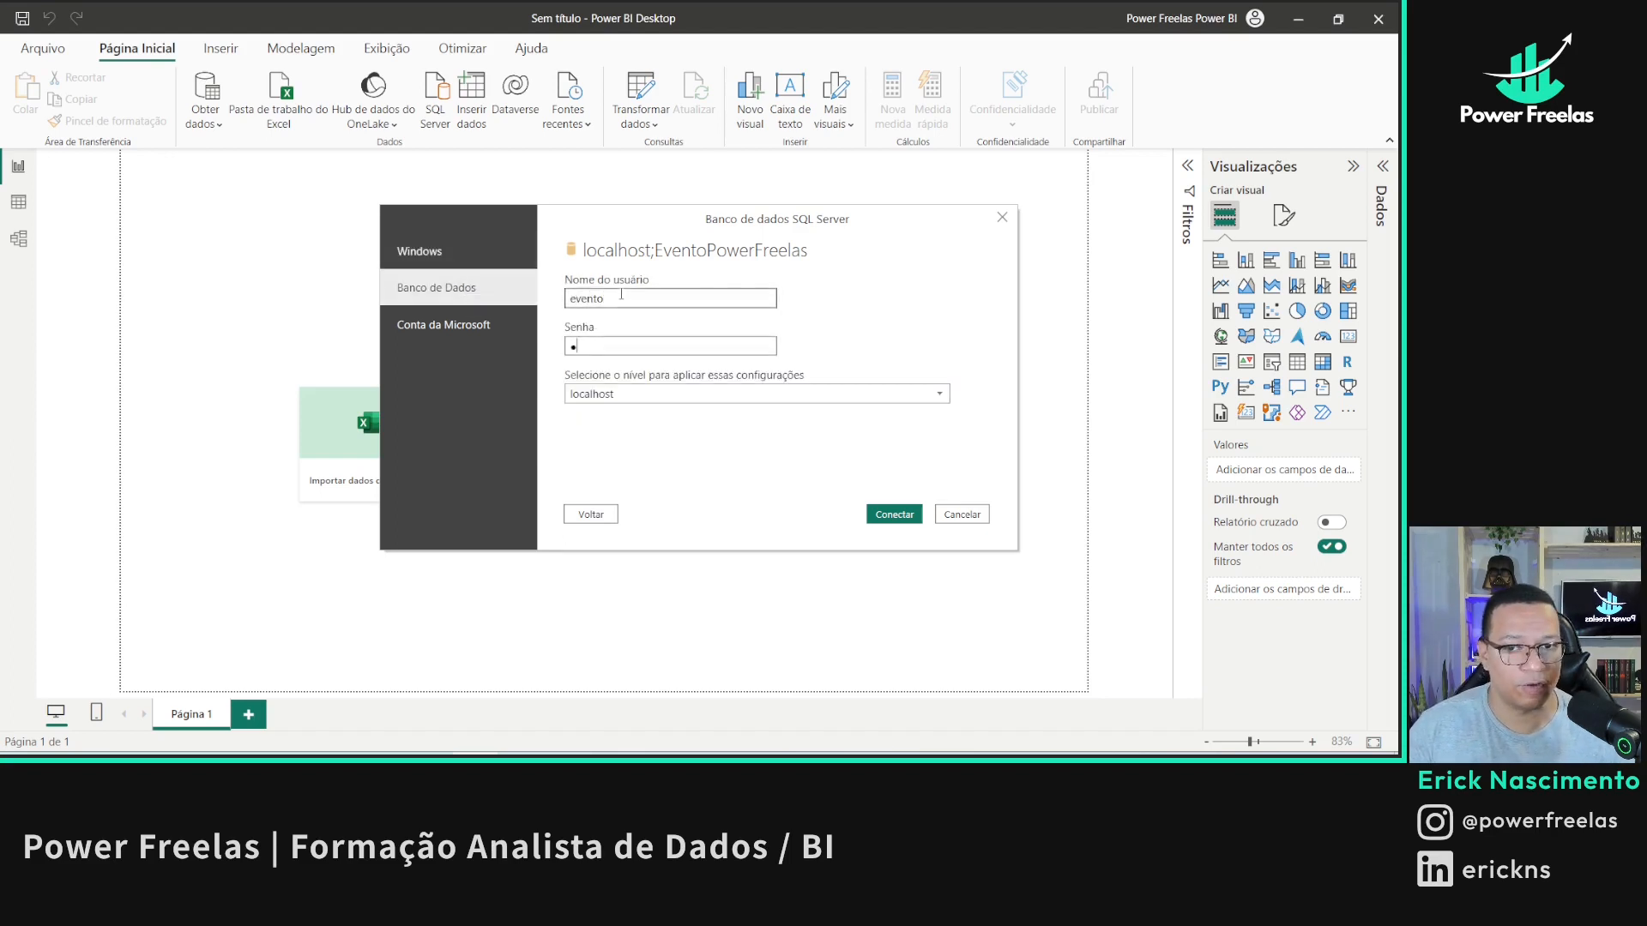
double_click(627, 347)
left_click(889, 514)
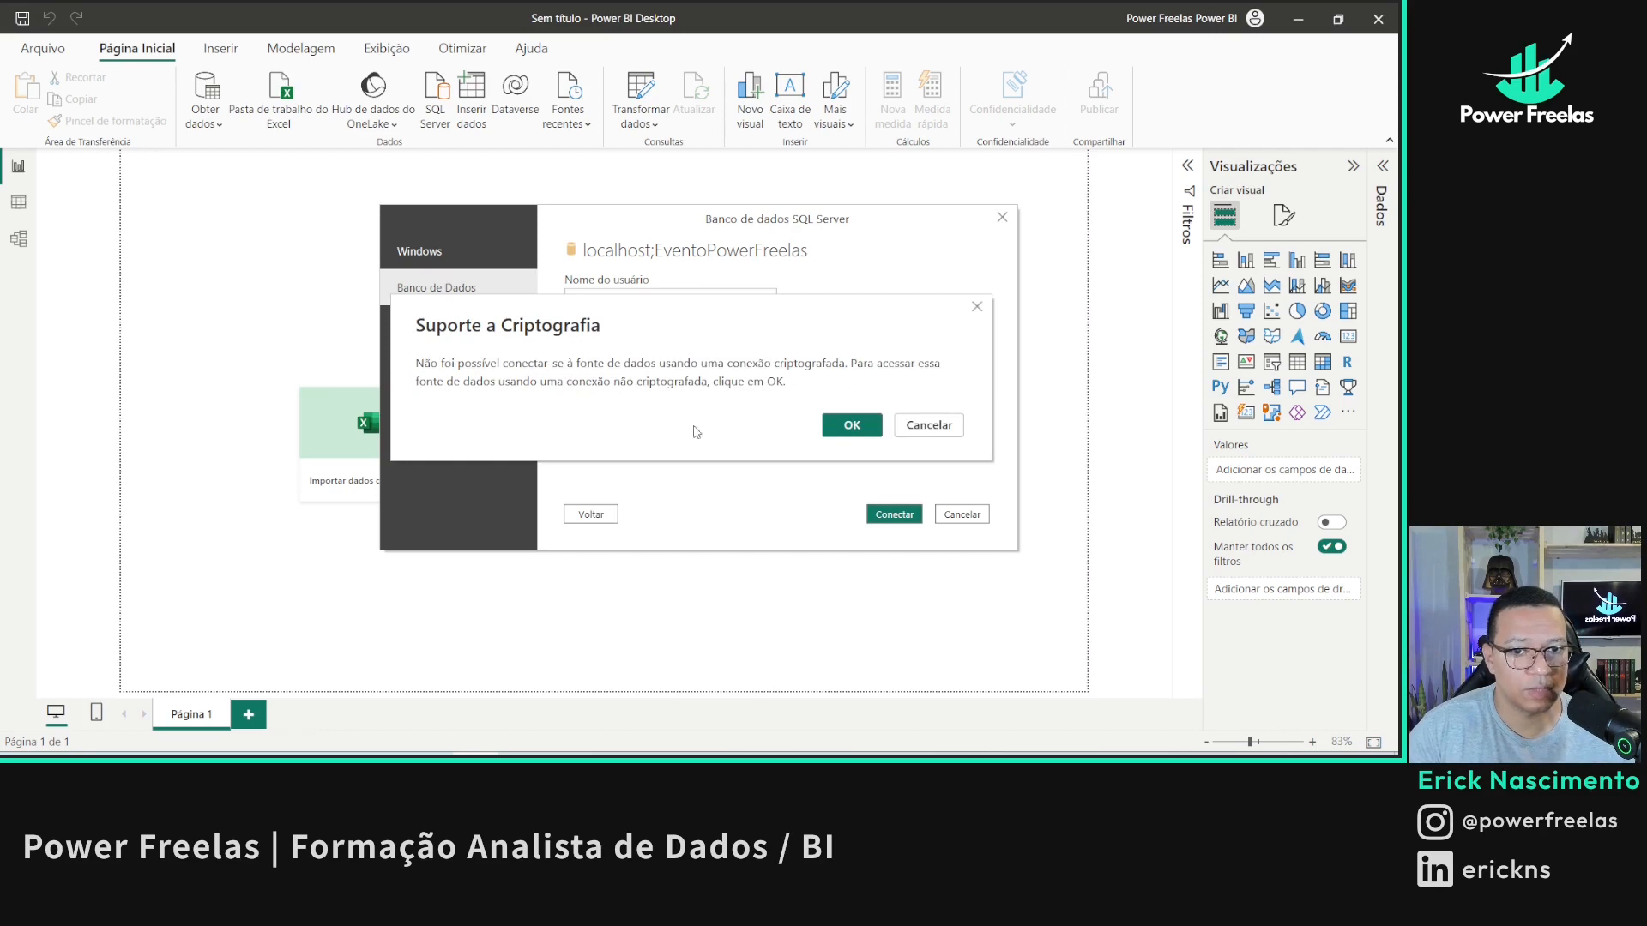
left_click(843, 426)
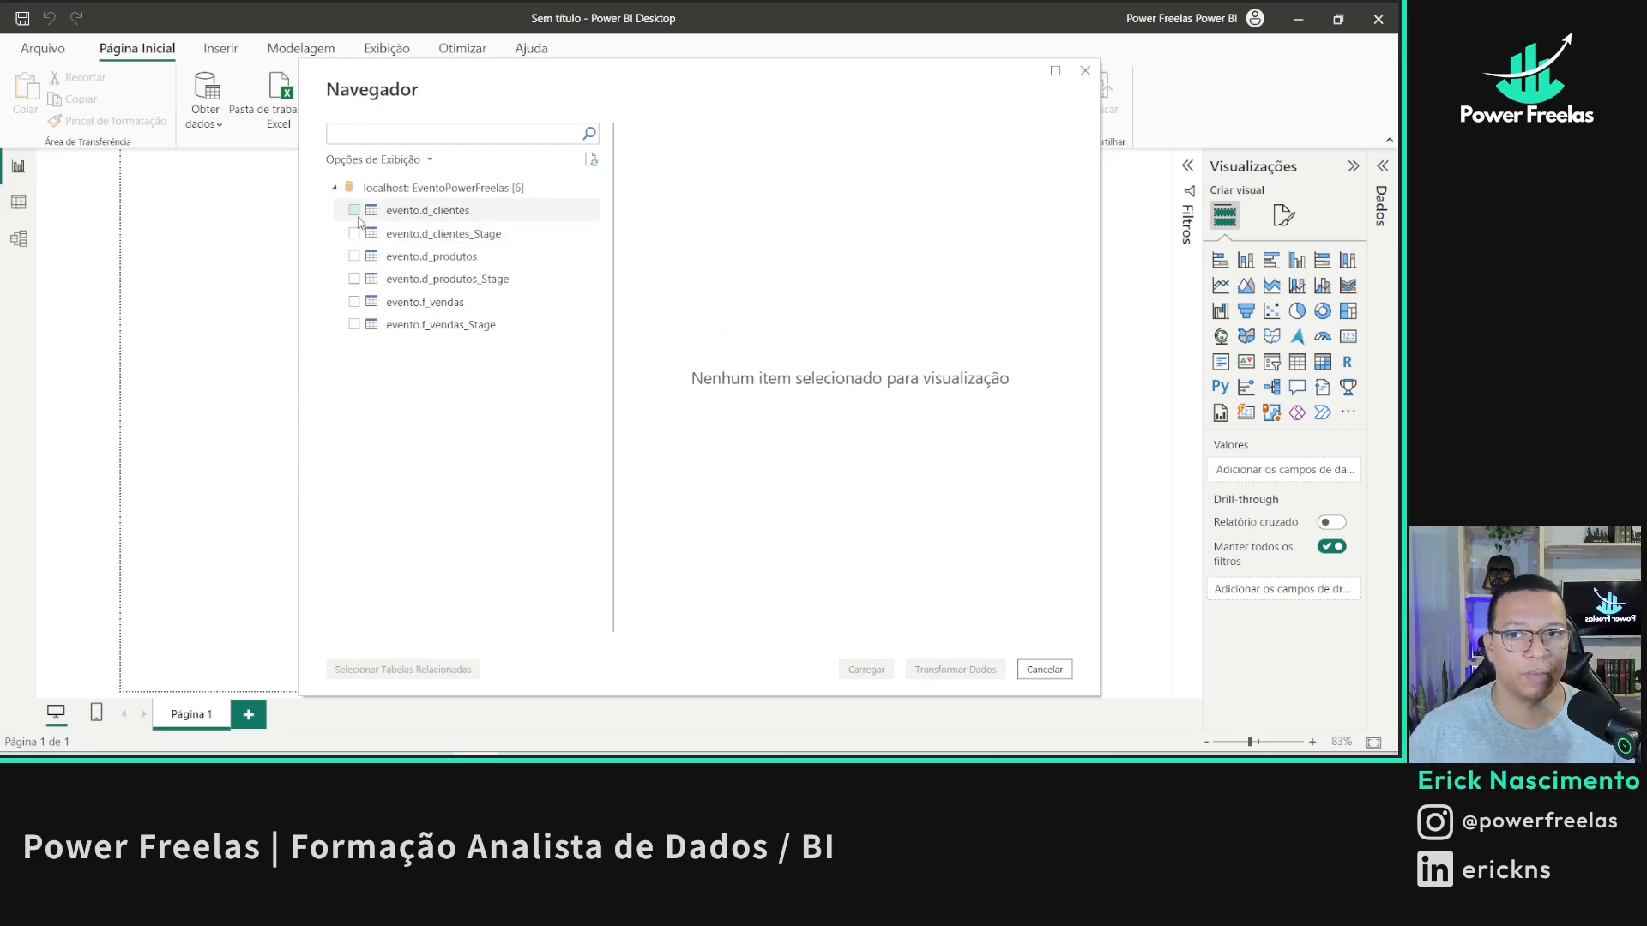
- Select the tables evento.d_clientes, evento.d_produtos and evento.f_vendas of EventoPowerFreelas for import
left_click(354, 211)
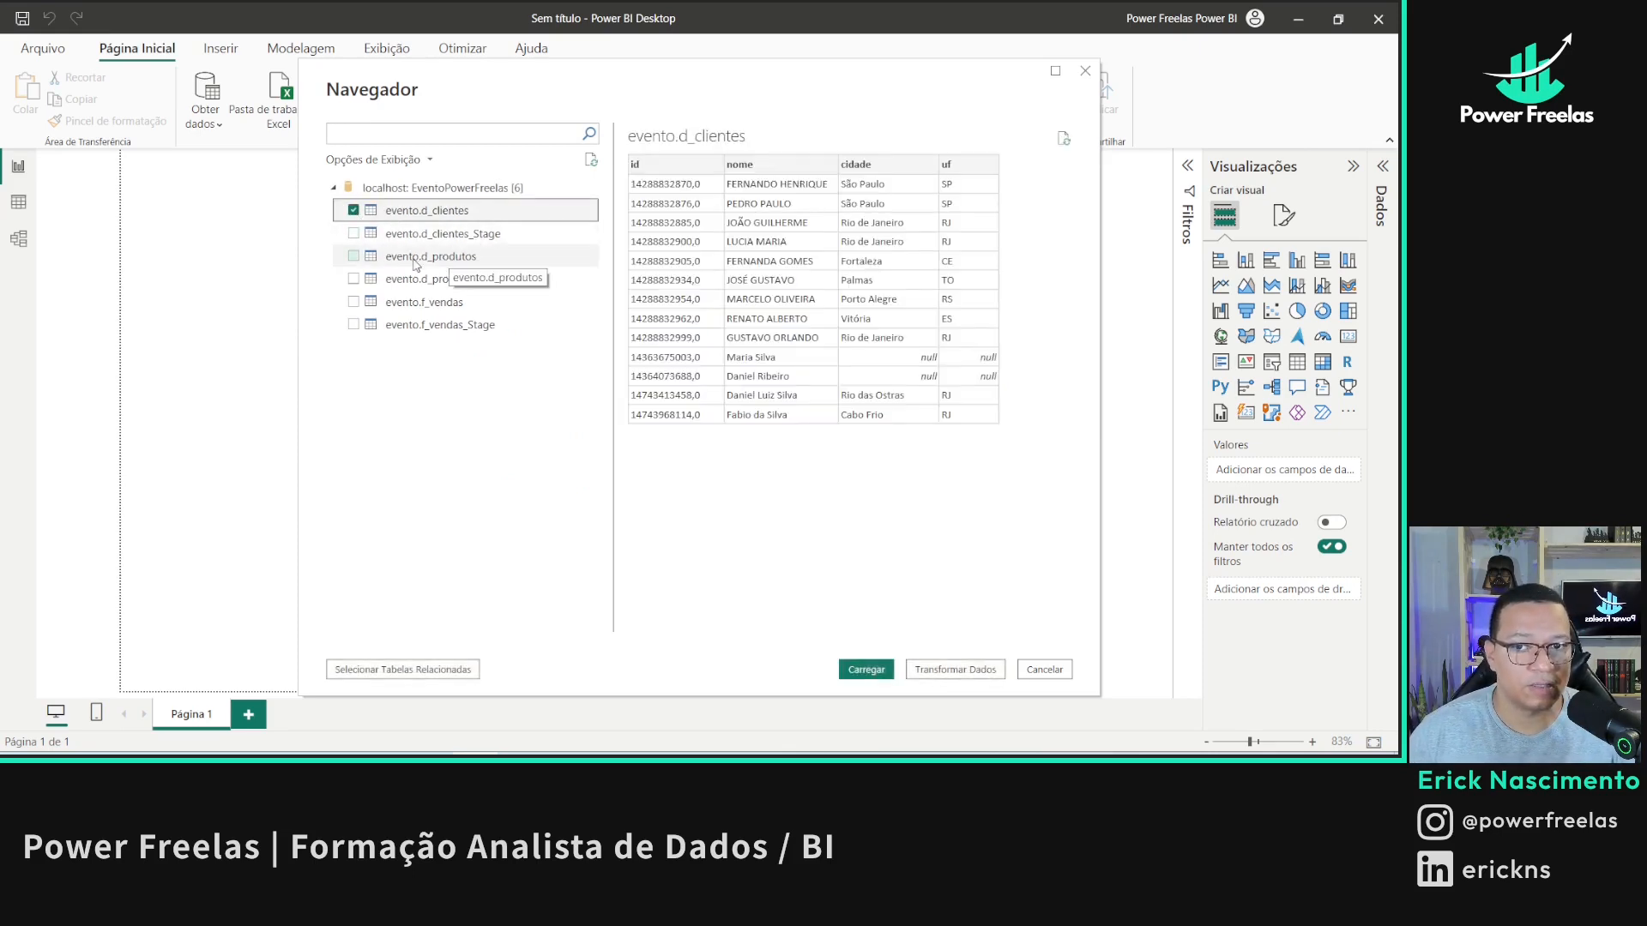
left_click(353, 256)
left_click(353, 301)
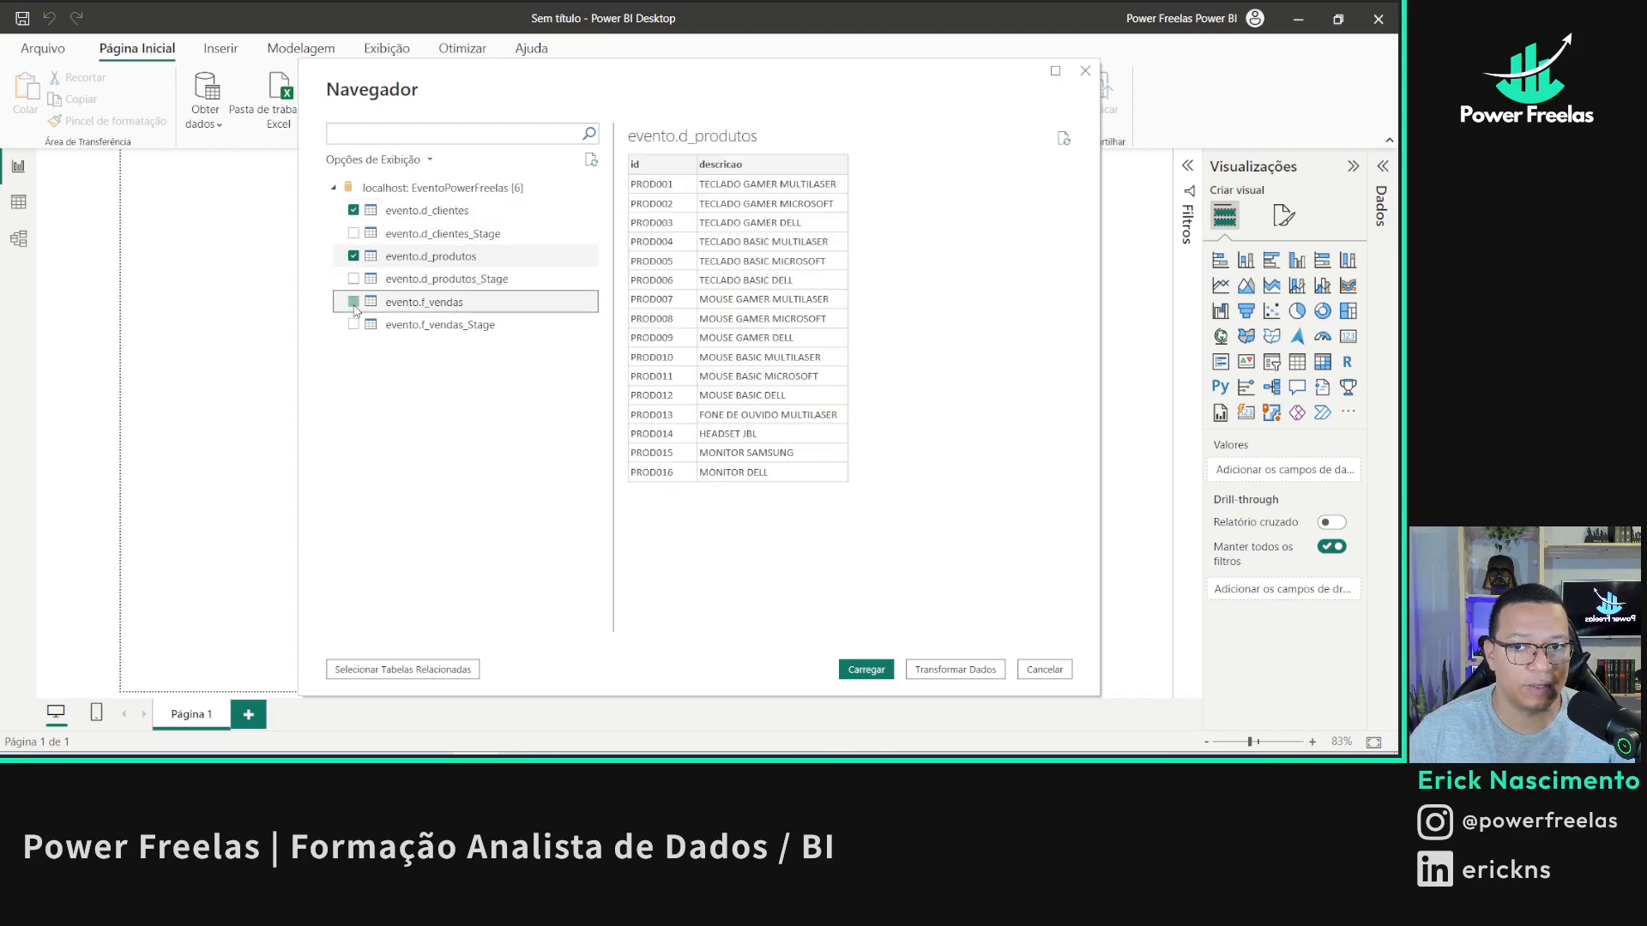
- Preview the evento.d_produtos_Stage and evento.d_clientes_Stage tables, and open the three selected tables for transformation in Power Query
left_click(494, 280)
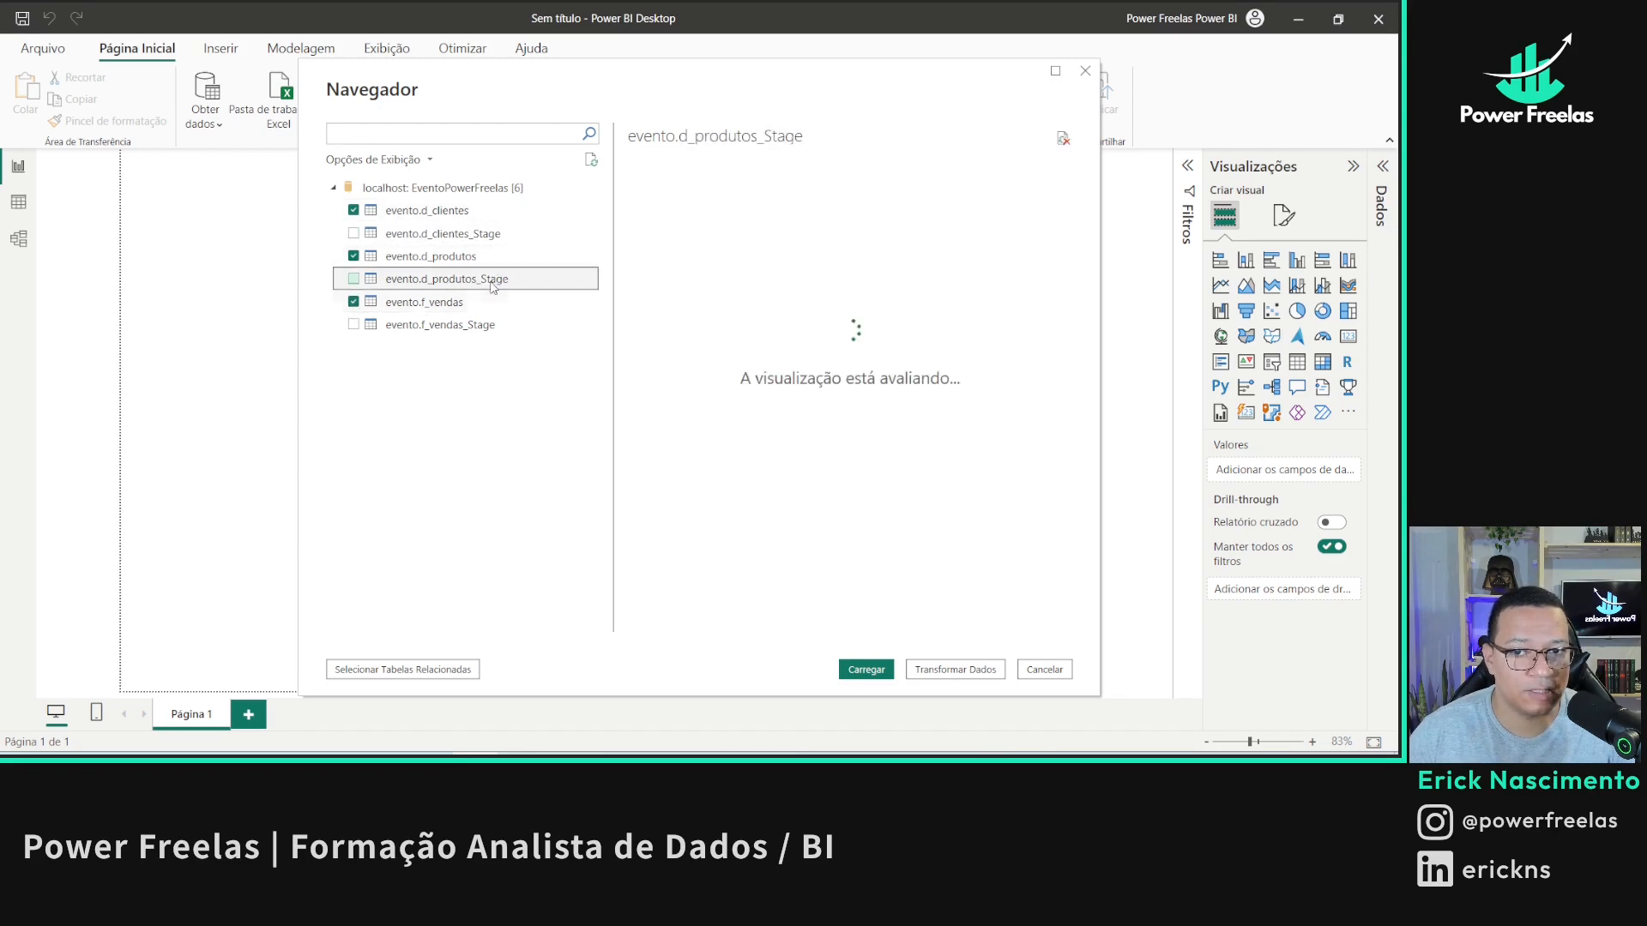
left_click(485, 235)
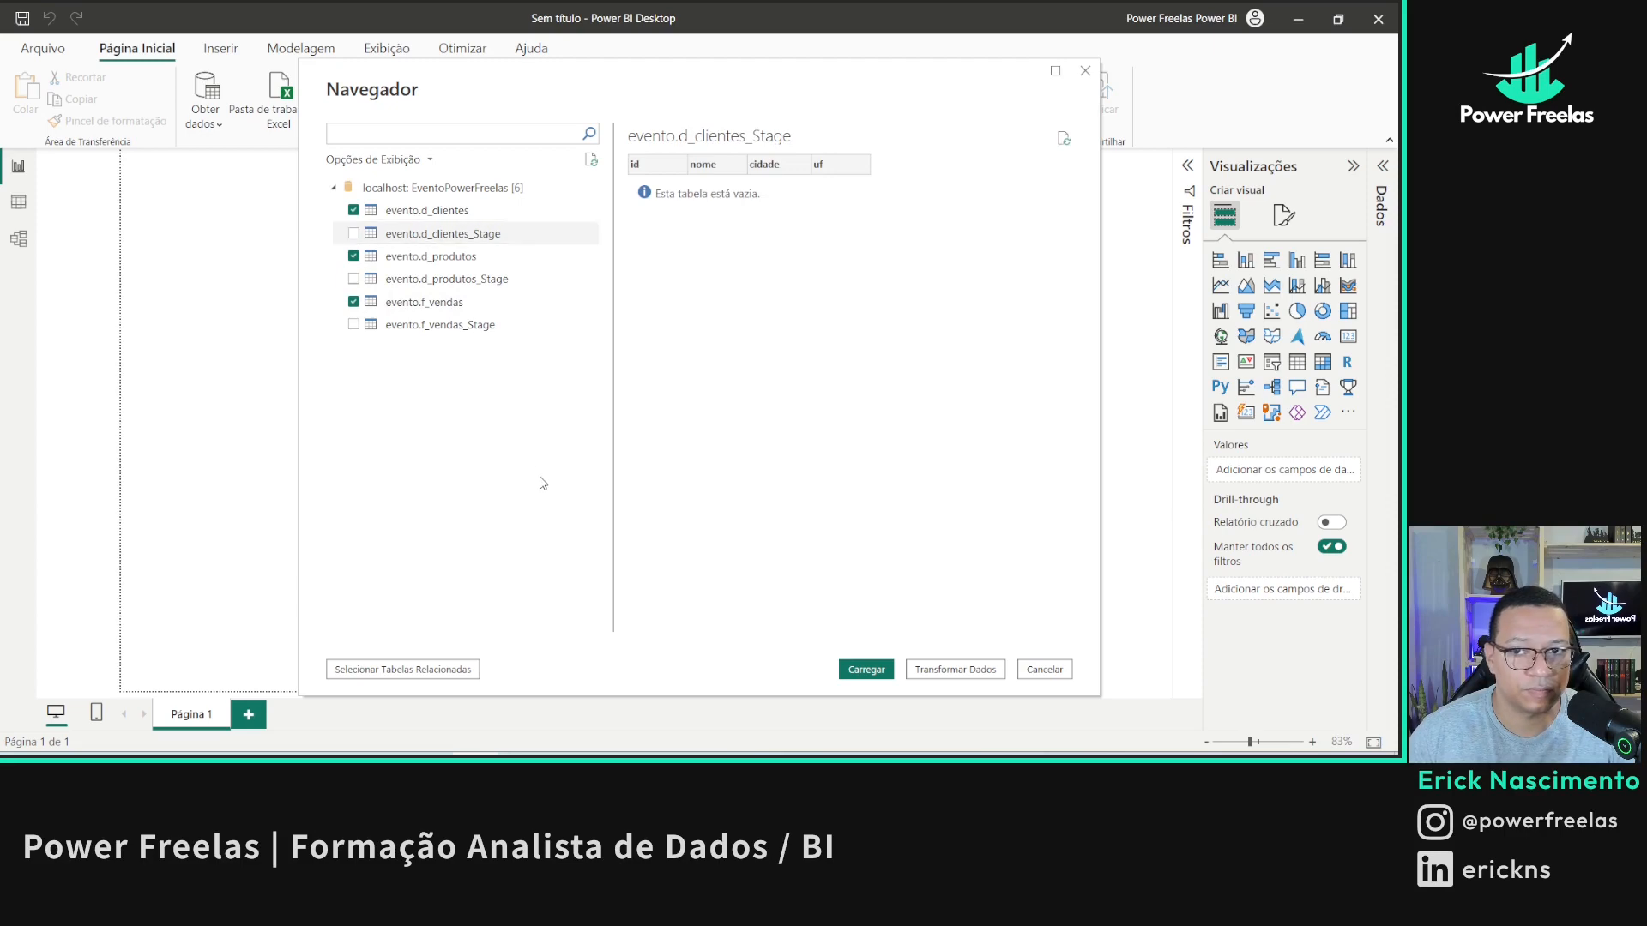
left_click(955, 669)
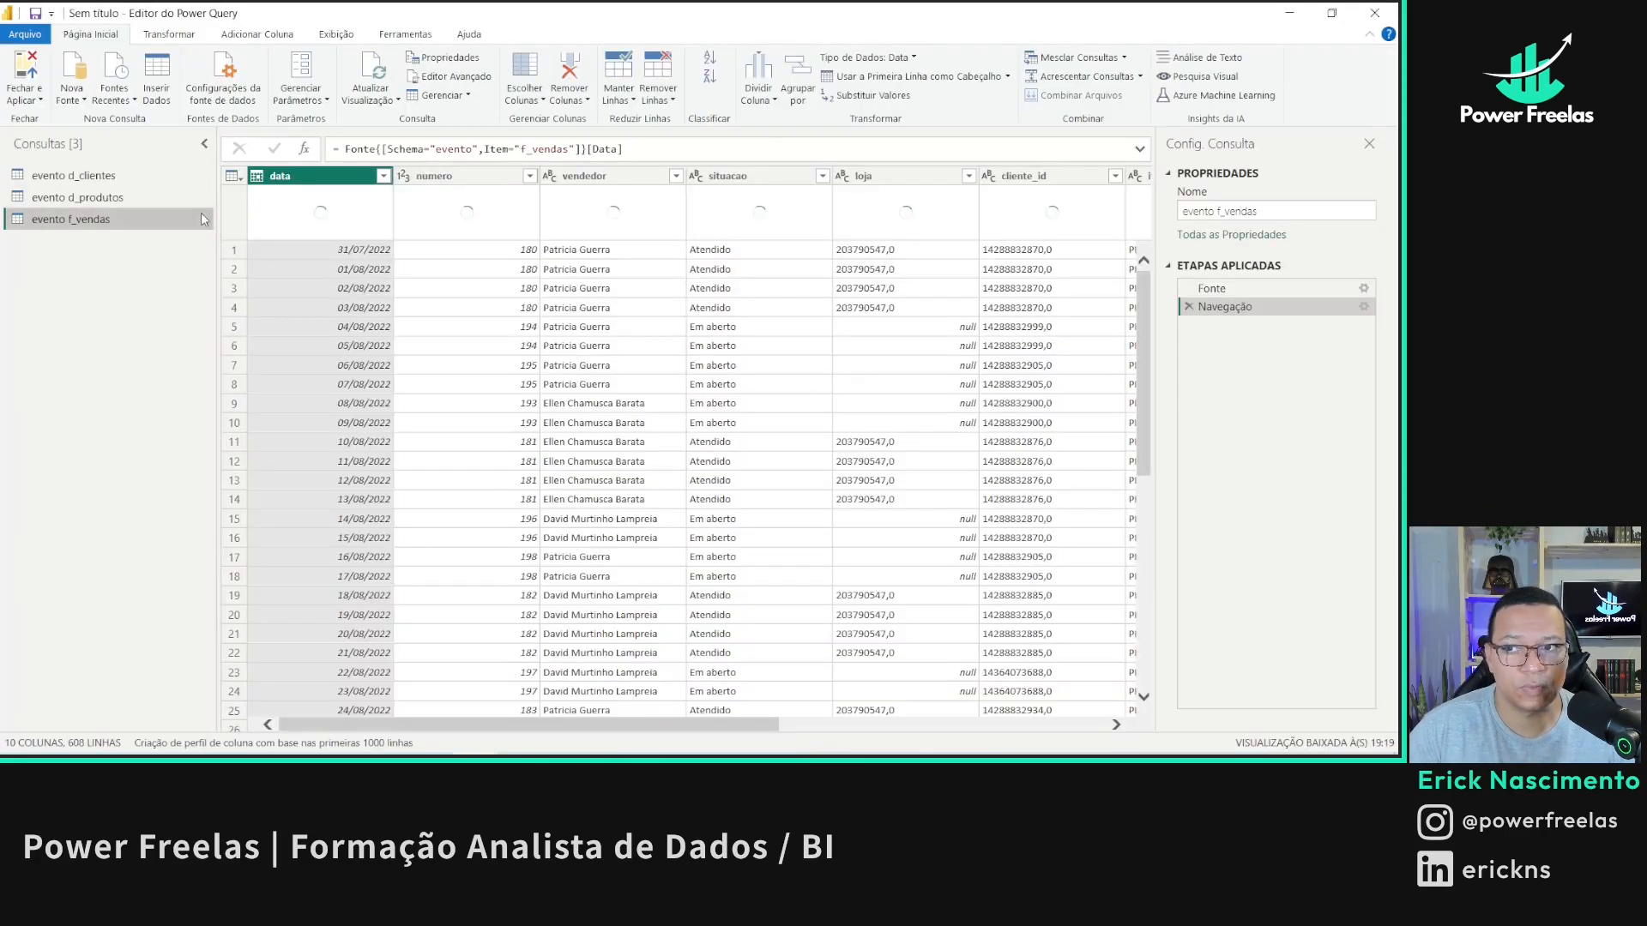
- Rename the query evento d_clientes as d_clientes
left_click(73, 175)
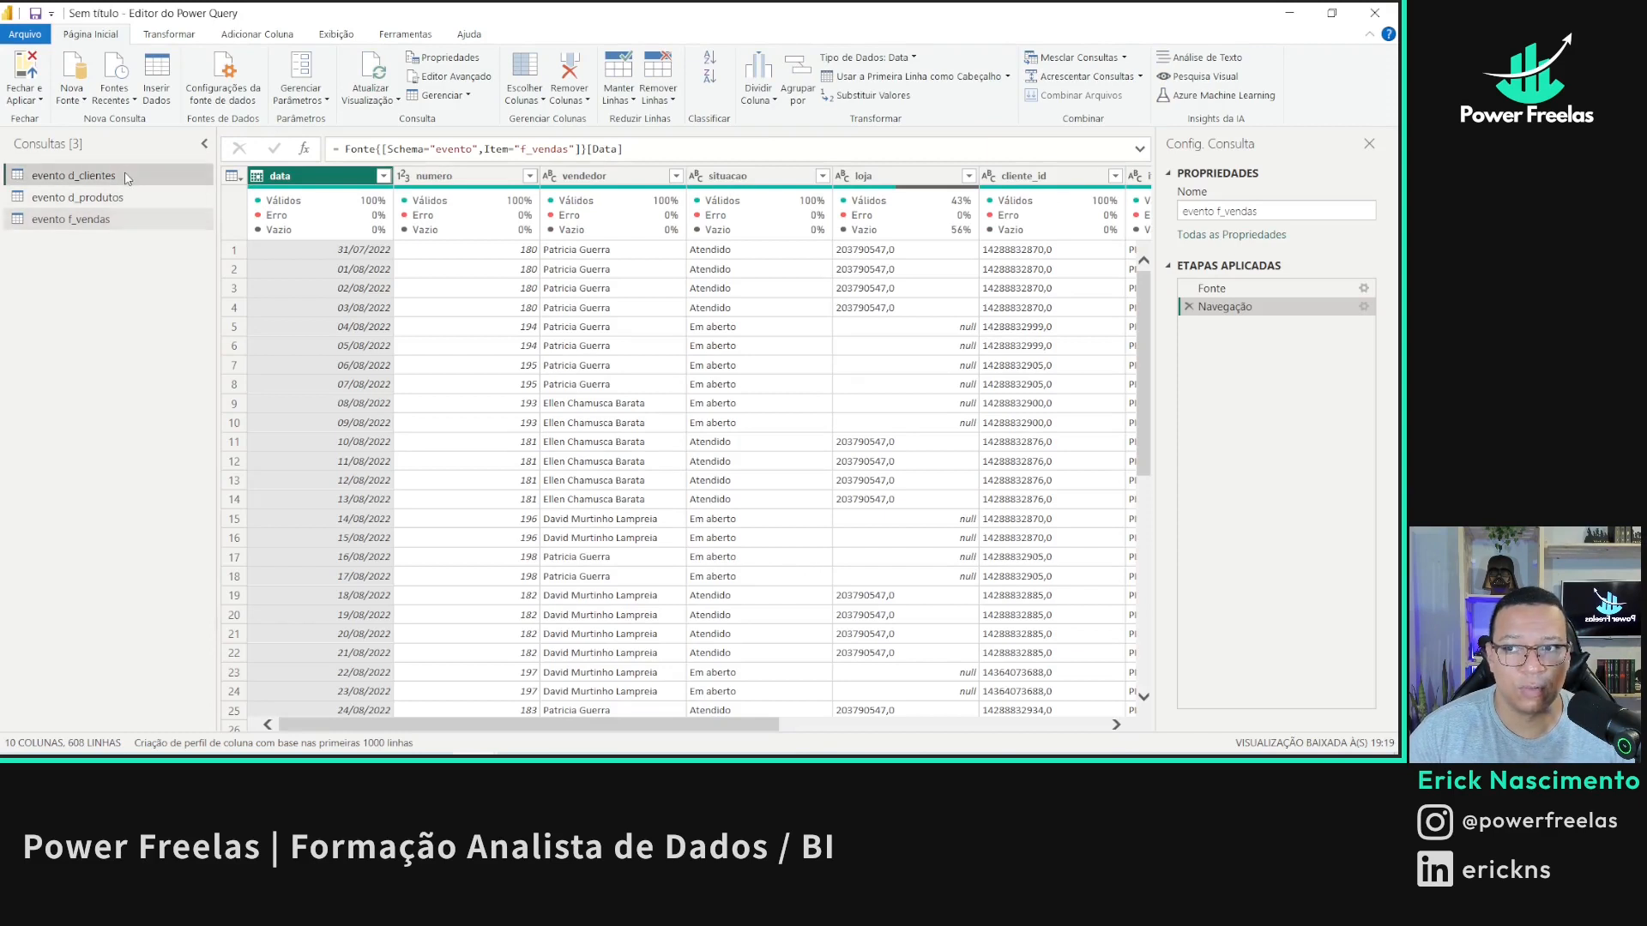
left_click_drag(1218, 210, 1115, 215)
key("BackSpace")
key("Return")
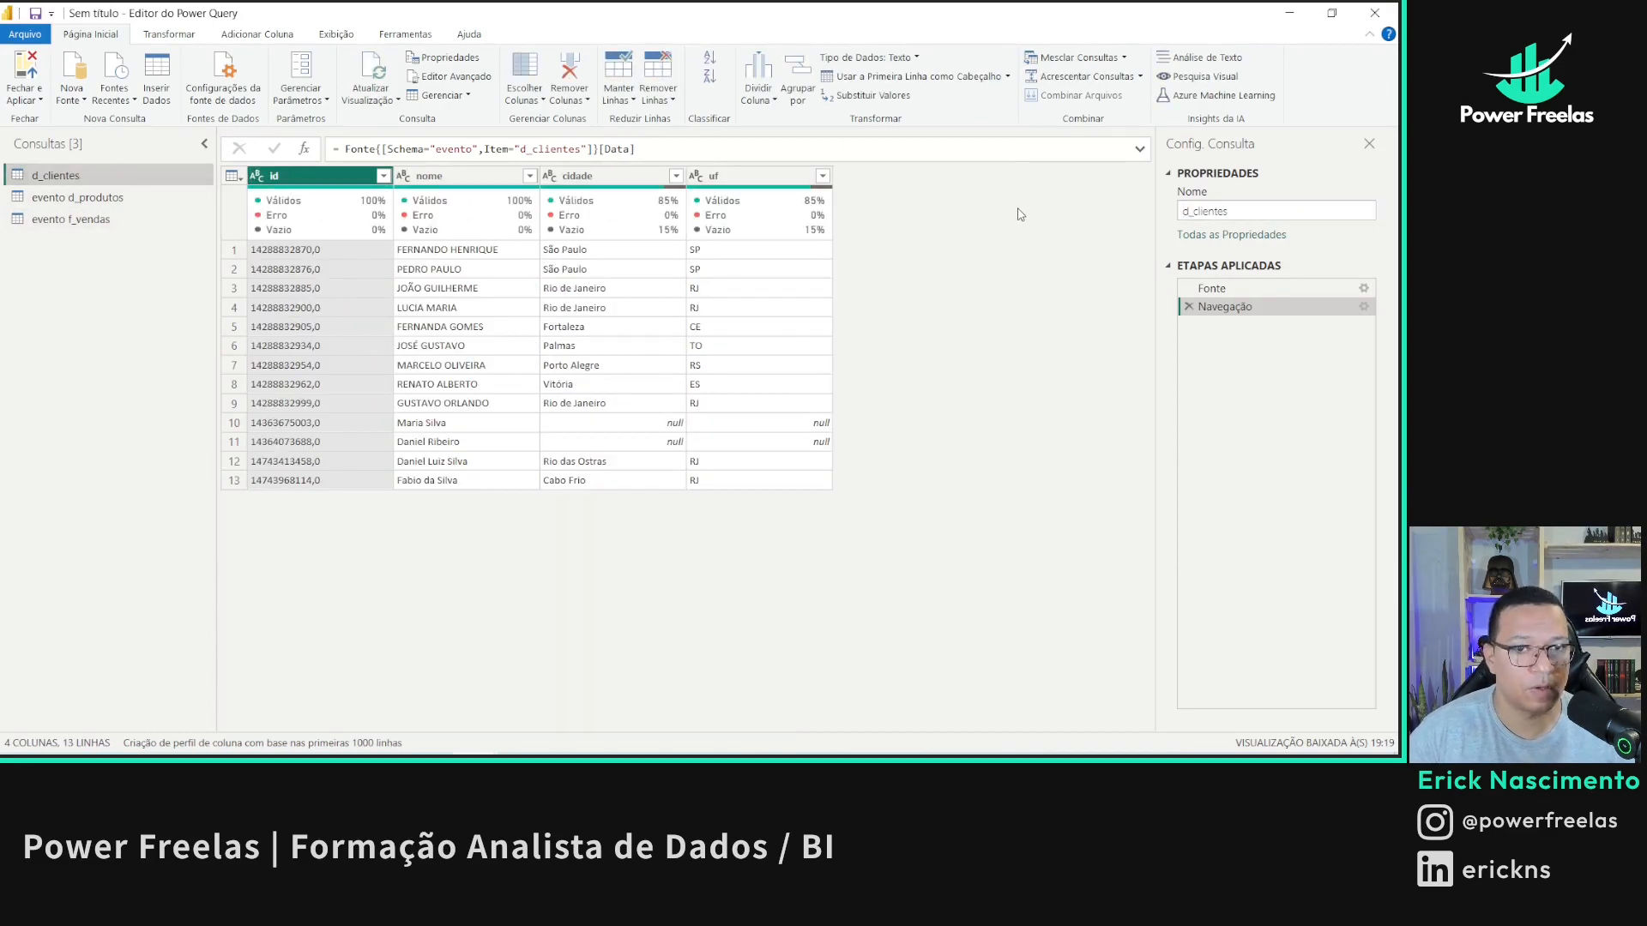
- Rename the query evento d_produtos as d_produtos
left_click(81, 197)
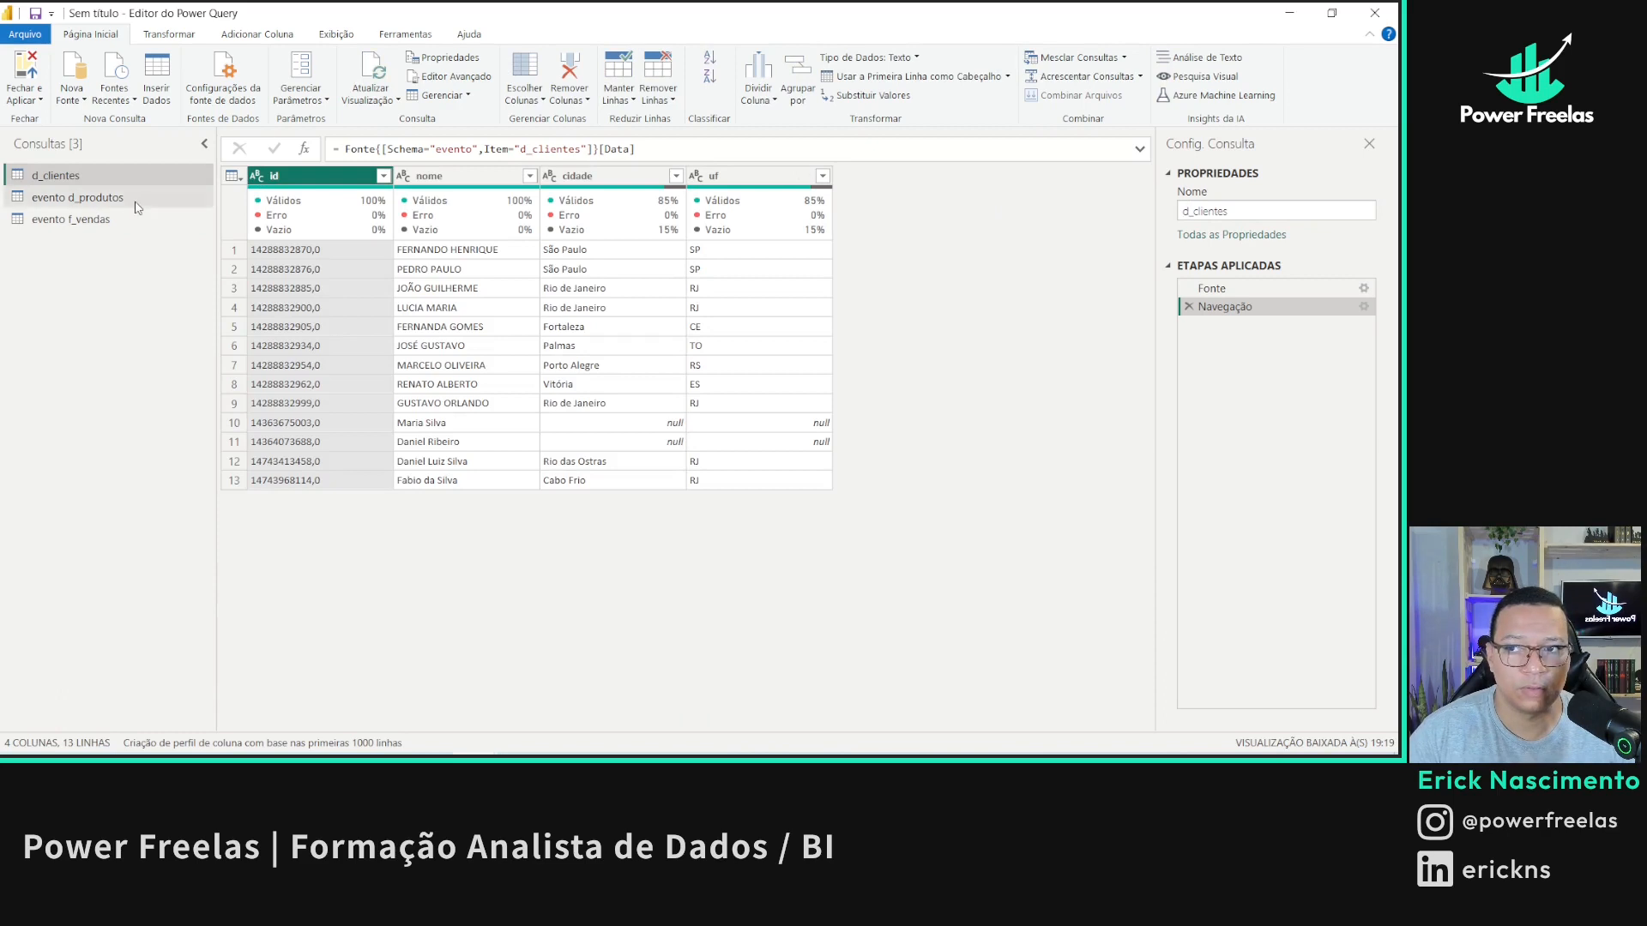
left_click(1222, 211)
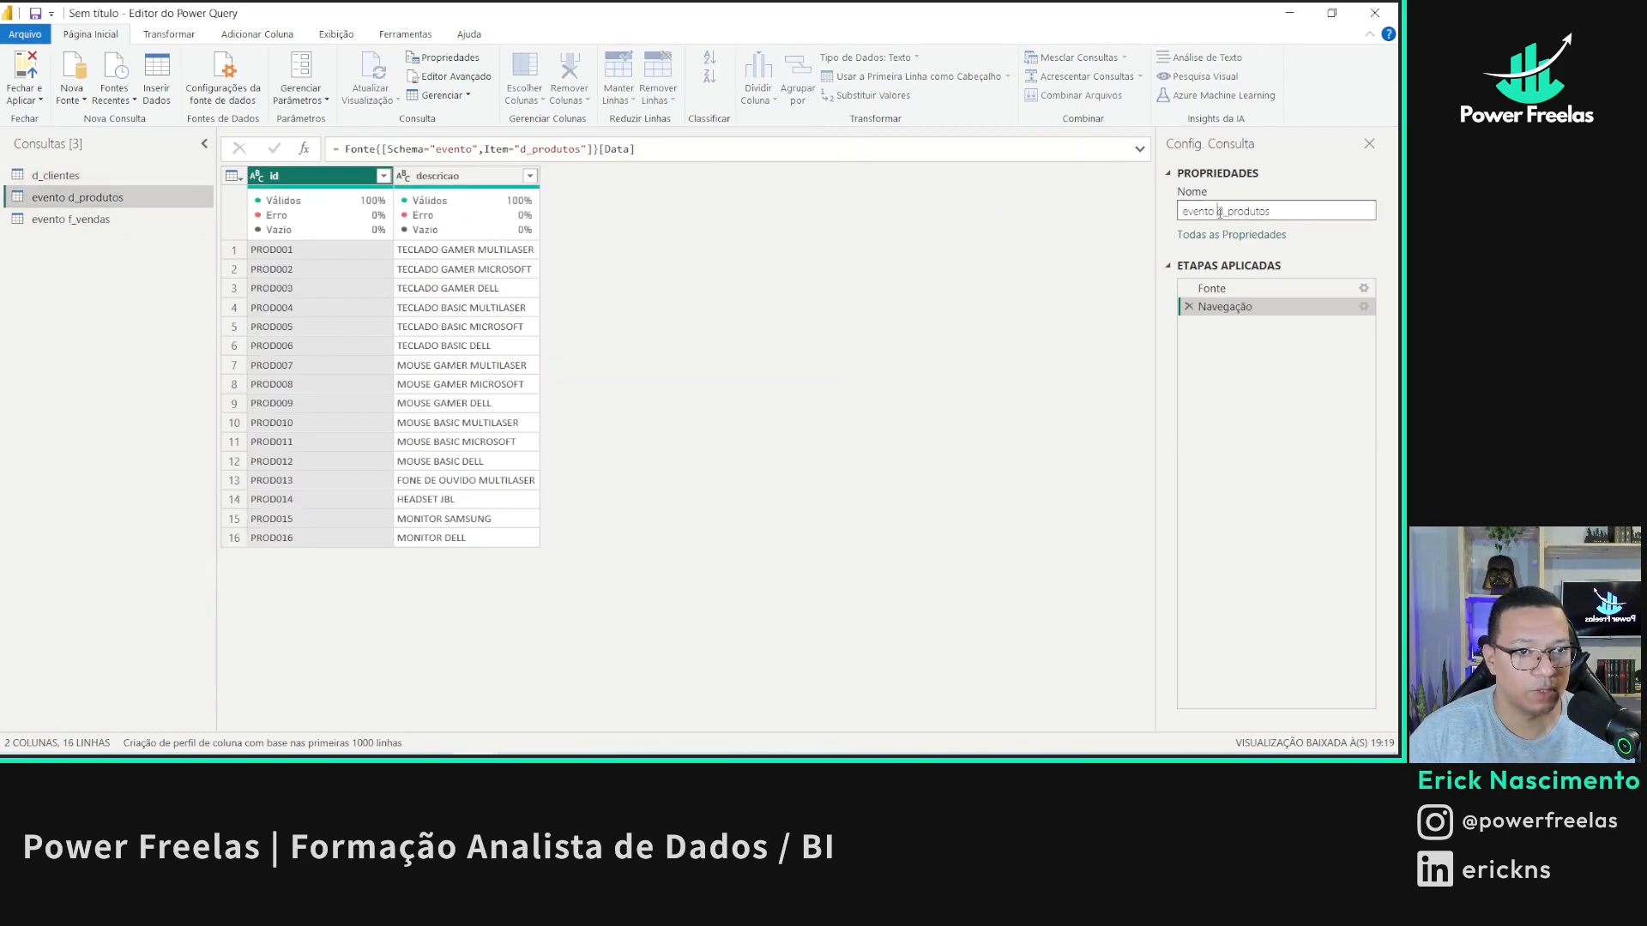
left_click_drag(1219, 211, 1165, 218)
key("BackSpace")
type("3")
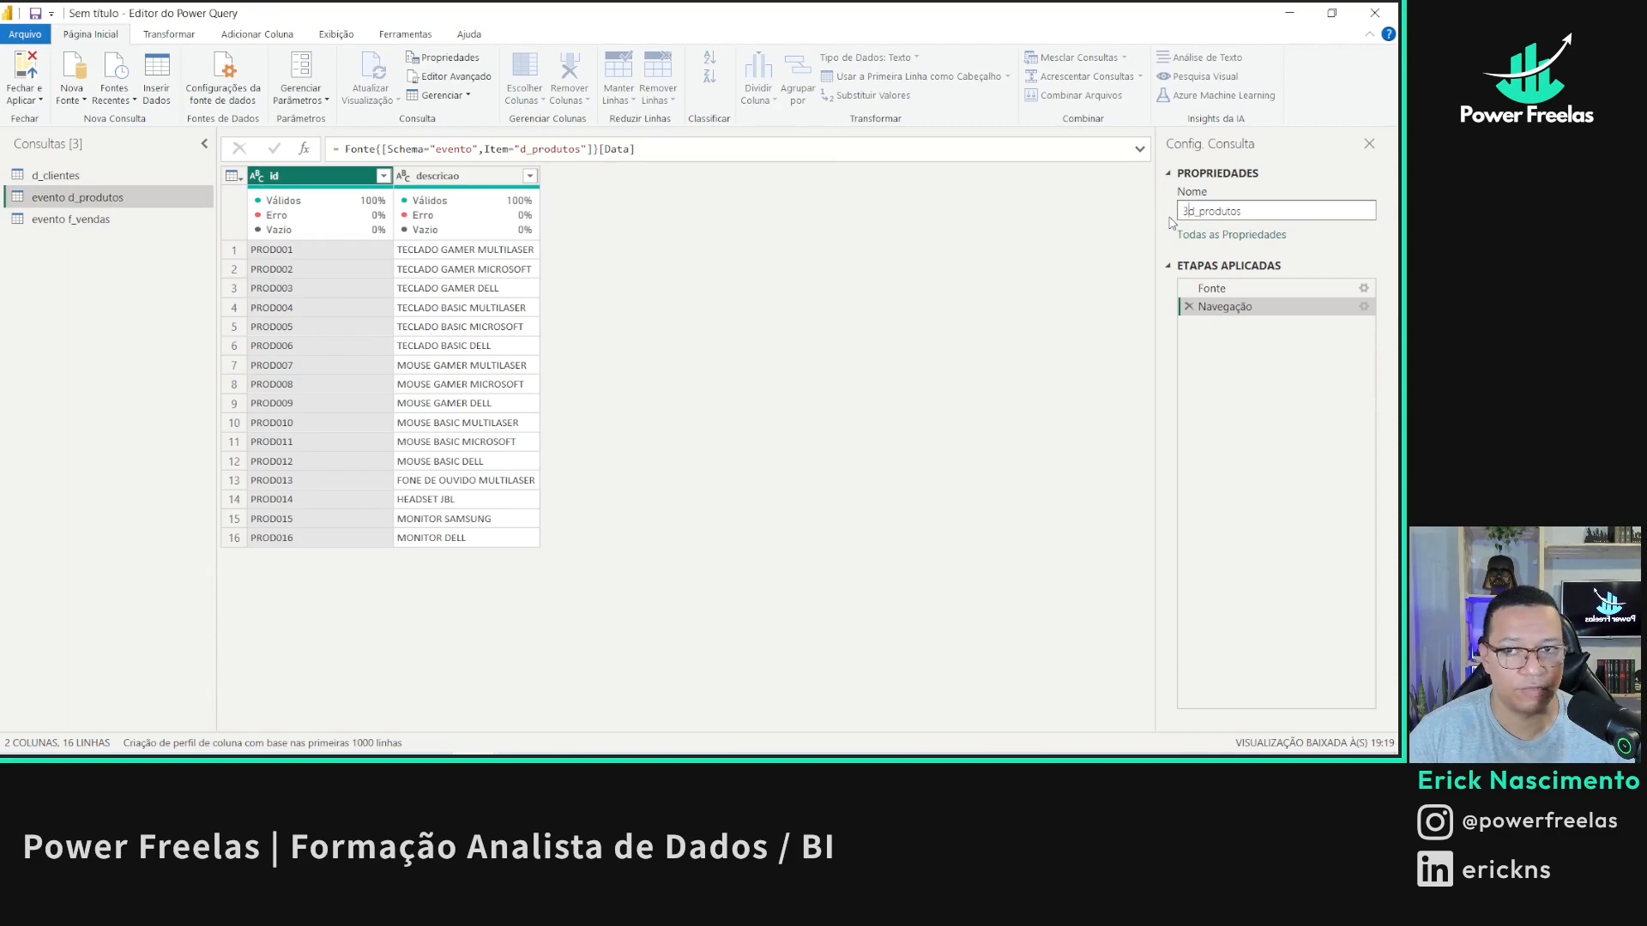
key("BackSpace")
key("Return")
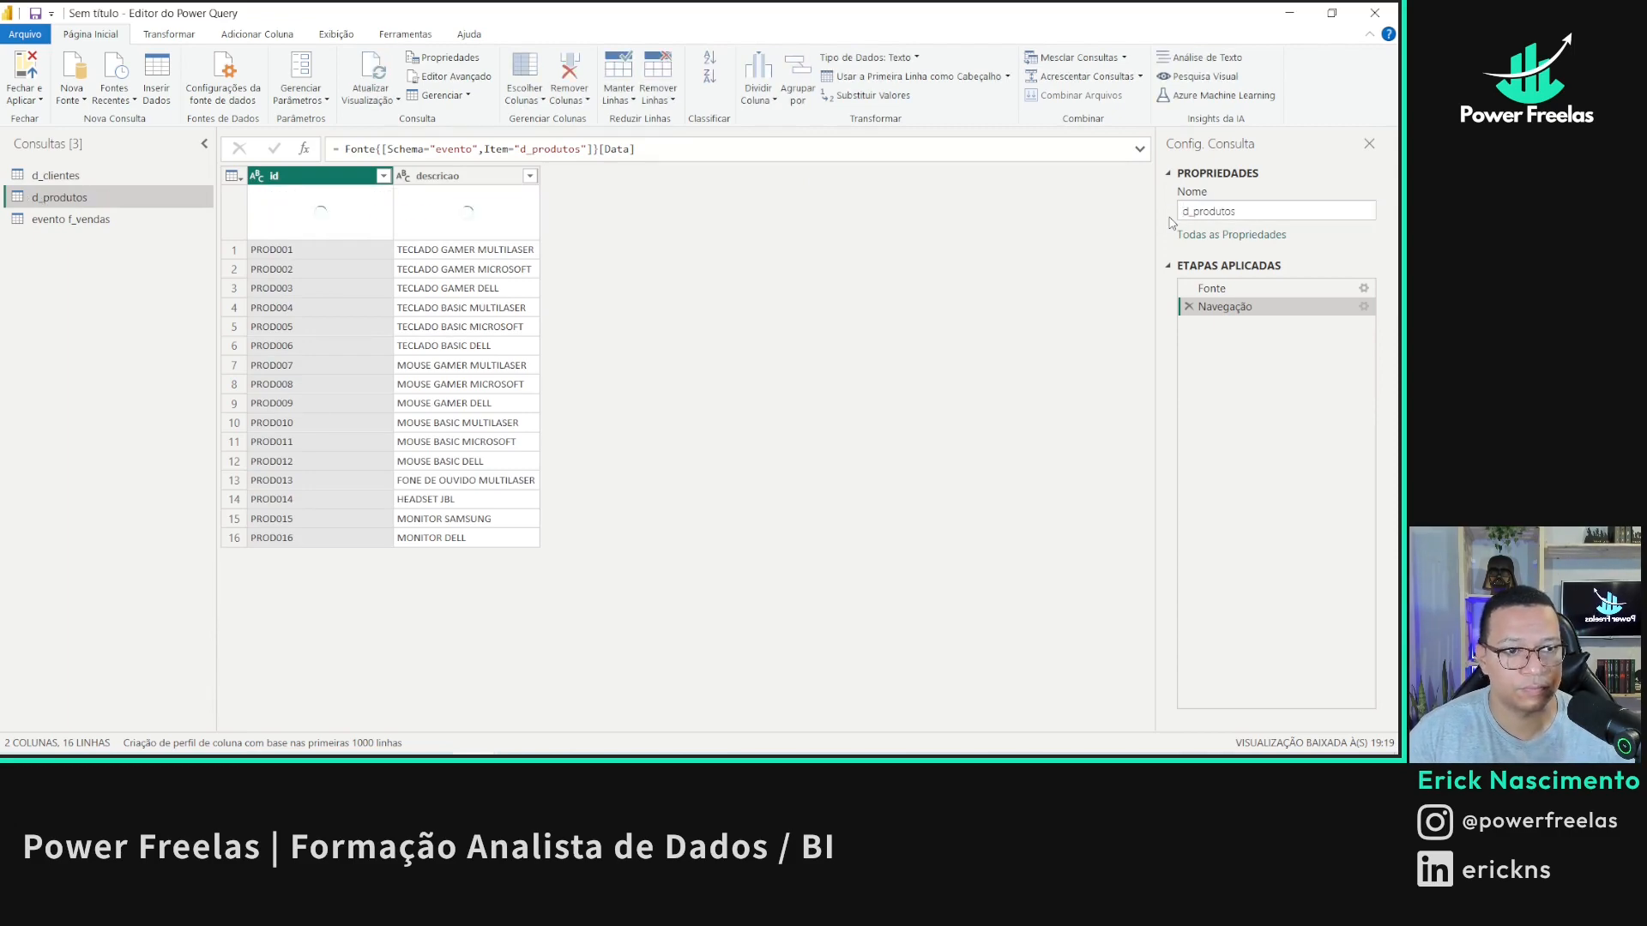
- Rename the query evento f_vendas as f_vendas
left_click(71, 218)
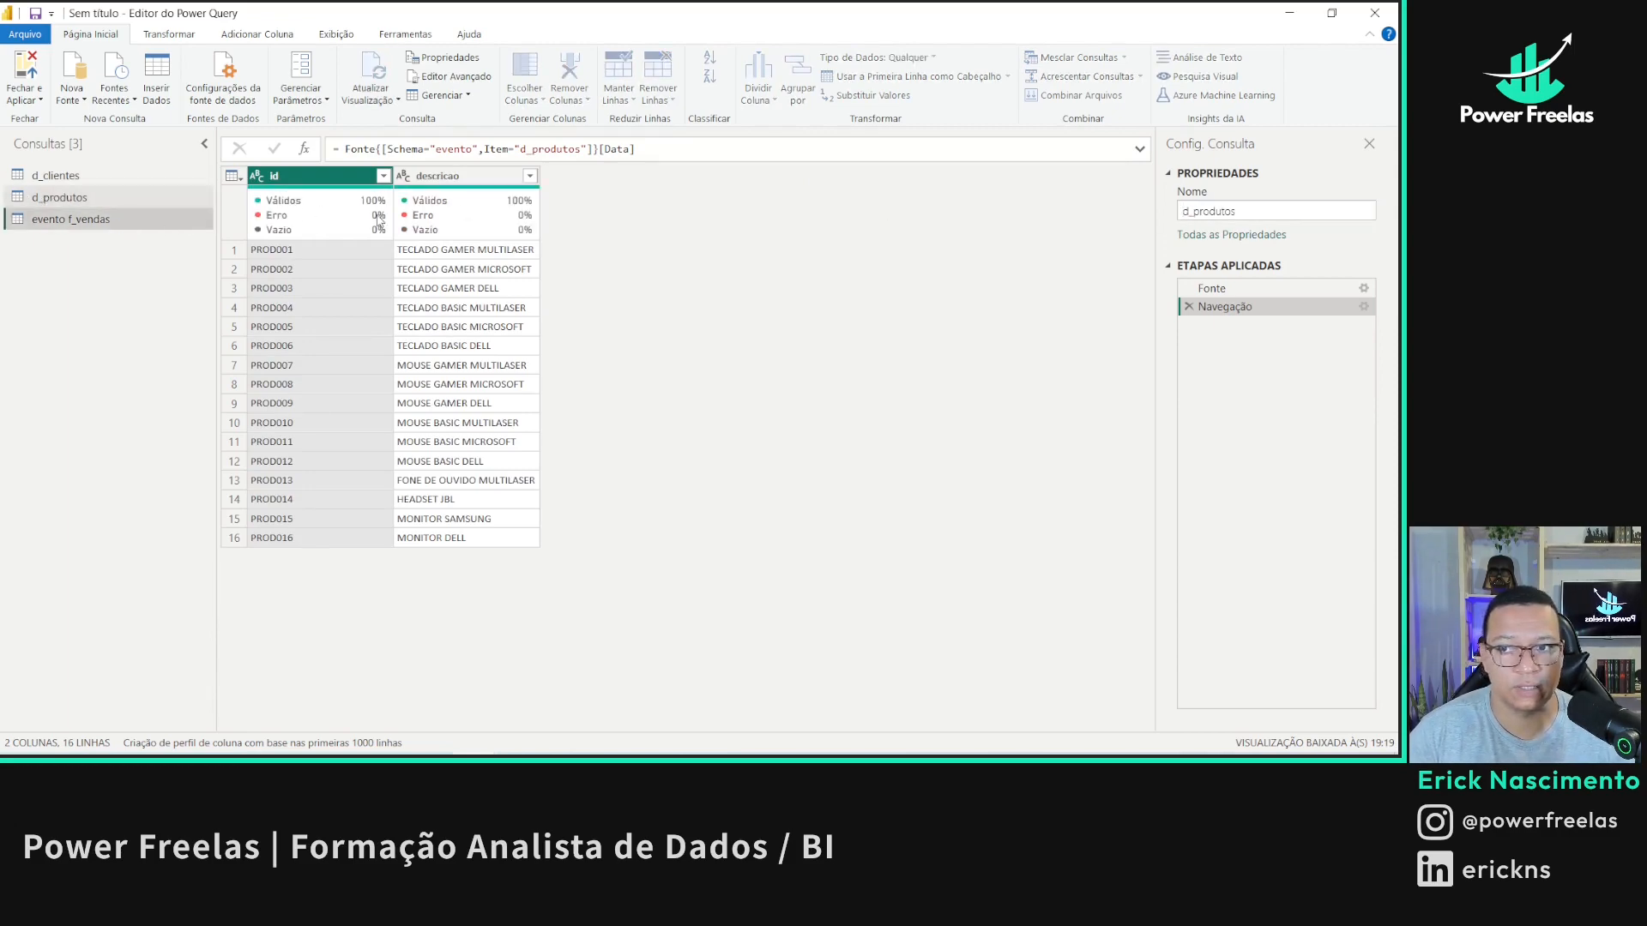
left_click(1219, 212)
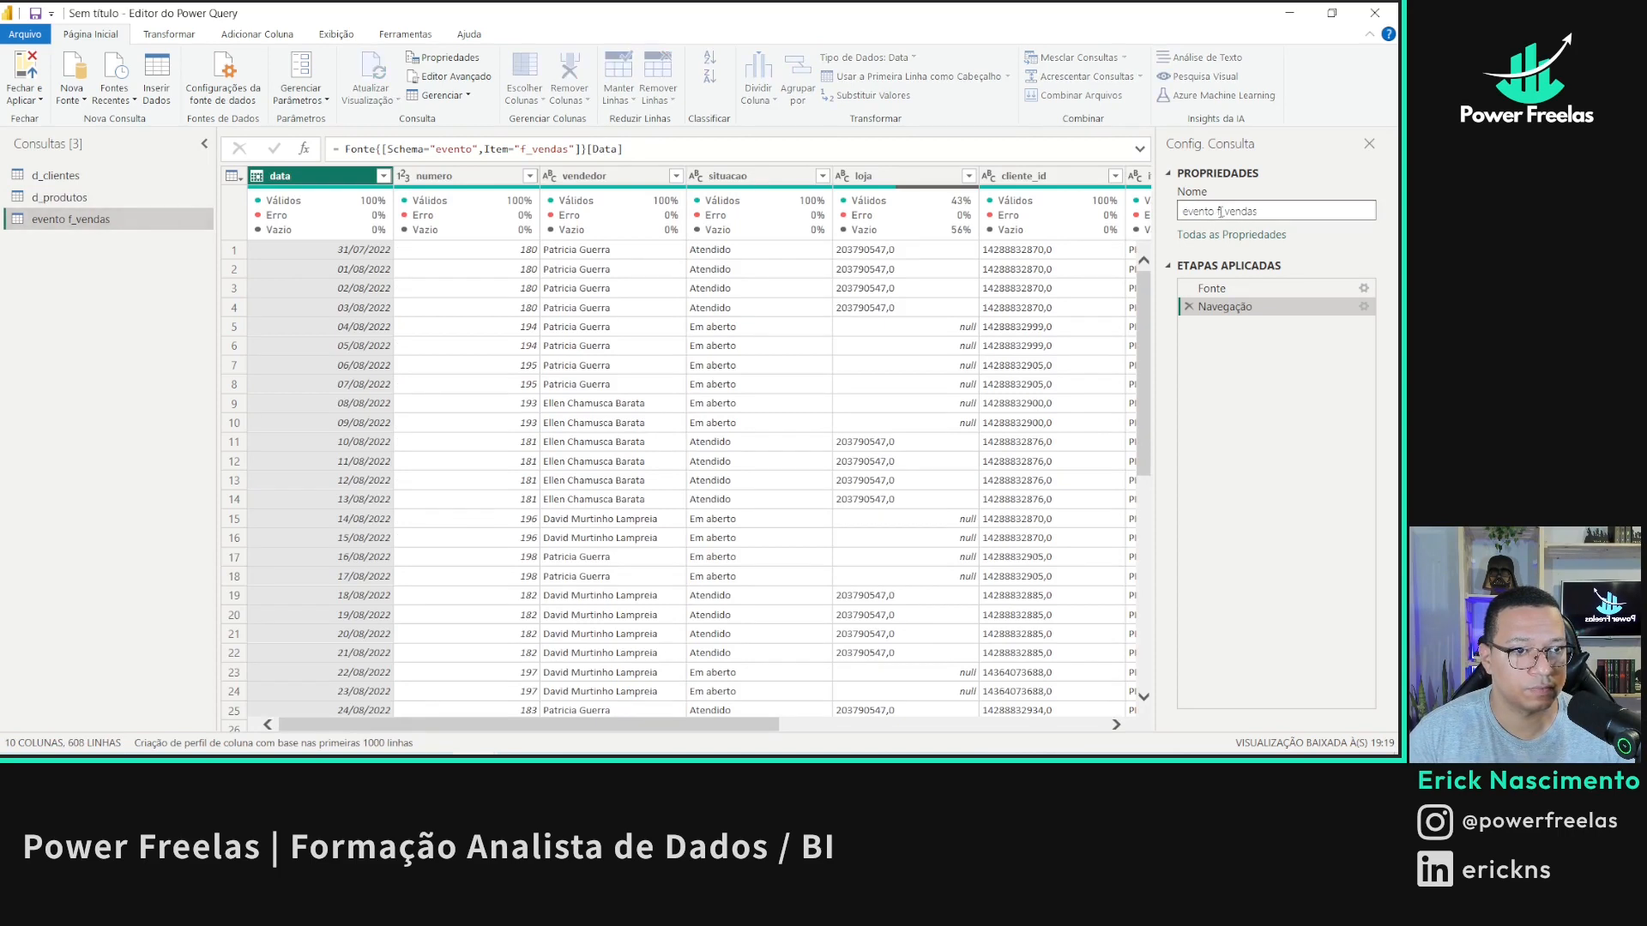
left_click_drag(1215, 211, 1037, 215)
key("BackSpace")
key("Return")
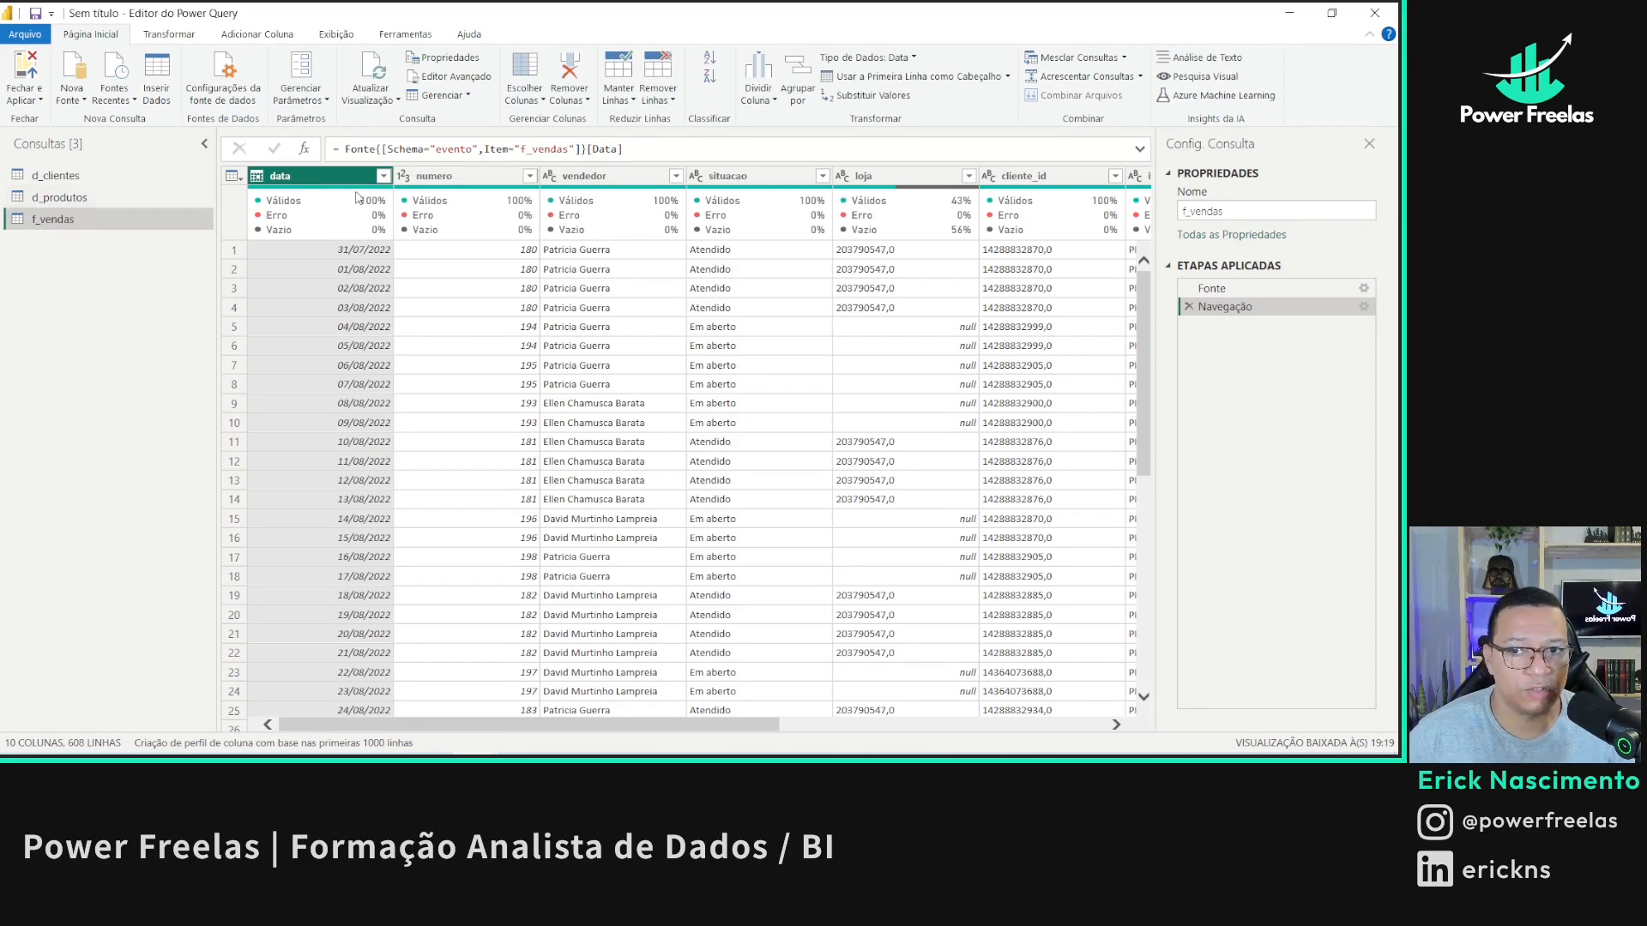
- Examine the columns of f_vendas, including the profile of its numero column, and the data of d_produtos and d_clientes
left_click(458, 176)
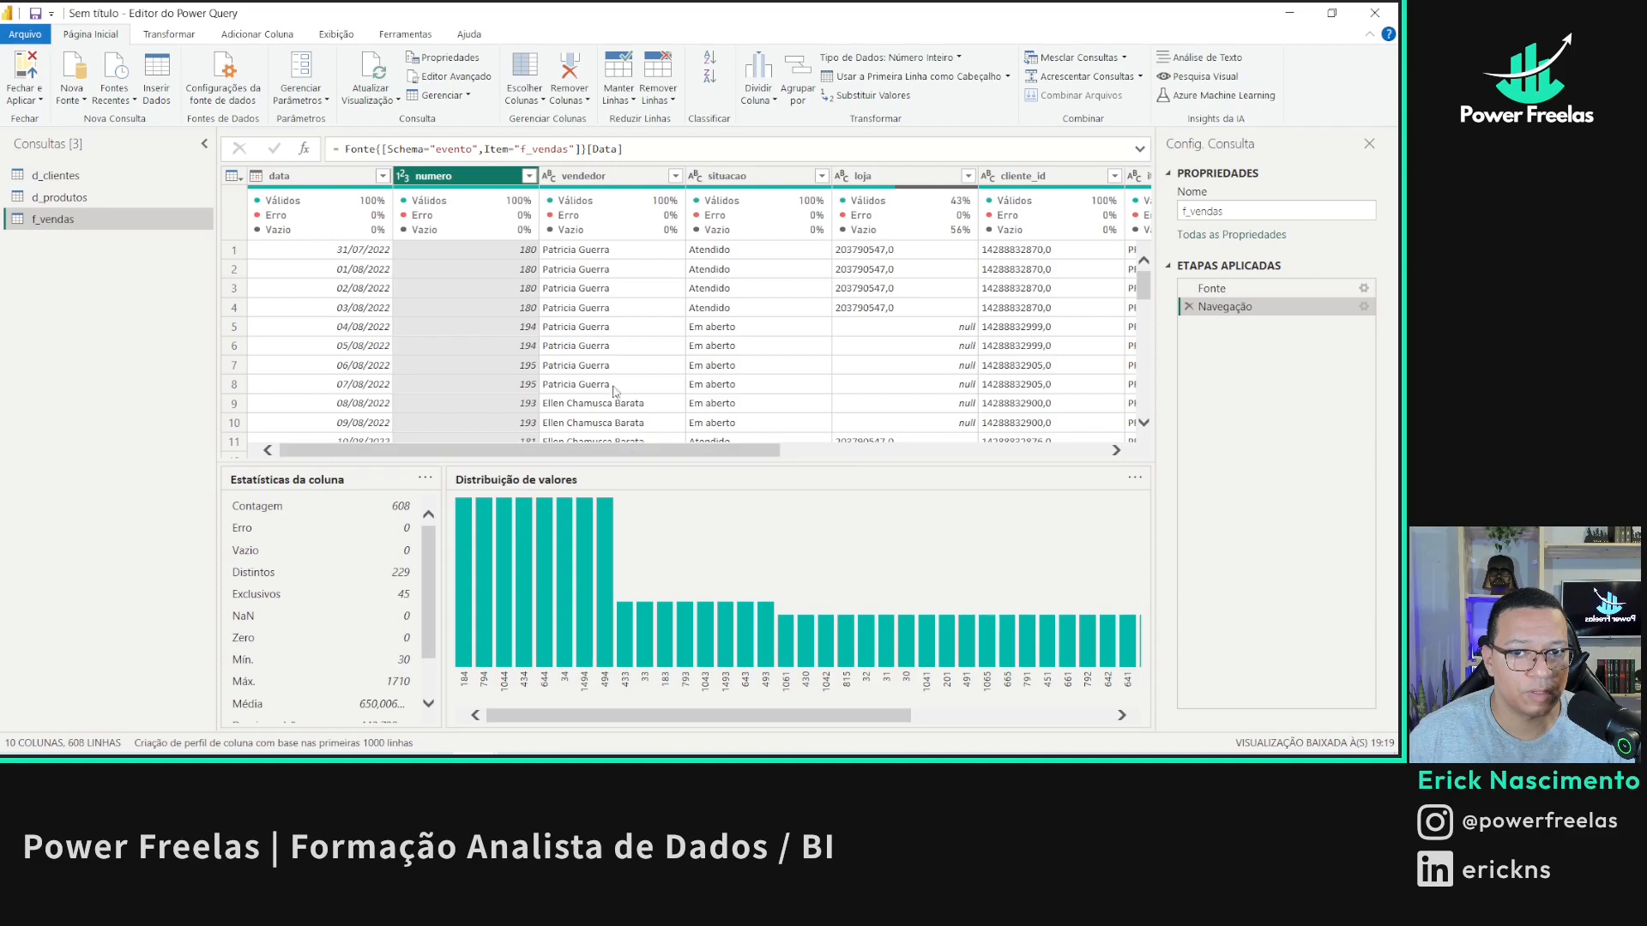
left_click_drag(642, 450, 978, 390)
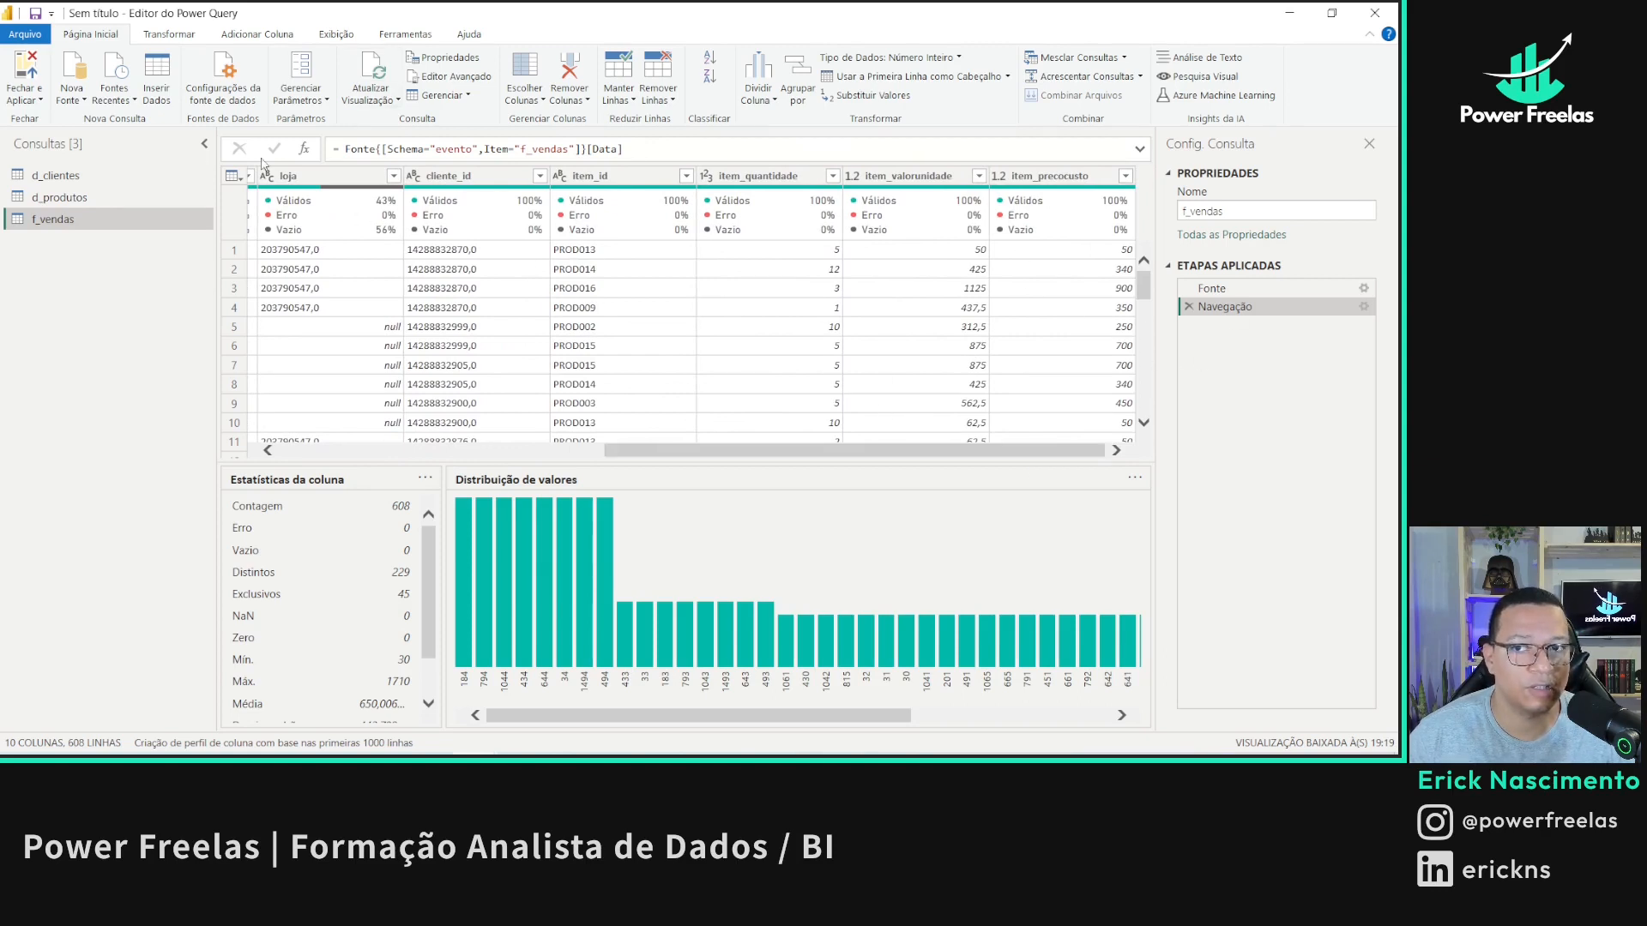
left_click(86, 199)
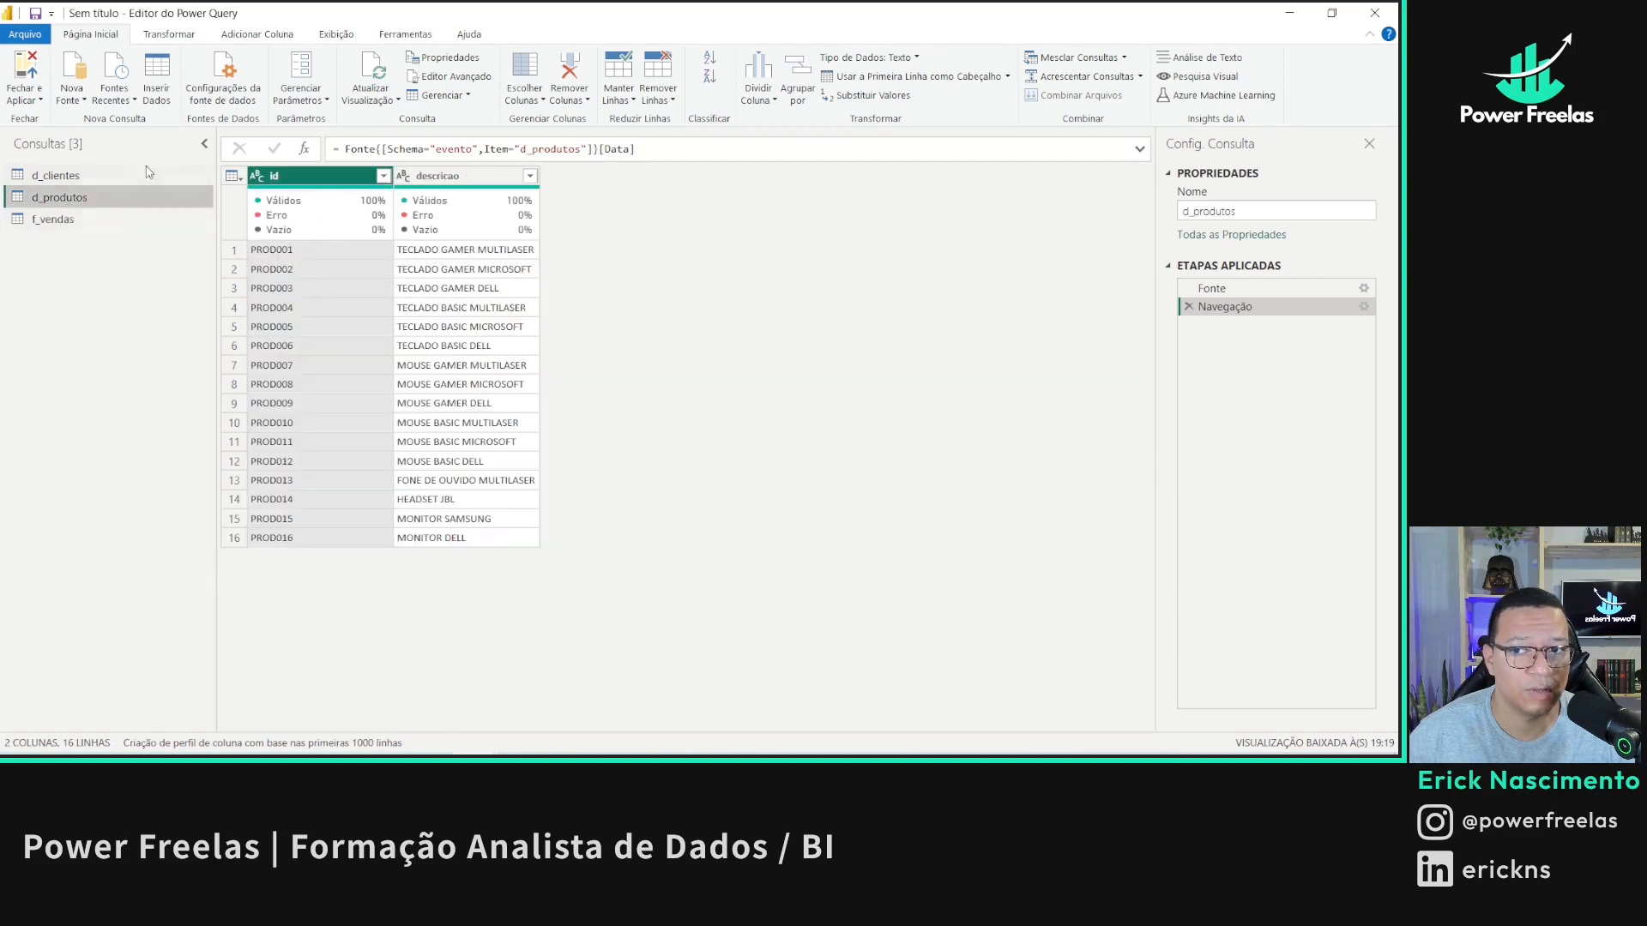
left_click(156, 174)
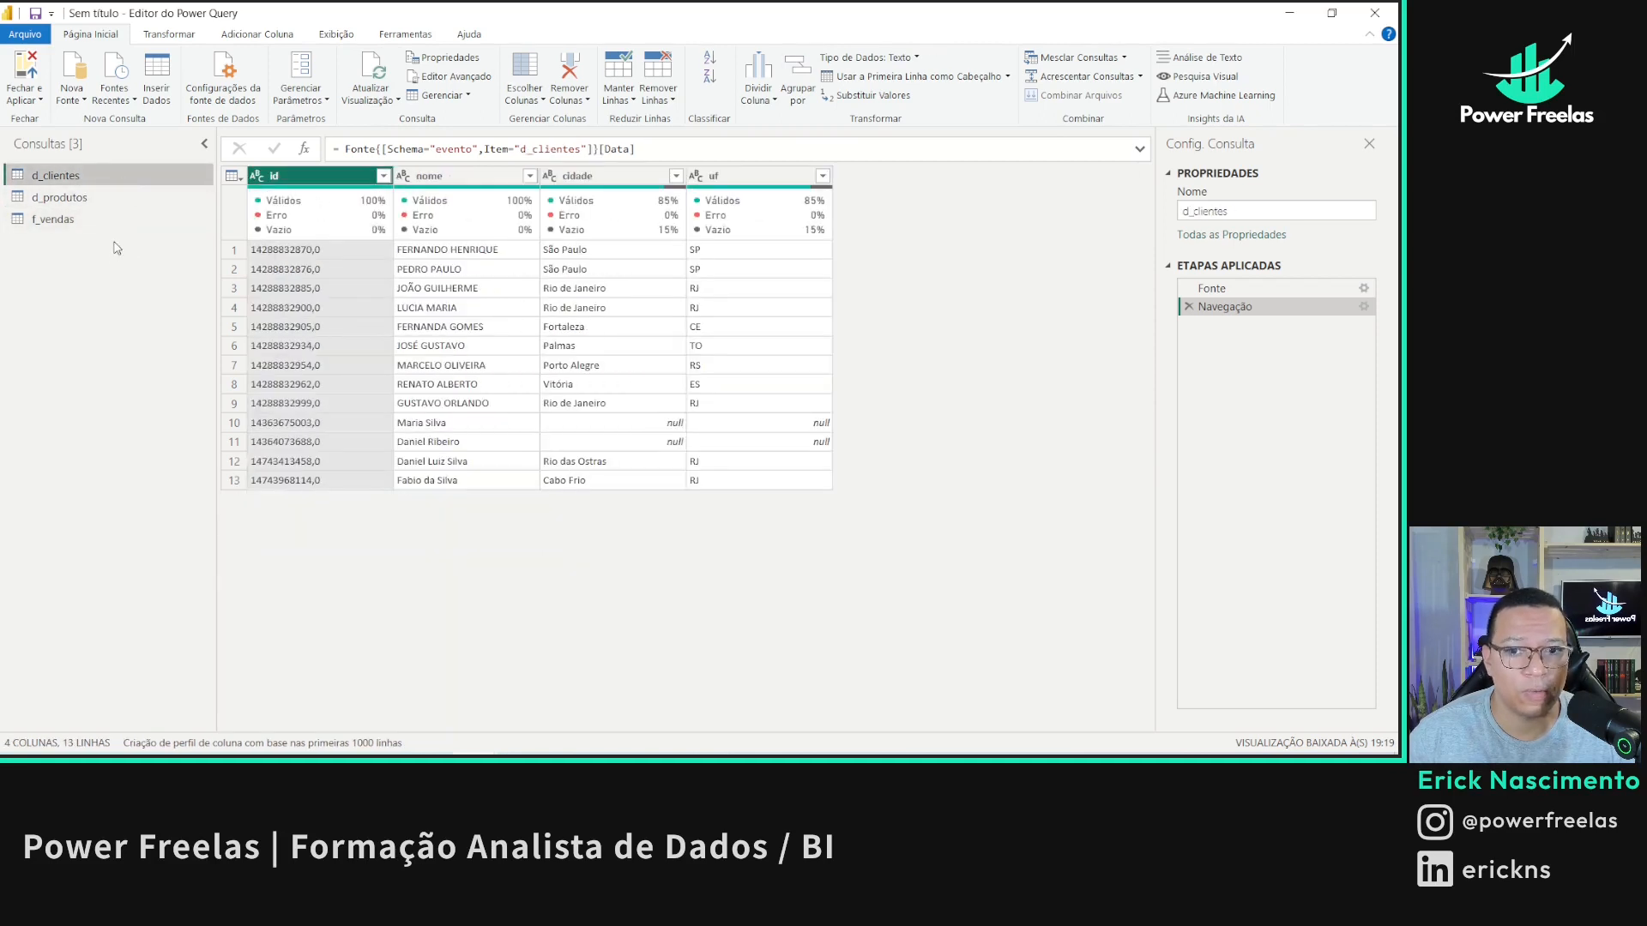
- Inspect the M code of the f_vendas query in the Advanced Editor and close it without changing the code
left_click(107, 219)
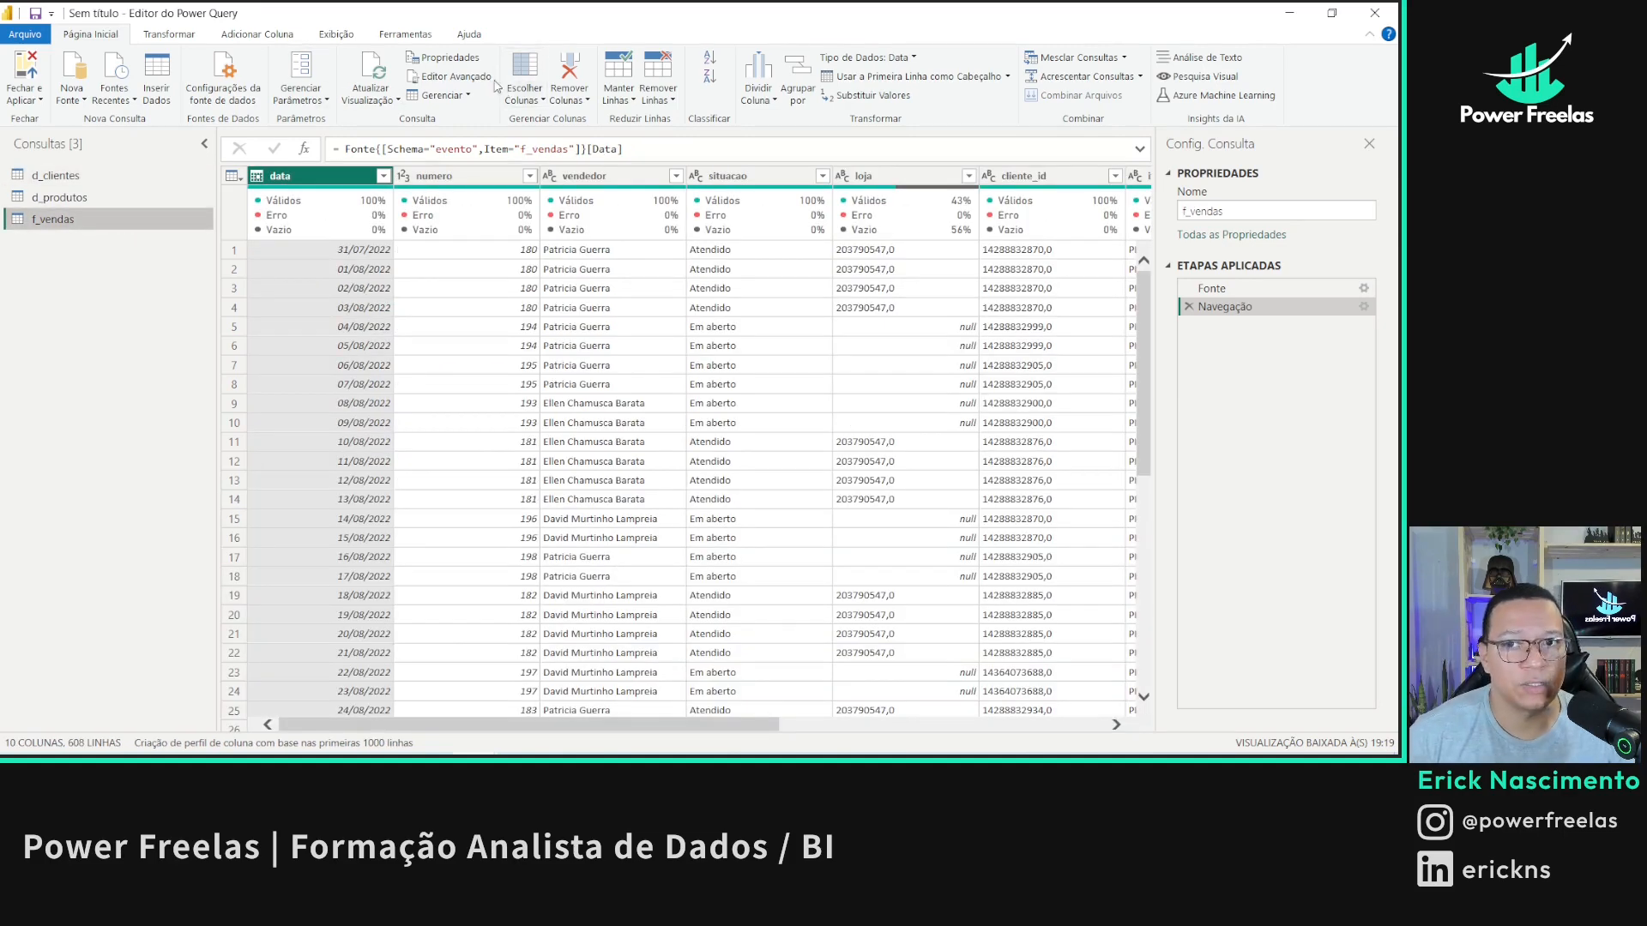
left_click(452, 76)
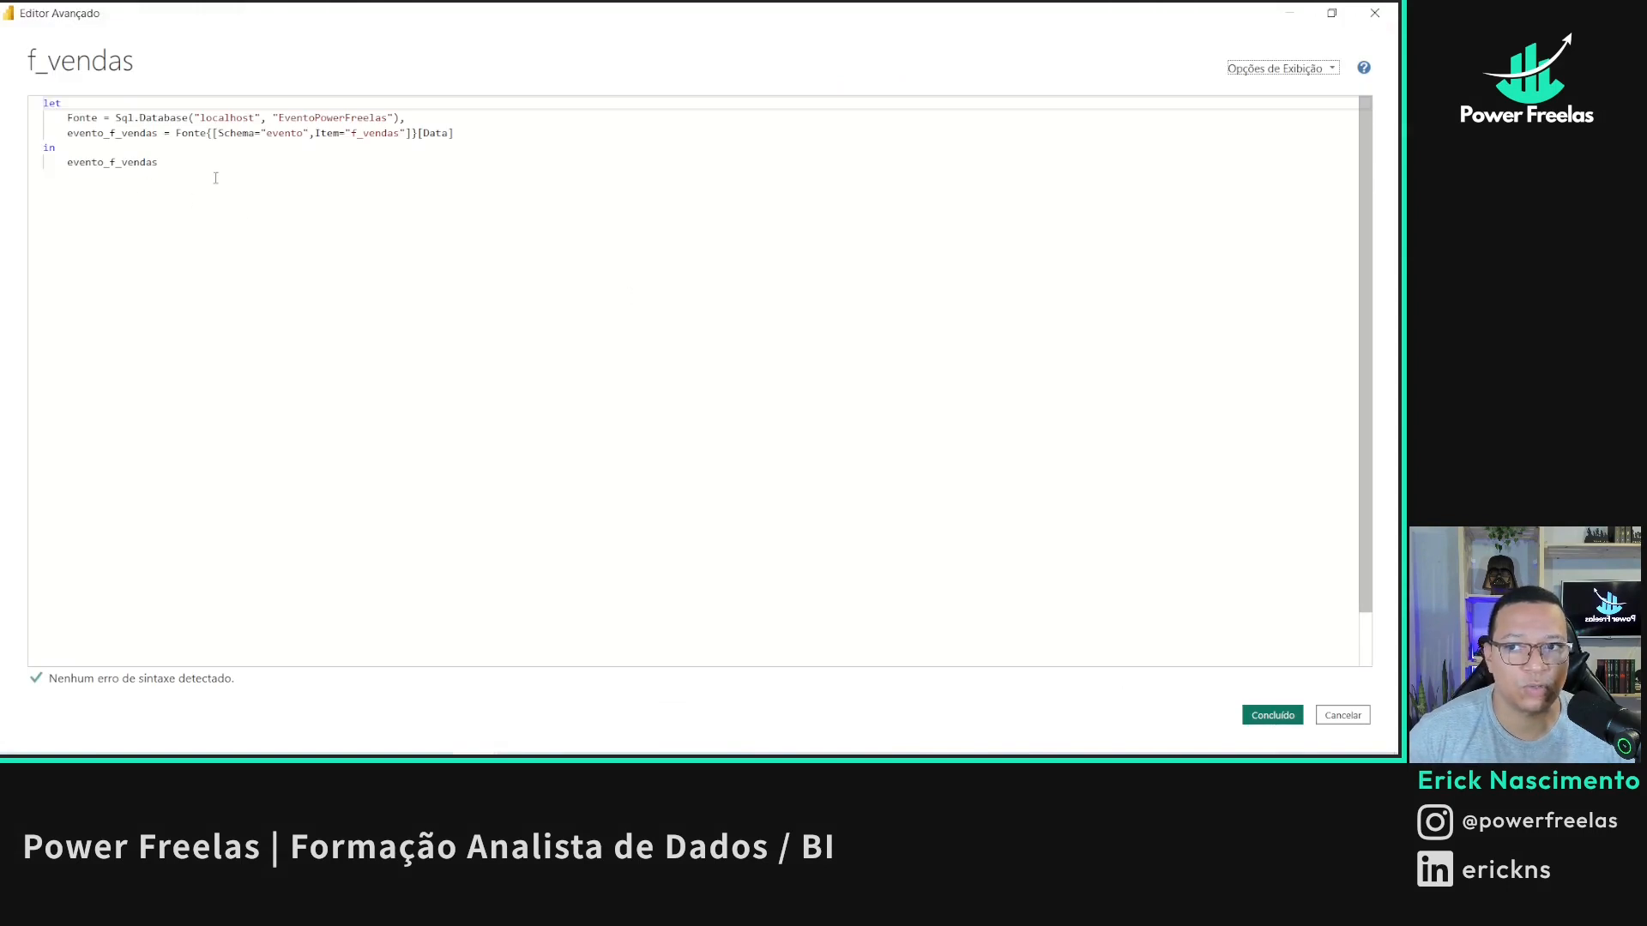
left_click(380, 165)
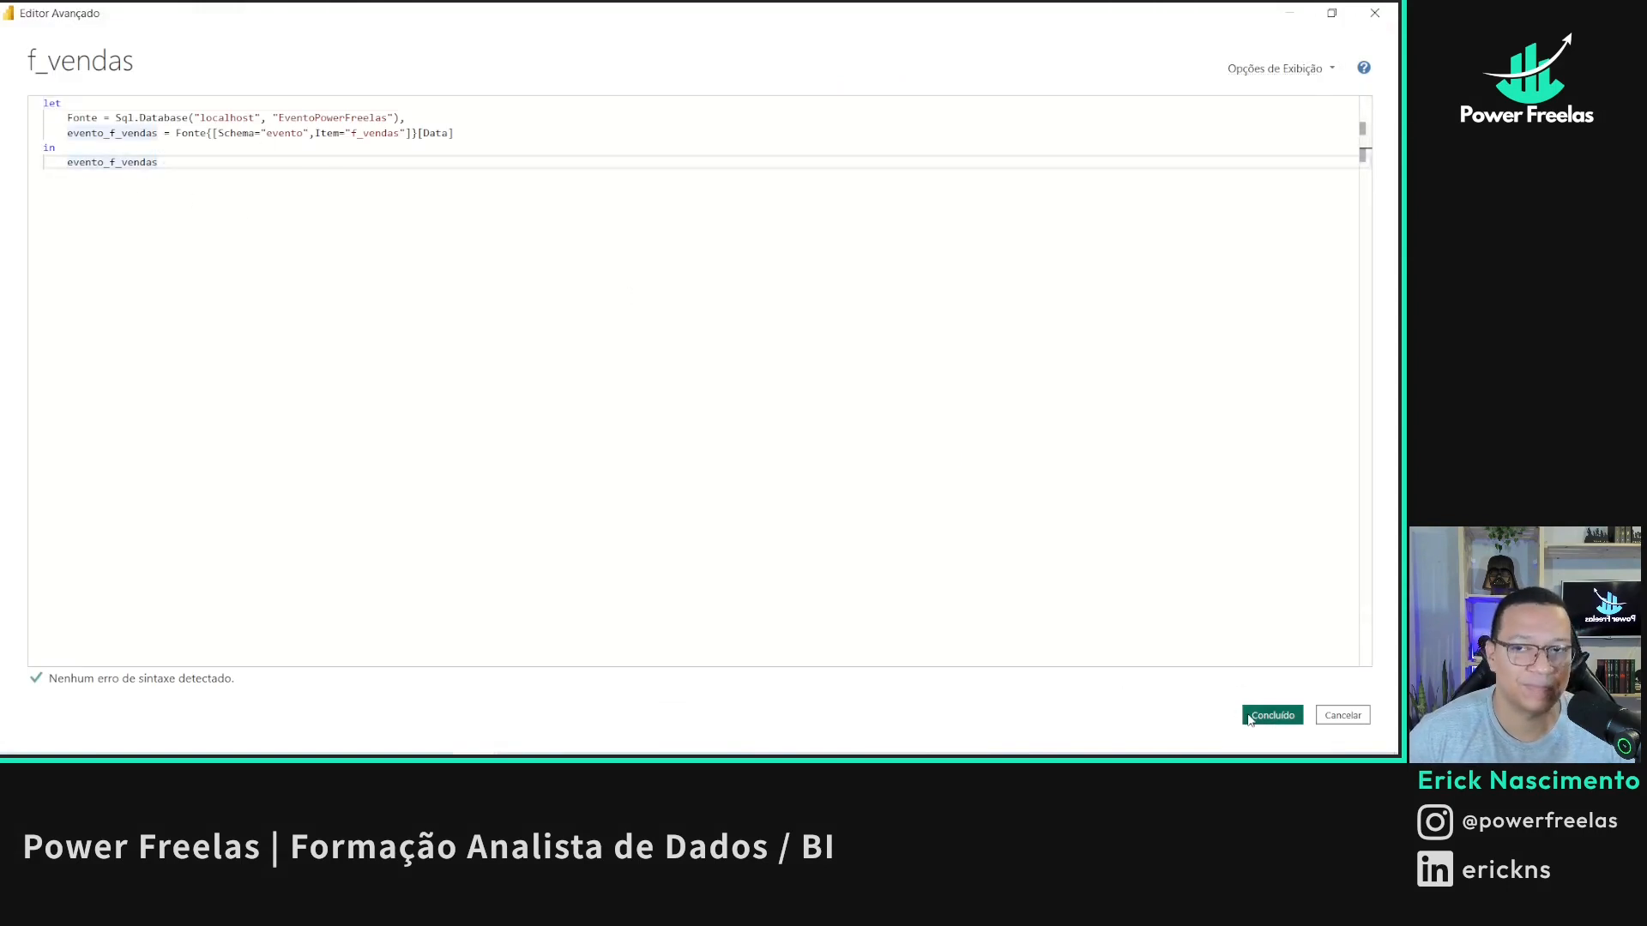
left_click(1270, 715)
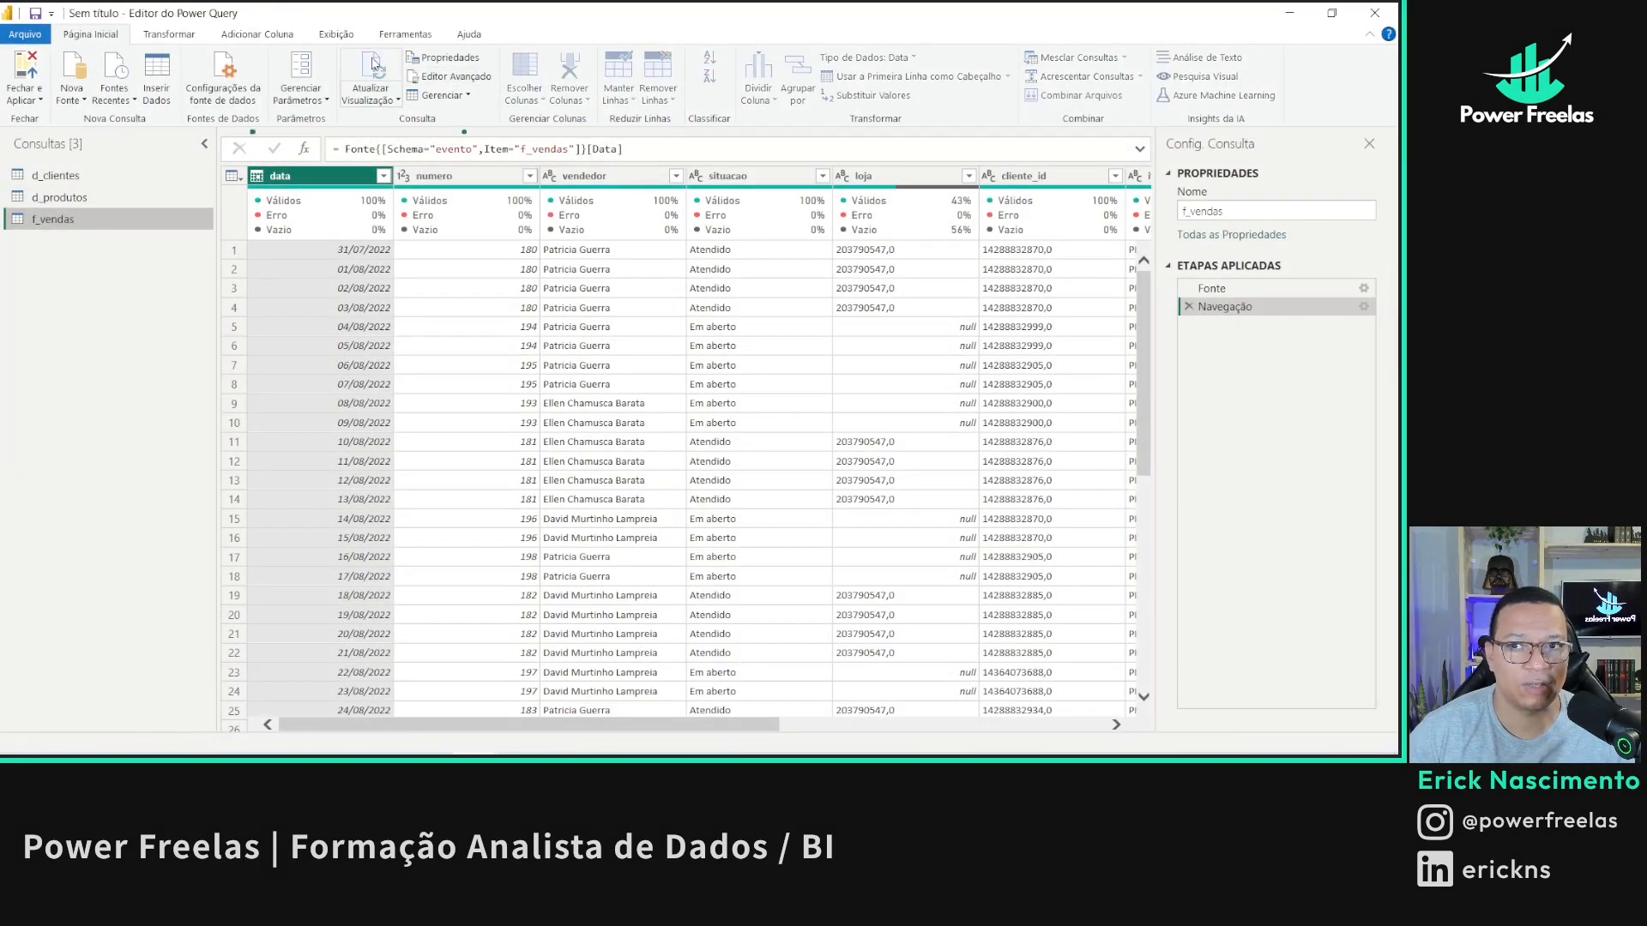
- Check the d_clientes, d_produtos and f_vendas queries once more, and apply them to load the tables into the report
left_click(120, 175)
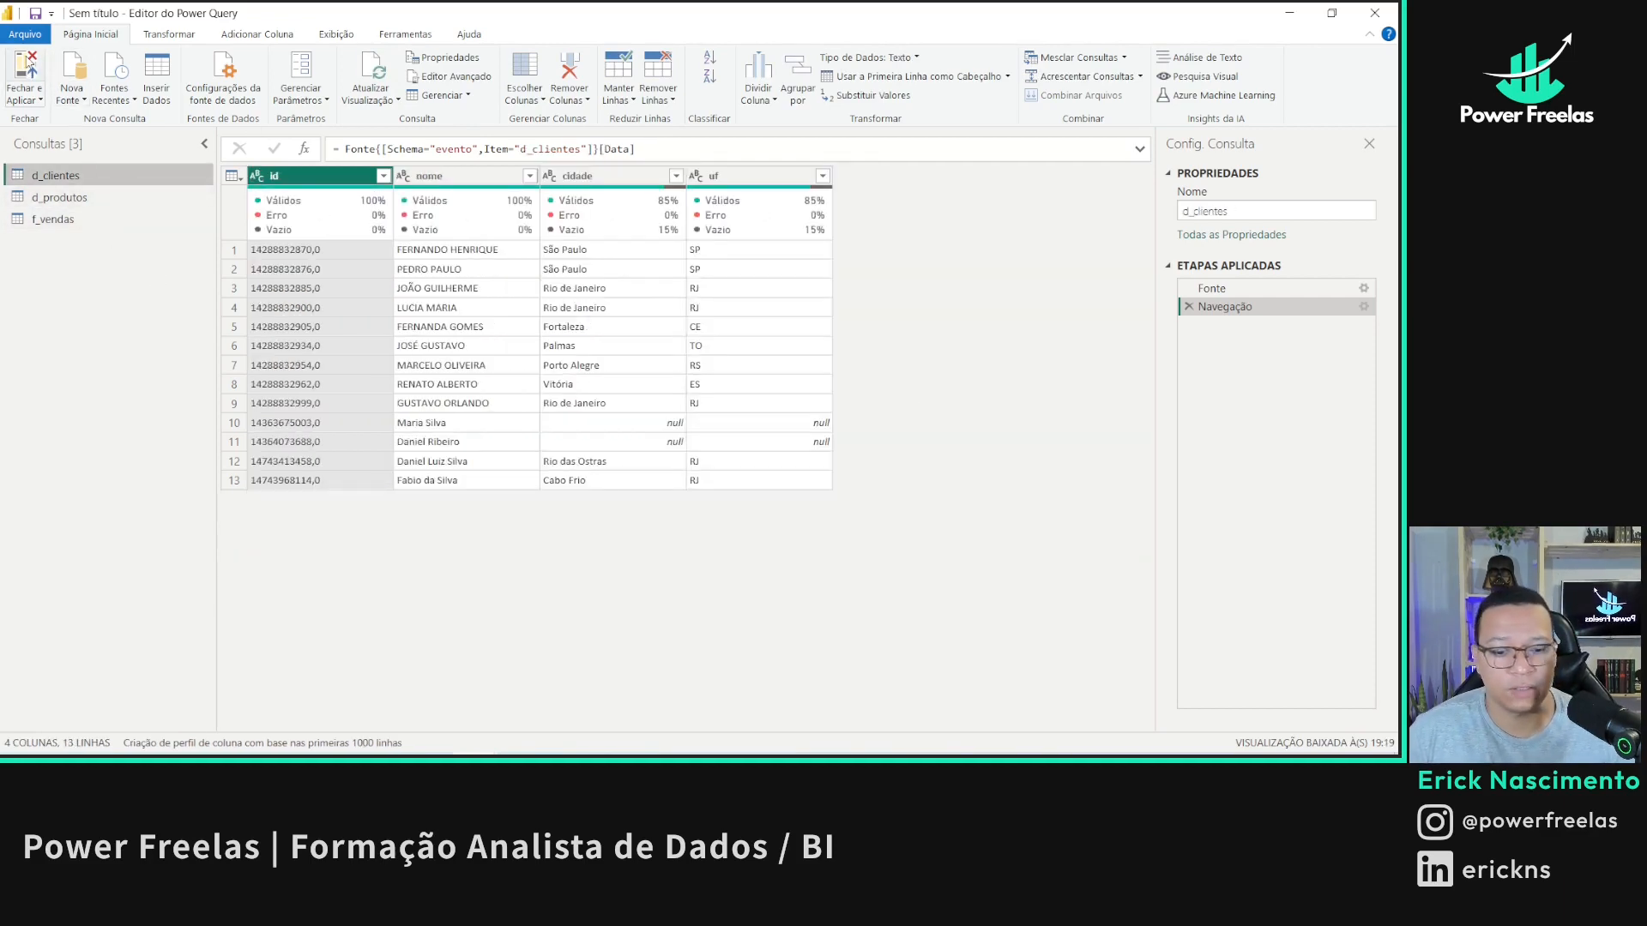
left_click(77, 198)
left_click(60, 219)
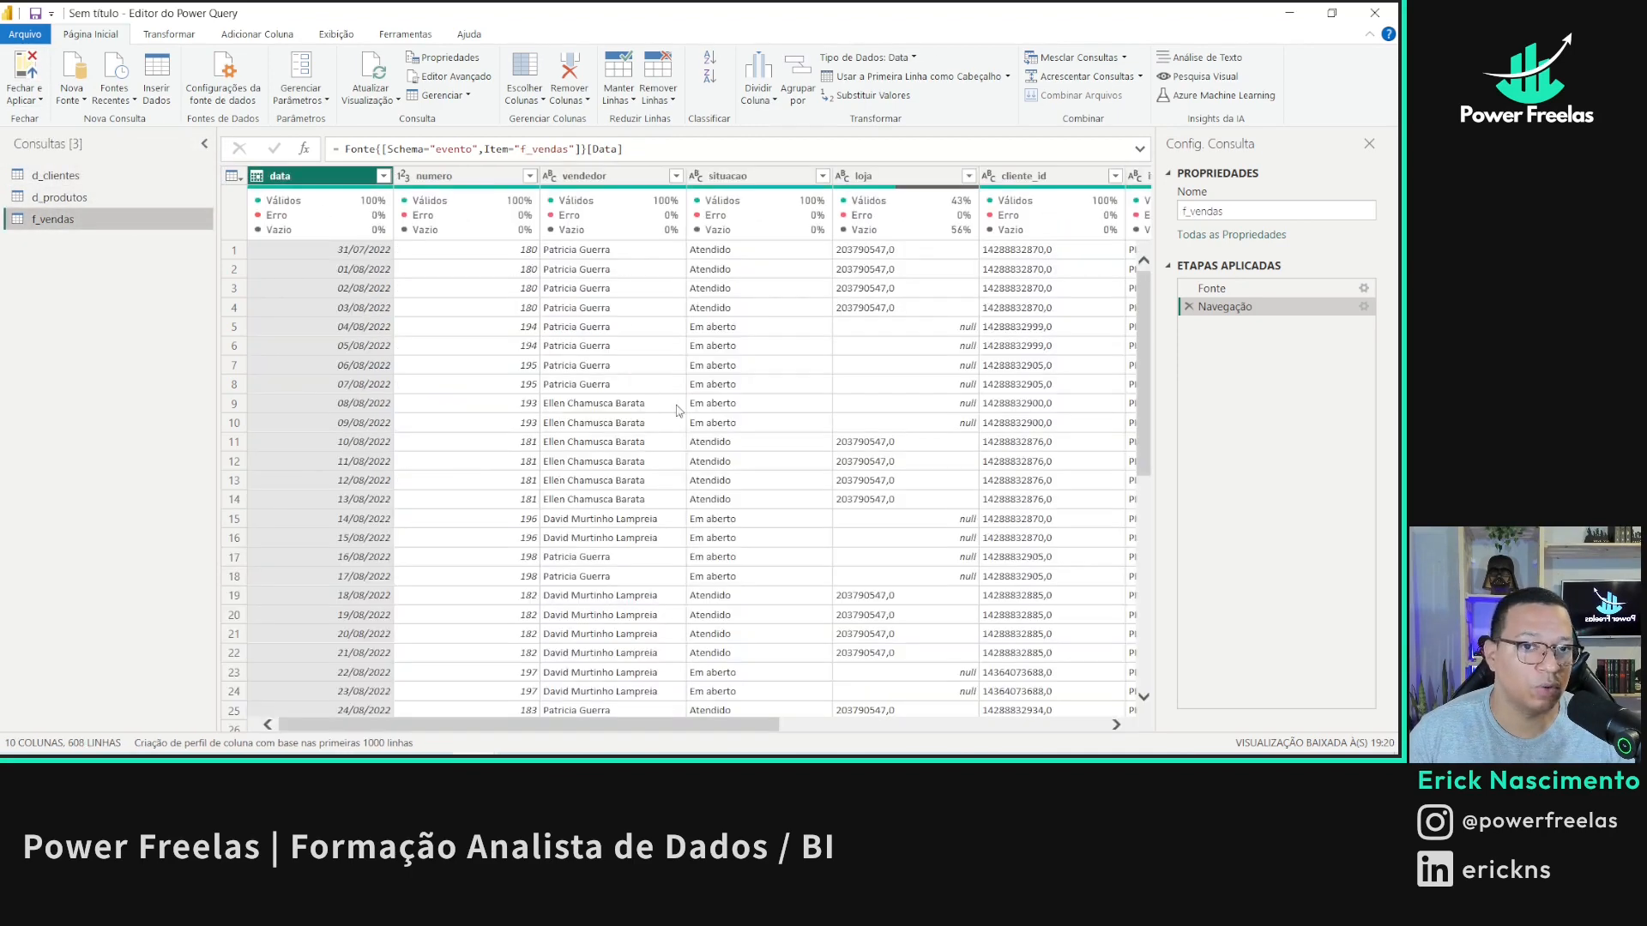
mouse_move(697, 727)
left_mouse_down()
mouse_move(801, 727)
mouse_move(697, 727)
left_mouse_up()
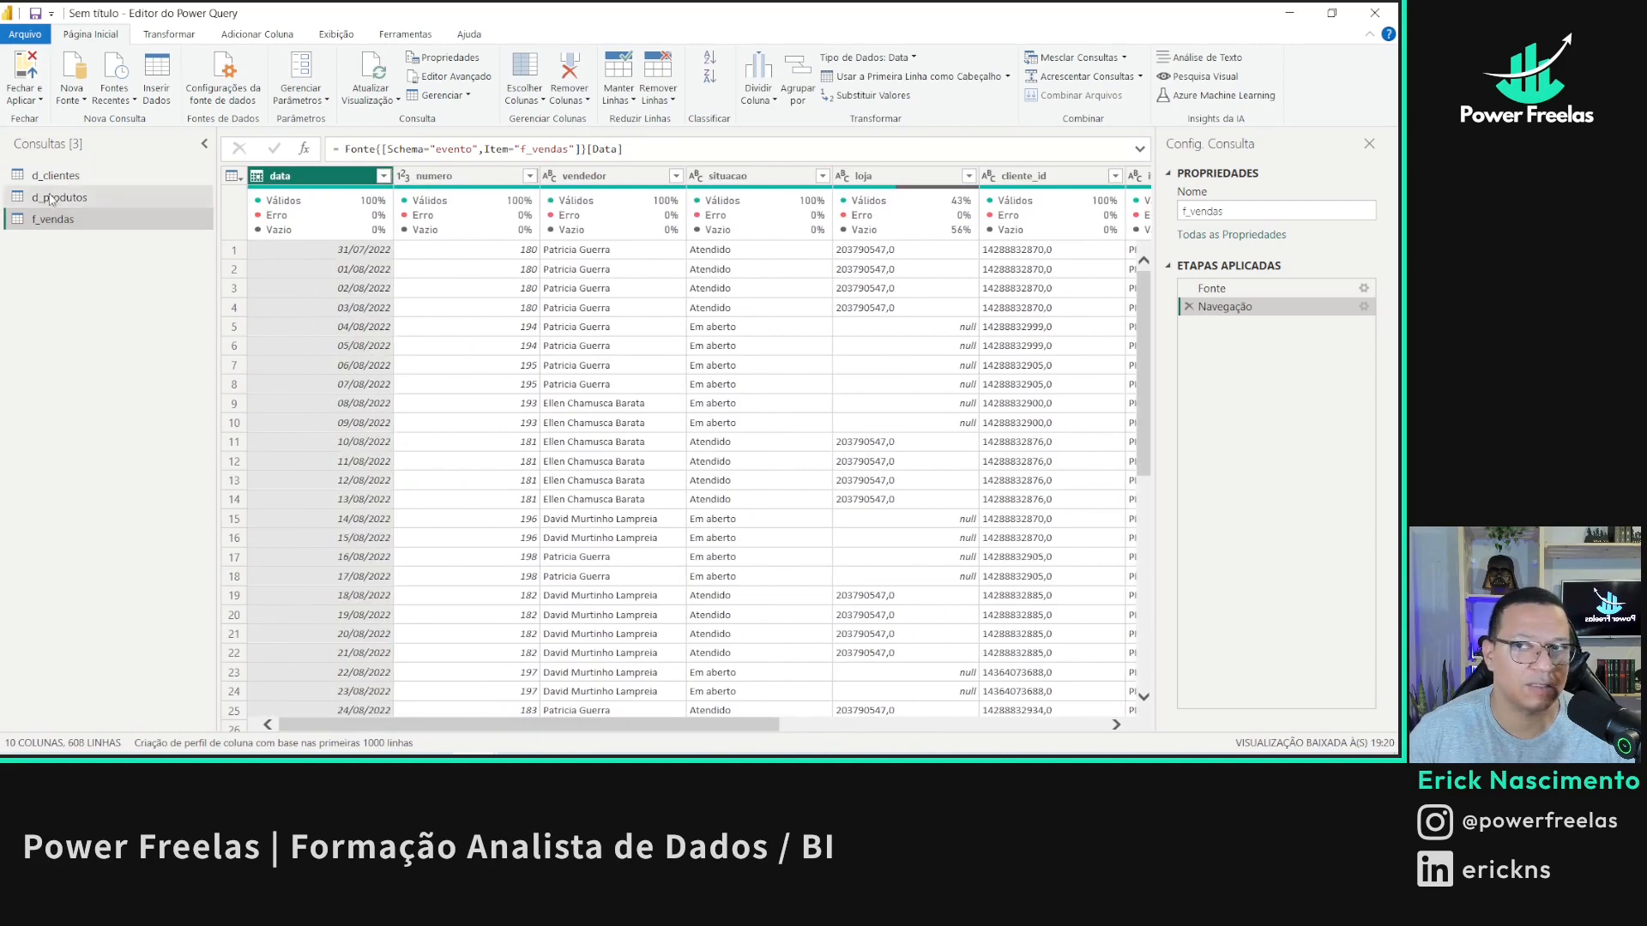
left_click(25, 67)
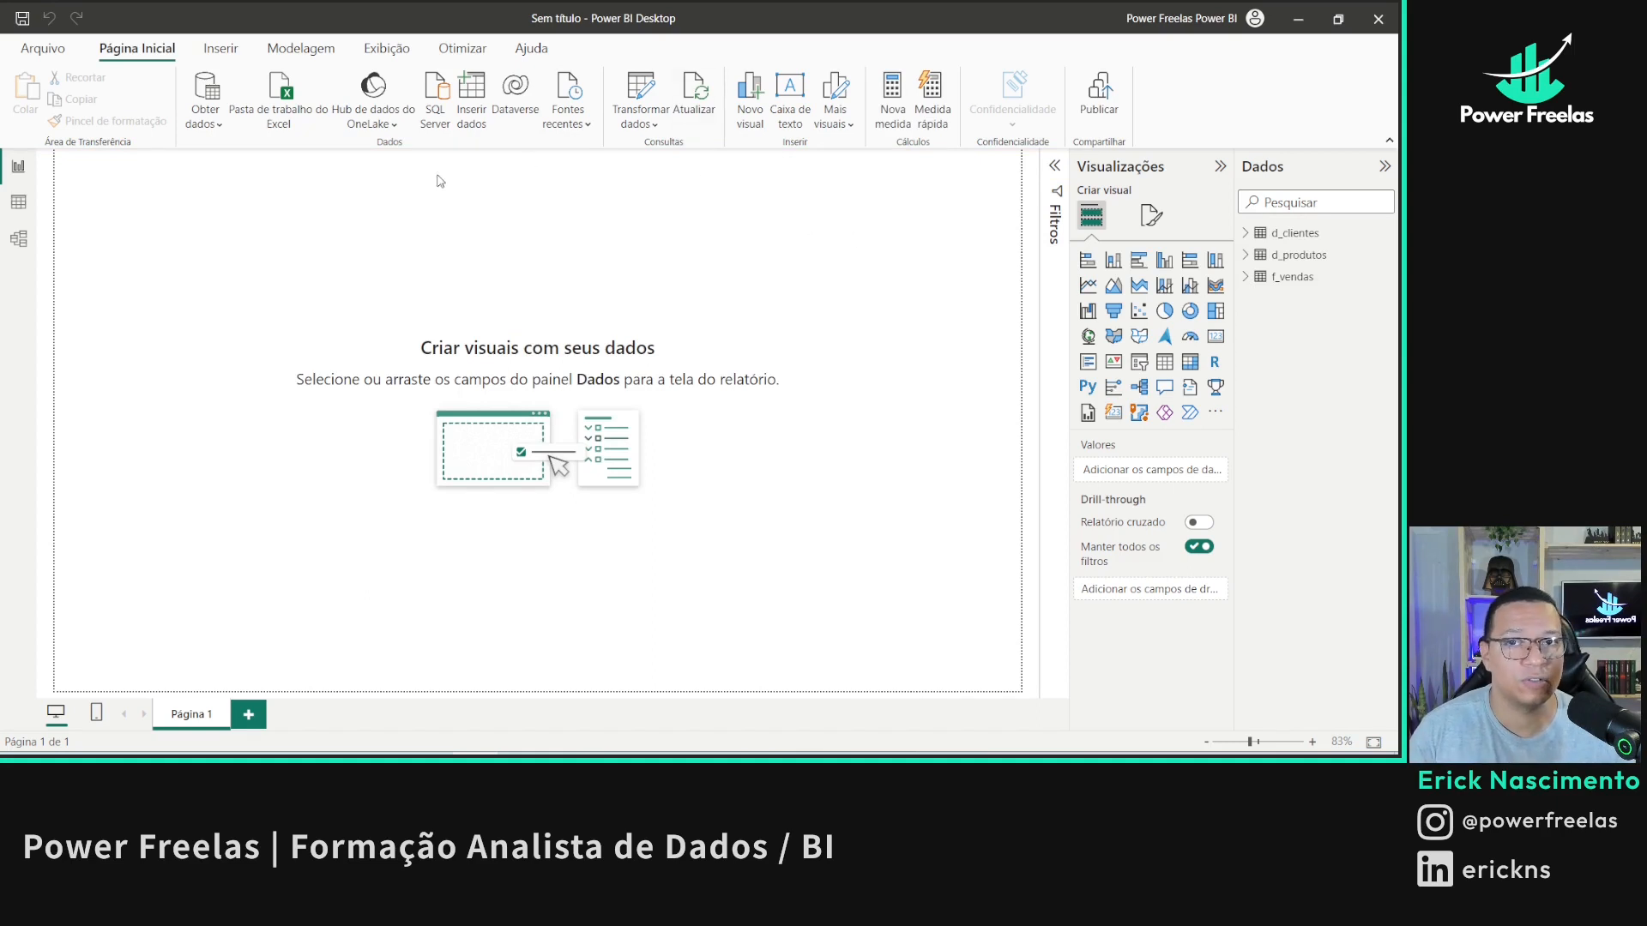
- In the model view, relate the id of d_produtos to item_id of f_vendas, and place the d_produtos and d_clientes cards on either side of f_vendas
left_click(31, 250)
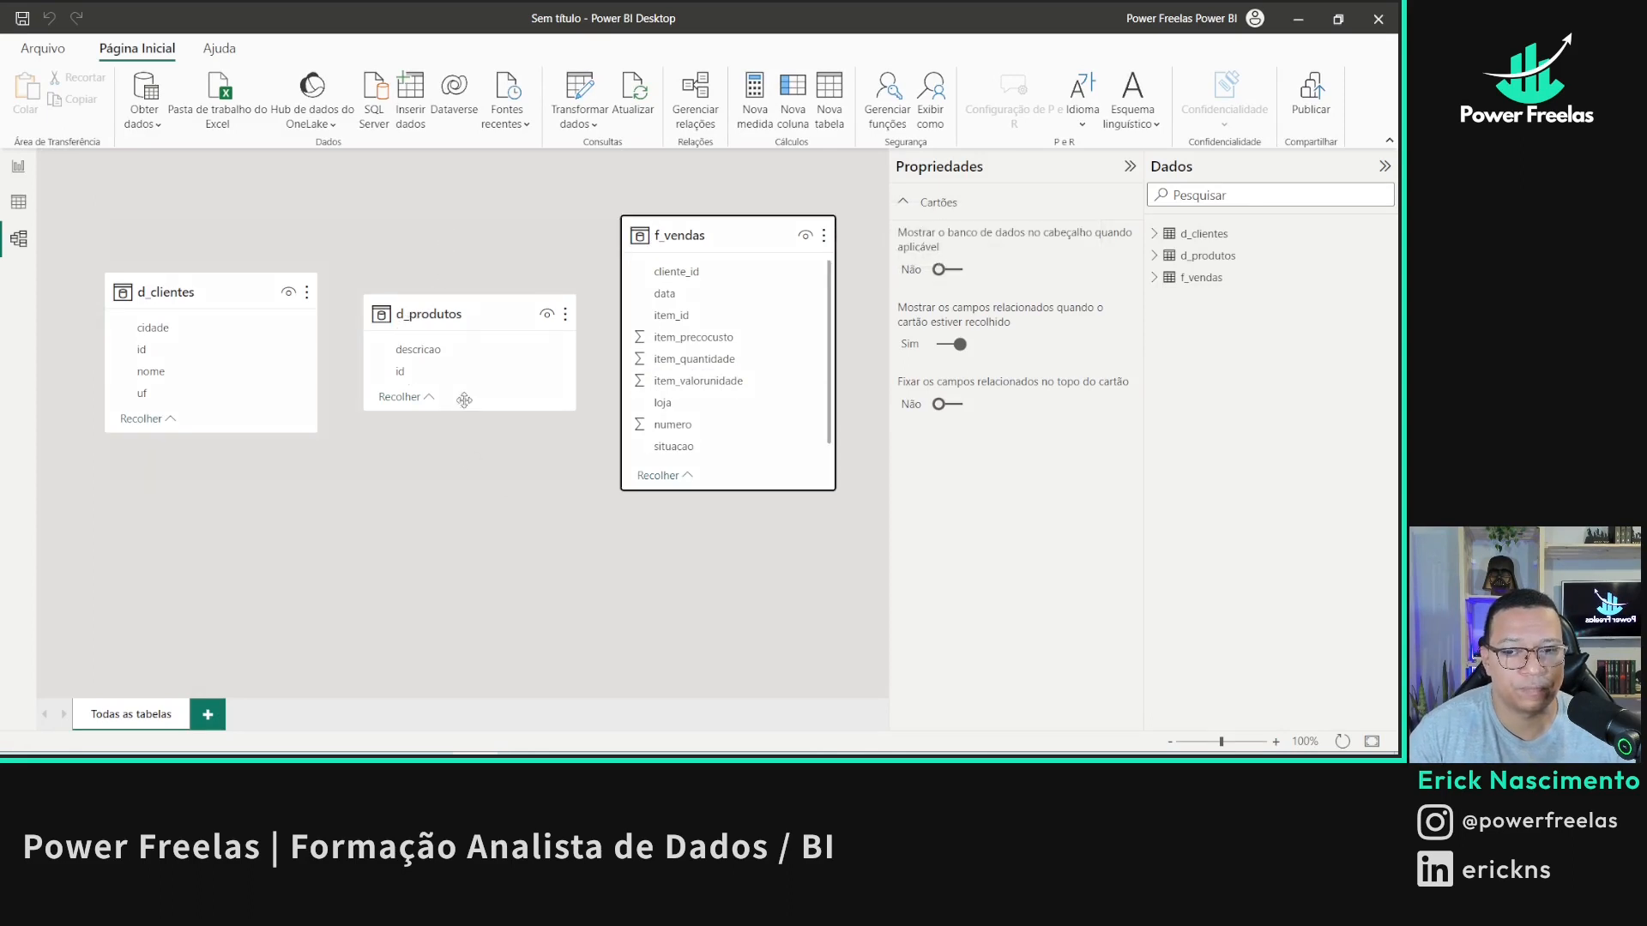
left_click_drag(400, 371, 743, 320)
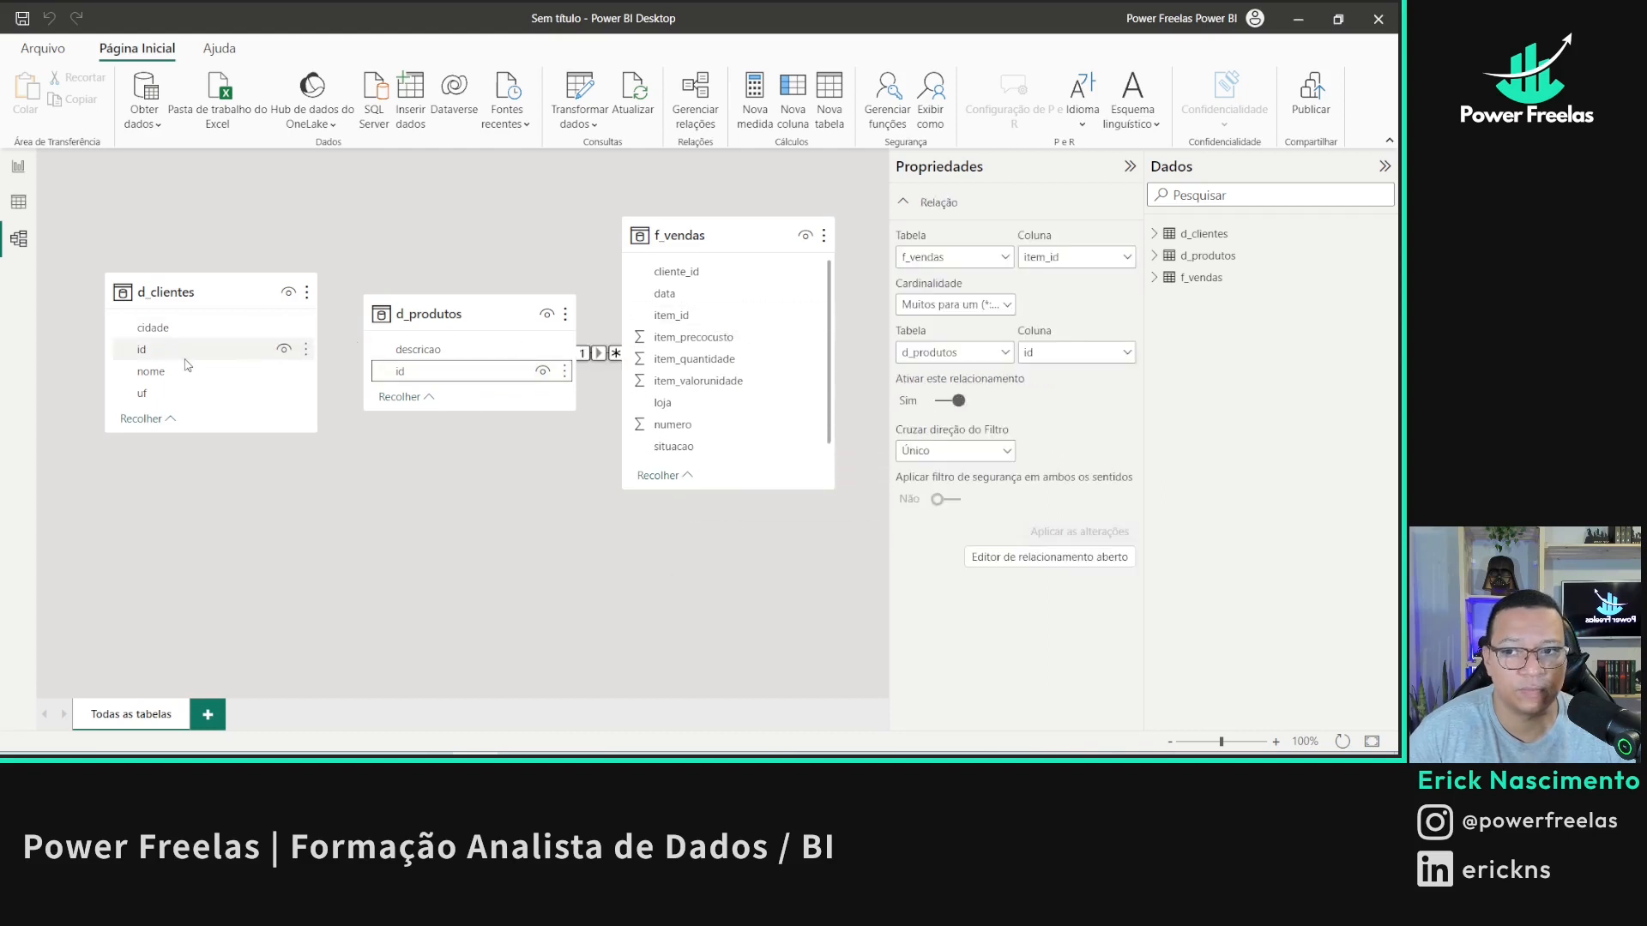
left_click_drag(429, 314, 314, 588)
left_click_drag(198, 277, 786, 482)
left_click_drag(743, 234, 511, 233)
left_click_drag(321, 579, 210, 441)
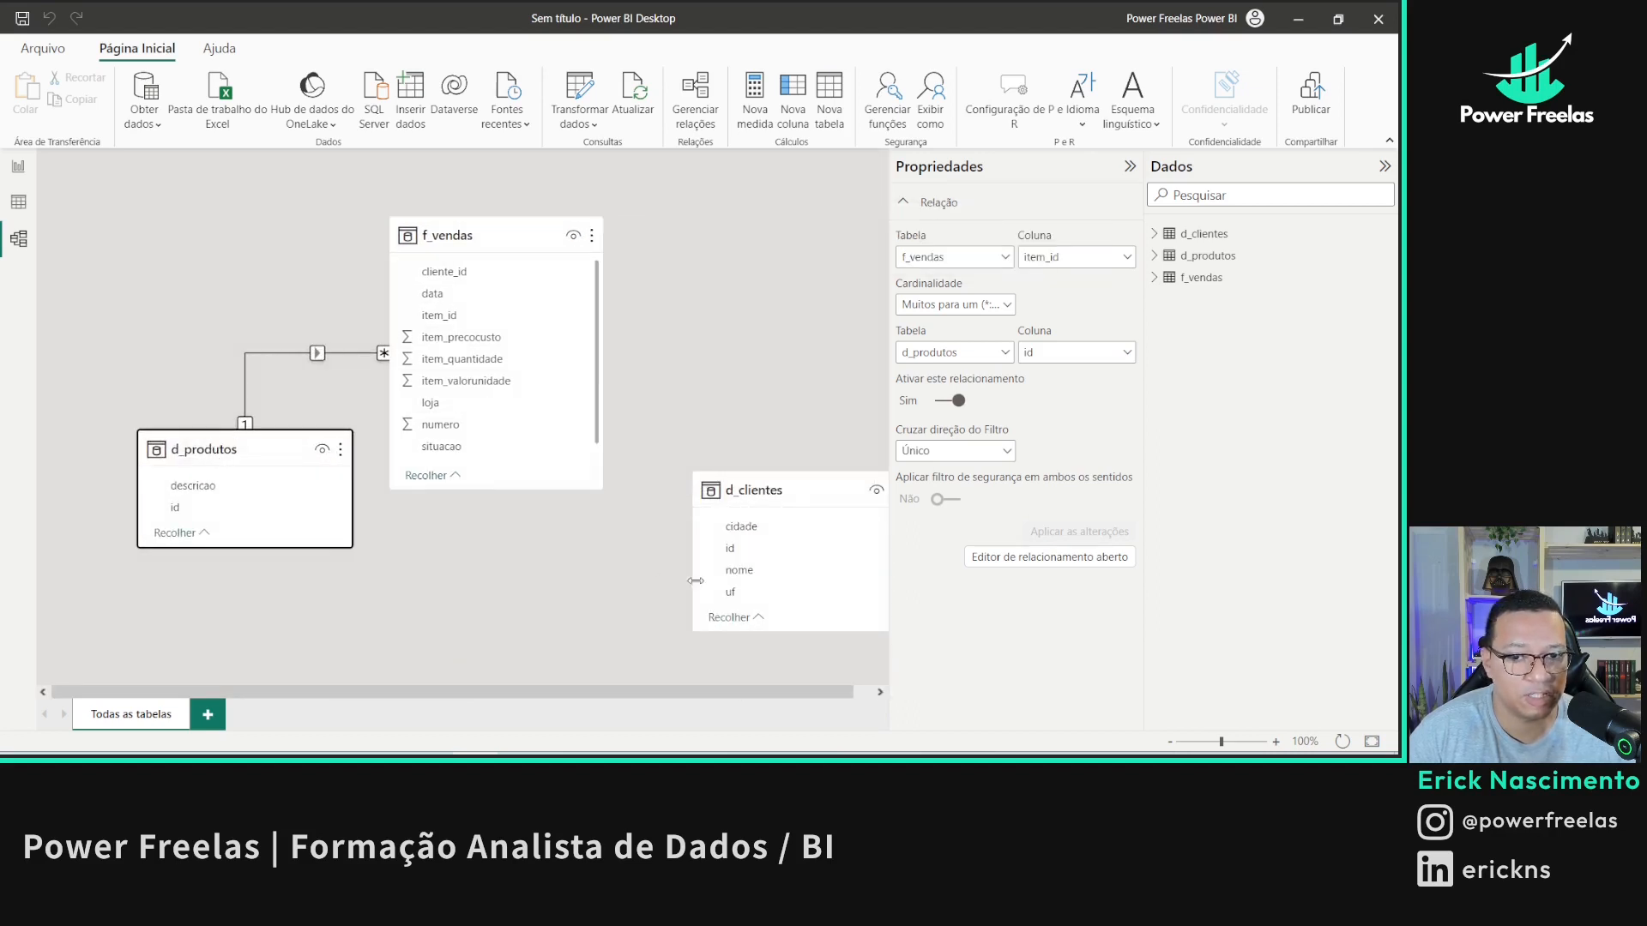
left_click_drag(767, 493, 735, 417)
- Review the relationship between d_produtos and f_vendas, and relate the id of d_clientes to cliente_id of f_vendas
left_click(292, 448)
left_click(287, 361)
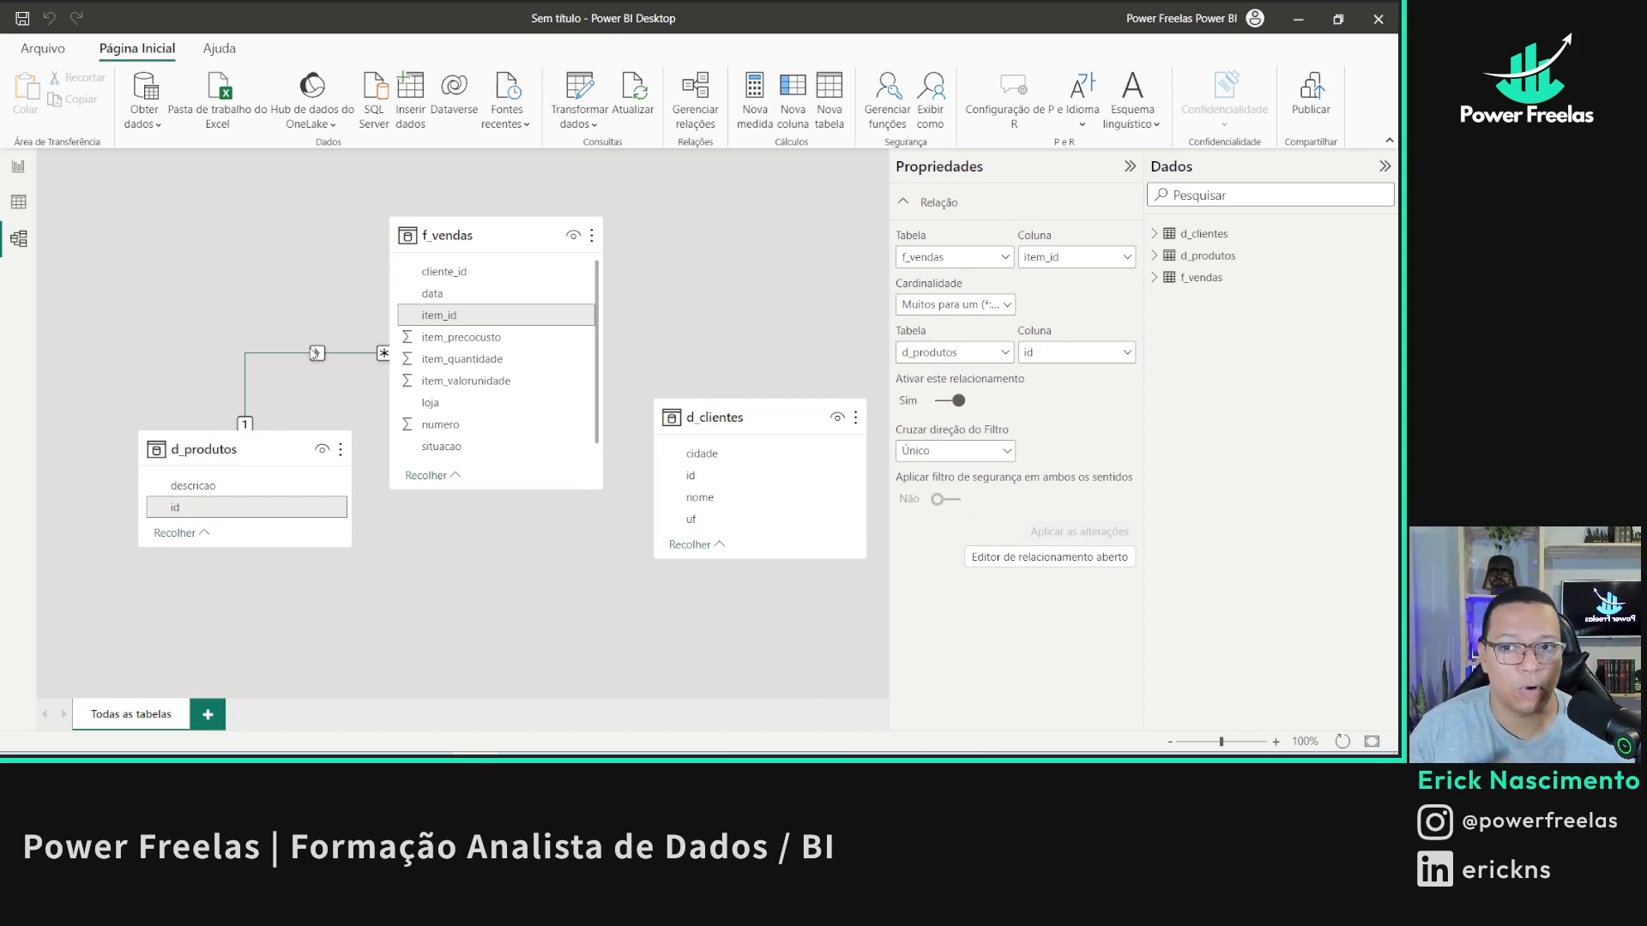
left_click(233, 445)
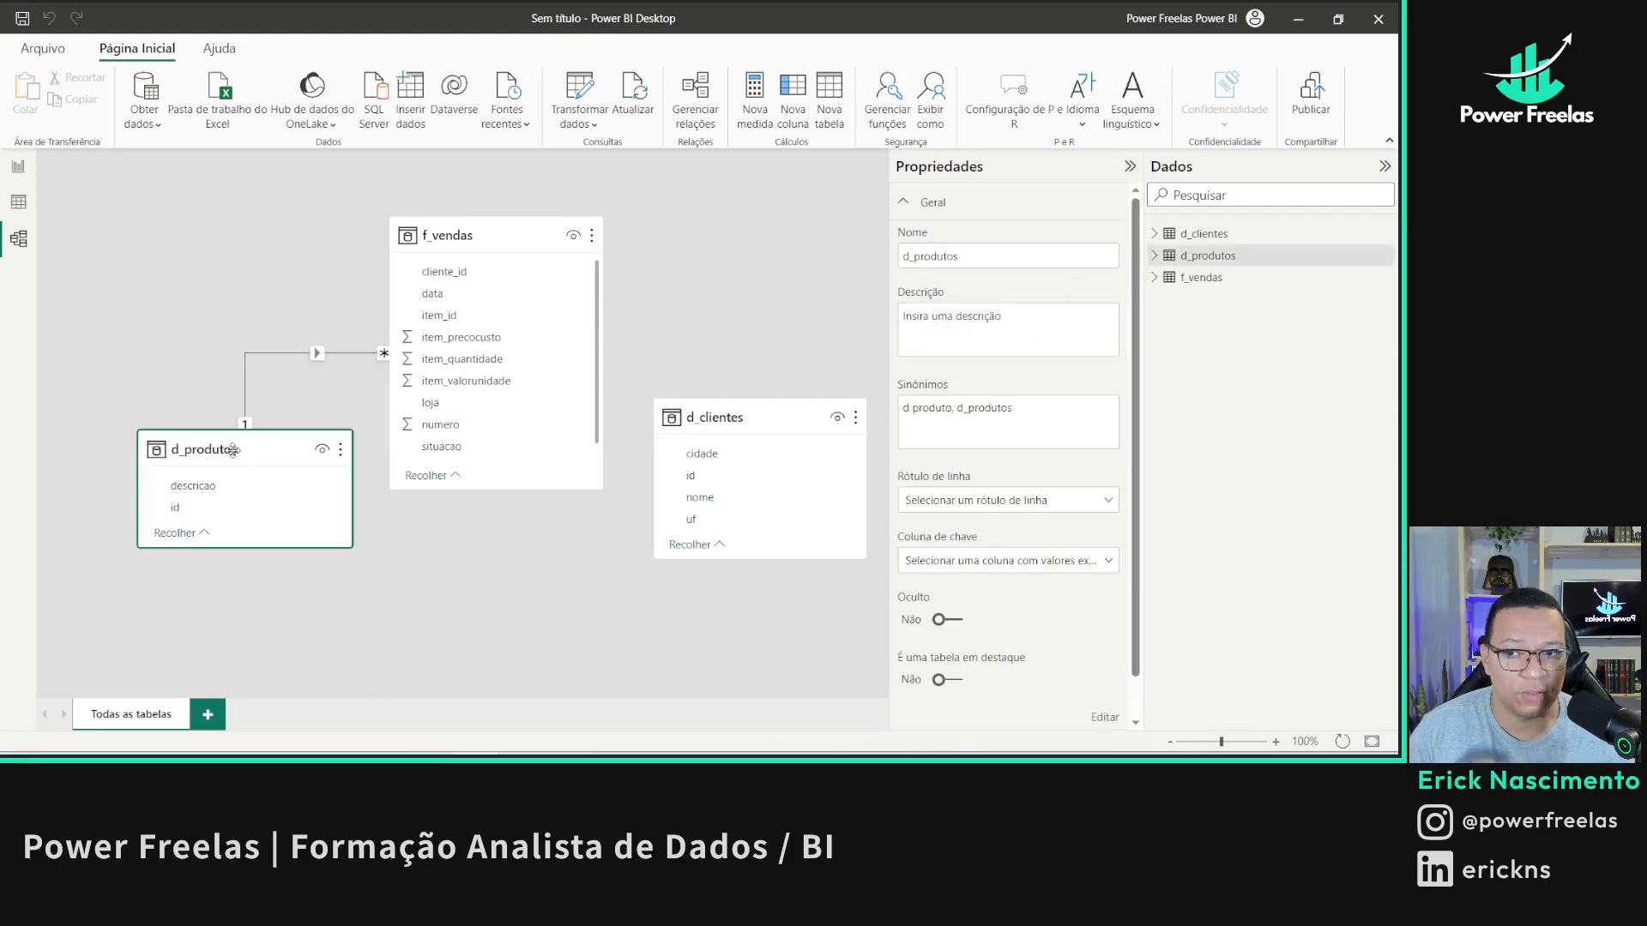
left_click(345, 356)
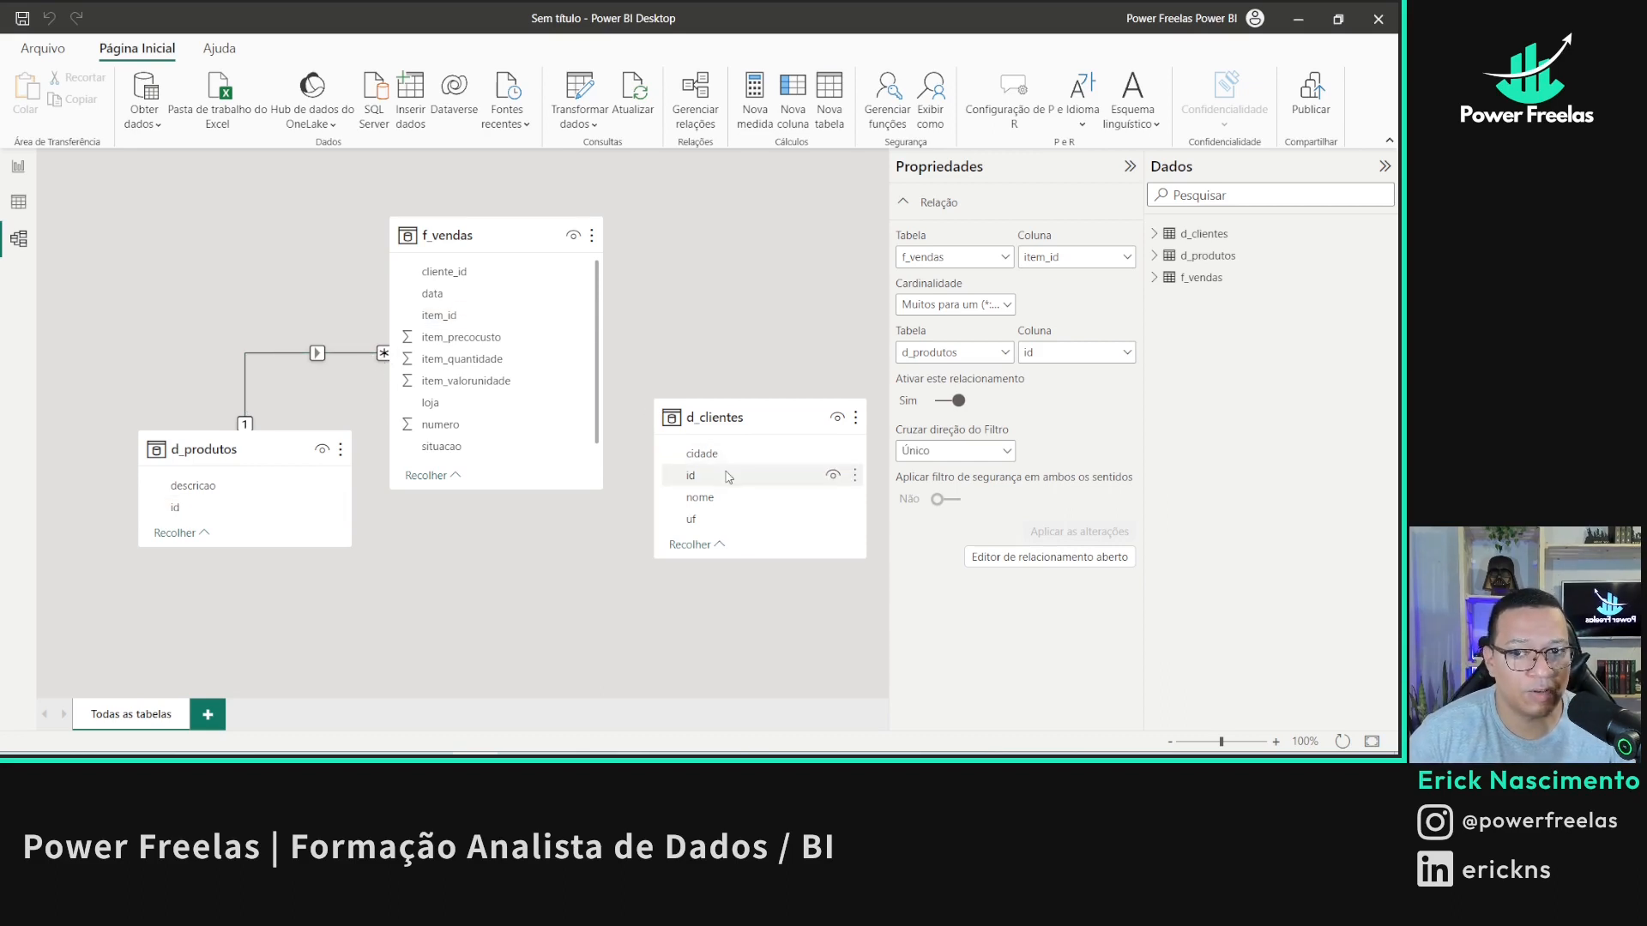
left_click_drag(712, 476, 529, 277)
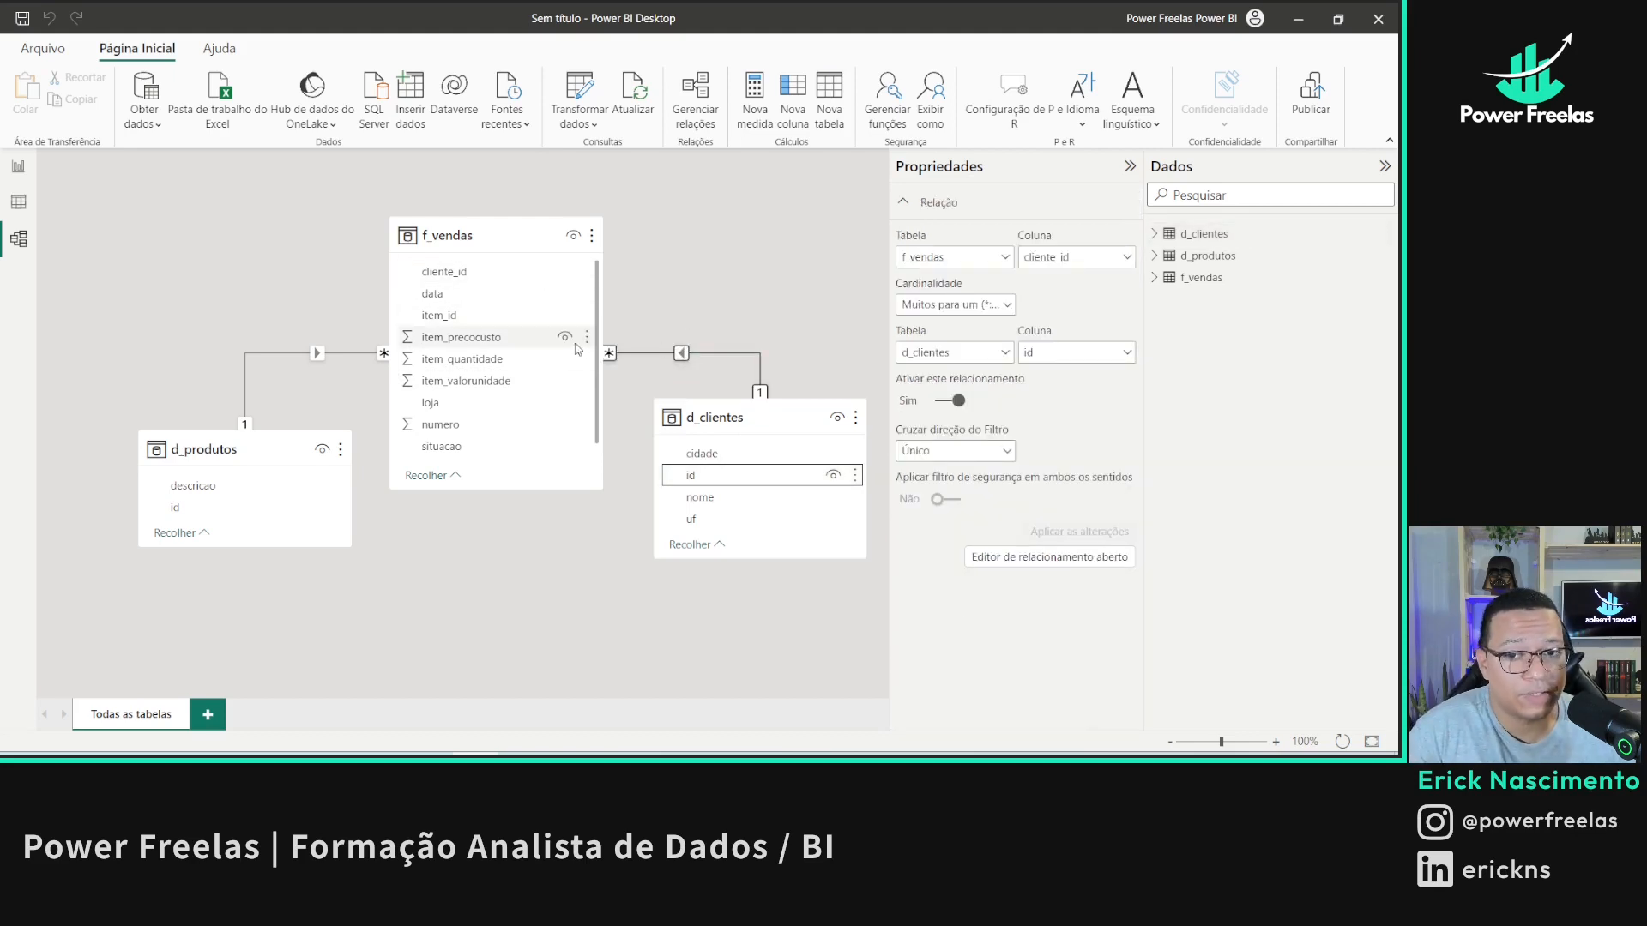
- Reposition the d_clientes and d_produtos cards at about the same height, slightly lower on either side of f_vendas
left_click_drag(760, 406, 769, 468)
left_click_drag(206, 453, 192, 495)
left_click(444, 236)
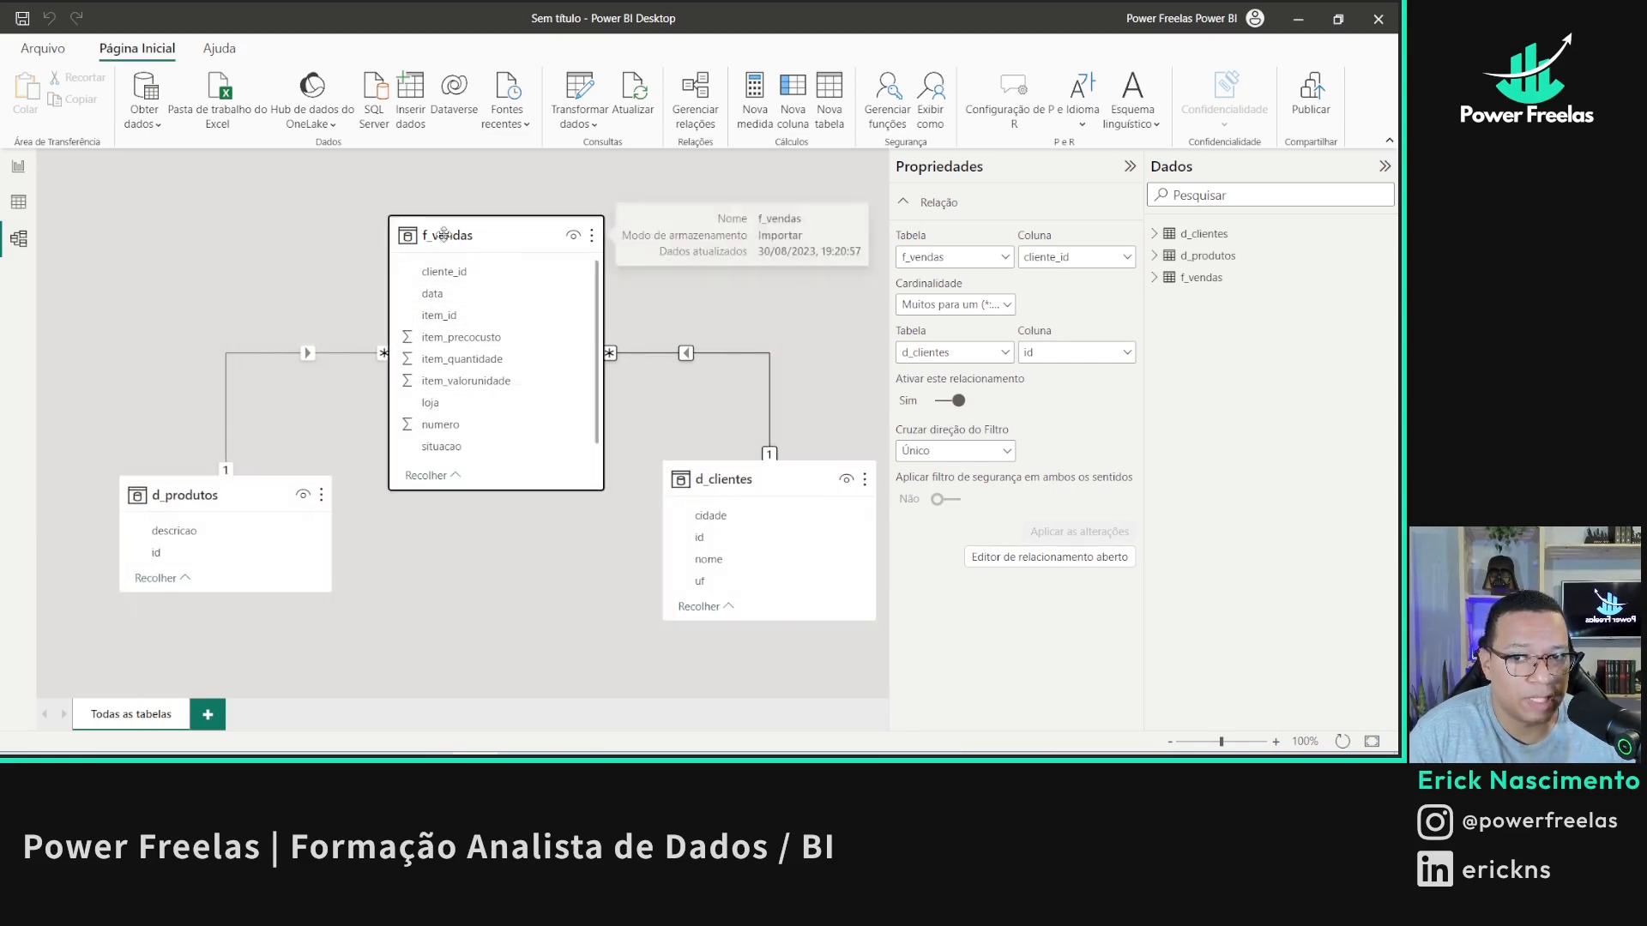
left_click(673, 360)
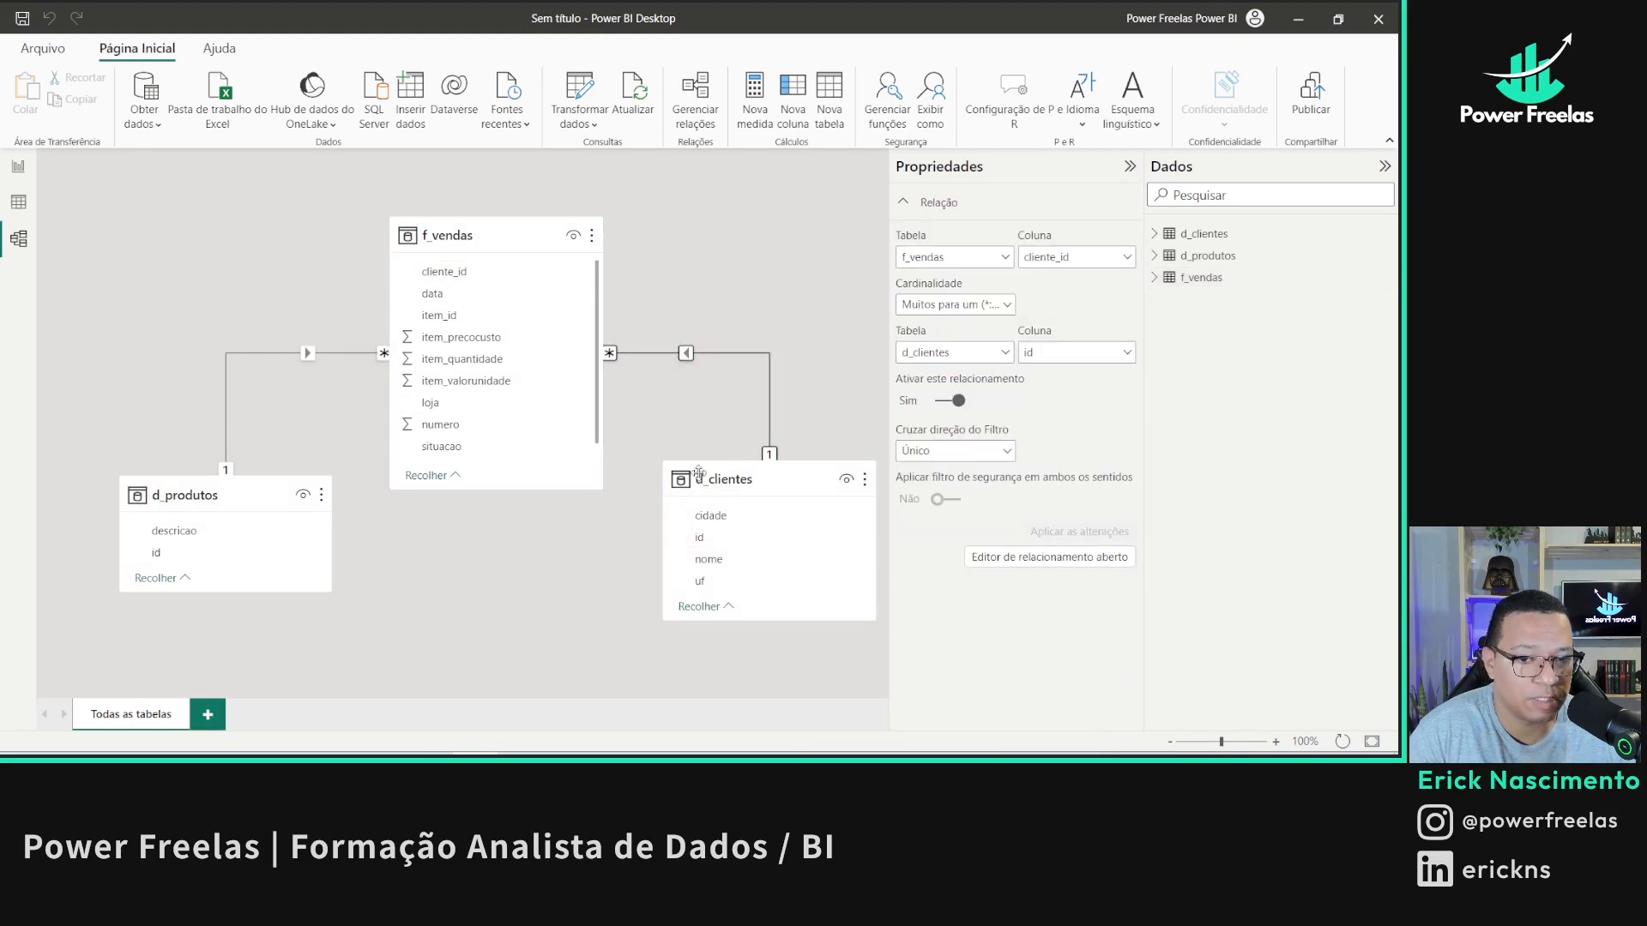
left_click_drag(699, 474, 699, 444)
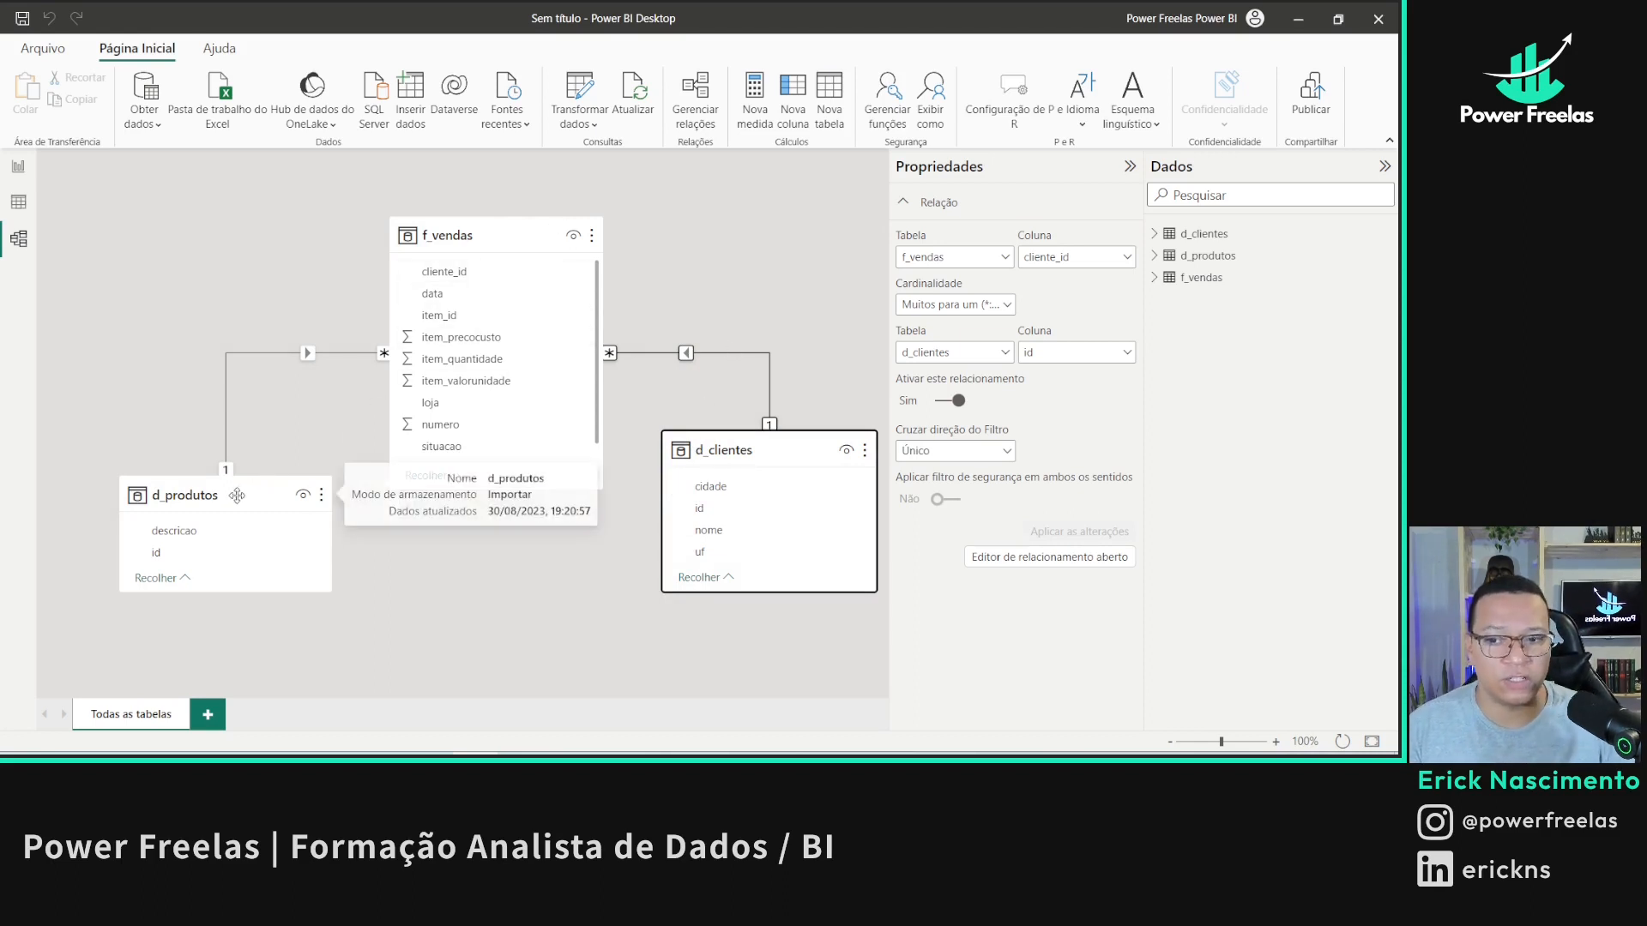
left_click_drag(236, 494, 248, 459)
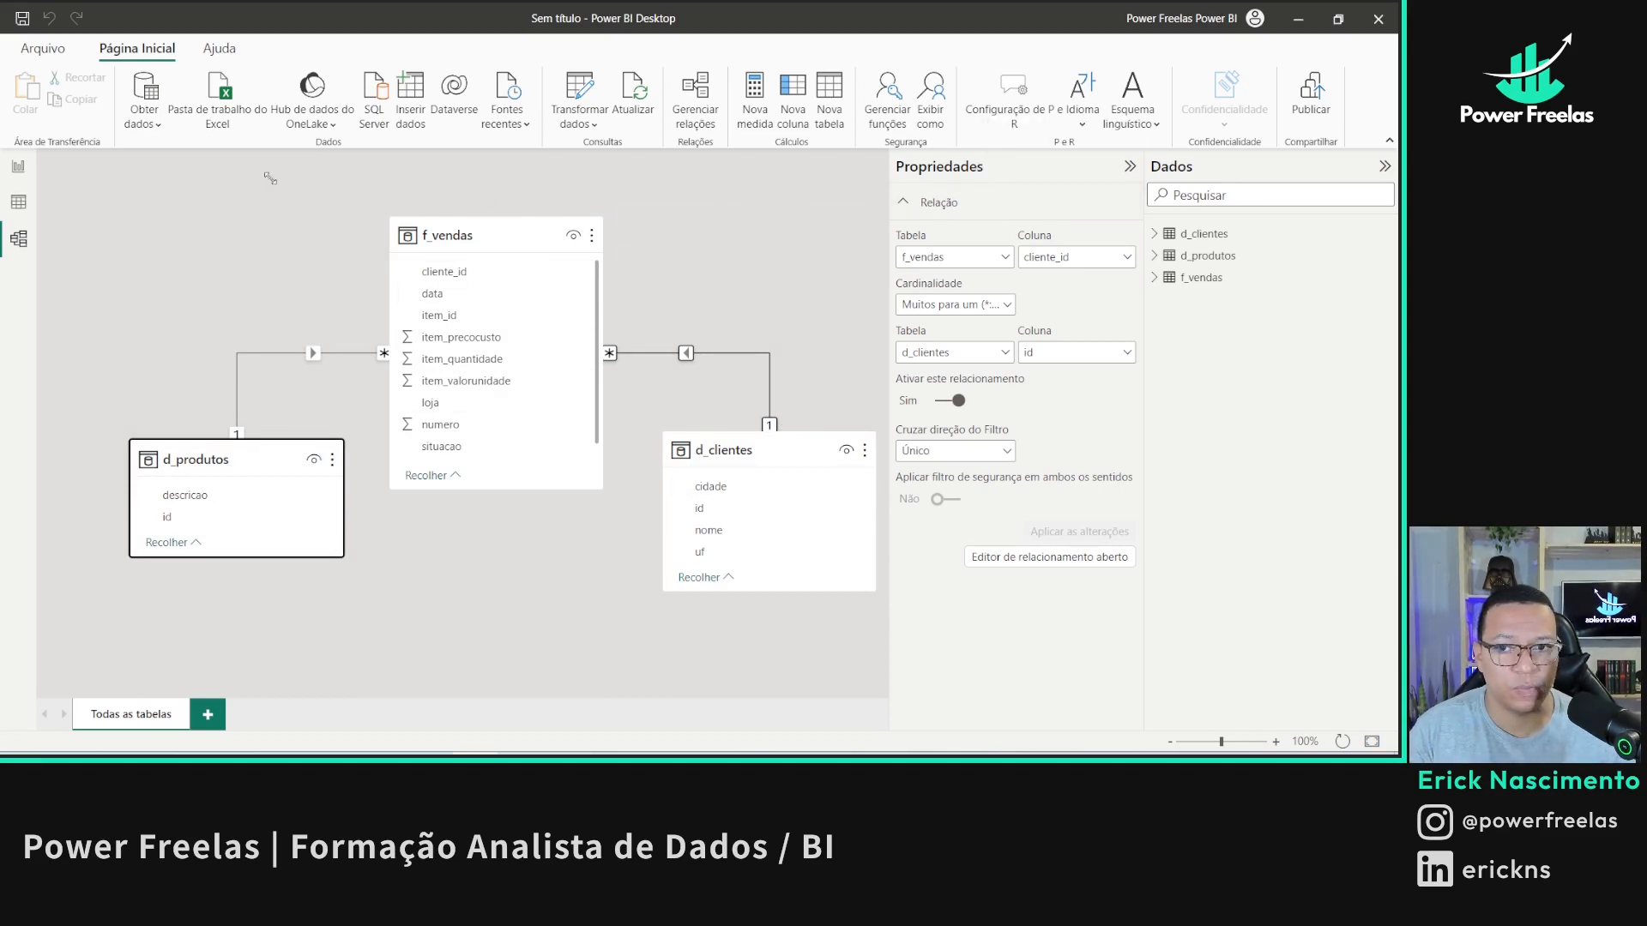
- Return to the report view and save the report as Aula 03 in the DAX - Primeiro Contato folder
left_click(18, 166)
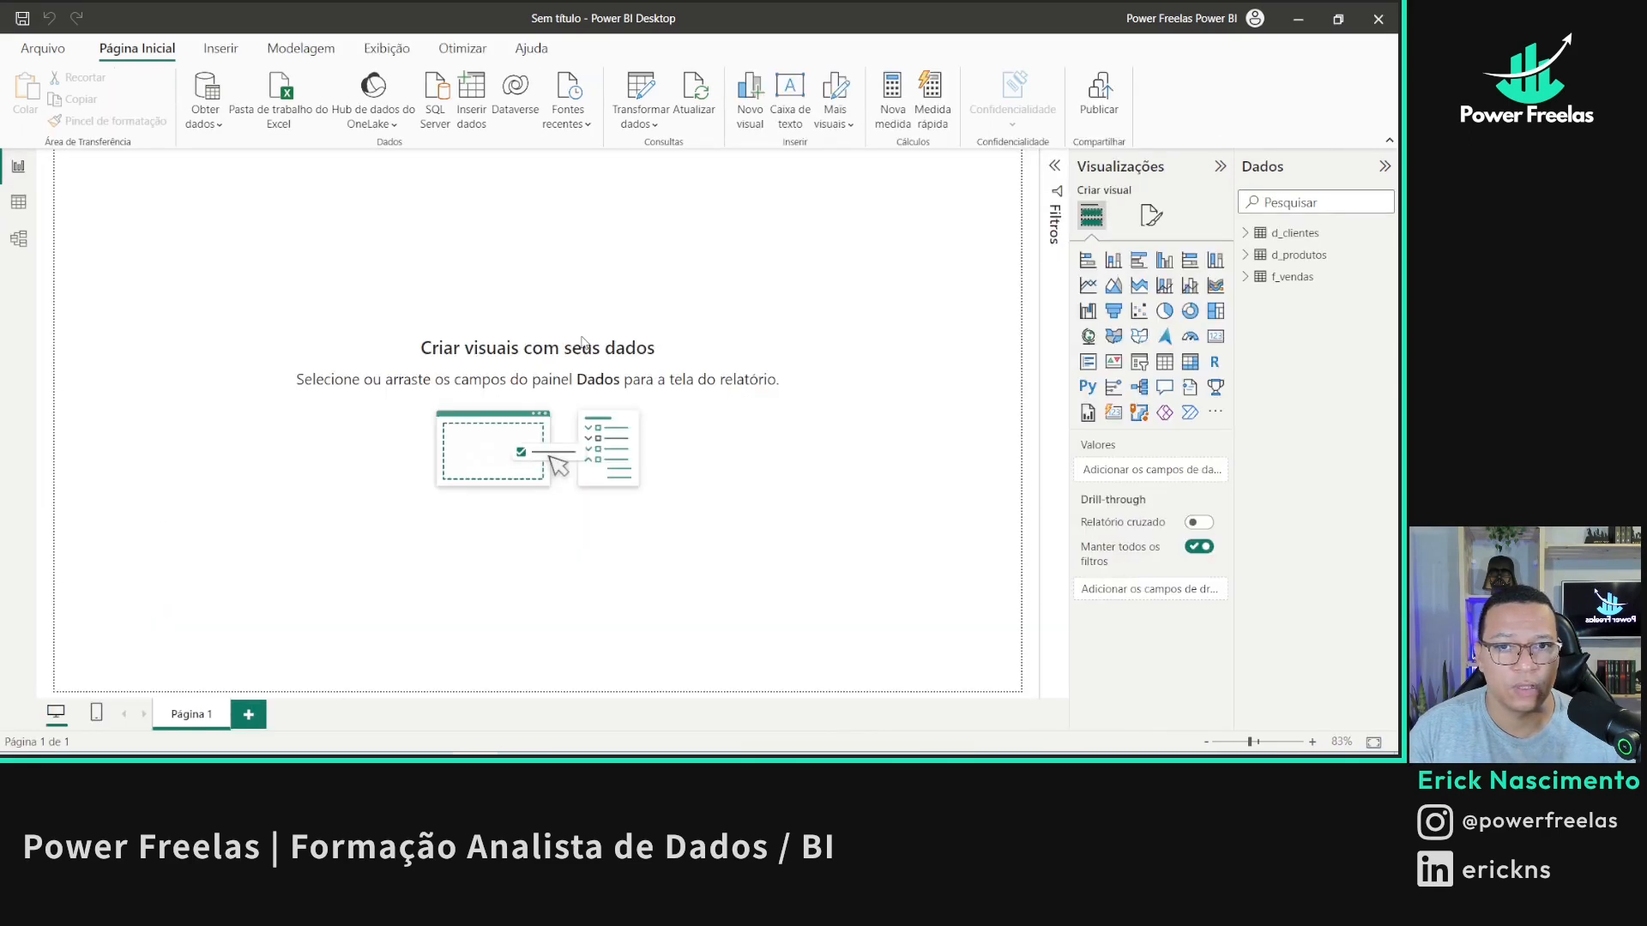
left_click(22, 17)
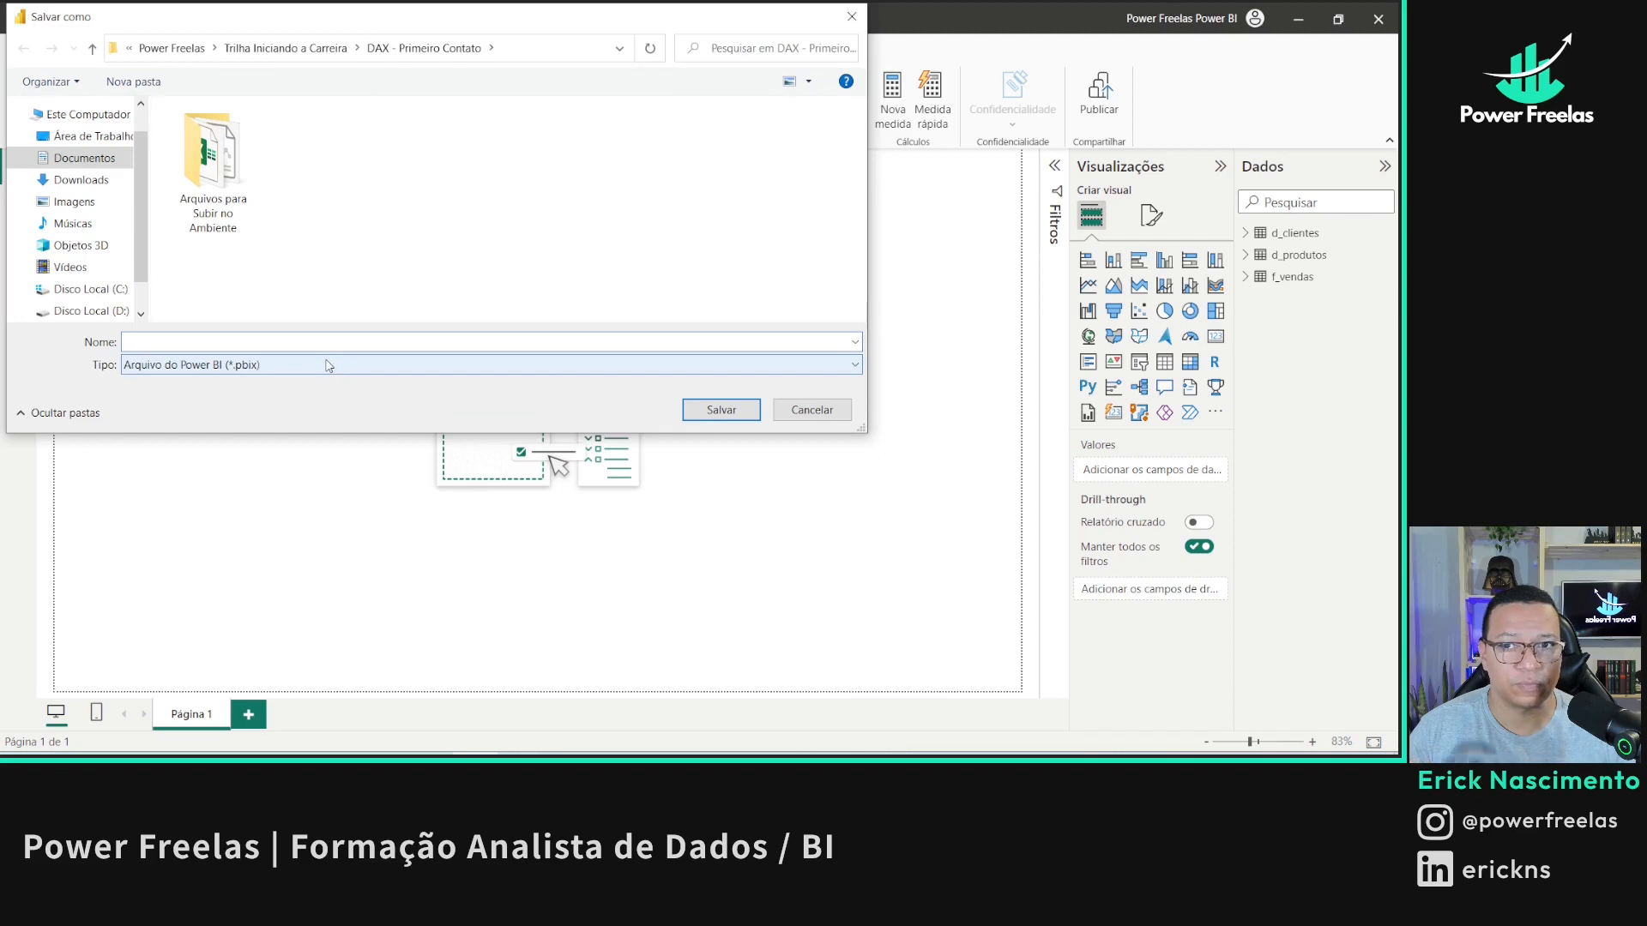
left_click(821, 415)
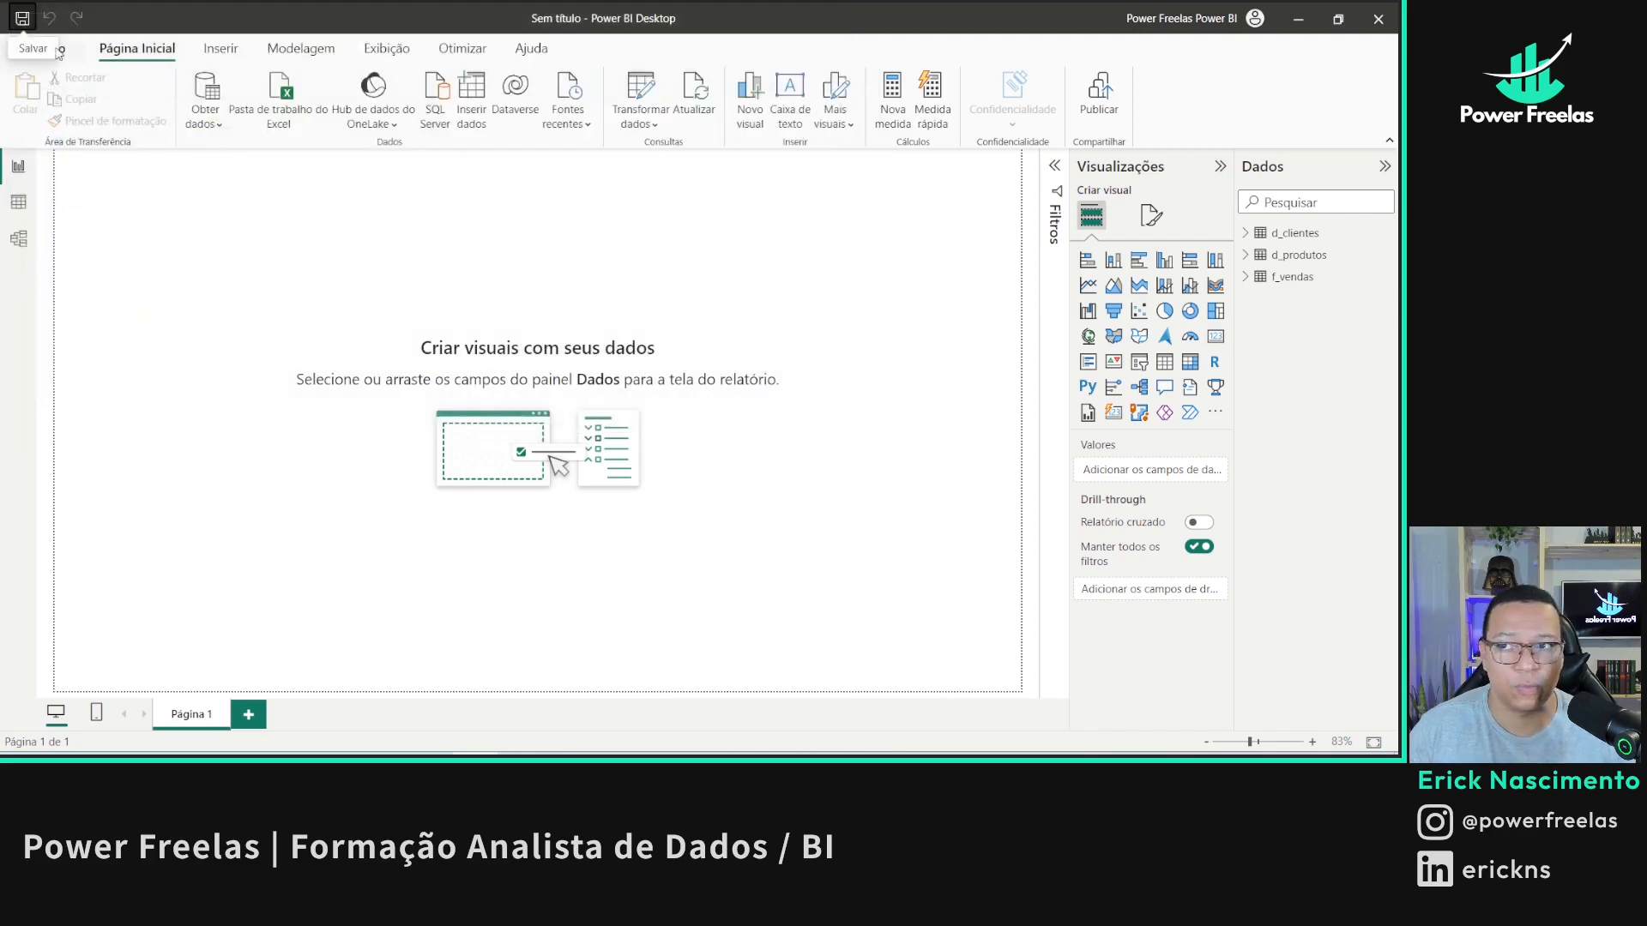
left_click(22, 17)
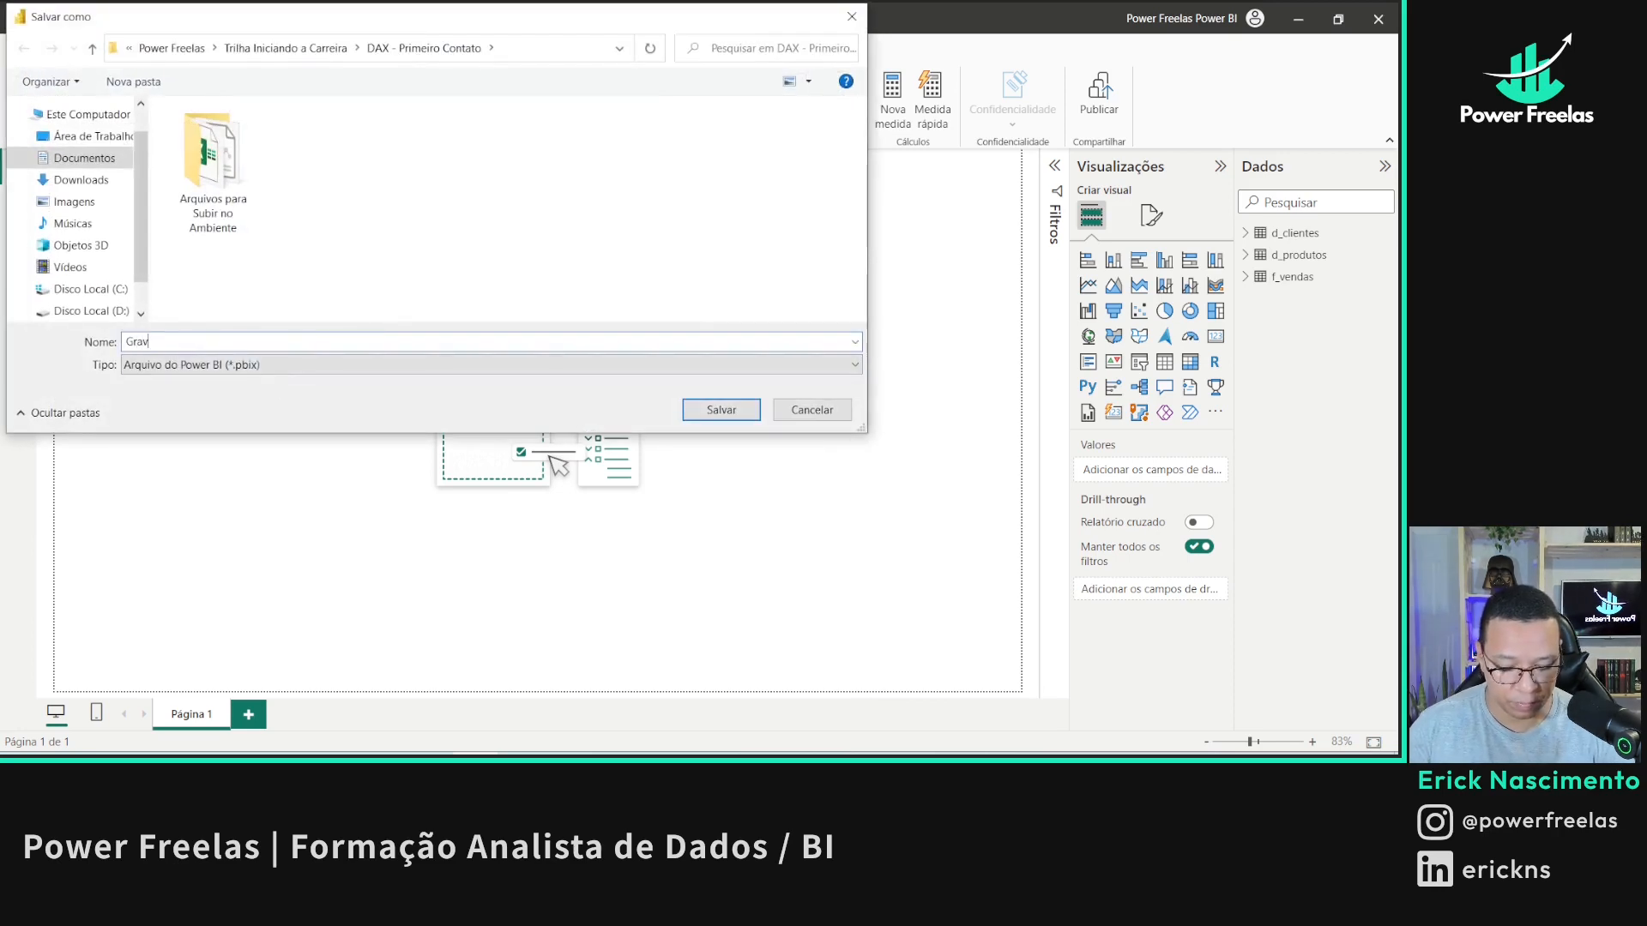
type("GA")
key("BackSpace")
key("BackSpace")
type("Aula 03")
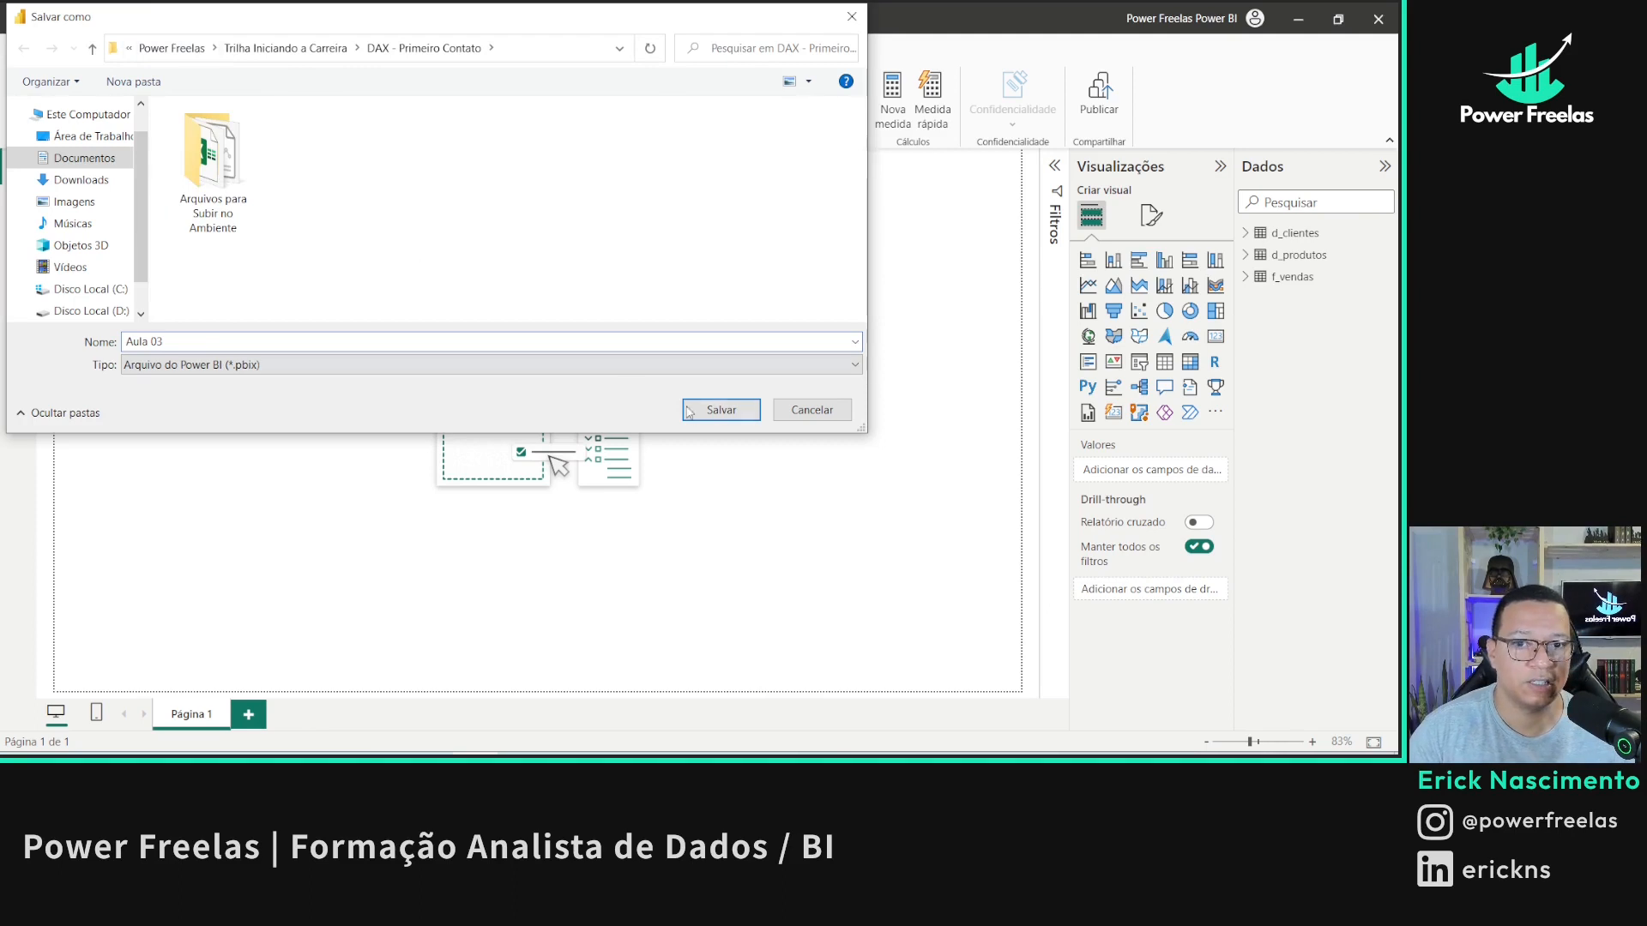
left_click(730, 410)
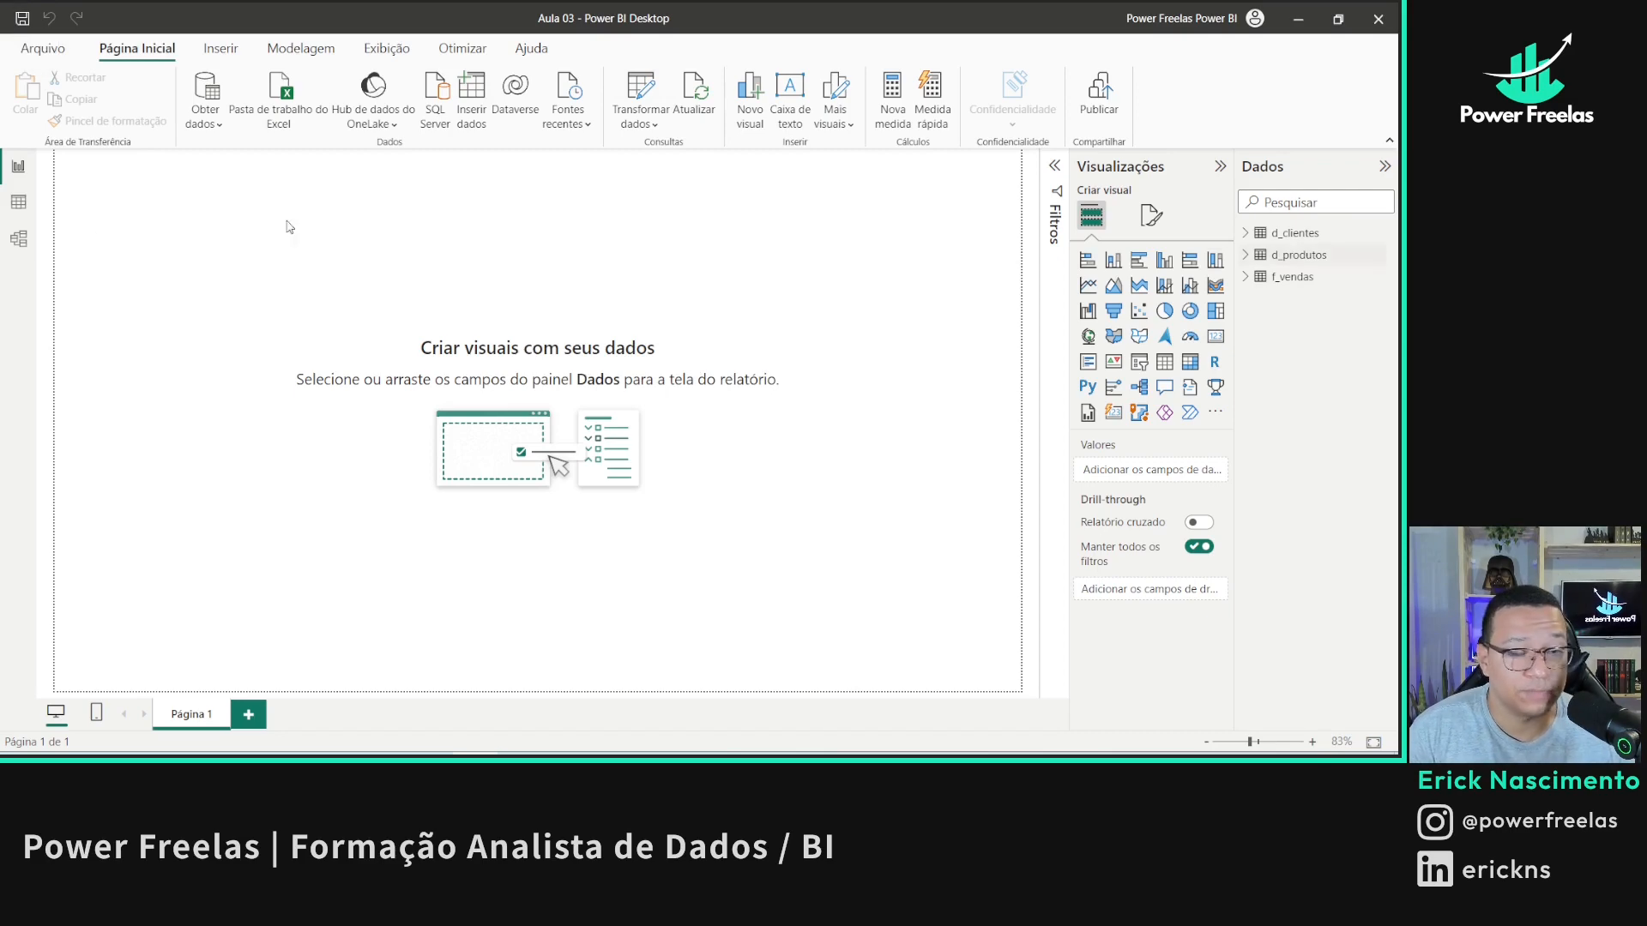
- Look over the rows of the d_clientes and d_produtos tables in the data view
left_click(19, 239)
left_click(19, 202)
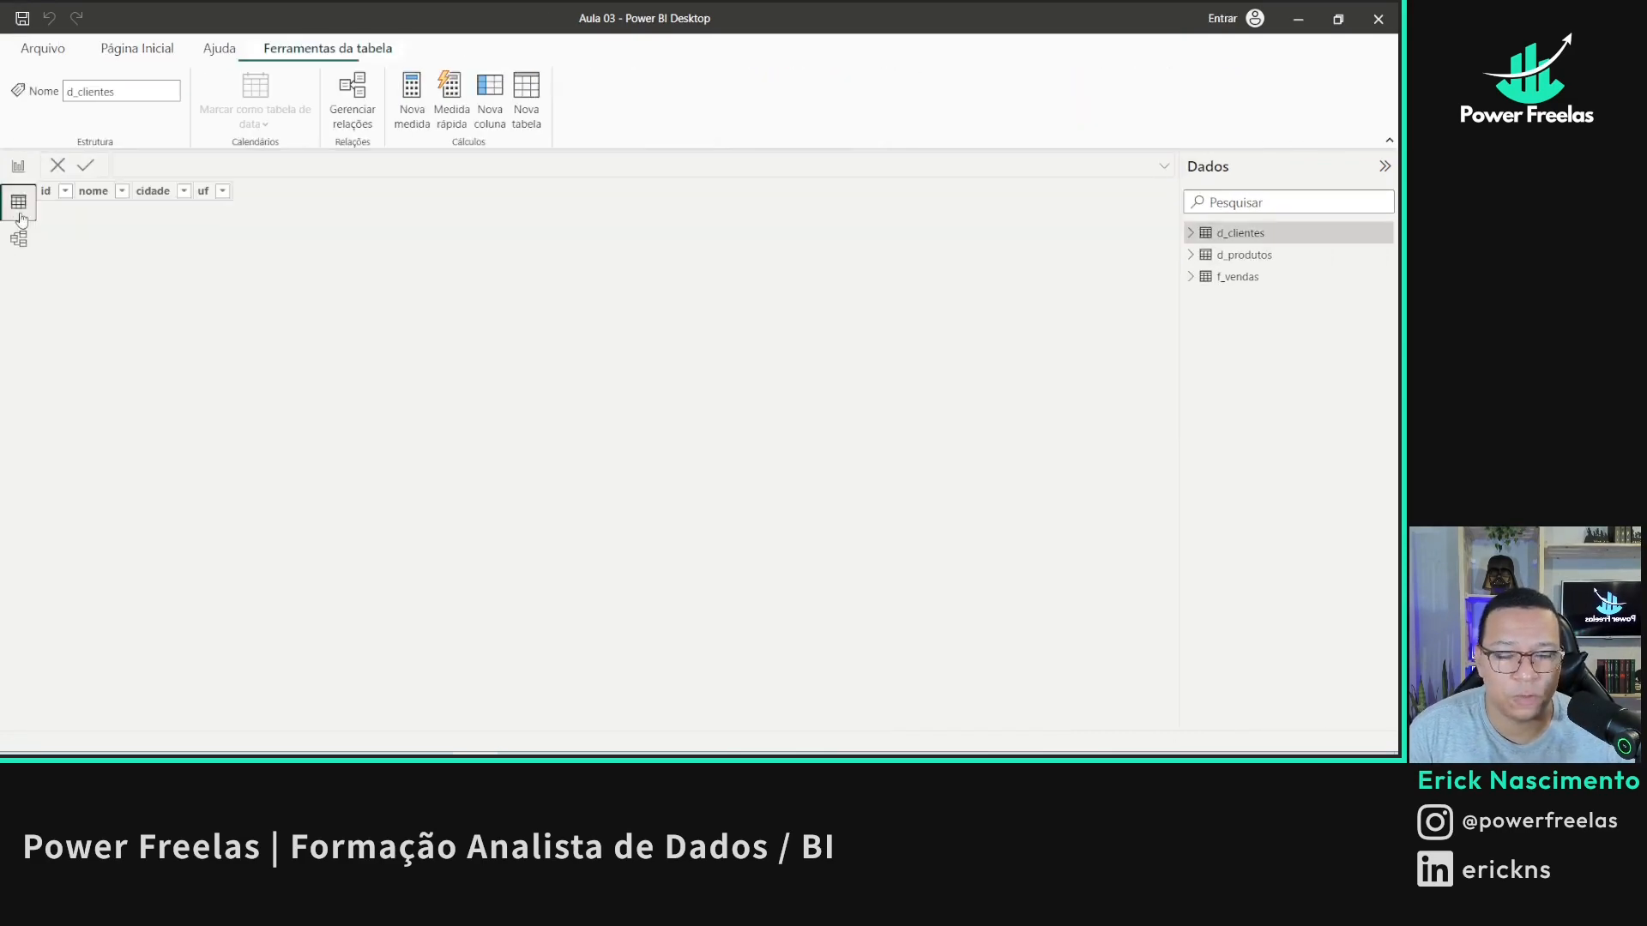
left_click(18, 166)
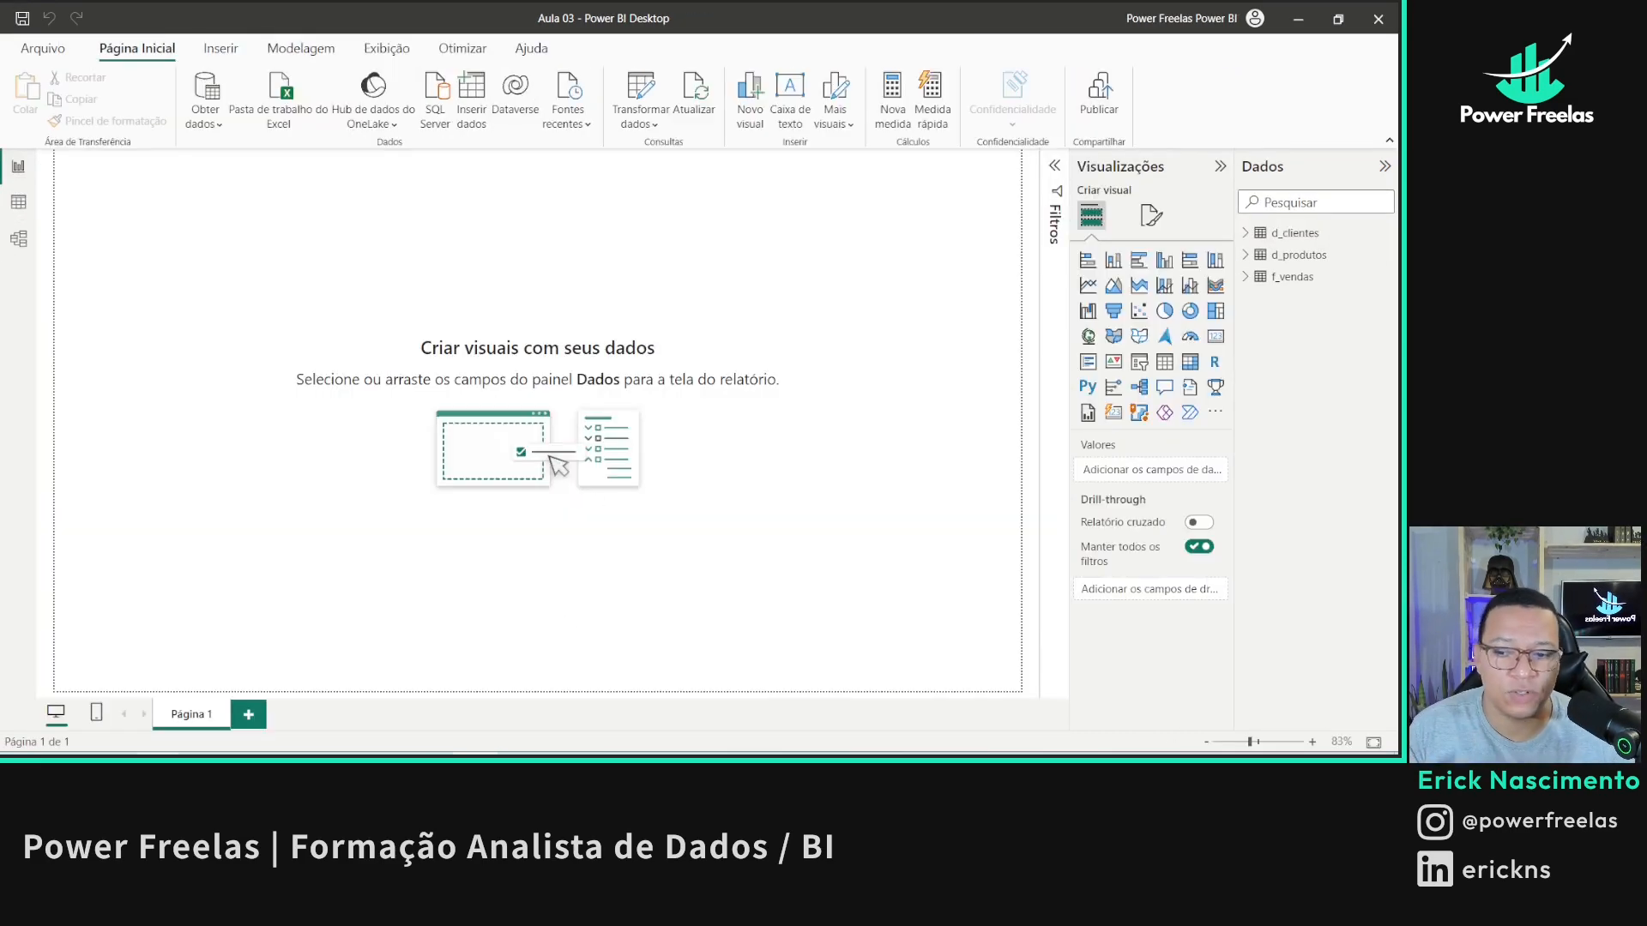
left_click(18, 204)
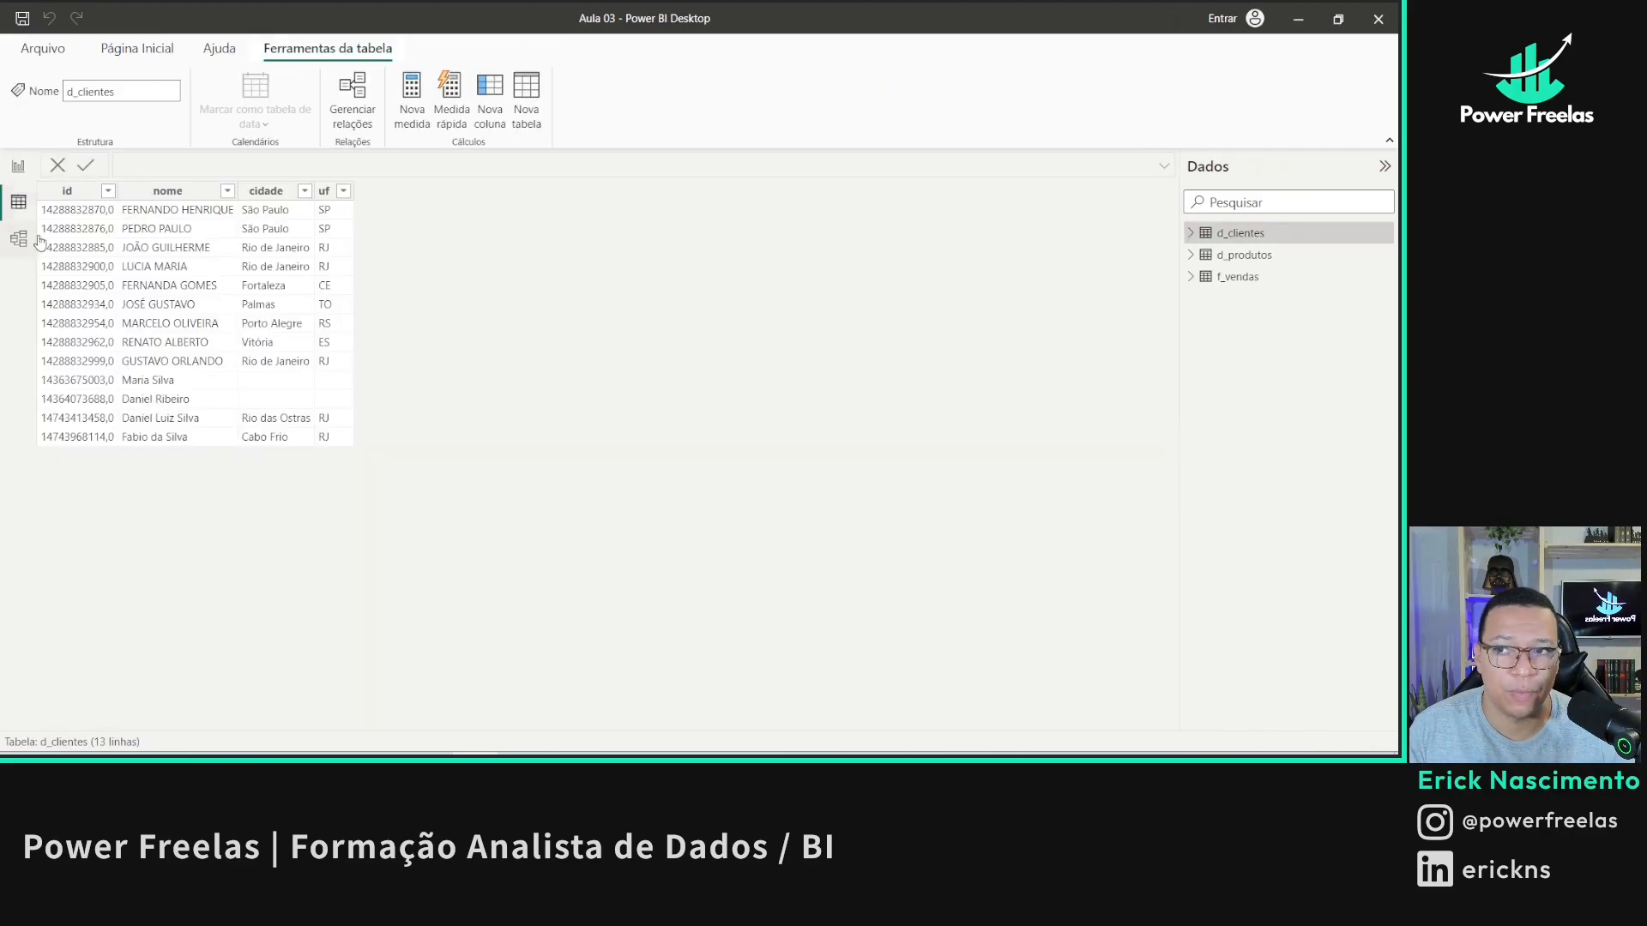
left_click(1259, 260)
- Format the data column of f_vendas as Short Date, check its rows, and save the report from the report view
left_click(1265, 279)
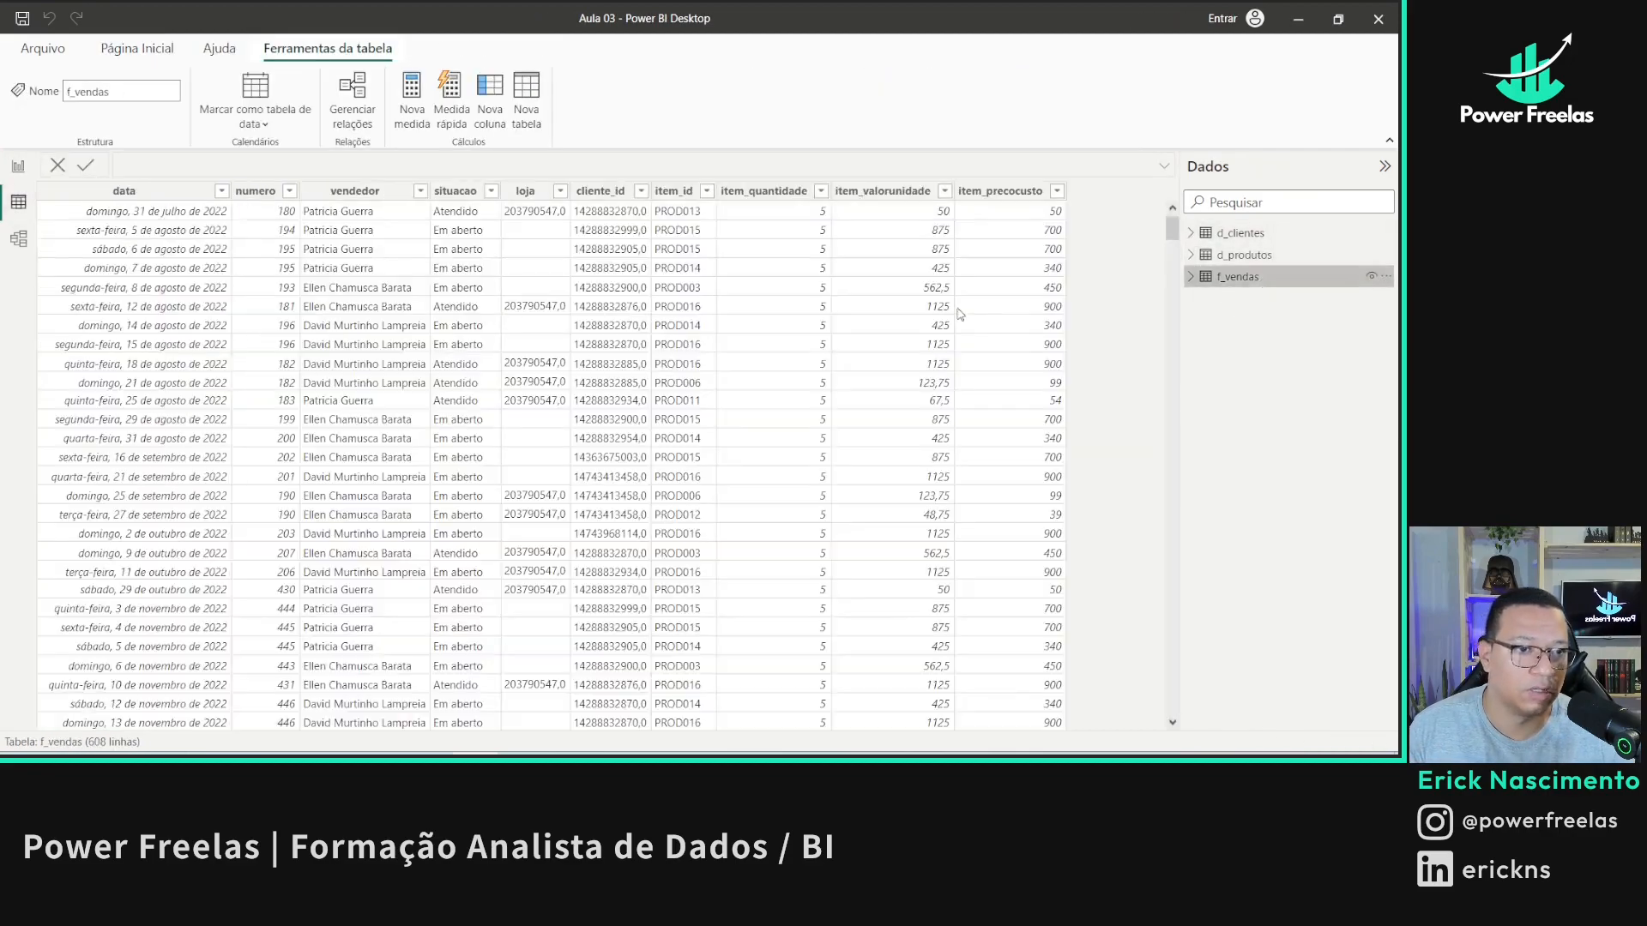
left_click(163, 190)
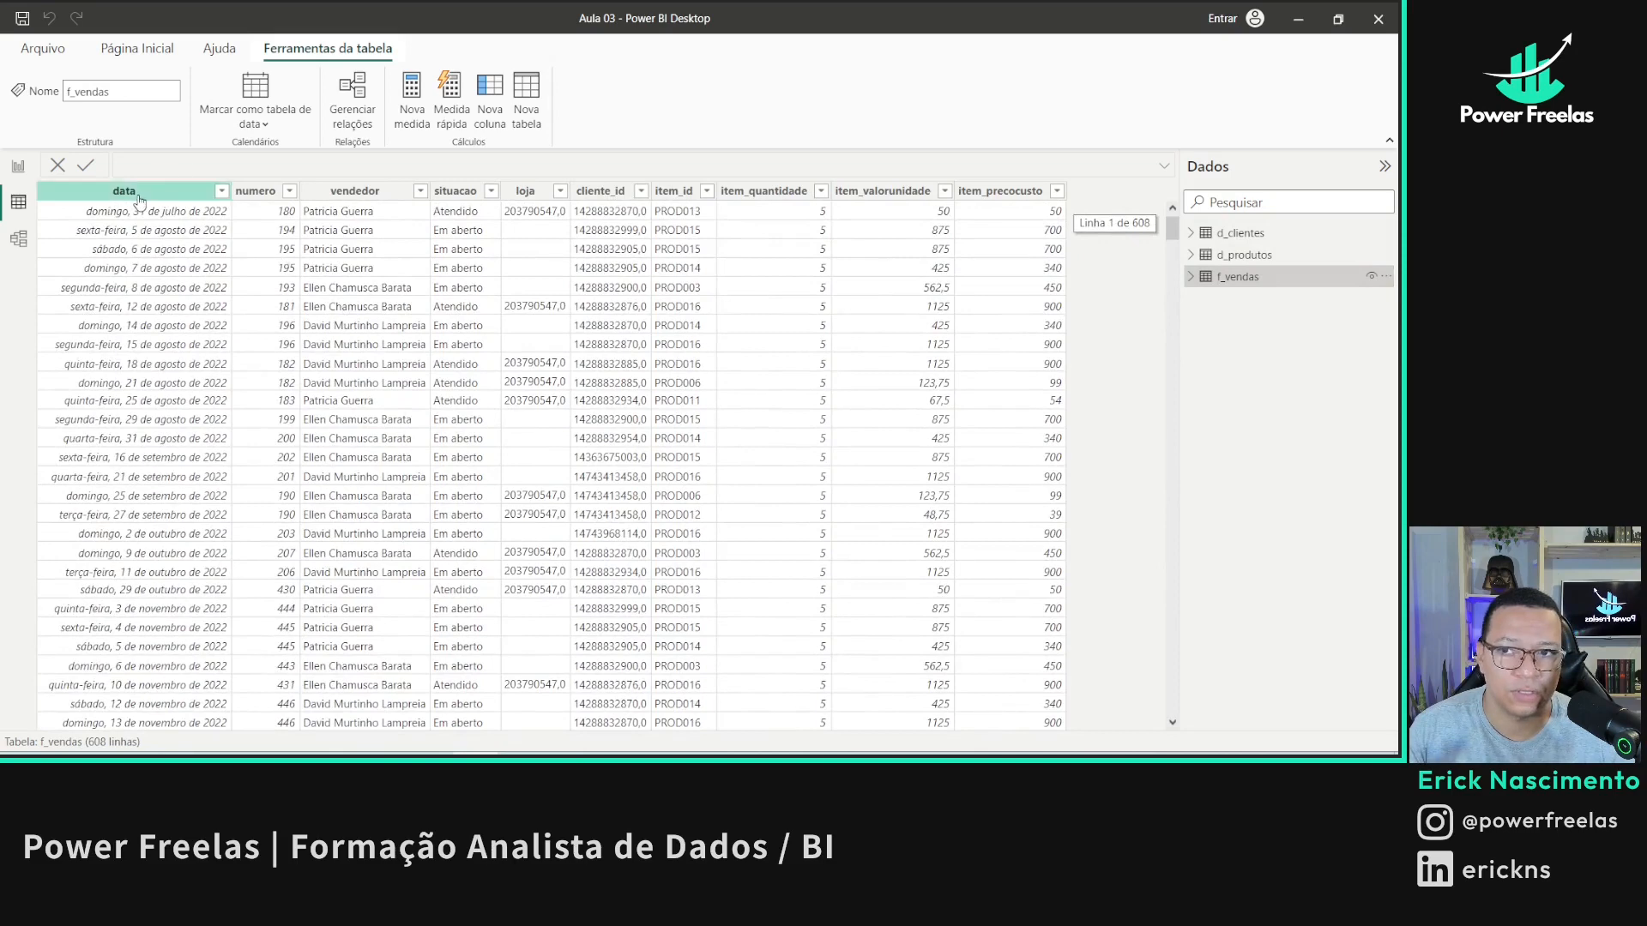
left_click(415, 87)
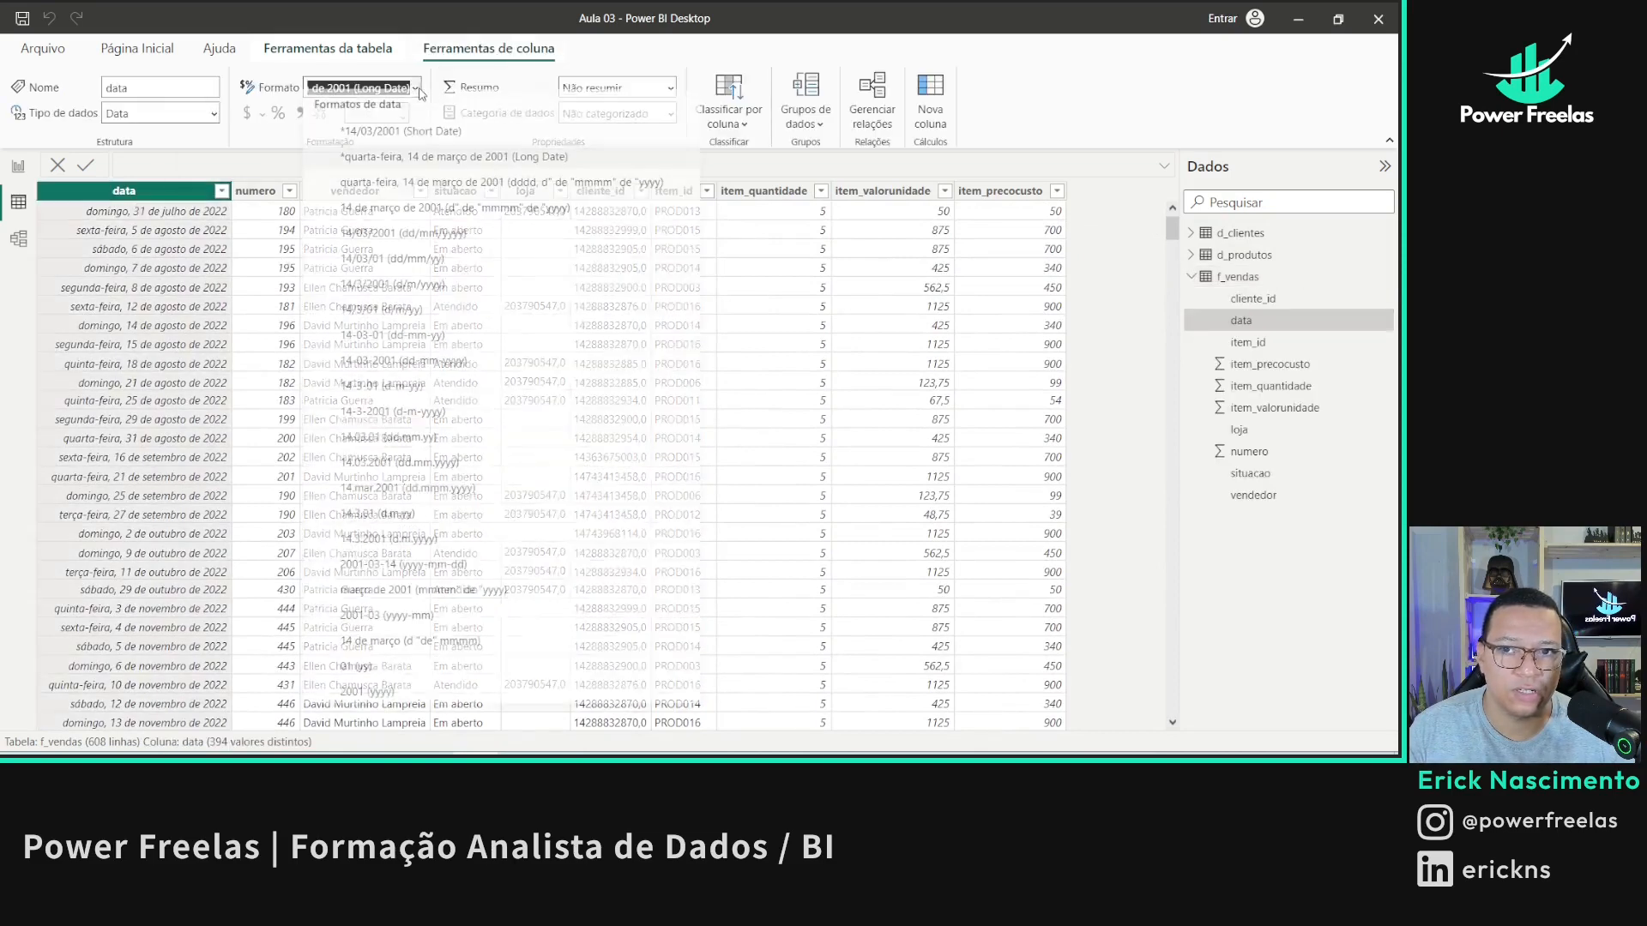
left_click(368, 162)
key("Down")
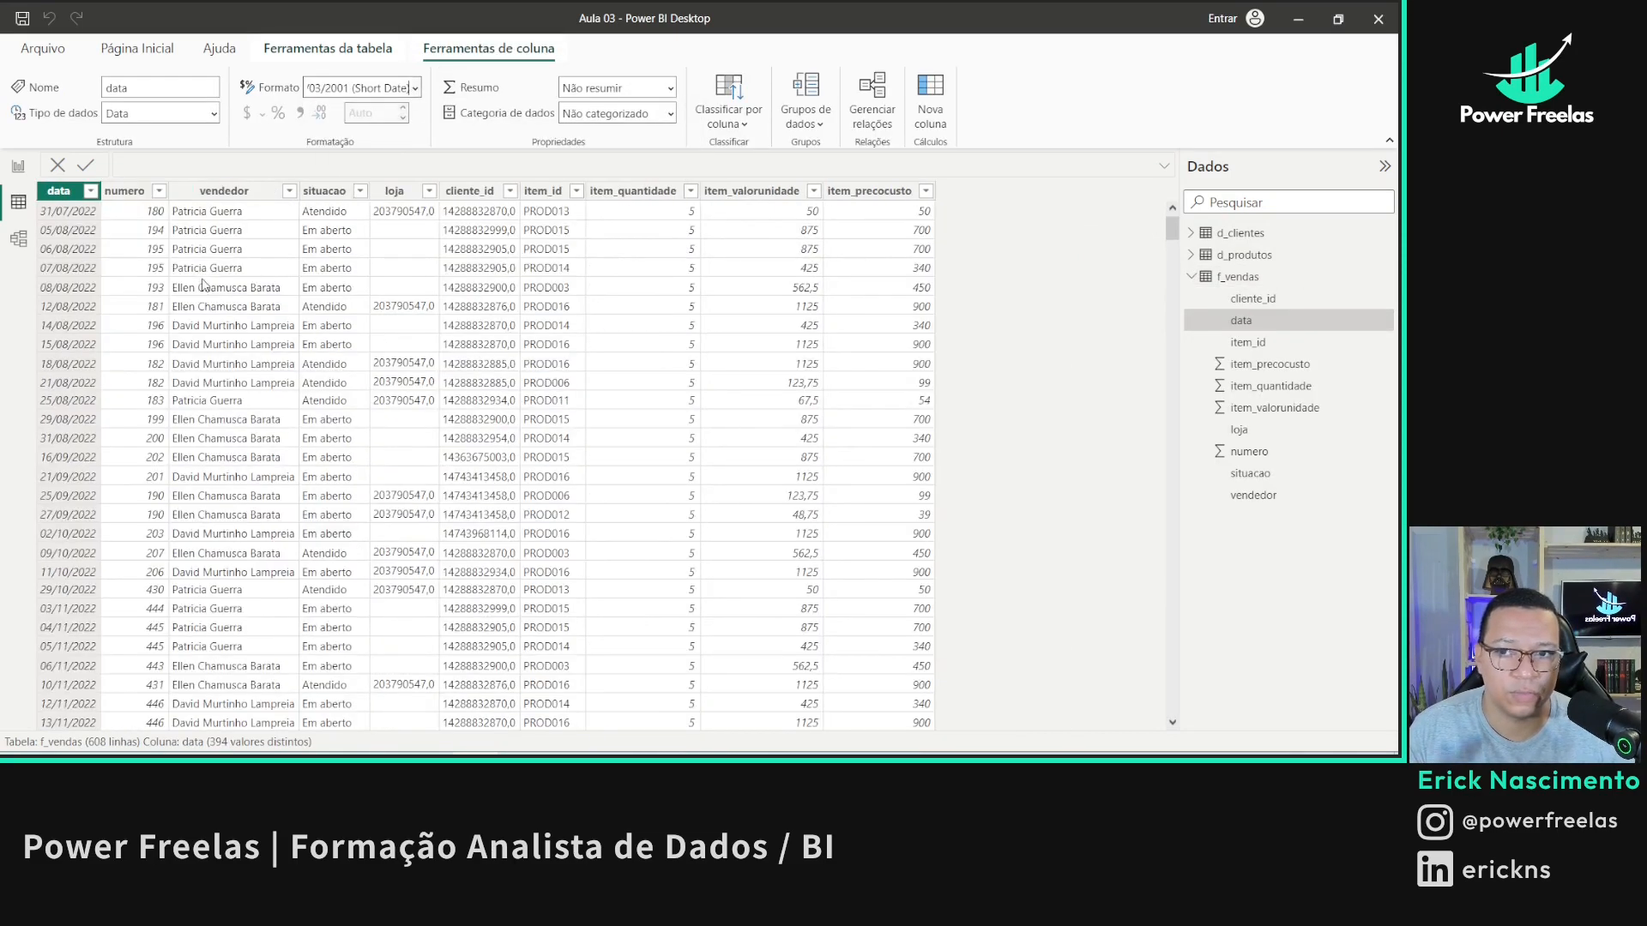
scroll(423, 407, "down", 5)
scroll(485, 417, "up", 5)
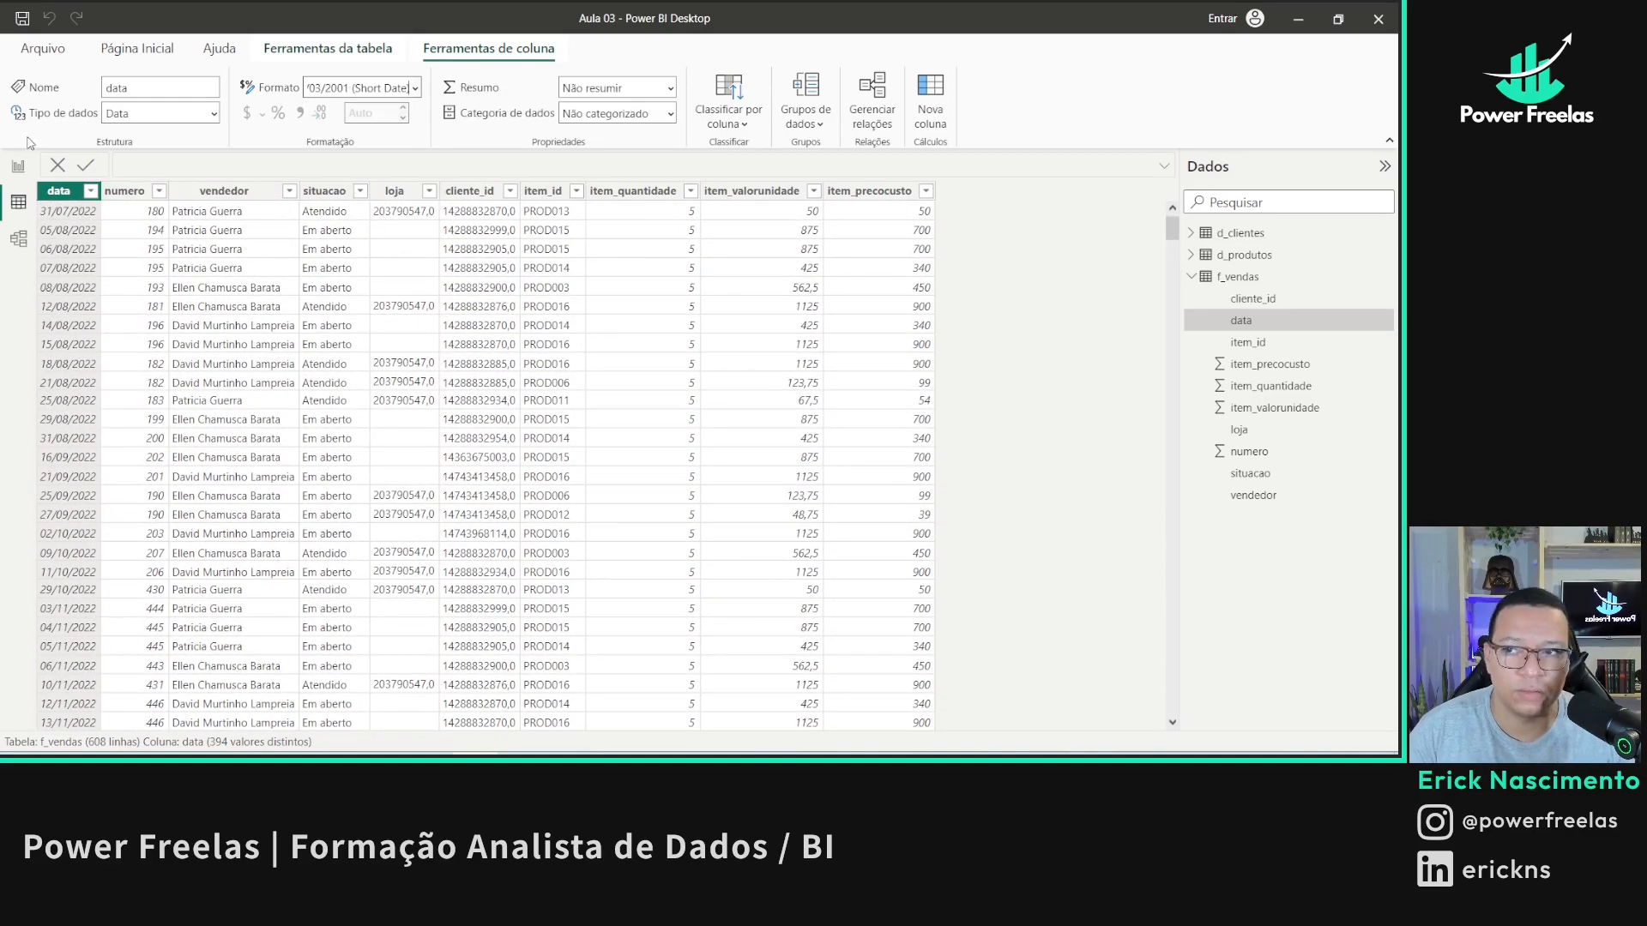
left_click(21, 166)
left_click(22, 18)
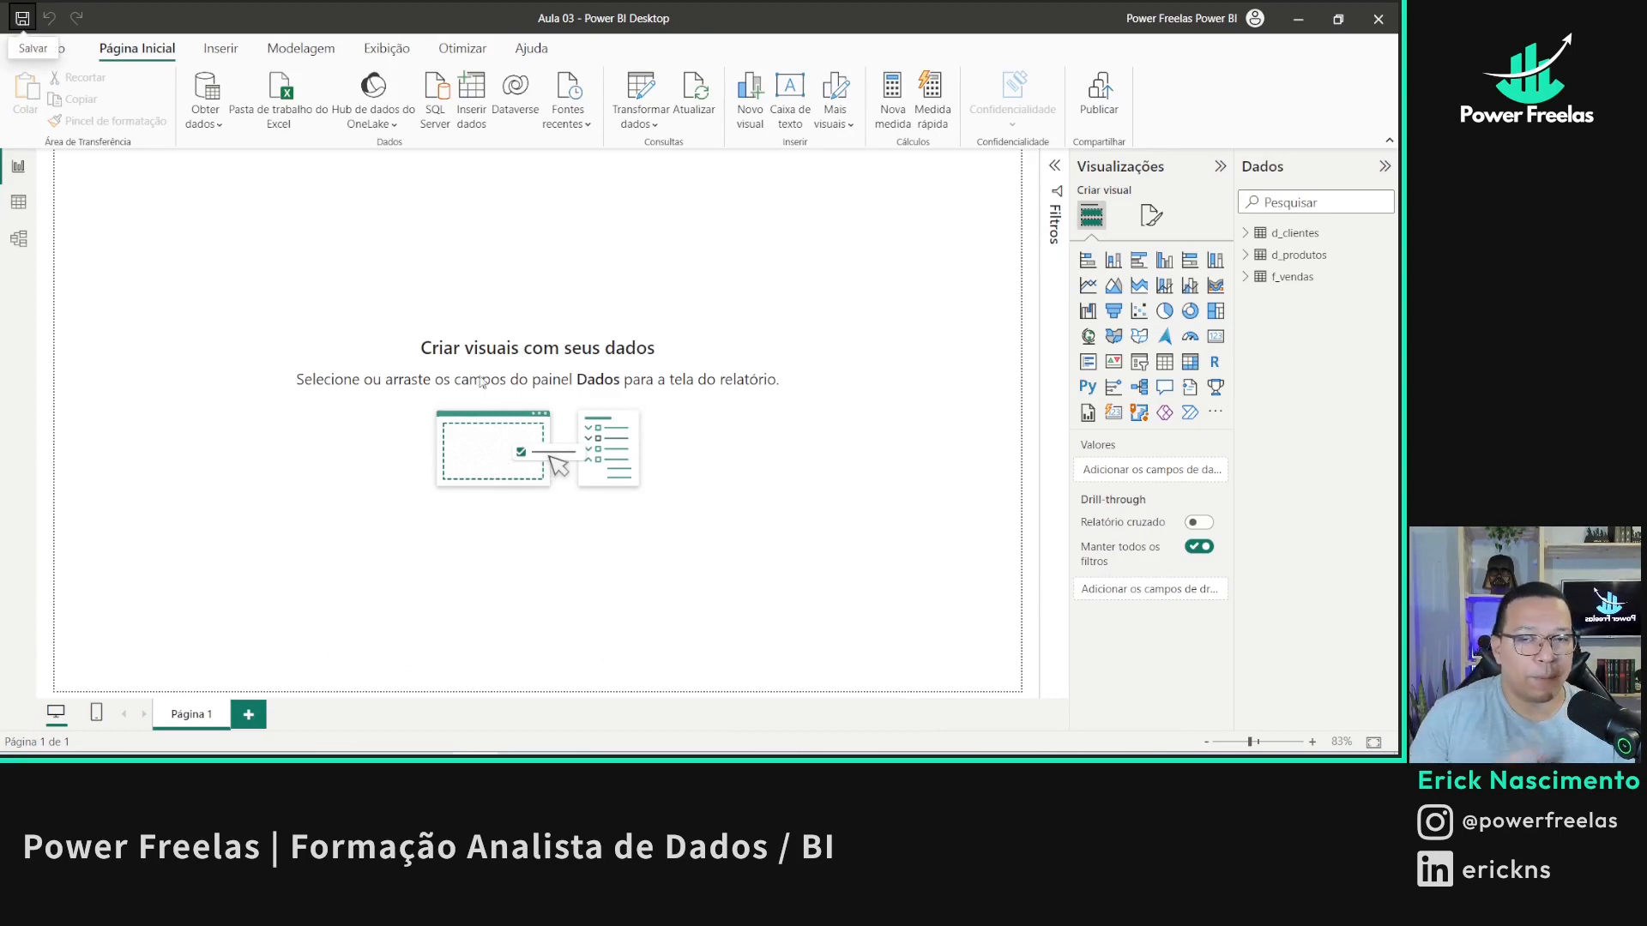
- Switch to the Notion event outline in the browser, and collapse the Aula 01 and Aula 02 sections to consult Aula 03
key("alt+Tab")
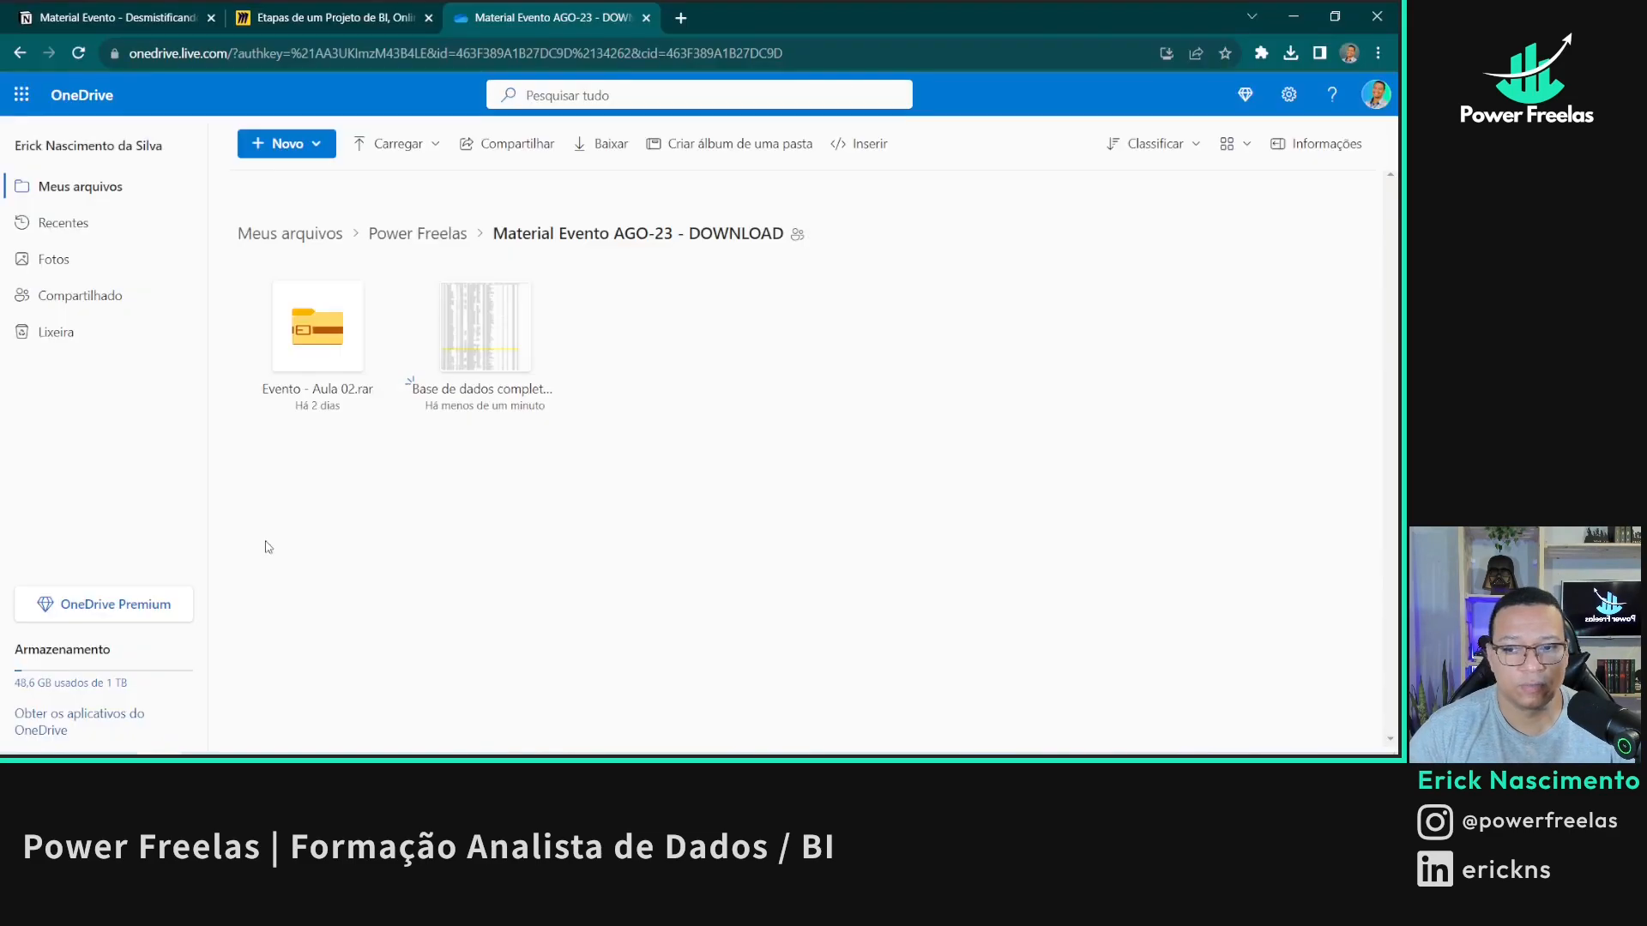
left_click(114, 19)
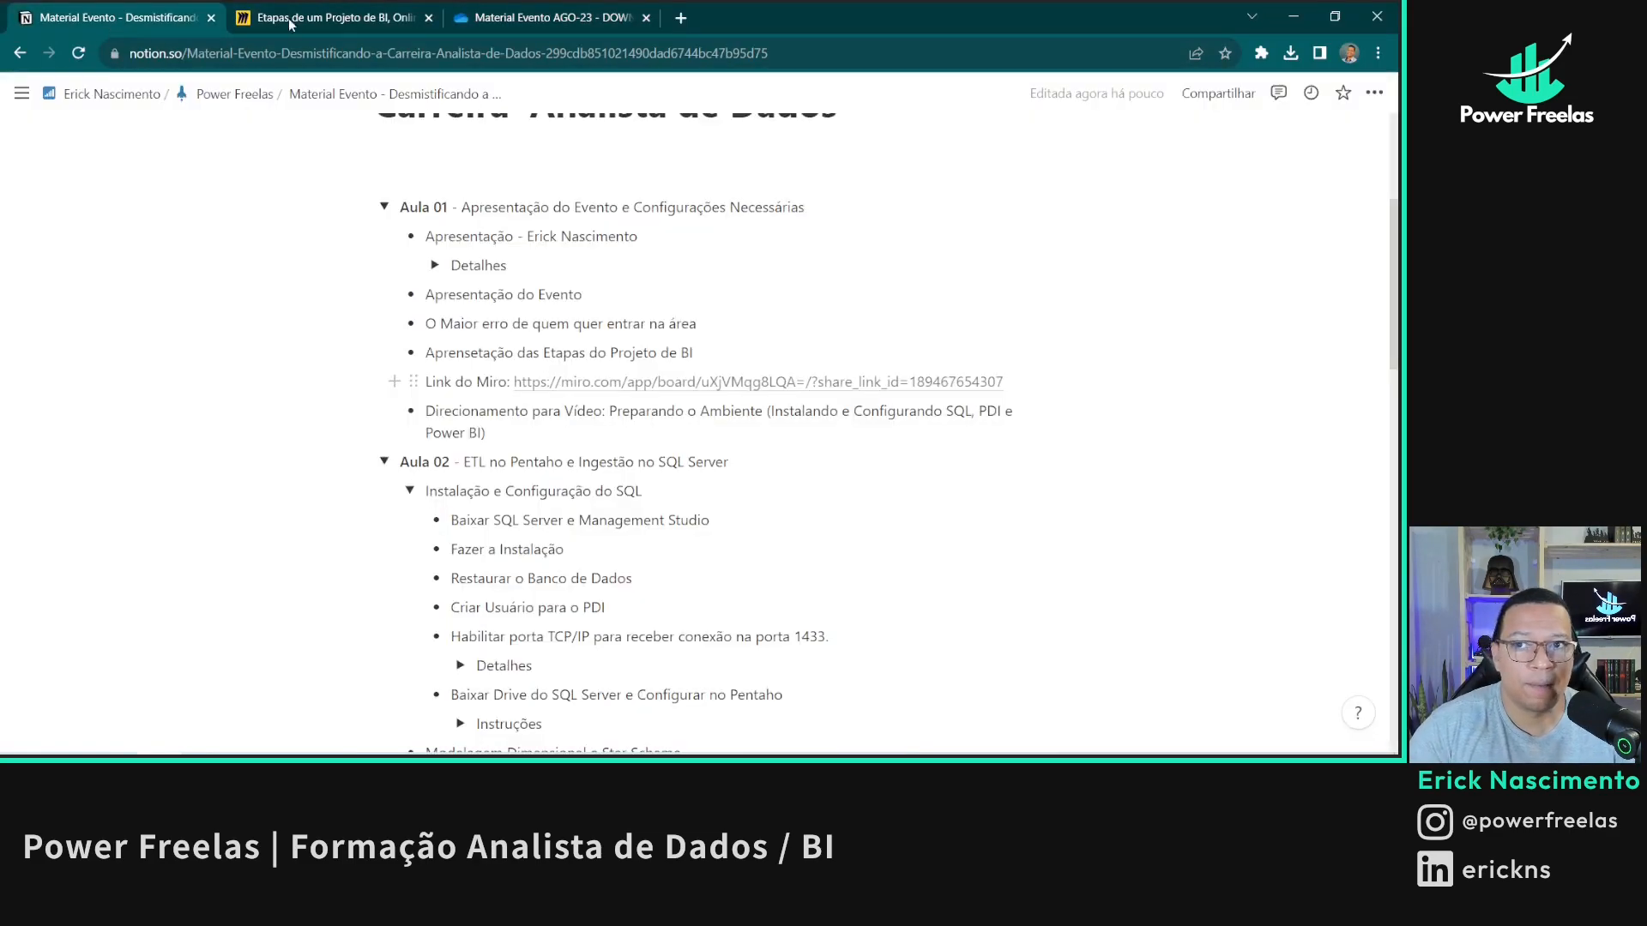
scroll(550, 419, "down", 1)
scroll(551, 419, "up", 3)
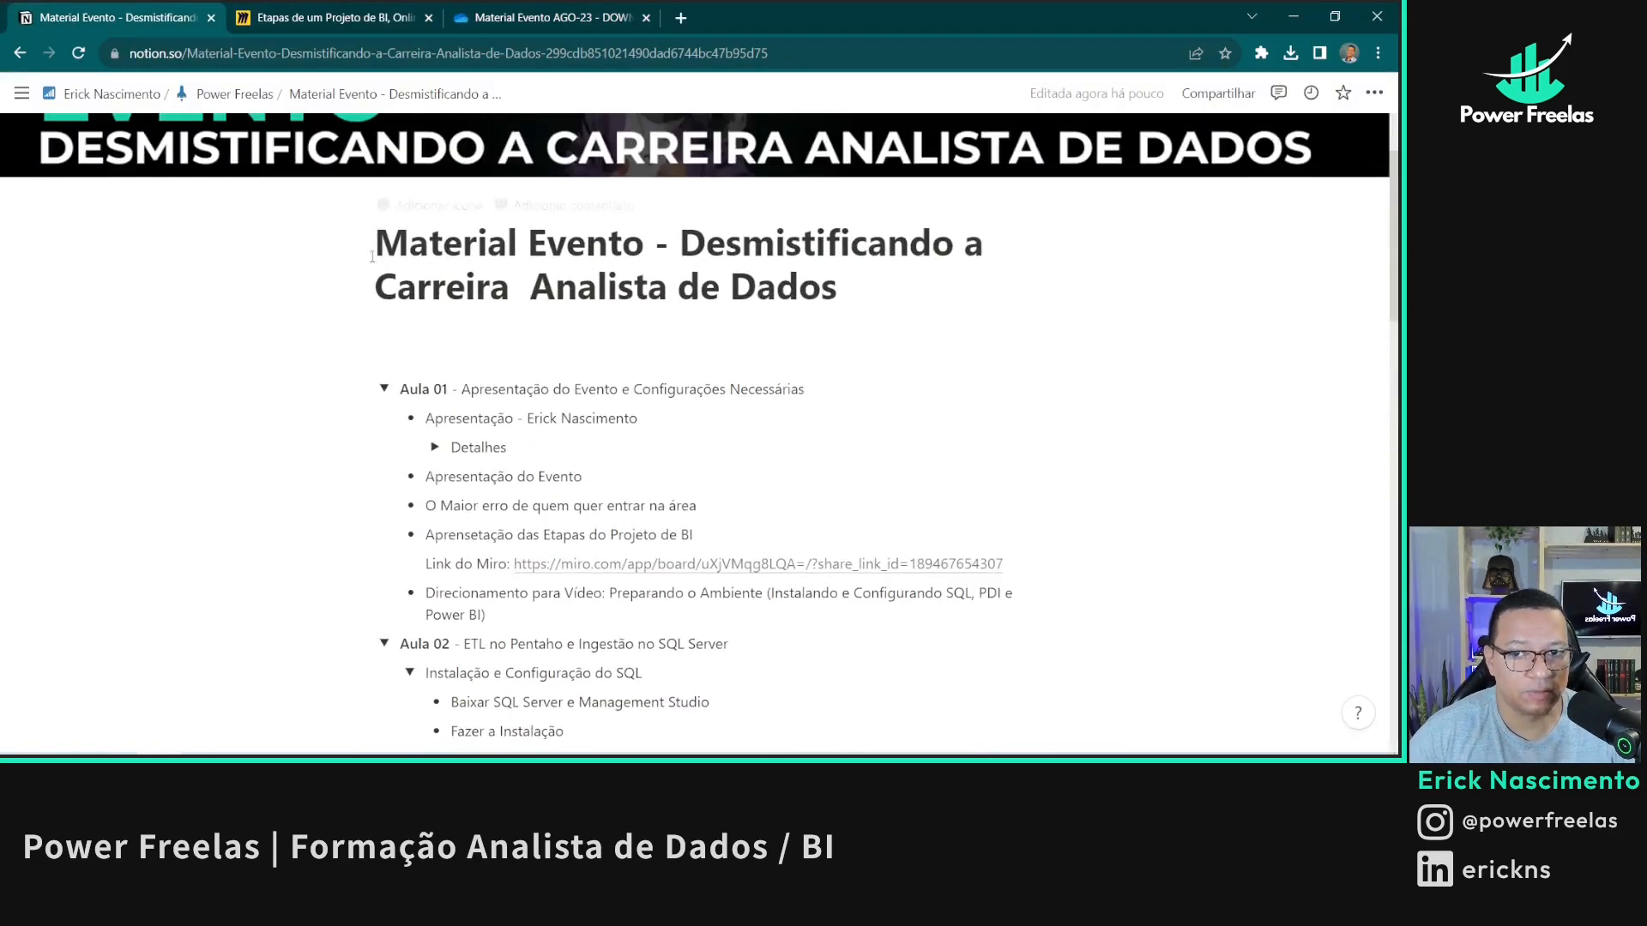
left_click(384, 390)
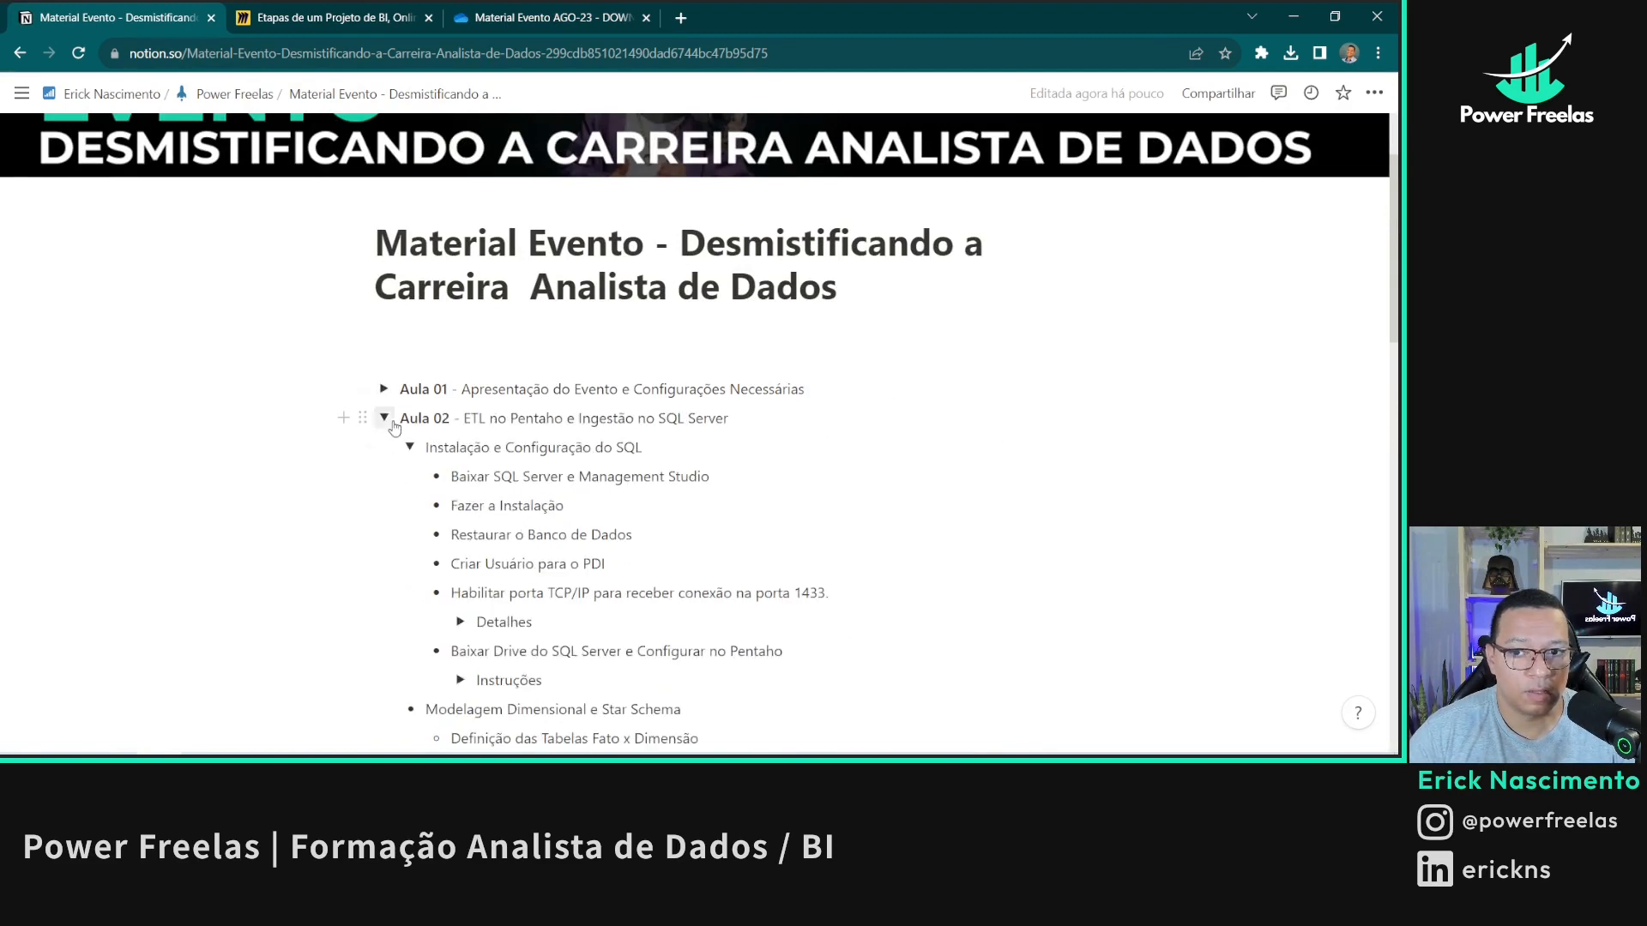
left_click(384, 418)
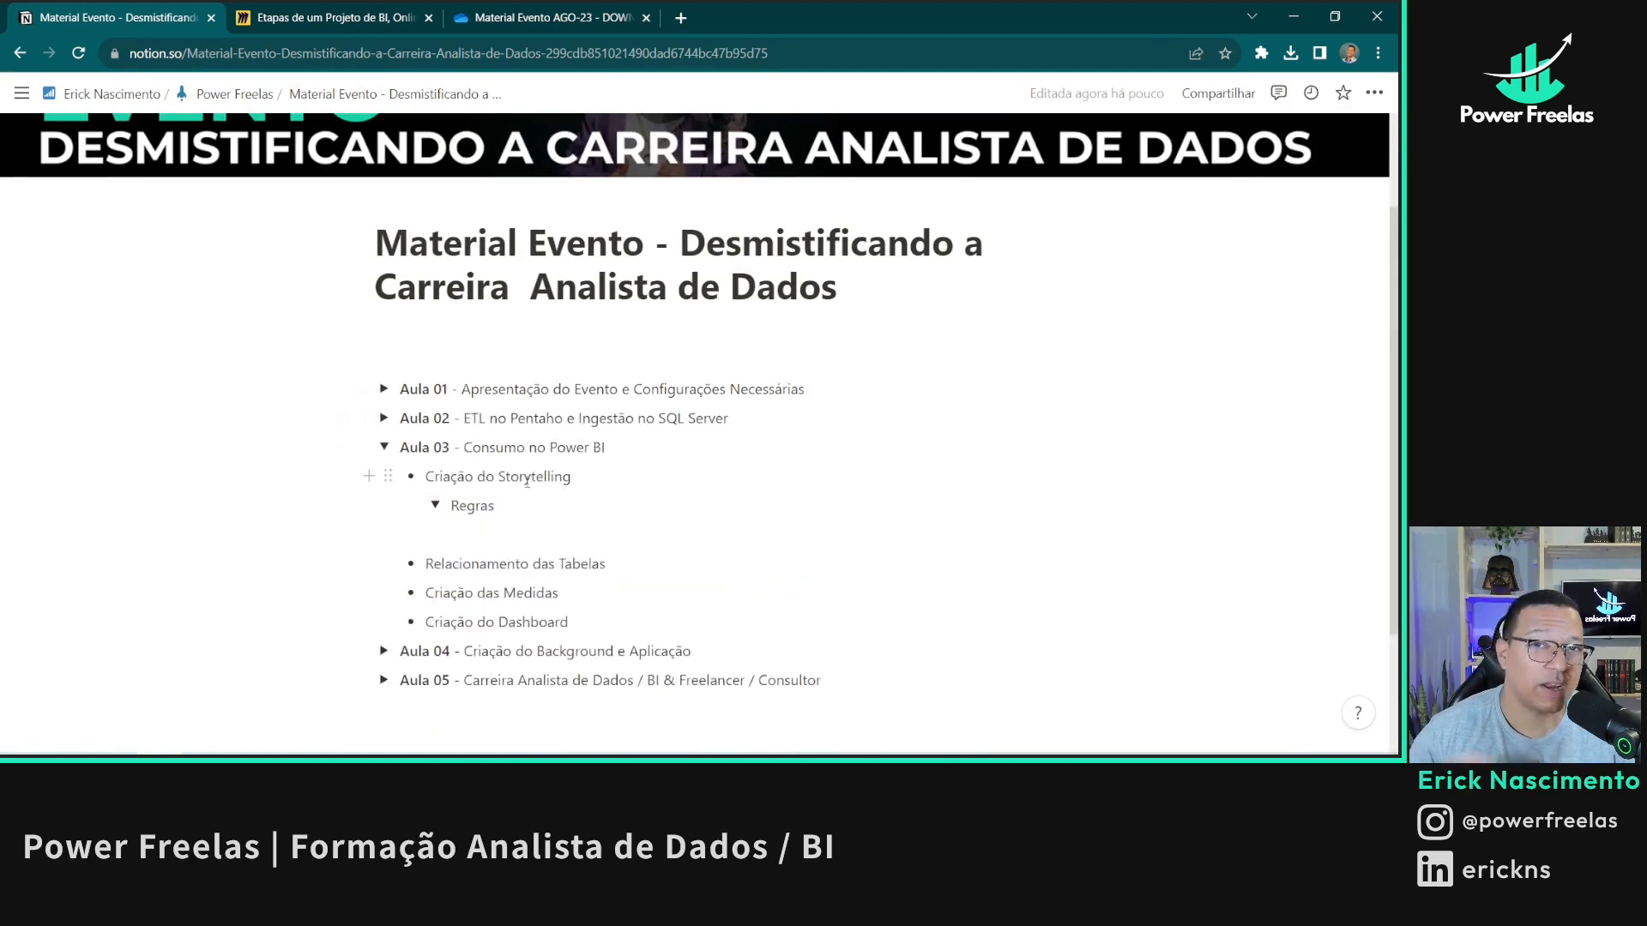
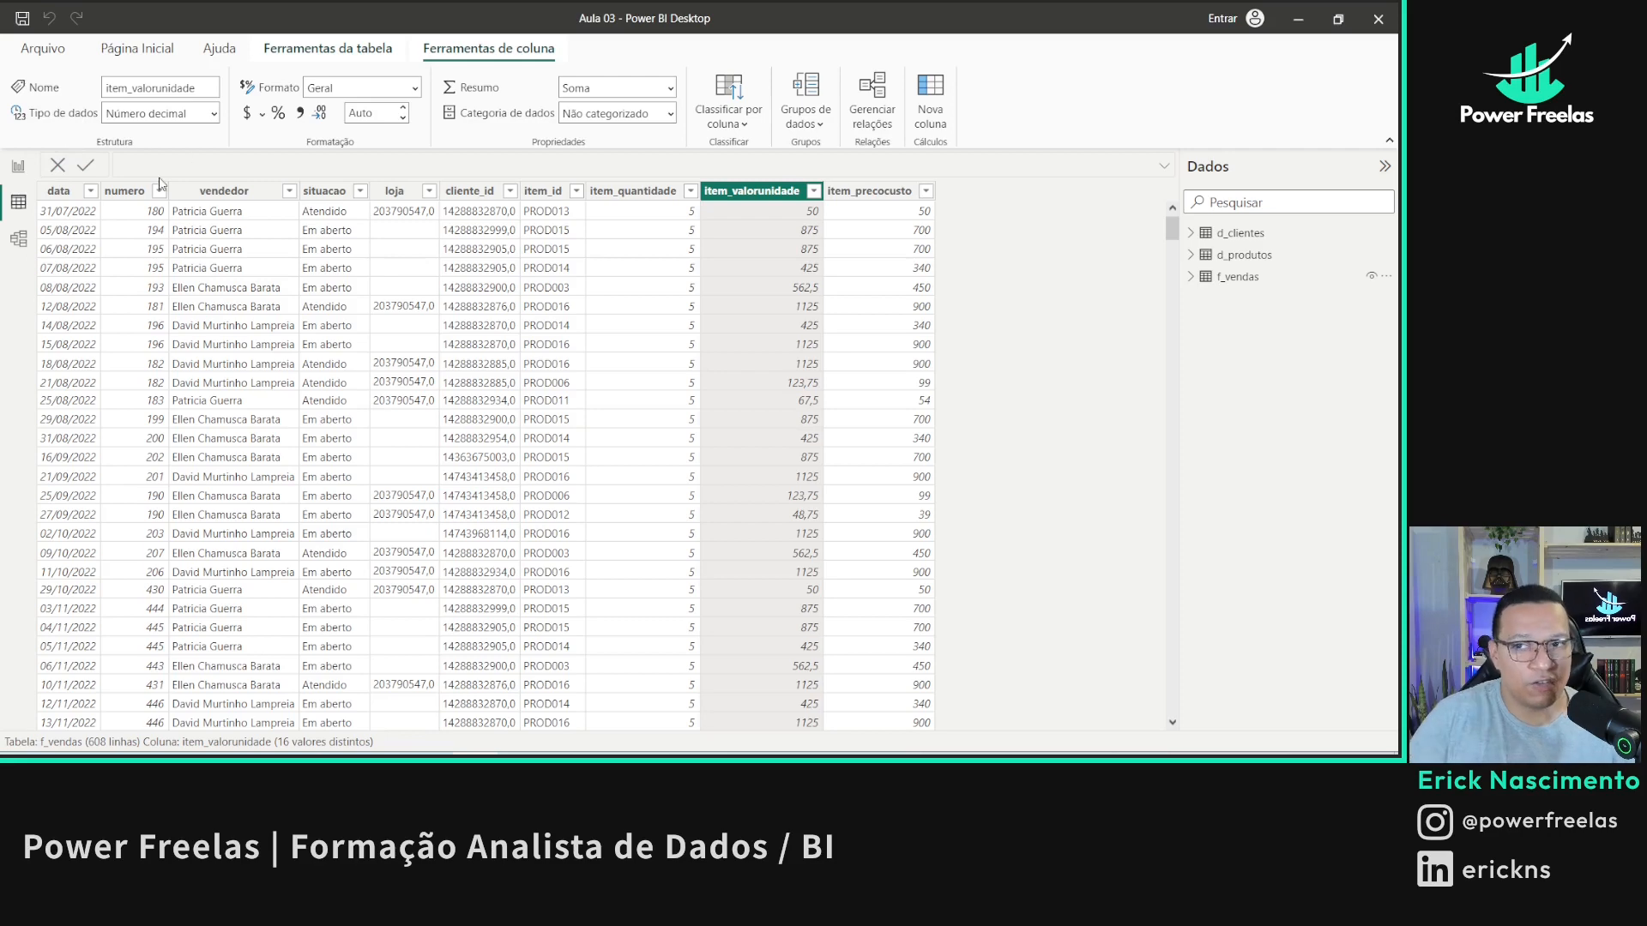
- From the report view, create a new calculated table named d_Calendario
left_click(28, 166)
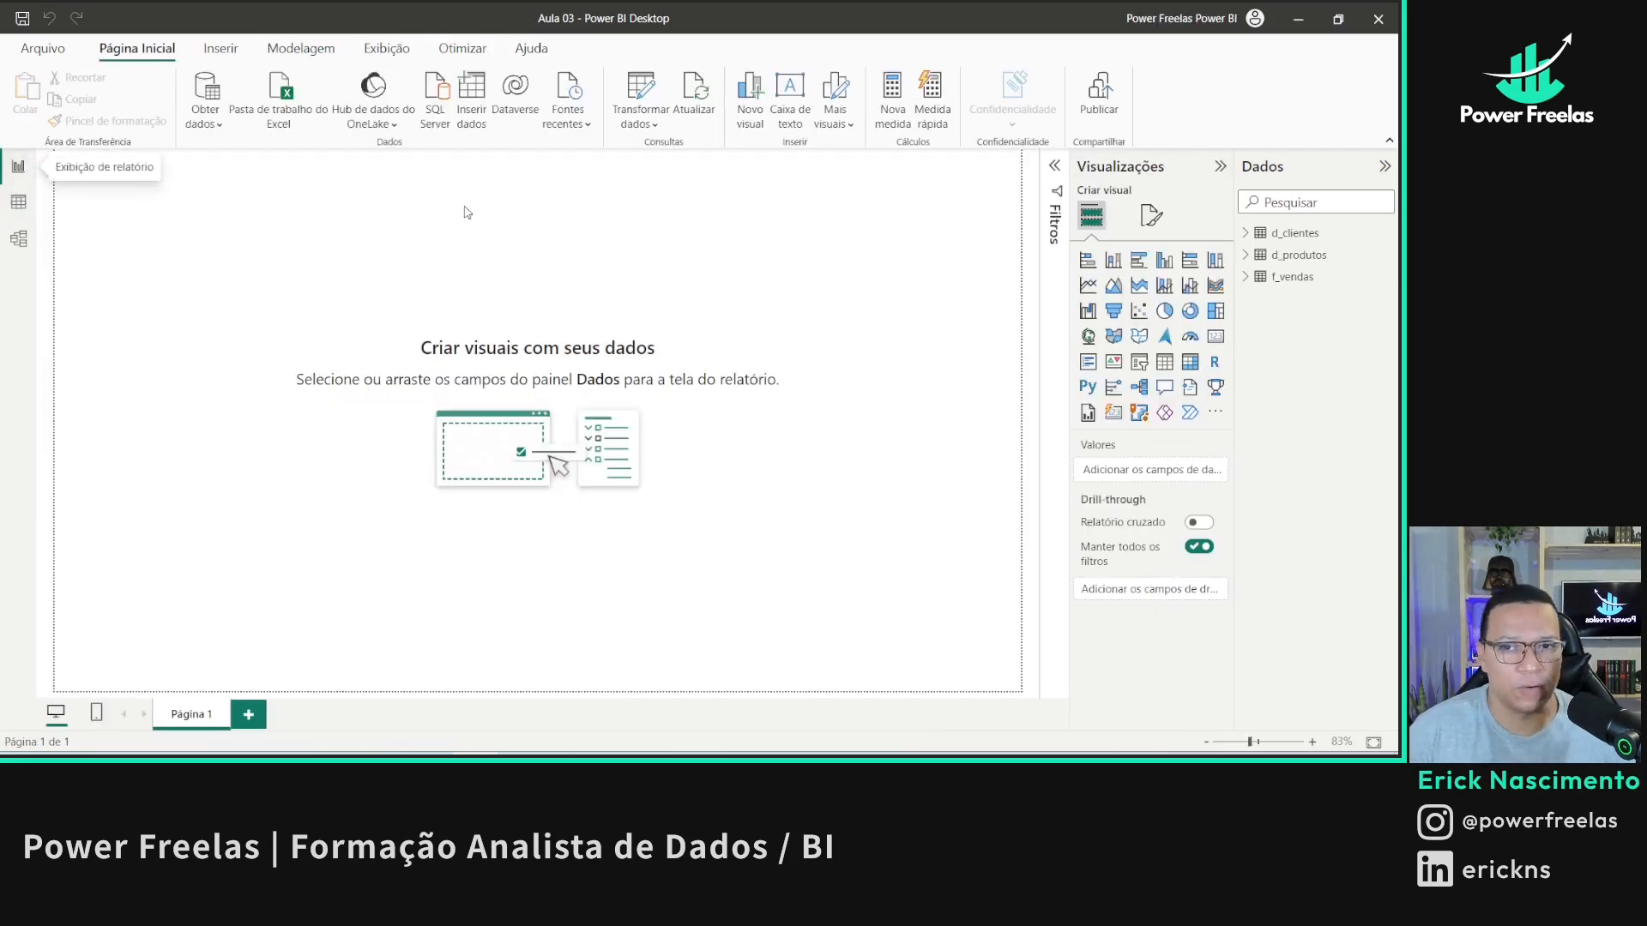
left_click(333, 45)
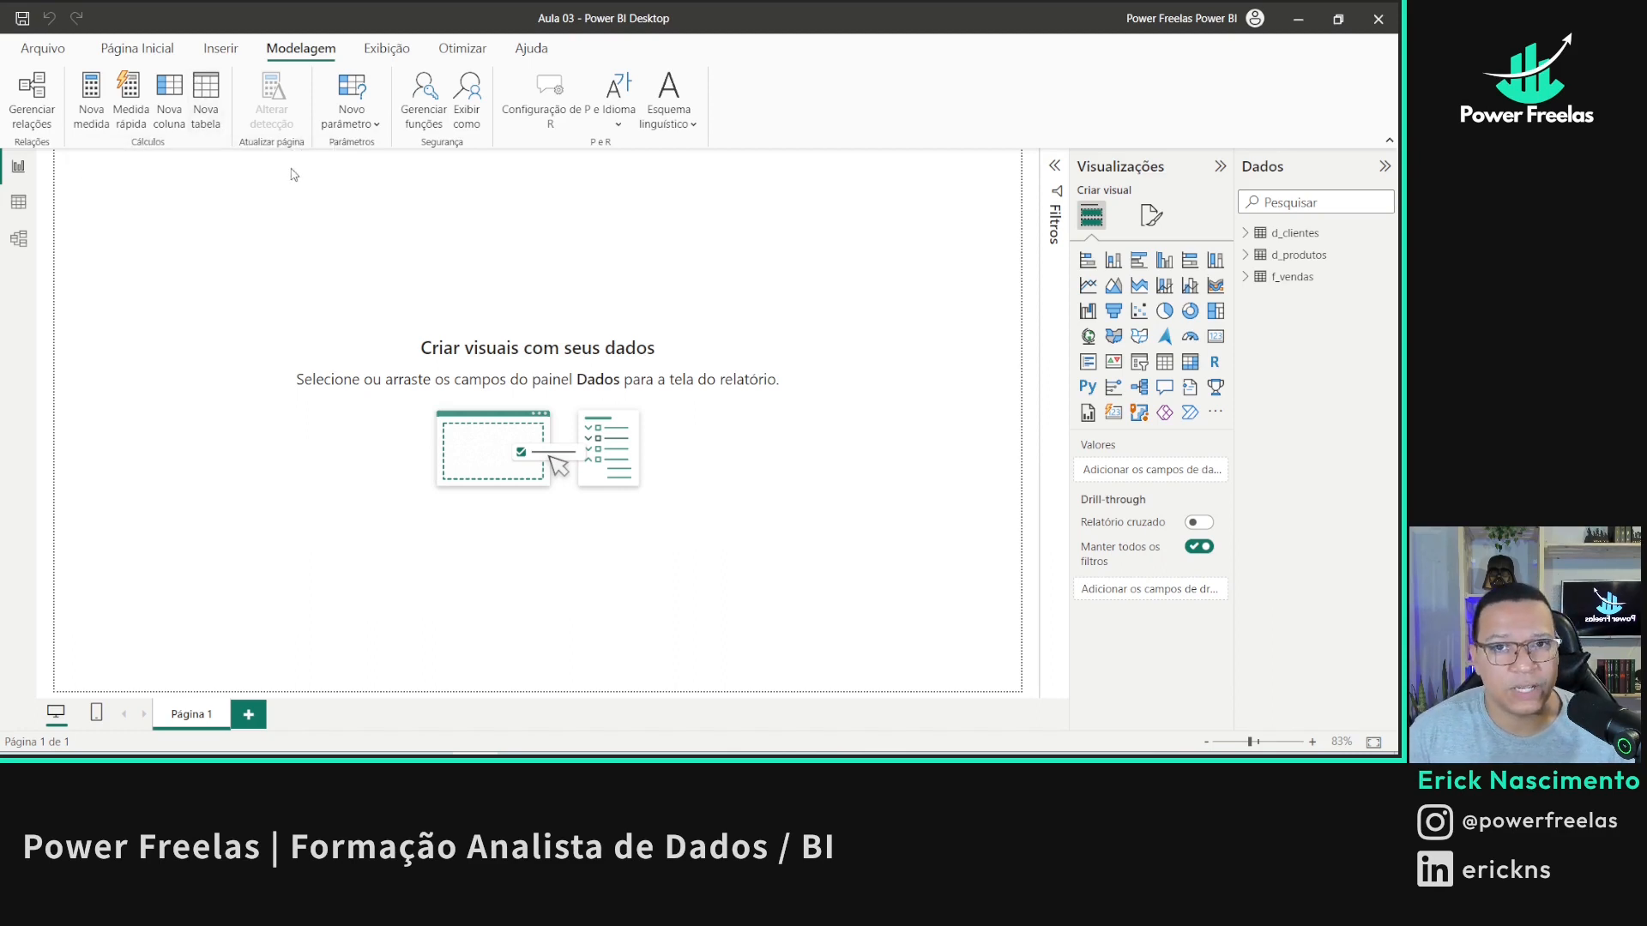
left_click(206, 95)
key("Left")
key("Left")
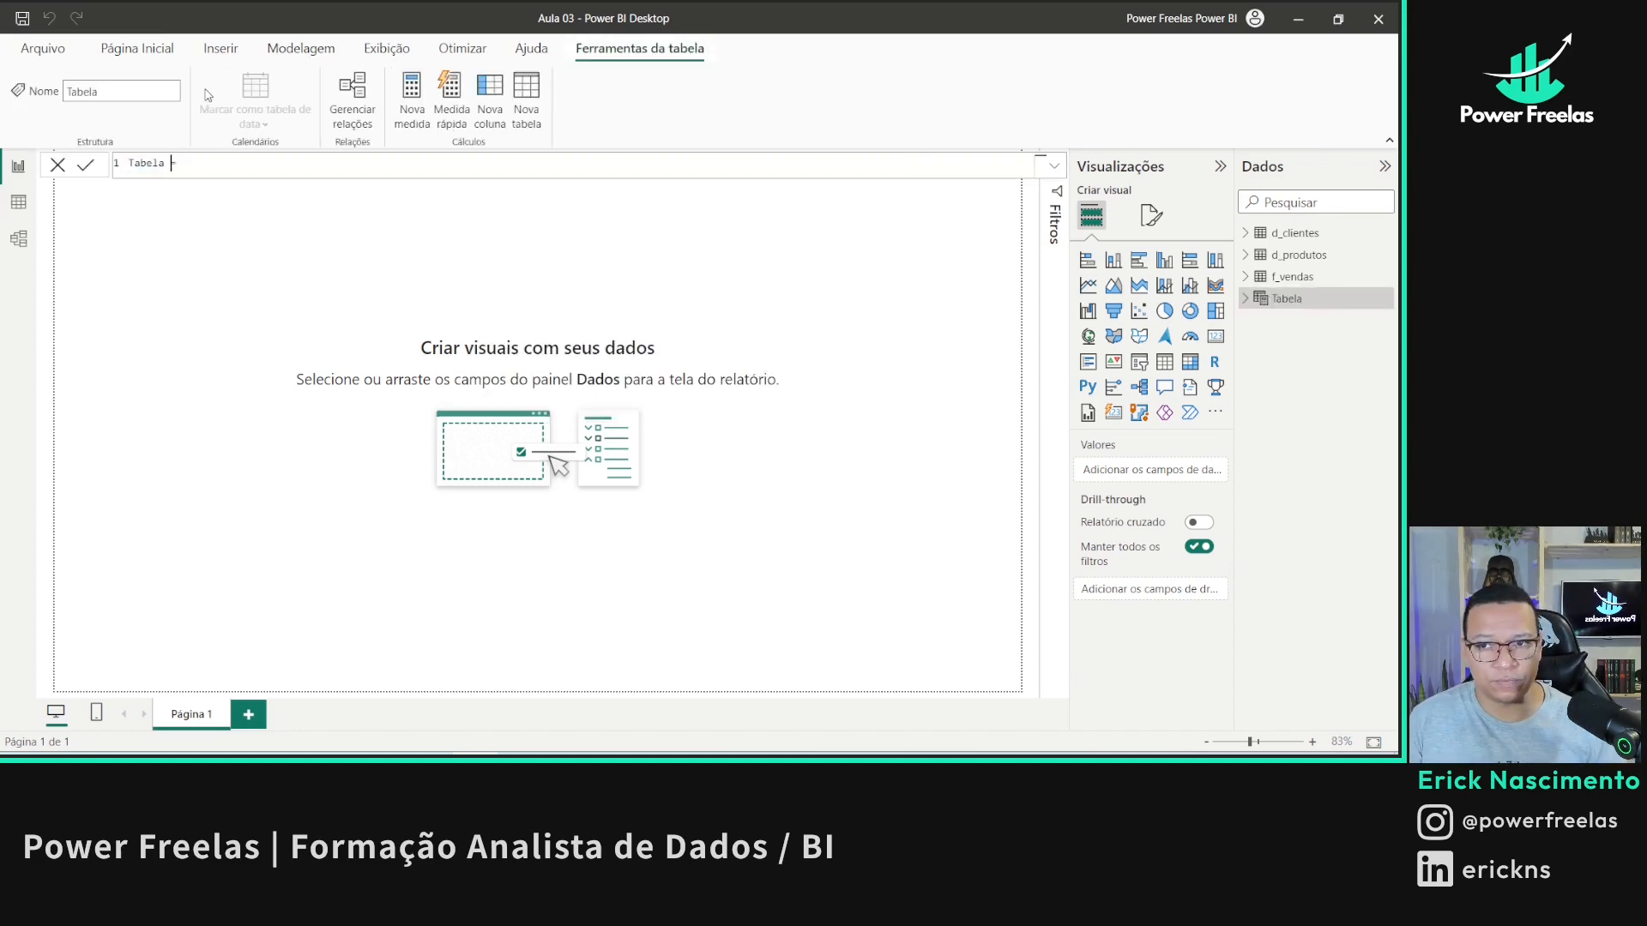
key("shift+Home")
type("d_Cla")
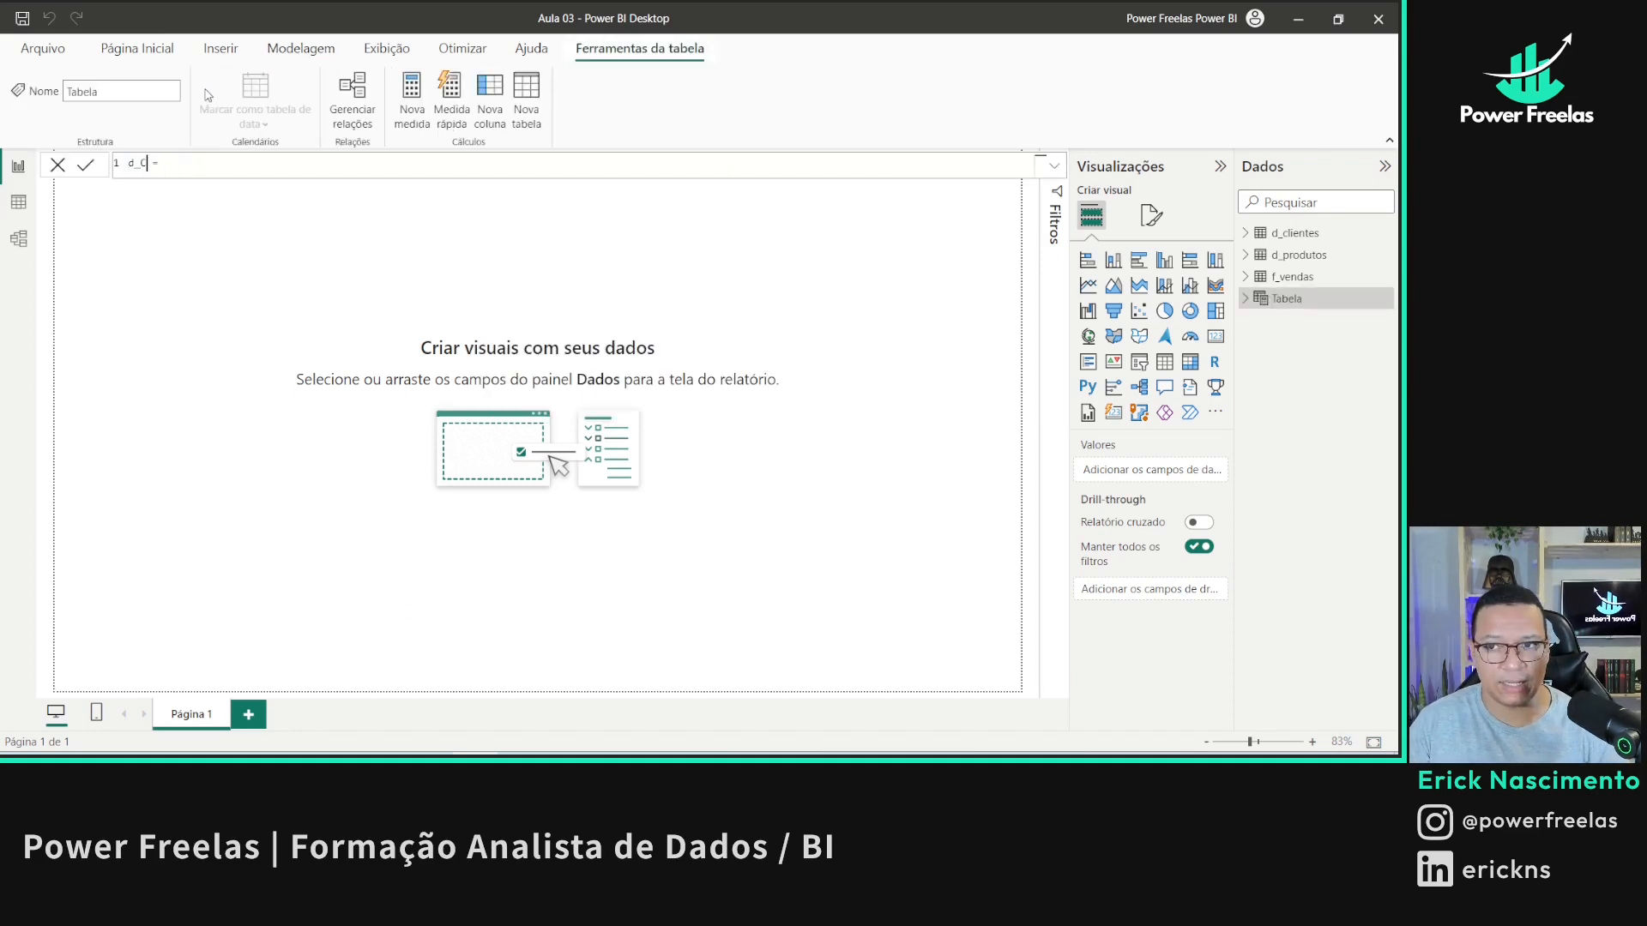
key("BackSpace")
key("BackSpace")
type("alendario")
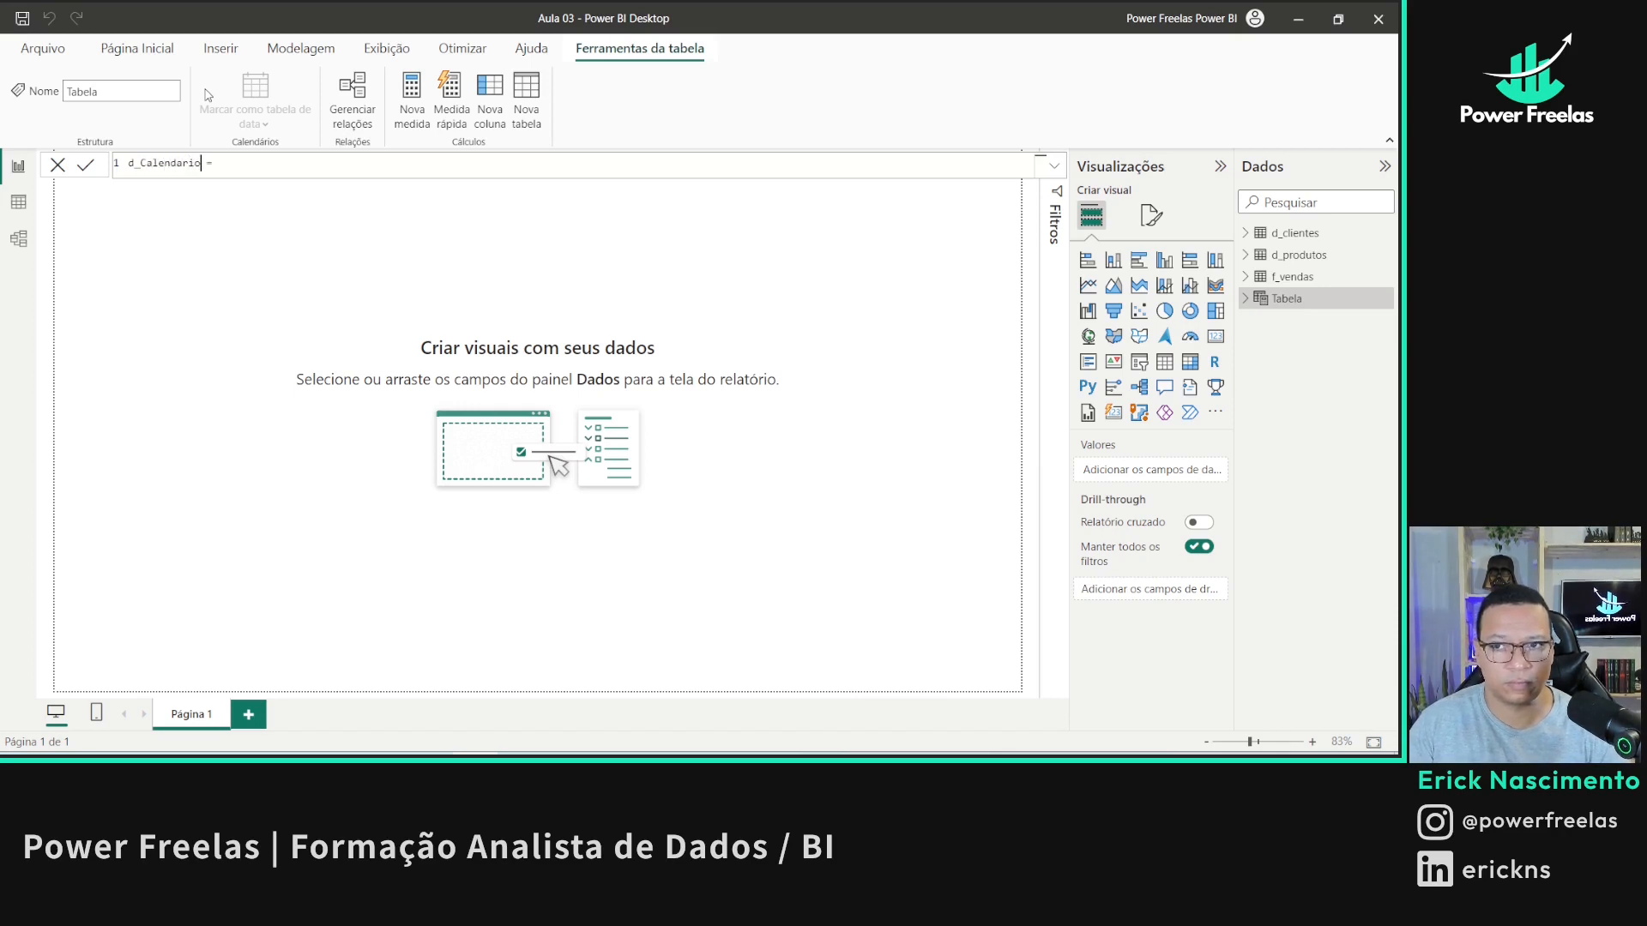
- Define the d_Calendario table with the formula CALENDARAUTO() and commit it
key("Caps_Lock")
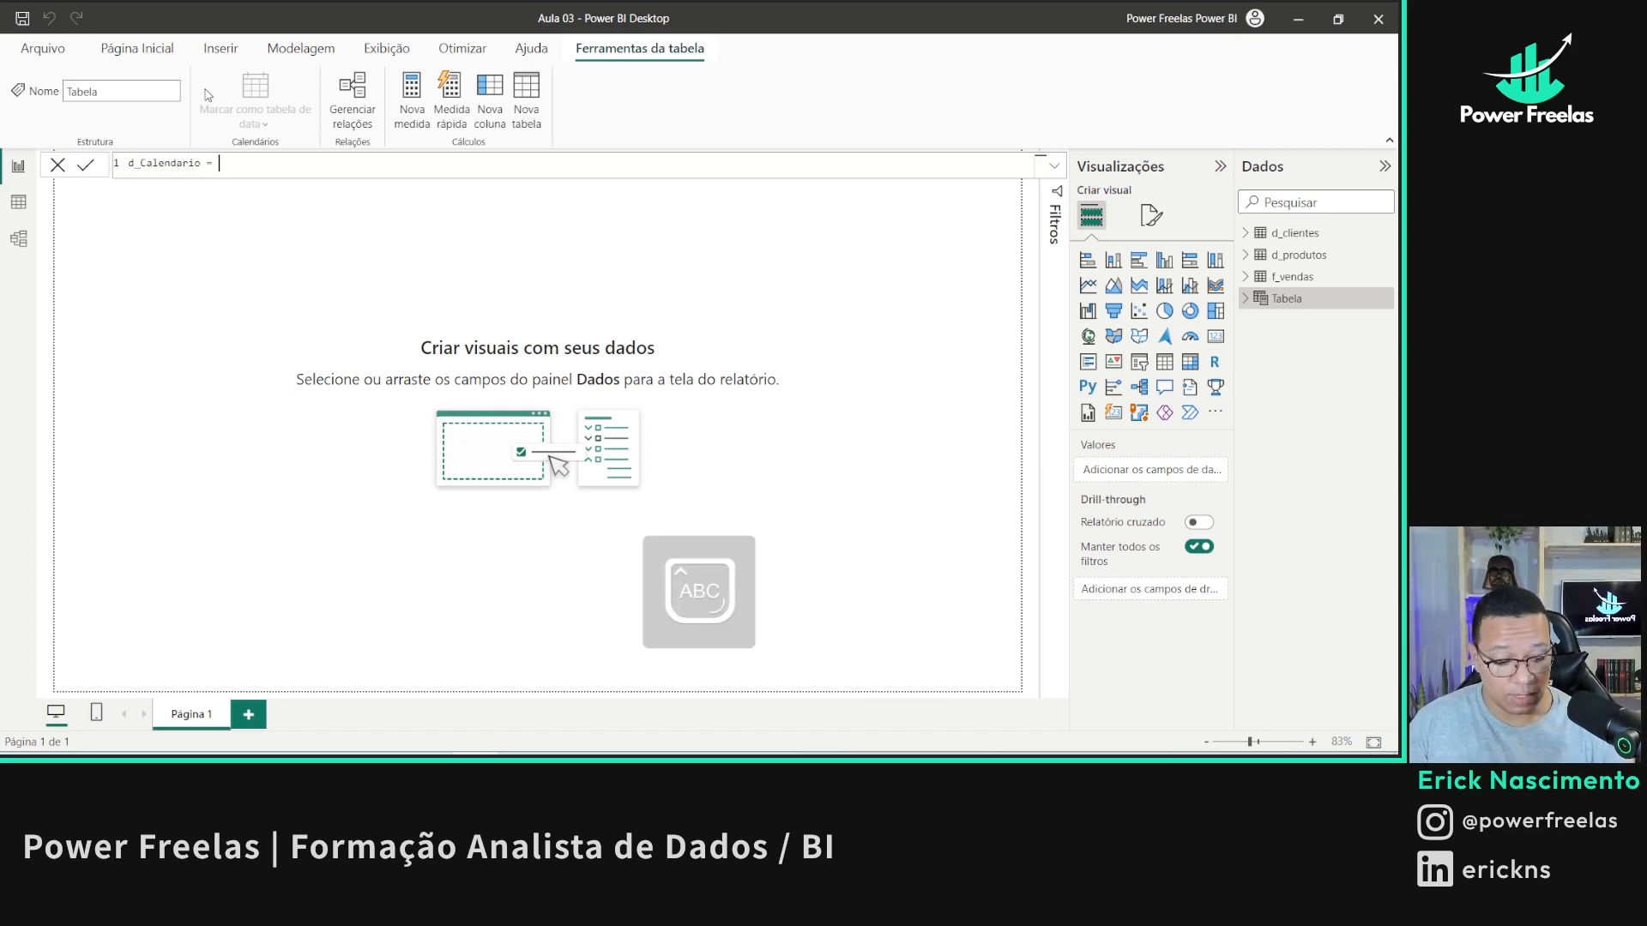
type("CAL")
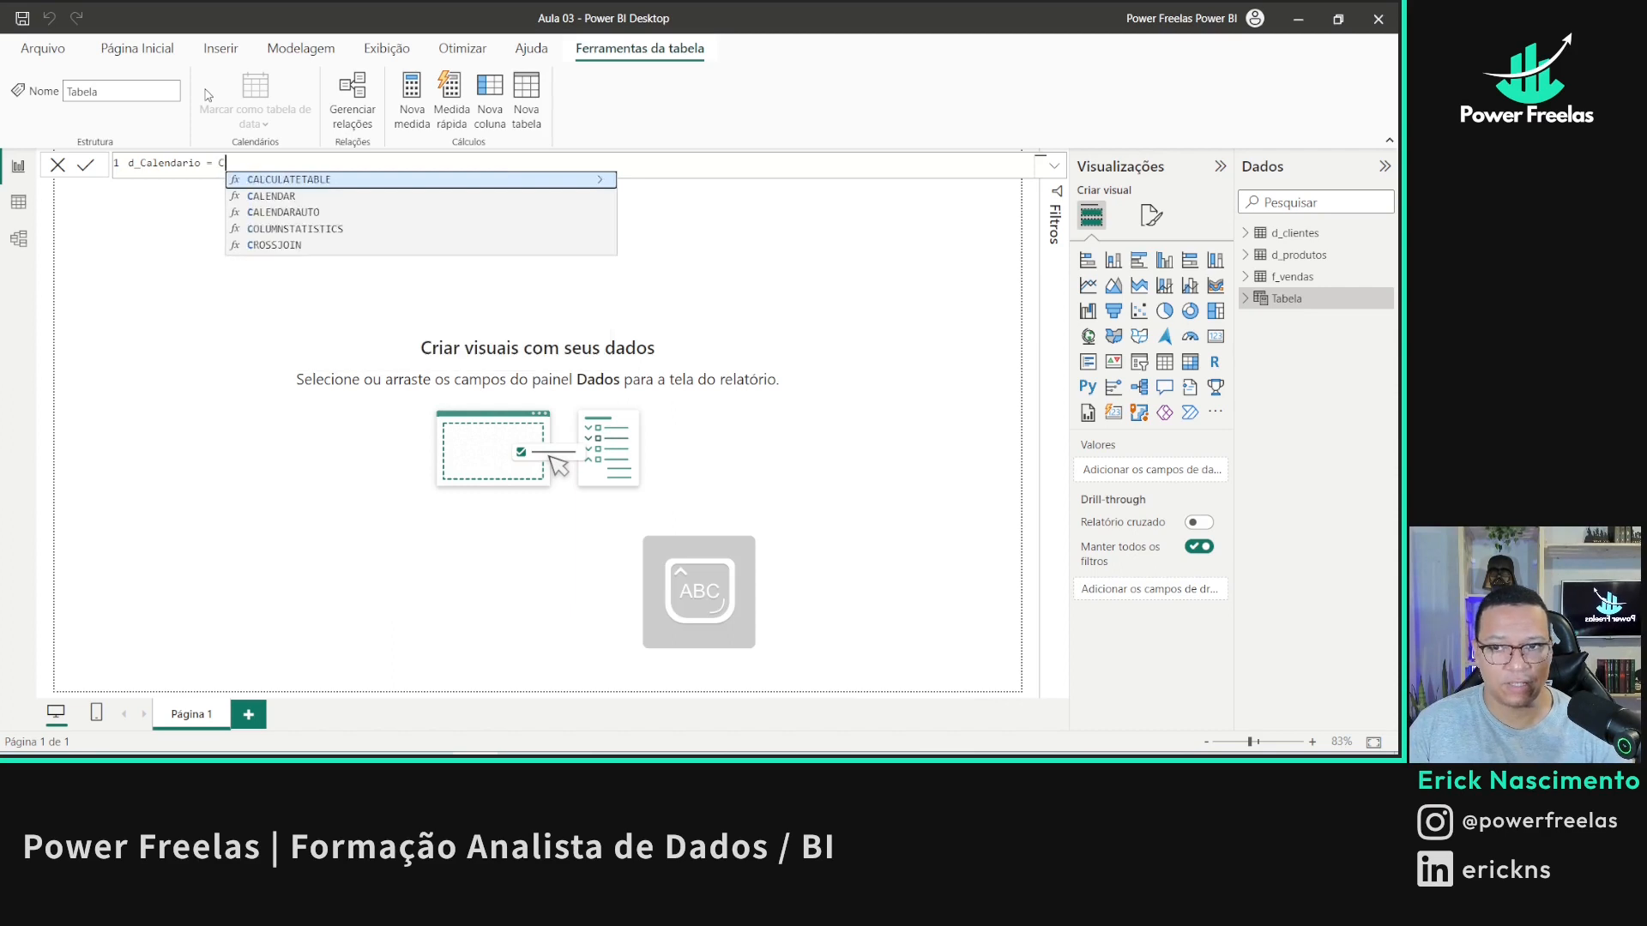
key("Down")
key("Down")
key("Tab")
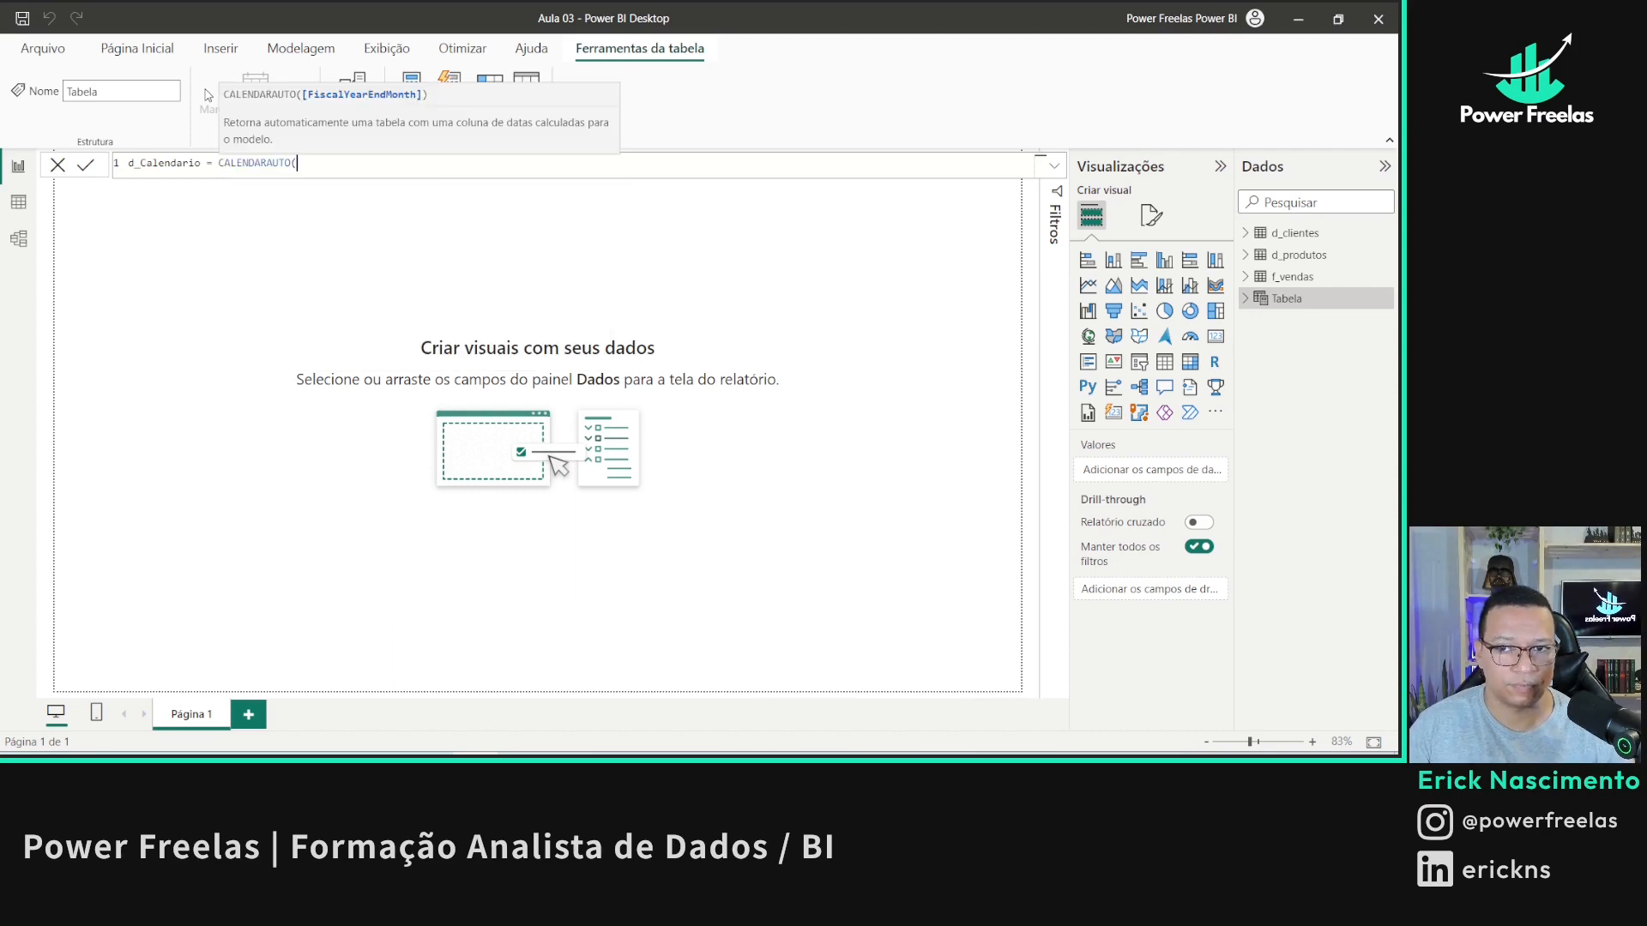
type(")")
key("Return")
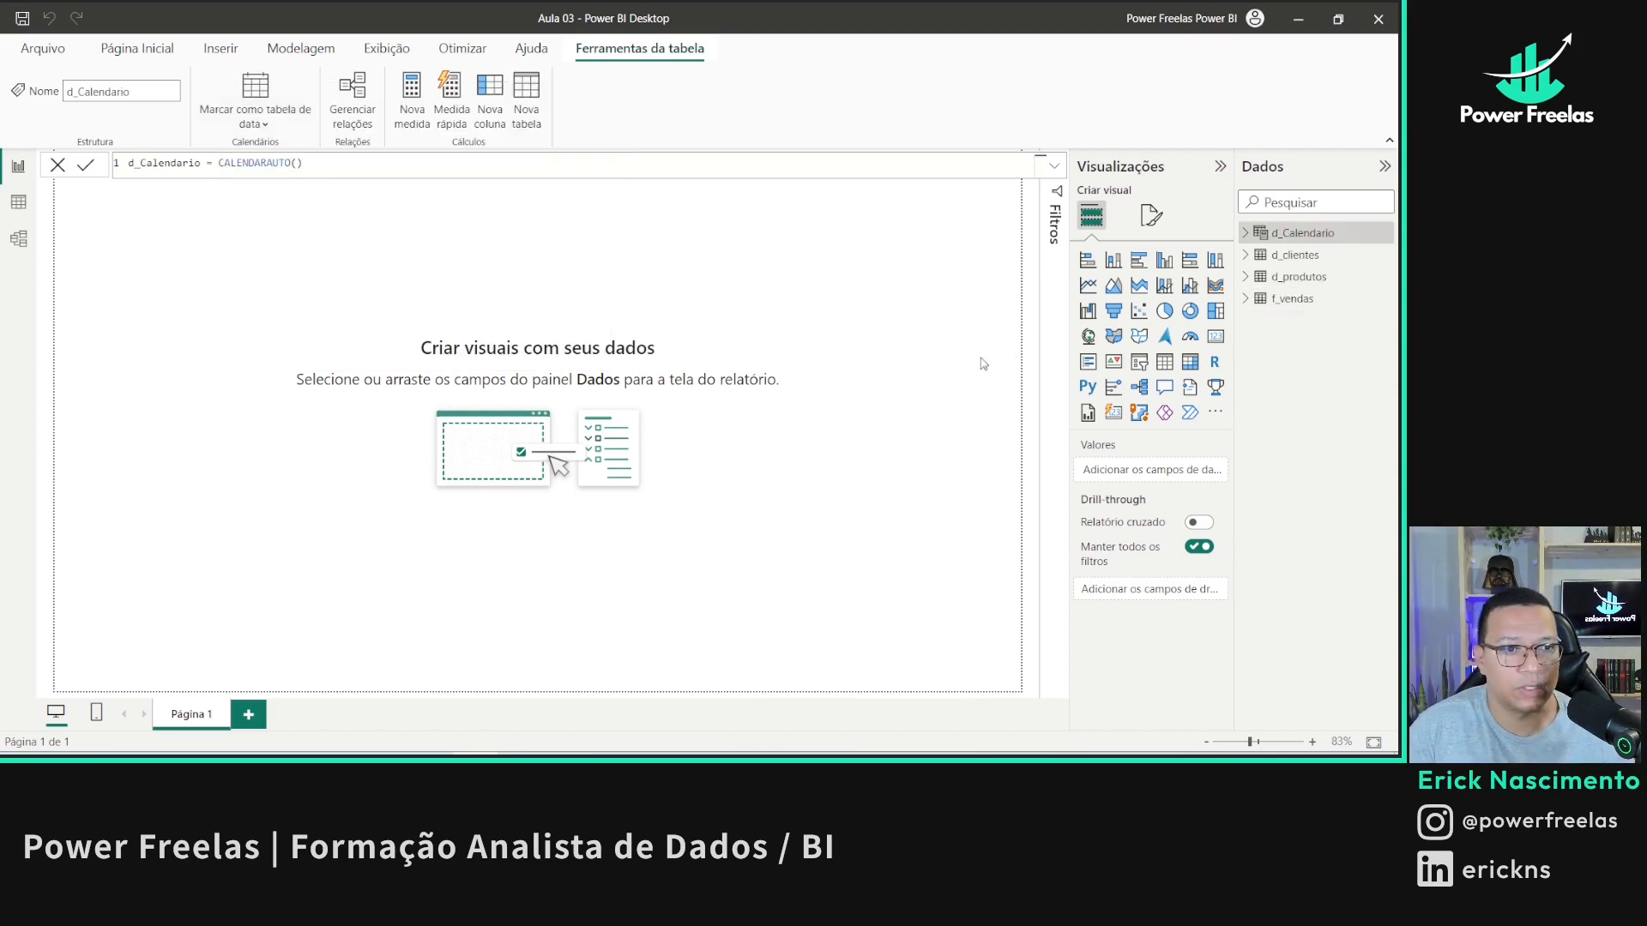
- Examine the Date column of d_Calendario in the data view, from its first to its last date
left_click(18, 201)
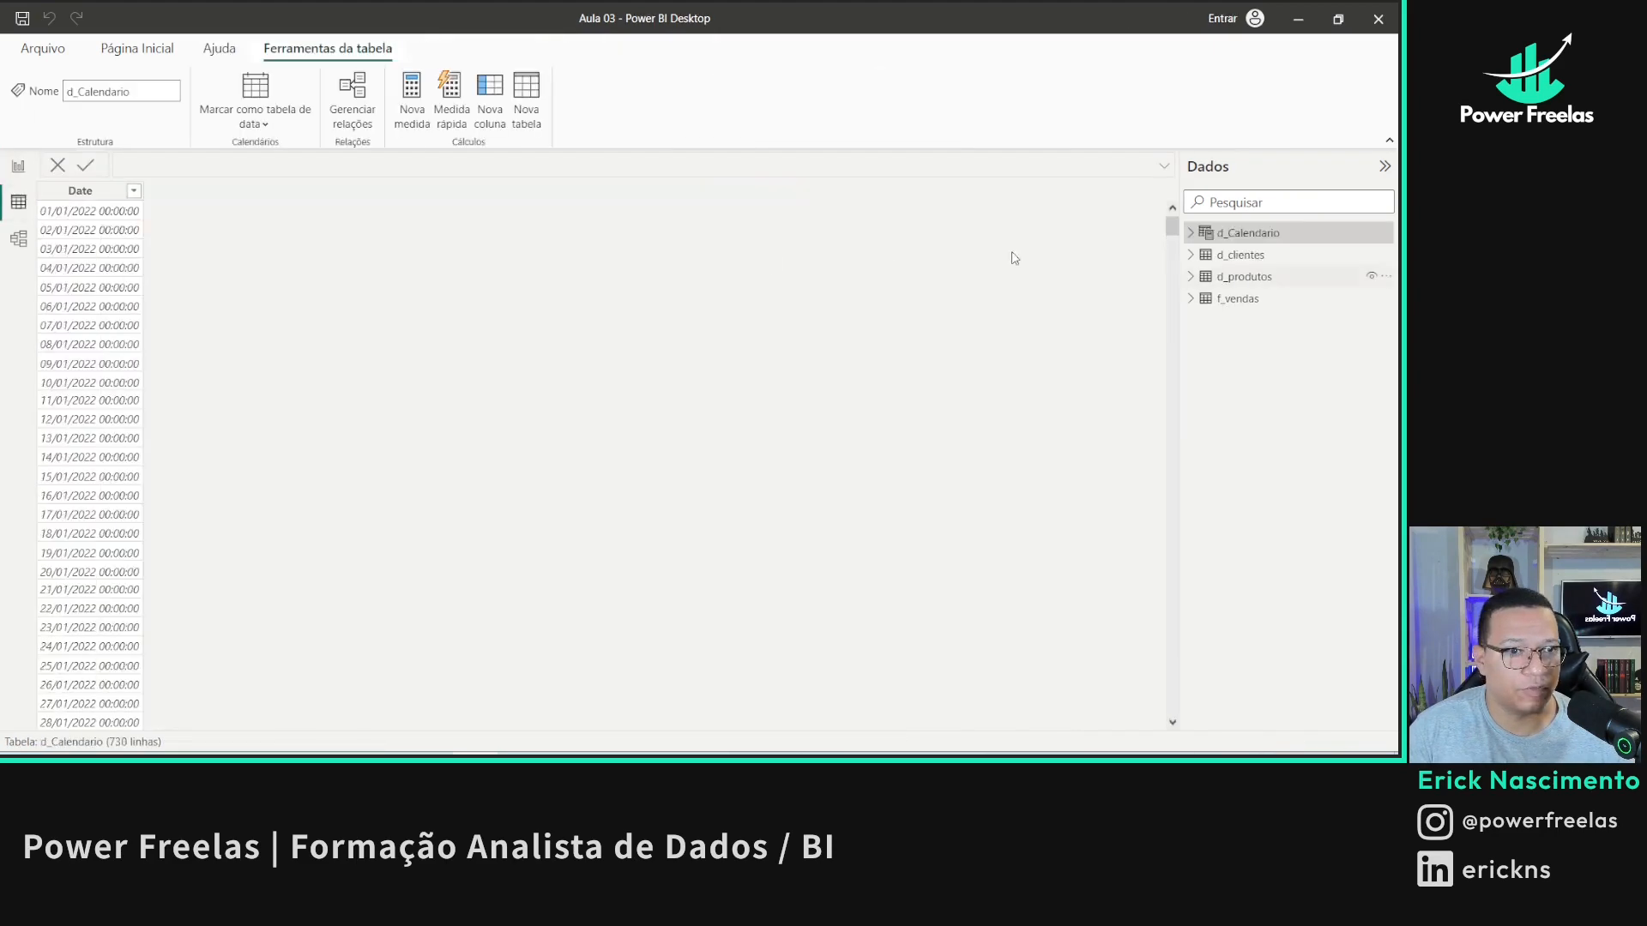
left_click(111, 190)
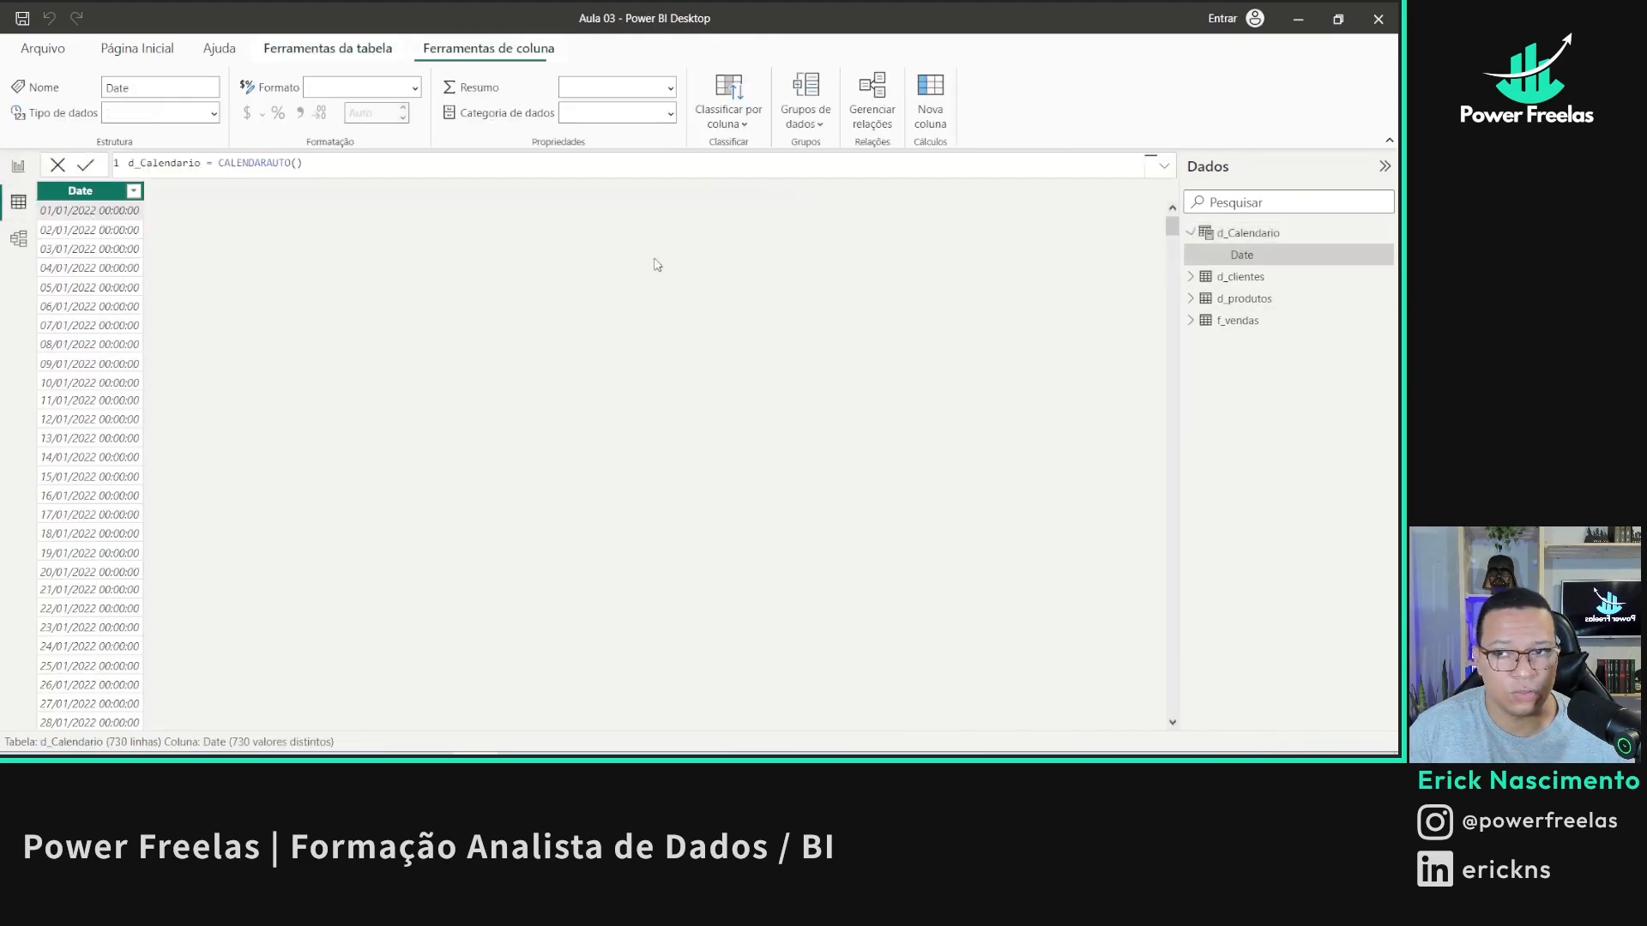
left_click_drag(1172, 225, 1173, 734)
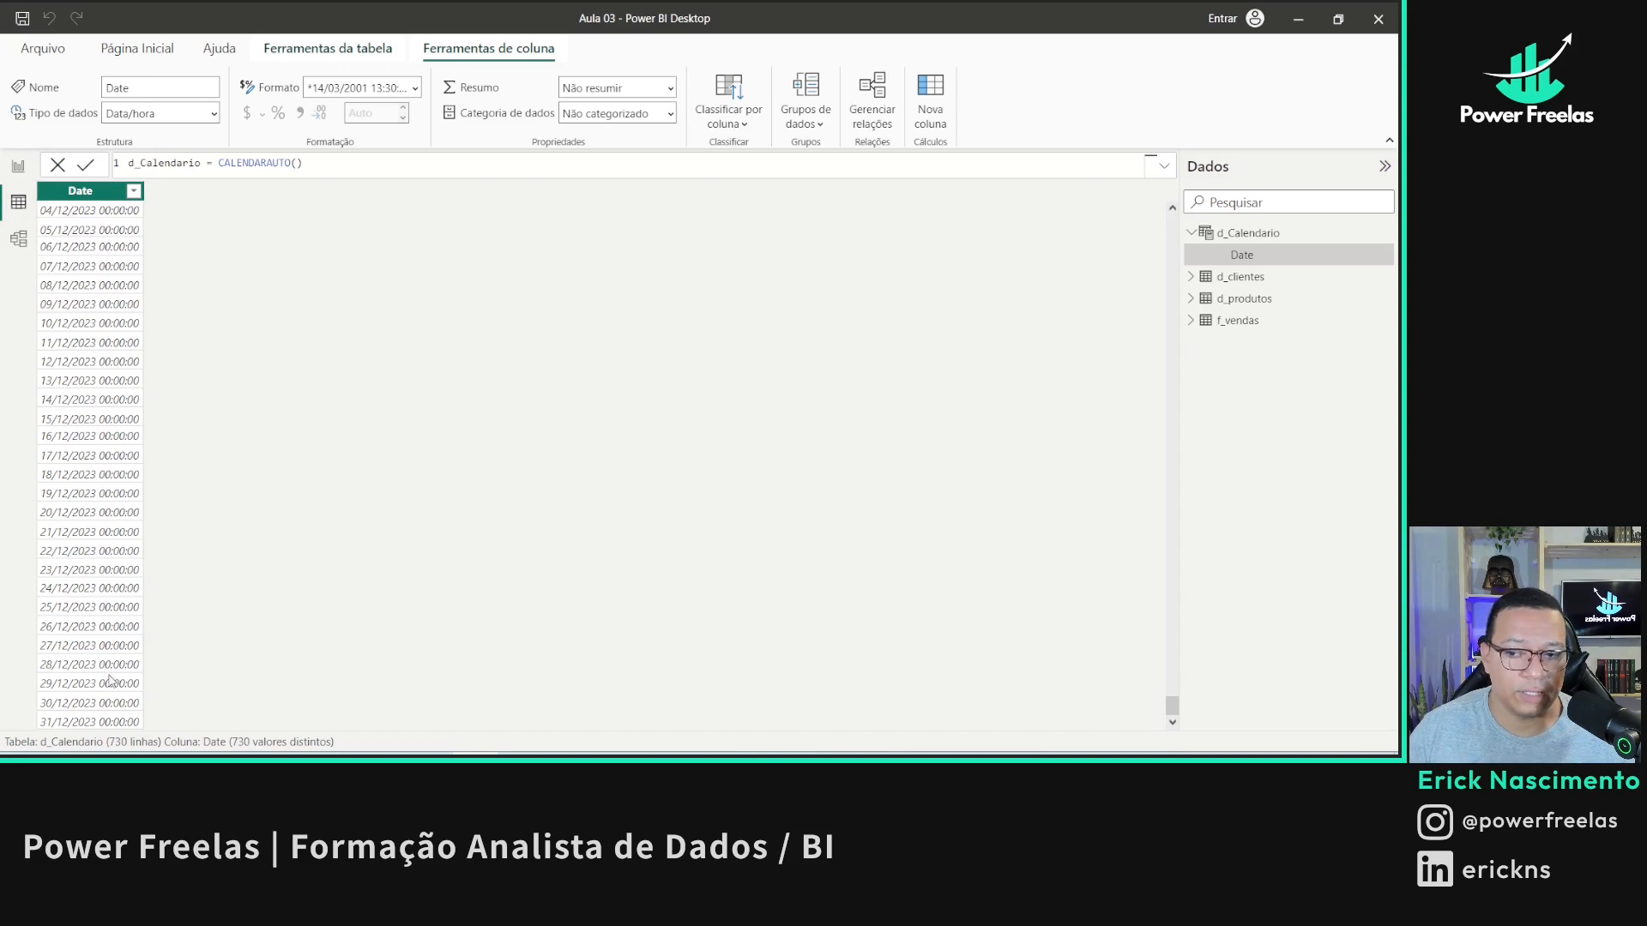
scroll(110, 684, "up", 20)
left_click_drag(1172, 678, 1147, 219)
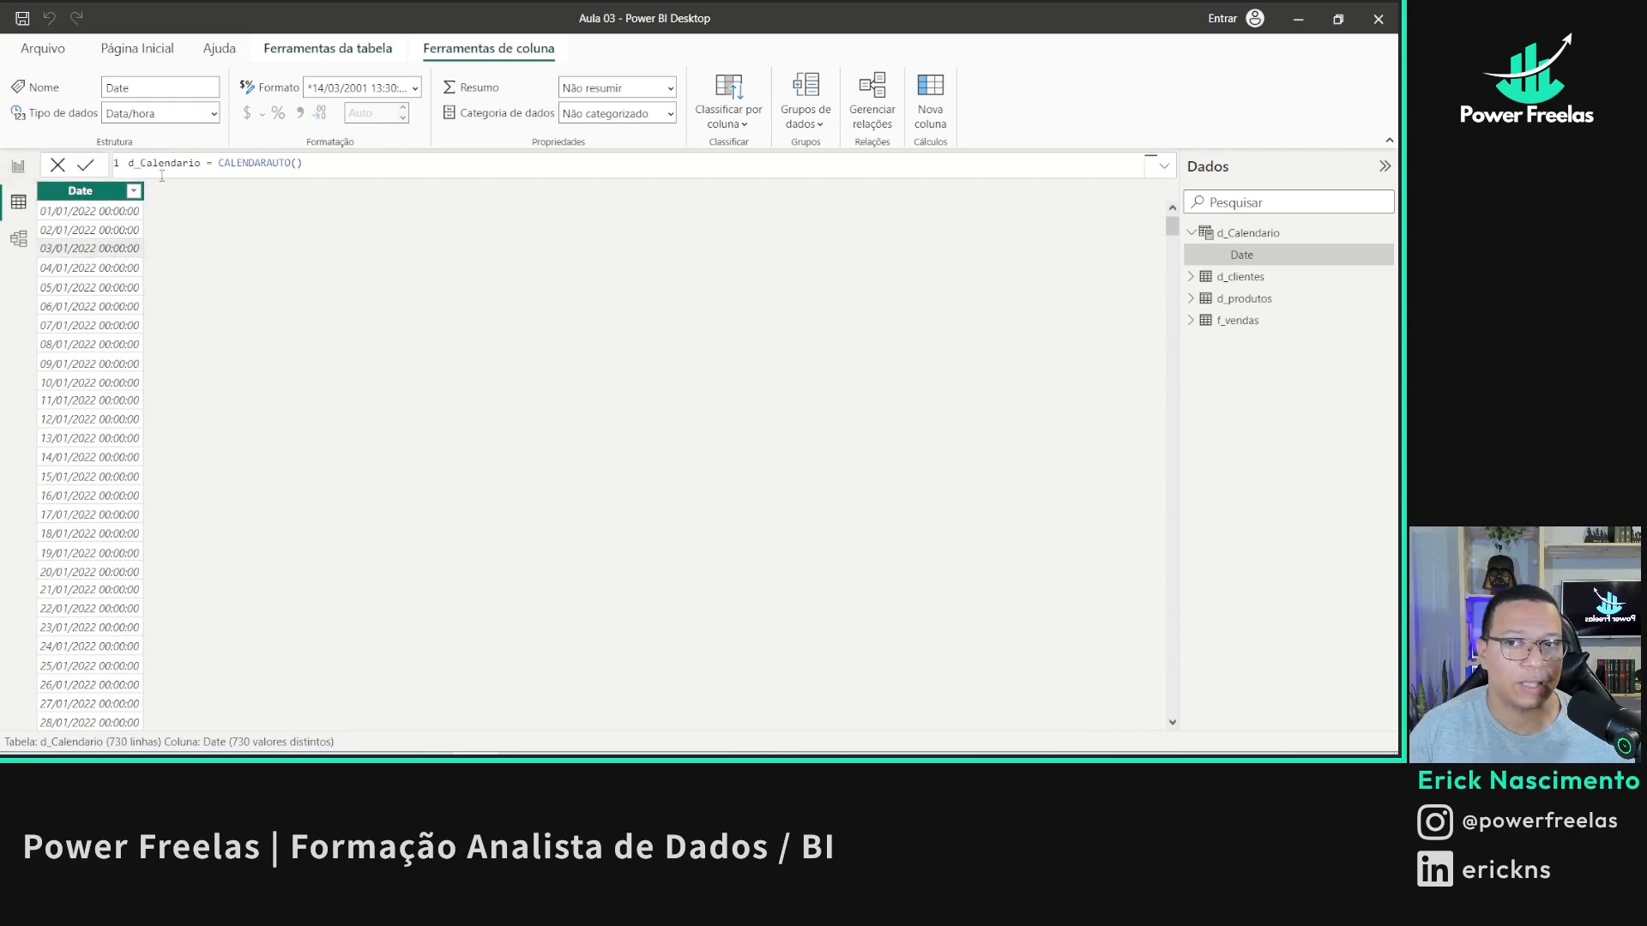
- Replace CALENDARAUTO() in the d_Calendario formula with the opening of an ADDCOLUMNS( call, enlarging the formula text
double_click(231, 165)
left_click(232, 165)
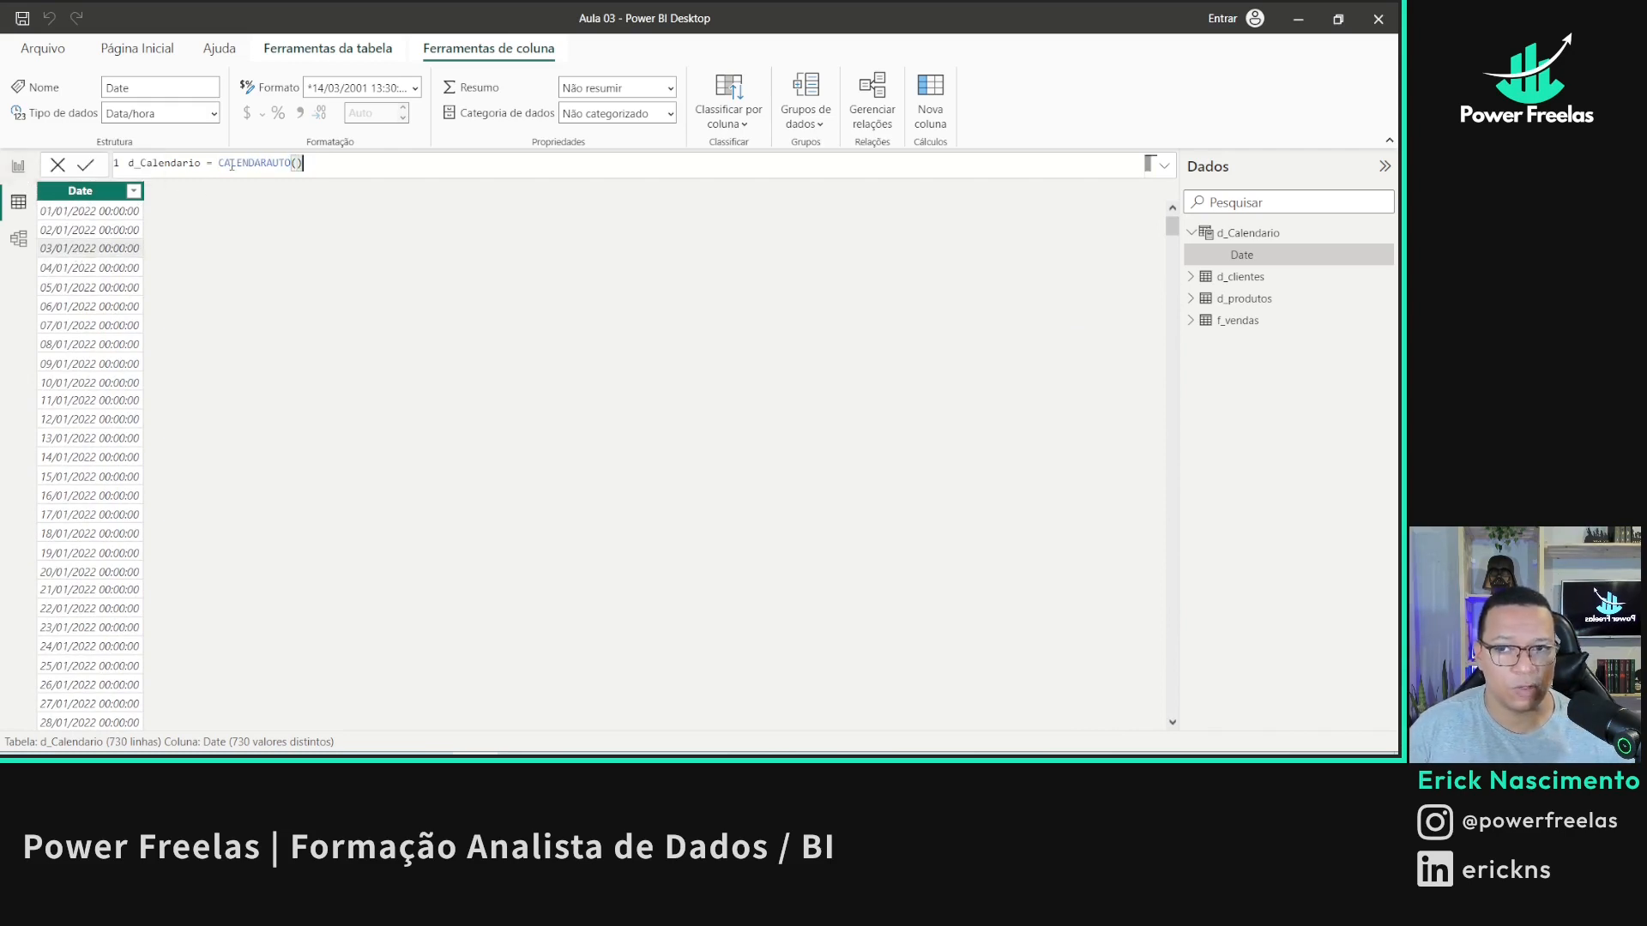
double_click(231, 164)
key("Caps_Lock")
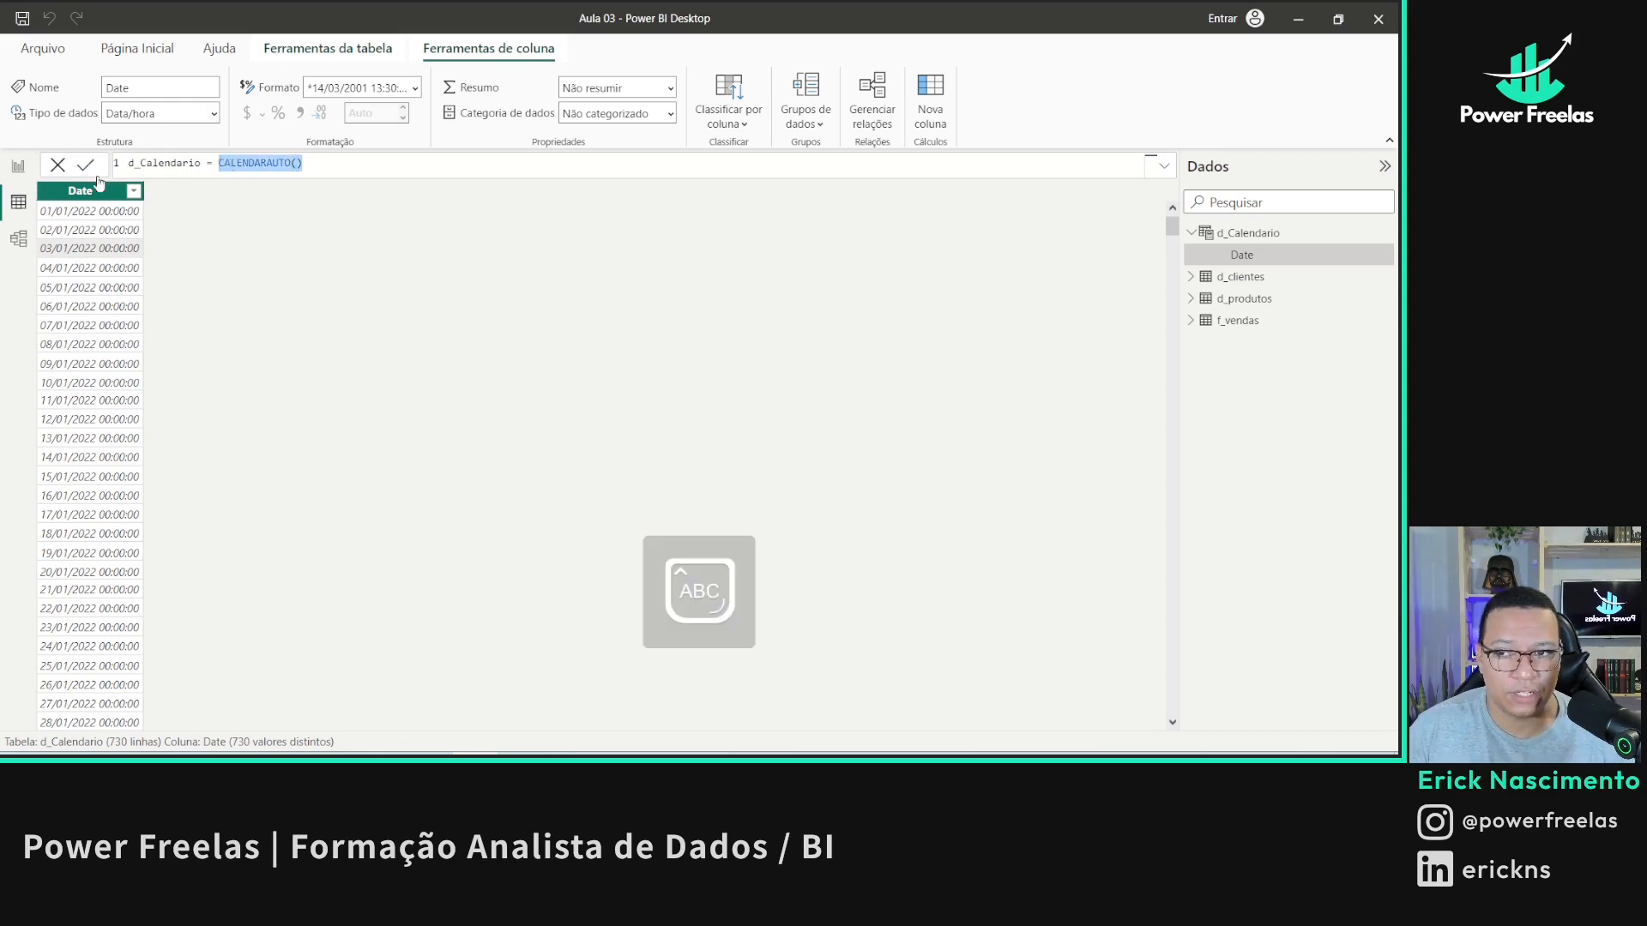
left_click(98, 191)
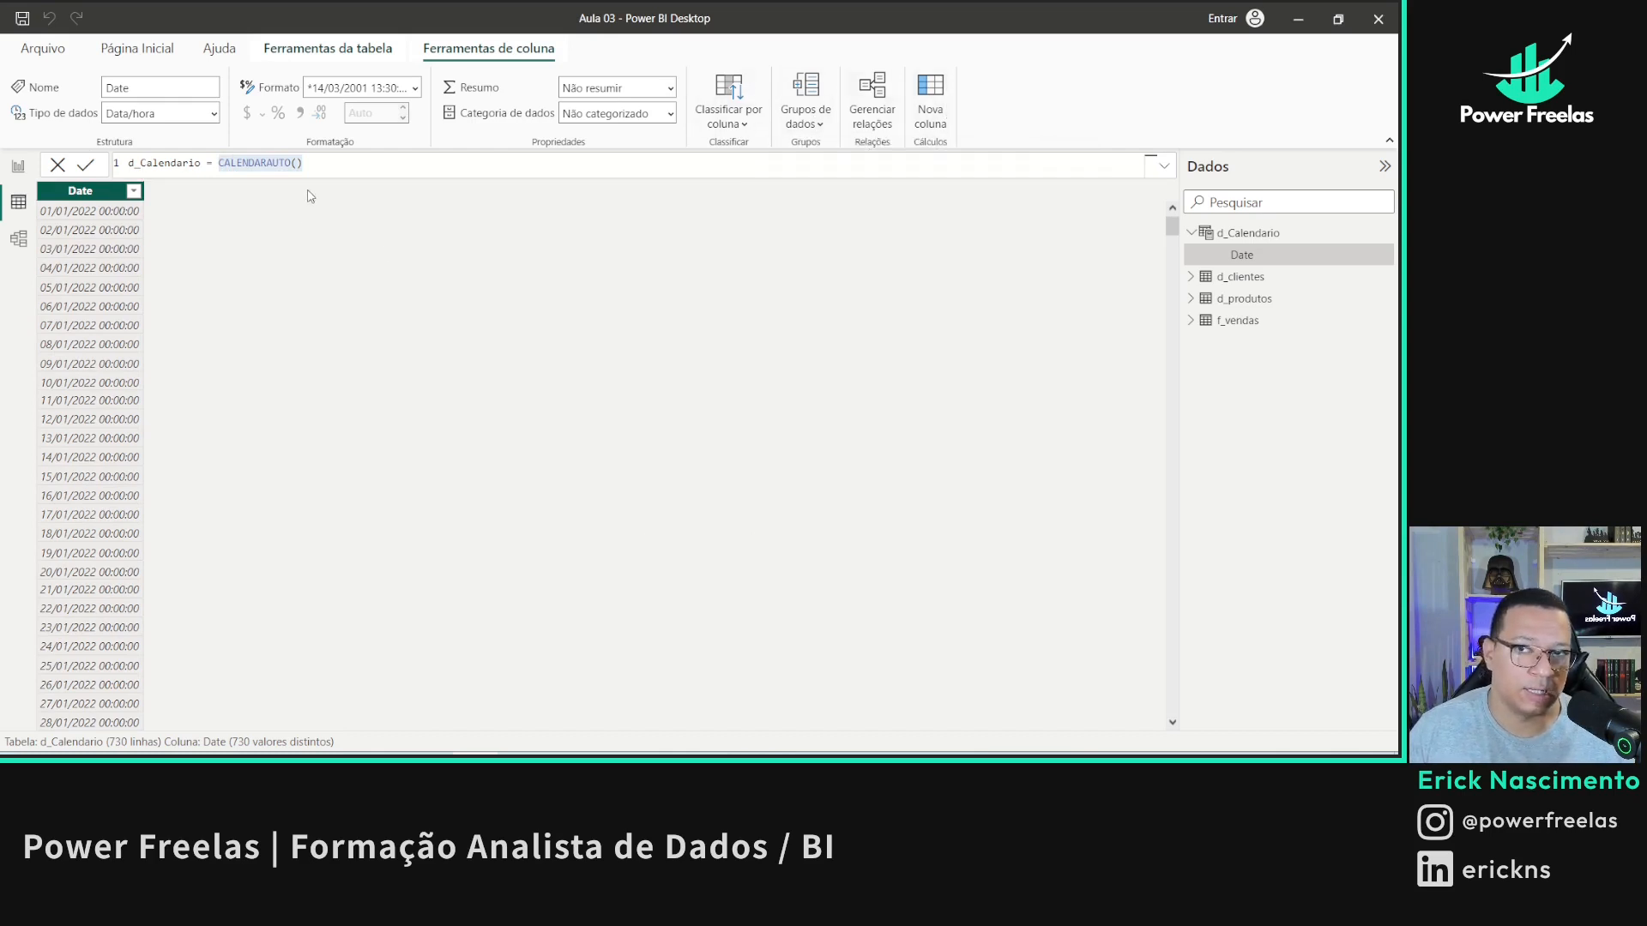
left_click(94, 208)
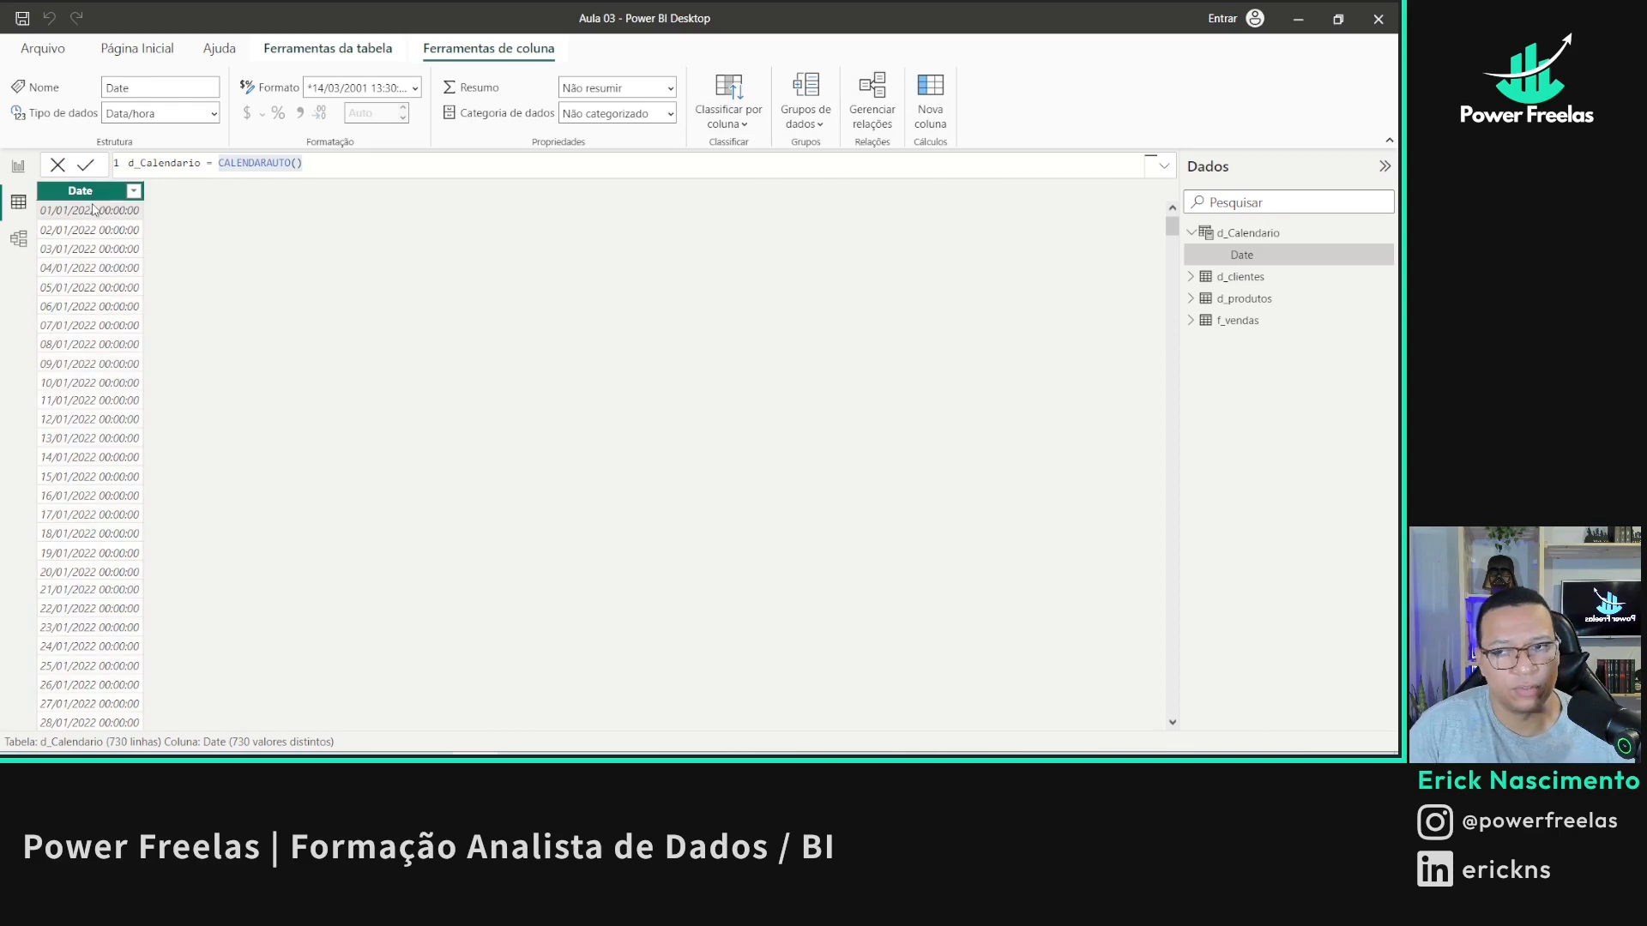
left_click(91, 198)
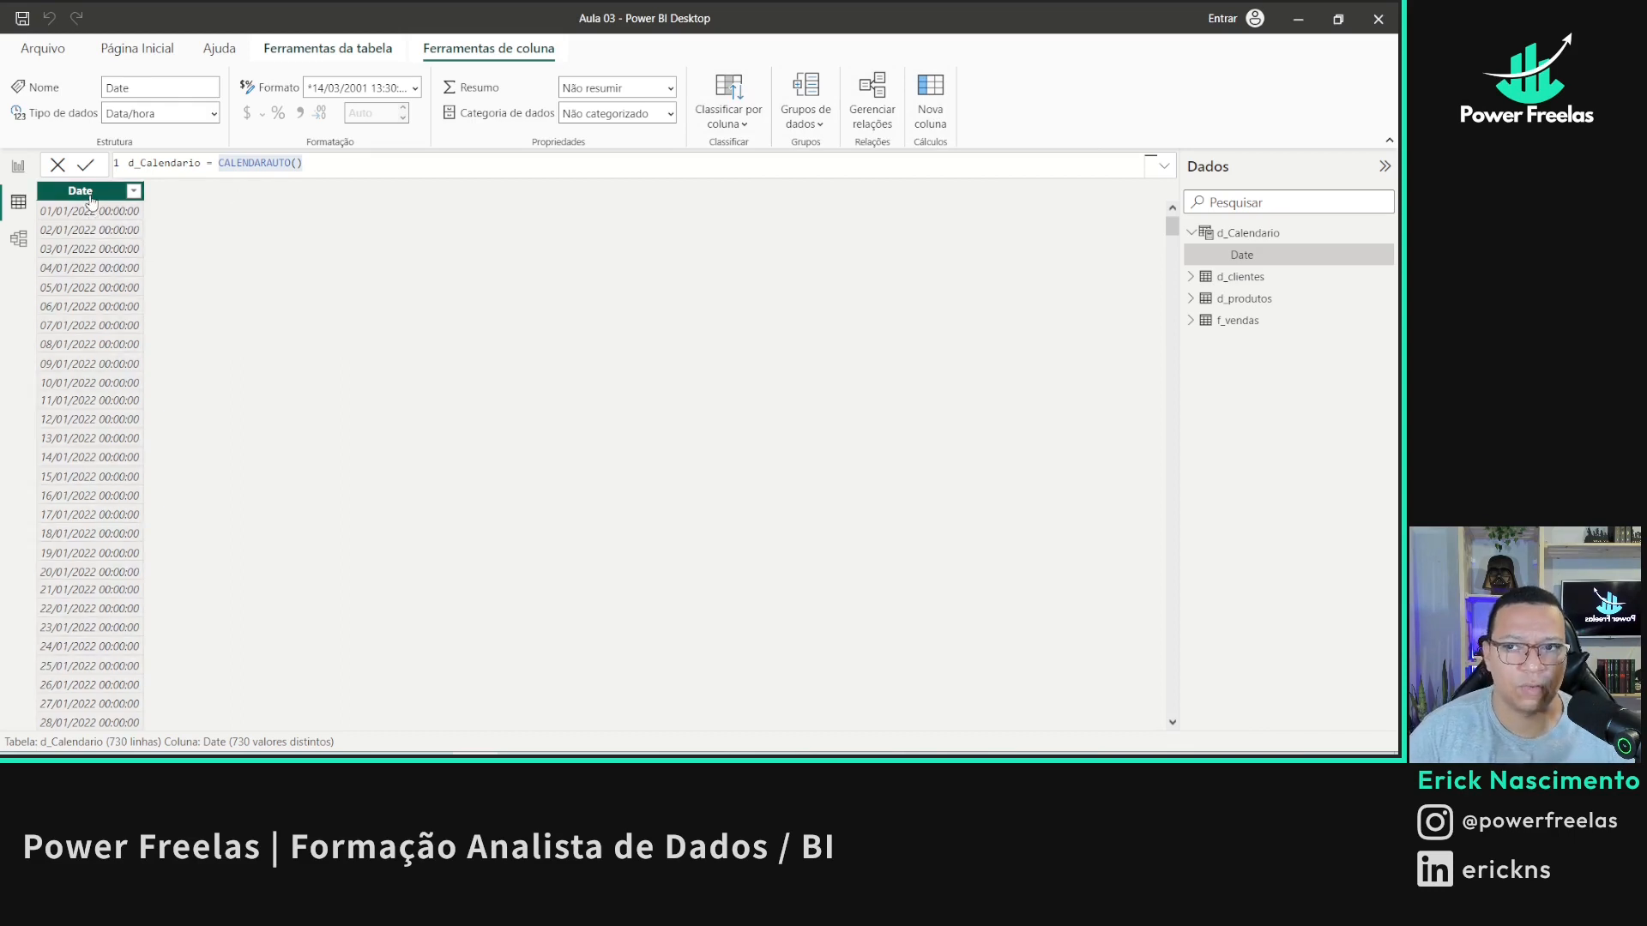
left_click_drag(218, 166, 329, 171)
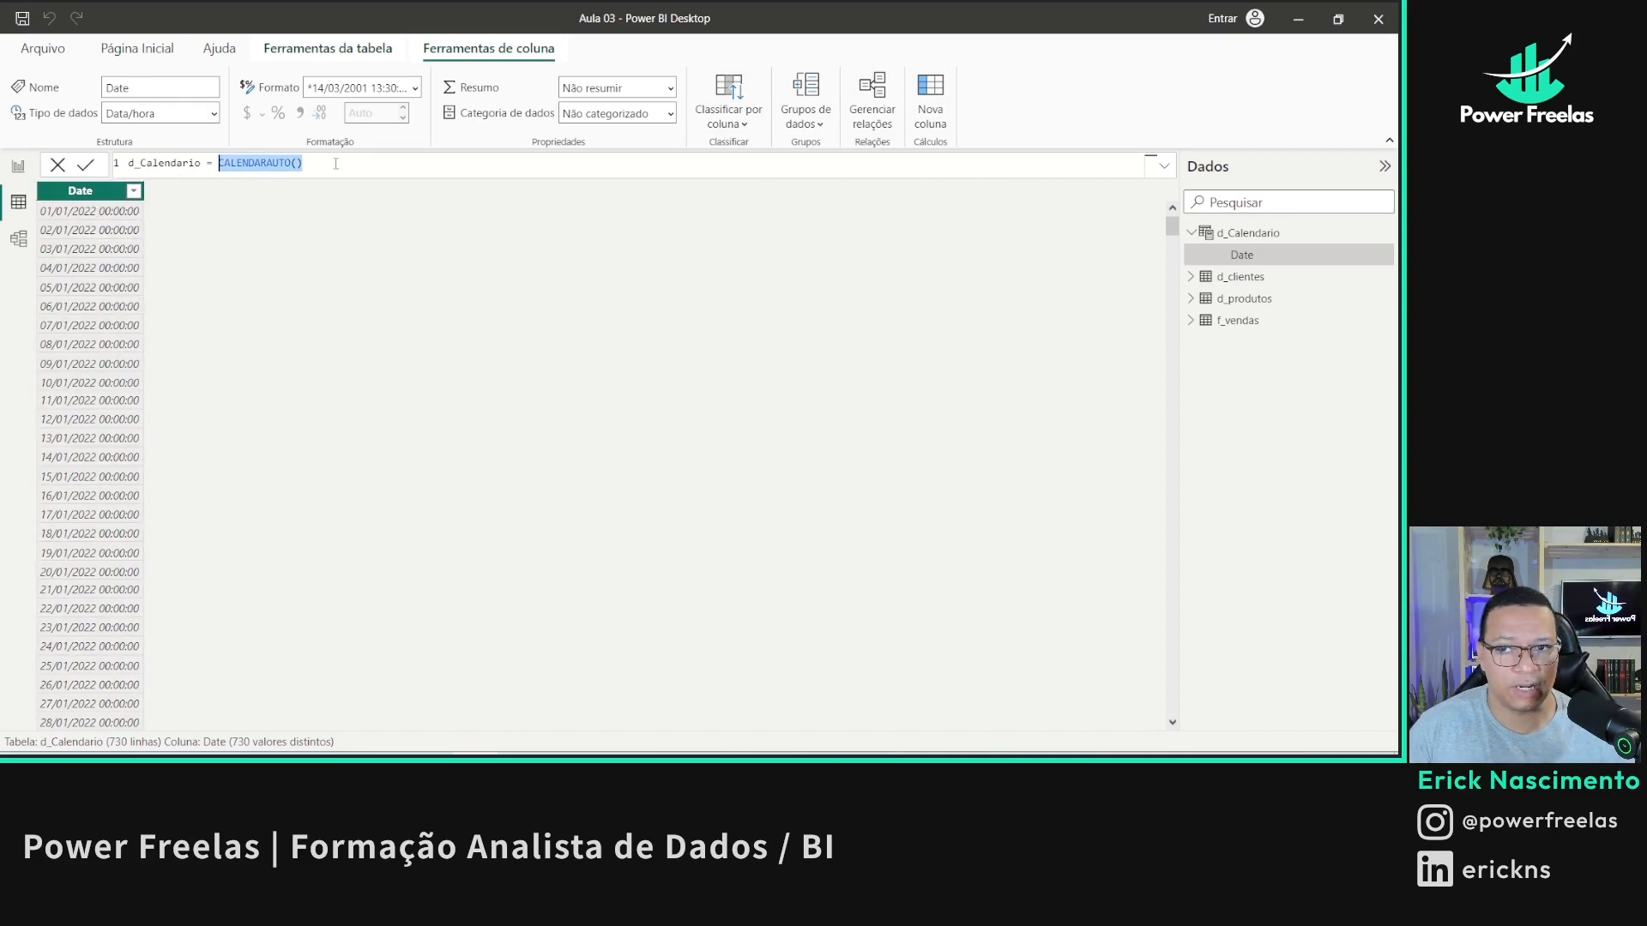
left_click(336, 163)
key("ctrl+shift+Left")
key("ctrl+shift+Left")
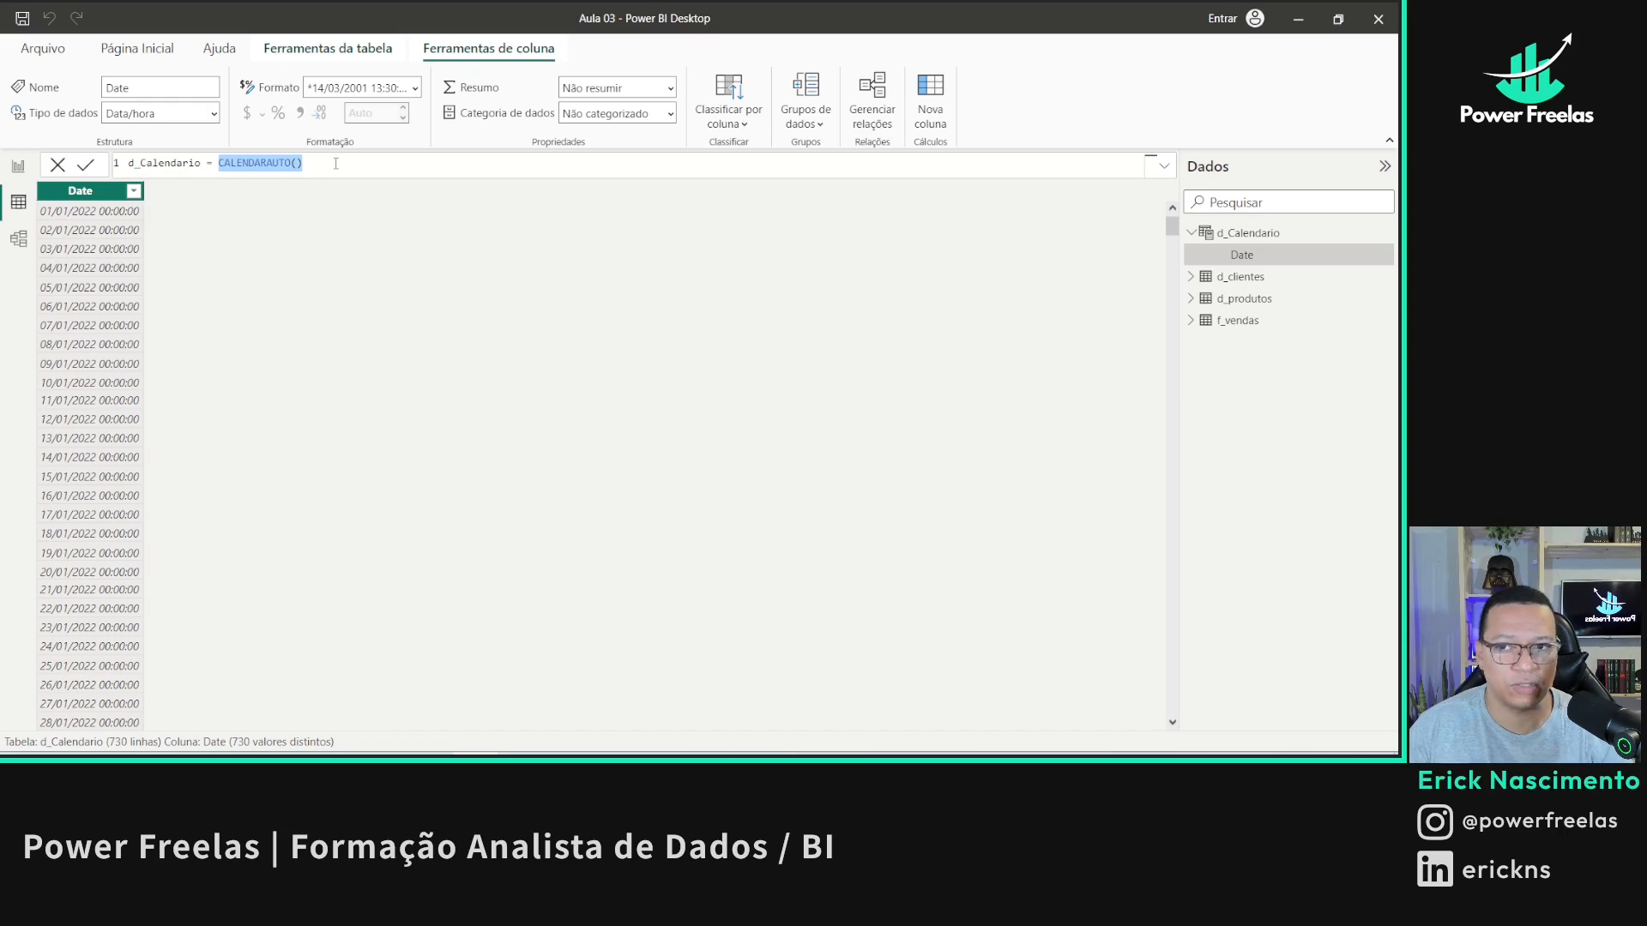
type("ADDCOLUMNS(")
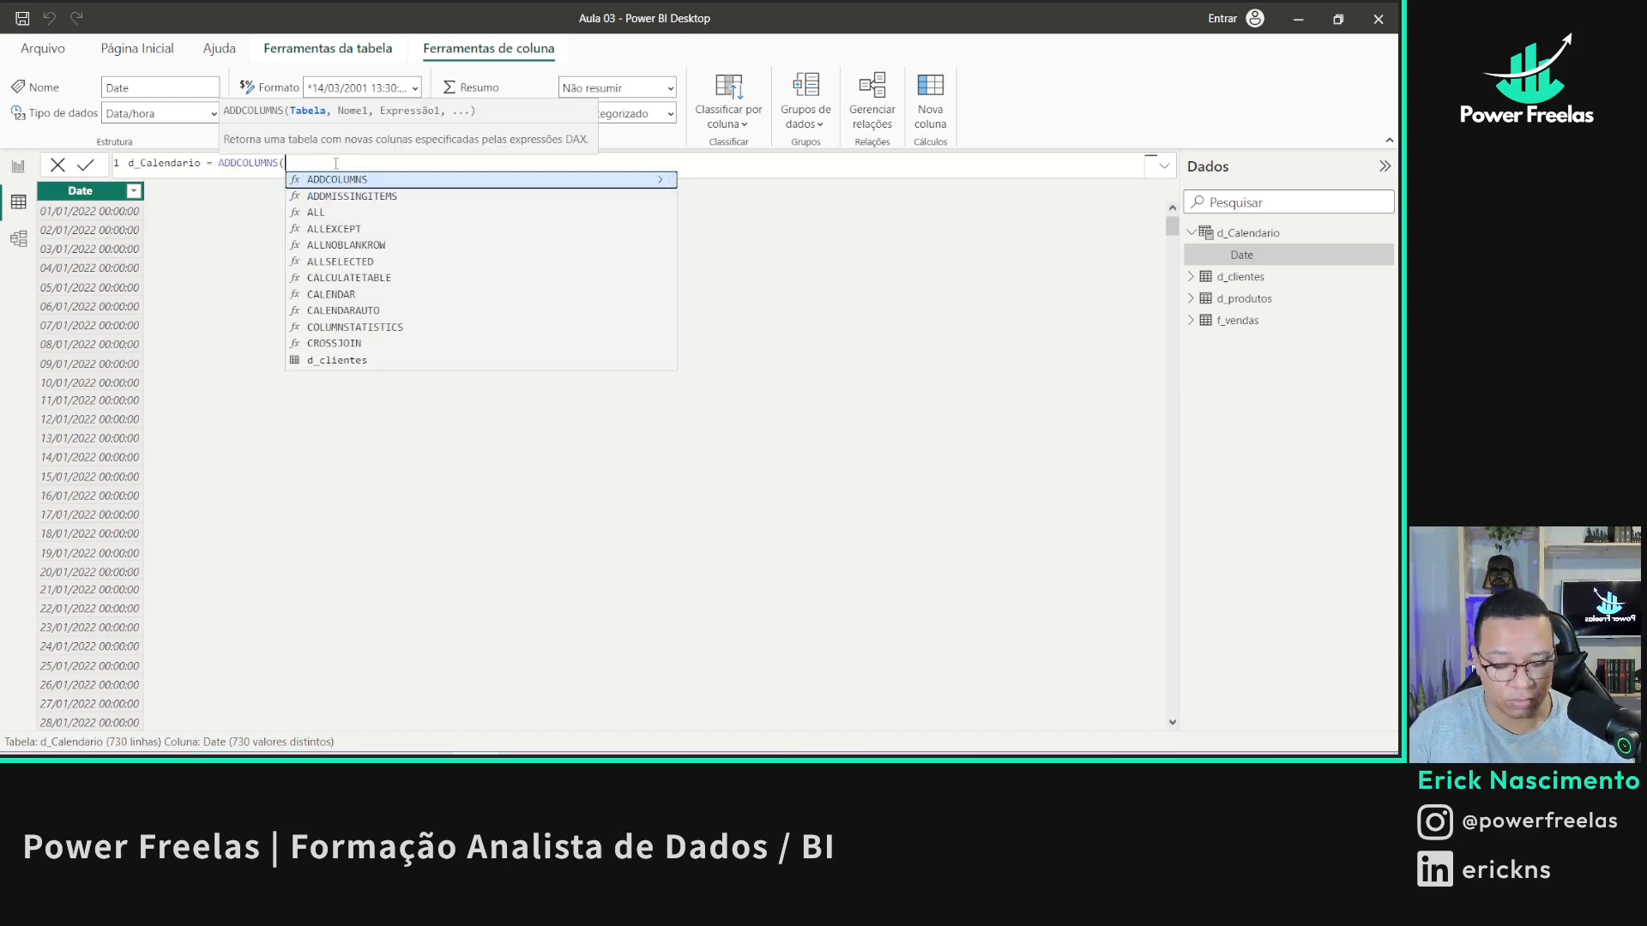
scroll(326, 160, "up", 3)
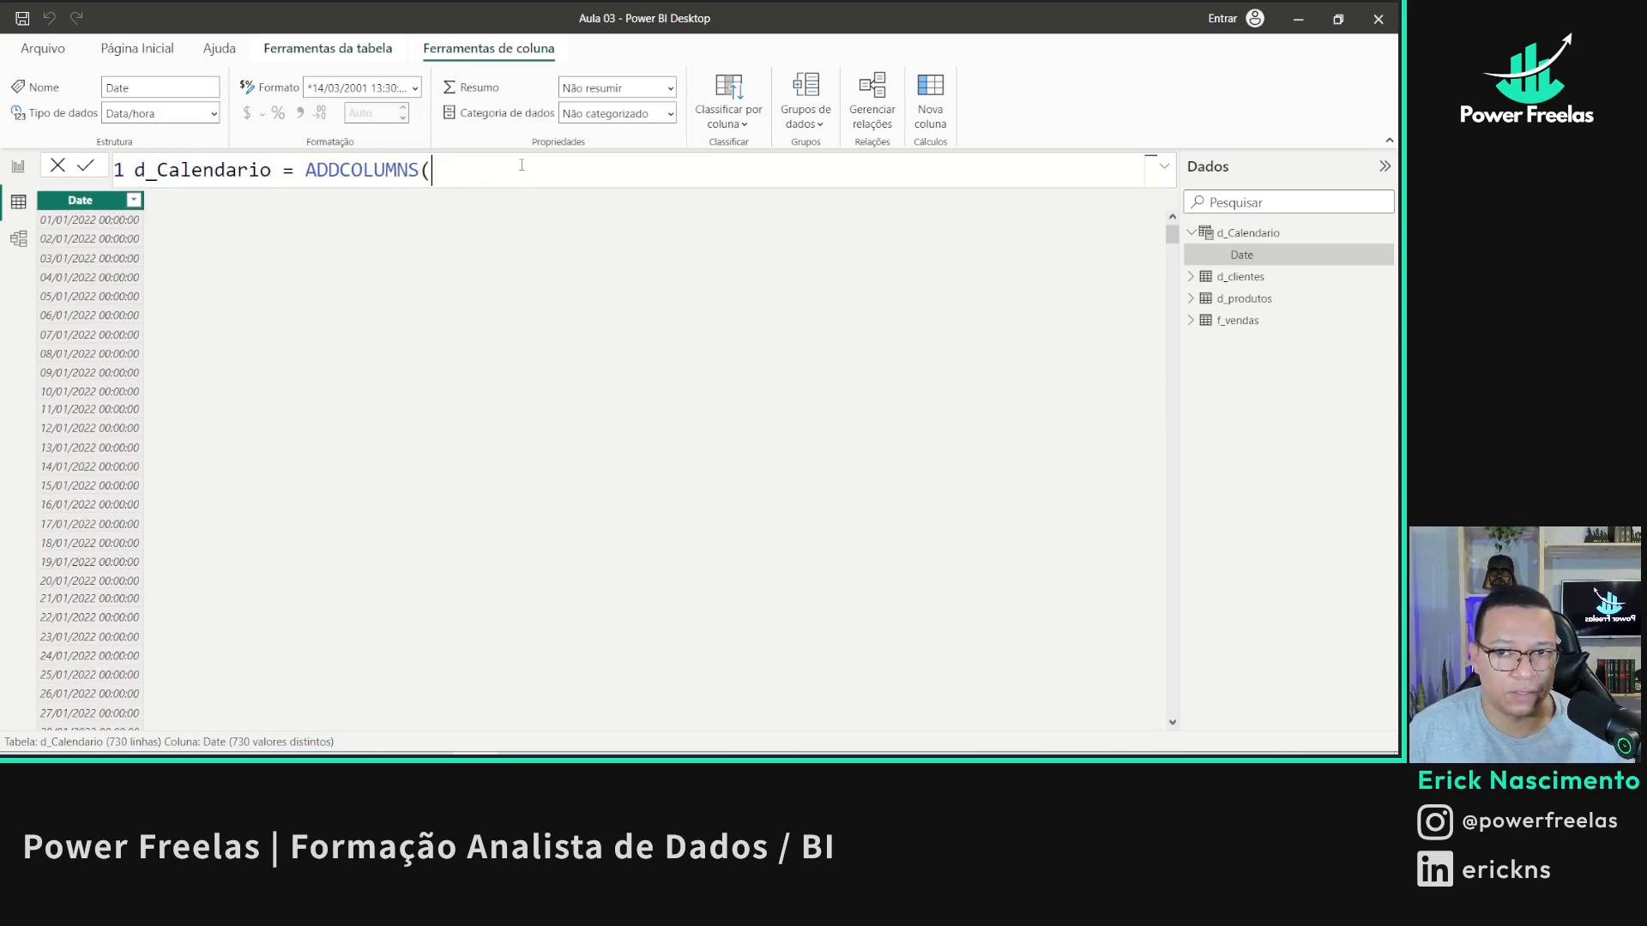
- Begin the table argument of ADDCOLUMNS with a CALENDAR function whose start date is MIN(f_vendas[data])
key("BackSpace")
type("(CALE")
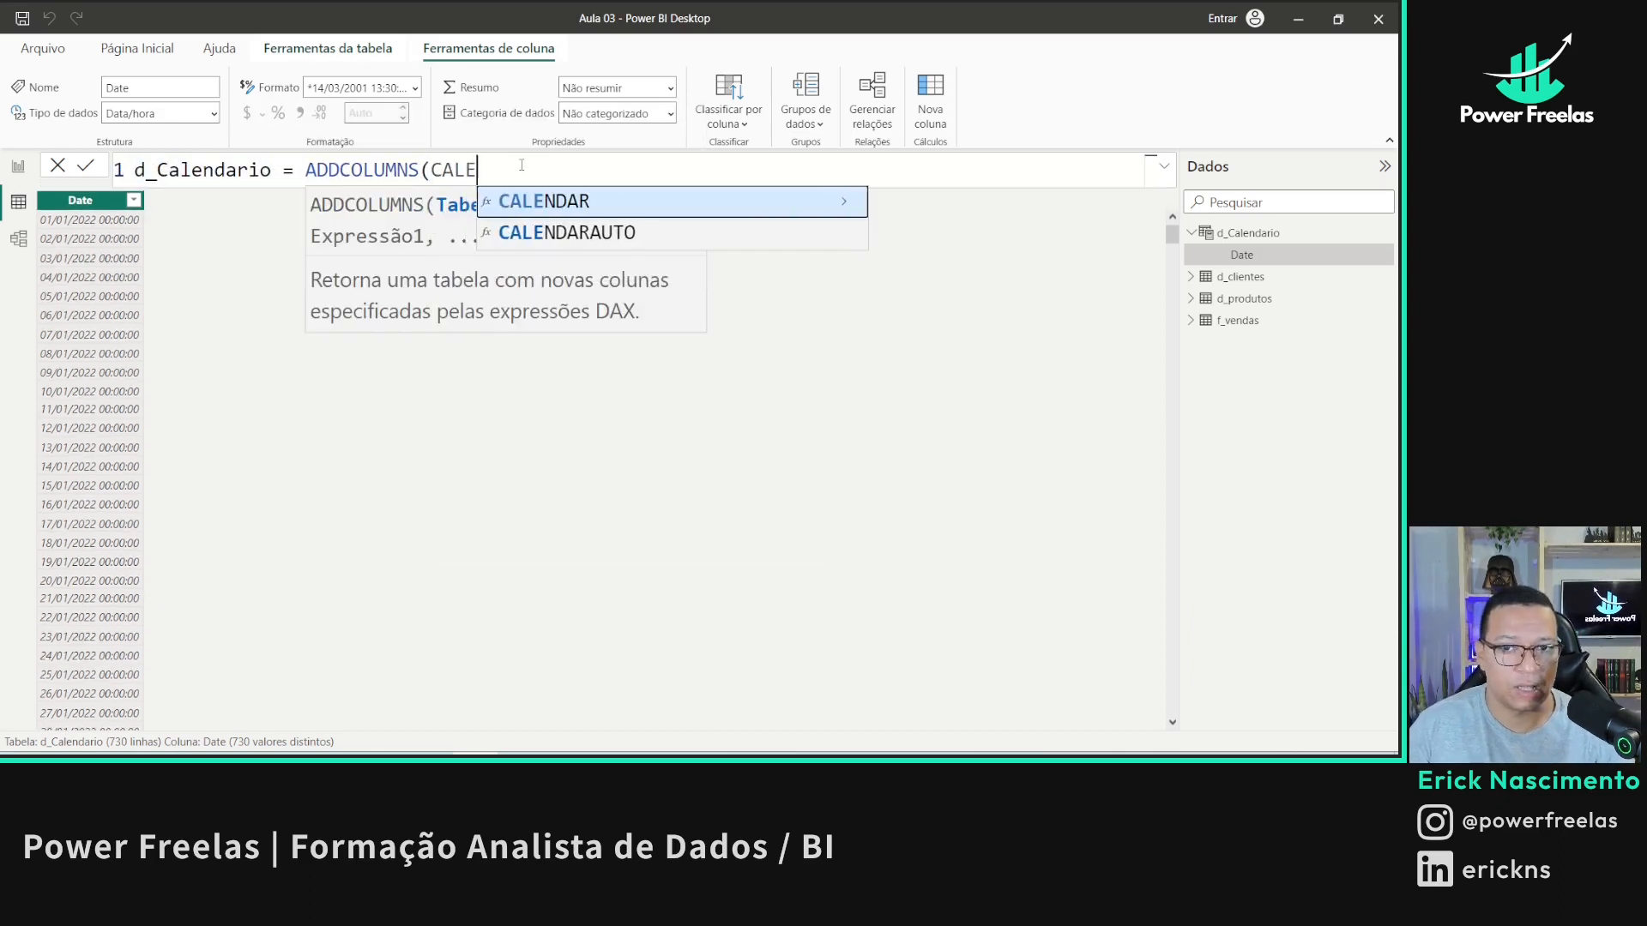
key("Tab")
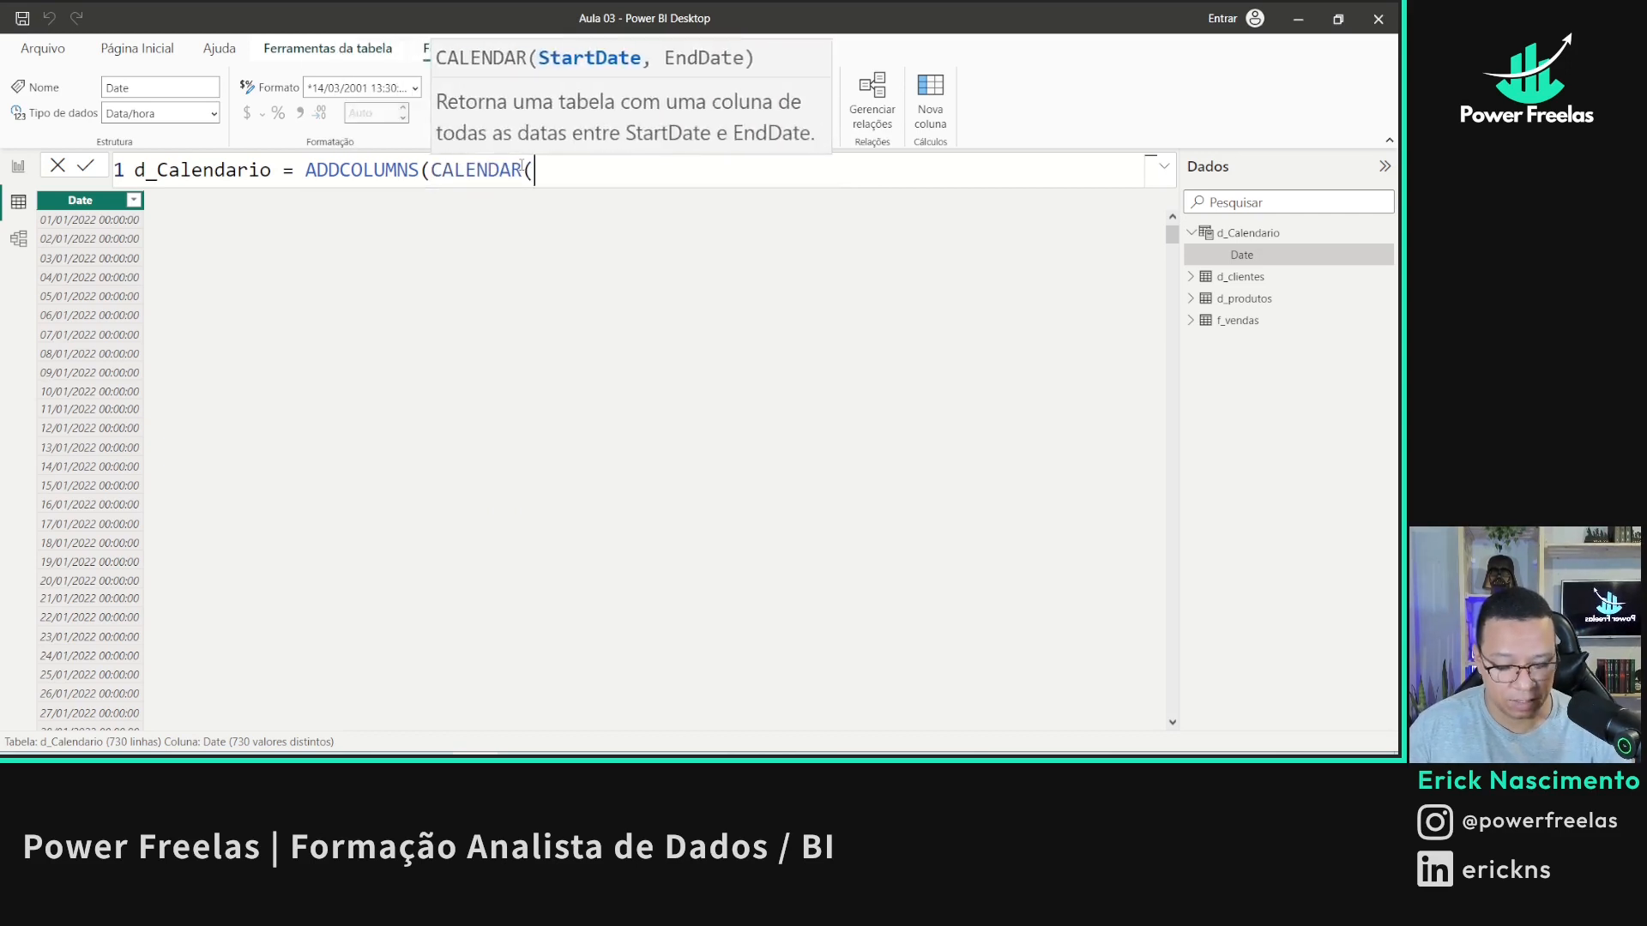
type("MIN")
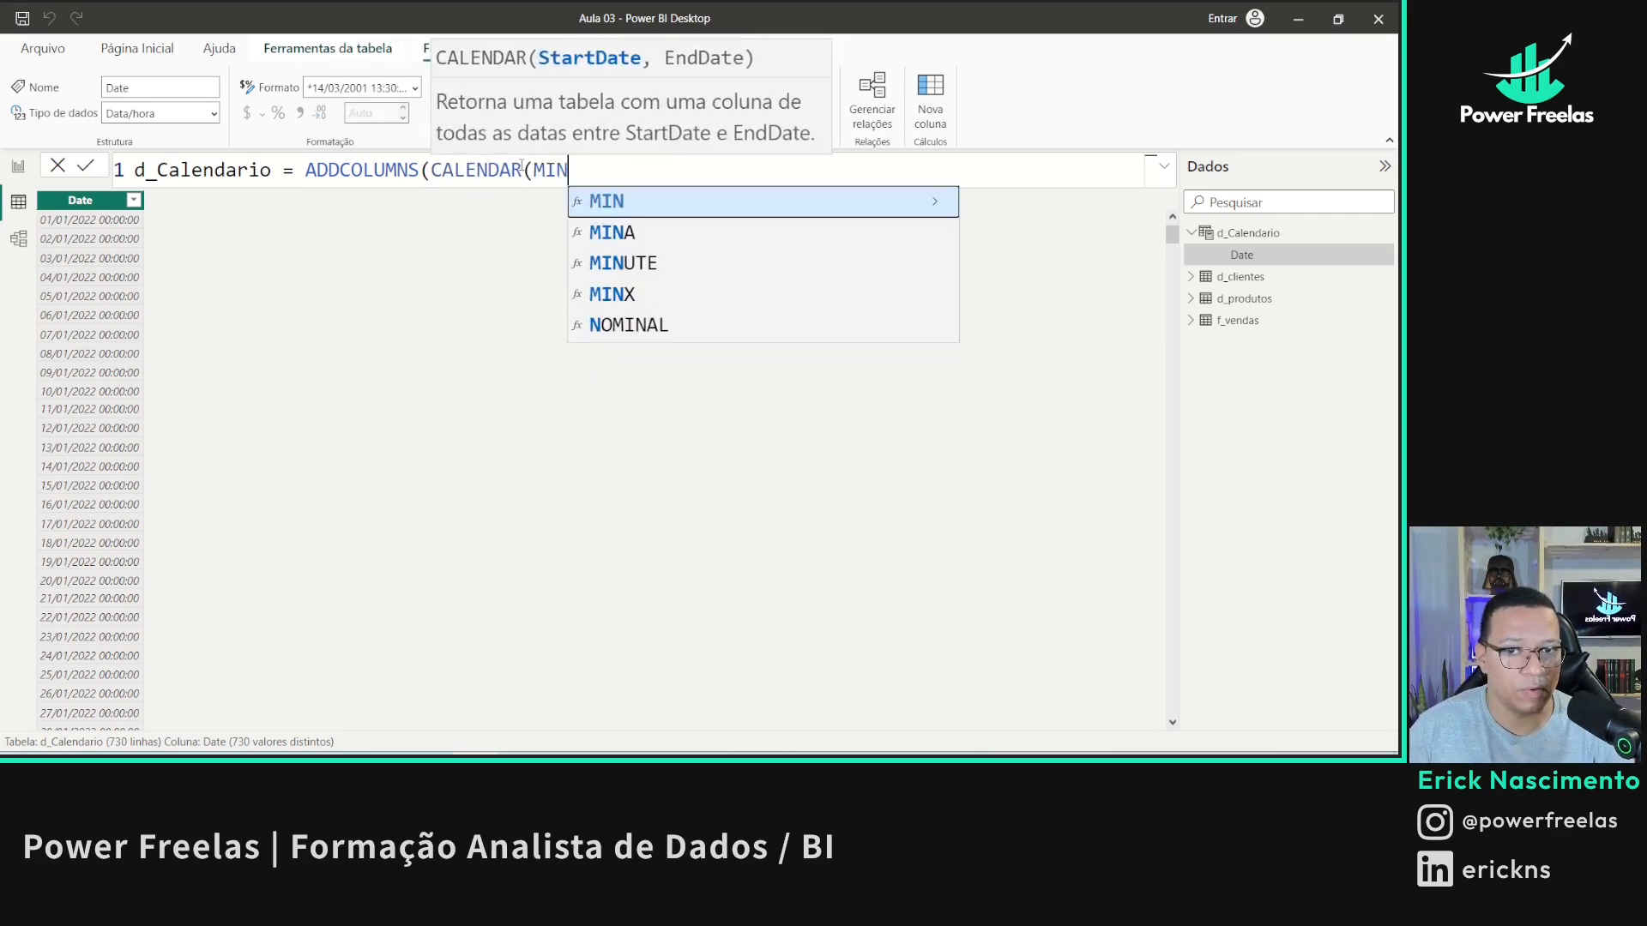
key("Tab")
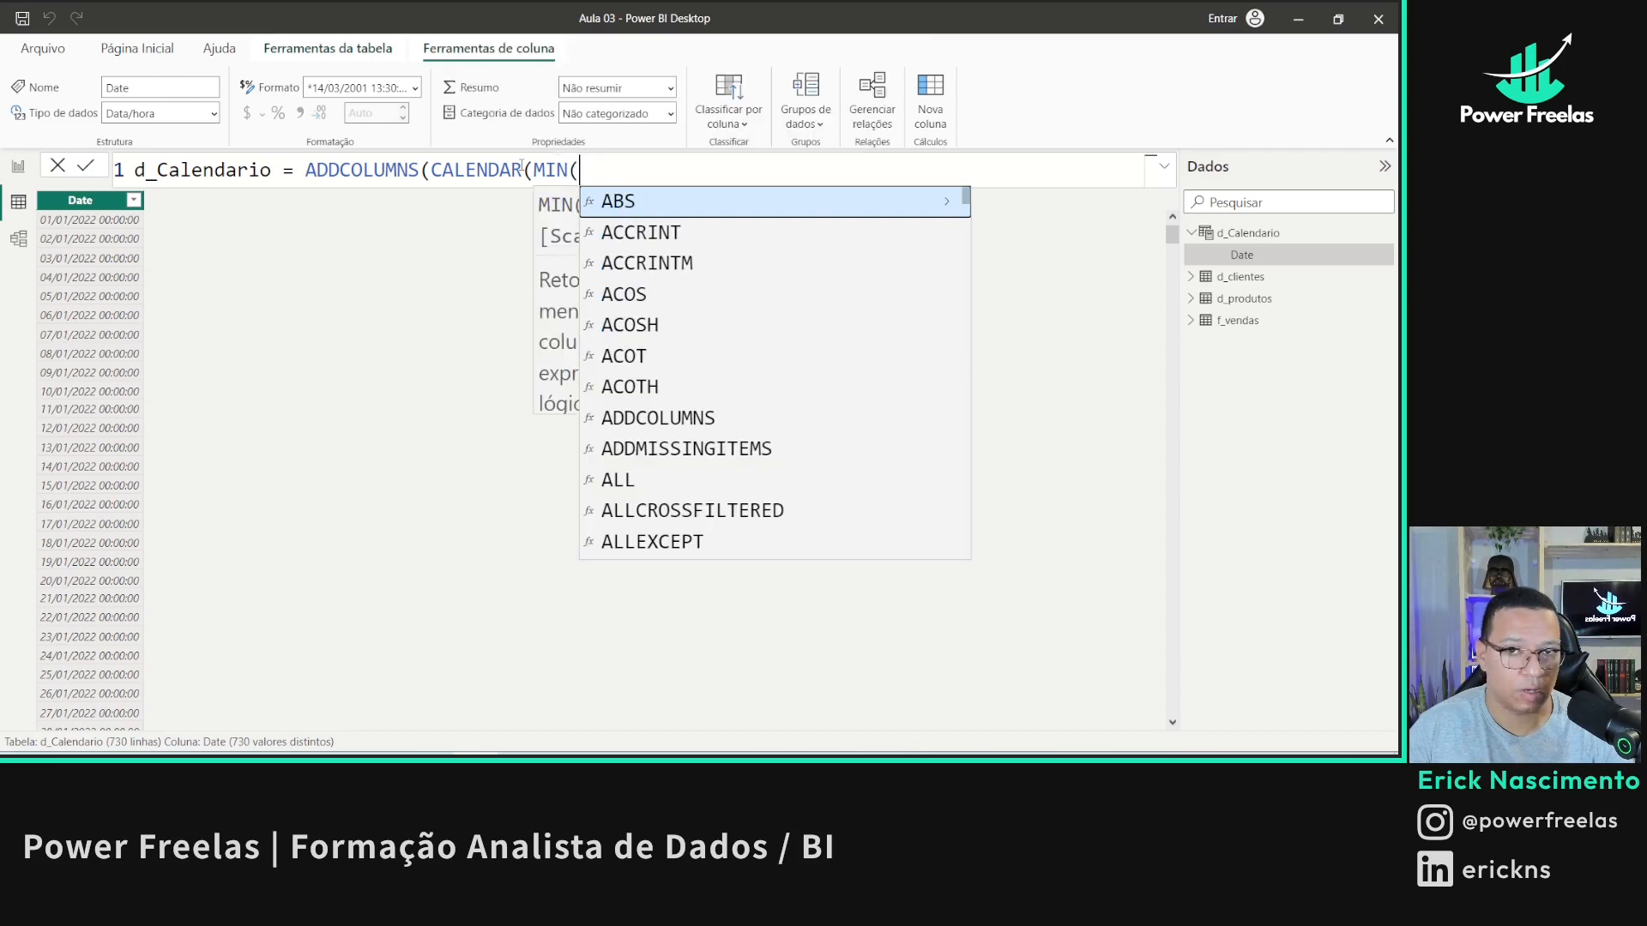
type("DATA")
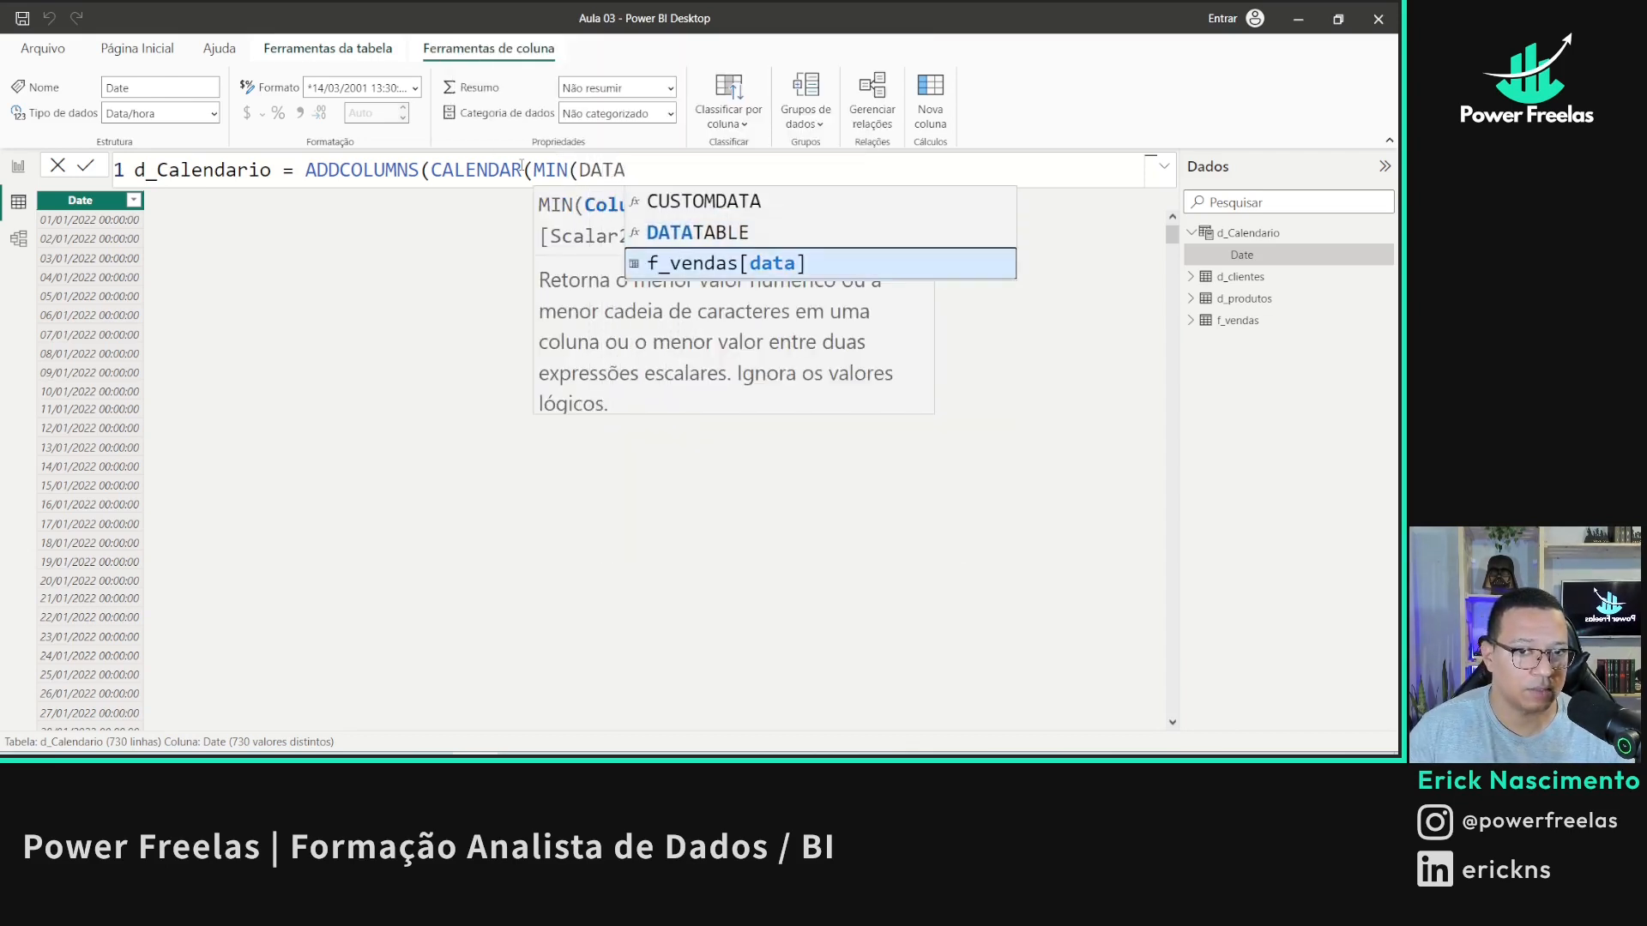
key("Tab")
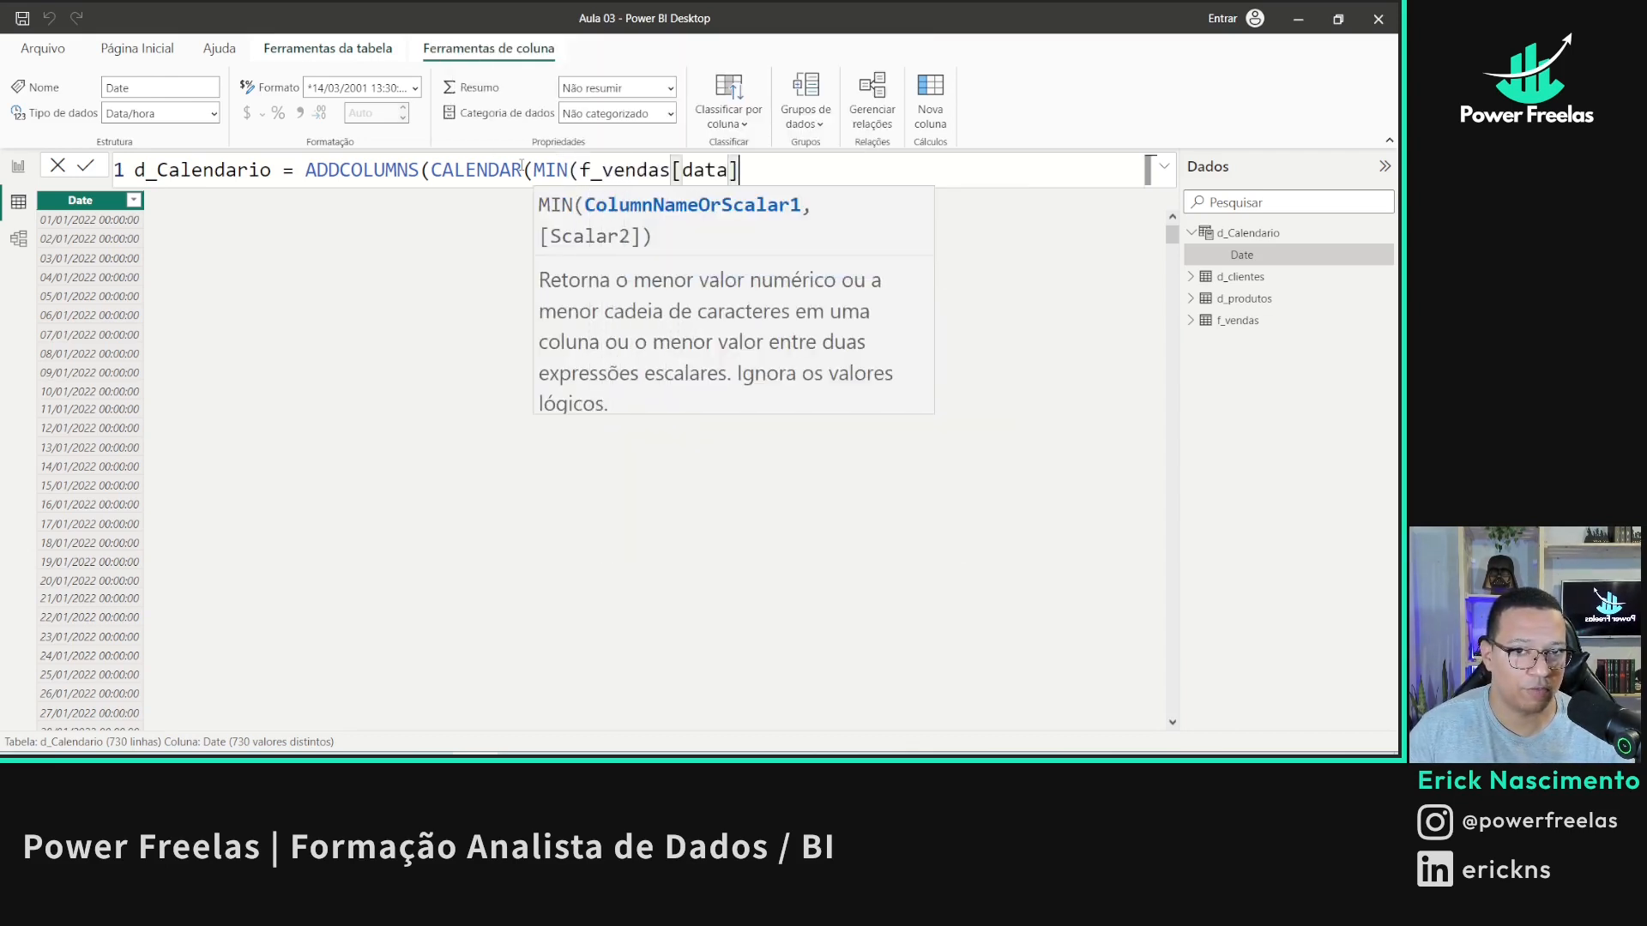
type("),")
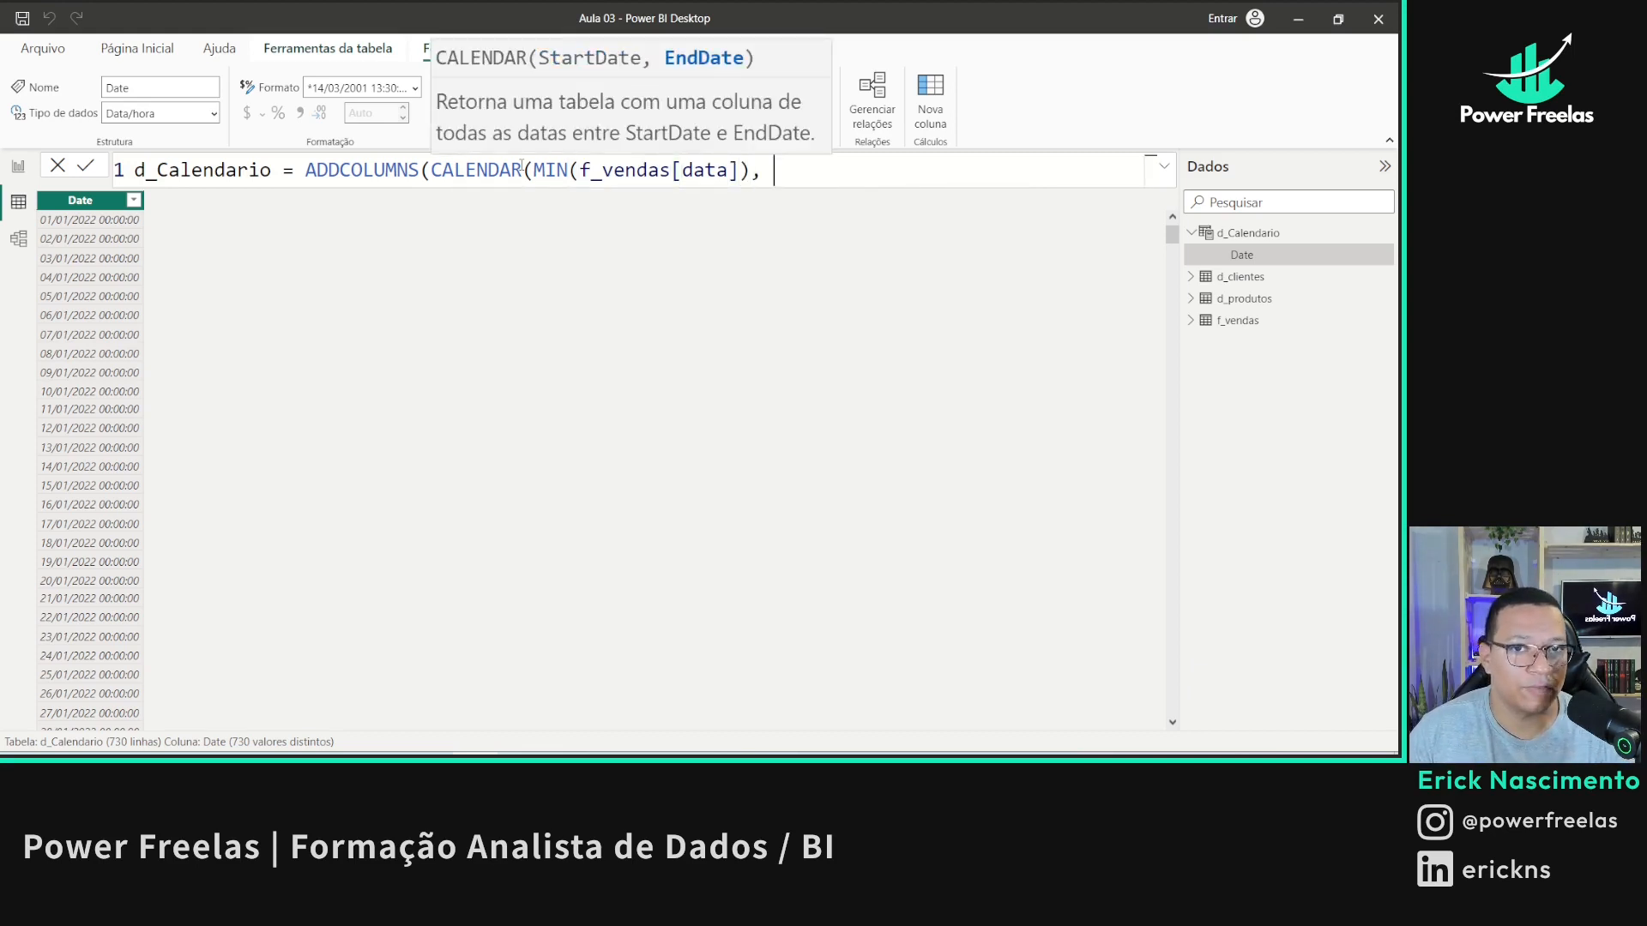
- Set the CALENDAR end date to MAX(f_vendas[data]), close the function and add a comma after it
type("MAX(DAT")
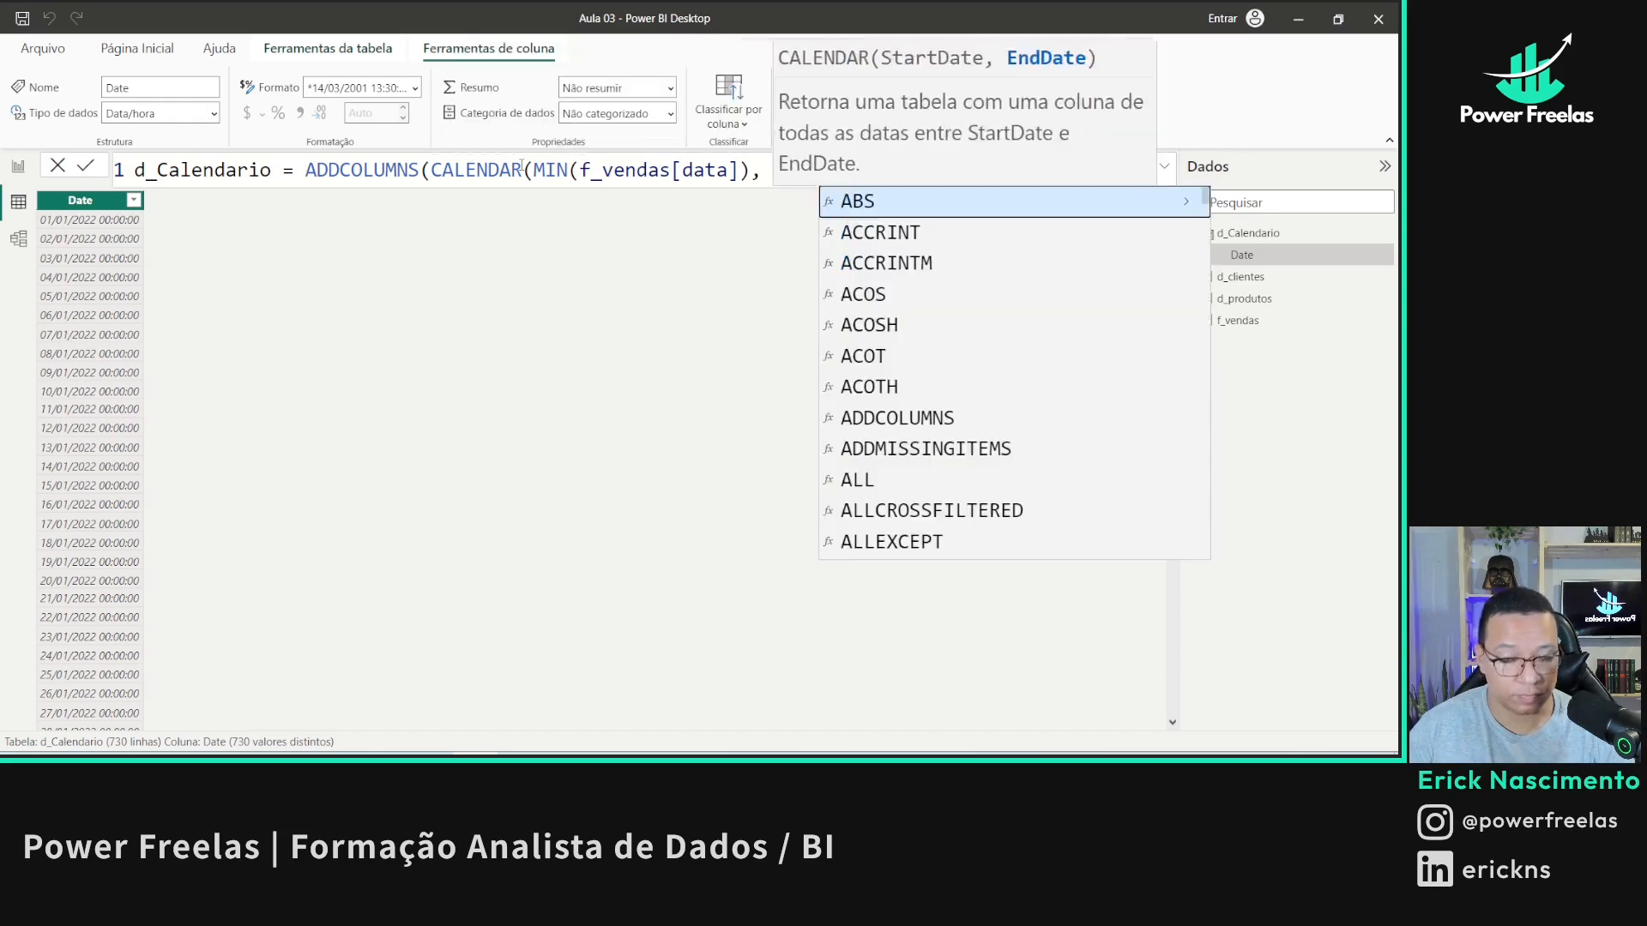
type("A")
key("Down")
key("Tab")
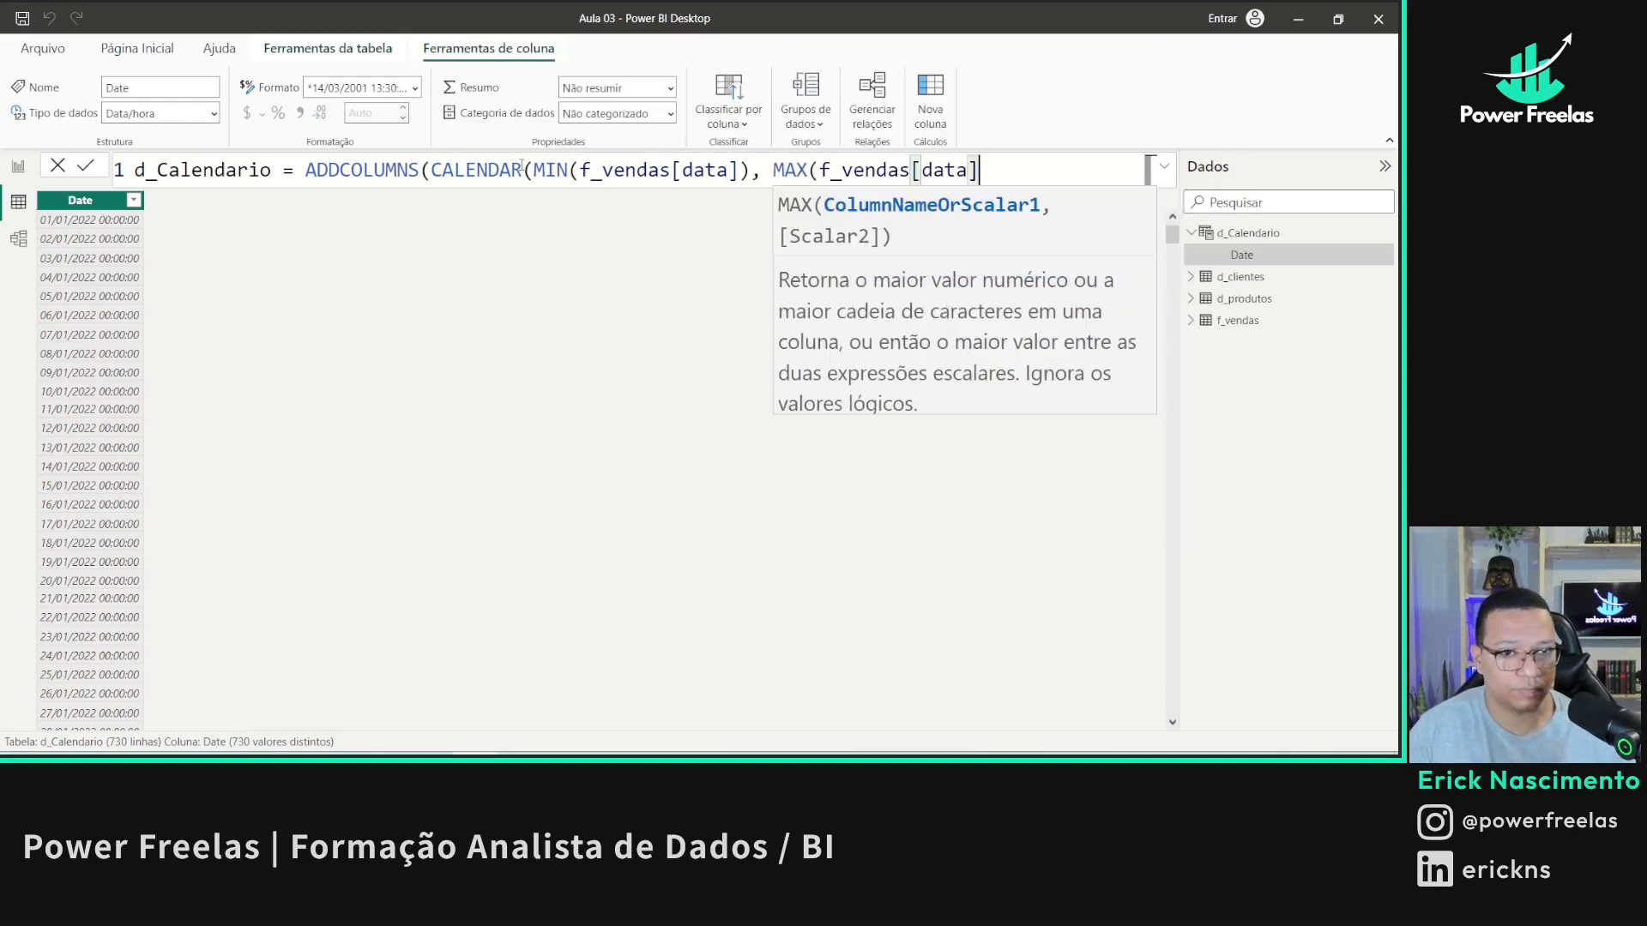
type("))")
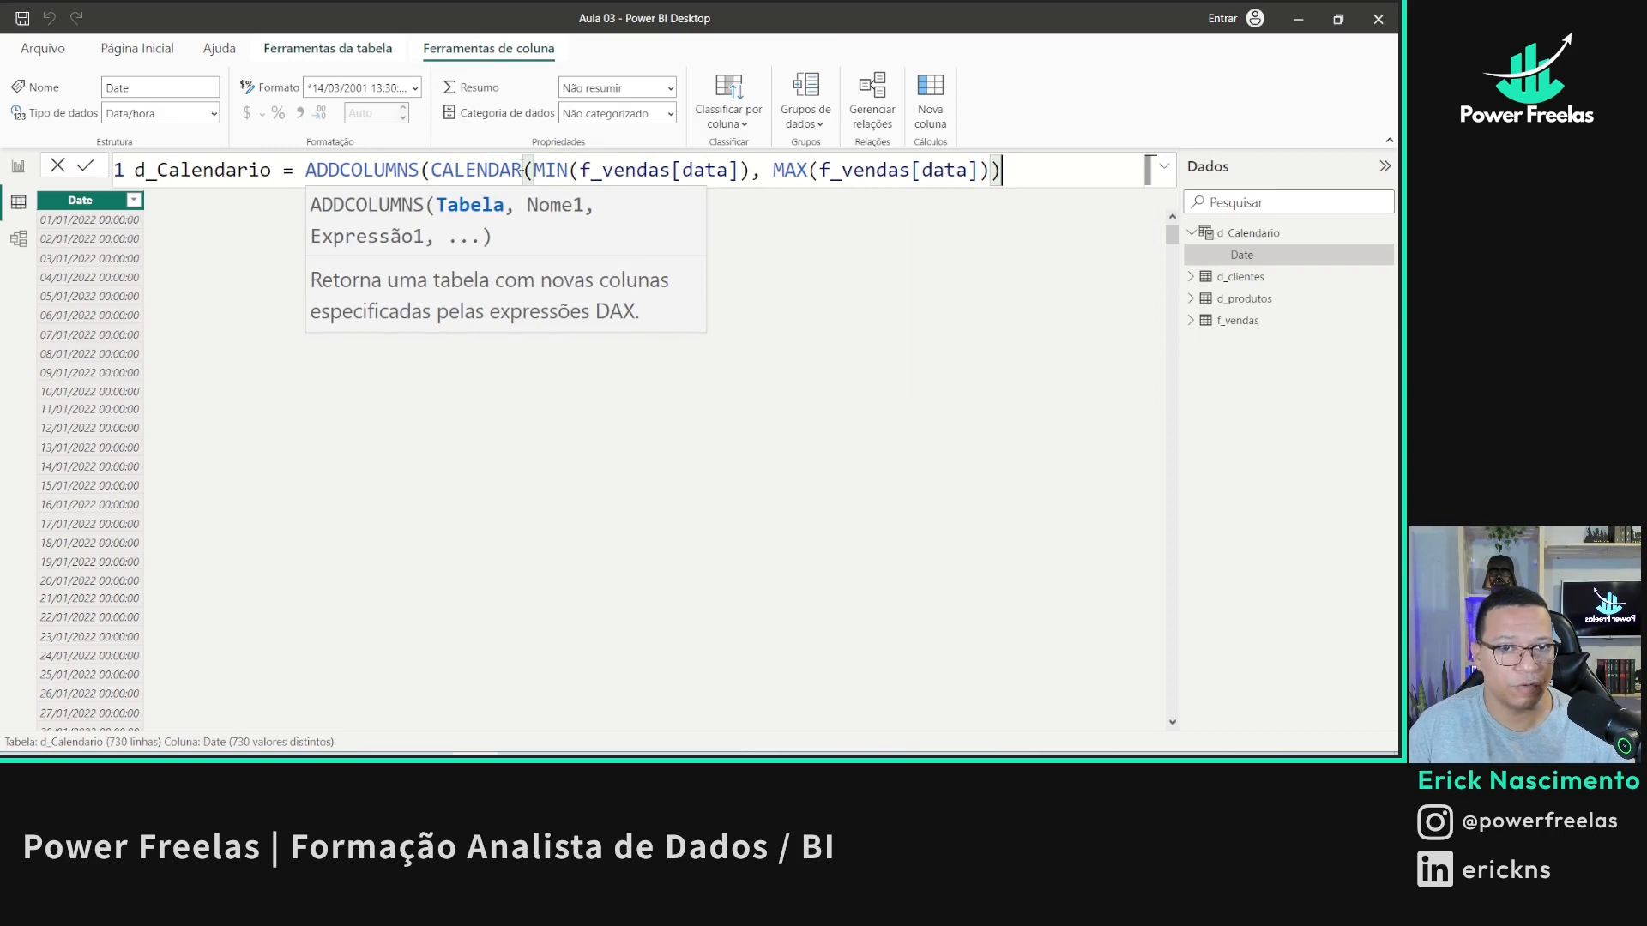
type(",")
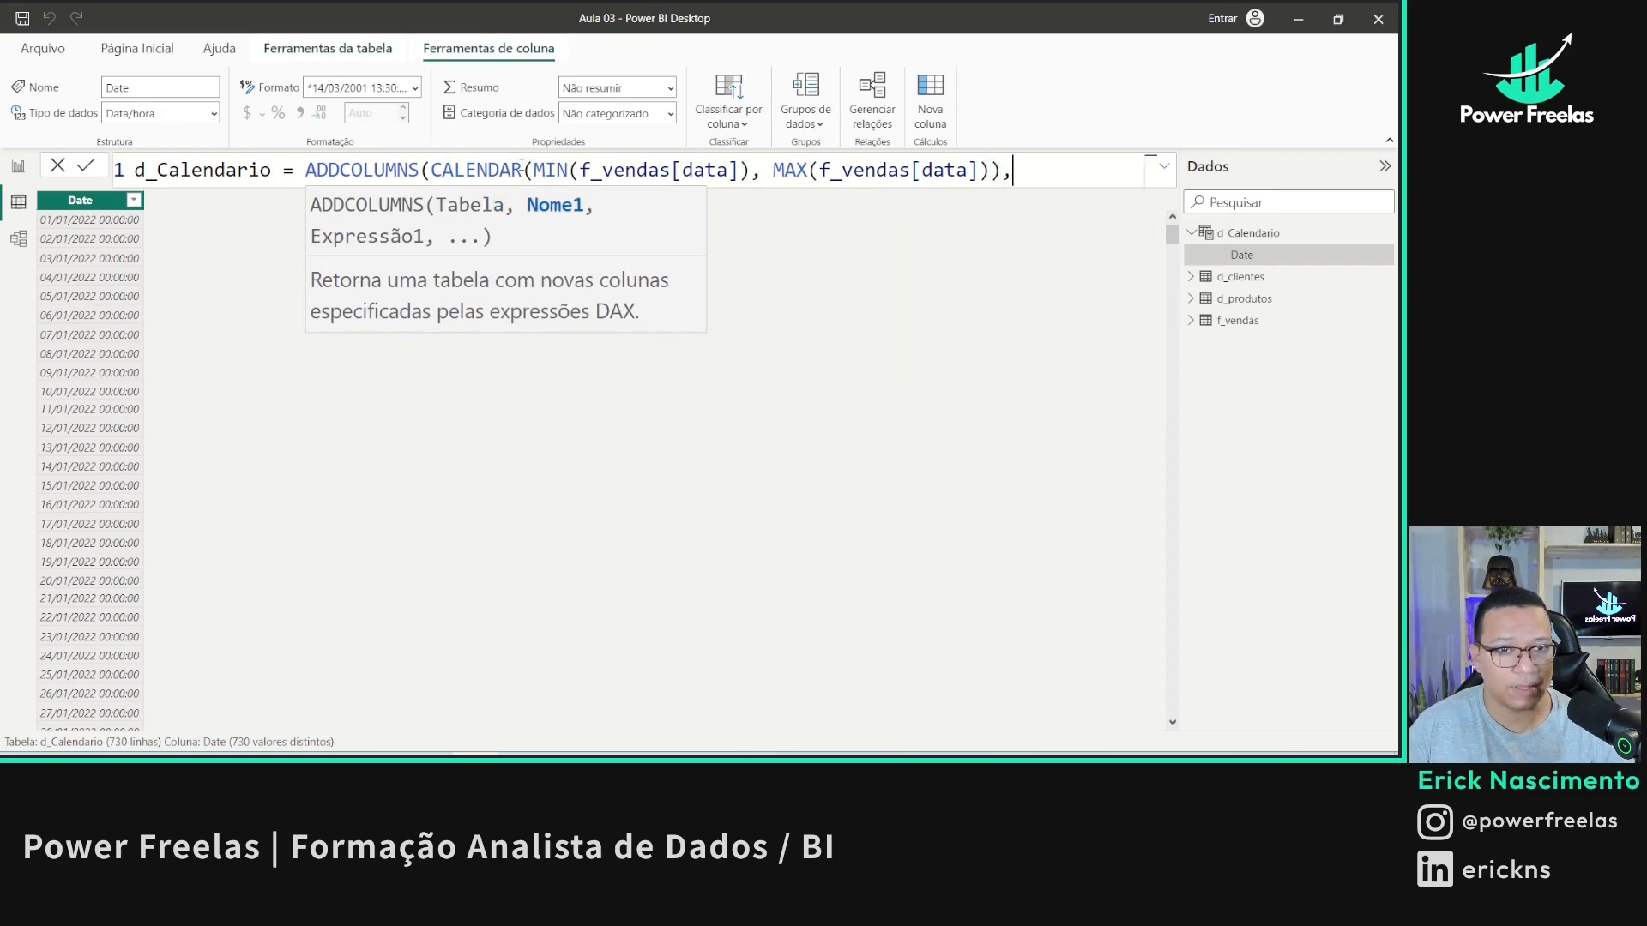
- Break the d_Calendario formula into lines, with the CALENDAR argument indented on line 2 and a new line below it
key("shift+Return")
key("Tab")
key("Tab")
key("Tab")
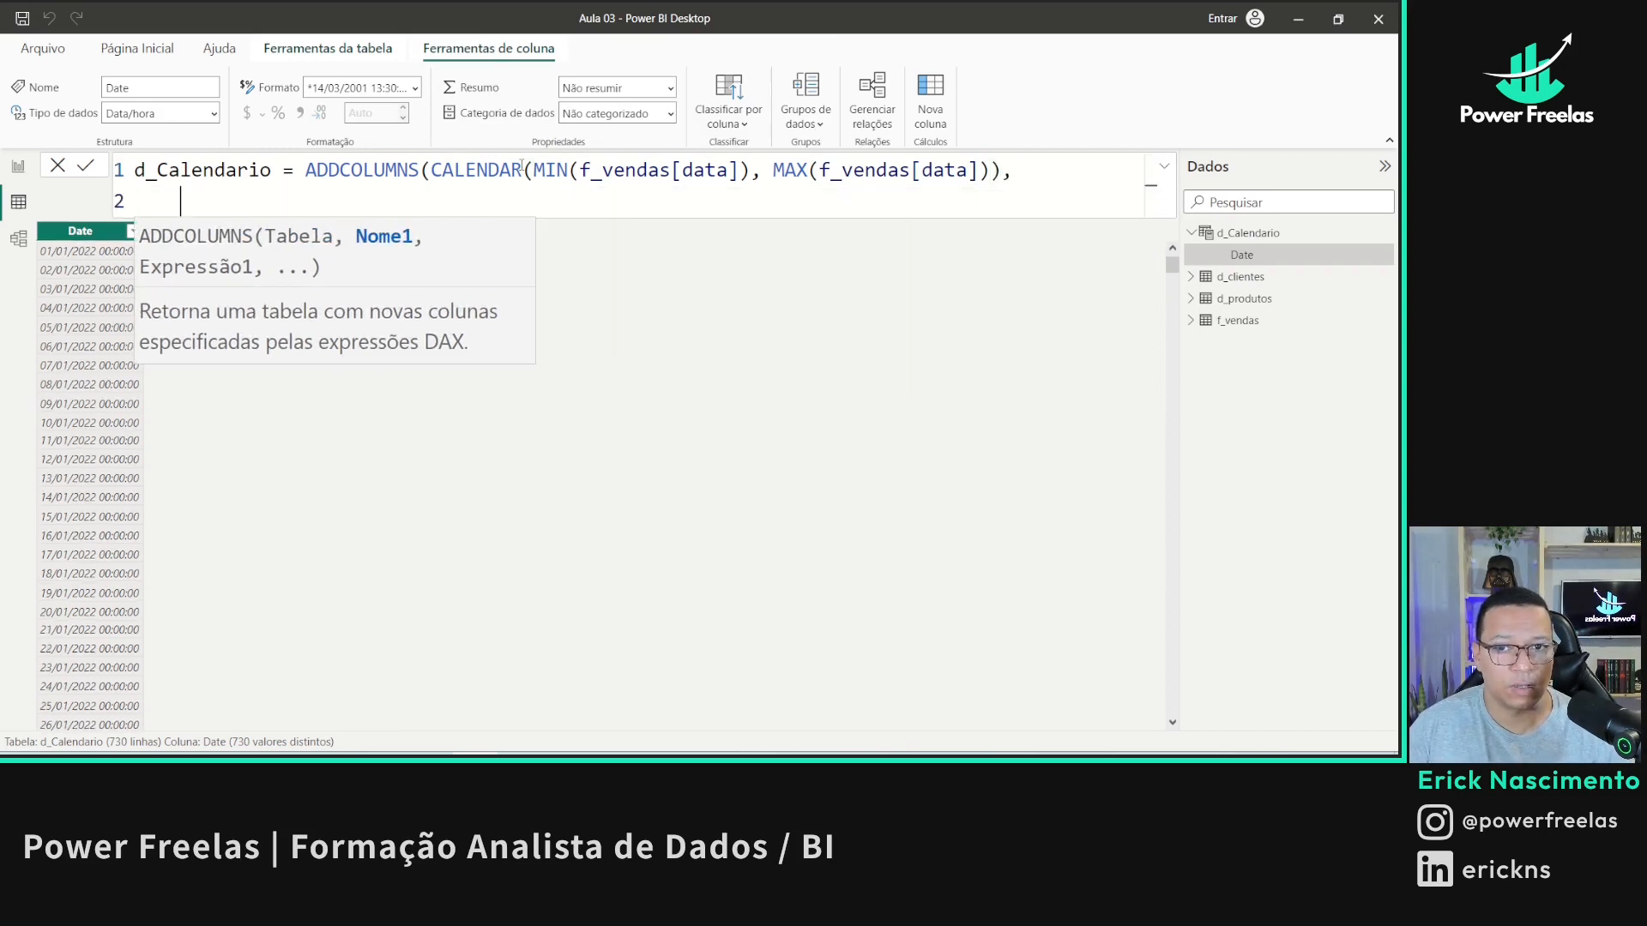
left_click(433, 169)
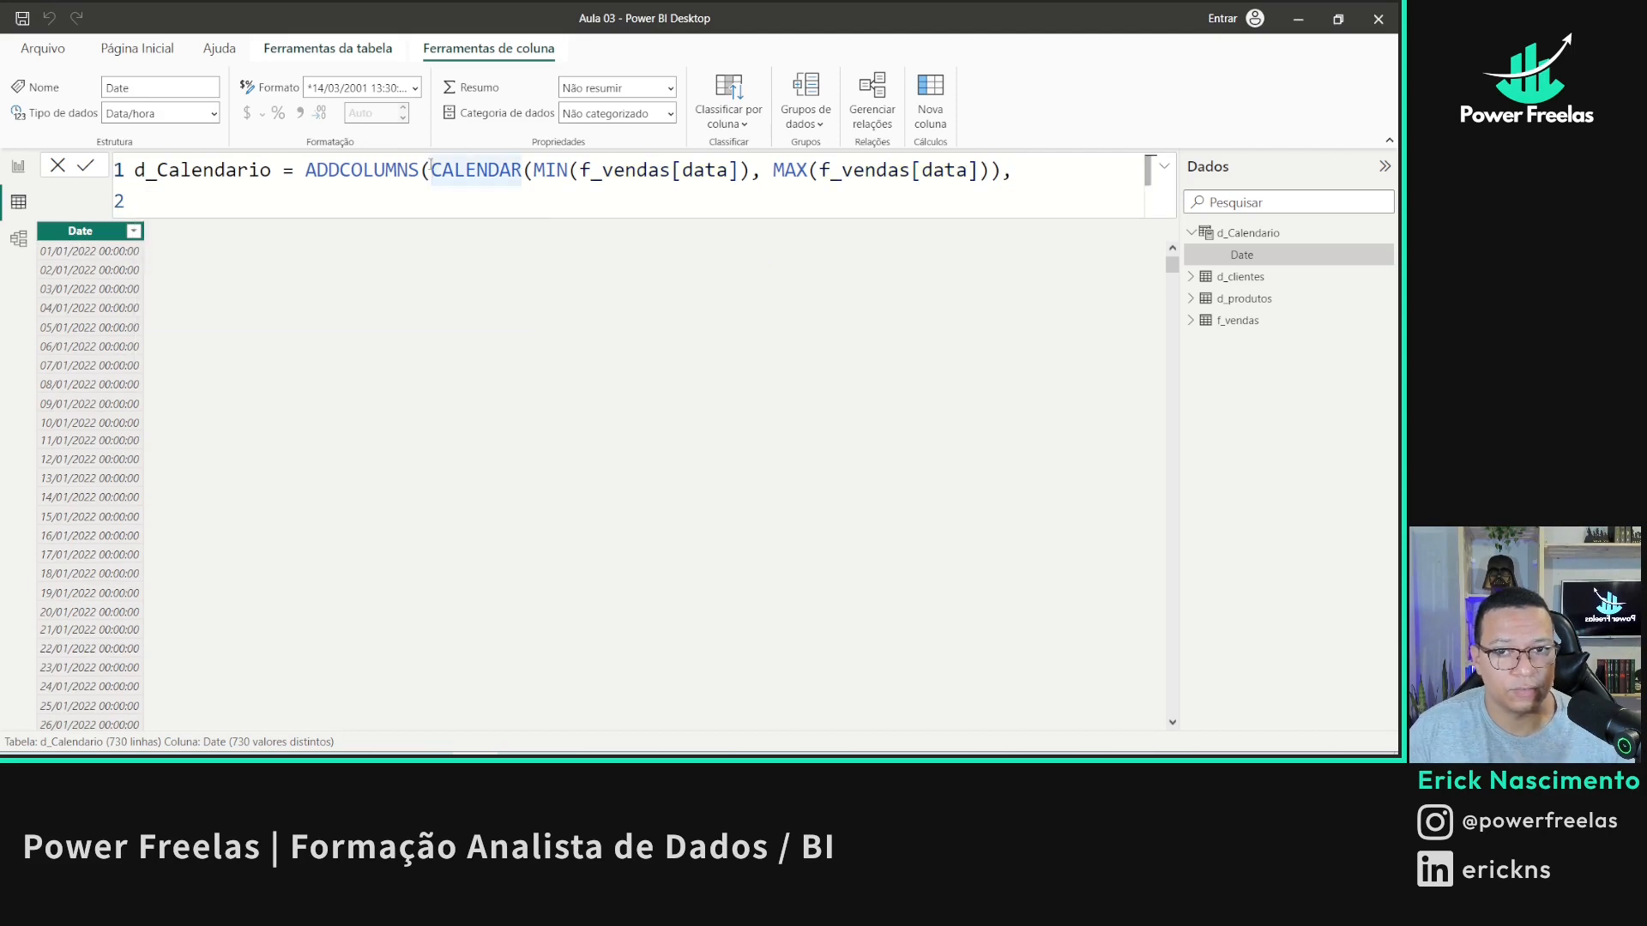
key("shift+Return")
key("Tab")
left_click(766, 199)
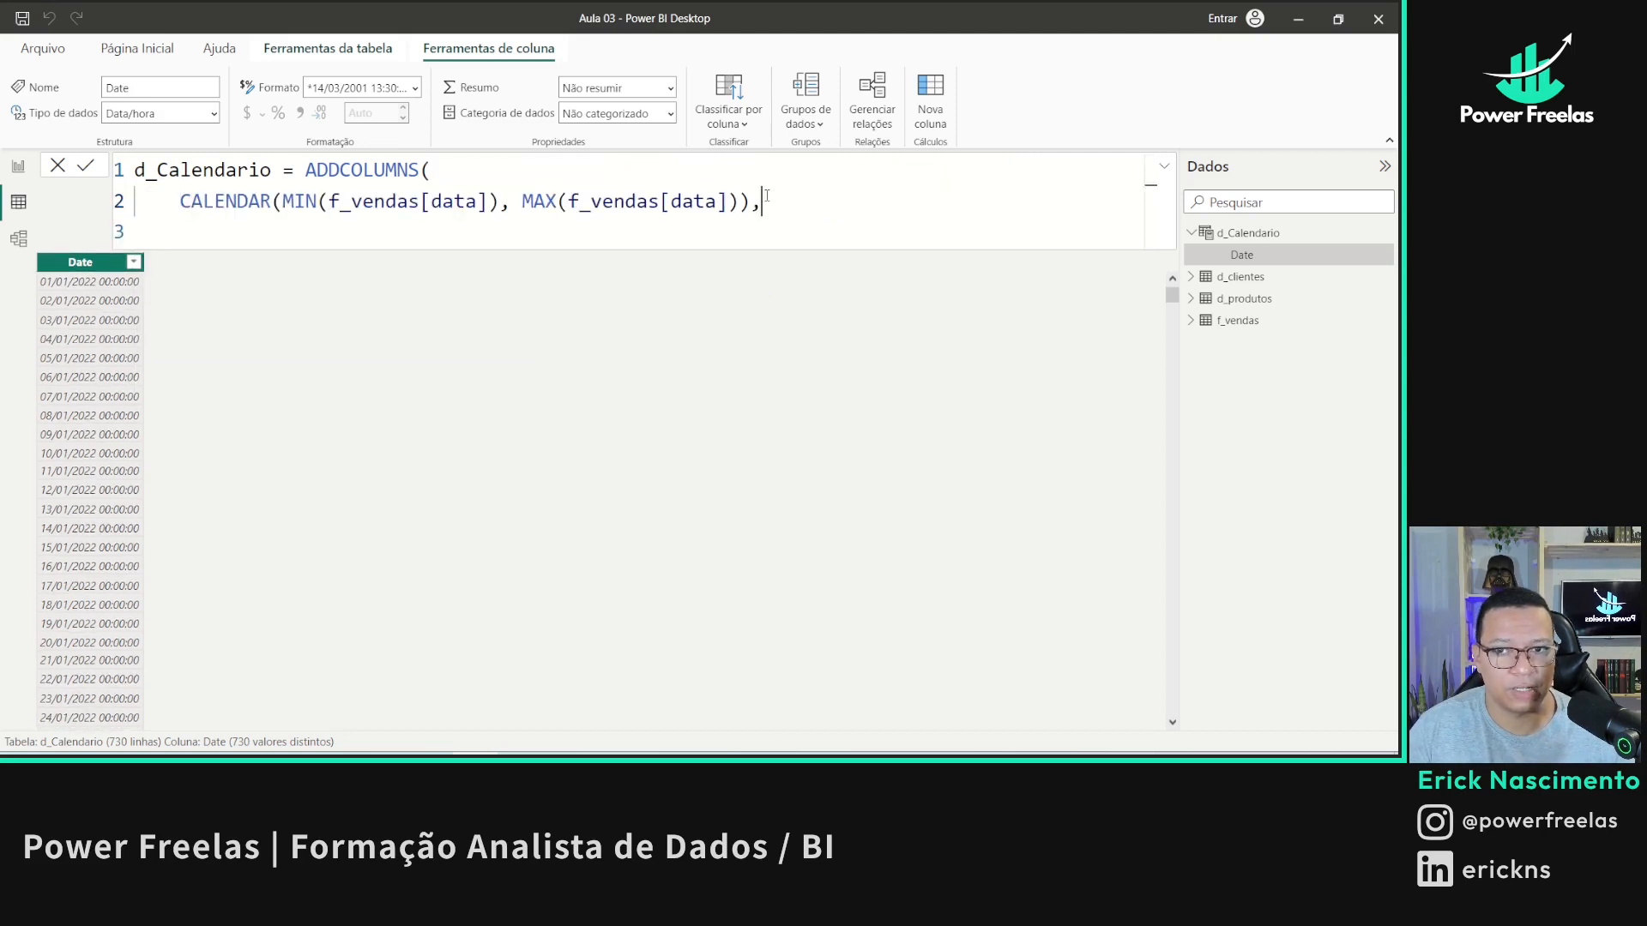
key("shift+Return")
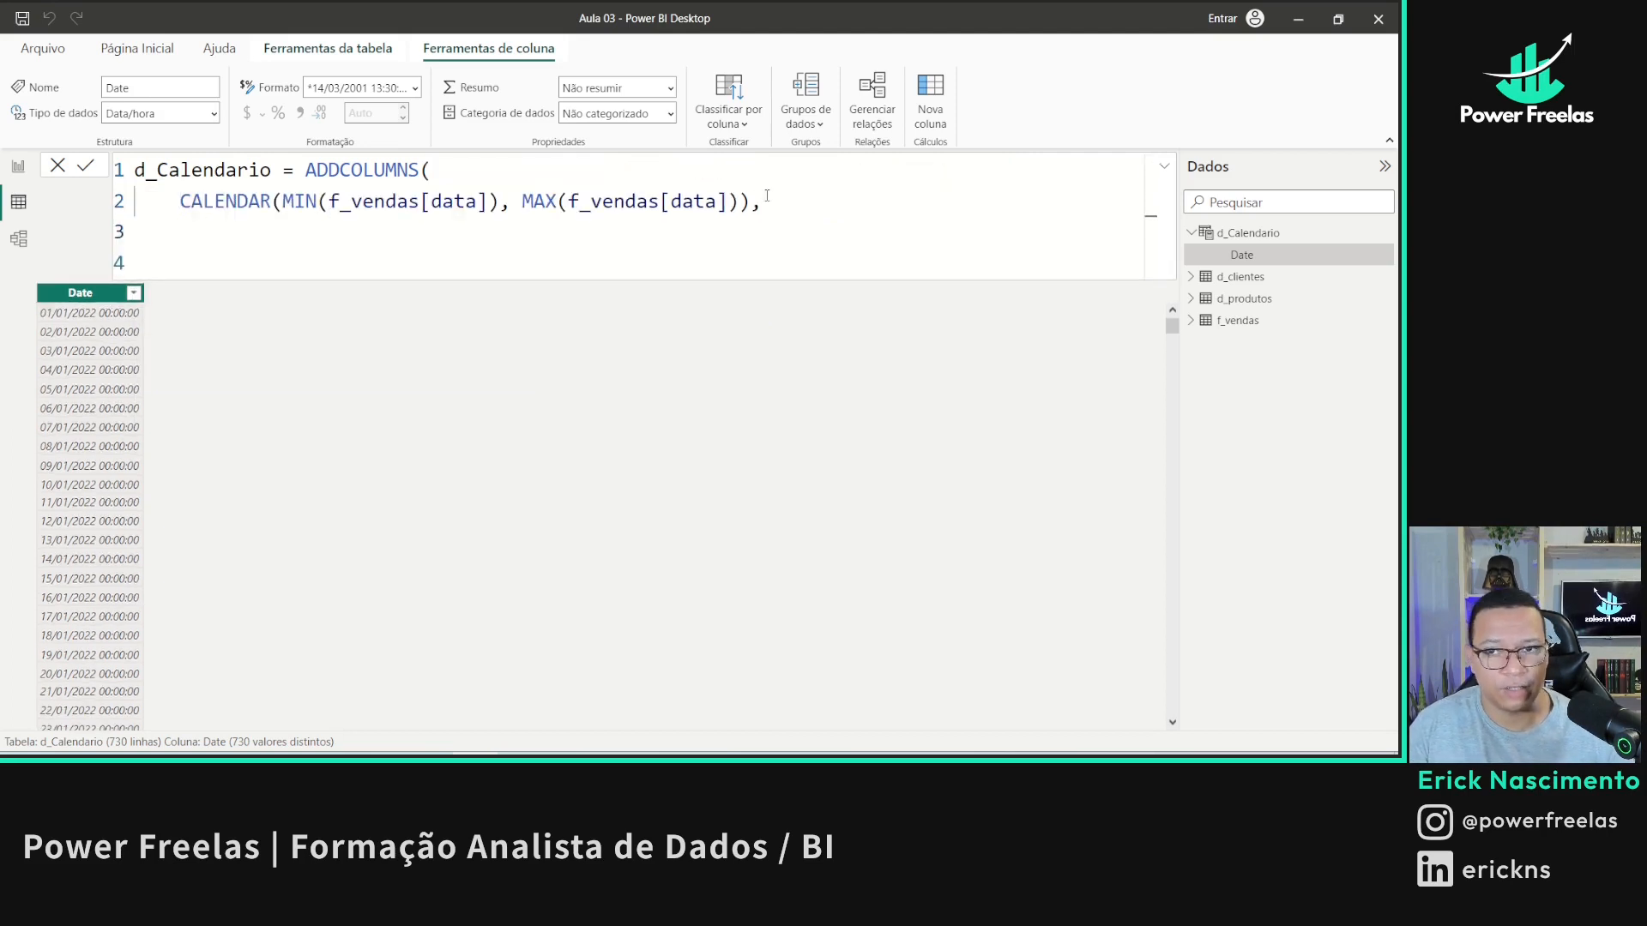
- Enter "Ano" on line 3 as the name of the first column added by ADDCOLUMNS
type("\"")
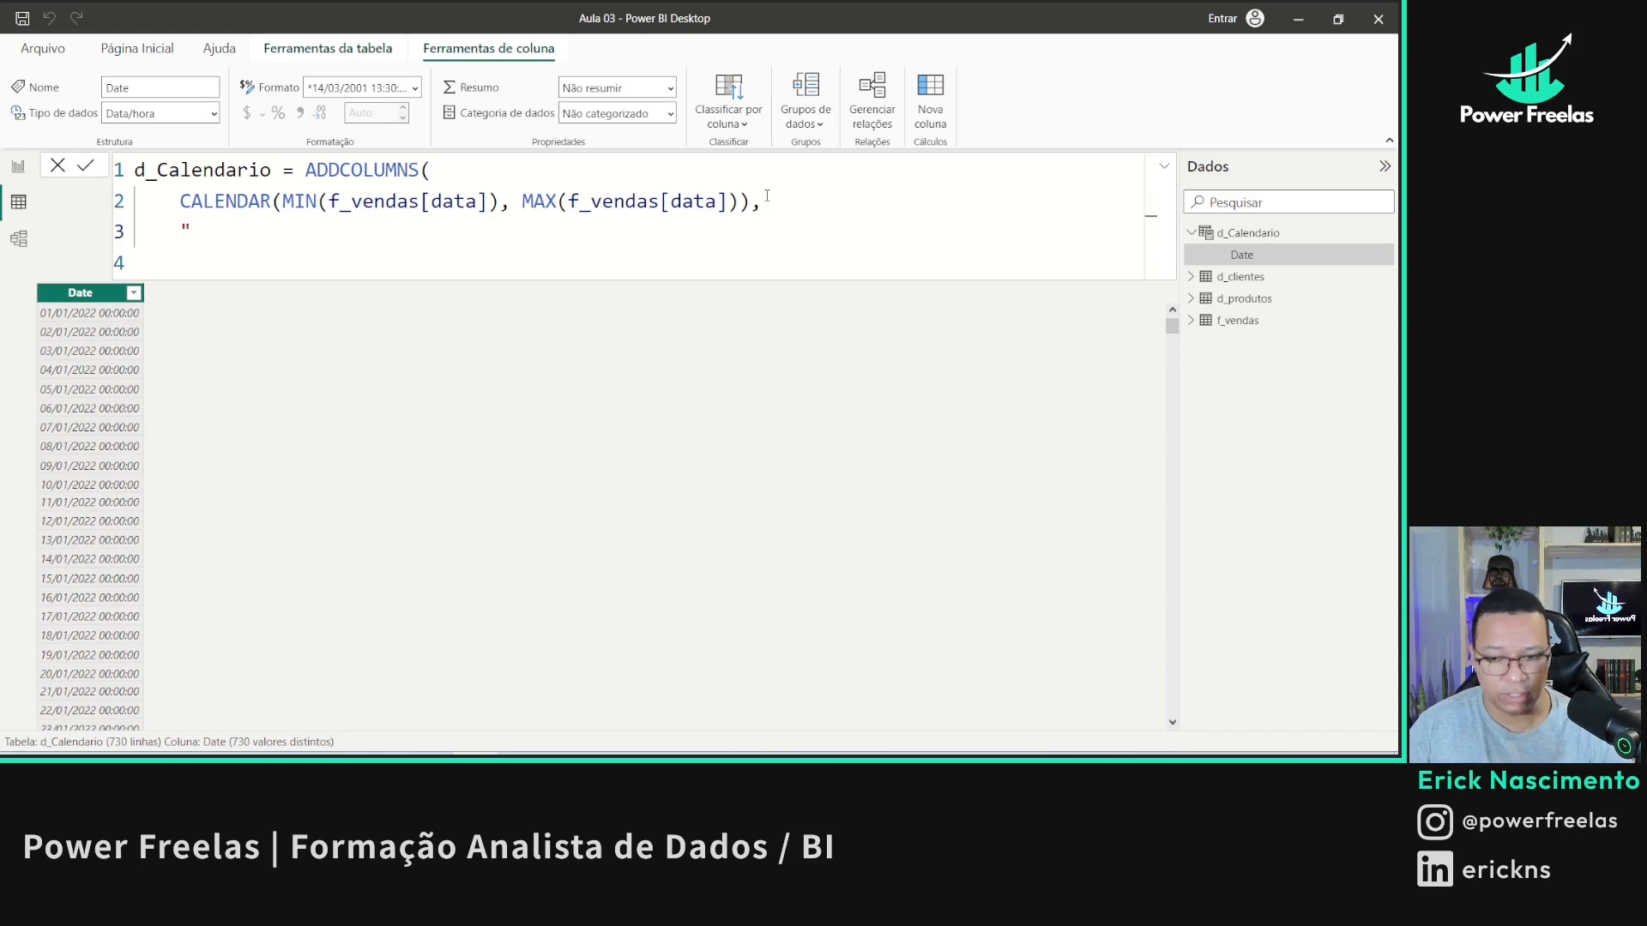
type("ano")
key("BackSpace")
key("BackSpace")
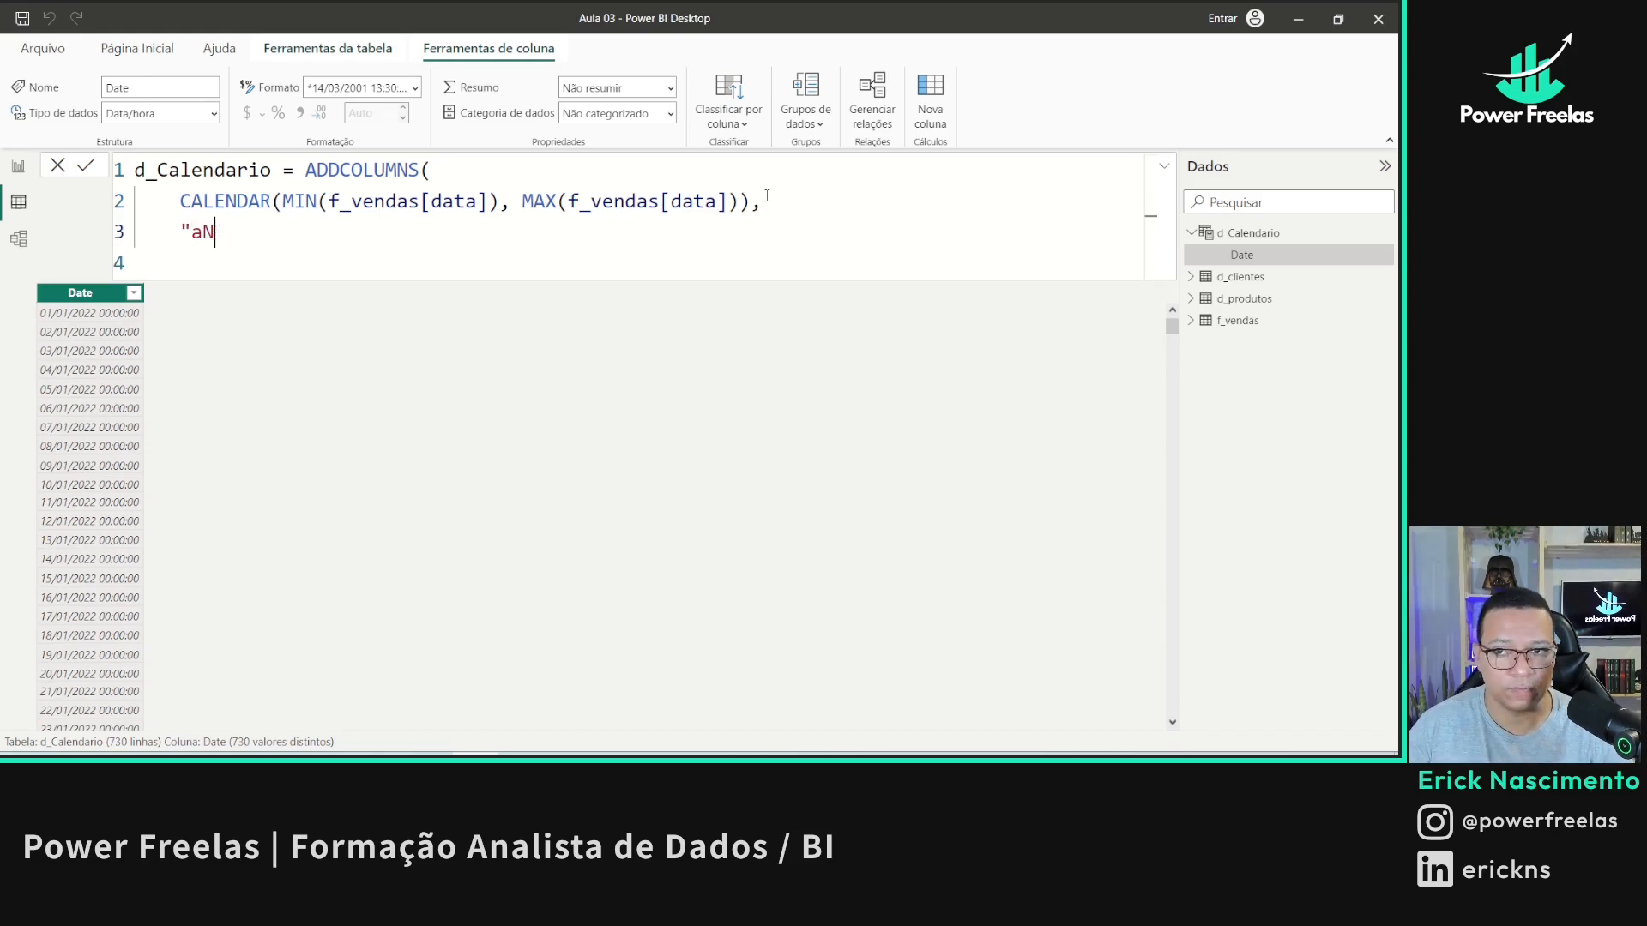
key("Caps_Lock")
key("BackSpace")
type("Ano")
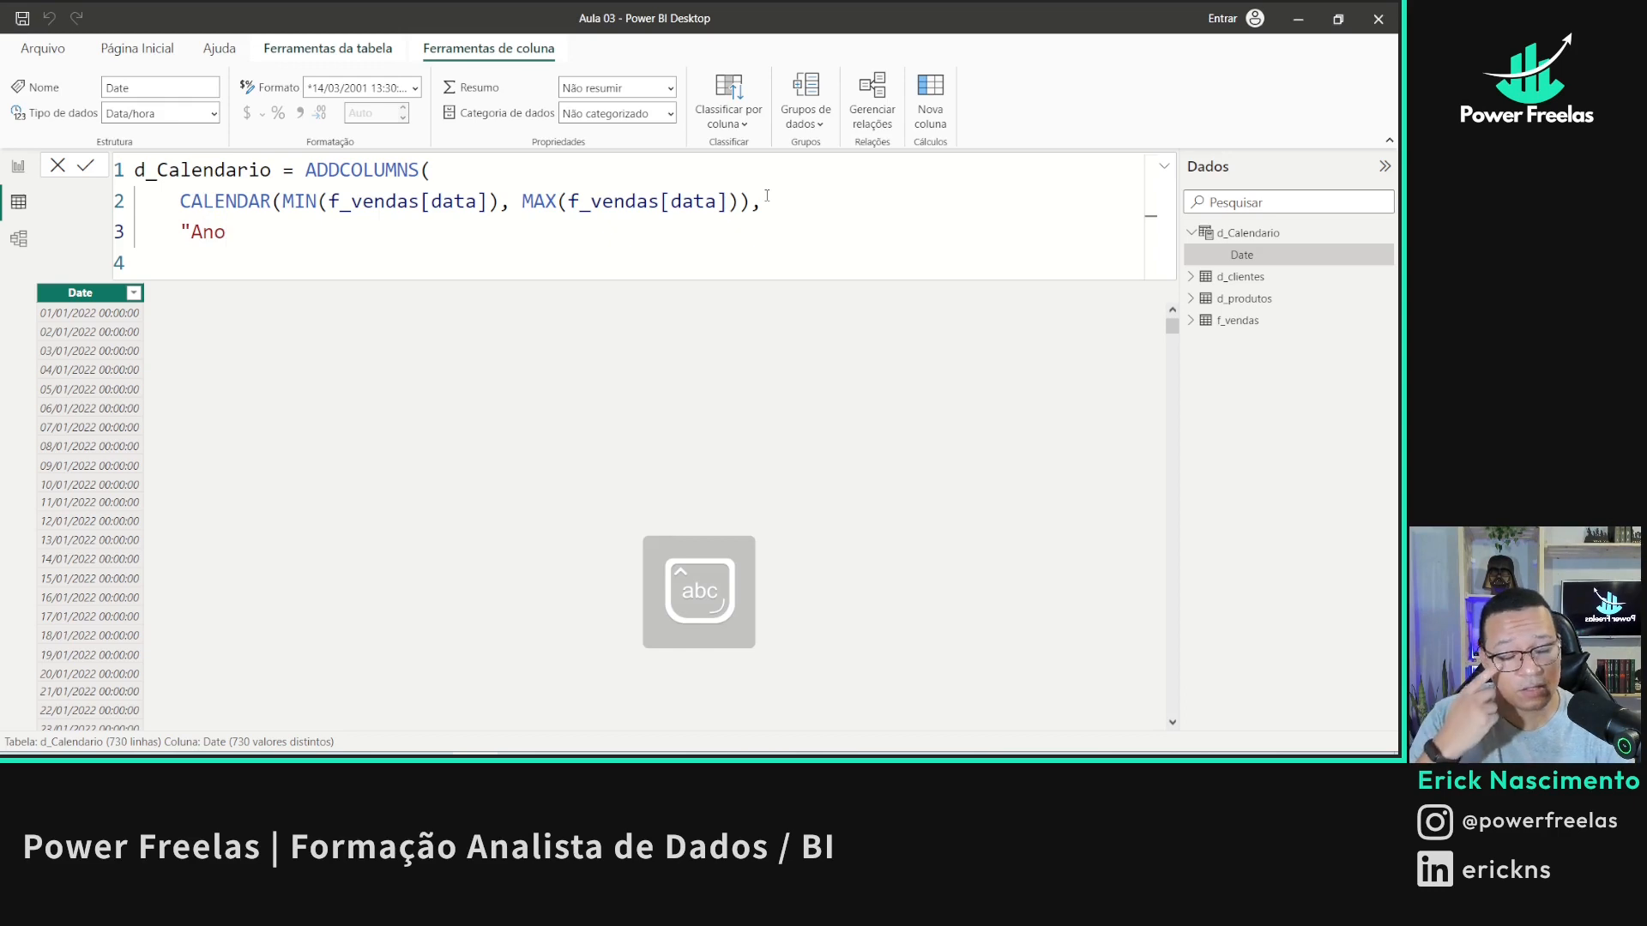
type("\"")
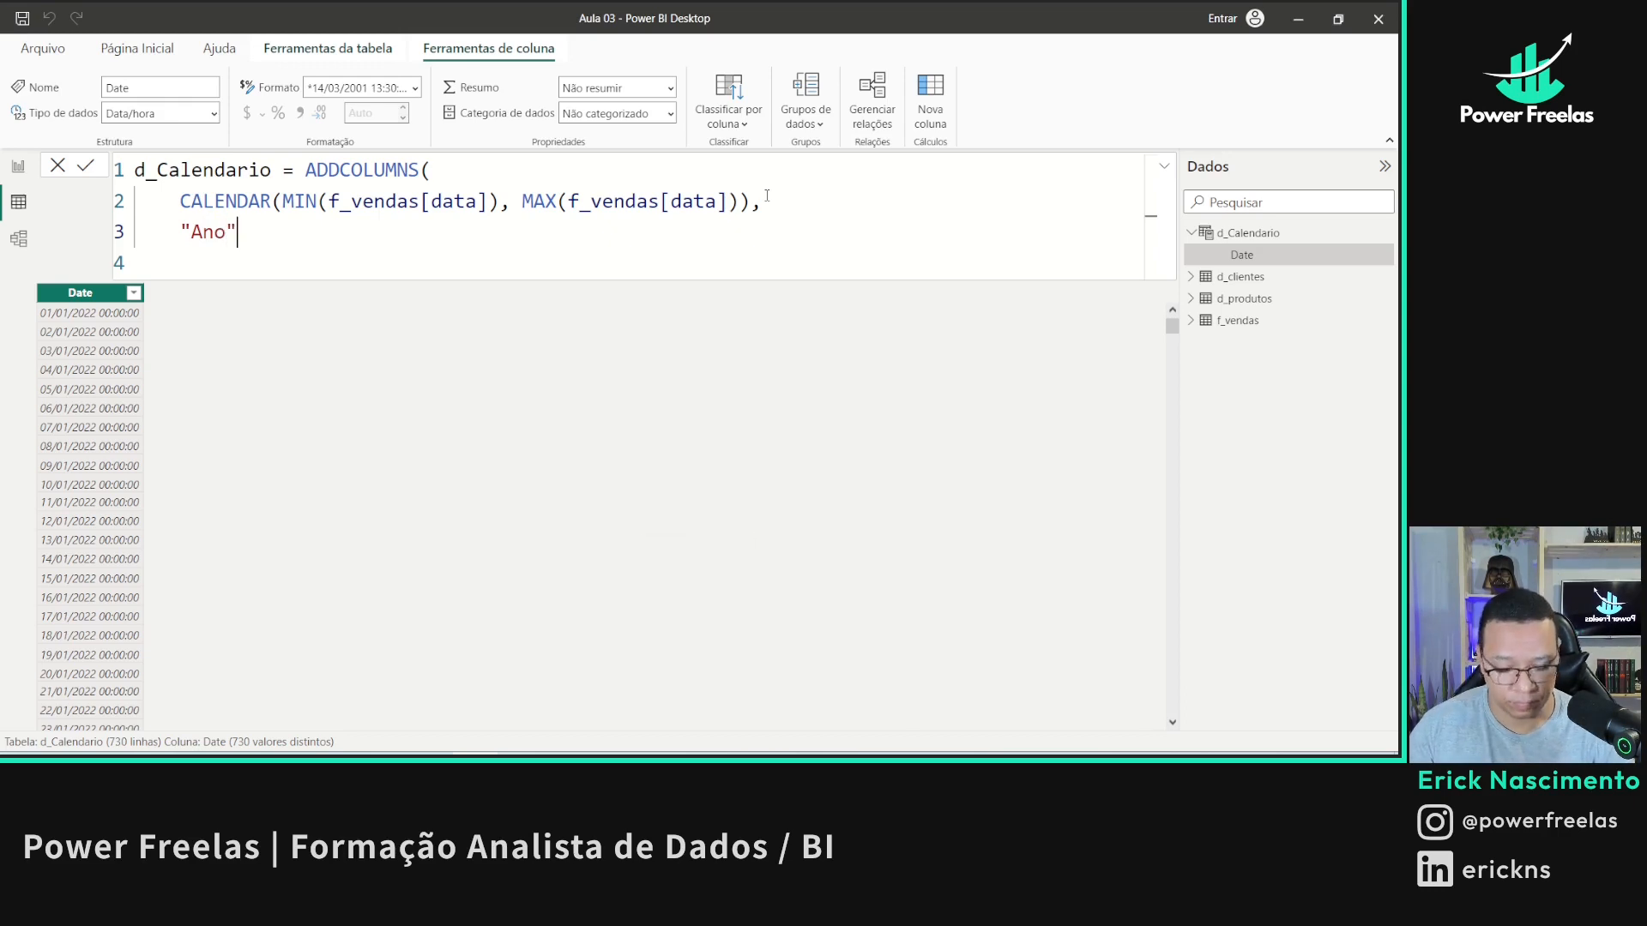
- Define the "Ano" column with the expression YEAR([Date]), followed by a comma
type(", YEAR(")
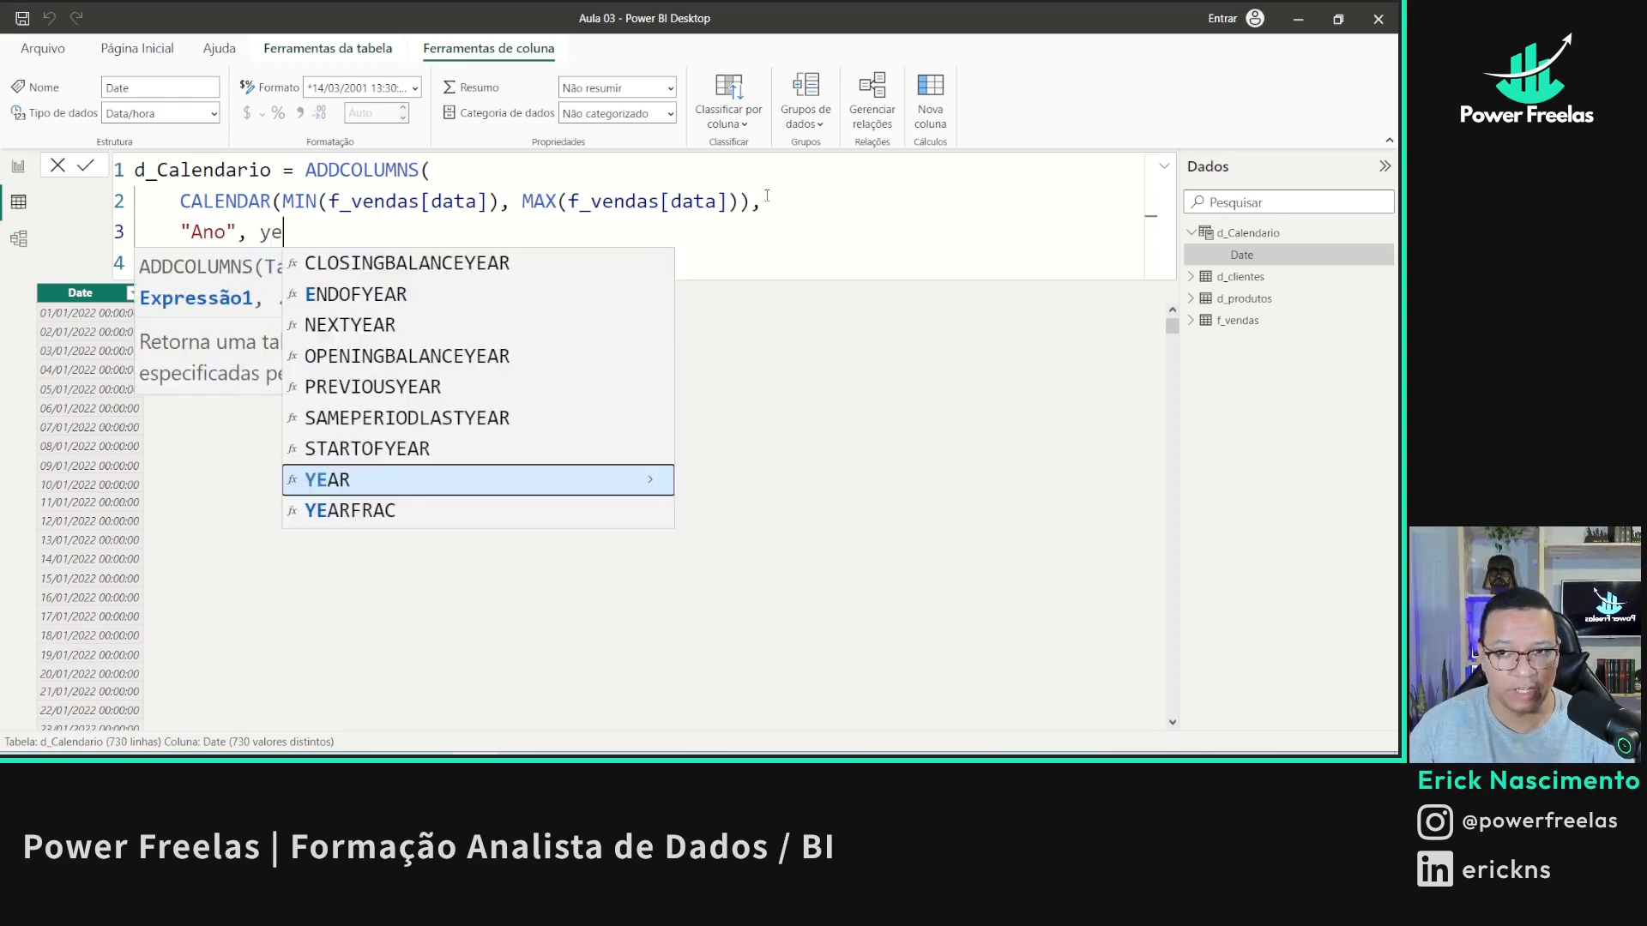
type("date")
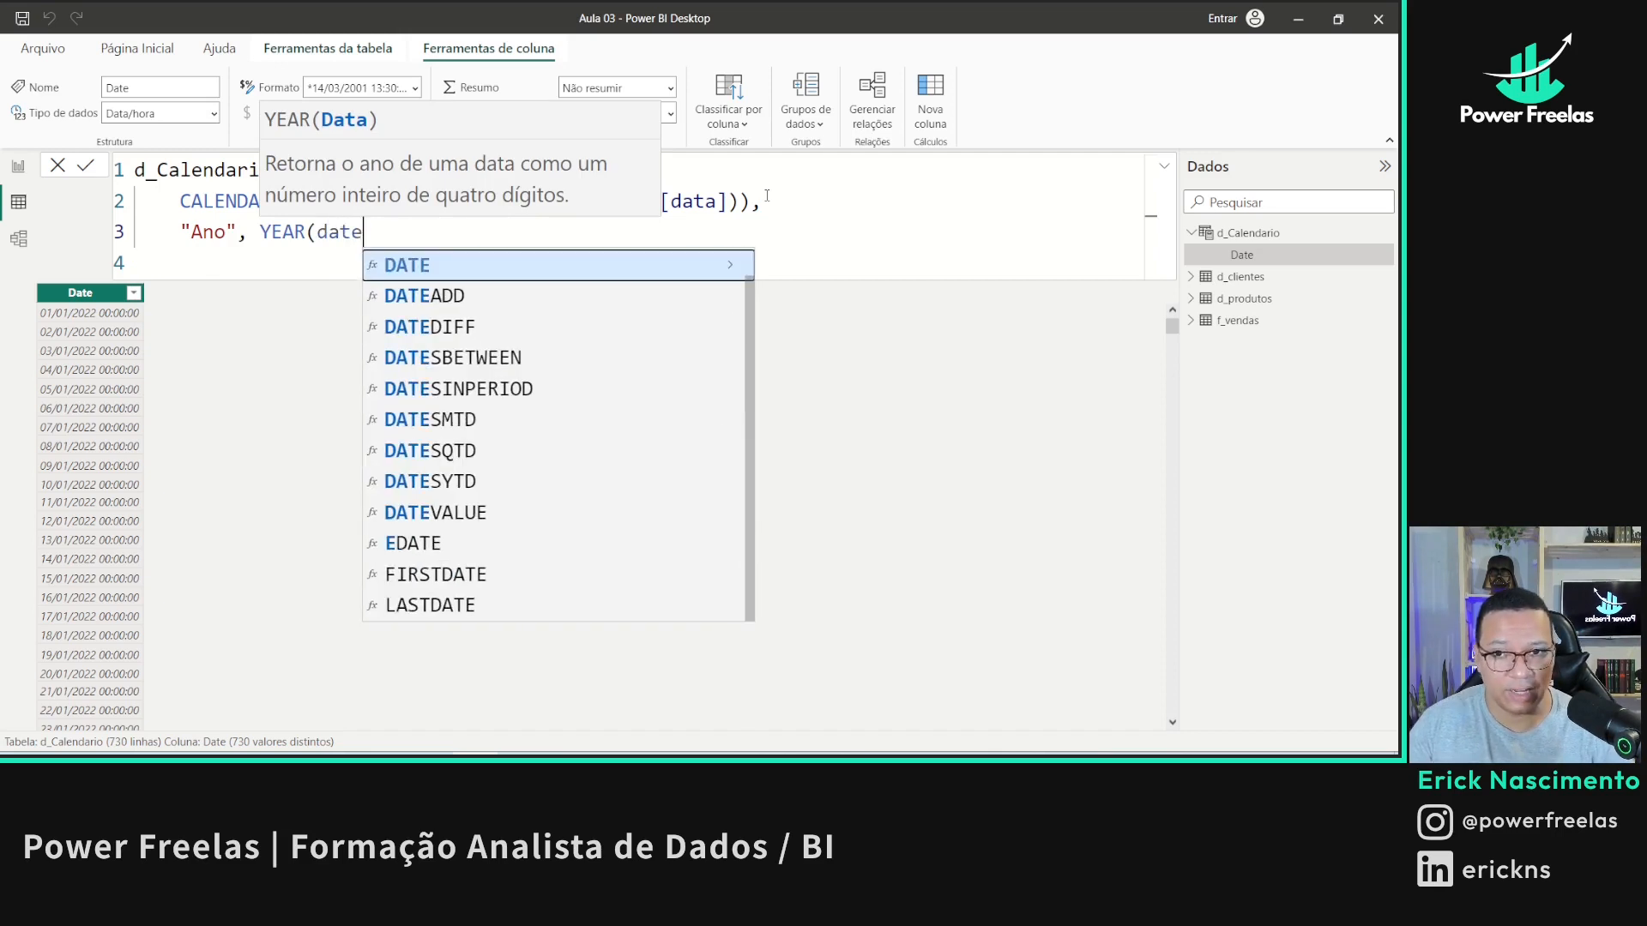
key("Tab")
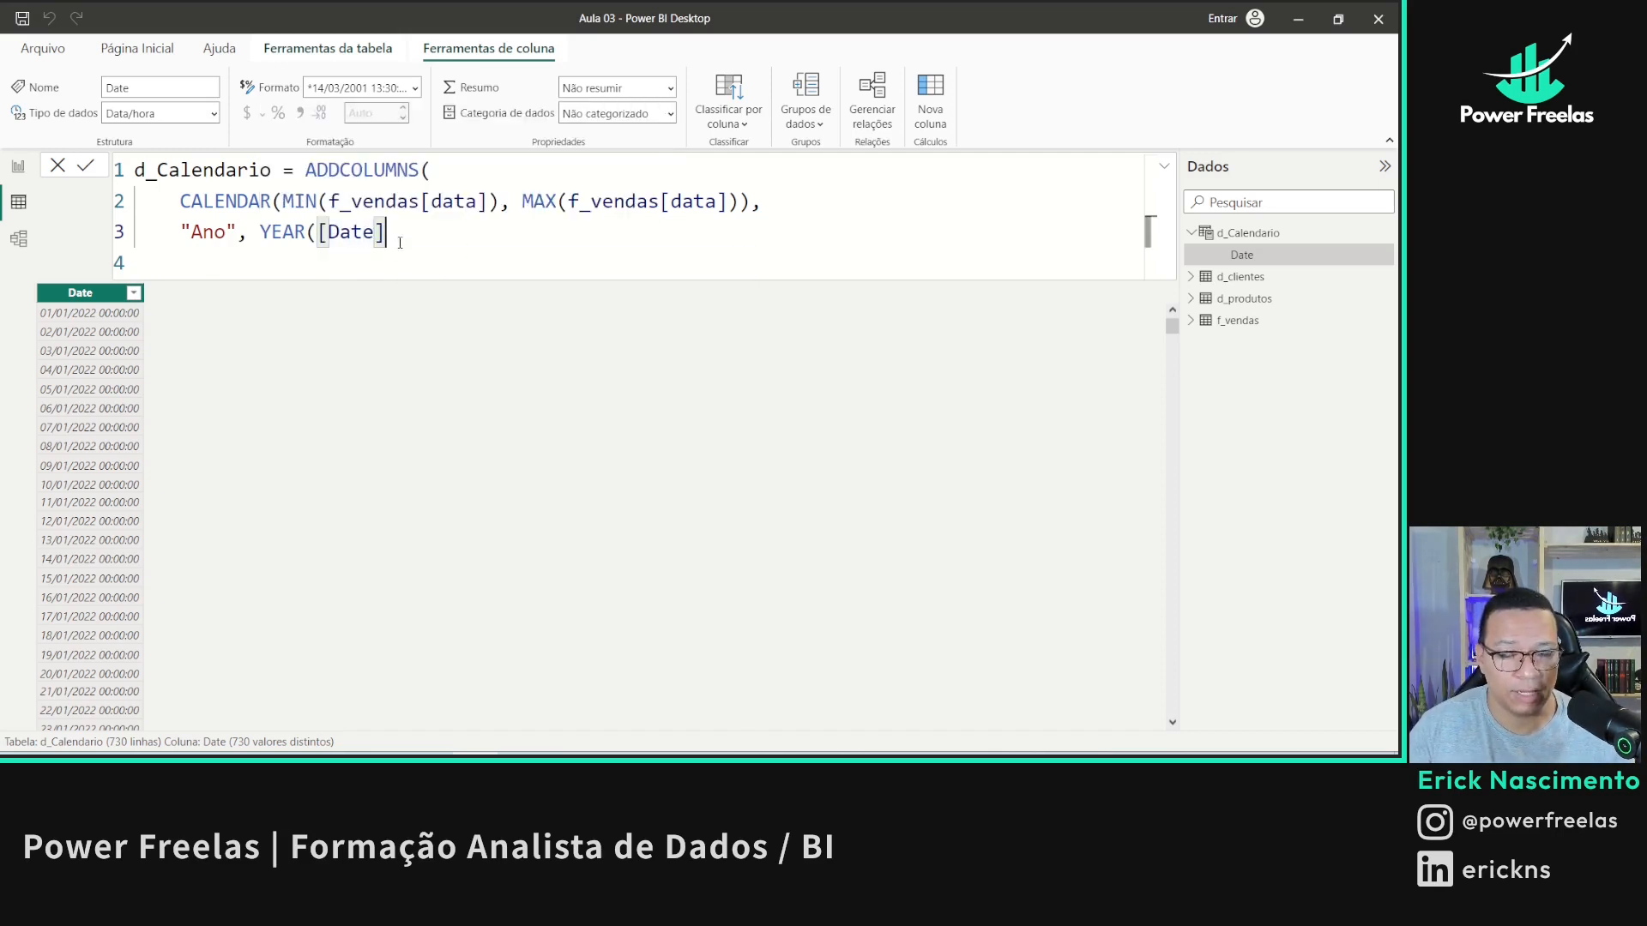
double_click(240, 195)
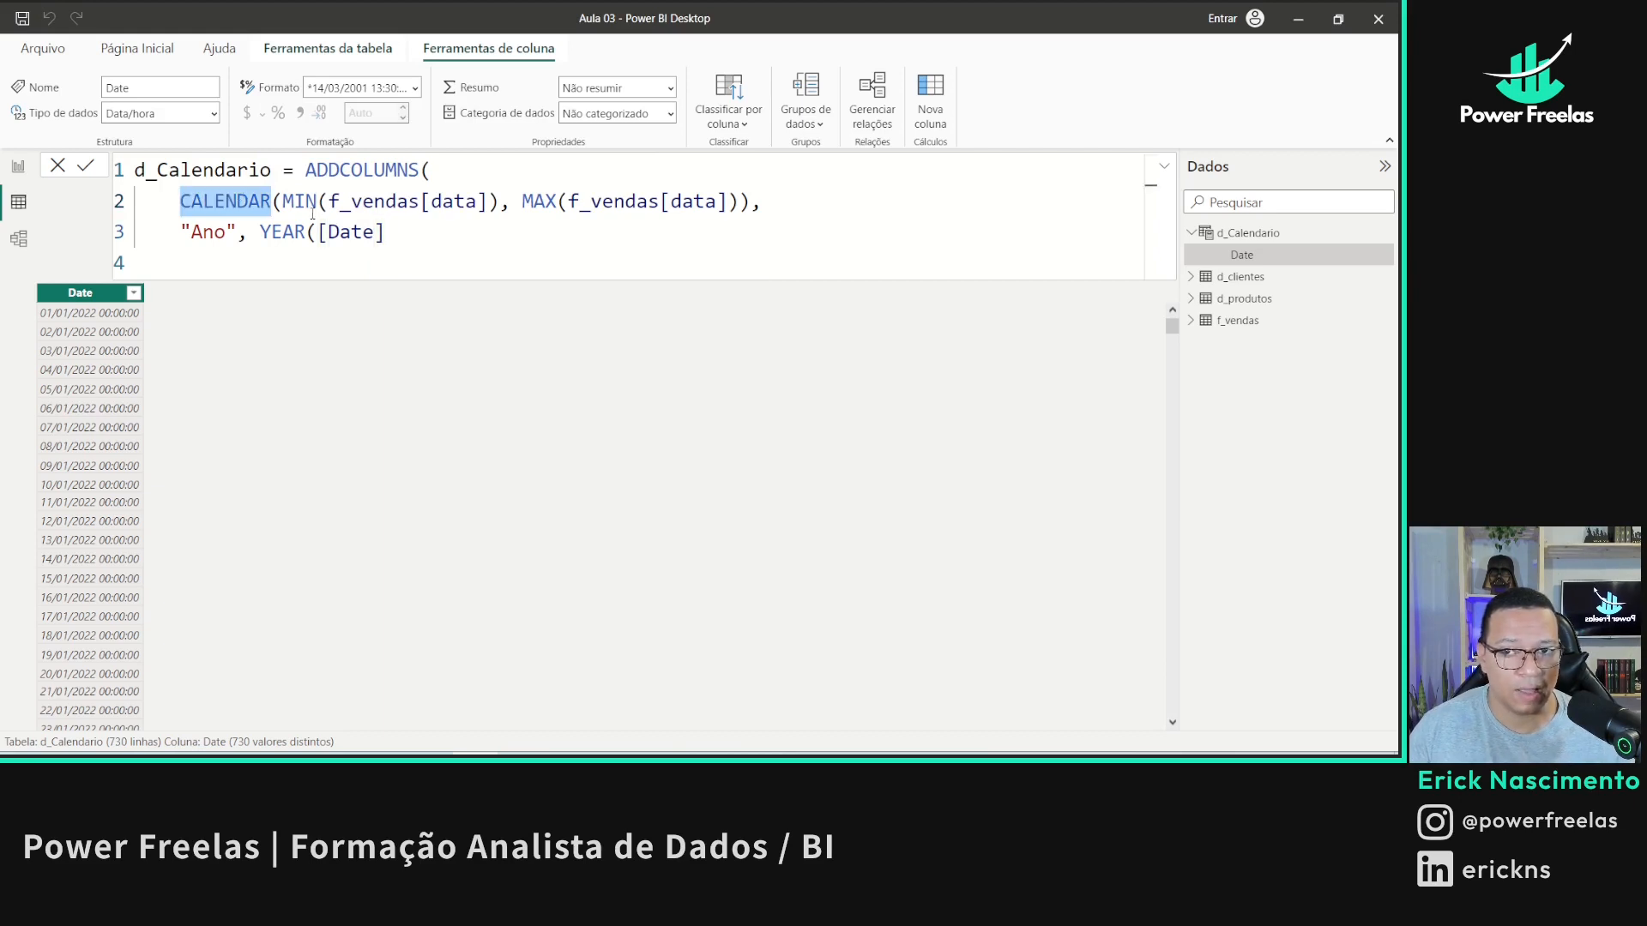
left_click(391, 232)
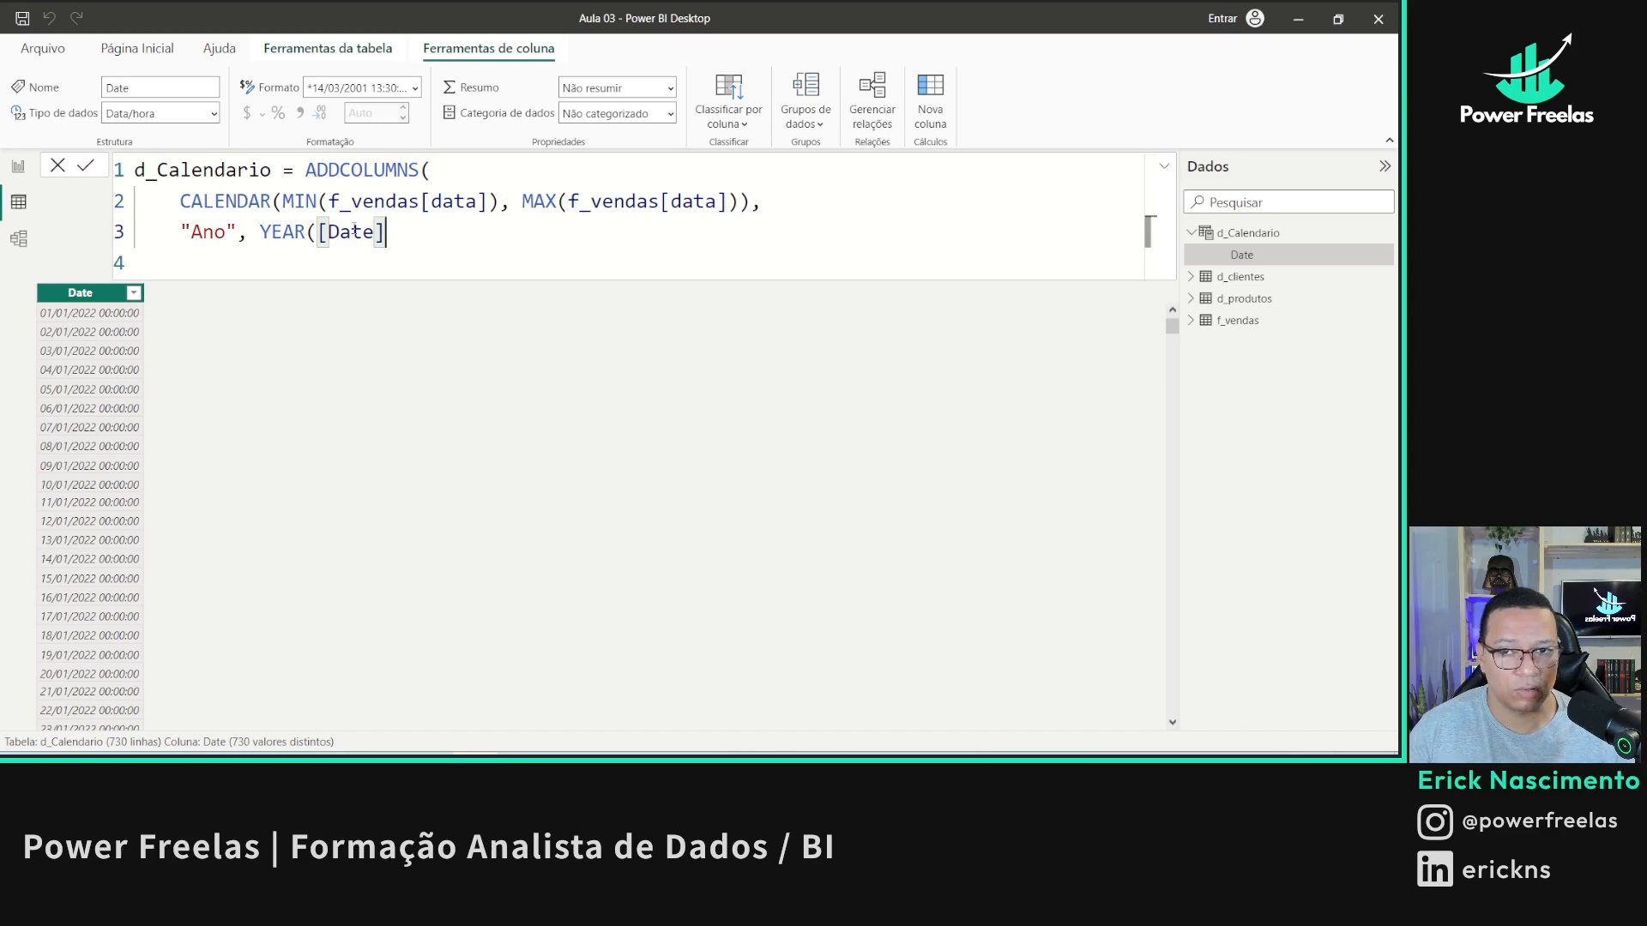
type(")")
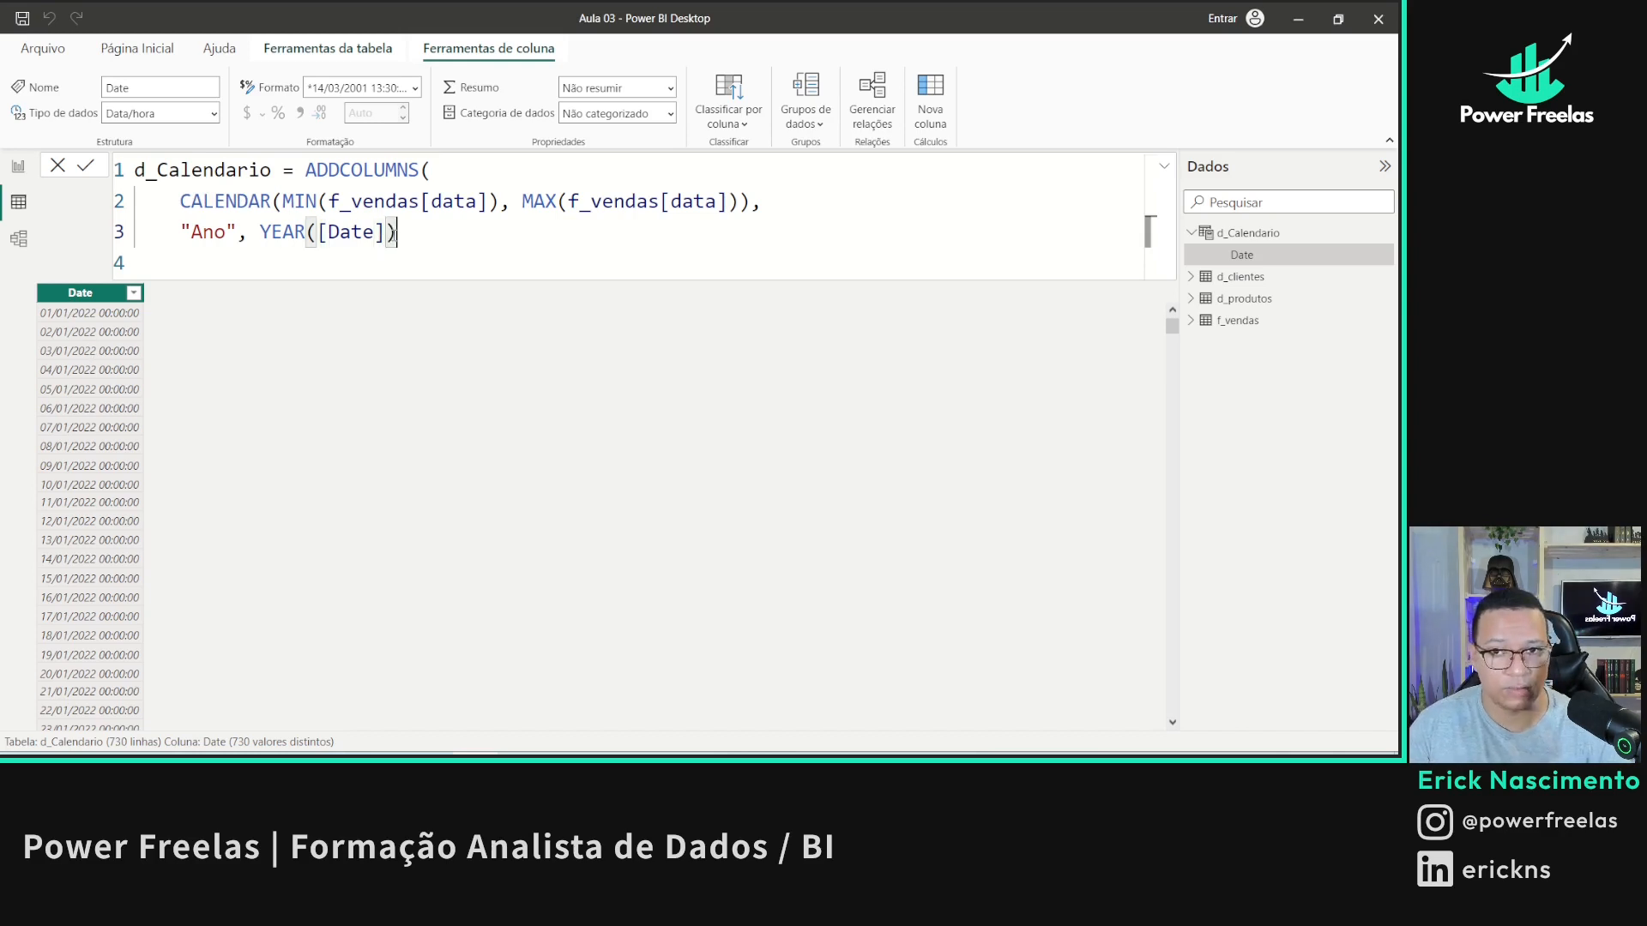
type(",")
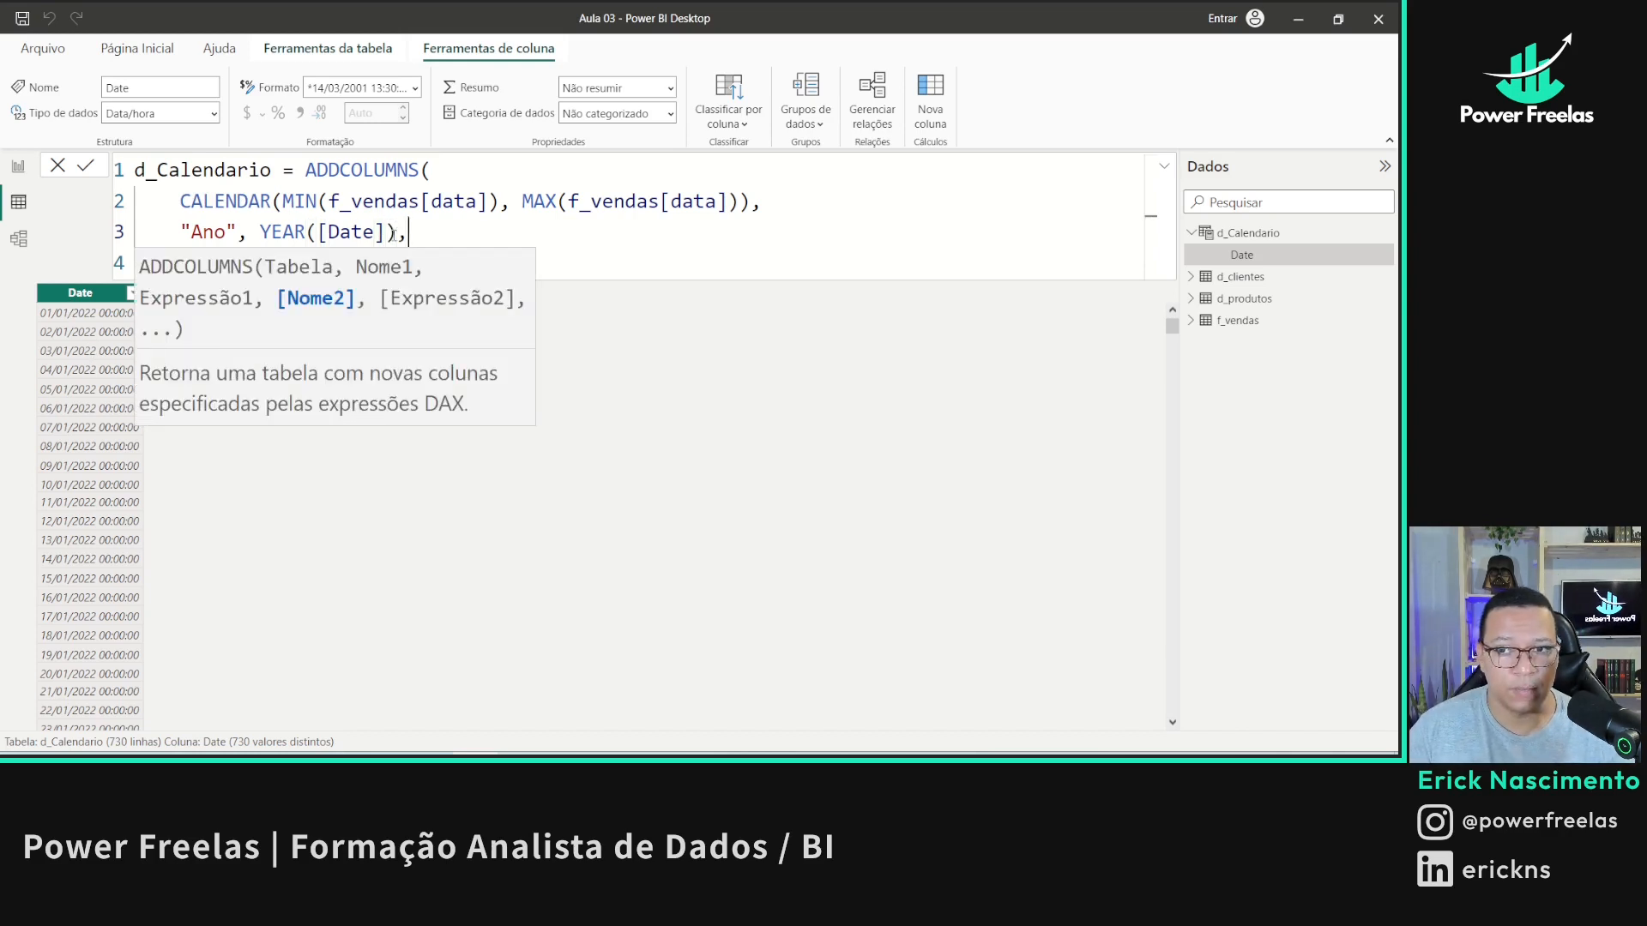
- Enter "N Mes" on line 4 as the name of the second column added by ADDCOLUMNS
key("shift+Return")
type("\"N")
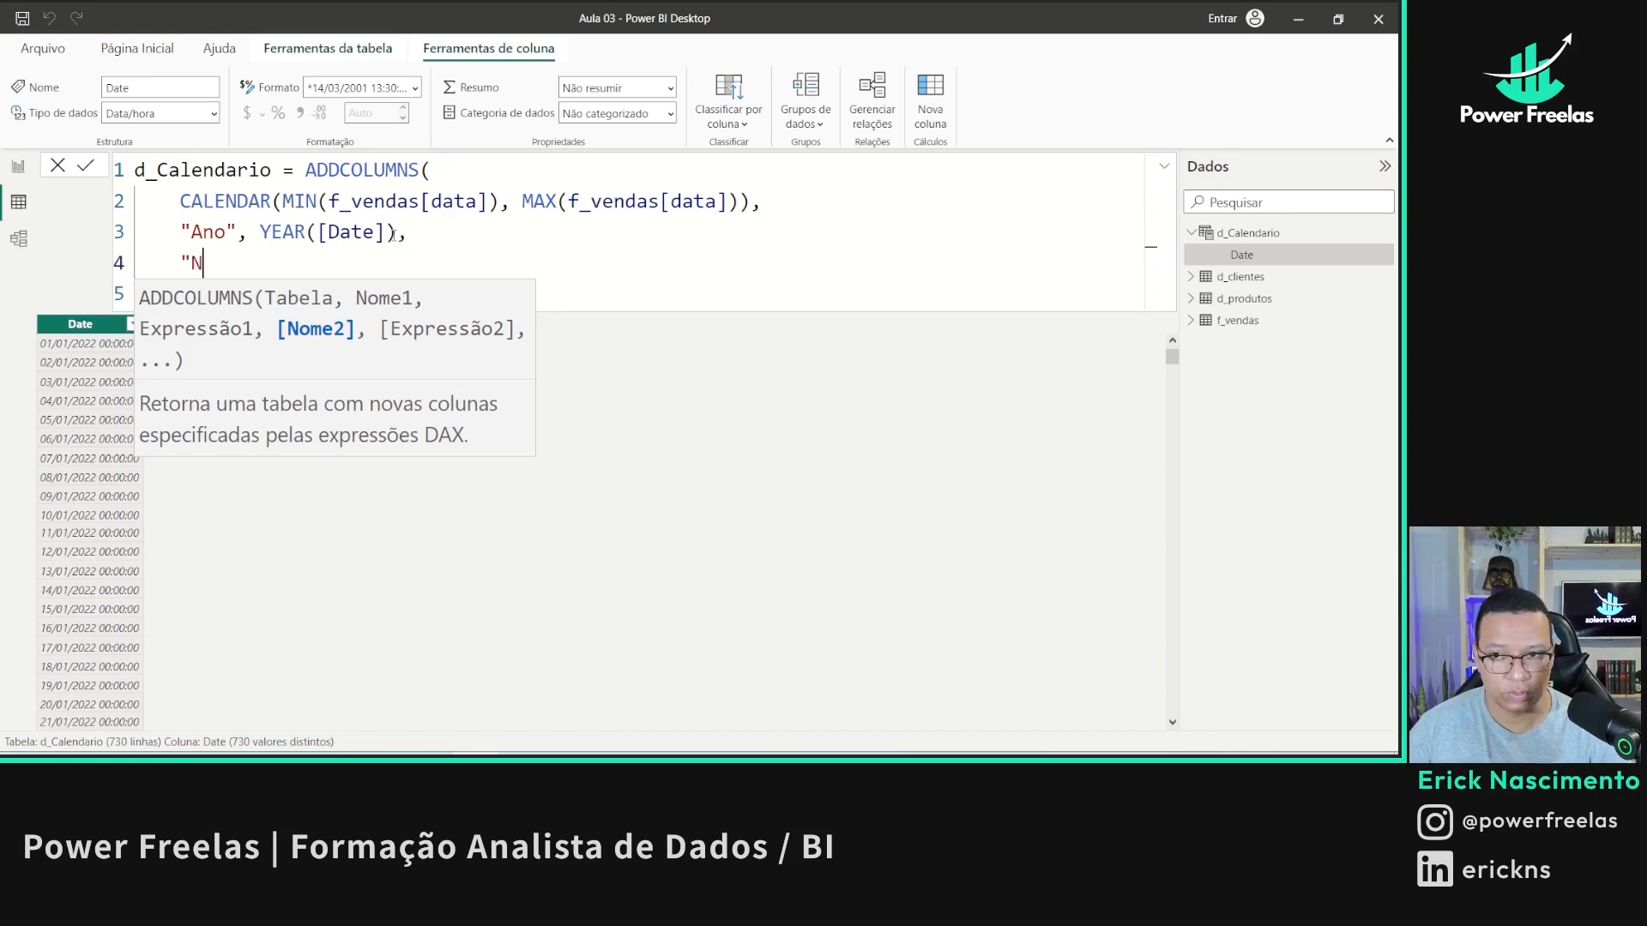
type(" mes")
key("BackSpace")
key("BackSpace")
key("BackSpace")
type("Mes")
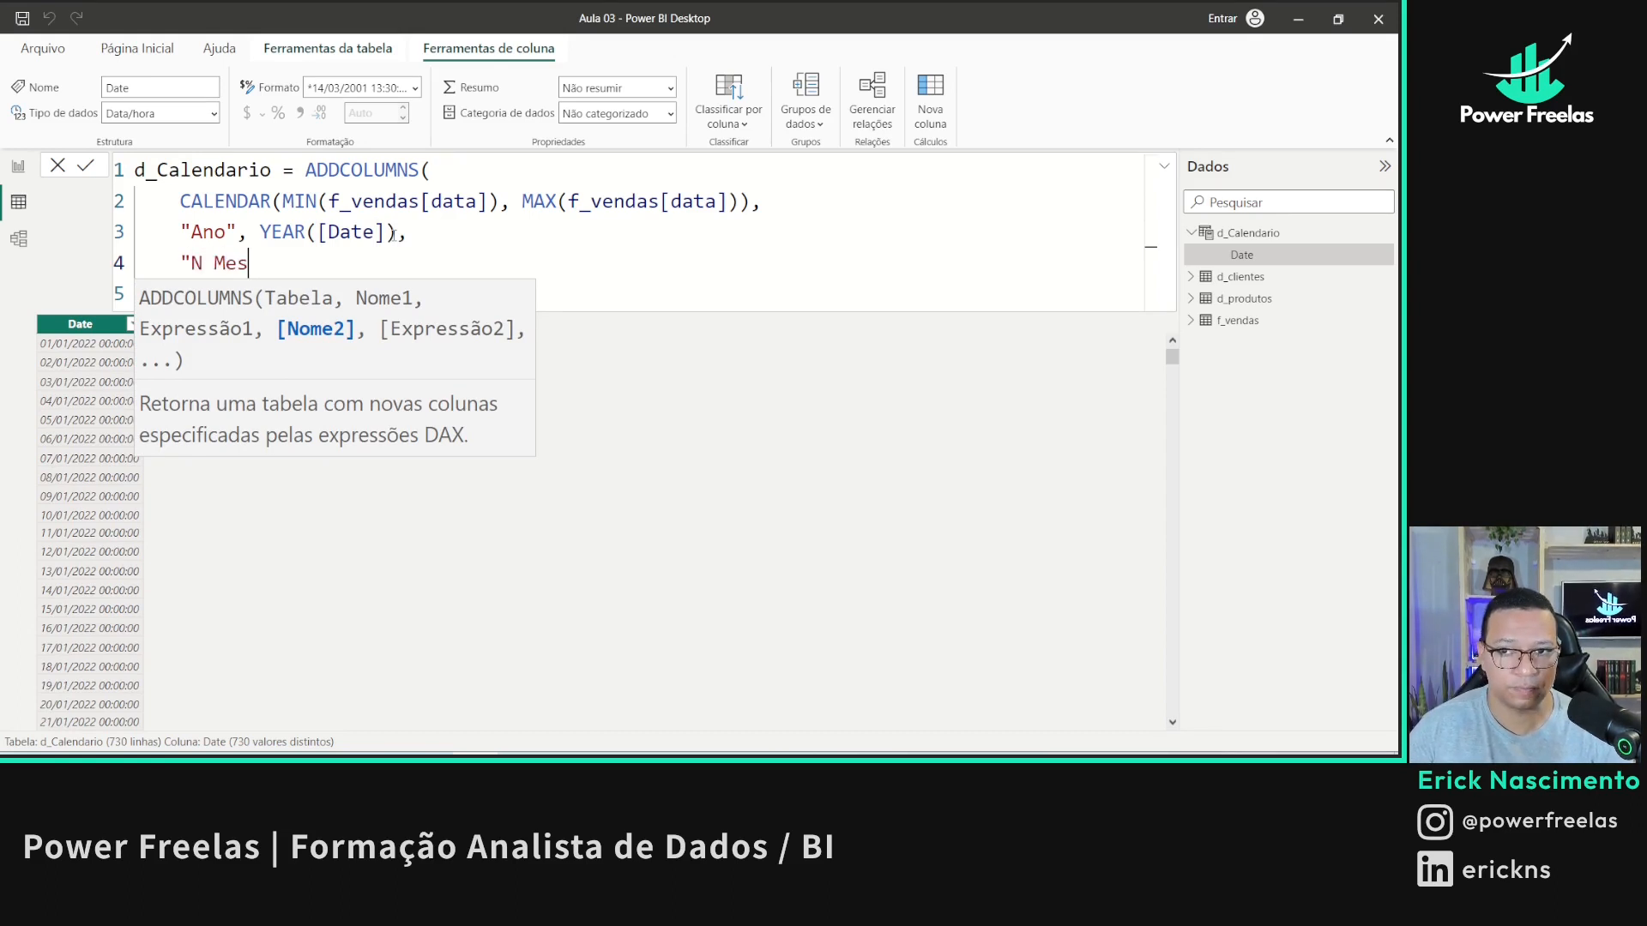
type("\"")
- Define the "N Mes" column with the expression MONTH([Date]), followed by a comma
type(", mon")
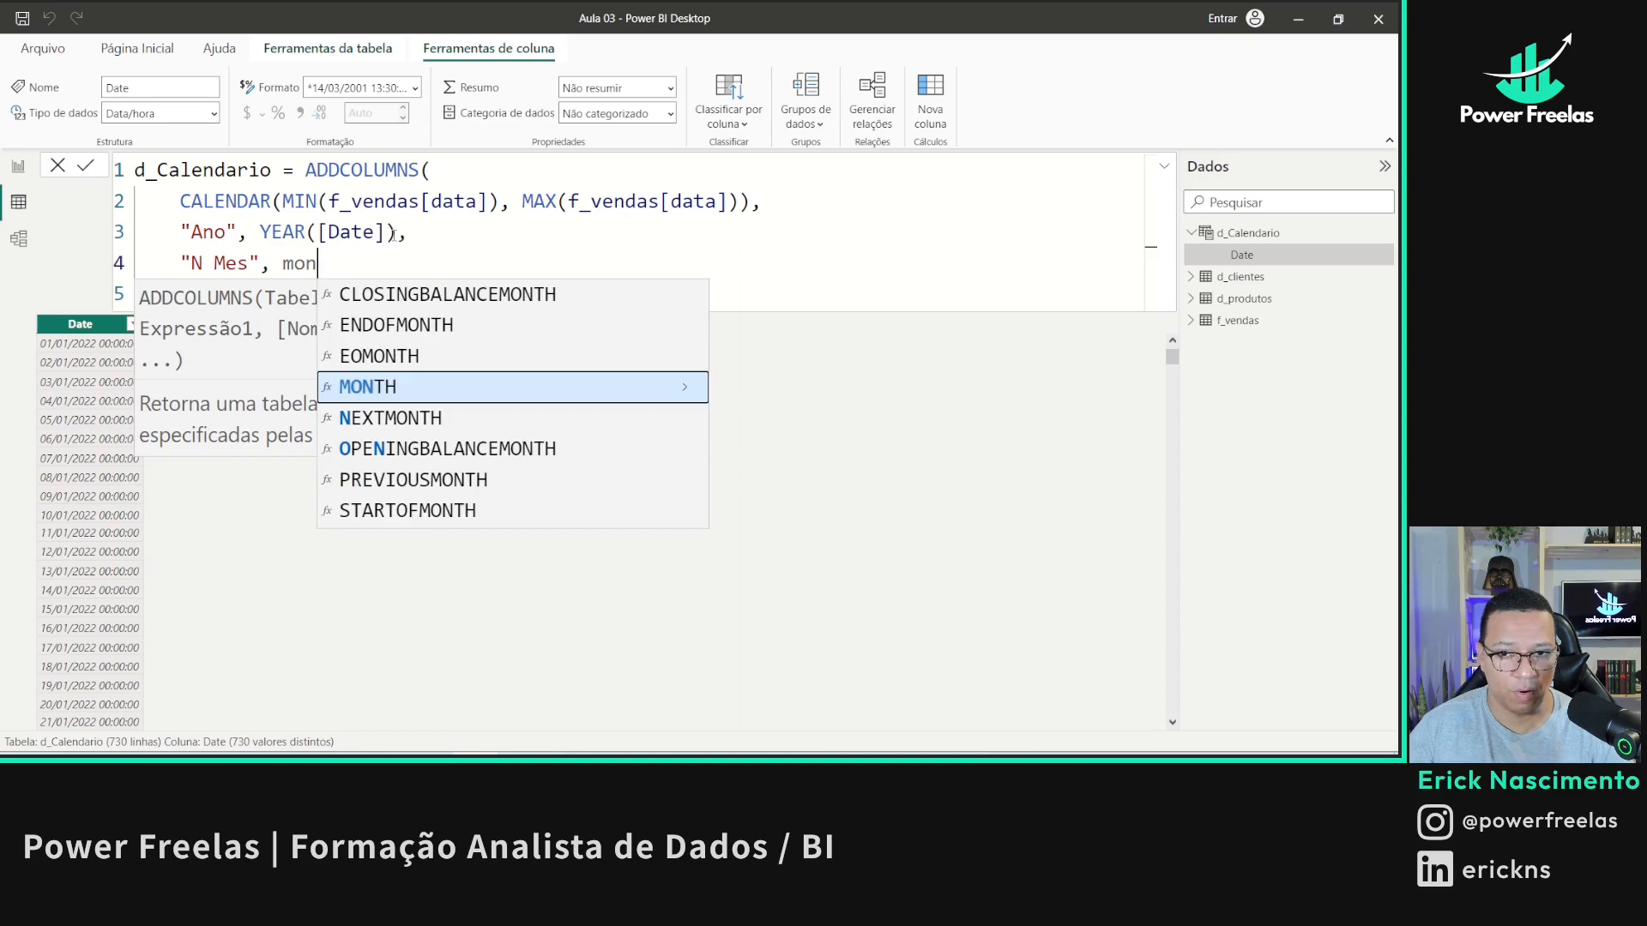
key("Tab")
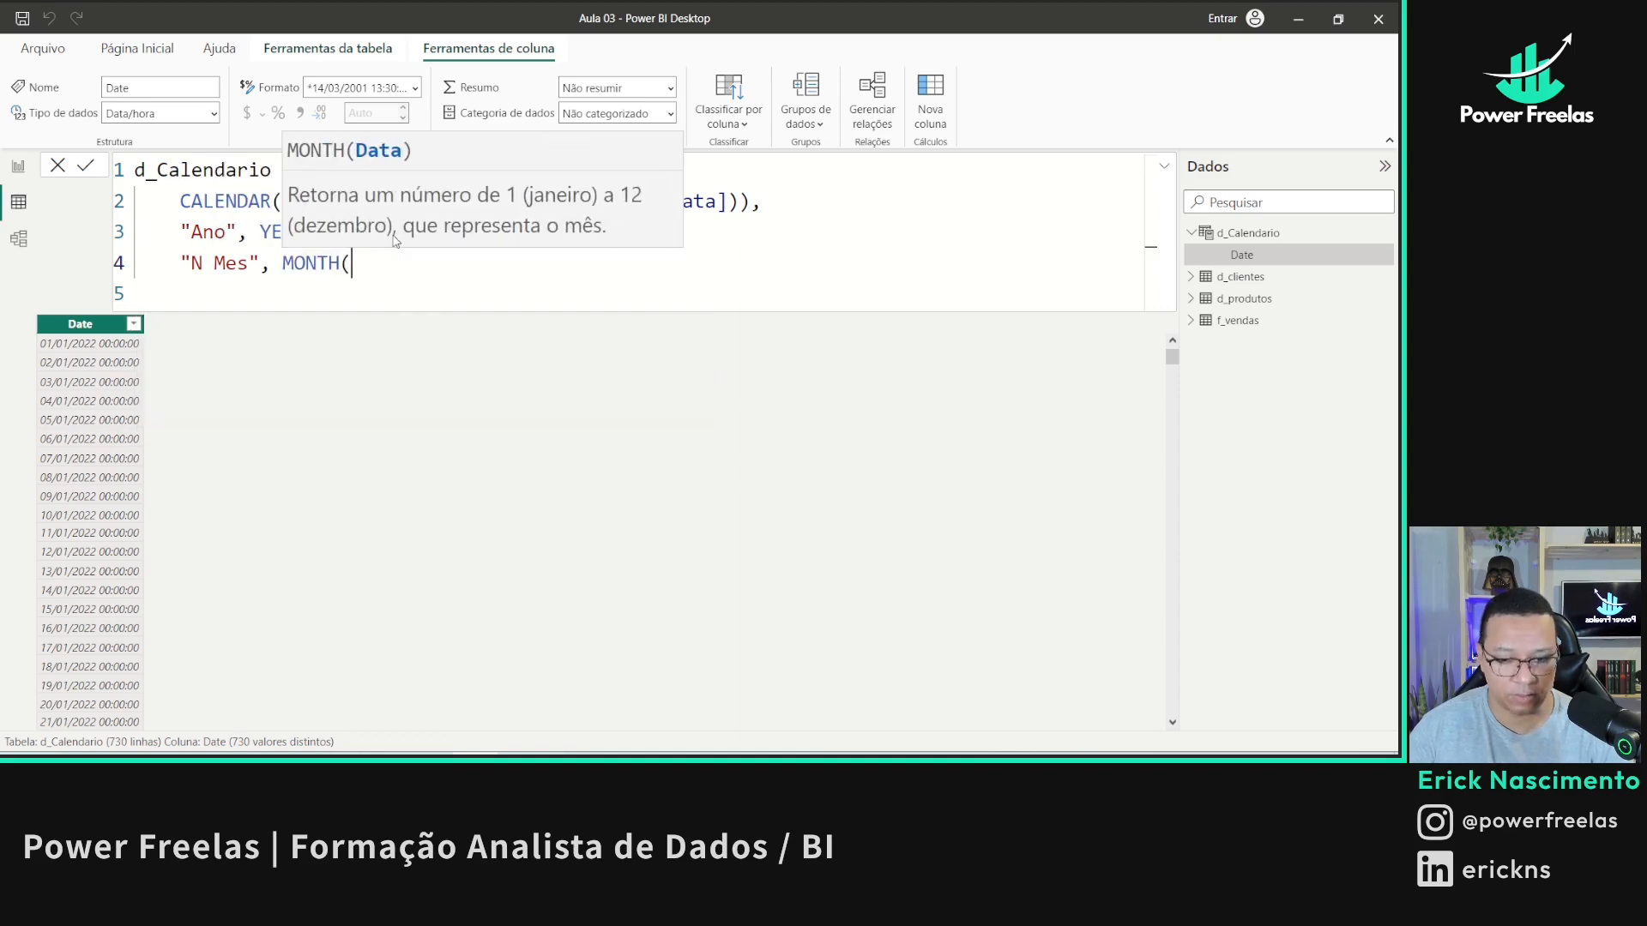
type("date")
key("BackSpace")
key("BackSpace")
key("BackSpace")
key("BackSpace")
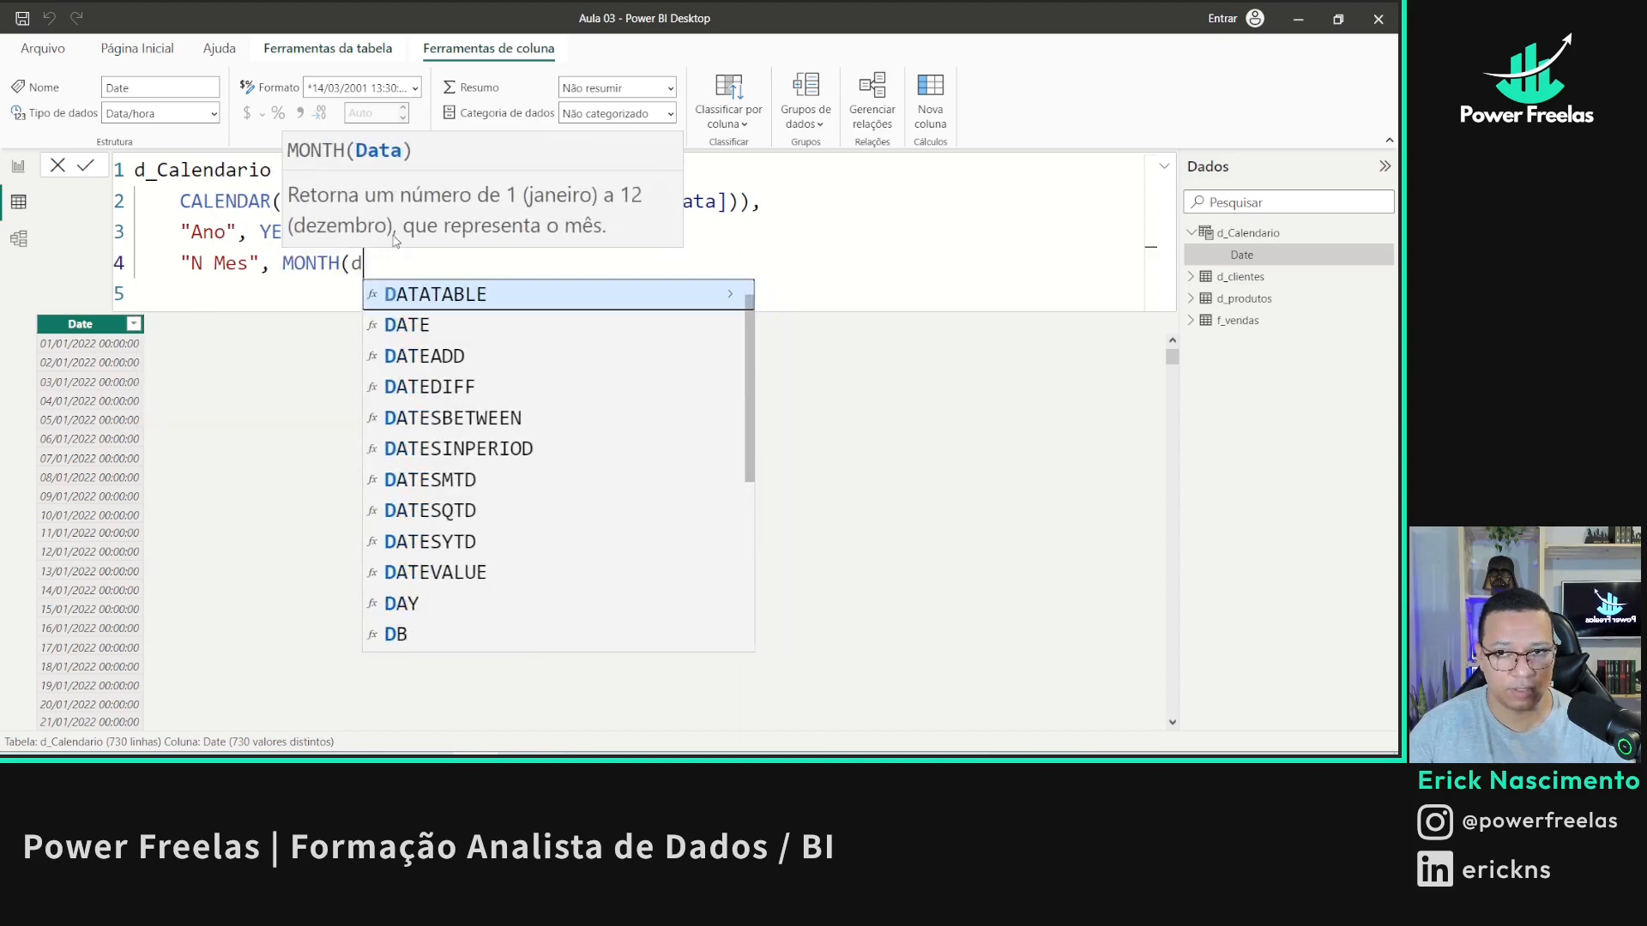
type("[")
key("Tab")
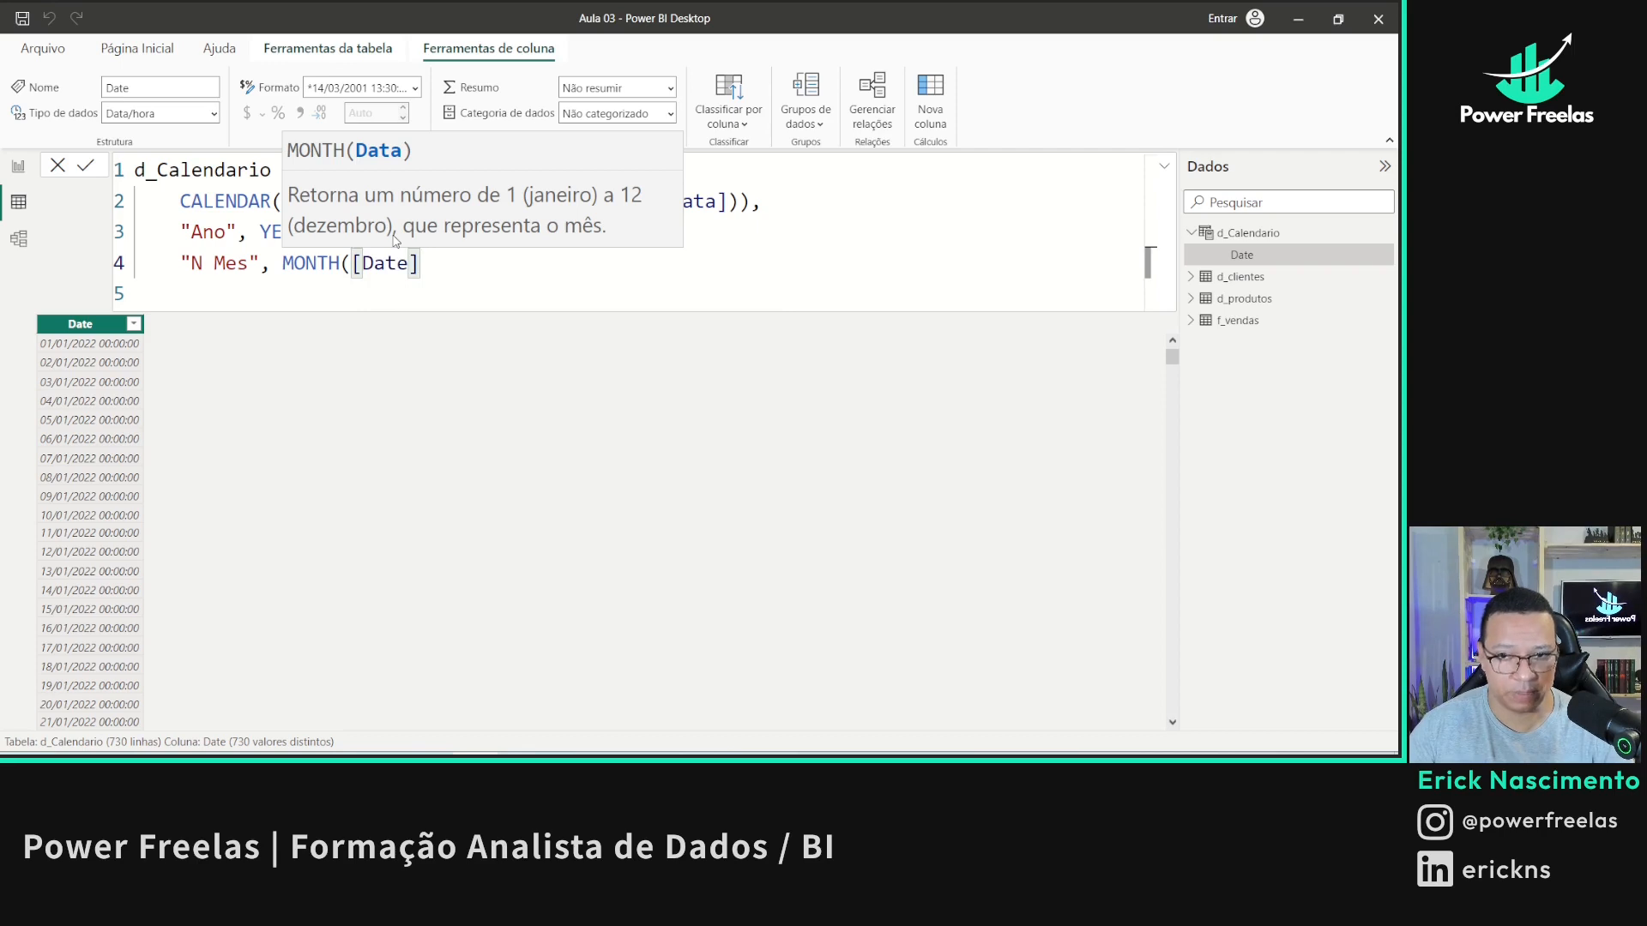
type("),")
- Add a "Mês" column on line 5 and start its expression with FORMAT, passing [Date] as the value
key("shift+Return")
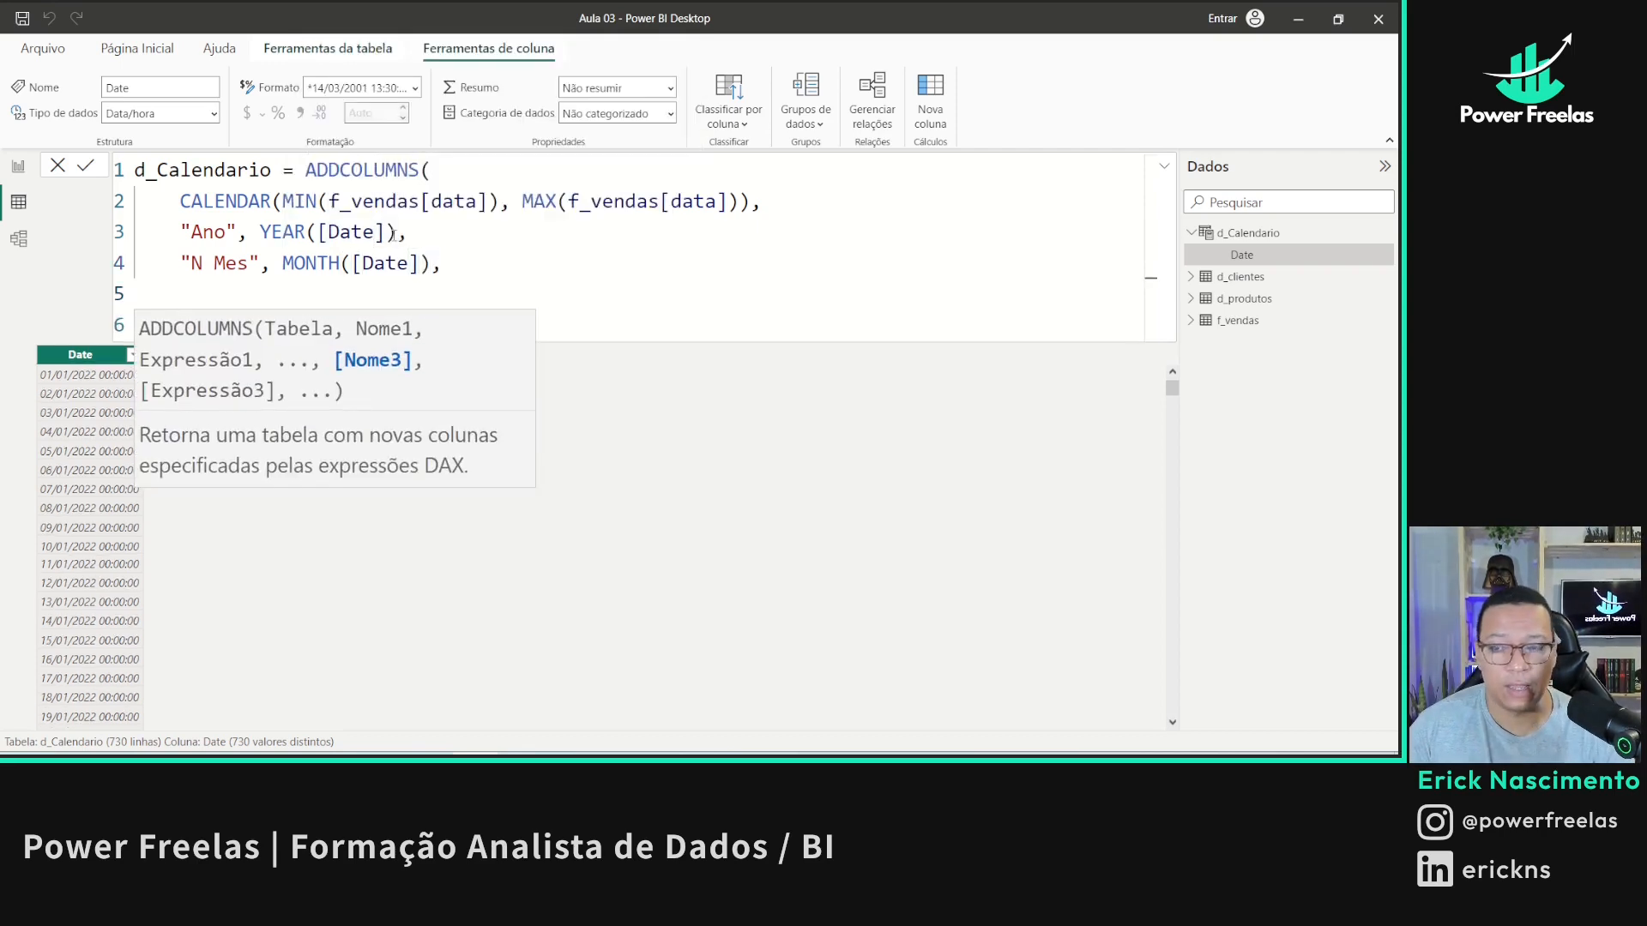
type("\"Mê")
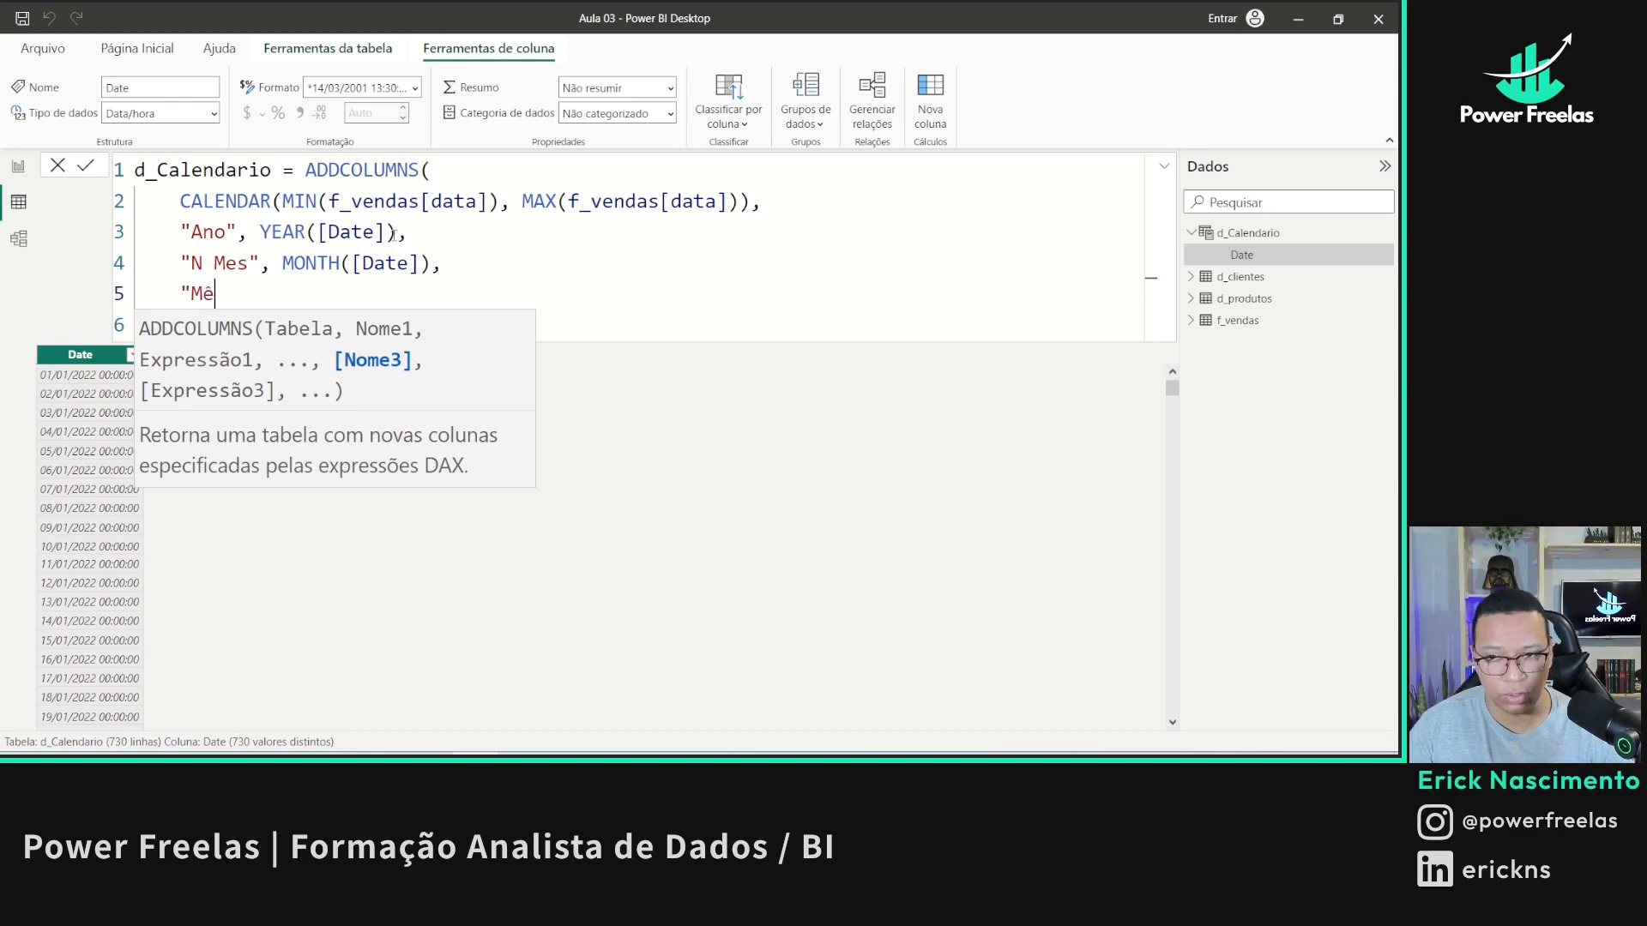
type("s\",")
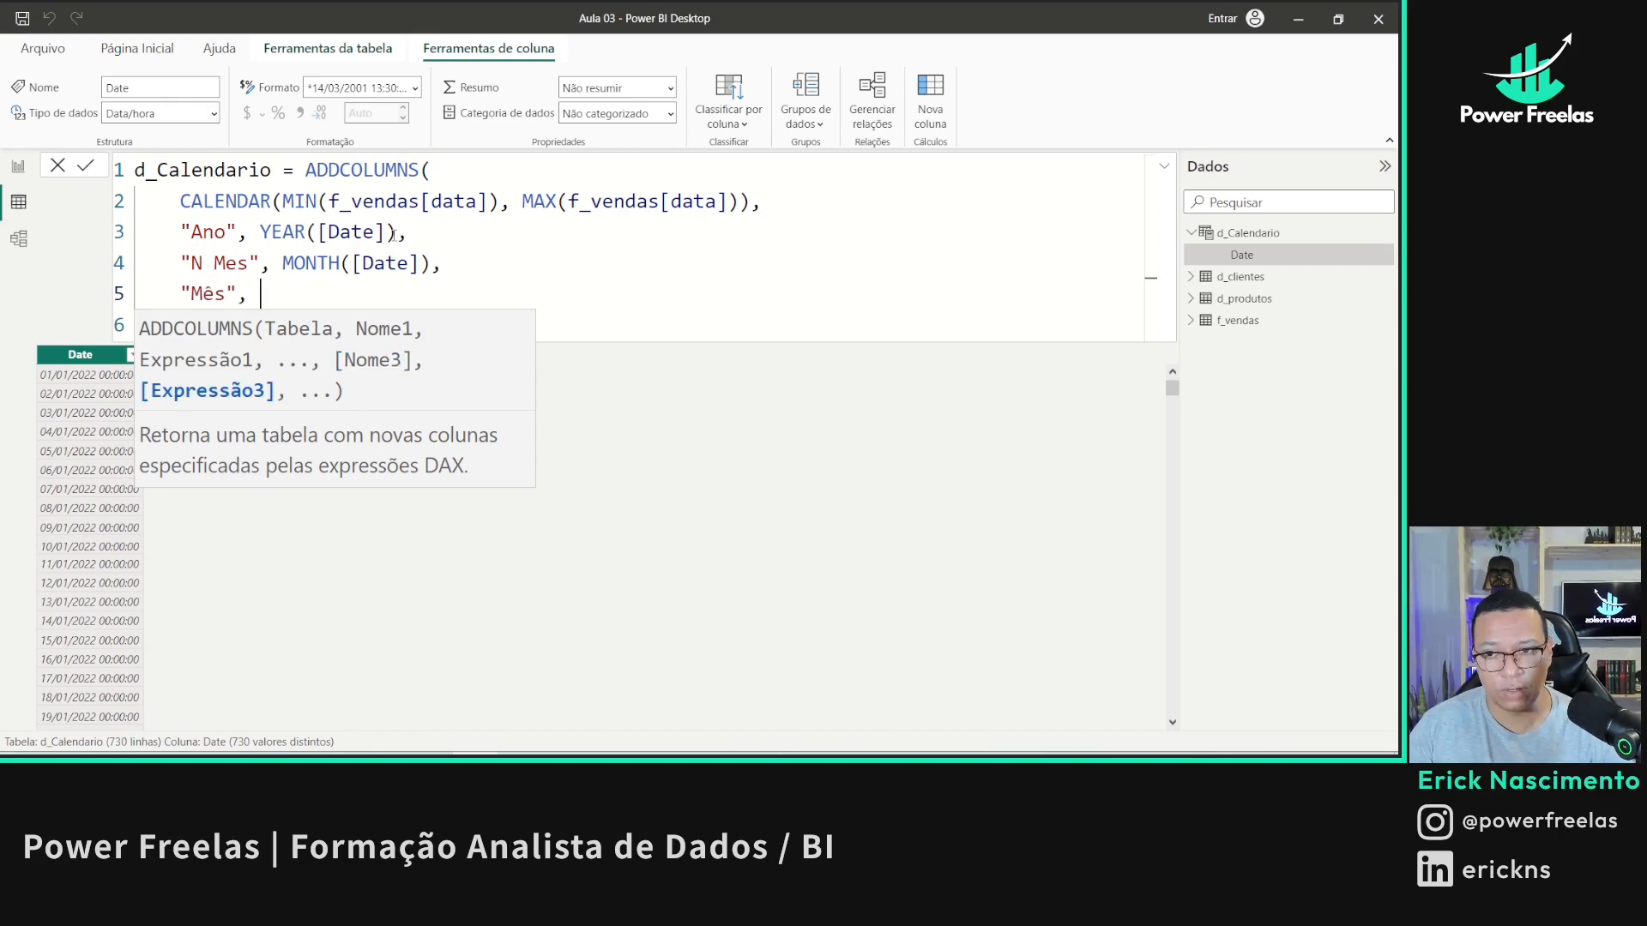
type("for")
key("Tab")
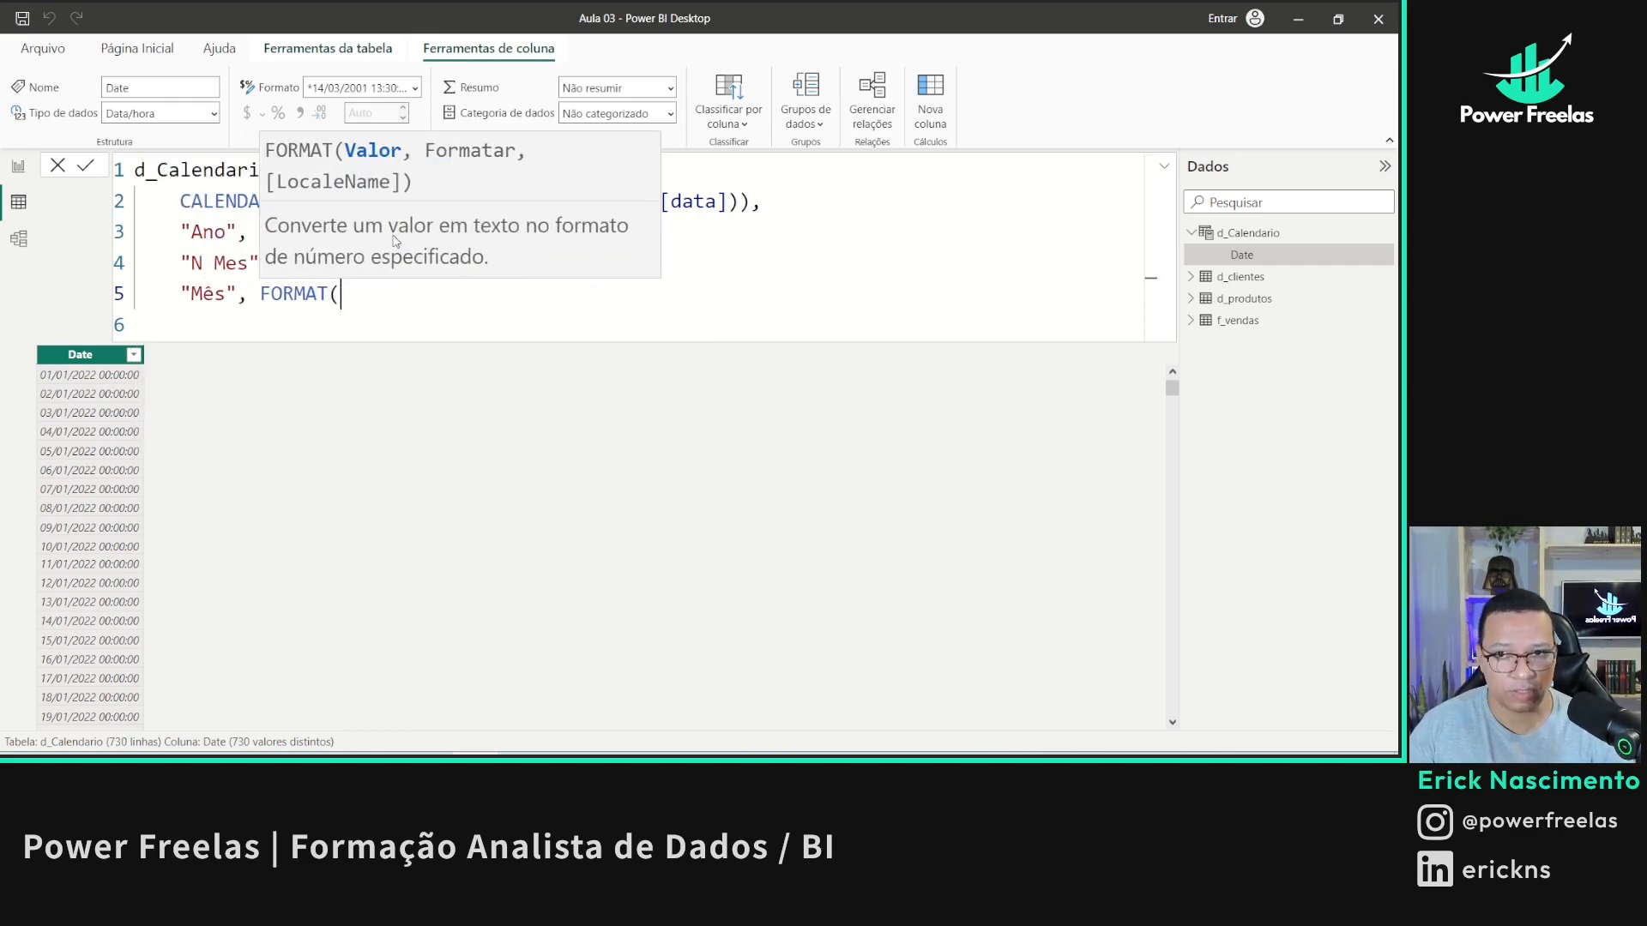
type("[d")
key("BackSpace")
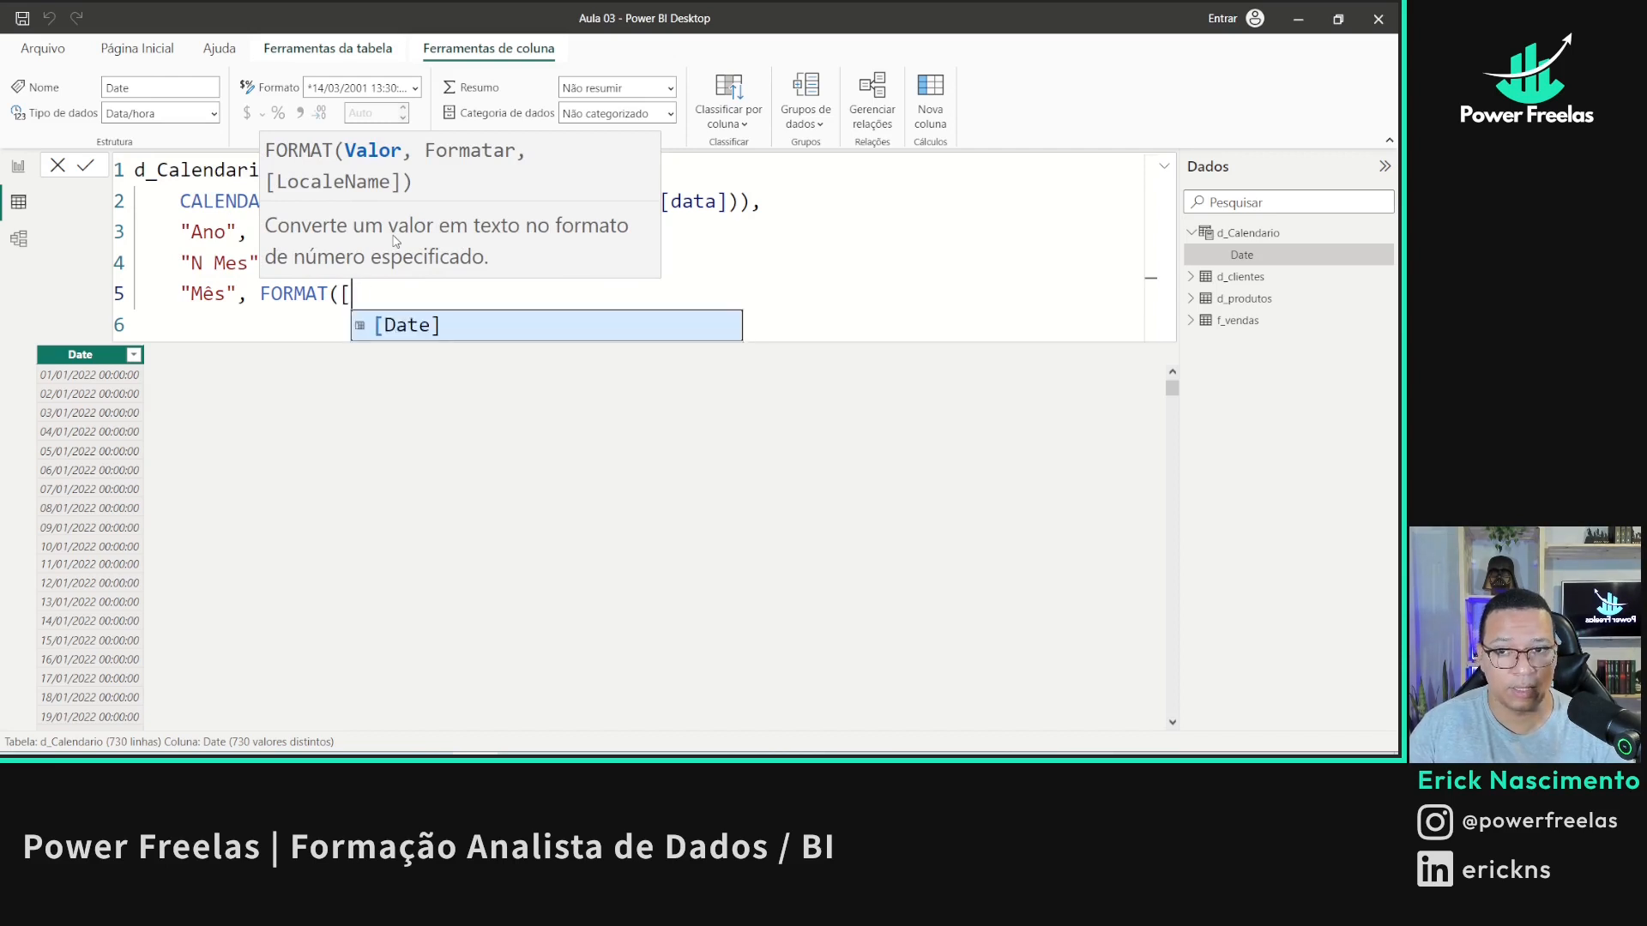
type("da")
key("Tab")
type(", ")
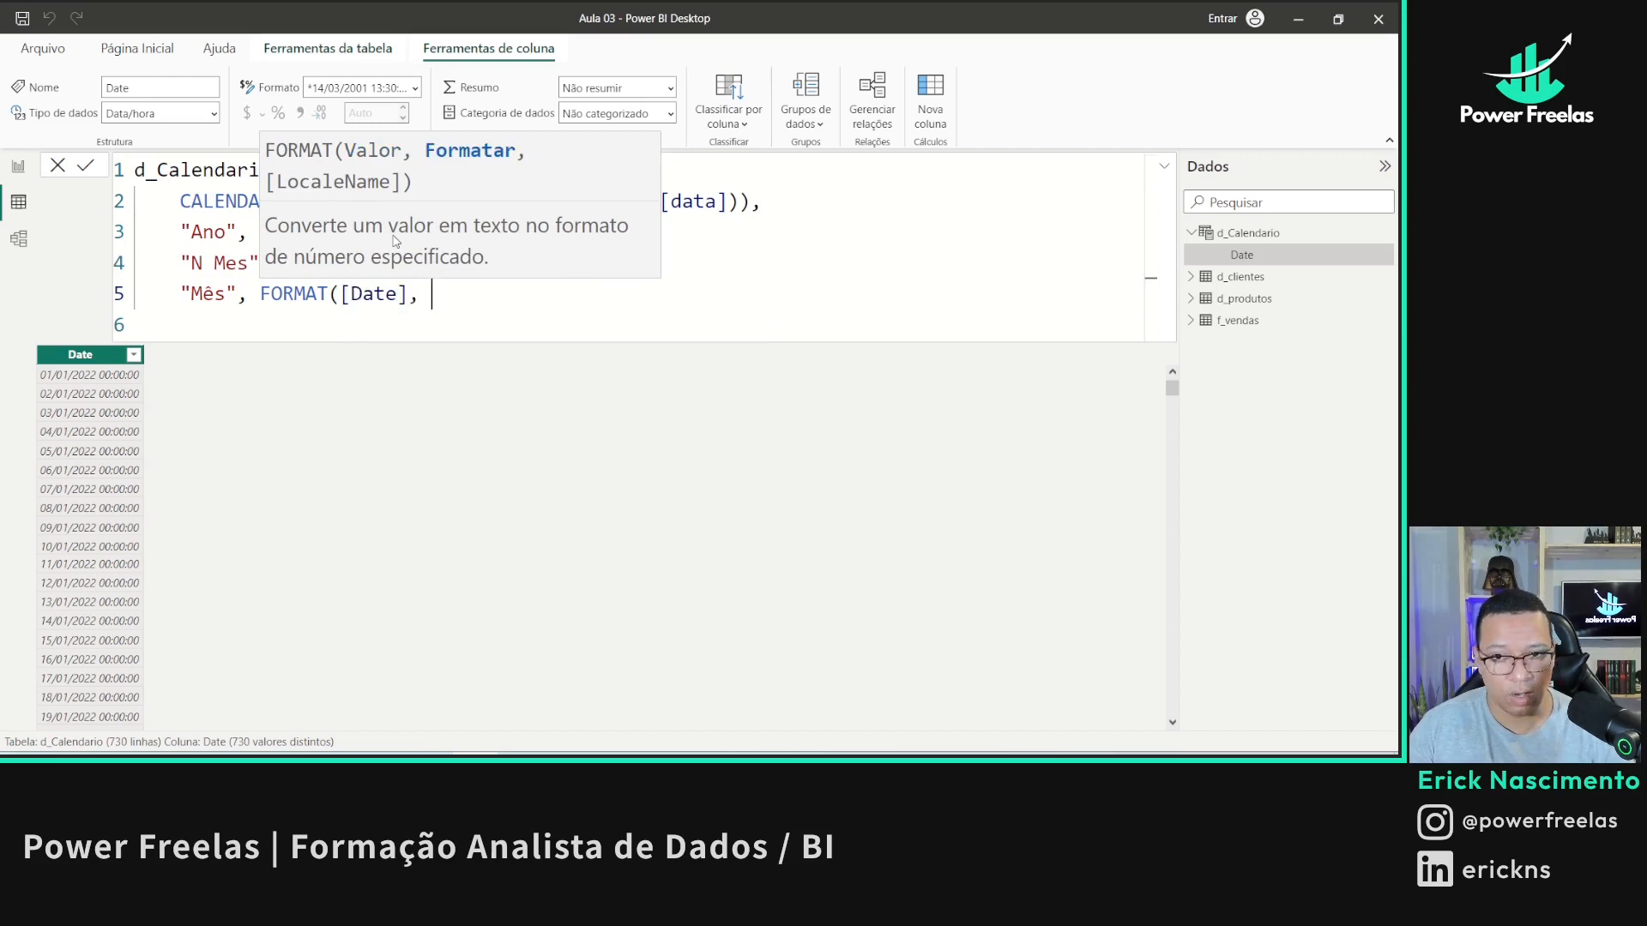
- Complete the FORMAT function with "mmm" and the locale "pt-br", close both functions and commit the d_Calendario formula
type("\"mmm\"")
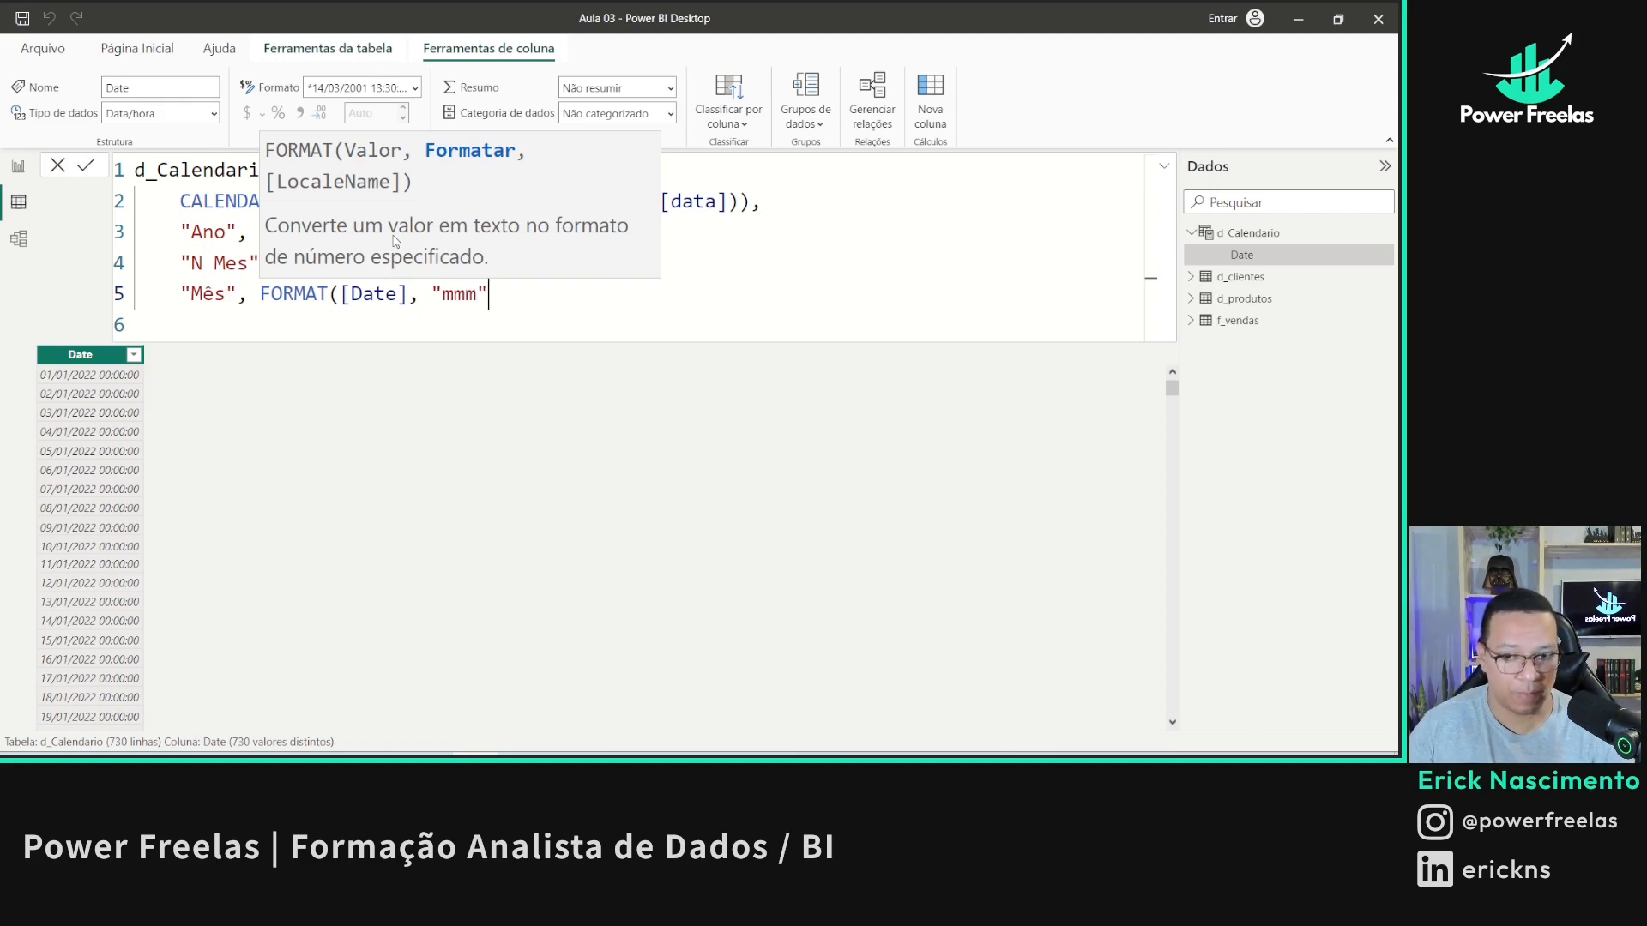
type(", ")
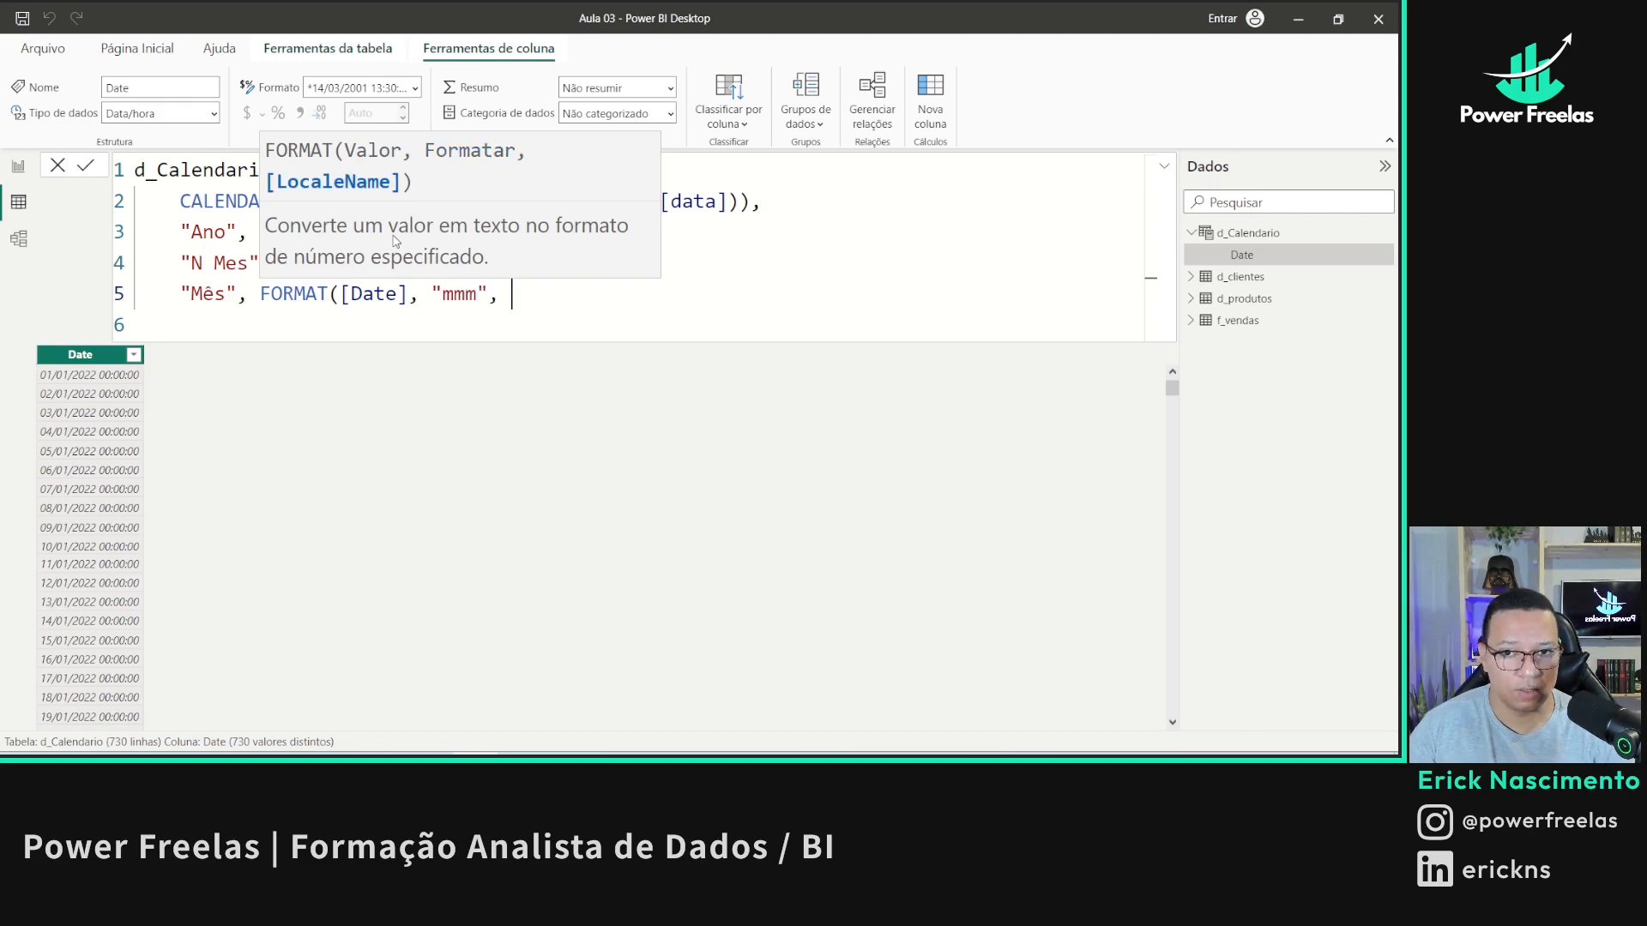
type("\"pt-br\"")
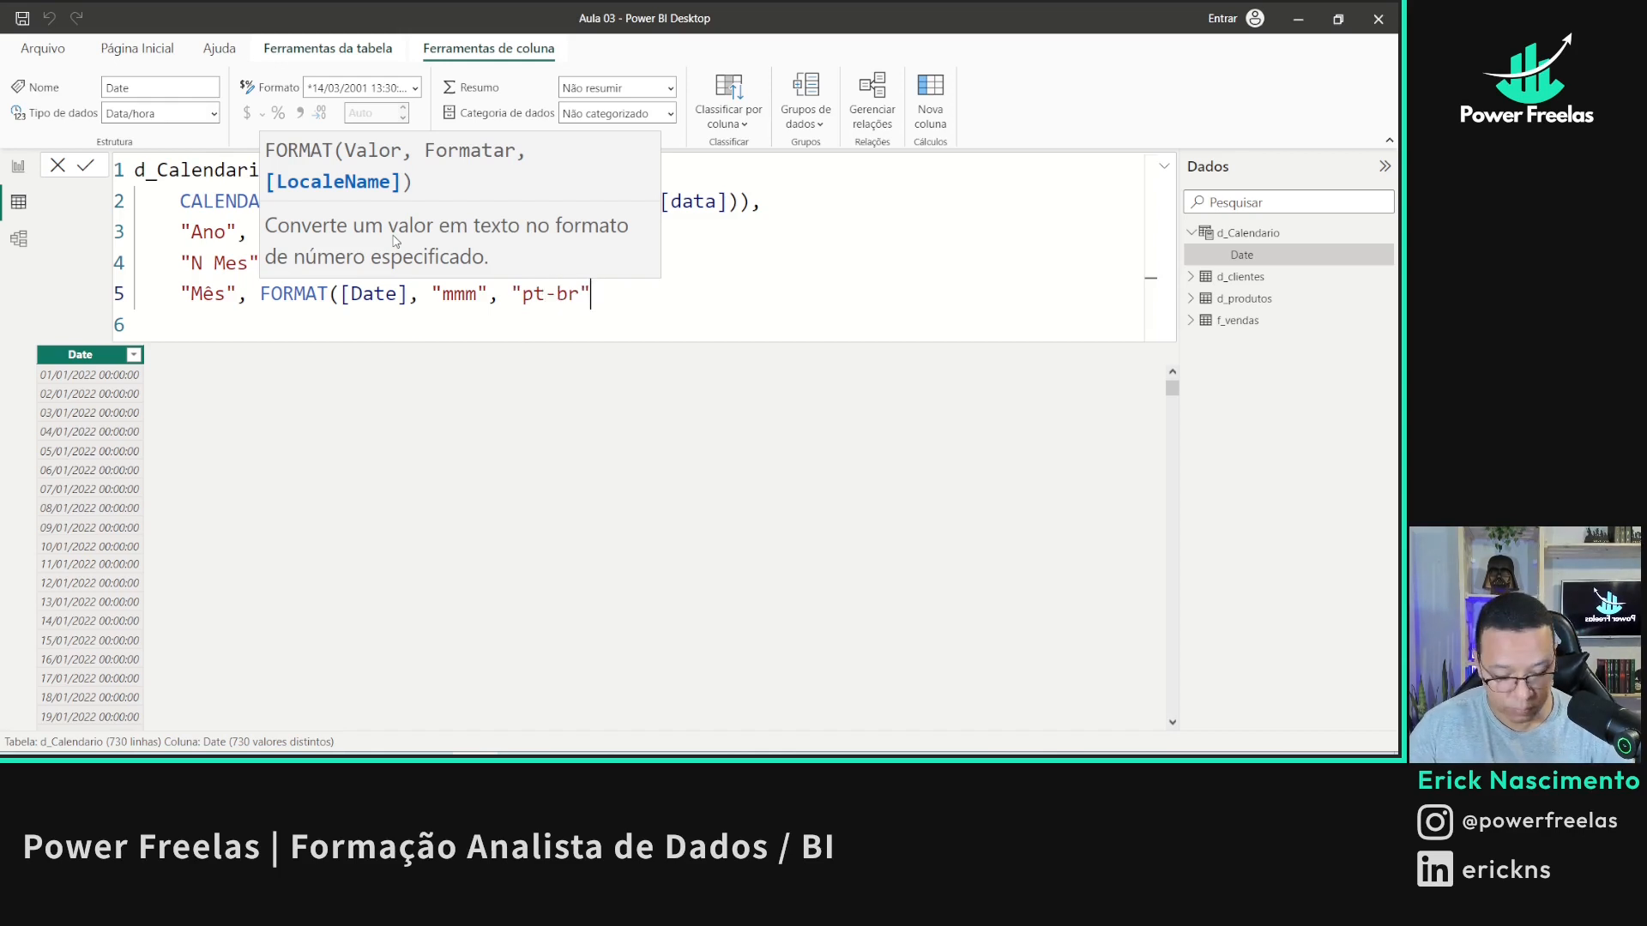
type("))")
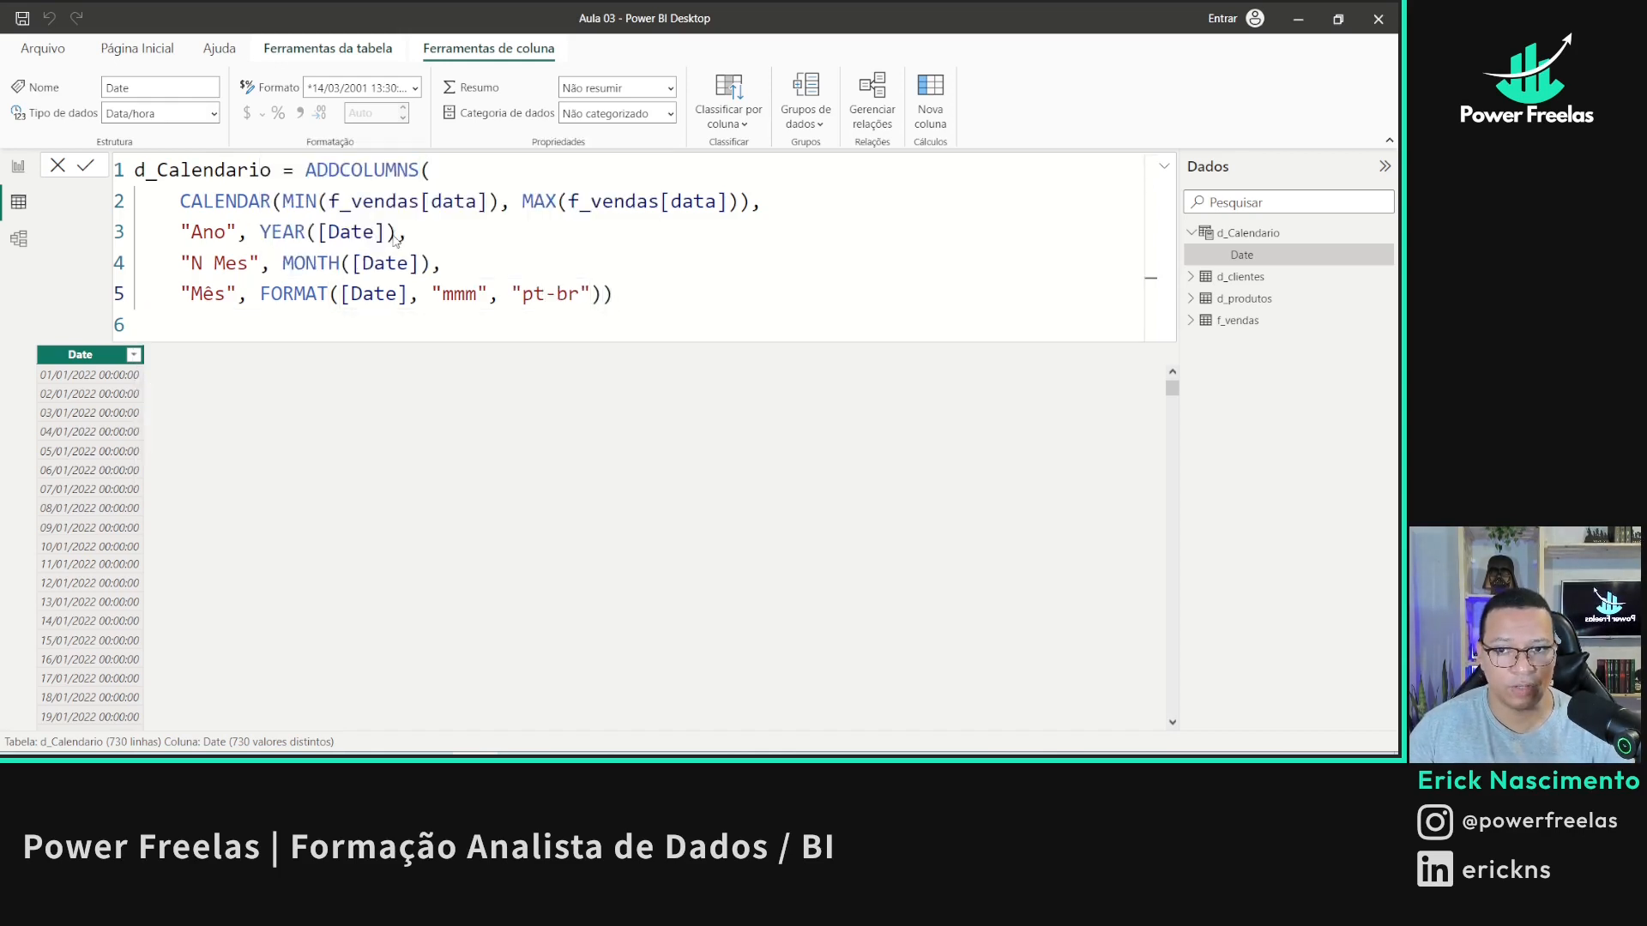
key("Return")
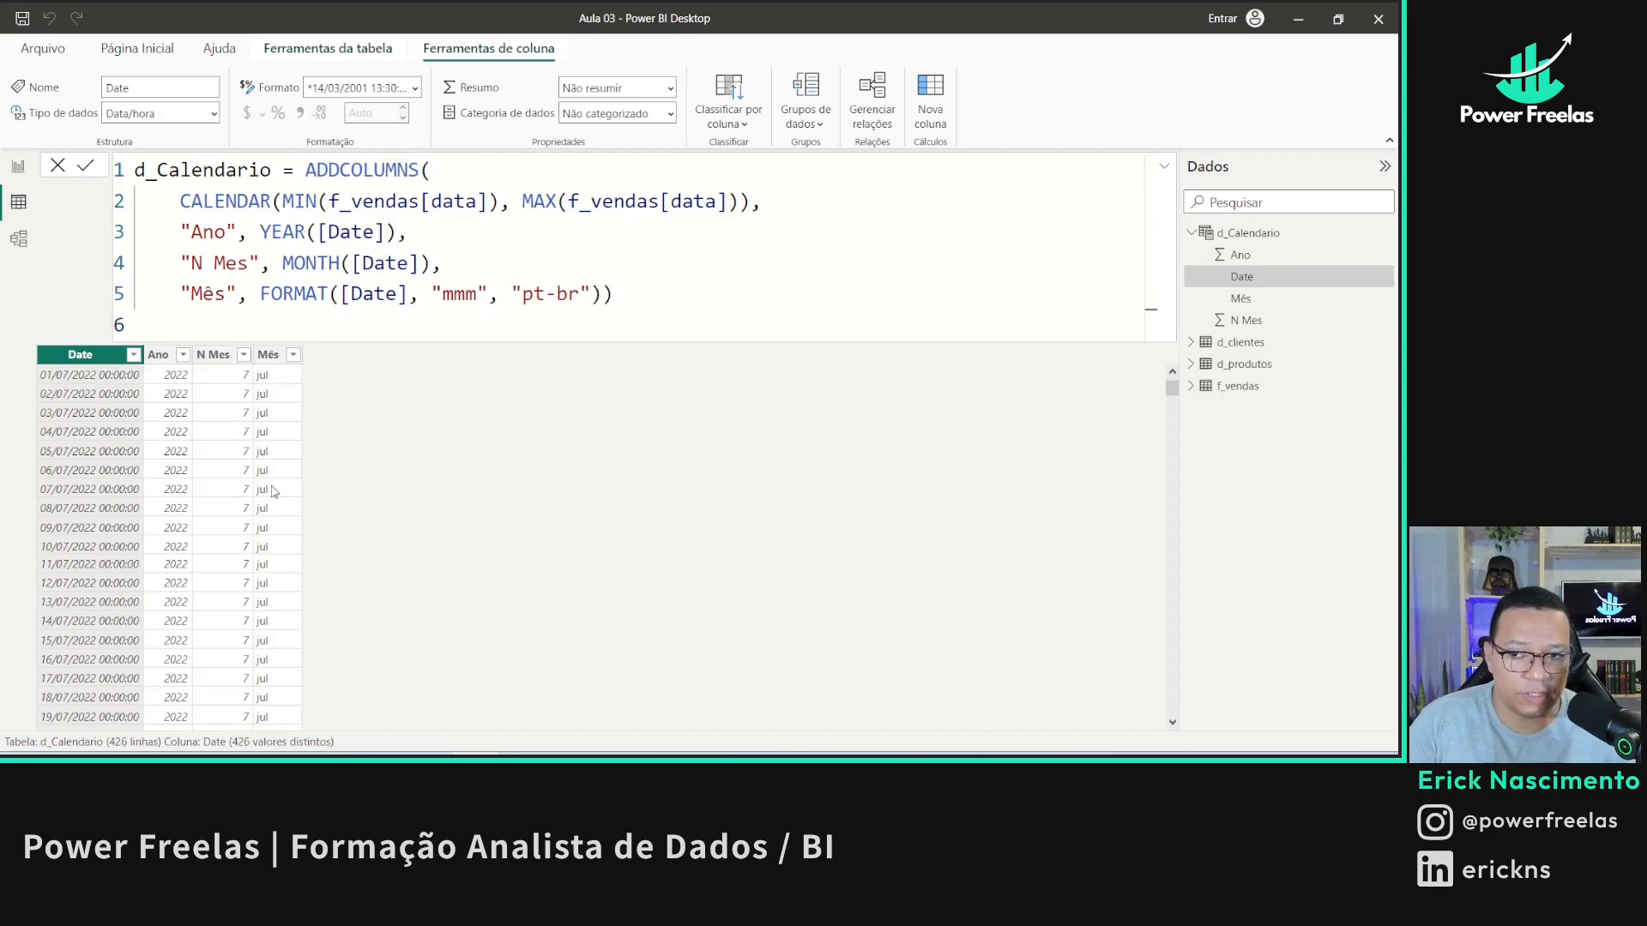
- Add a comma after the FORMAT expression and enter "Dia" on line 6 as the next column name
left_click(602, 294)
type(",")
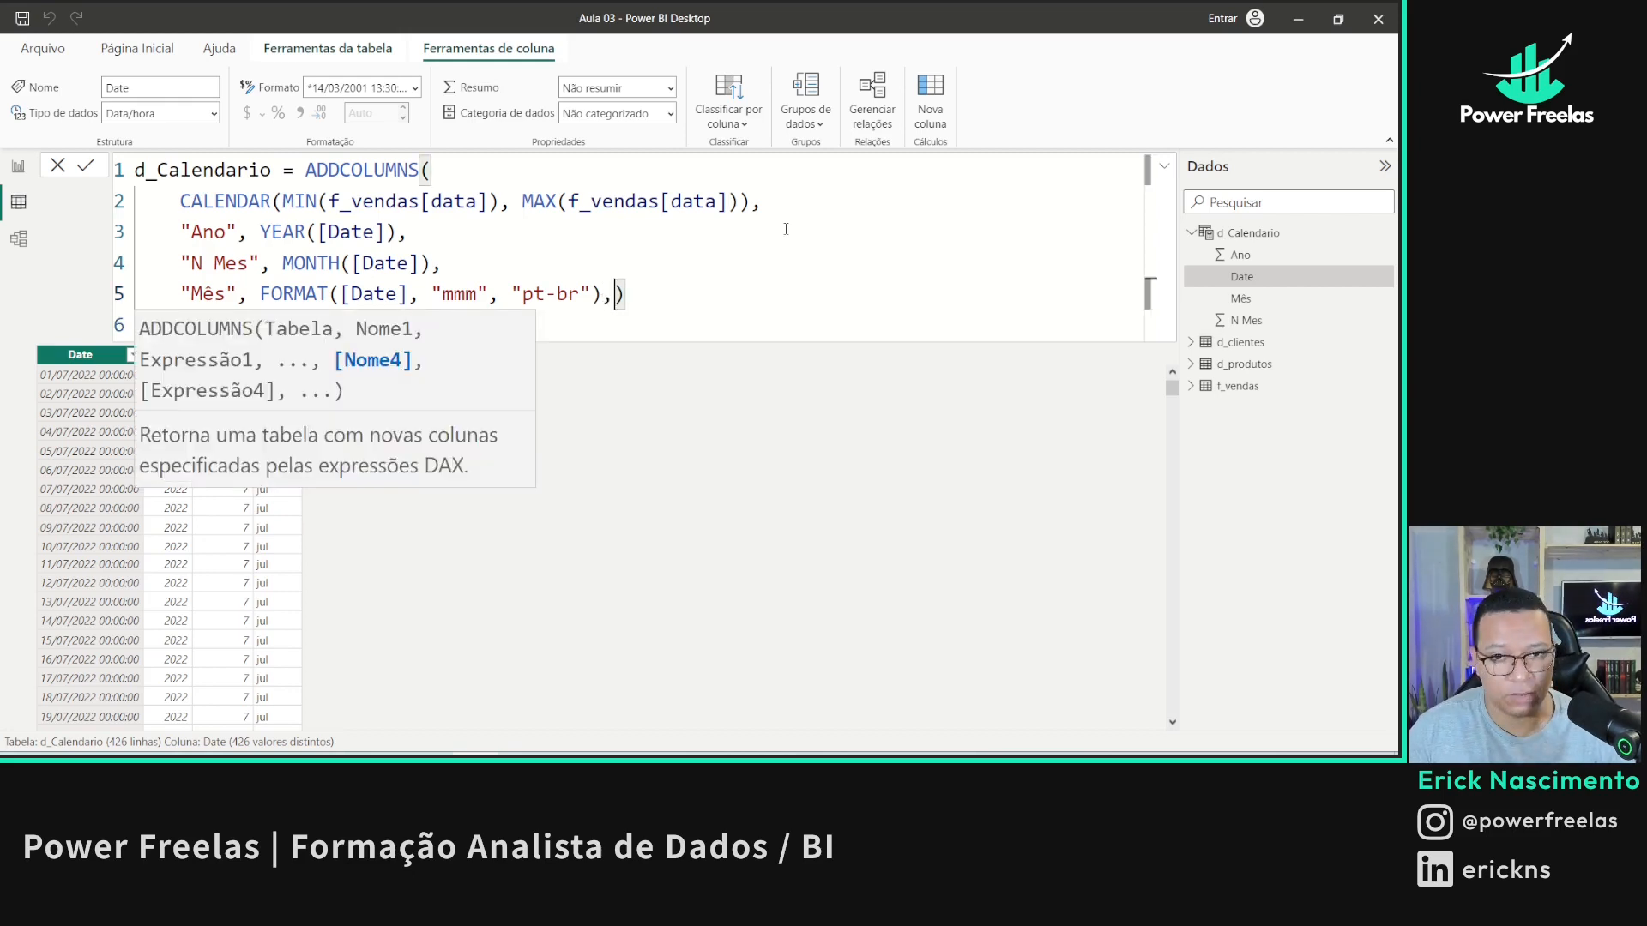
key("shift+Return")
type("\"")
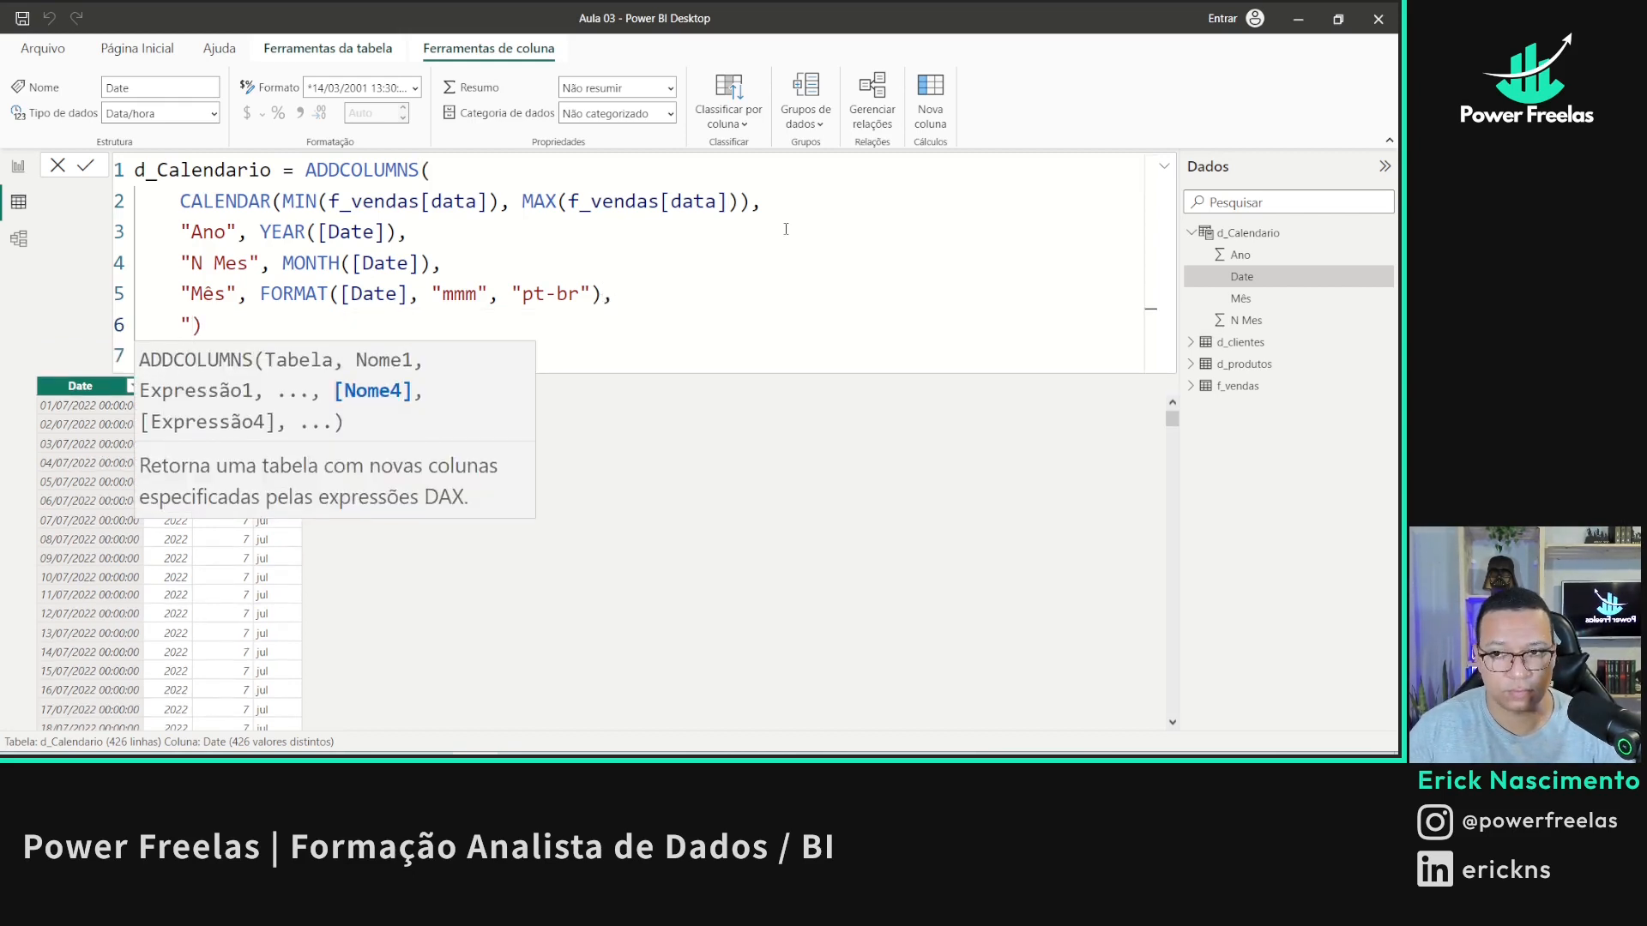
type("Dia\", ")
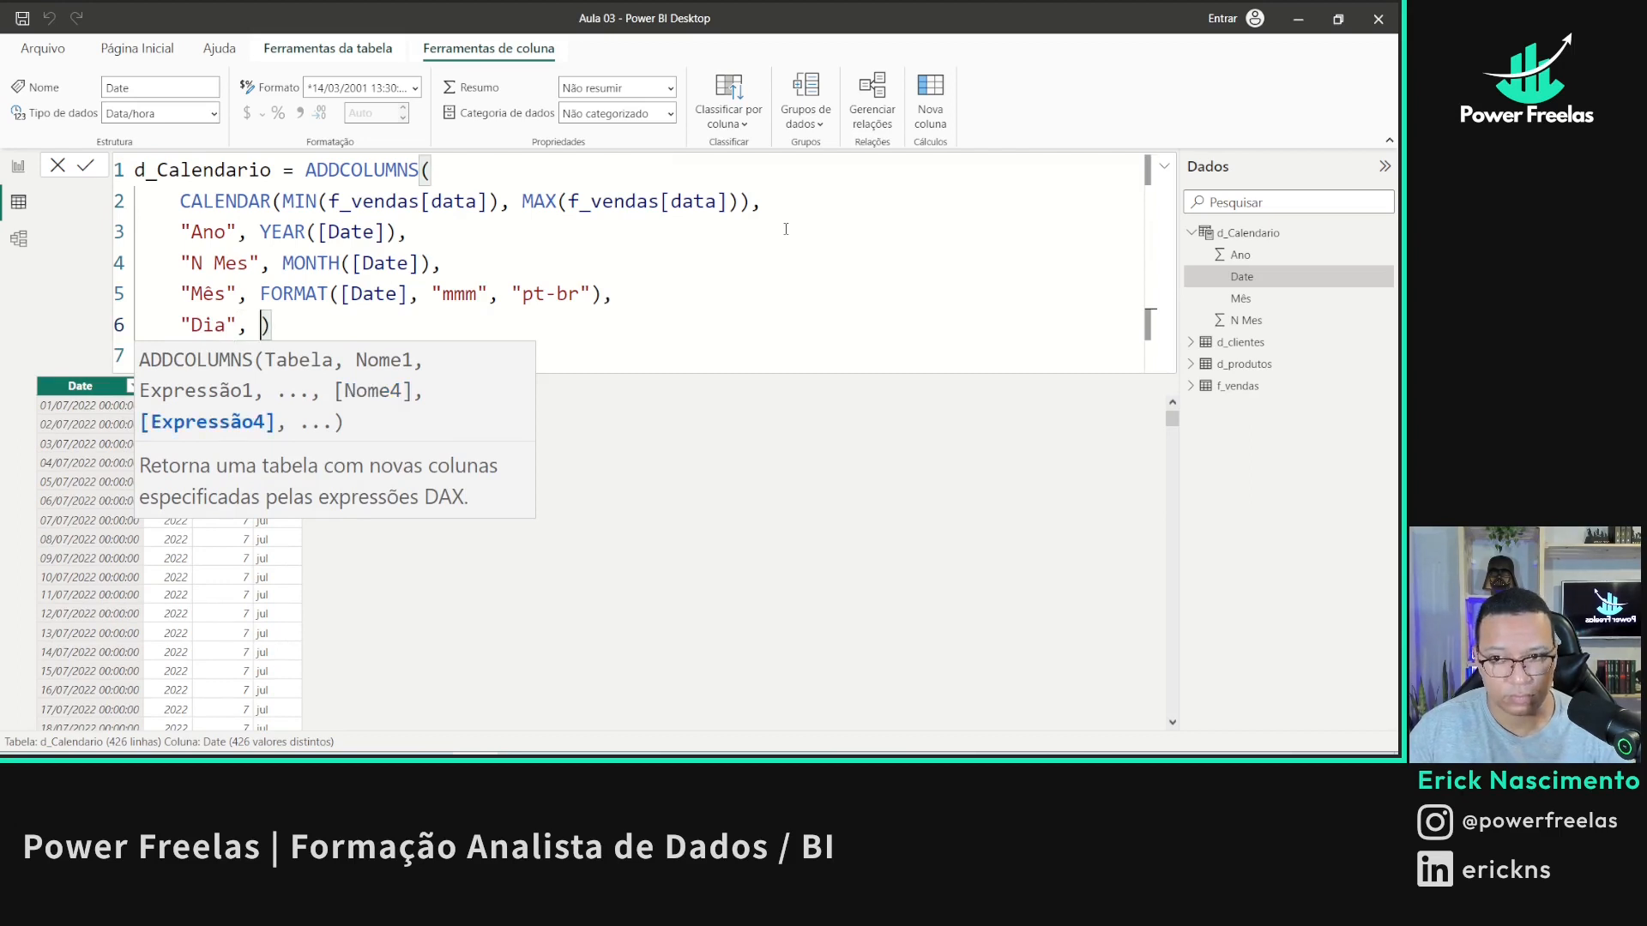
- Define the "Dia" column as DAY([Date]), put the closing parenthesis on line 7 and commit the d_Calendario formula
type("day")
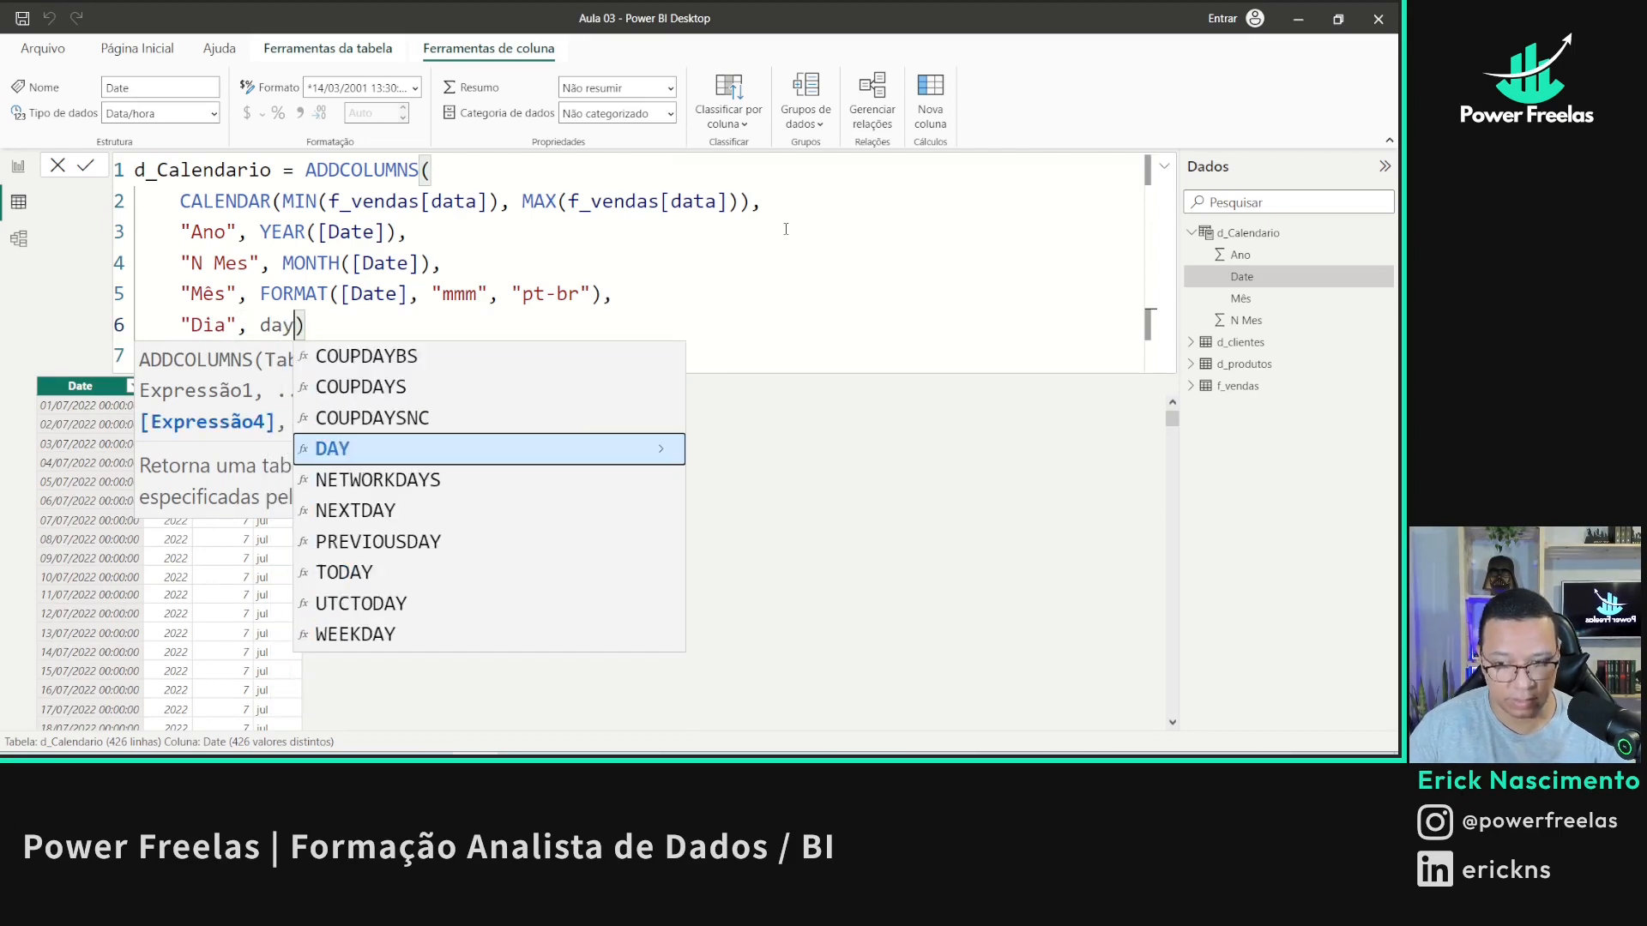
key("Tab")
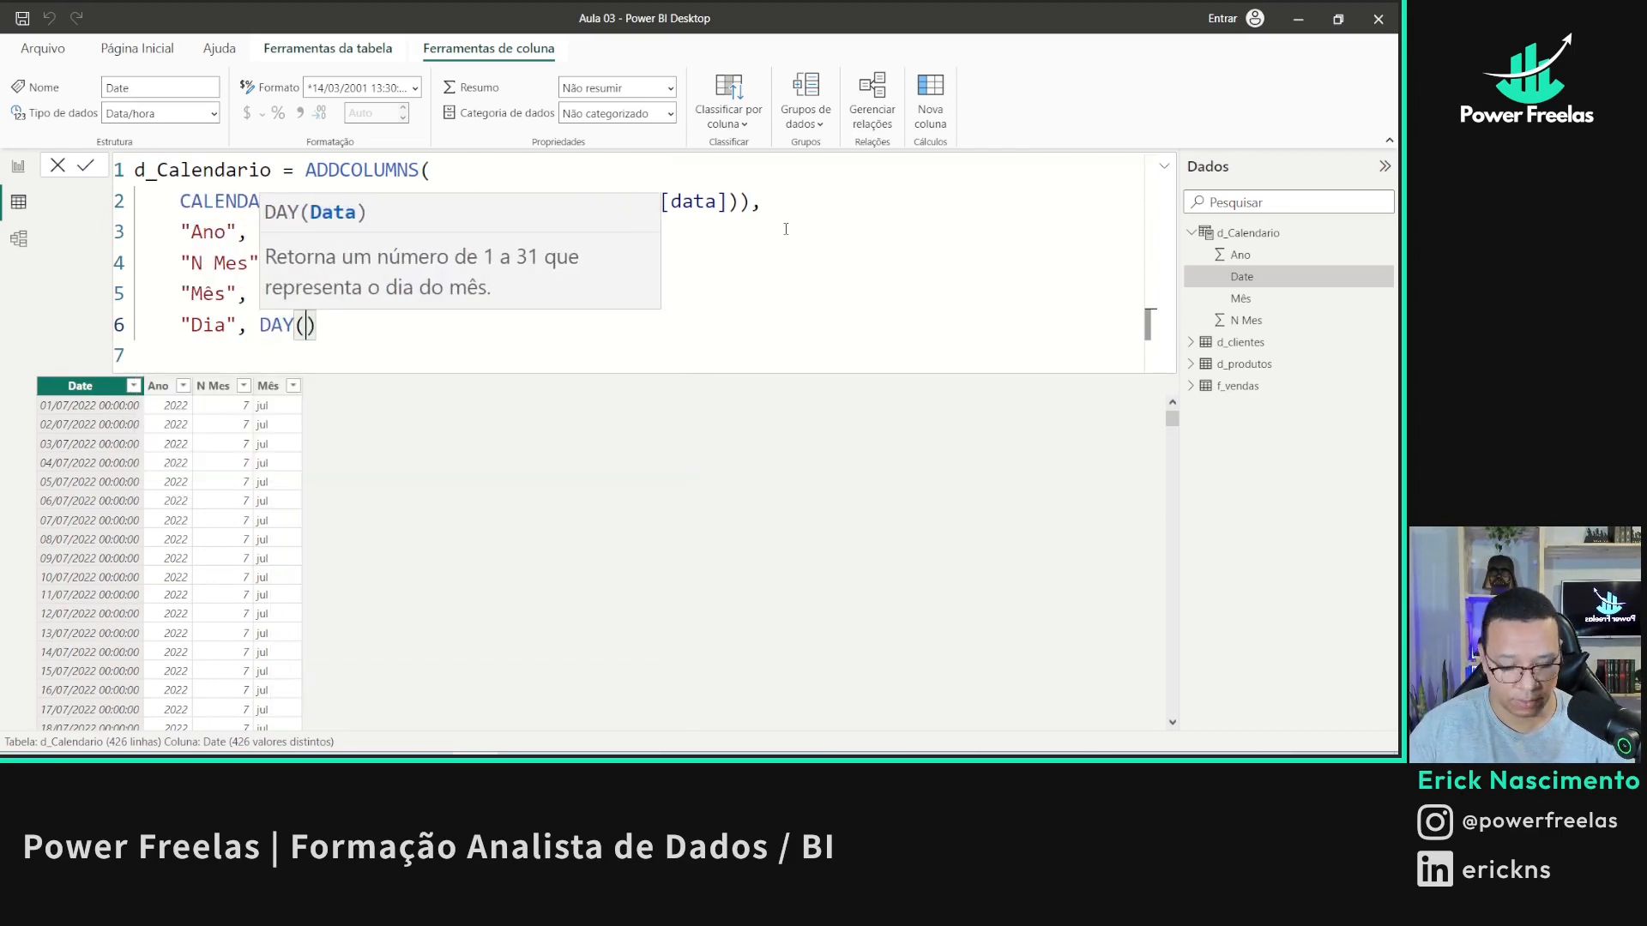
type("[D")
key("Tab")
key("Right")
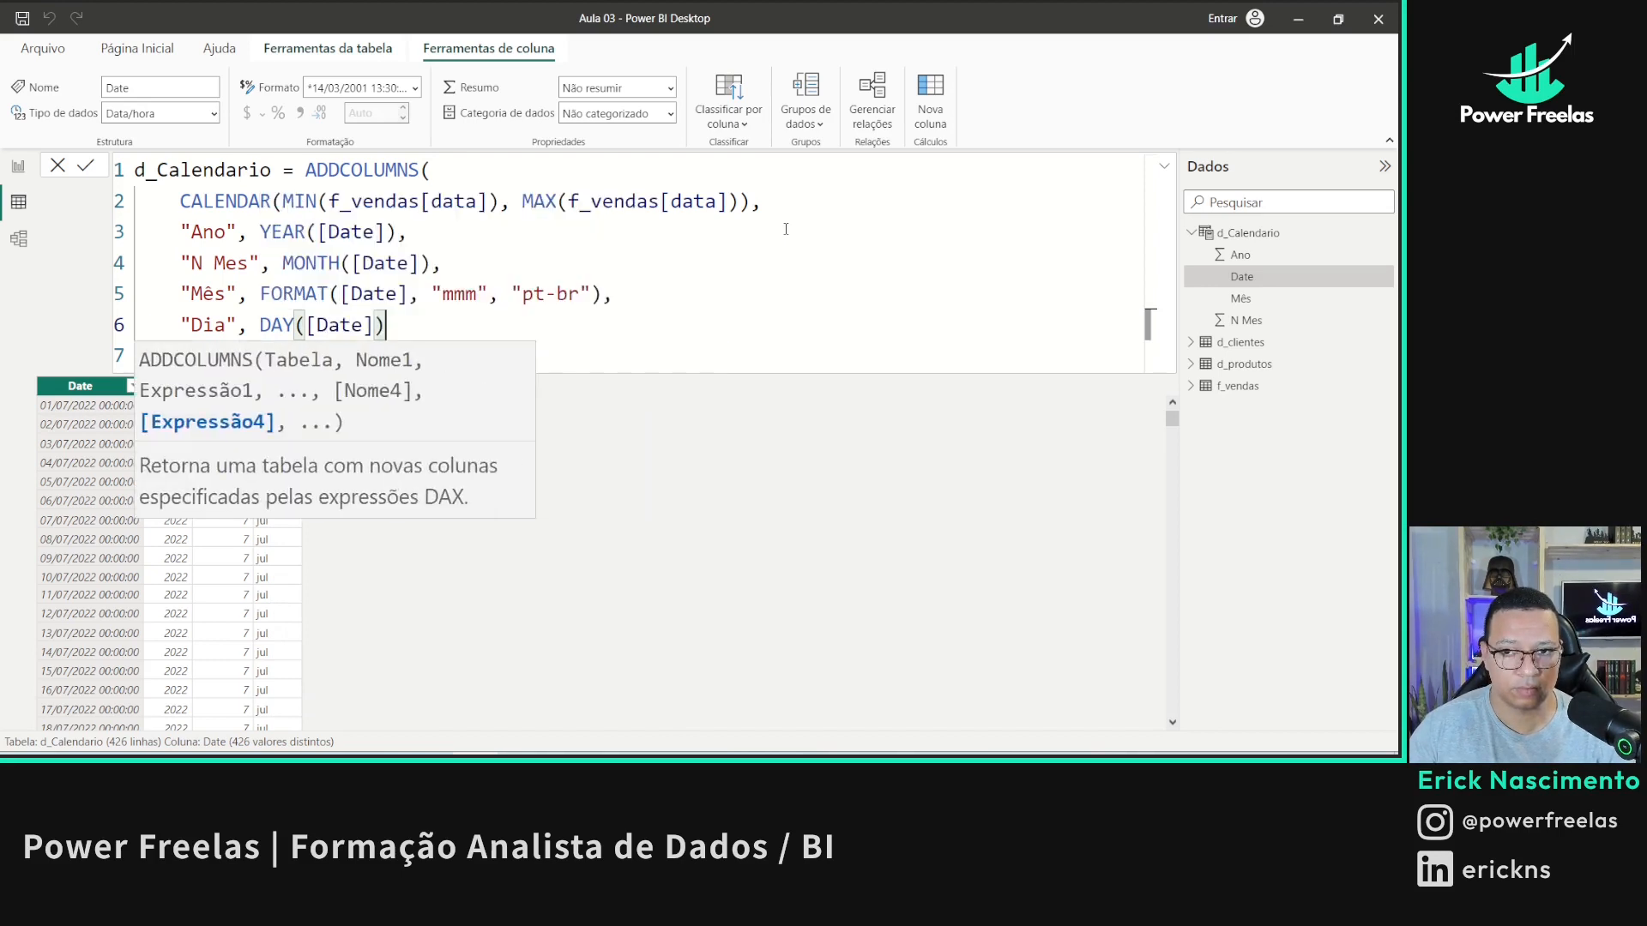
key("Return")
scroll(223, 519, "down", 10)
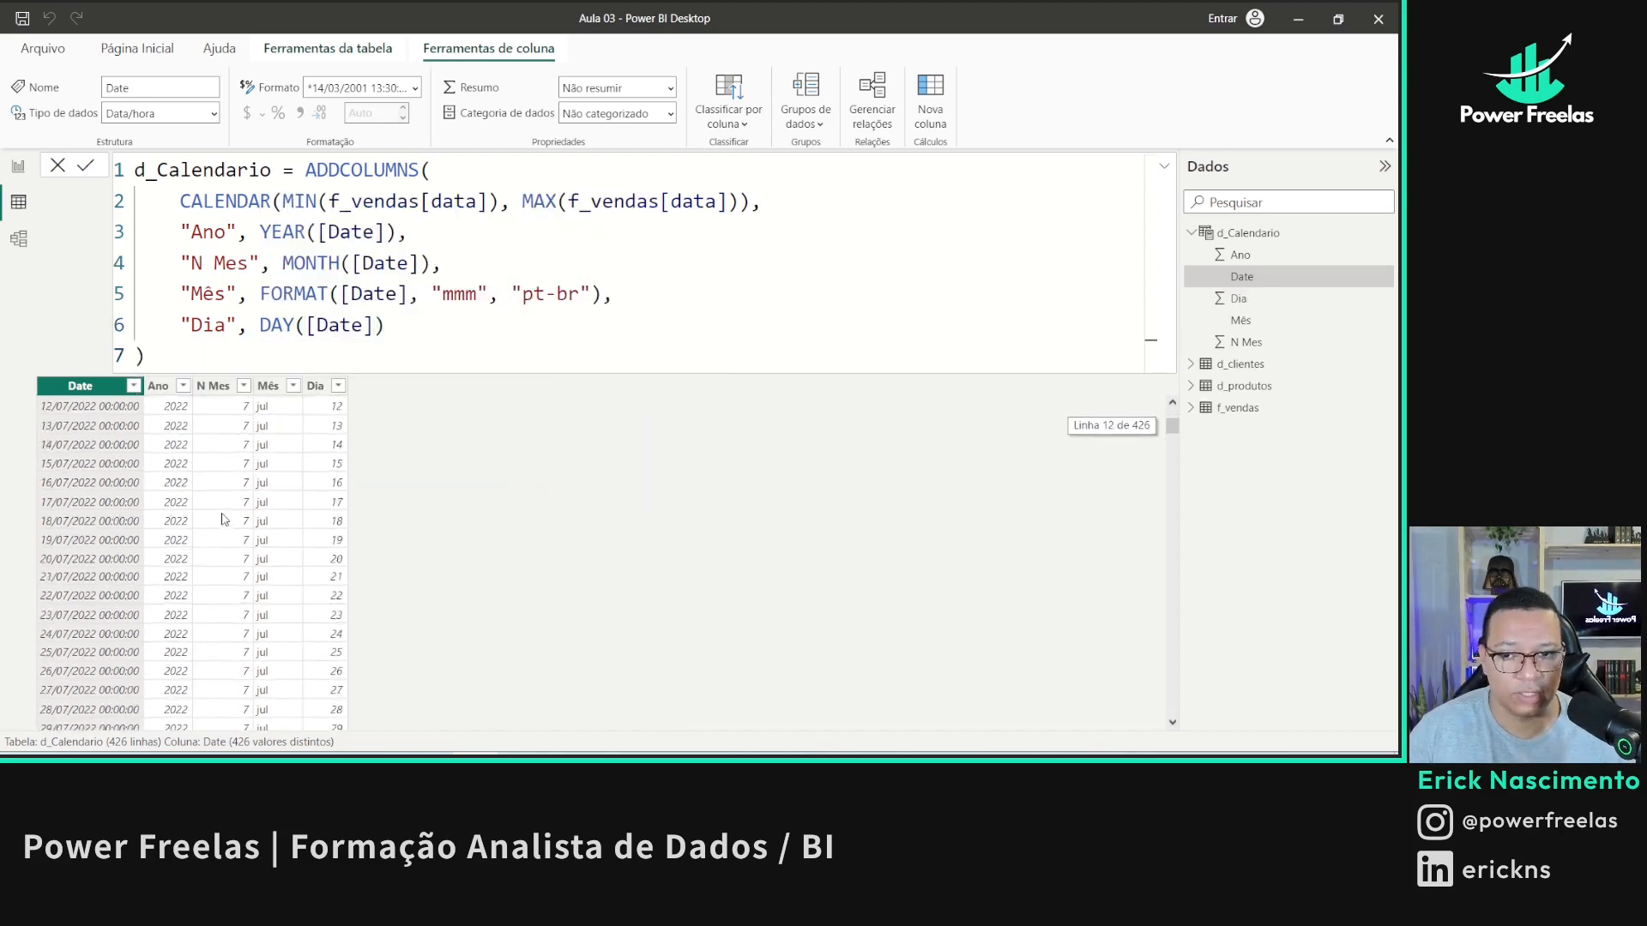
scroll(228, 521, "up", 10)
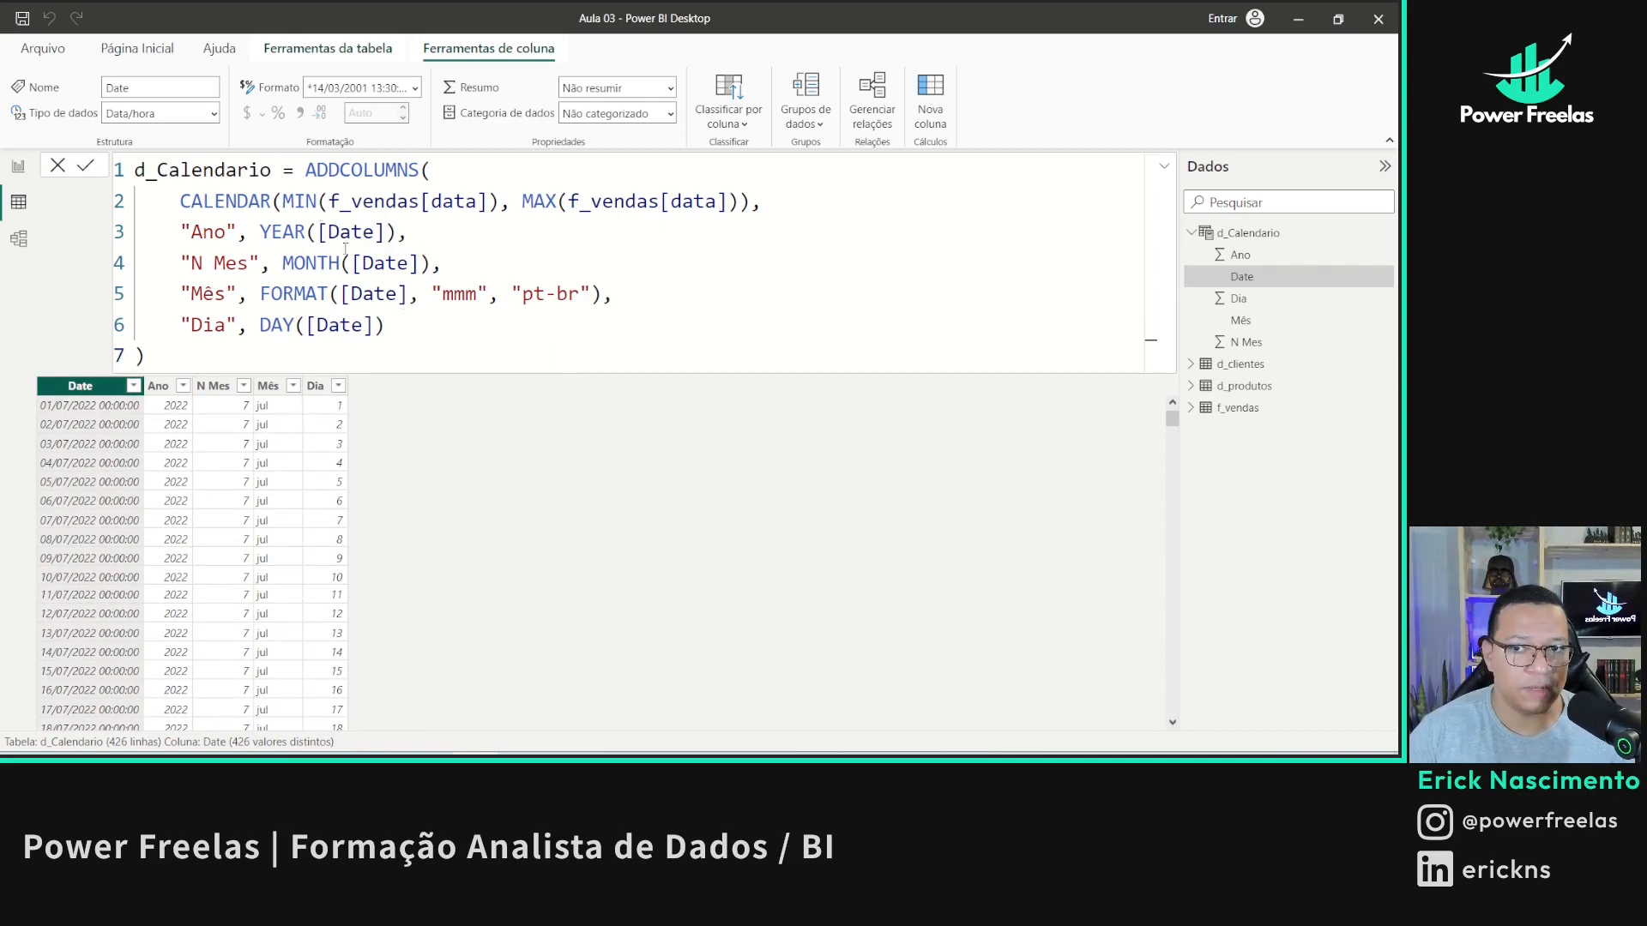
- Set the Date column's data type to Data and its format to *14/03/2001 (Short Date)
left_click(214, 114)
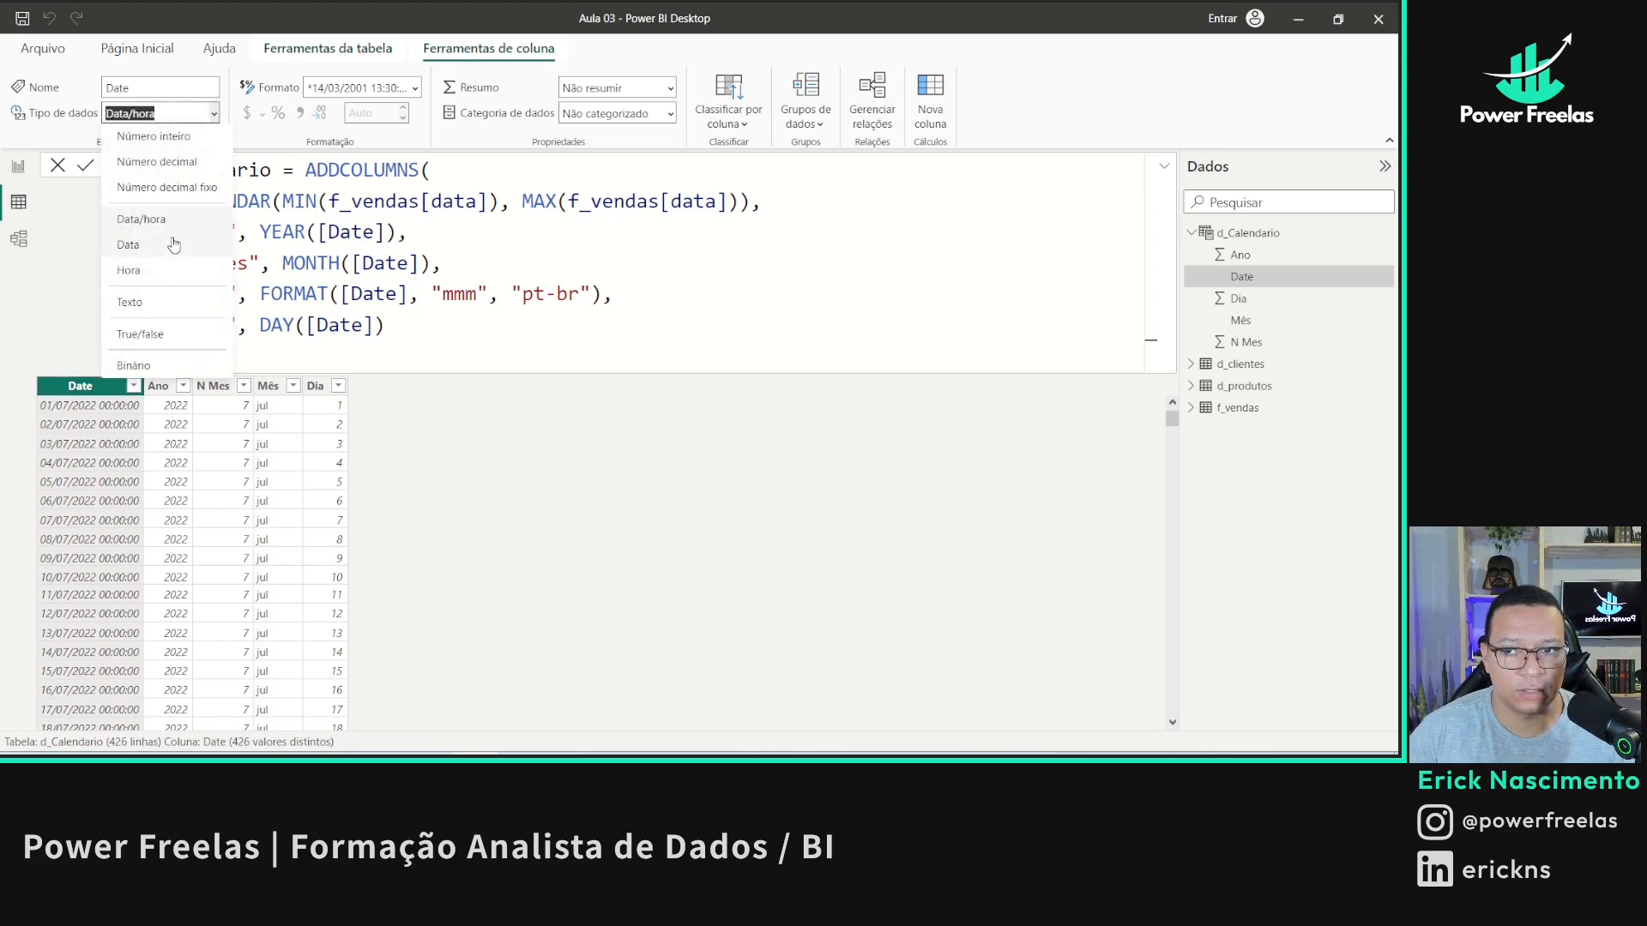
left_click(175, 245)
left_click(423, 87)
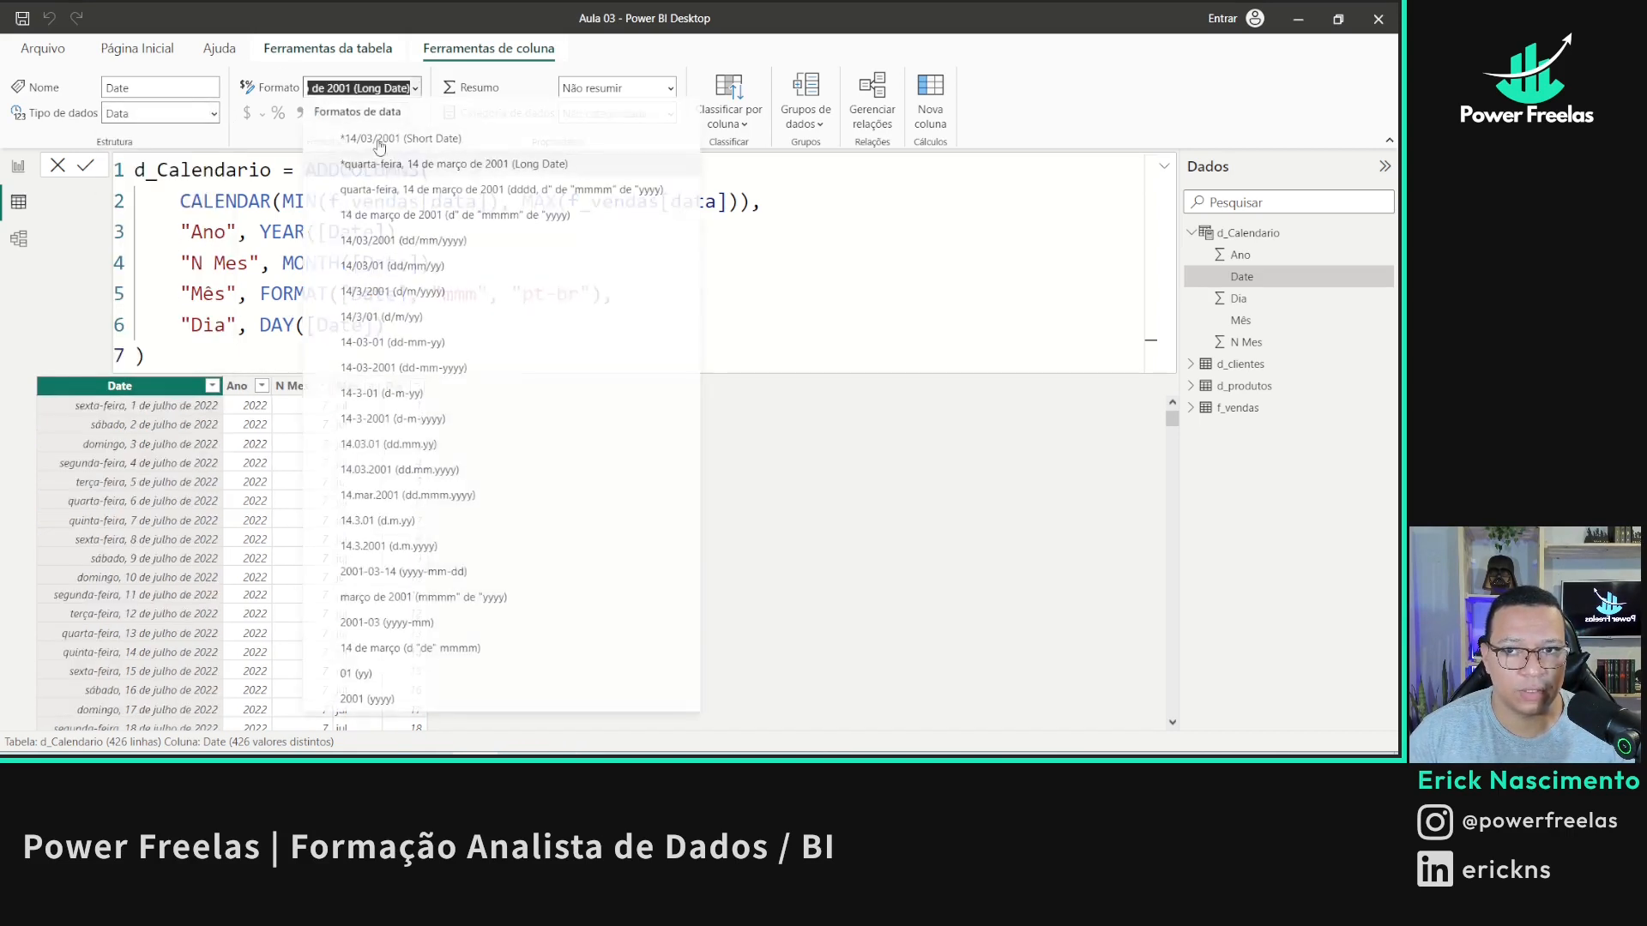
left_click(357, 175)
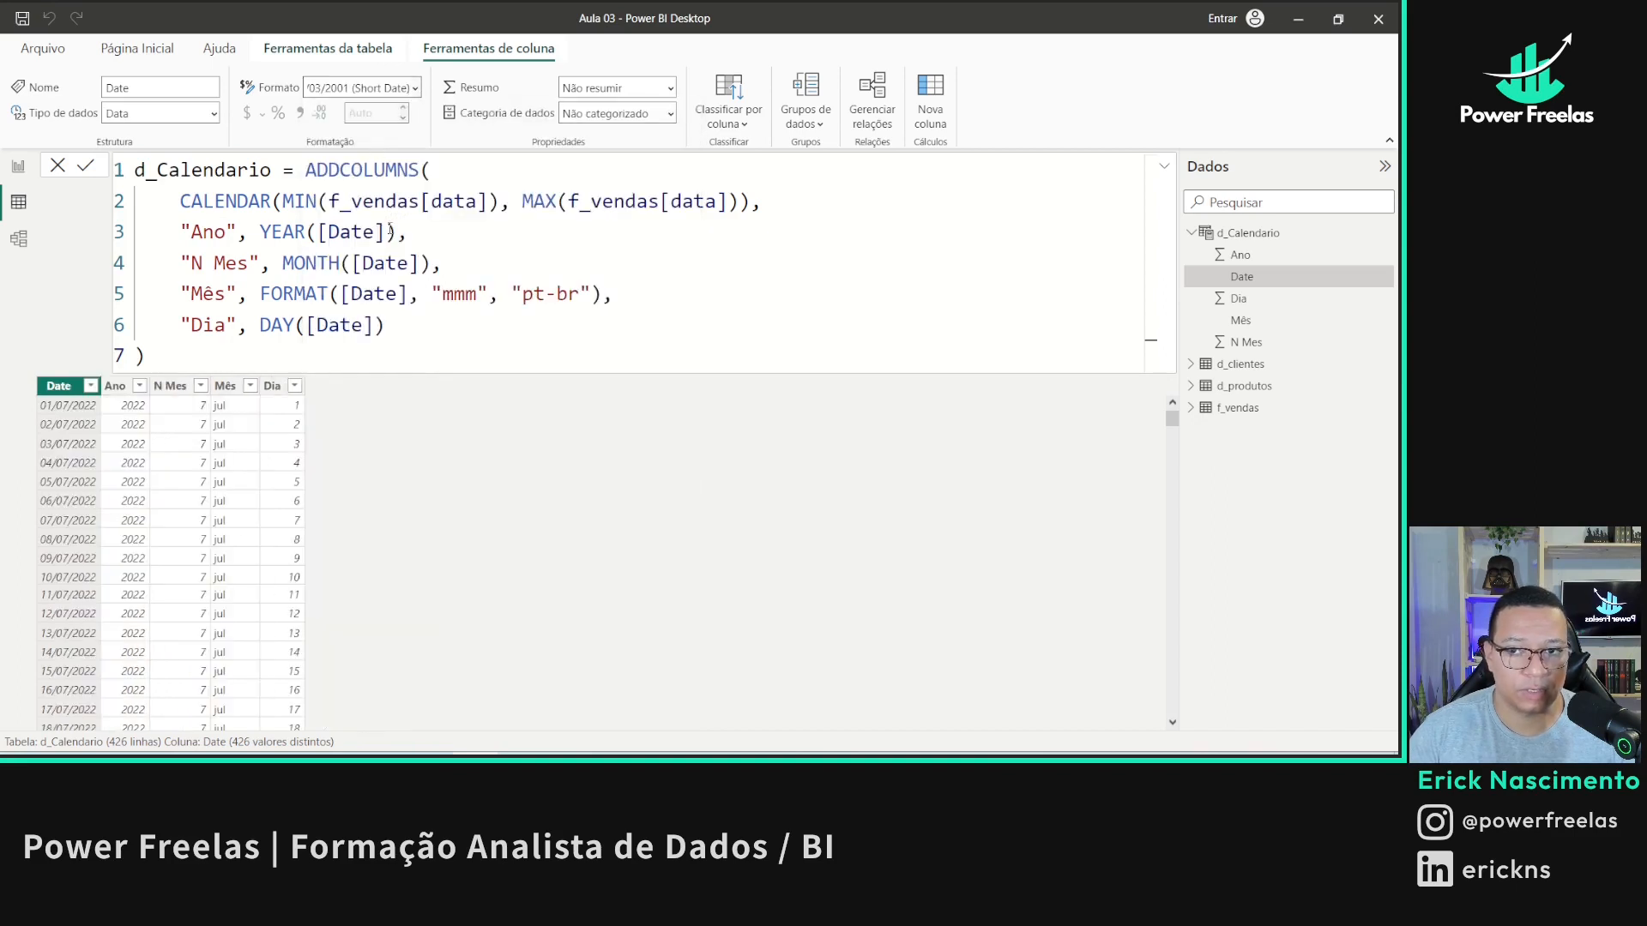
- Save the report and place the d_Calendario table below f_vendas in the model diagram
left_click(225, 386)
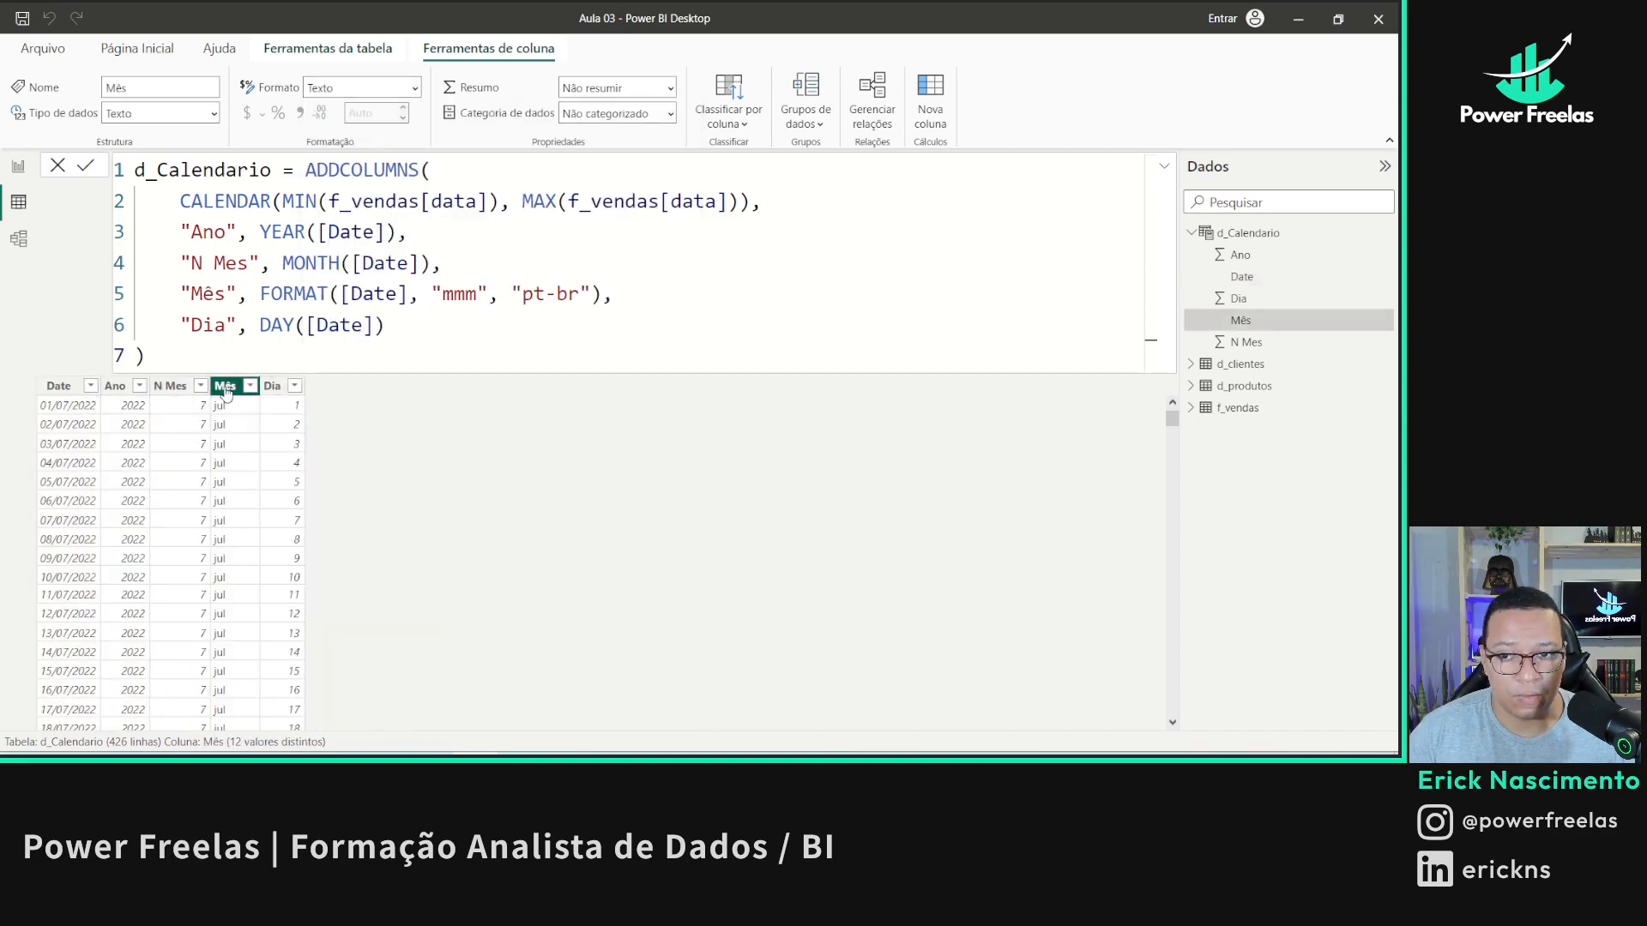
left_click(22, 18)
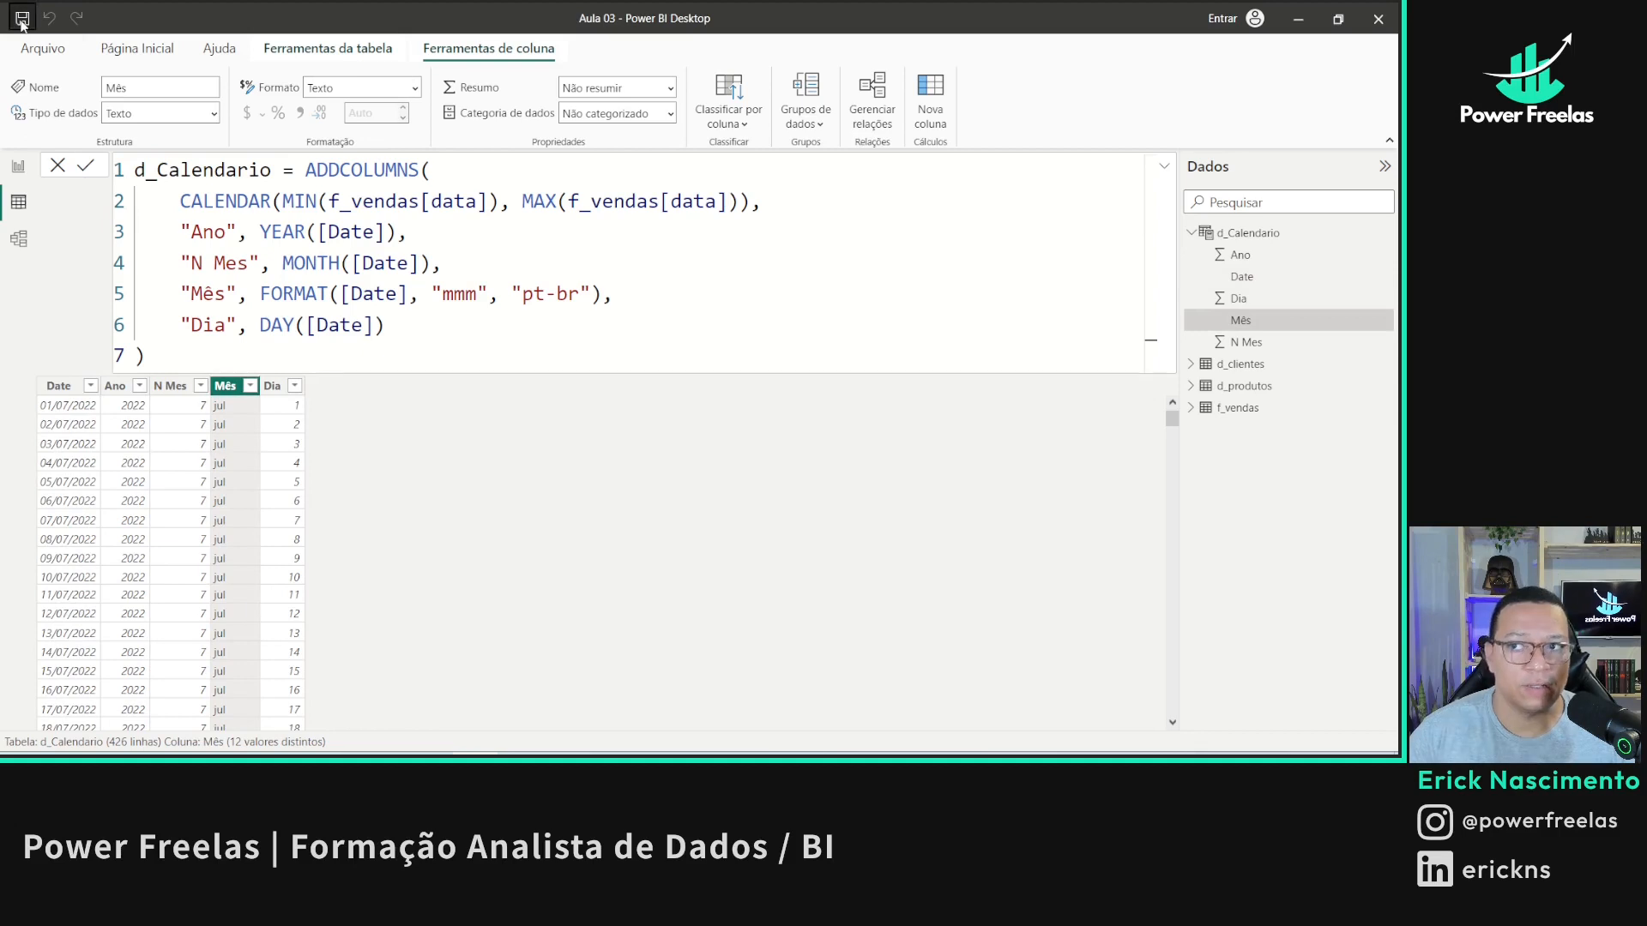
left_click(18, 238)
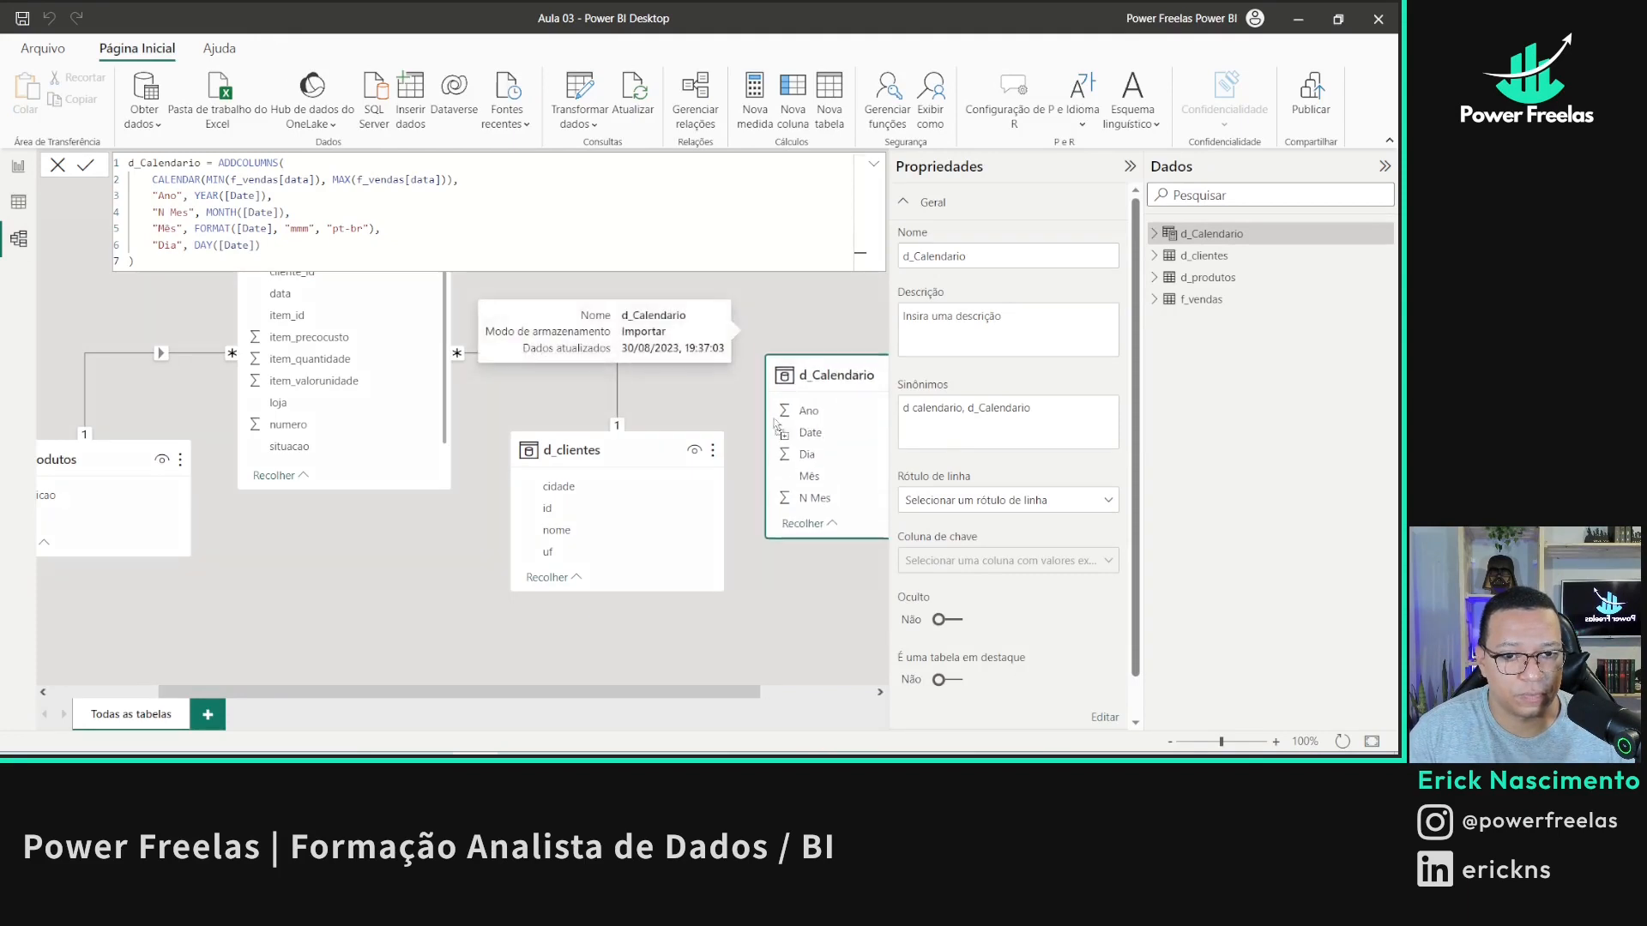
left_click_drag(792, 318, 446, 555)
- Relate the Date column of d_Calendario to data in f_vendas, and move d_Calendario further below f_vendas
left_click(446, 294)
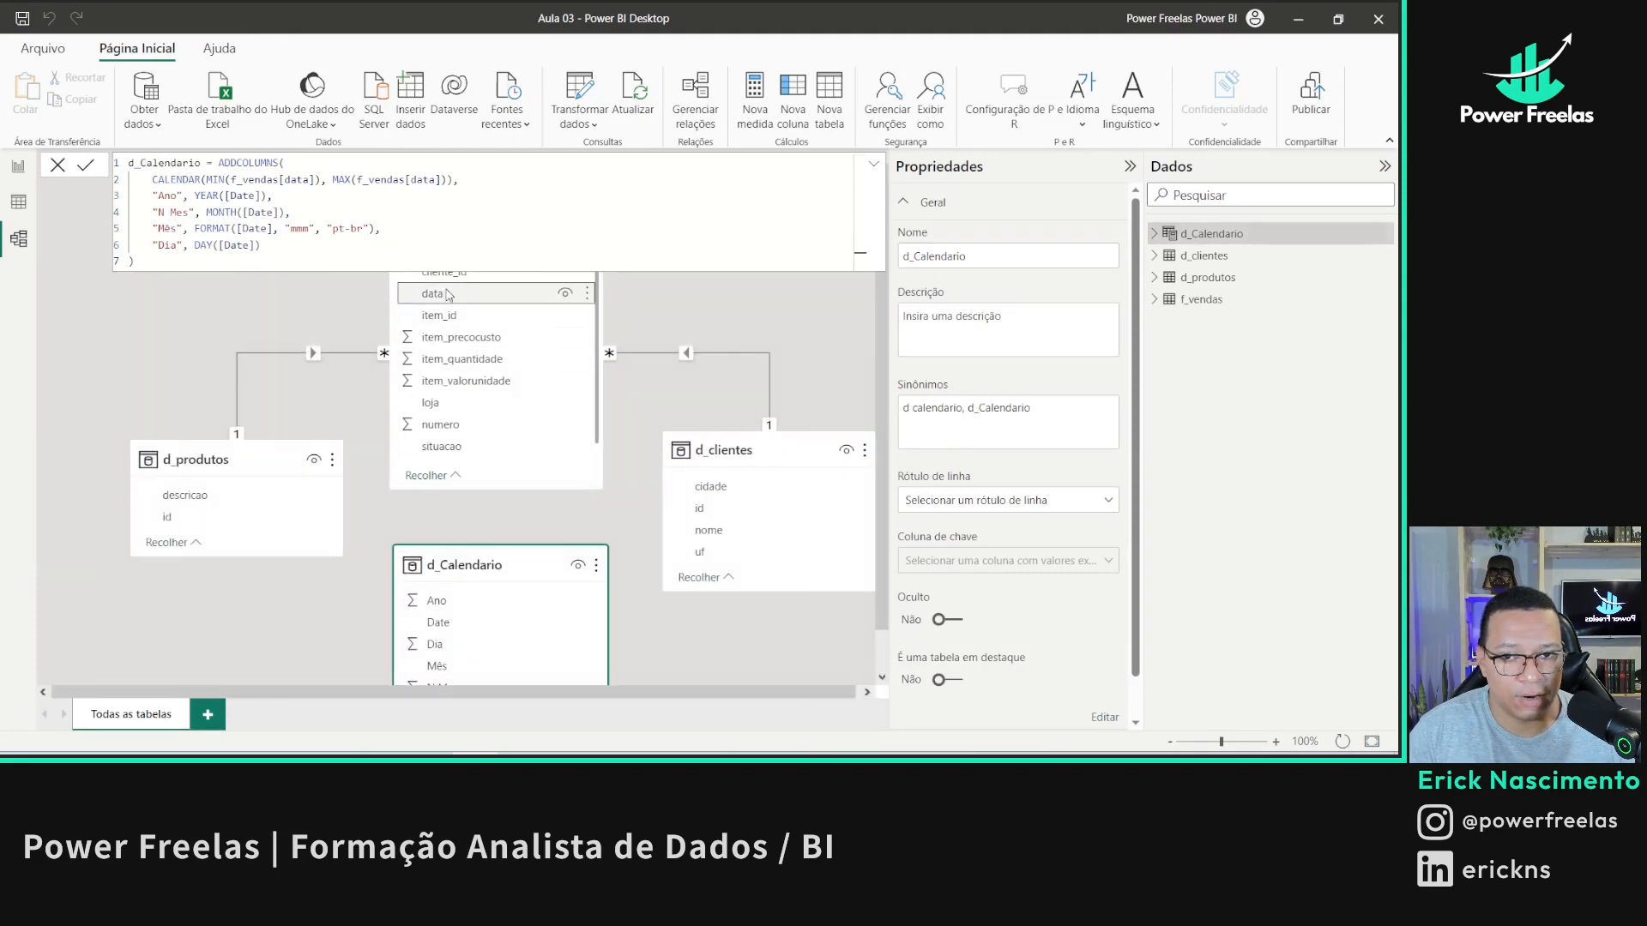
left_click_drag(437, 623, 433, 294)
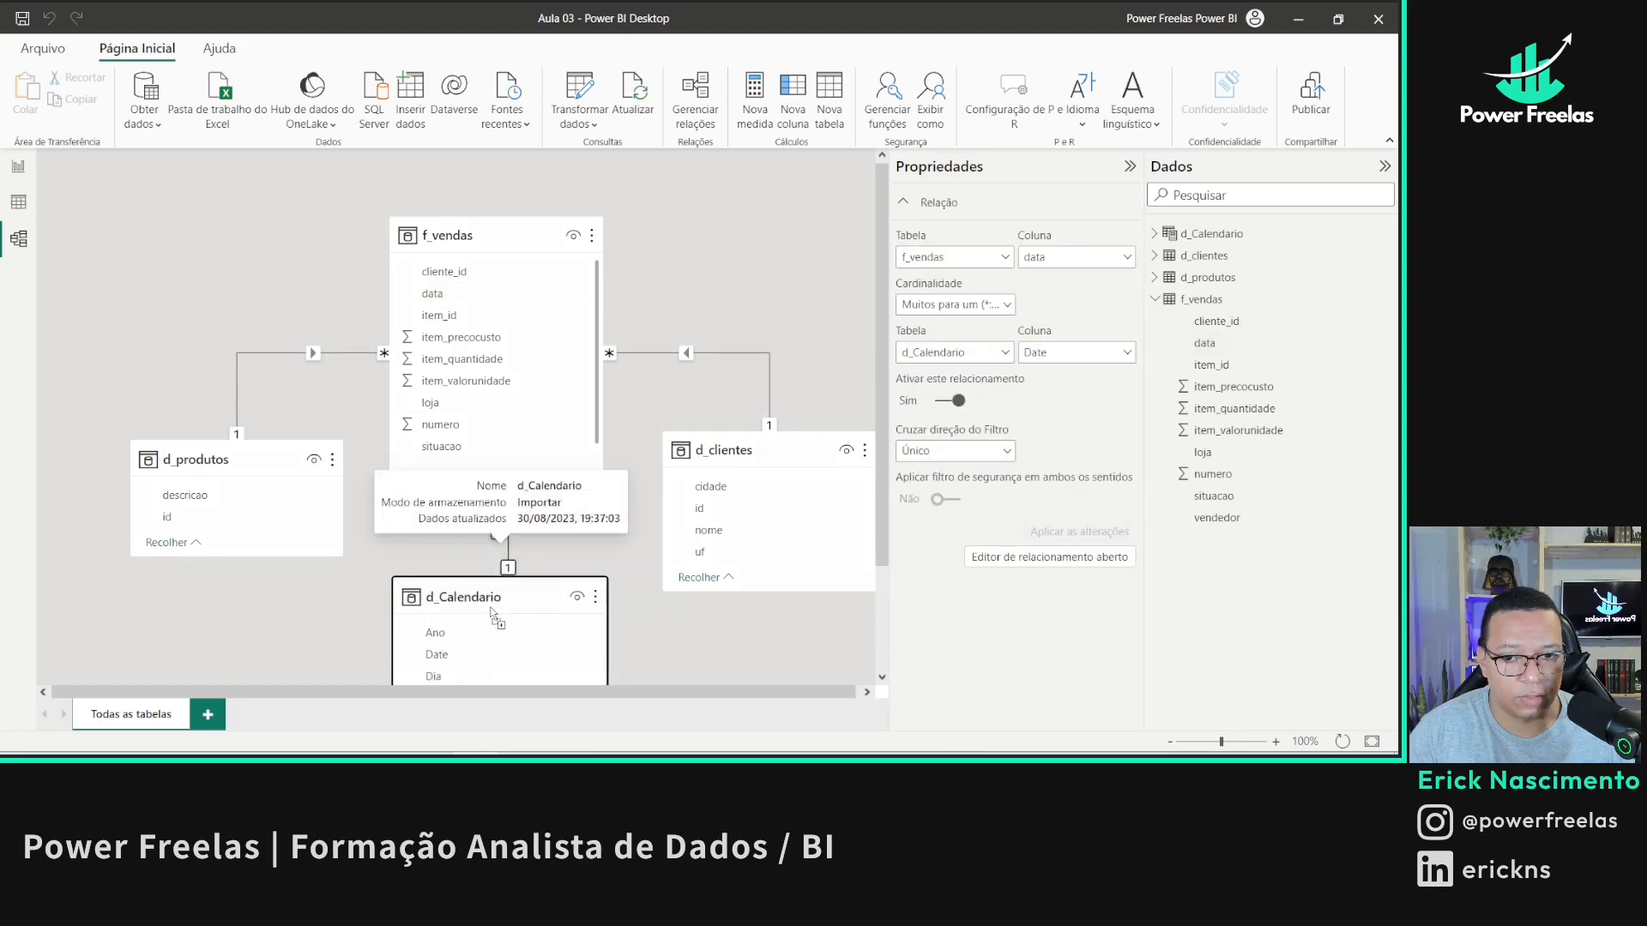
left_click_drag(488, 549, 503, 624)
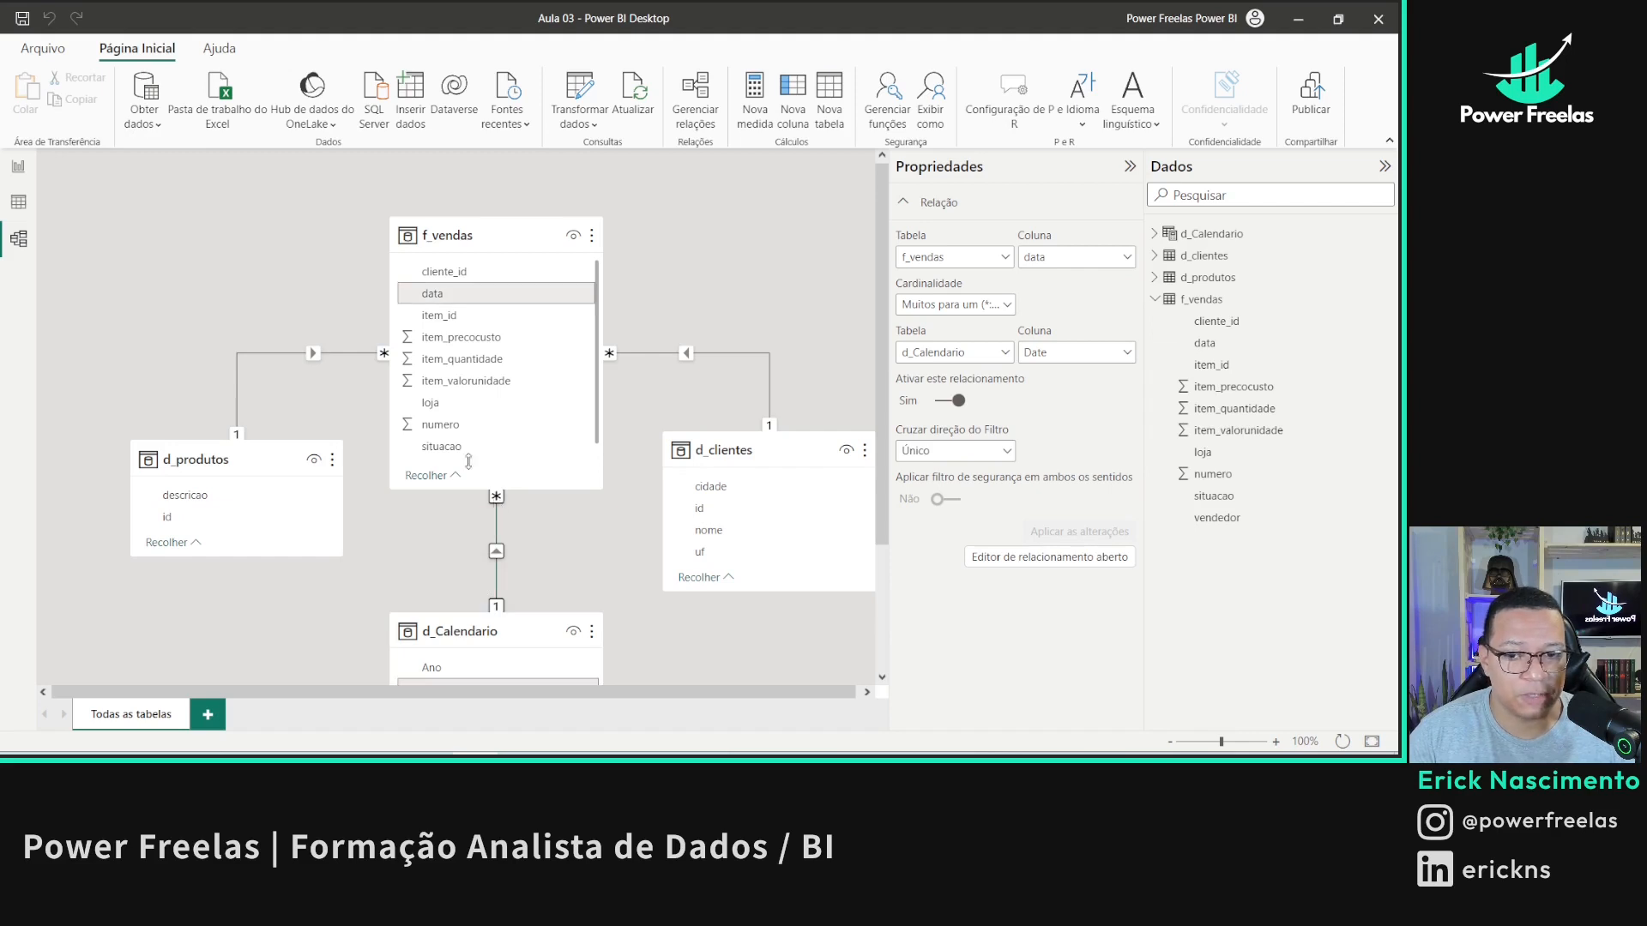
scroll(506, 515, "down", 2)
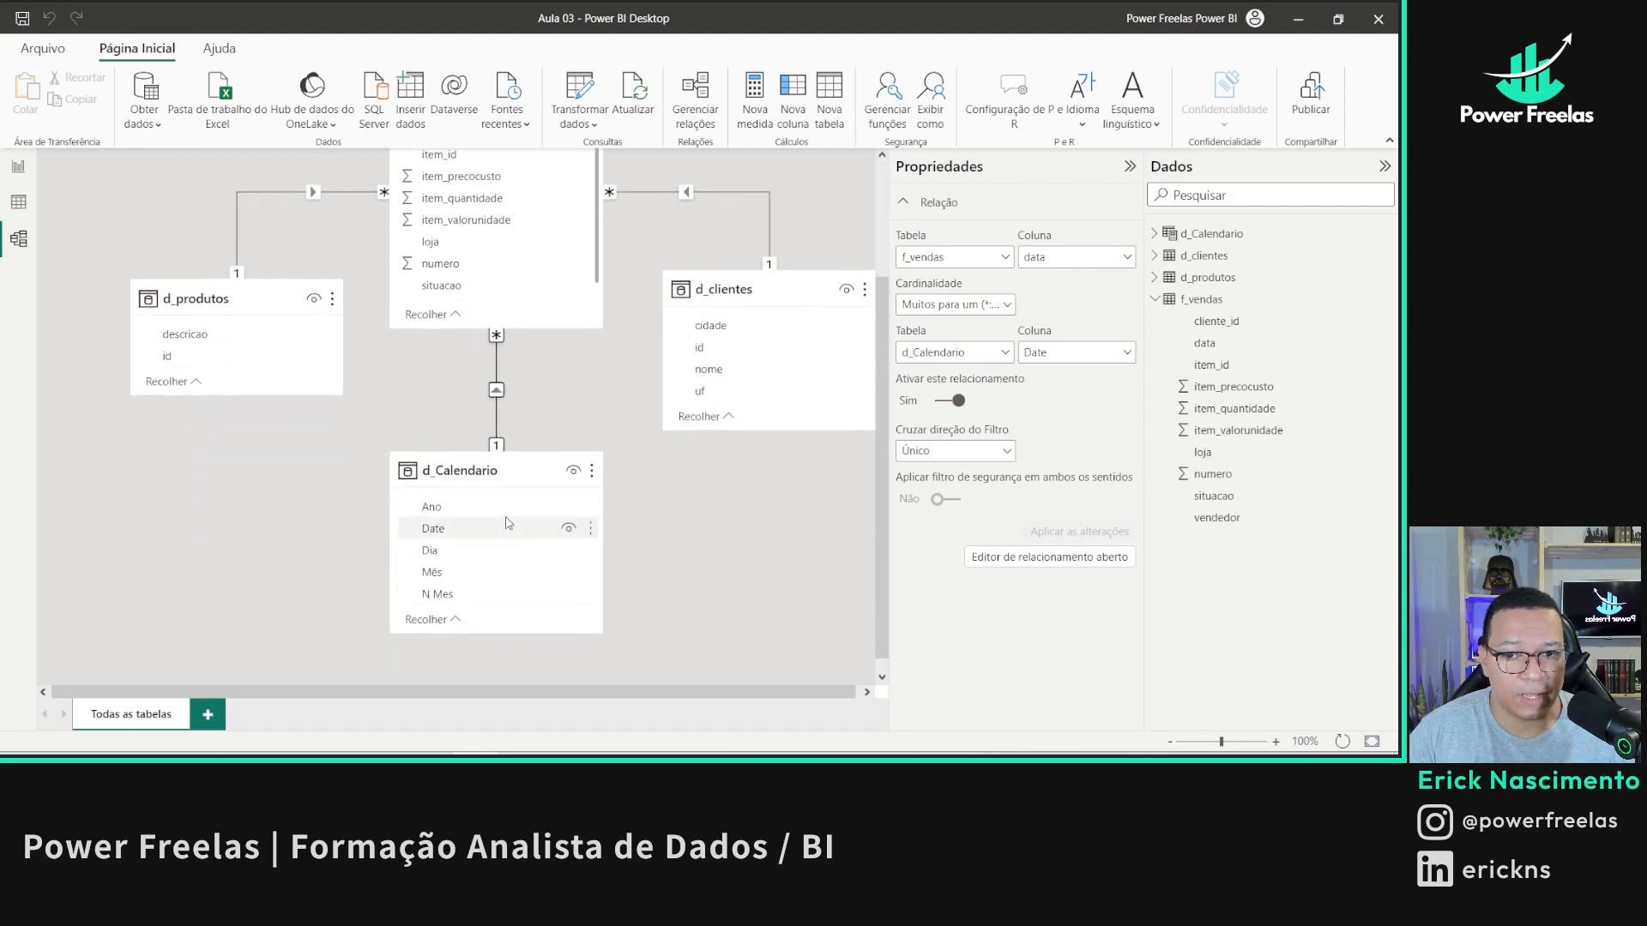
- Spread the d_Calendario, d_produtos and d_clientes tables farther outward around f_vendas in the model diagram
left_click_drag(481, 479, 482, 504)
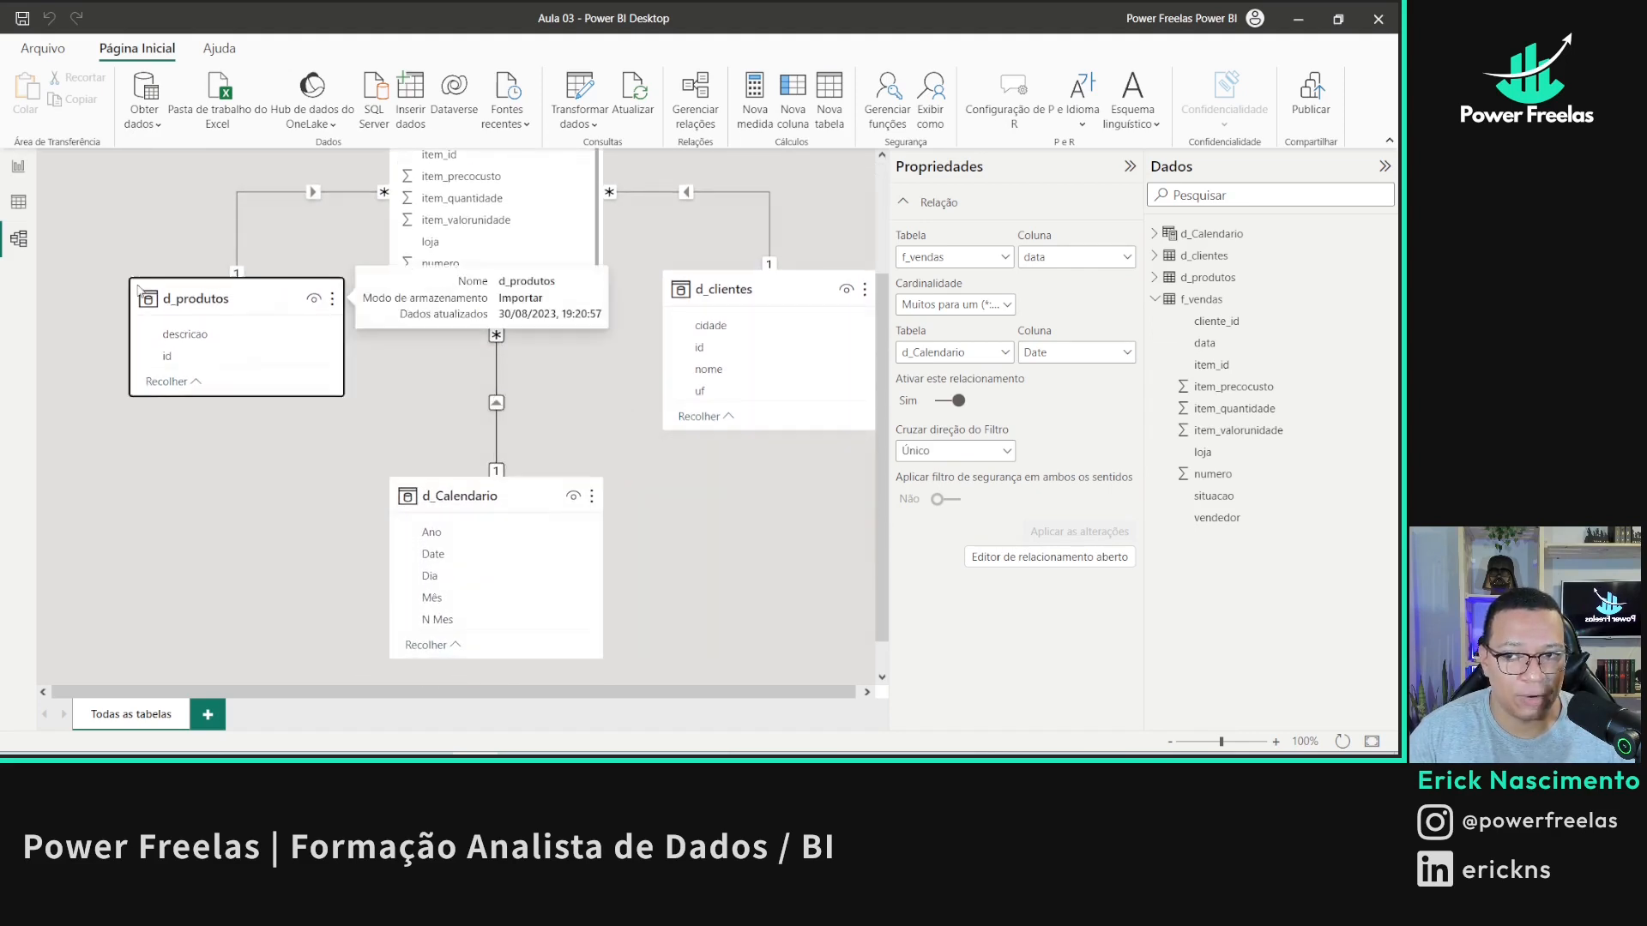
left_click_drag(138, 289, 129, 299)
left_click(756, 169)
scroll(686, 223, "up", 2)
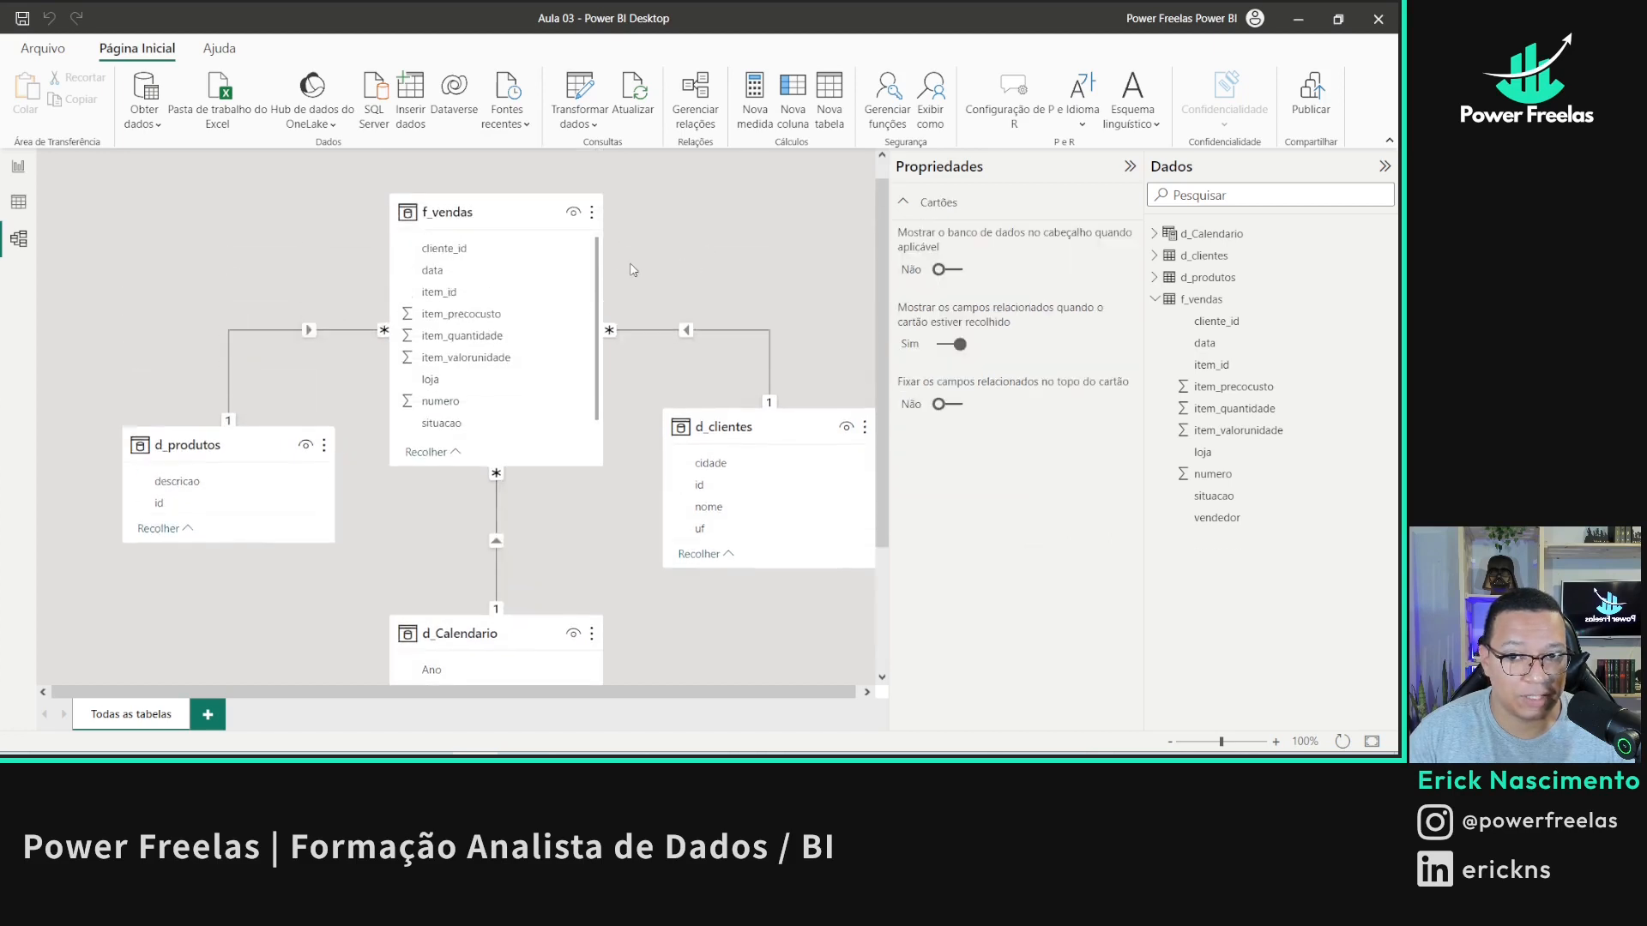
left_click_drag(730, 487, 775, 542)
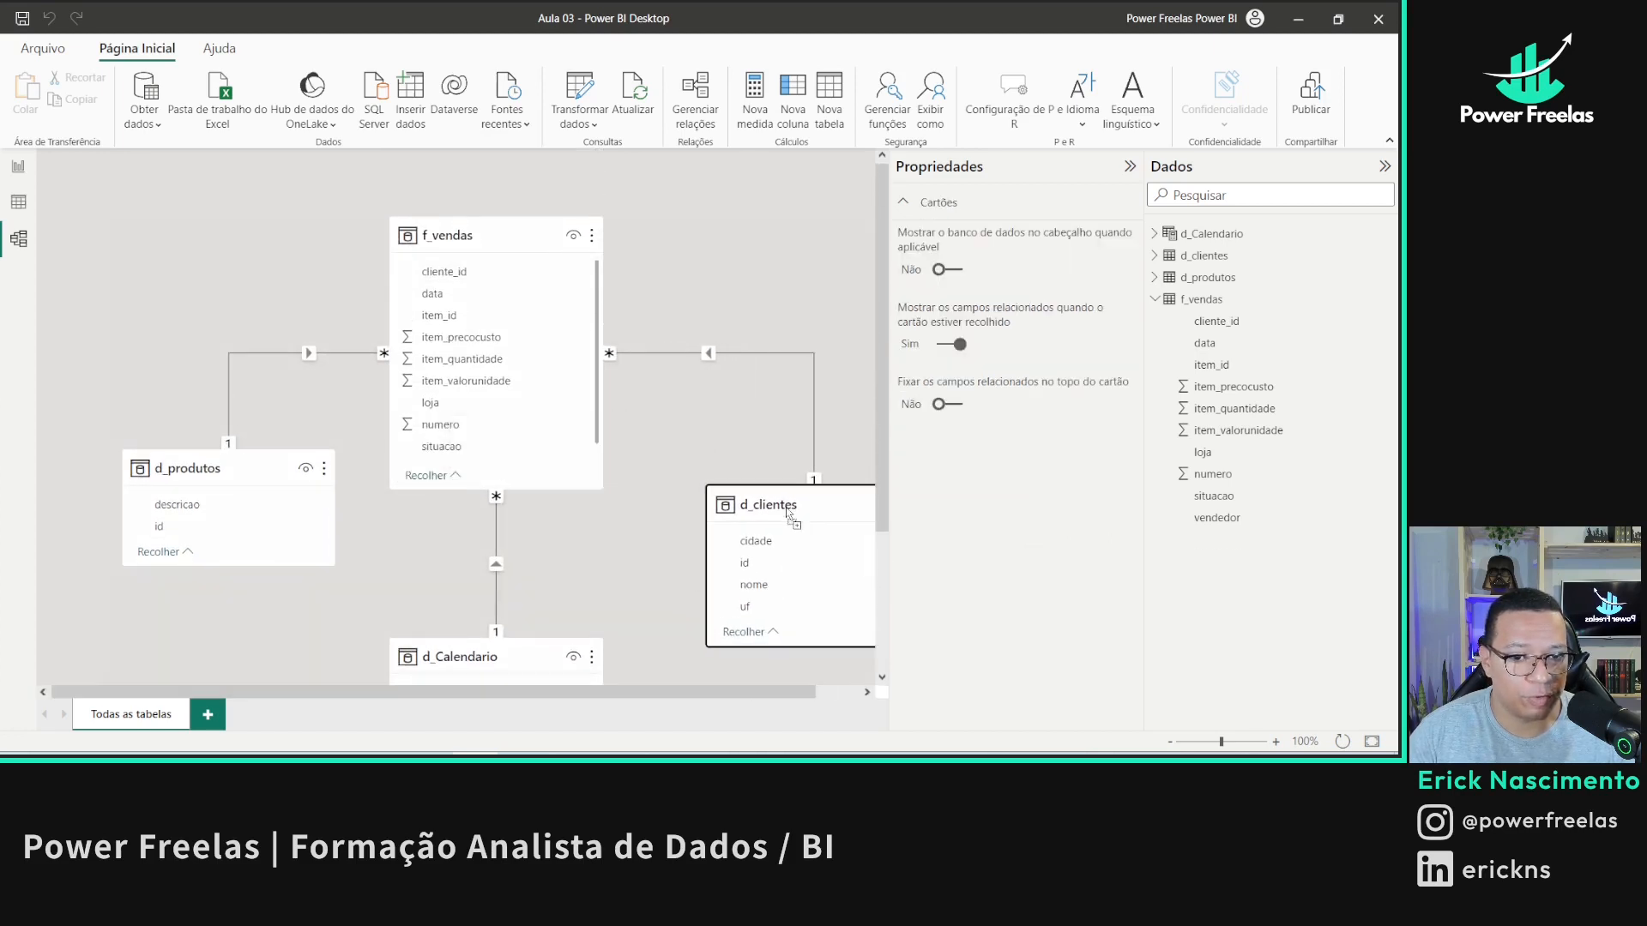
left_click(451, 239)
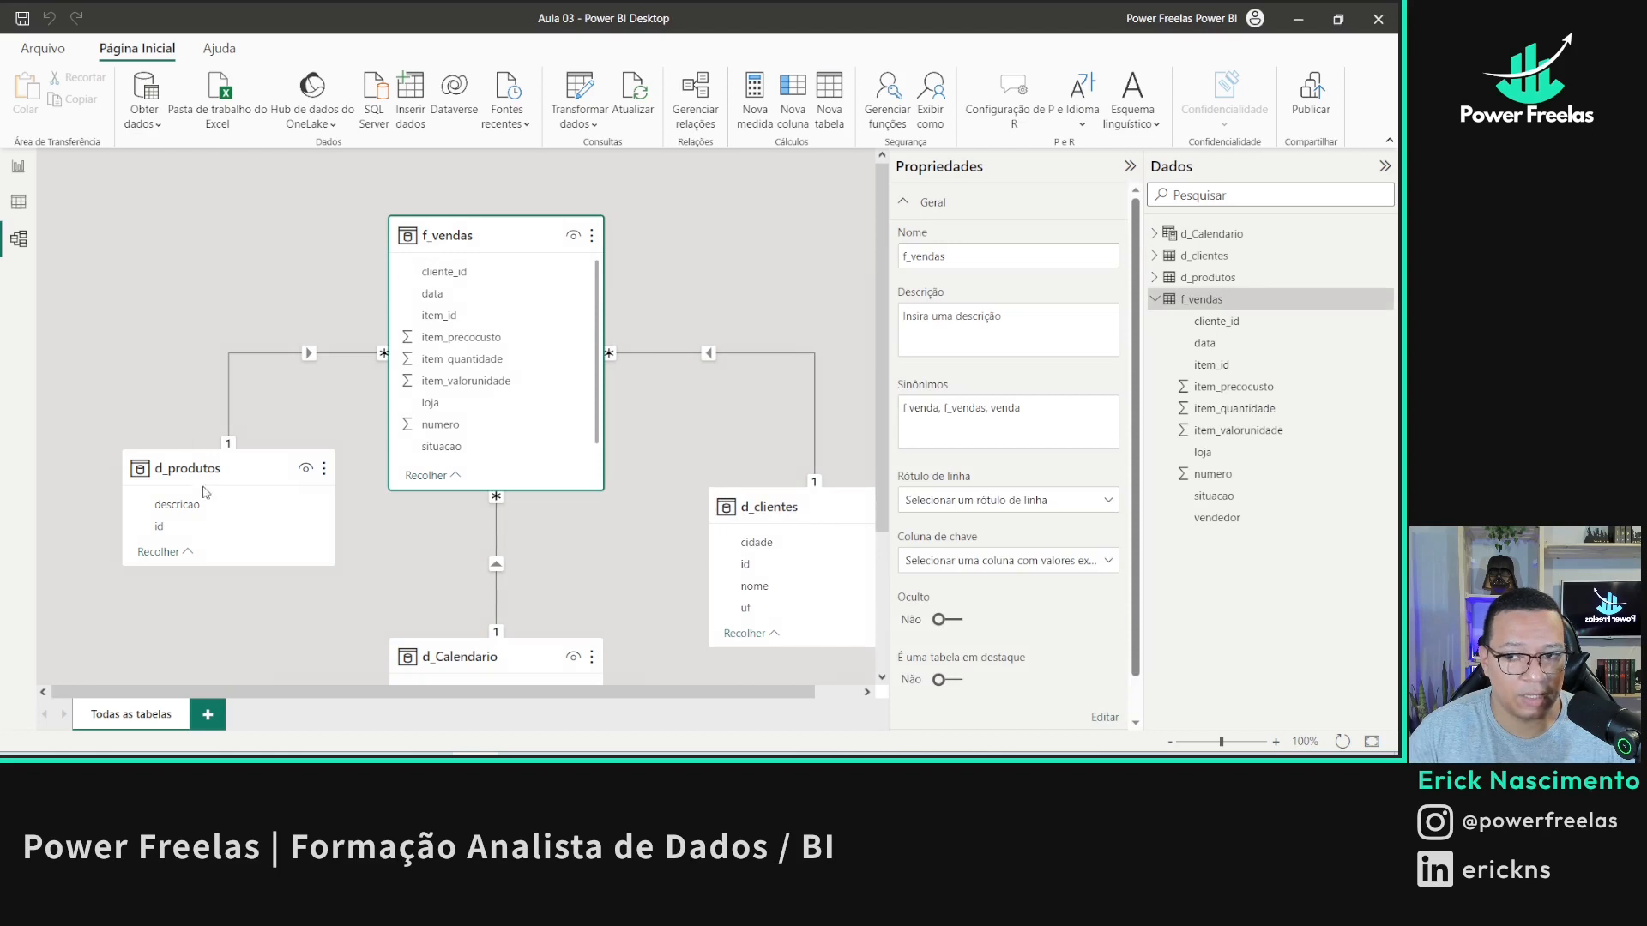
left_click(203, 470)
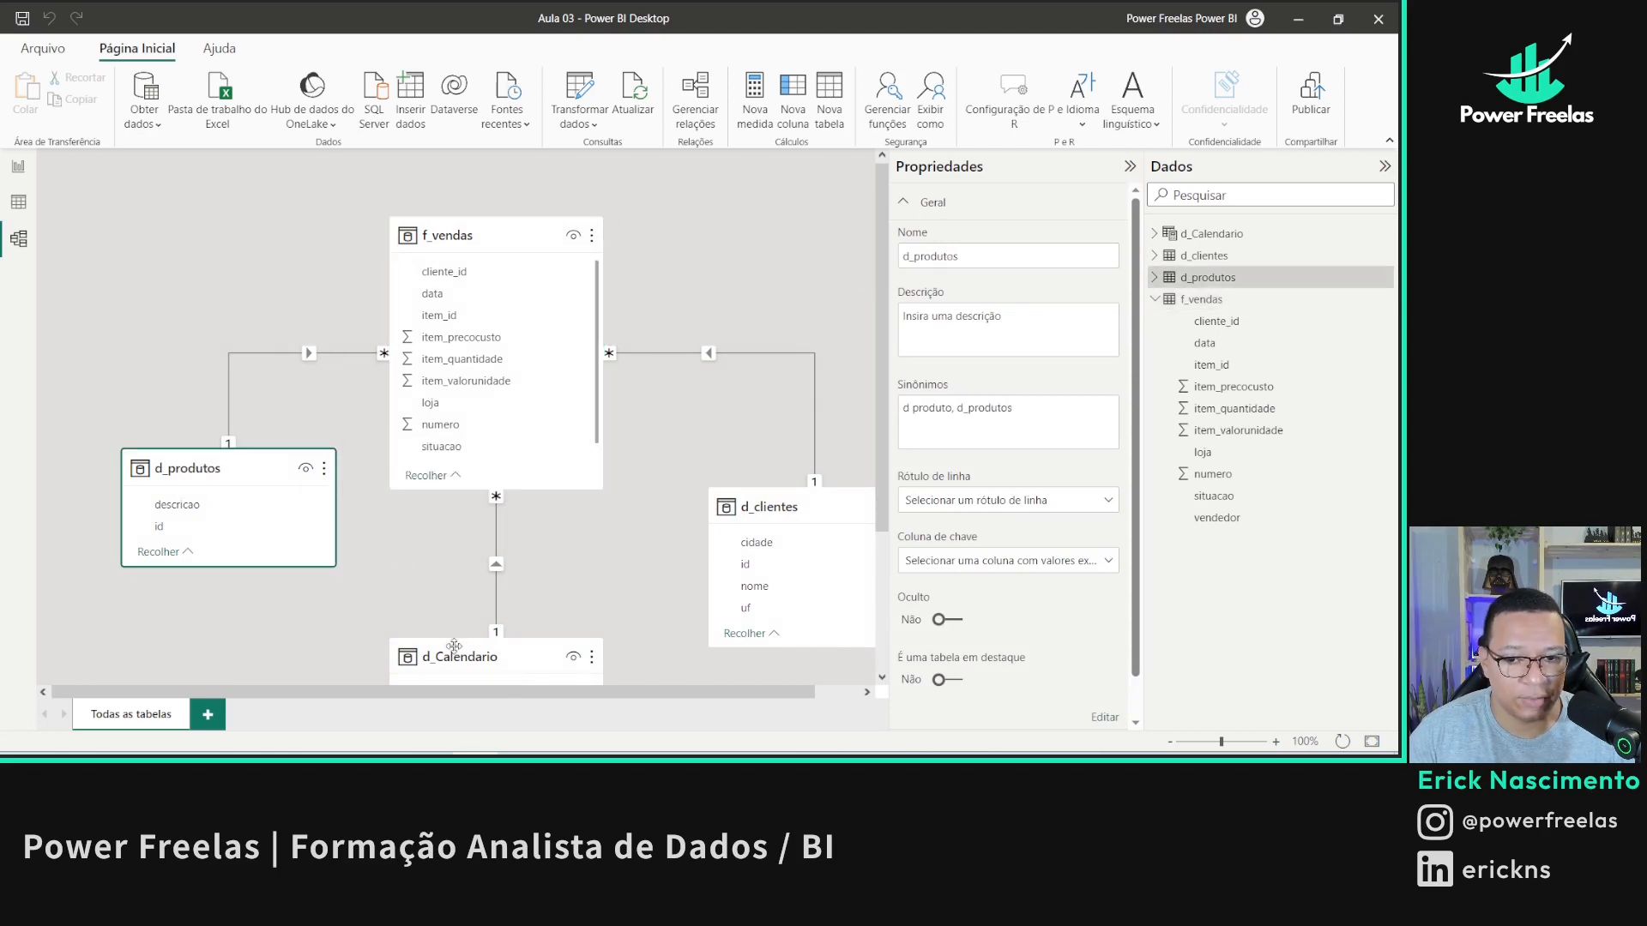
left_click(776, 515)
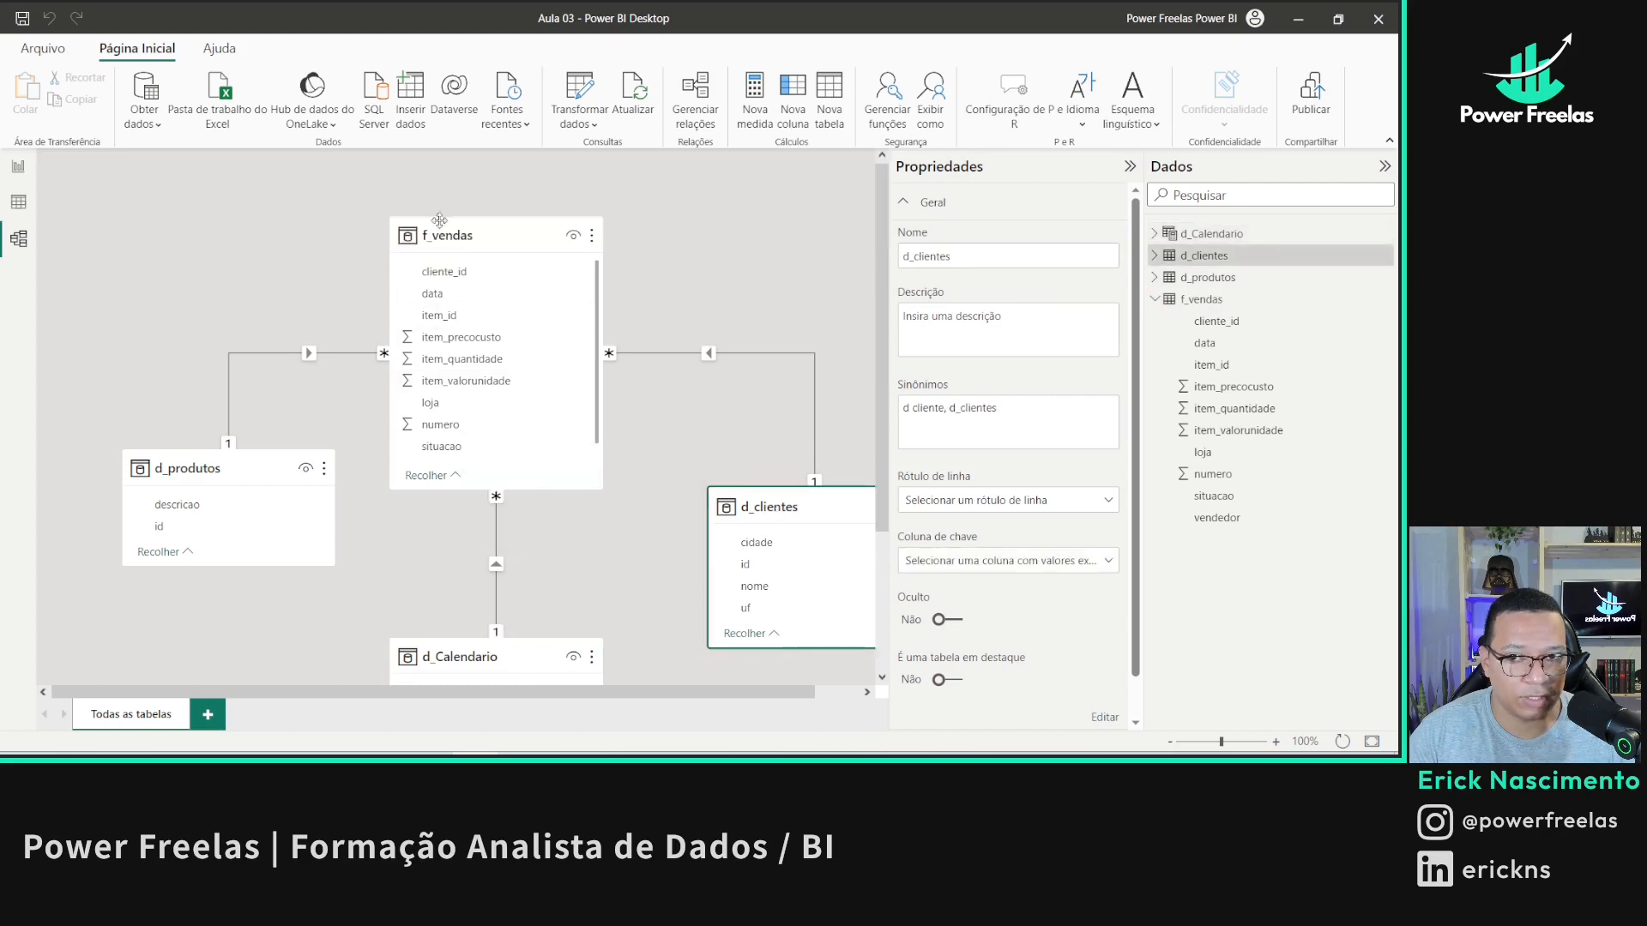
left_click(590, 390)
left_click_drag(219, 483, 201, 526)
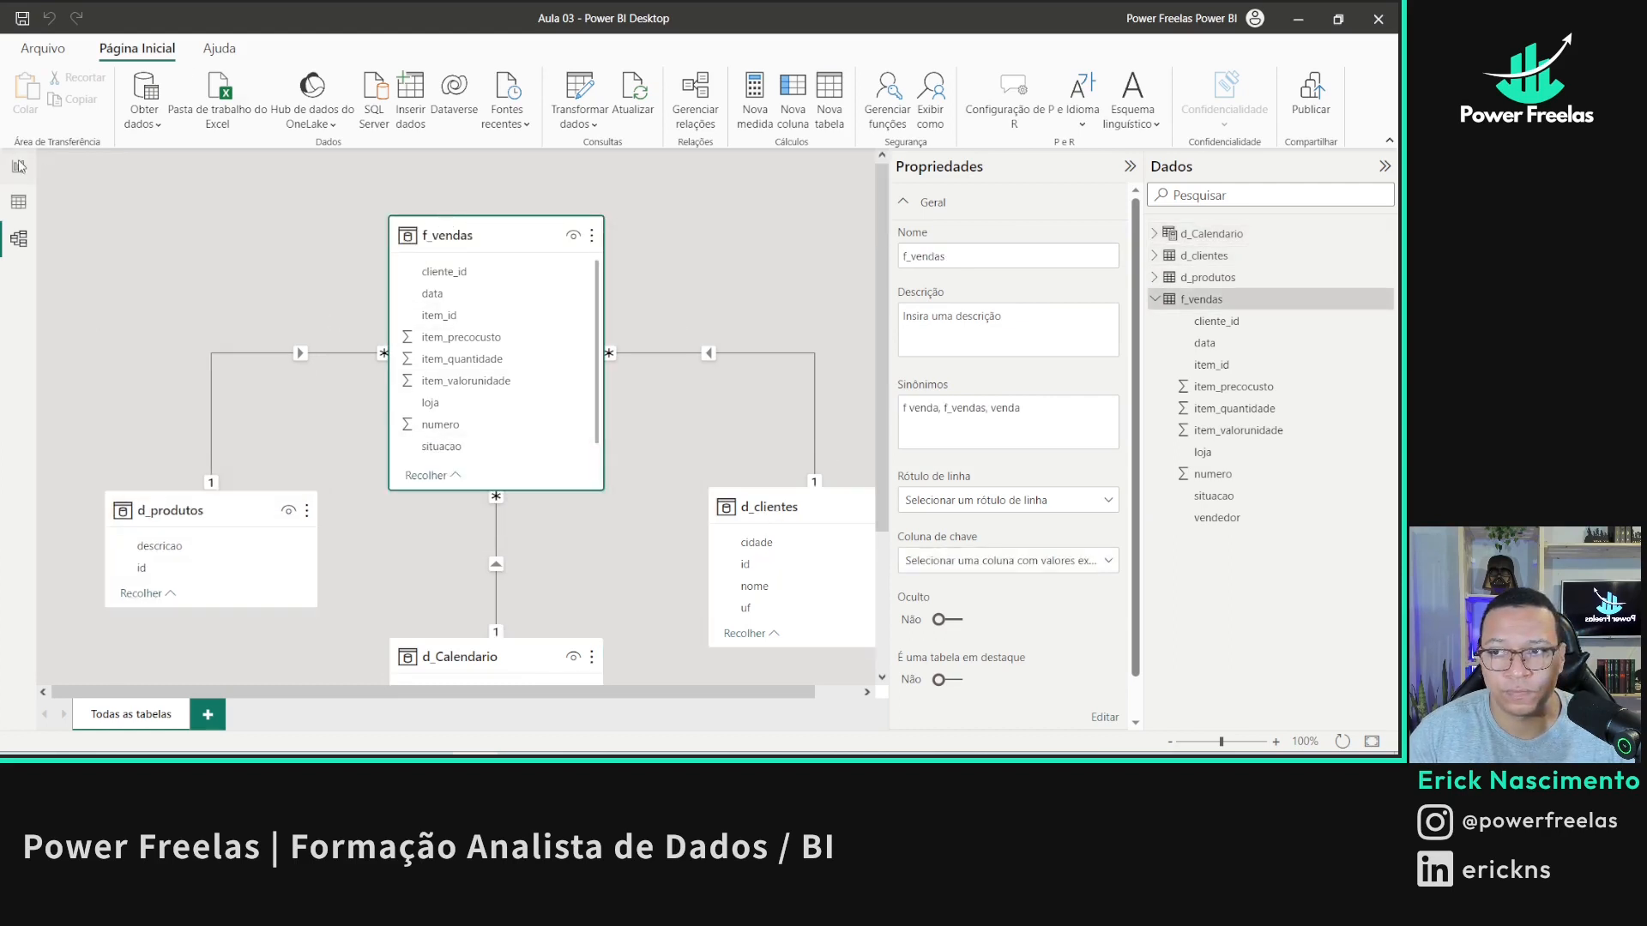
- Review the d_Calendario data, save the report and collapse the table's field list before returning to the report page
left_click(18, 166)
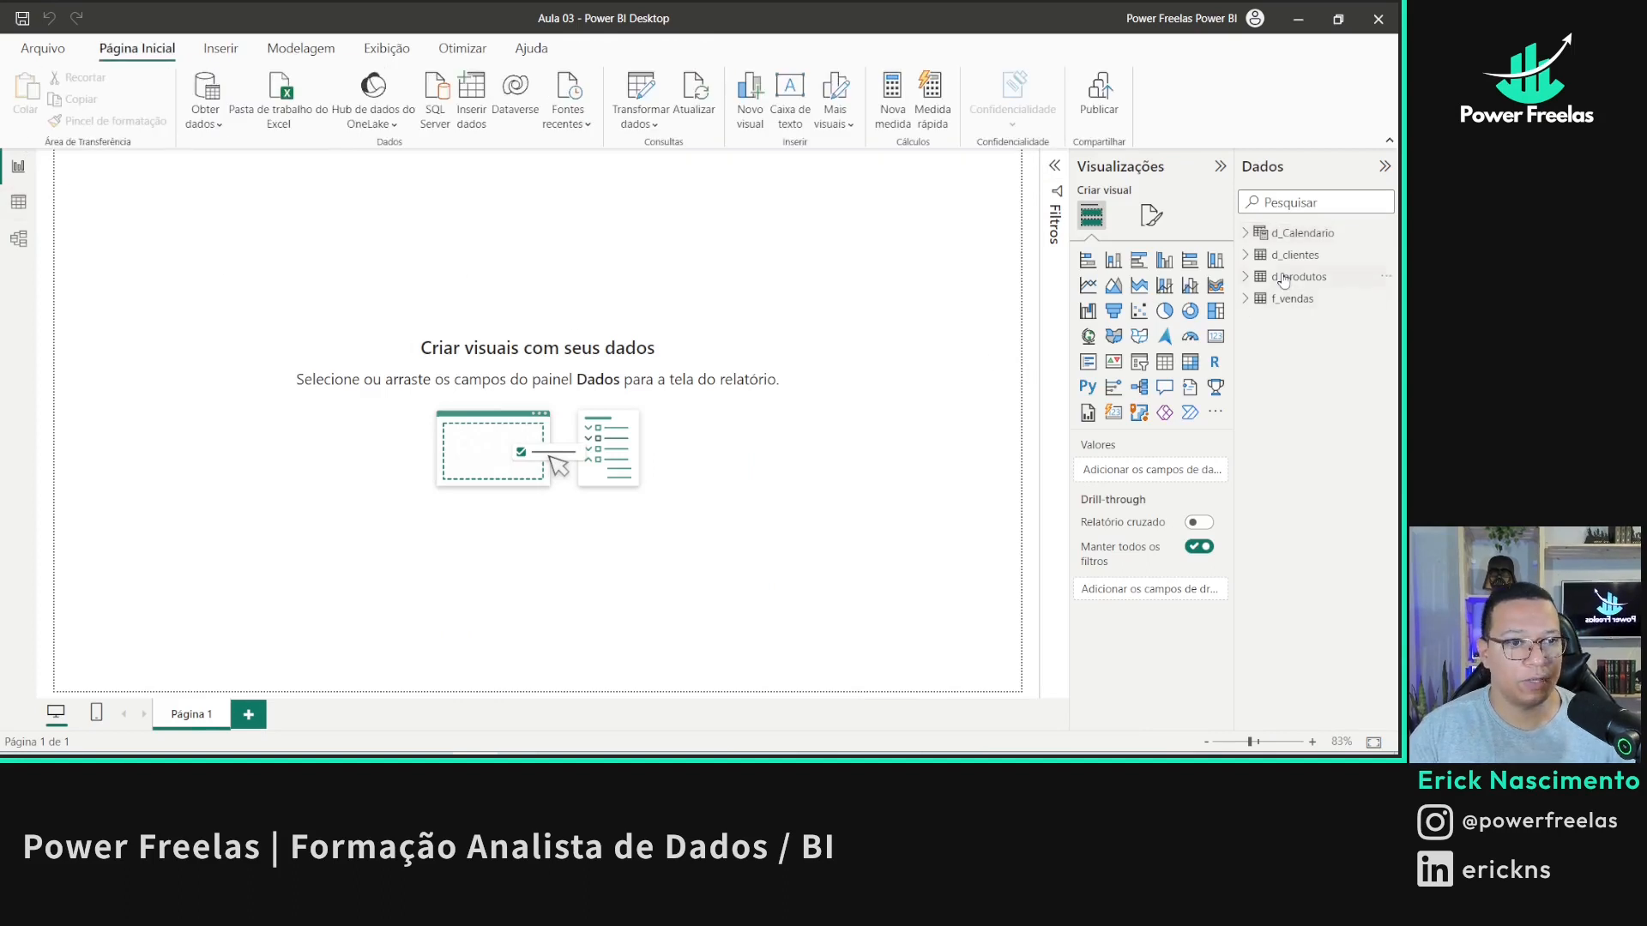
left_click(17, 204)
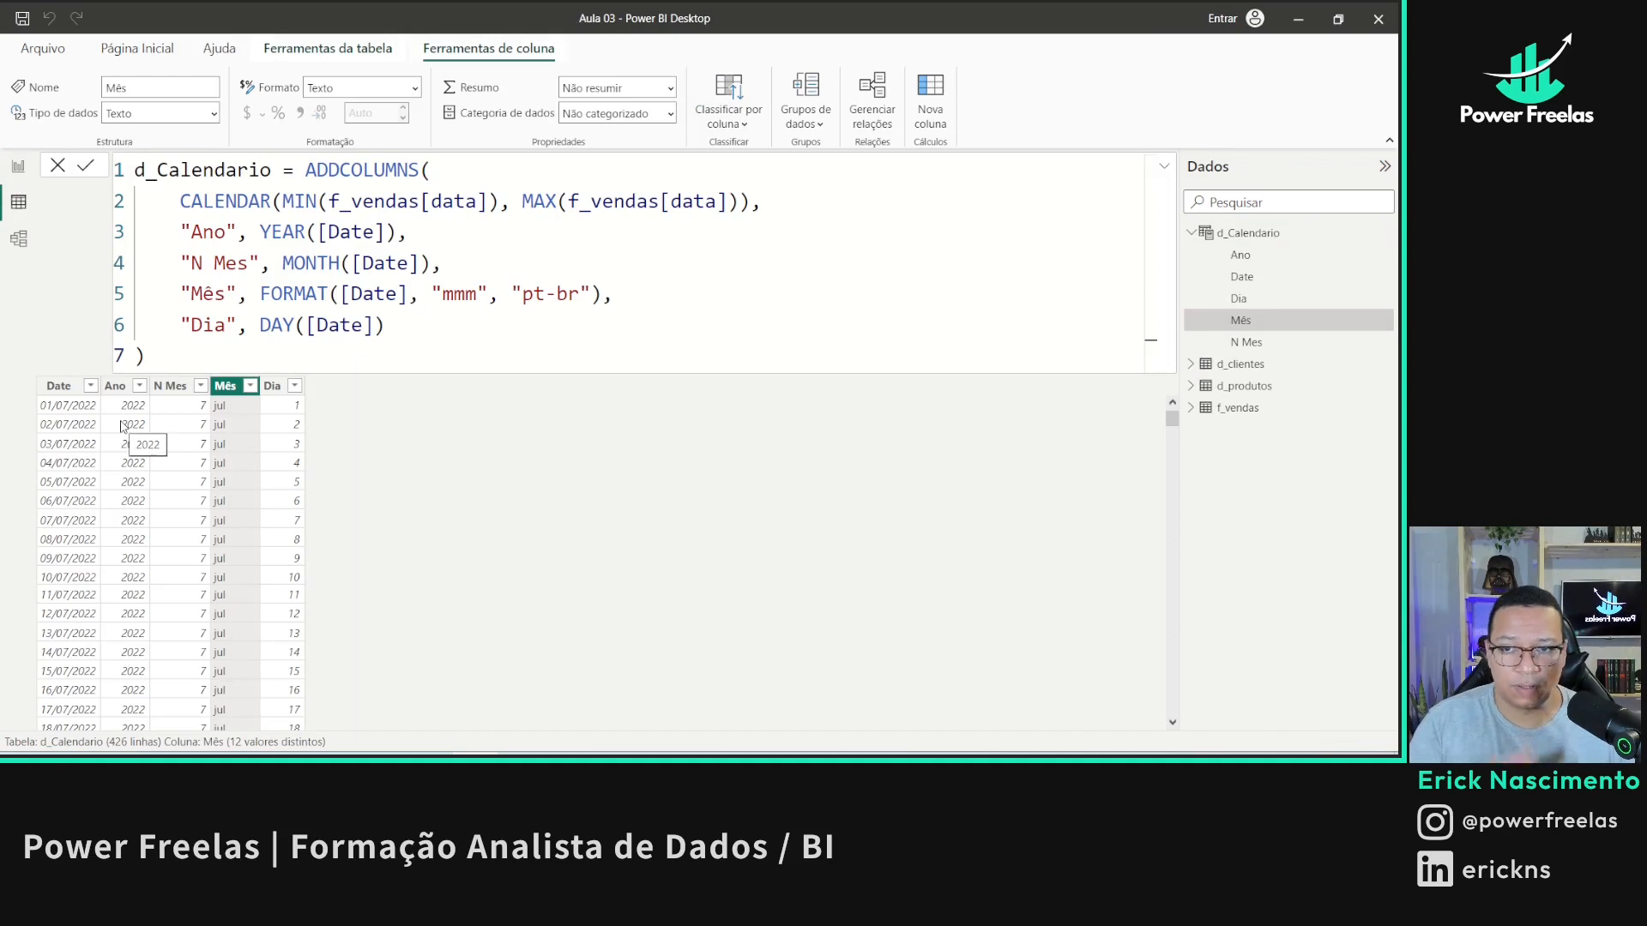
left_click(23, 19)
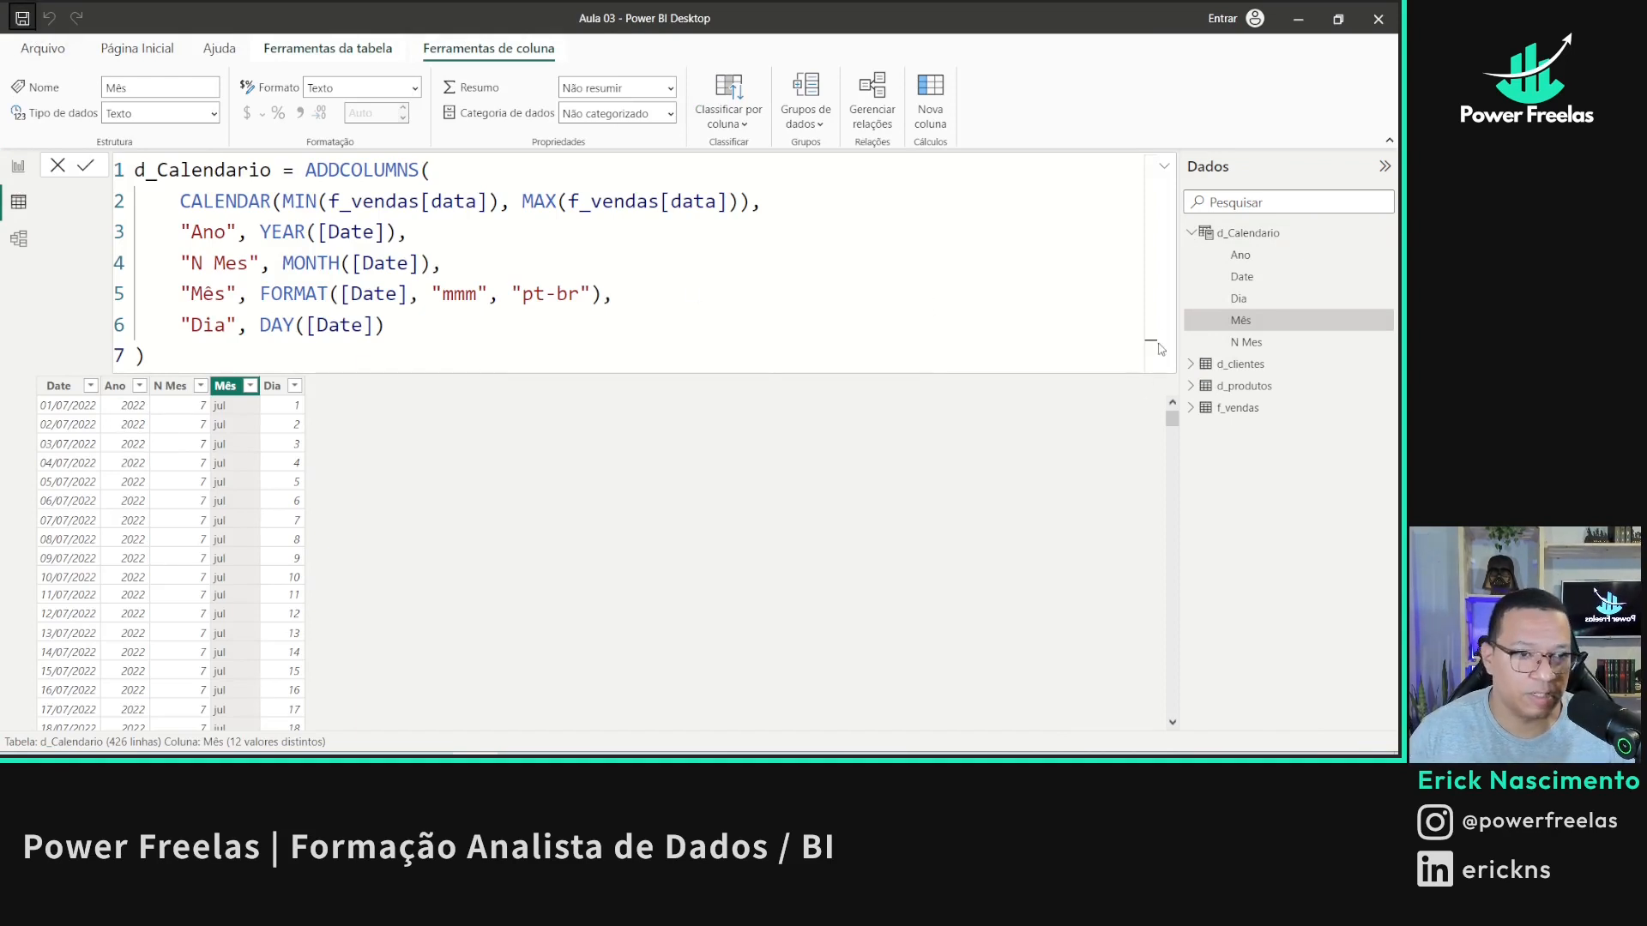
left_click(1190, 234)
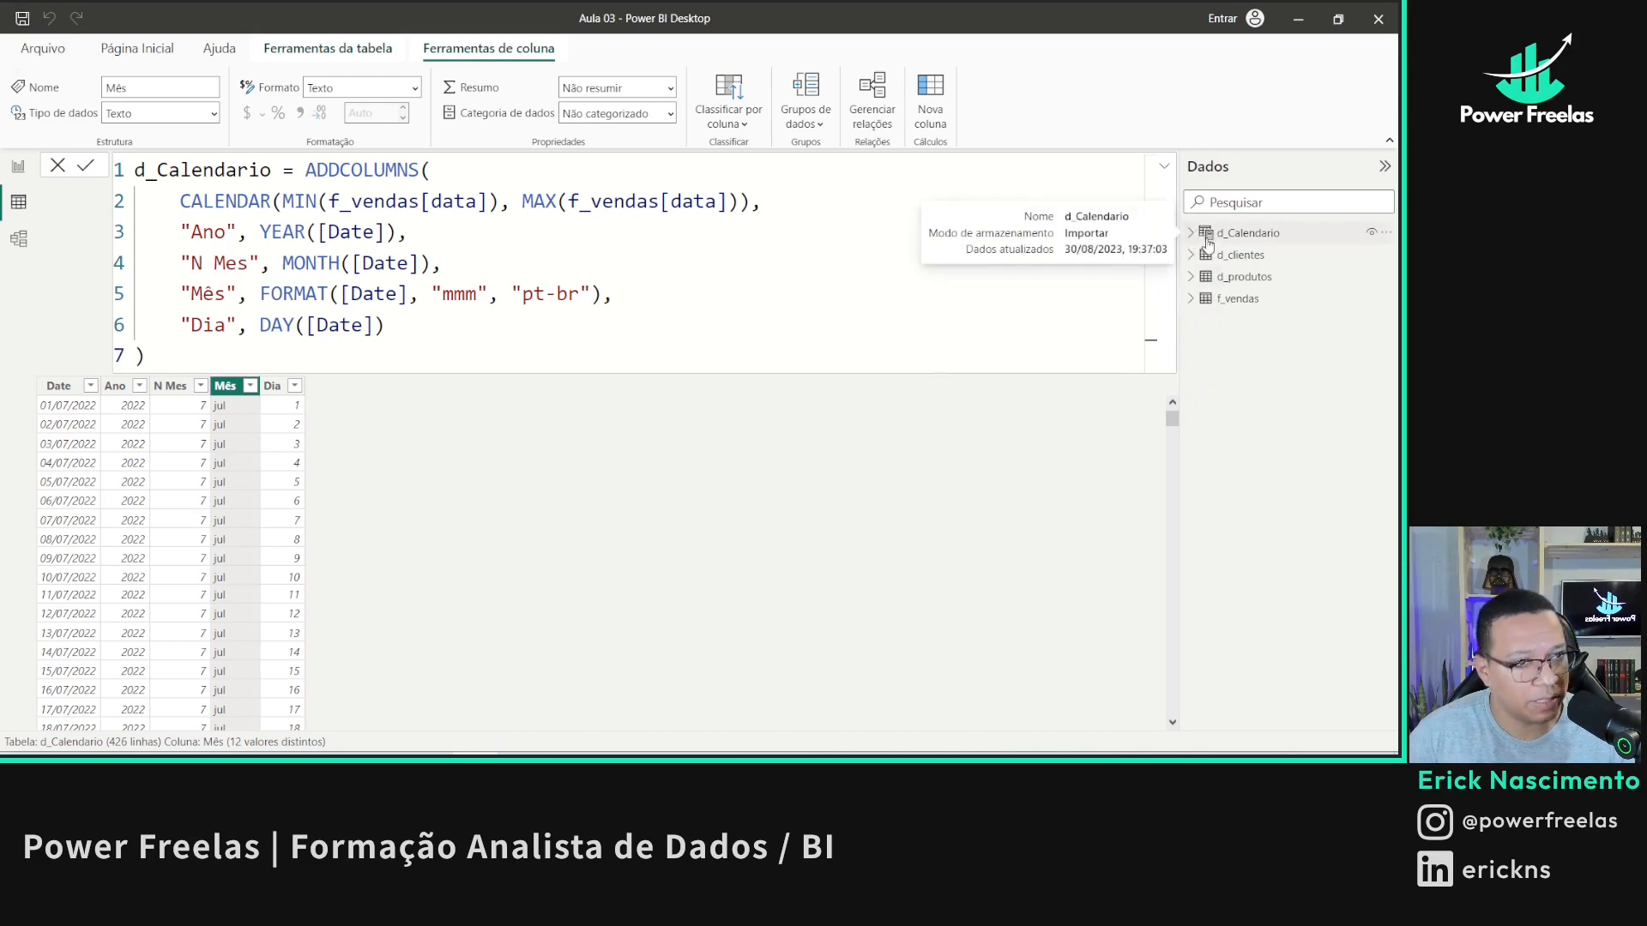
left_click(19, 170)
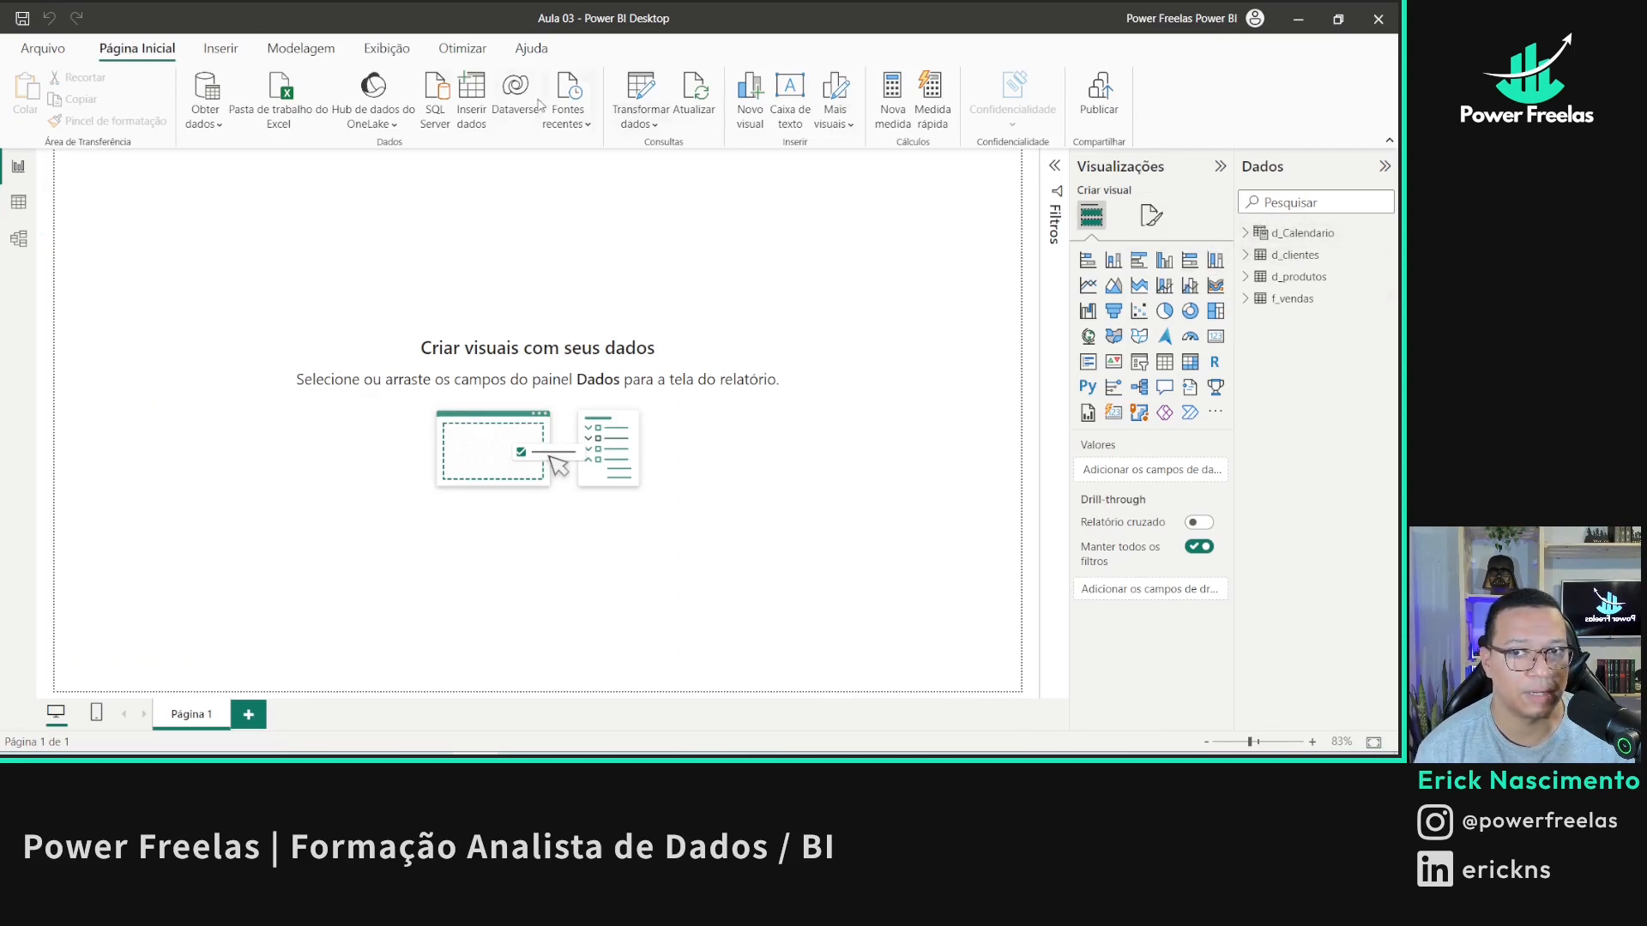
- Create and load an empty table named "Medias"
left_click(471, 96)
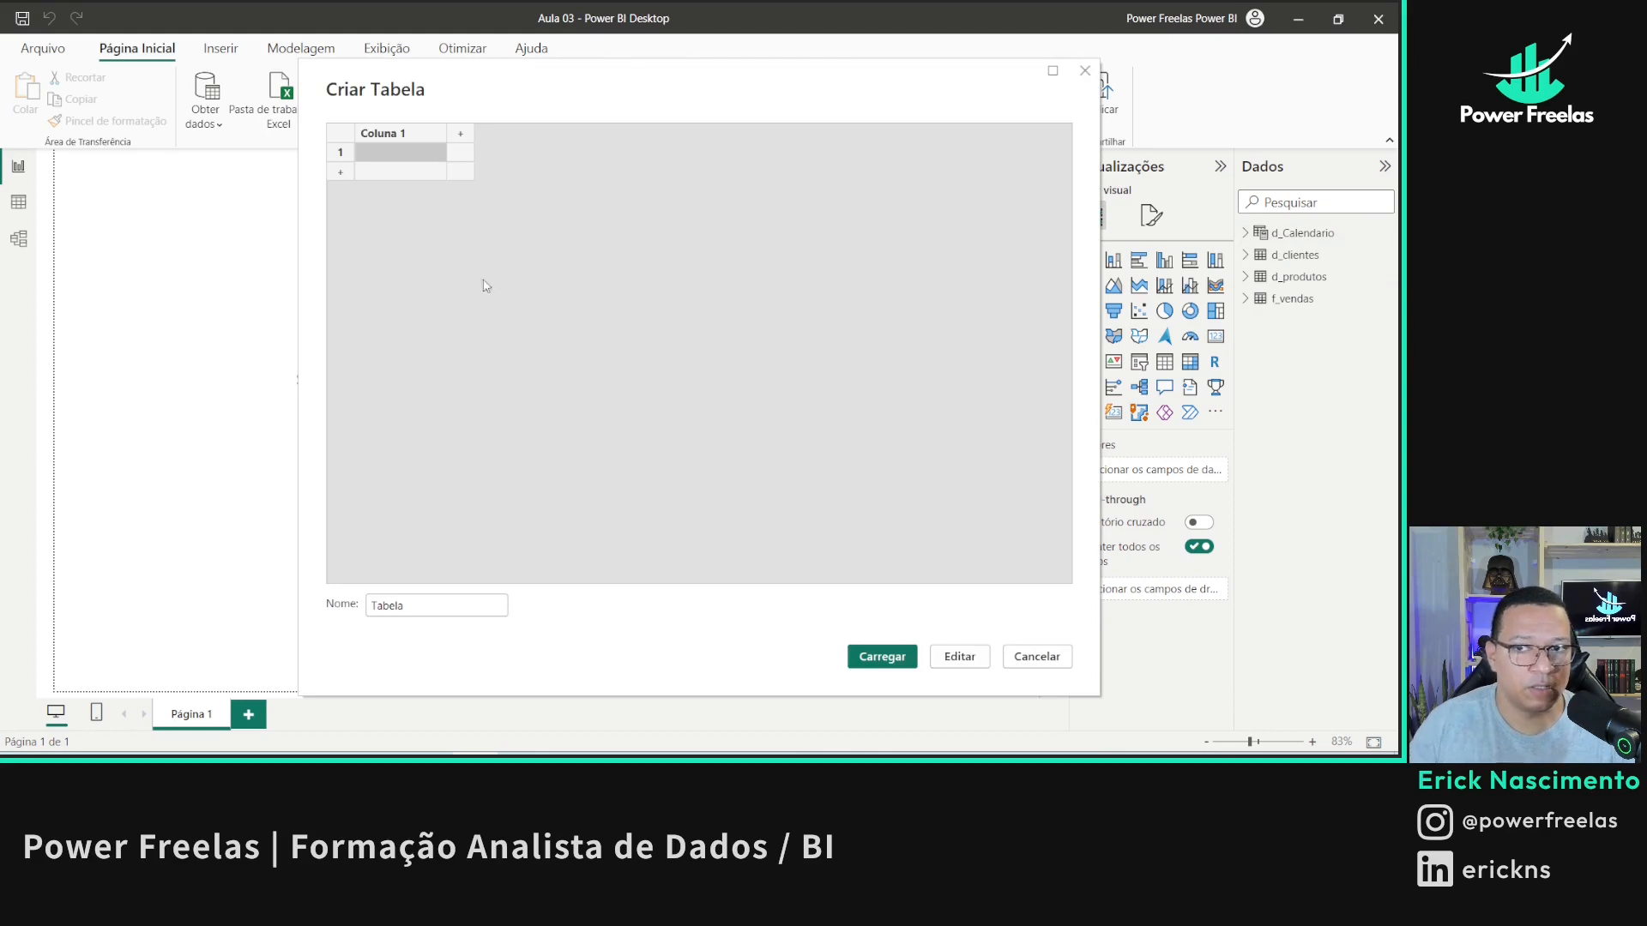
double_click(434, 609)
type("Medias")
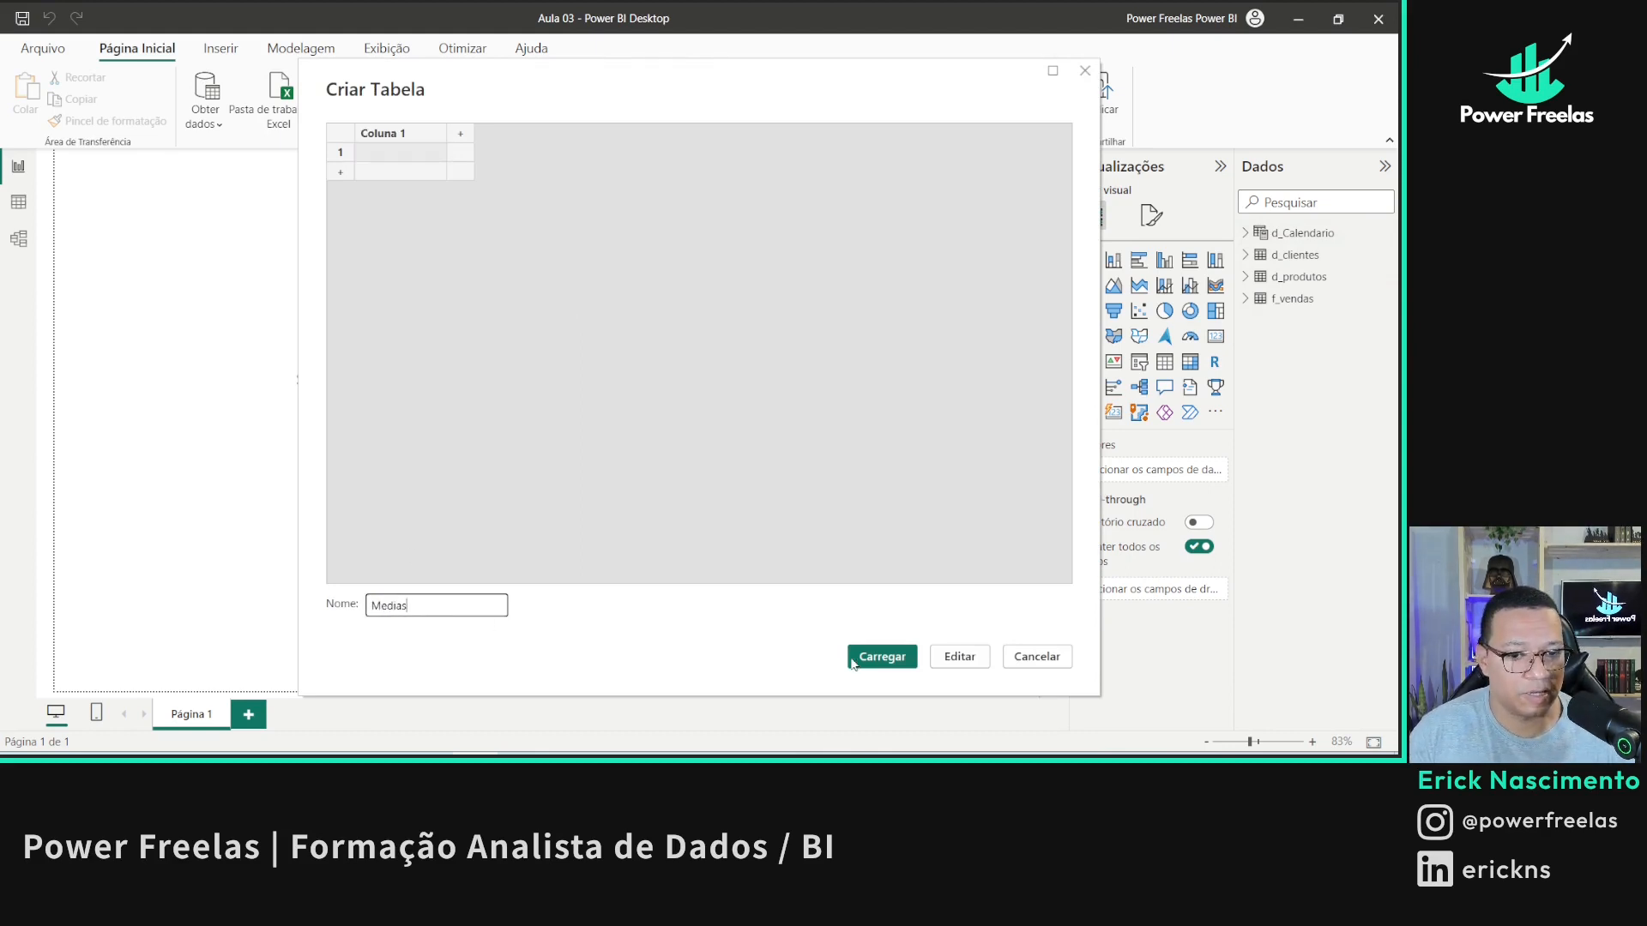
left_click(876, 656)
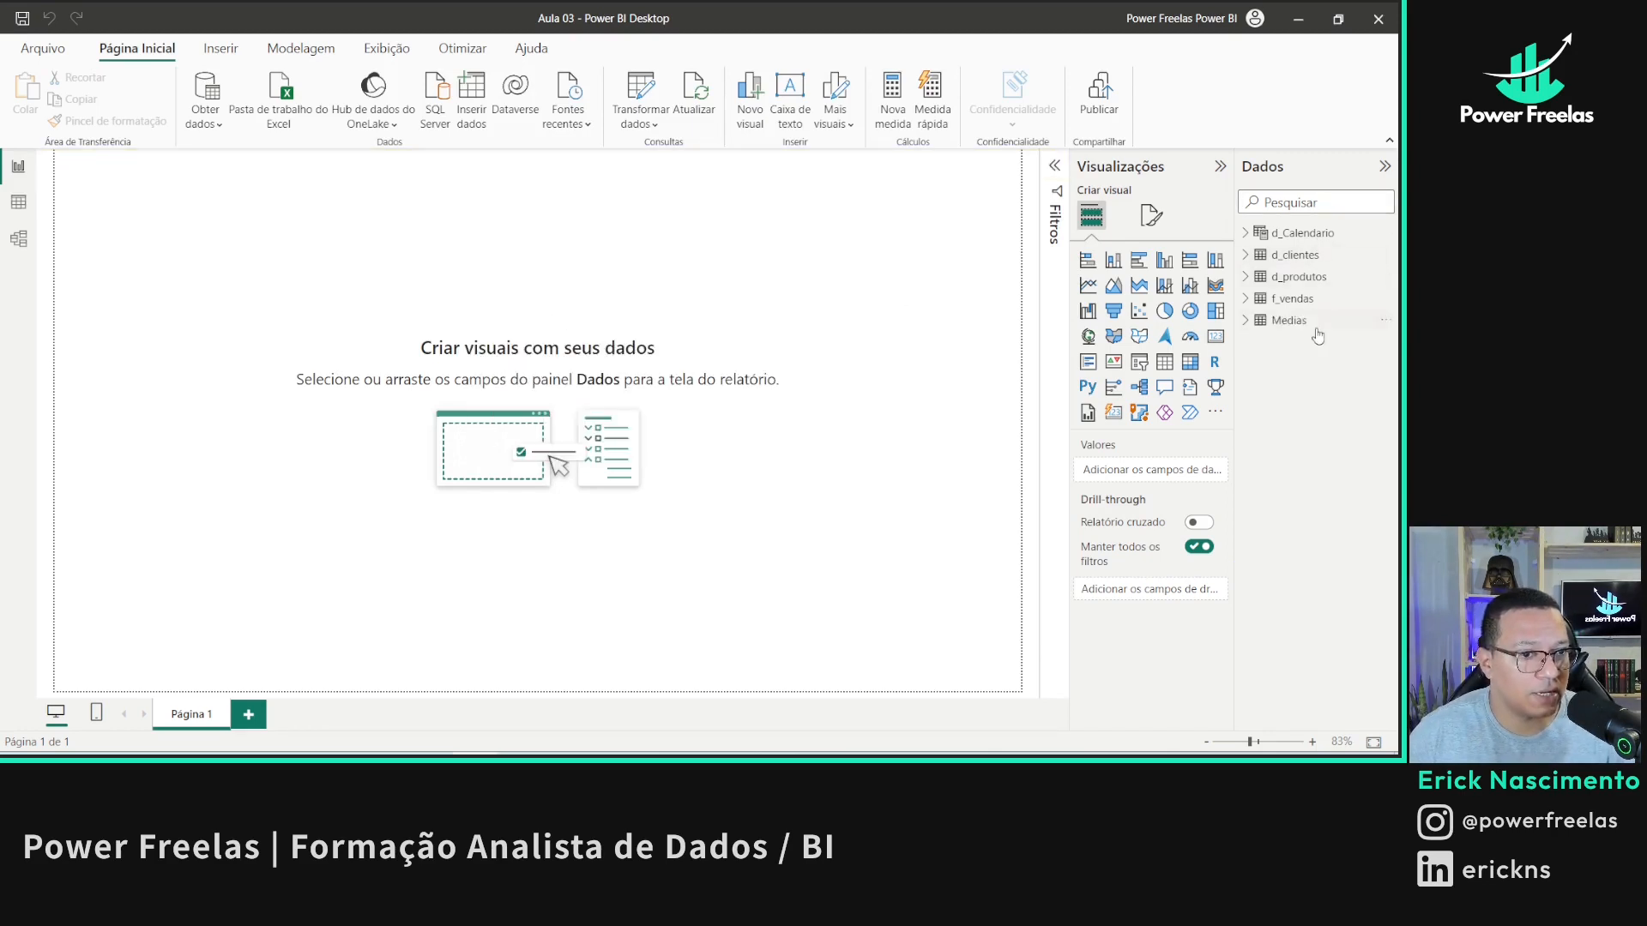
- Create a measure in the Medias table defined as Venda (Qtd) = SUM(f_vendas[item_quantidade])
left_click(1304, 320)
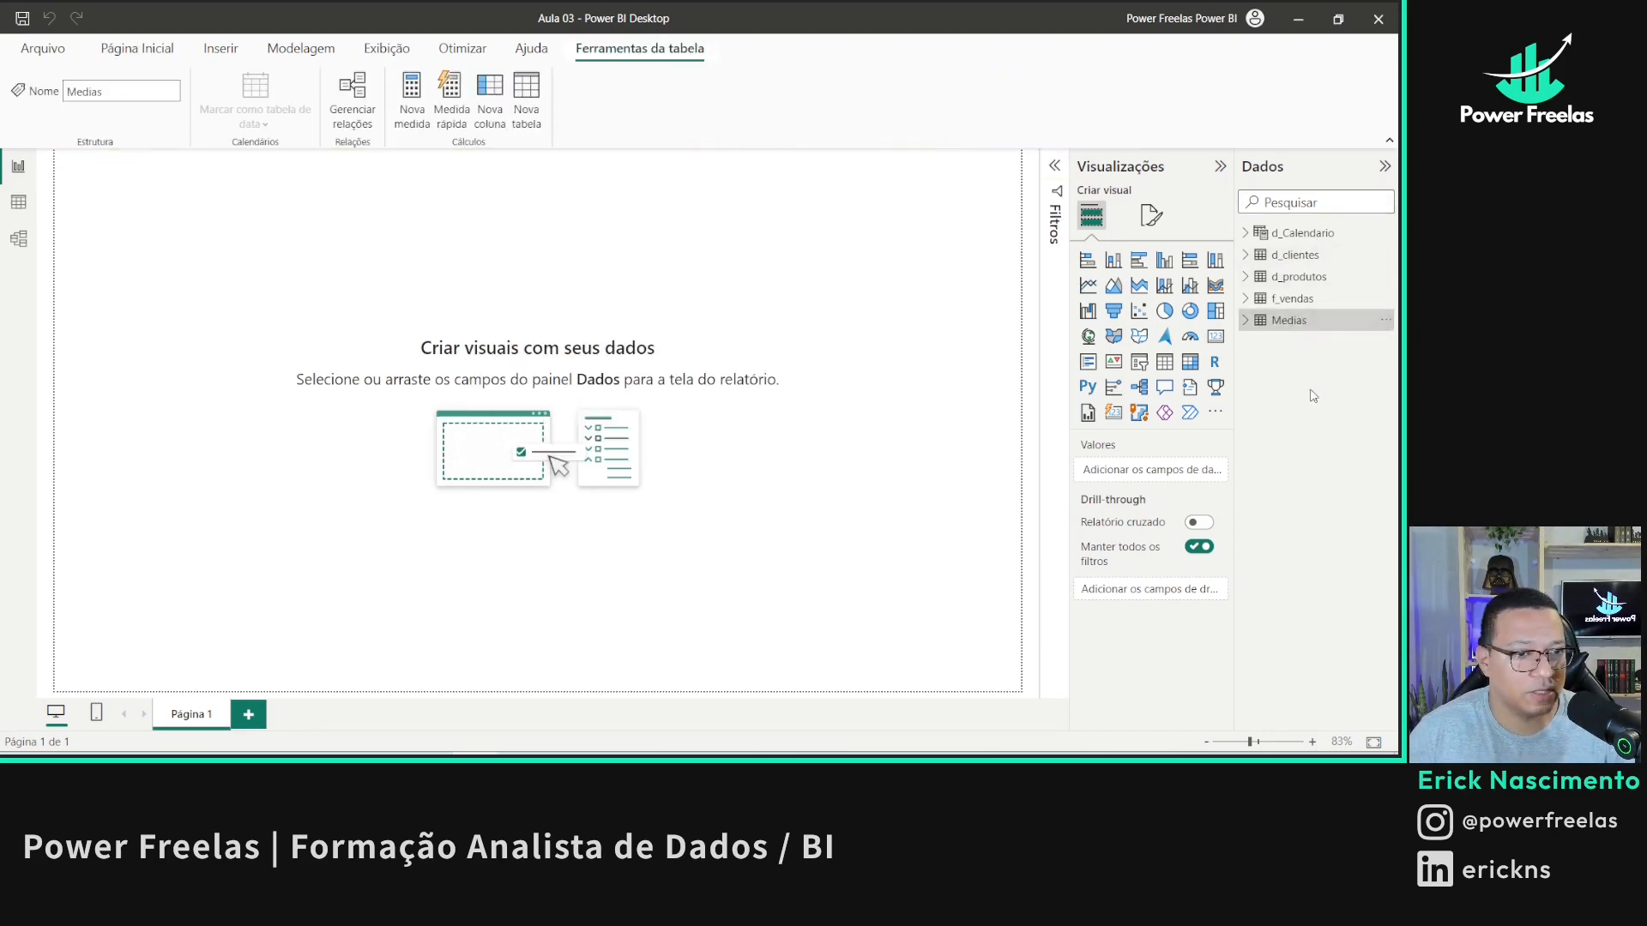
left_click(1246, 321)
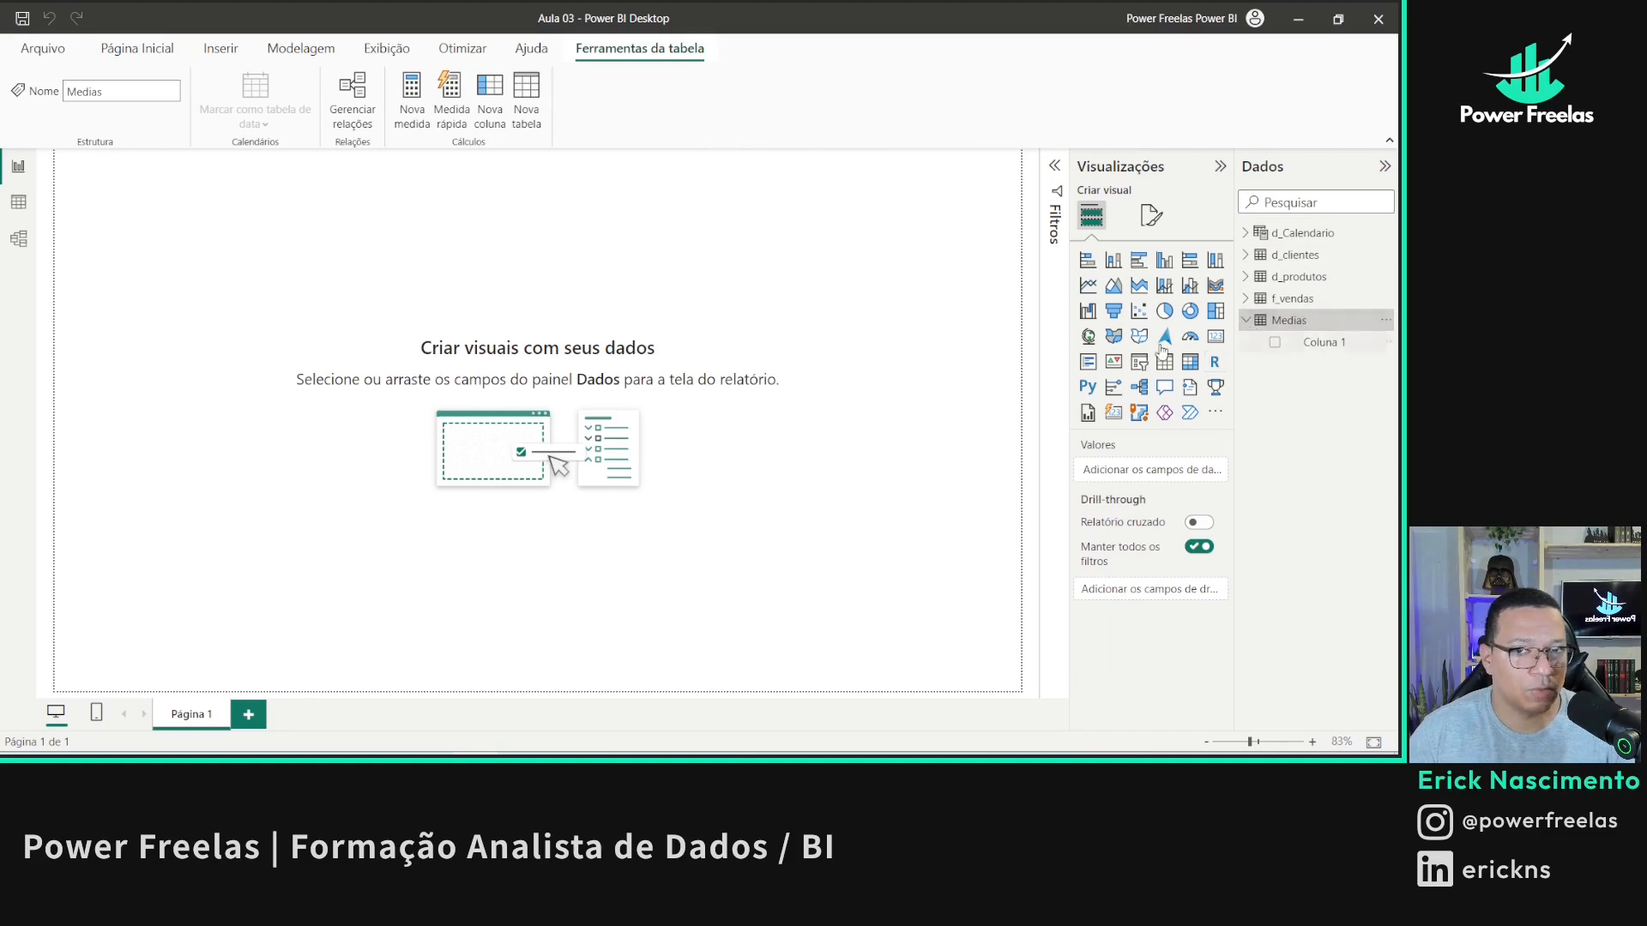
left_click(1317, 343)
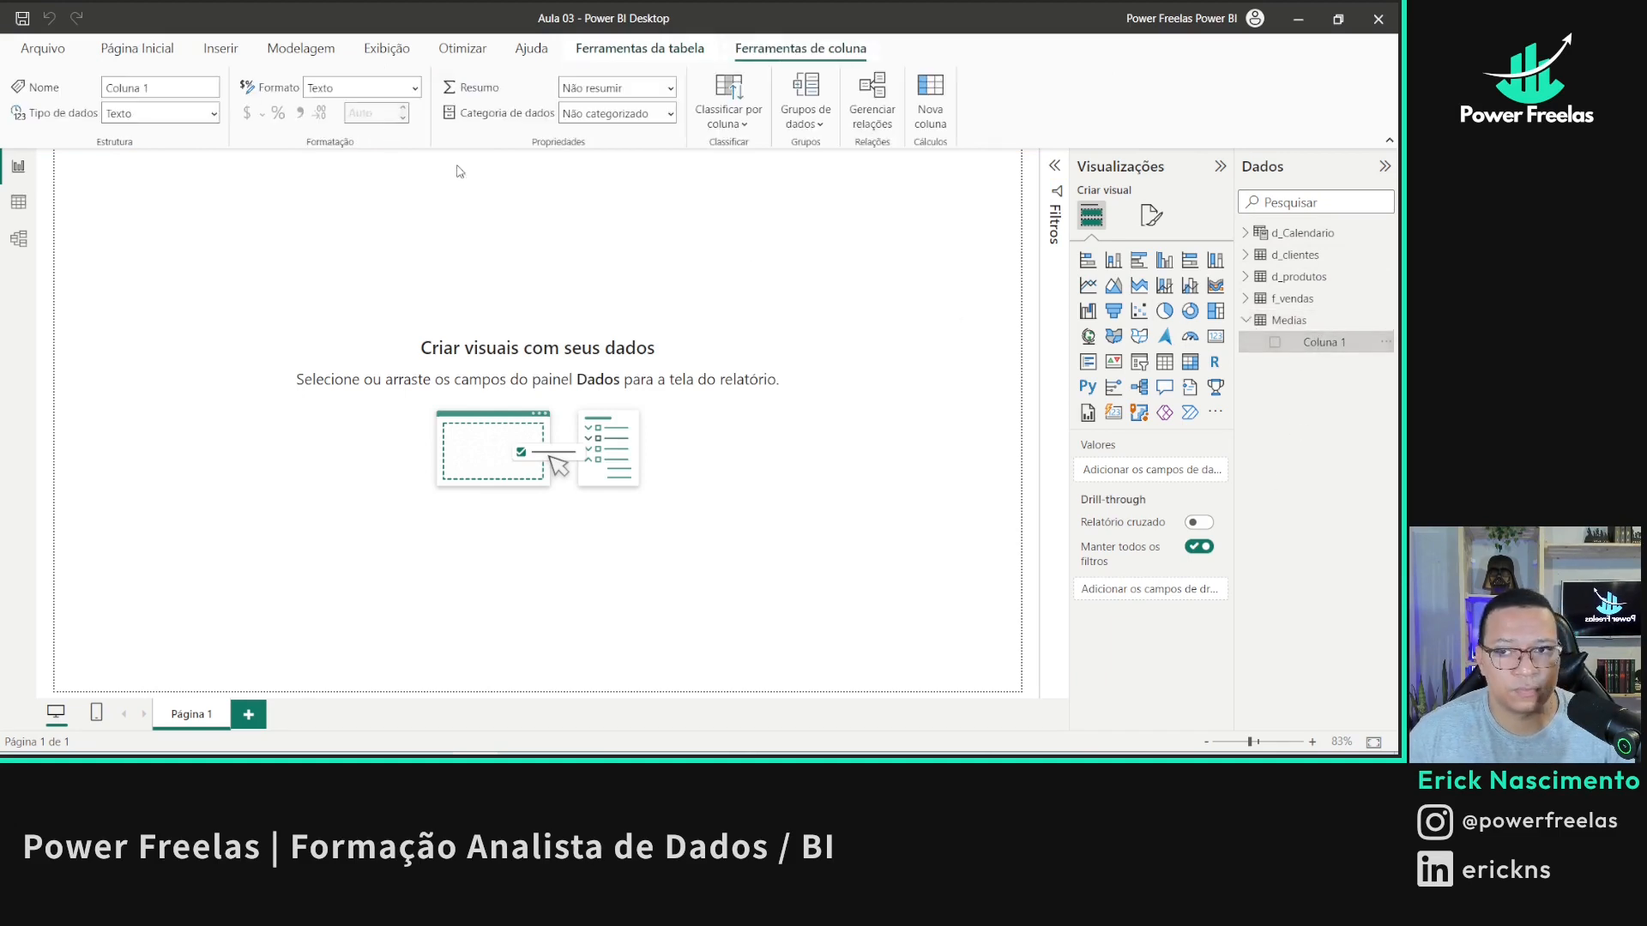
left_click(137, 48)
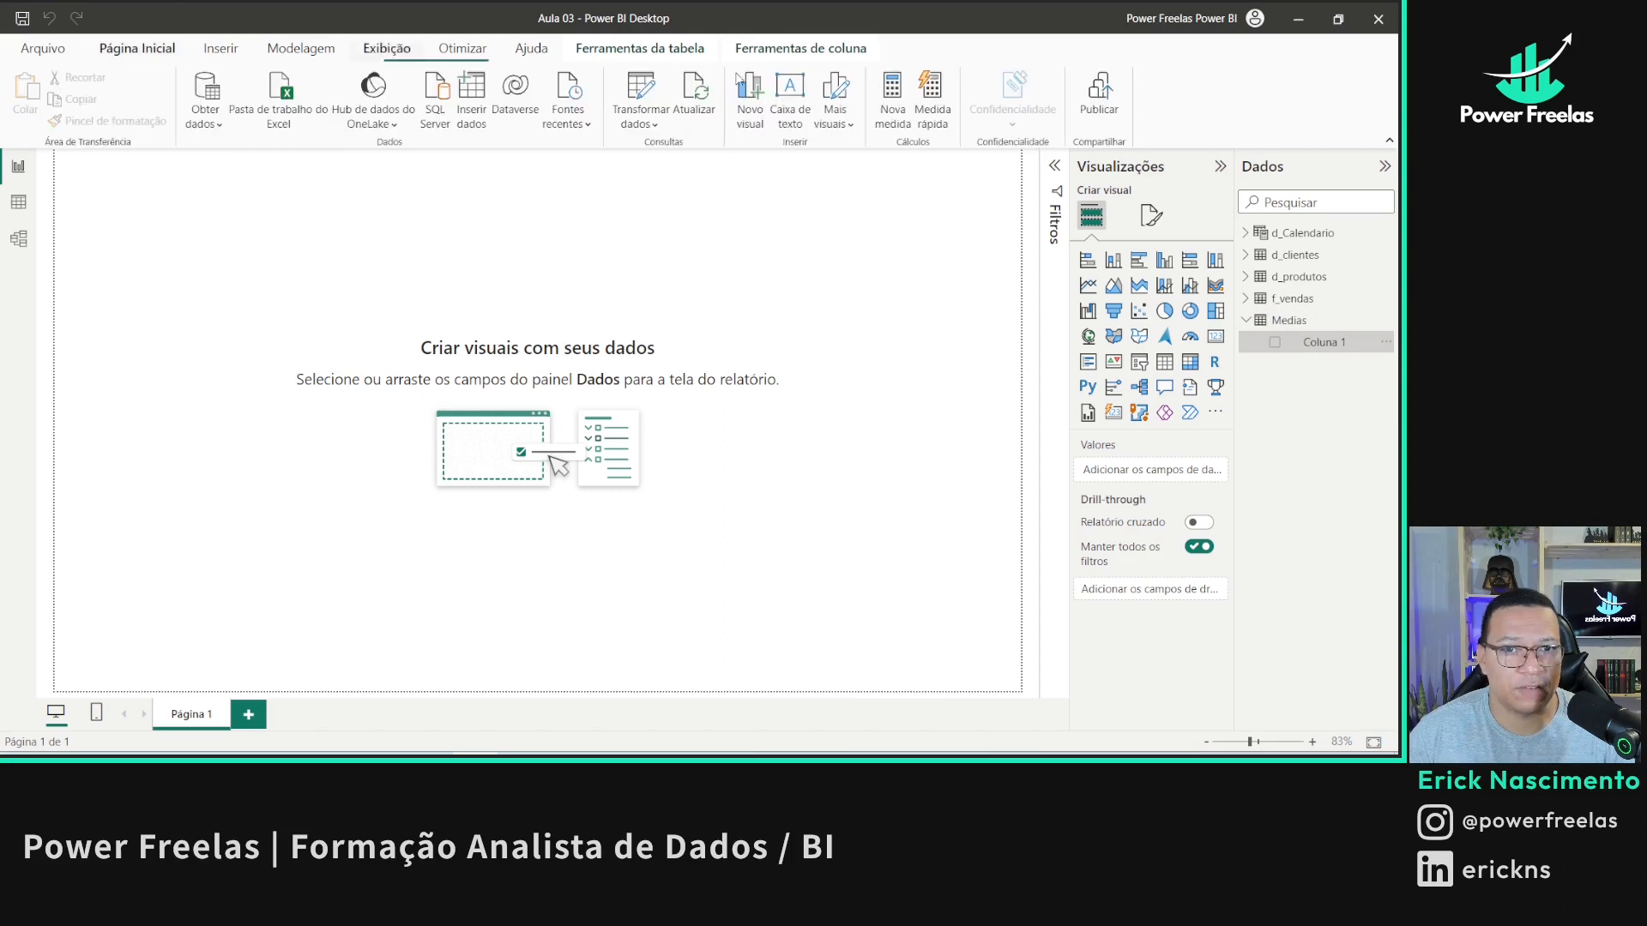
left_click(890, 98)
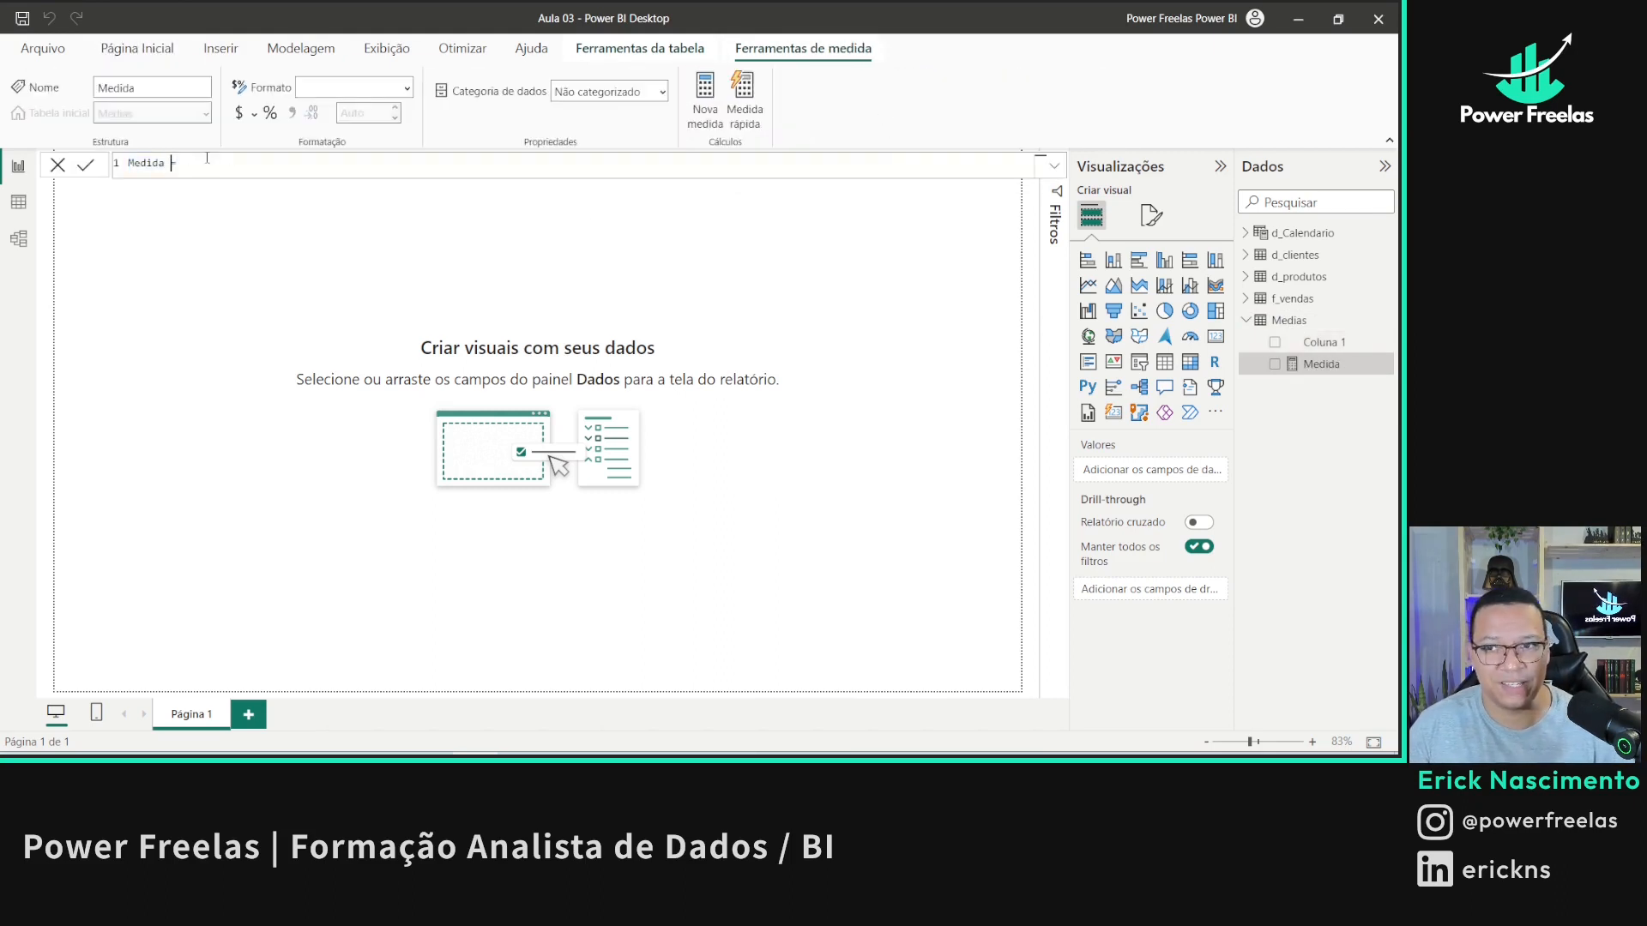
type("Ven")
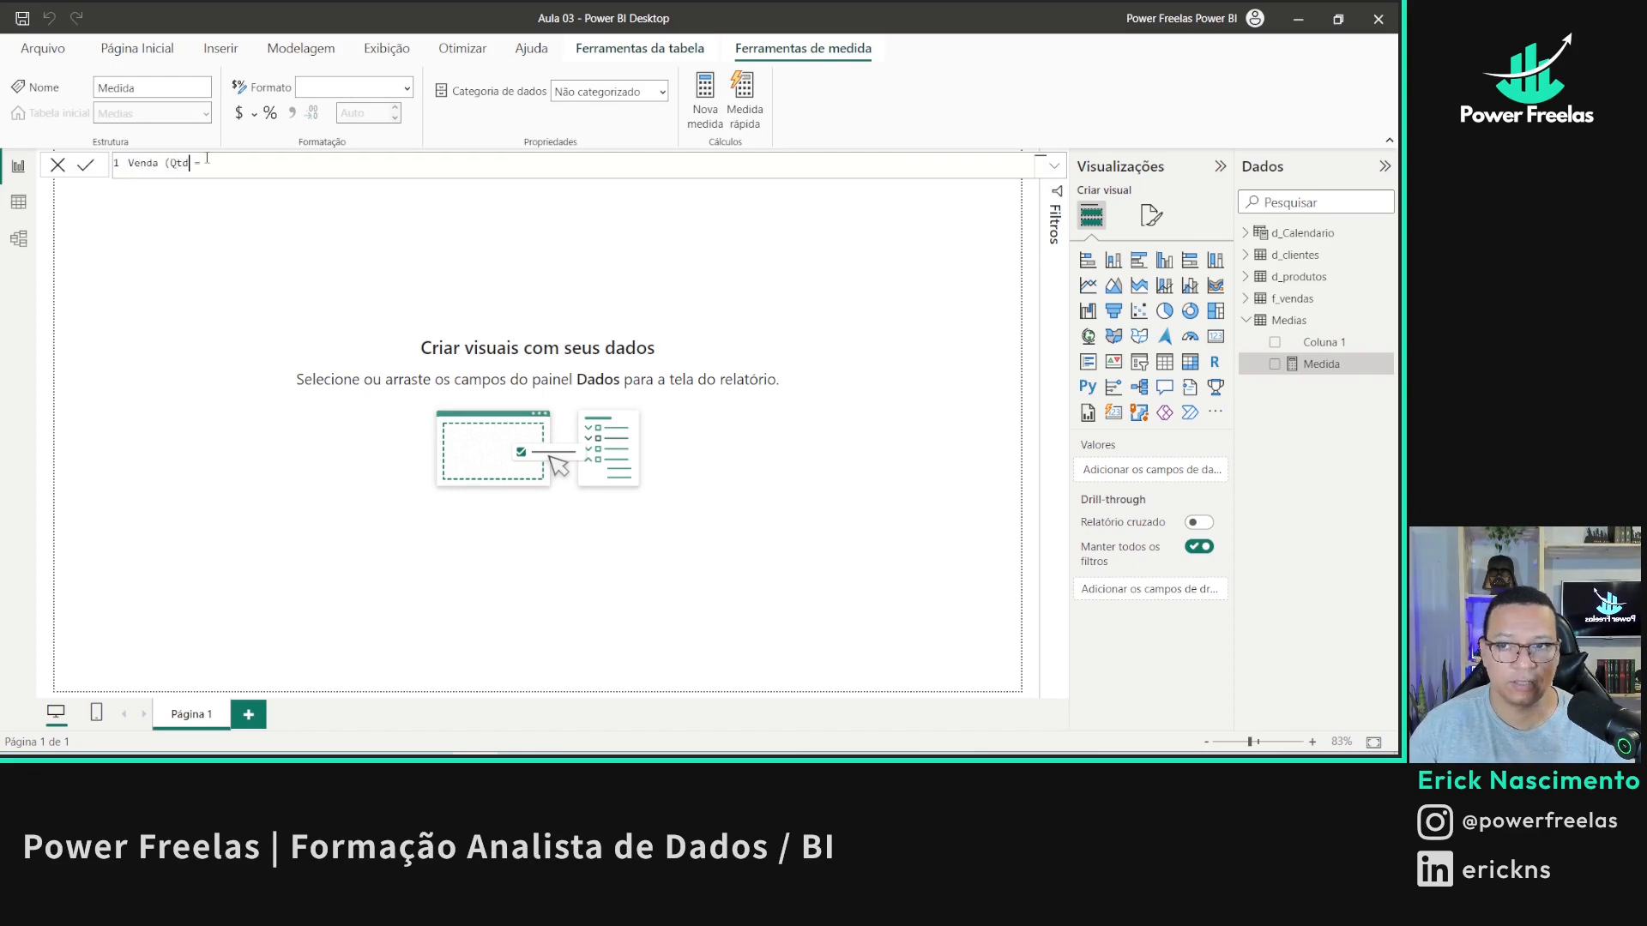
type("da (Qtd) = ")
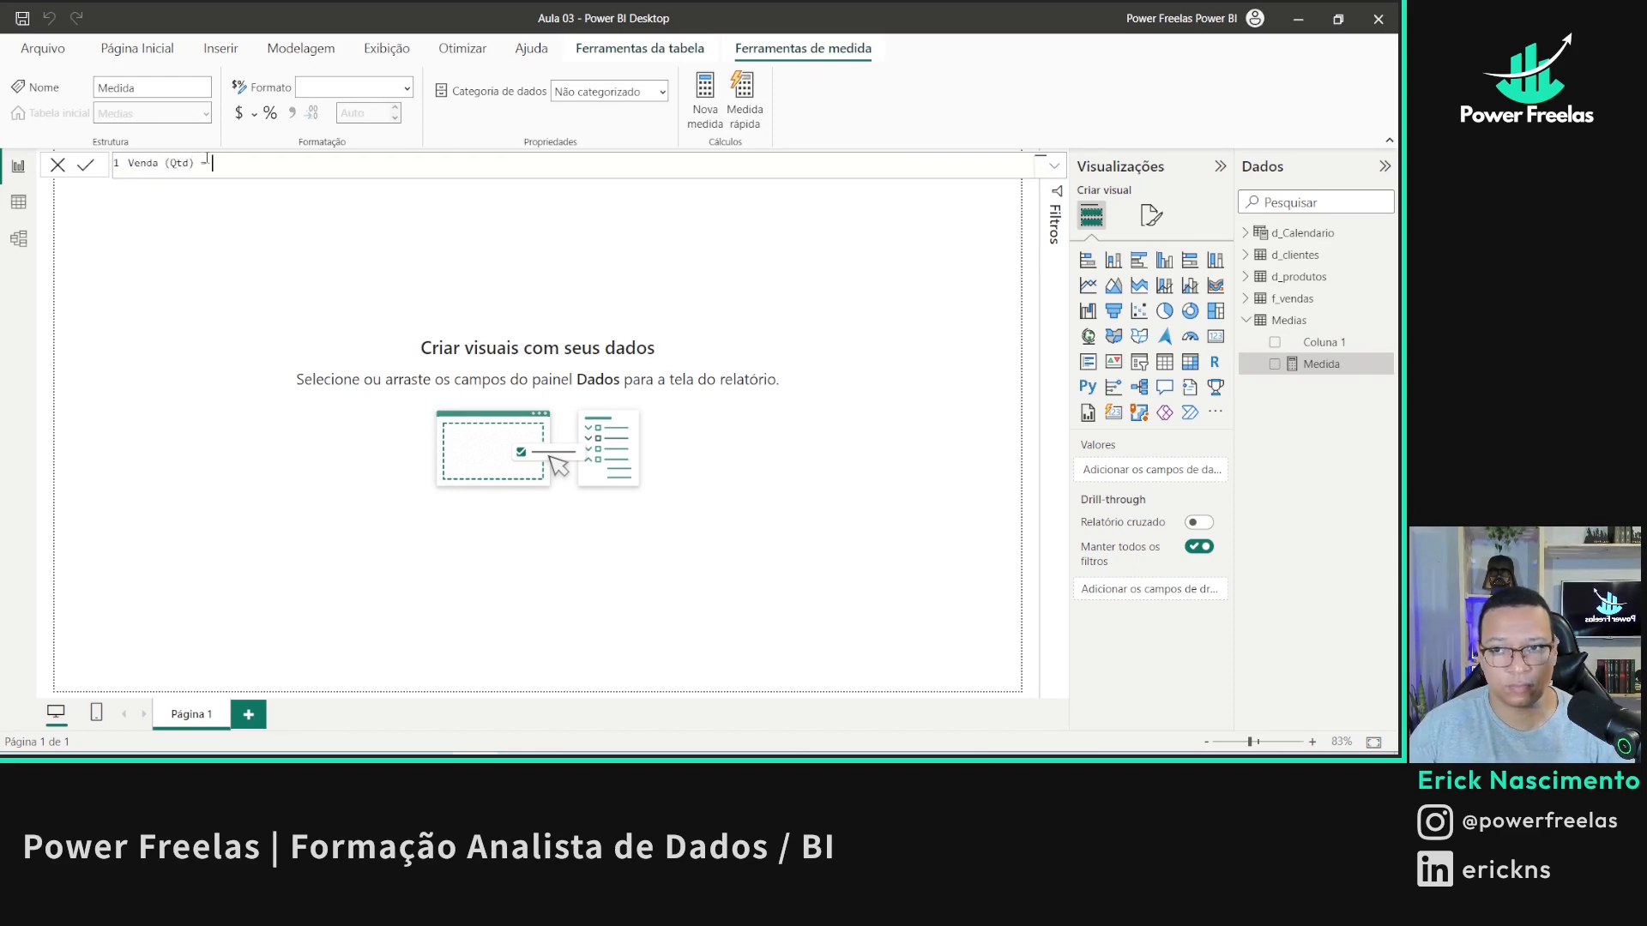
type("SUM(")
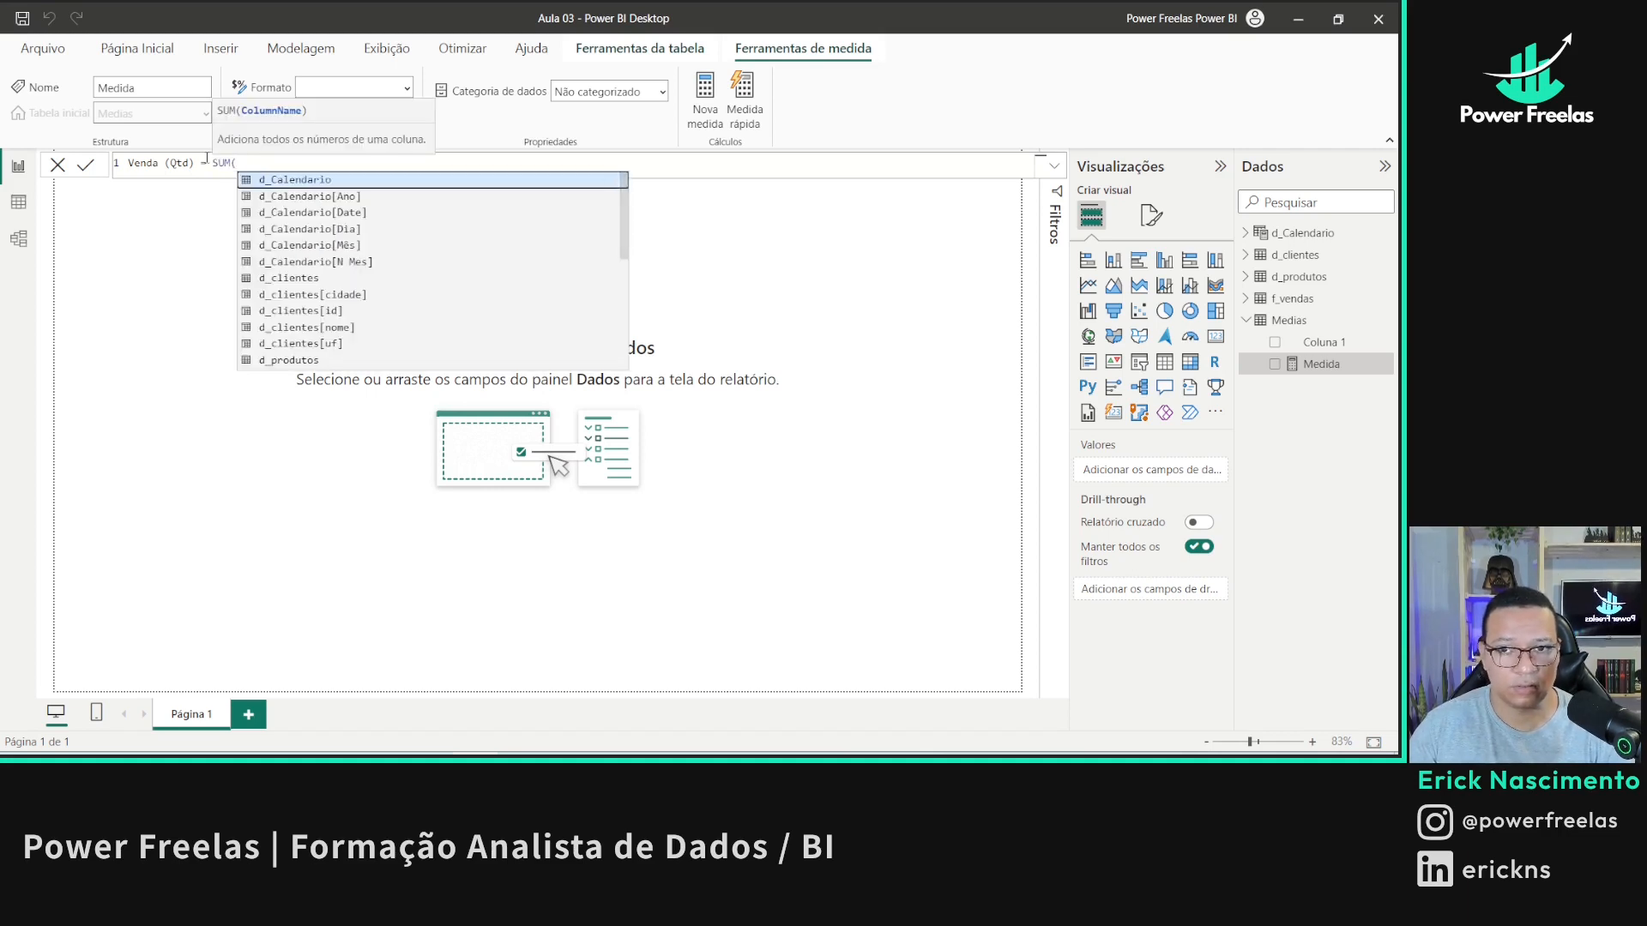
type("quan")
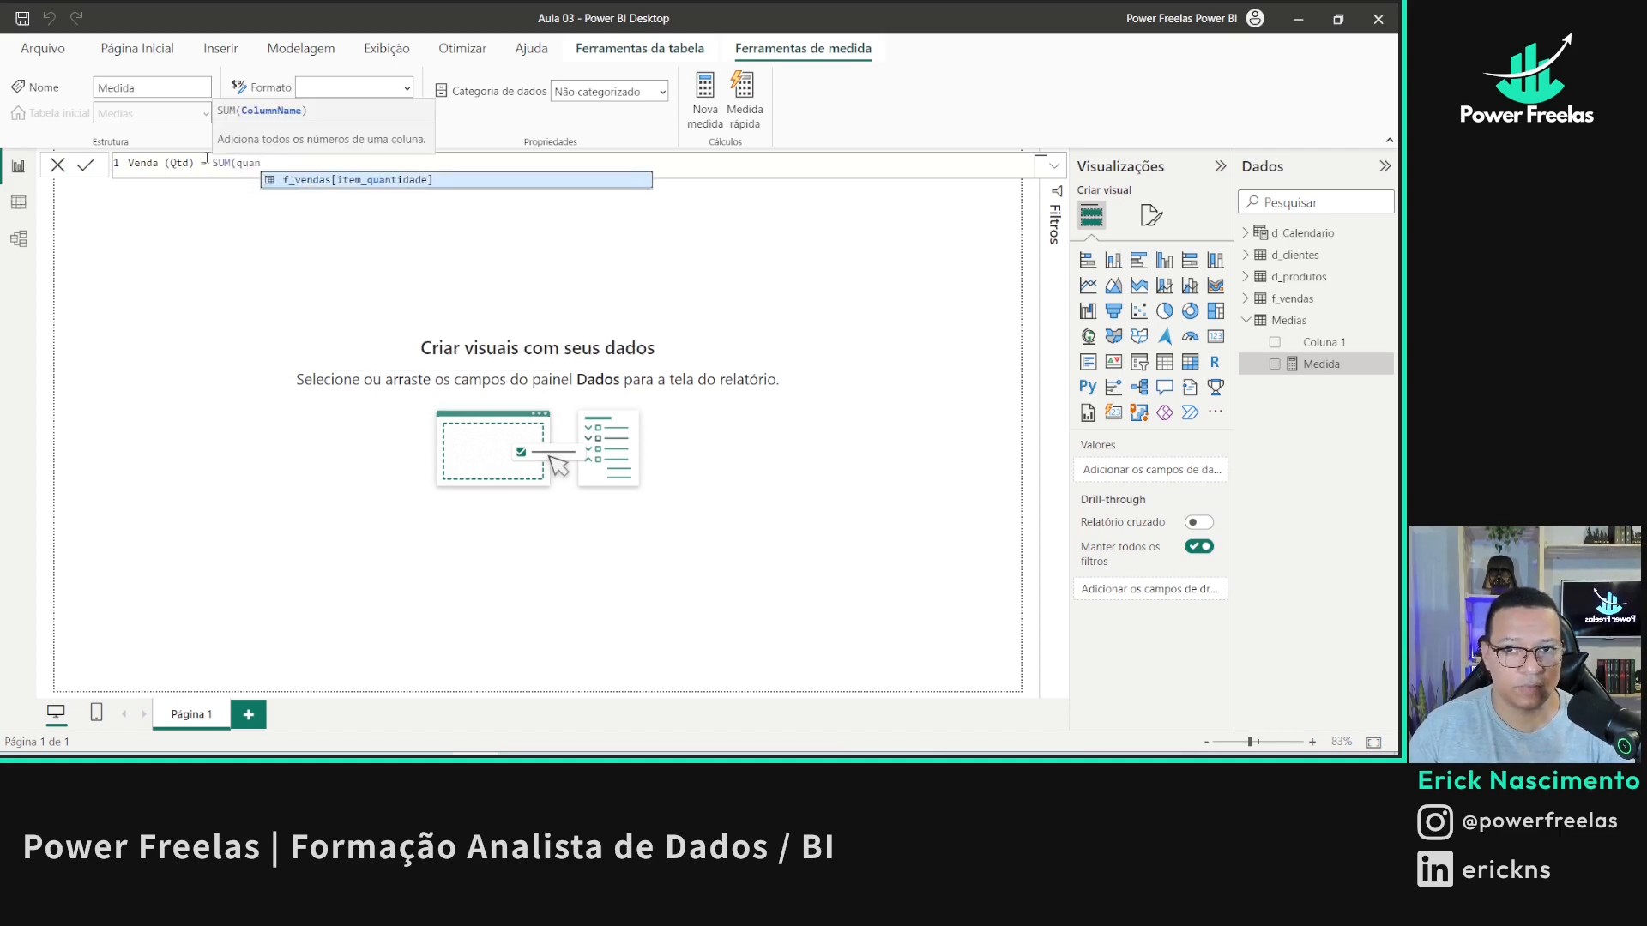
key("Tab")
type(")")
key("Return")
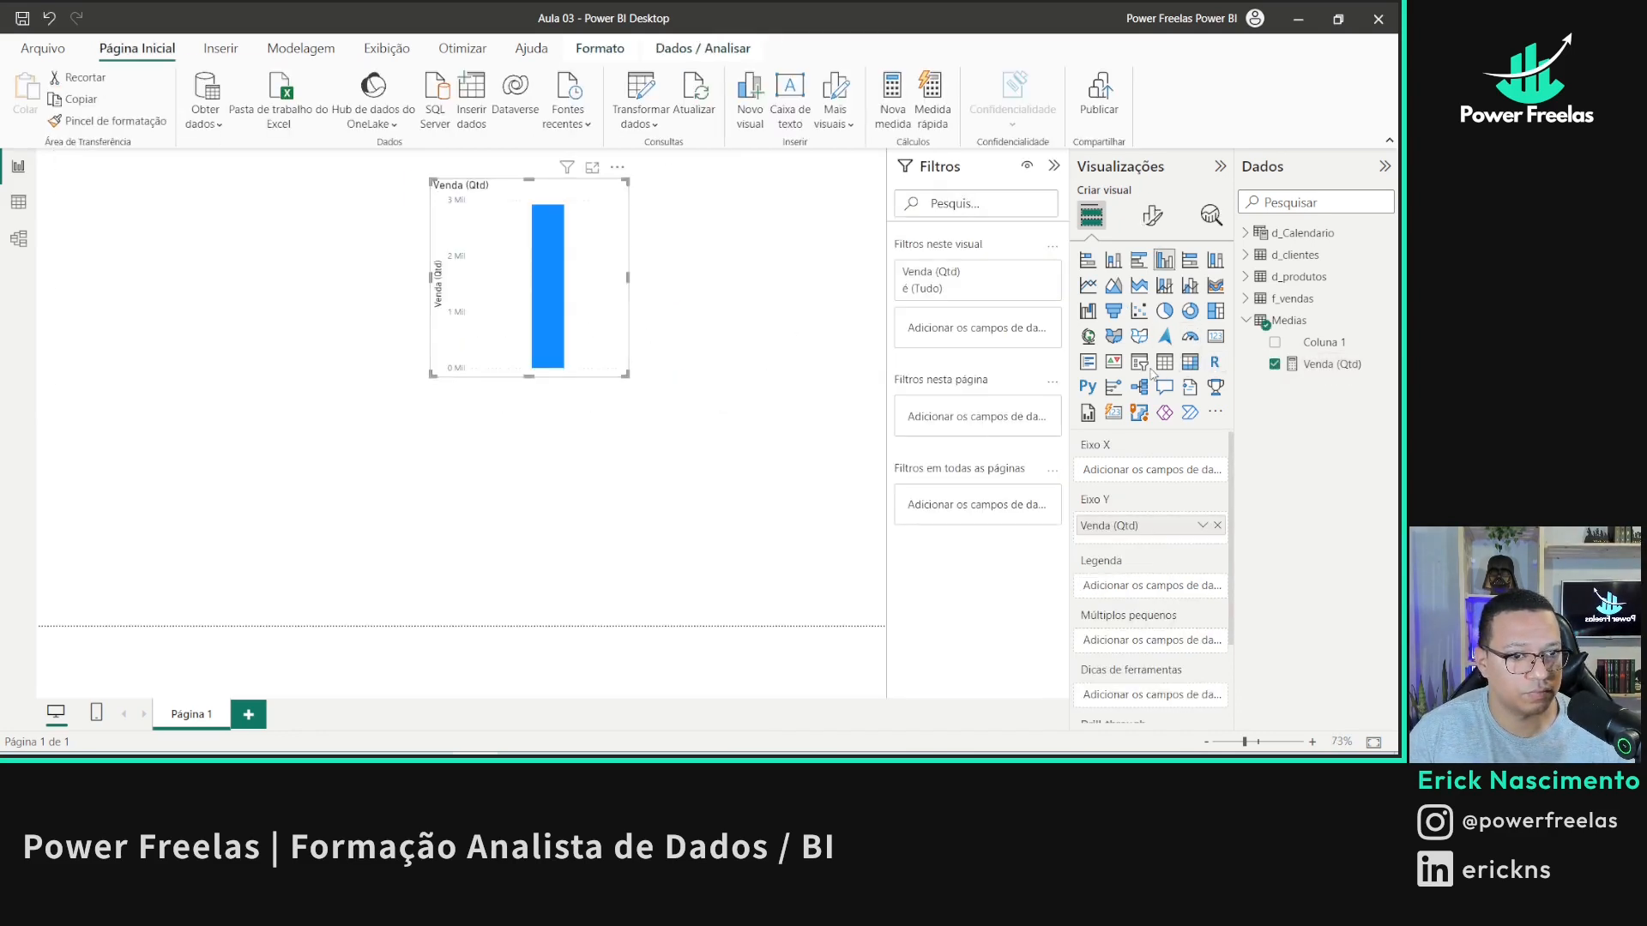
- Show Venda (Qtd) in a card visual of reduced height and format the measure with a thousands separator
left_click(1215, 336)
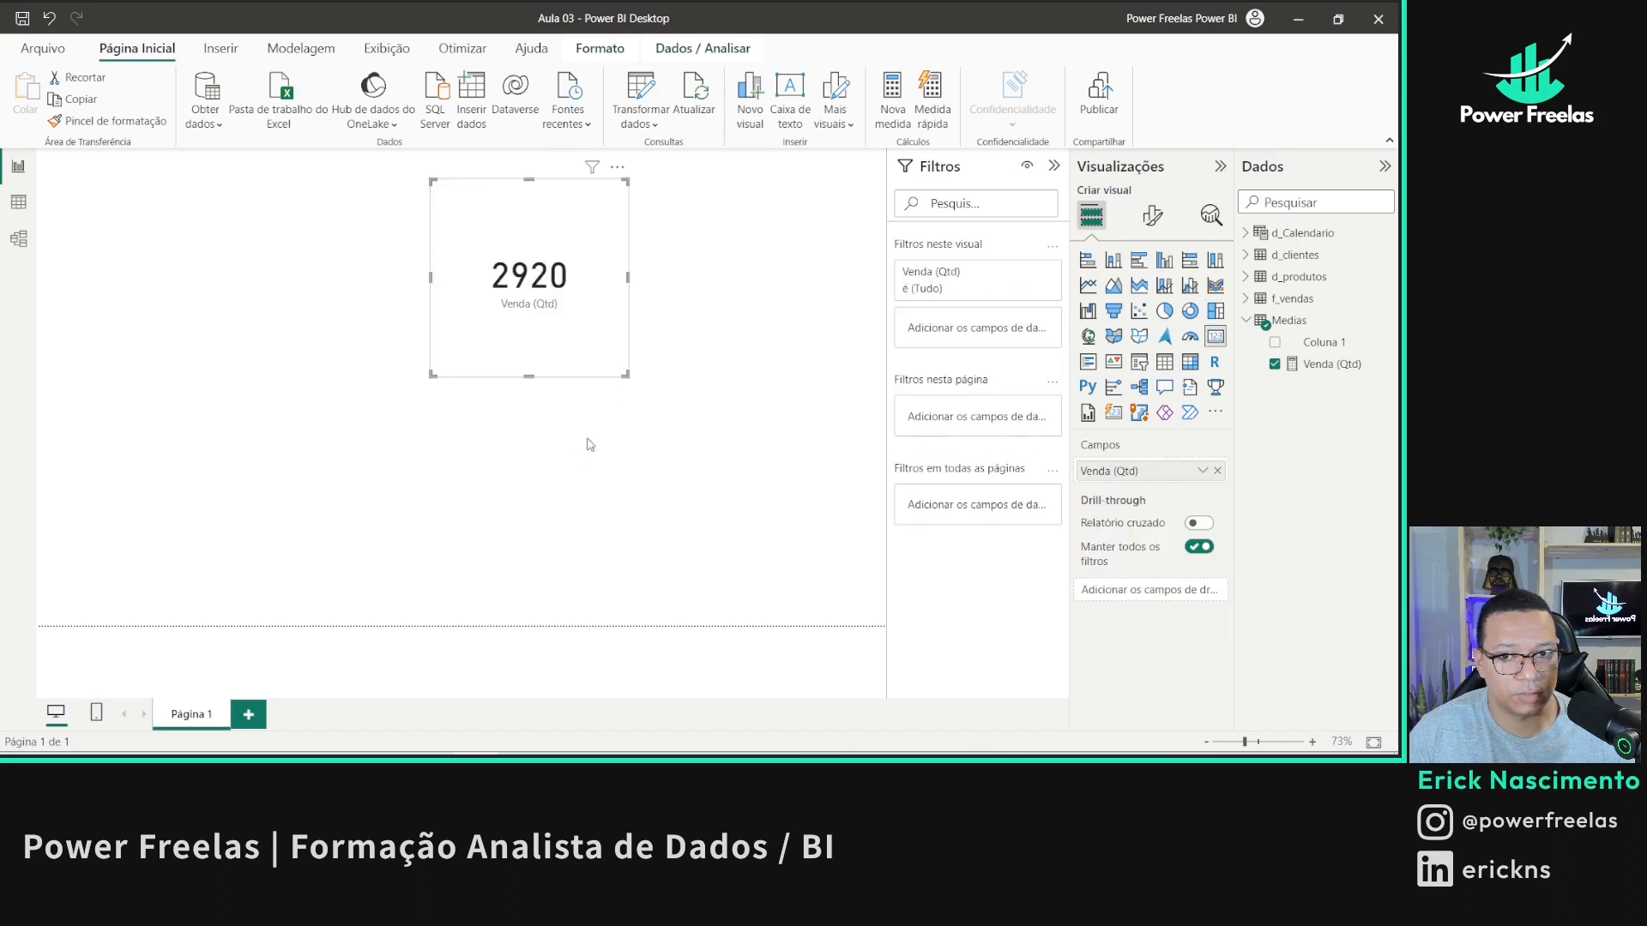
left_click_drag(625, 372, 617, 263)
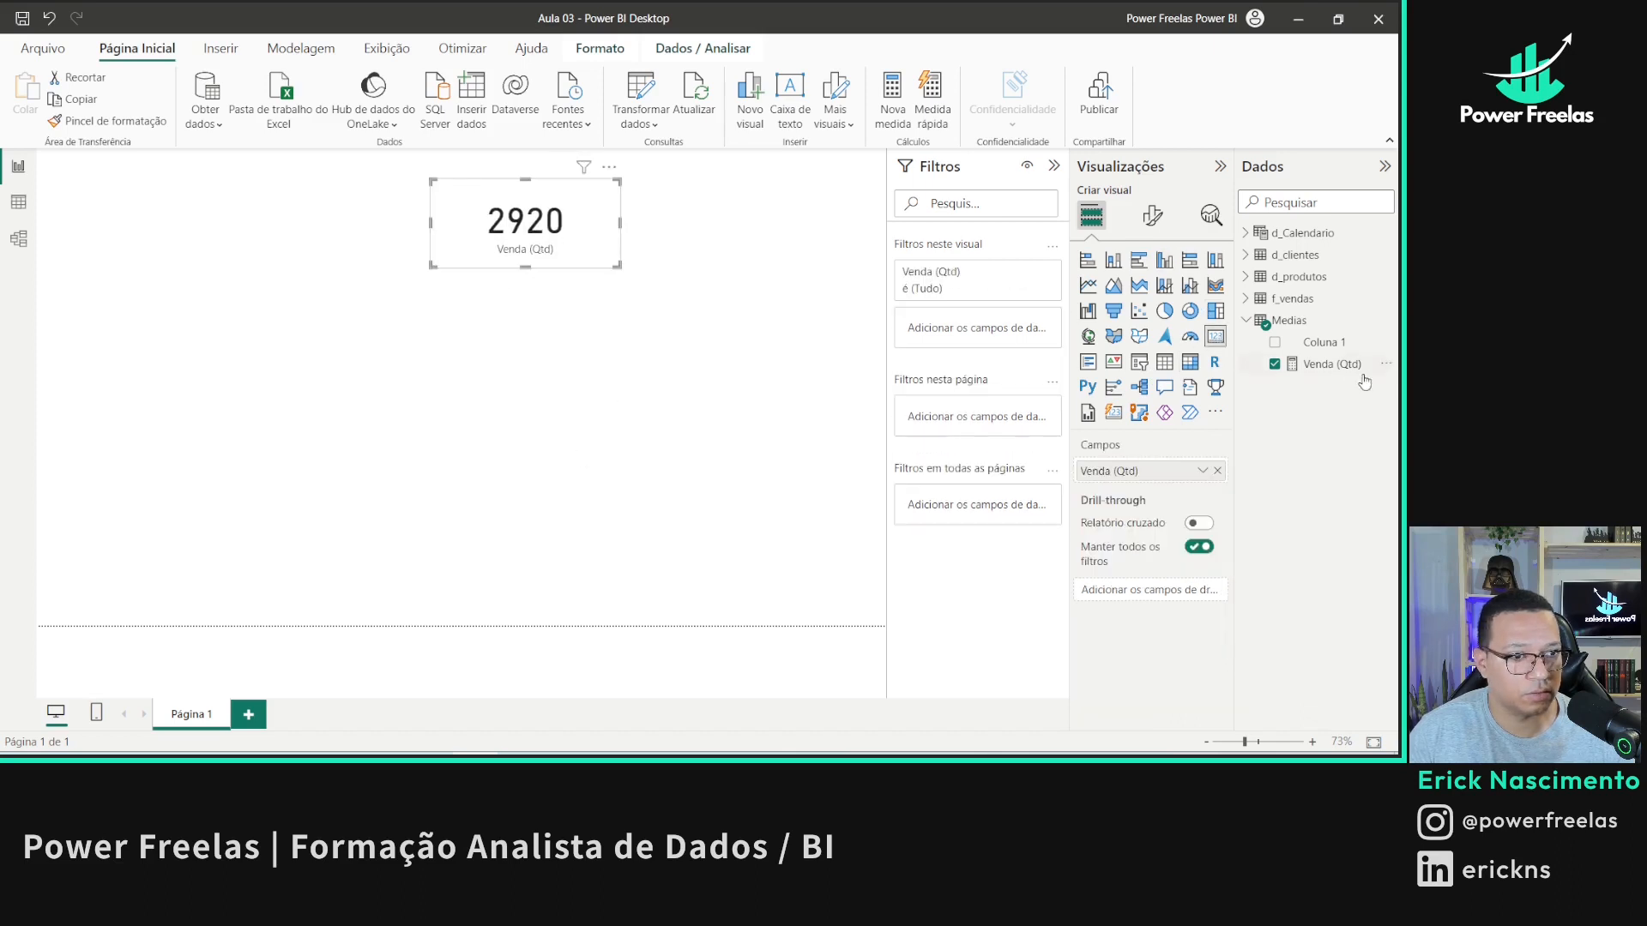
left_click(1332, 363)
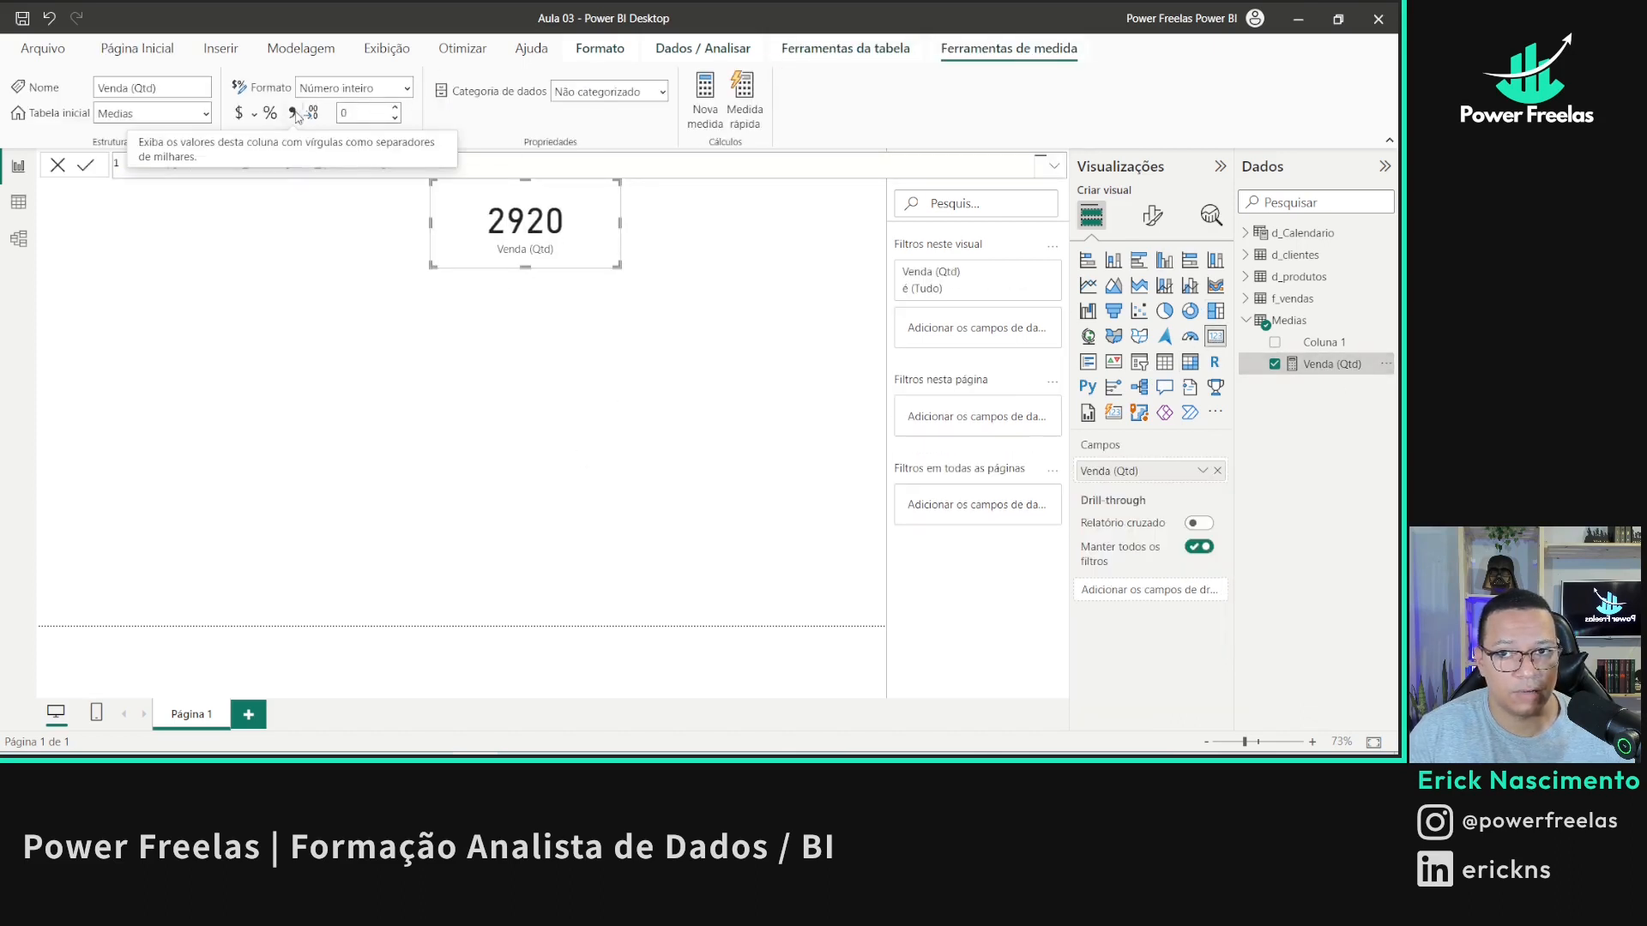
left_click(294, 113)
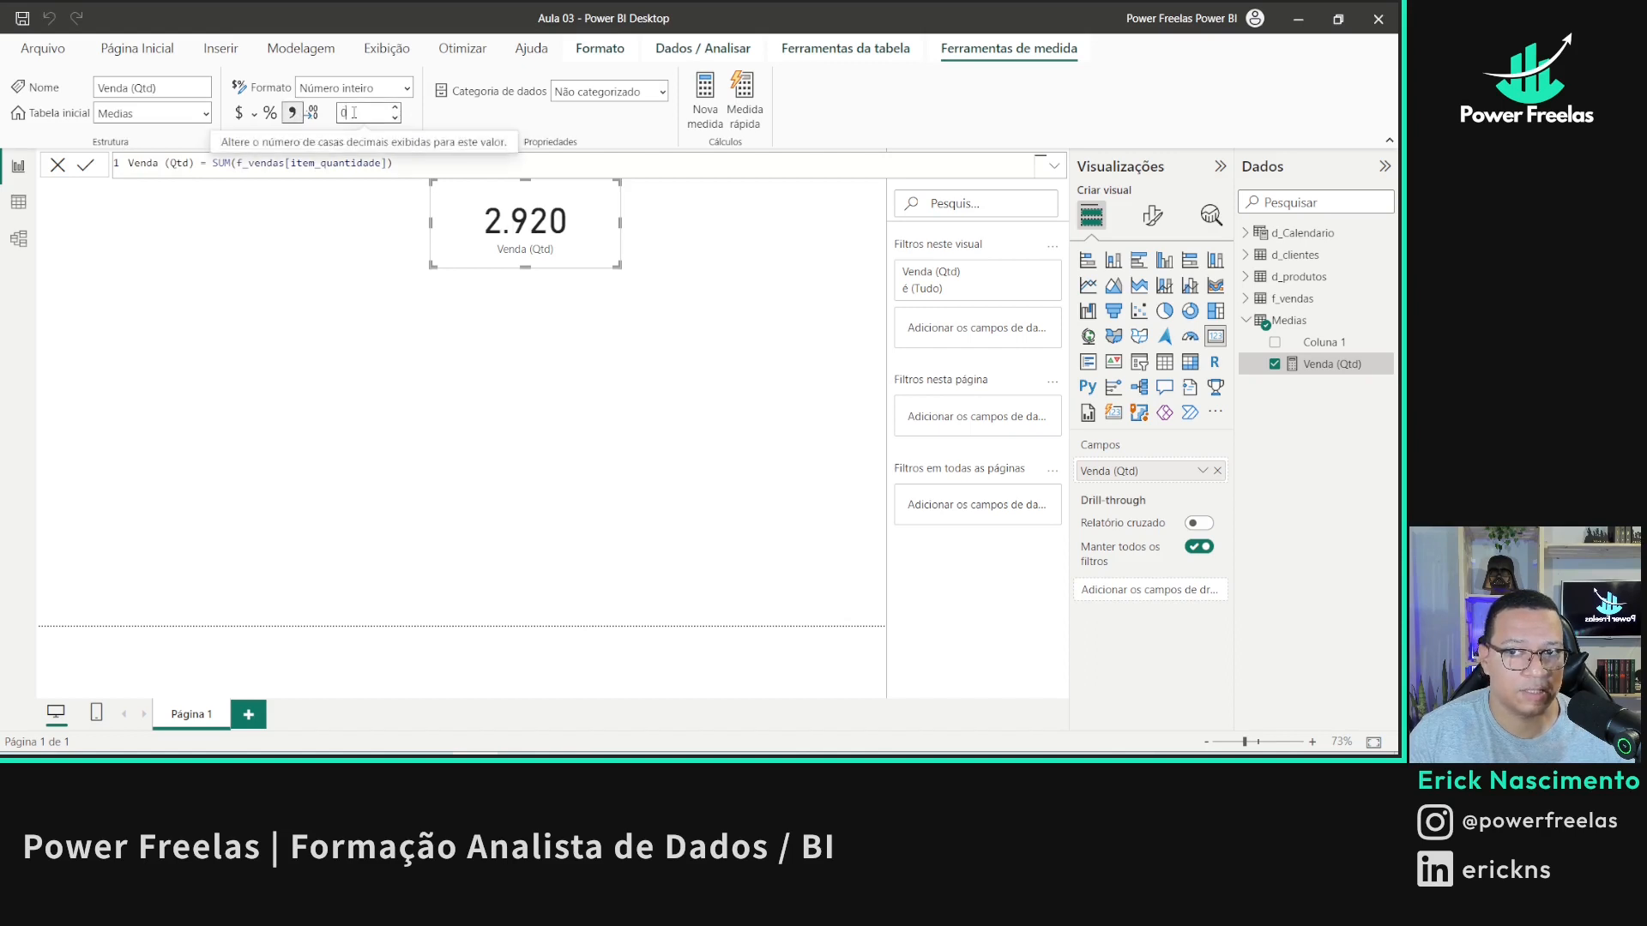
left_click(466, 397)
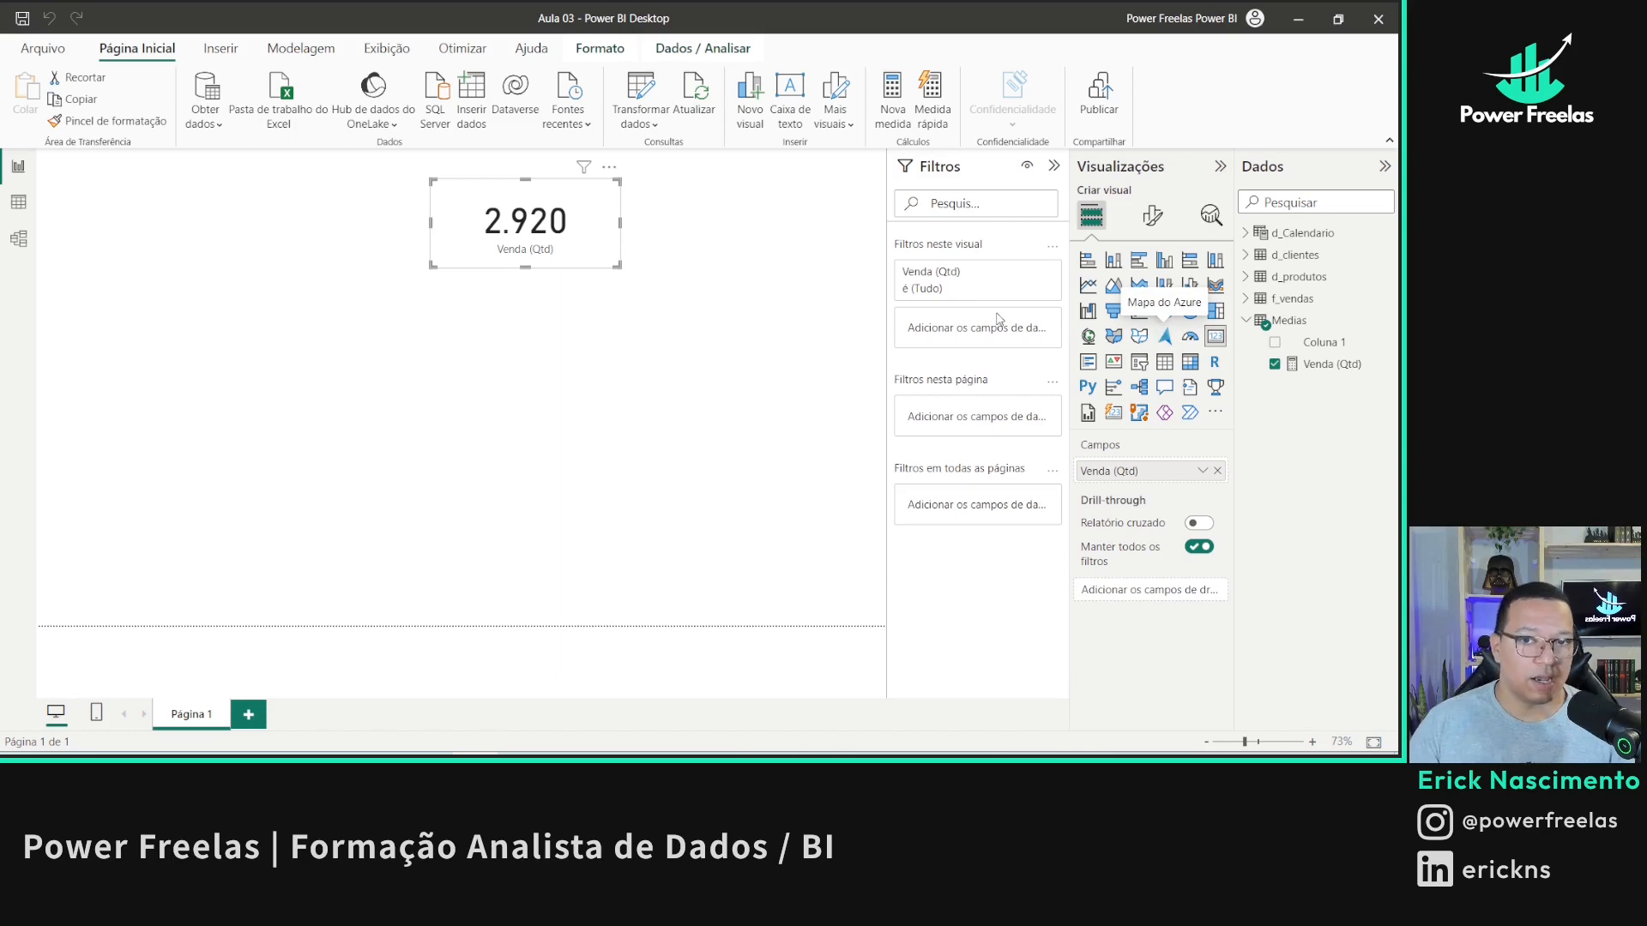
- Move the Venda (Qtd) card up to the page's upper edge and display the Medias table in the data view
left_click_drag(583, 261, 580, 183)
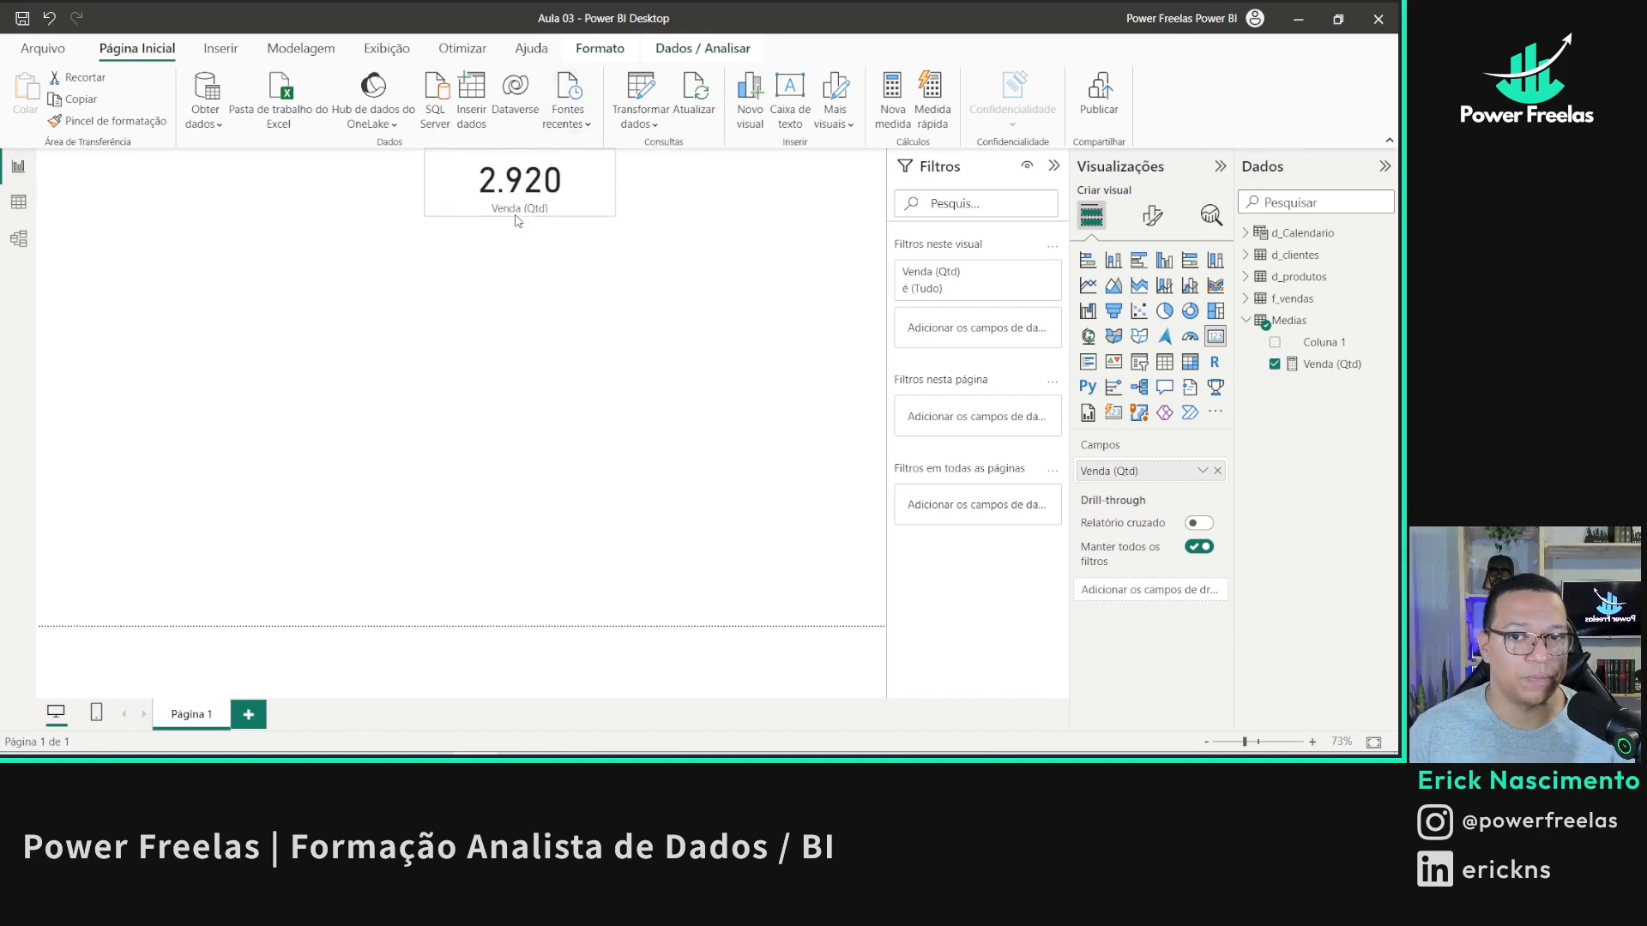
left_click(554, 269)
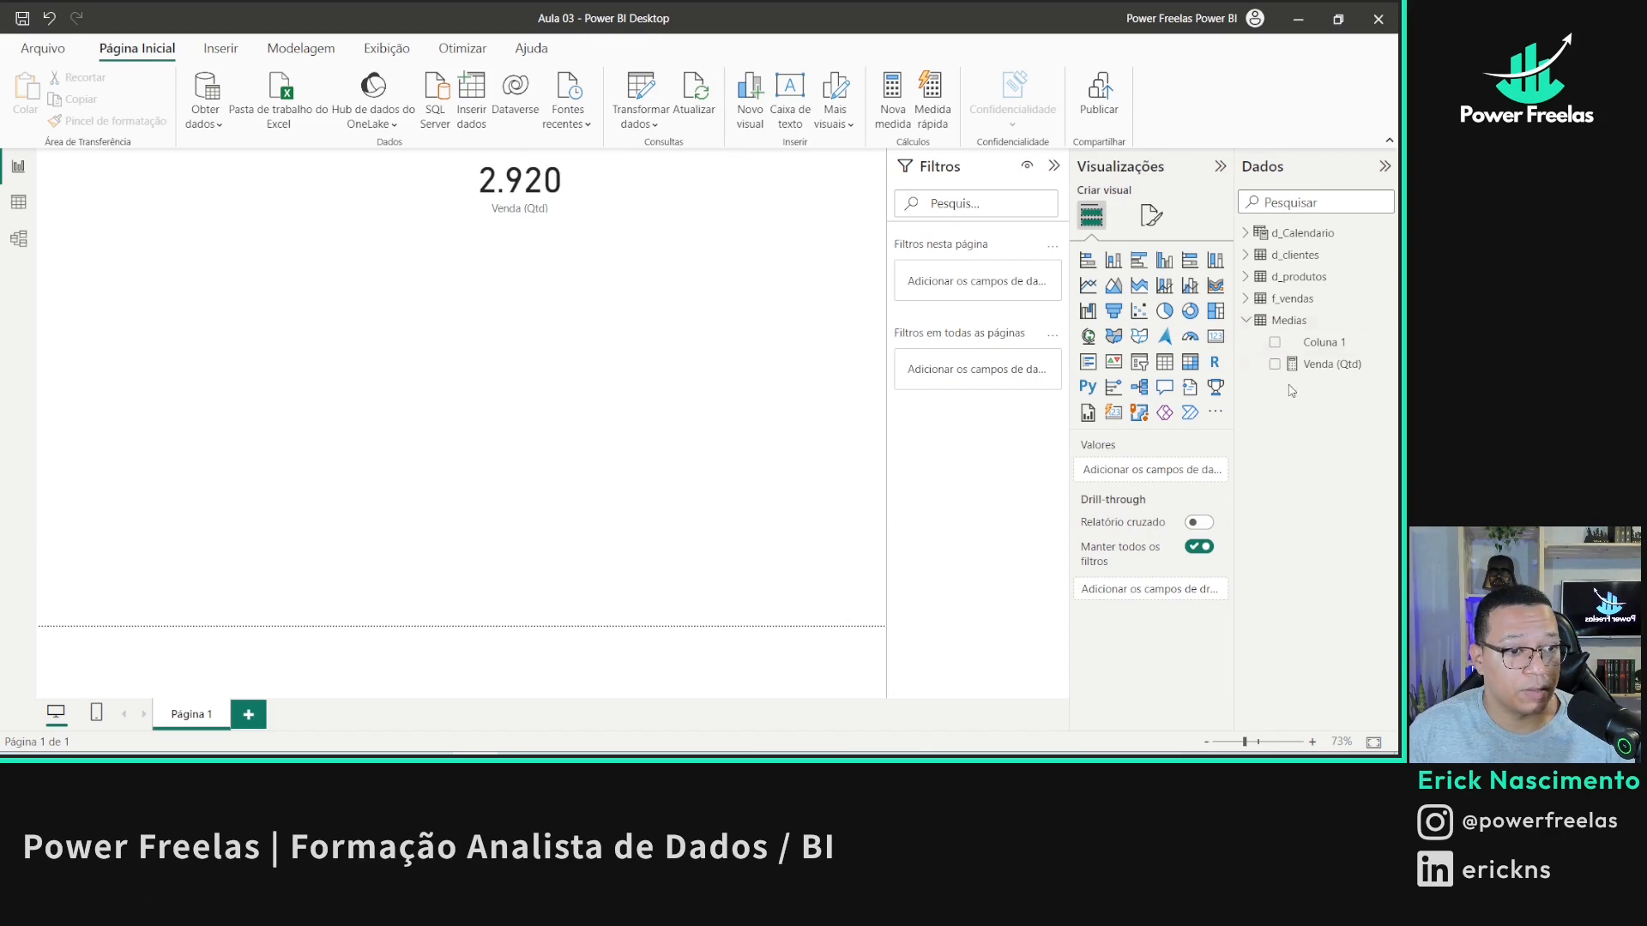
left_click(1321, 364)
left_click(18, 202)
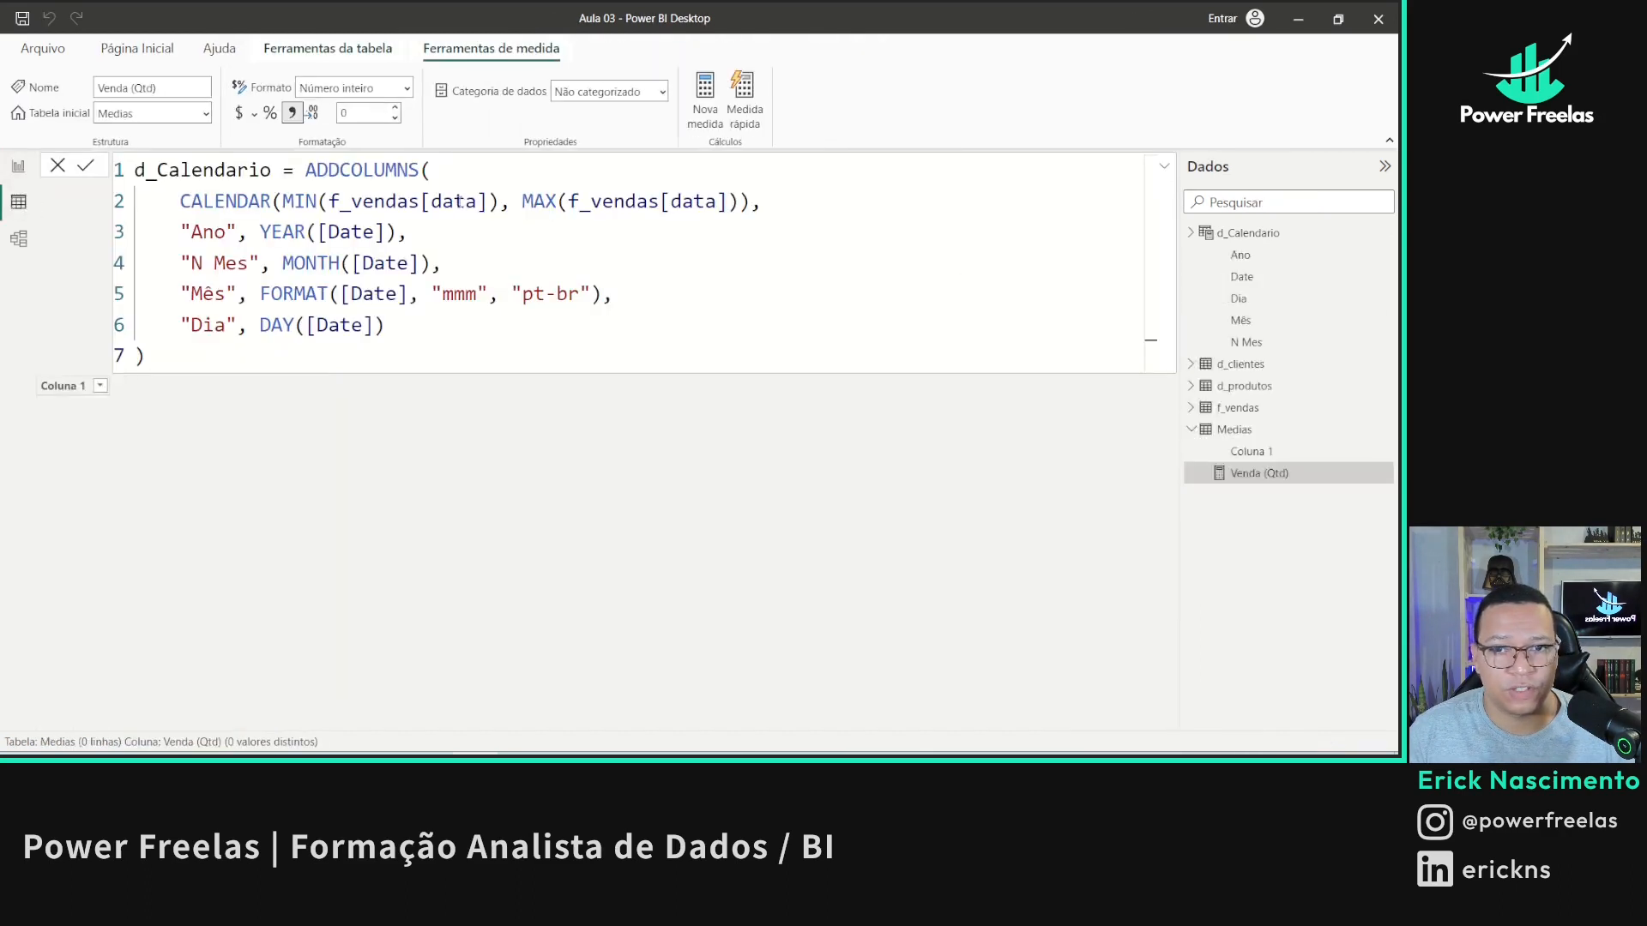
- Examine the item_quantidade, item_valorunidade and item_precocusto columns of the f_vendas table
left_click(1191, 232)
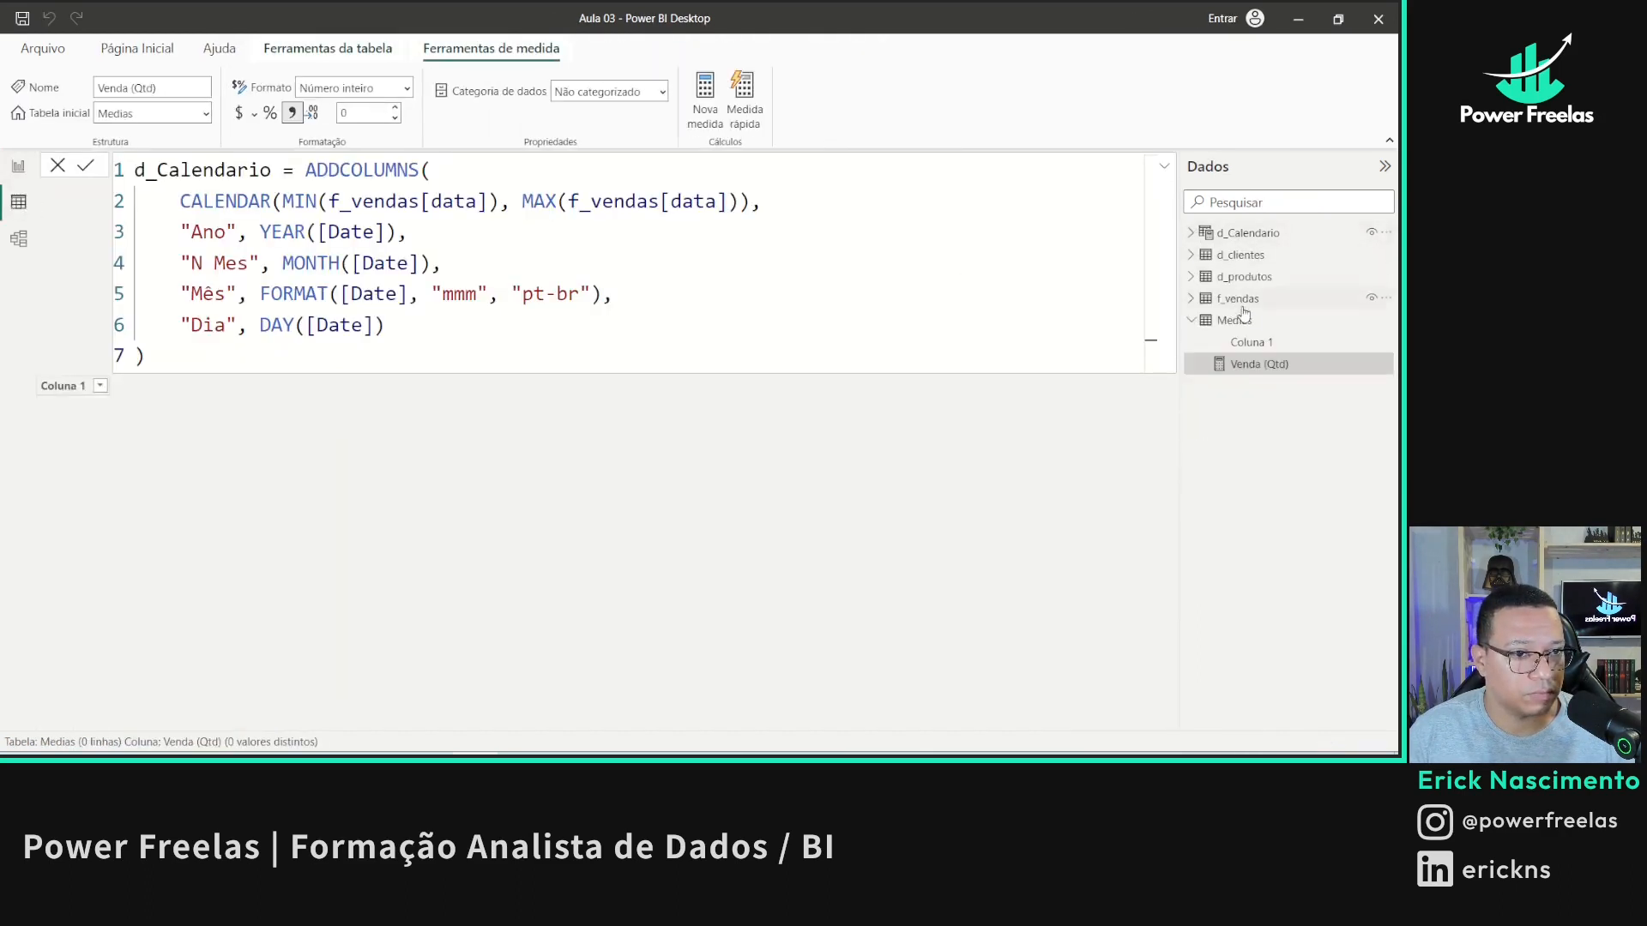
left_click(1245, 321)
left_click(1240, 299)
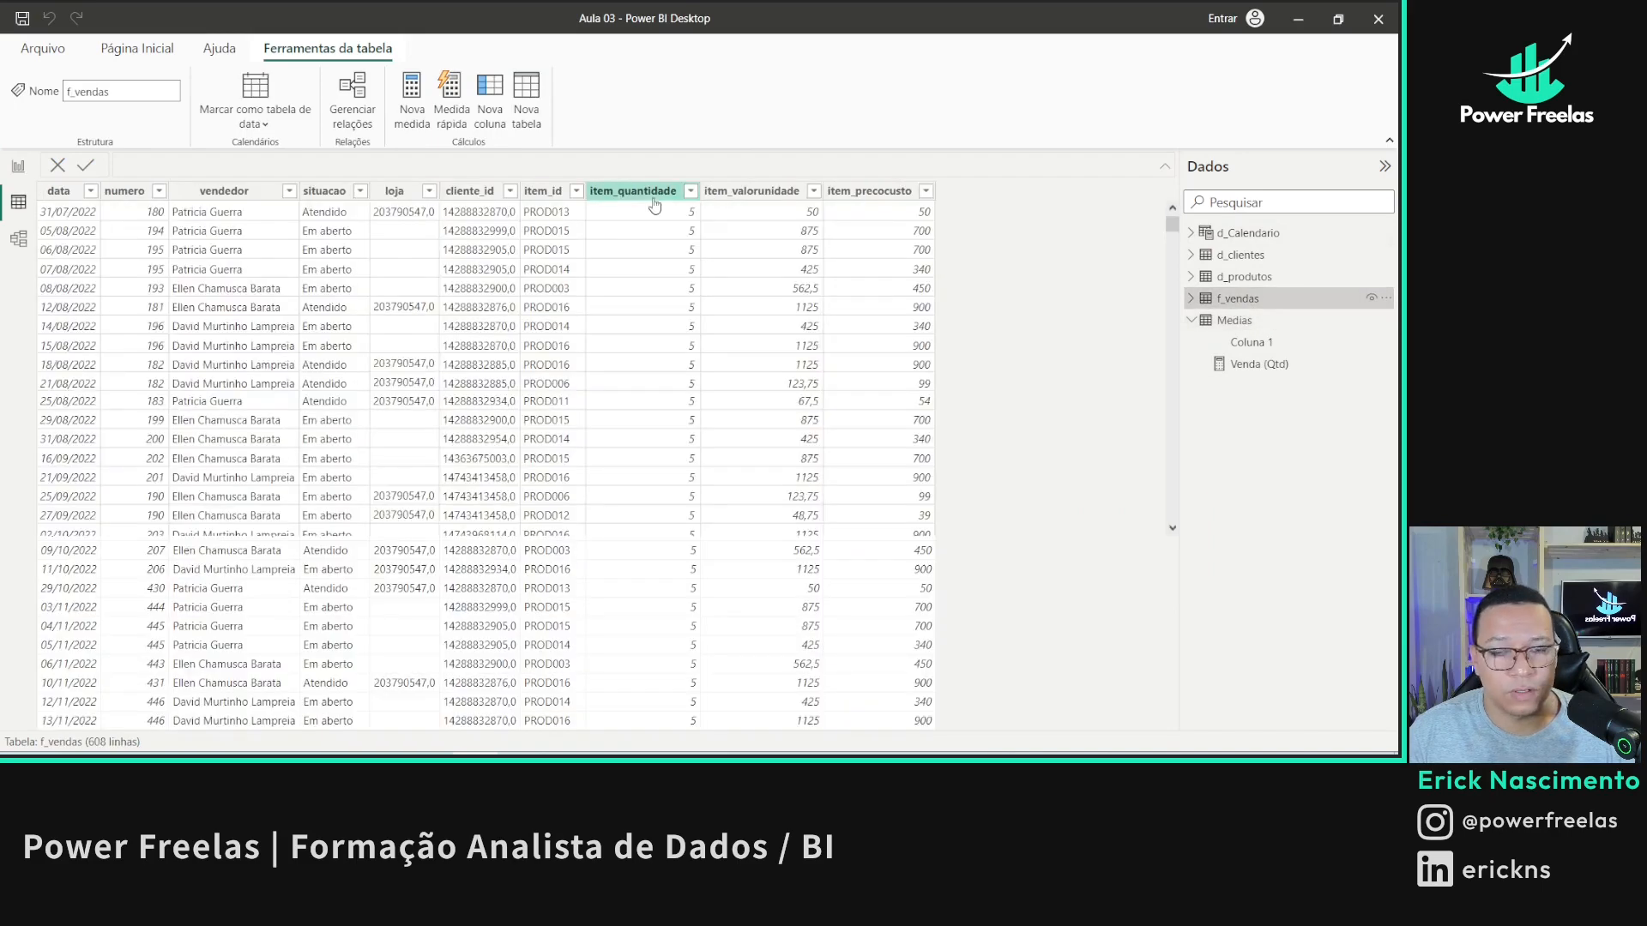
left_click(752, 191)
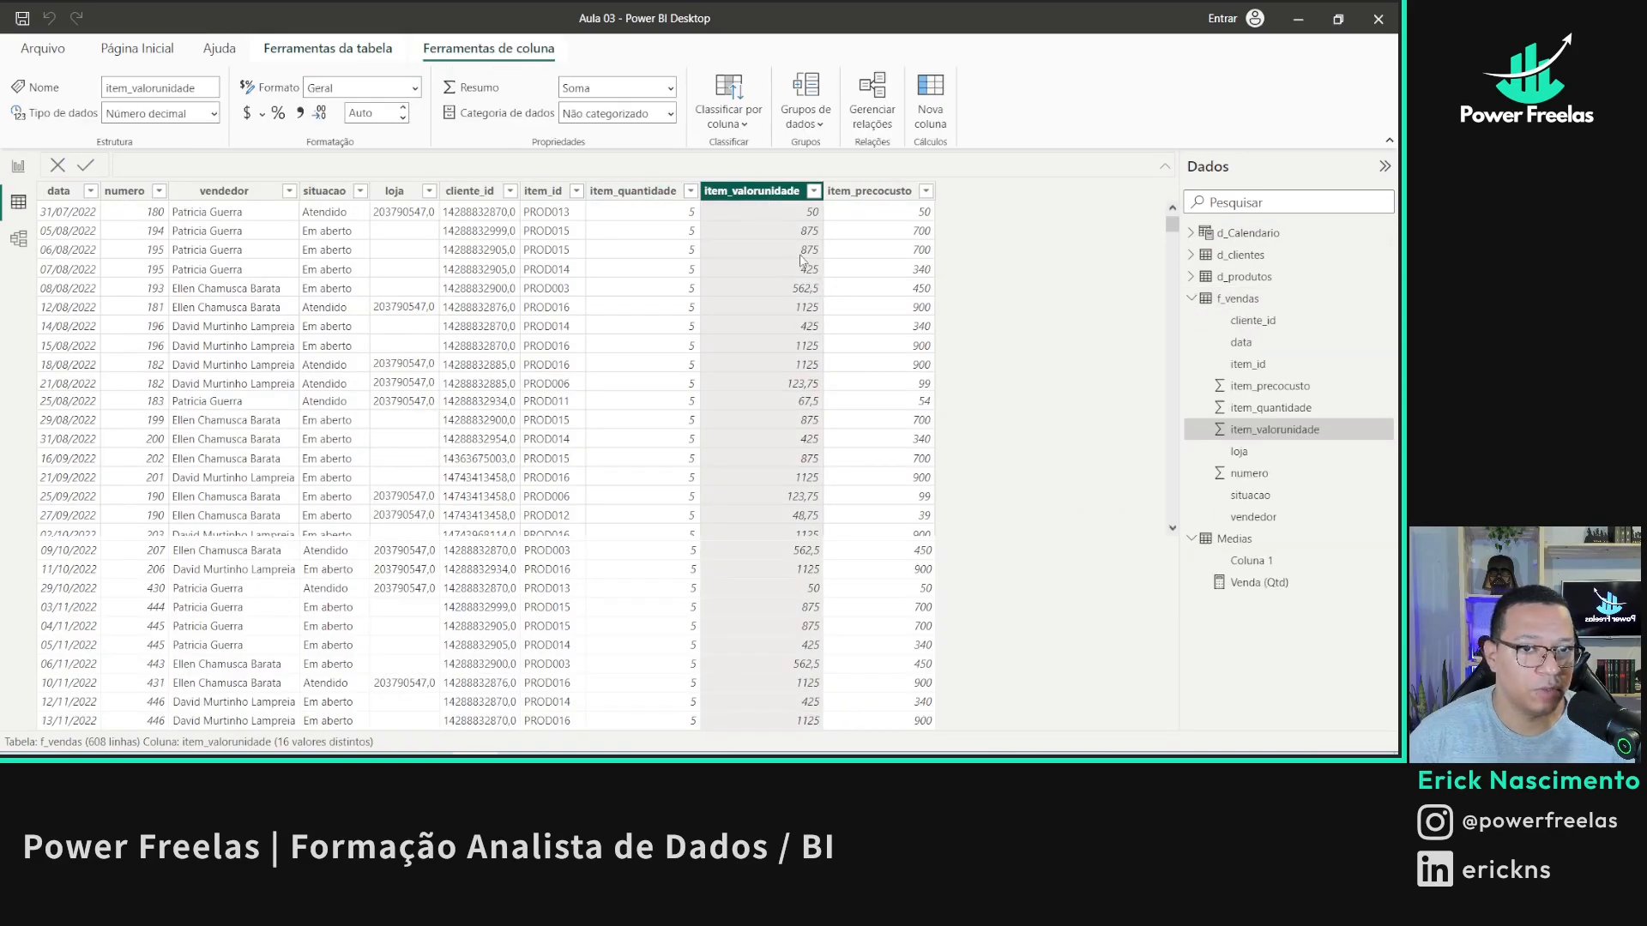
left_click(603, 197)
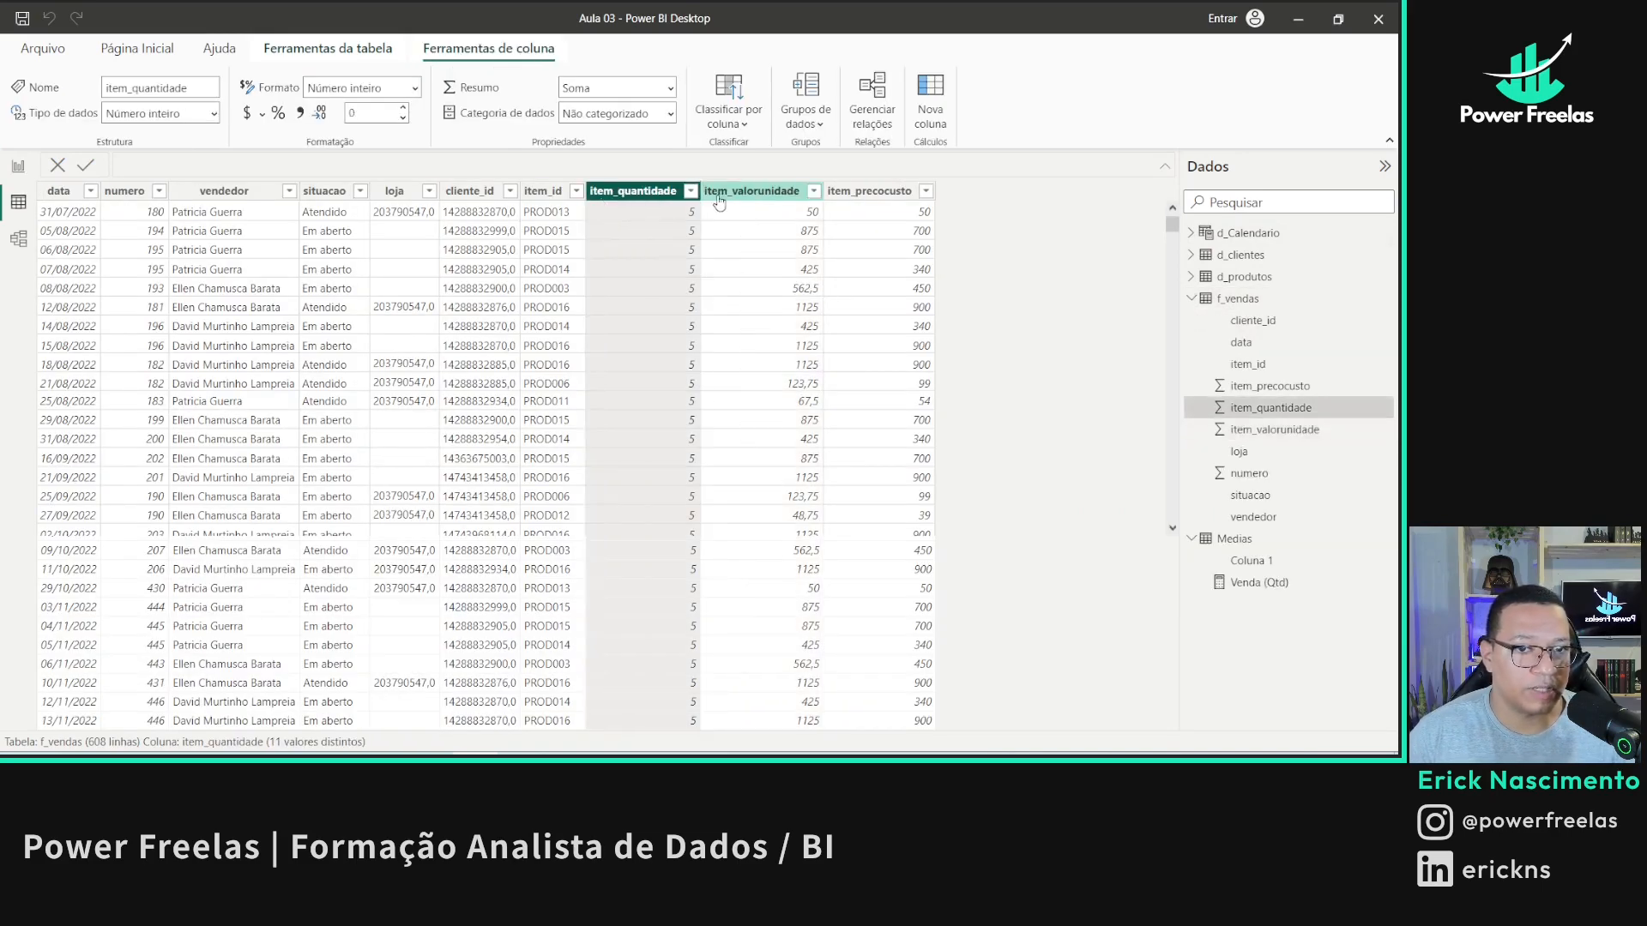
left_click(752, 191)
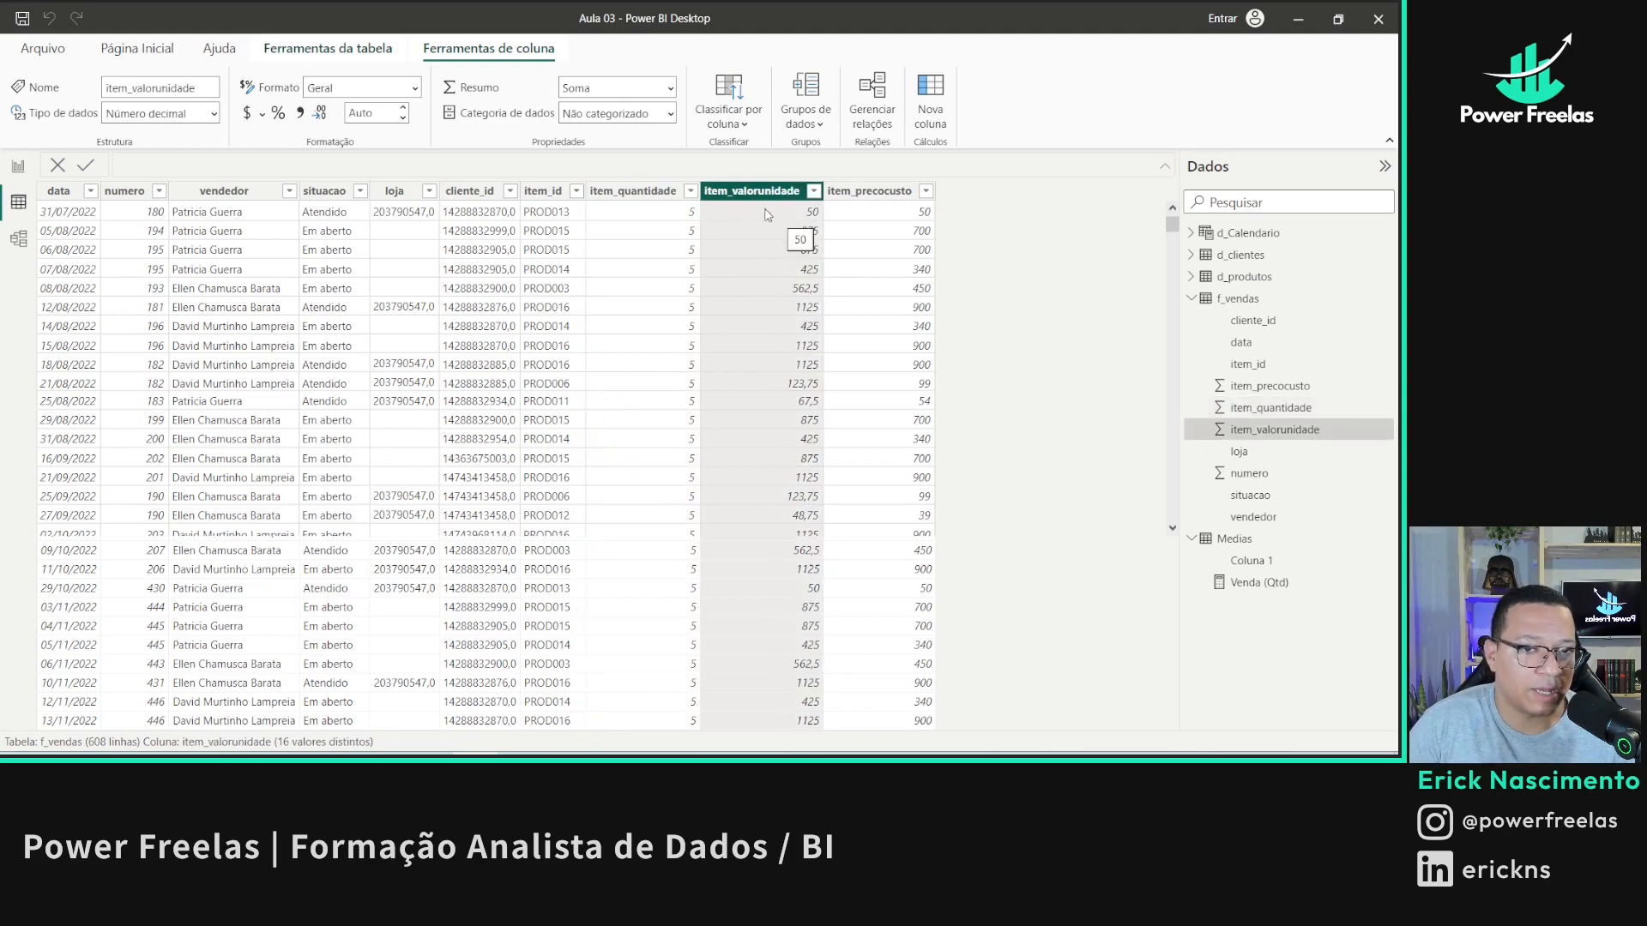
left_click(617, 196)
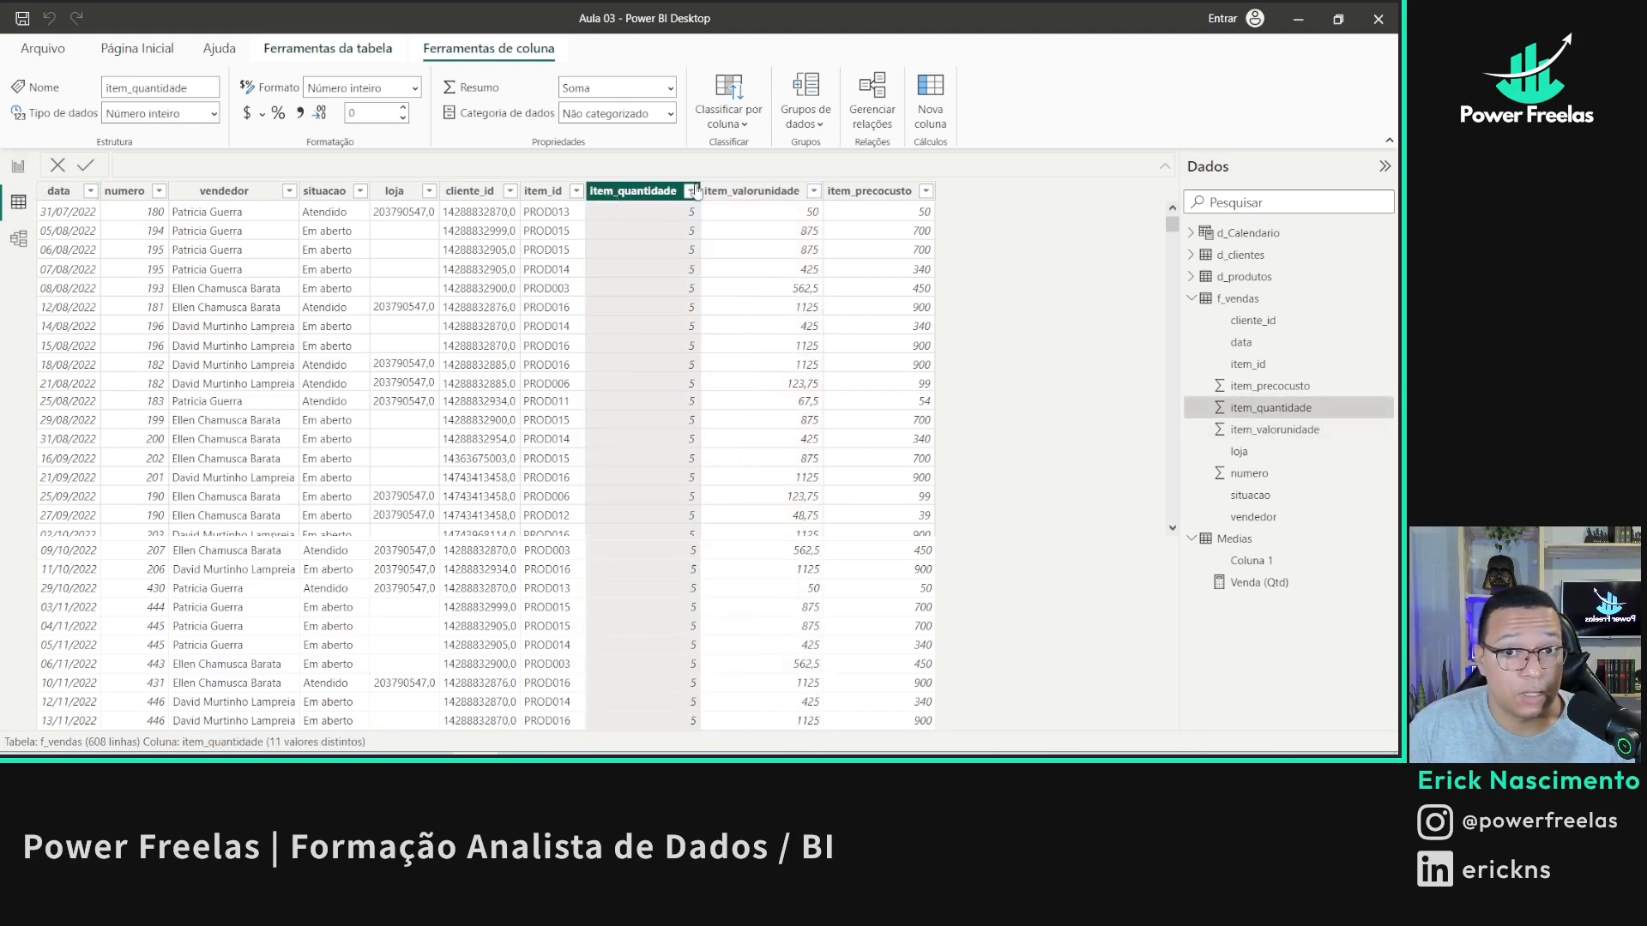
left_click(893, 193)
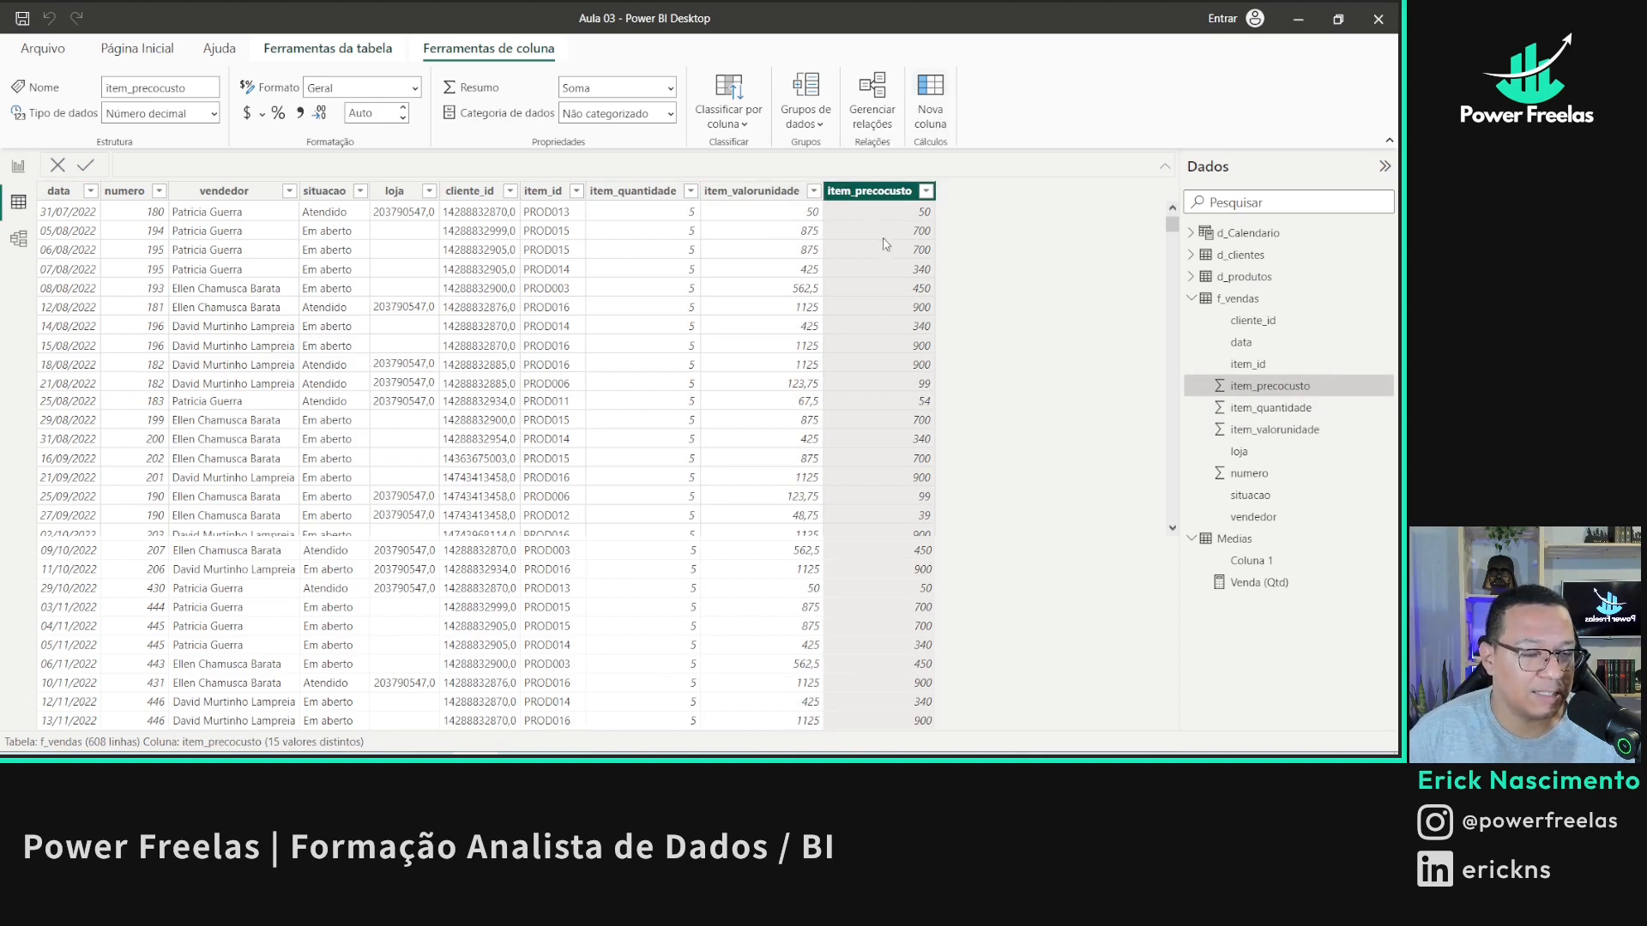
left_click(930, 97)
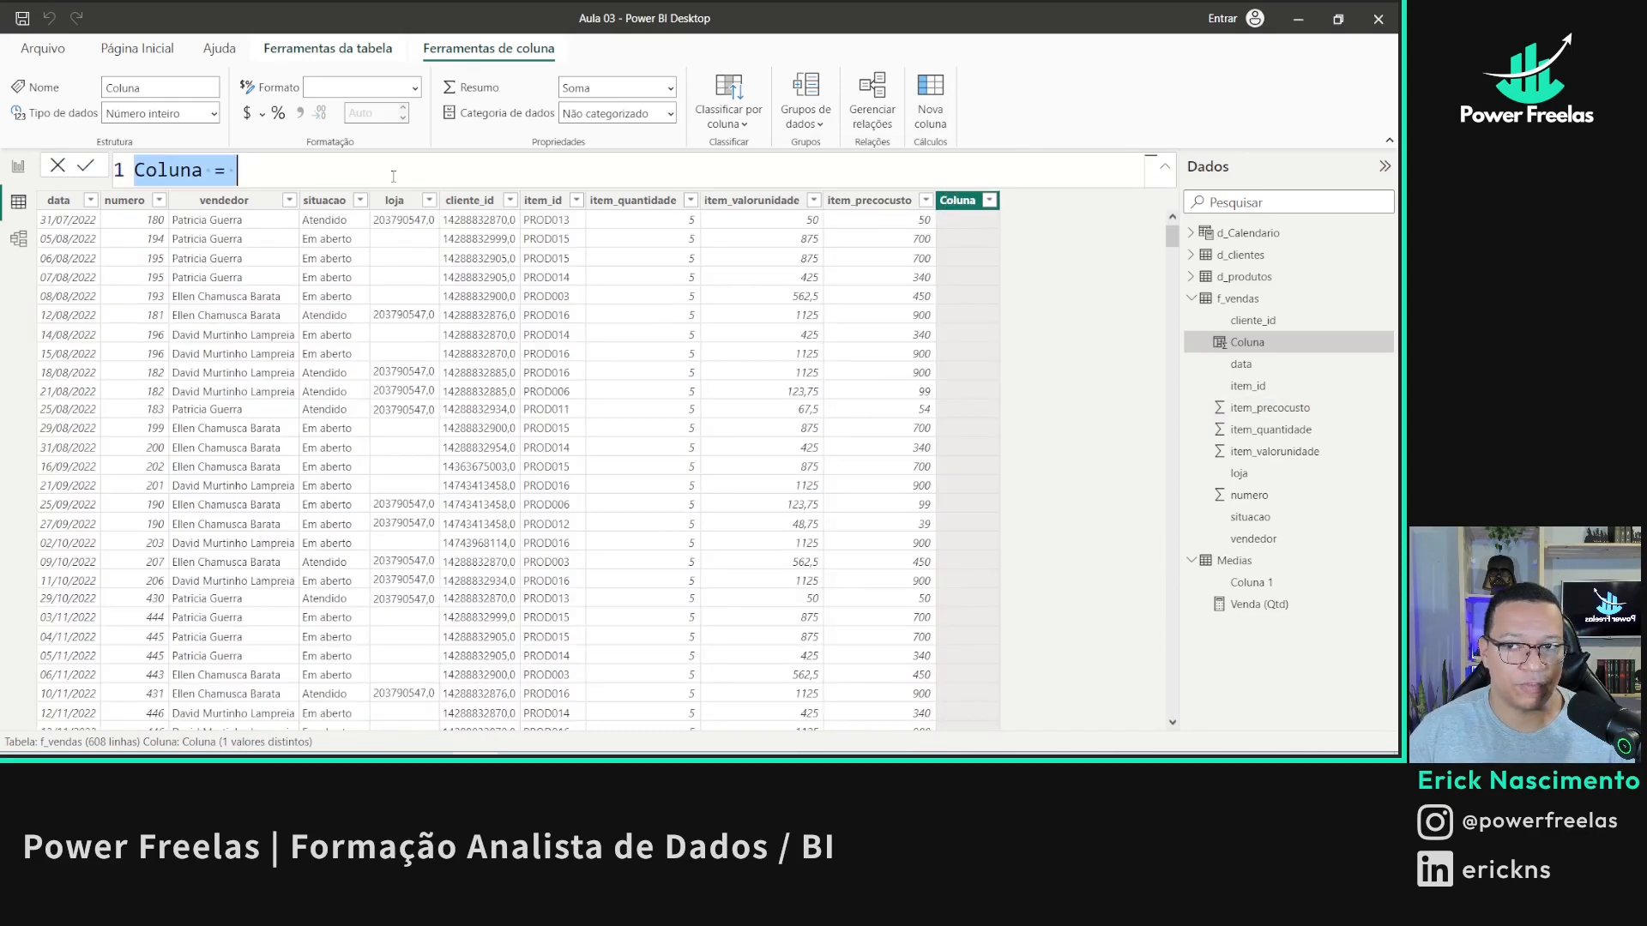
left_click(393, 175)
type("quant")
key("Tab")
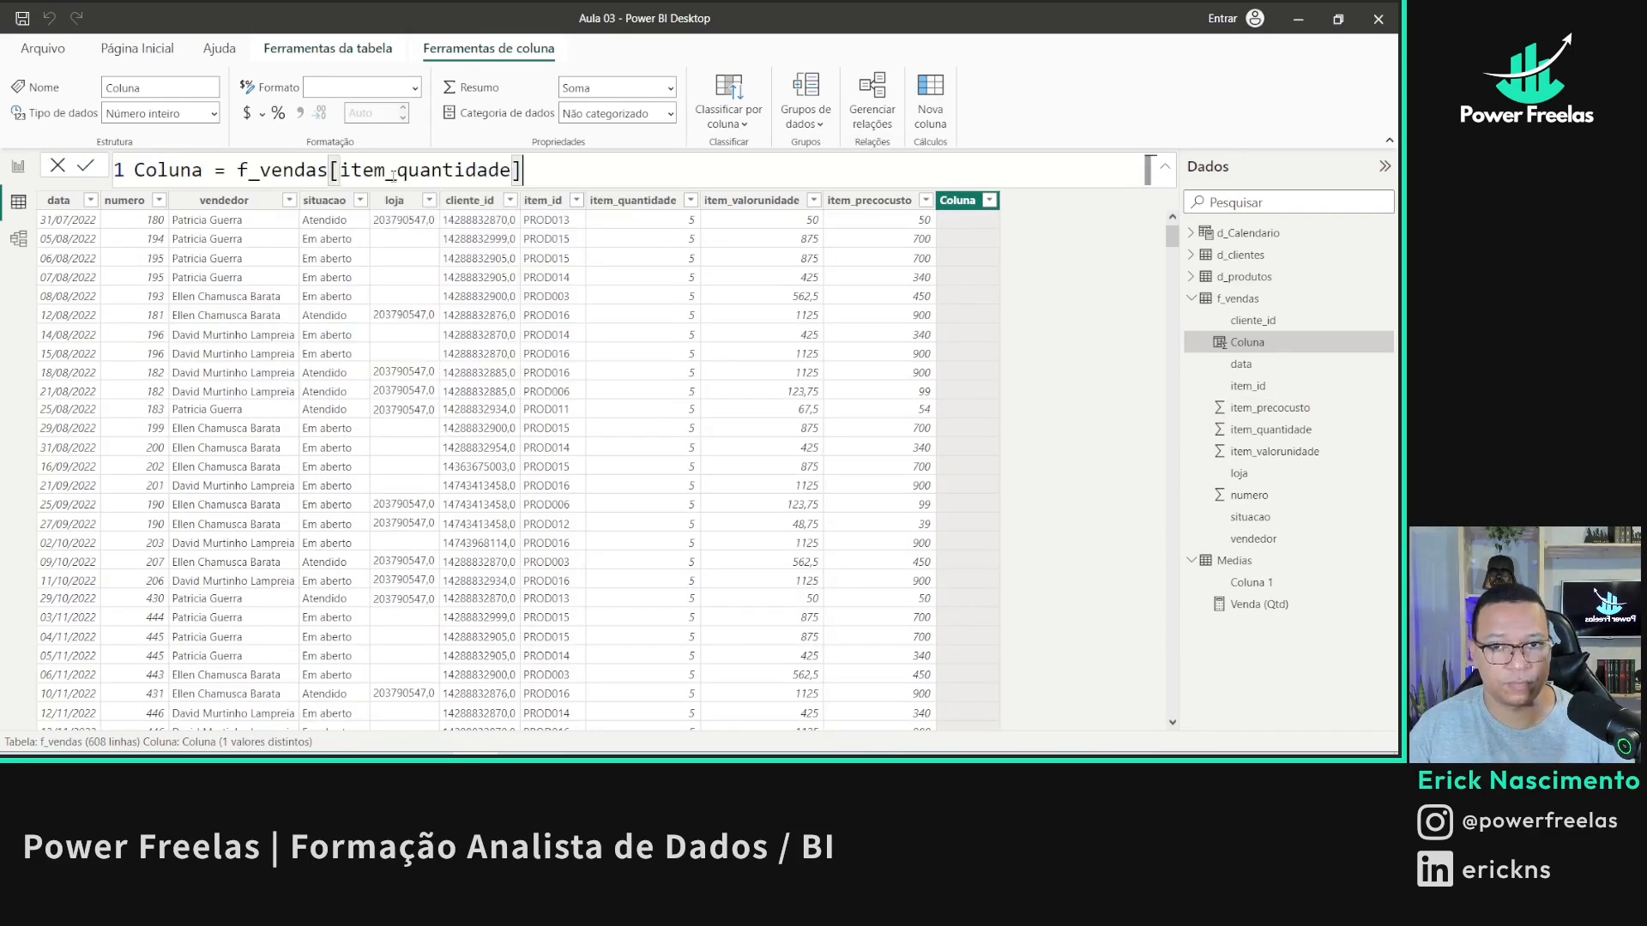
type("* v")
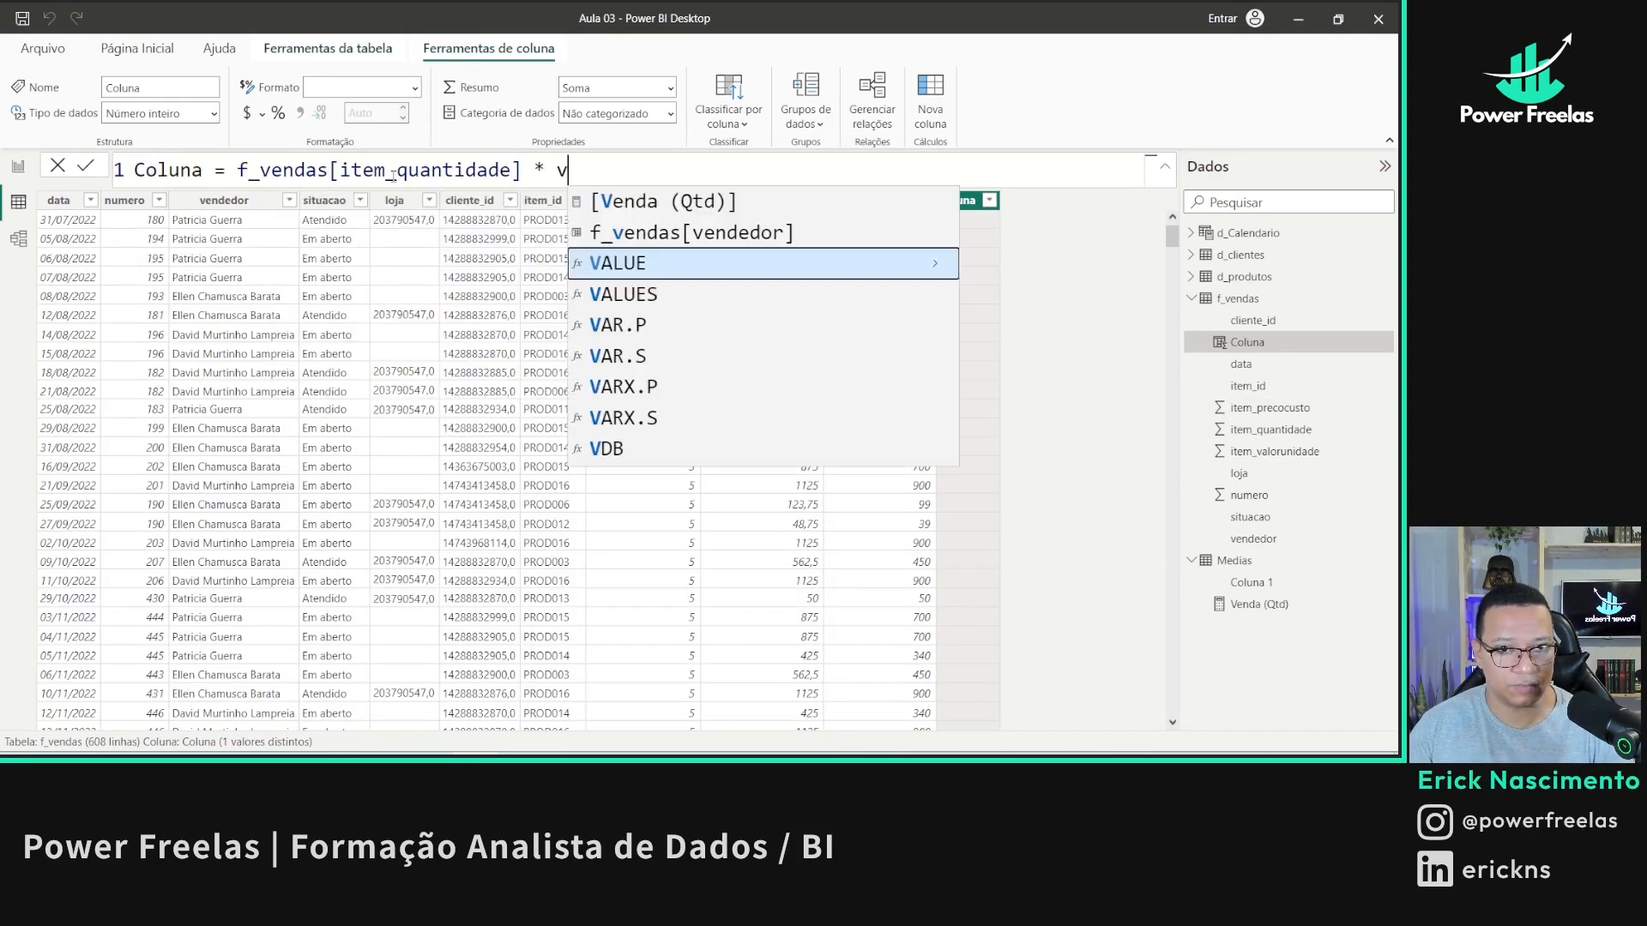
type("alor")
key("Tab")
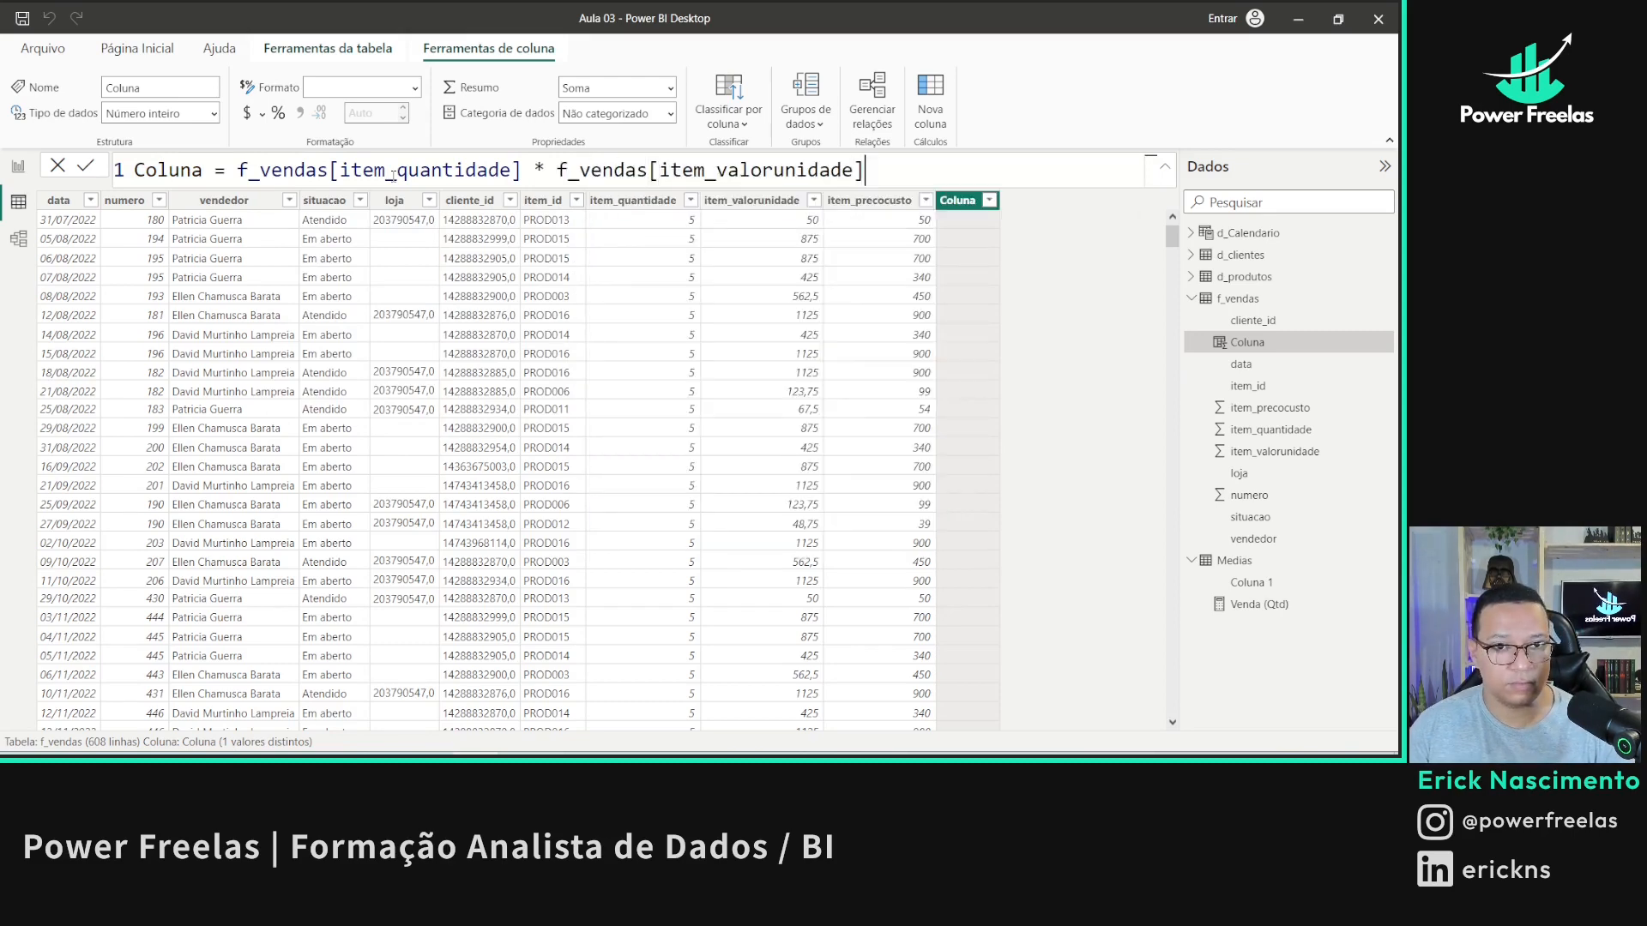
key("Escape")
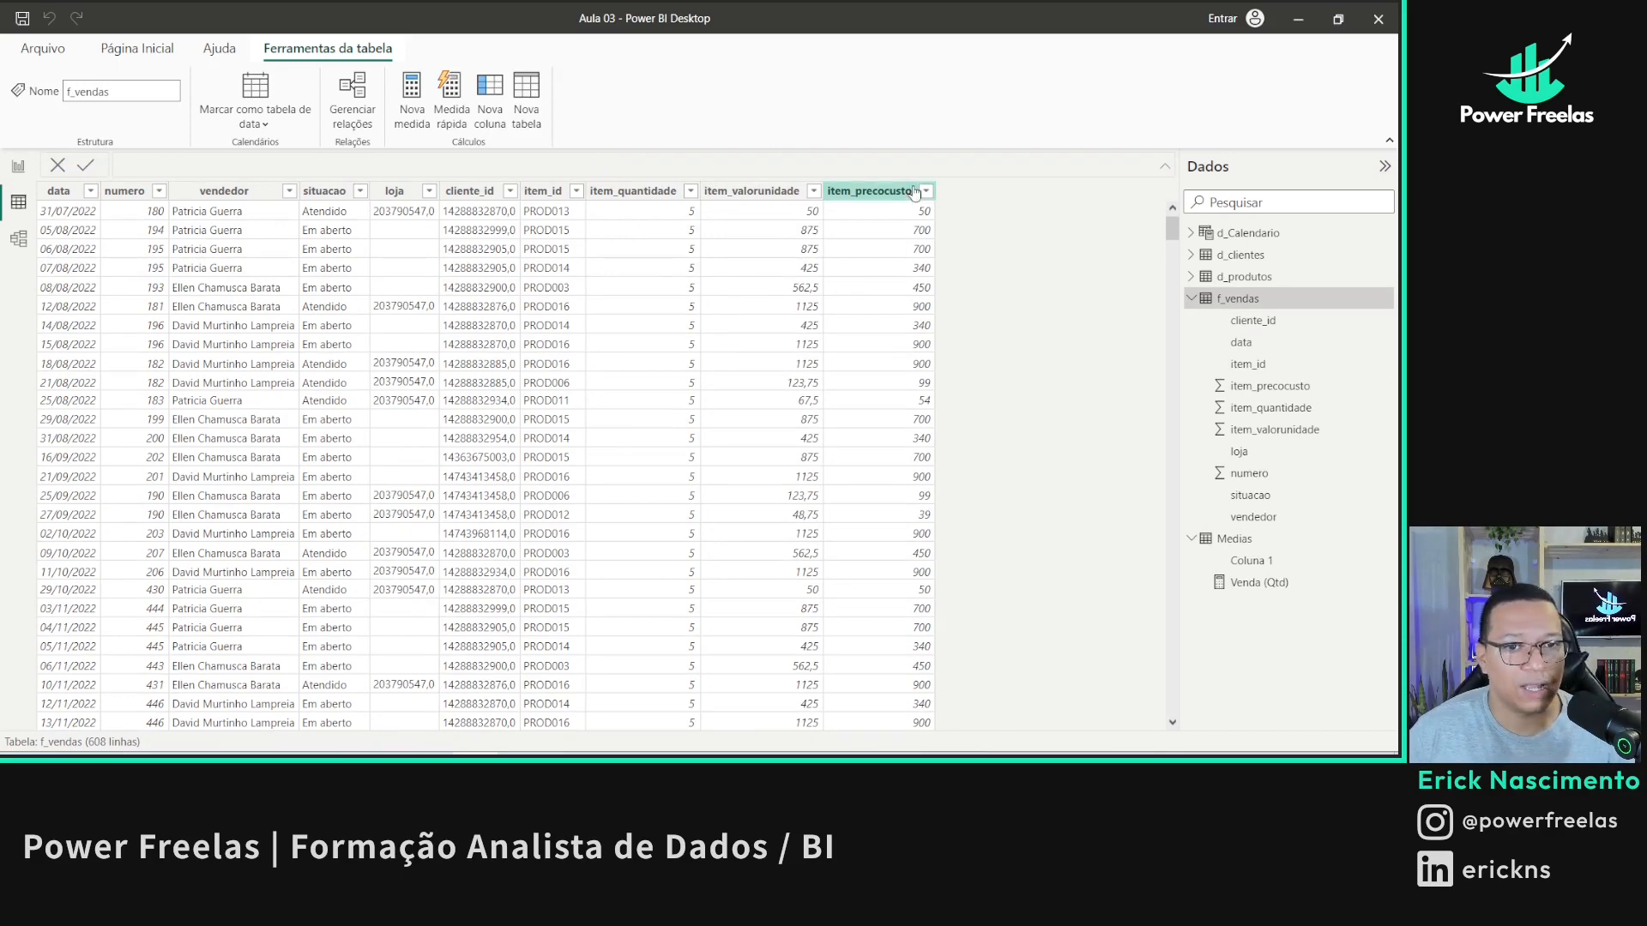
left_click(923, 362)
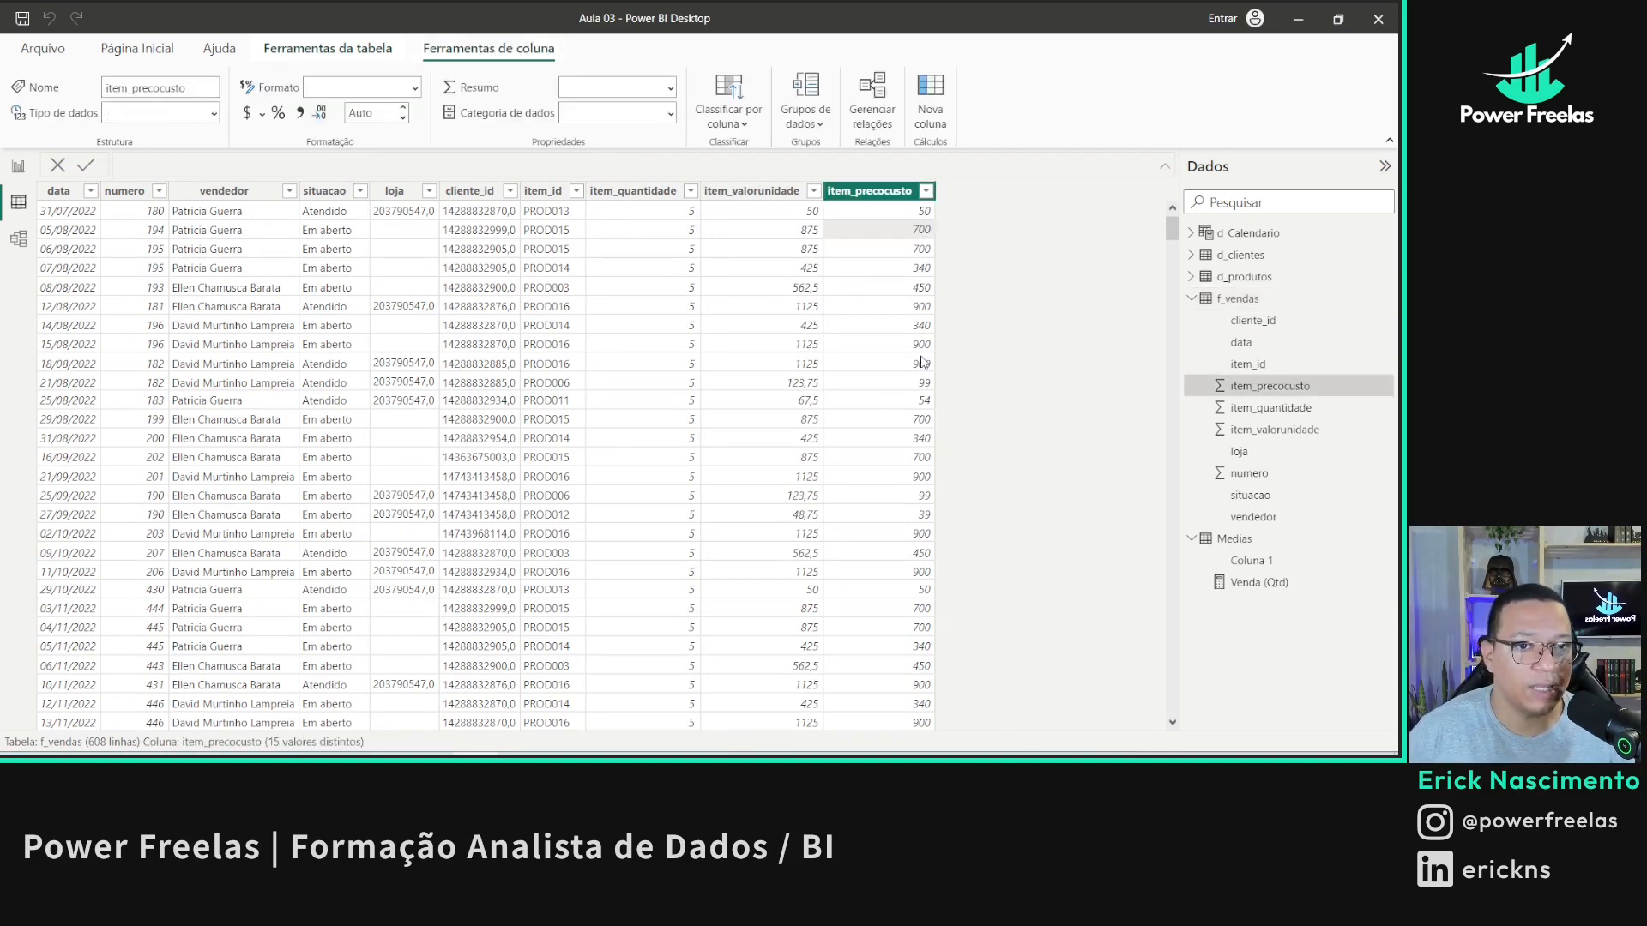
- In the report view, hide the Coluna 1 field of the Medias table and collapse the f_vendas field list
left_click(18, 165)
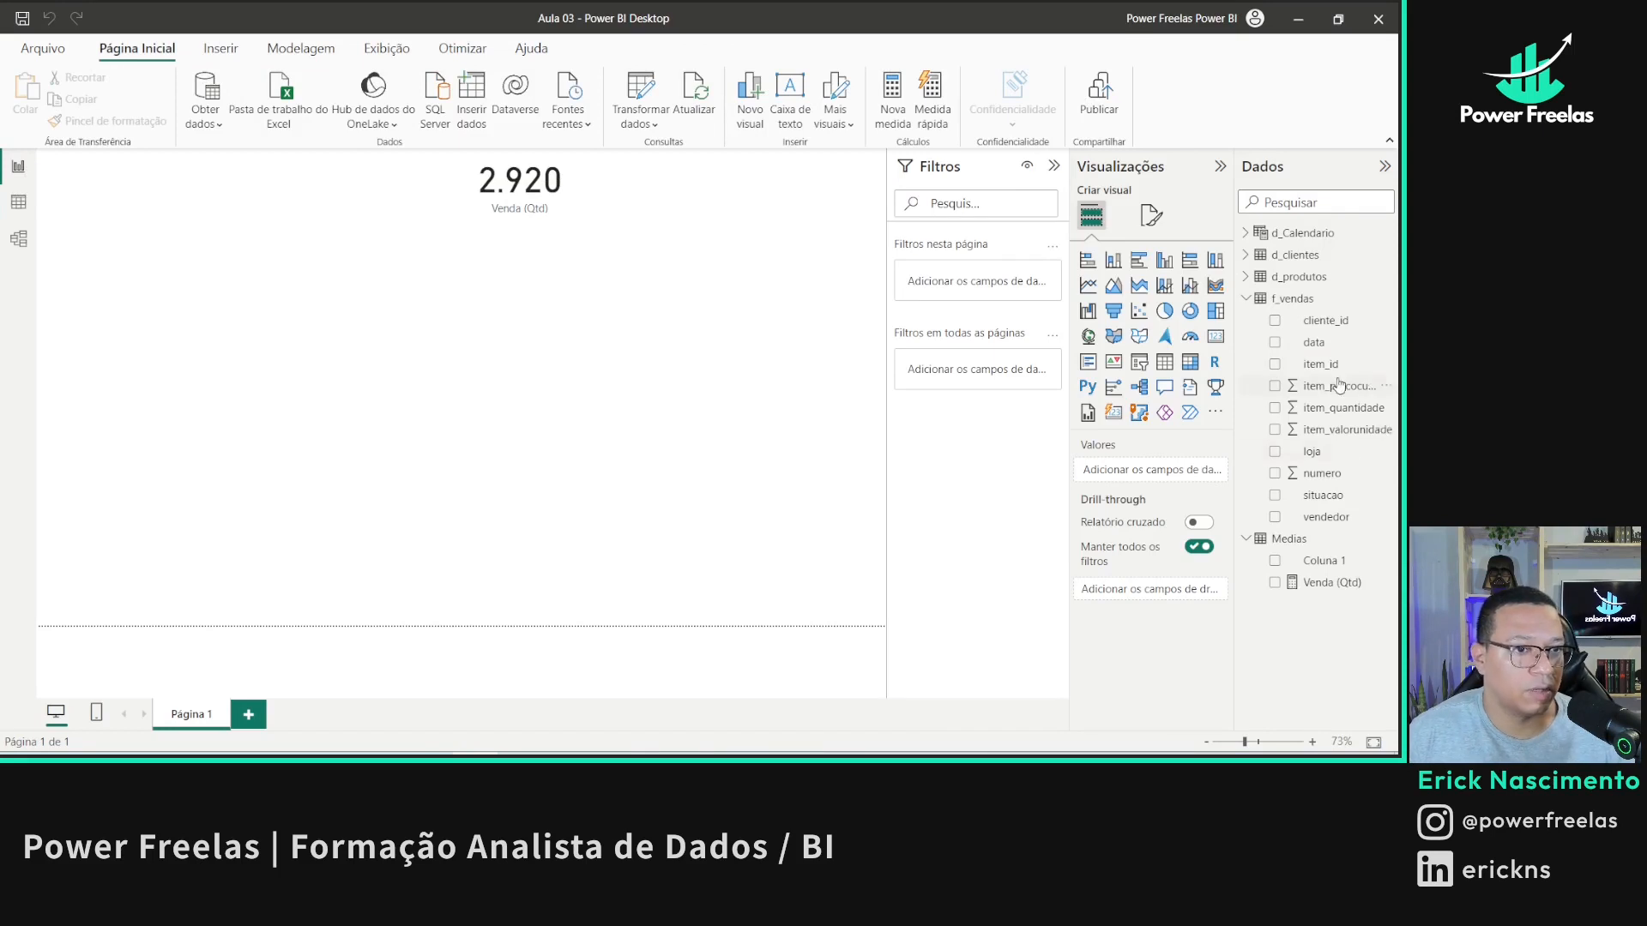
left_click(1332, 585)
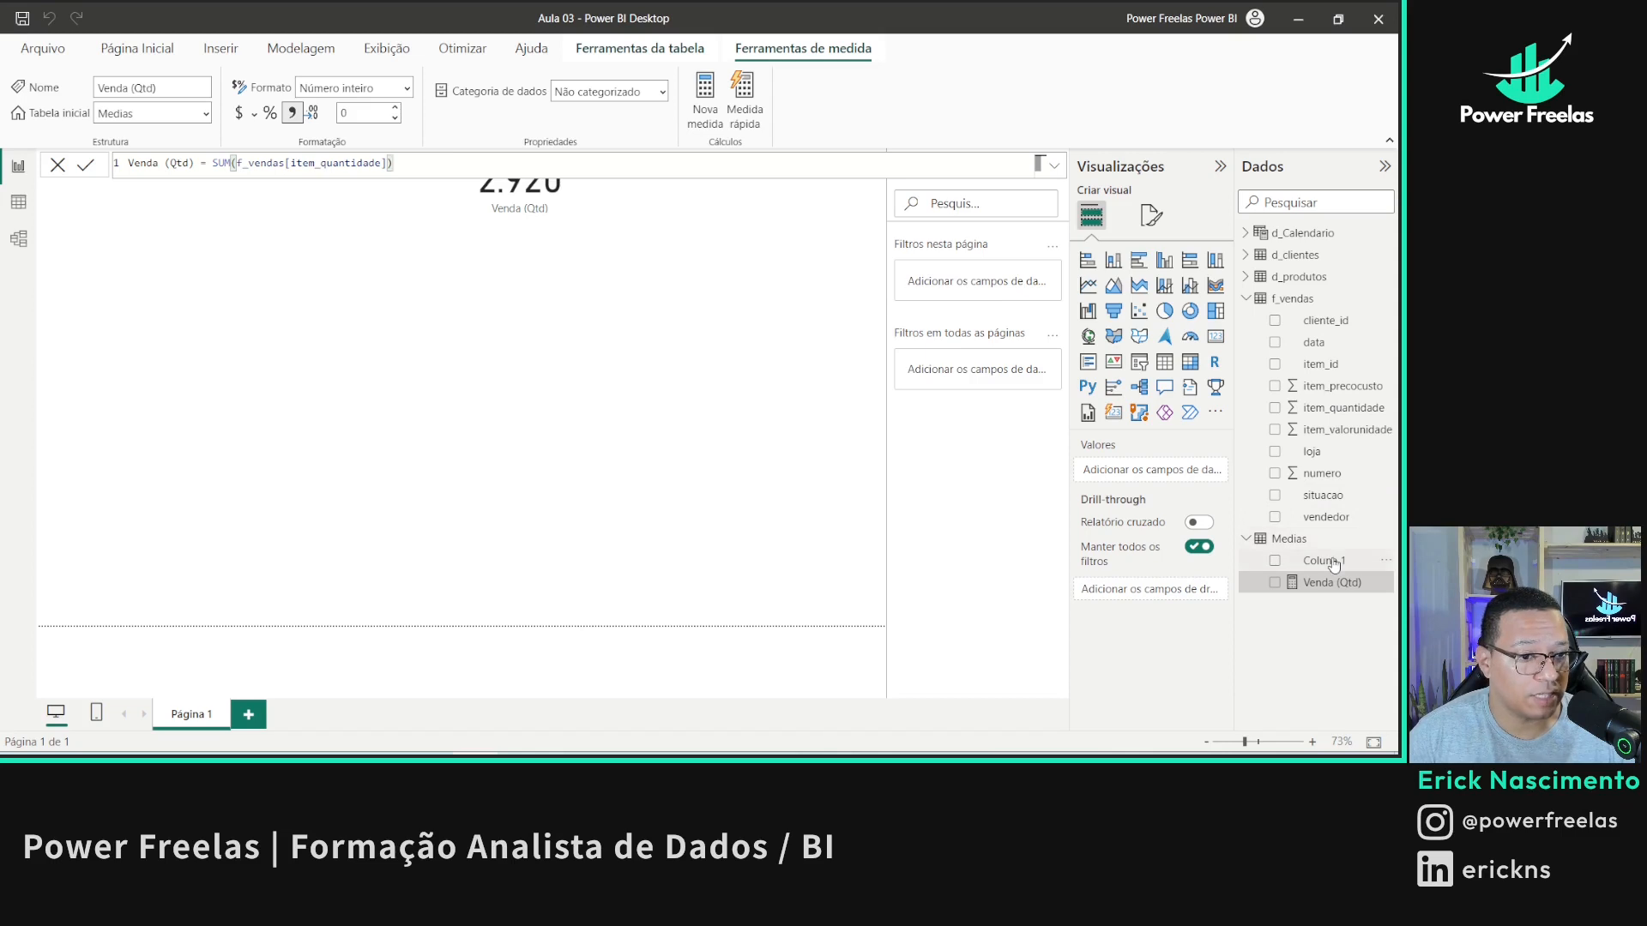
right_click(1326, 586)
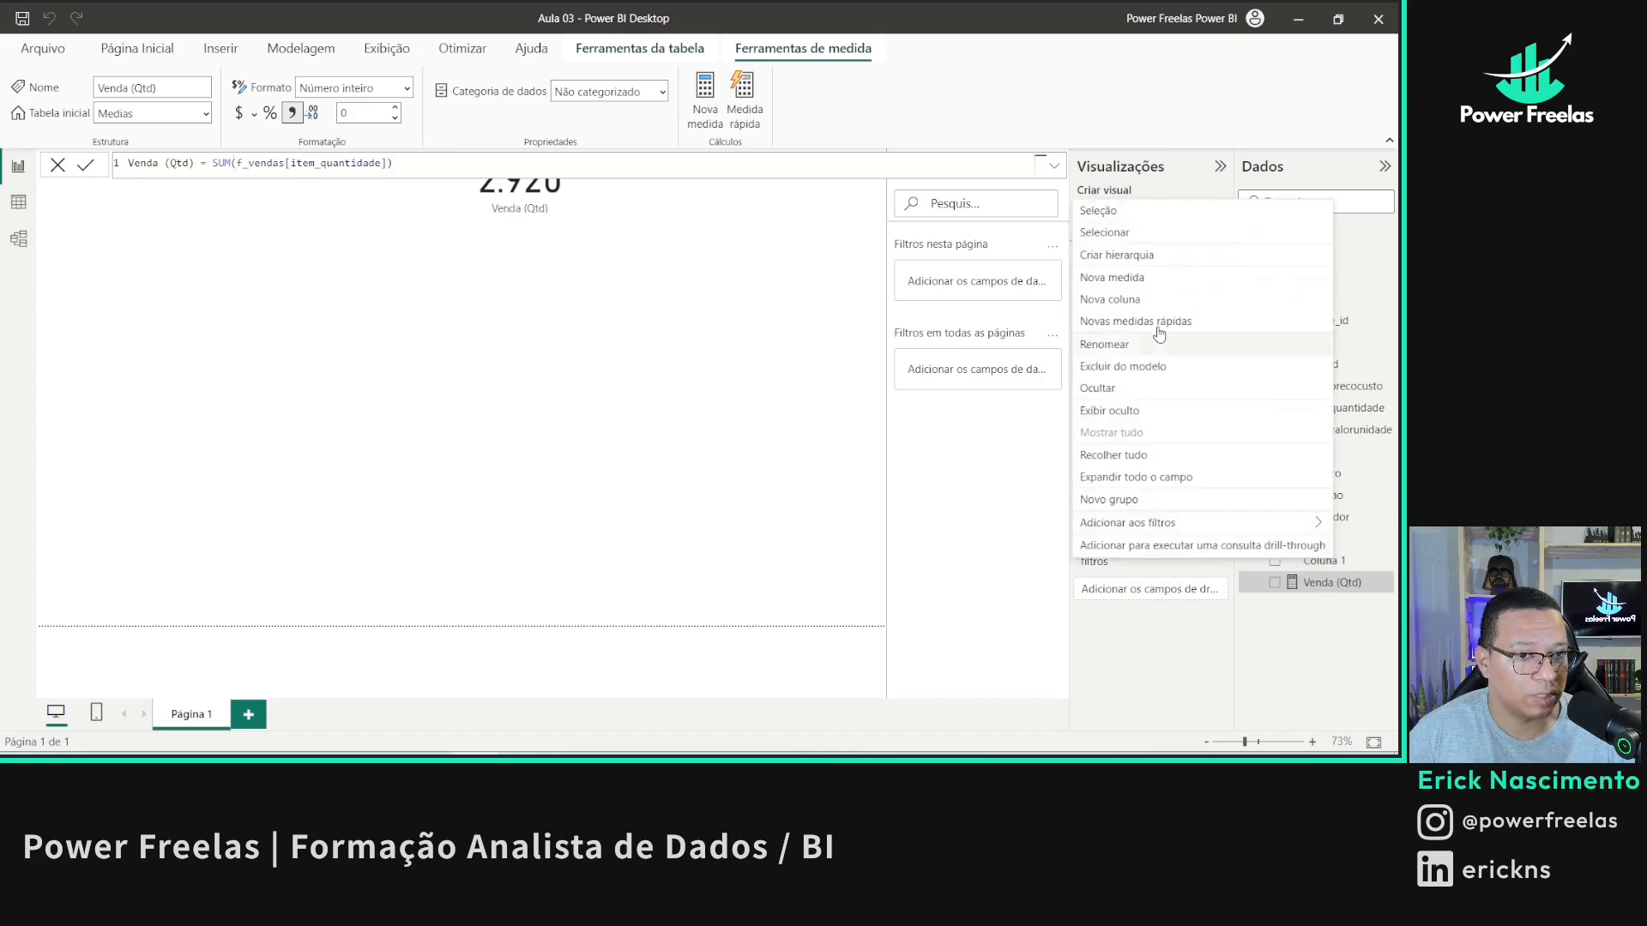
left_click(1174, 399)
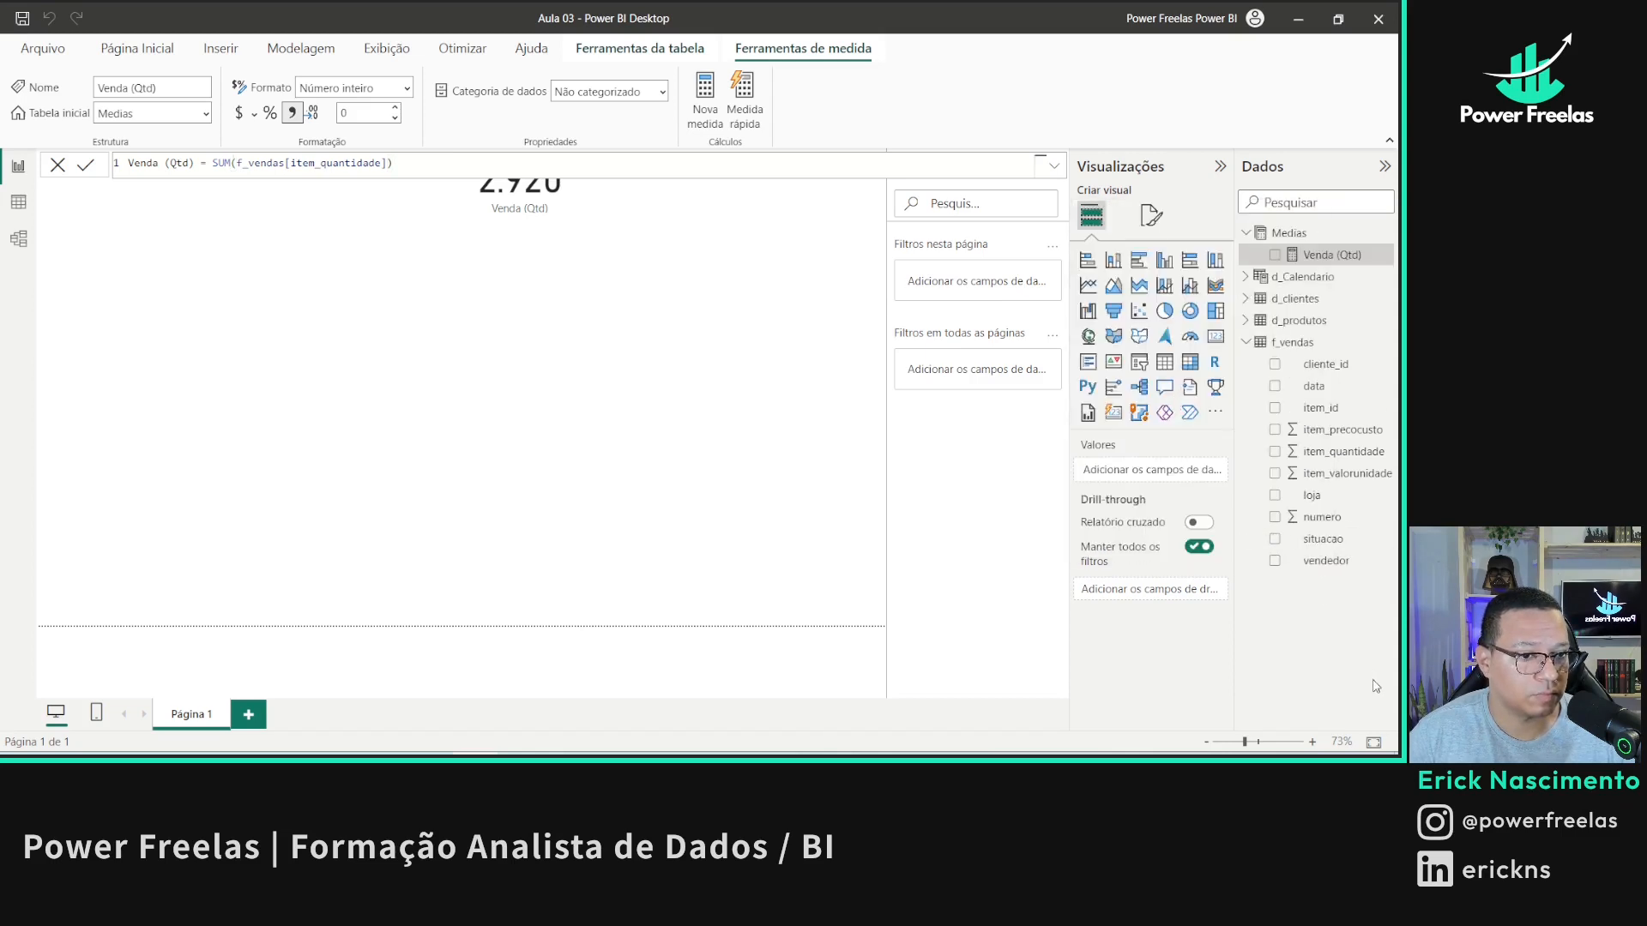
left_click(1245, 341)
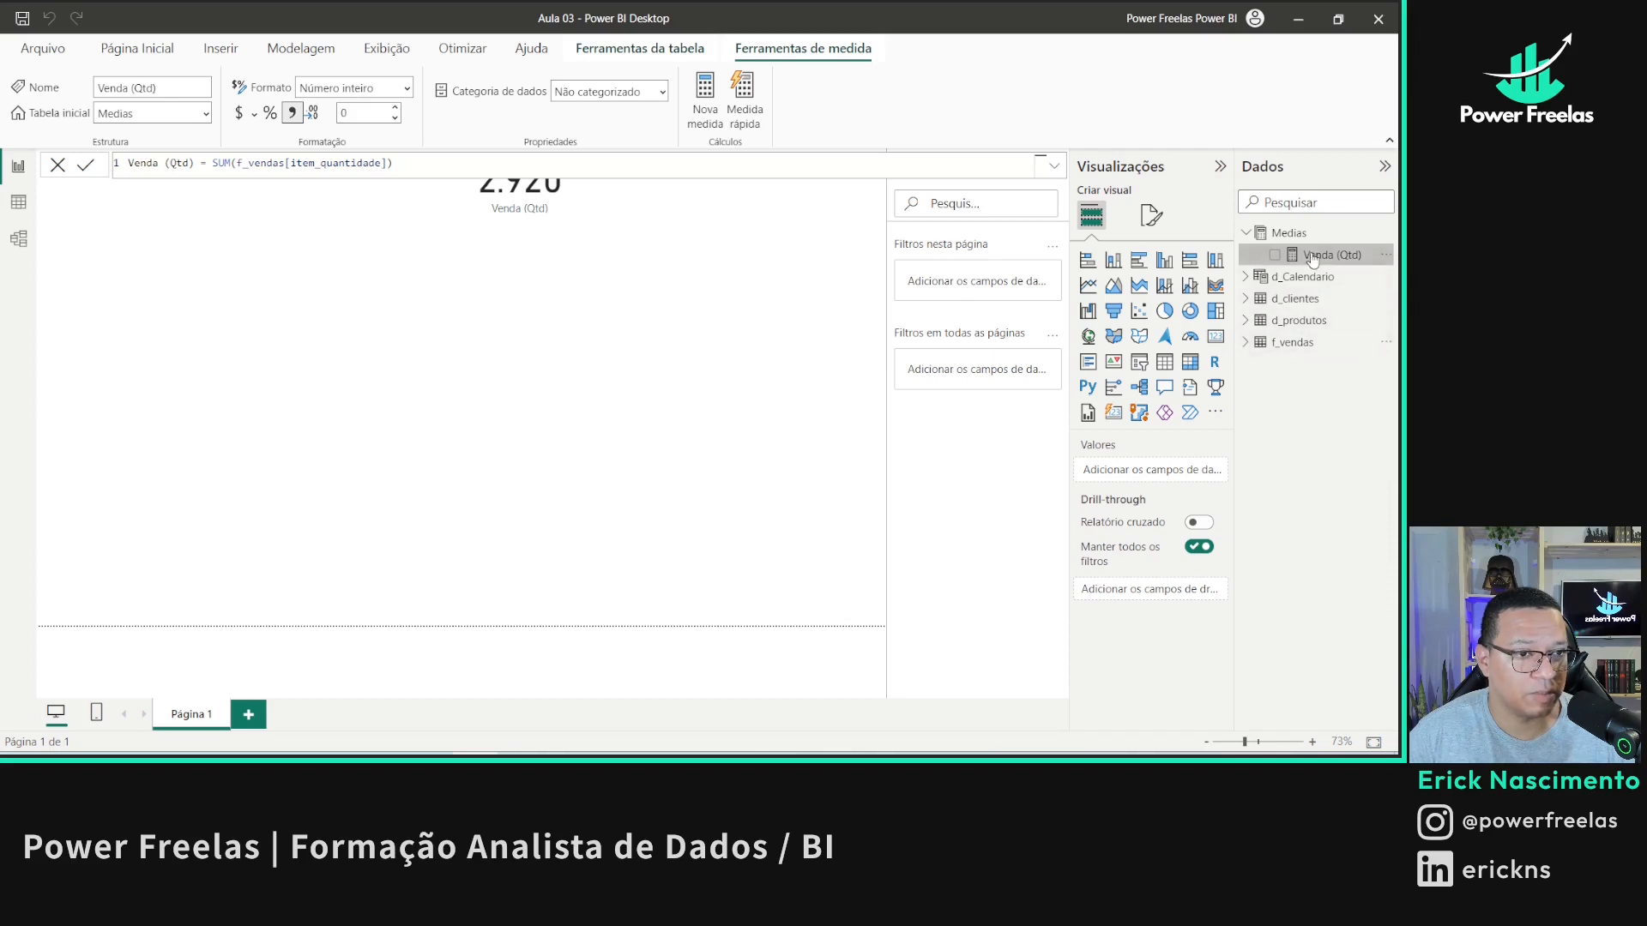
- Create a new measure named "Venda (R$)" in the Medias table
left_click(1295, 233)
left_click(1318, 257)
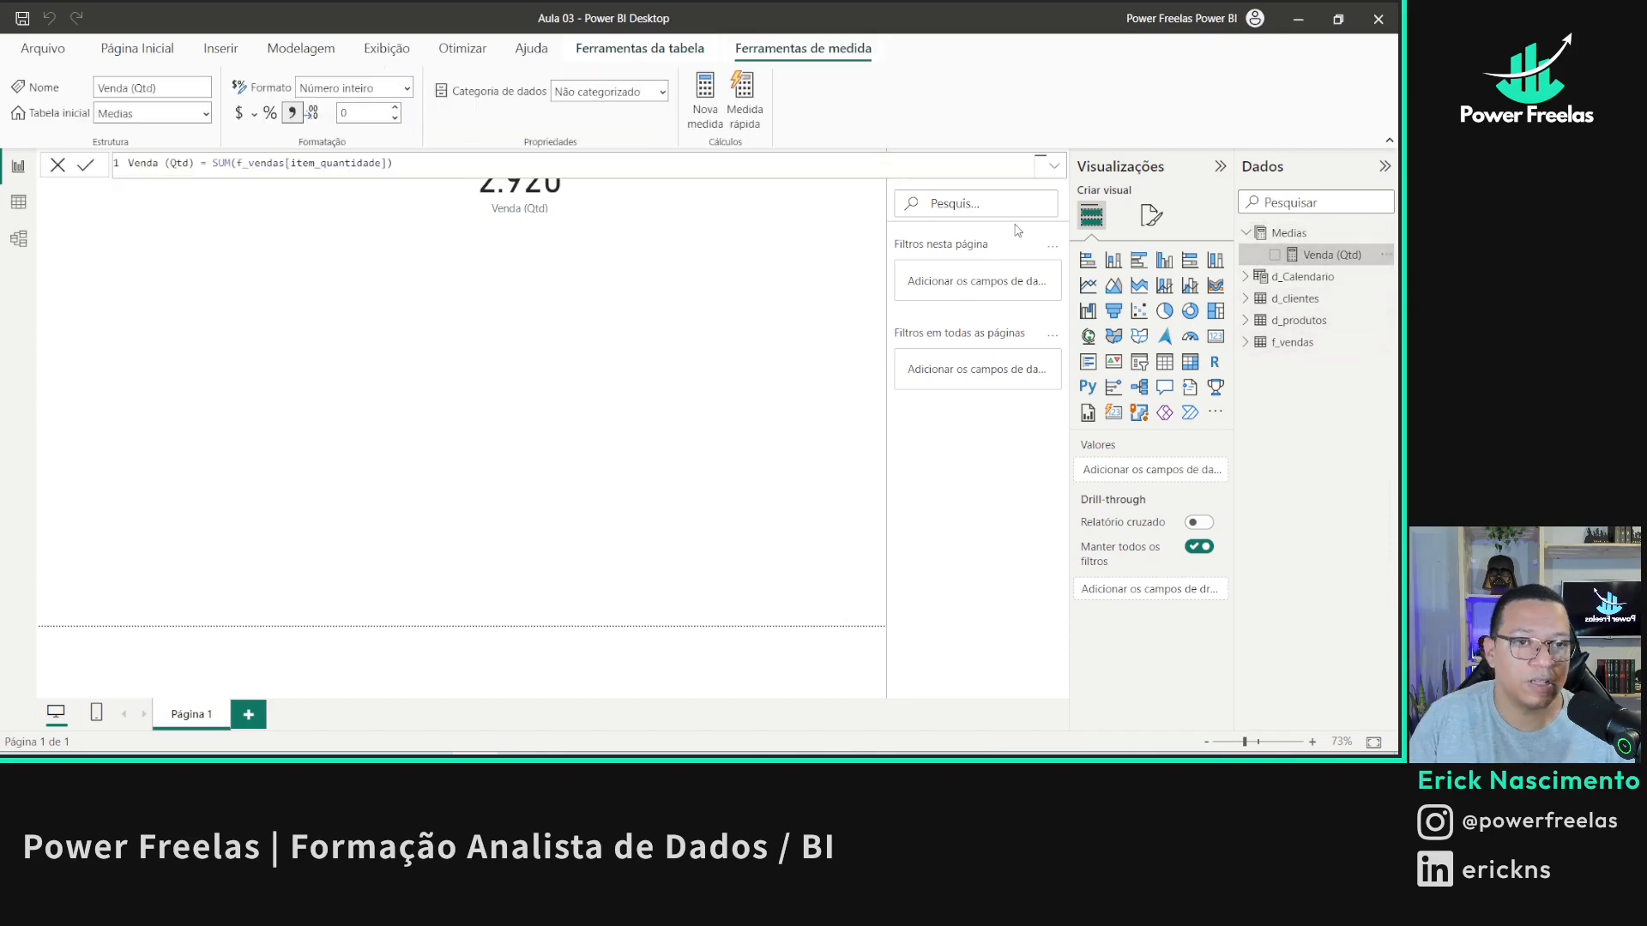
left_click(706, 96)
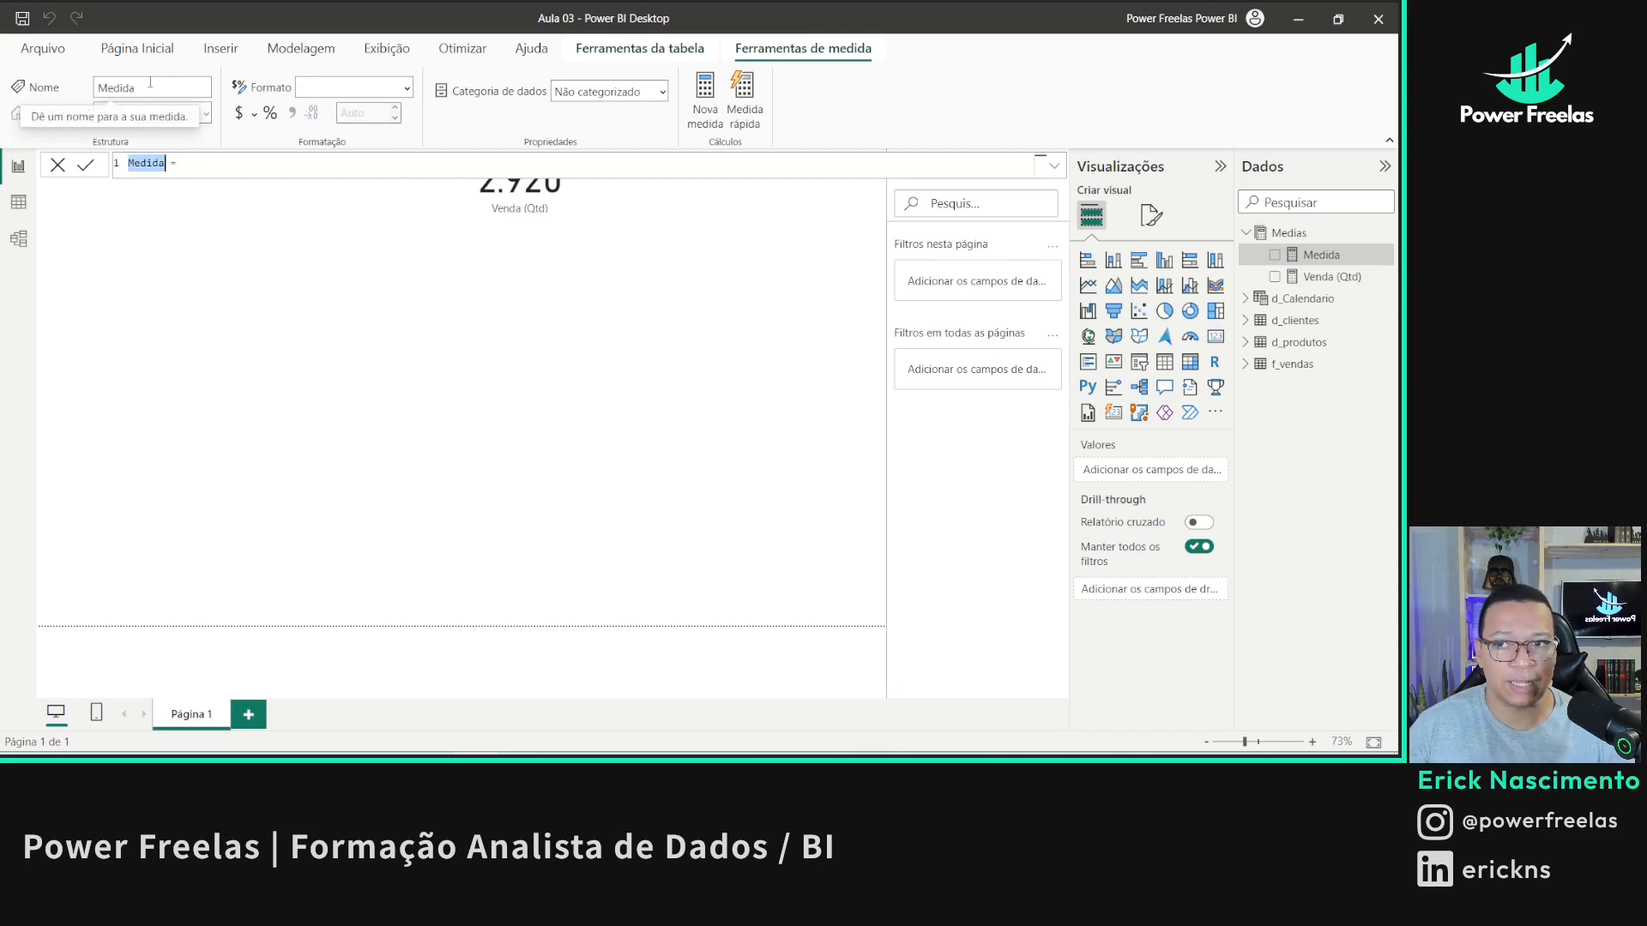
type("Ven")
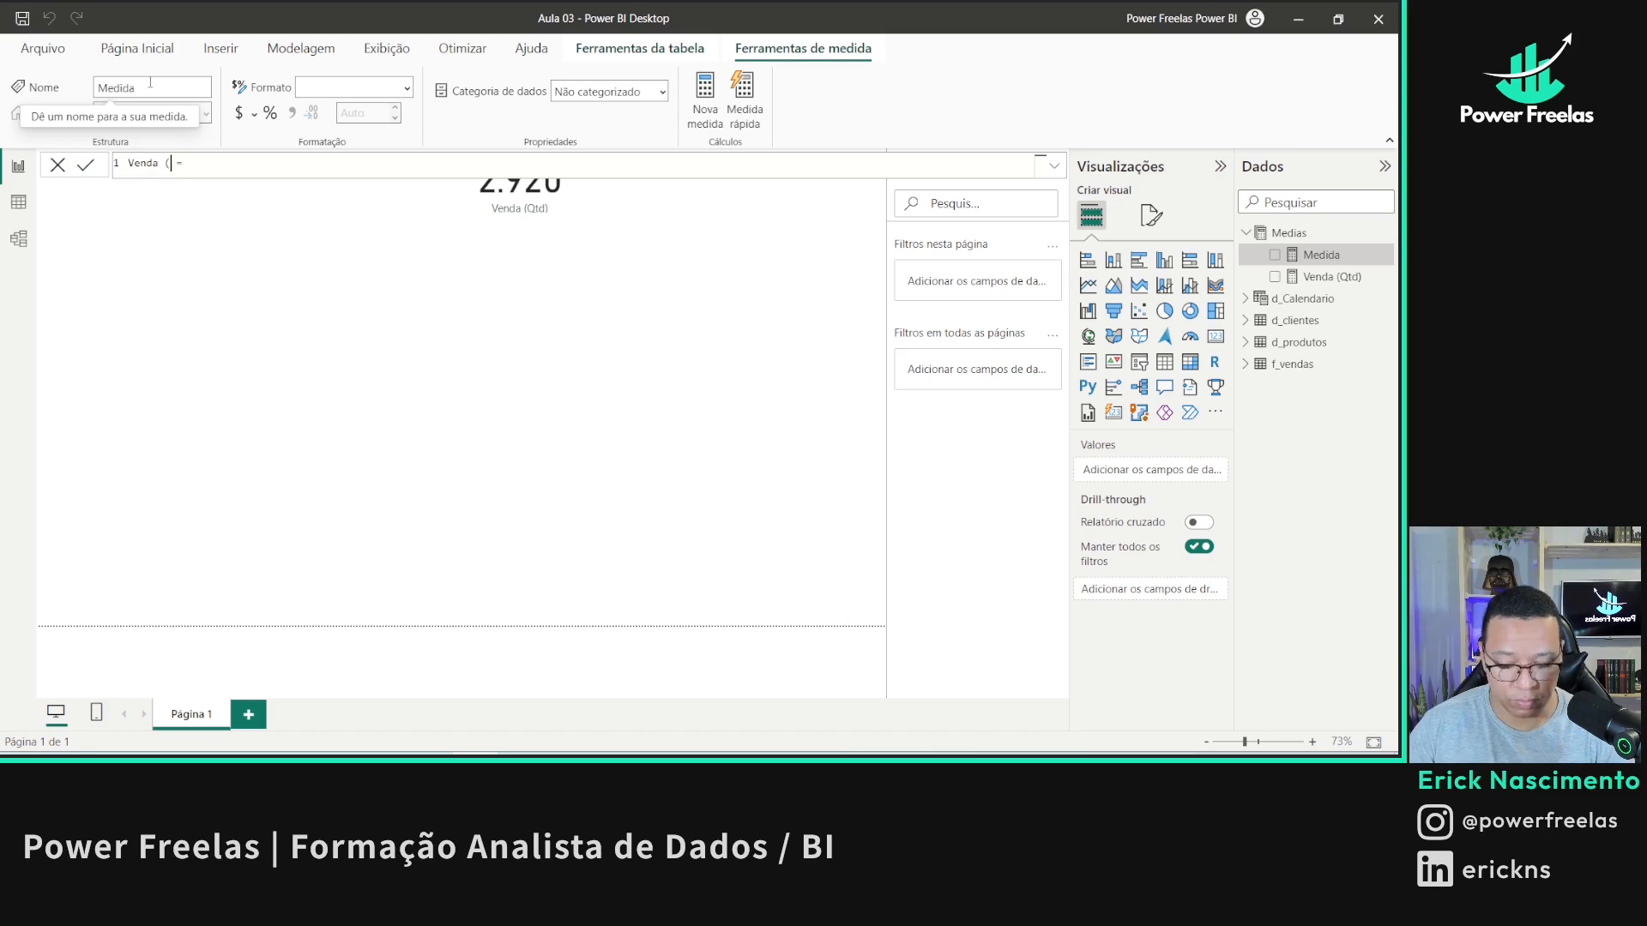
type("da (R$)")
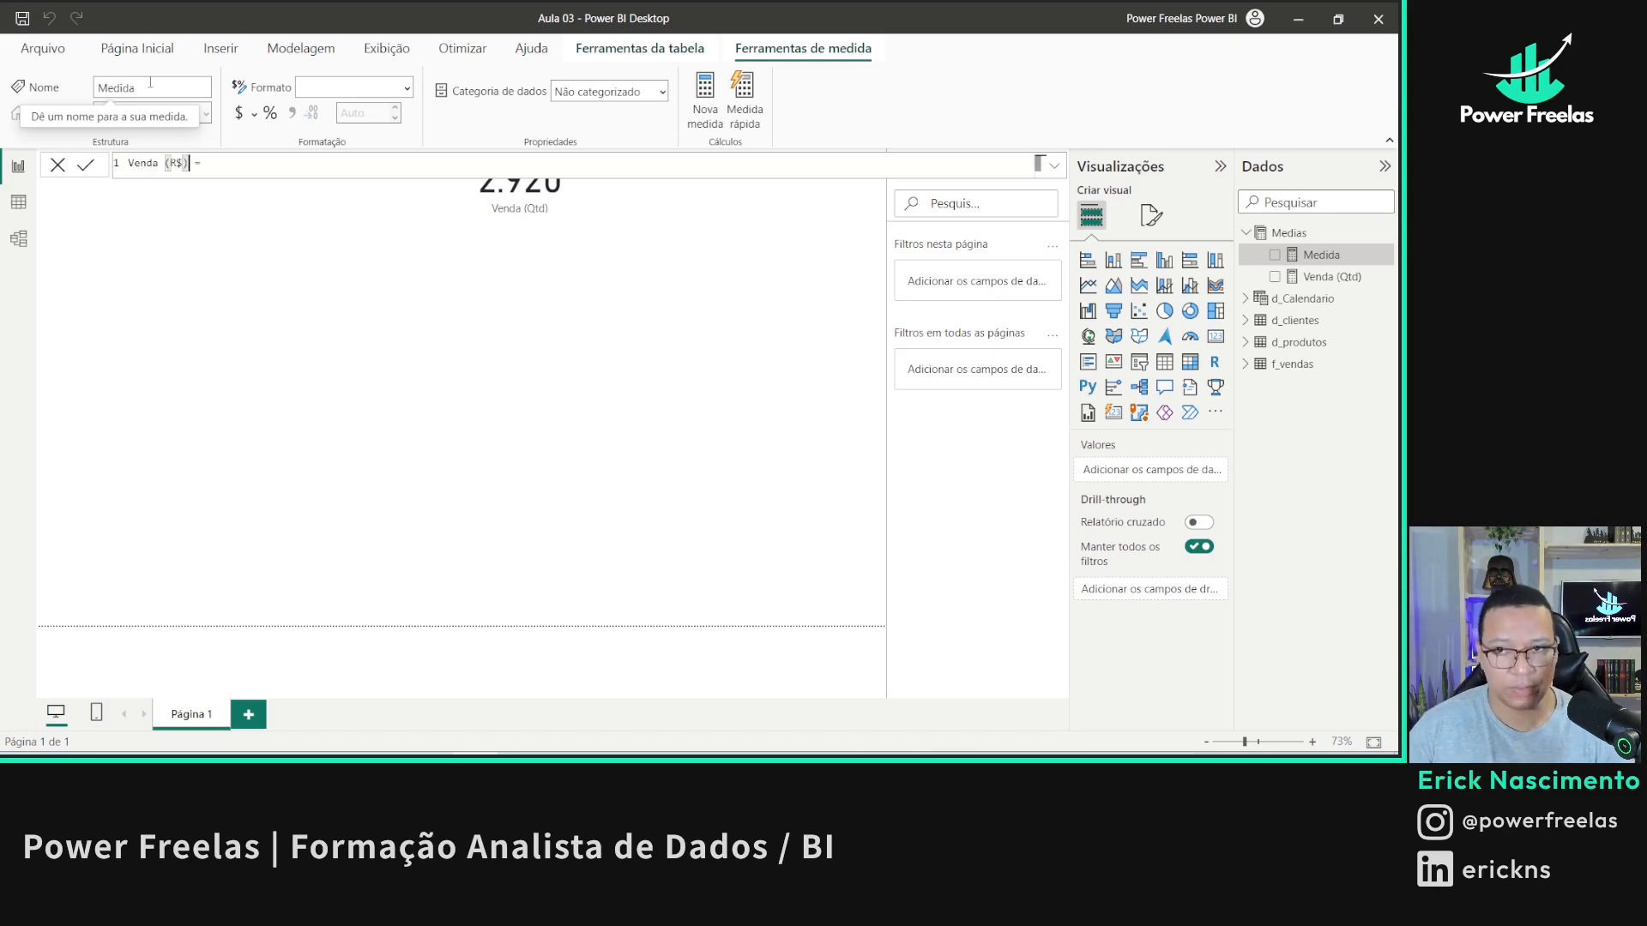
key("End")
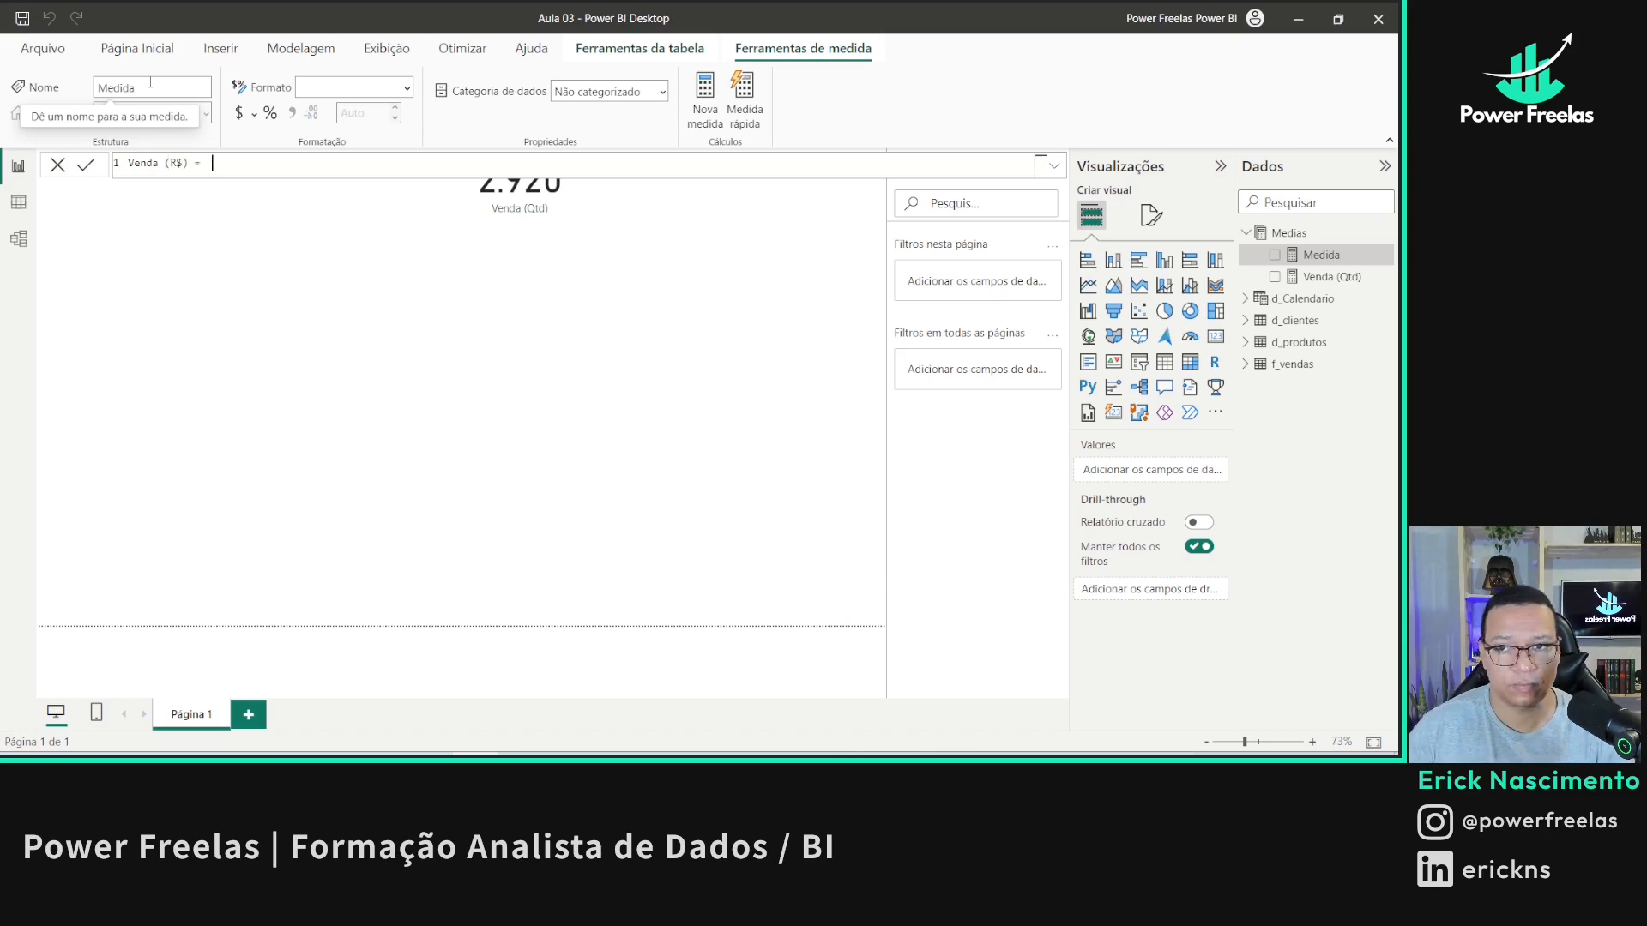
- Define the measure's formula as SUMX(f_vendas, f_vendas[item_quantidade] * f_vendas[item_valorunidade])
type("SUMX(")
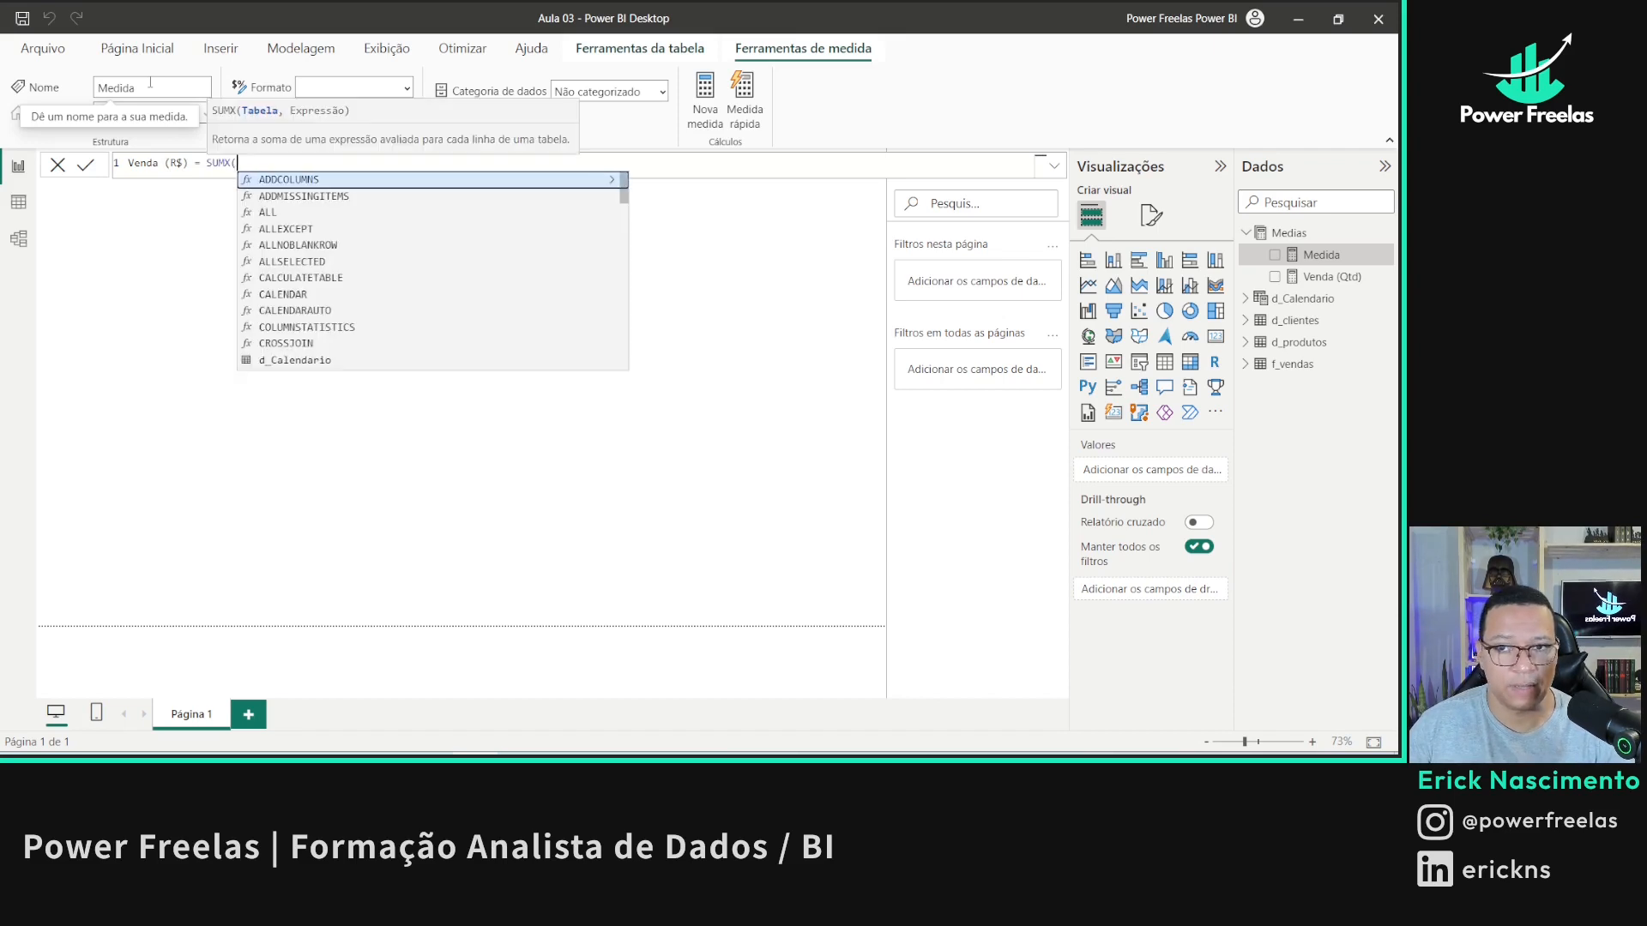
type("f")
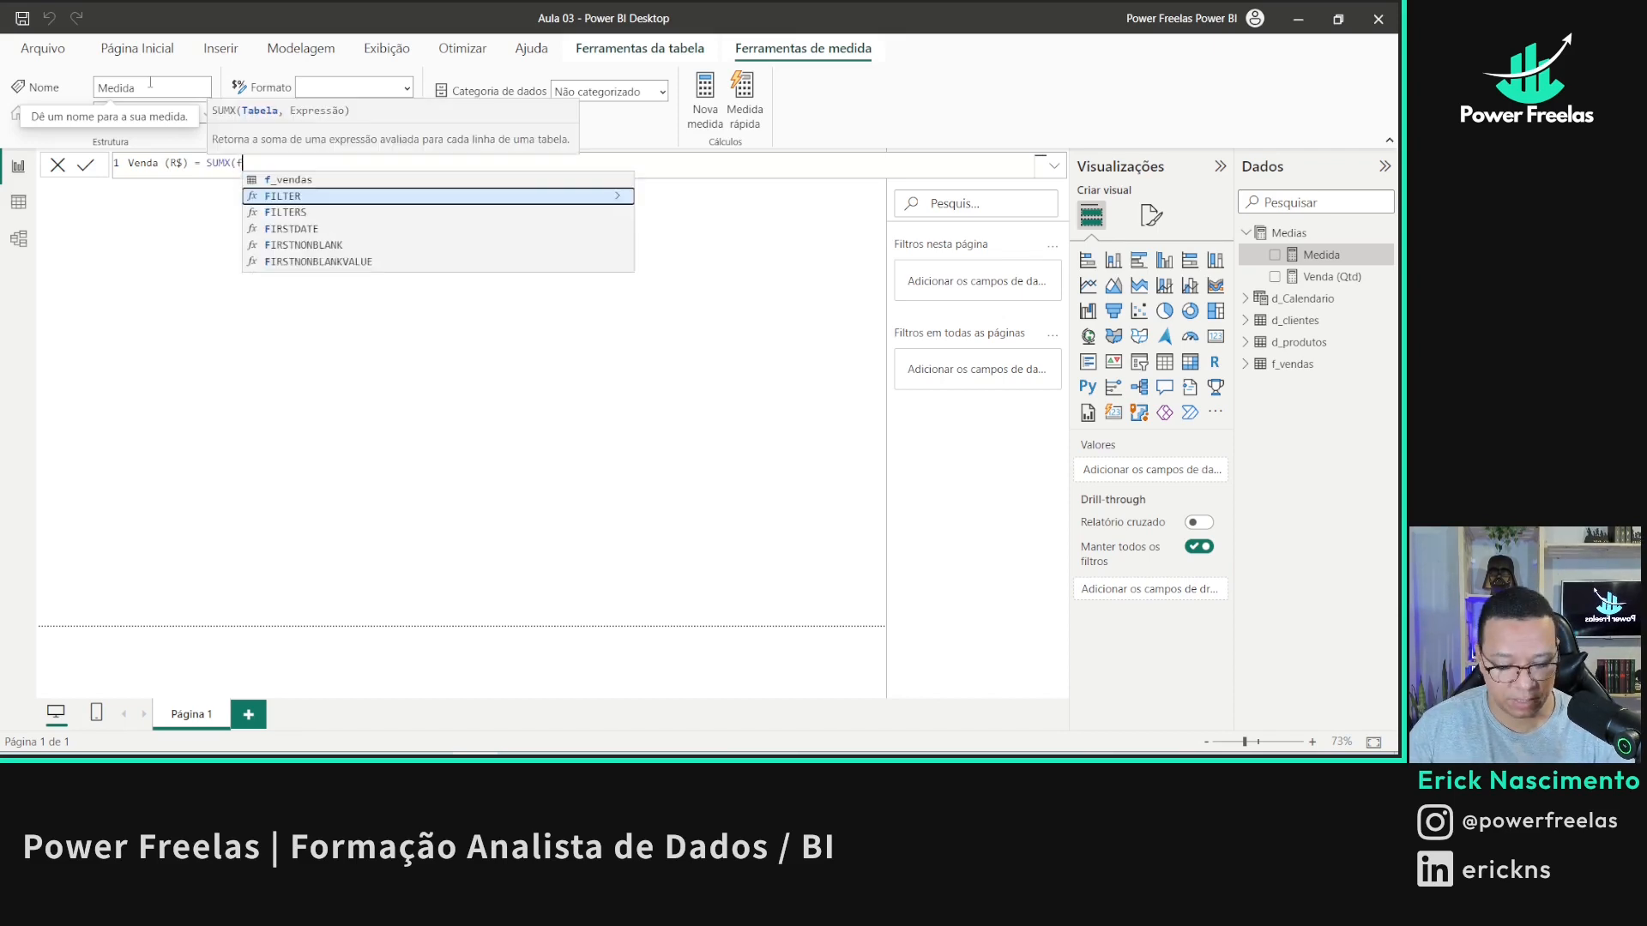
type("_vendas, ")
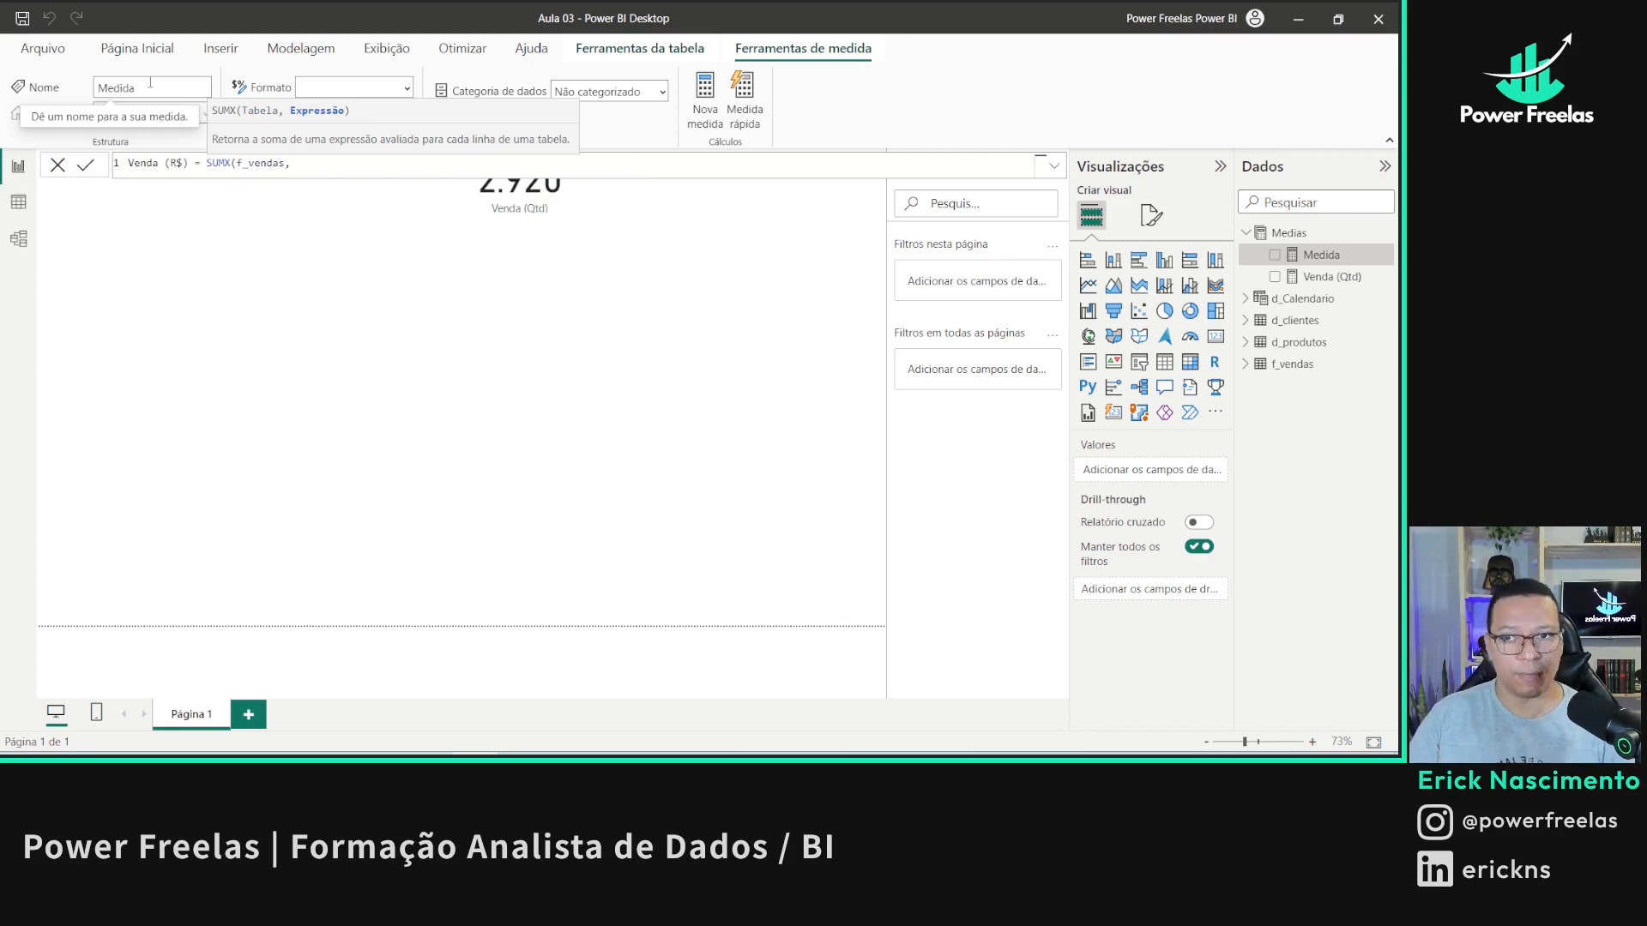
type("f_vendas[item_quantidade] *")
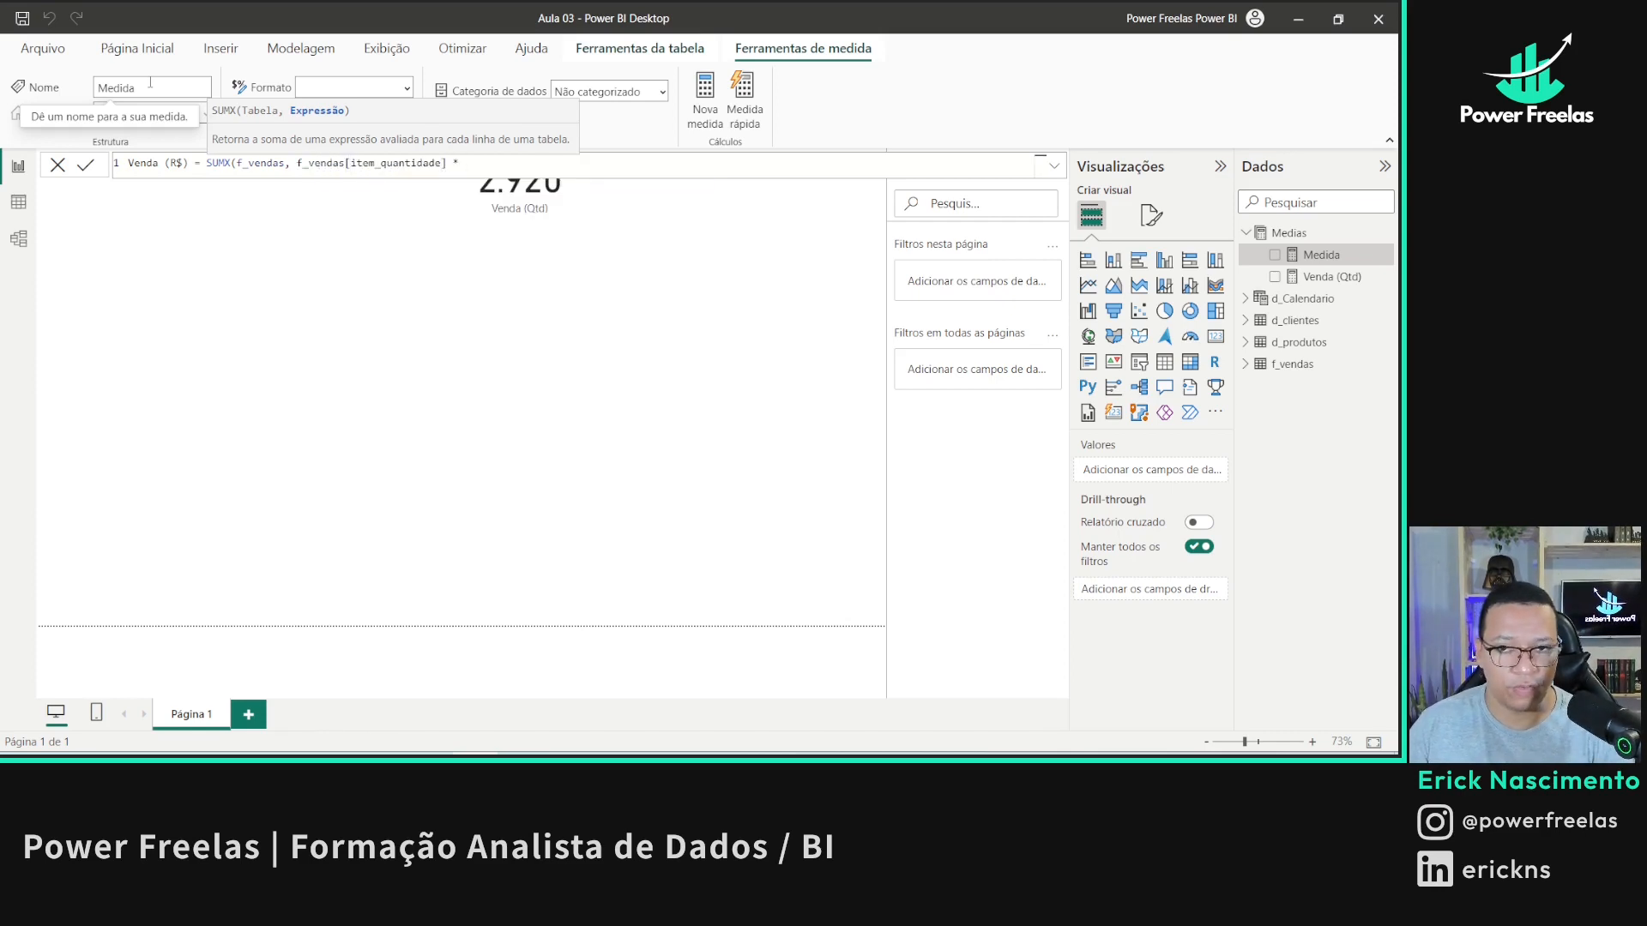
type(" valor")
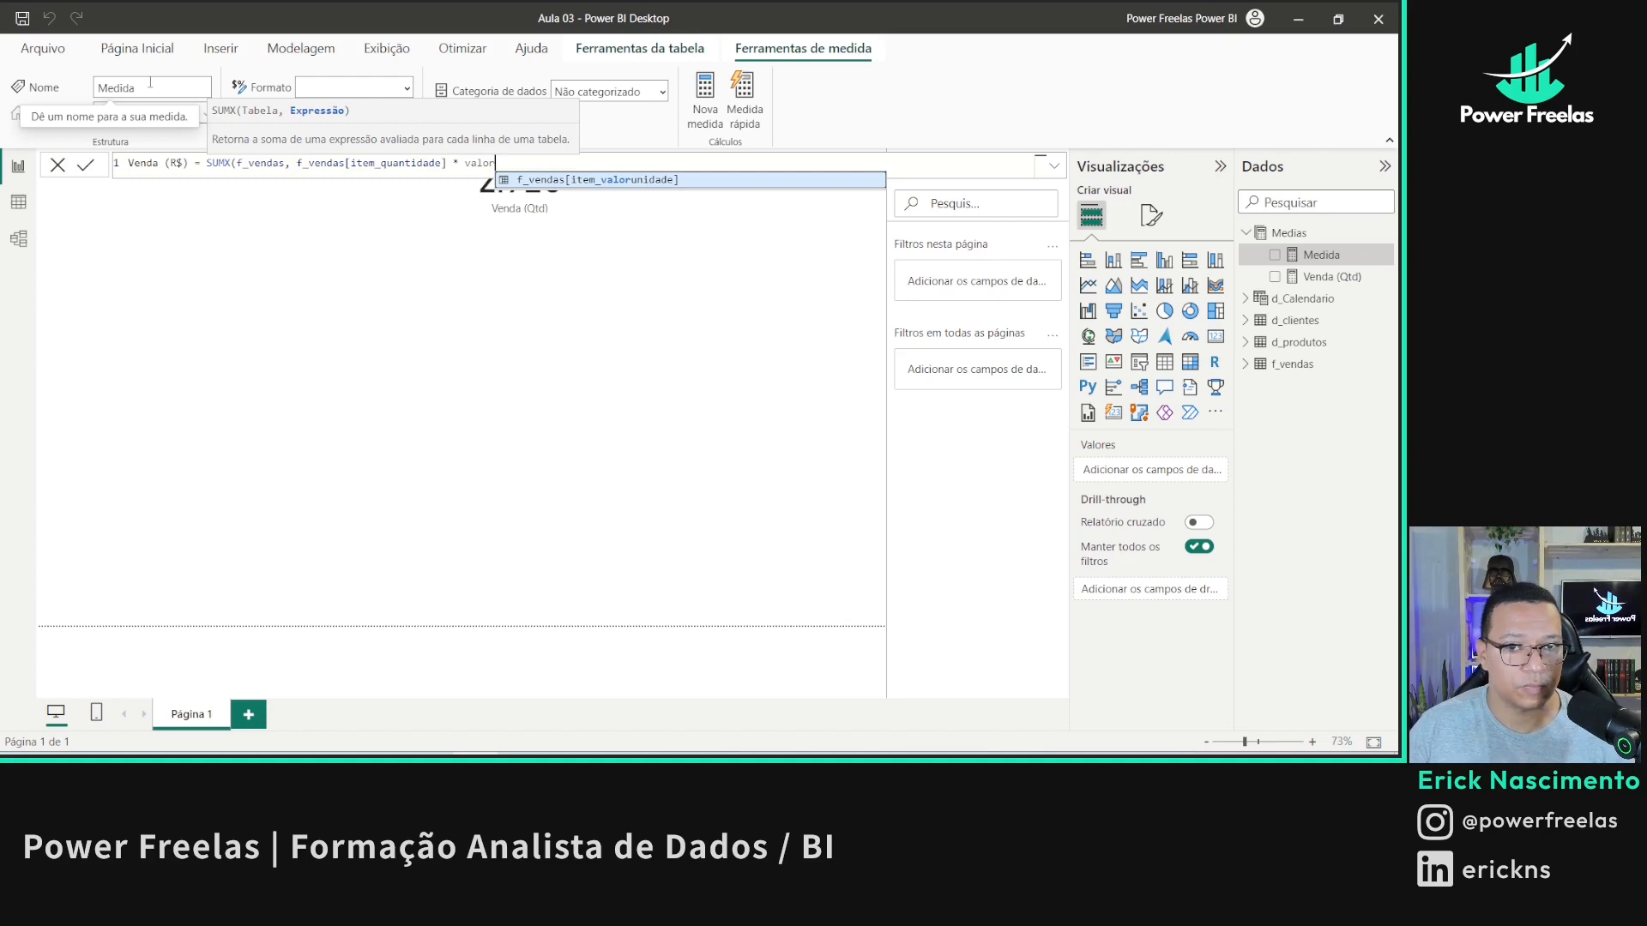
key("Tab")
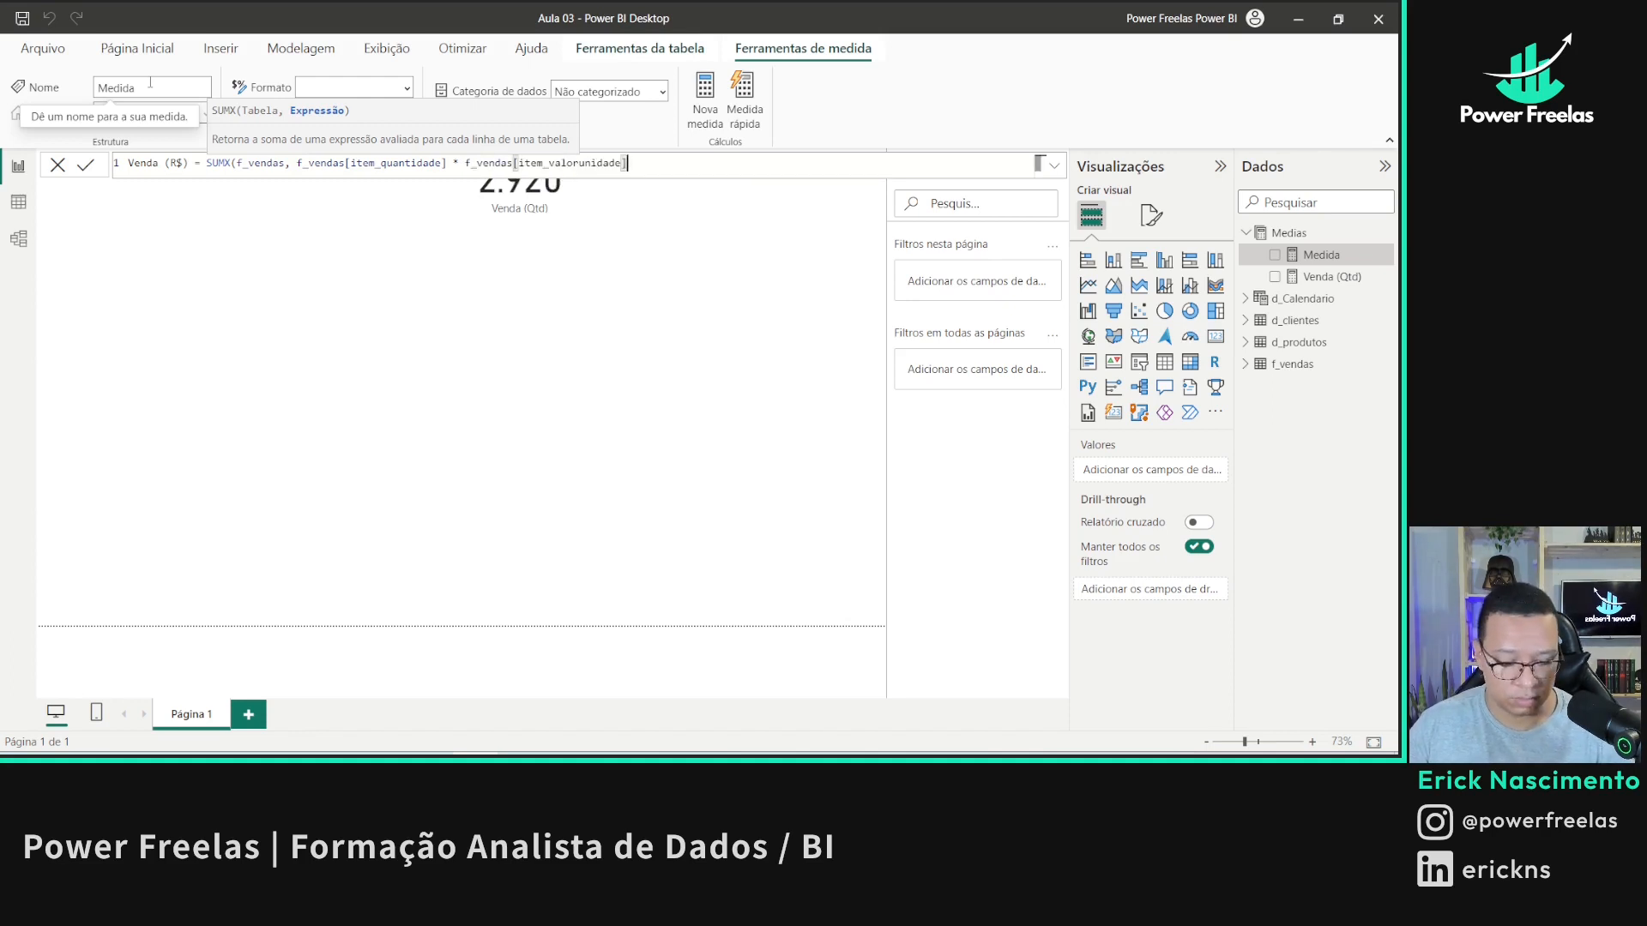
type(")")
key("Return")
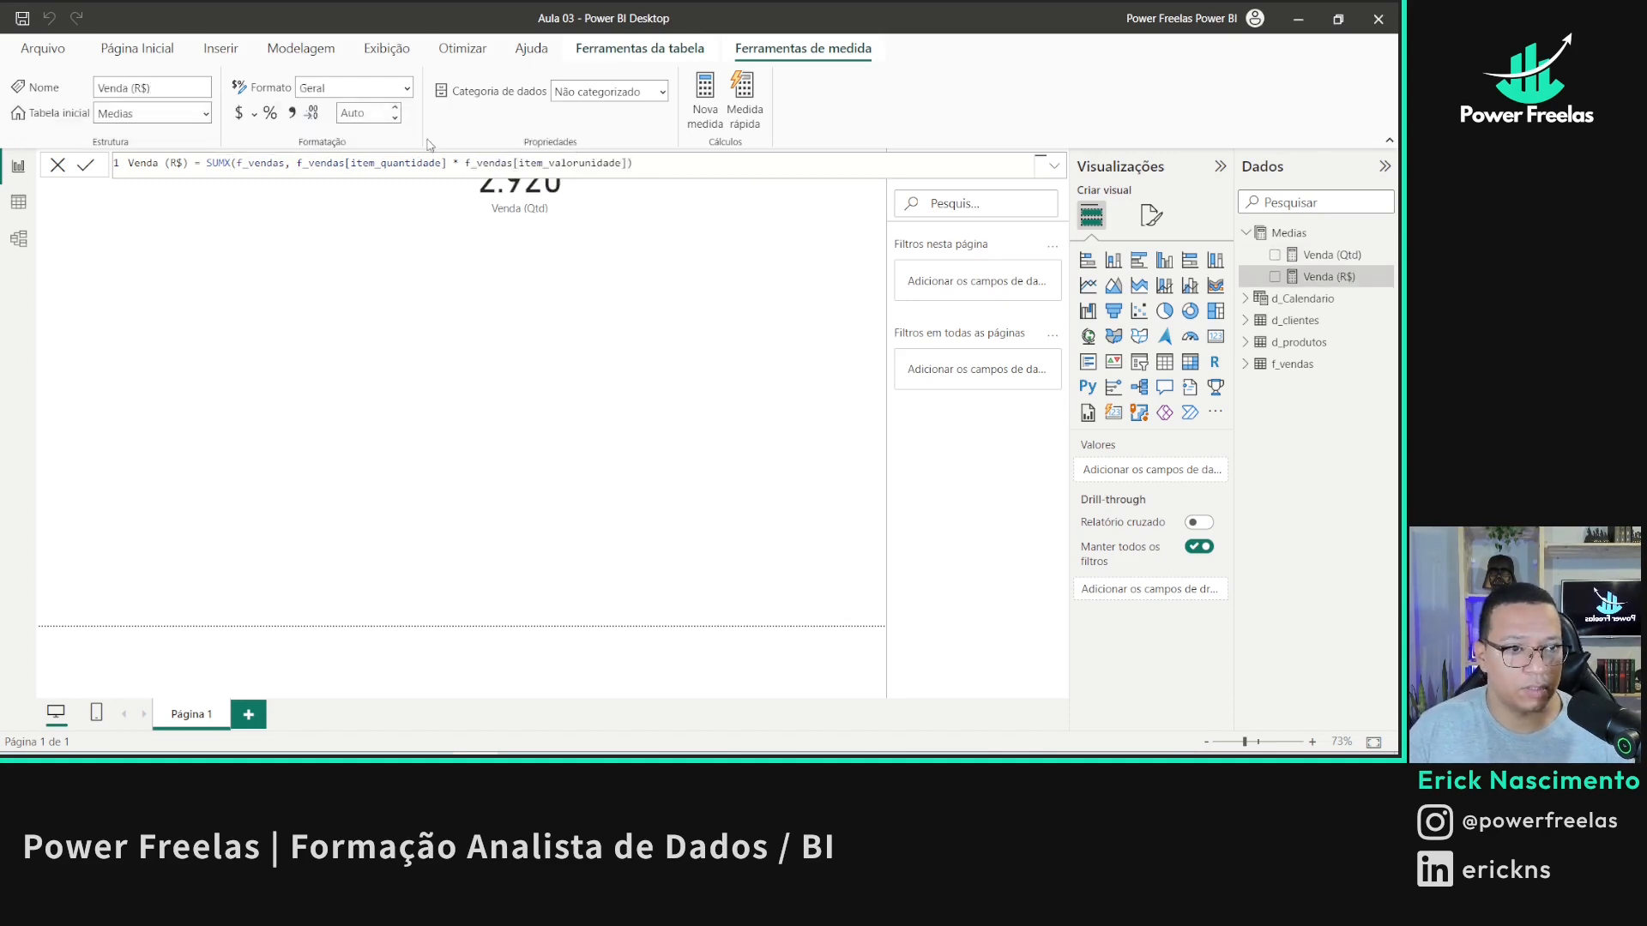
- Review the item_valorunidade and item_quantidade columns of f_vendas in the table view
left_click(18, 201)
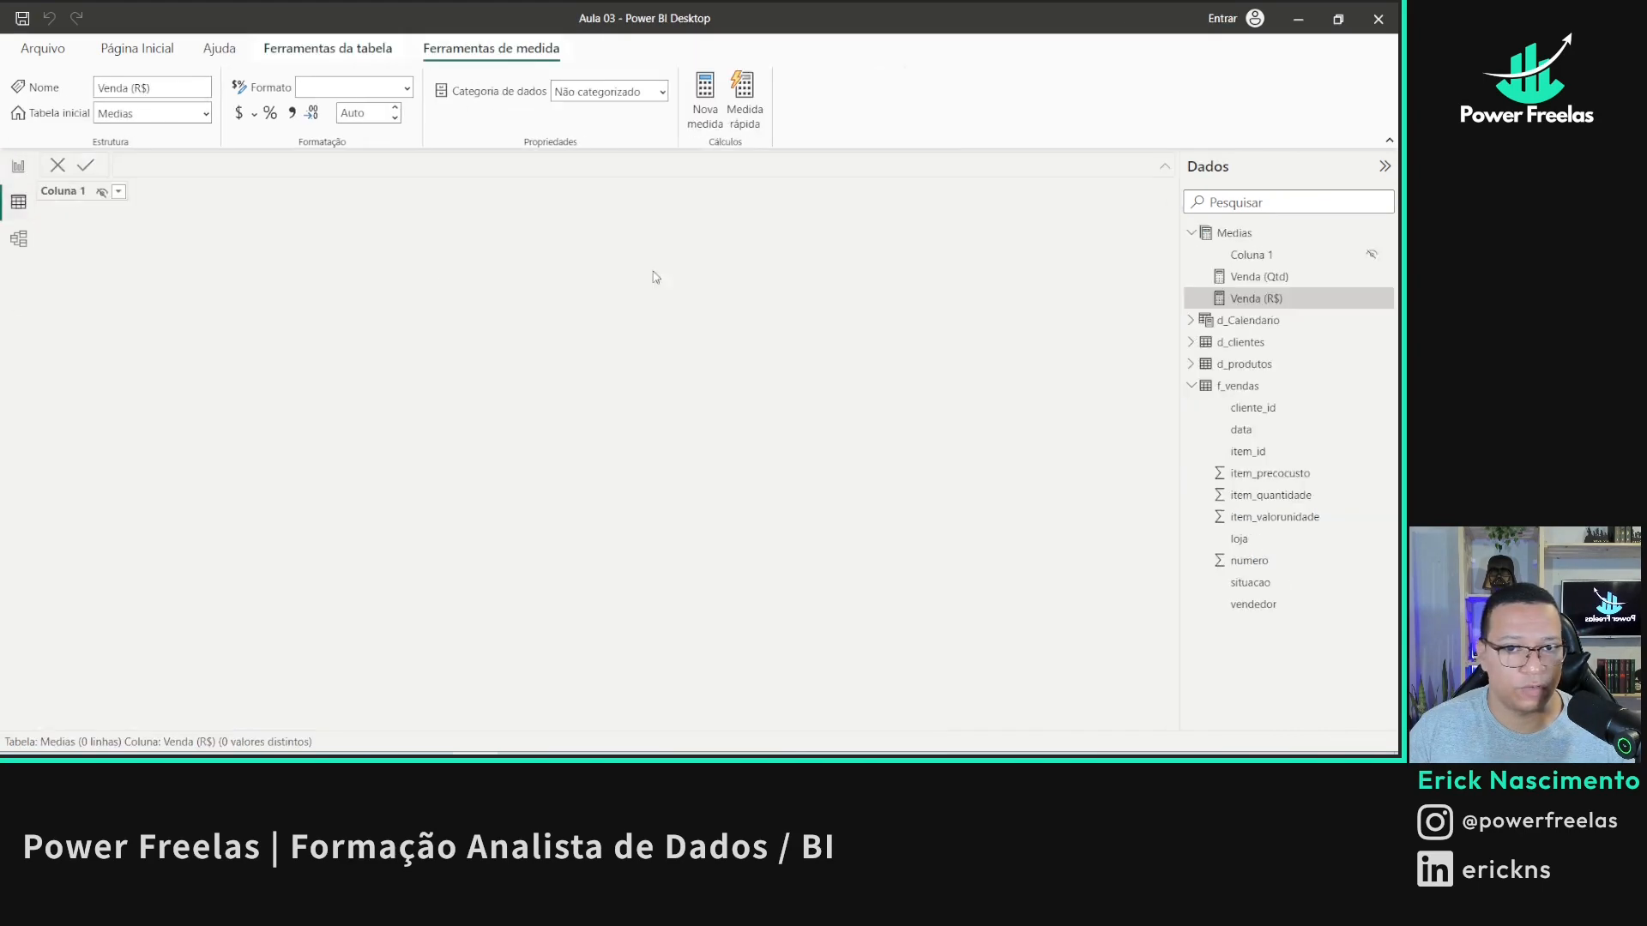
left_click(1237, 386)
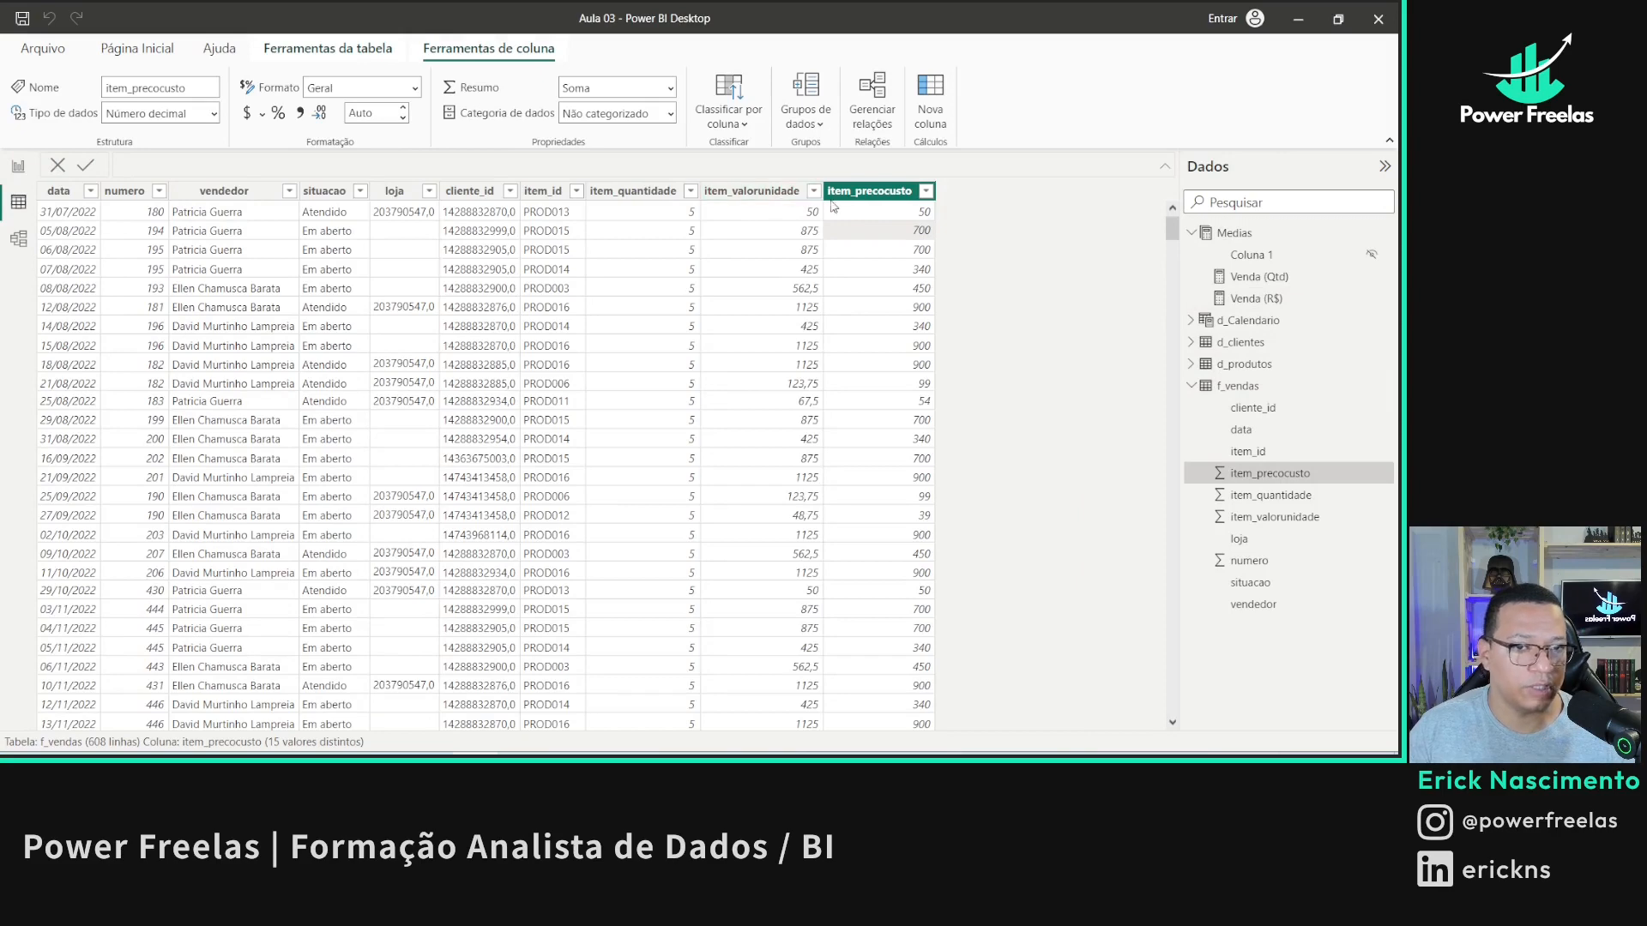
left_click(744, 192)
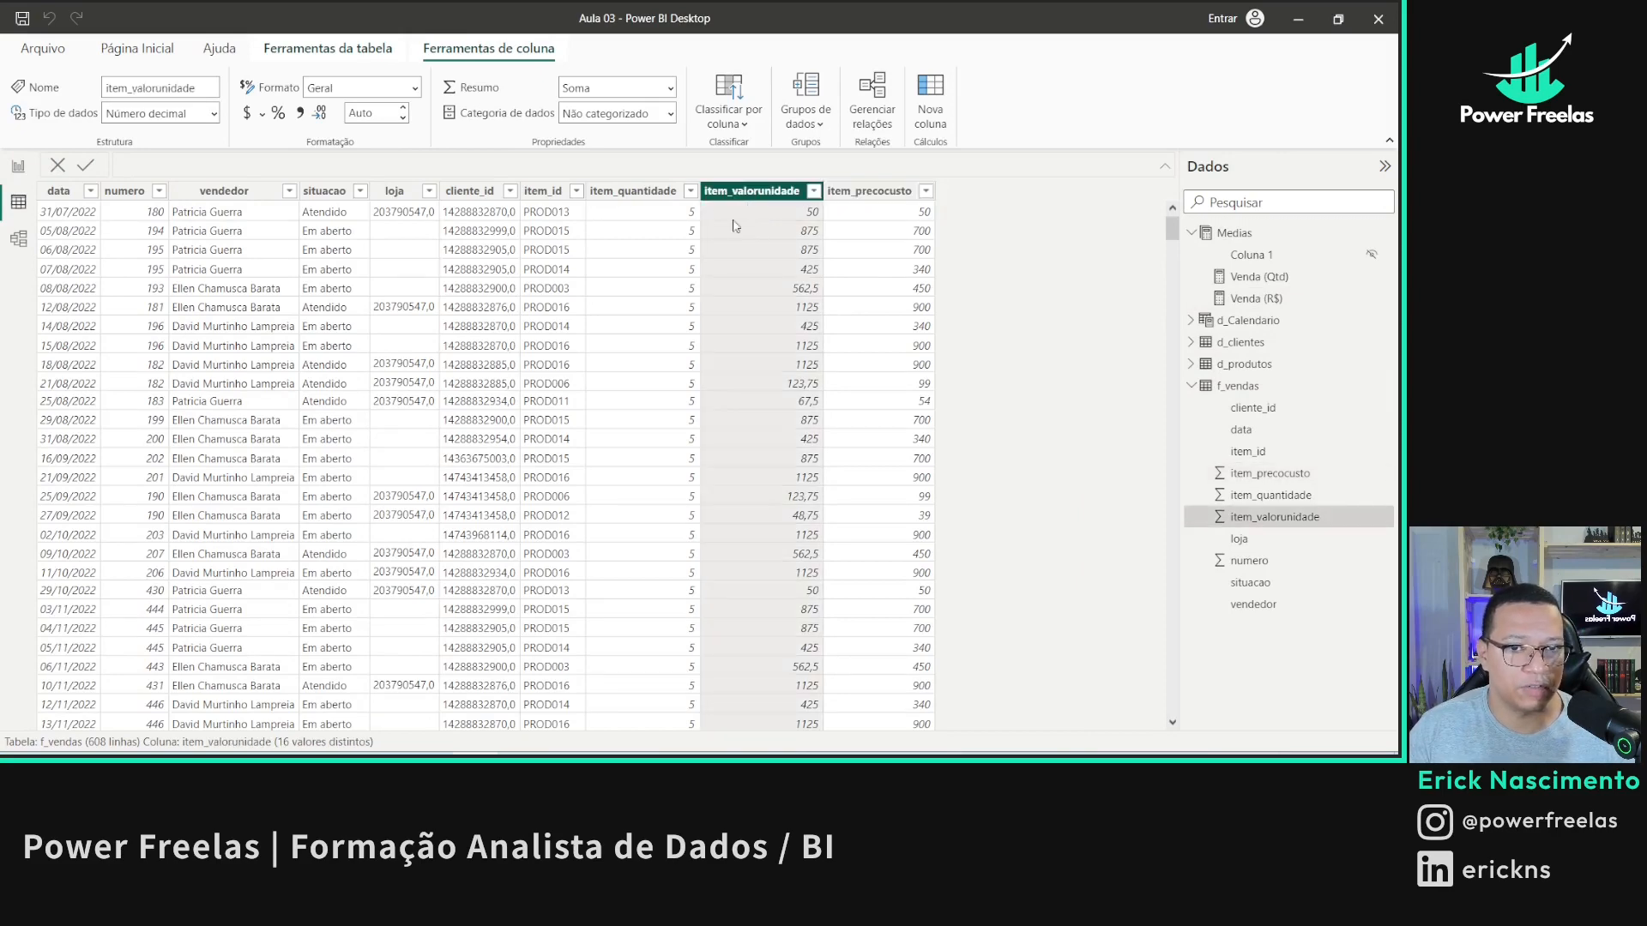
left_click(666, 194)
- Place the Venda (R$) measure as a new visual on the report page beside the Venda (Qtd) card
left_click(18, 167)
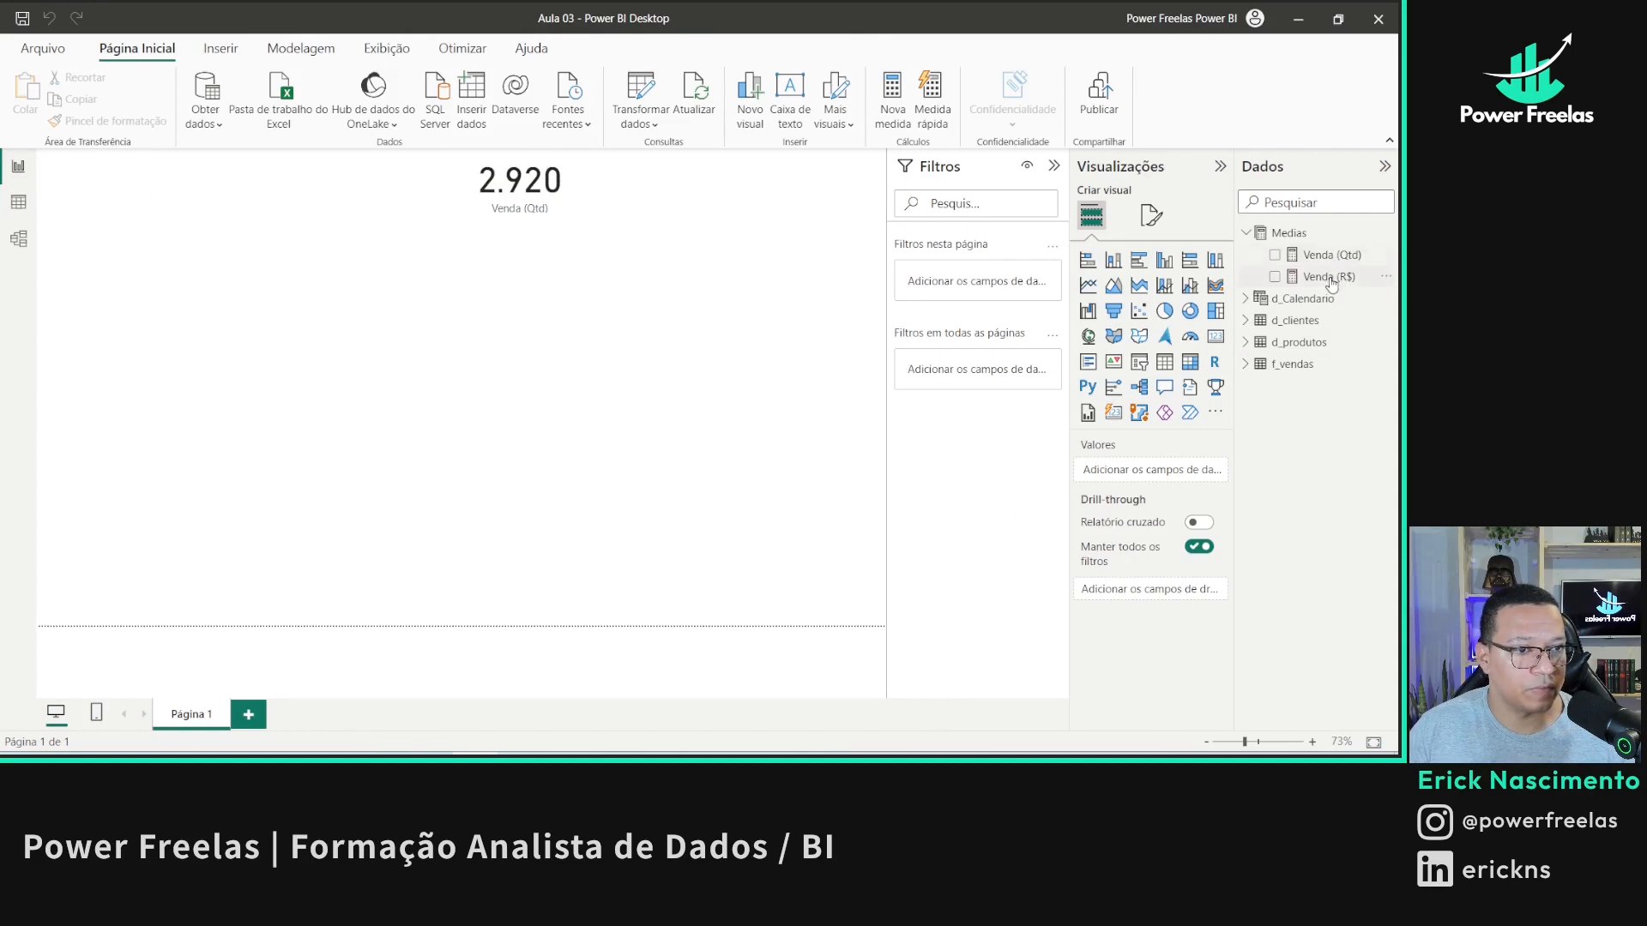
left_click_drag(1331, 276, 396, 192)
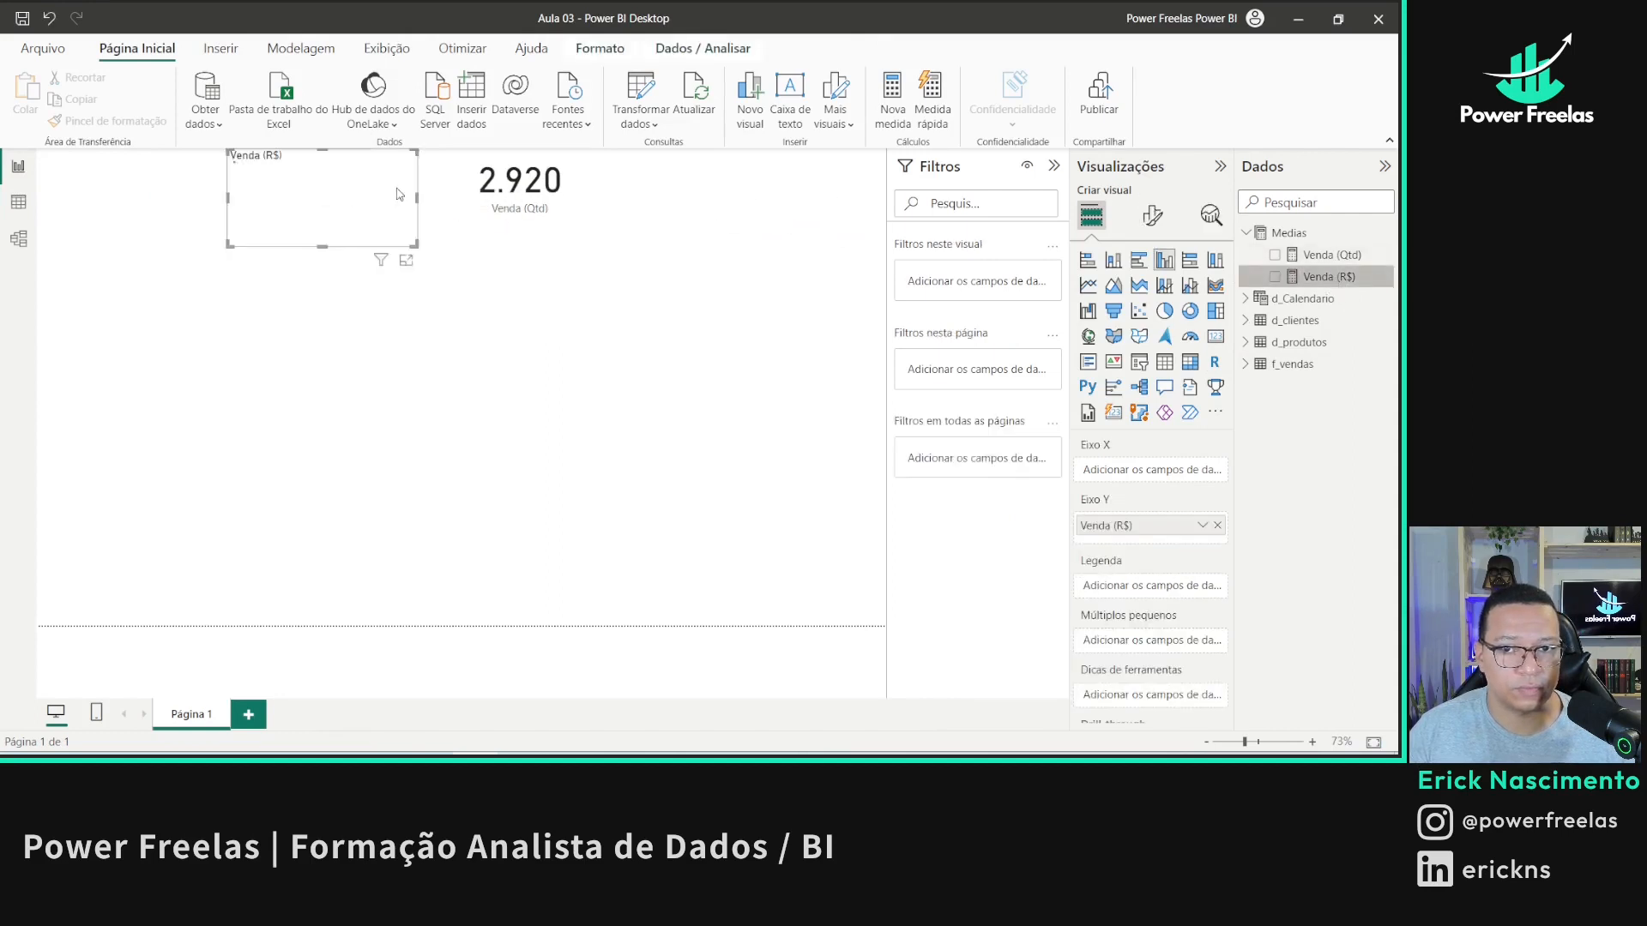
- Convert the Venda (R$) column chart into a card visual
left_click(1215, 336)
left_click(515, 199)
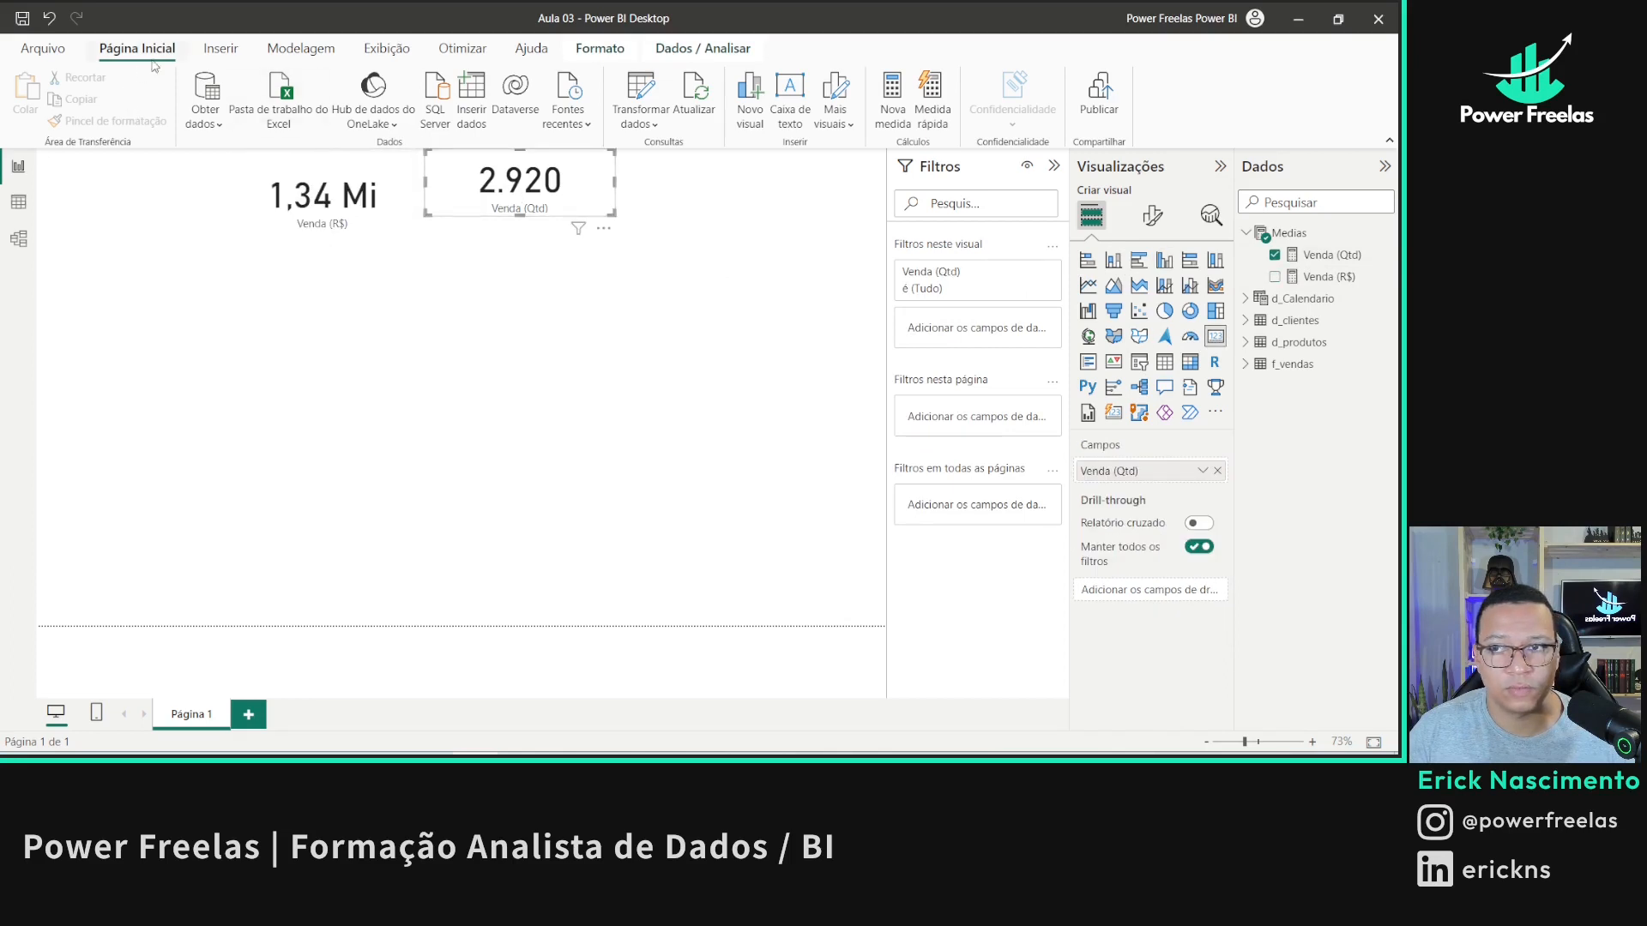
- Format the Venda (R$) measure with a thousands separator and 0 decimal places
left_click(324, 238)
left_click(1329, 277)
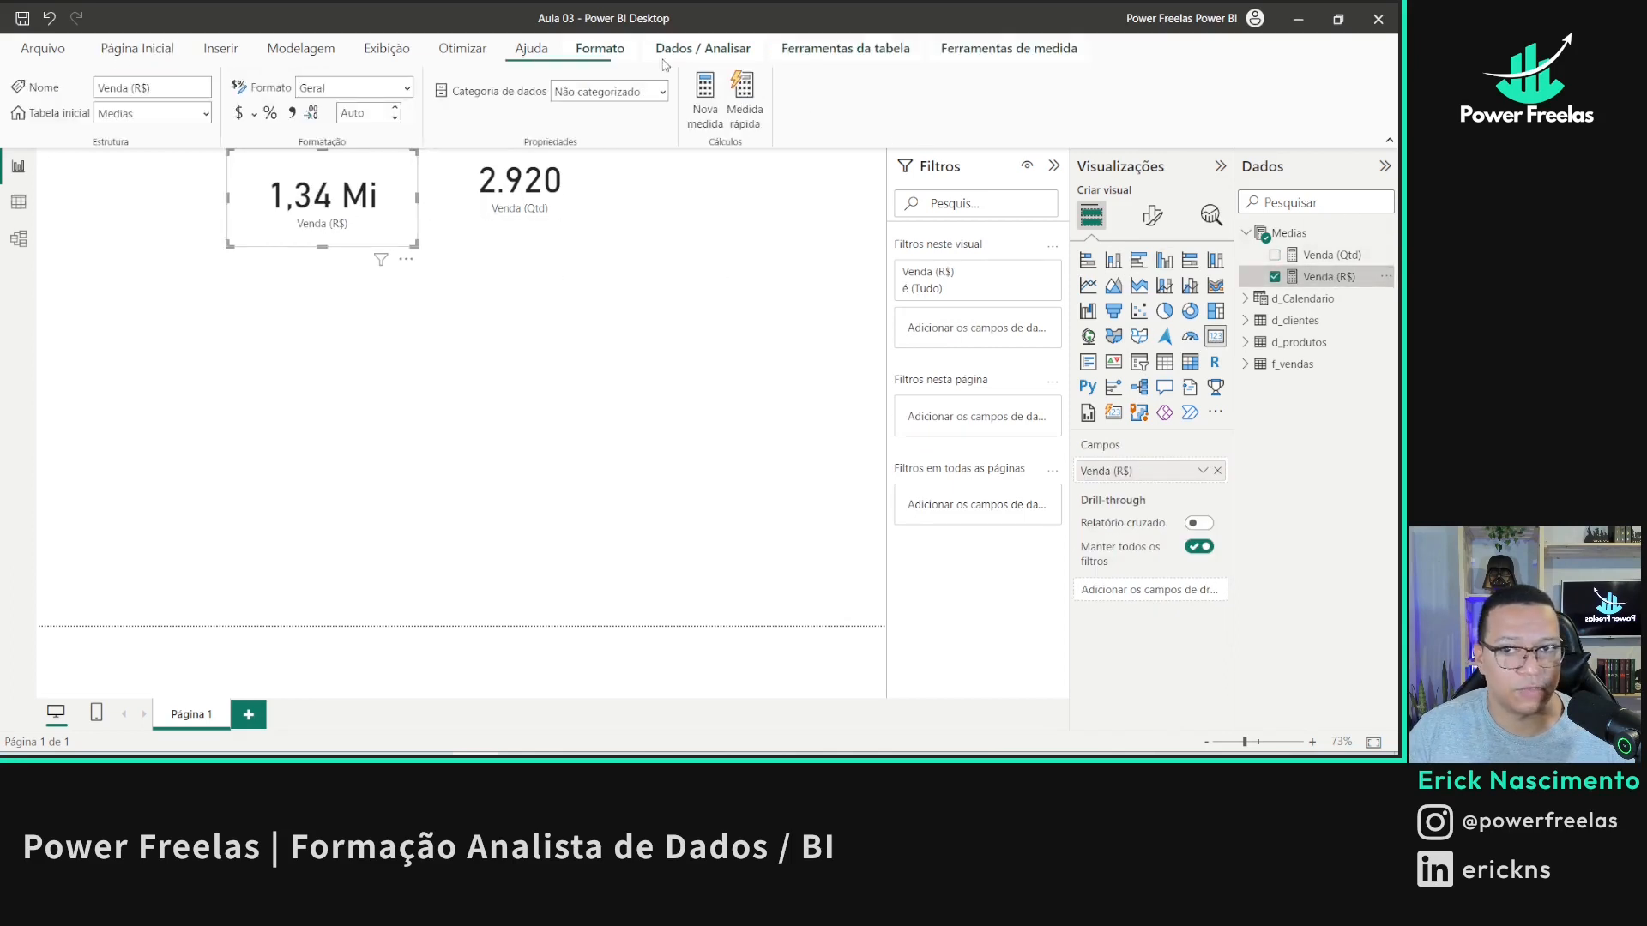
left_click(291, 112)
left_click(364, 112)
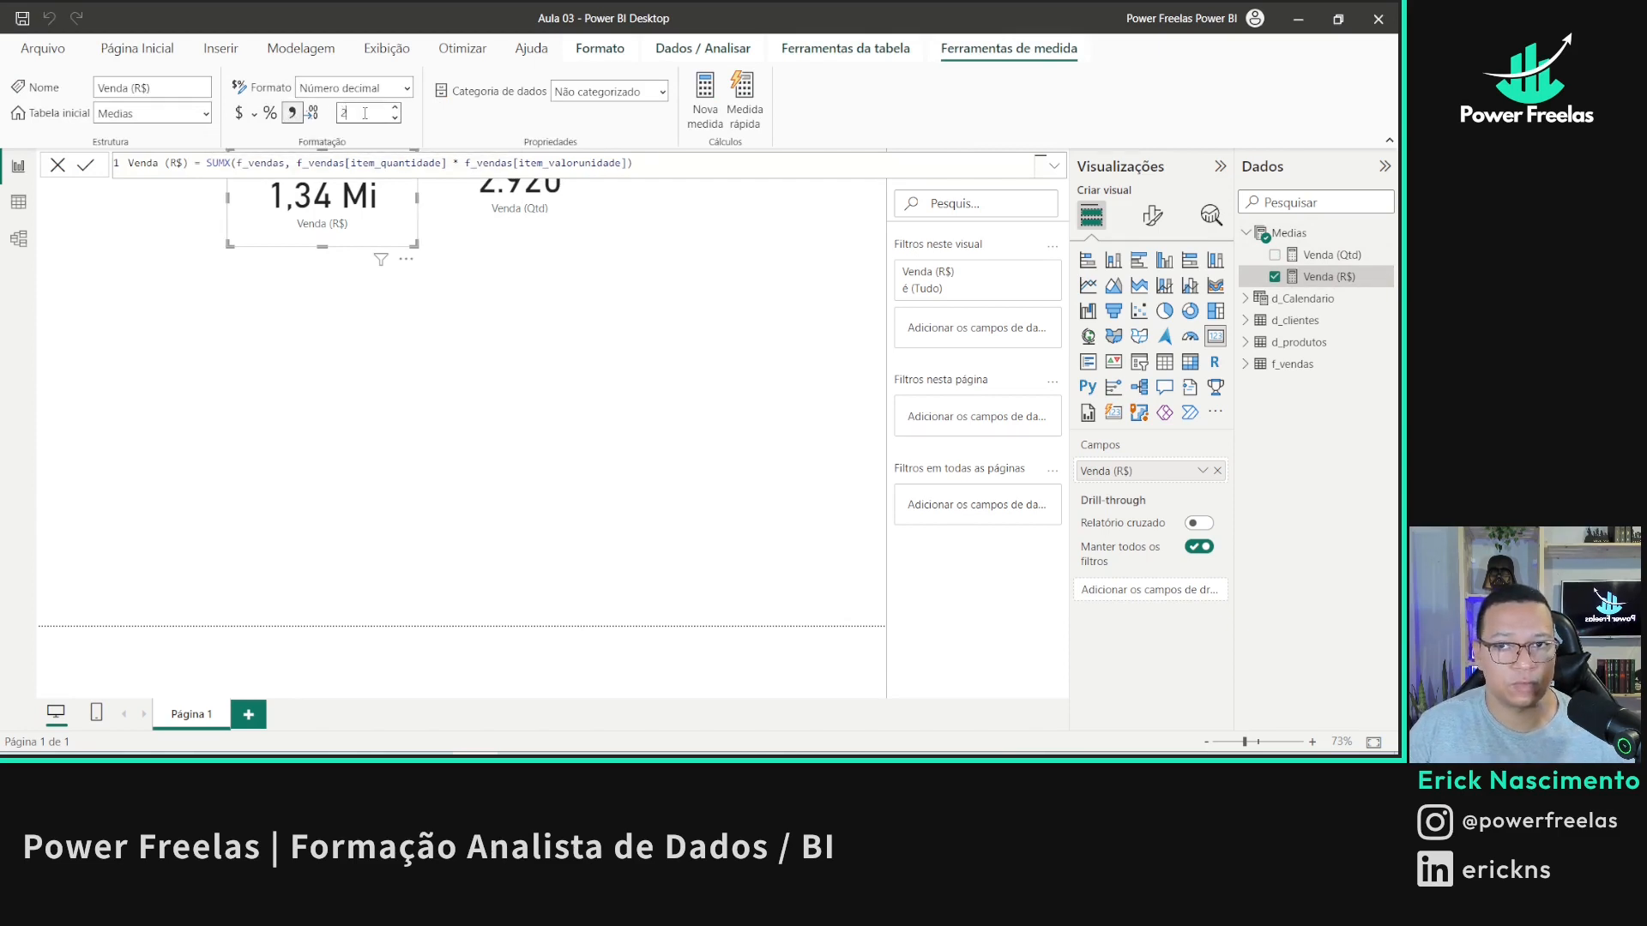
type("0")
key("Return")
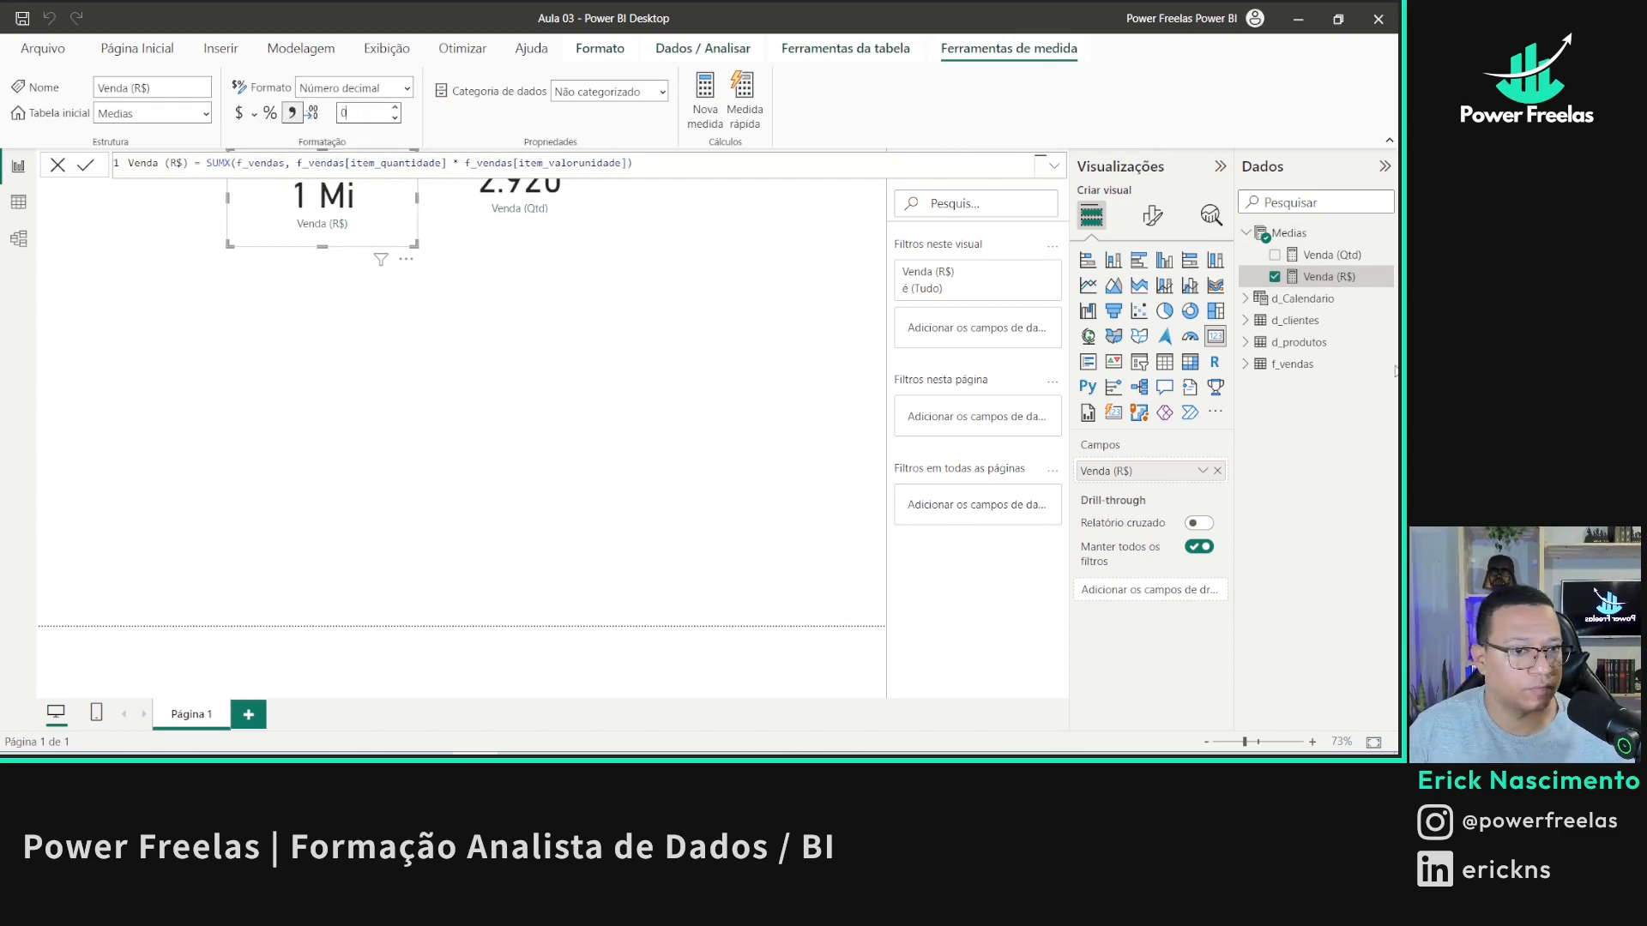
- Set the display units of the Venda (R$) card's callout value to Nenhum
left_click(579, 229)
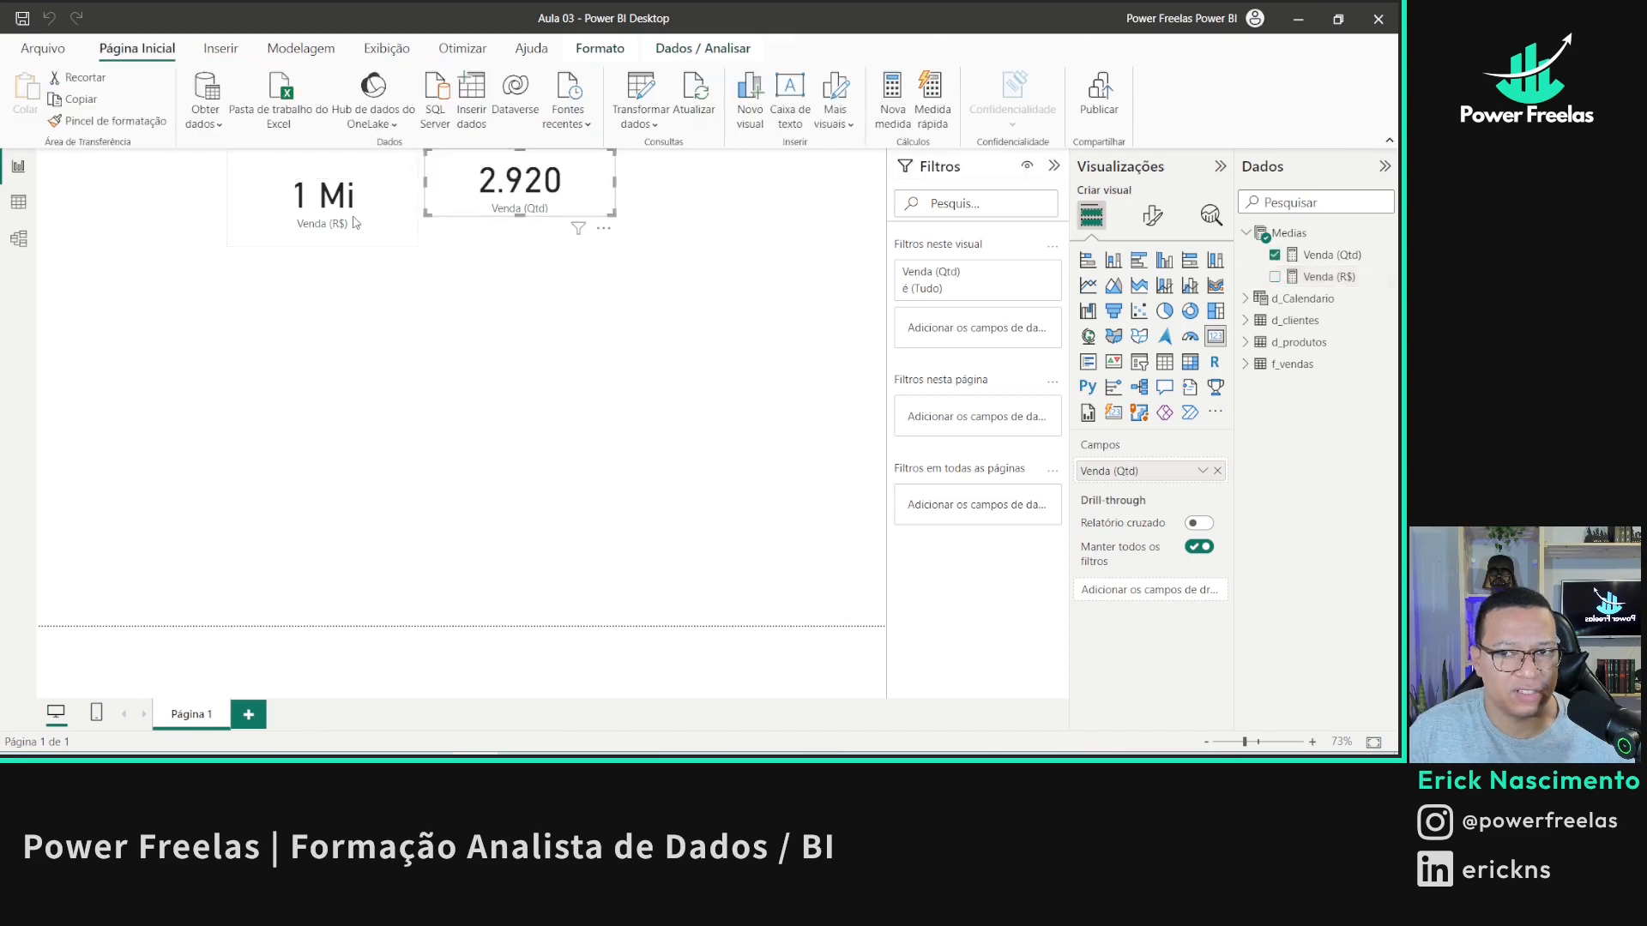
left_click(1152, 216)
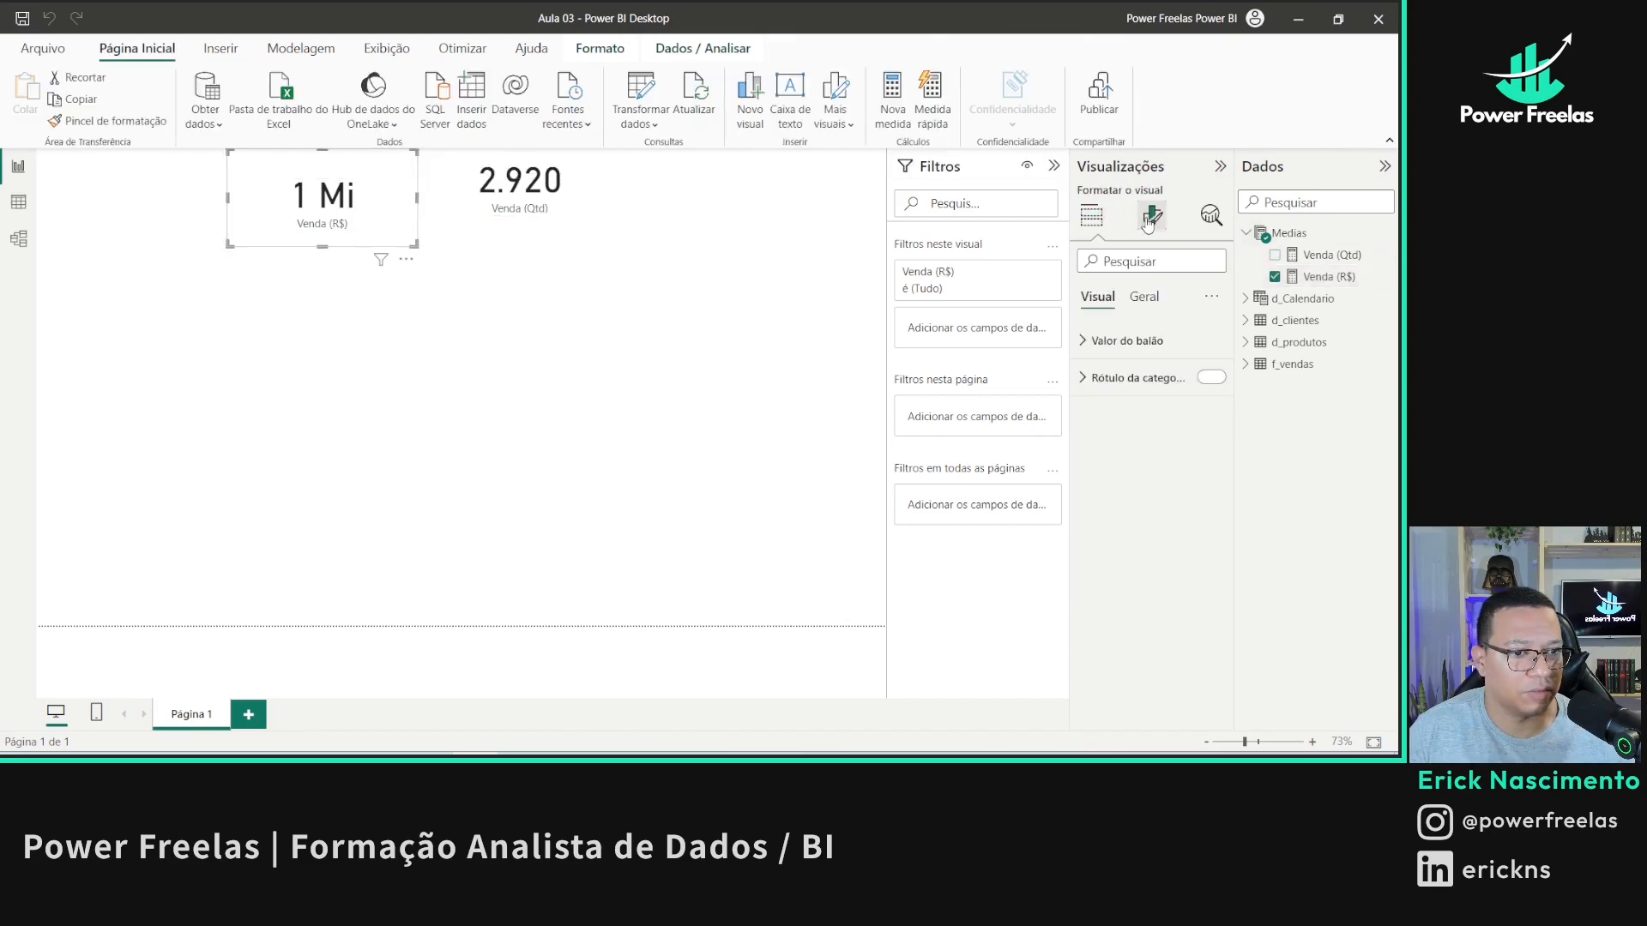
left_click(1120, 341)
left_click(1149, 525)
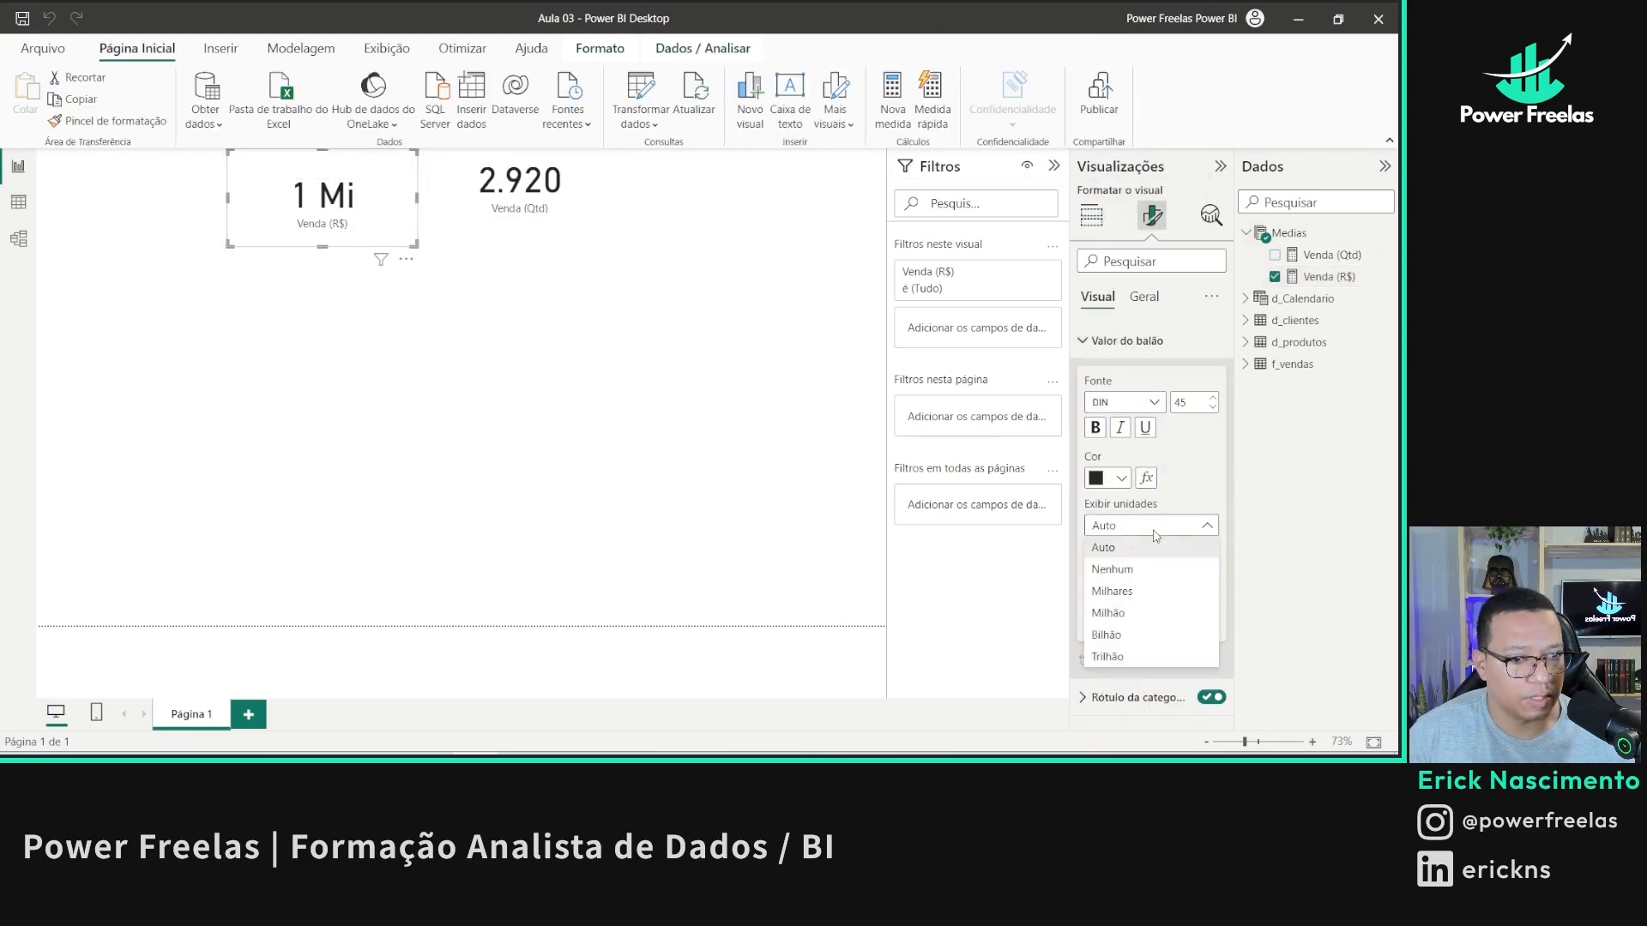
left_click(1112, 569)
left_click(526, 312)
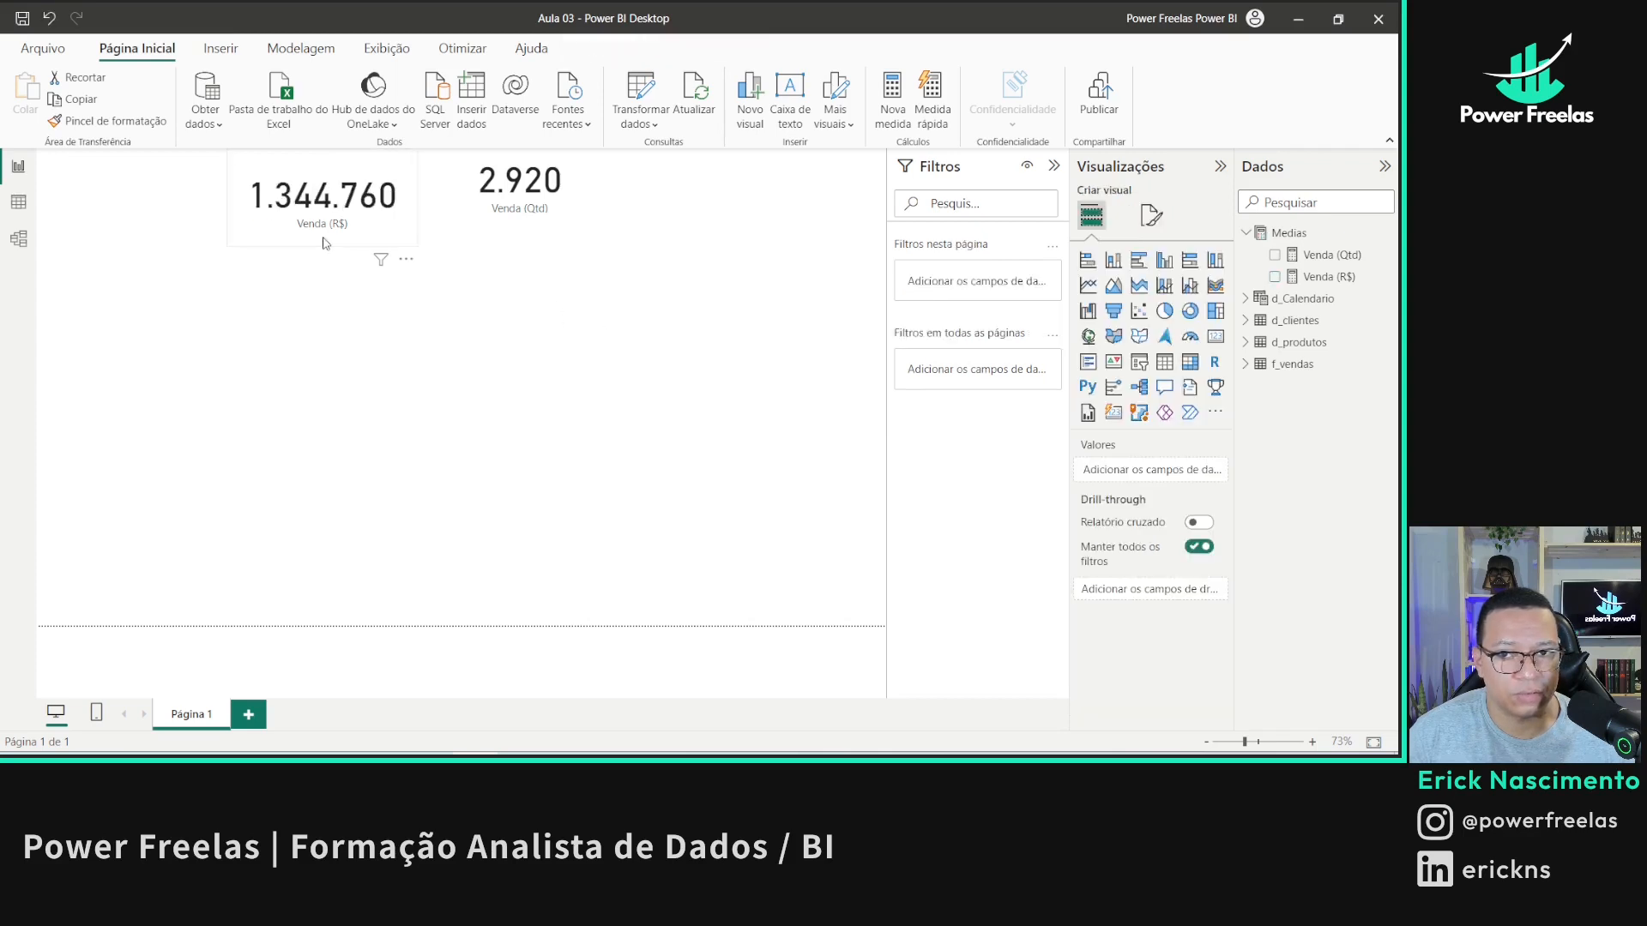
- Reduce the height of the Venda (R$) card and line it up with the Venda (Qtd) card
left_click(325, 245)
left_click_drag(325, 245, 397, 182)
left_click(339, 283)
left_click(366, 169)
- Duplicate the Venda (Qtd) card and place the copy beside the original in the same row
left_click_drag(523, 195, 630, 191)
left_click(559, 324)
key("ctrl+c")
key("ctrl+v")
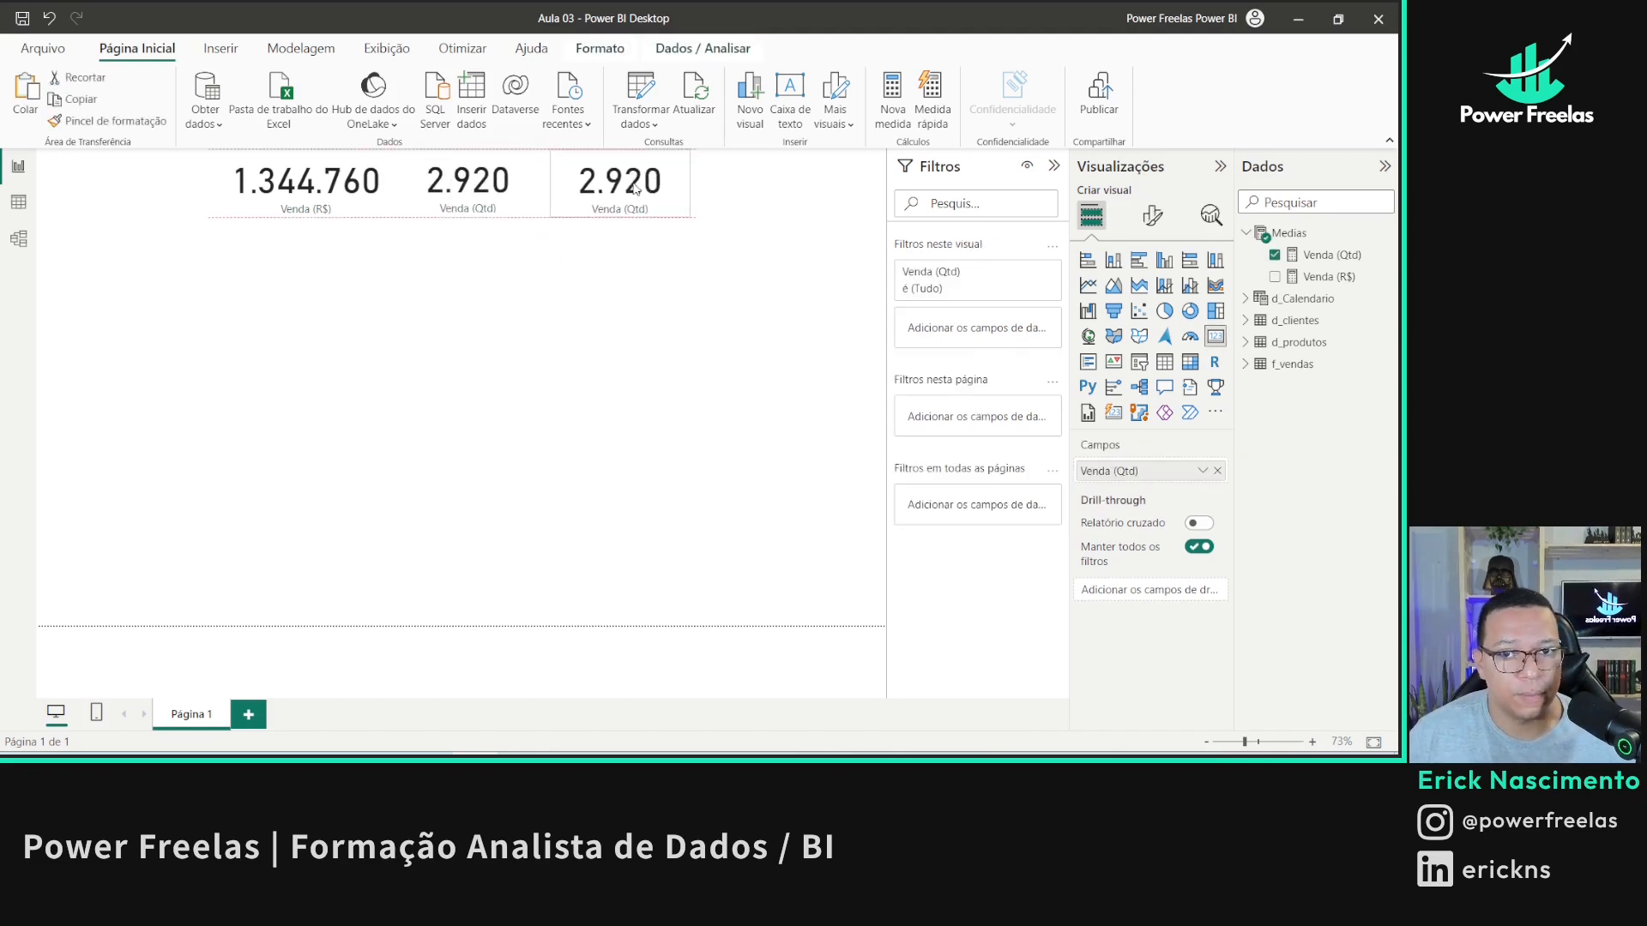
- Create a measure named "Ticket Médio (R$)" in the Medias table and begin its formula with DIVIDE(
left_click(1330, 257)
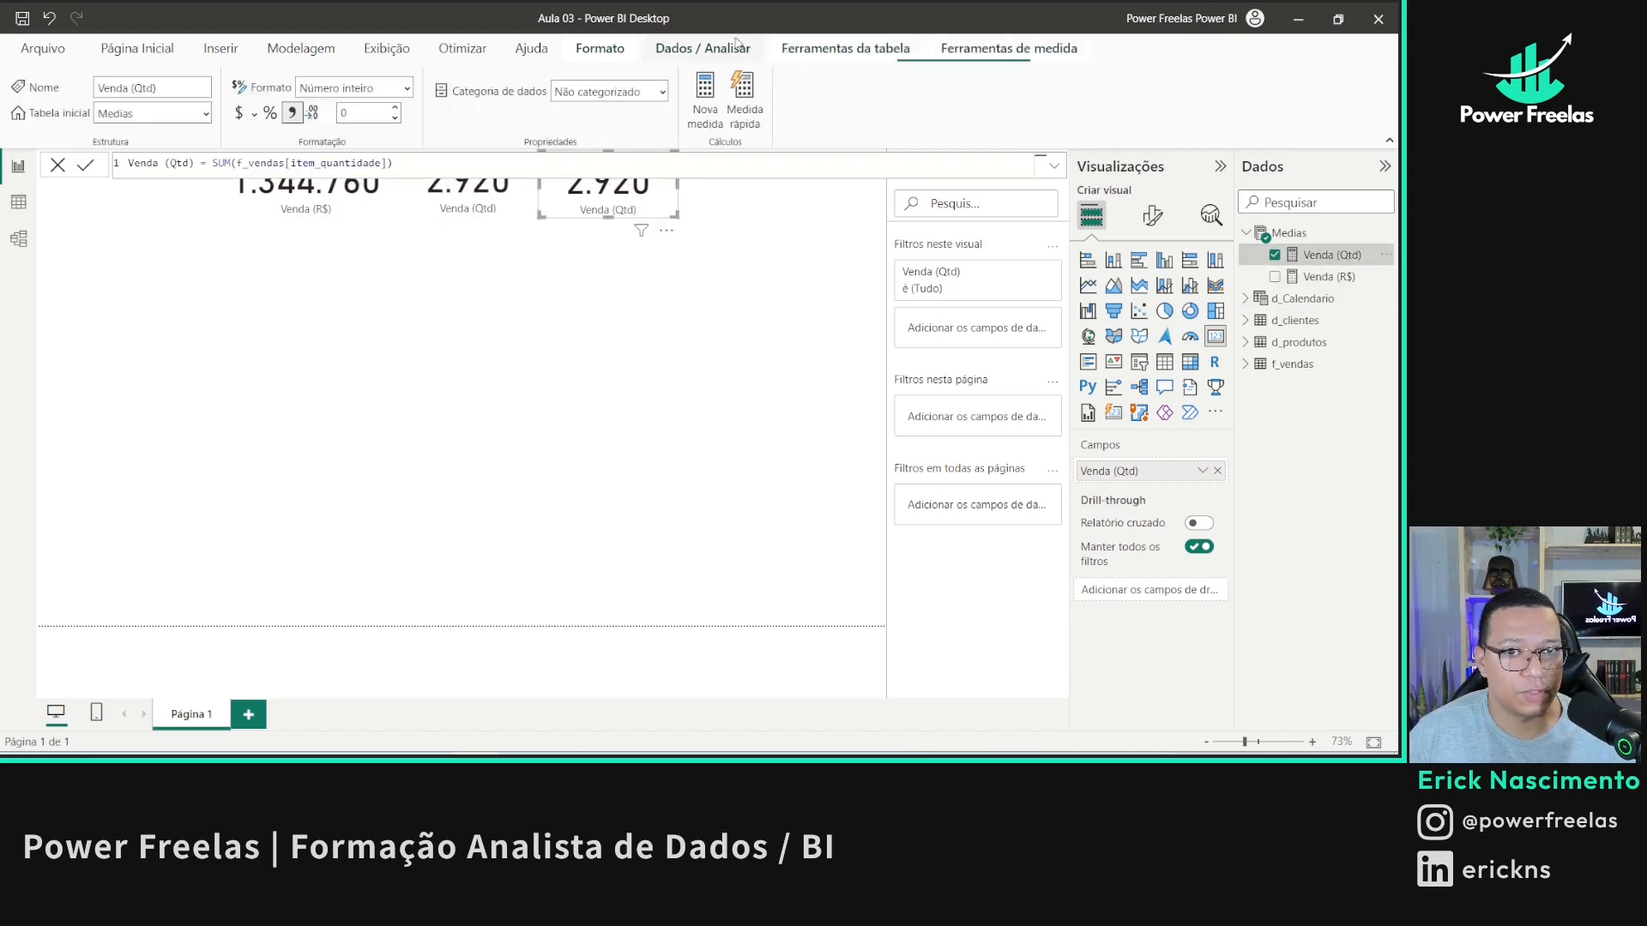
left_click(705, 98)
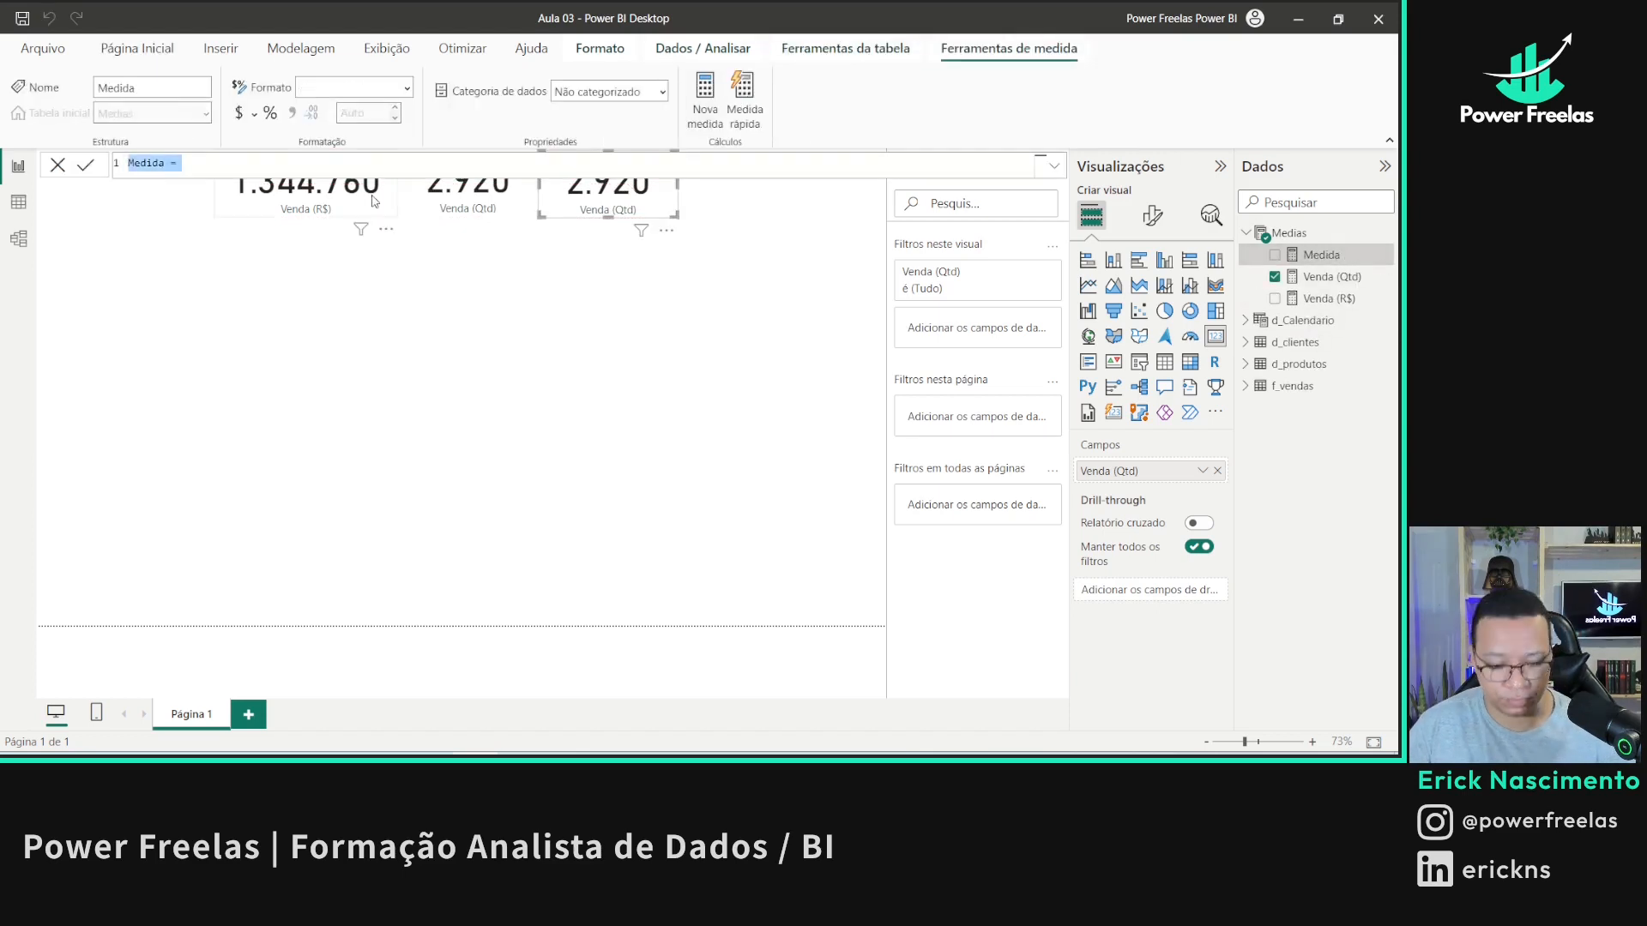
type("Ticket Médio")
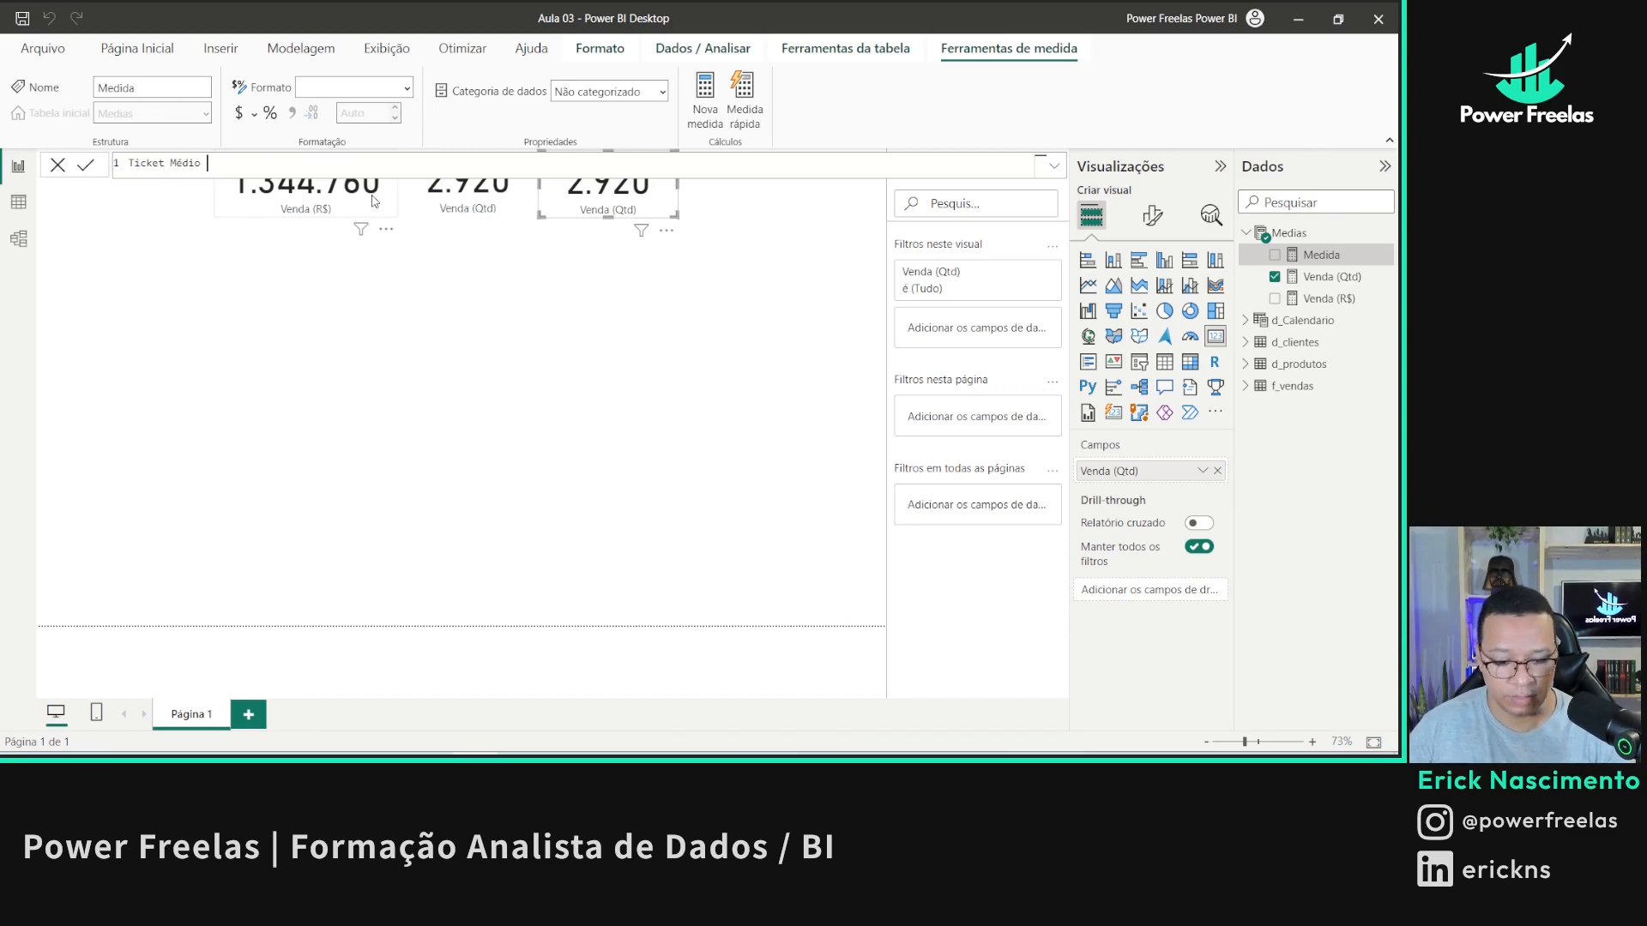
type(" (R$)")
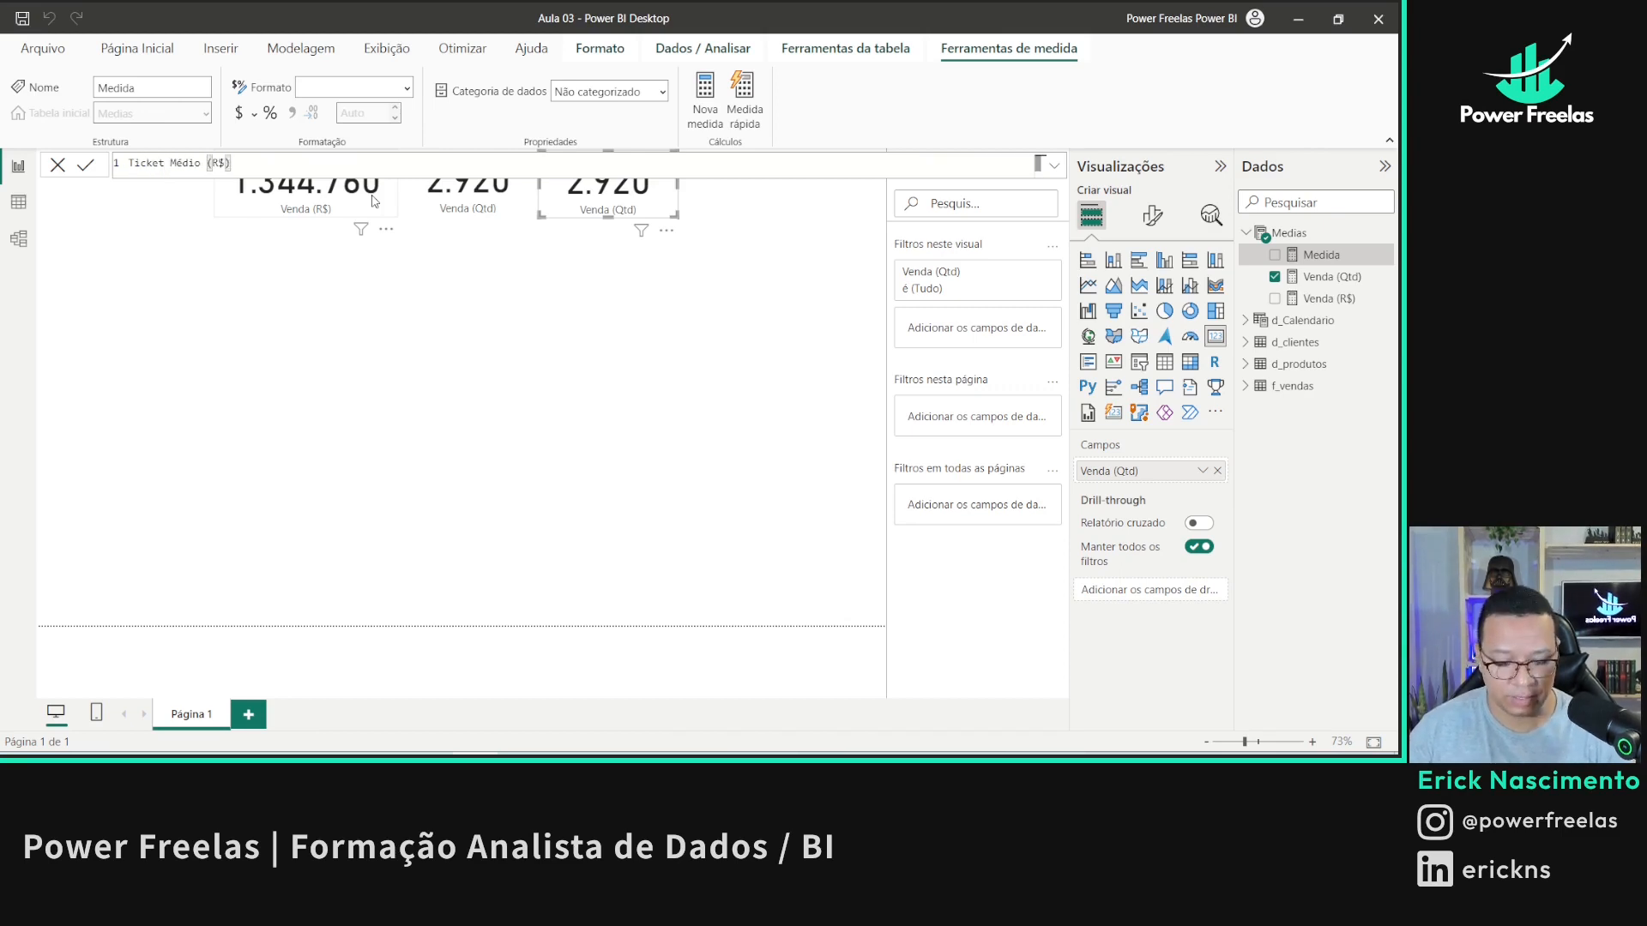
type(" = ")
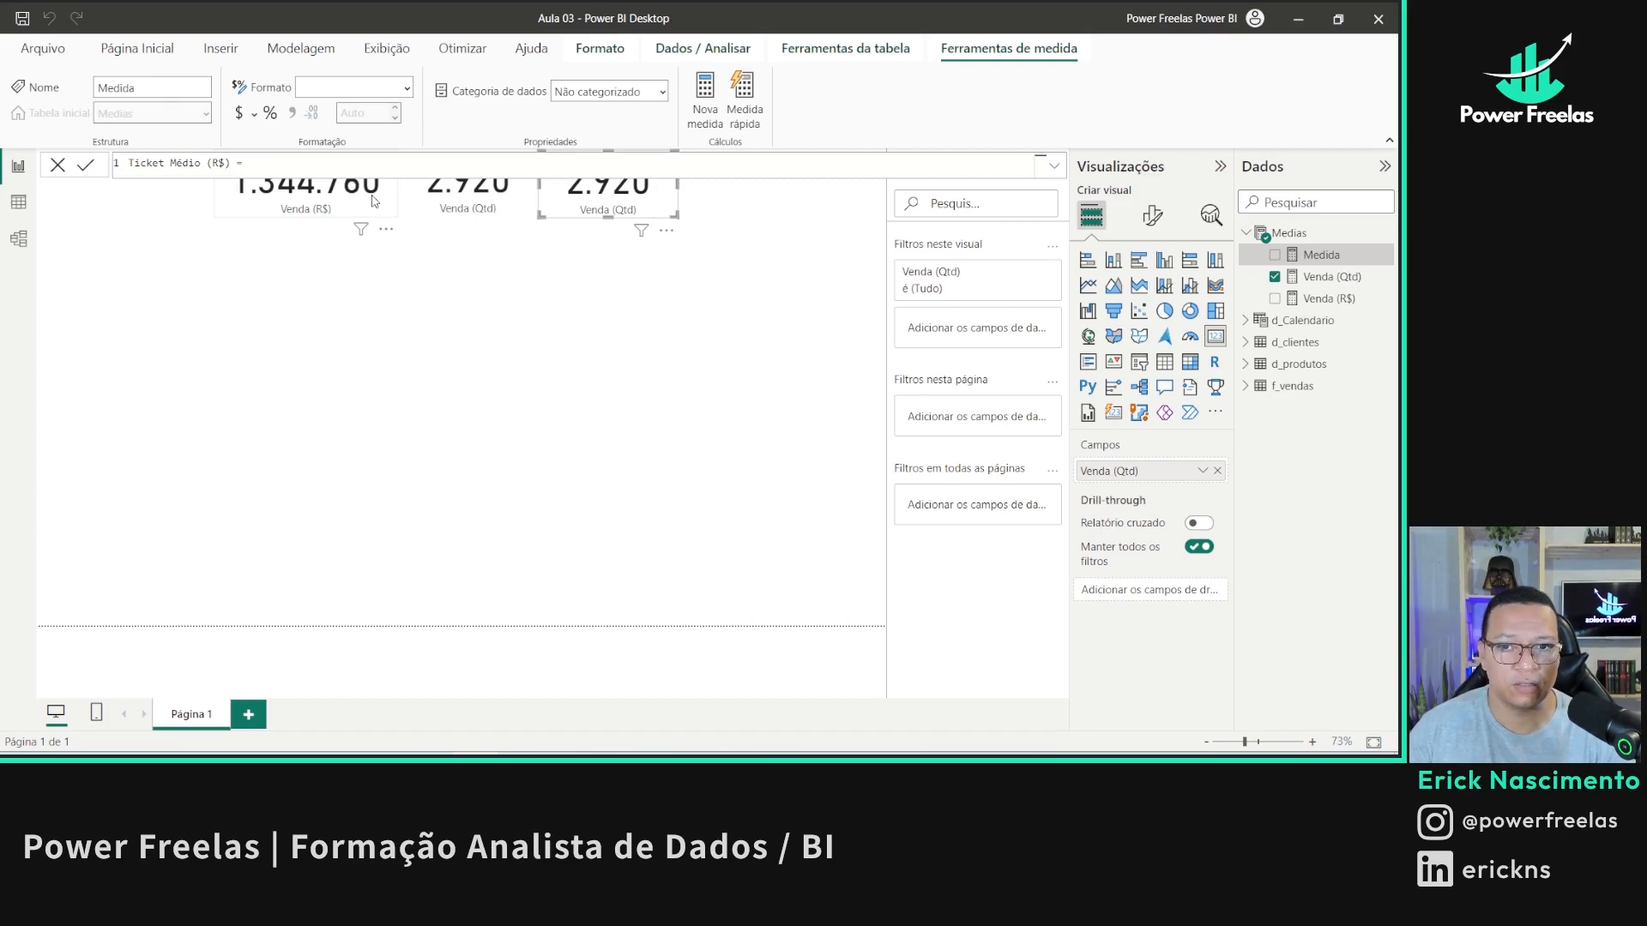
type("DIVIDE(")
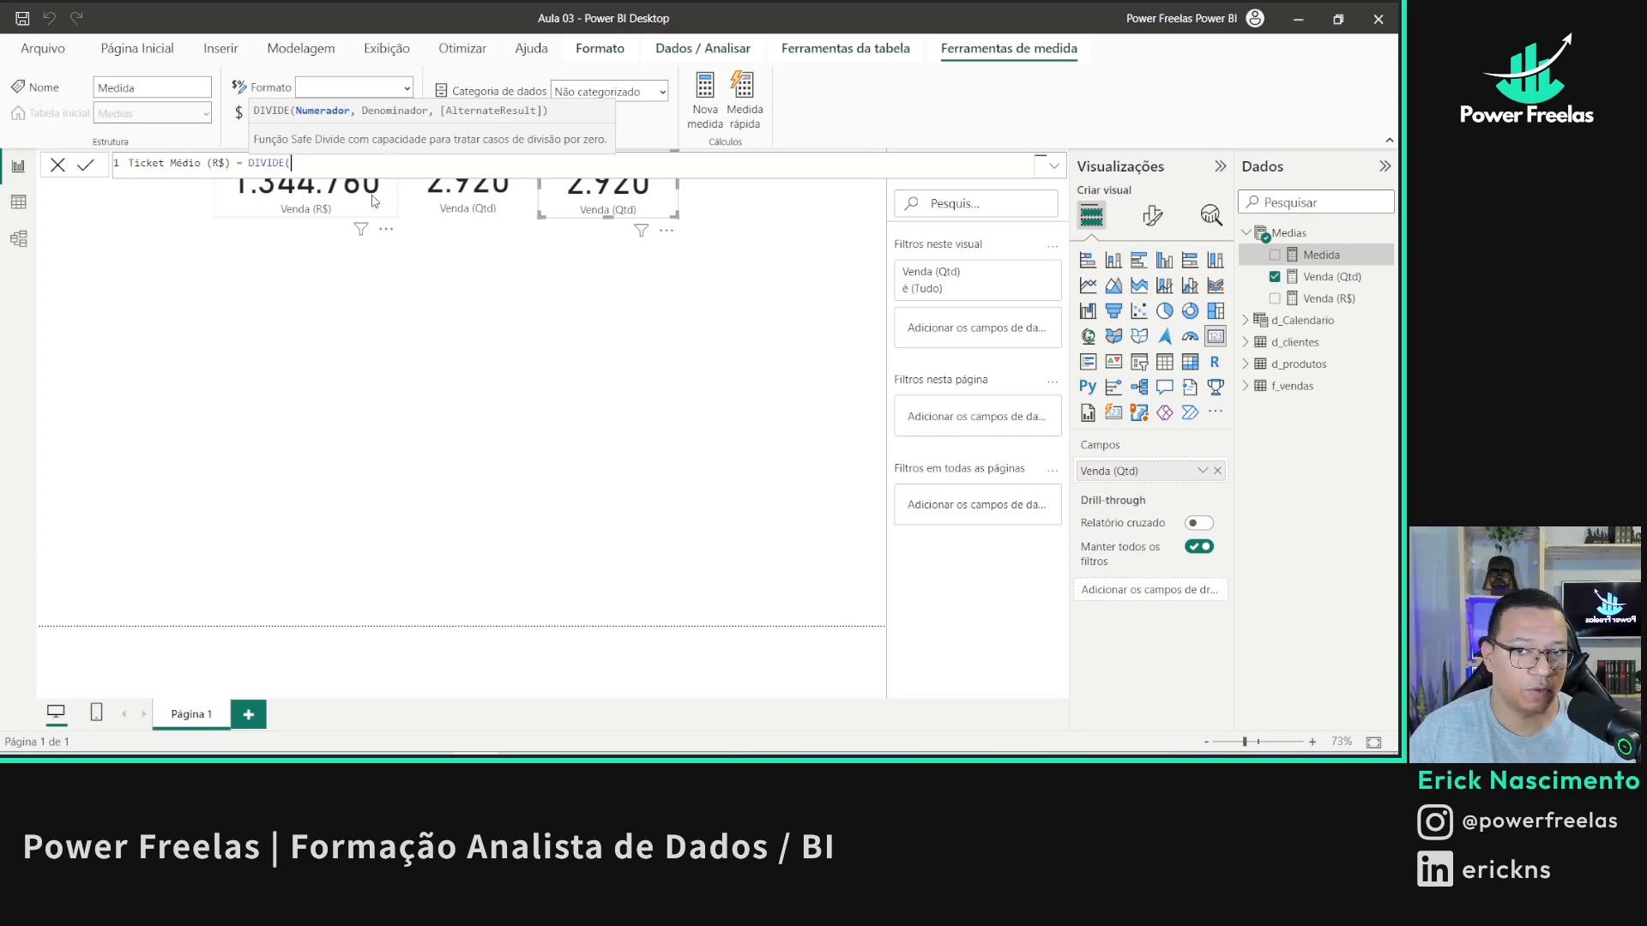
- Rename the Venda (Qtd) measure as "Produtos Vendidos (Qtd)"
left_click(464, 212)
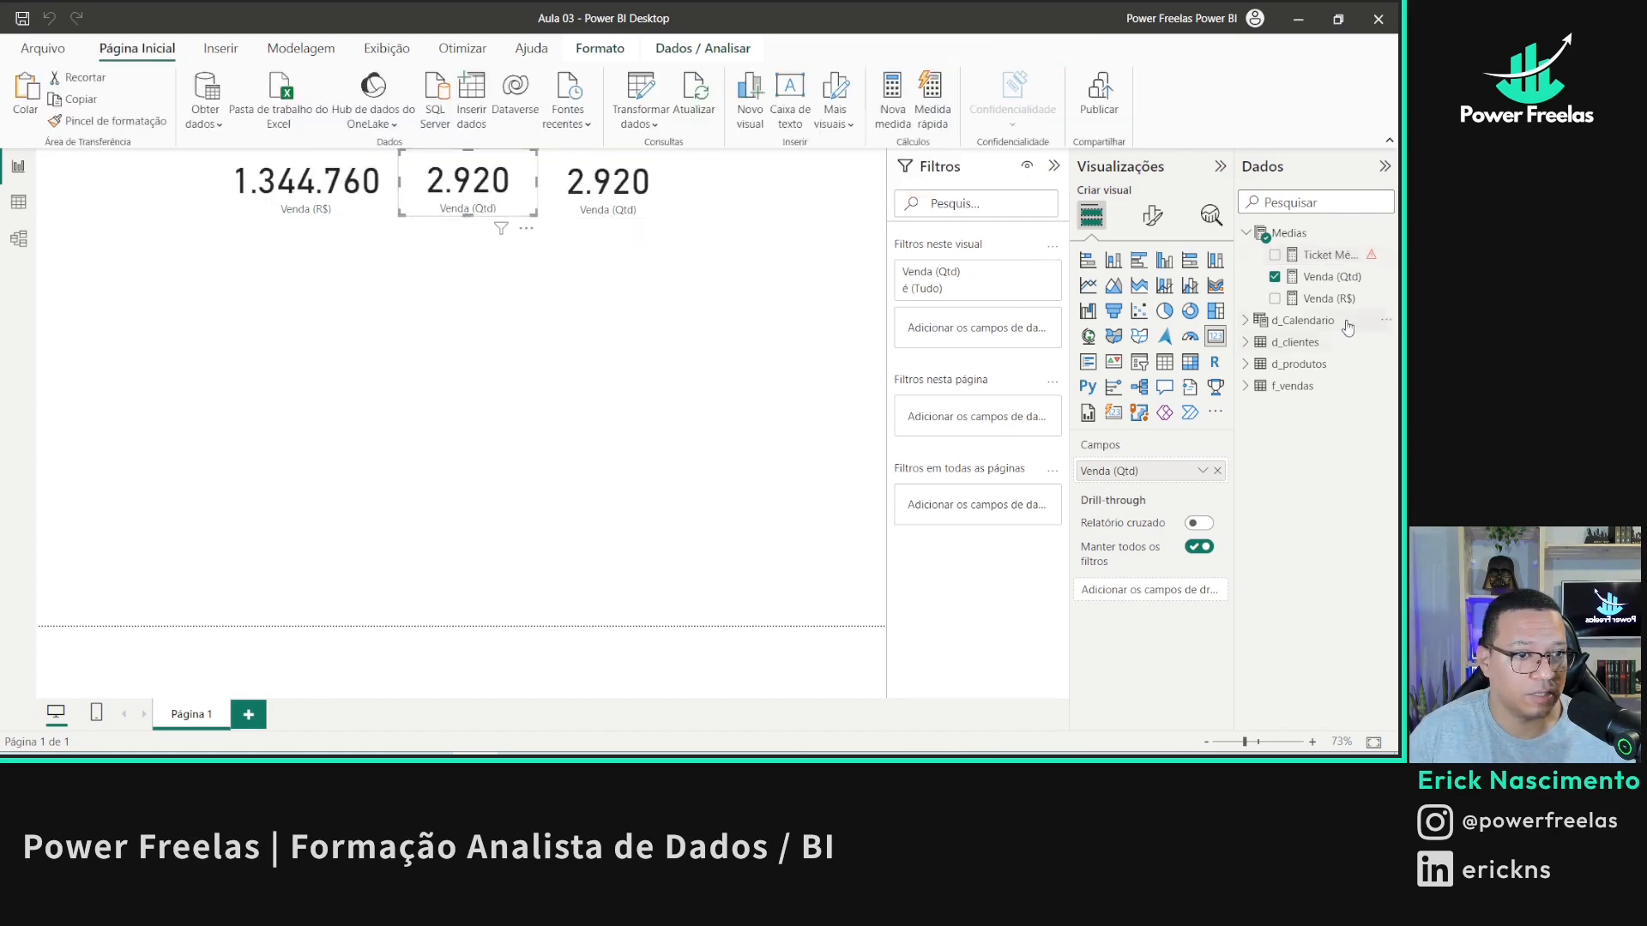
left_click(1321, 276)
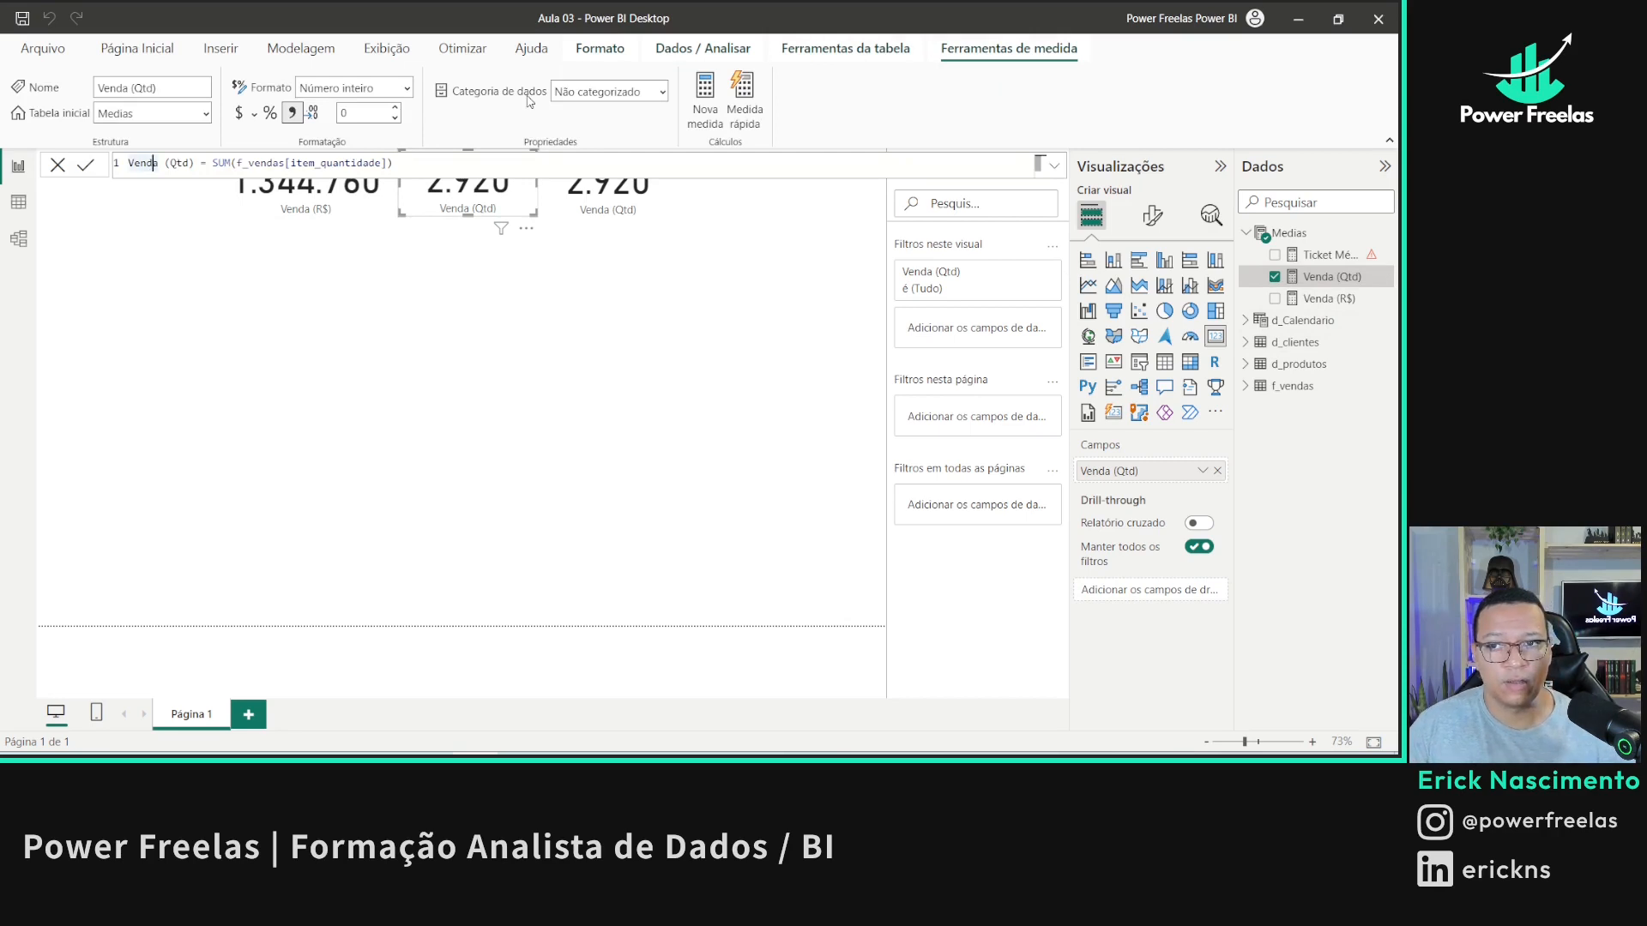
type("Produto")
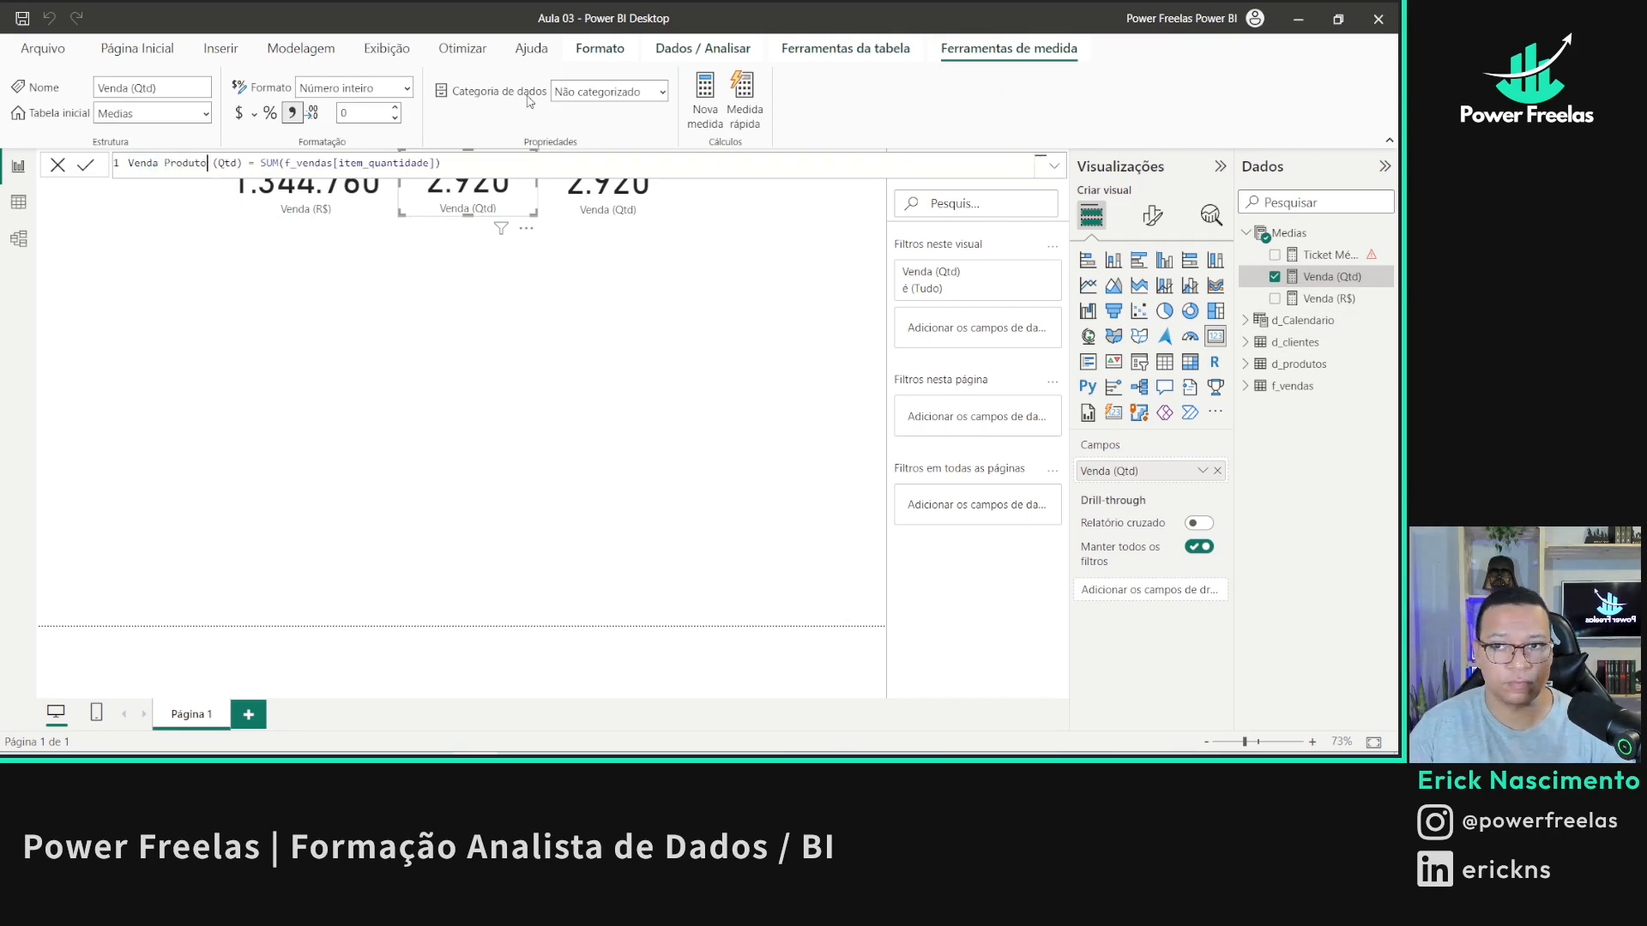
key("ctrl+shift+Left")
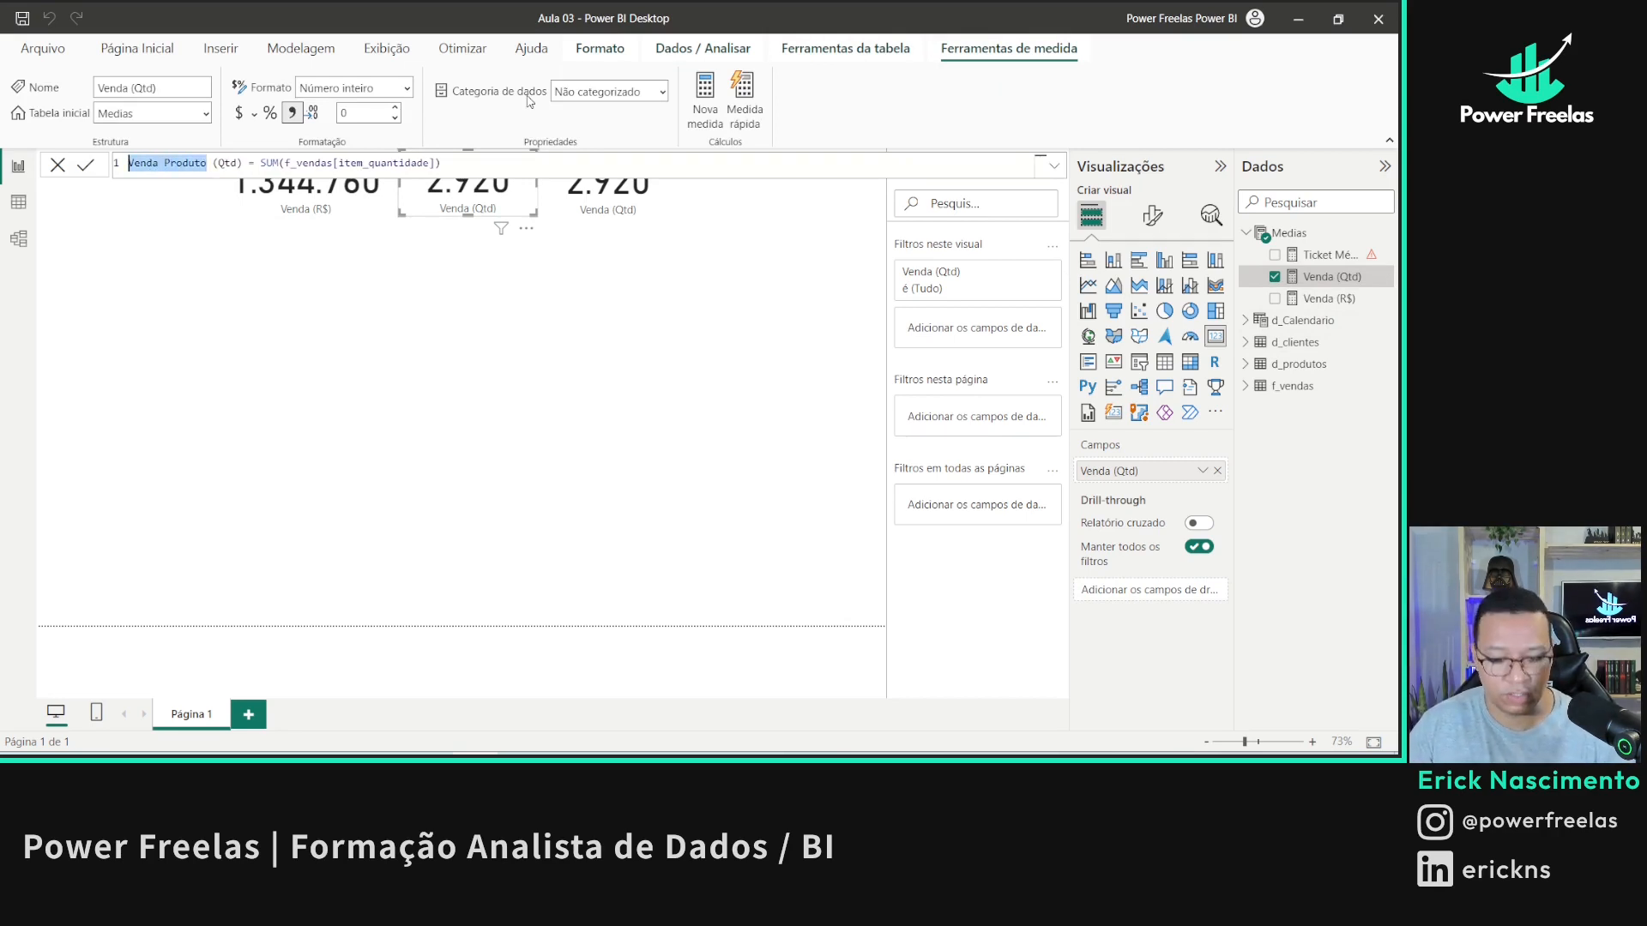
type("Produtos Ven")
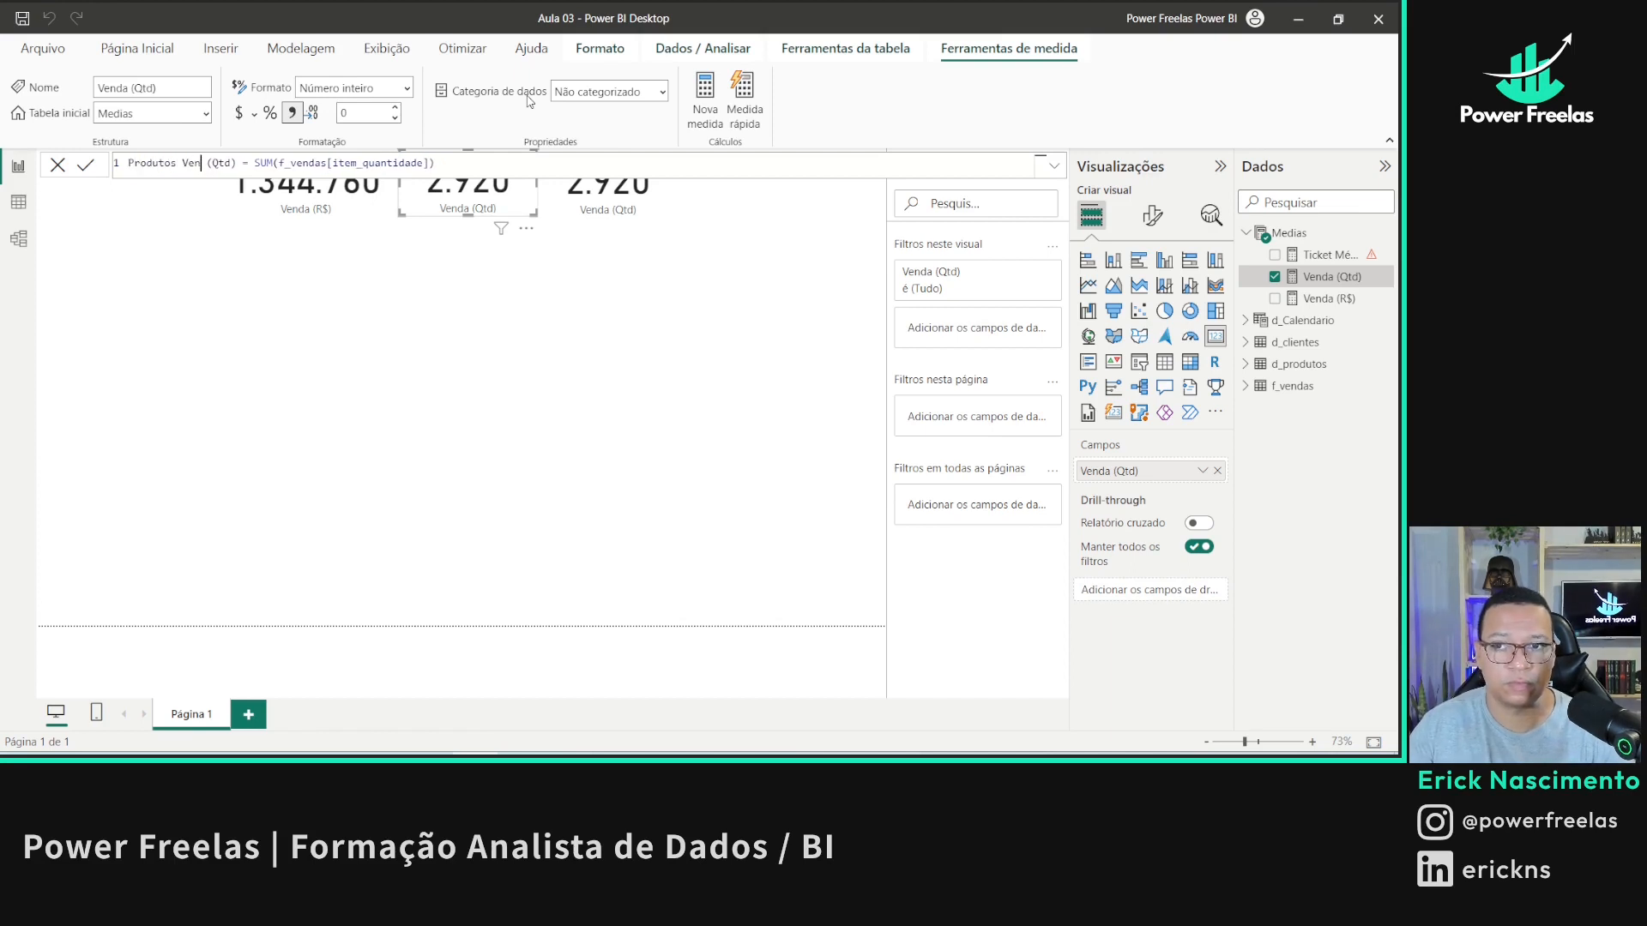
type("didos")
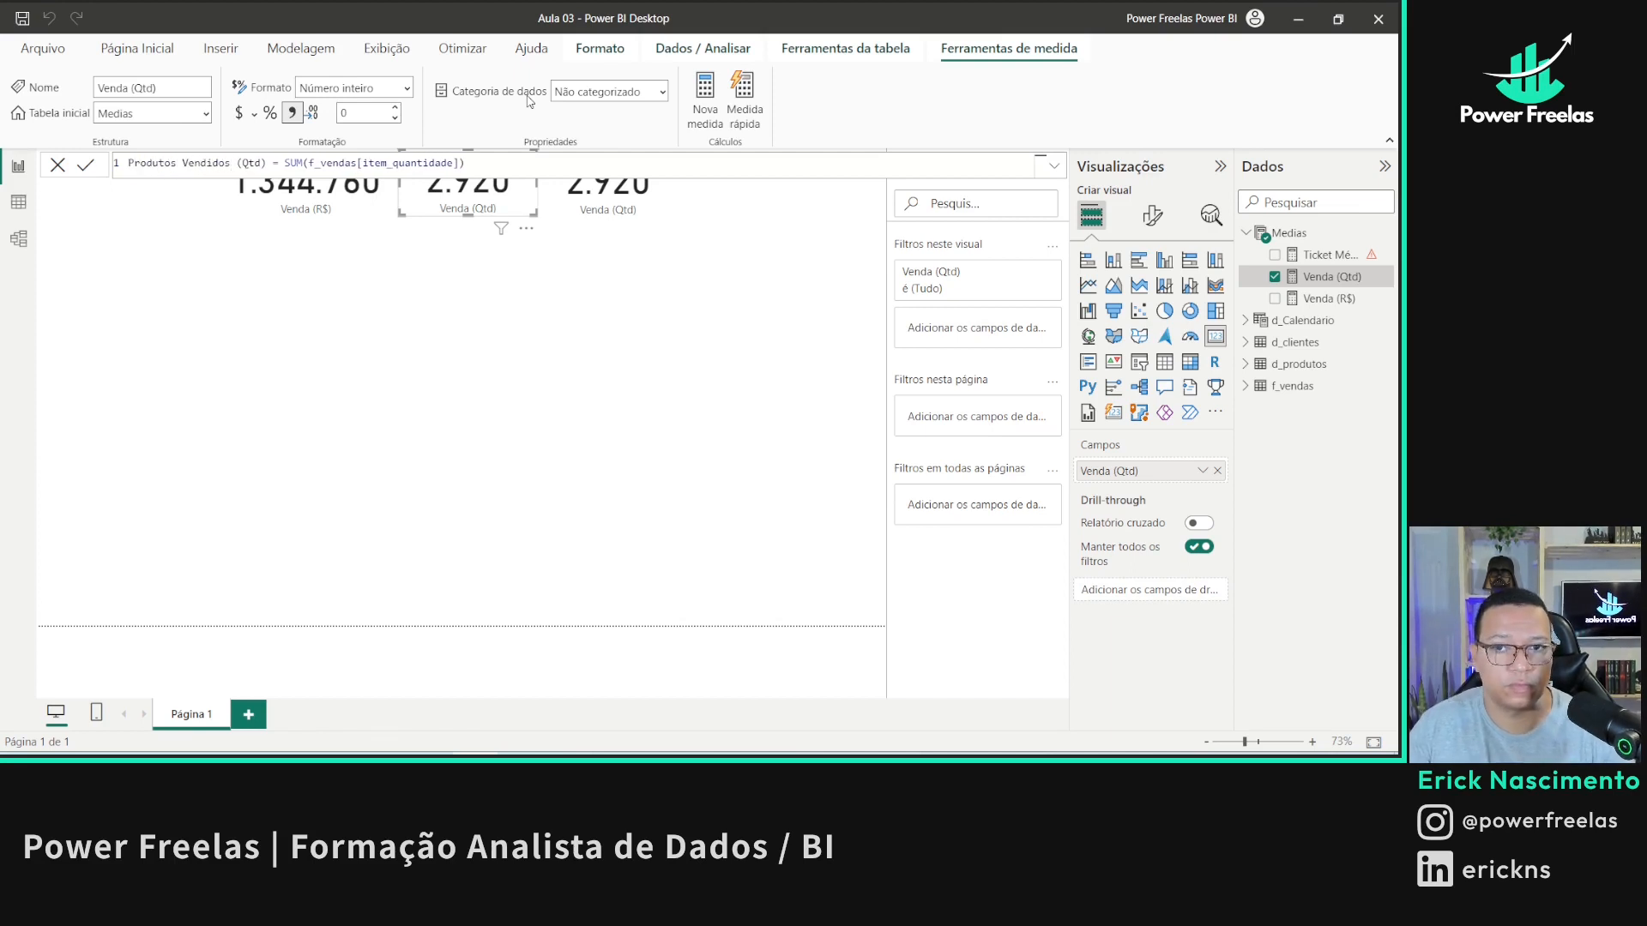
key("Return")
- Rearrange the two Produtos Vendidos (Qtd) cards, one beside the Venda (R$) card and the other at the far end of the row
left_click(552, 308)
left_click_drag(468, 189, 772, 199)
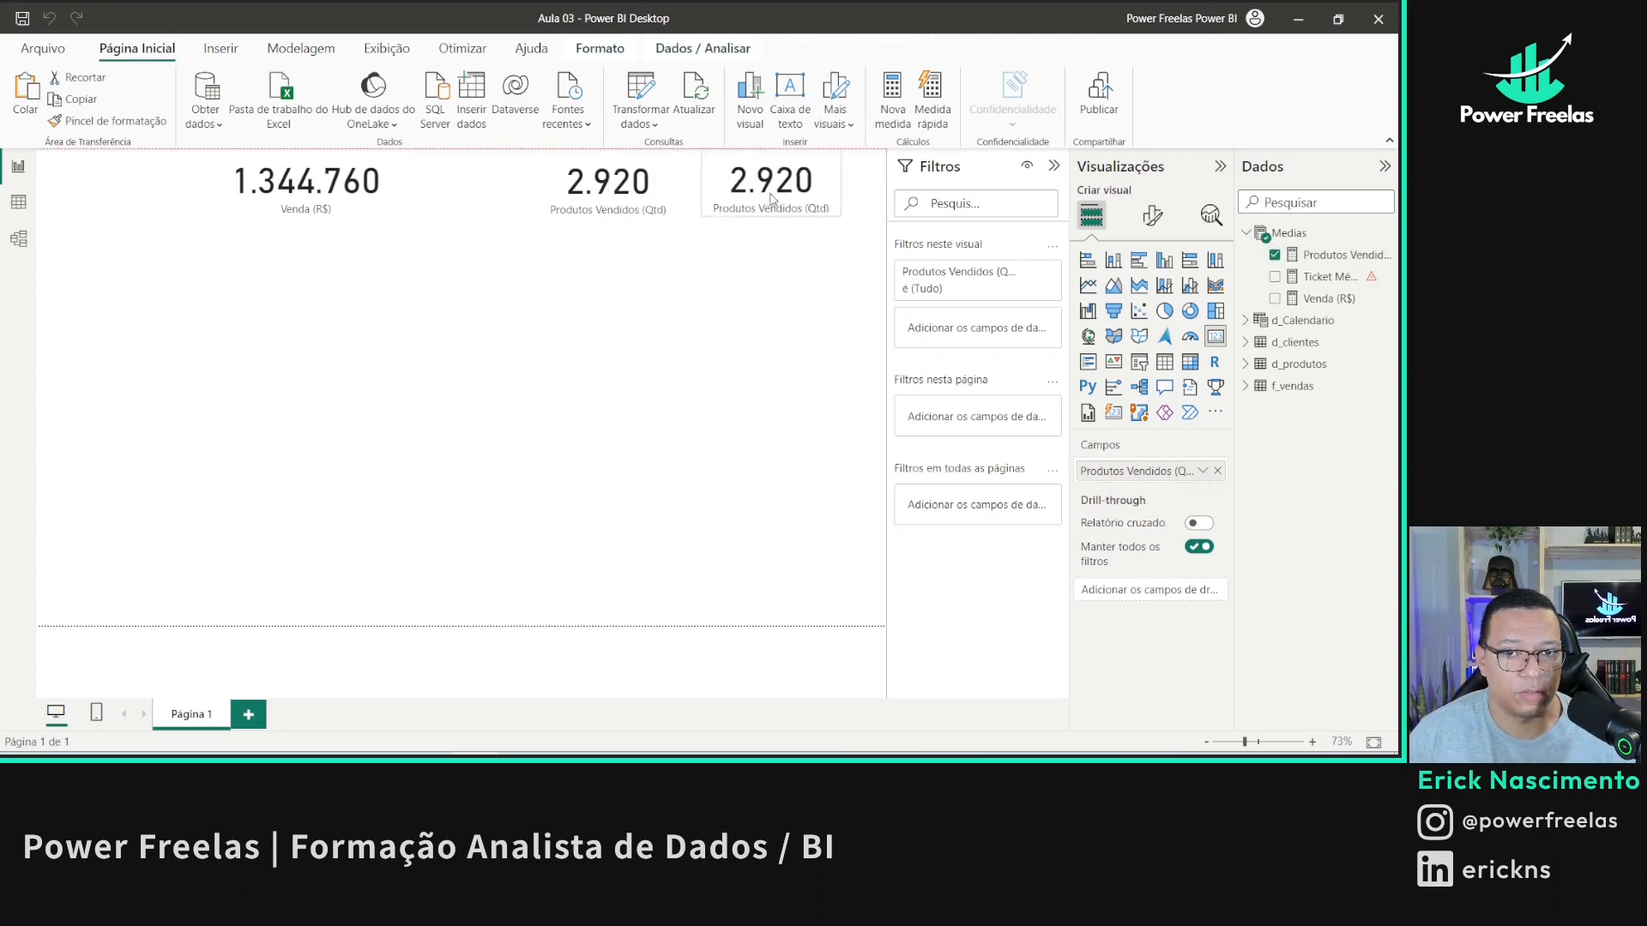
left_click(611, 191)
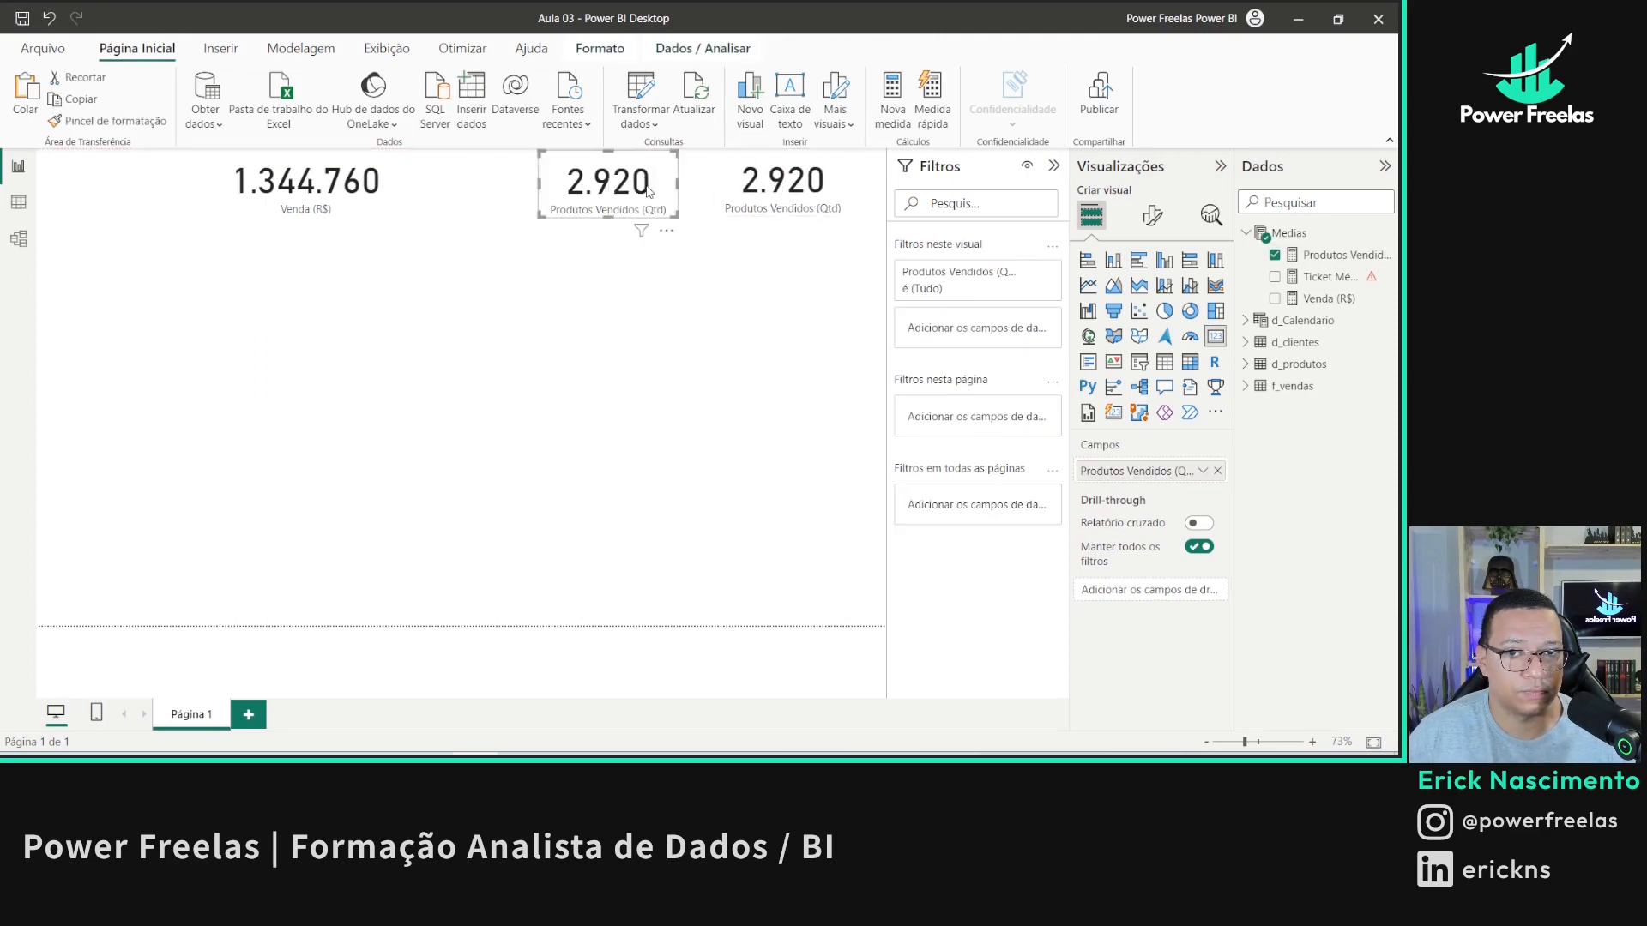
left_click(388, 195)
left_click_drag(597, 195, 470, 195)
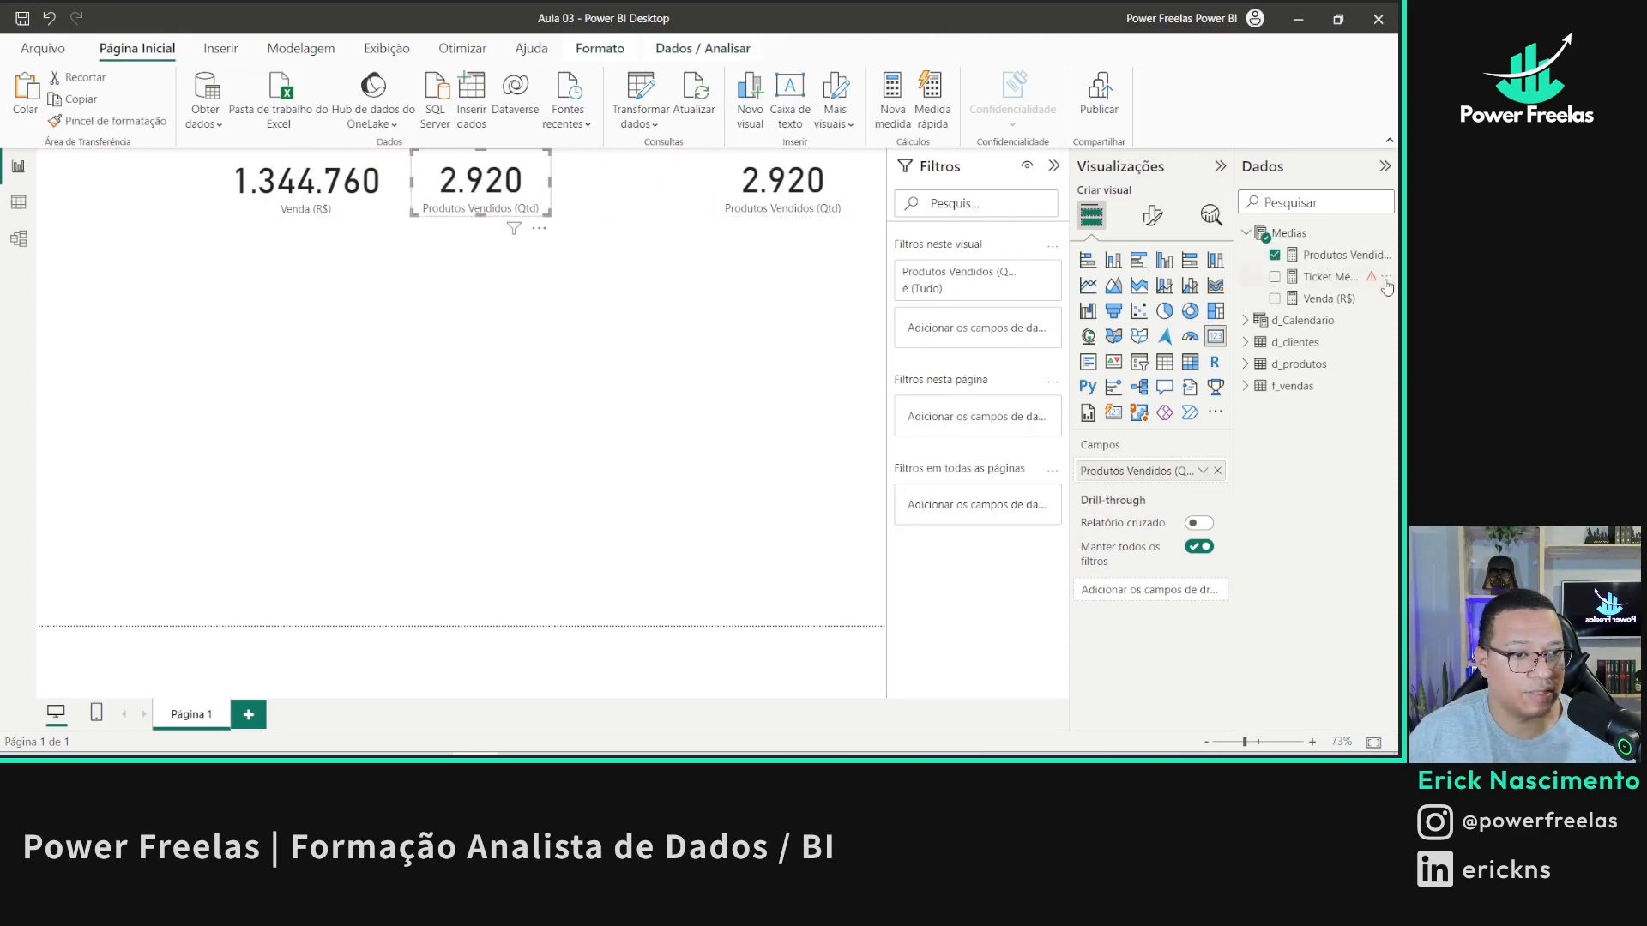
- Examine the sale numbers in the numero column of f_vendas in the table view
left_click(1330, 276)
left_click(18, 202)
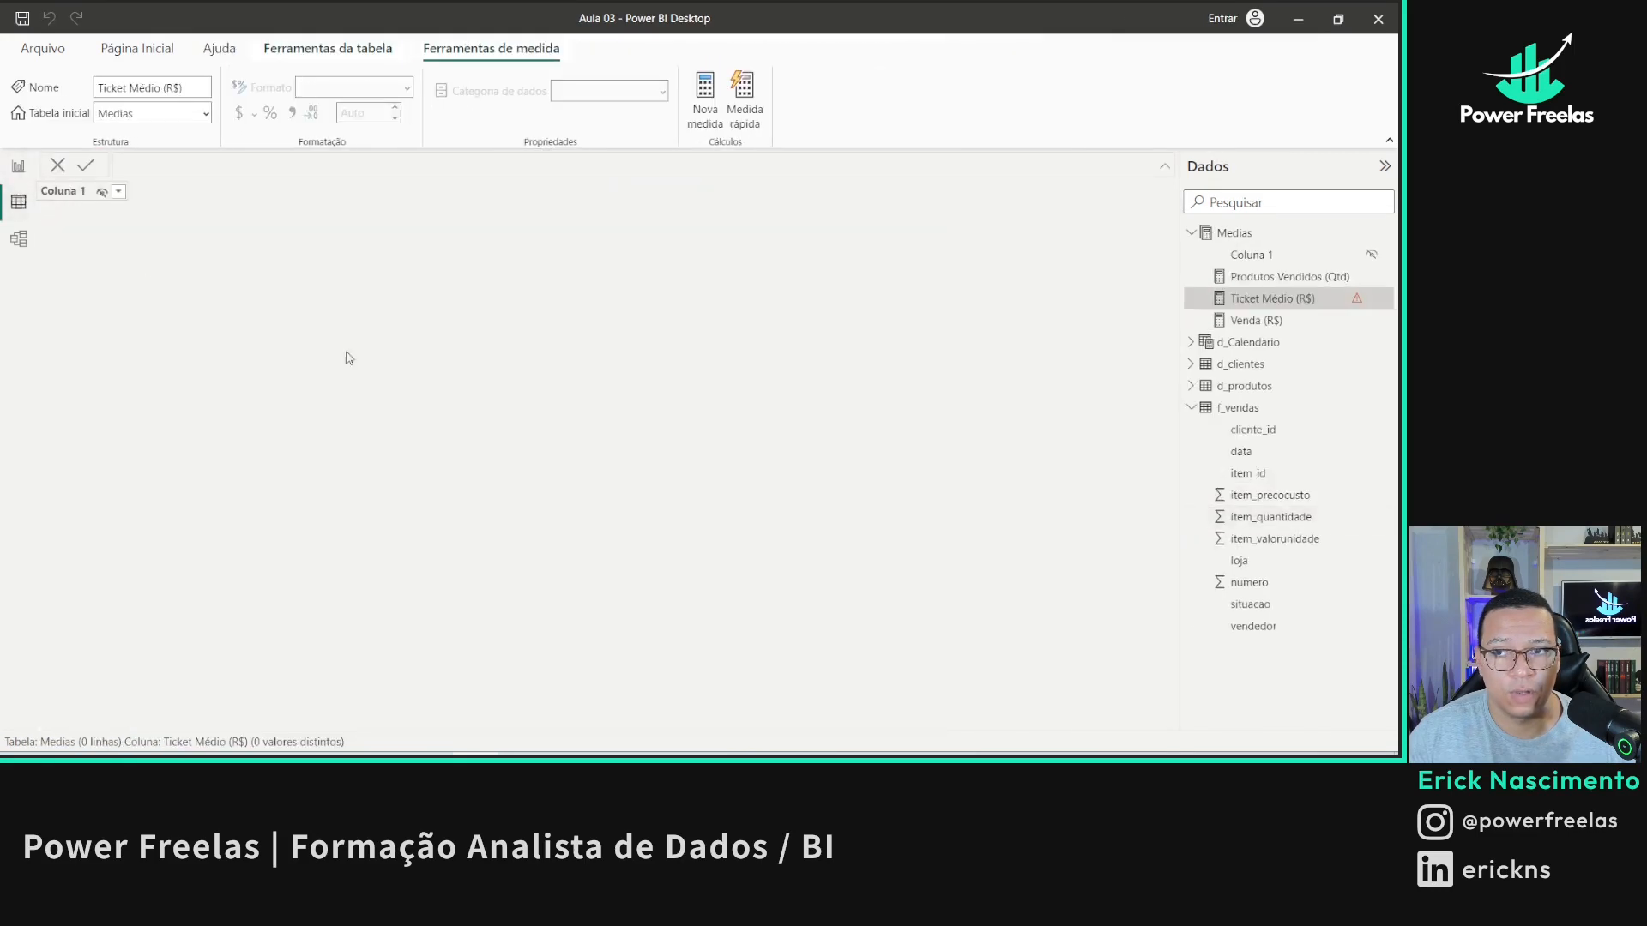
left_click(1192, 233)
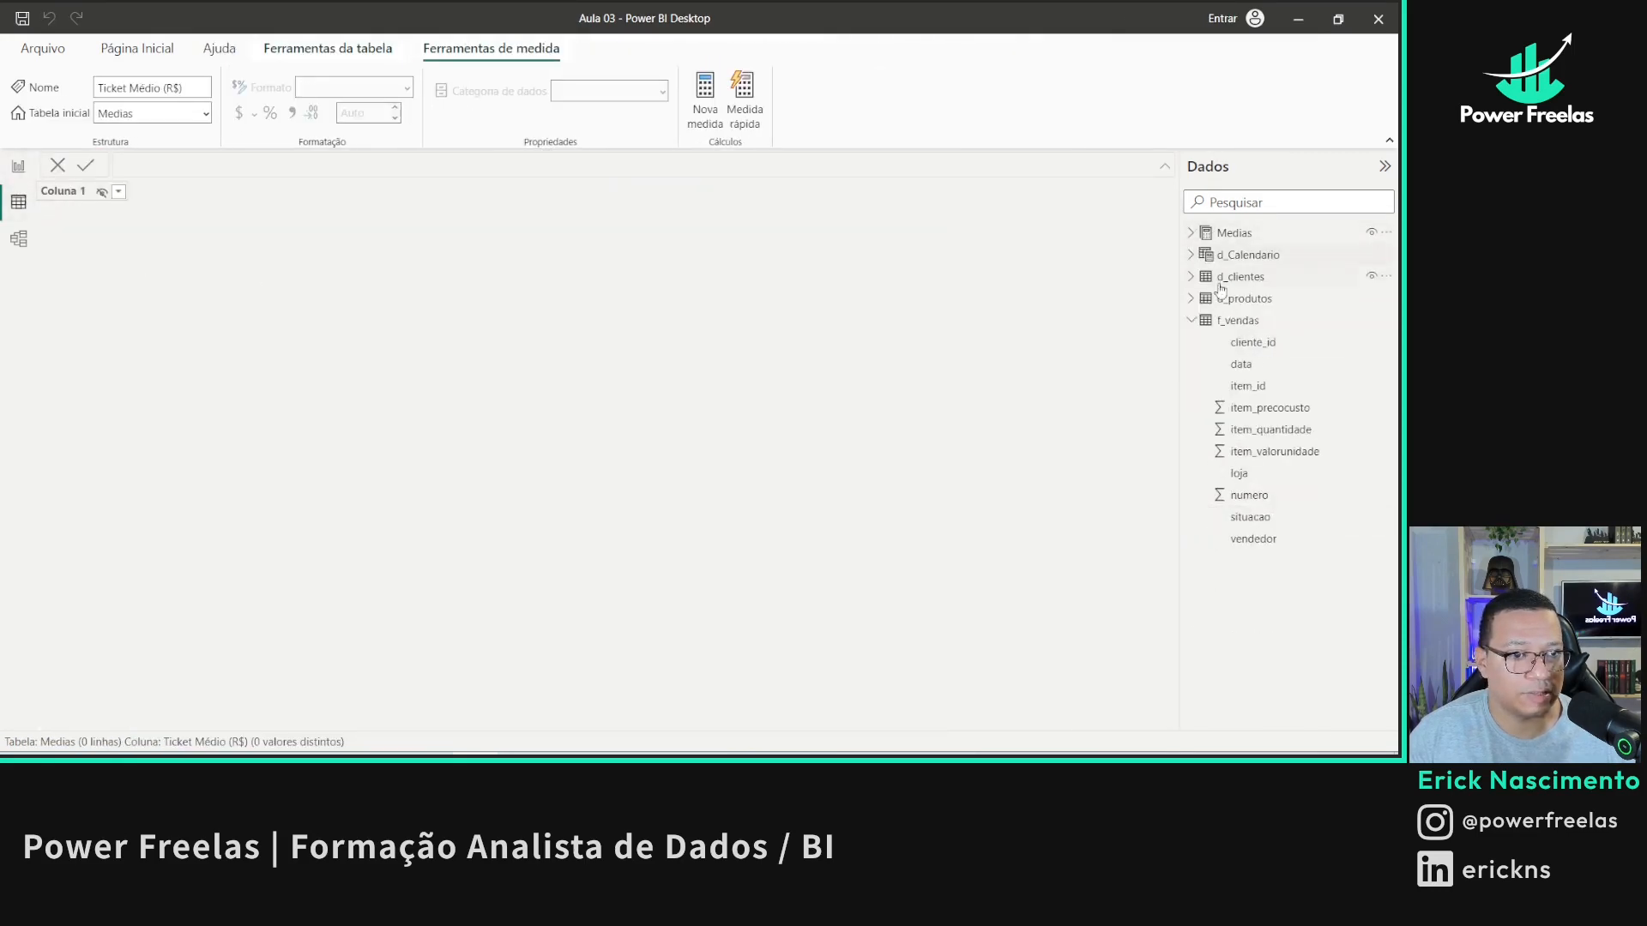
left_click(1236, 320)
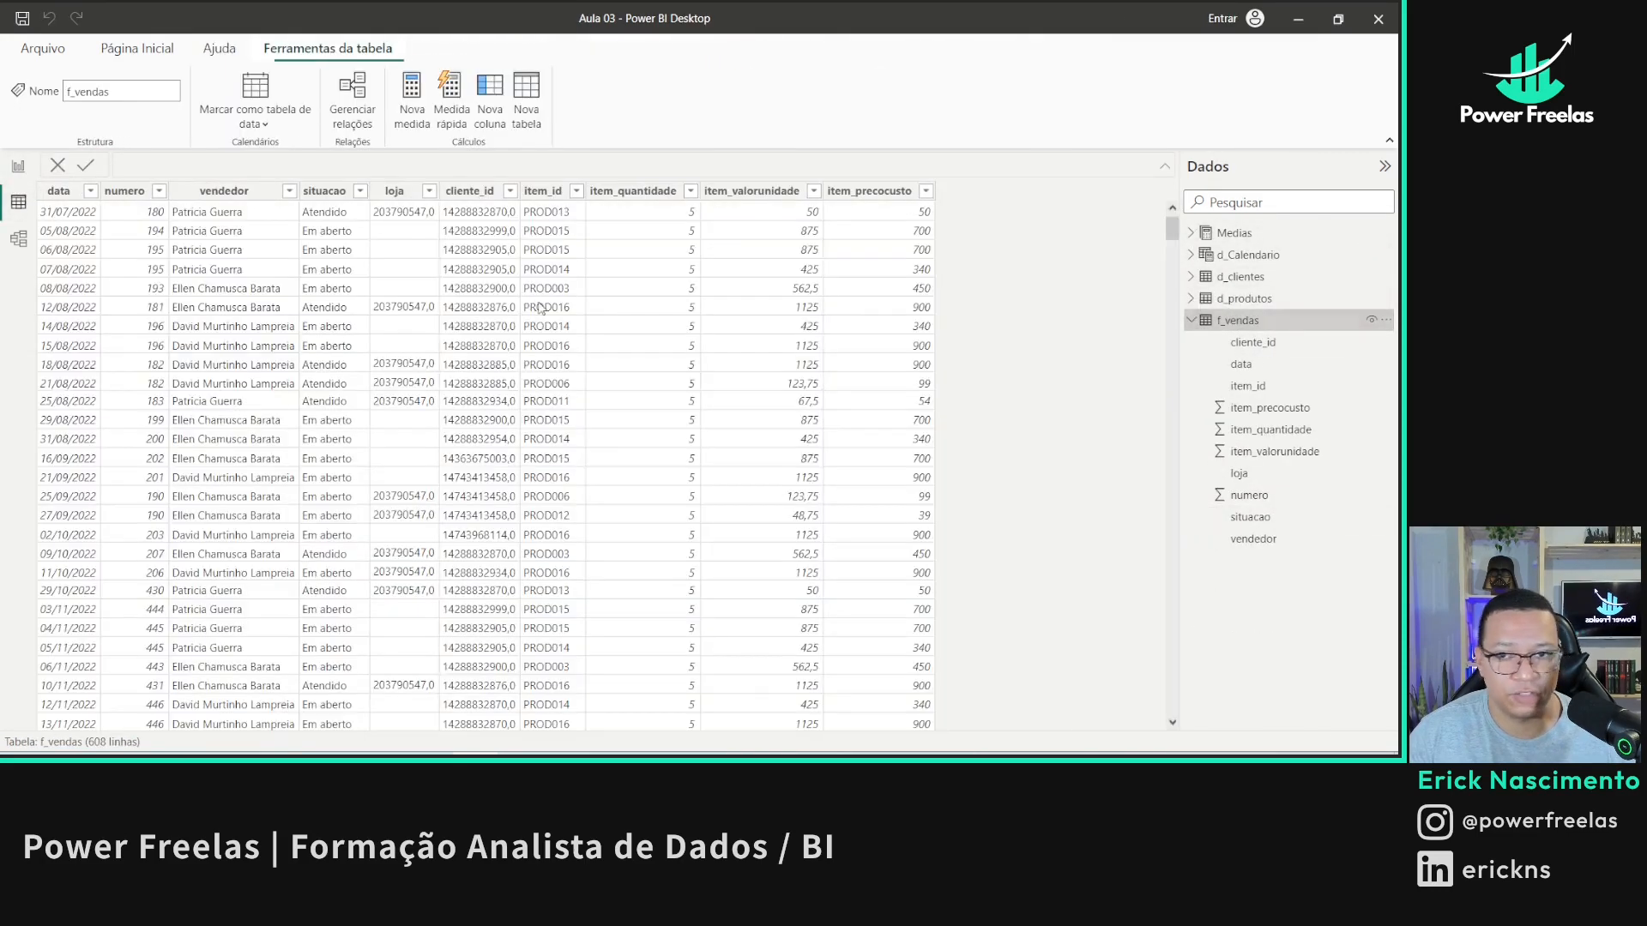
left_click(146, 230)
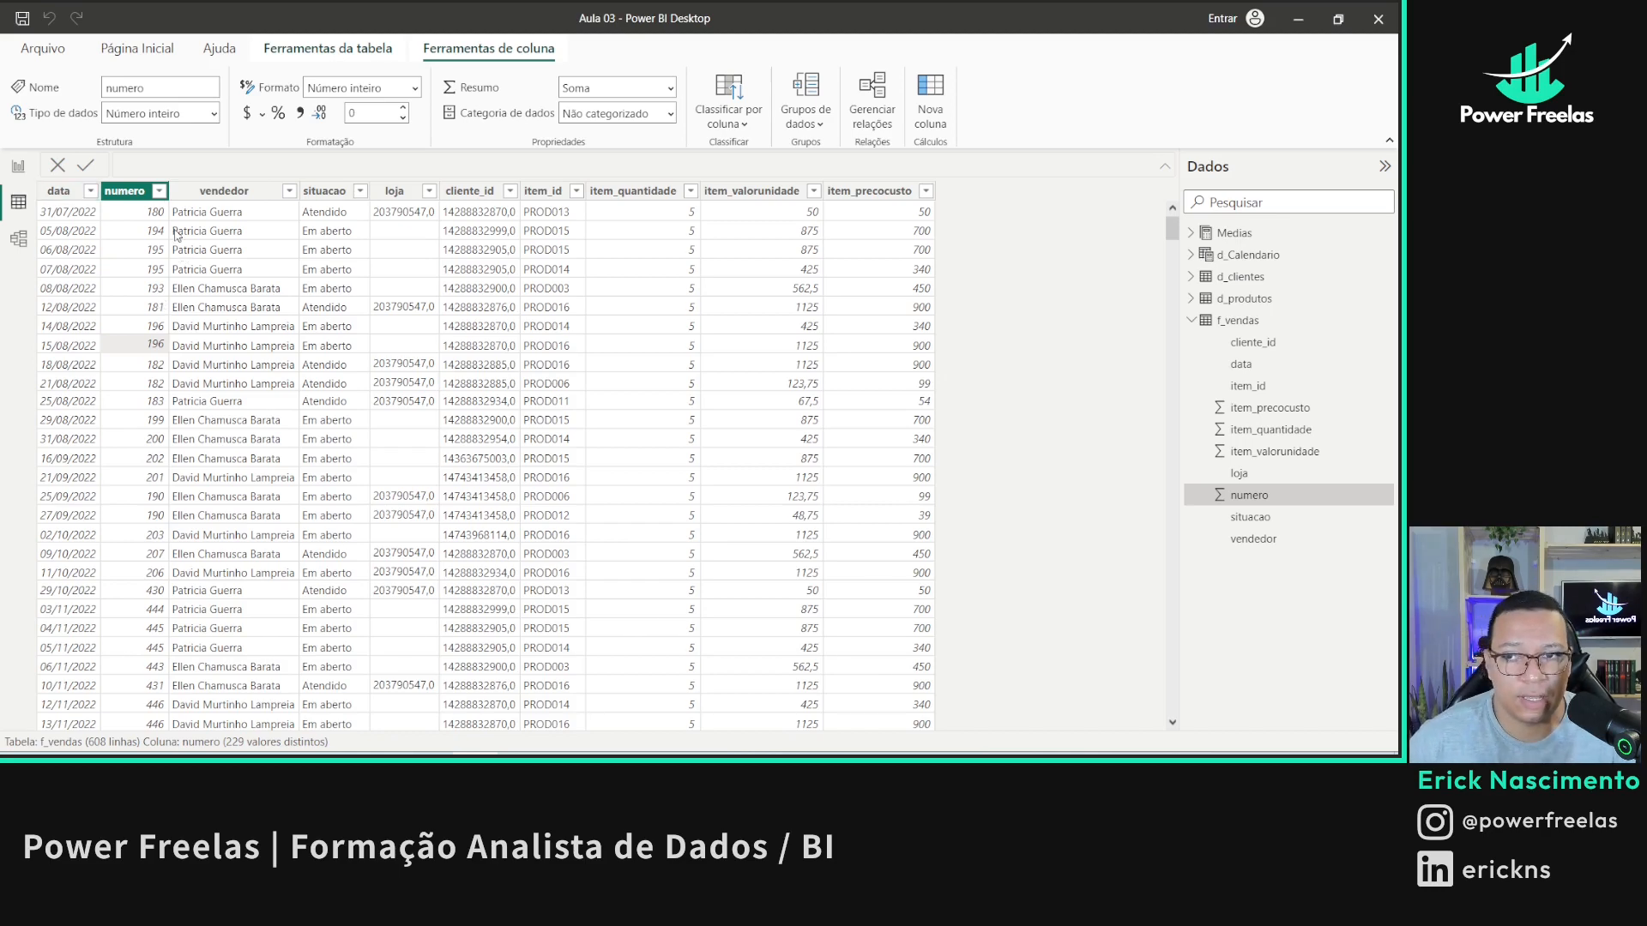
scroll(181, 326, "down", 5)
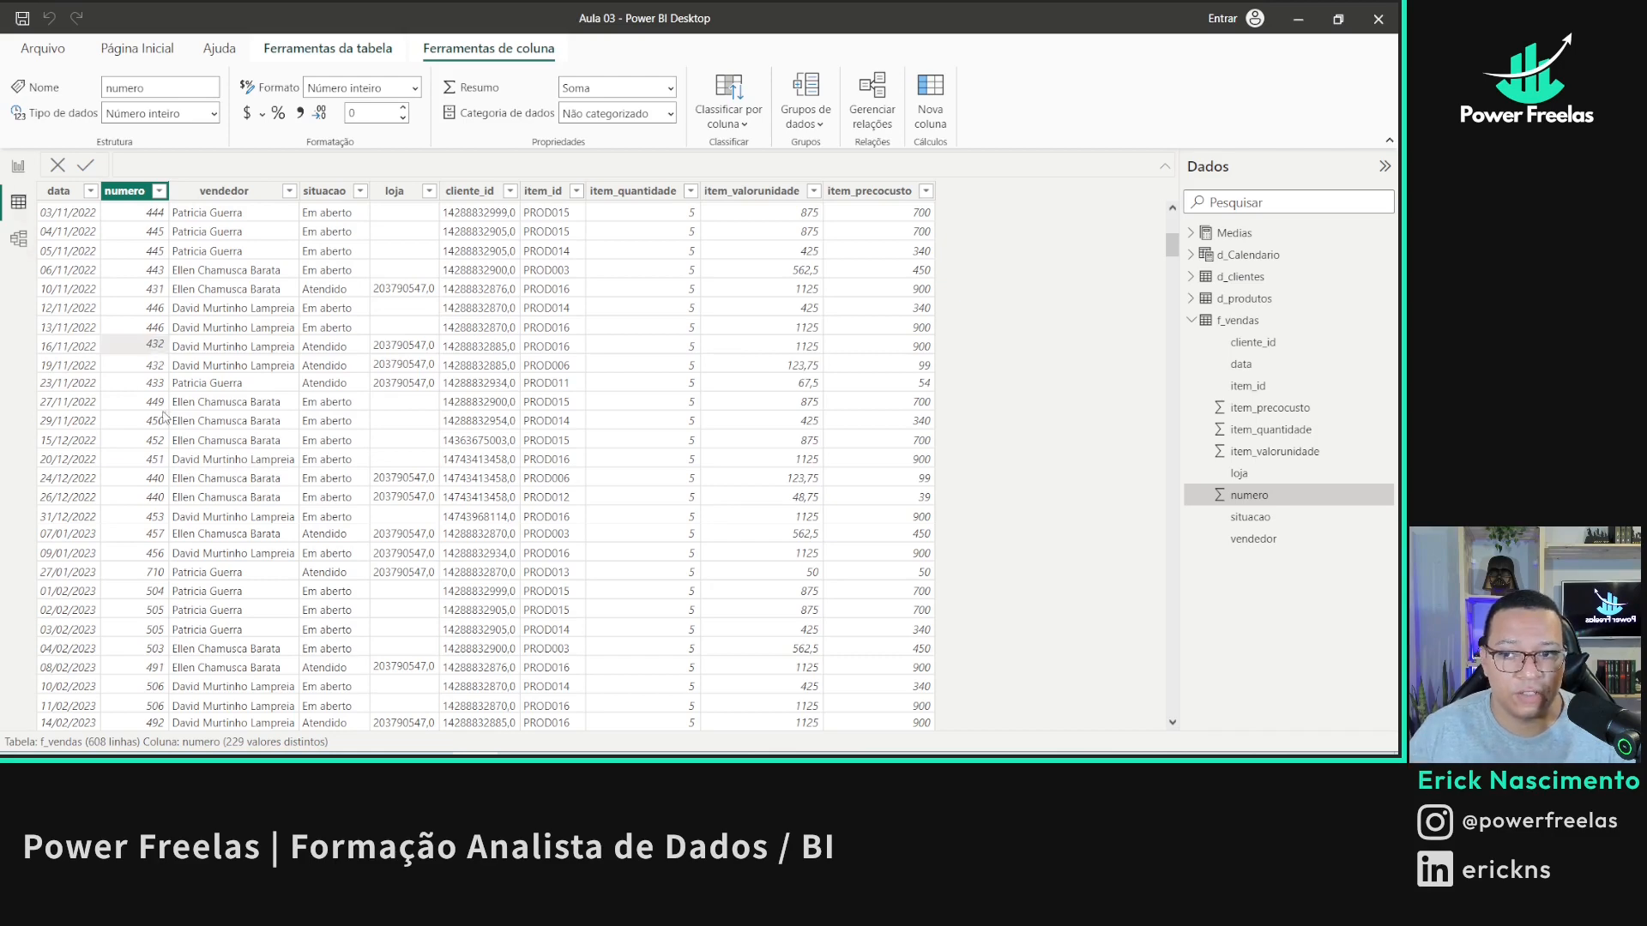
scroll(155, 360, "down", 3)
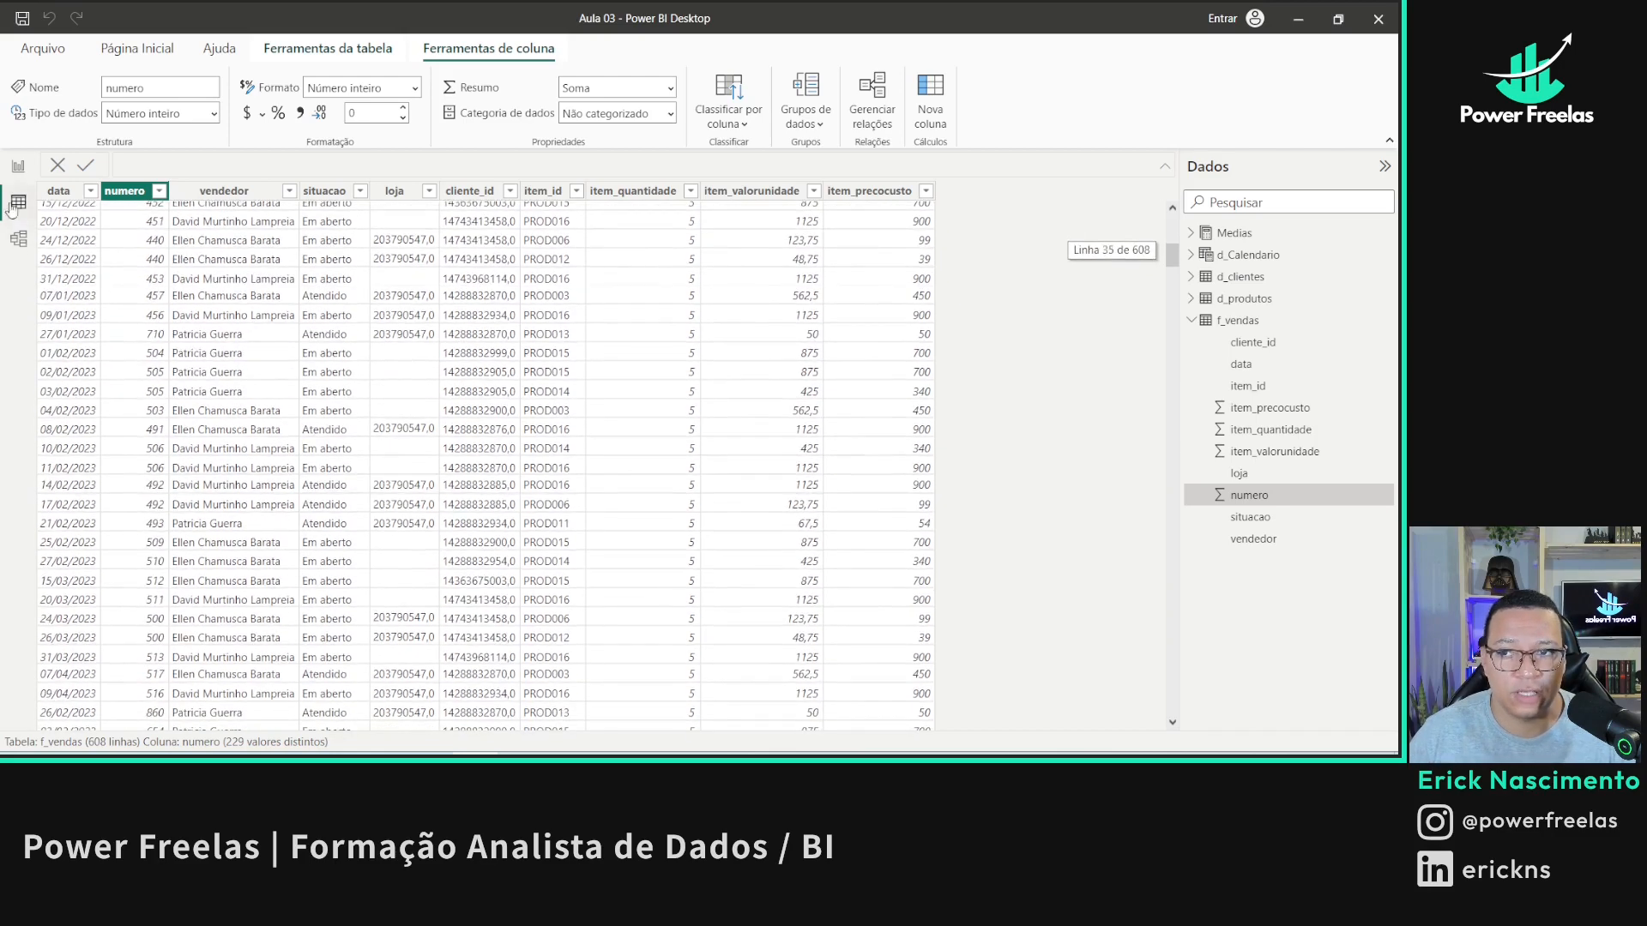
- Return to the report page and create a new measure in the Medias table named "Vendas (Qtd)"
left_click(17, 168)
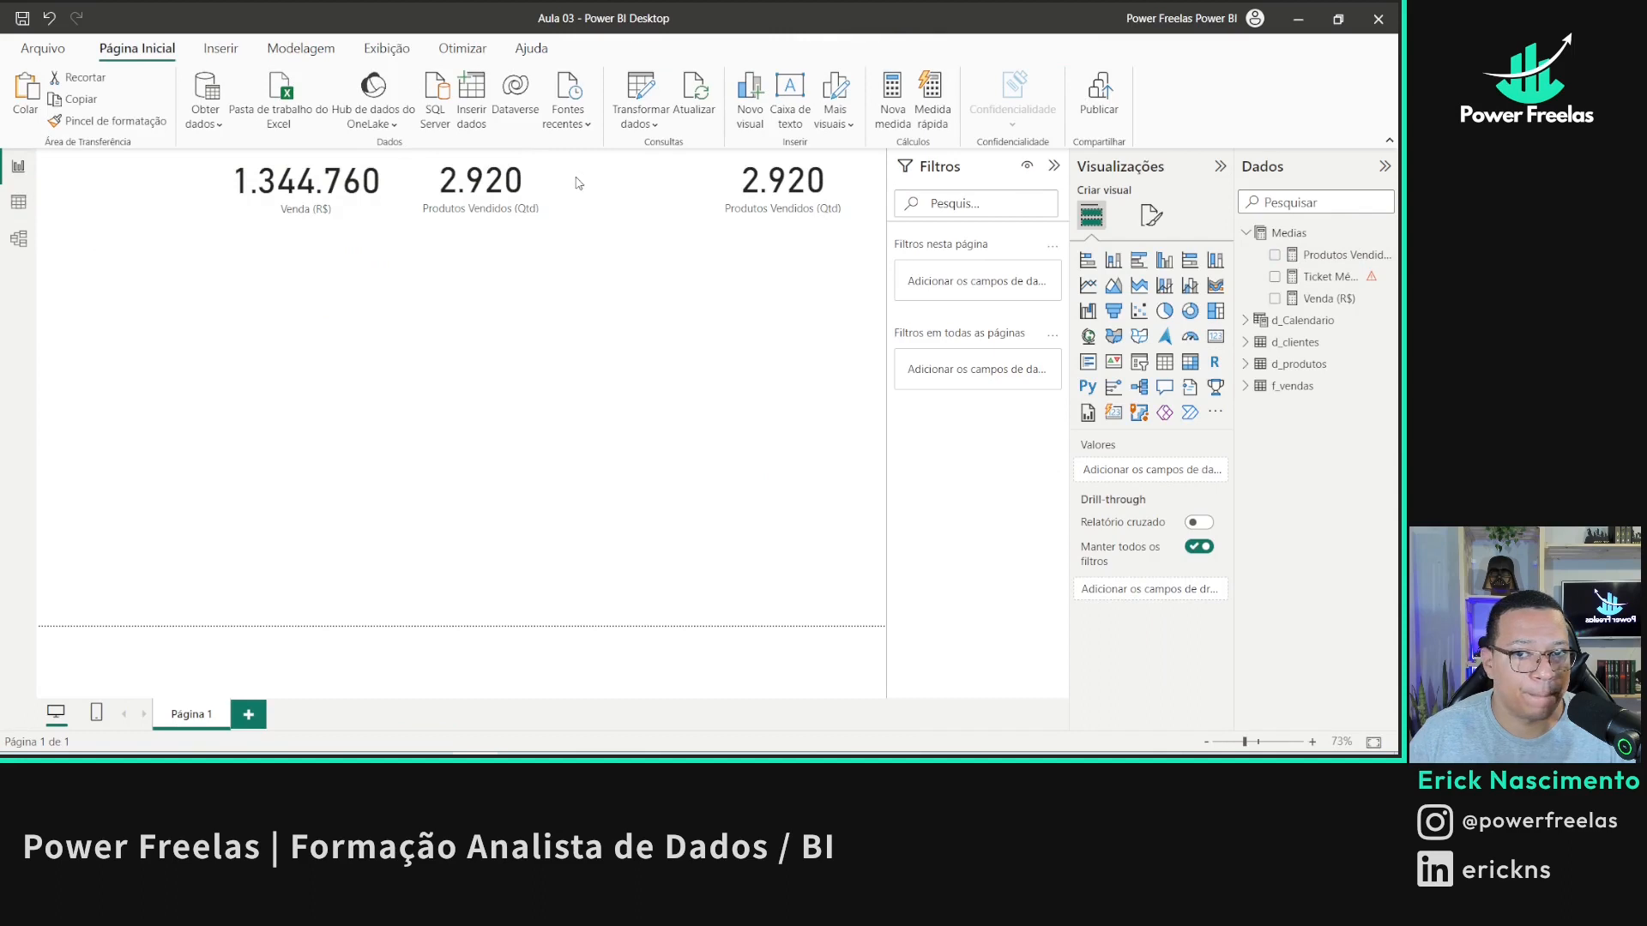
left_click(532, 182)
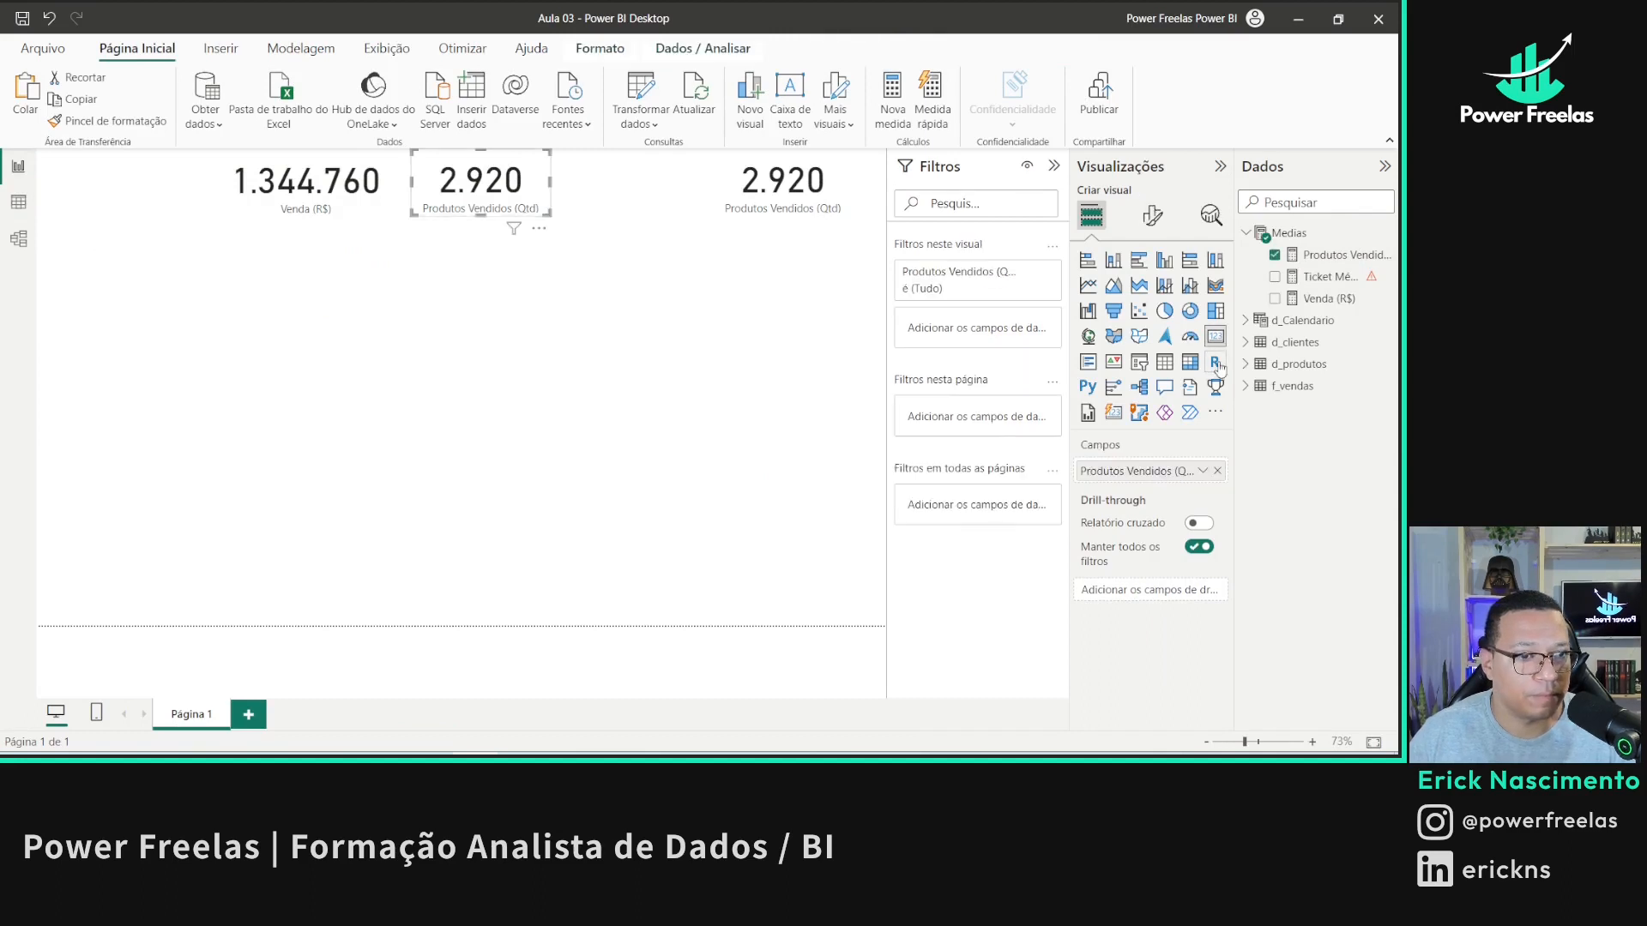
left_click(1336, 255)
left_click(705, 99)
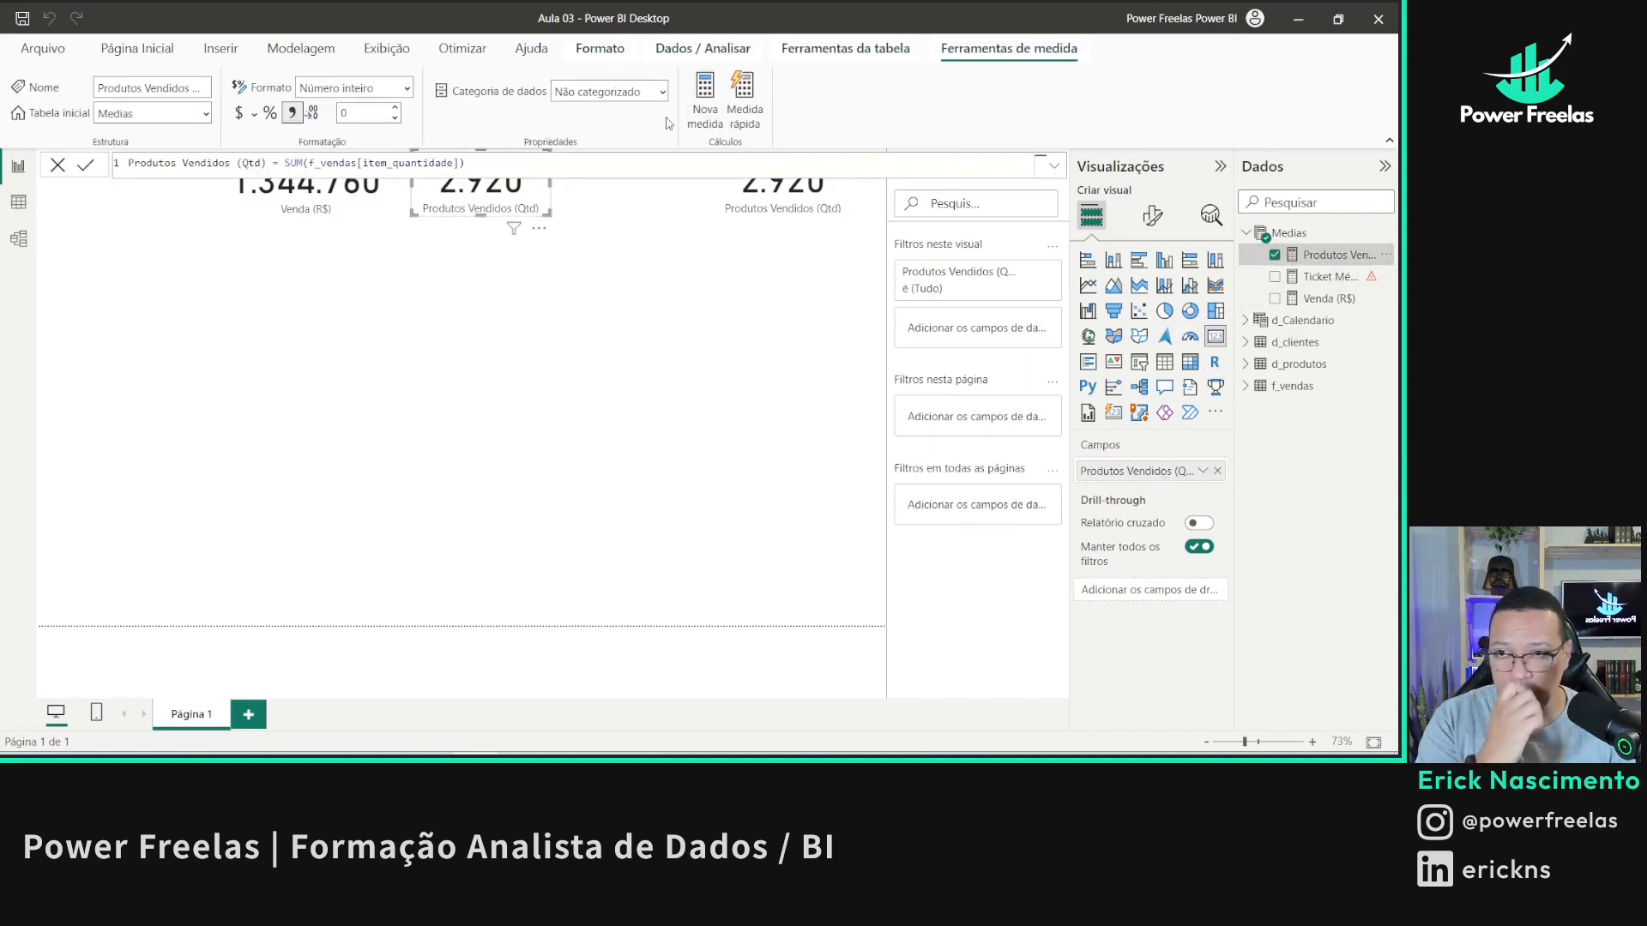
type("Qu")
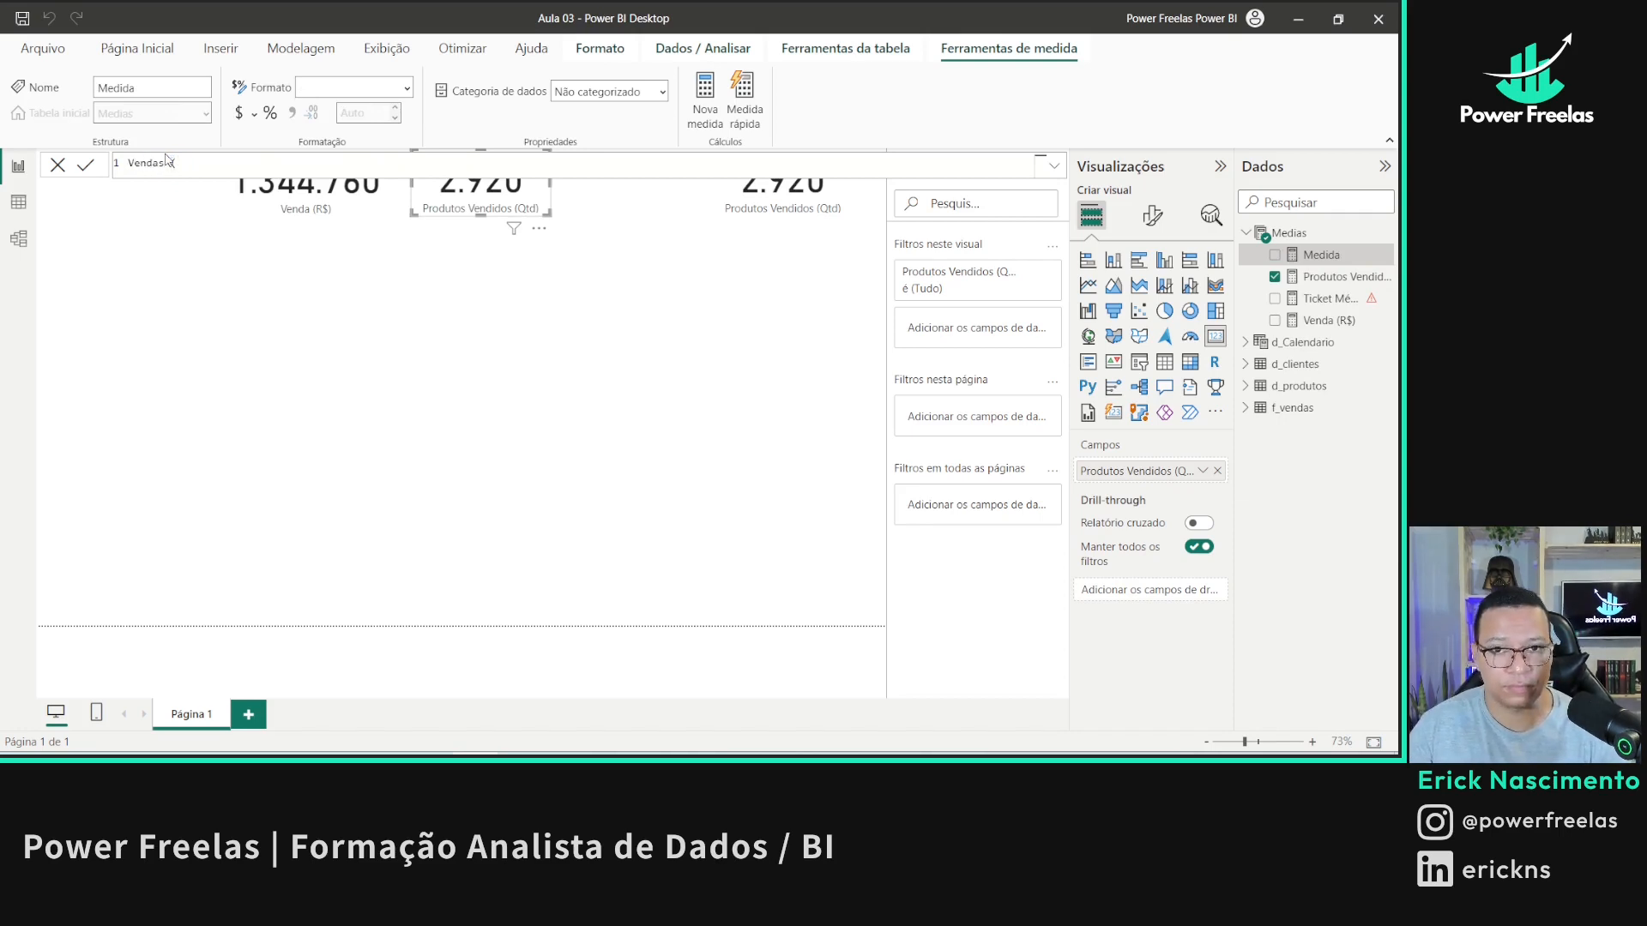
type("T")
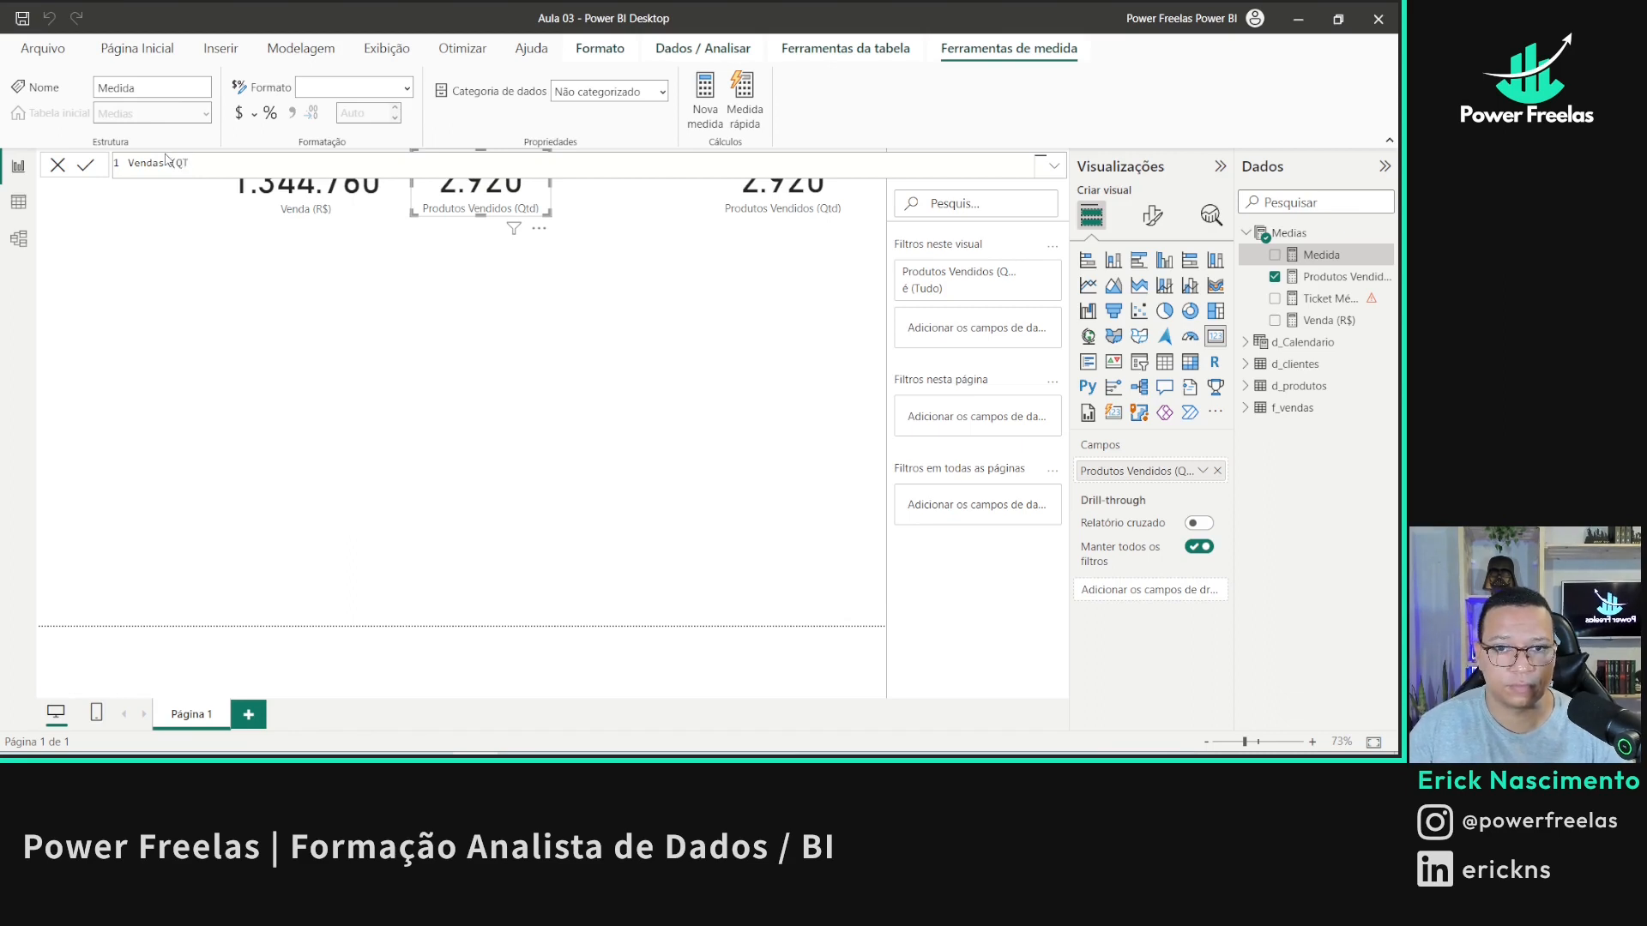
type("d)")
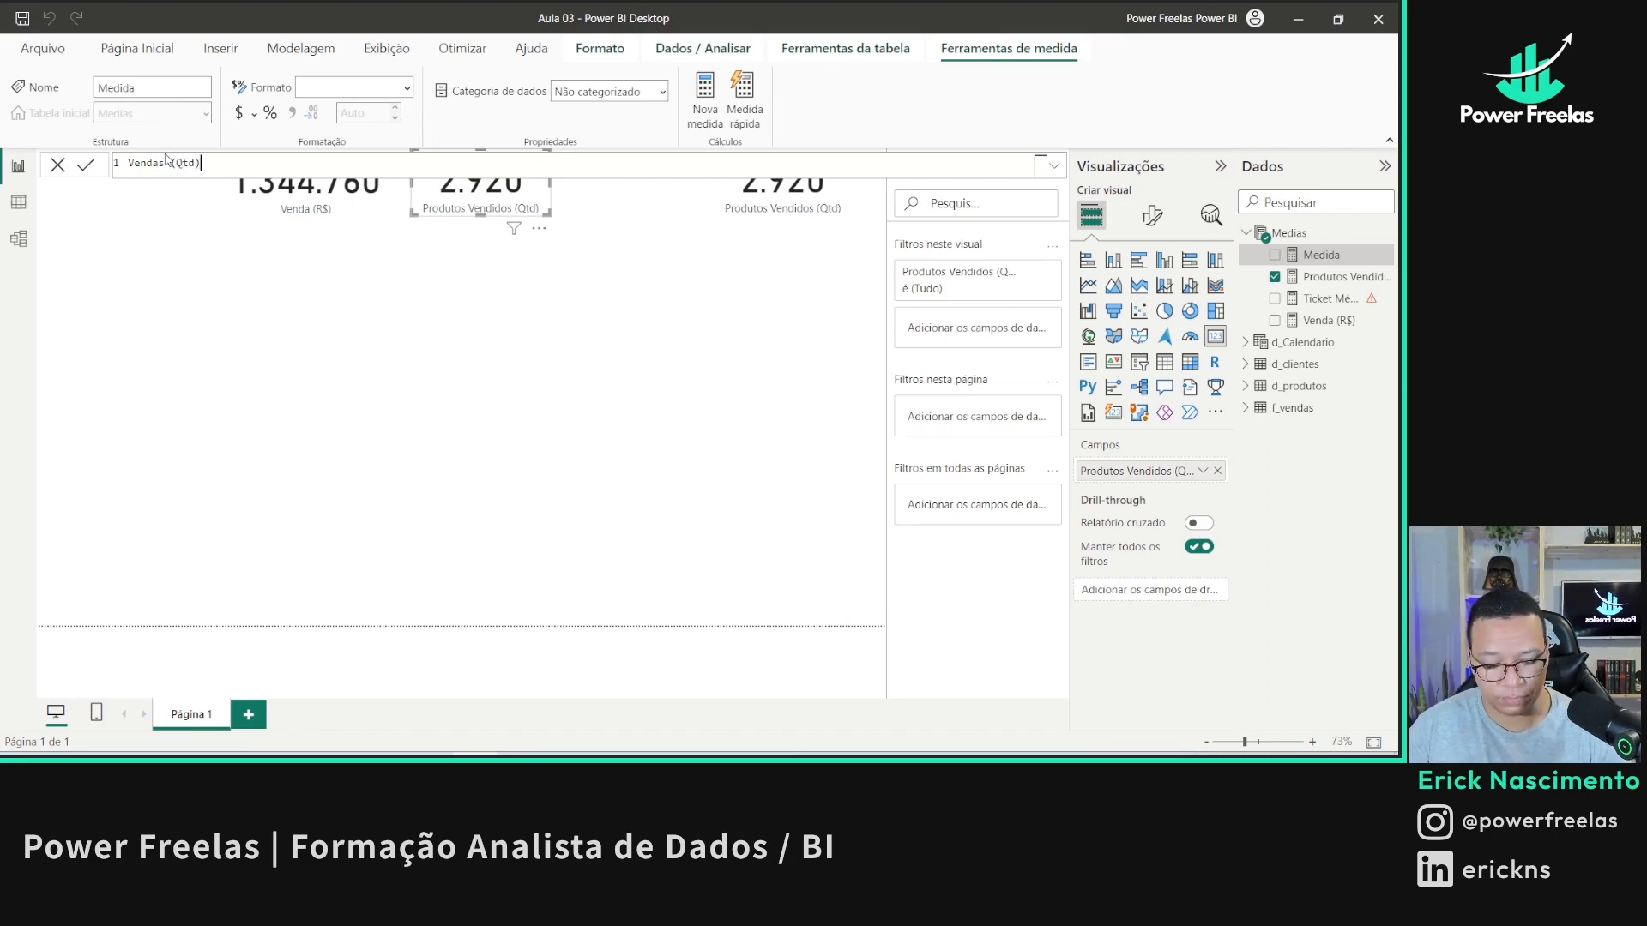
- Define the Vendas (Qtd) measure as DISTINCTCOUNT(f_vendas[numero]) and commit the formula
type(" = dis")
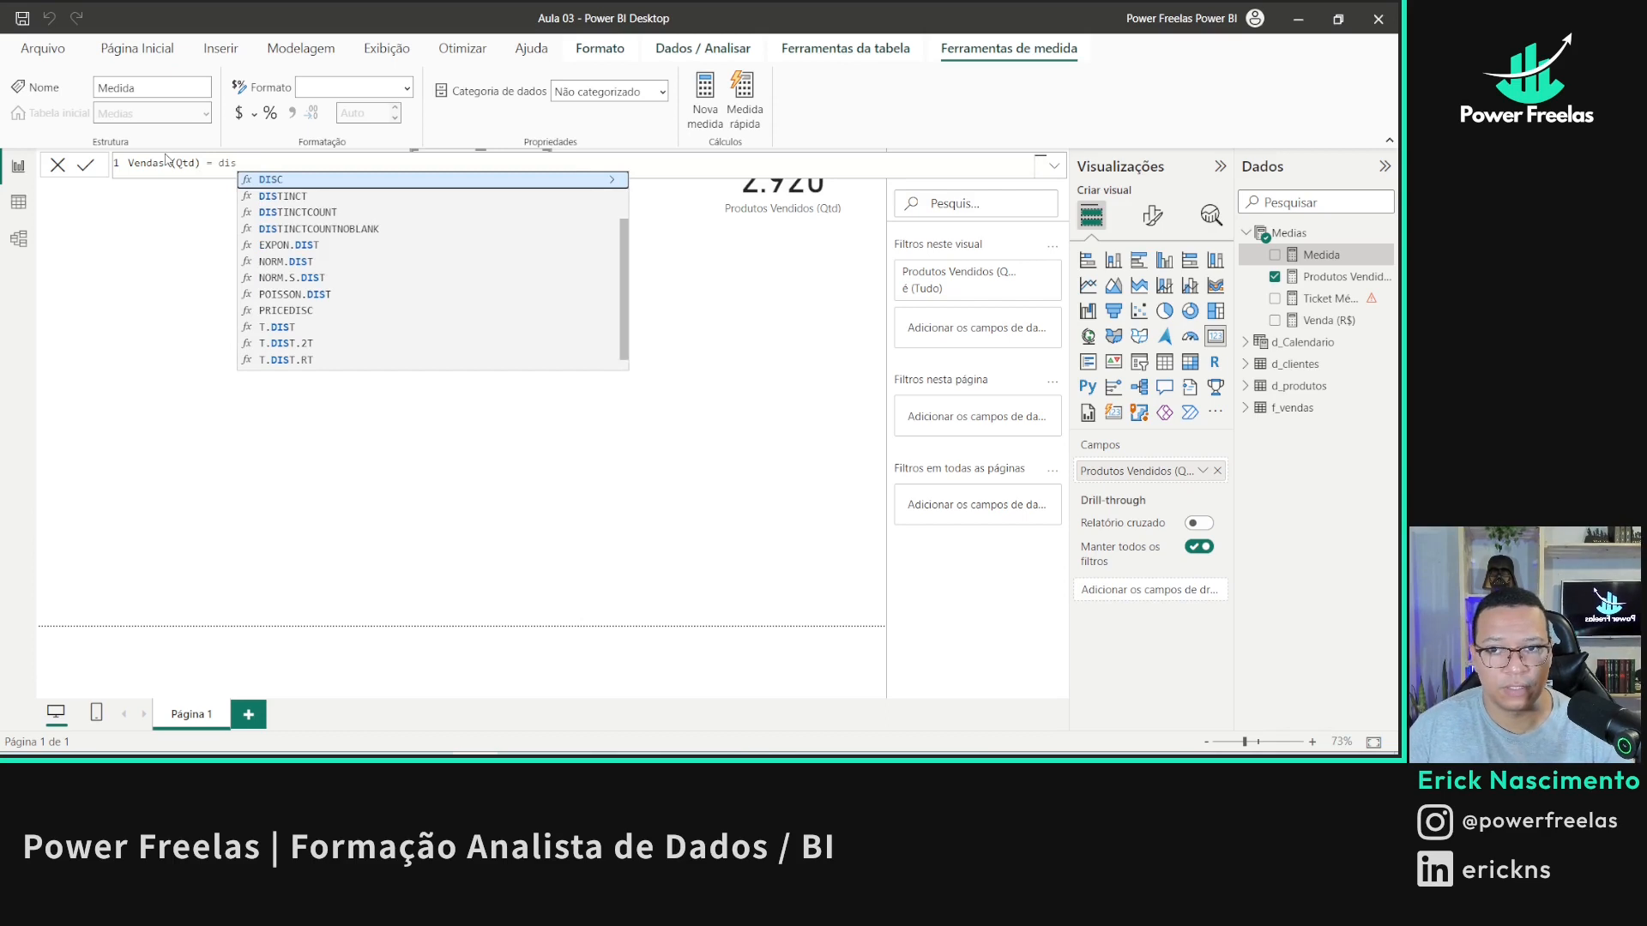
key("Down")
key("Down")
key("Tab")
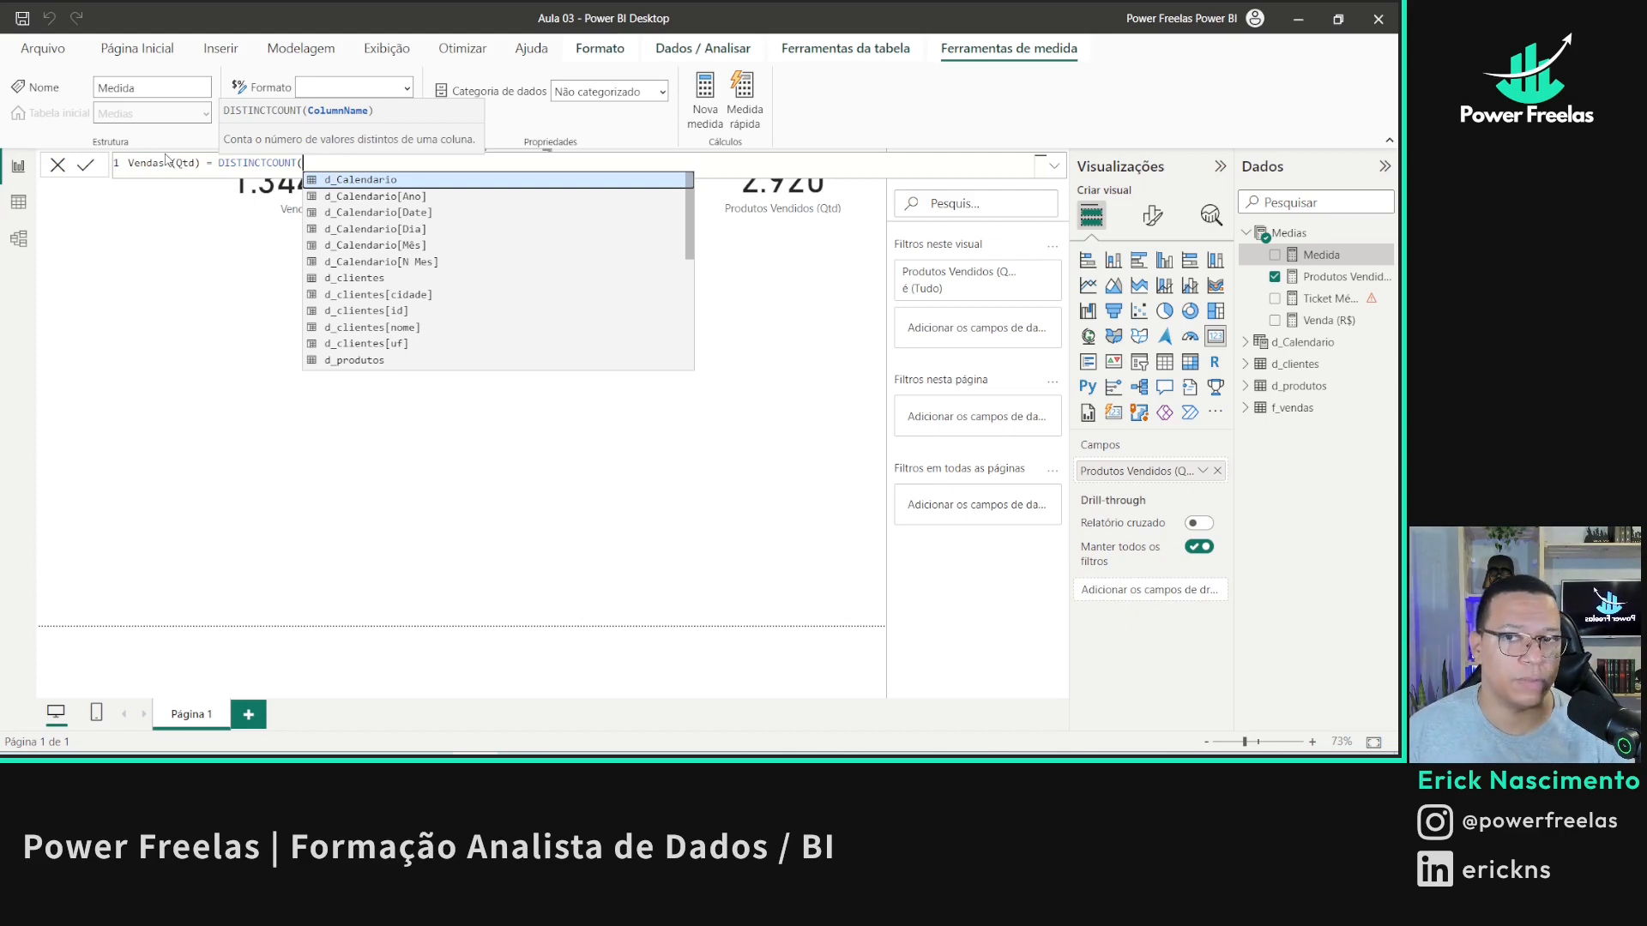
type("da")
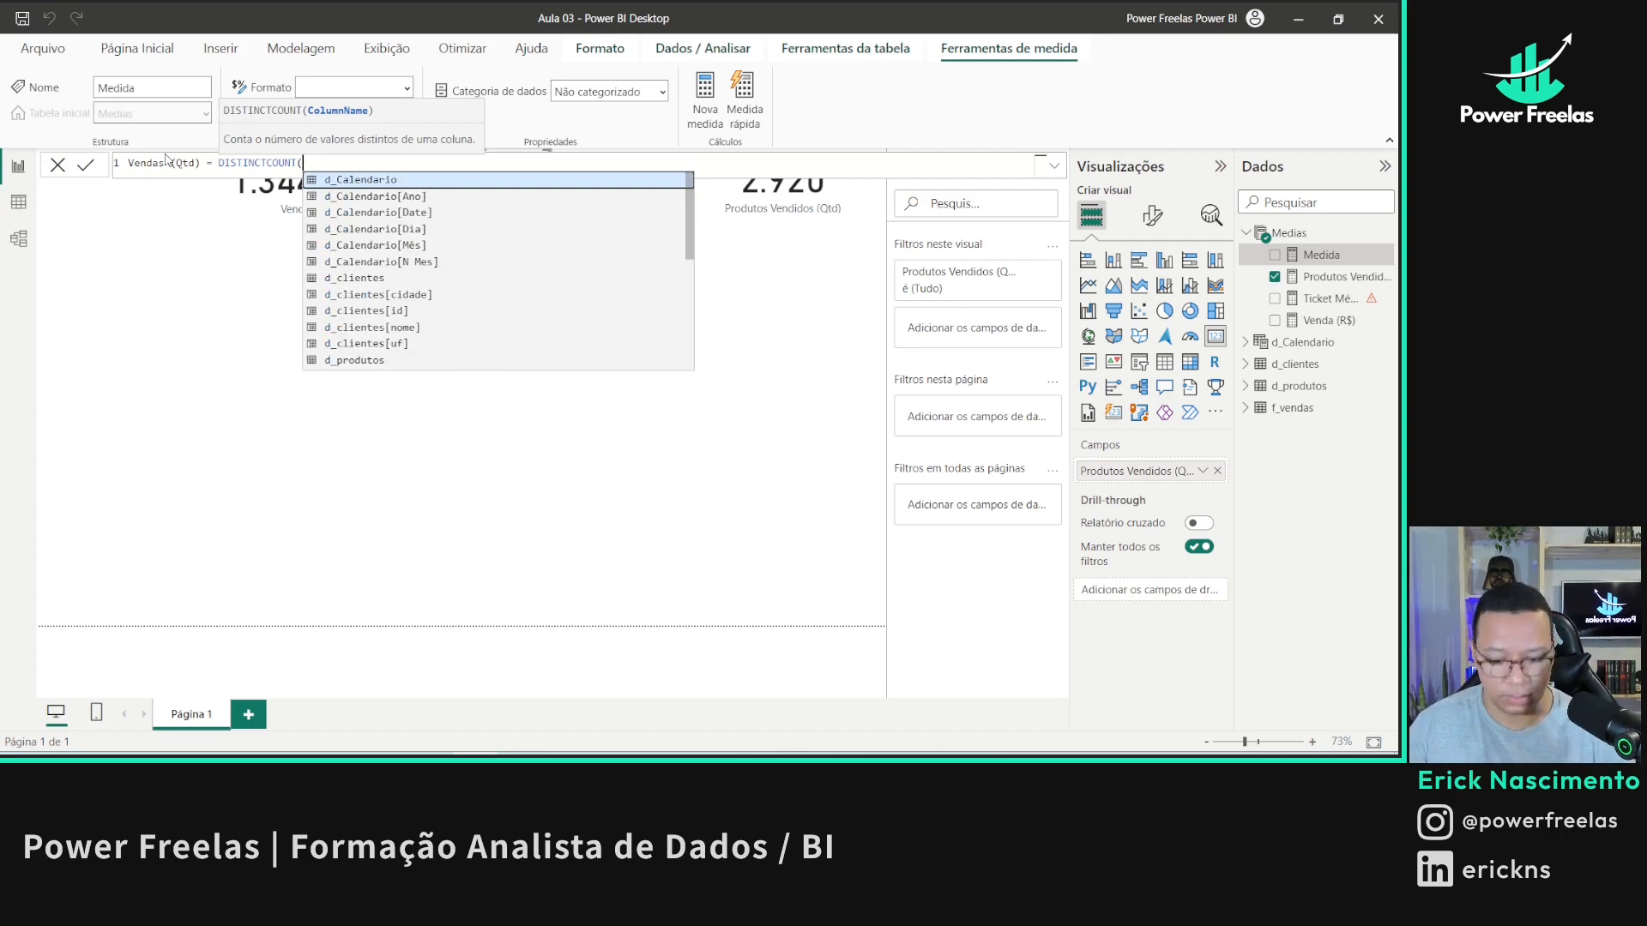
key("BackSpace")
key("BackSpace")
type("num")
key("Tab")
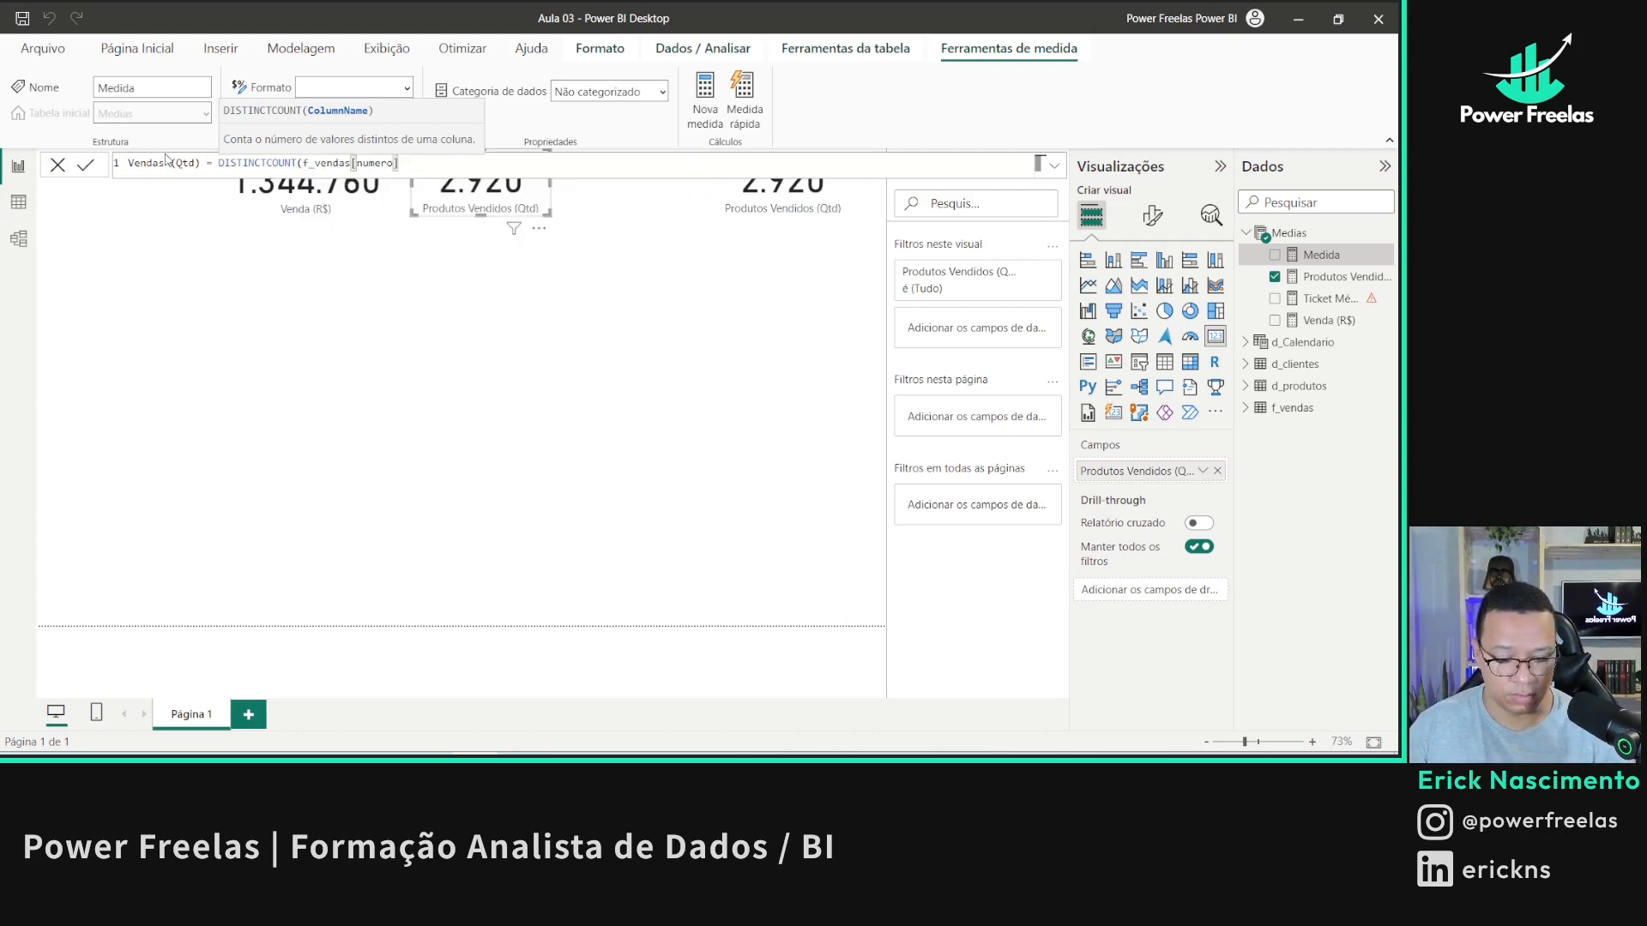
type(")")
key("Return")
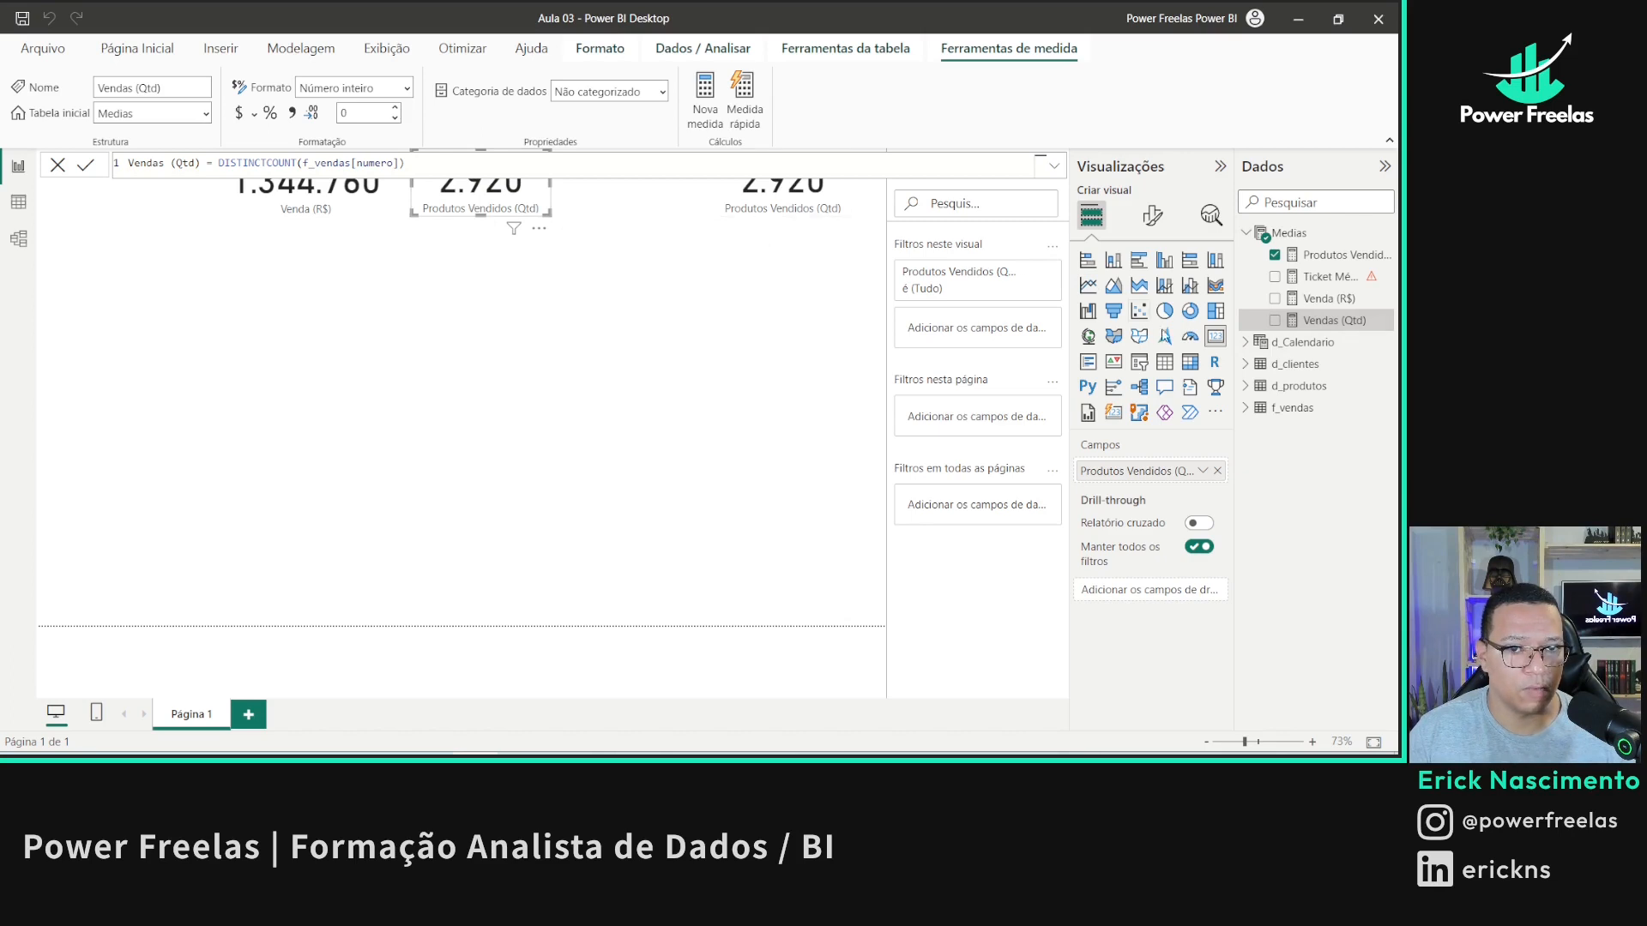
- Replace the field of the card beside Venda (R$) with Vendas (Qtd) and shift that card closer to Venda (R$)
left_click_drag(1334, 320, 1172, 465)
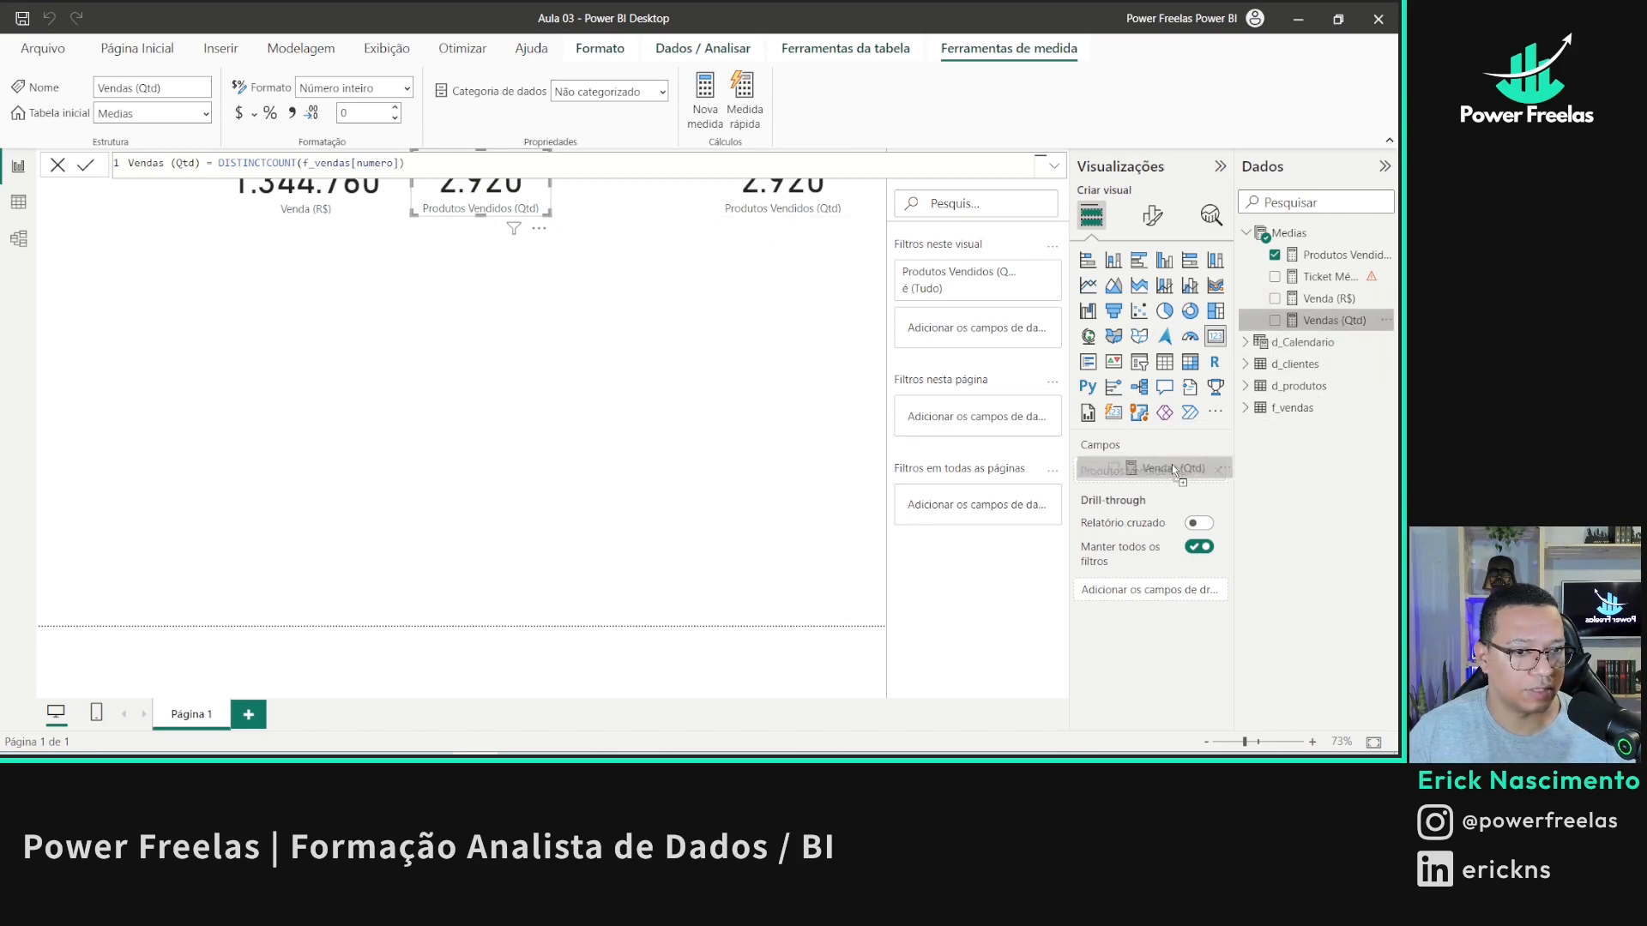
left_click(480, 191)
left_click_drag(481, 190, 462, 190)
left_click(339, 187)
left_click(635, 257)
- Move the Produtos Vendidos (Qtd) card from the far end of the row to directly beside the Vendas (Qtd) card
left_click_drag(766, 185, 612, 185)
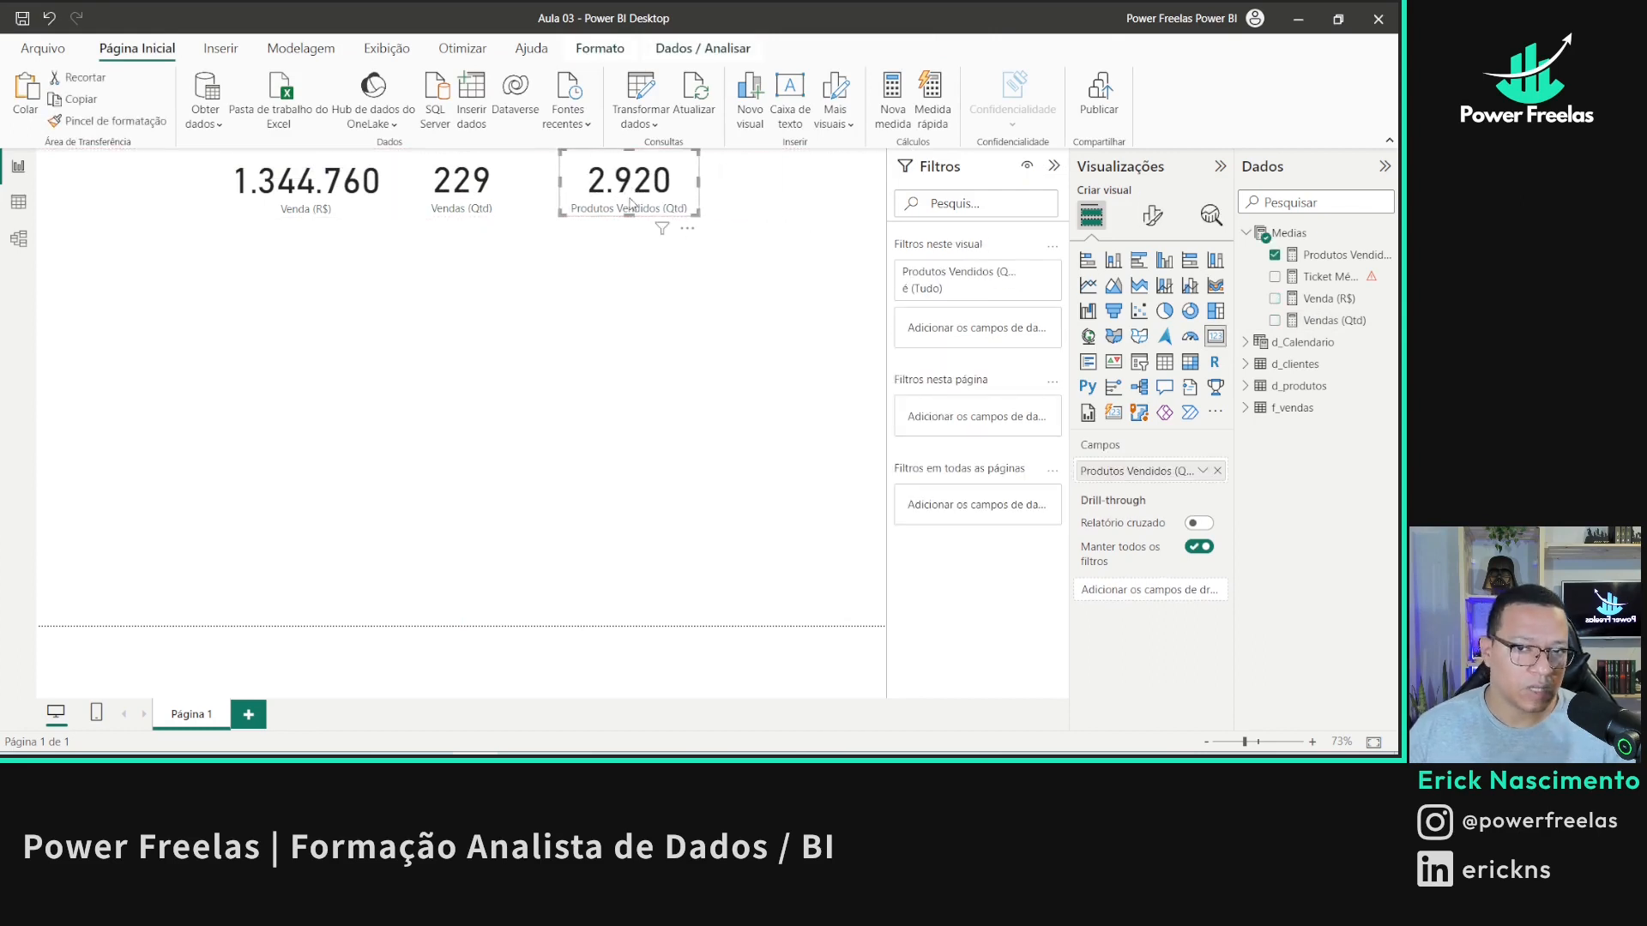
left_click(629, 281)
left_click(515, 193)
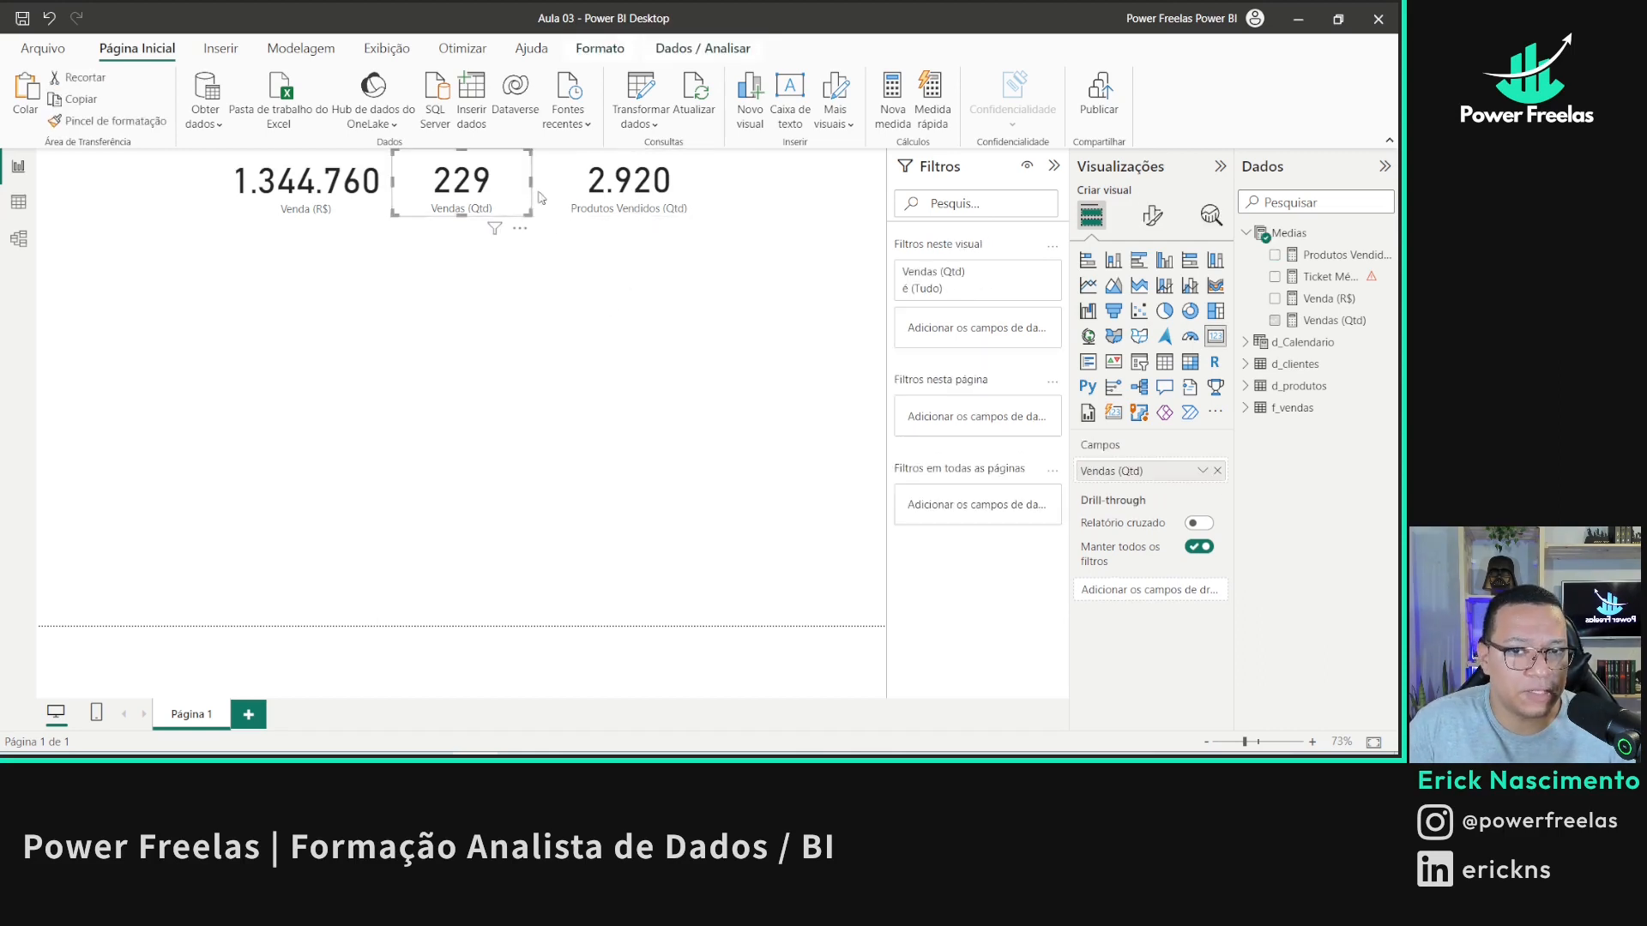
left_click_drag(586, 192, 558, 192)
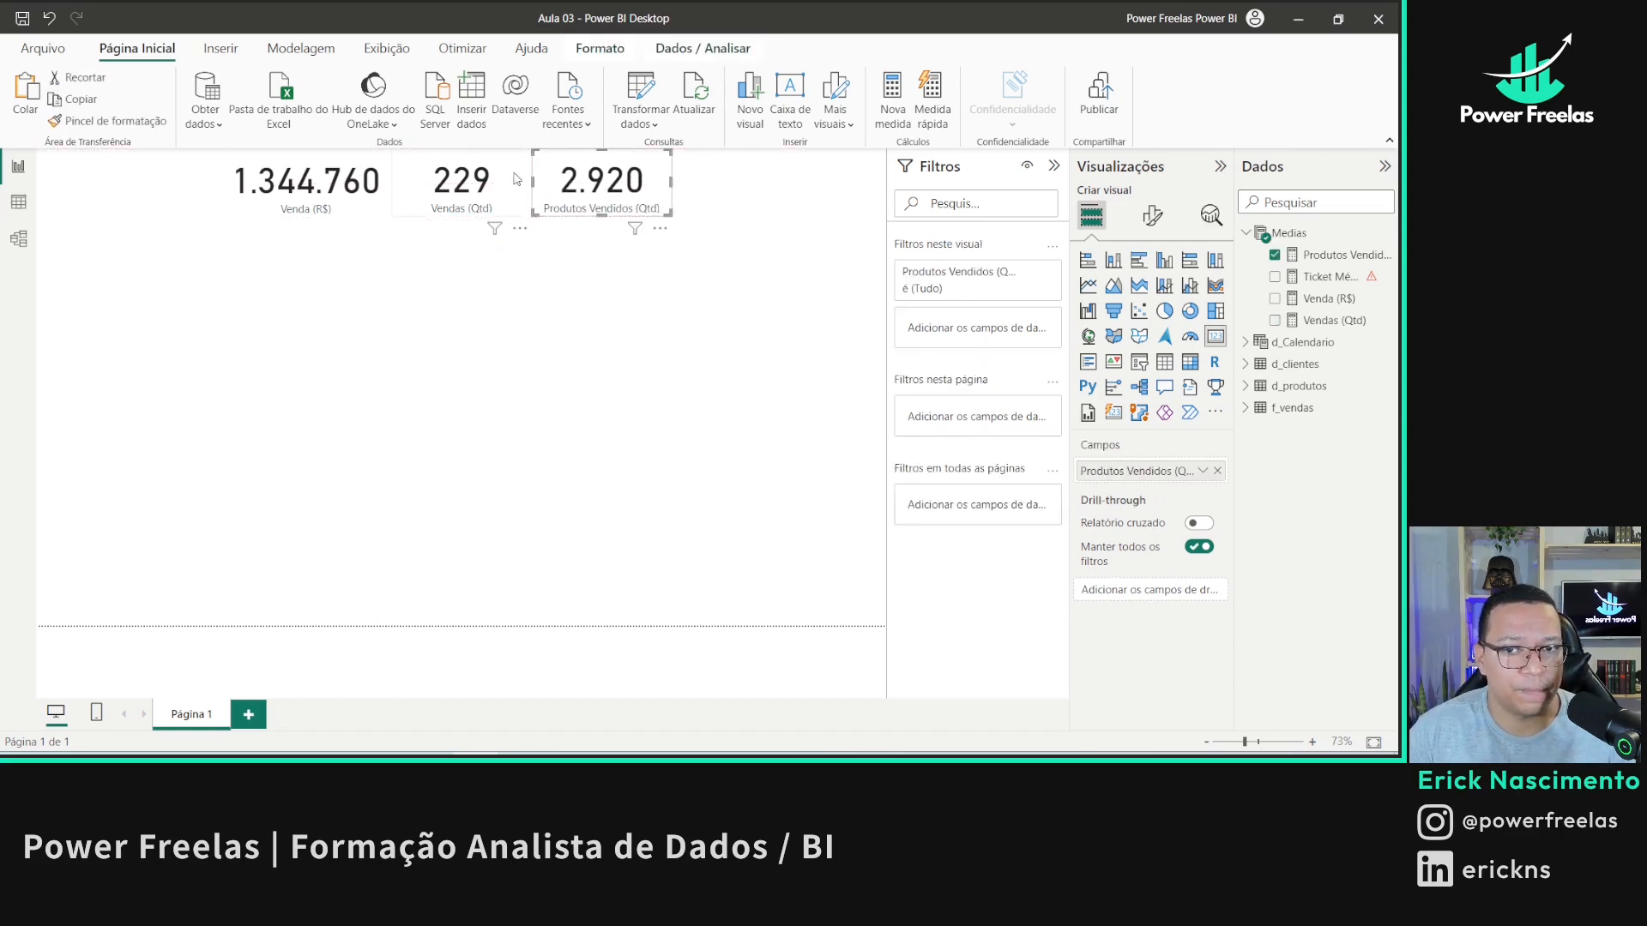
left_click(526, 404)
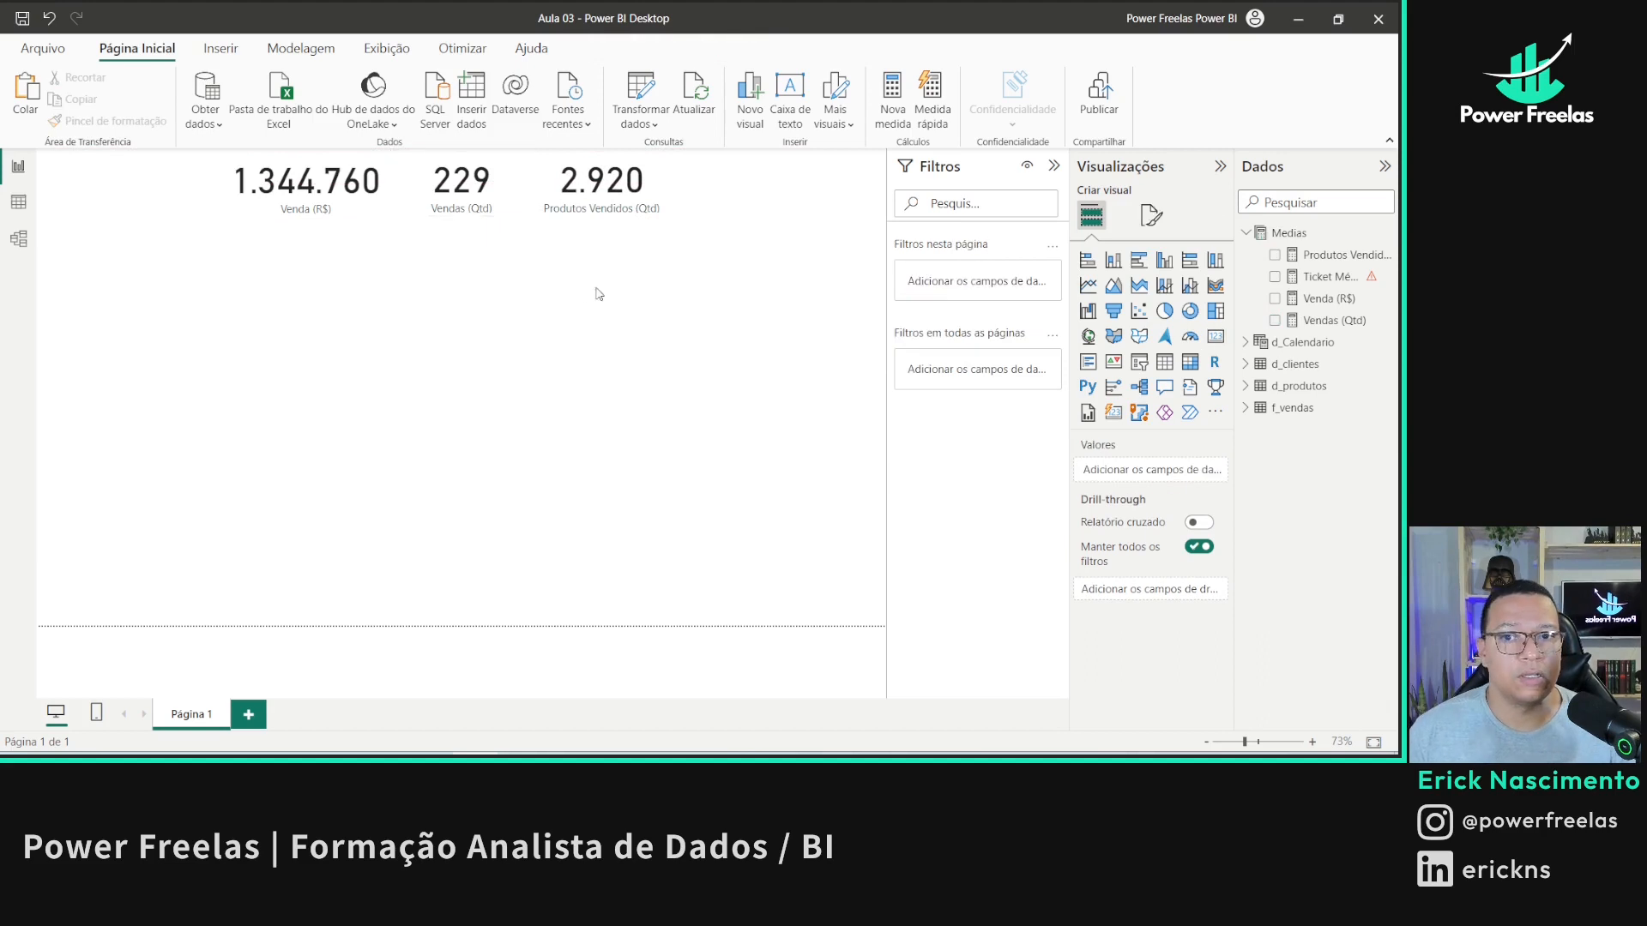
left_click(590, 206)
left_click(1339, 255)
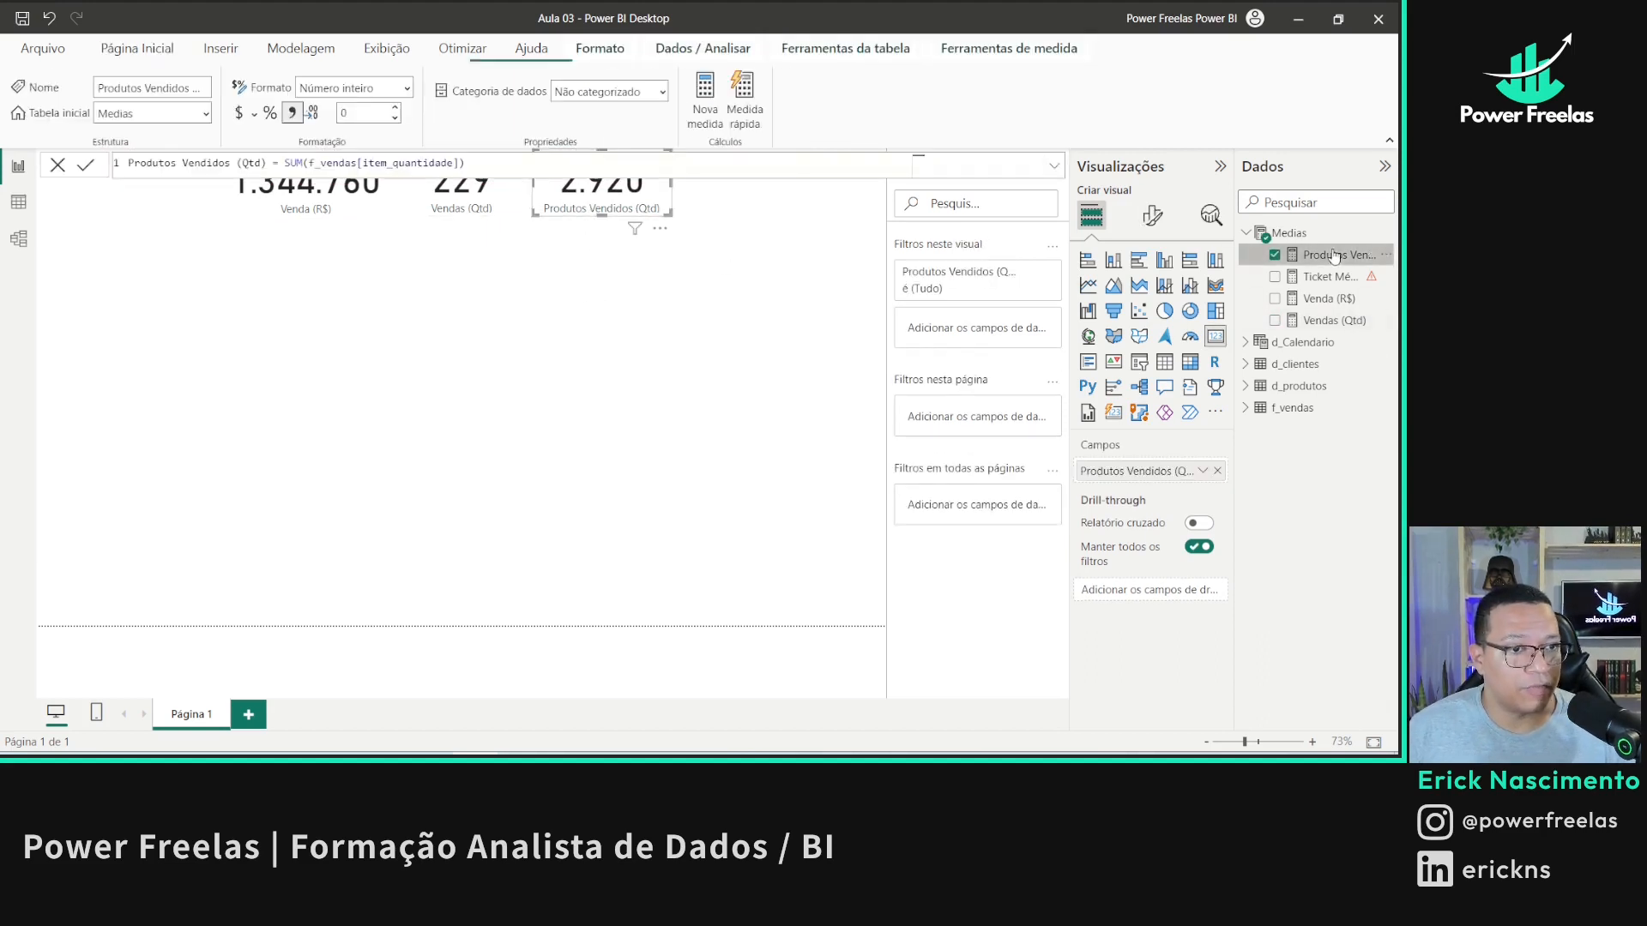
left_click(697, 95)
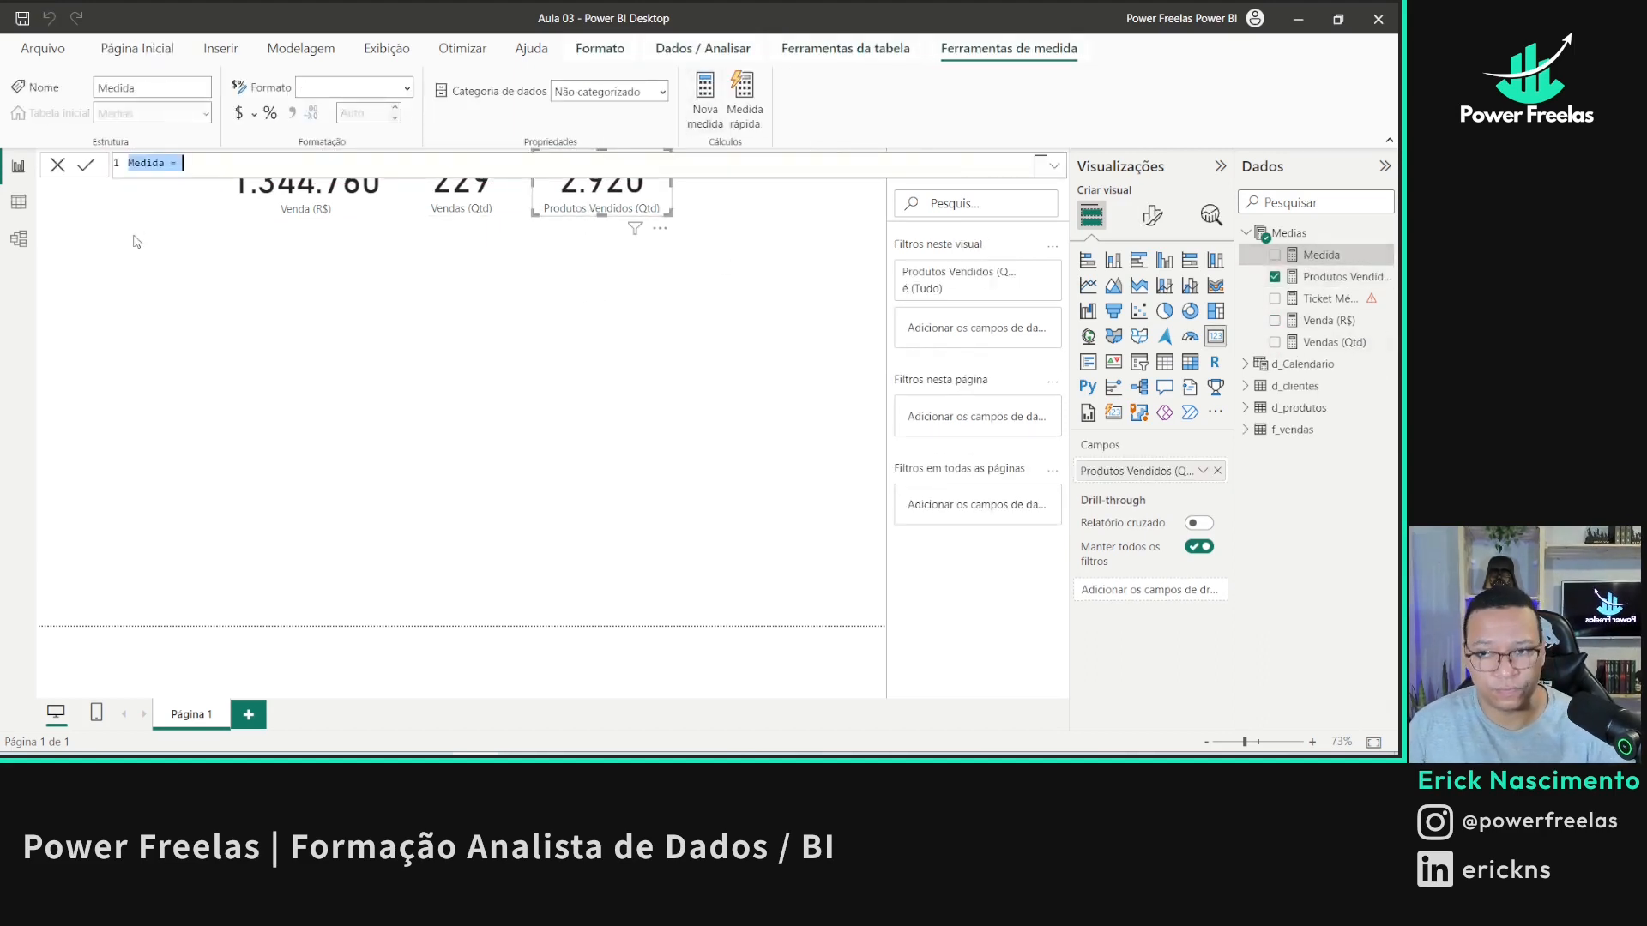
type("Ticket M")
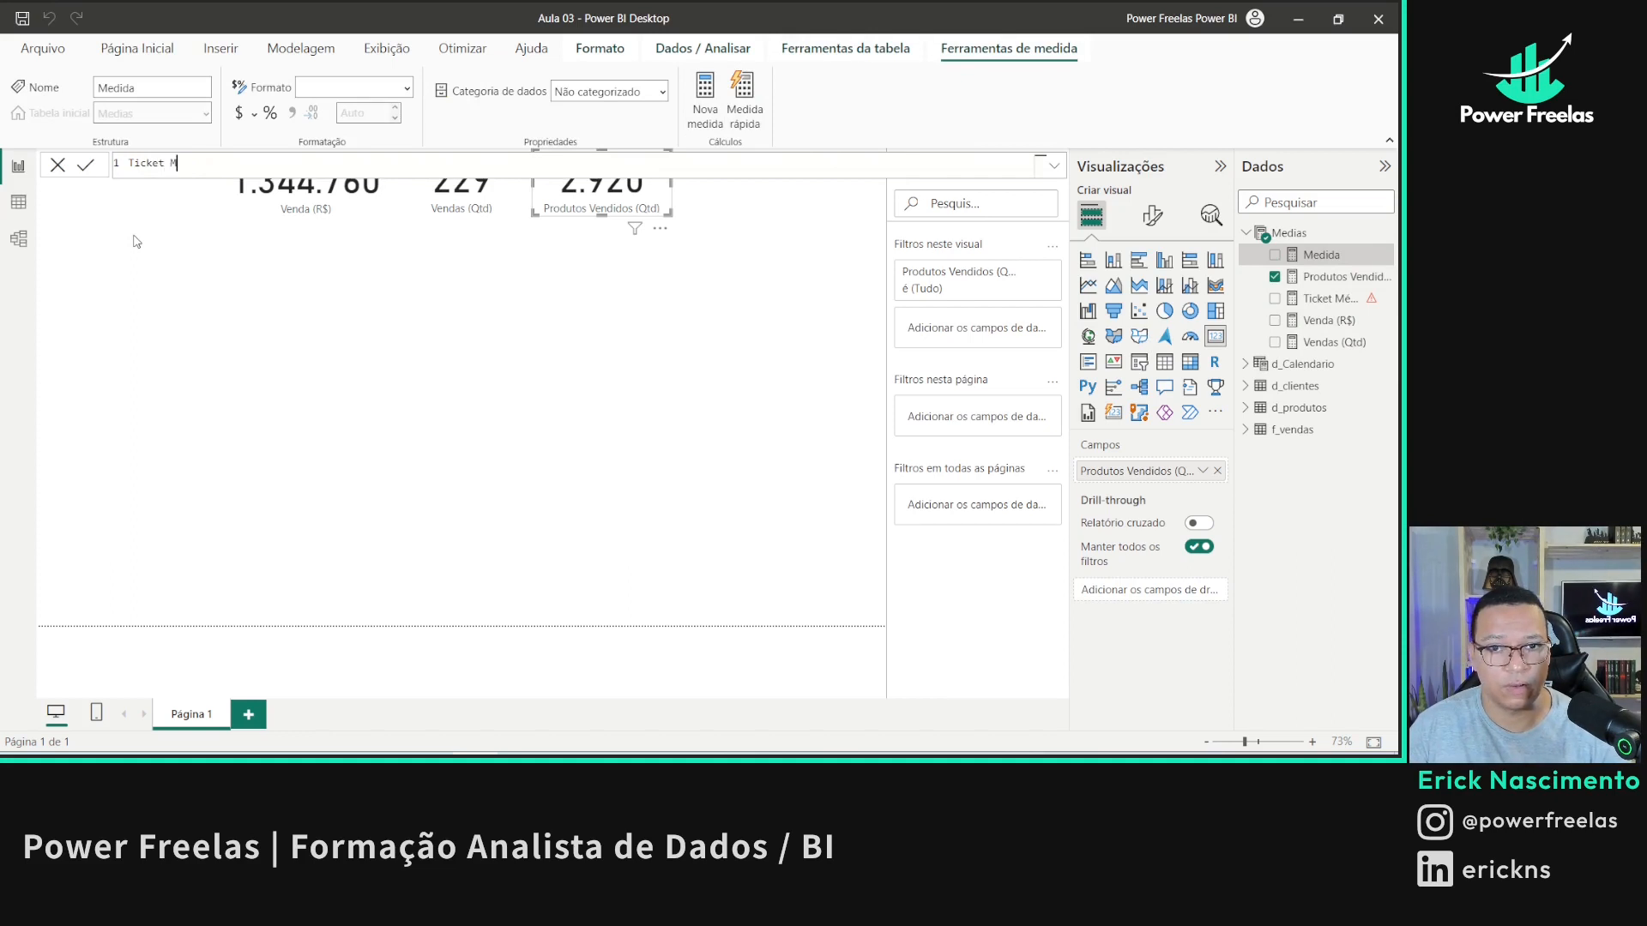
type("édio (R$) = DIVIDE(")
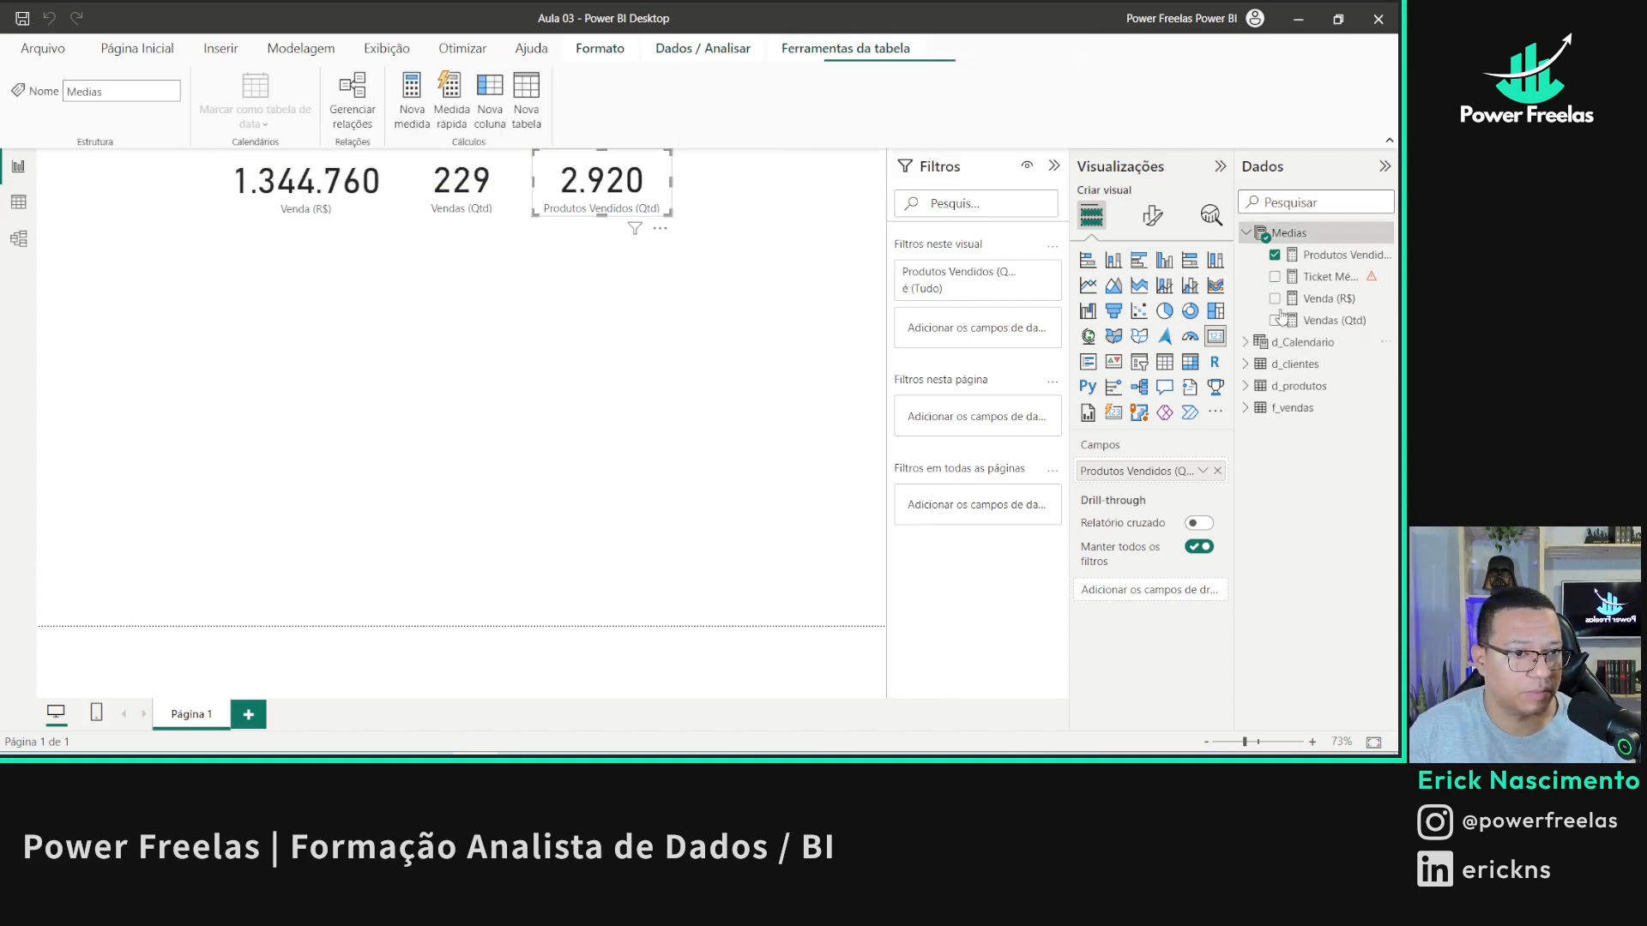
- Complete the existing Ticket Médio (R$) measure as DIVIDE([Venda (R$)], [Vendas (Qtd)], 0) and commit the formula
left_click(323, 169)
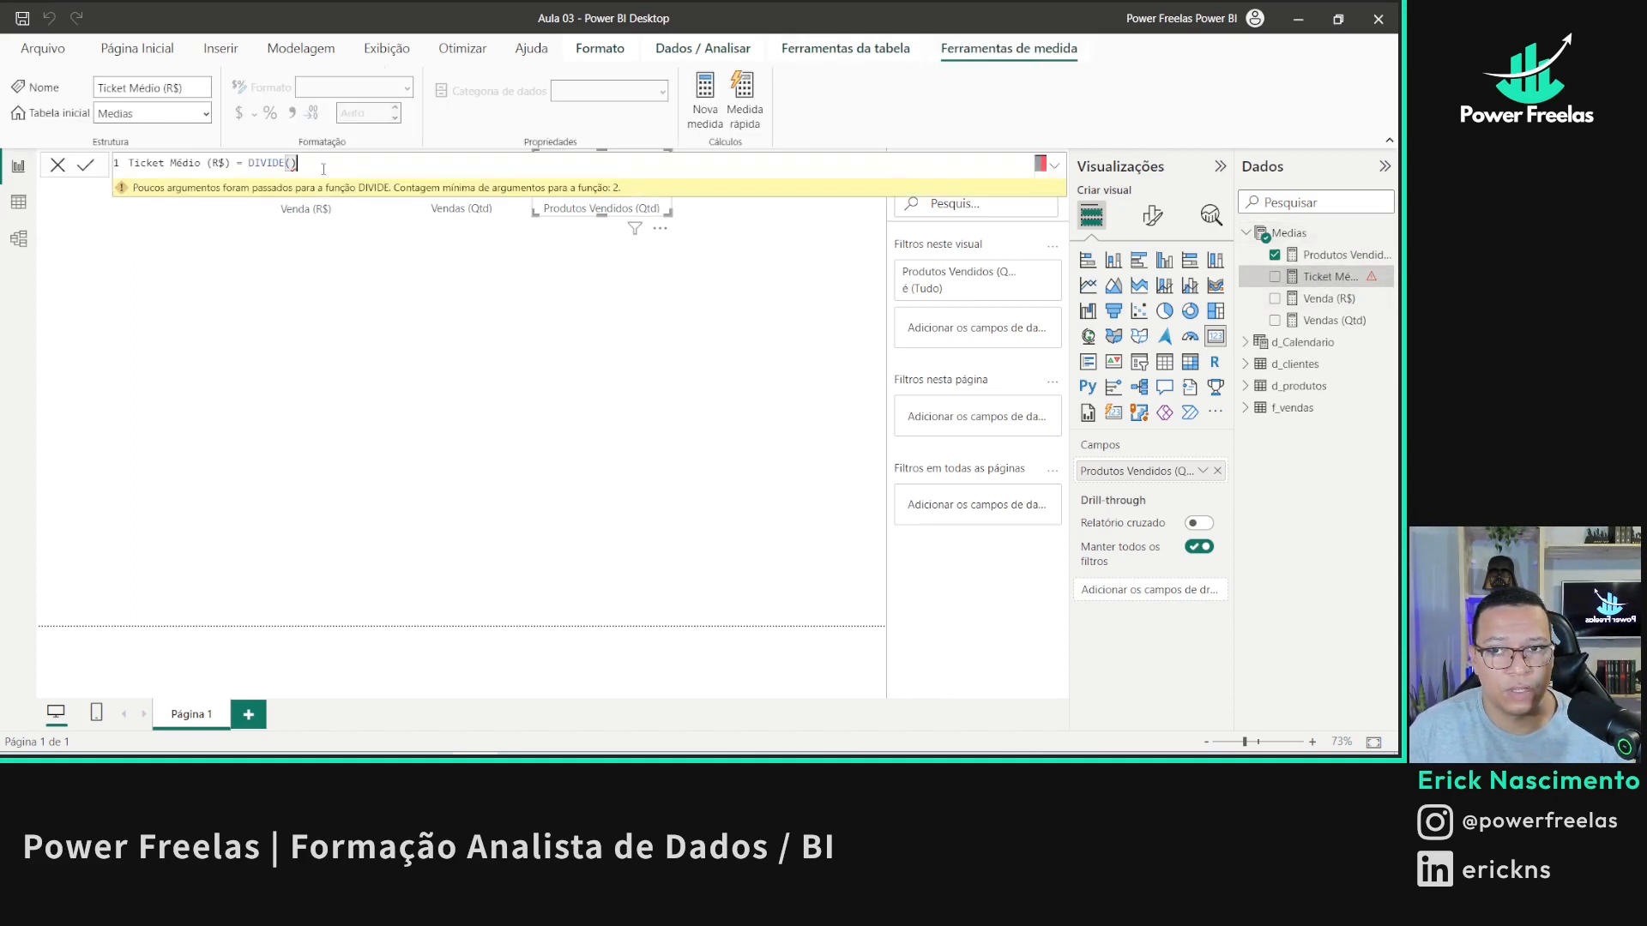
key("BackSpace")
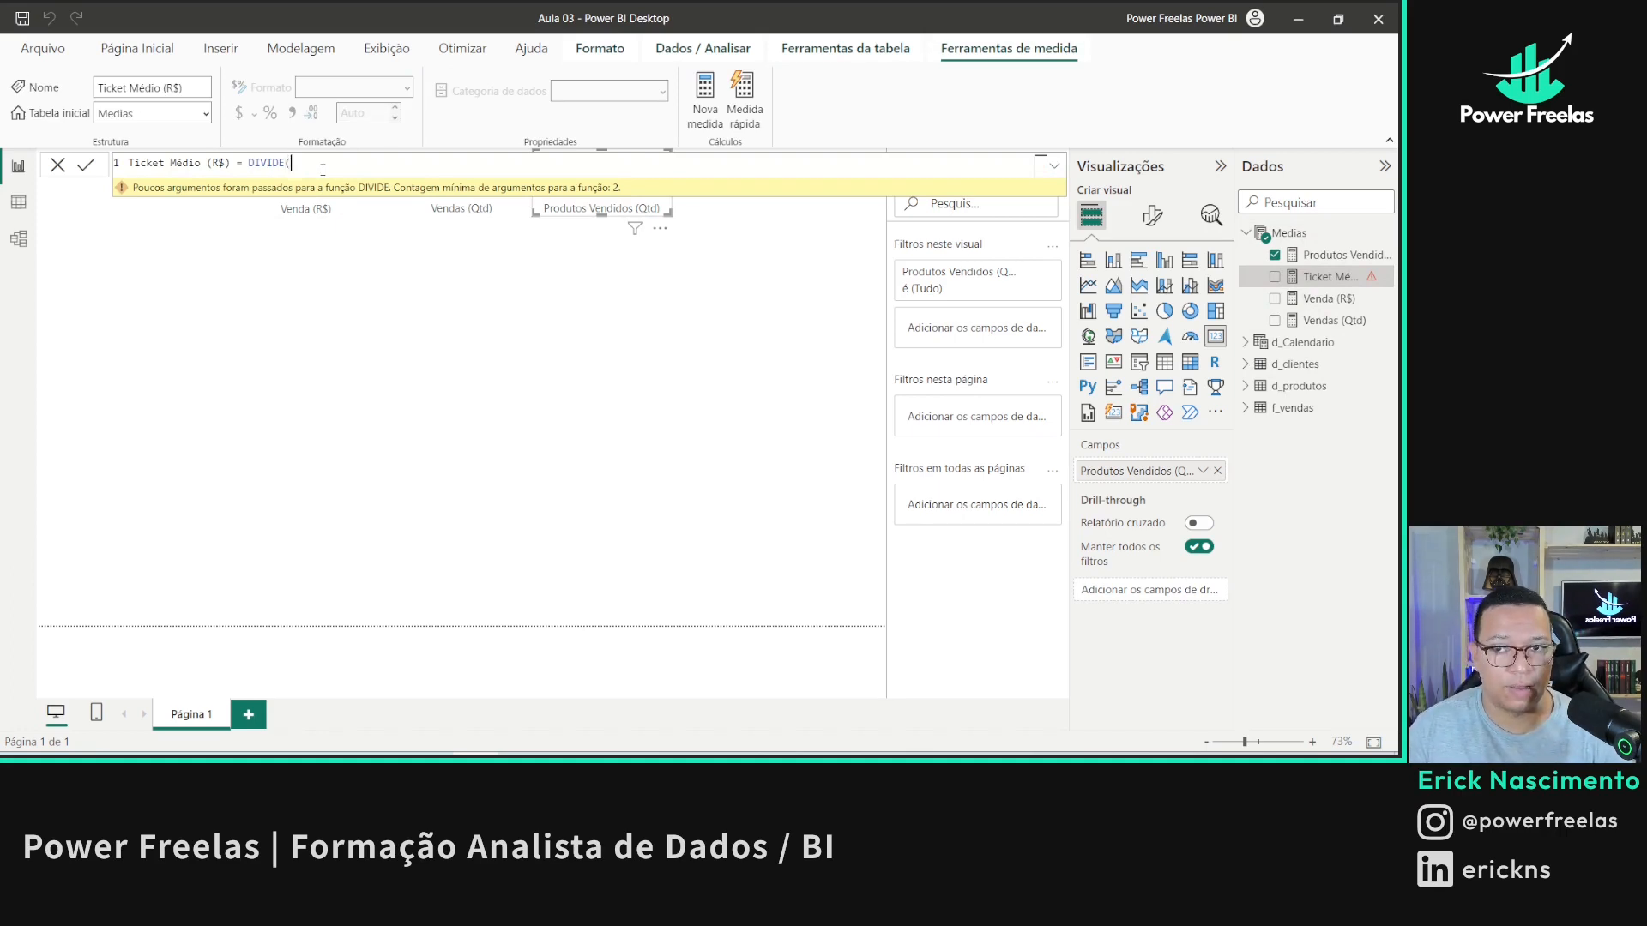
type("ven")
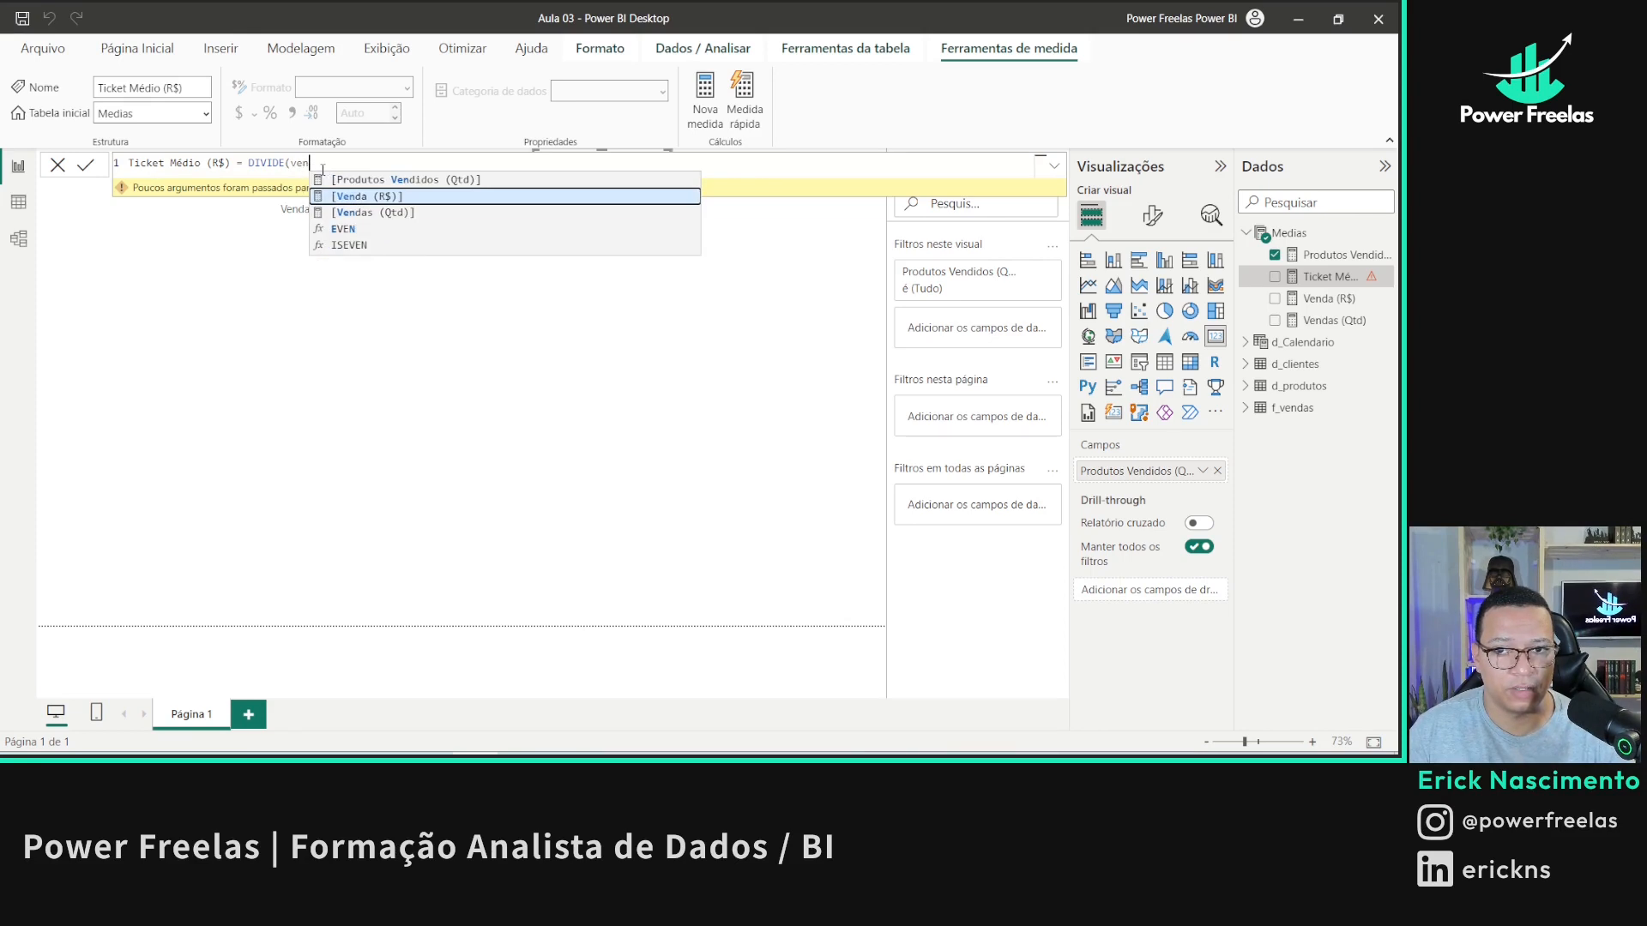
key("Tab")
type(", q")
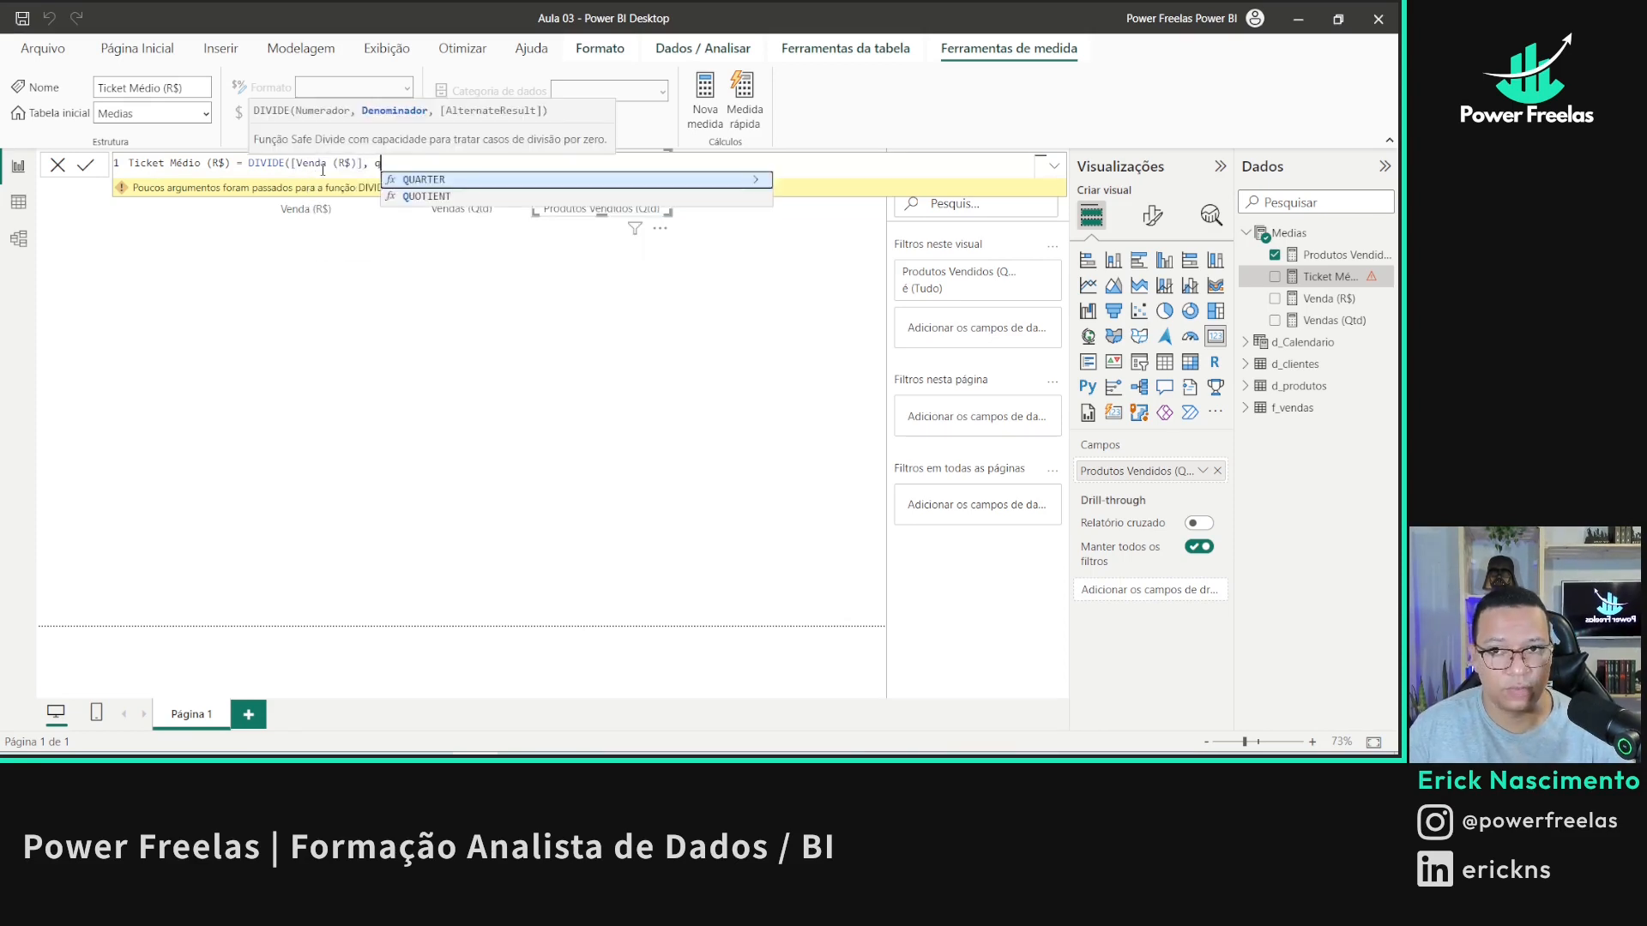
key("BackSpace")
type("ven")
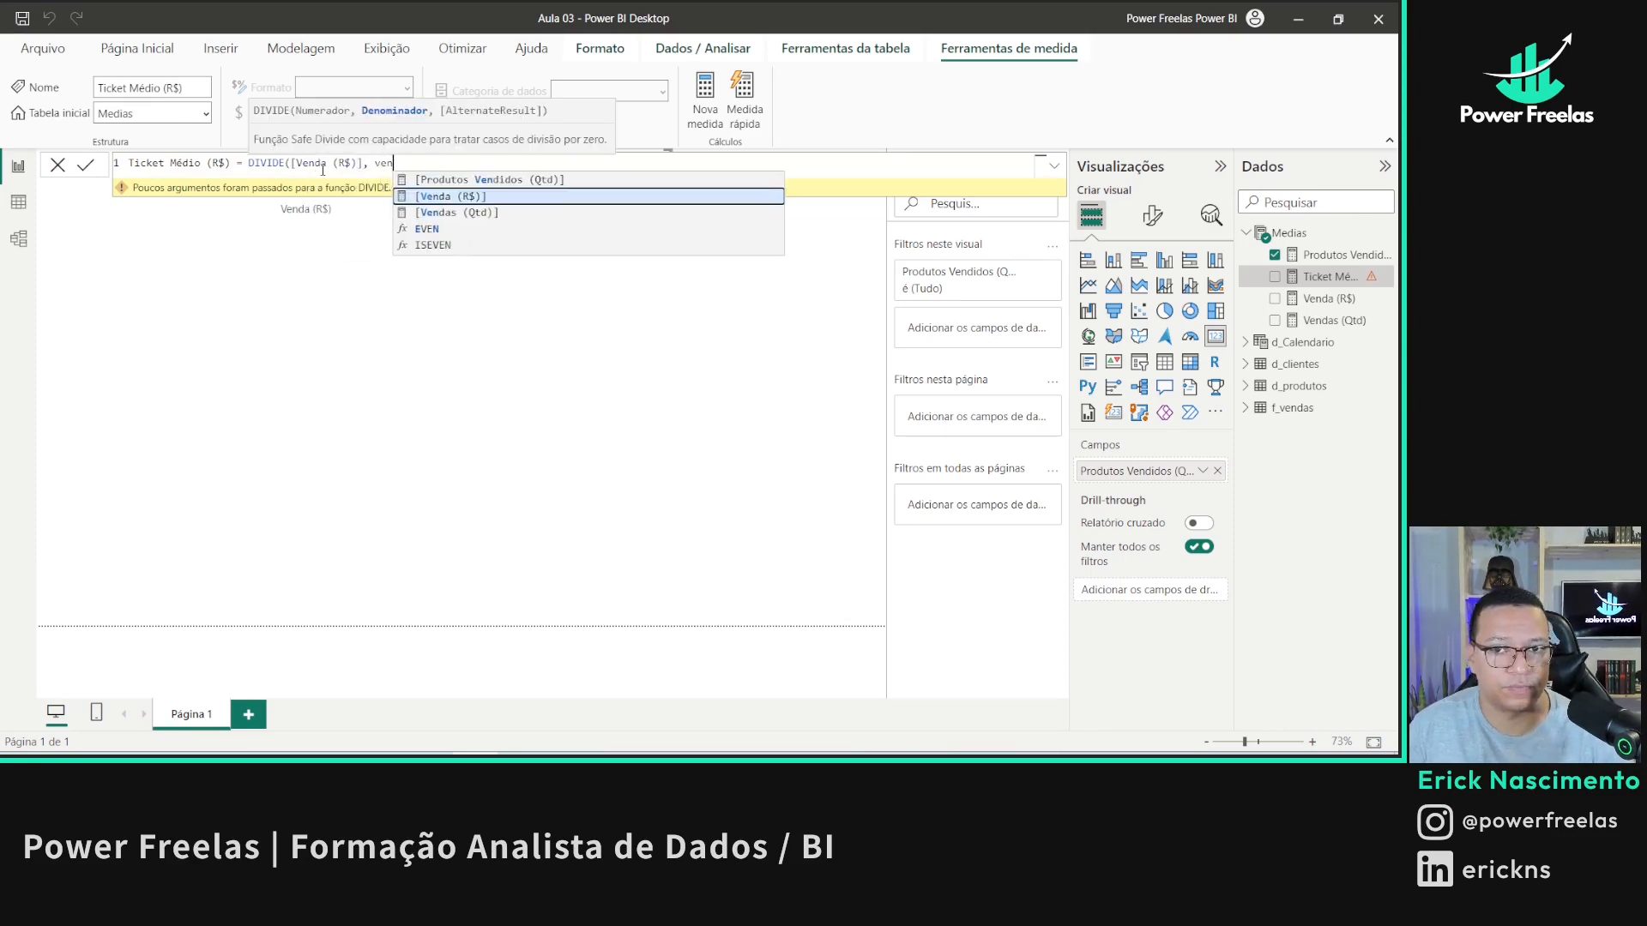
key("Tab")
type(", ")
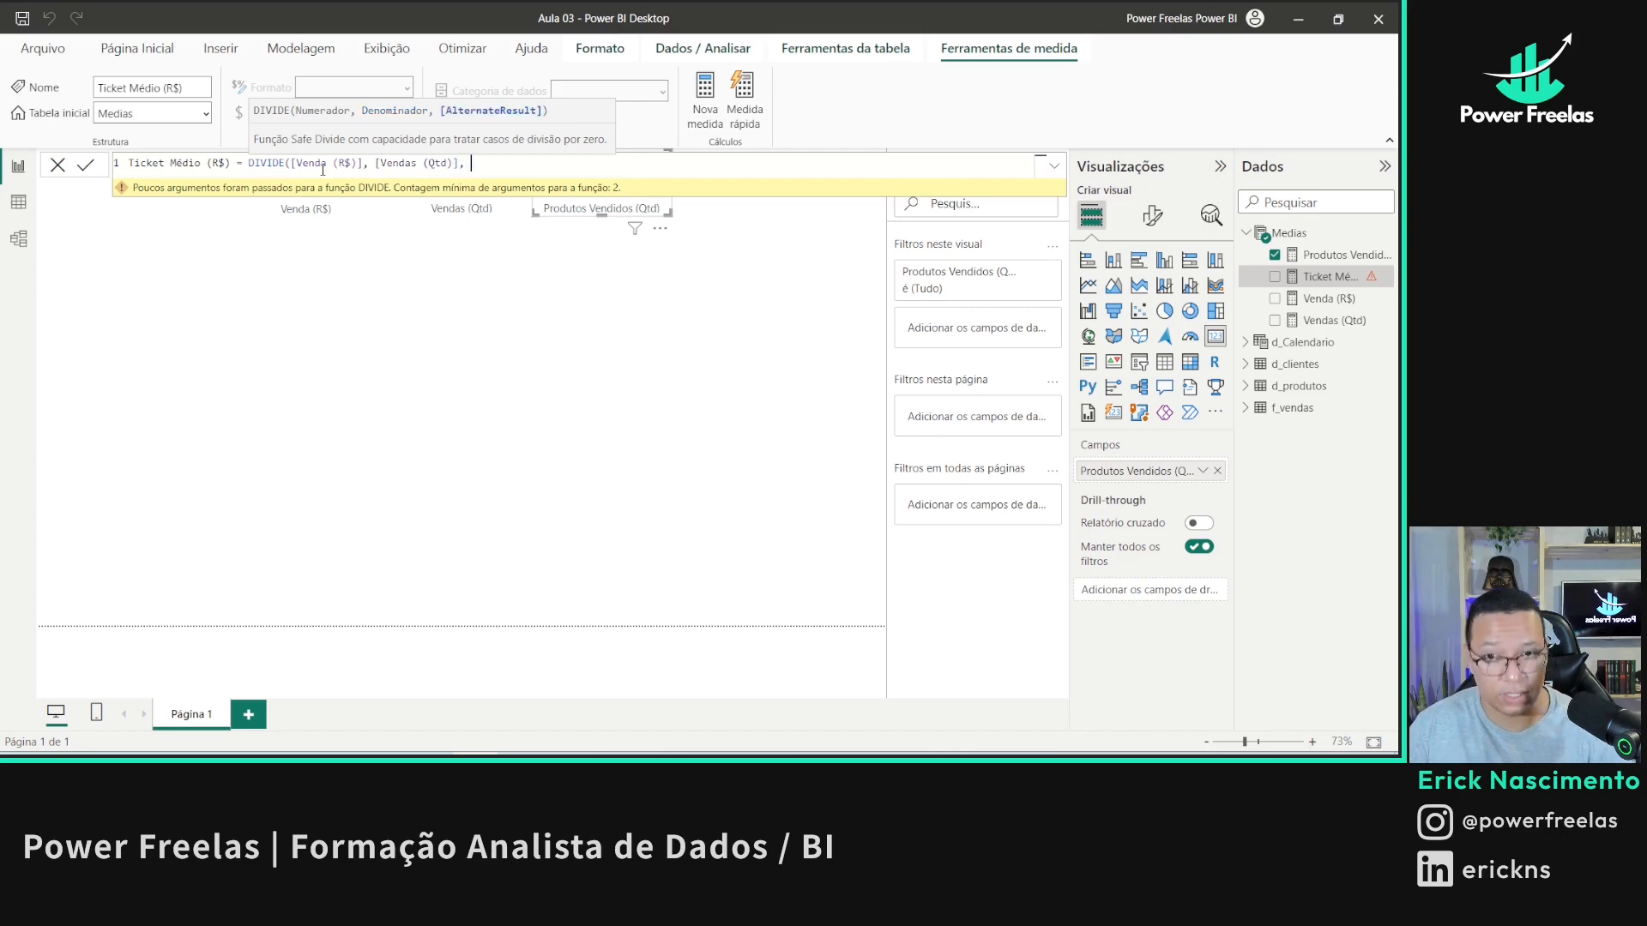
type("0)")
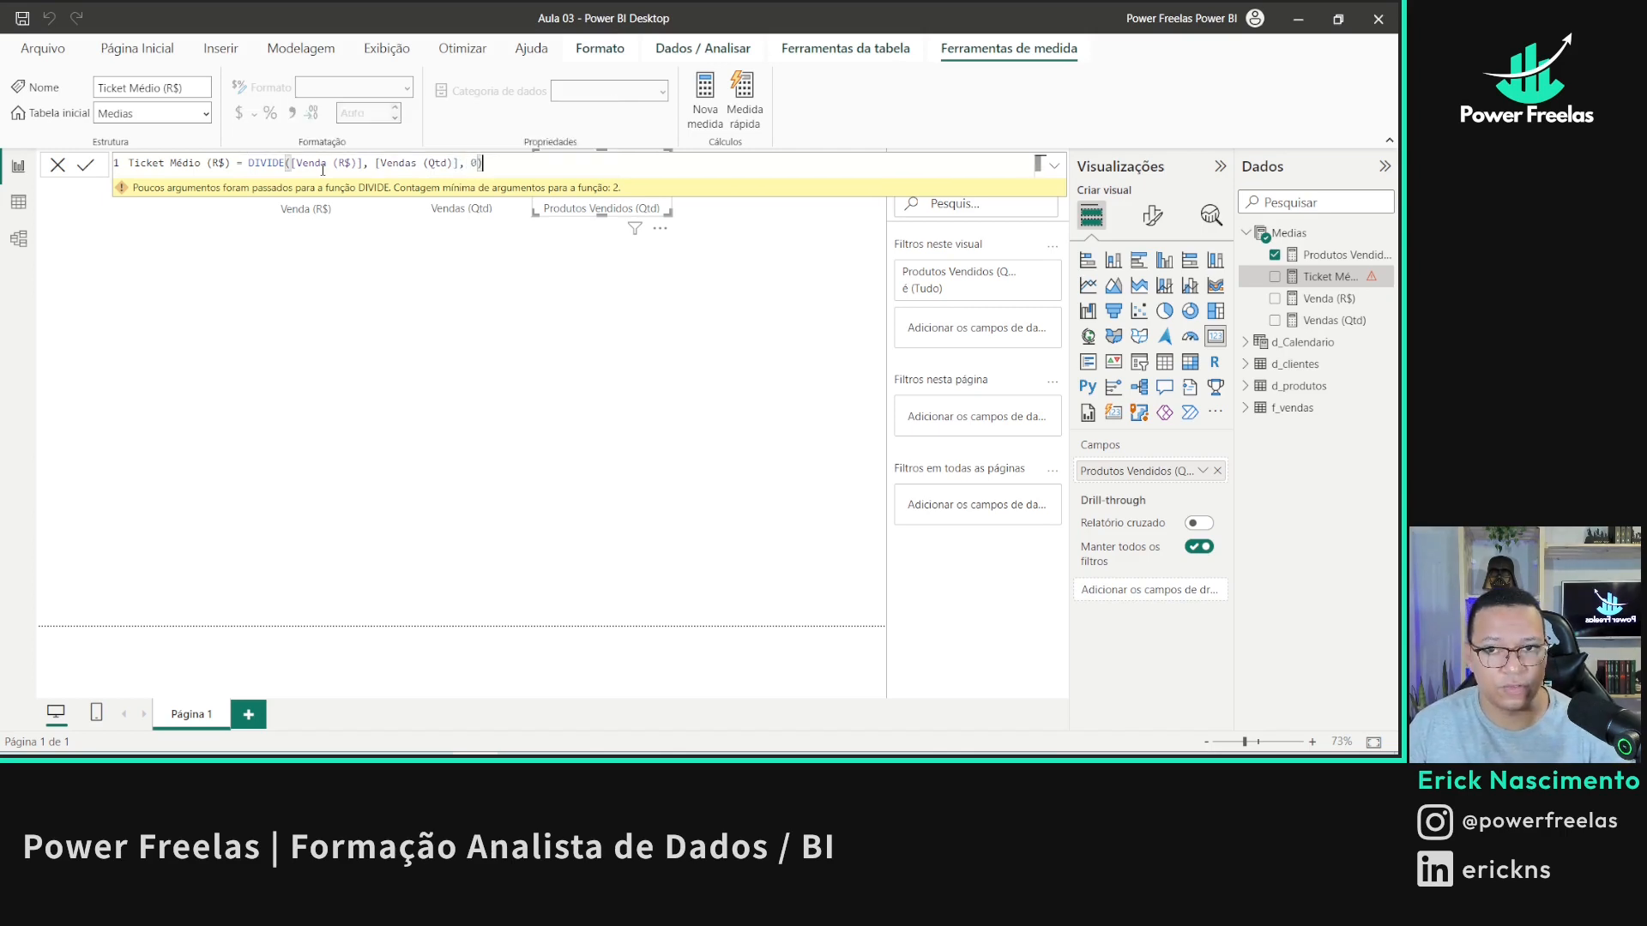
key("Return")
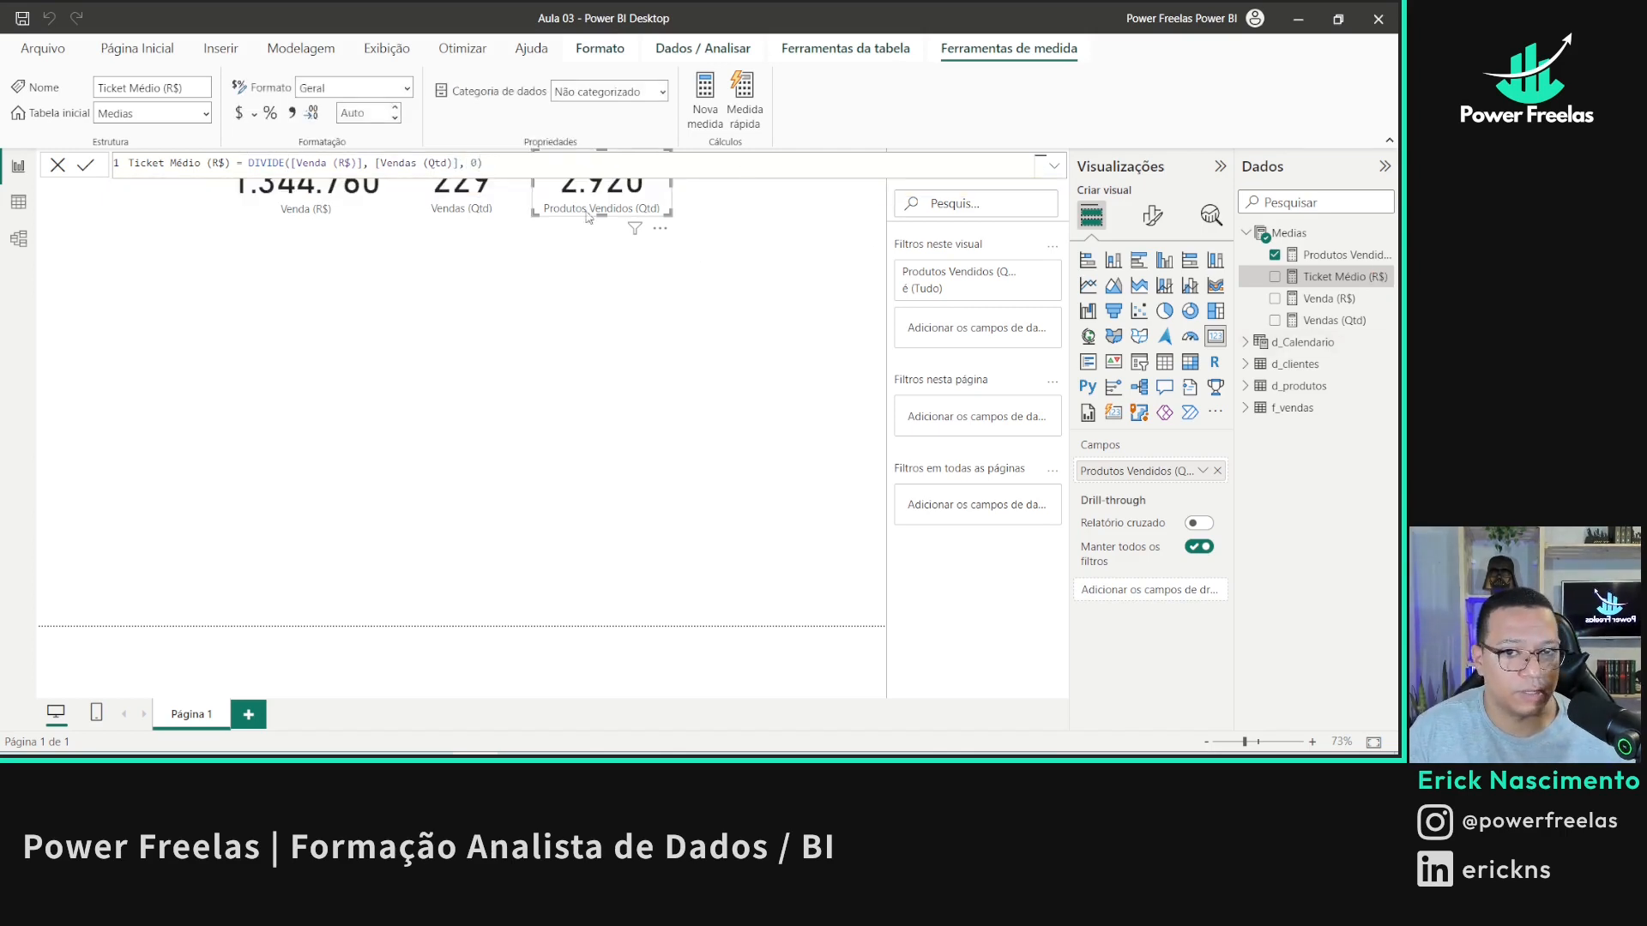
- Duplicate the Produtos Vendidos (Qtd) card at the end of the row and replace the original card's field with Ticket Médio (R$)
left_click(573, 204)
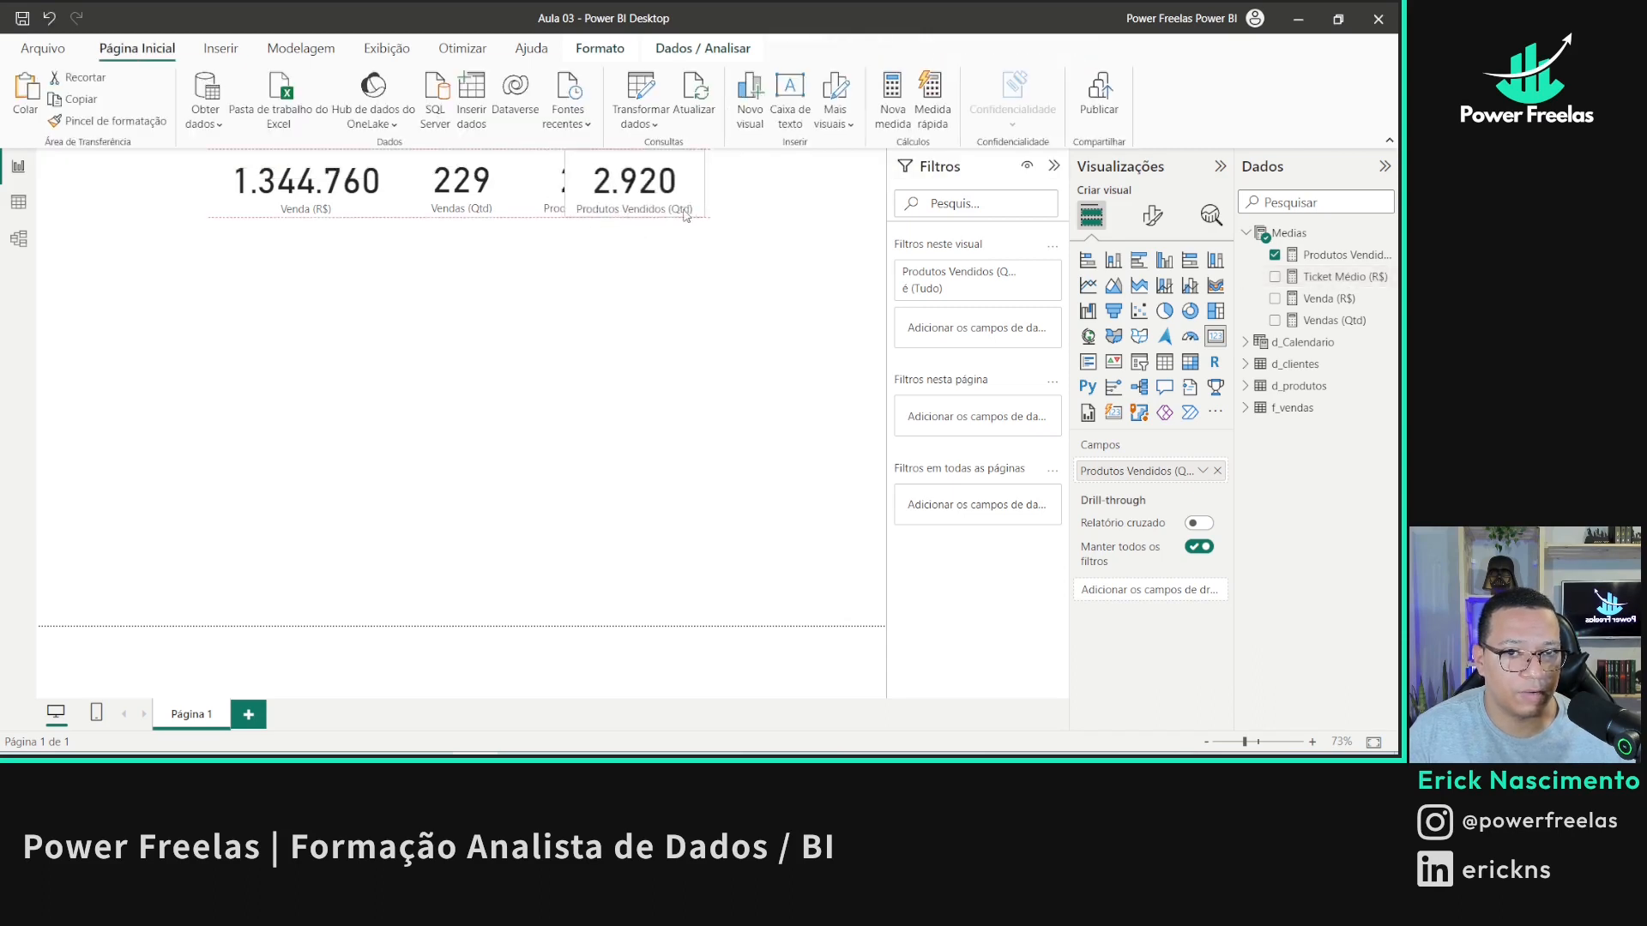
key("ctrl+c")
key("ctrl+v")
left_click(617, 196)
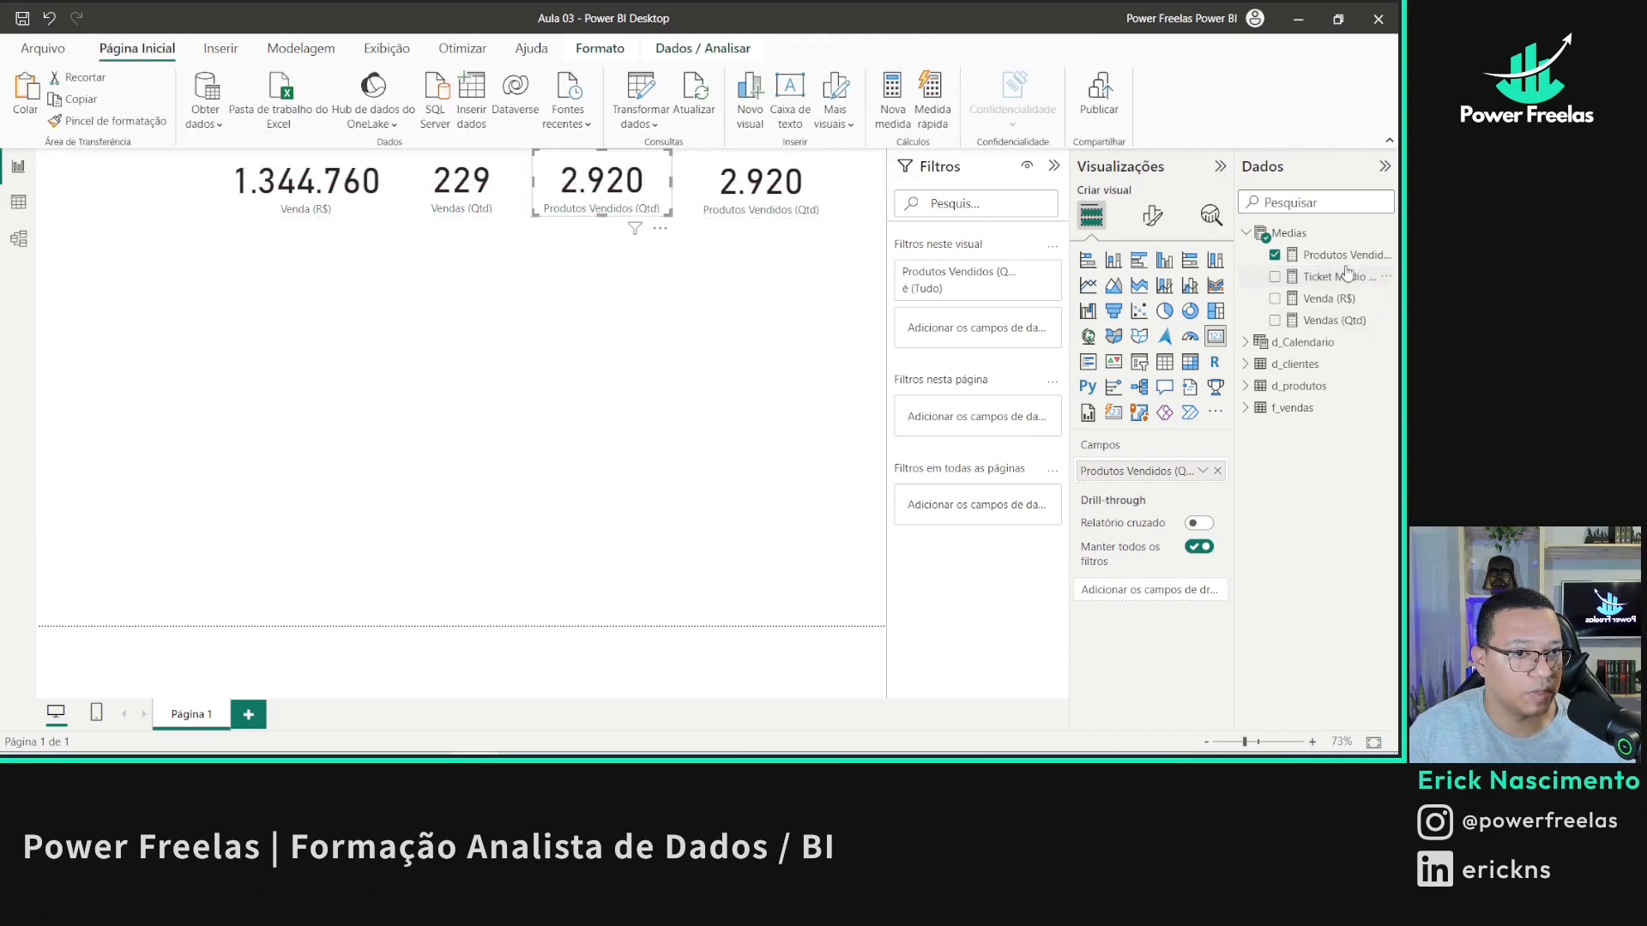
left_click_drag(1338, 276, 1150, 471)
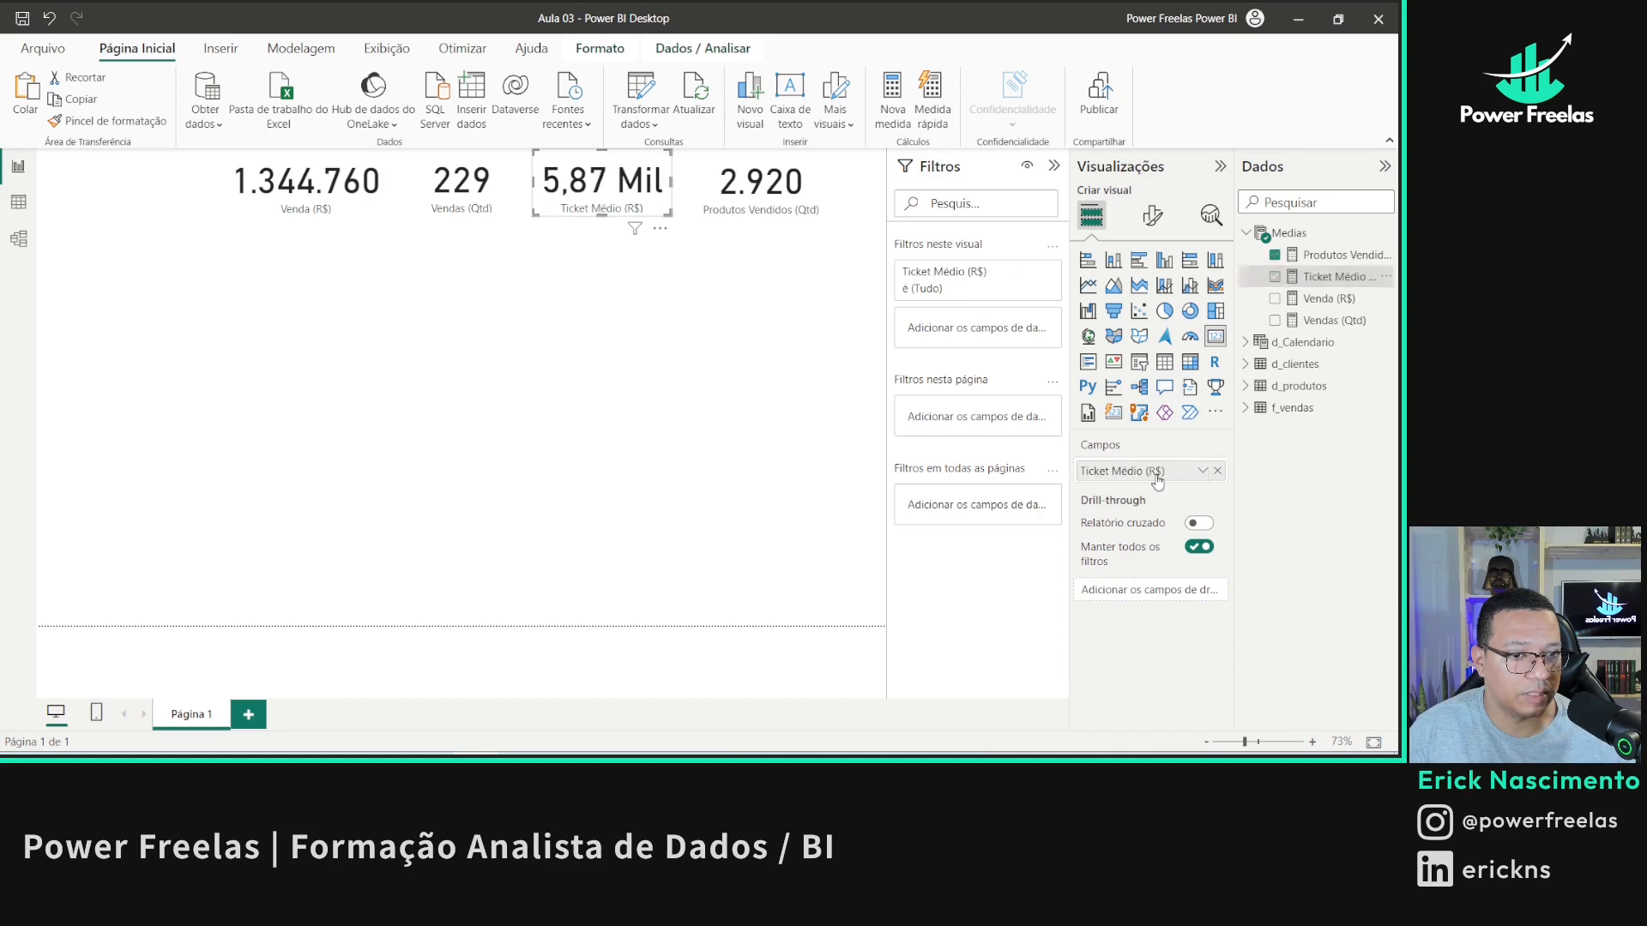
left_click(621, 374)
- Copy the Venda (R$) card's formatting onto the Ticket Médio (R$) card with the format painter
left_click(1343, 276)
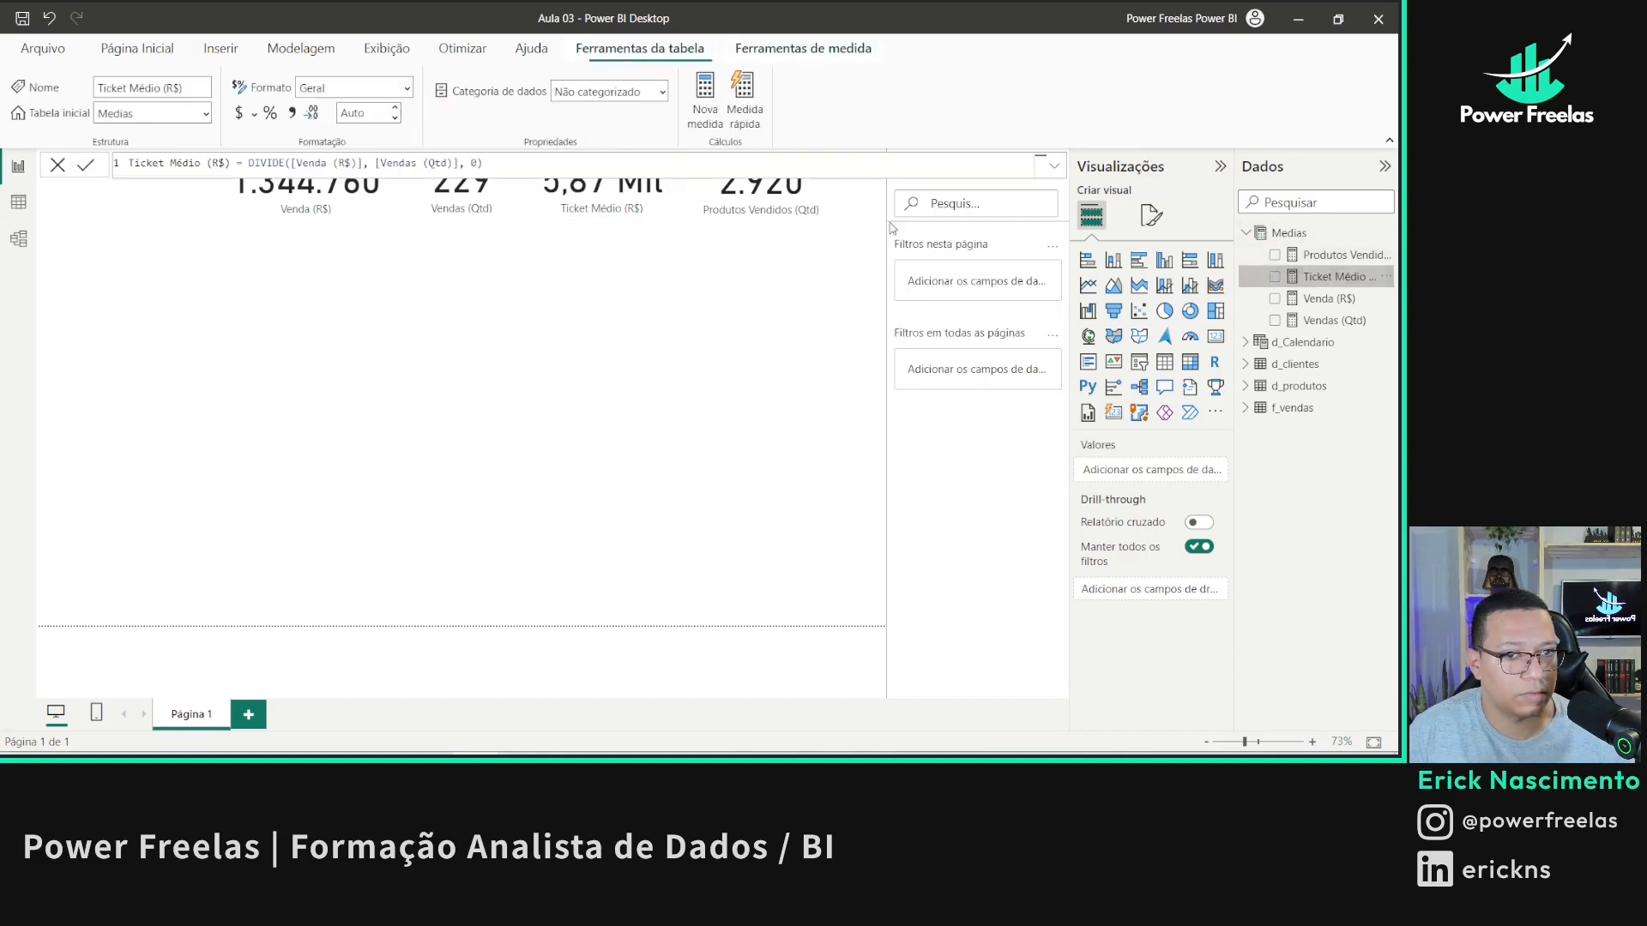
left_click(602, 193)
left_click(309, 184)
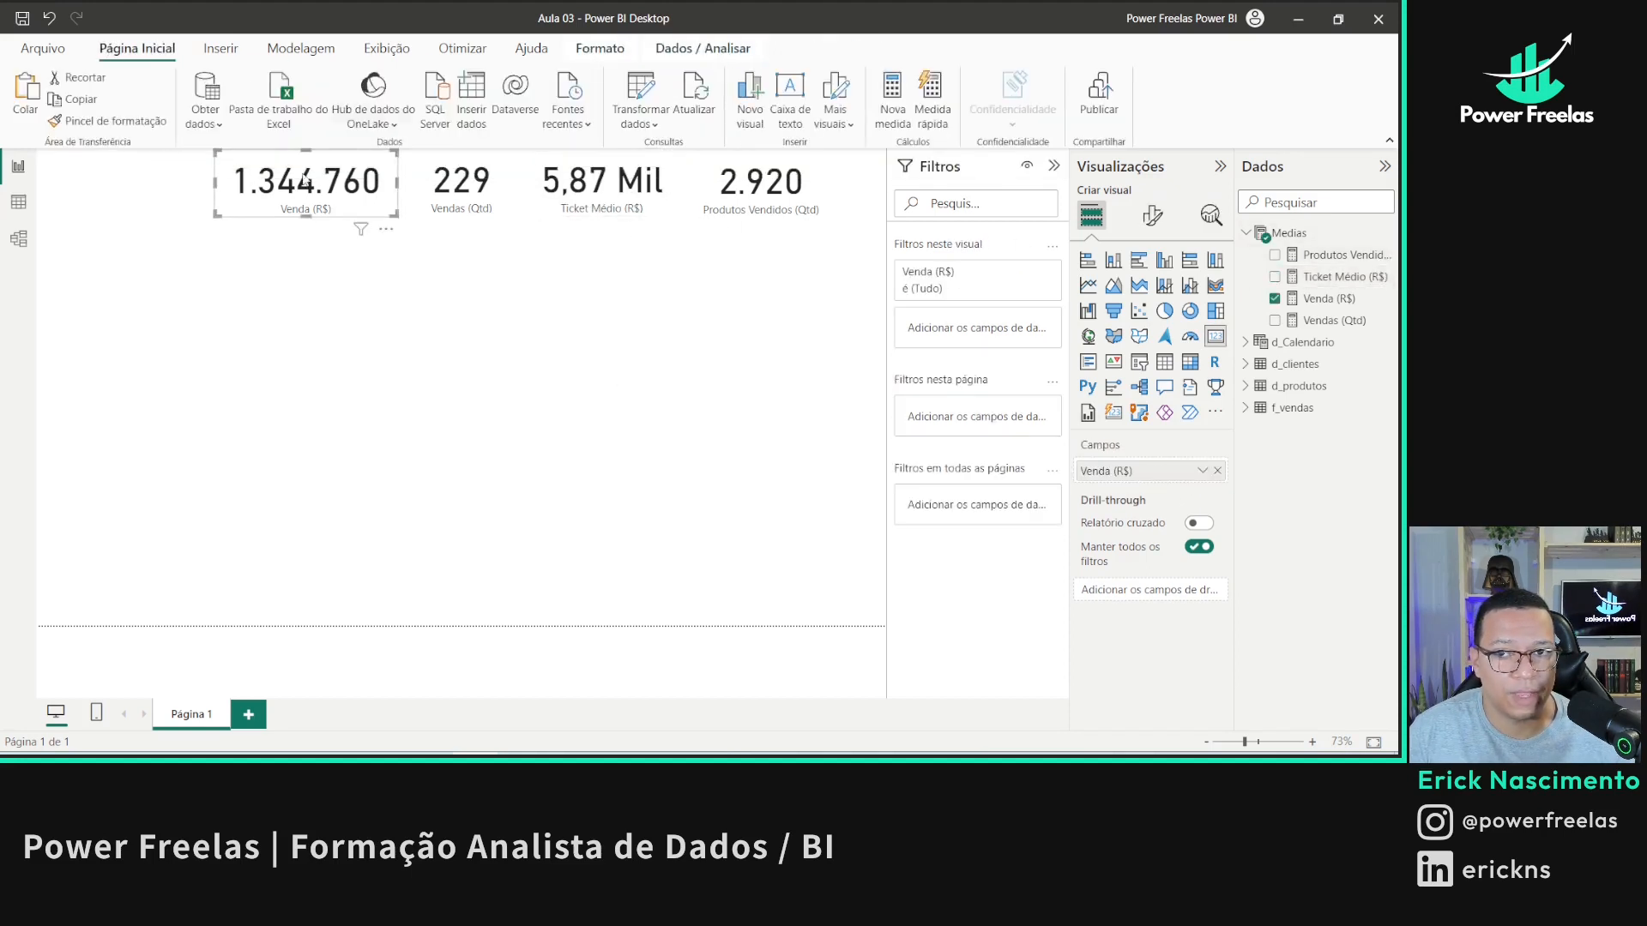
left_click(115, 122)
left_click(574, 196)
left_click(596, 294)
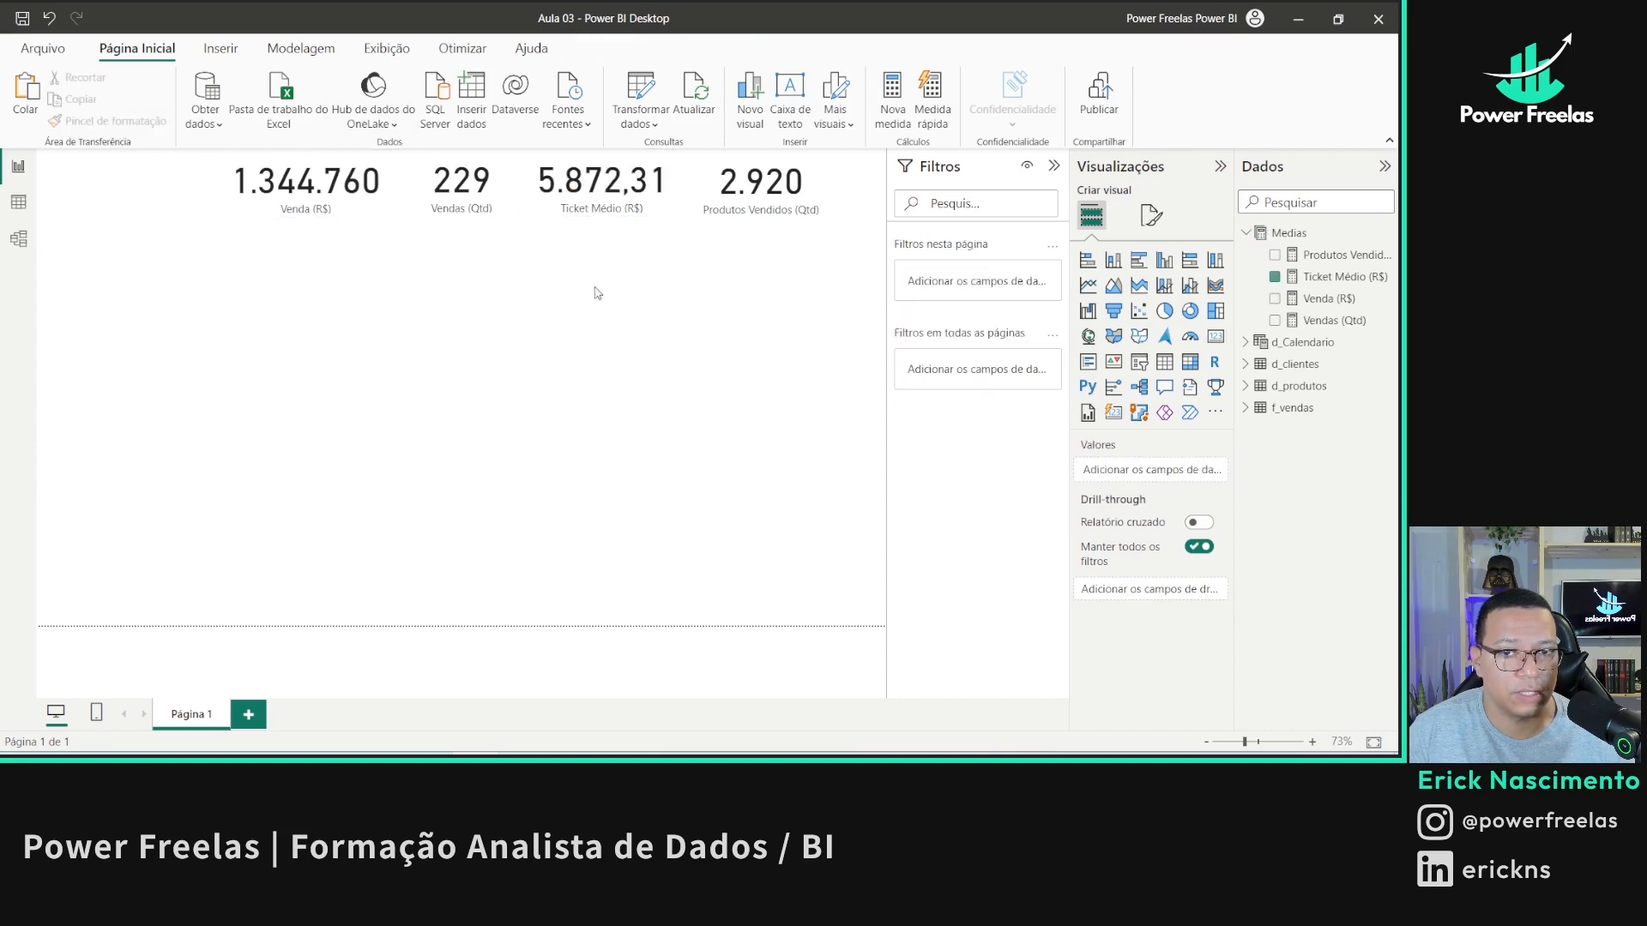
- Format the Ticket Médio (R$) measure as a decimal number with a thousands separator
left_click(592, 214)
left_click(1334, 276)
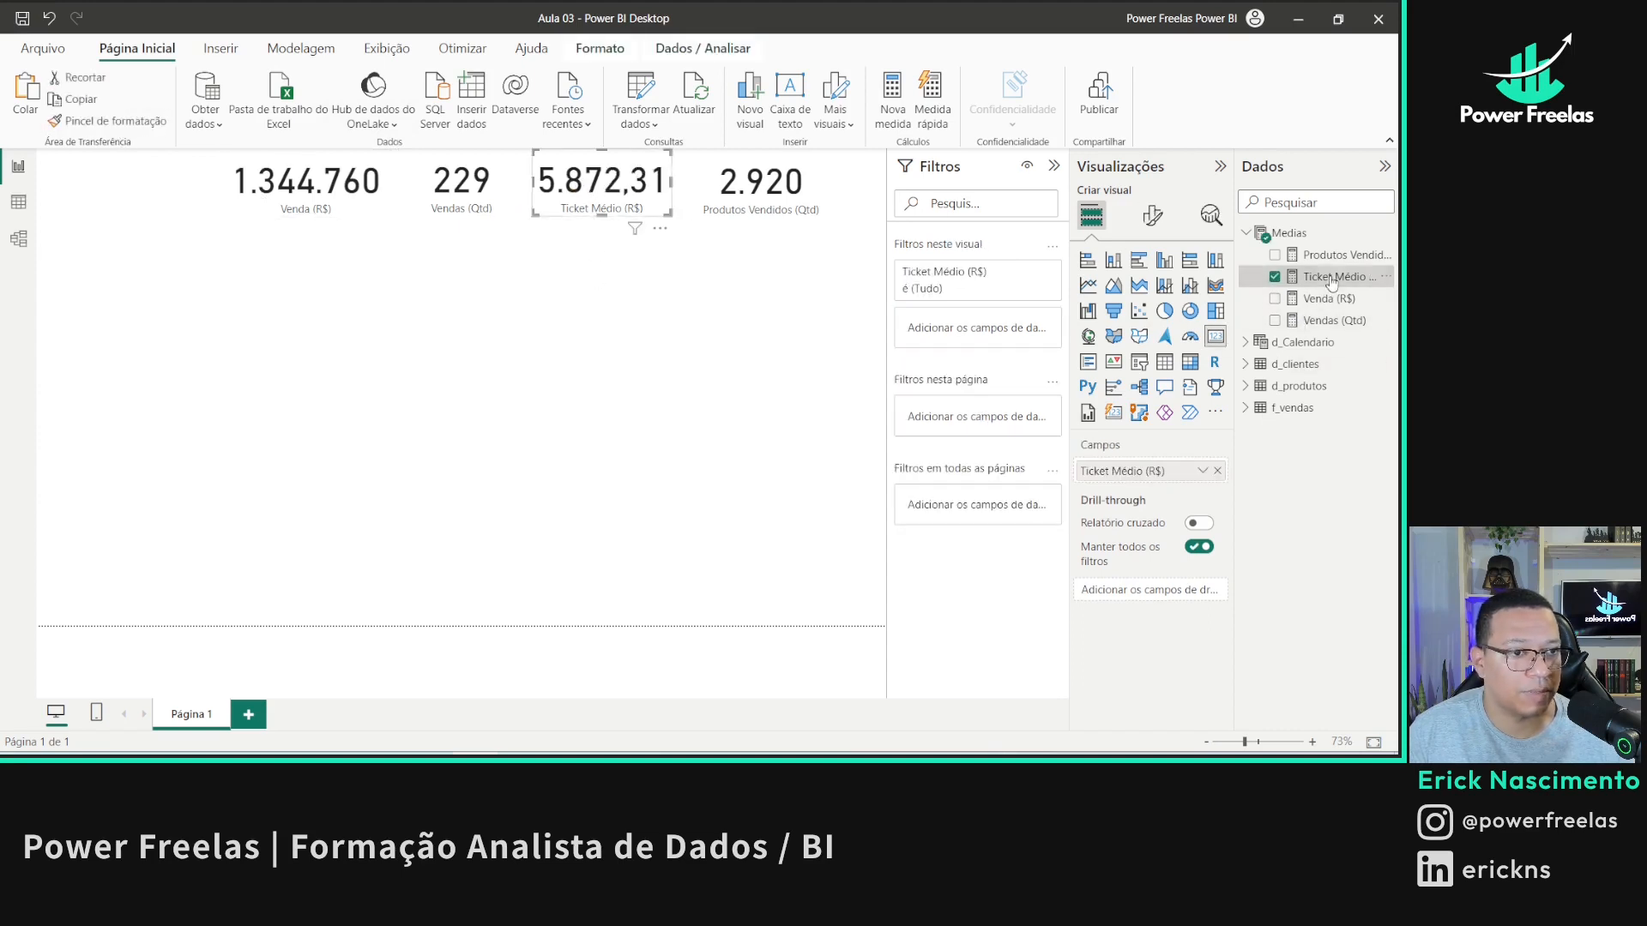
left_click(292, 113)
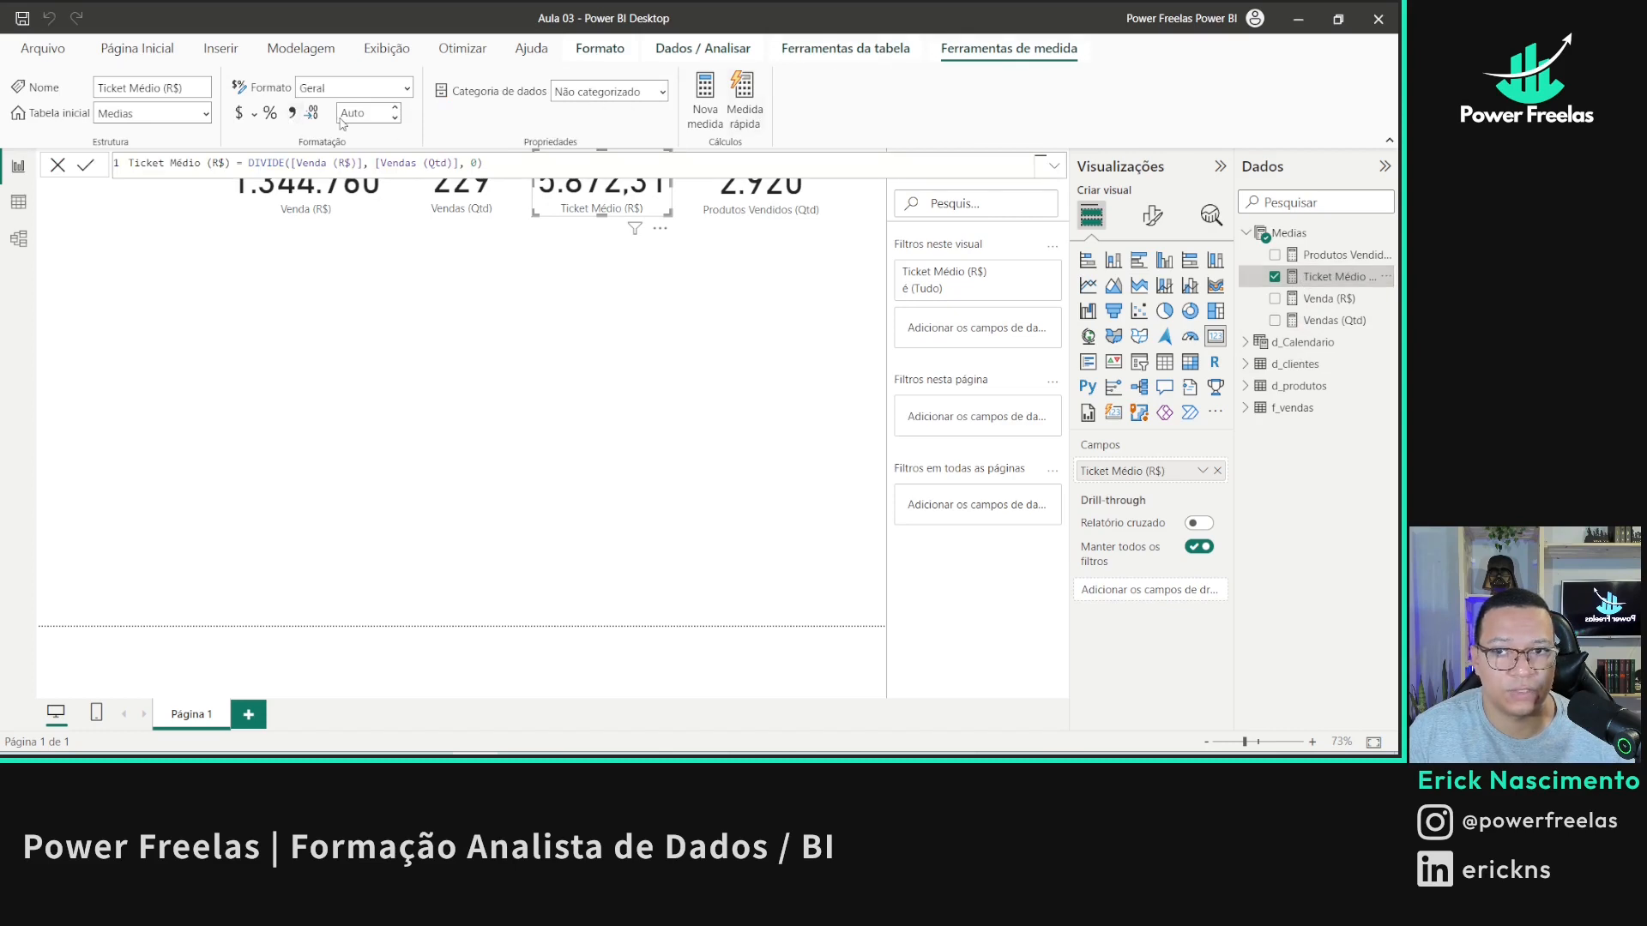
left_click(359, 113)
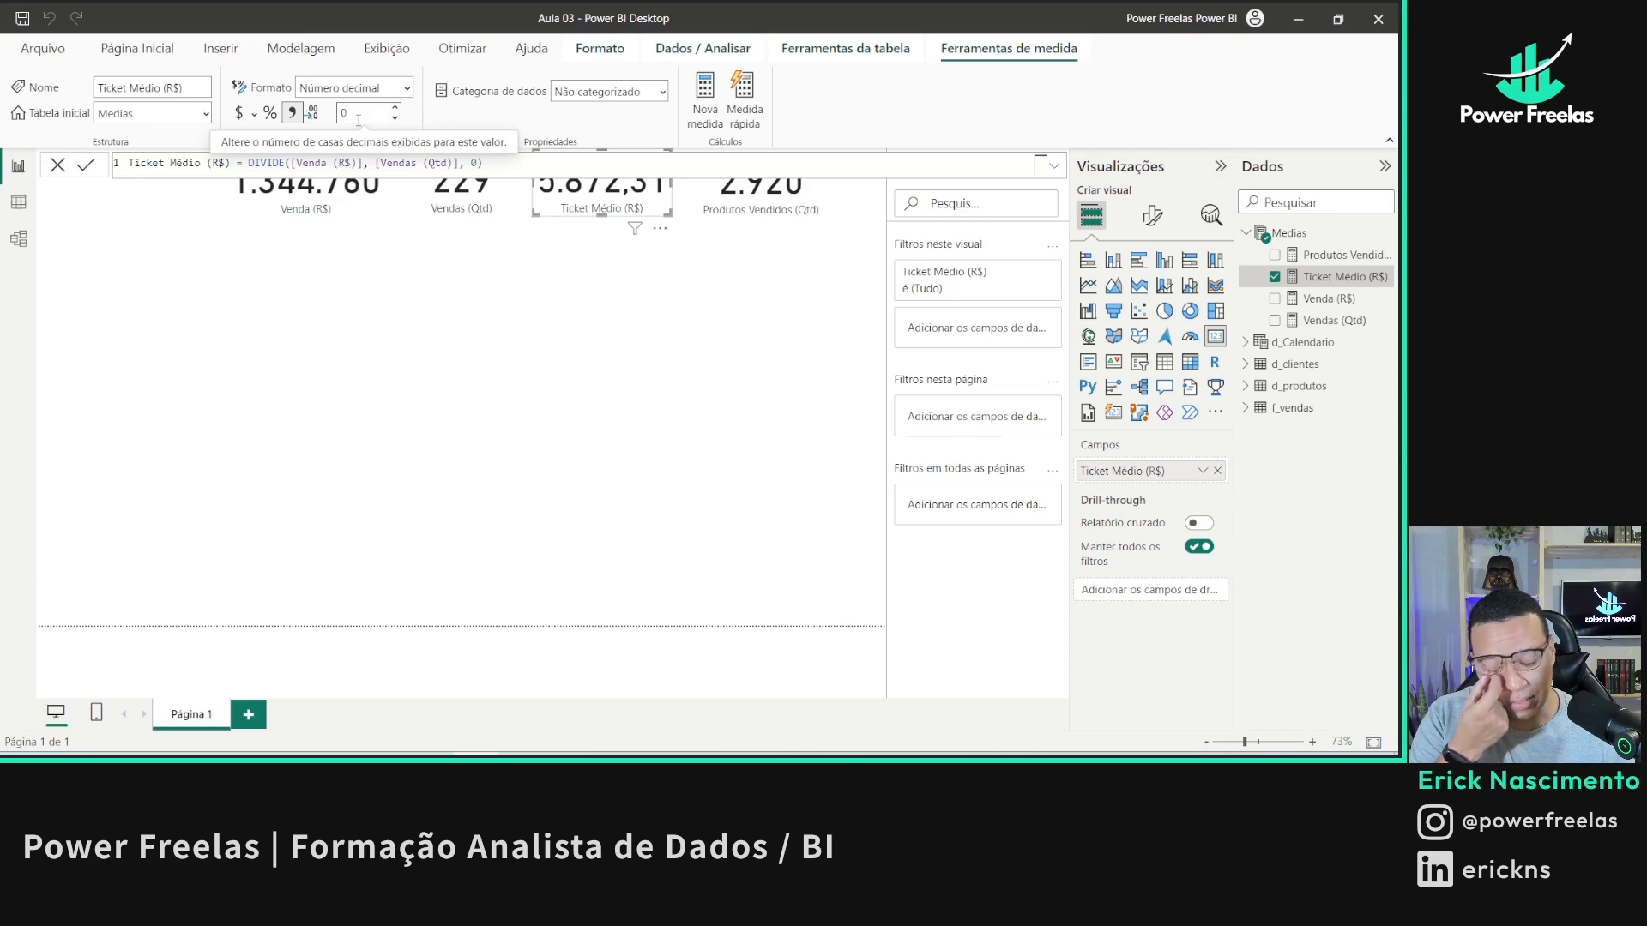
left_click(565, 247)
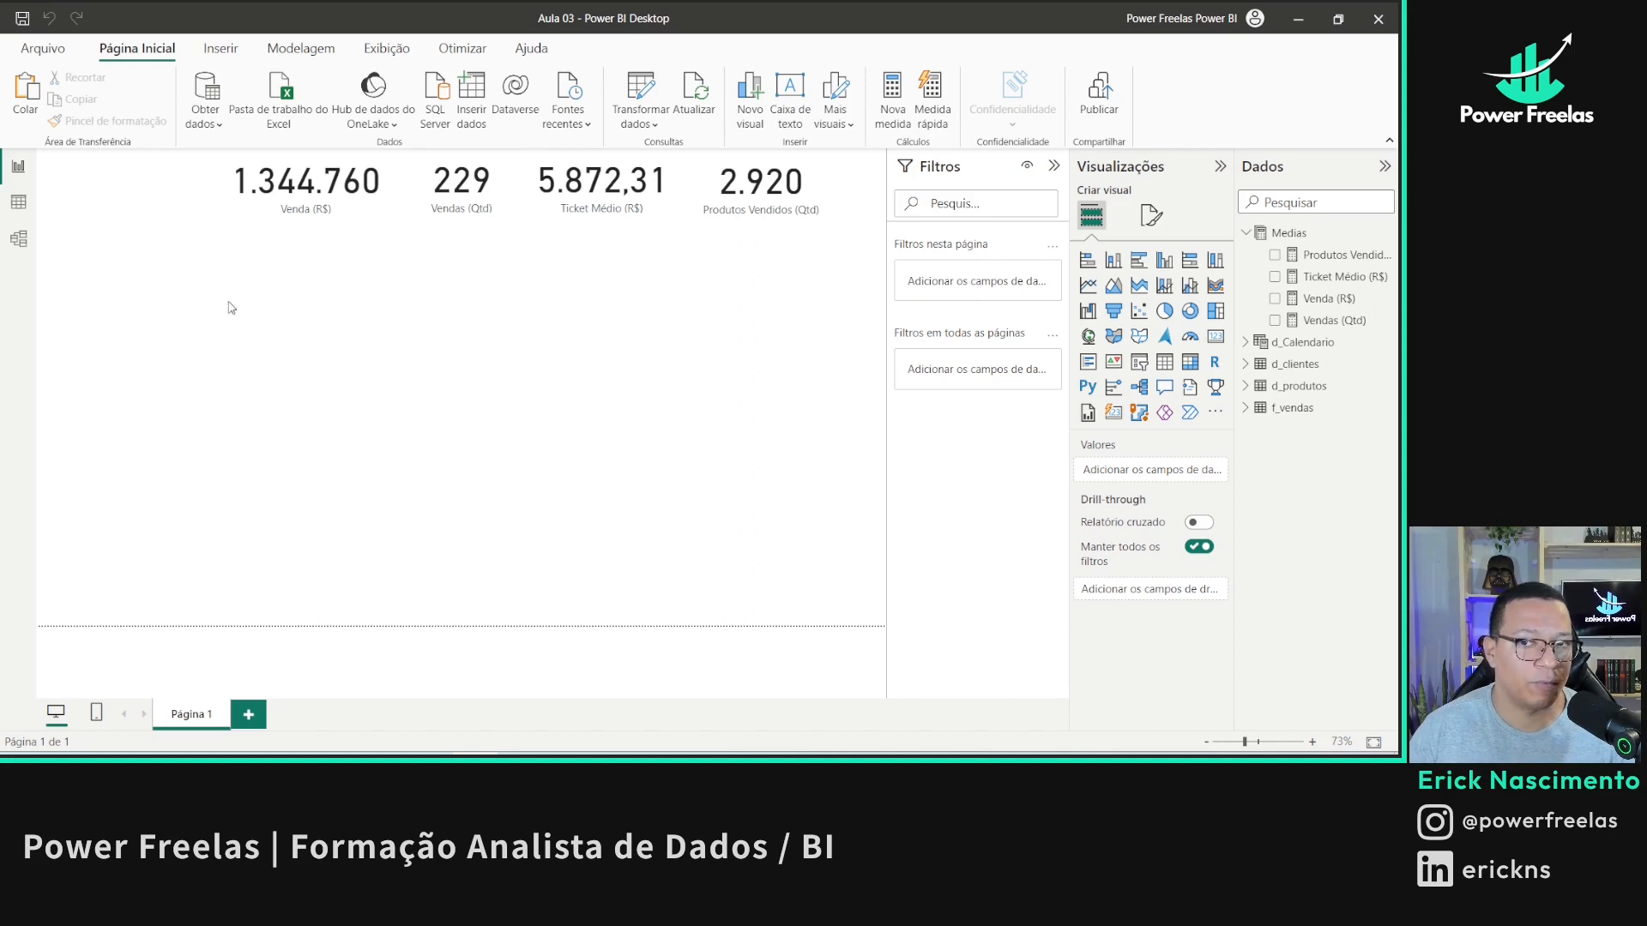
- Nudge the Venda (R$) card slightly away from the Vendas (Qtd) card to even out the spacing of the card row
left_click(480, 182)
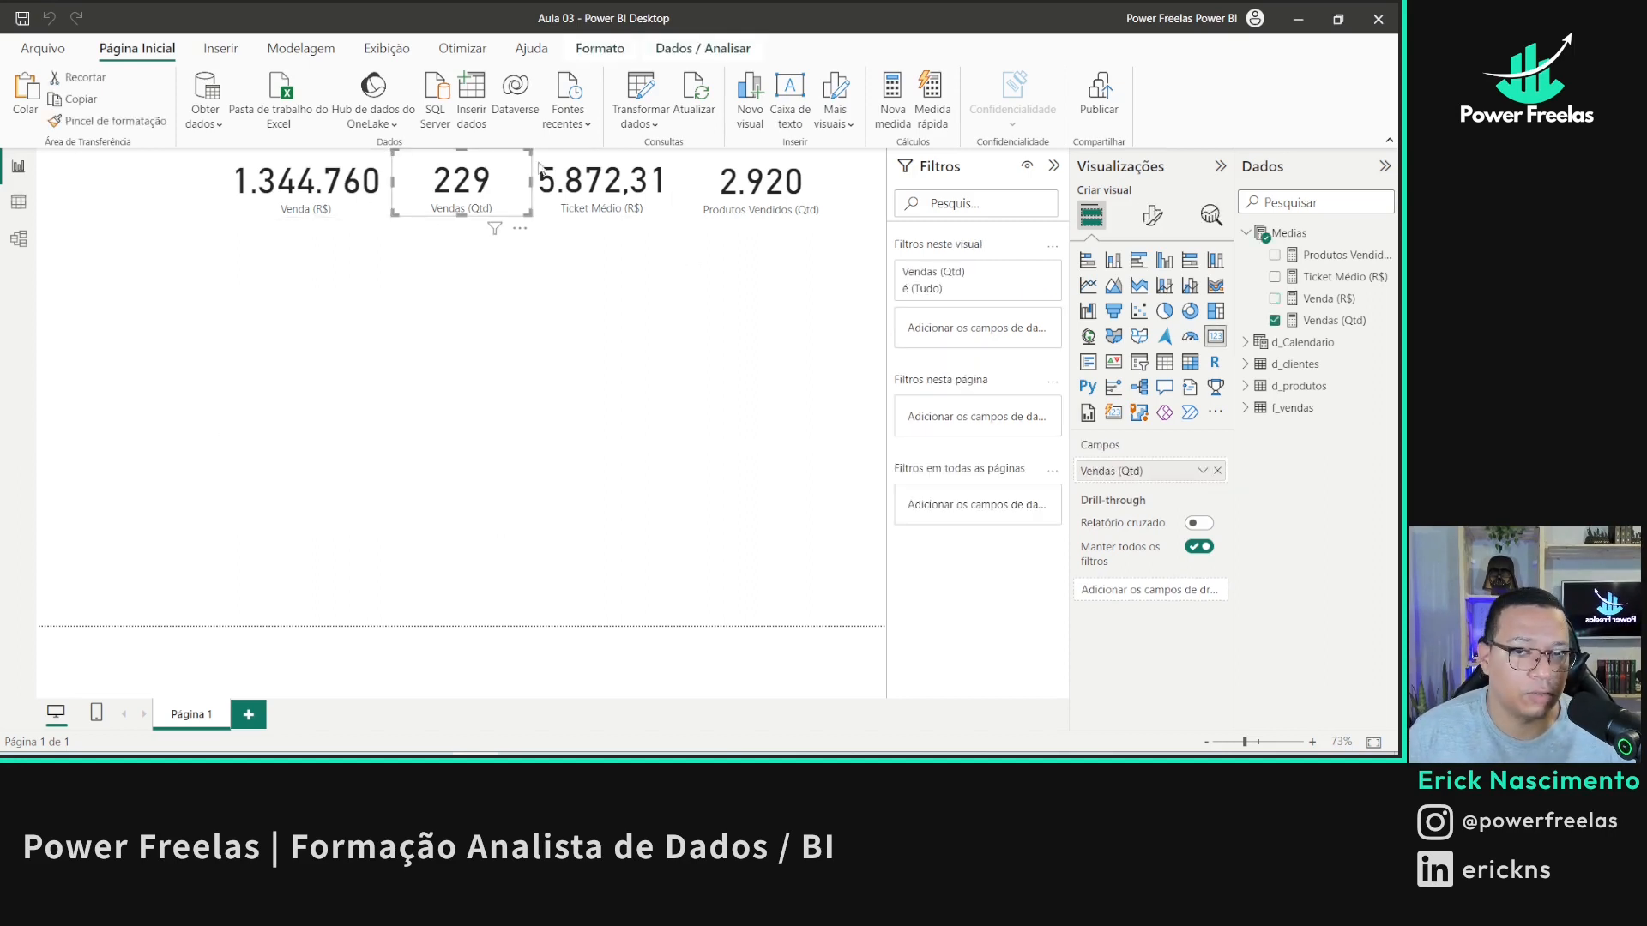
left_click(542, 170)
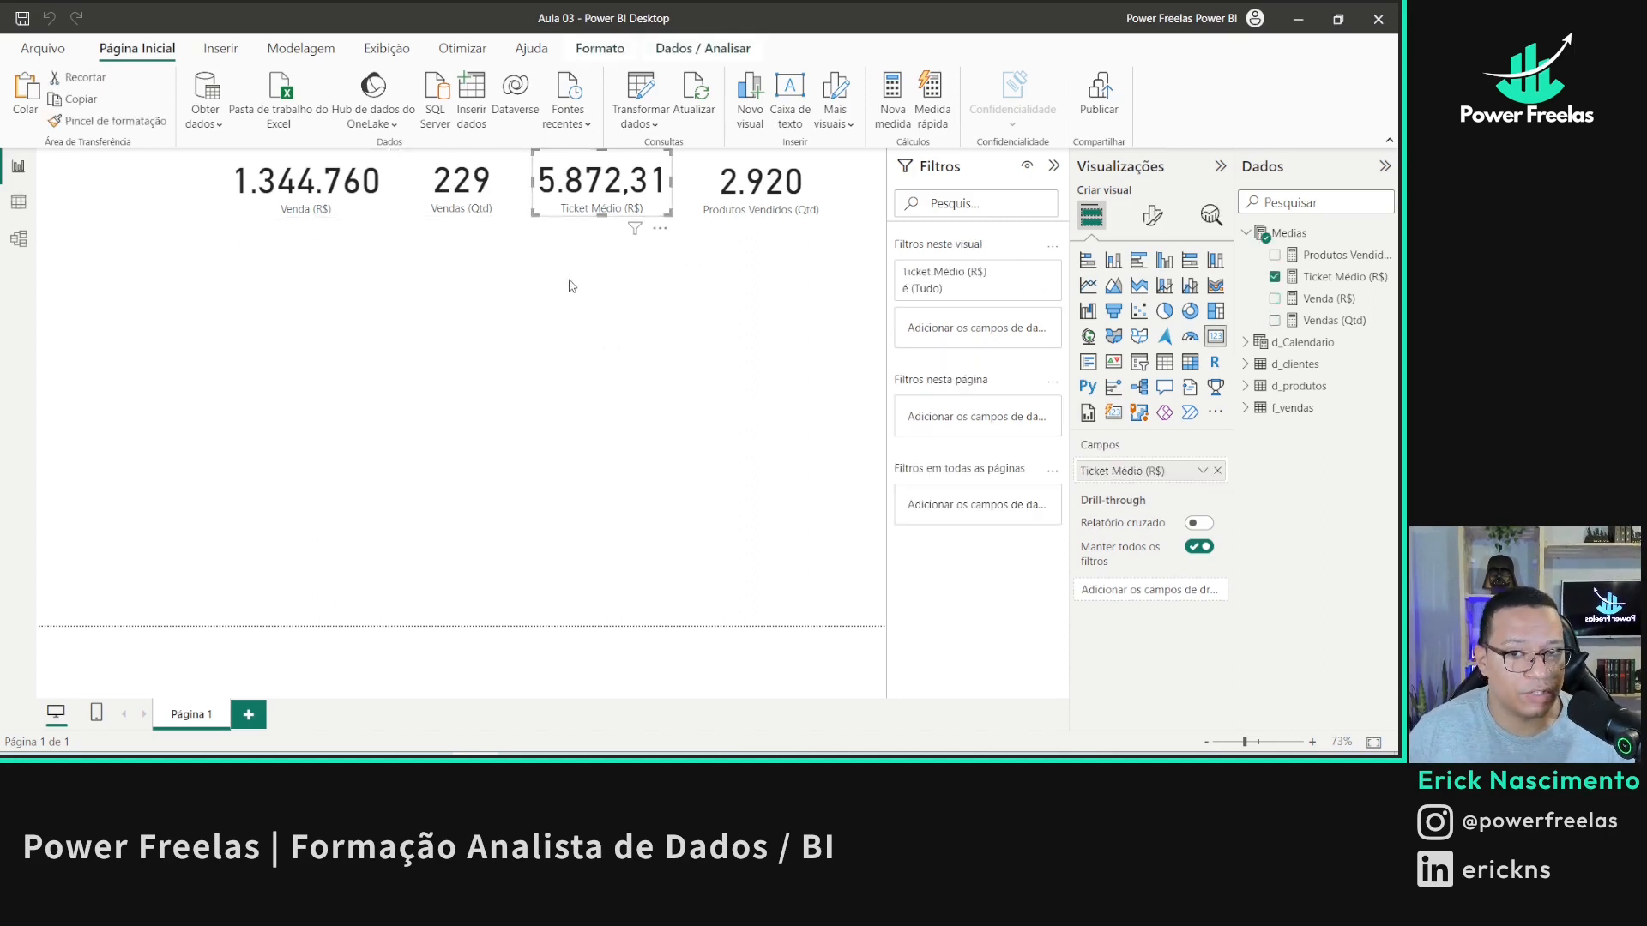
left_click(760, 195)
left_click(479, 357)
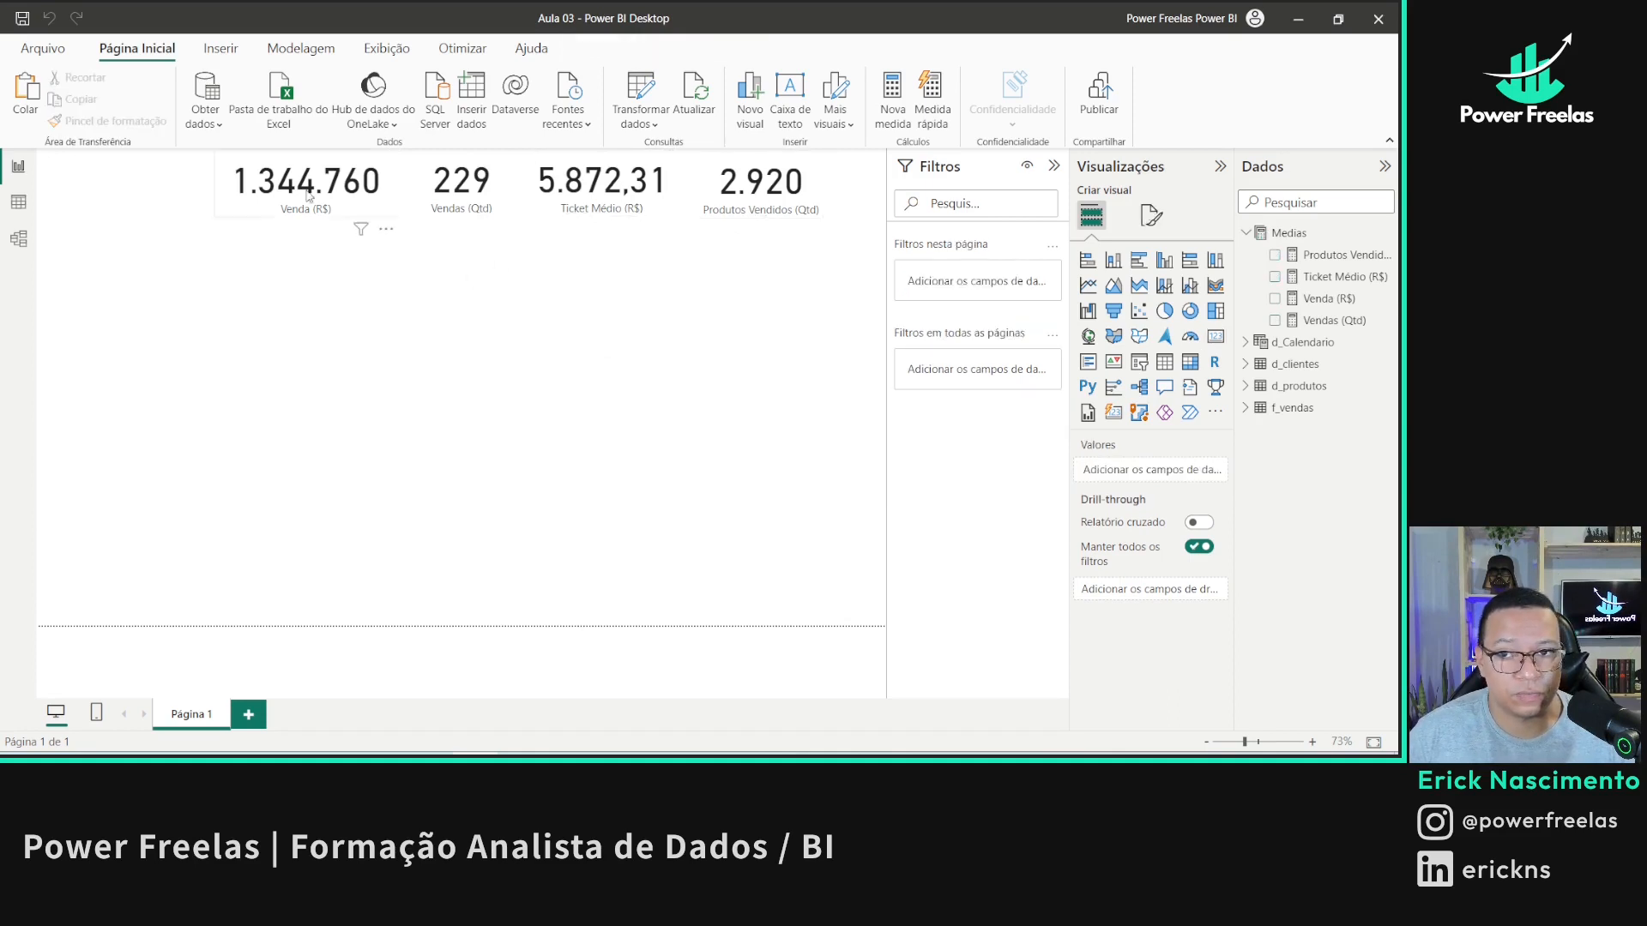
left_click(307, 196)
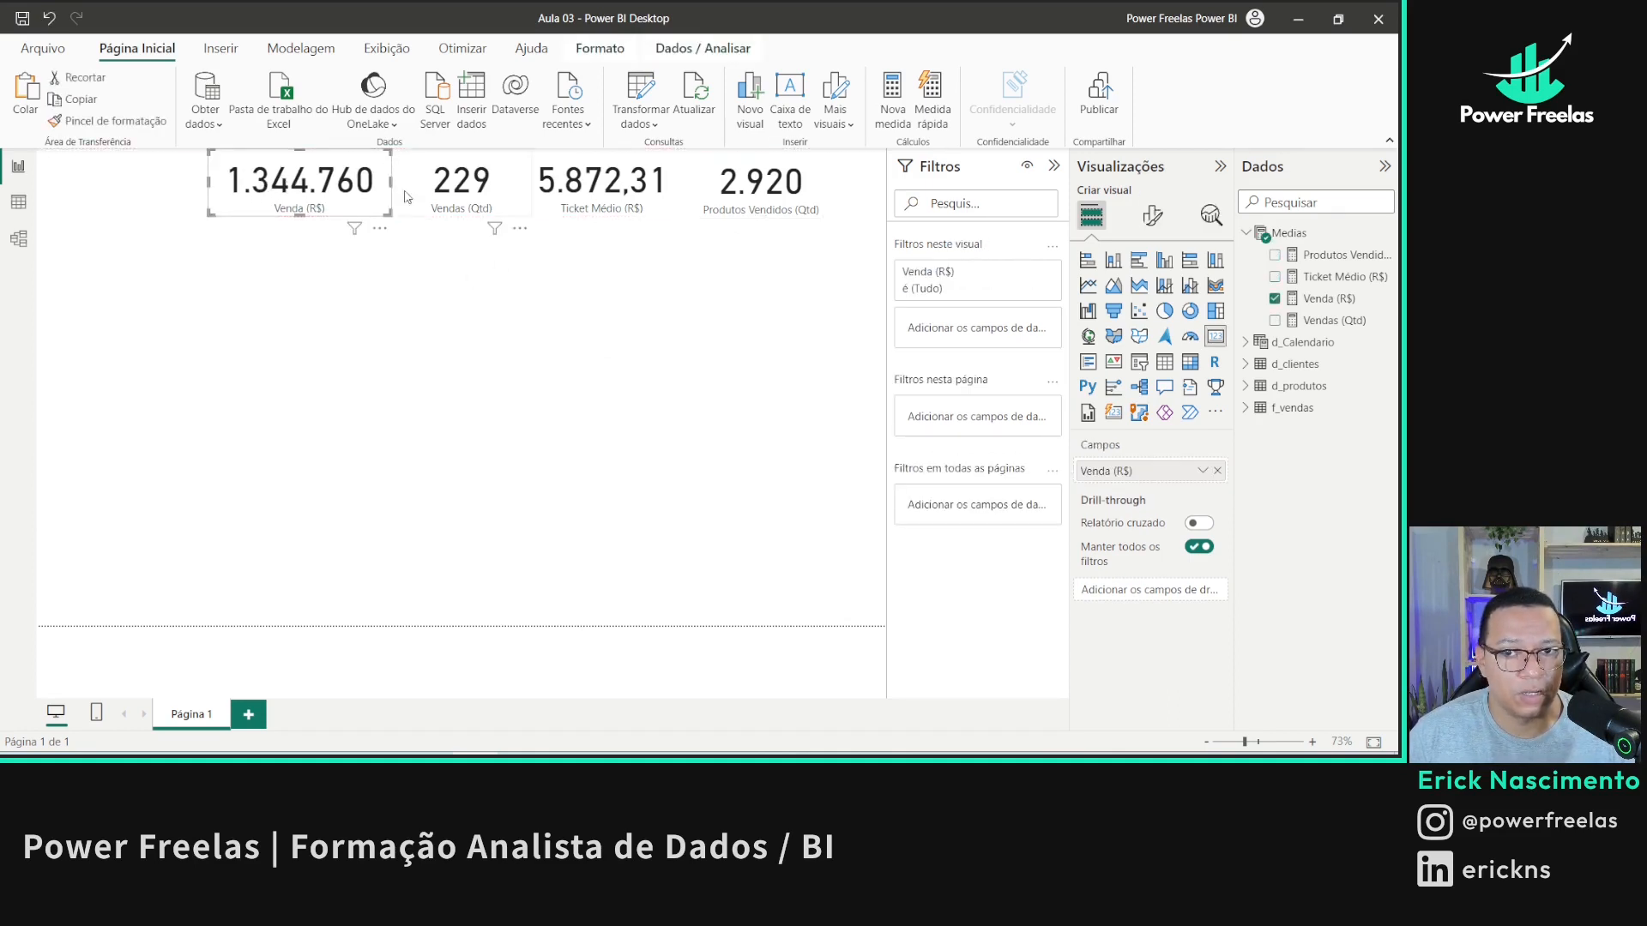
left_click(589, 358)
left_click(617, 193)
left_click(460, 198)
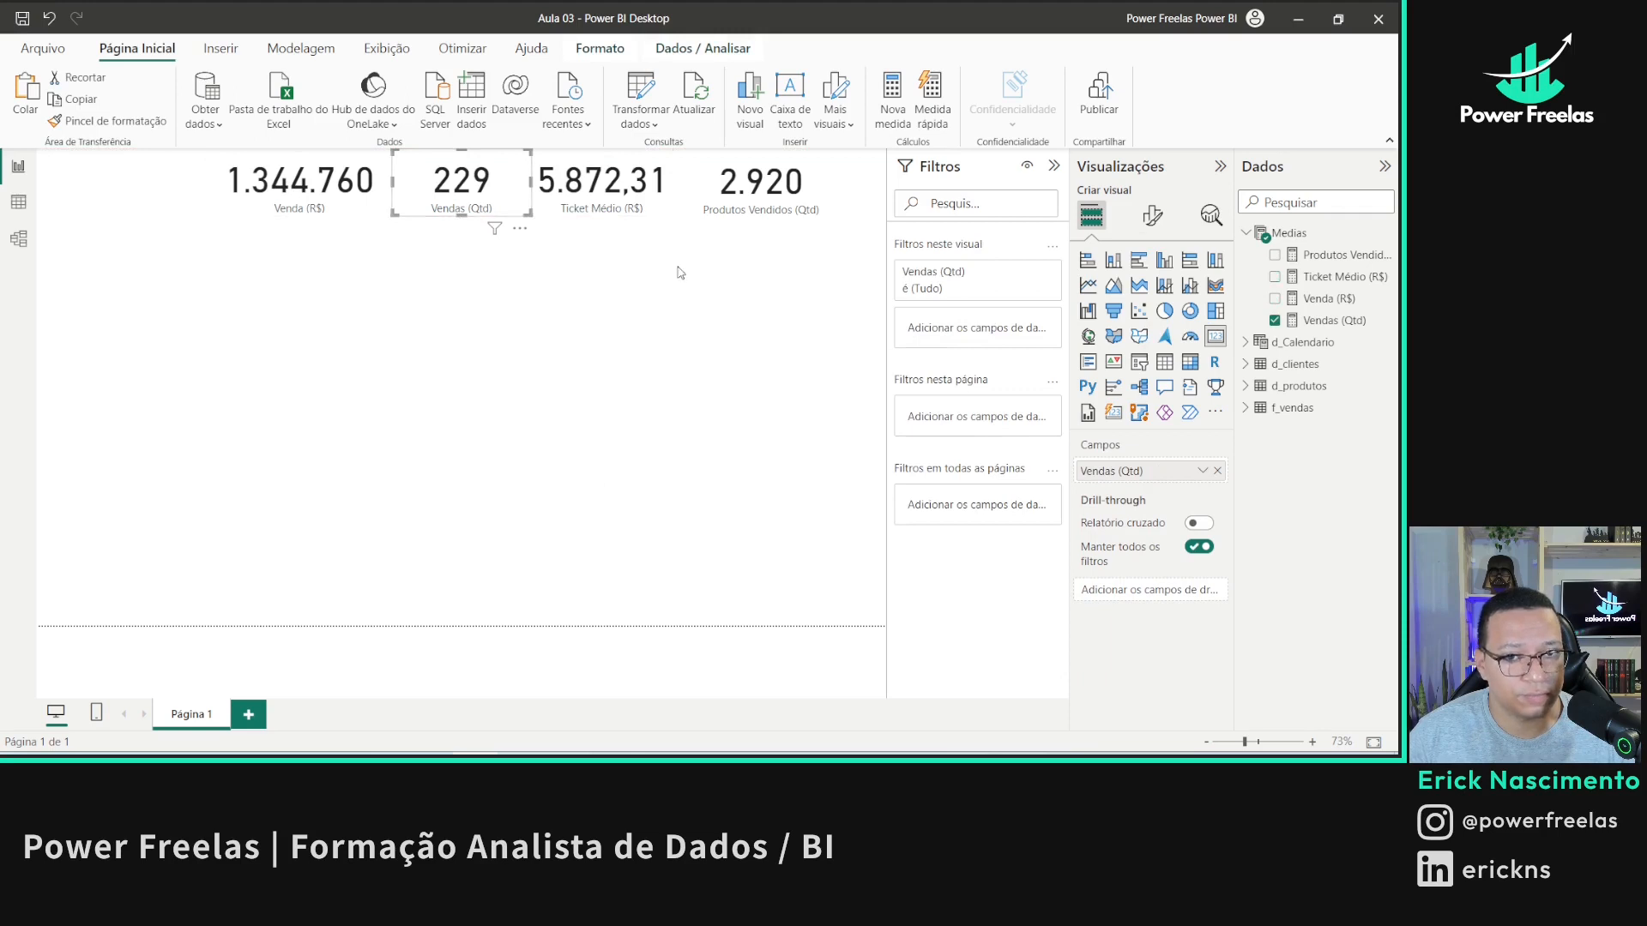
- Switch to the Notion page and append "- OK" to the Faturamento, Quantidade de Vendas, Ticket Médio and Quantidade de Produtos Vendidos card rules
key("alt+Tab")
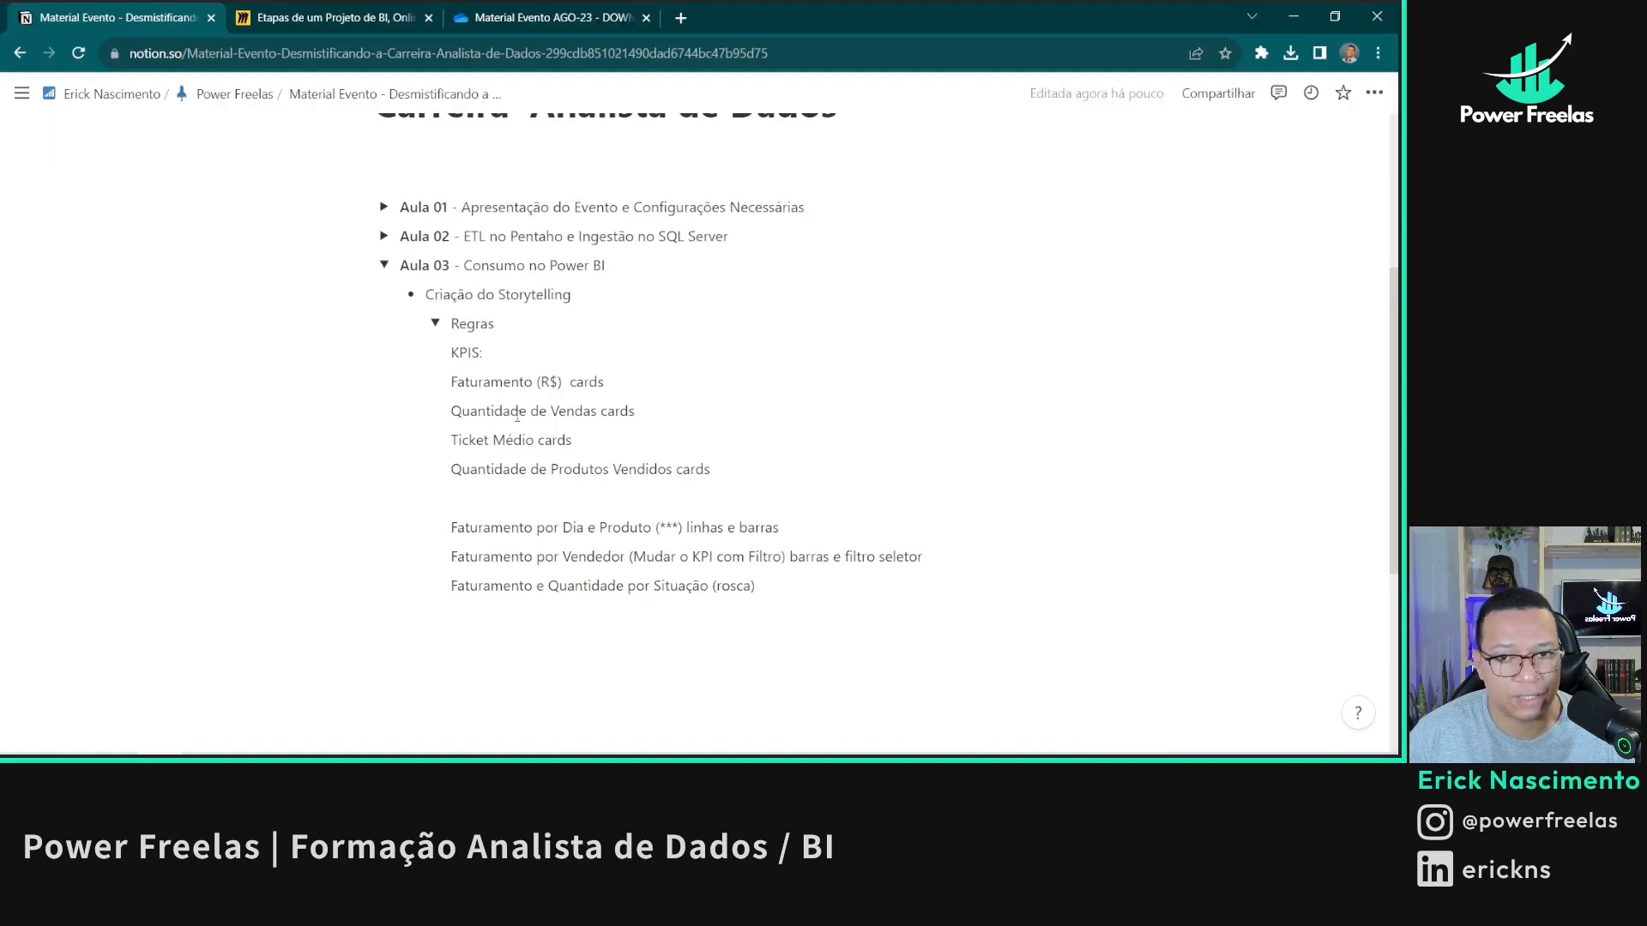
type("-")
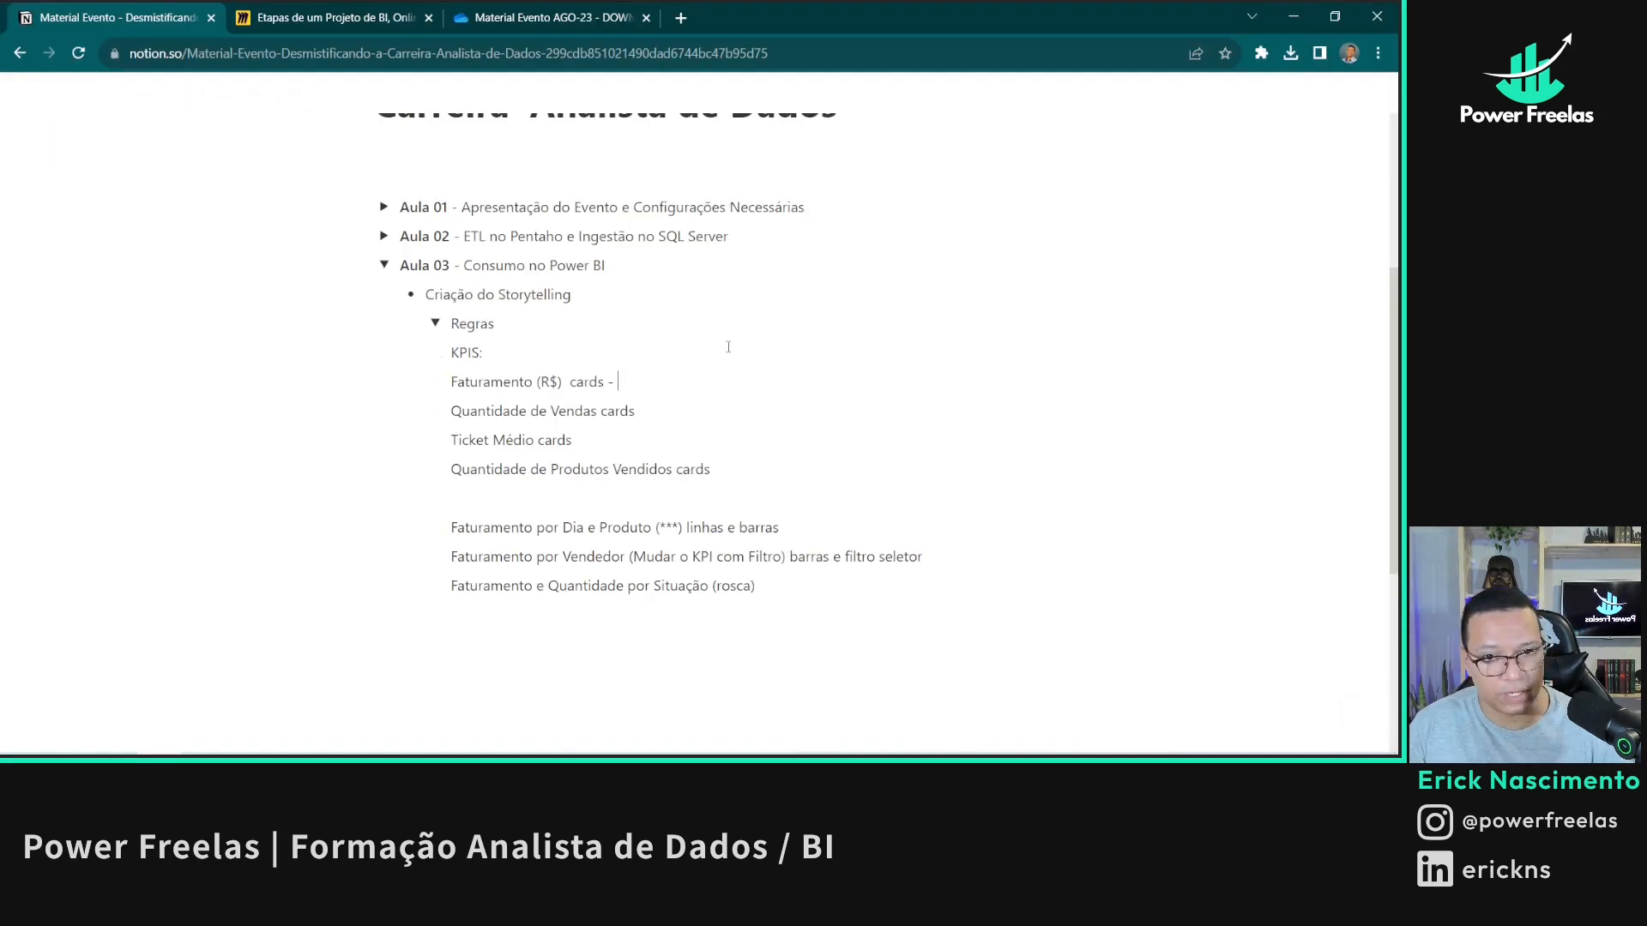
key("Caps_Lock")
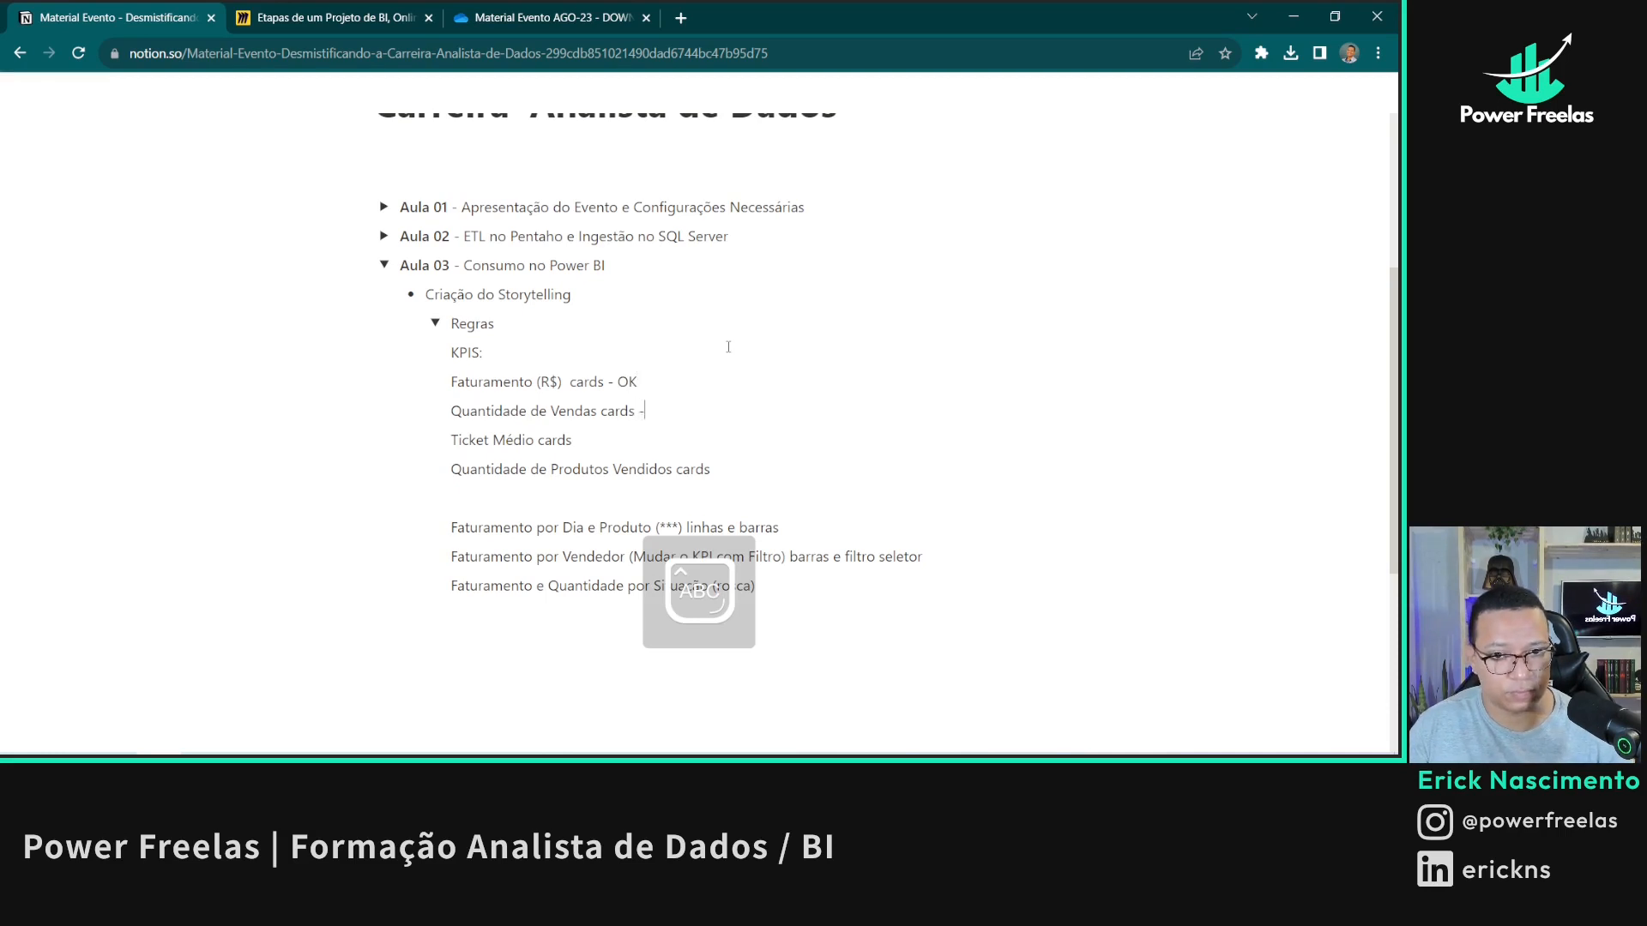
key("Down")
type("- OK")
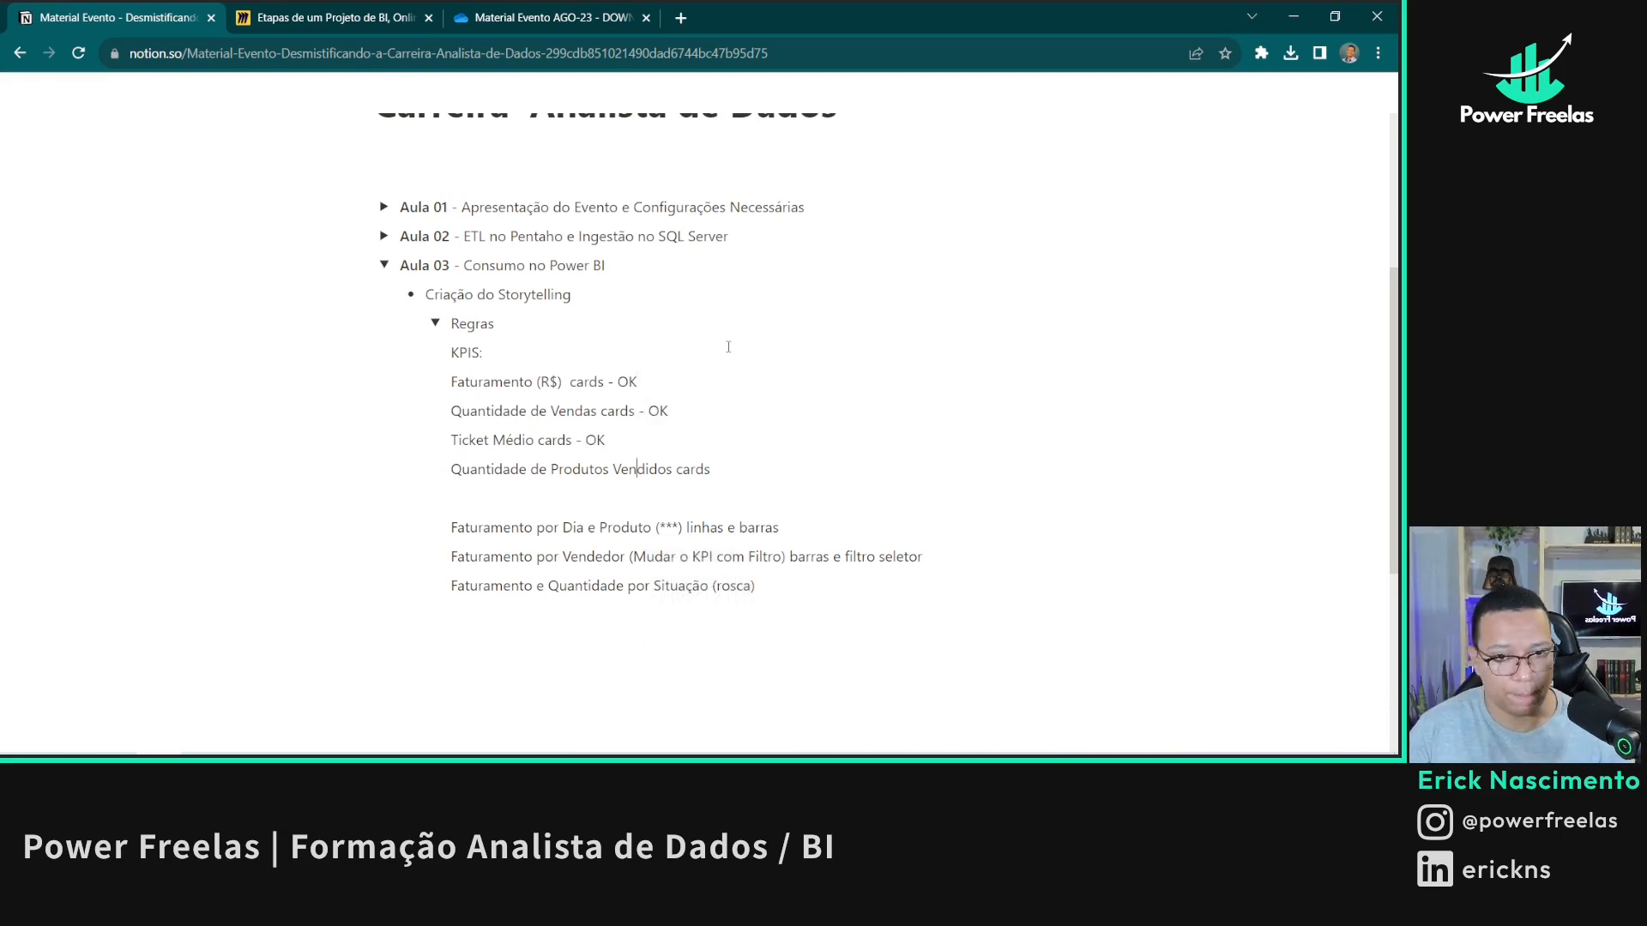
key("End")
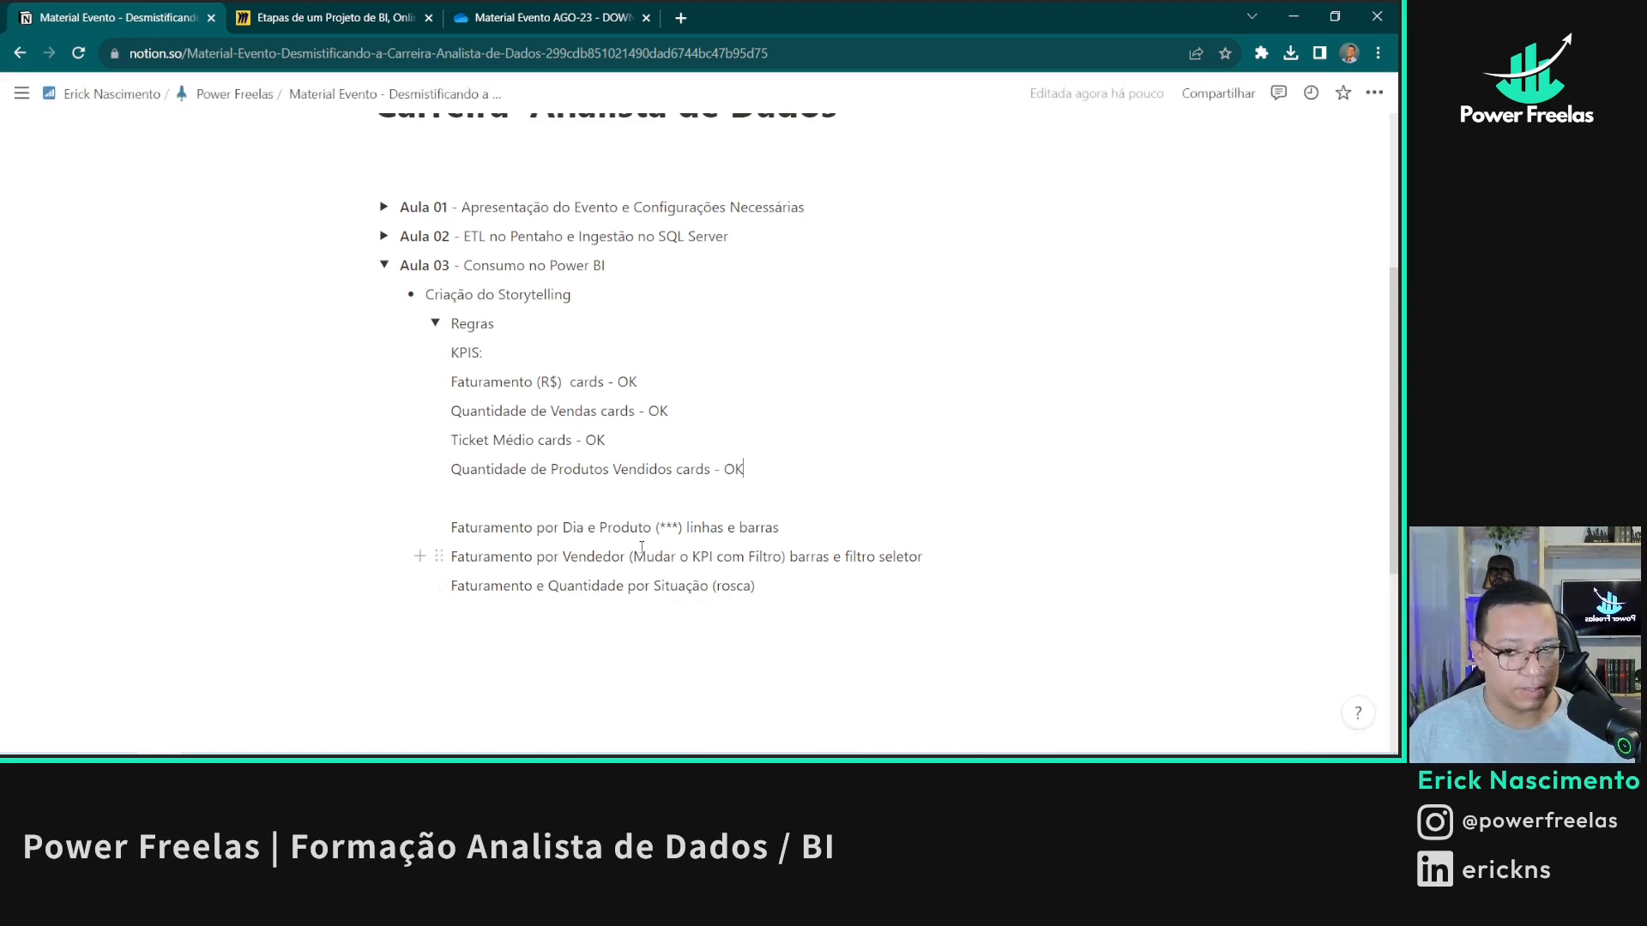
triple_click(595, 525)
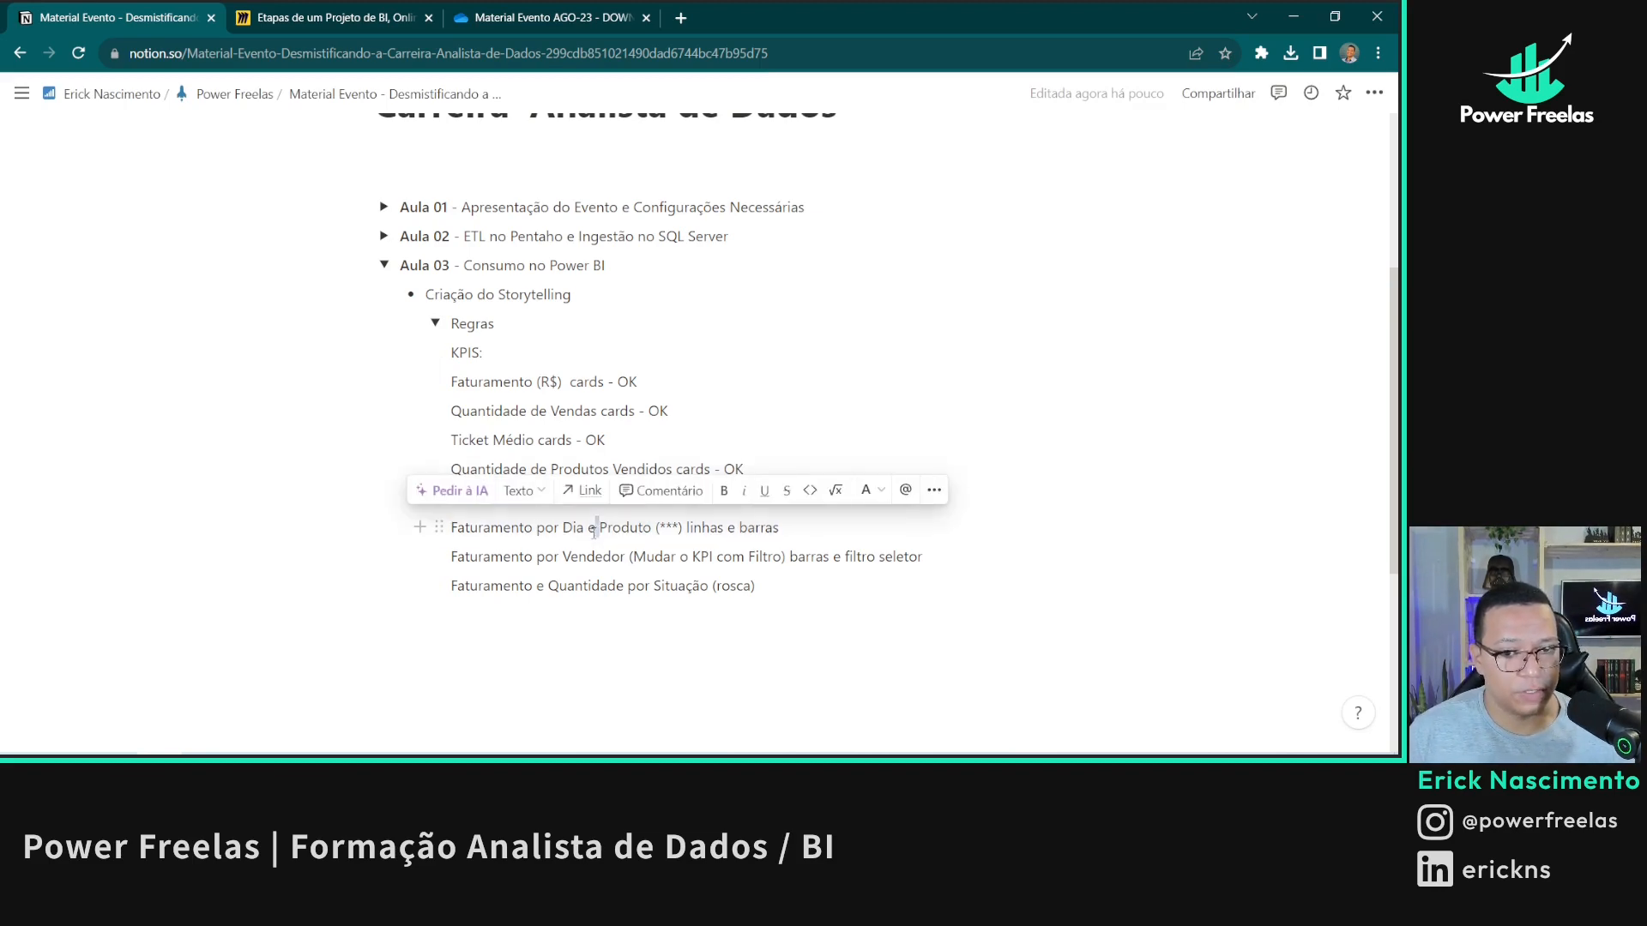
double_click(626, 528)
- Switch back to Power BI and insert an empty line chart beneath the cards, widened to span from Venda (R$) to nearly Ticket Médio (R$)
key("alt+Tab")
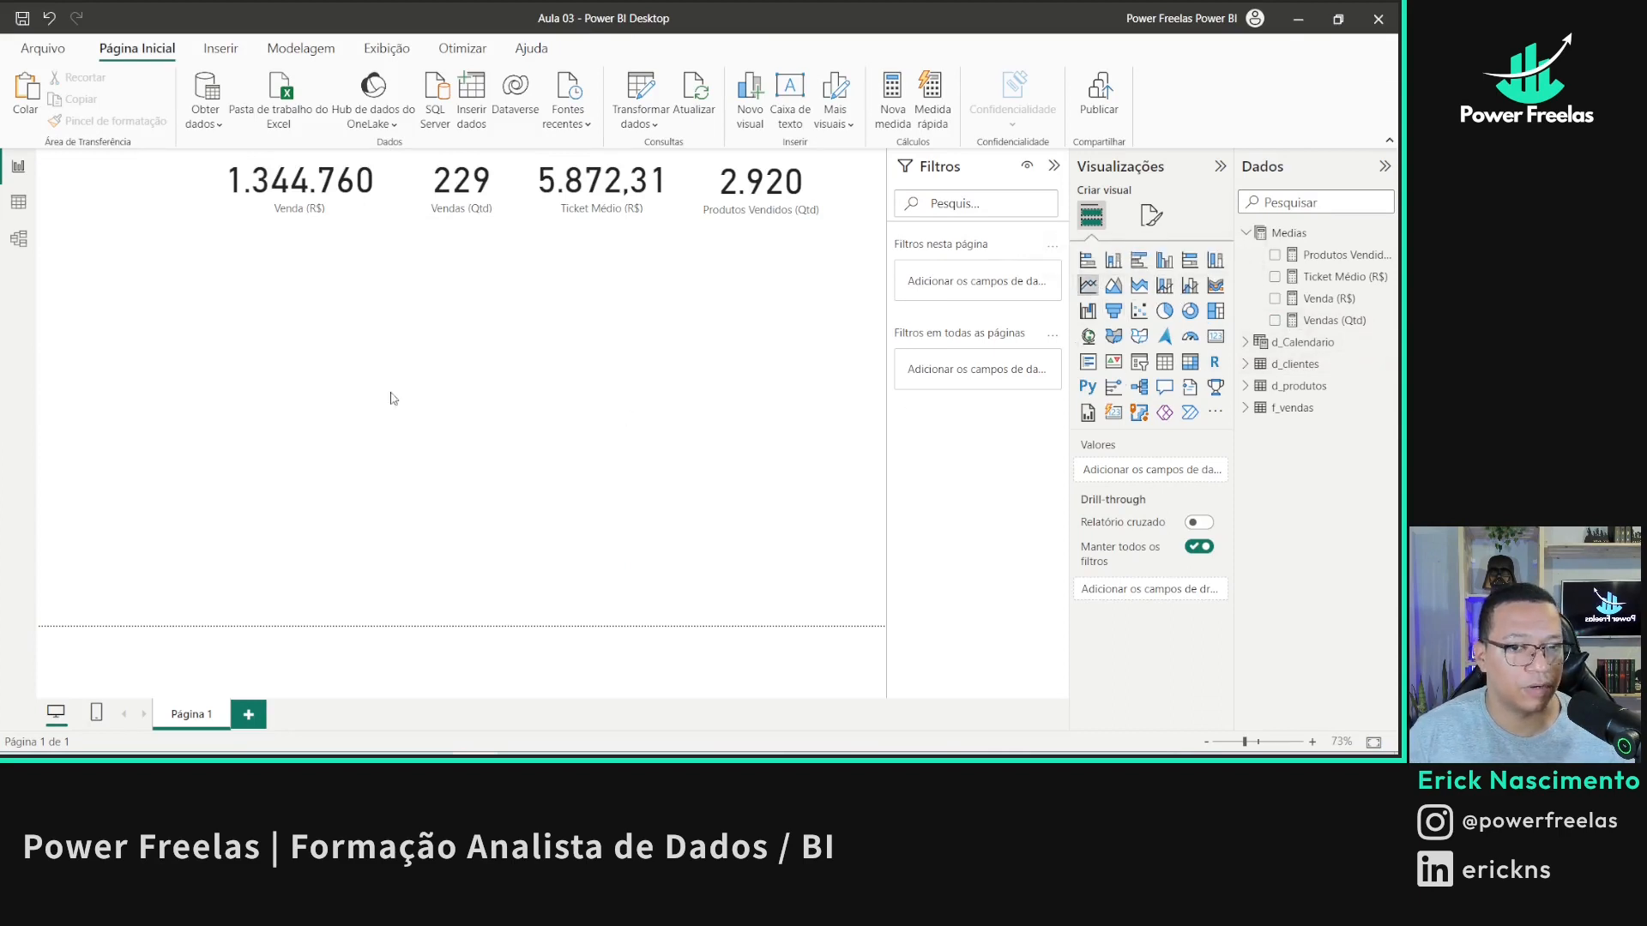
left_click(1091, 290)
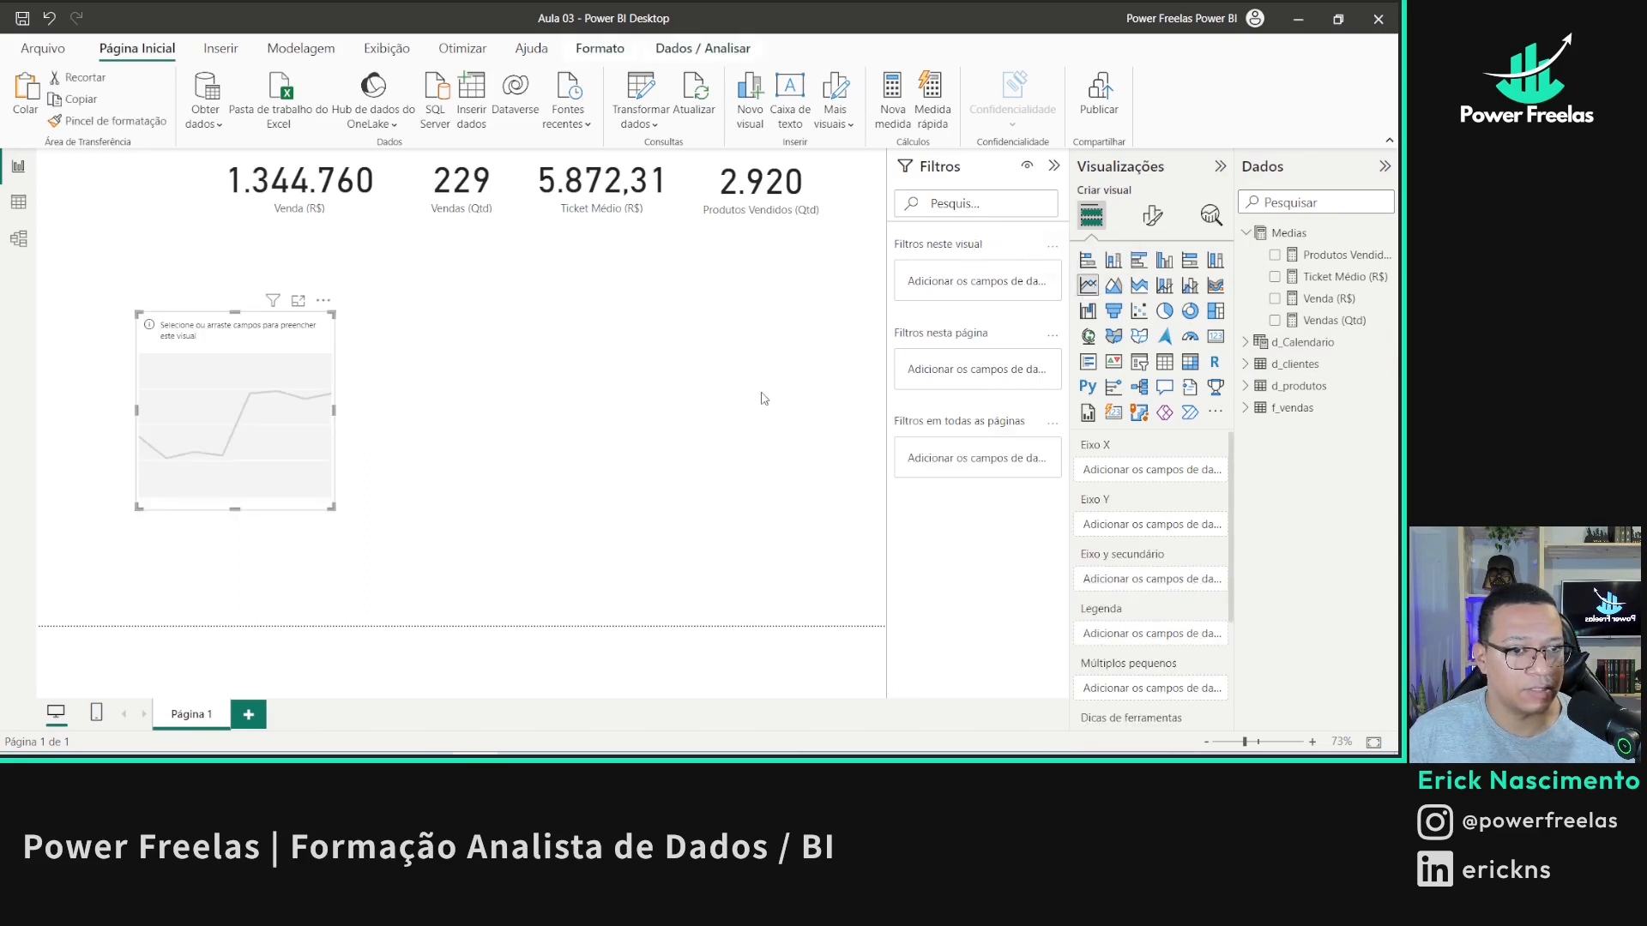
left_click_drag(260, 419, 333, 387)
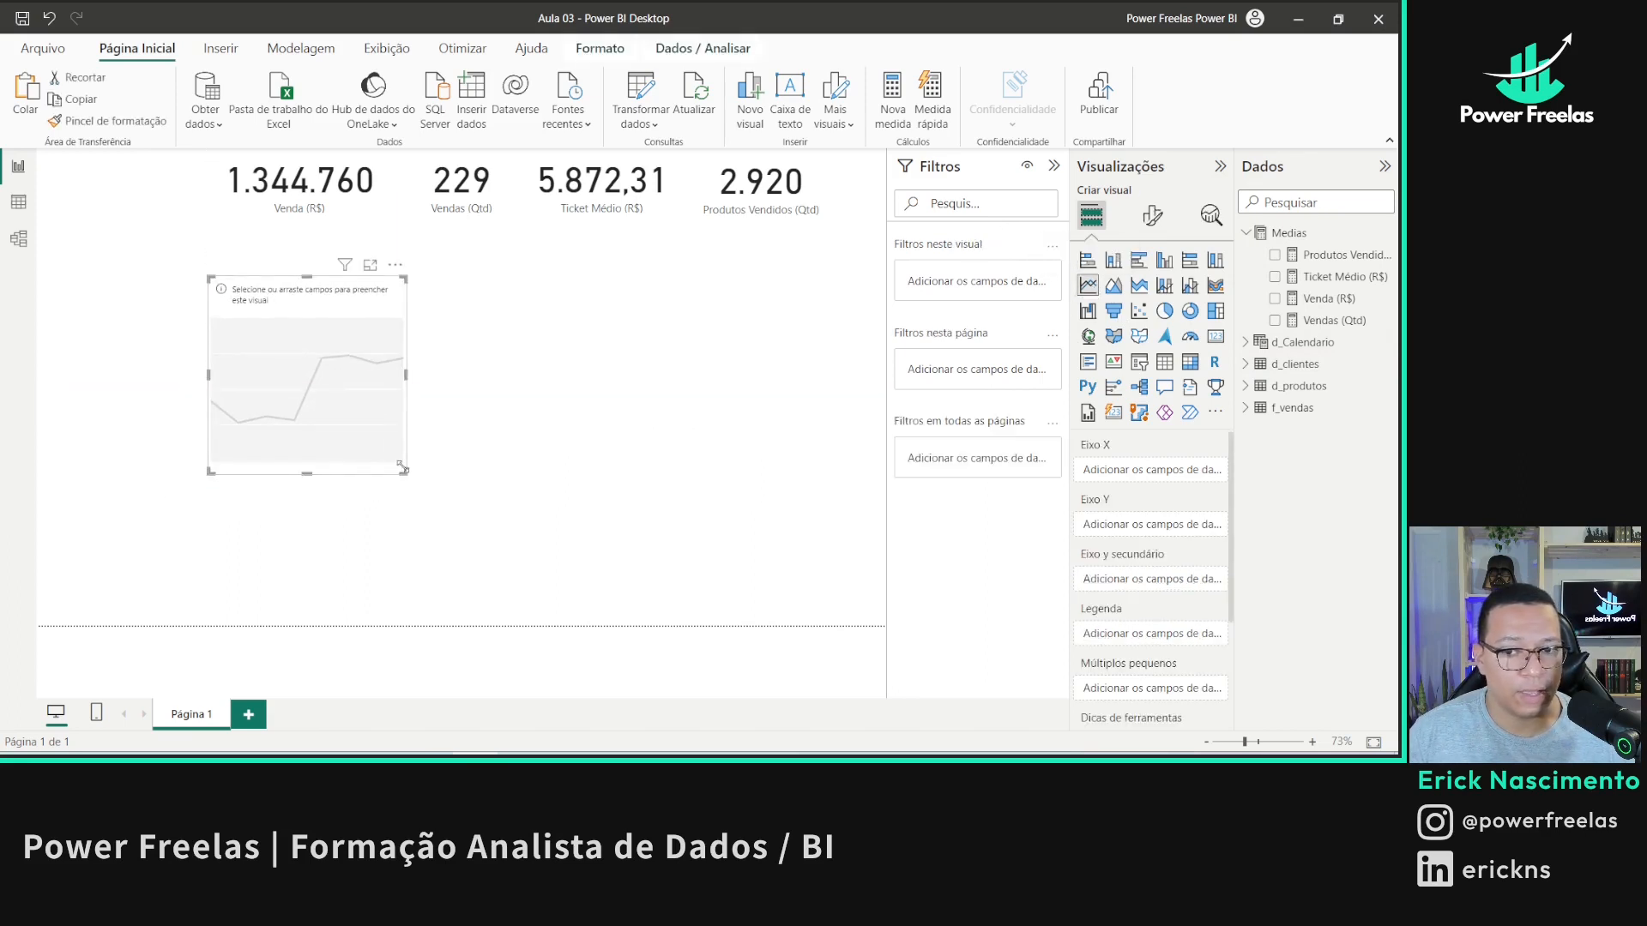
left_click_drag(401, 467, 600, 447)
left_click(674, 416)
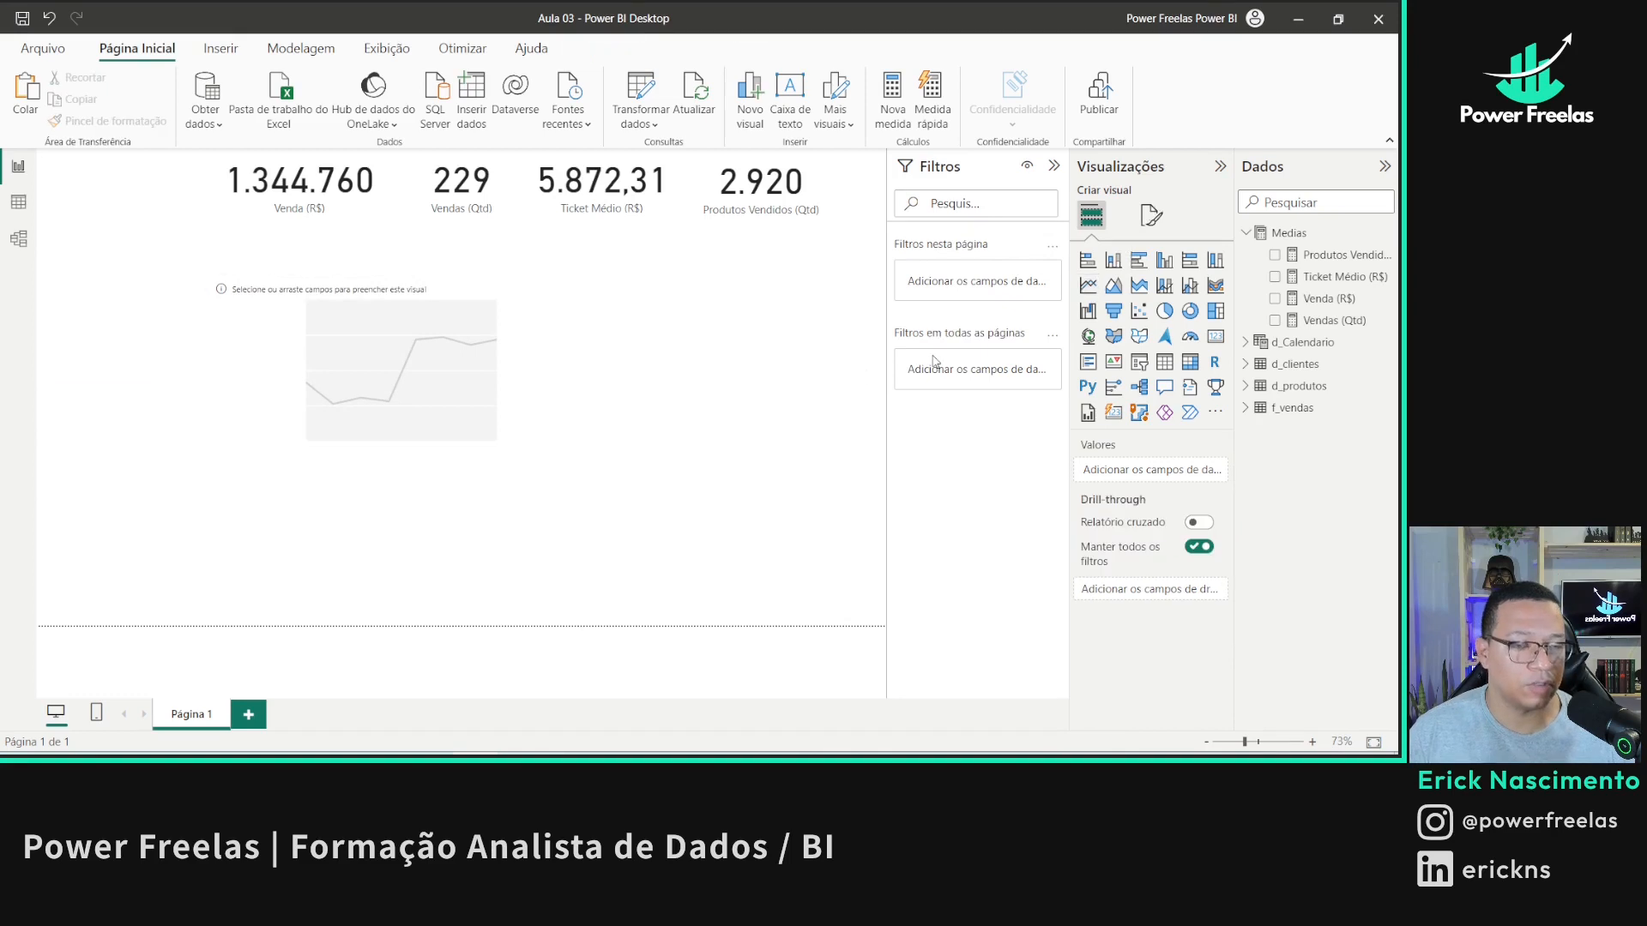
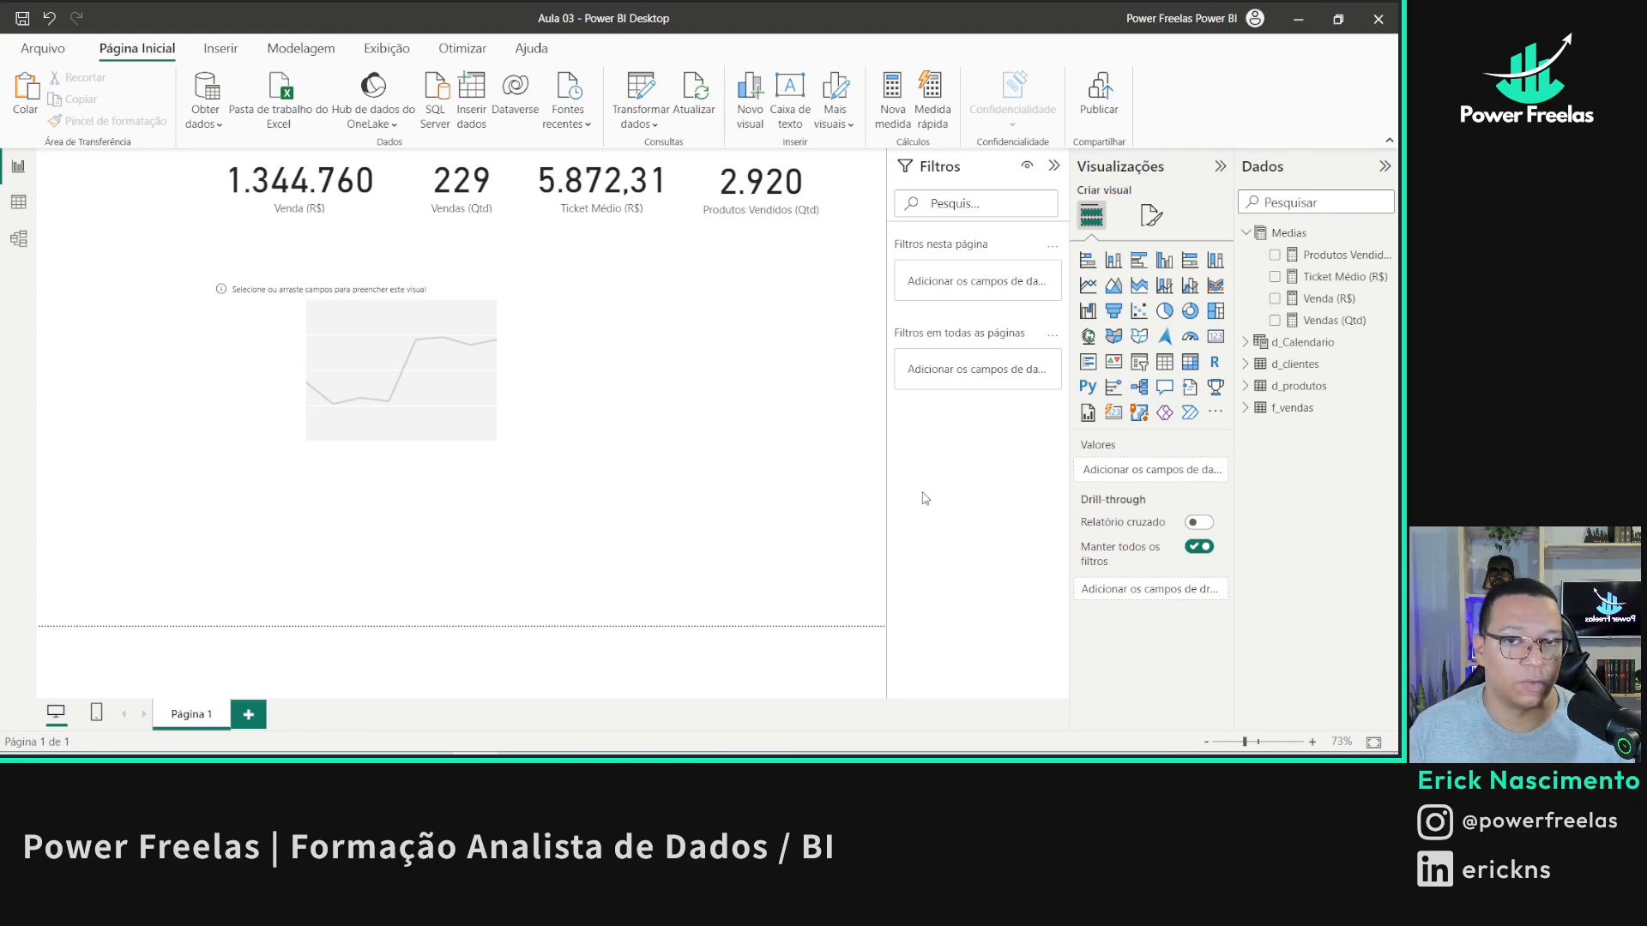
- Start a new field parameter in the model and name it Datas
left_click(374, 380)
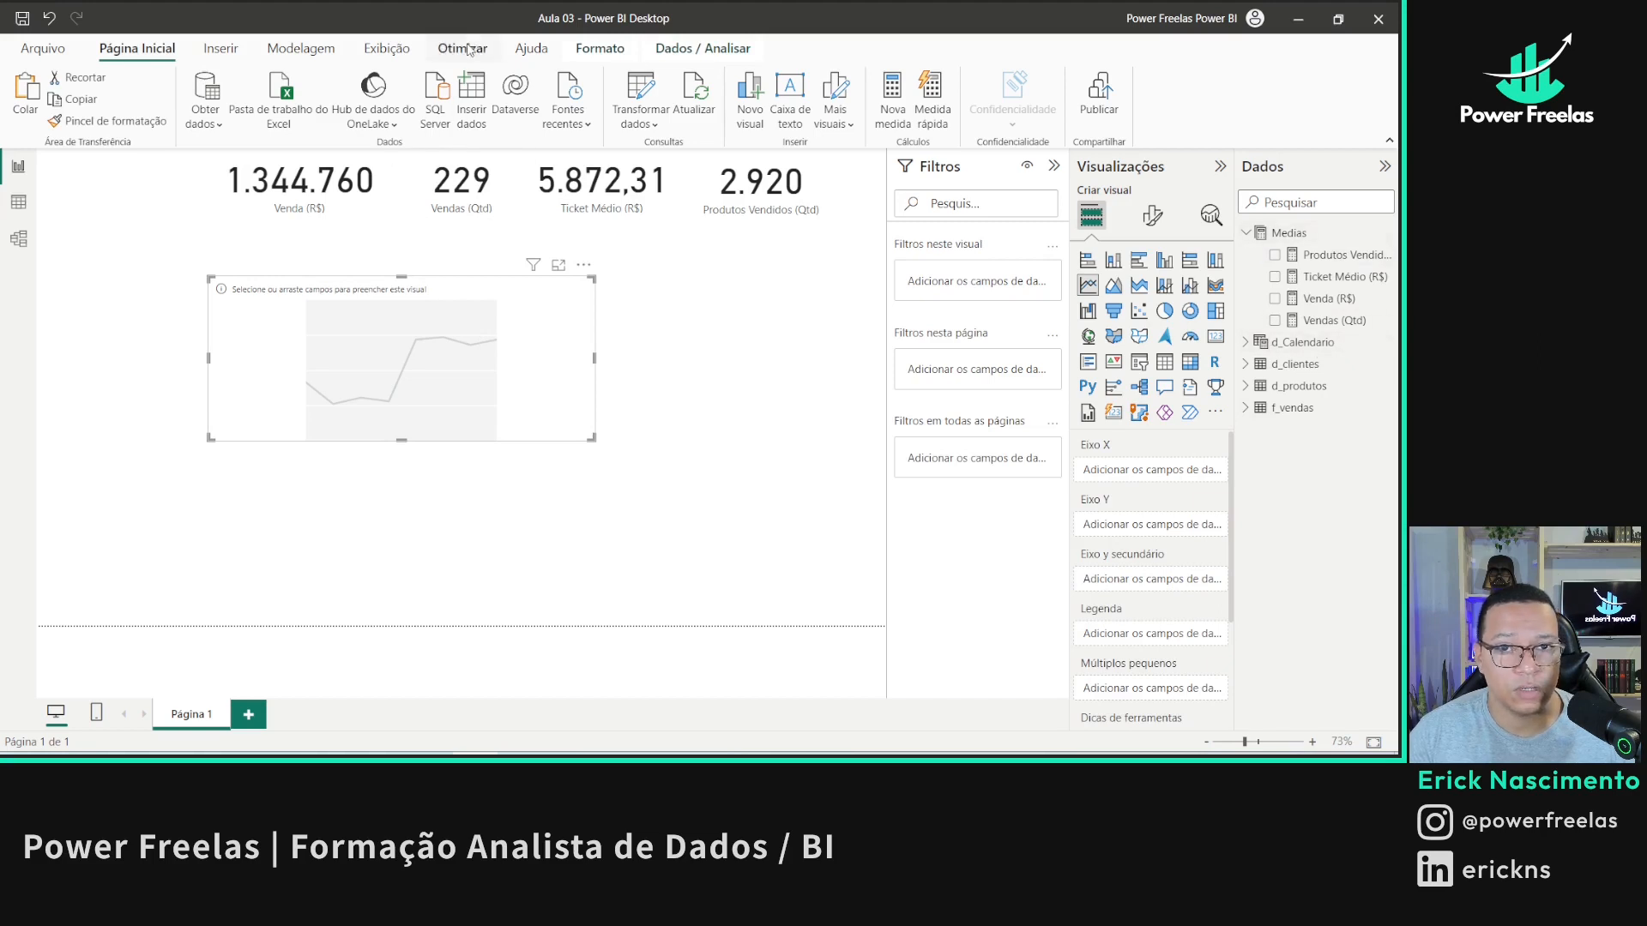
left_click(596, 50)
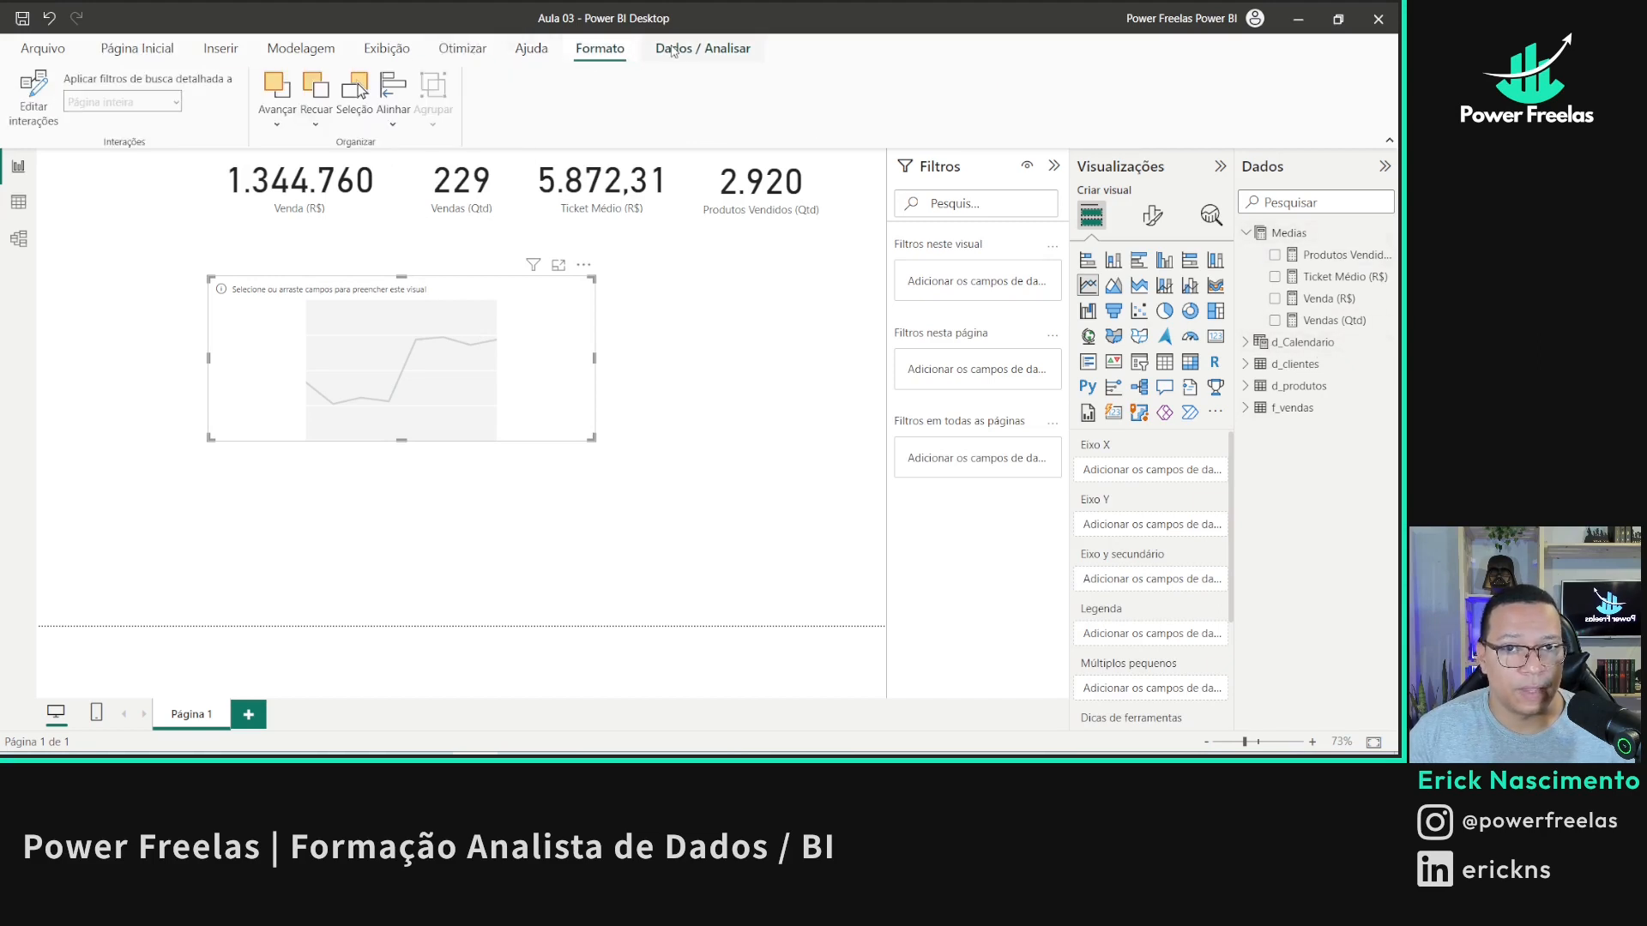
left_click(462, 49)
left_click(328, 48)
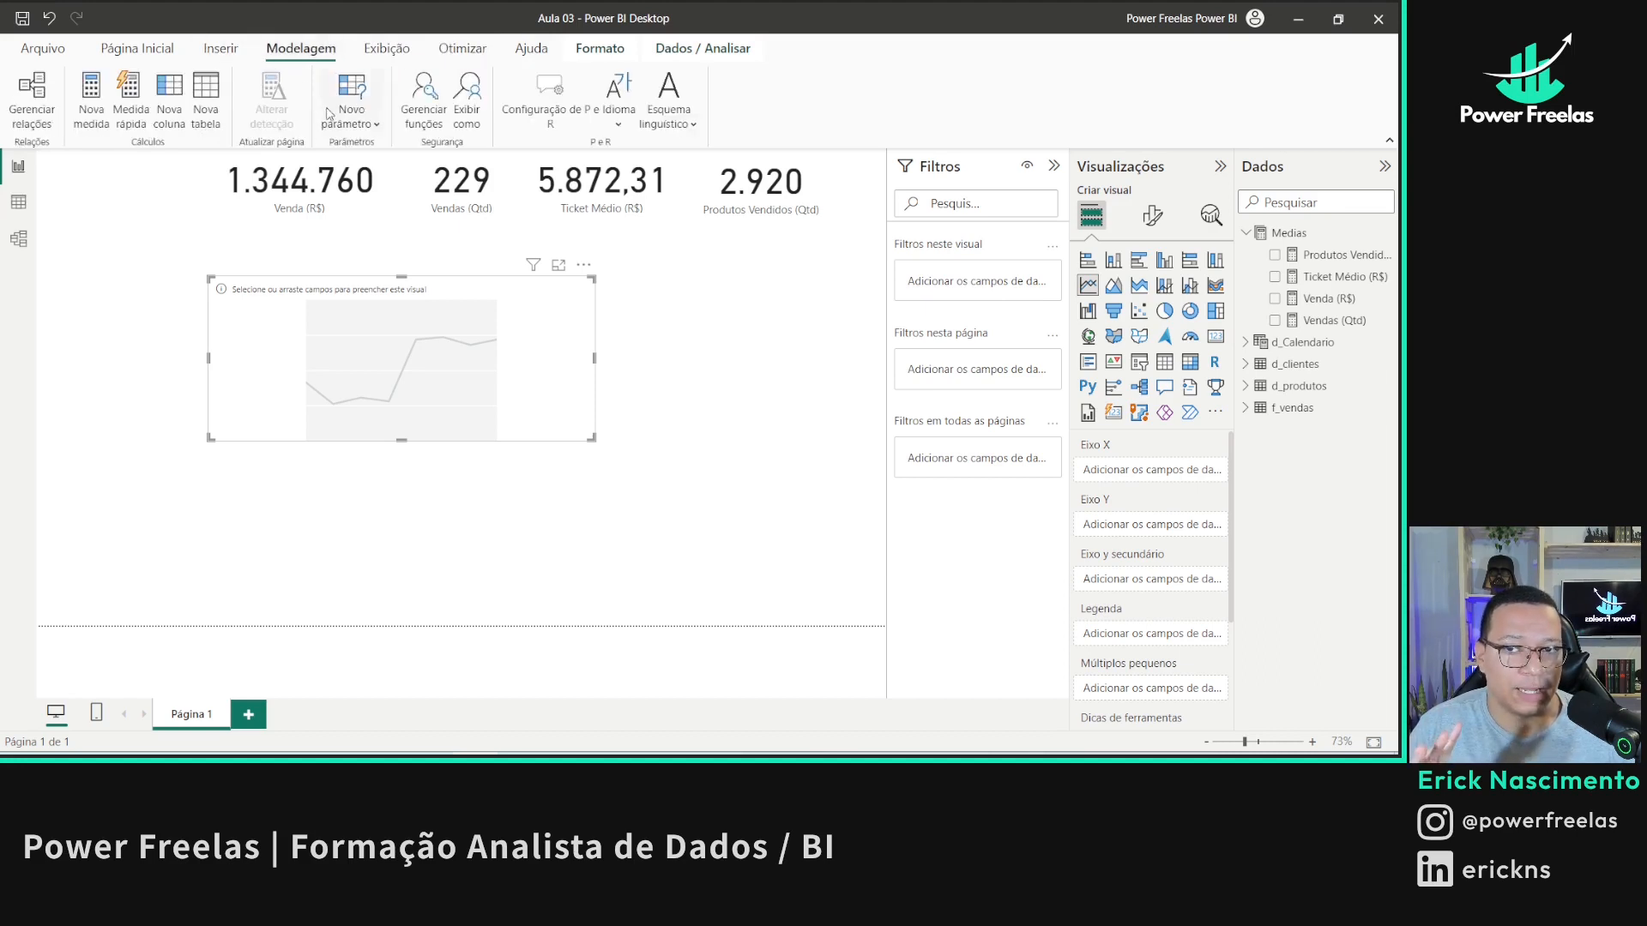
left_click(375, 126)
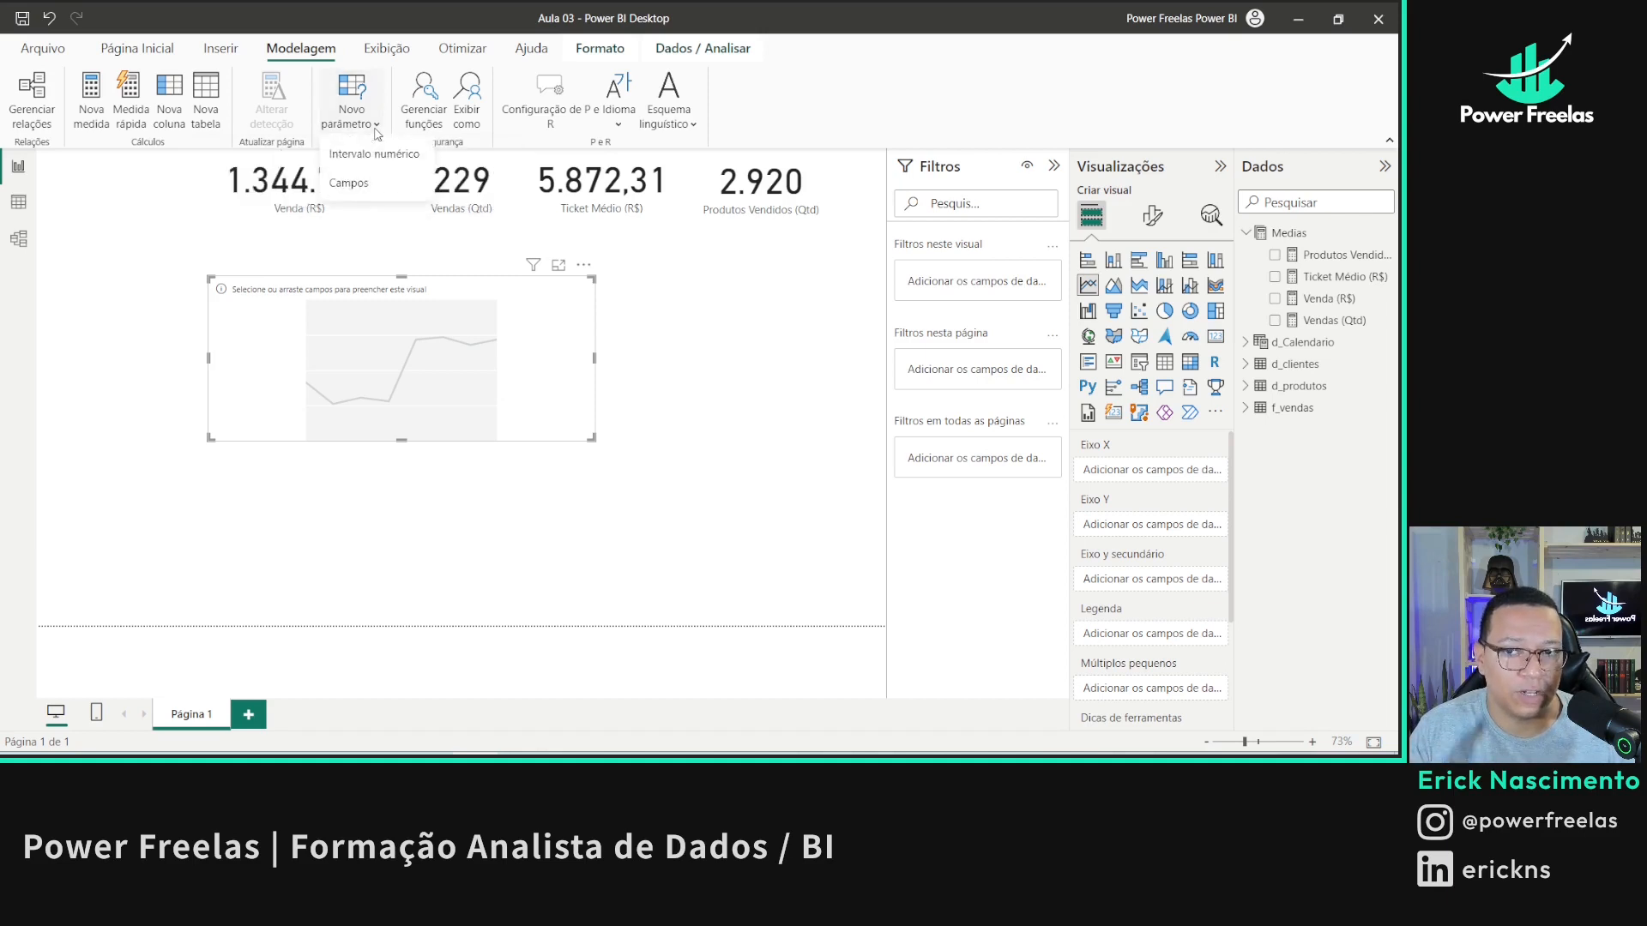
left_click(365, 177)
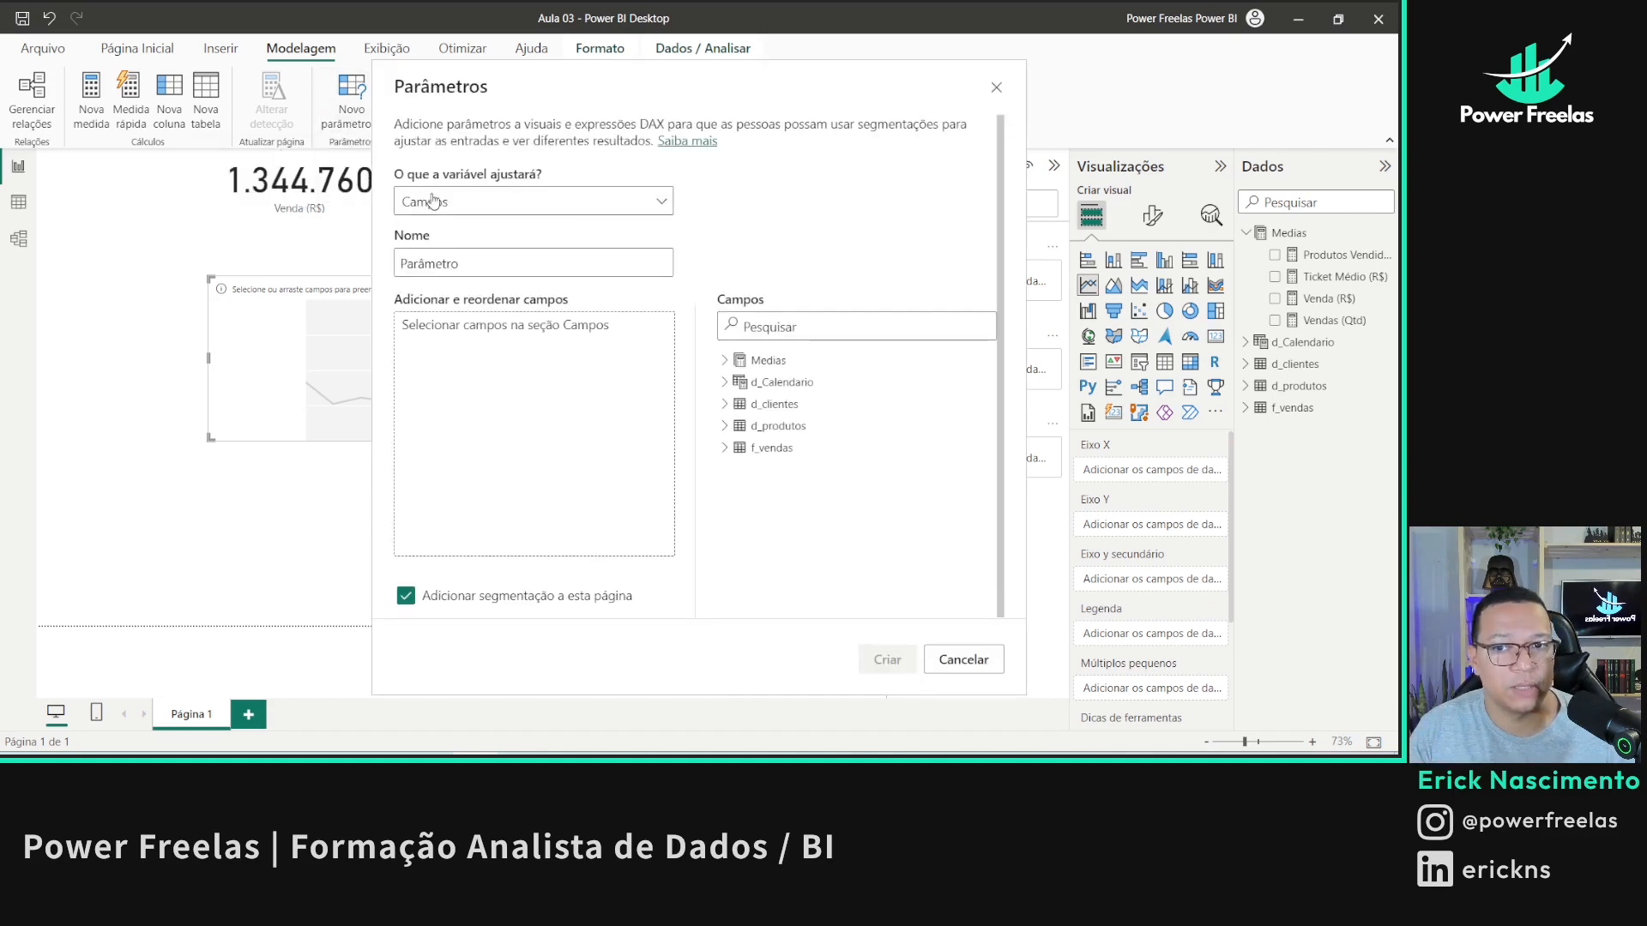
left_click(442, 206)
left_click(443, 207)
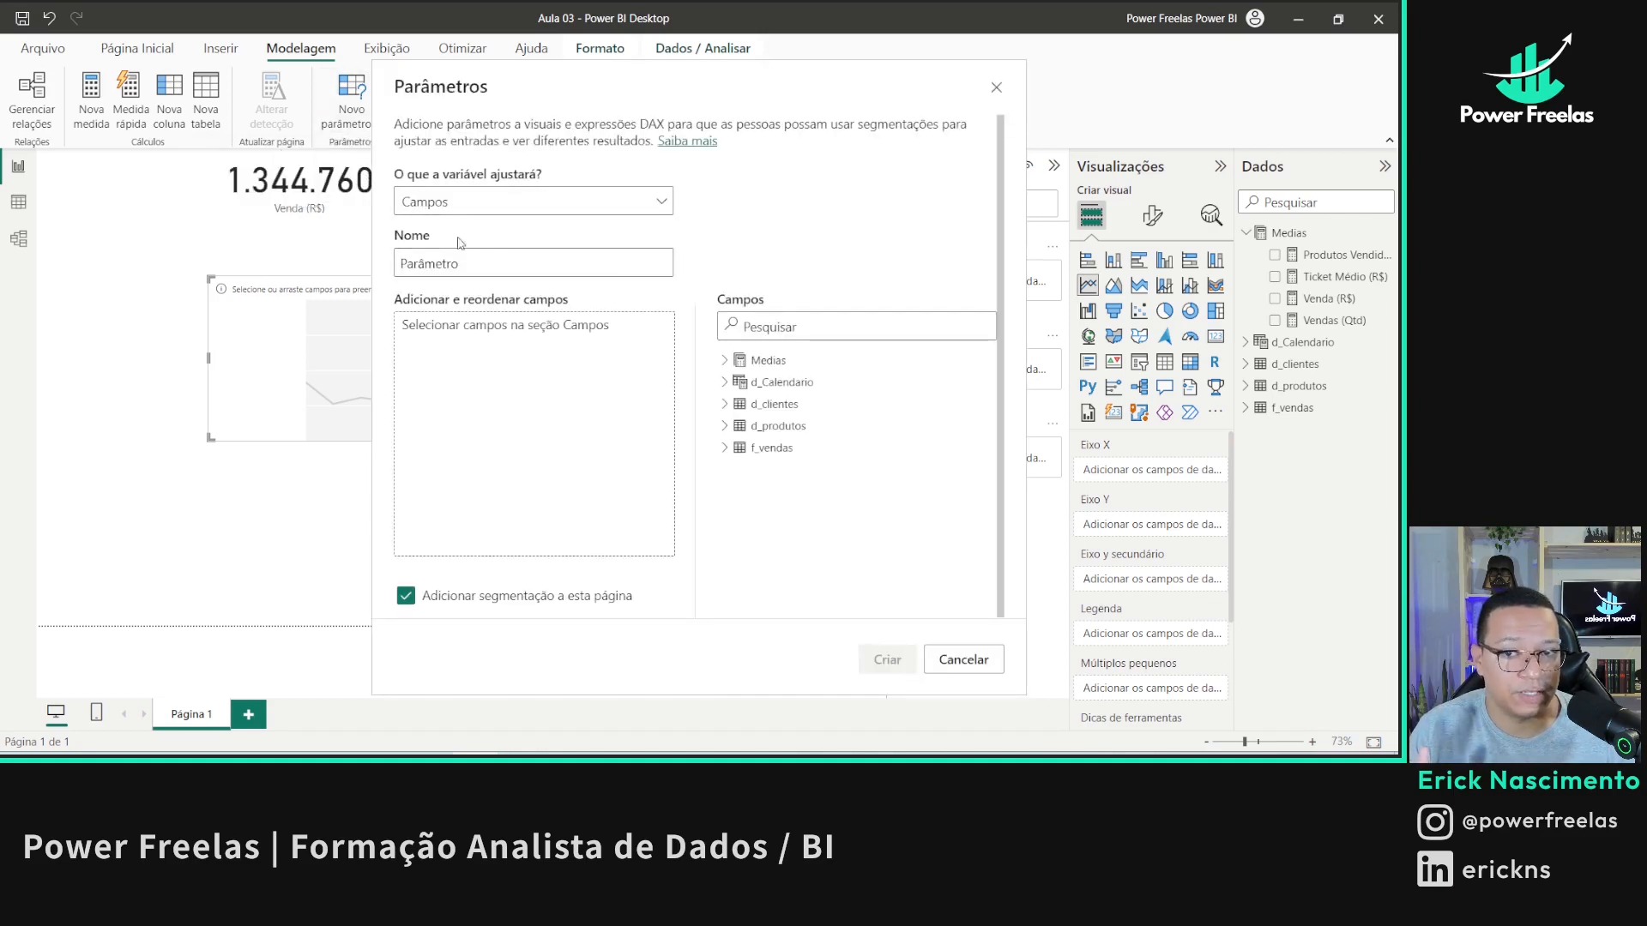
double_click(446, 263)
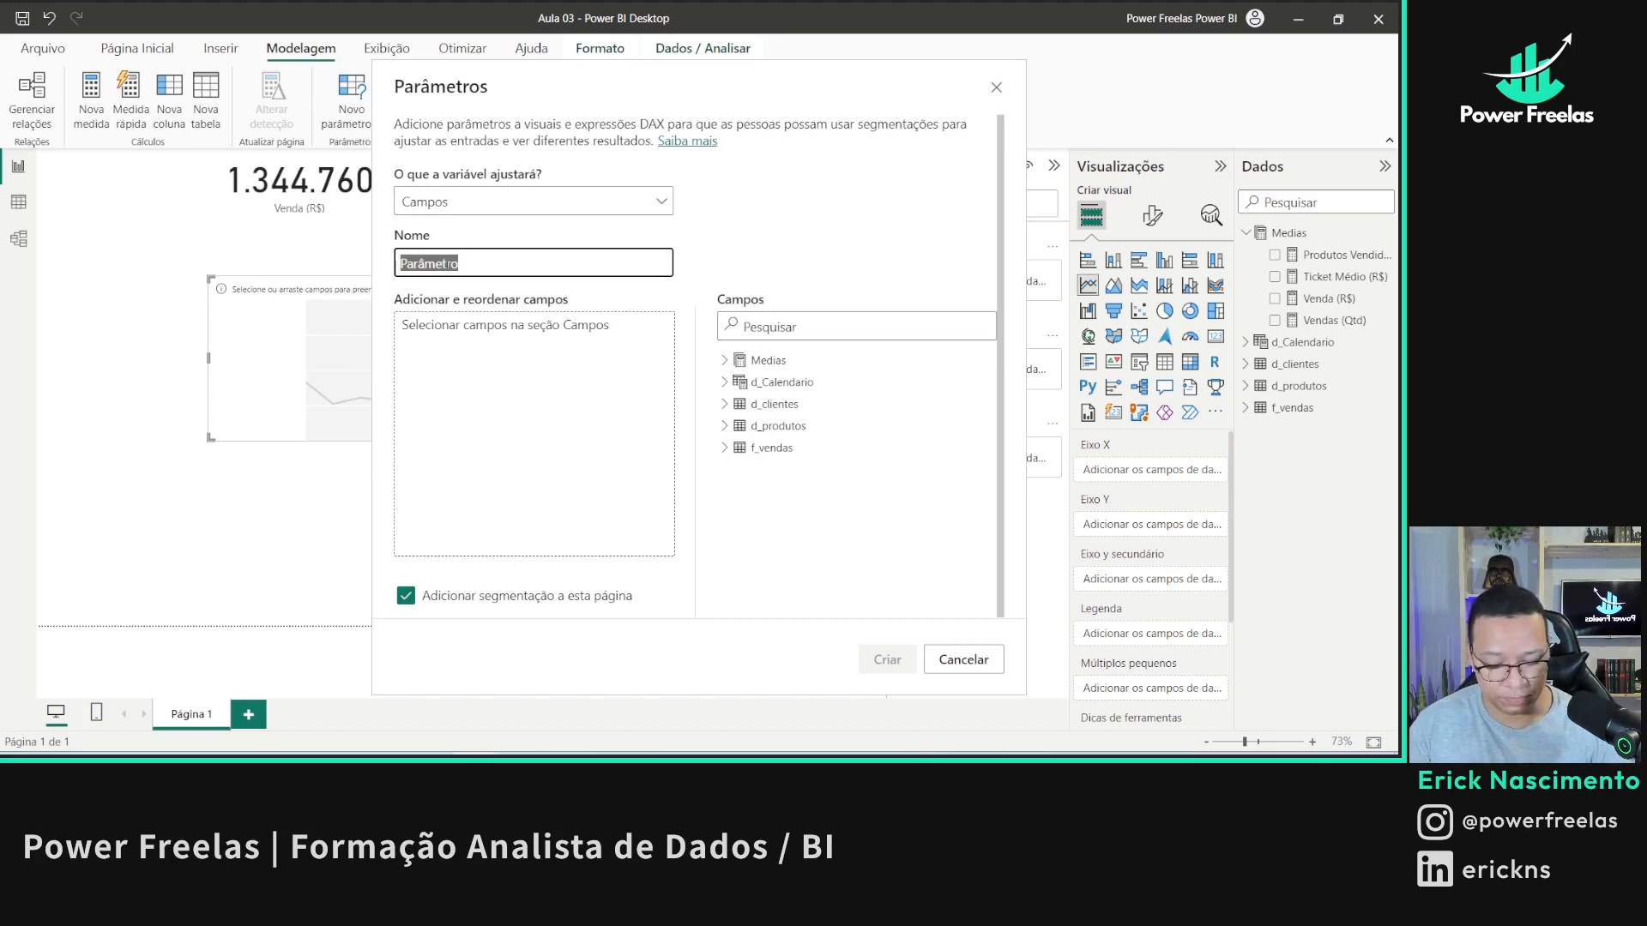
type("dAT")
key("Caps_Lock")
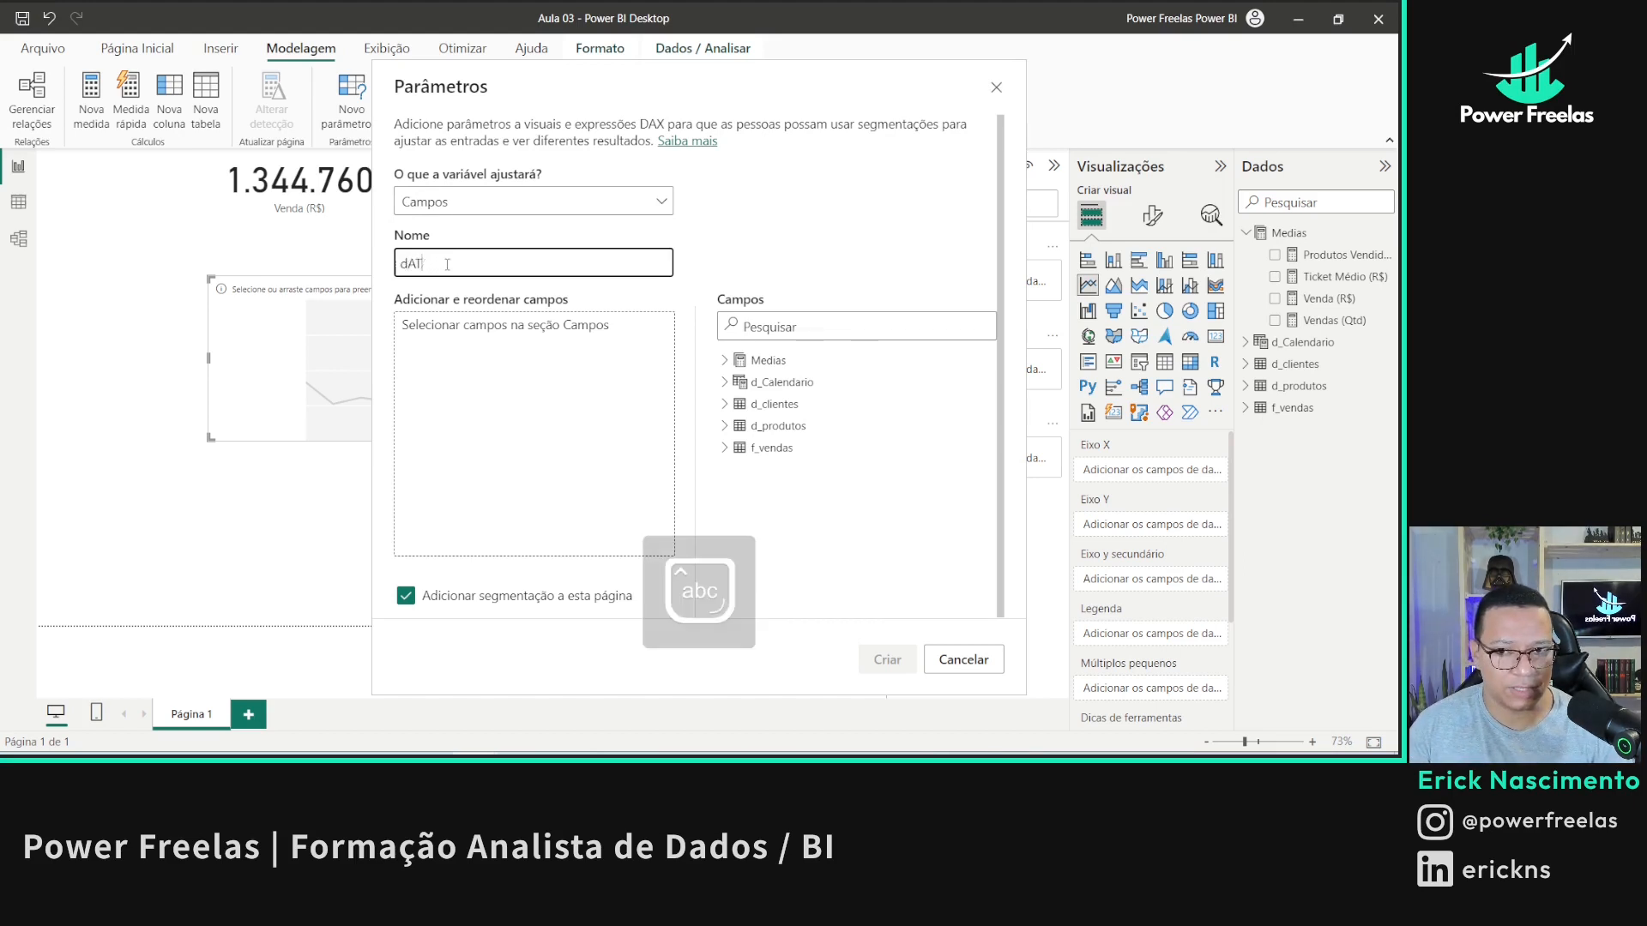
key("BackSpace")
key("BackSpace")
key("BackSpace")
type("Datas")
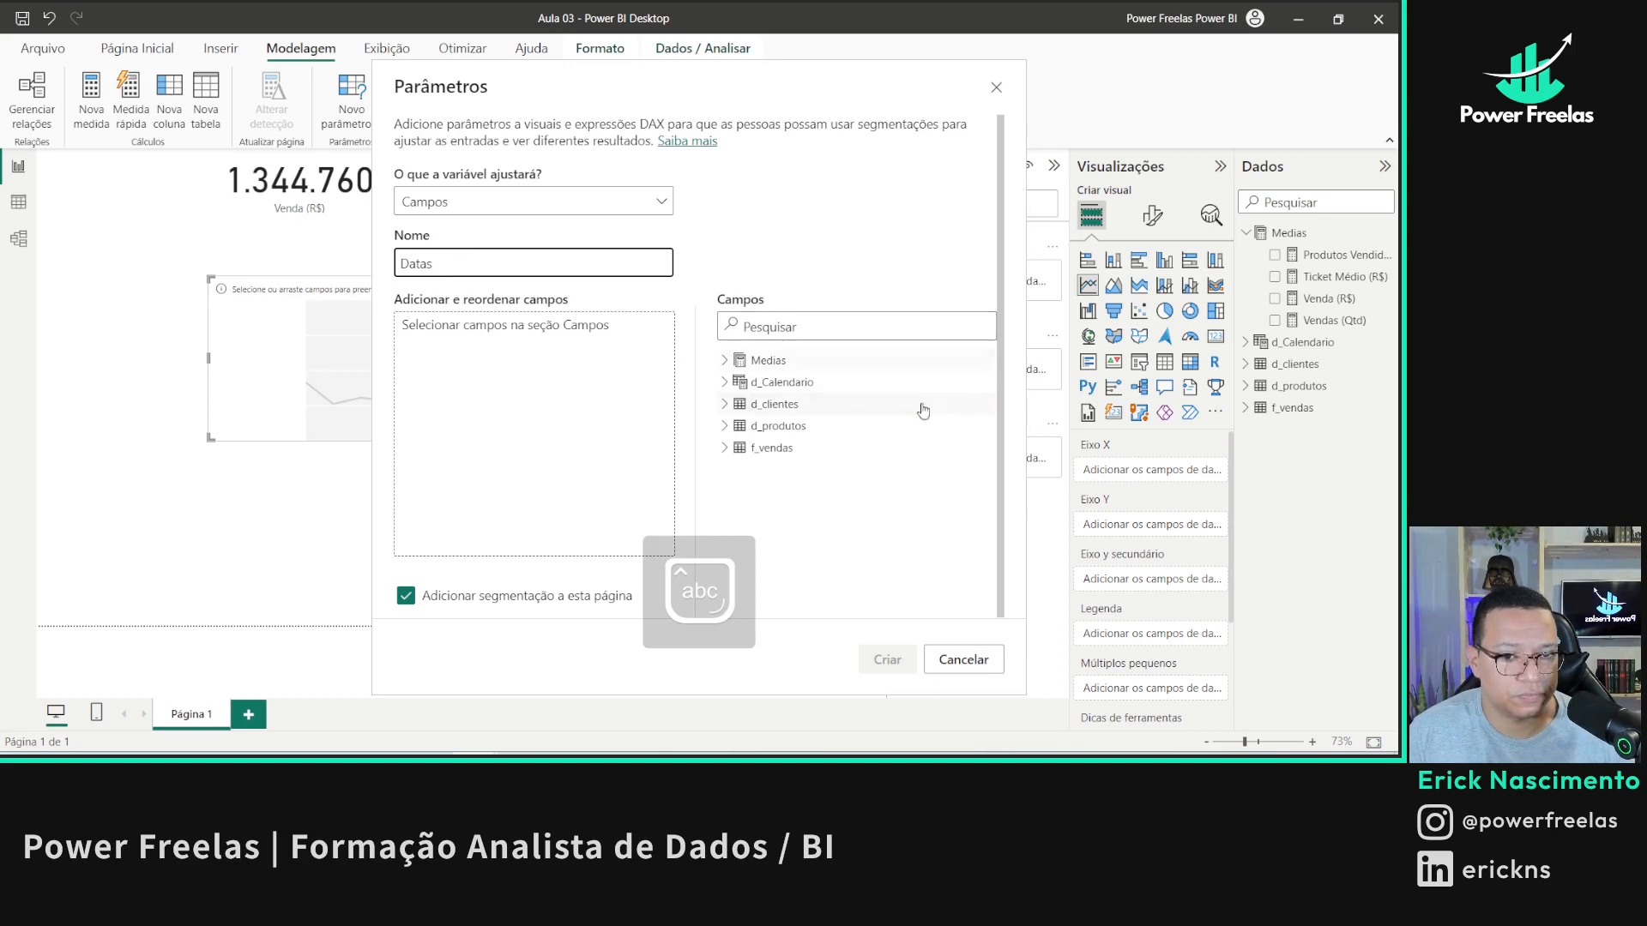
- Add Ano, Mês and Date from d_Calendario to the Datas parameter in that order and create it with a slicer on the page
left_click(797, 382)
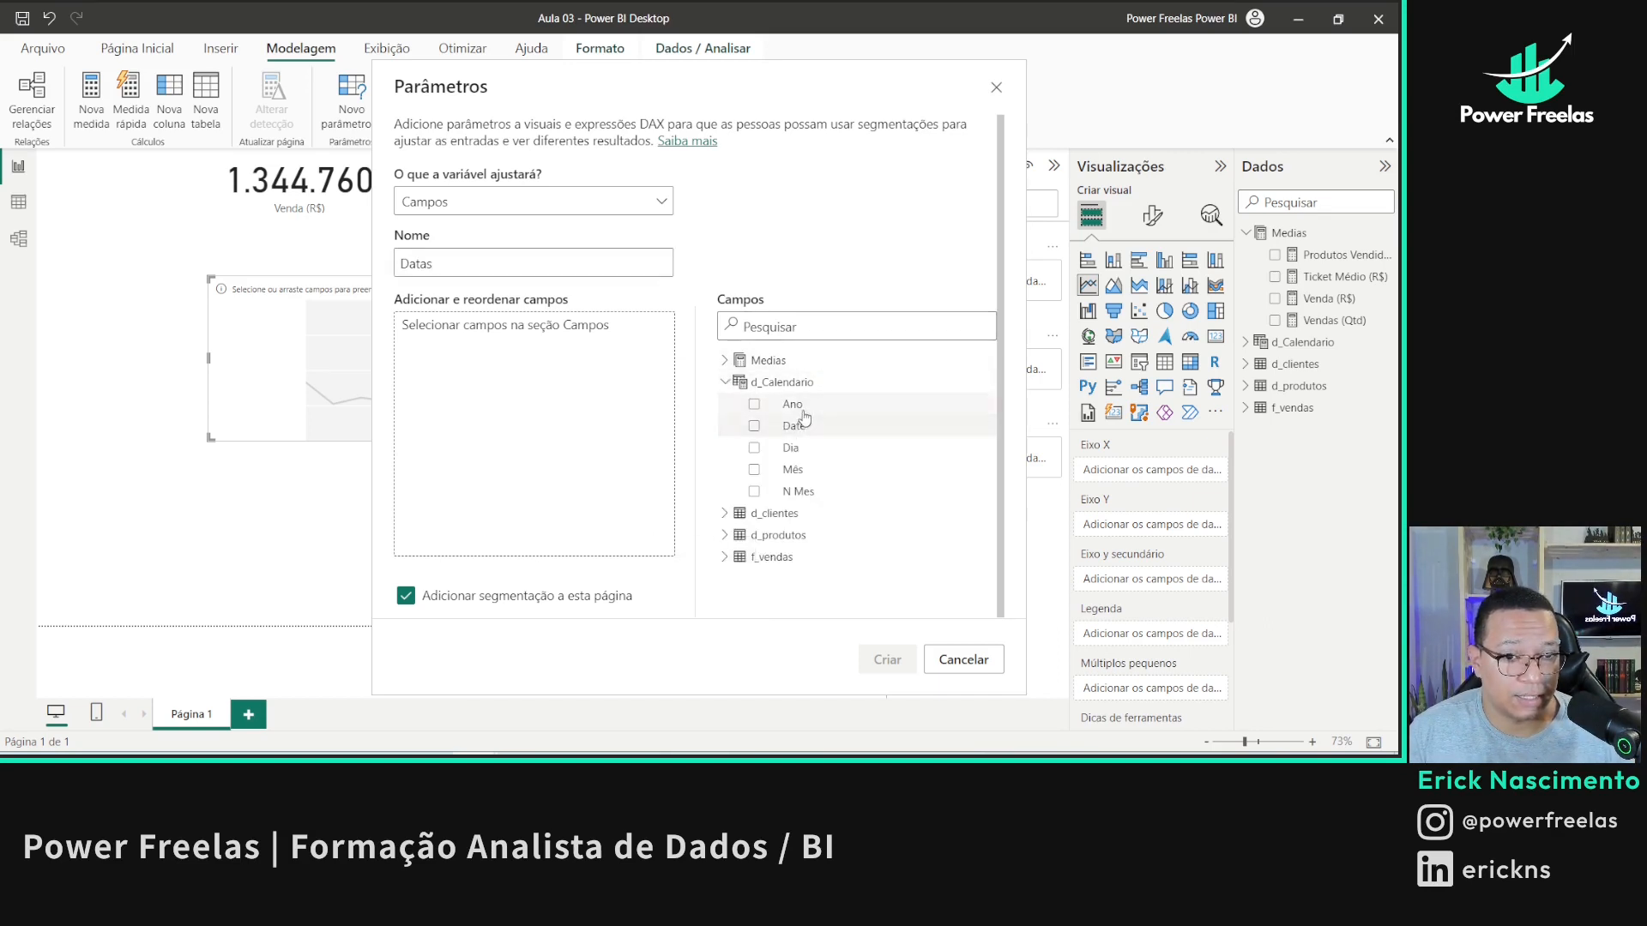
left_click(754, 404)
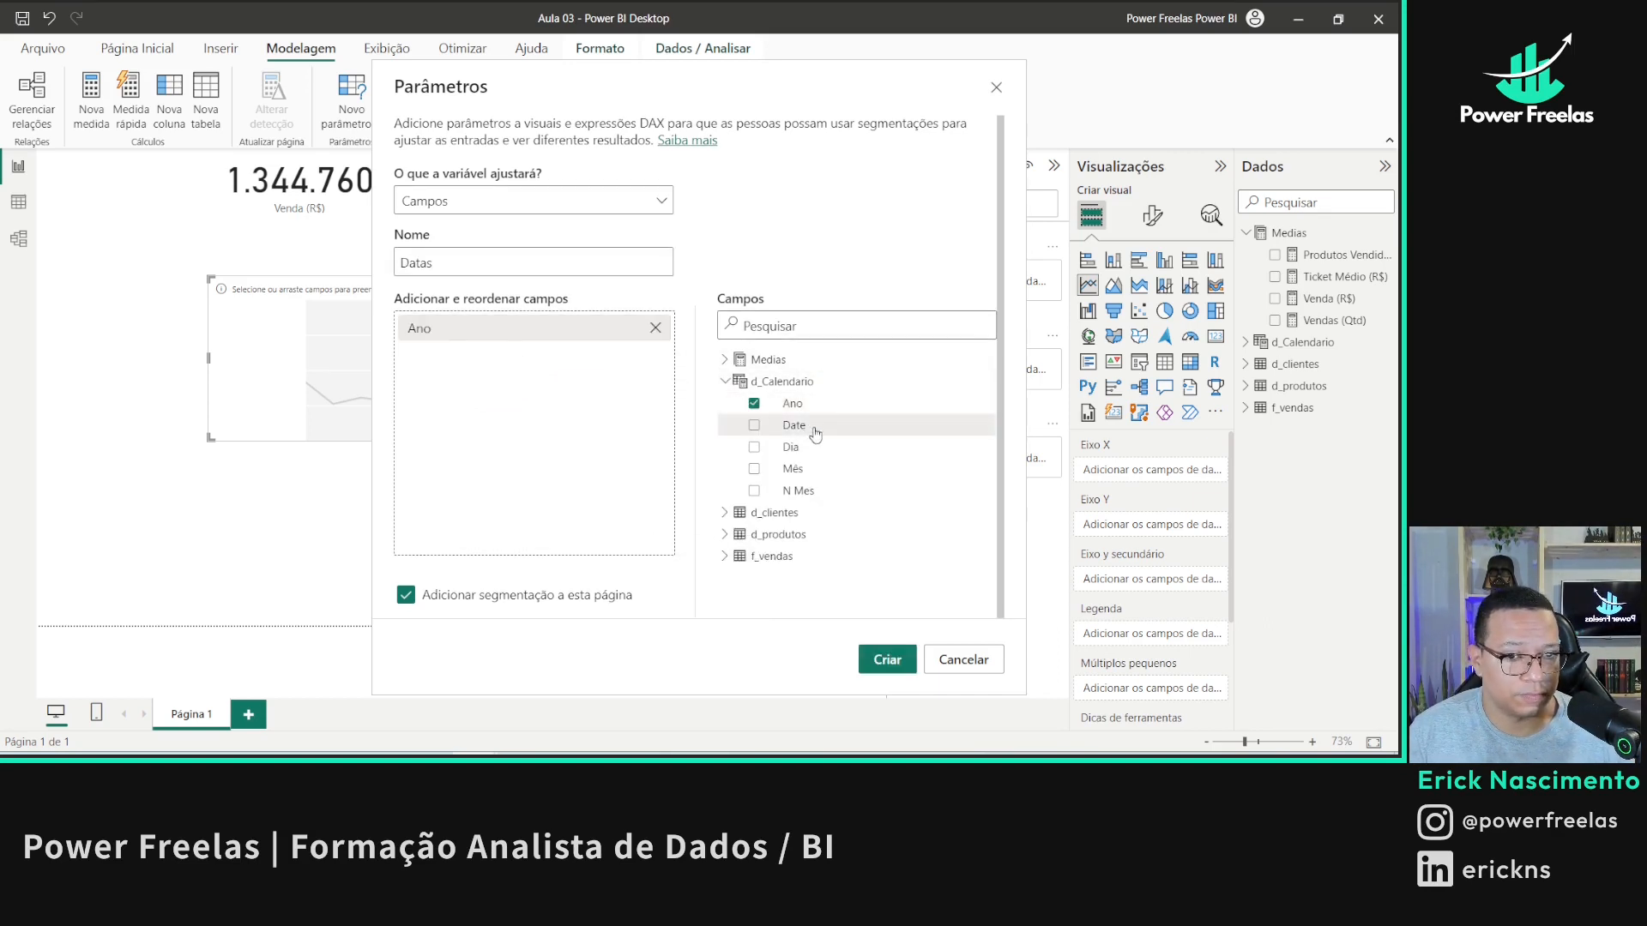
left_click(801, 470)
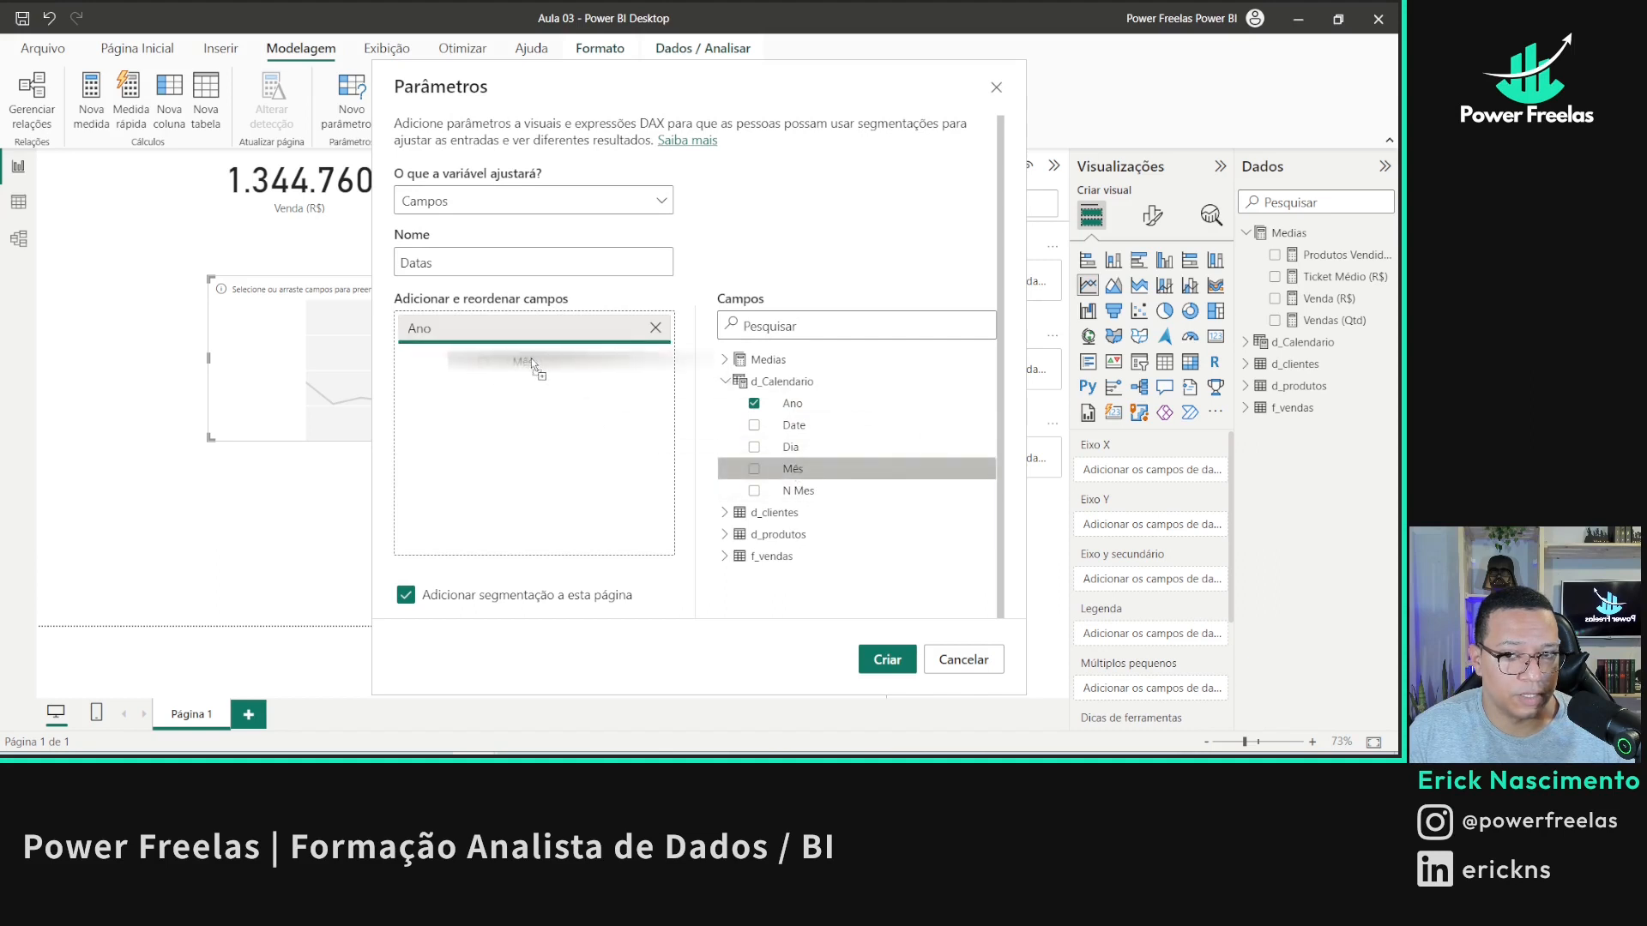
left_click_drag(803, 433, 477, 391)
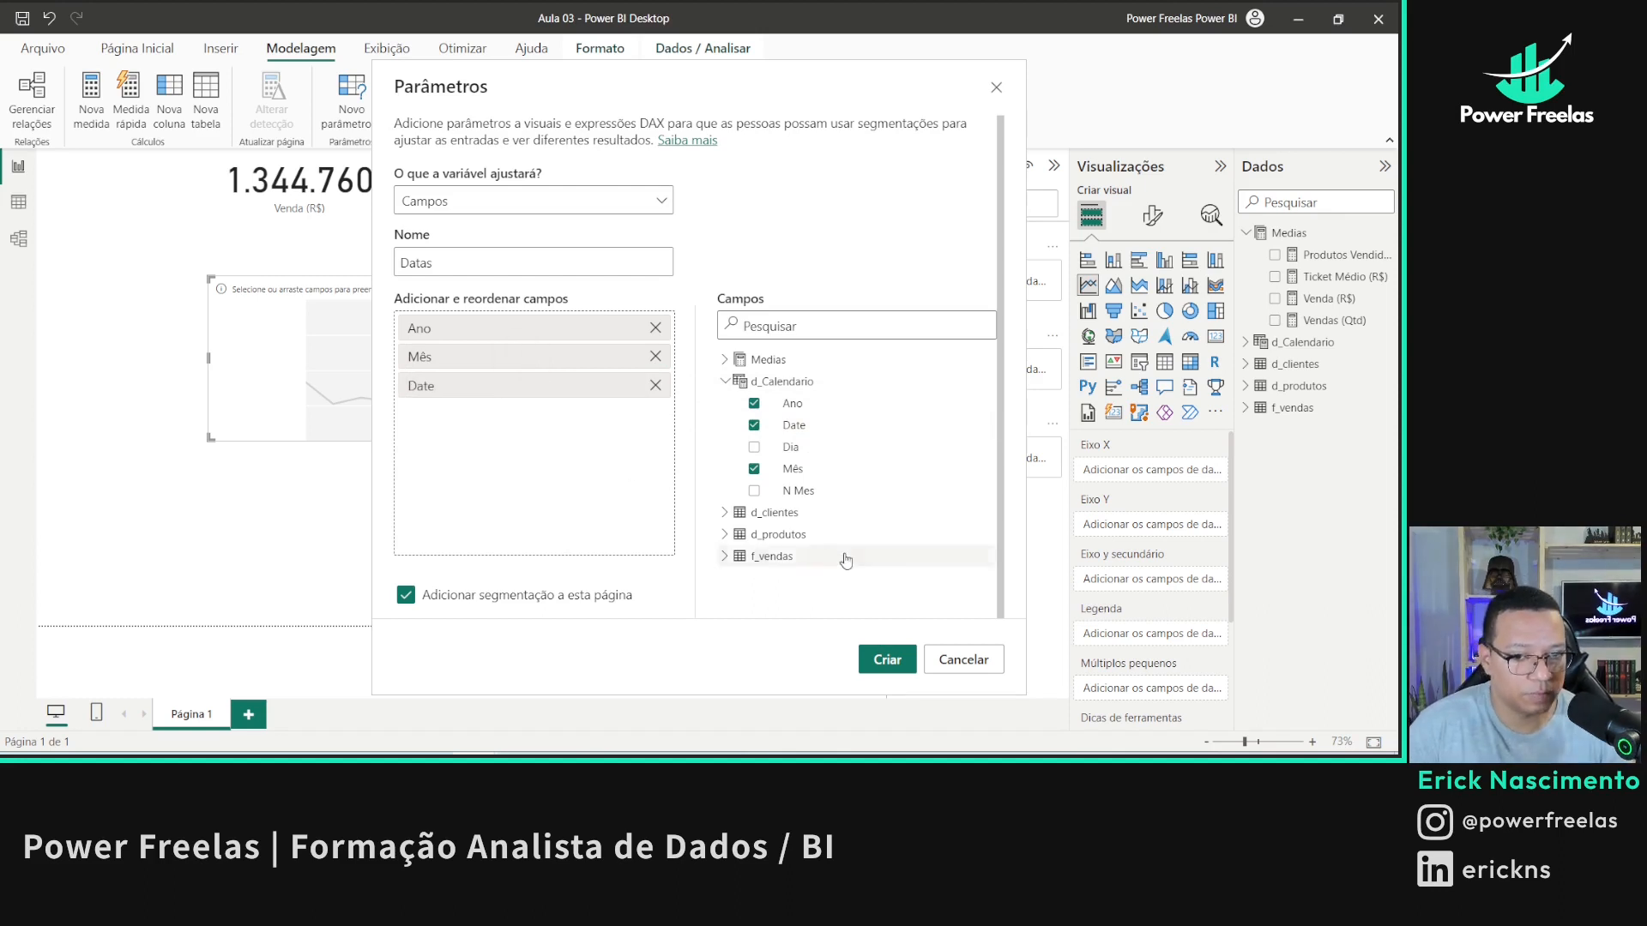
left_click(883, 662)
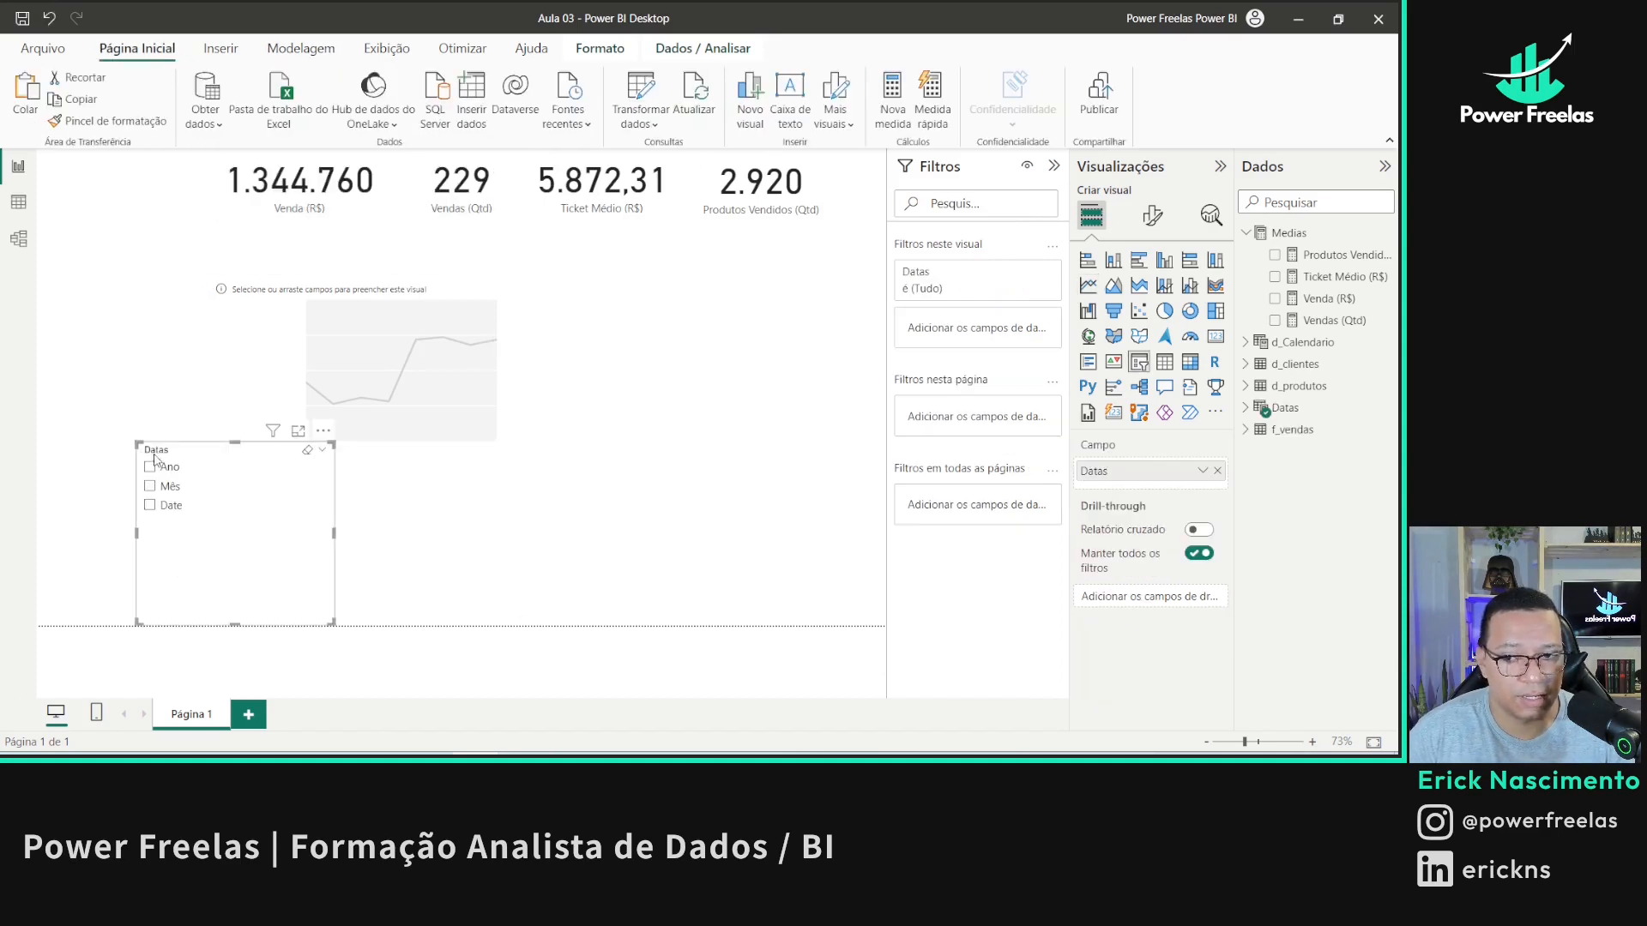
- Move the Datas slicer to the page's upper-left corner, narrow it to clear the Venda (R$) card, and select Mês
left_click_drag(234, 443, 131, 167)
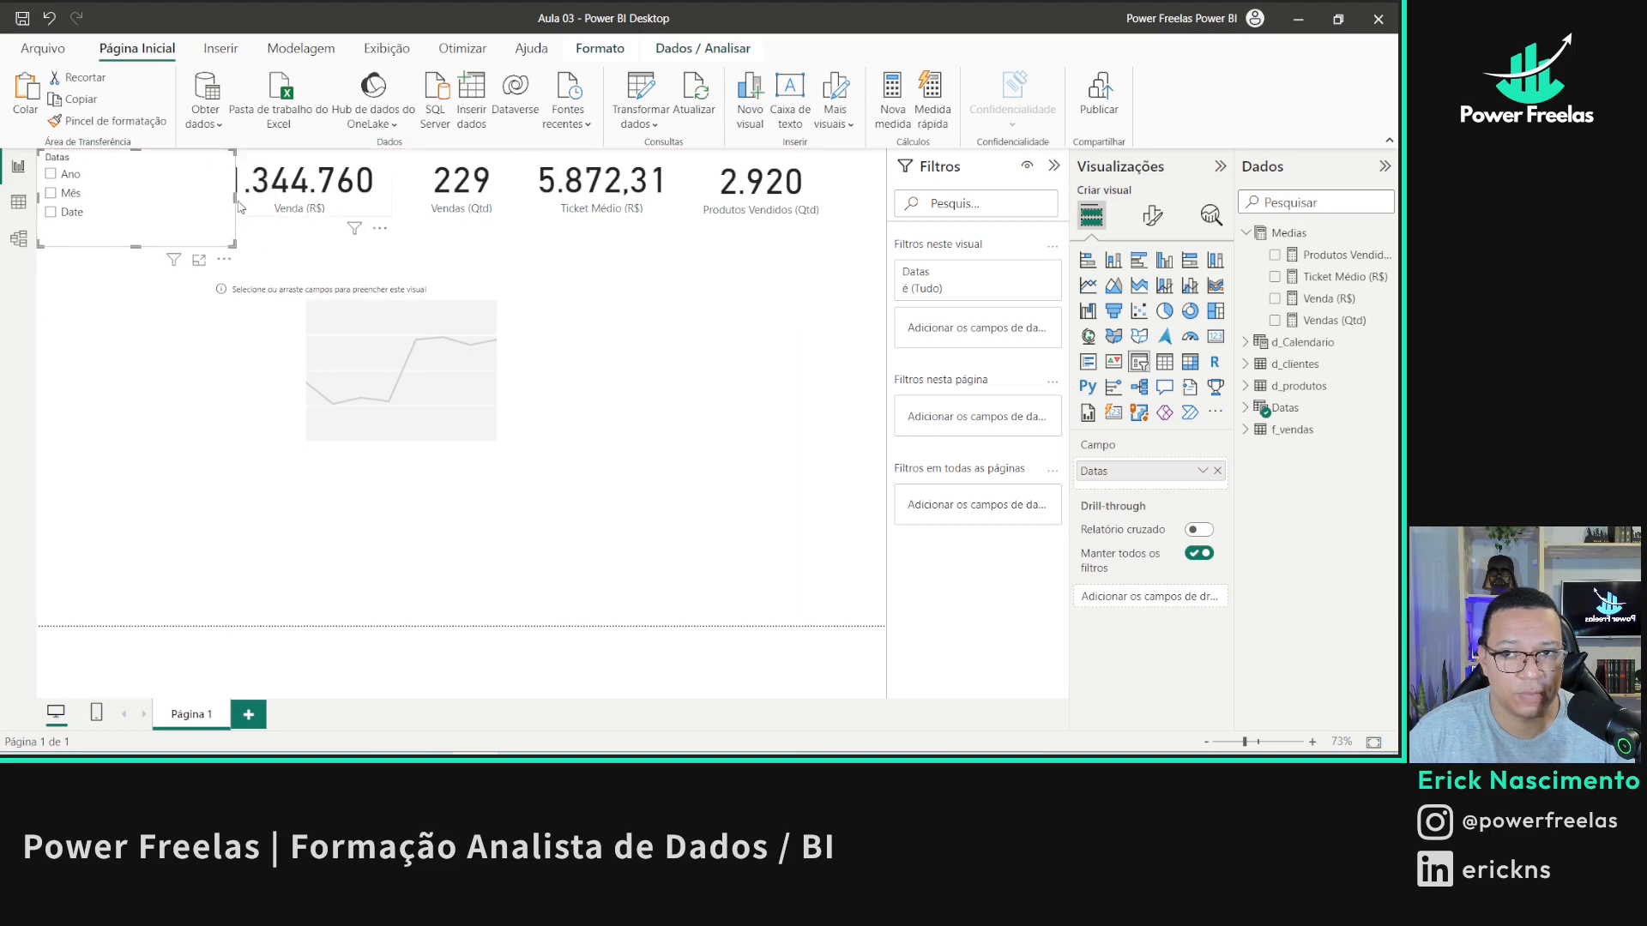
left_click_drag(235, 197, 128, 197)
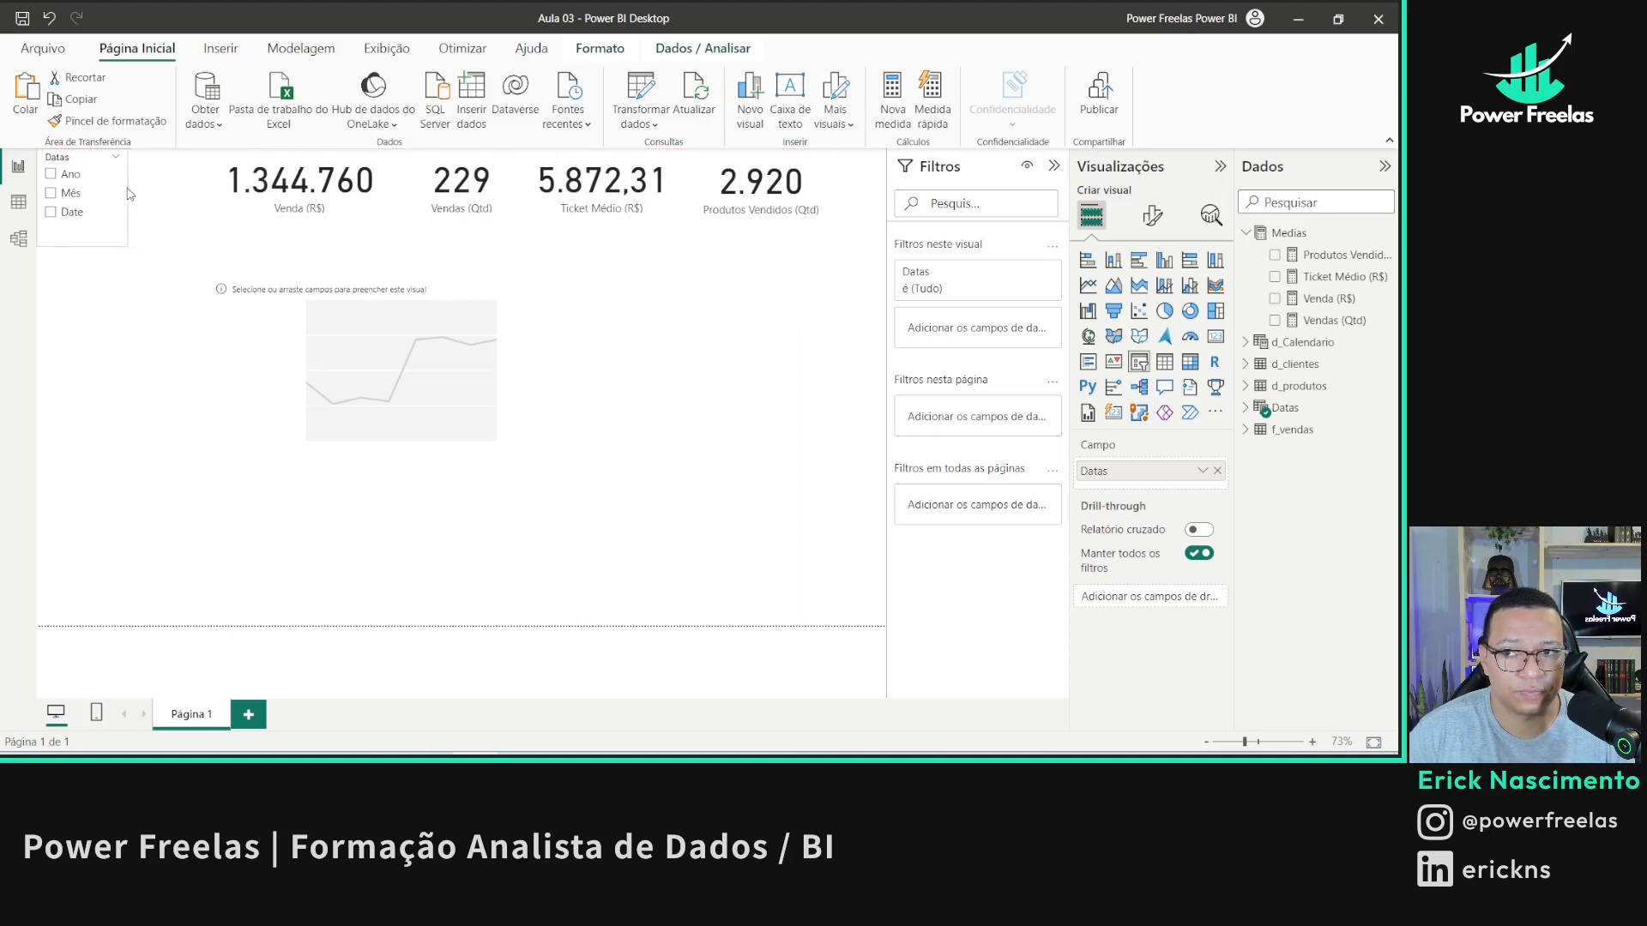
left_click(53, 196)
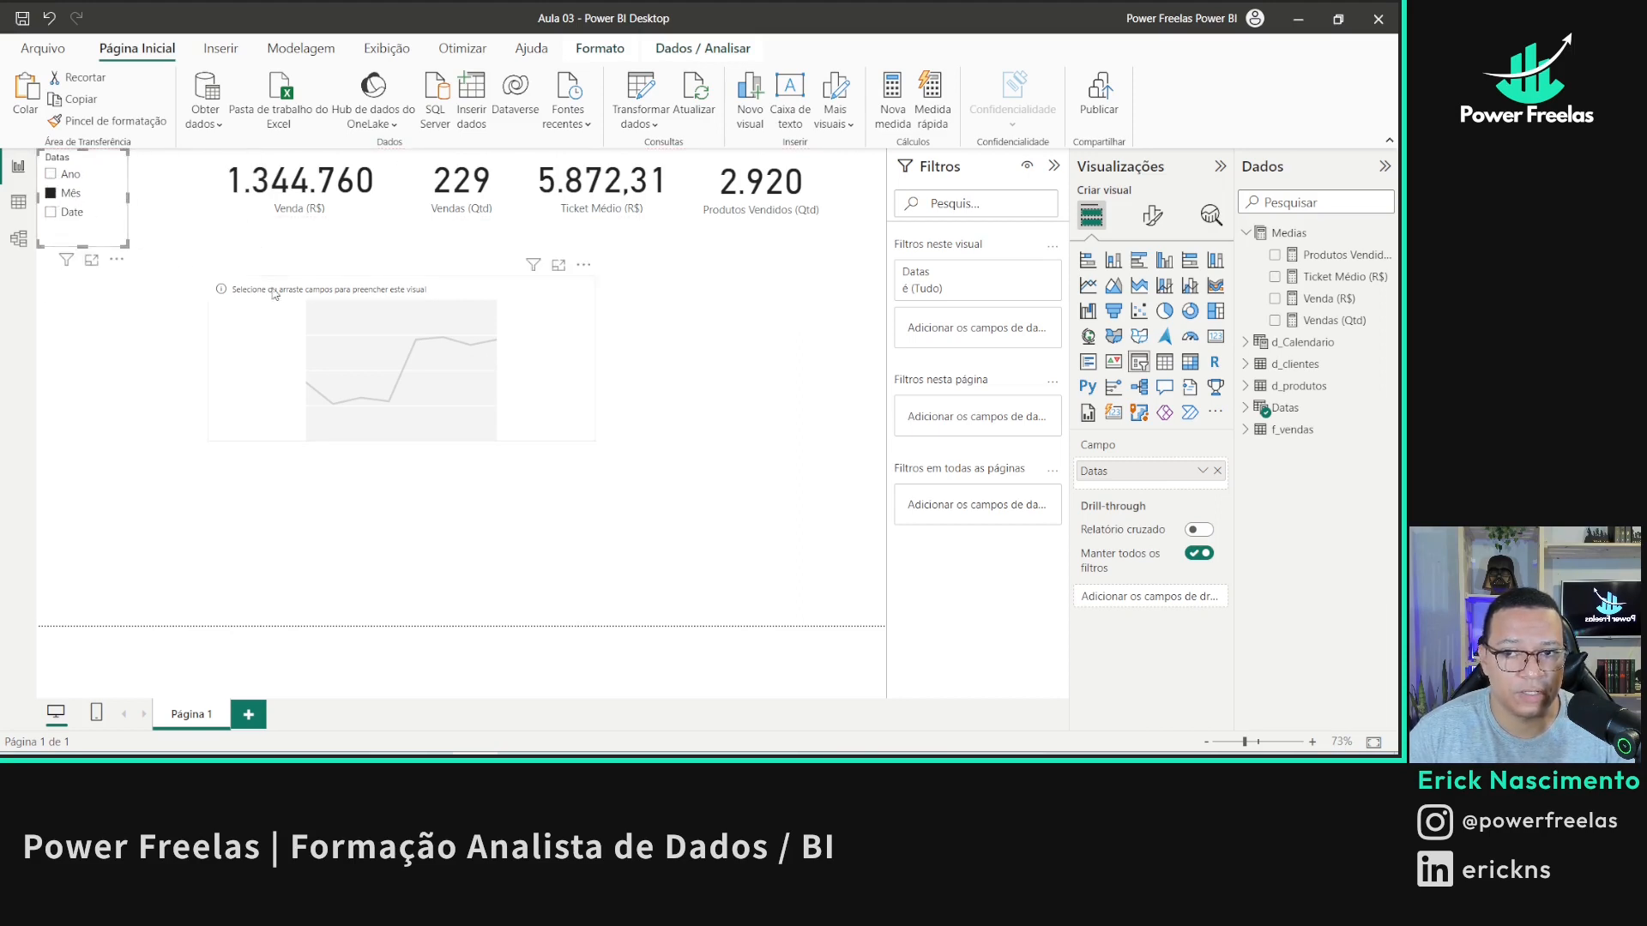
- Plot Venda (R$) on the line chart's Y axis against Datas on the X axis, and enlarge the chart to just past the Ticket Médio (R$) card
left_click(343, 295)
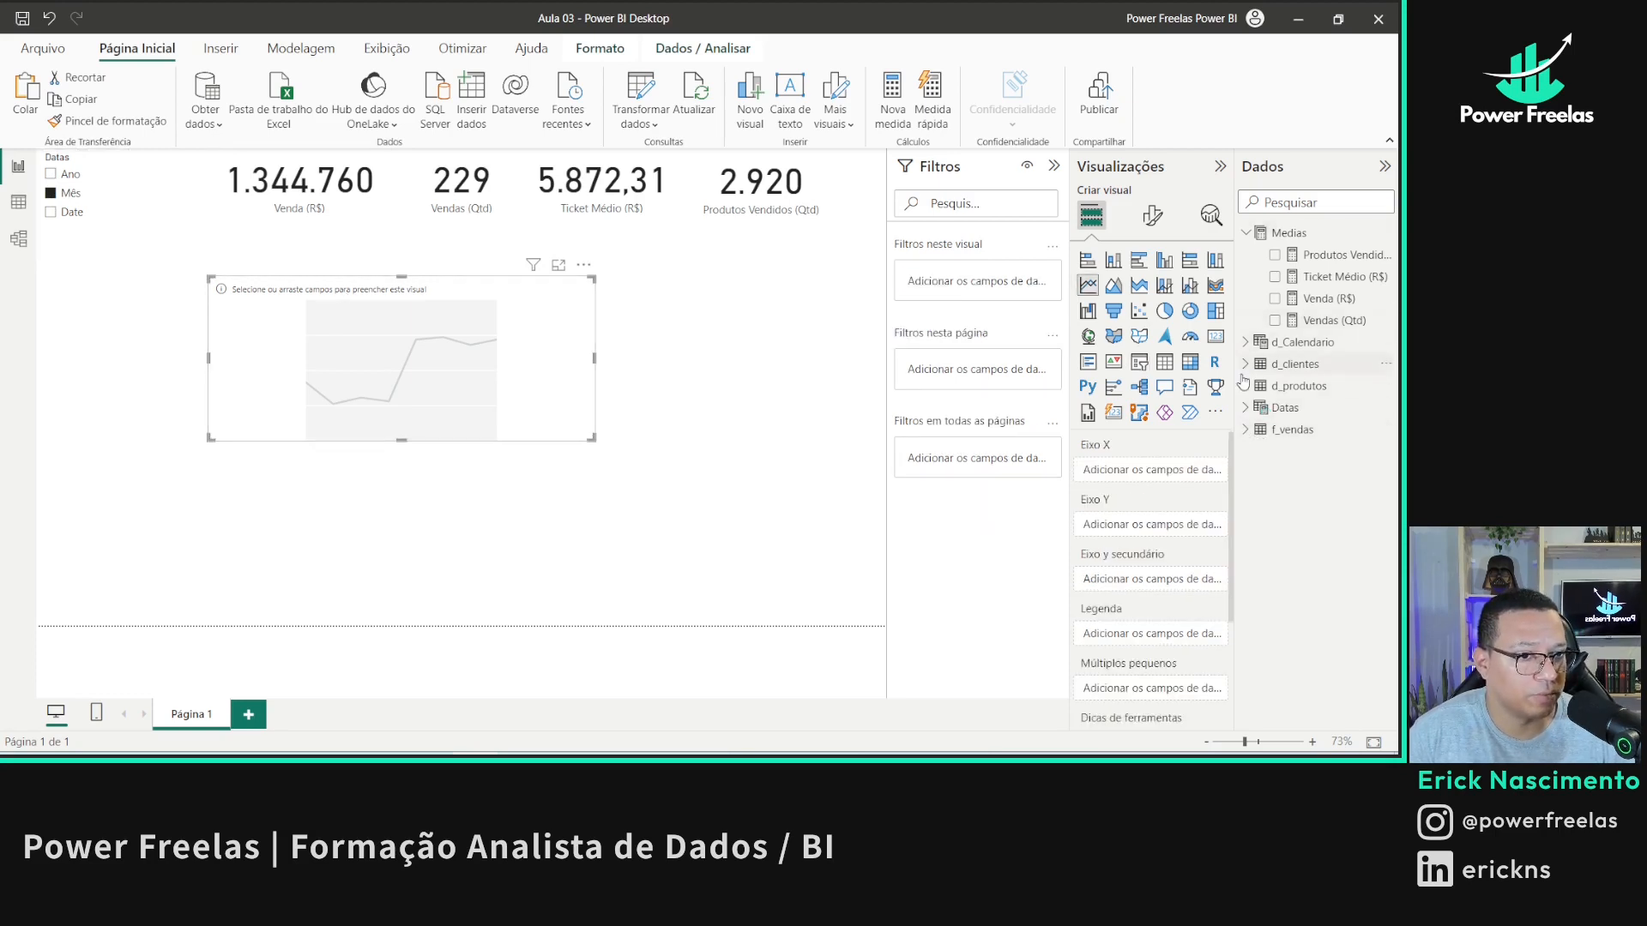
left_click(1247, 410)
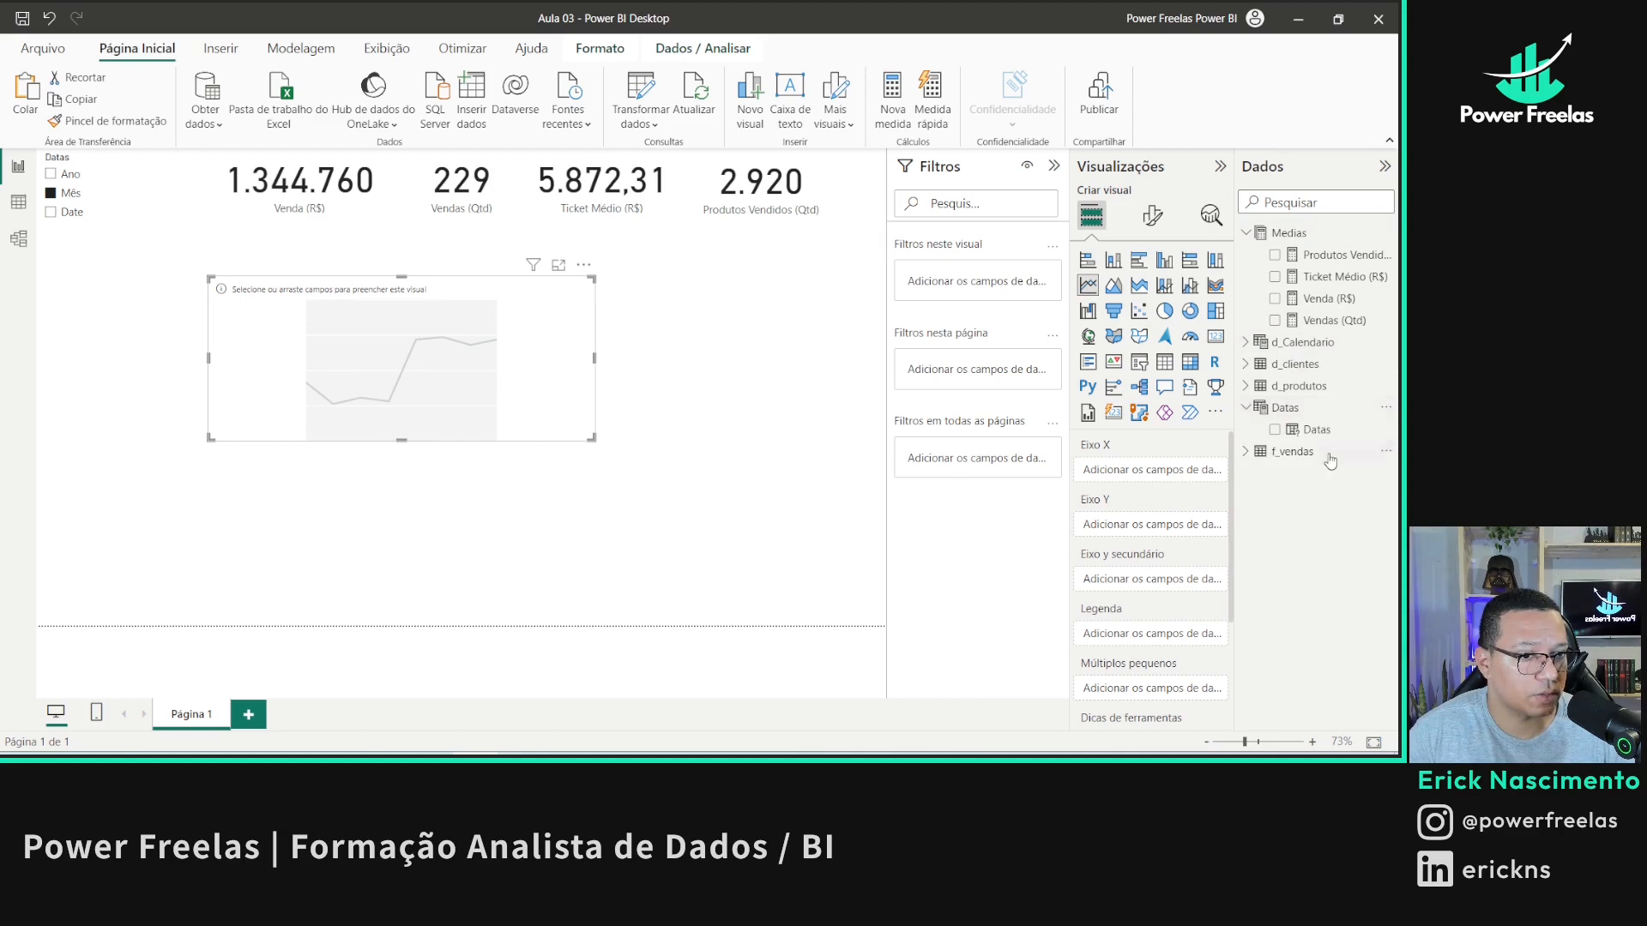
left_click_drag(1316, 429, 1145, 470)
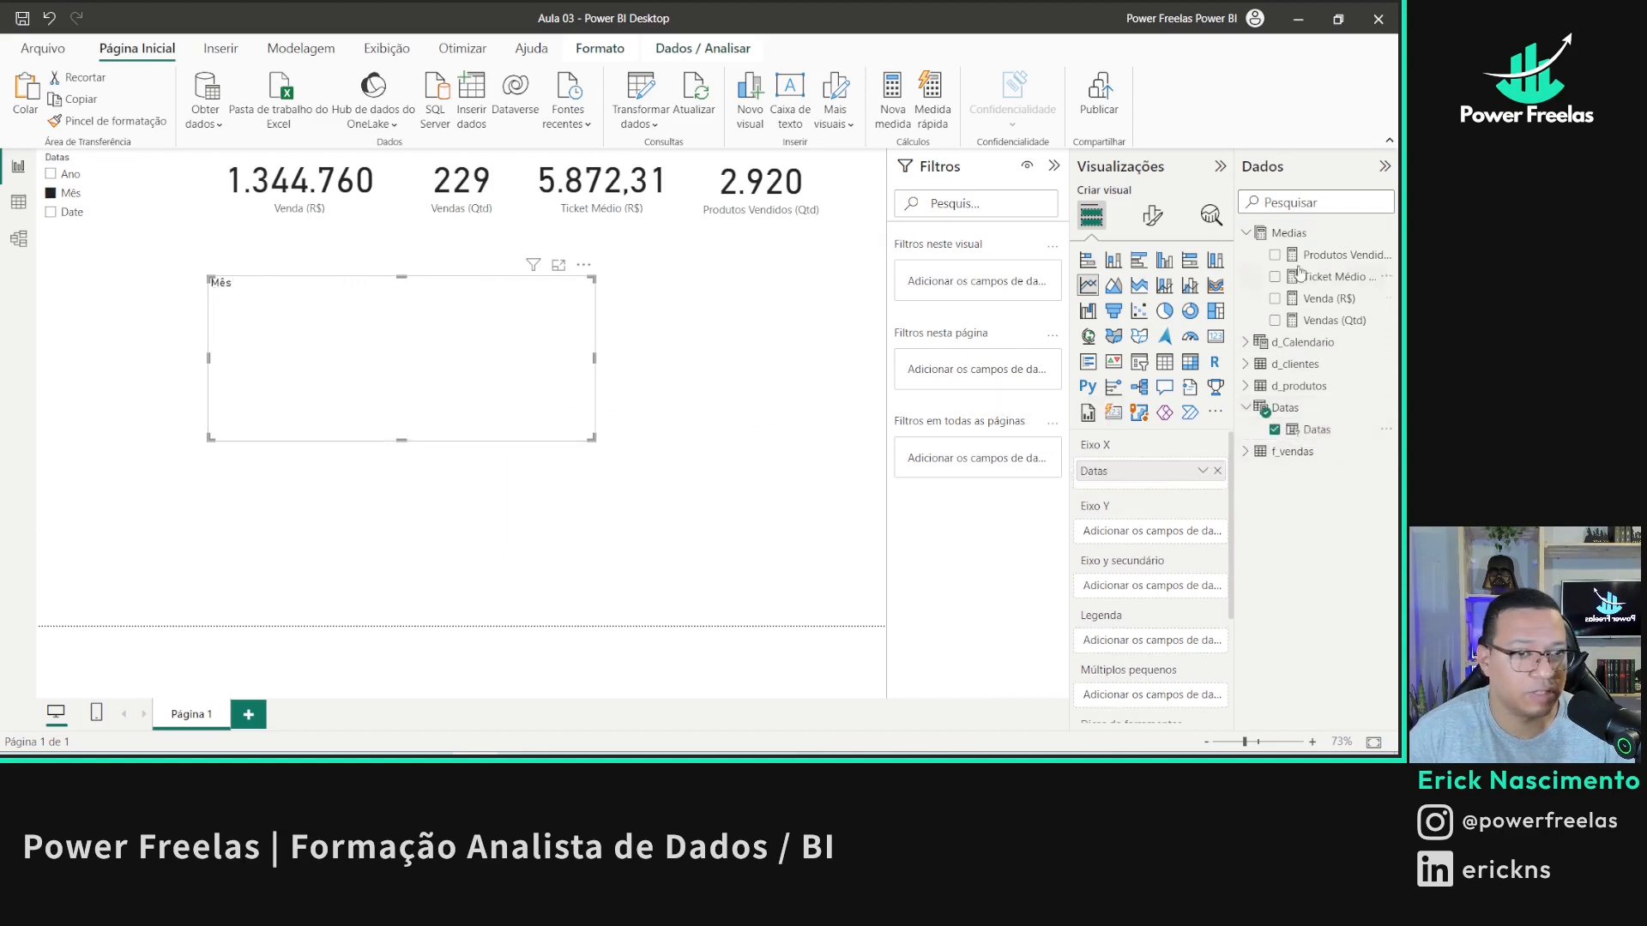
left_click_drag(1321, 299, 393, 369)
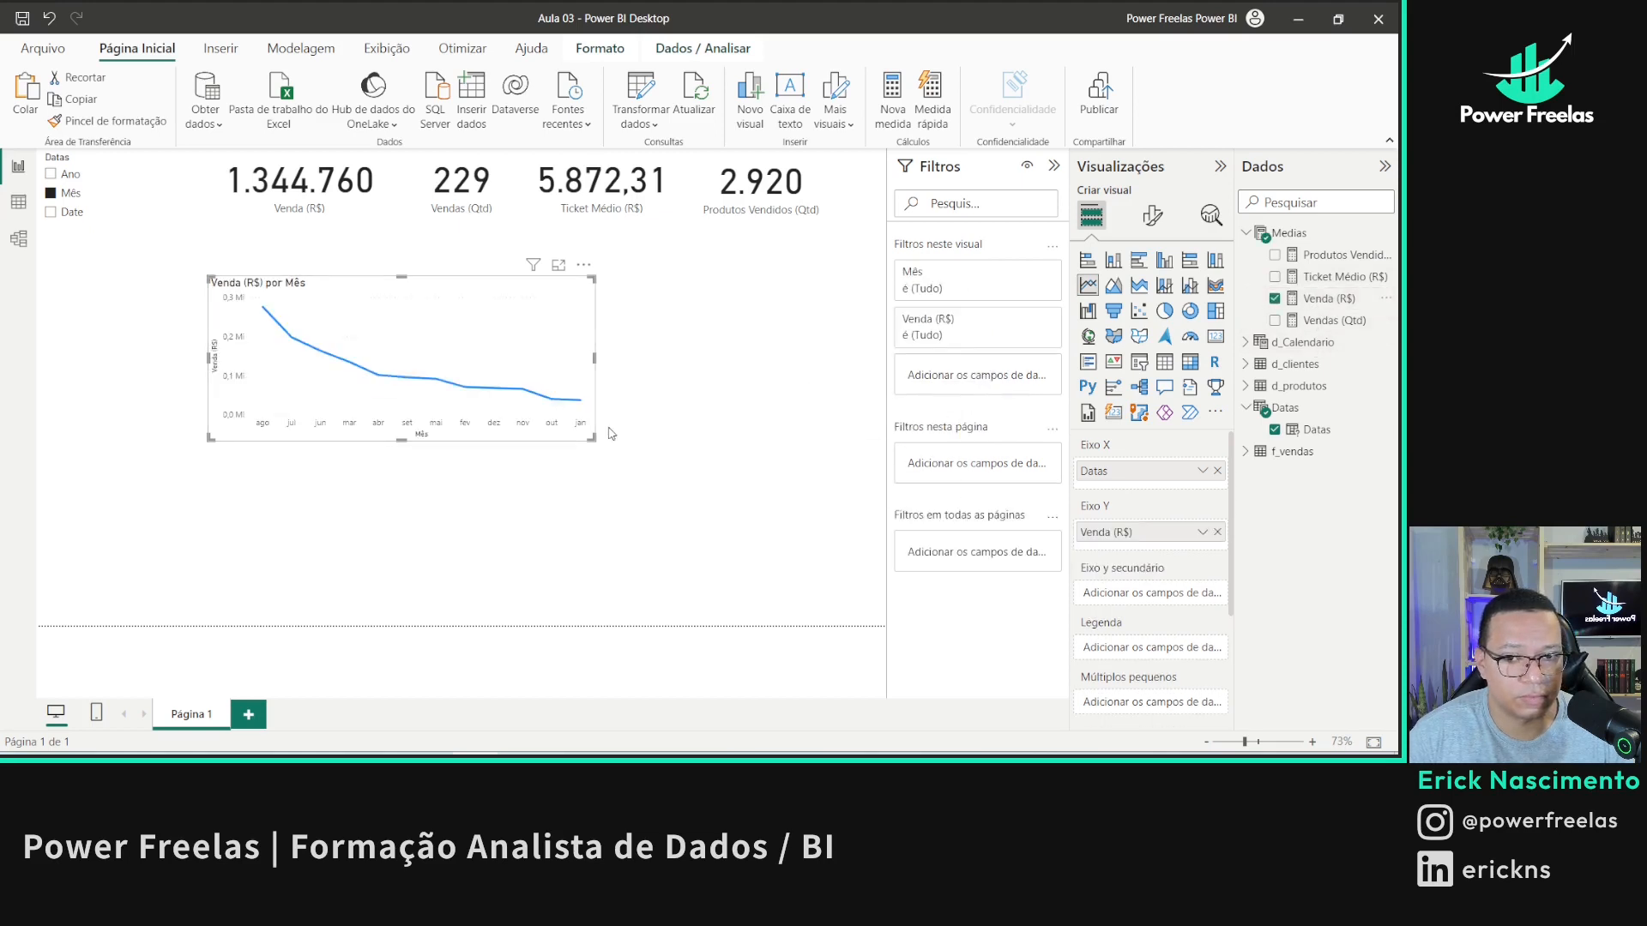
left_click_drag(592, 439, 681, 463)
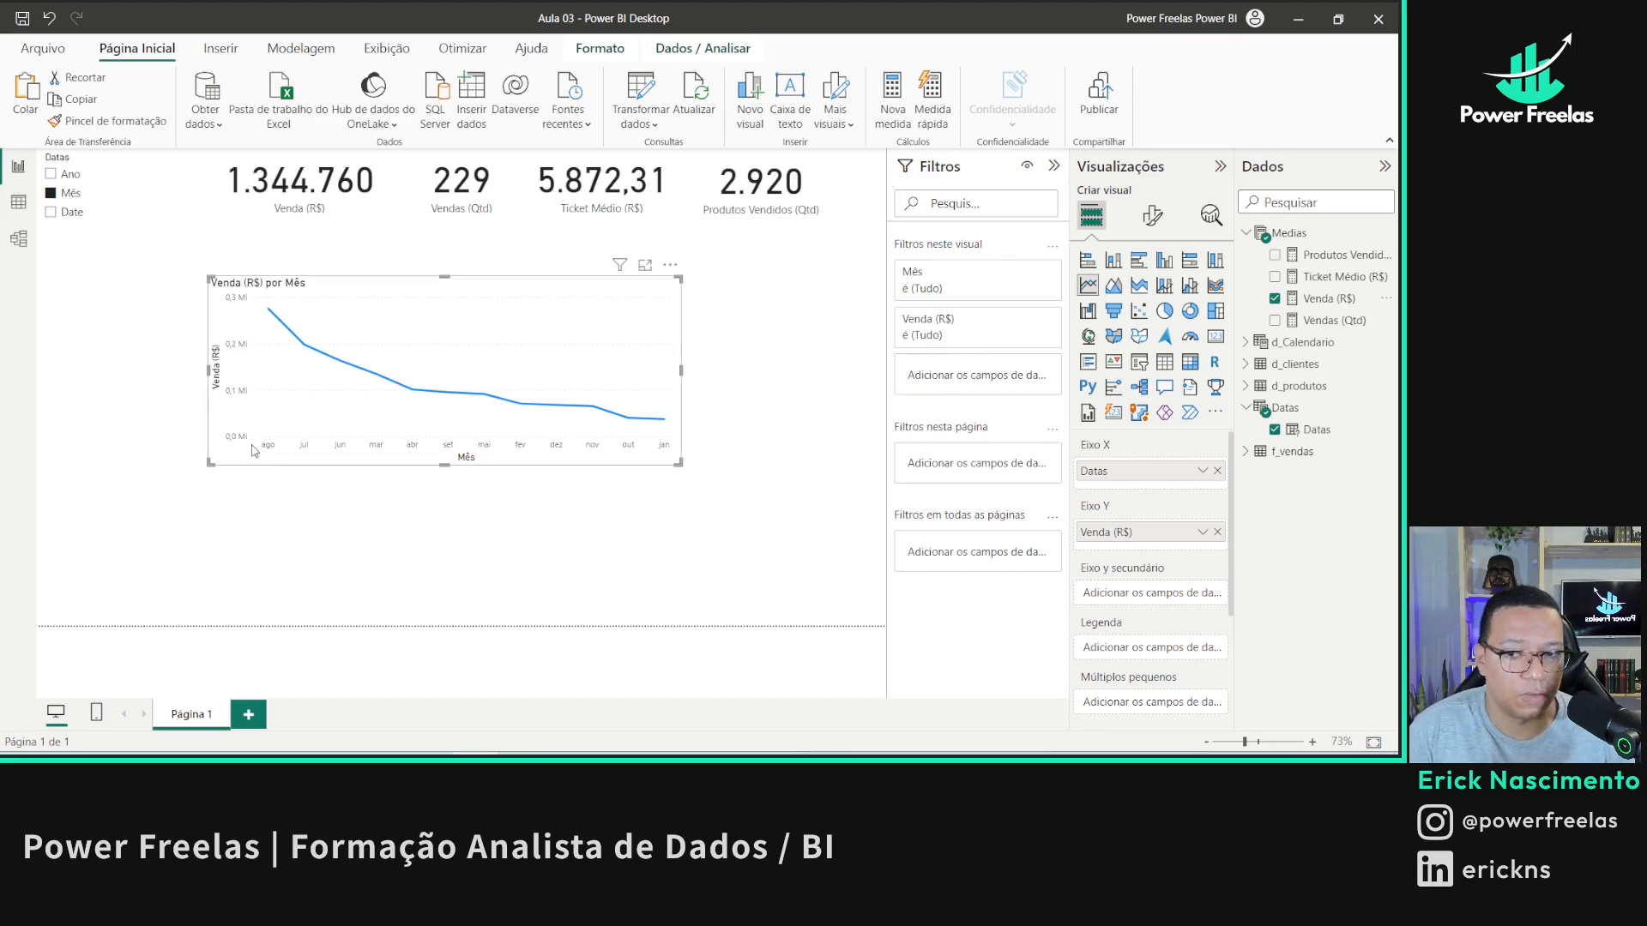
- Sort the Mês column of the d_Calendario table by N Mes
scroll(254, 454, "up", 5)
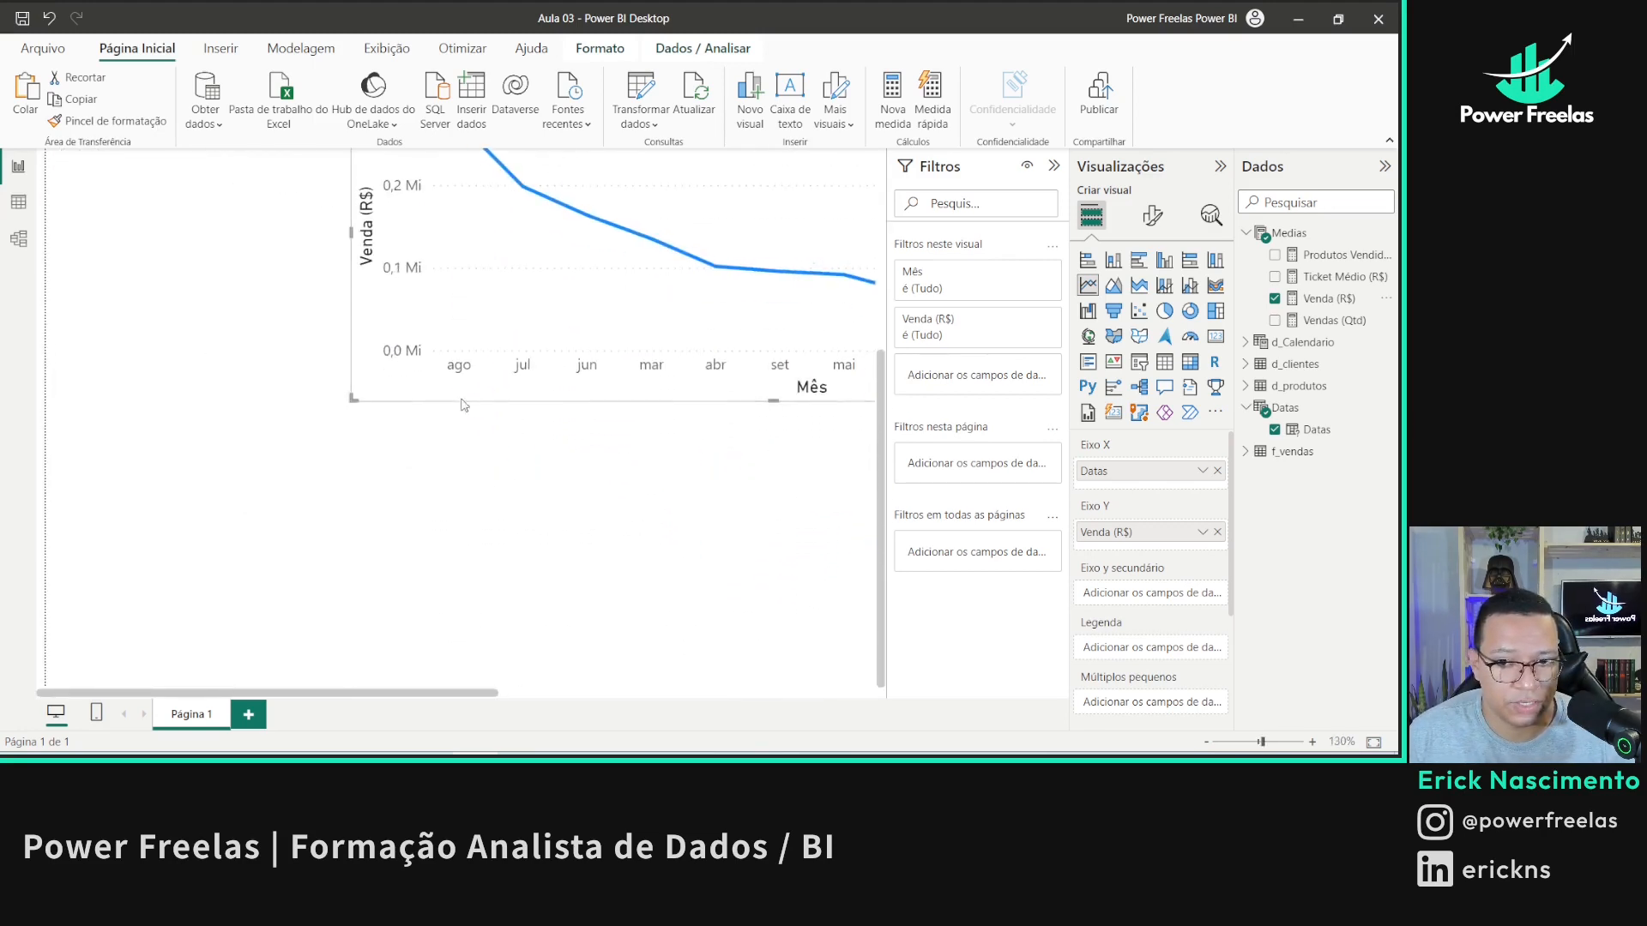
scroll(507, 491, "down", 2)
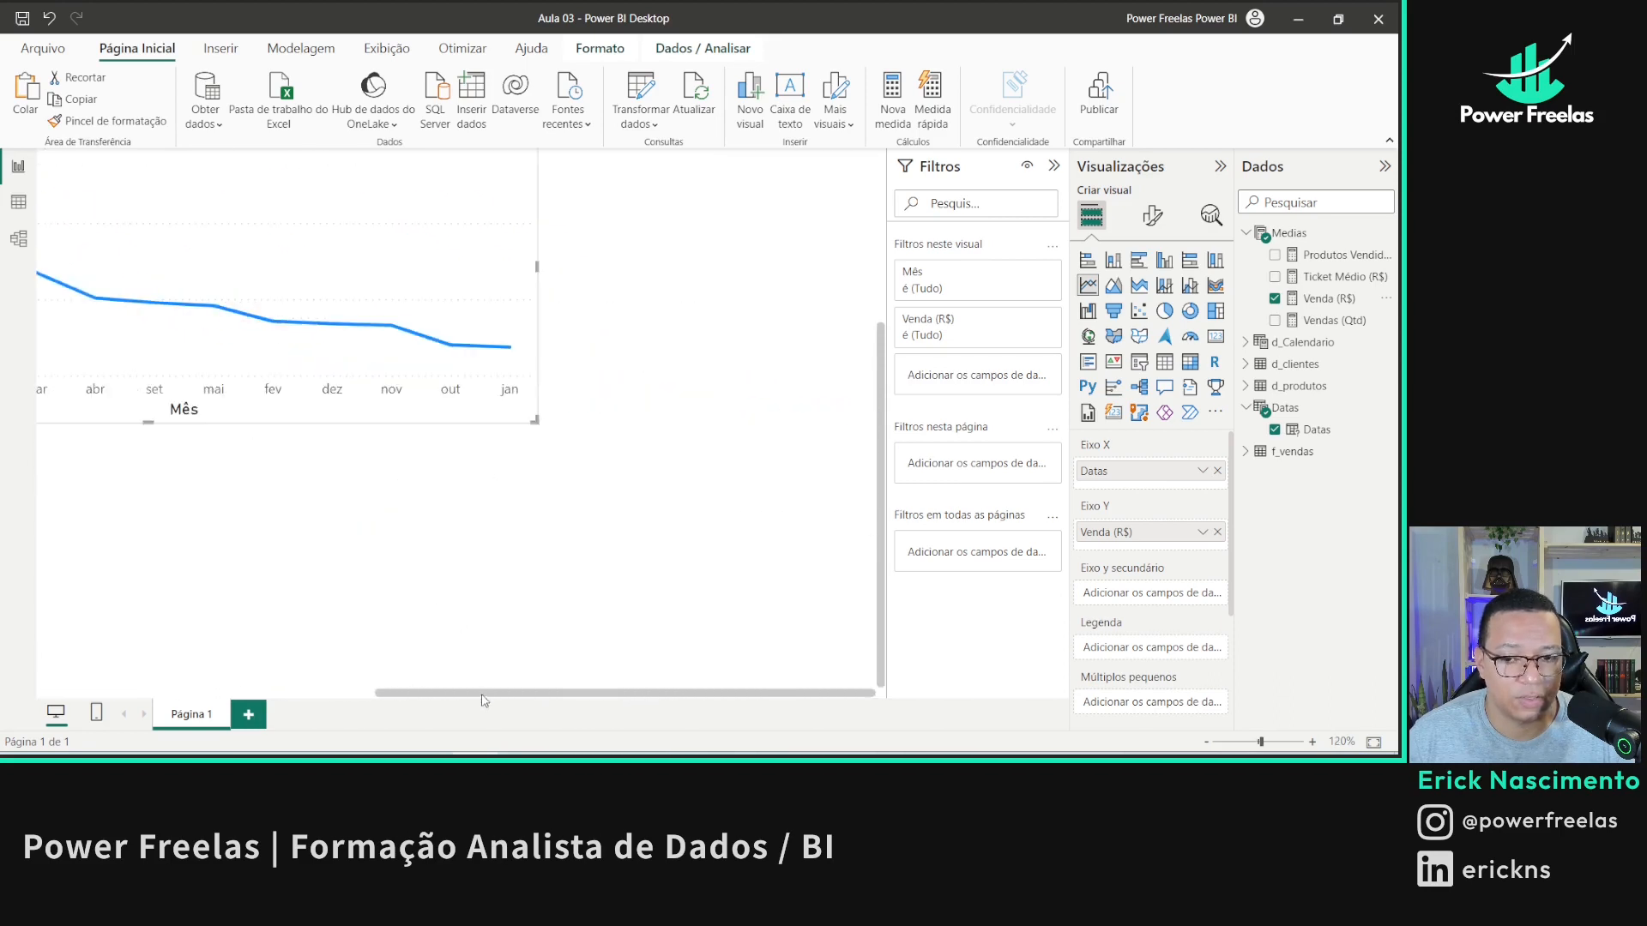
scroll(403, 591, "down", 1)
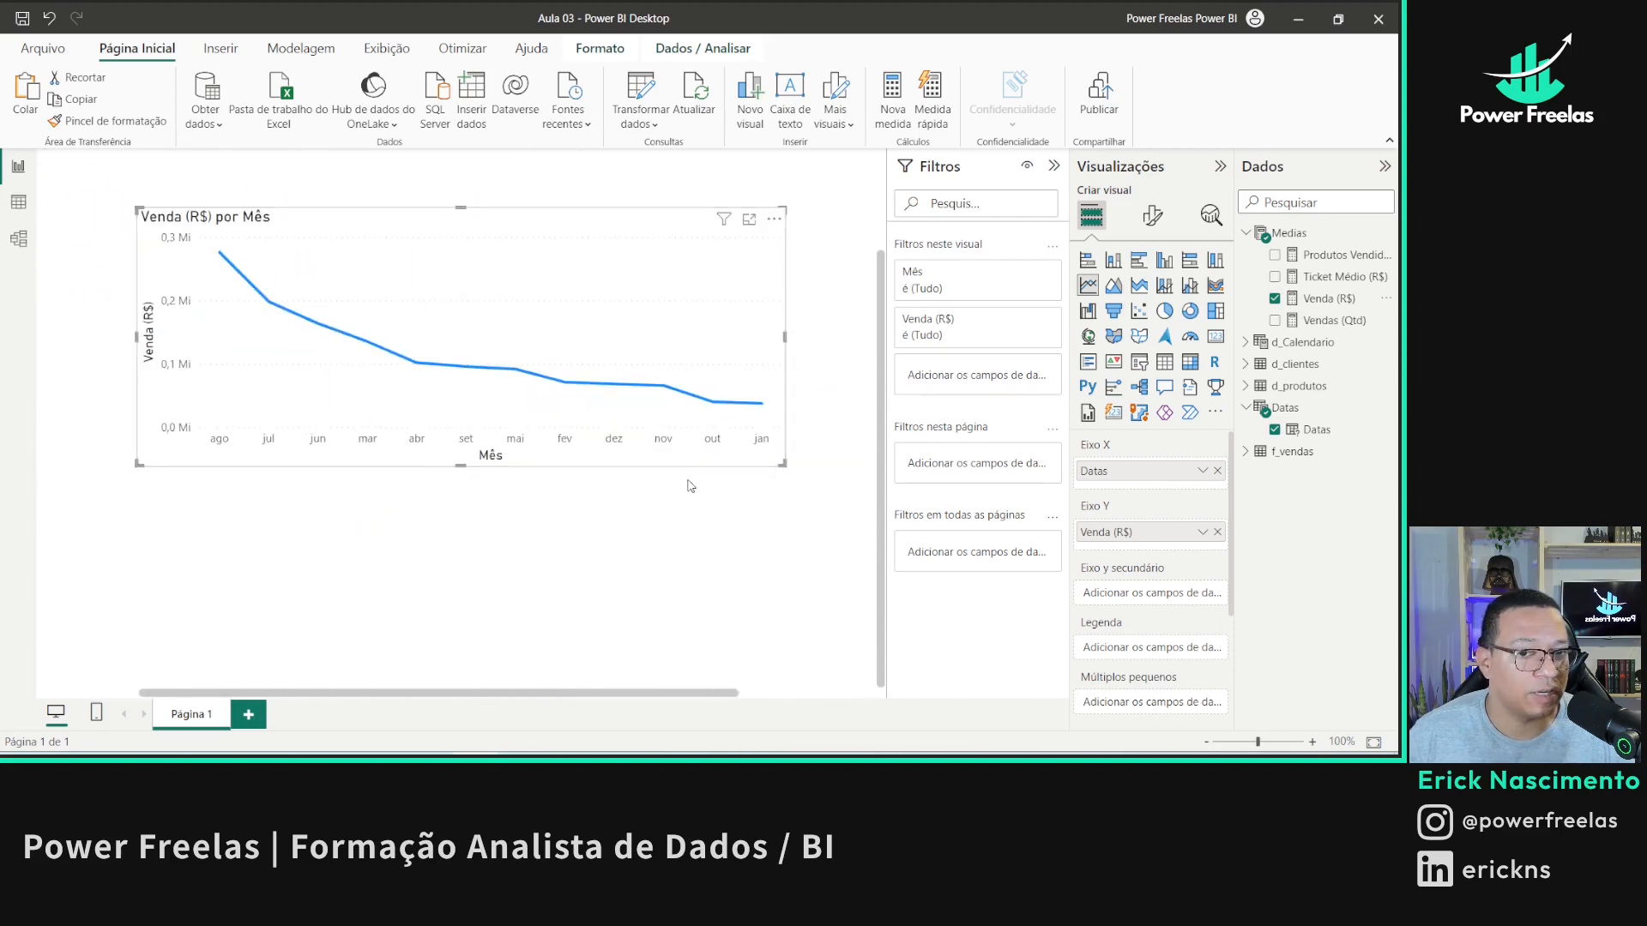
left_click(18, 201)
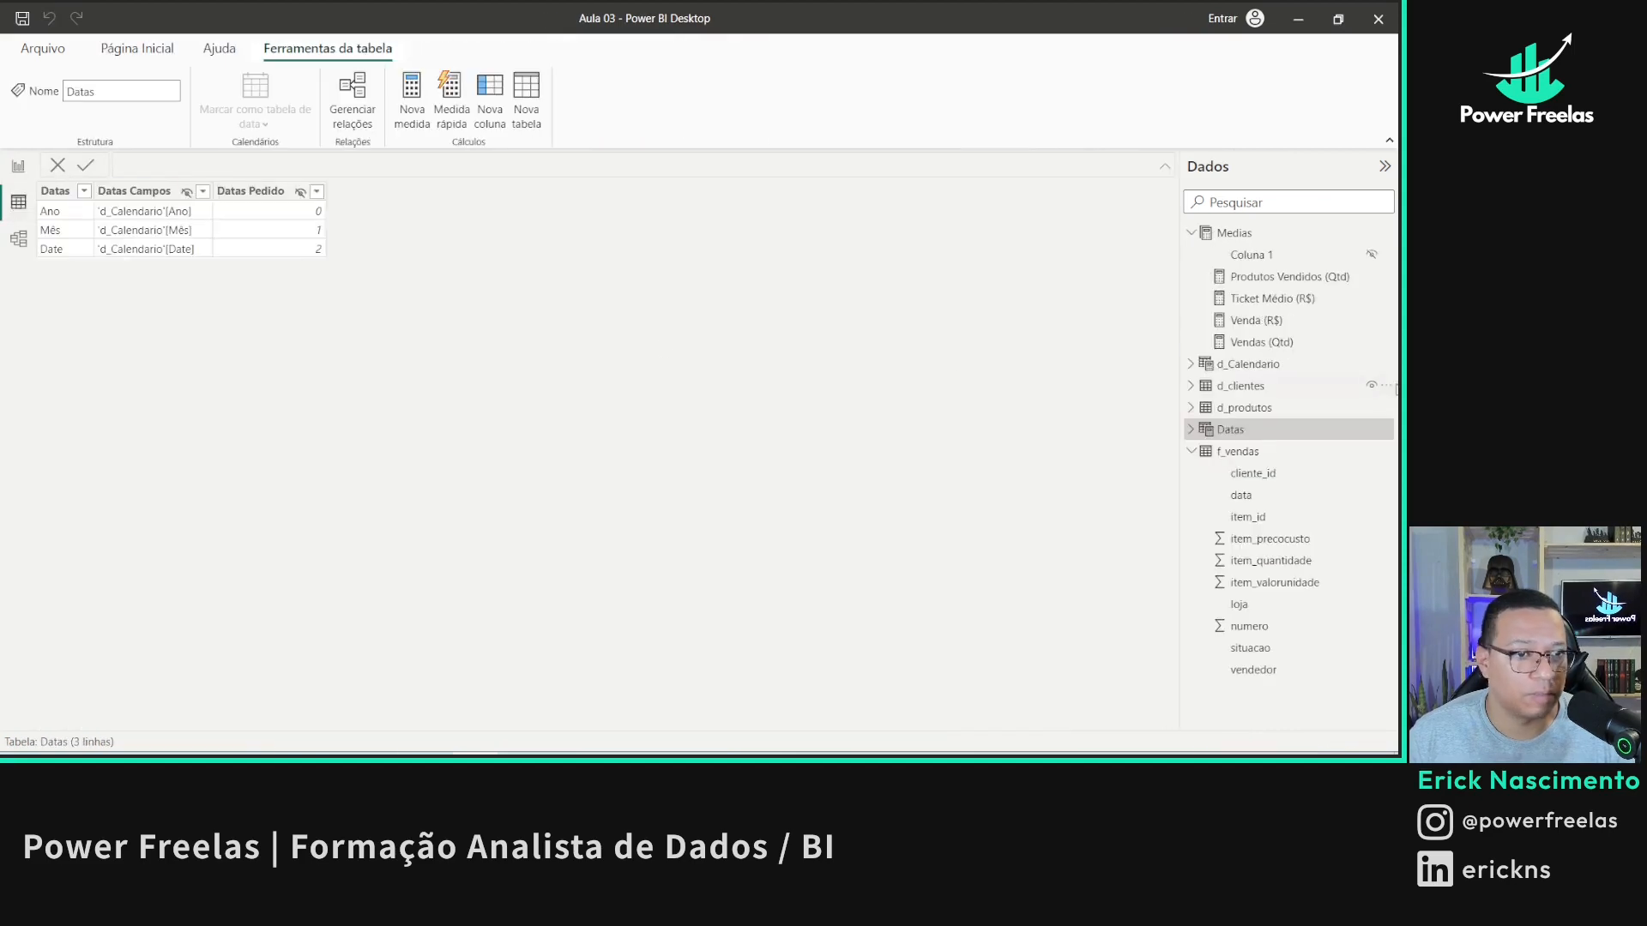
left_click(1244, 363)
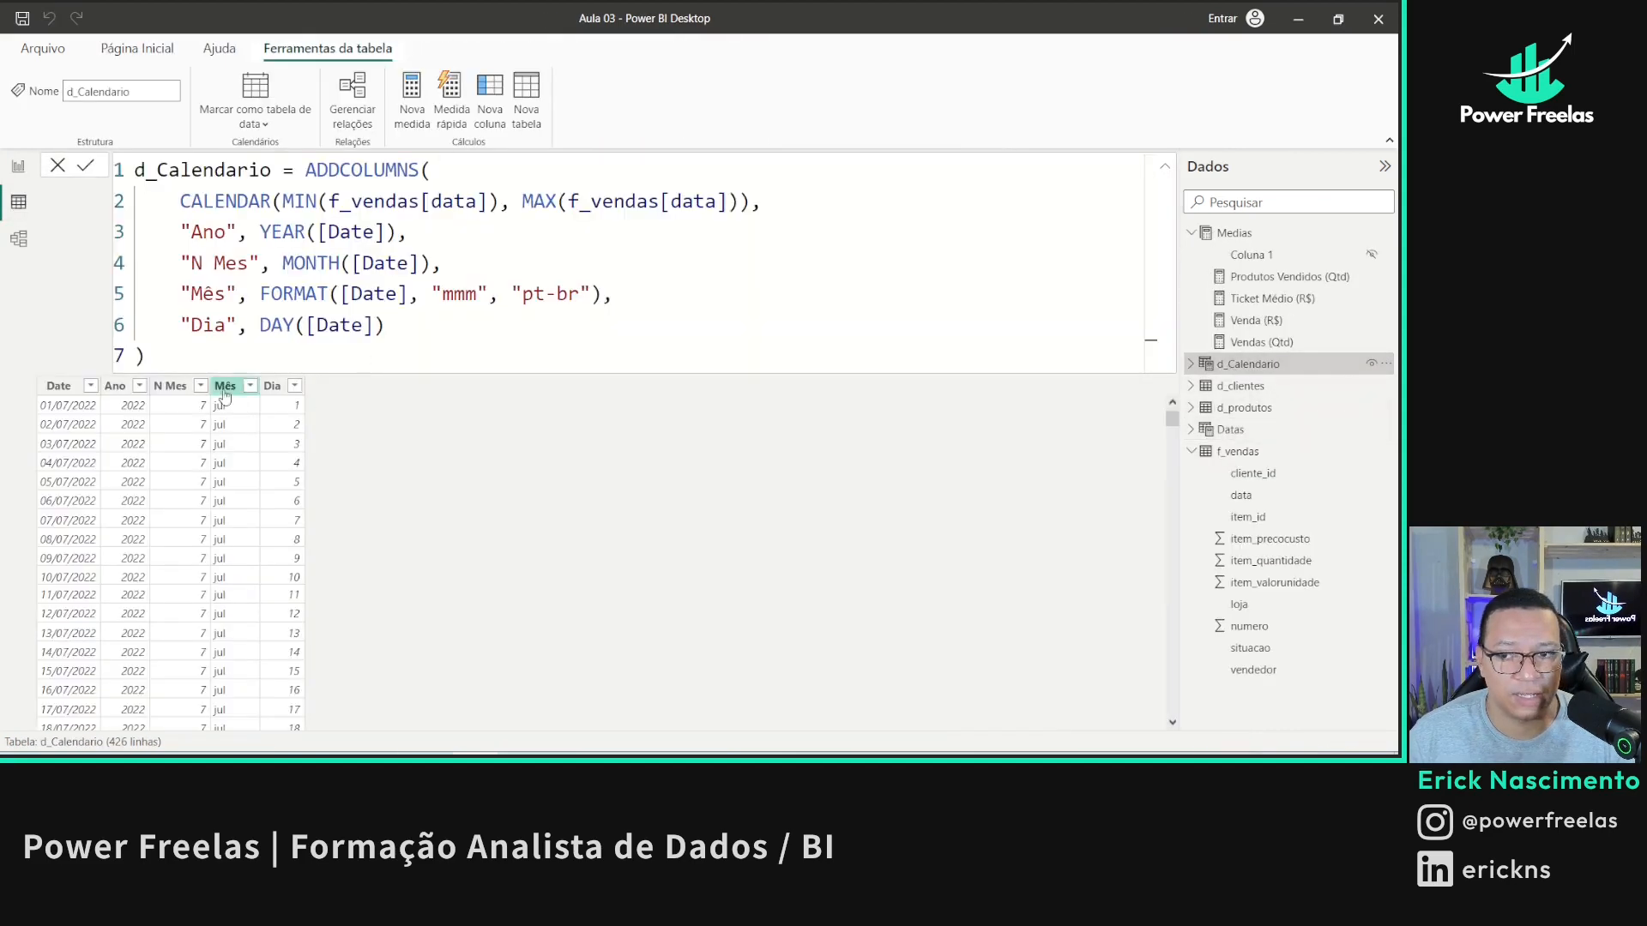
left_click(222, 405)
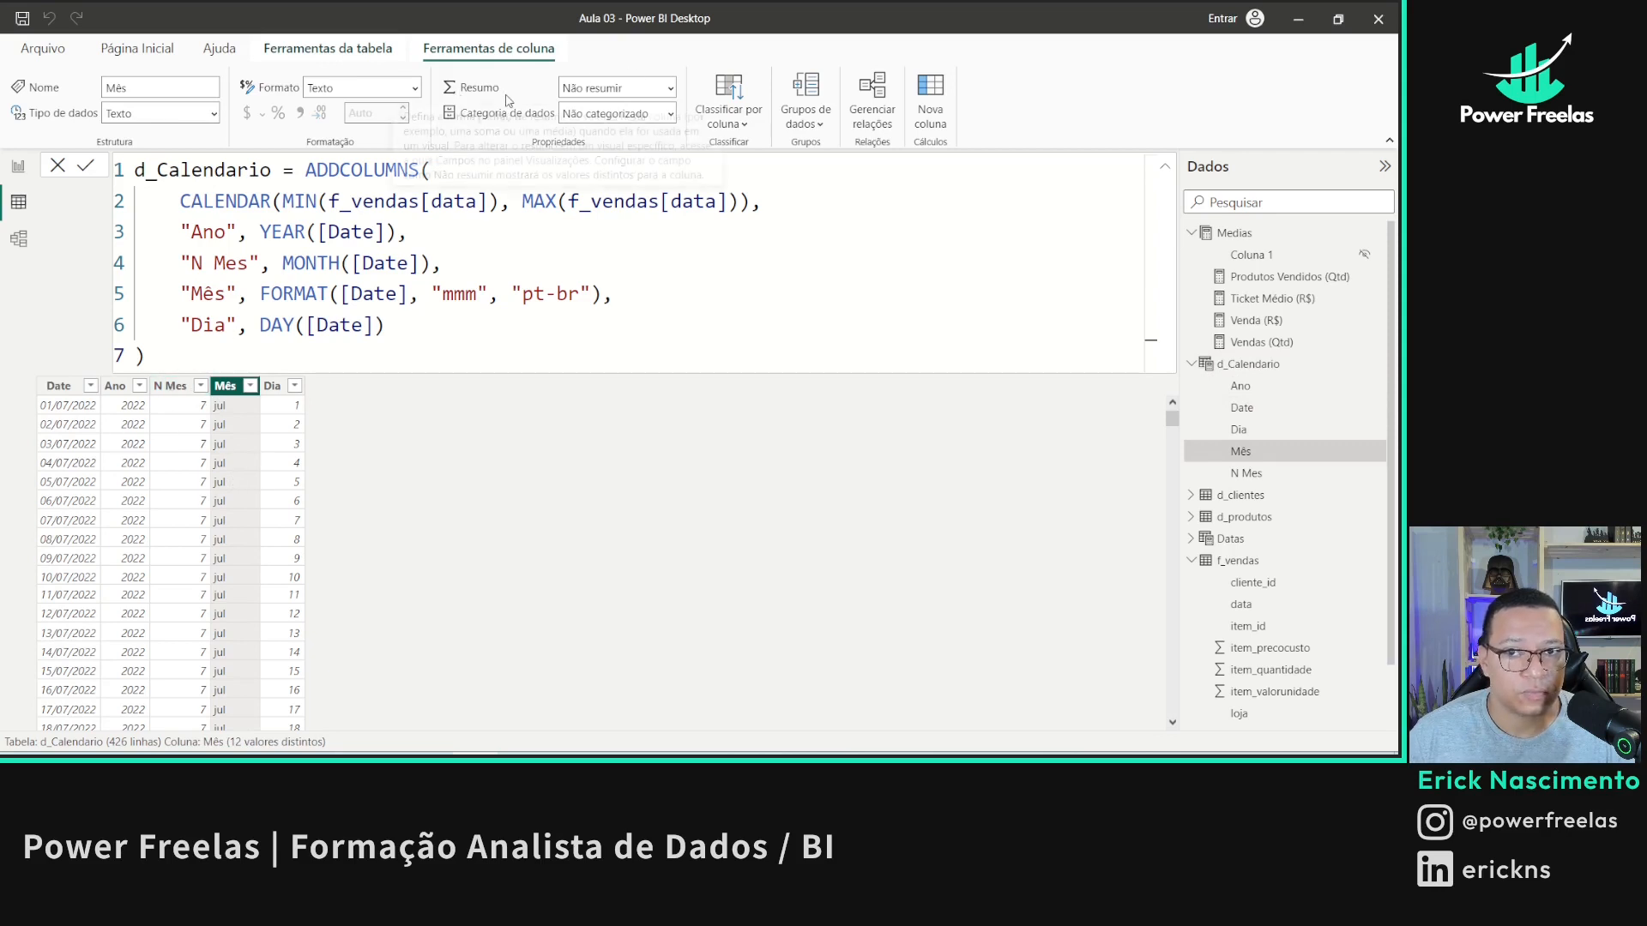
left_click(748, 105)
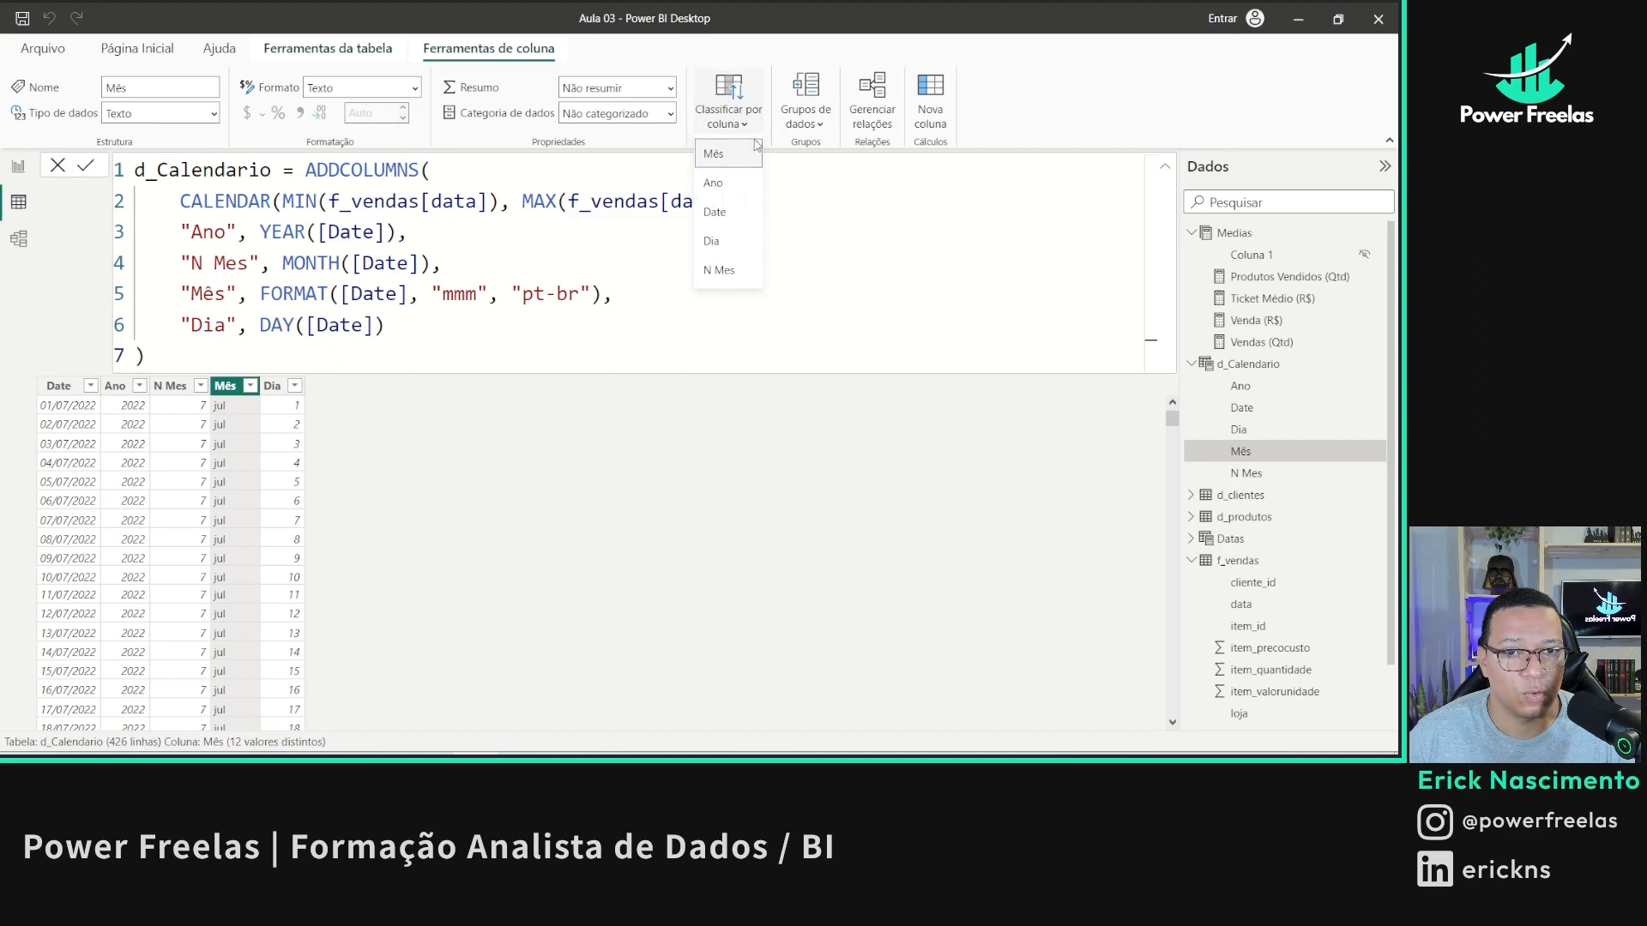
left_click(720, 270)
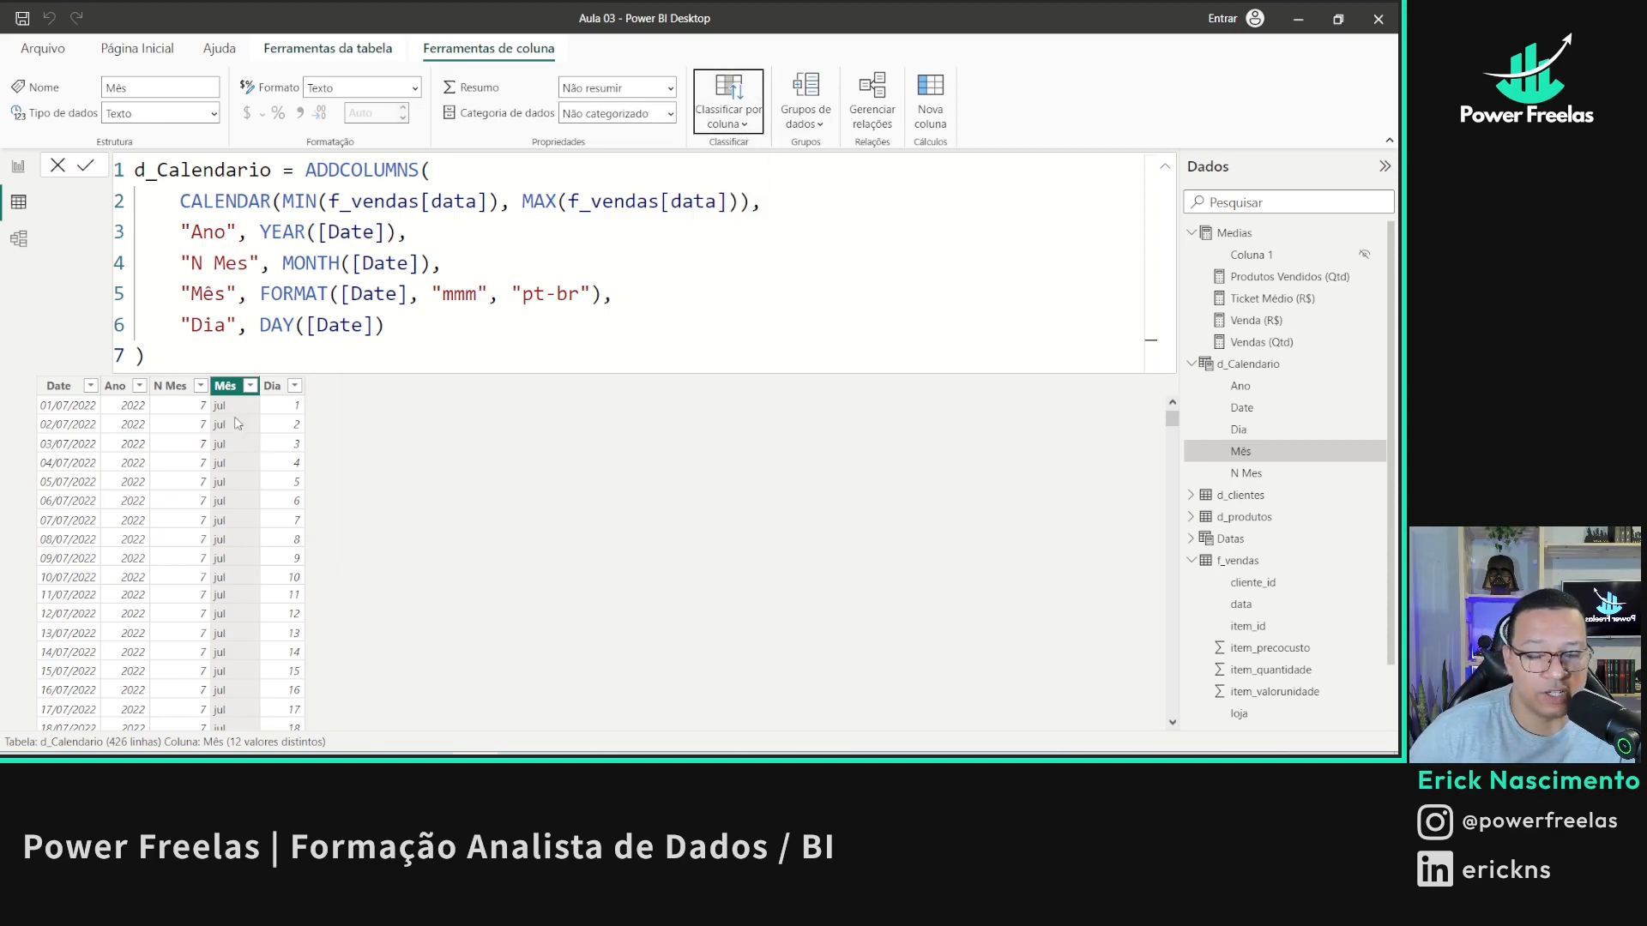
left_click(170, 386)
left_click(53, 388)
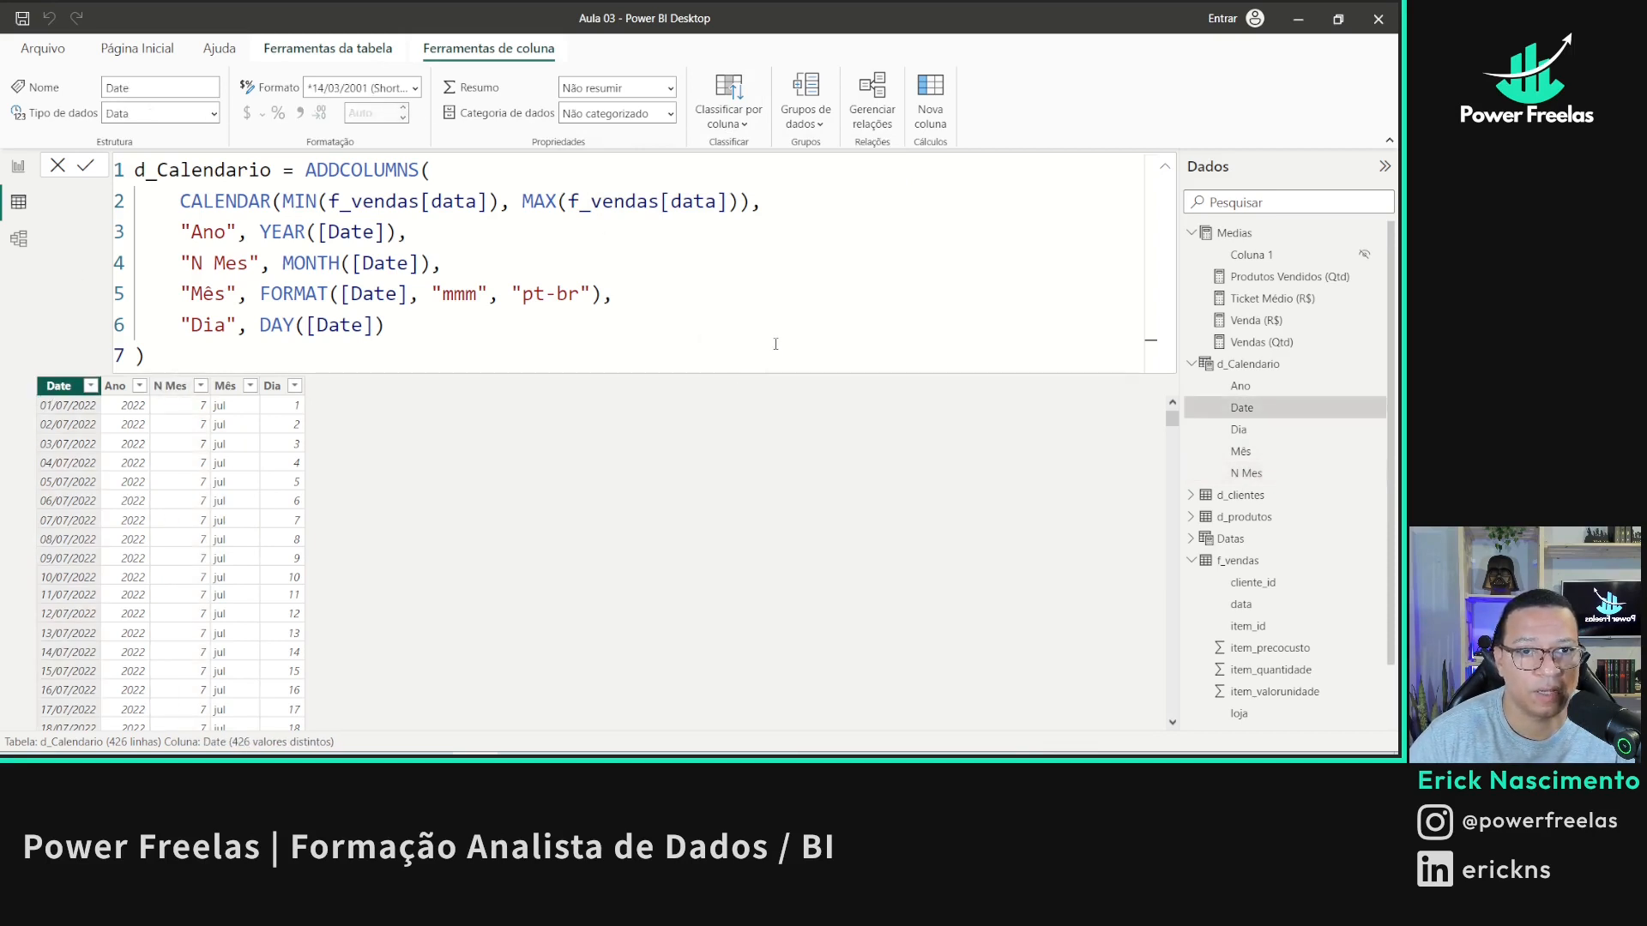
left_click(755, 117)
left_click(755, 118)
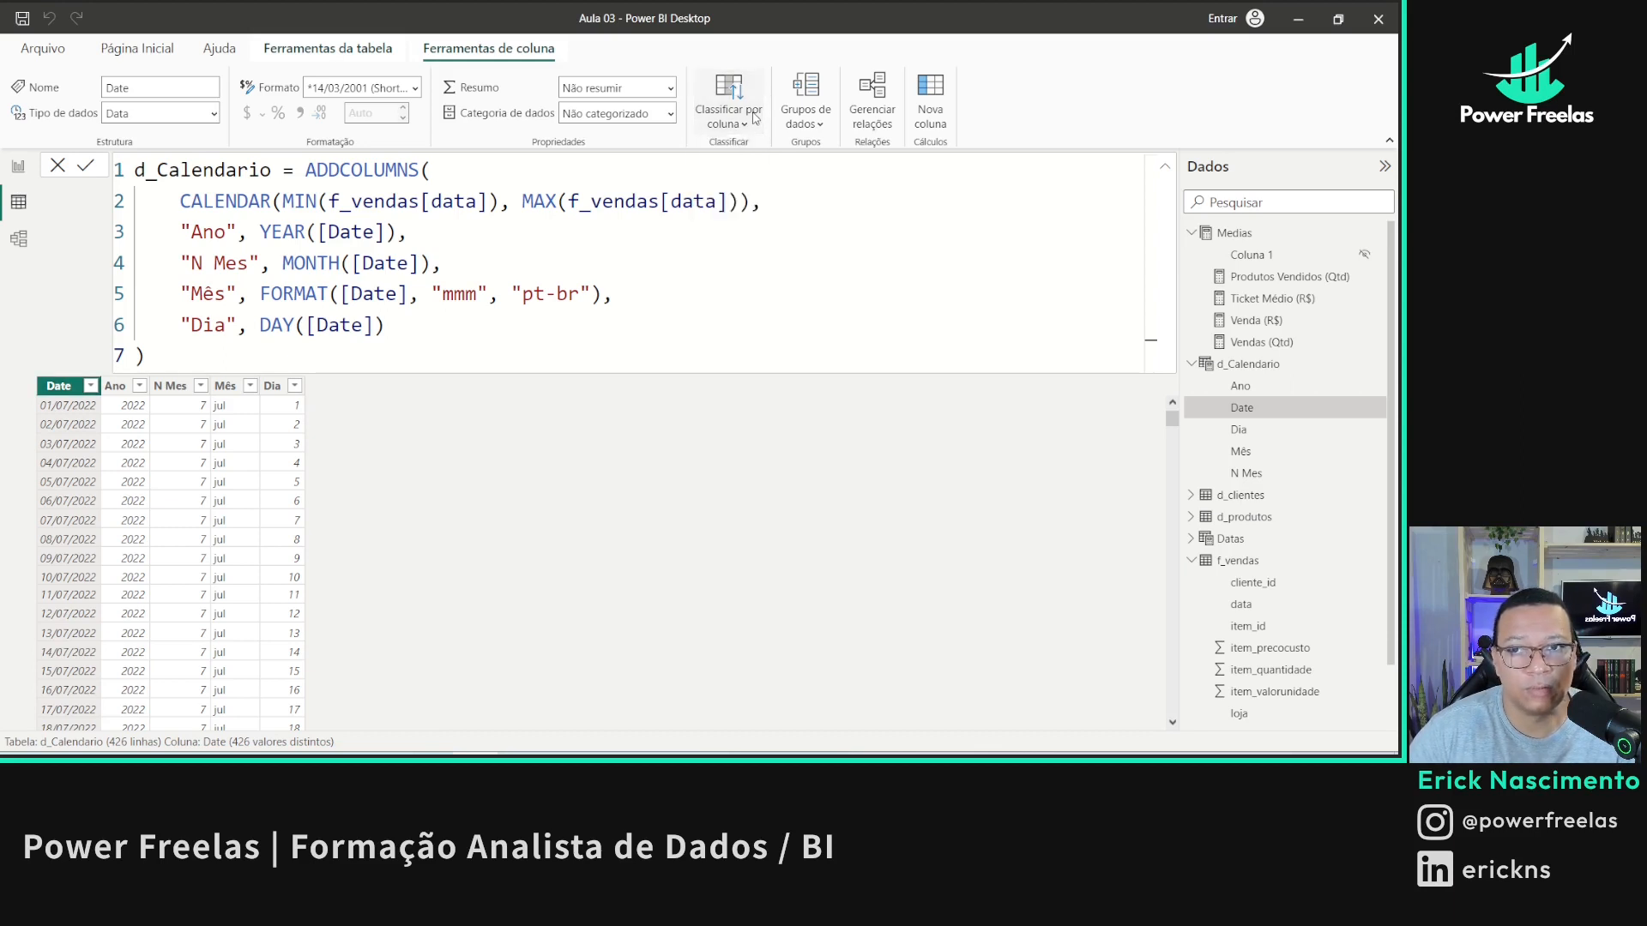
left_click(671, 120)
left_click(671, 120)
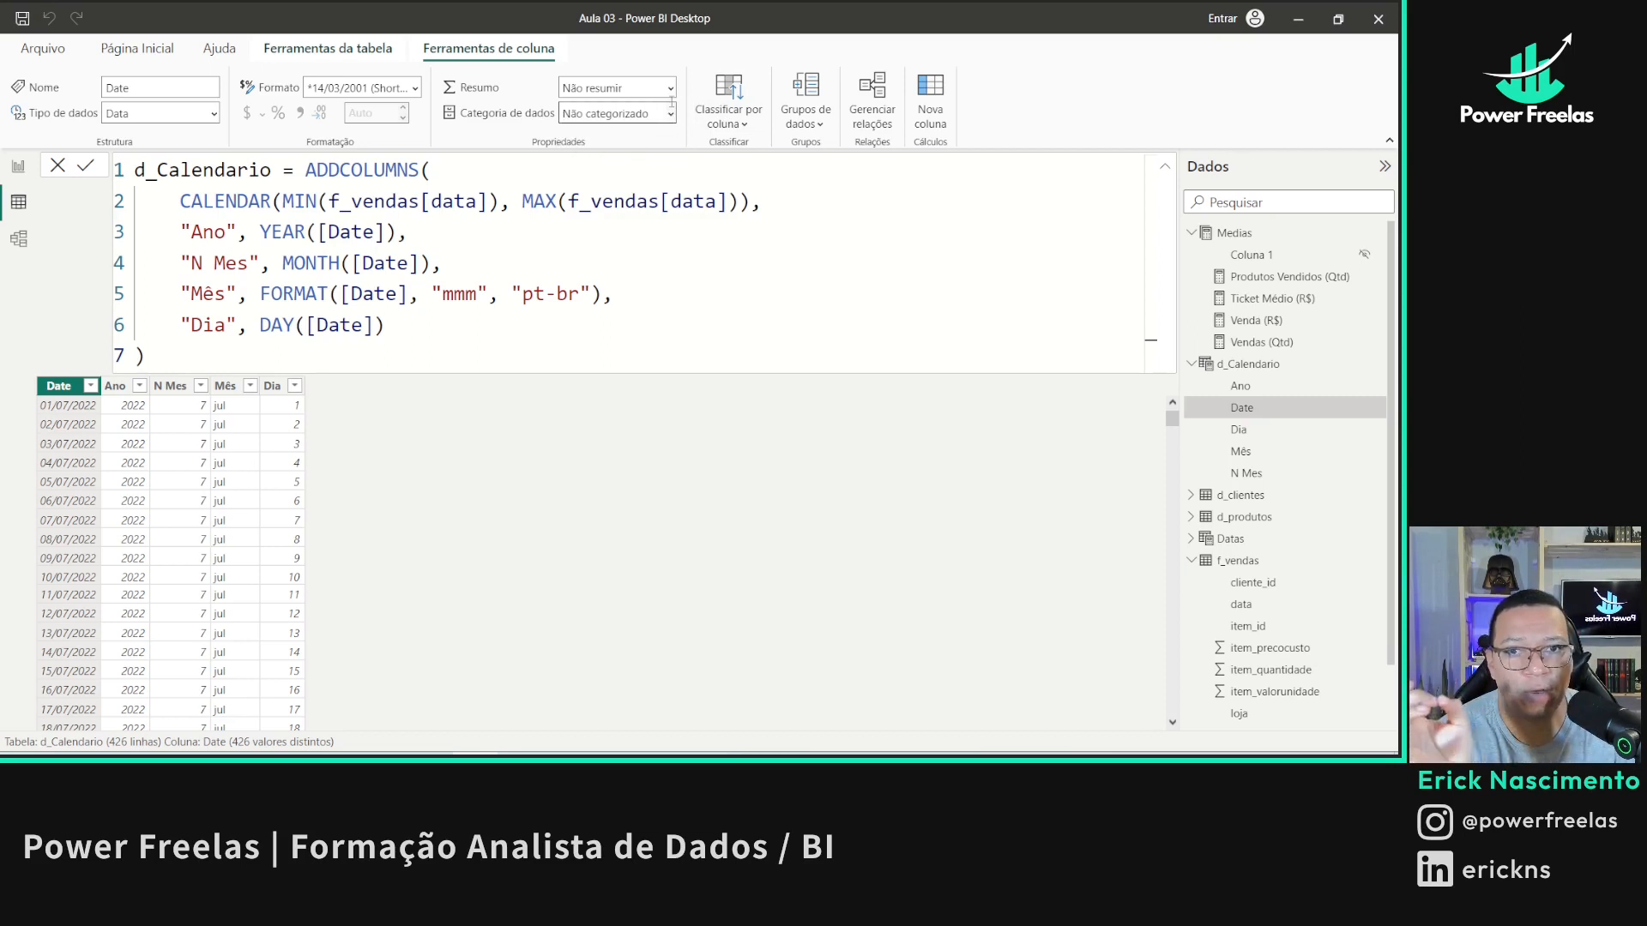
- Mark d_Calendario as a date table, using Date as its date column
left_click(327, 48)
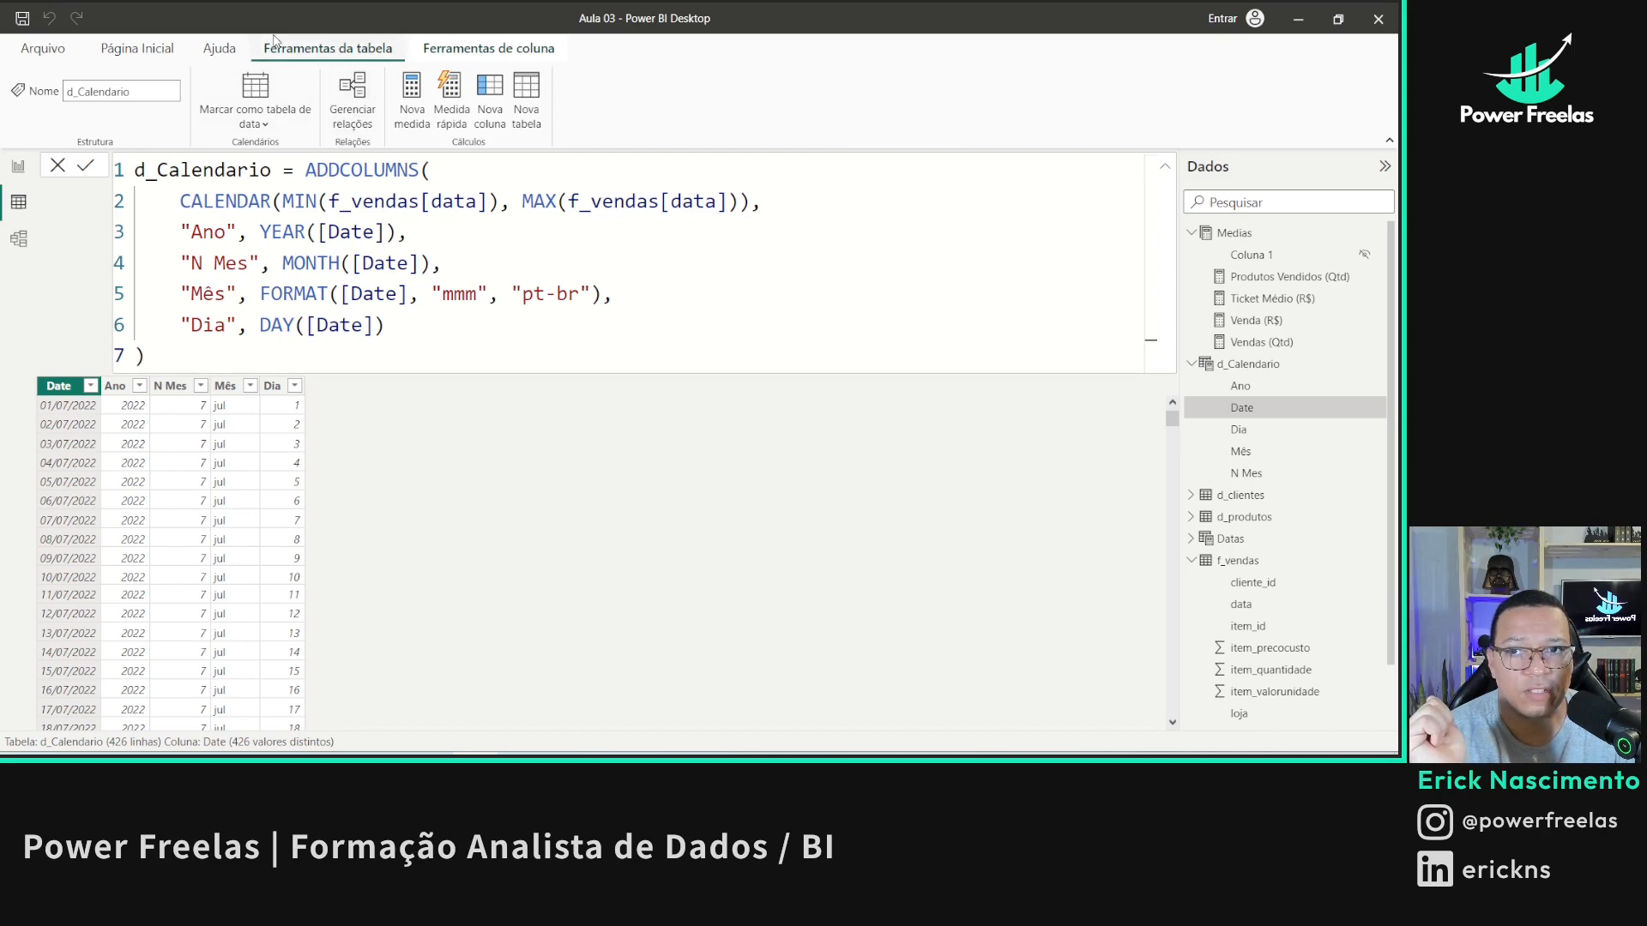
left_click(248, 127)
left_click(301, 153)
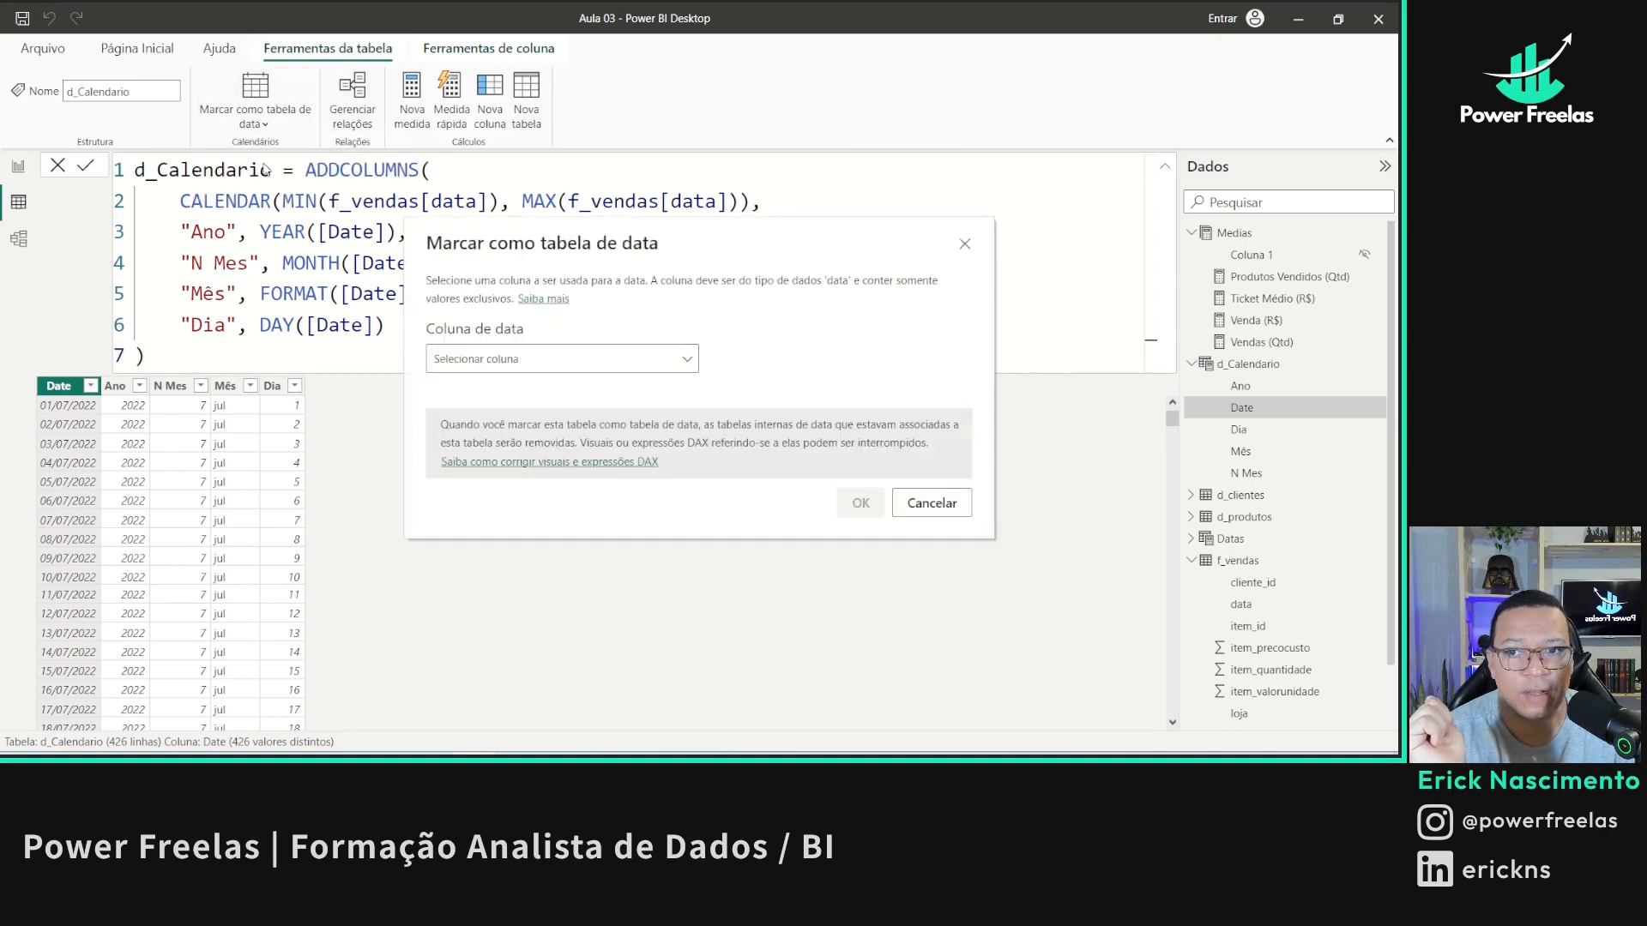
left_click(617, 365)
left_click(578, 421)
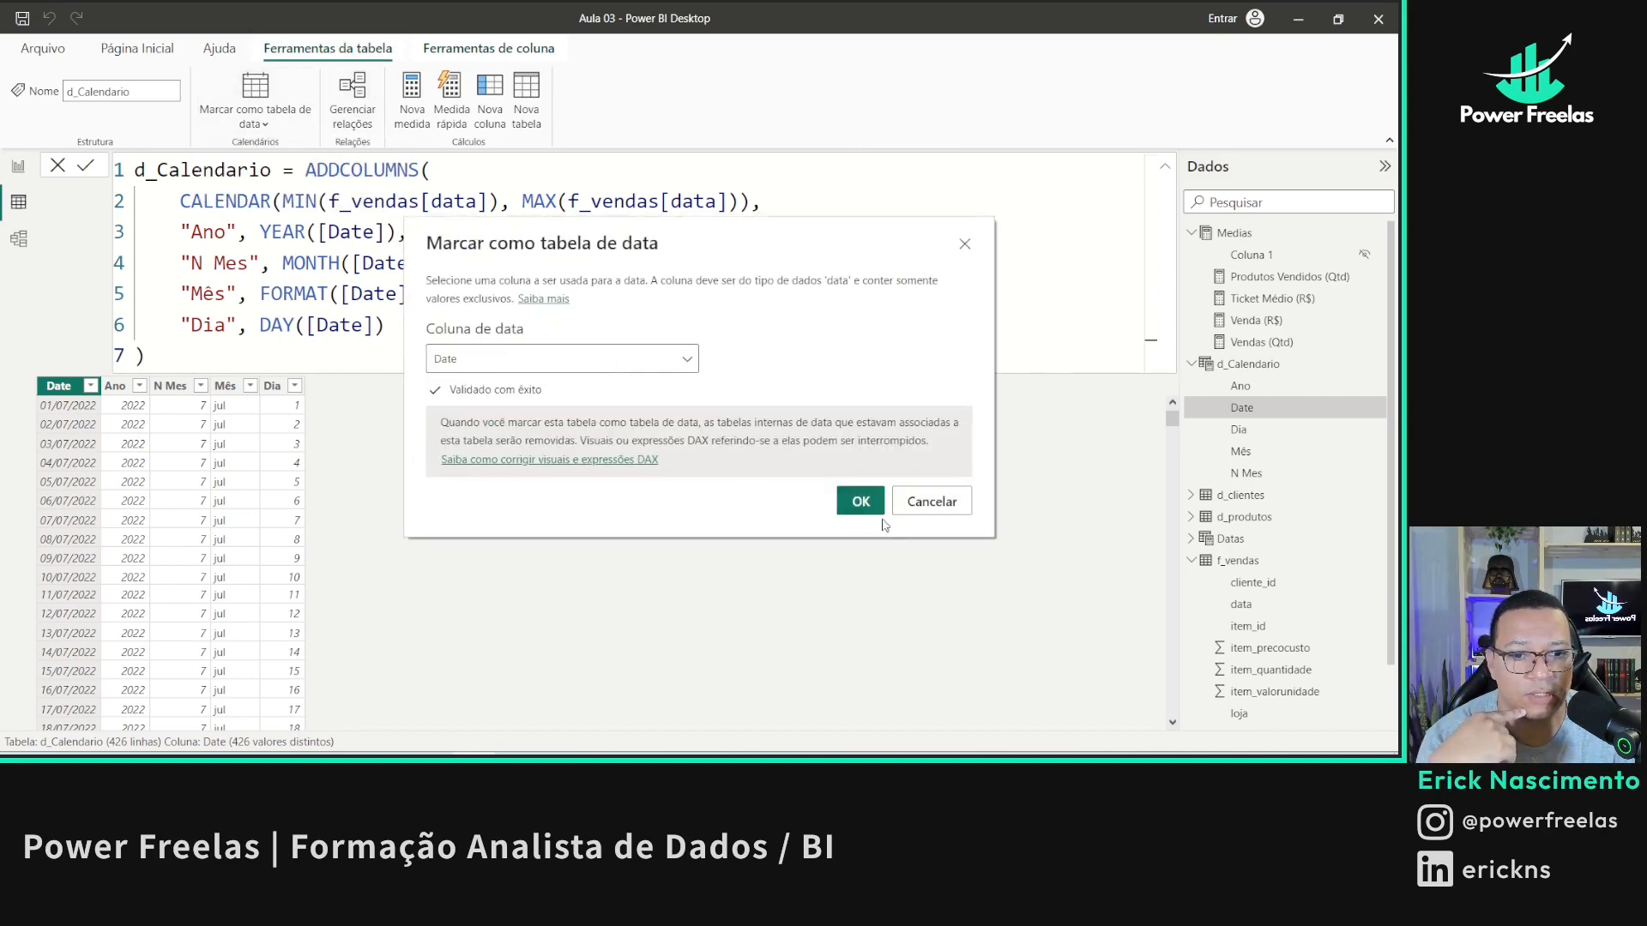
left_click(861, 503)
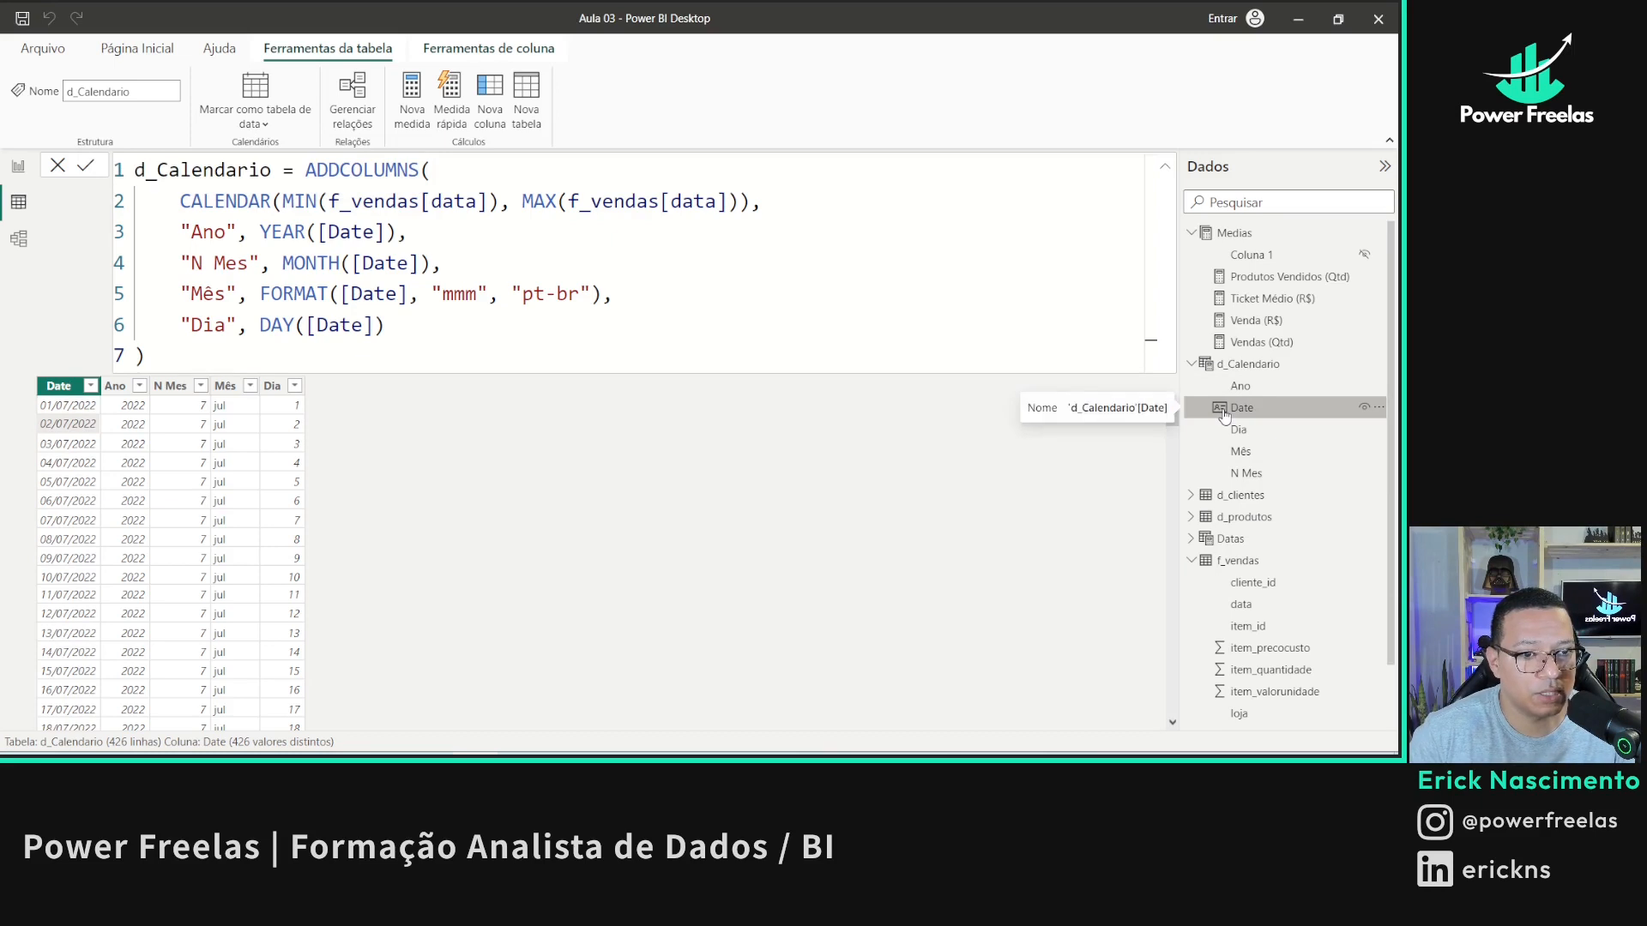
left_click(67, 388)
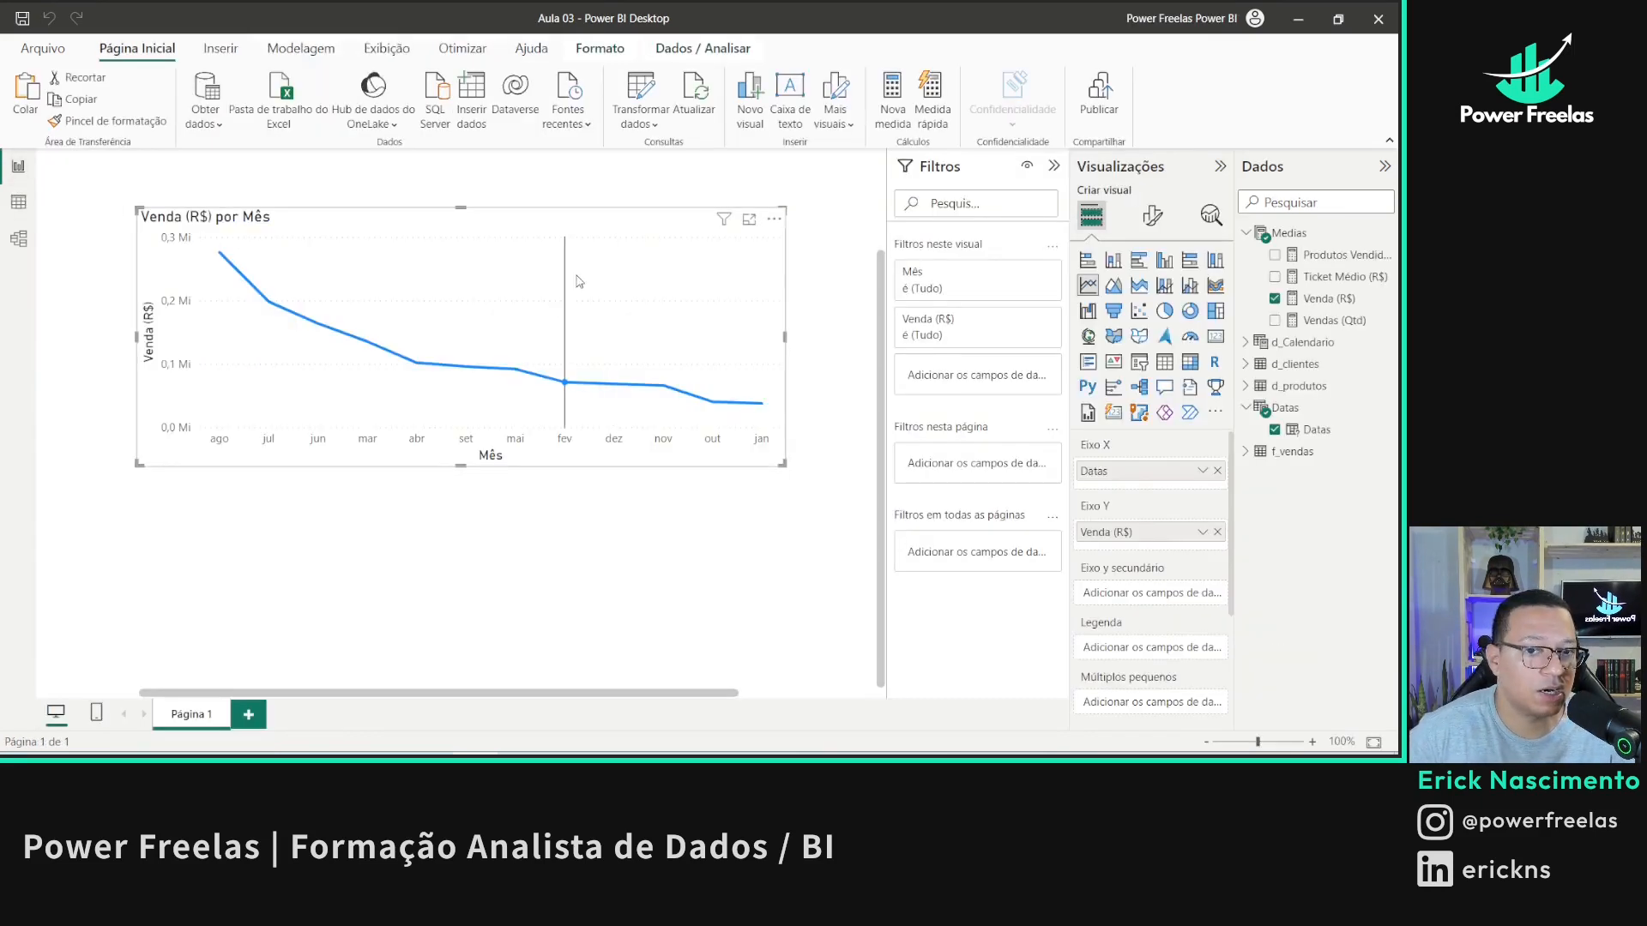
- Sort the line chart's axis by Mês in ascending order
left_click(775, 223)
left_click(775, 223)
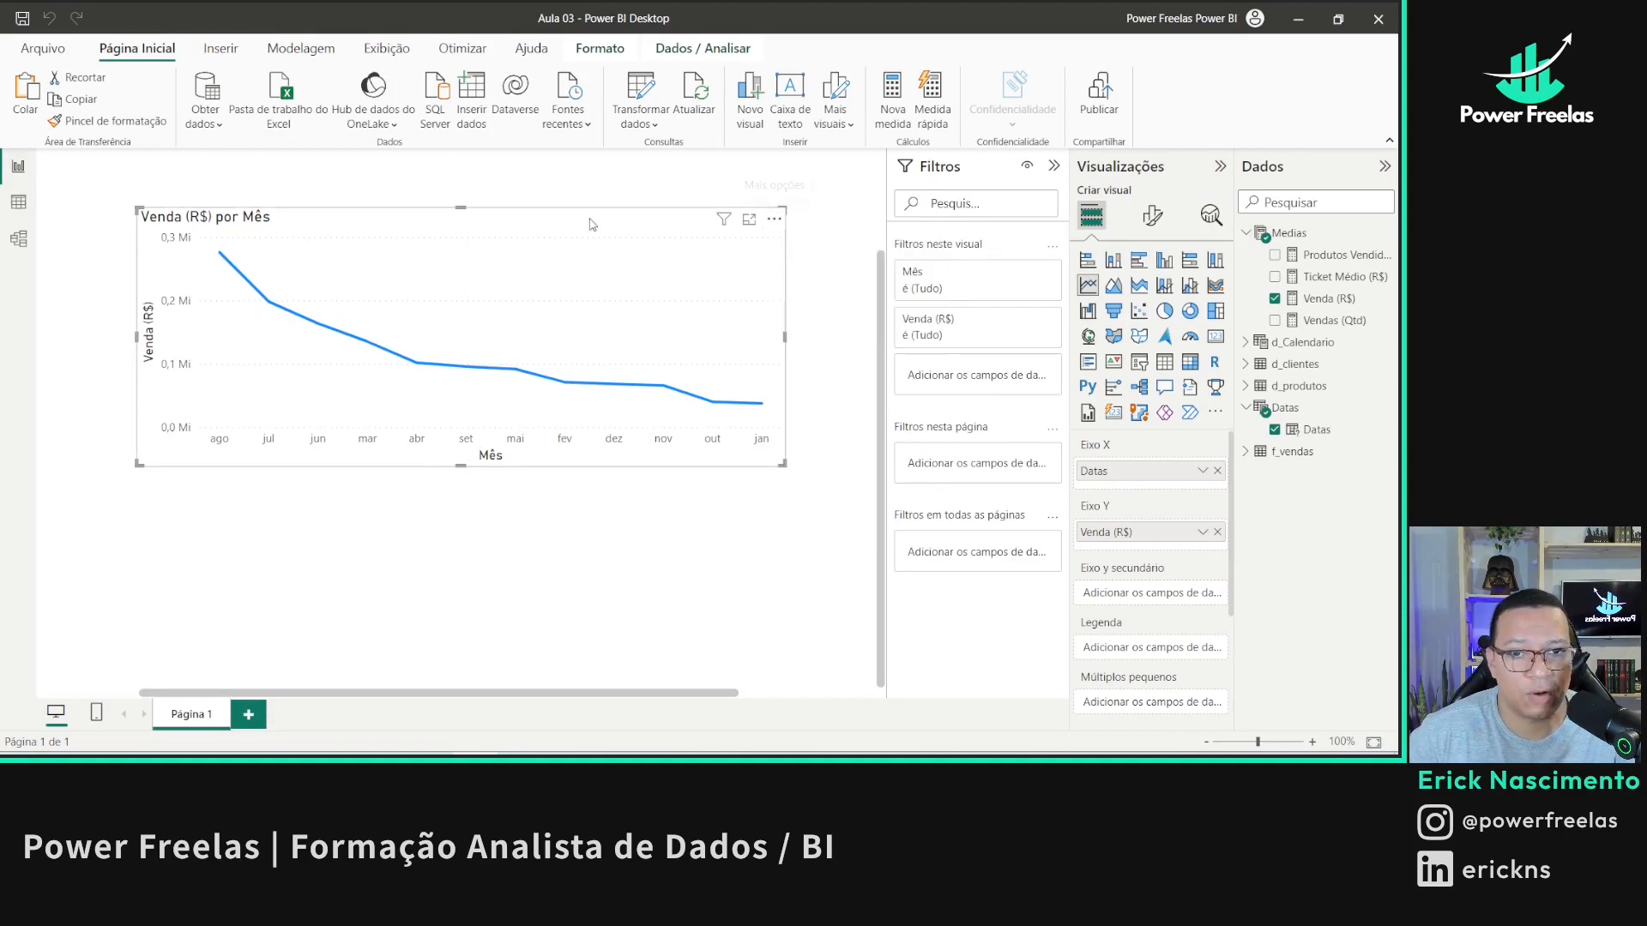
left_click(773, 225)
mouse_move(864, 328)
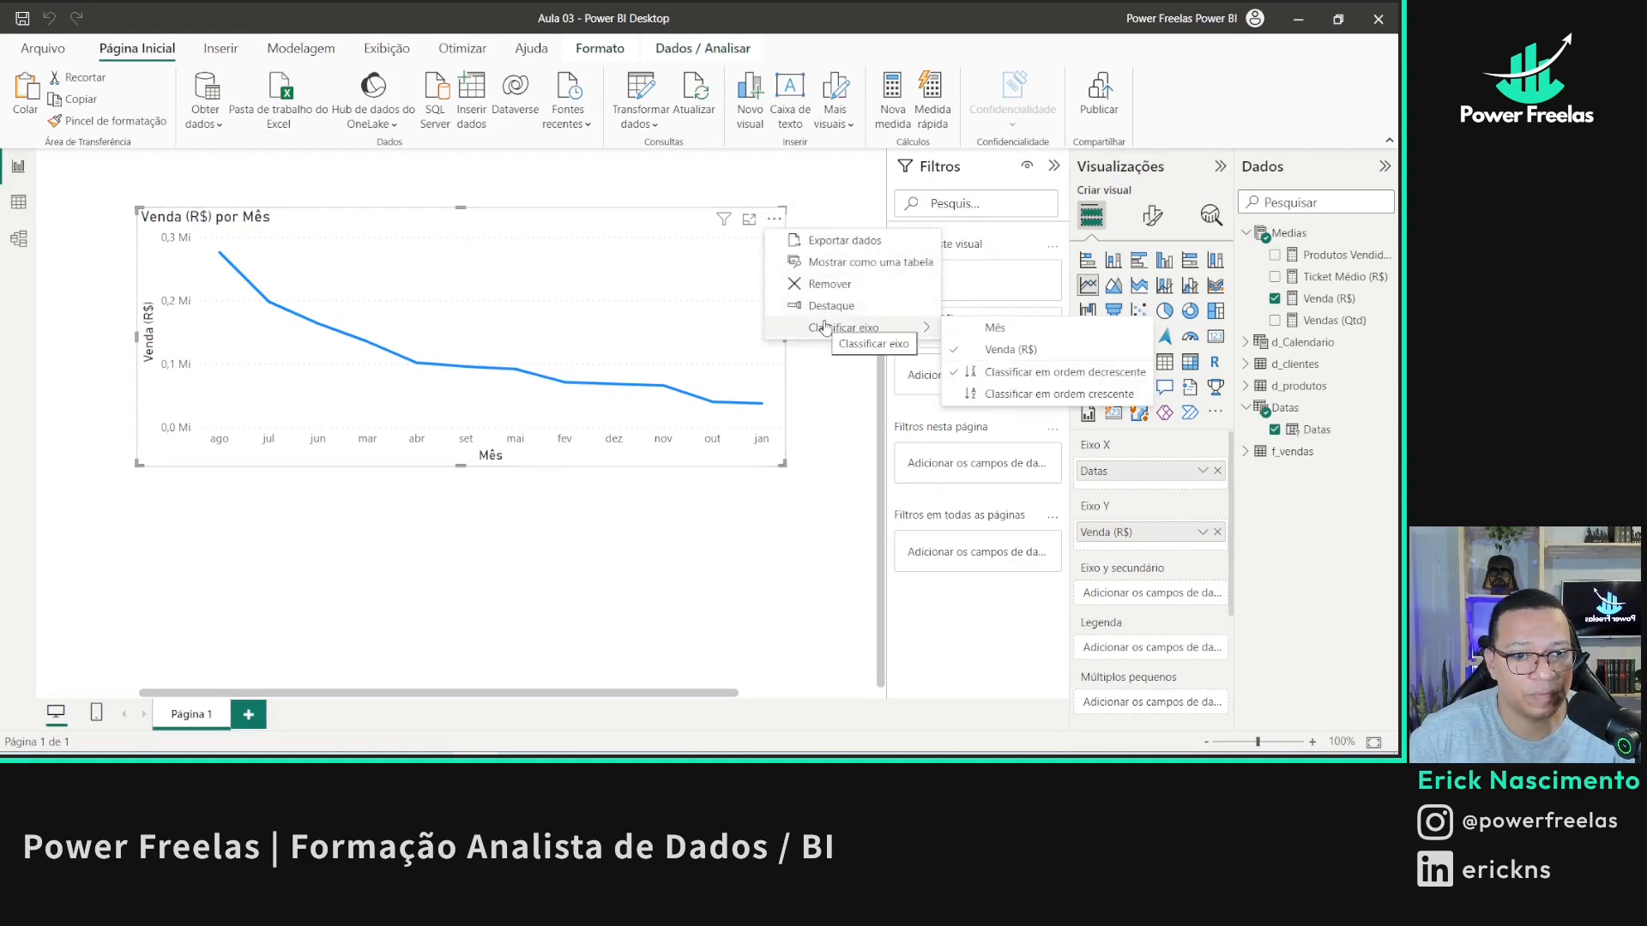
left_click(994, 329)
left_click(774, 219)
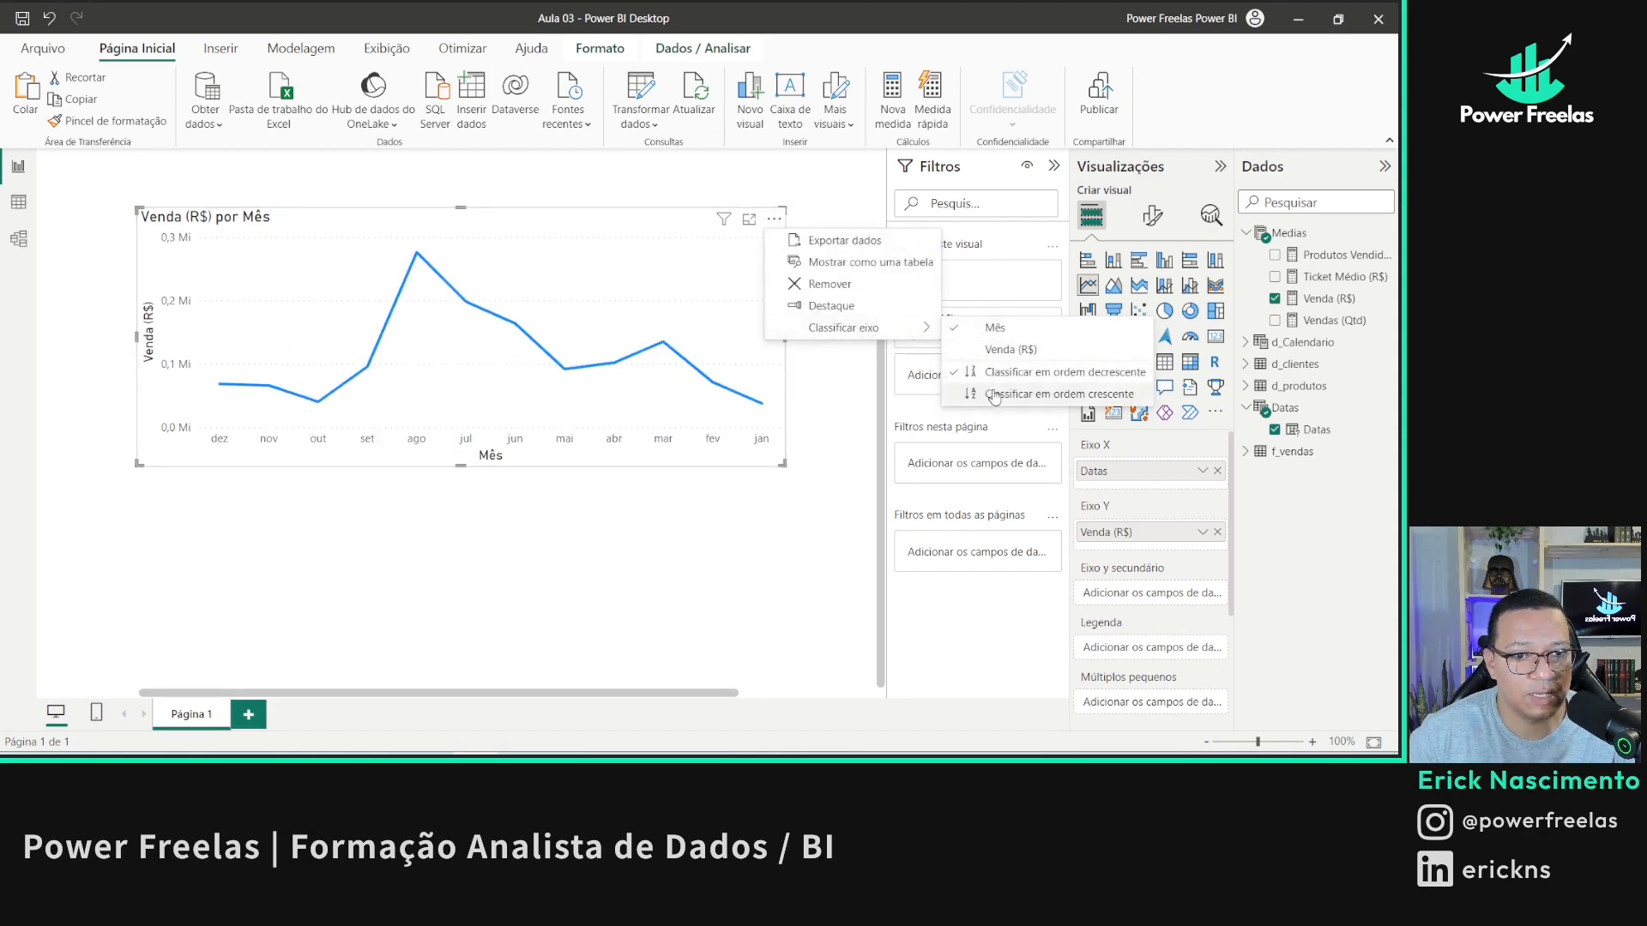
left_click(662, 463)
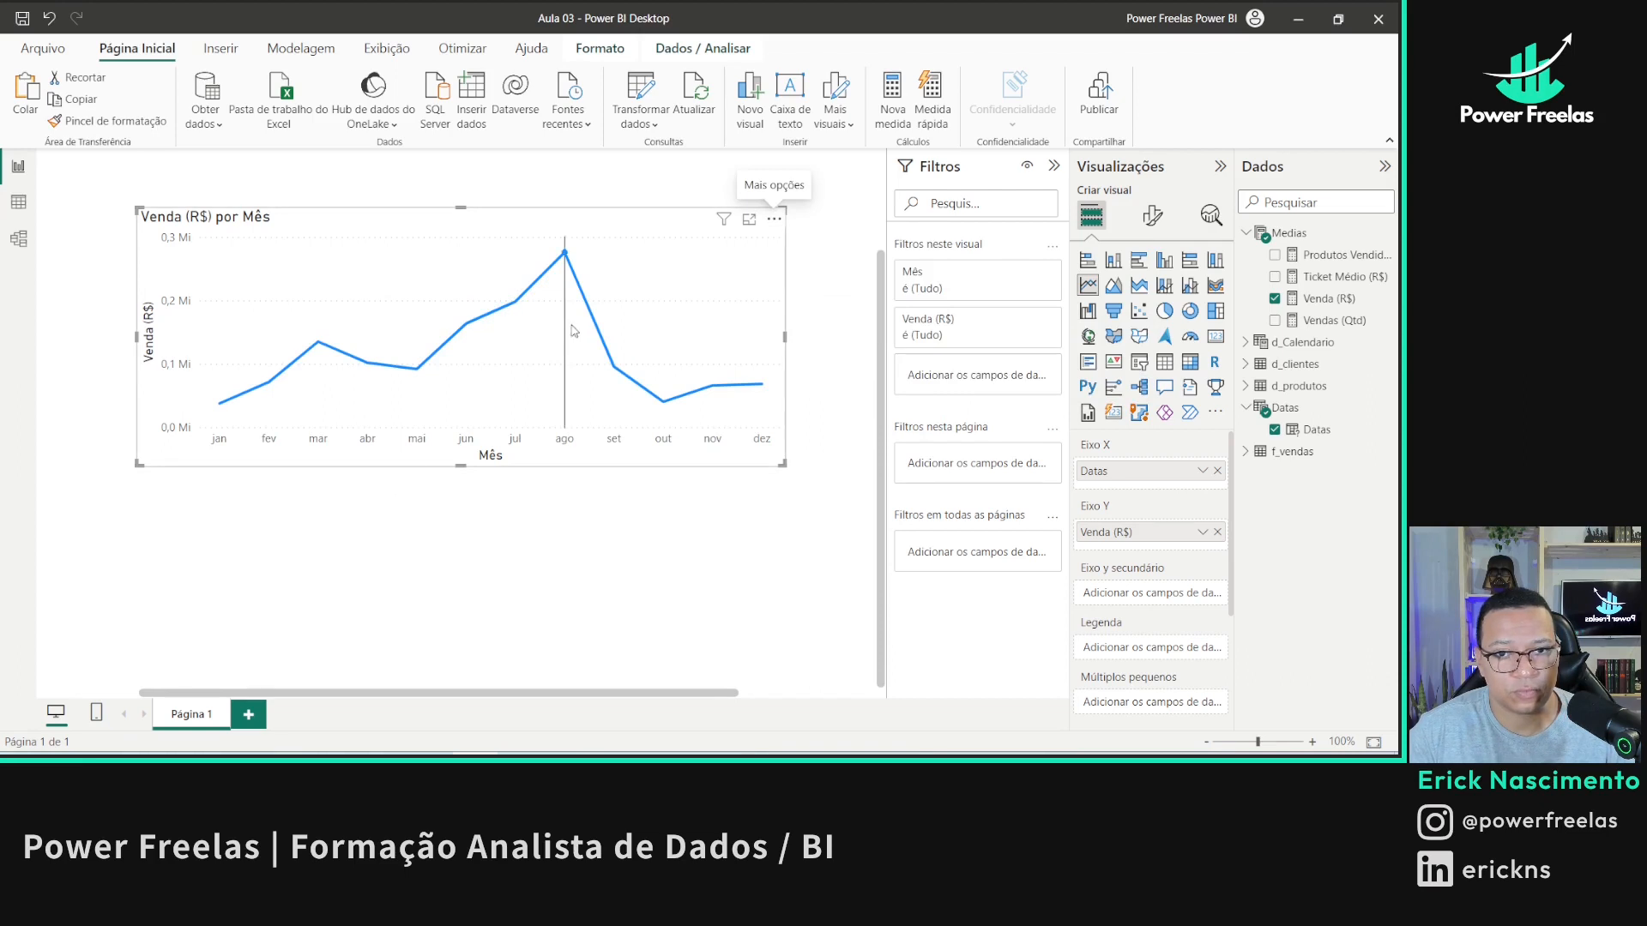
left_click(669, 481)
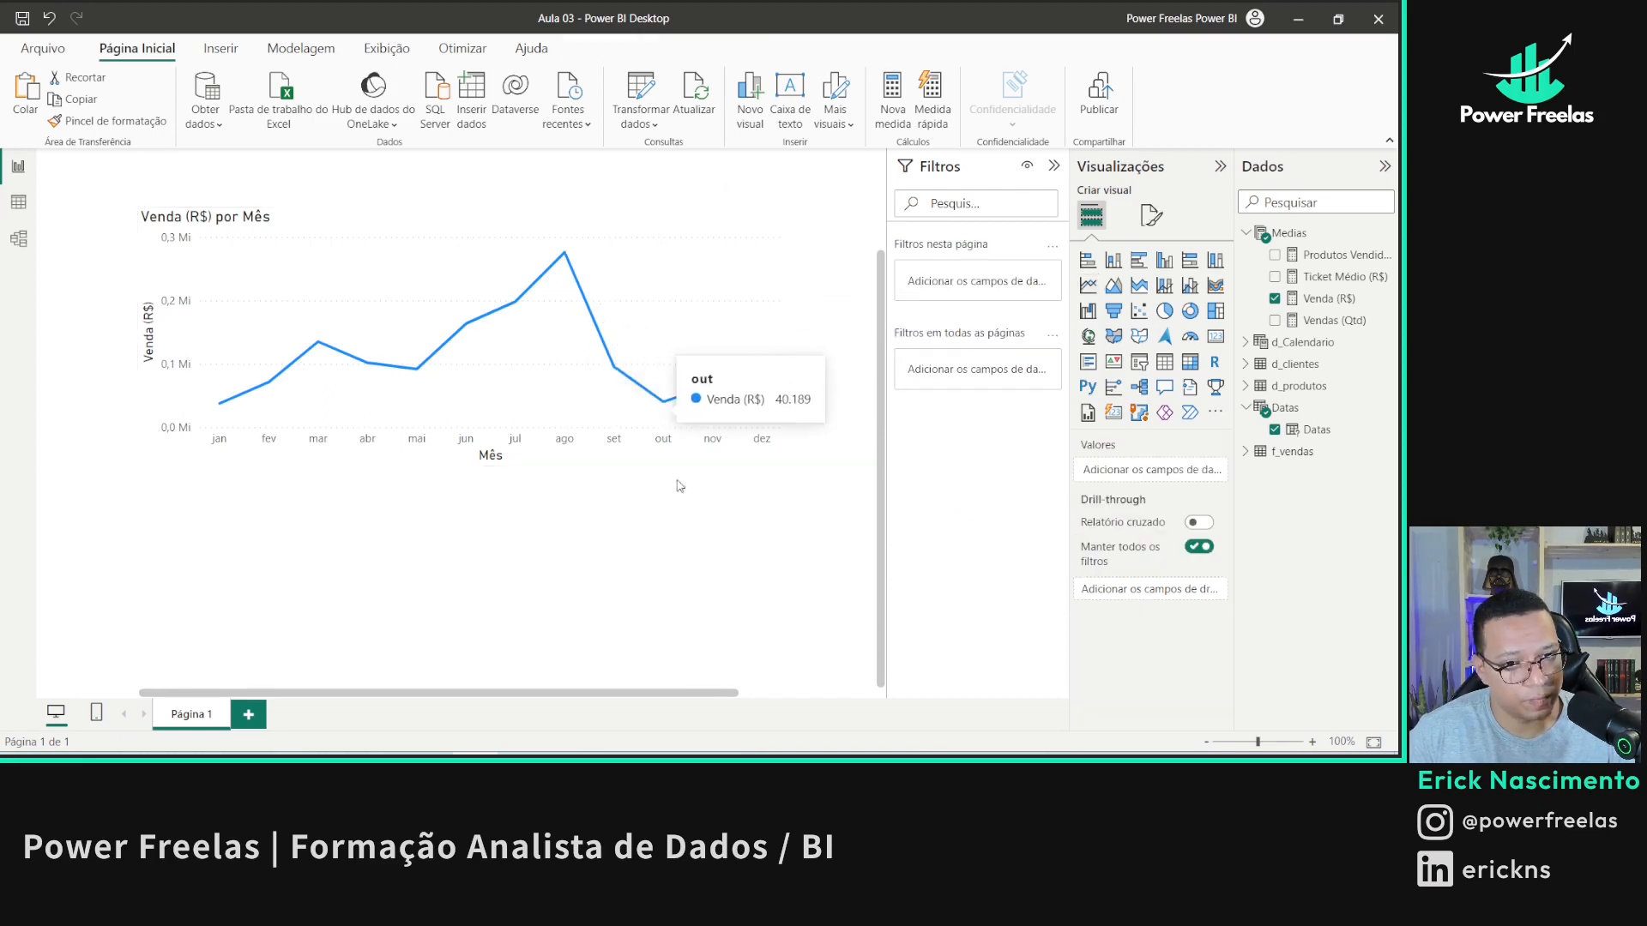
- Switch to the Notion page and check which visuals the Faturamento por Dia e Produto rule calls for
scroll(600, 317, "up", 3)
scroll(626, 337, "down", 1)
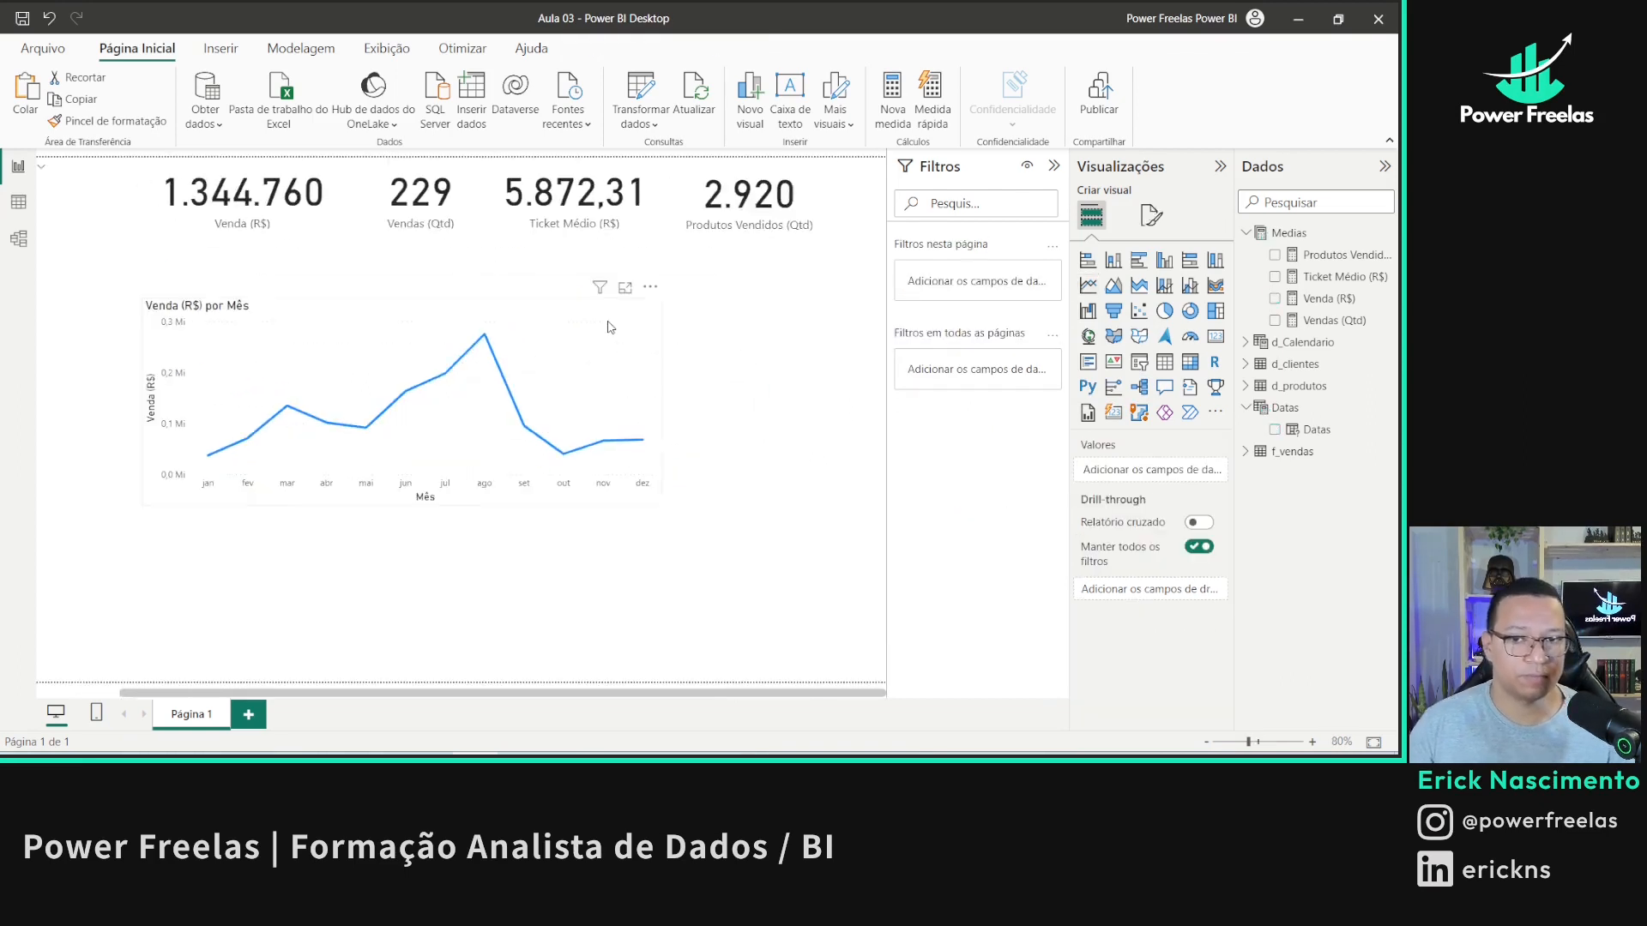
scroll(515, 343, "left", 2)
key("alt+Tab")
left_click(672, 519)
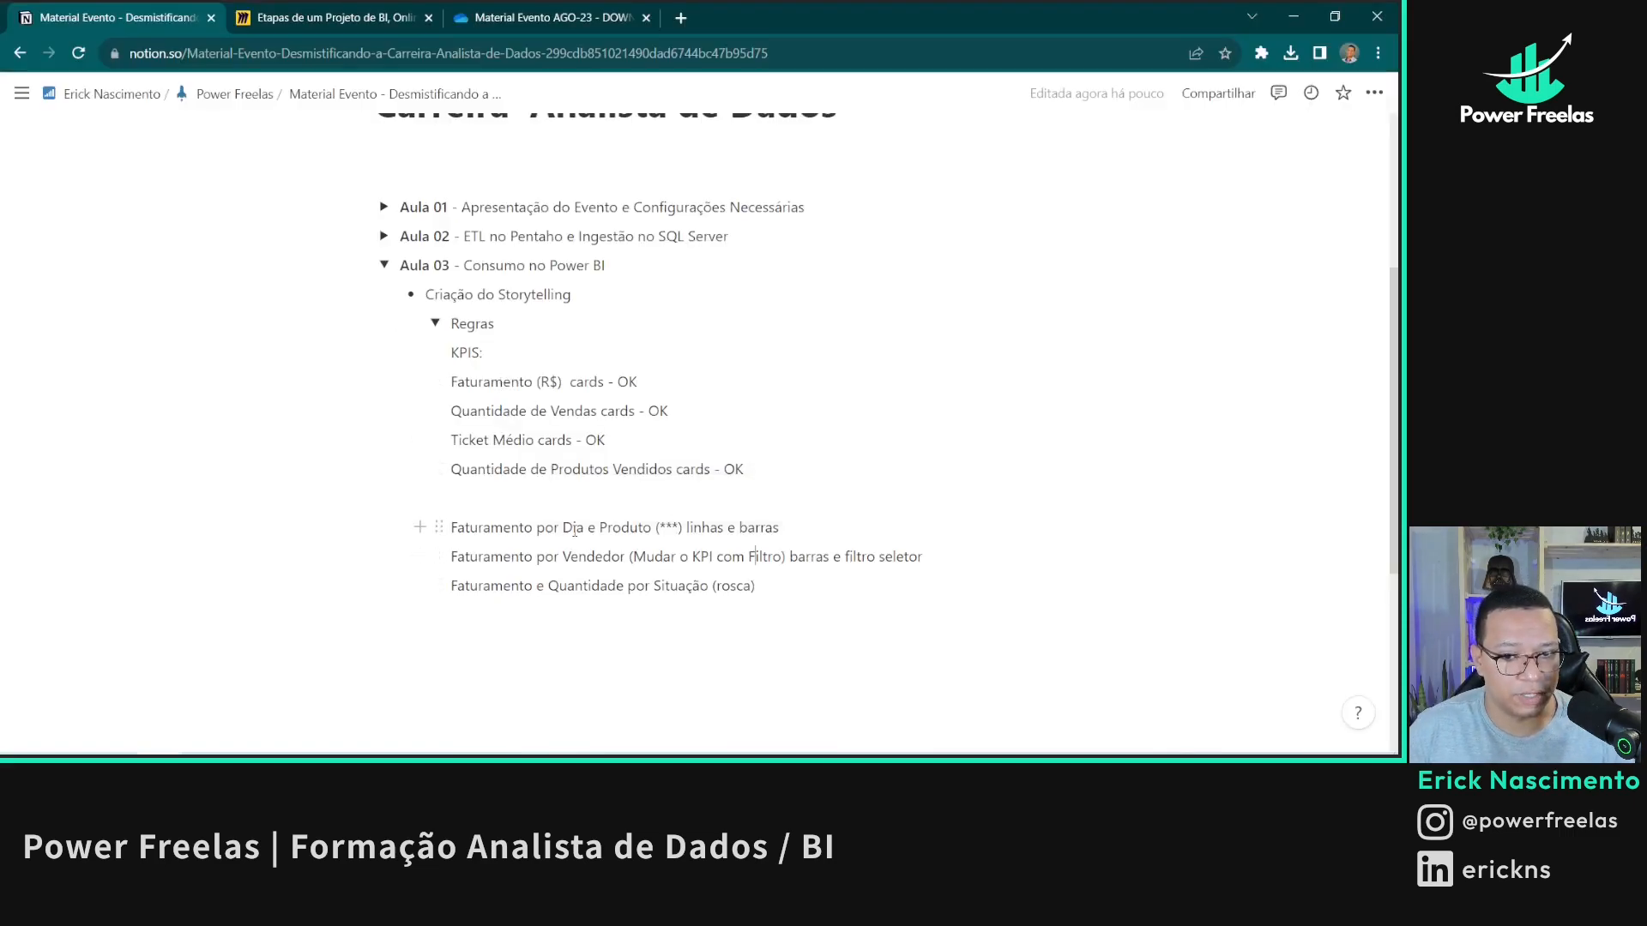
double_click(617, 527)
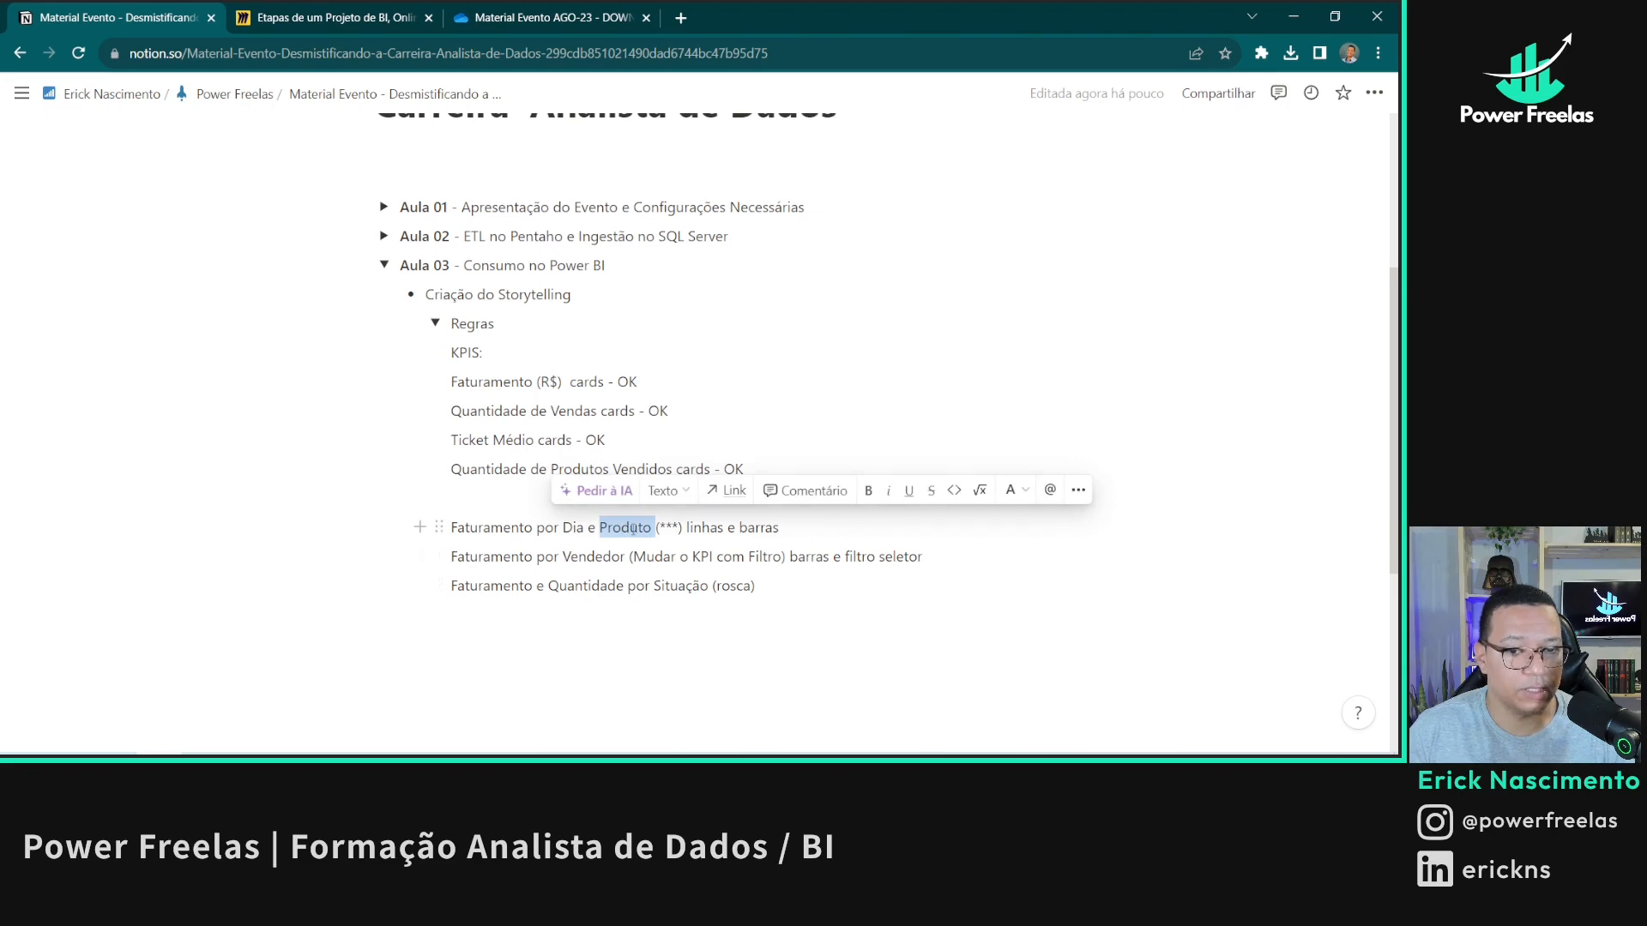
- Switch back to Power BI, shift the line chart slightly left and narrow it to end beneath the Vendas (Qtd) card
key("alt+Tab")
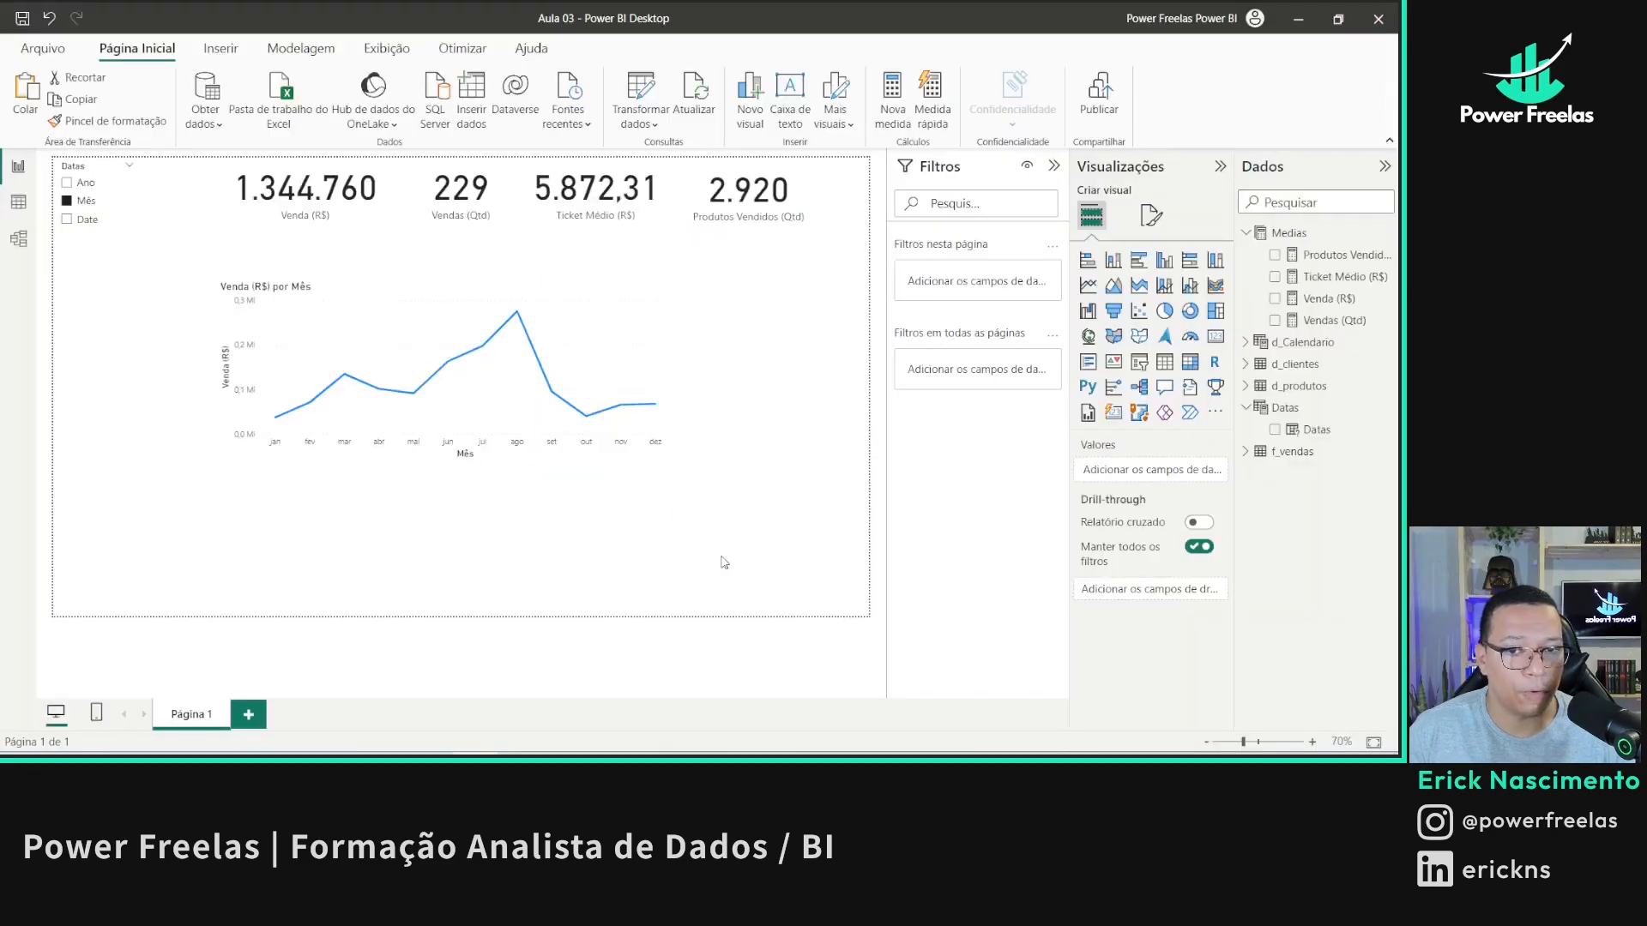
left_click(375, 289)
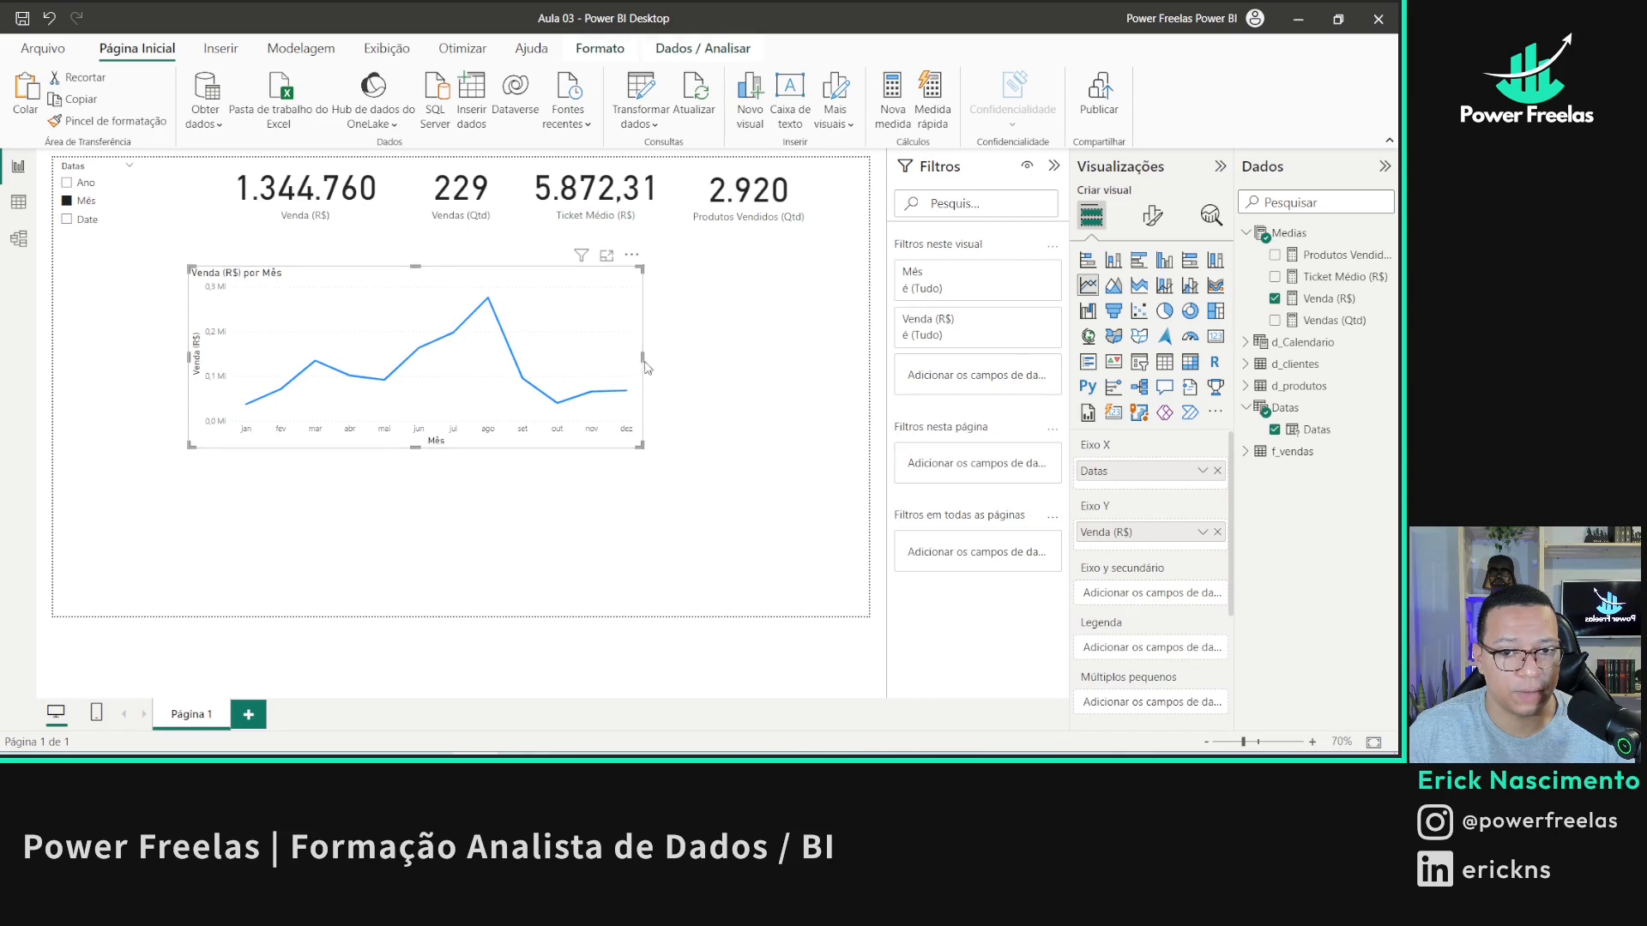
left_click_drag(648, 365, 486, 362)
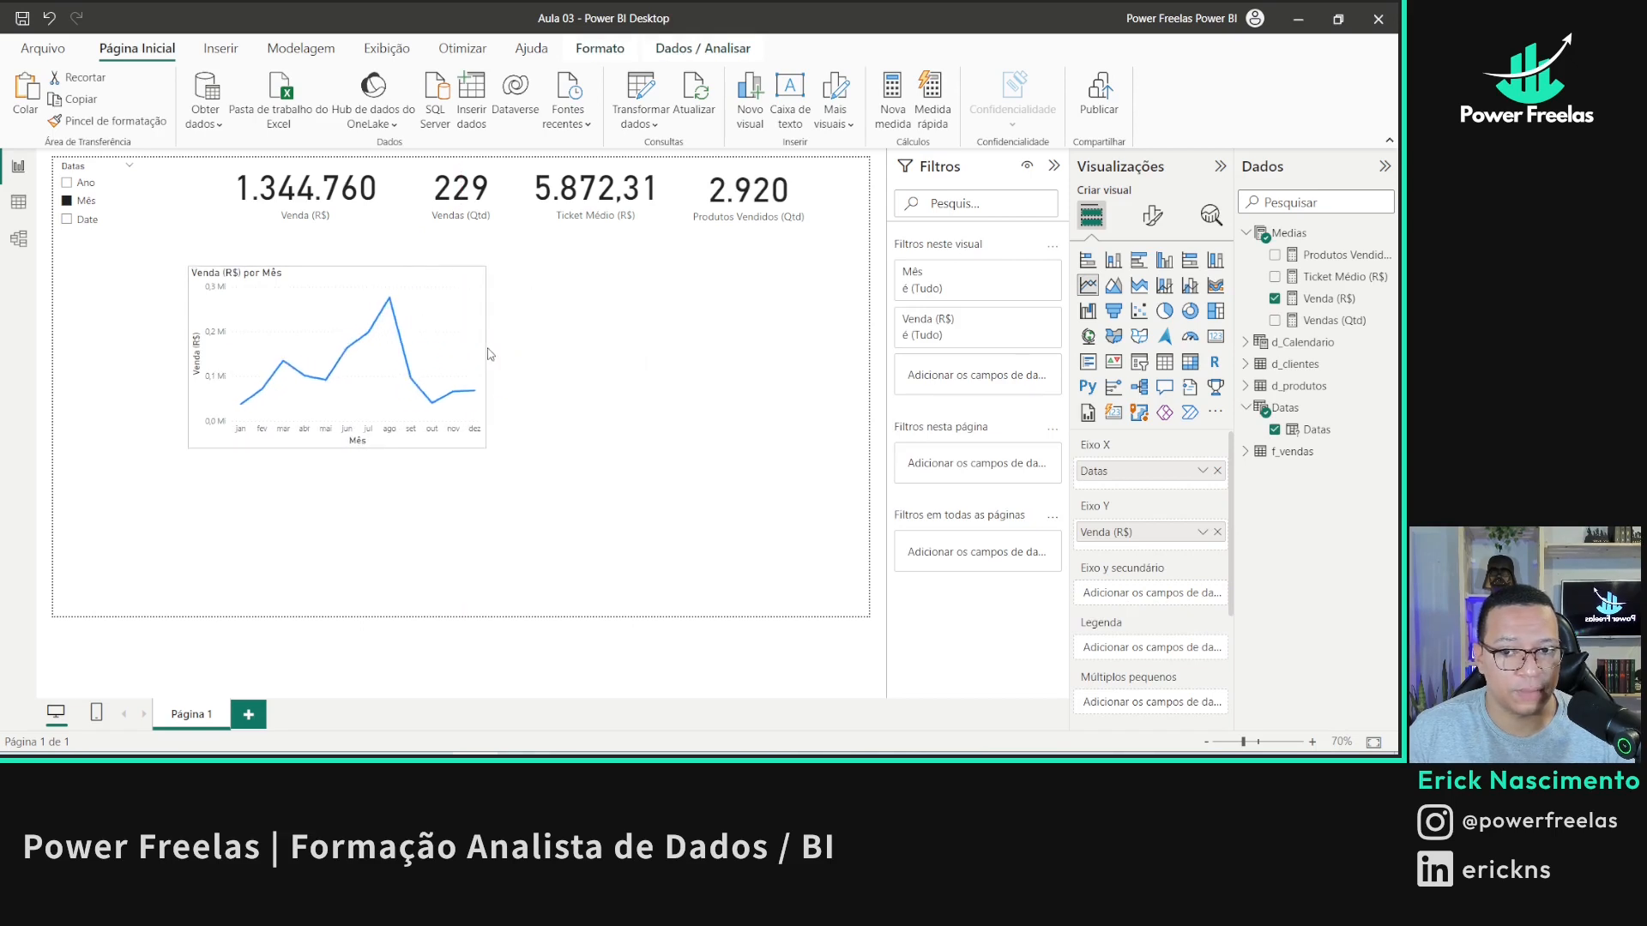
- Add a clustered bar chart beside the line chart showing Venda (R$) by descricao from d_produtos
left_click(546, 376)
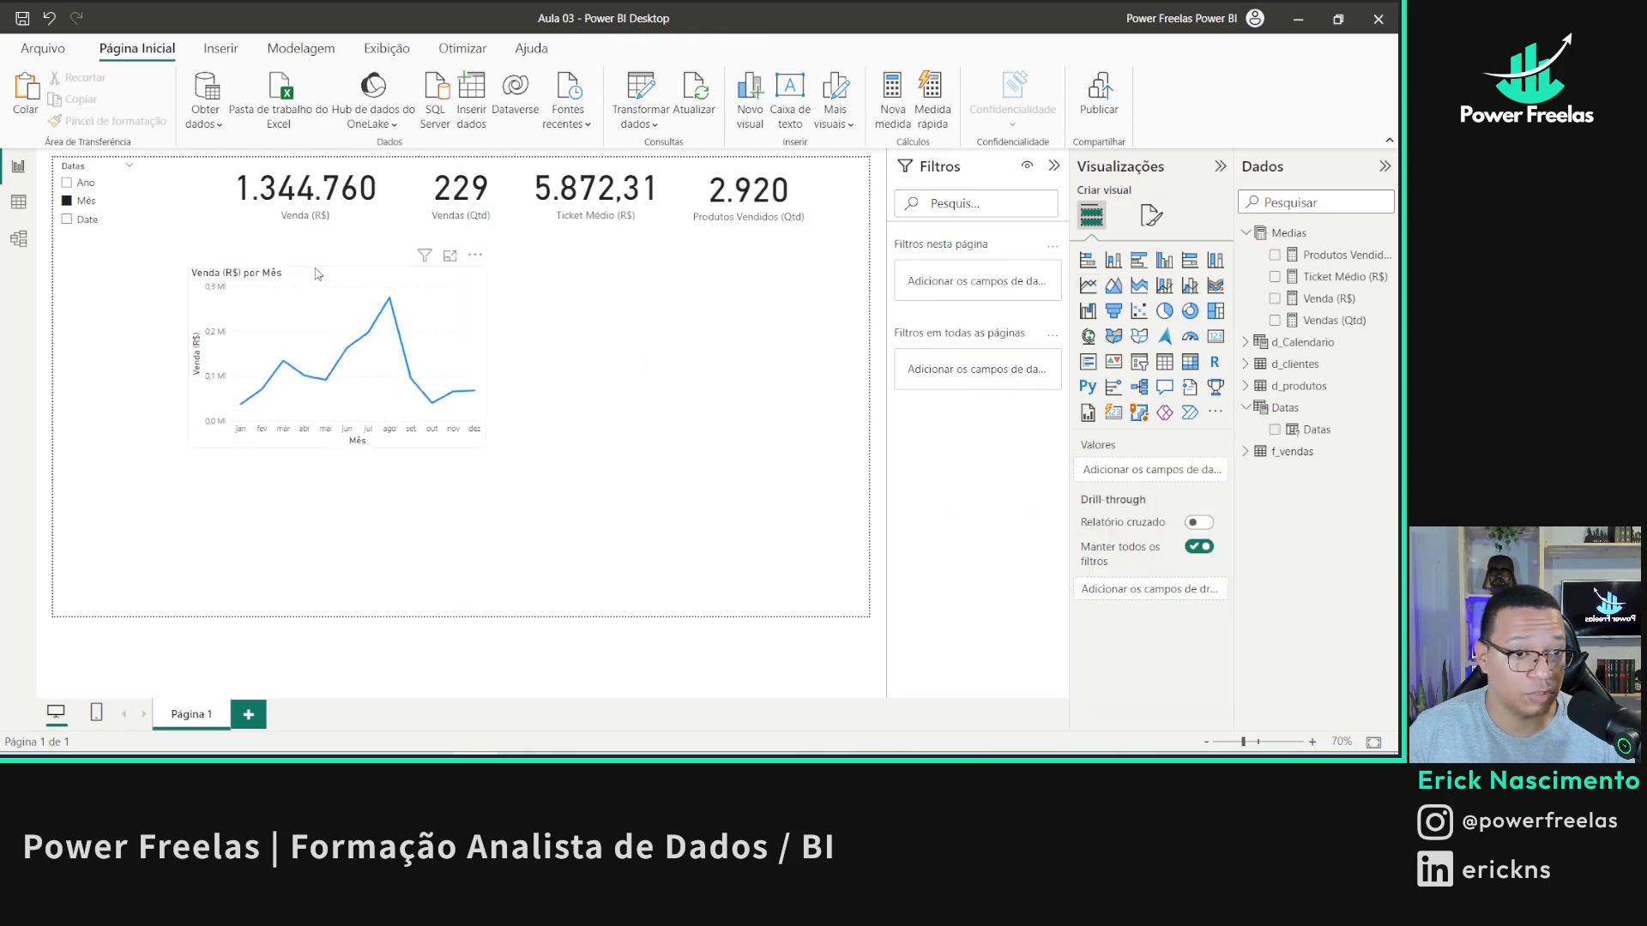
left_click(1139, 260)
left_click_drag(195, 479, 536, 290)
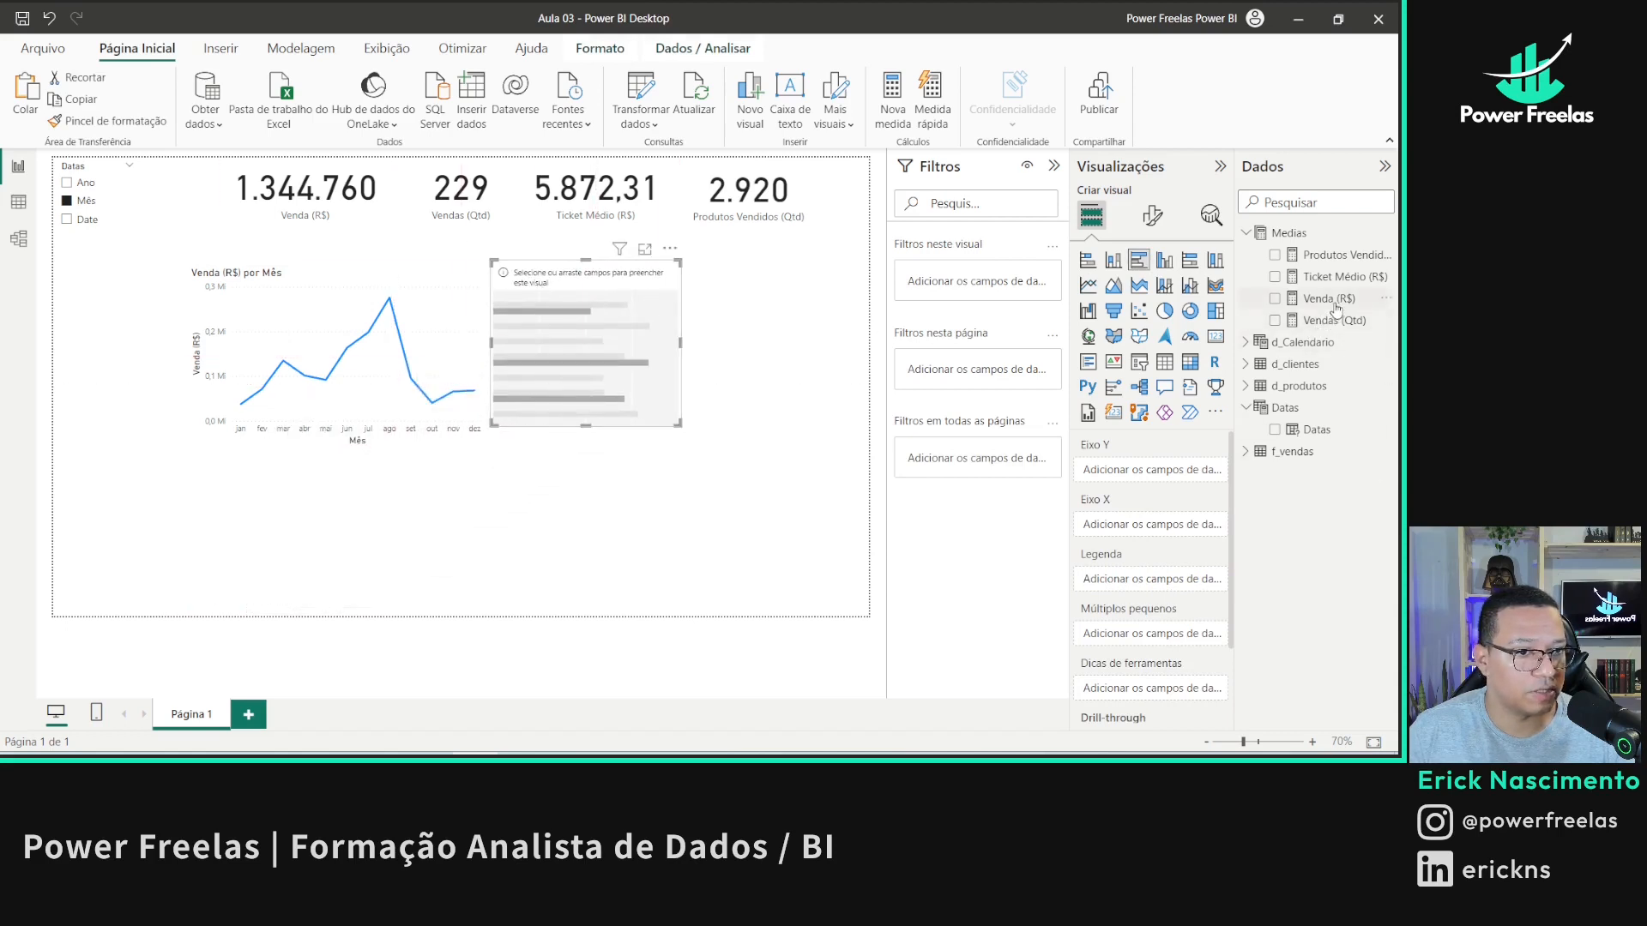
left_click_drag(1329, 298, 647, 328)
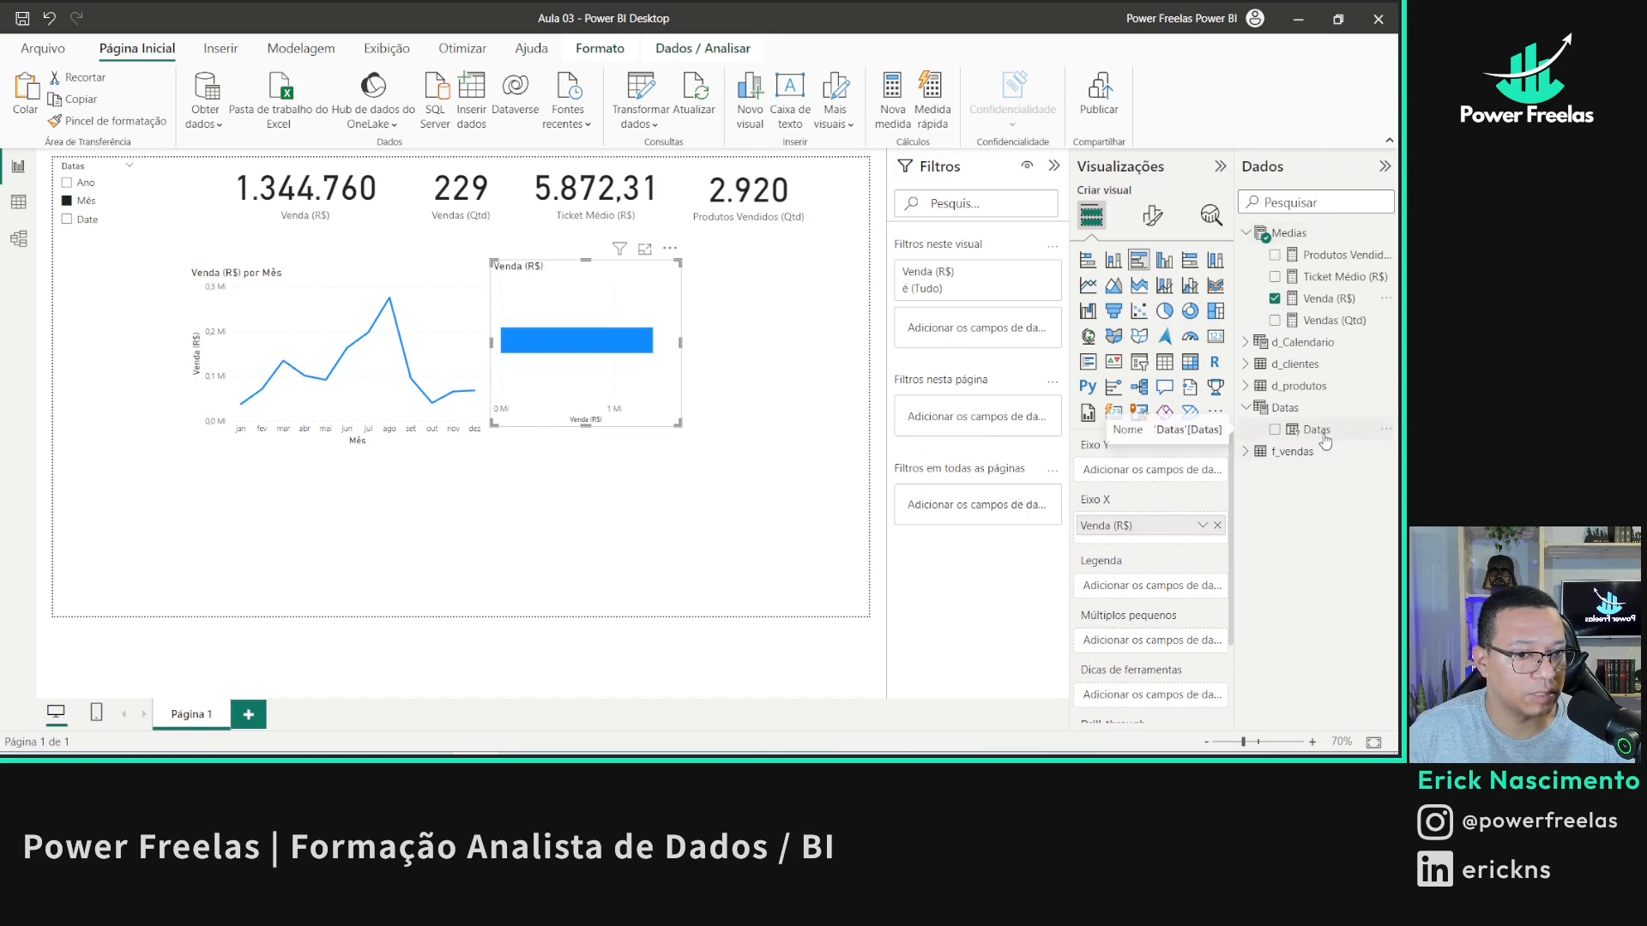
left_click(1246, 385)
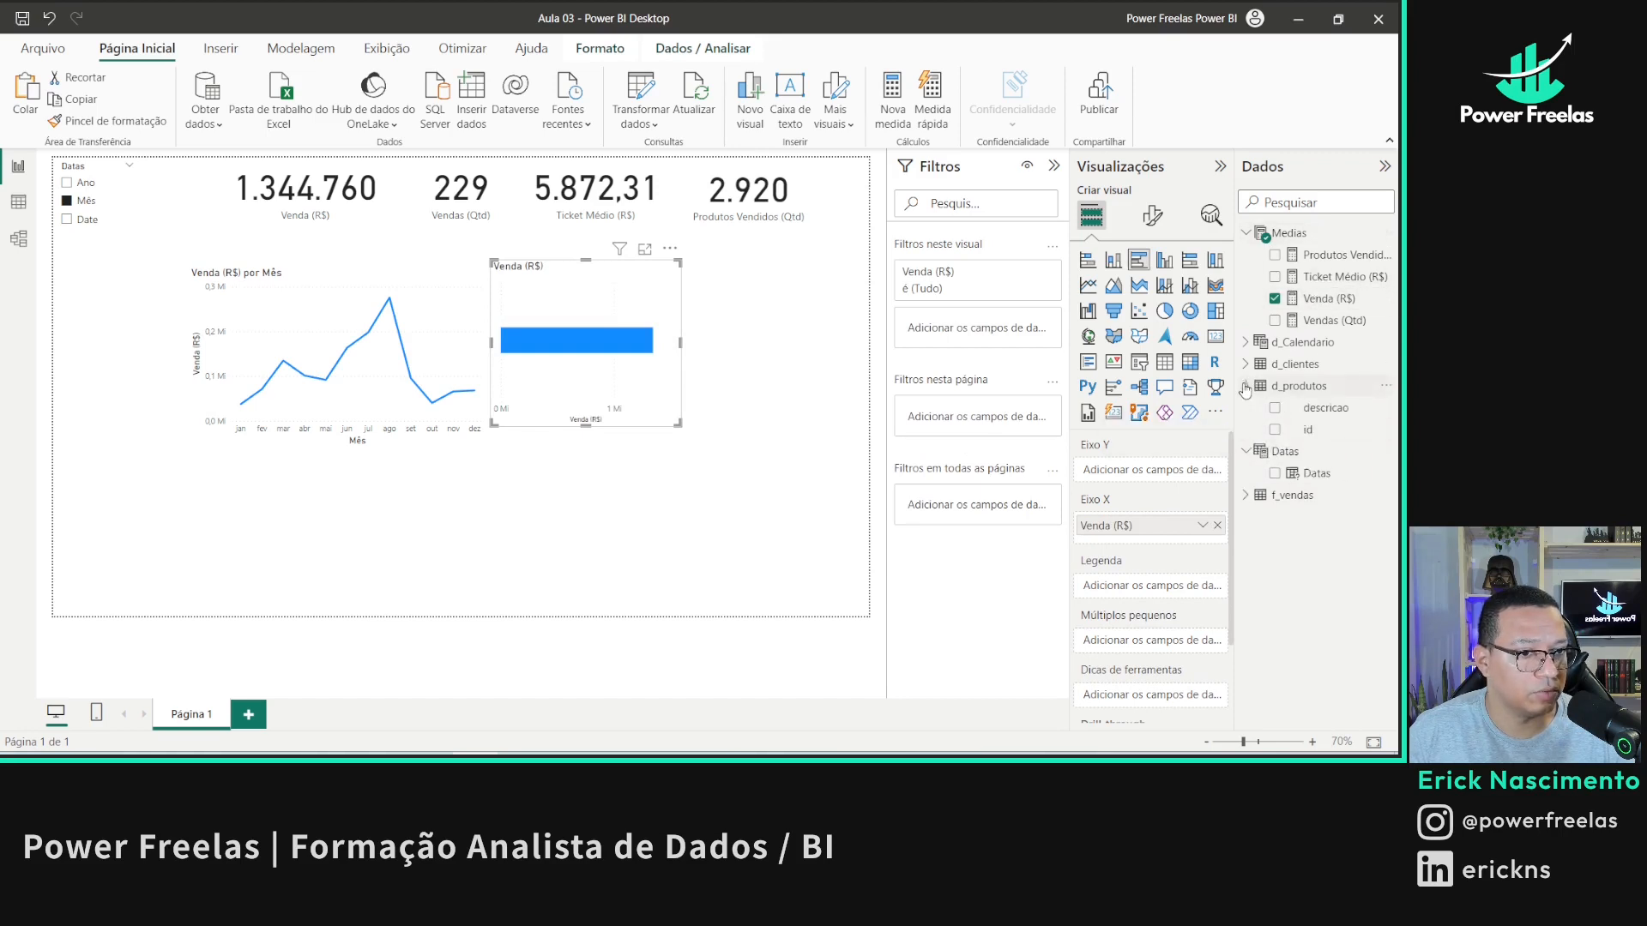
left_click_drag(1325, 409, 1146, 474)
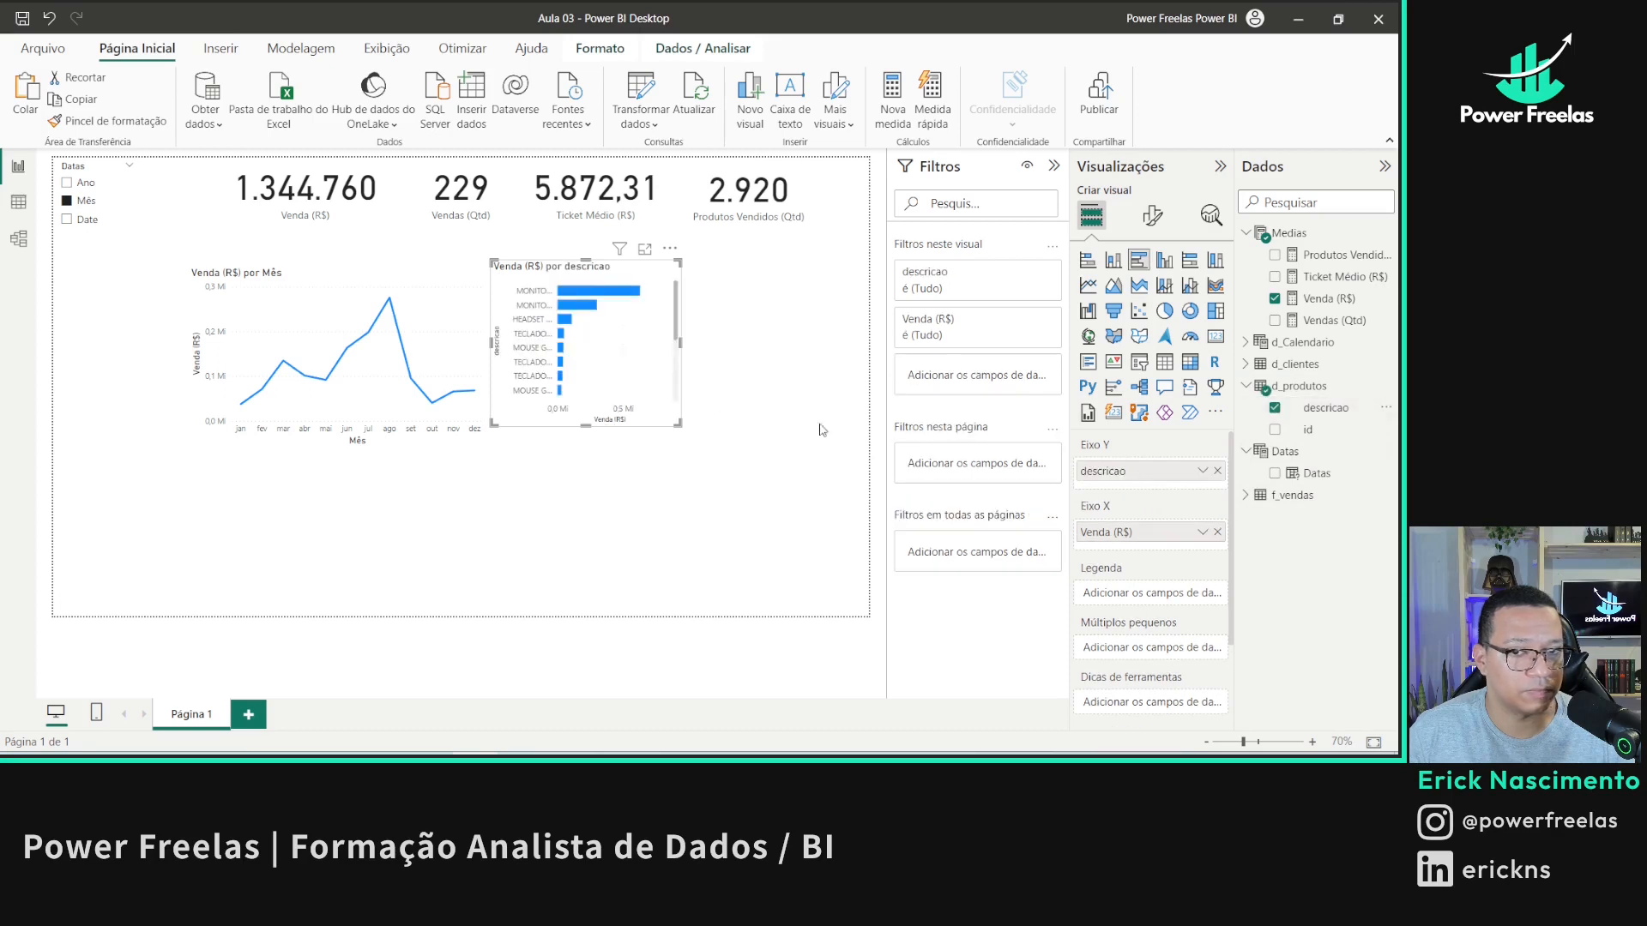
left_click(613, 436)
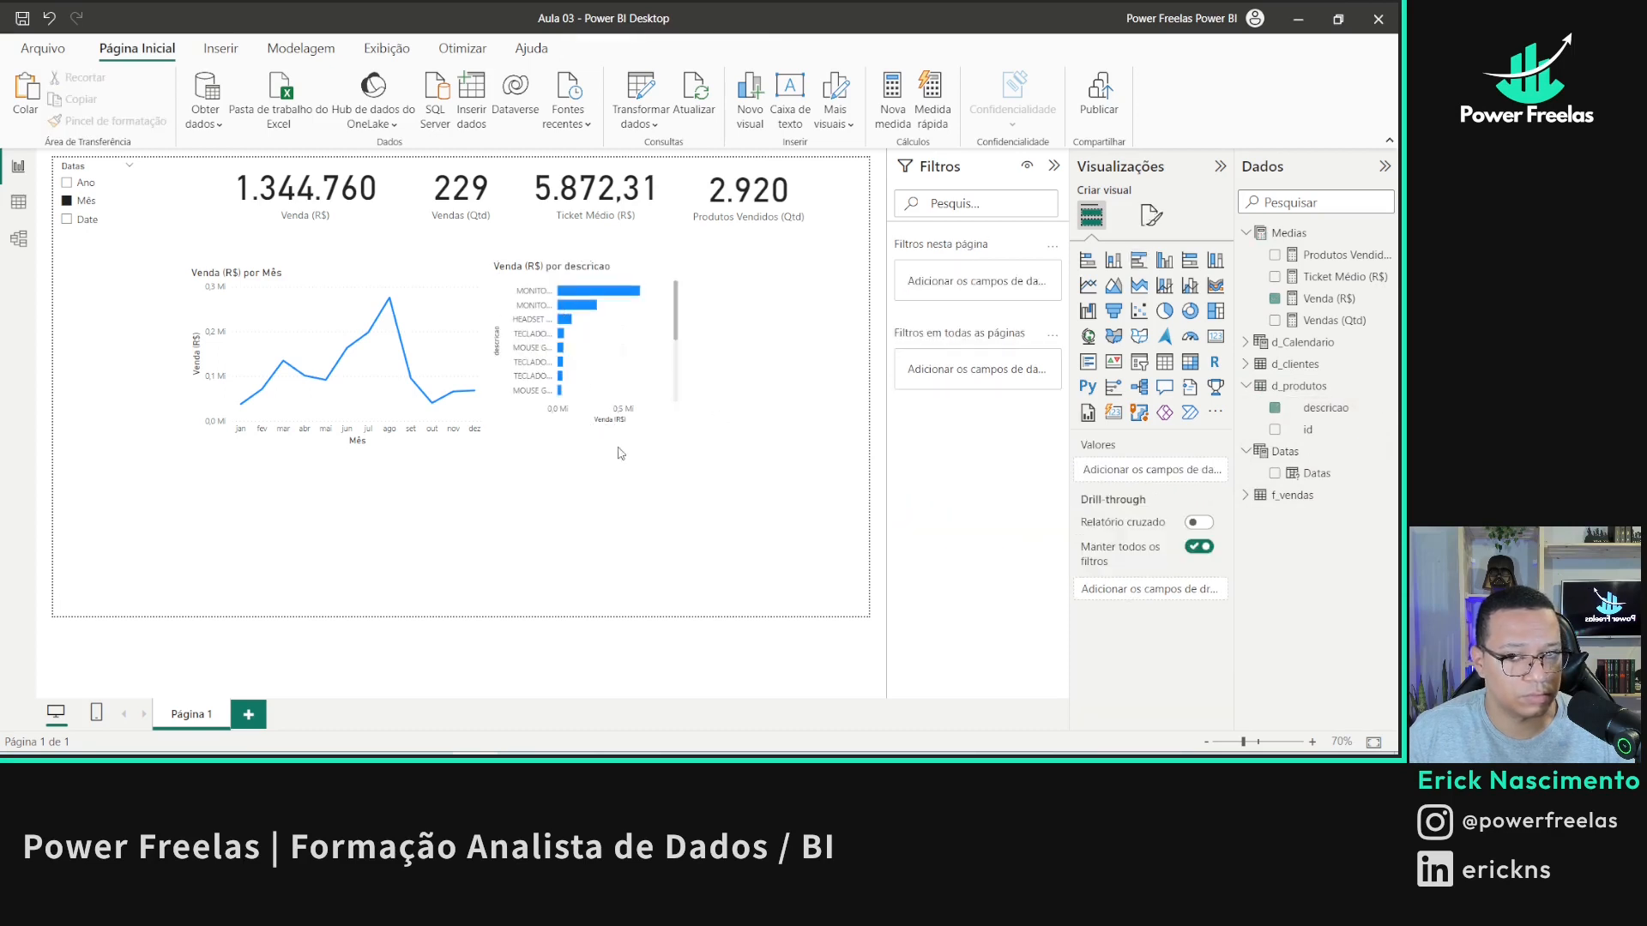
- Extend the bar chart down to the line chart's lower edge, then shift the line chart left and widen it to meet the bar chart
left_click(538, 280)
left_click_drag(584, 426, 569, 451)
left_click(576, 527)
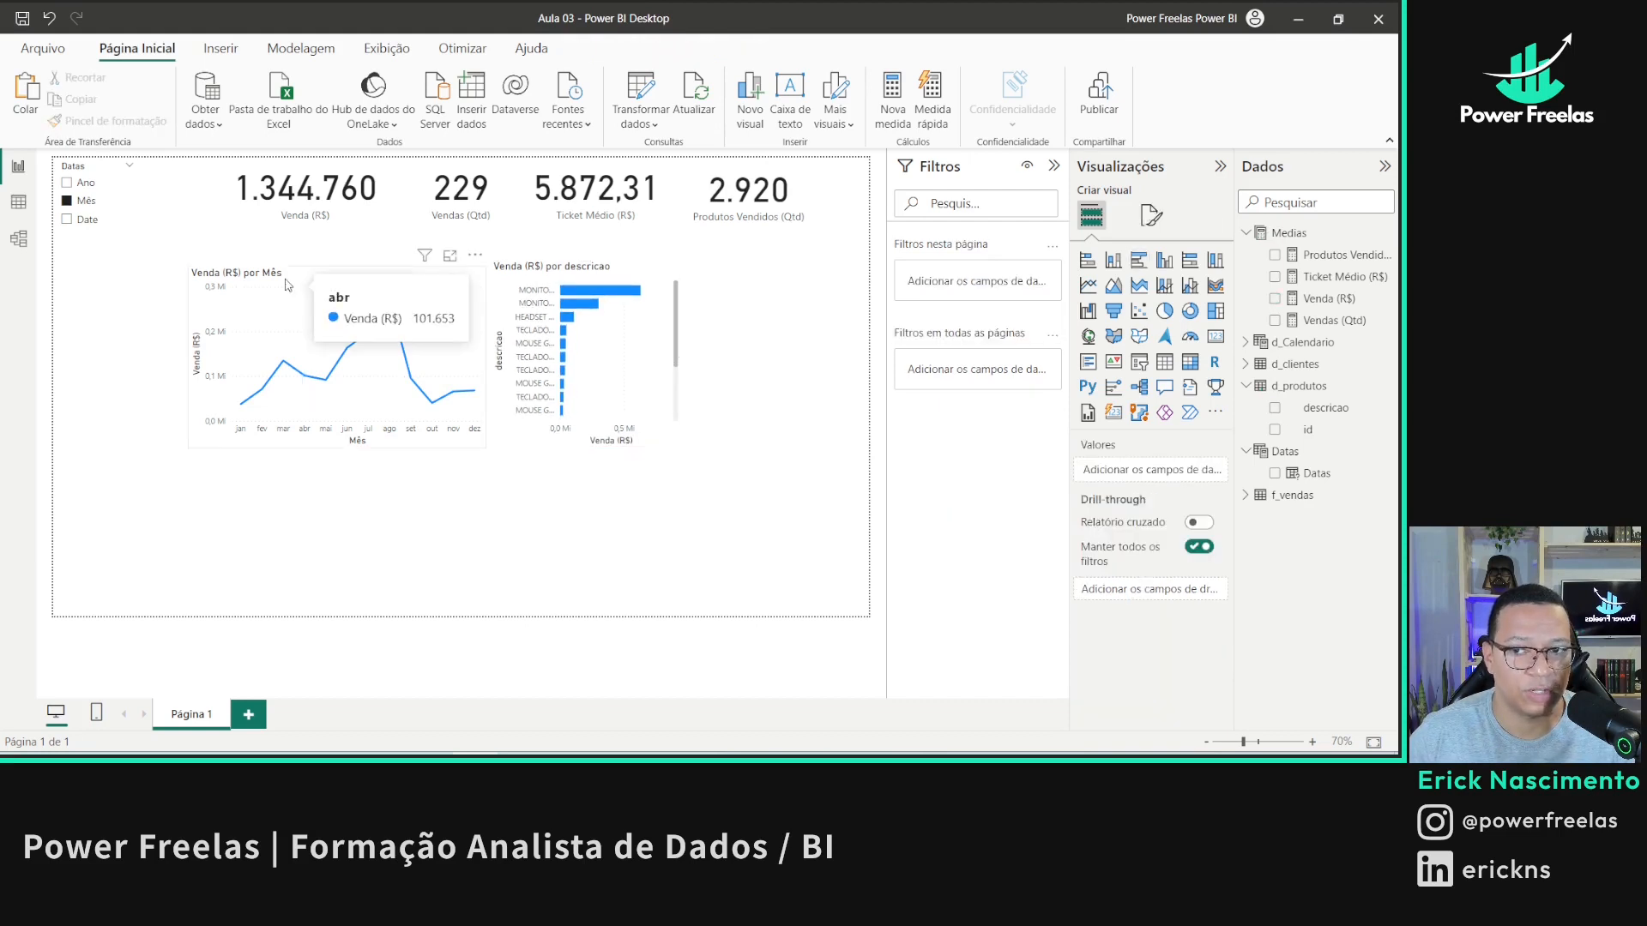
left_click(285, 285)
left_click_drag(285, 285, 229, 285)
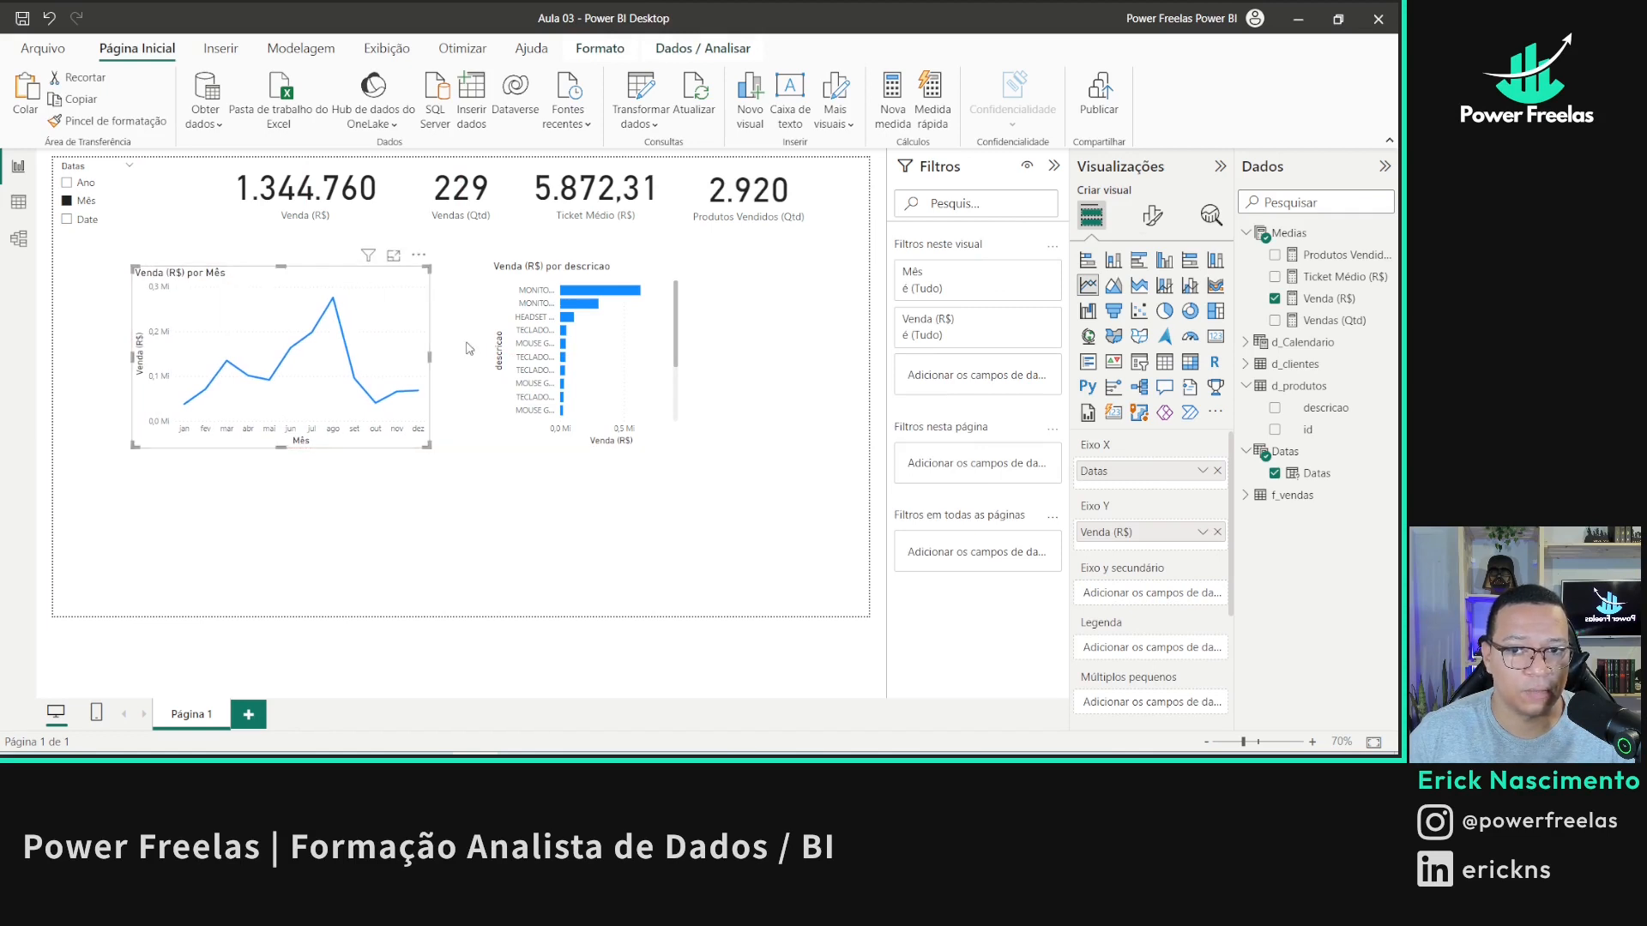
left_click_drag(432, 357, 489, 357)
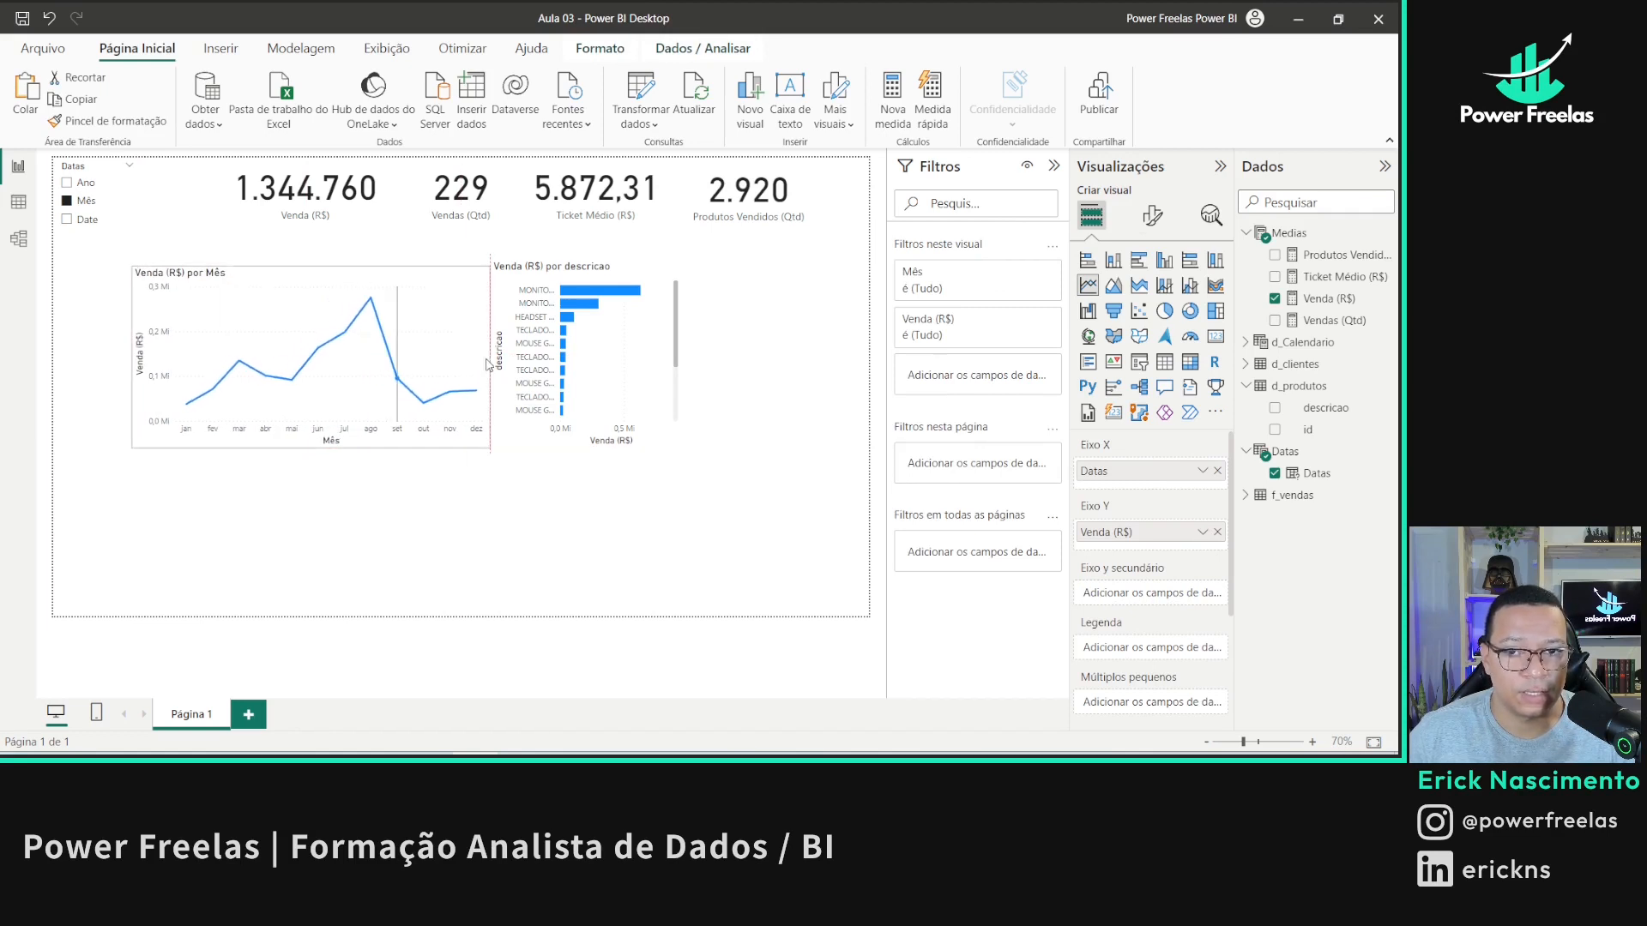
- Switch the Datas slicer to Date, and add an Ano slicer beside the bar chart limited to 2023
left_click(78, 222)
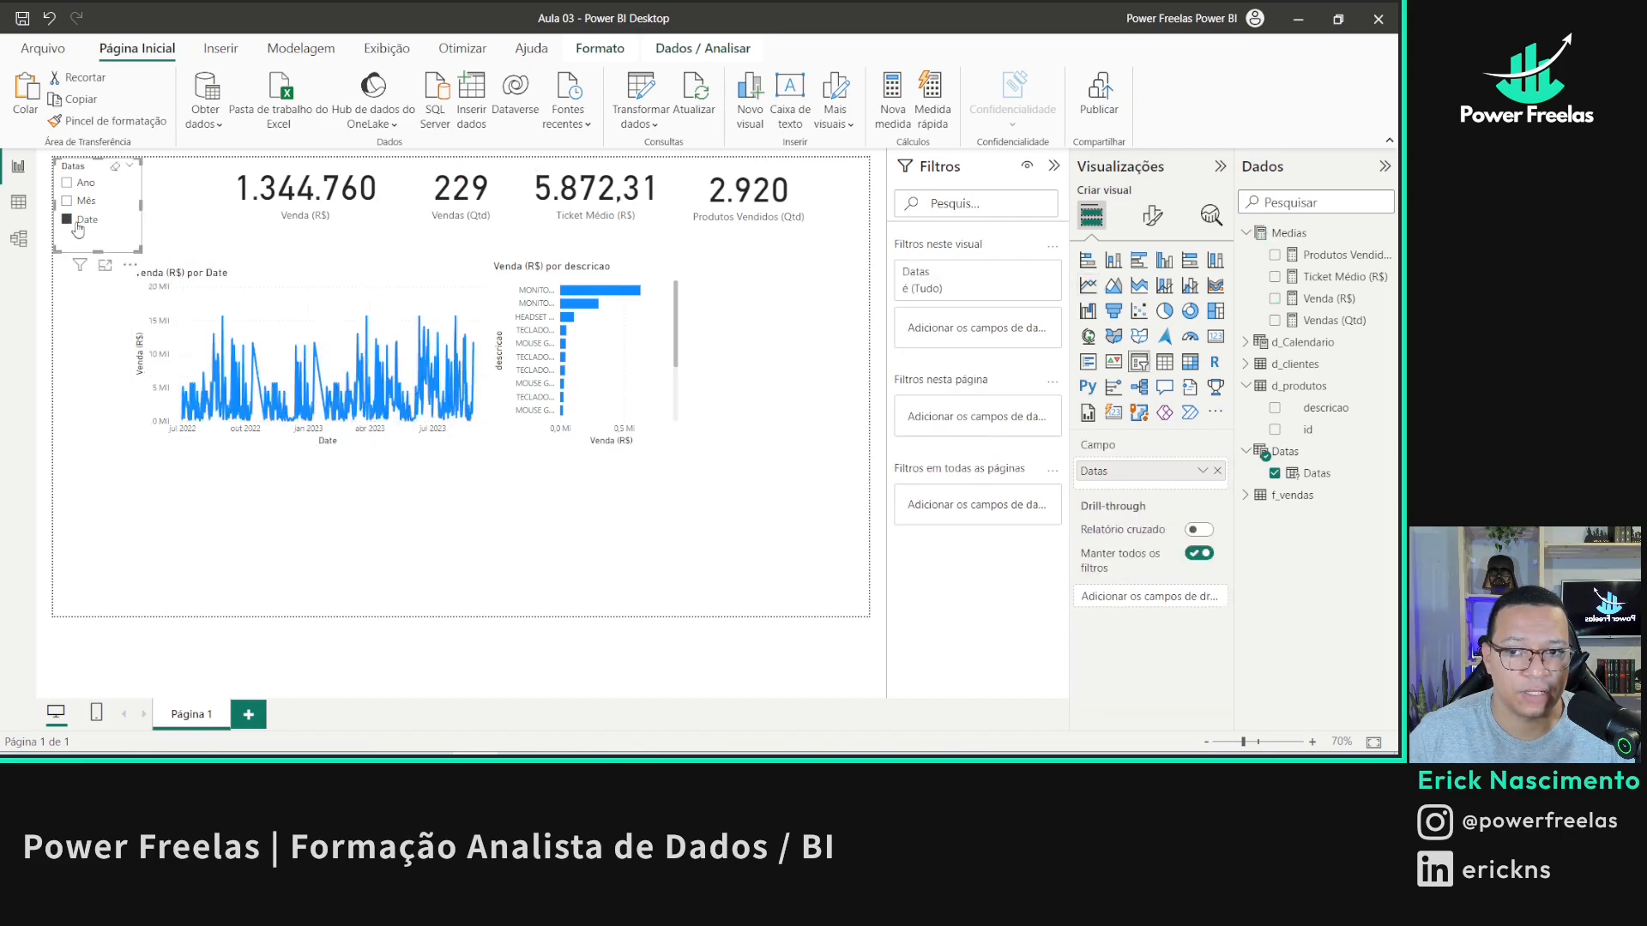
left_click(240, 519)
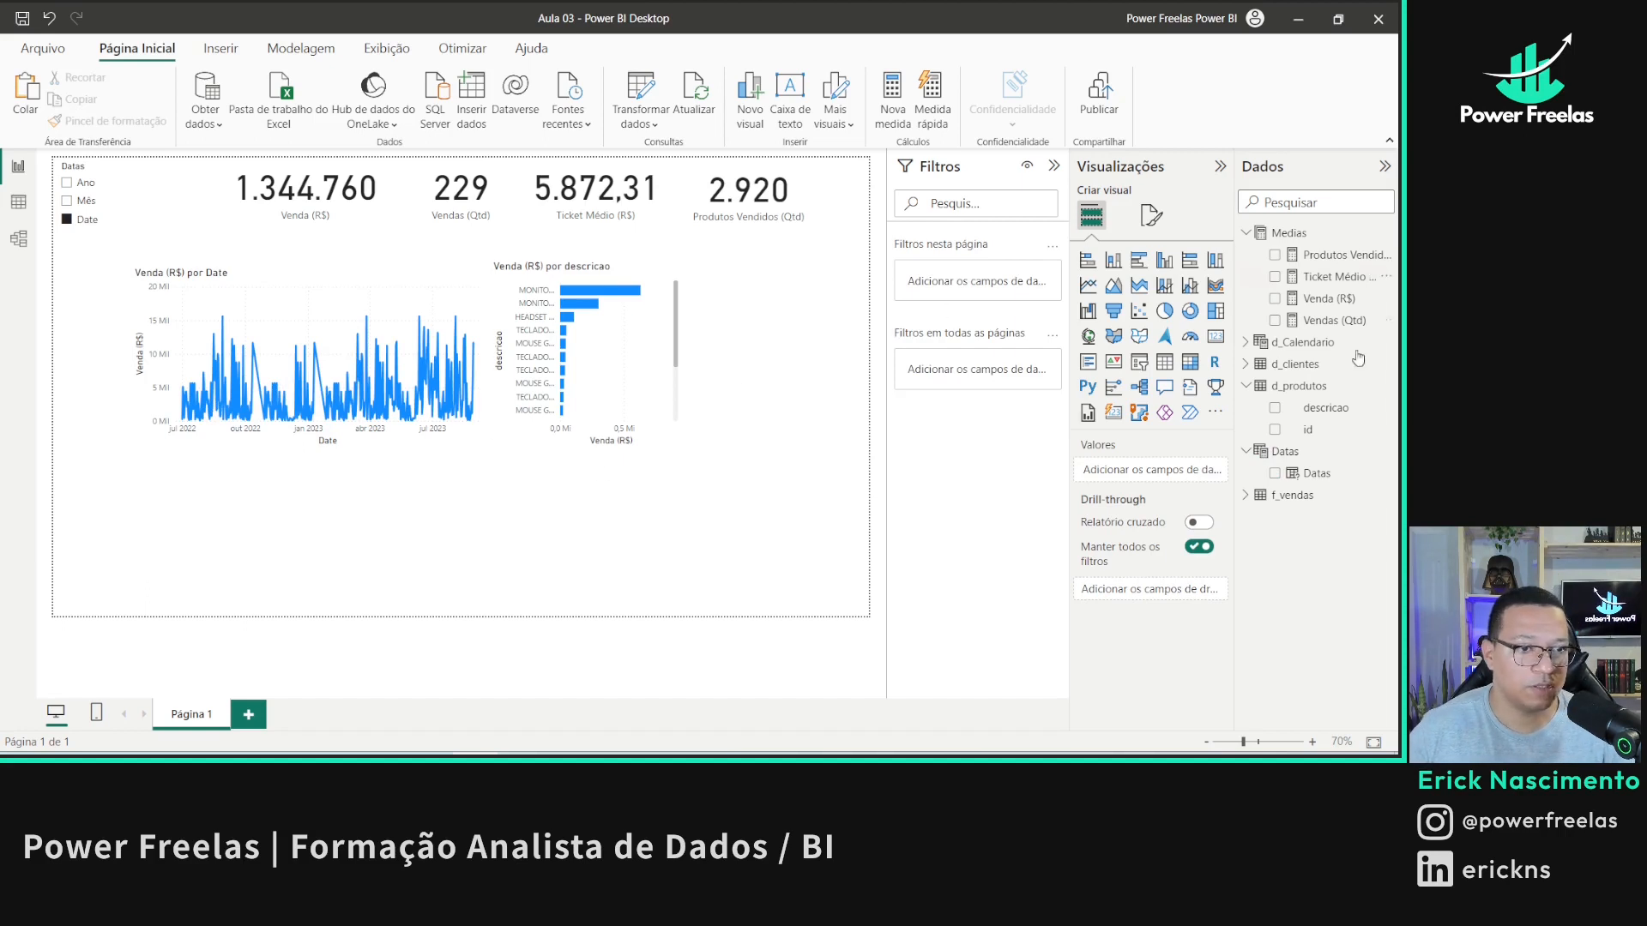
left_click(1244, 347)
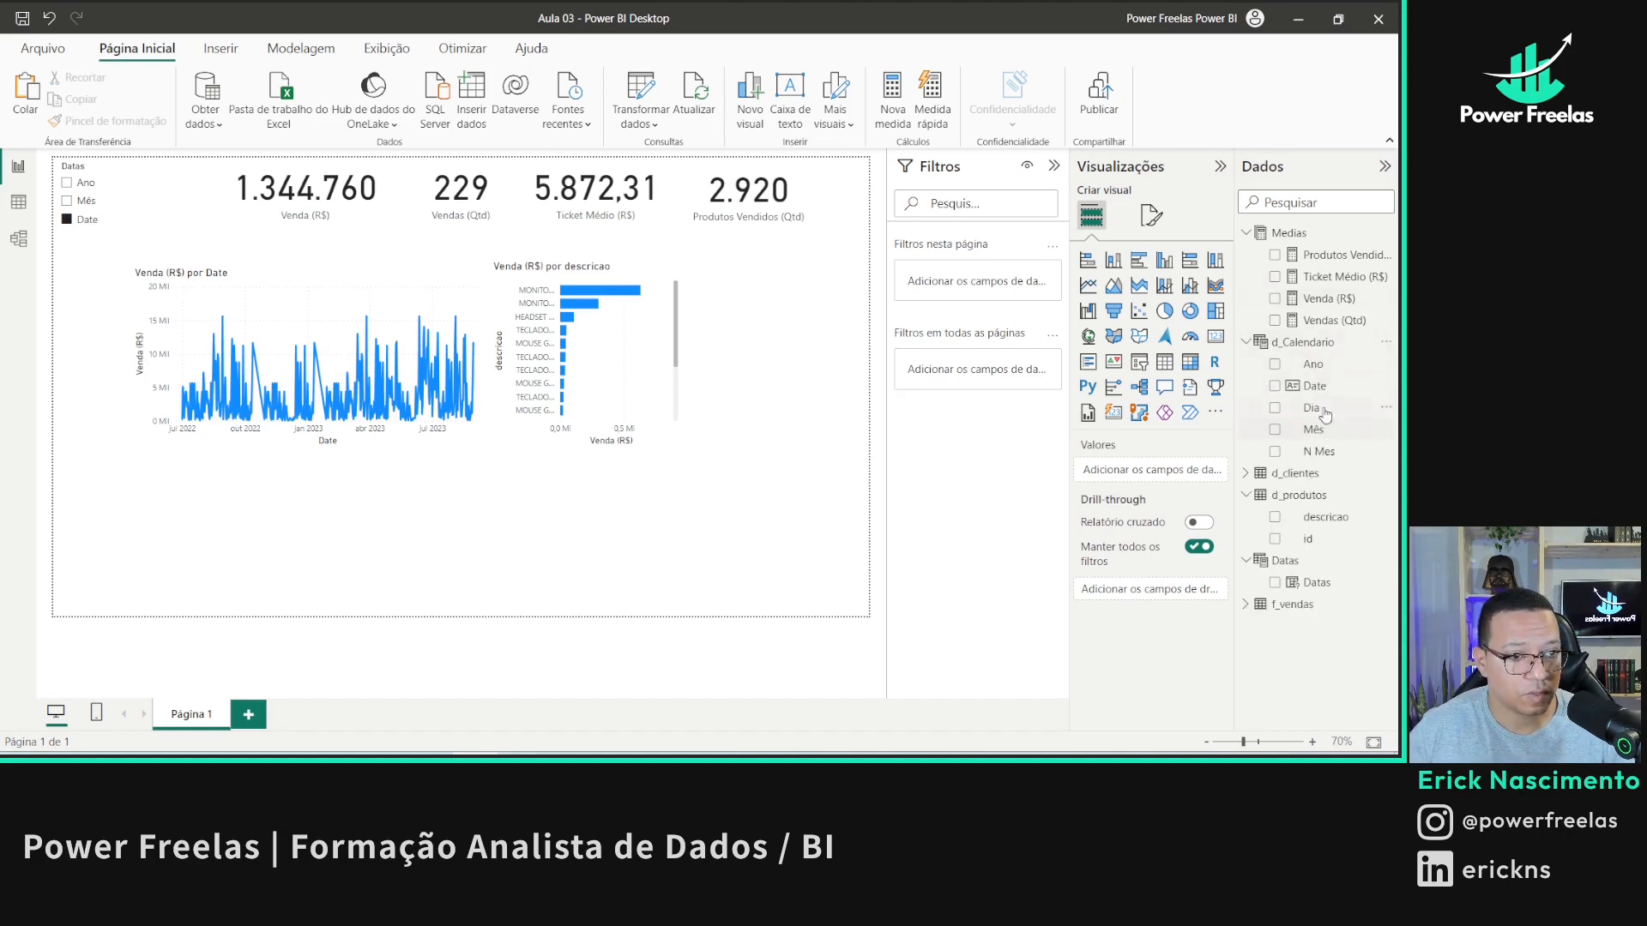
left_click_drag(1314, 365, 816, 348)
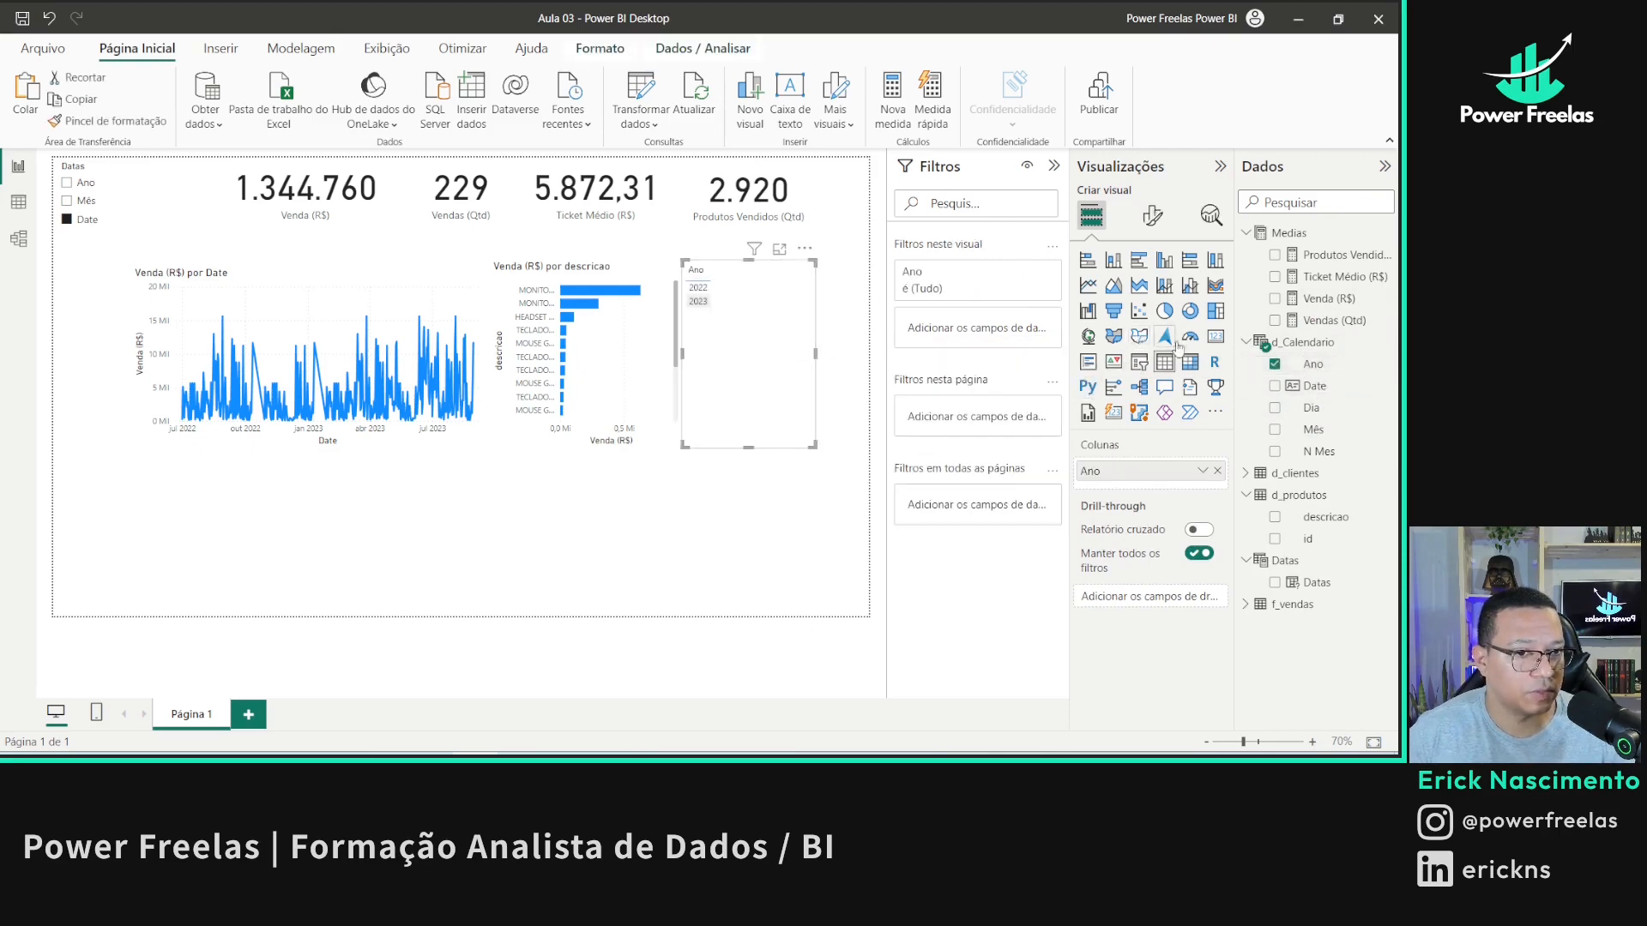
left_click(1139, 361)
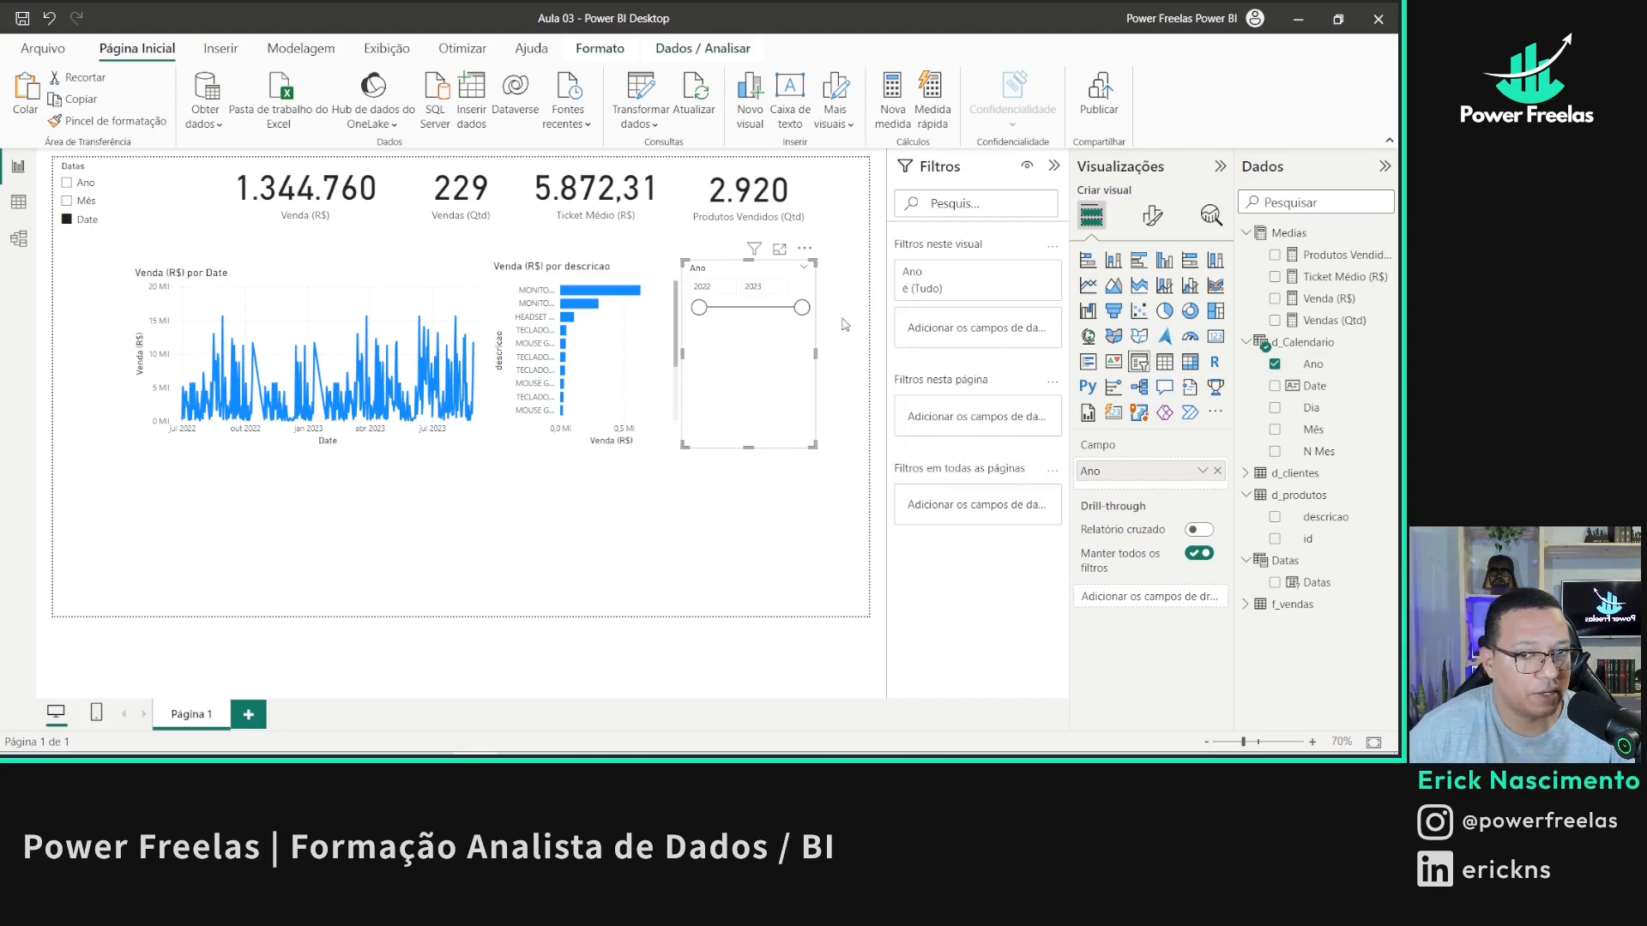
left_click_drag(696, 310, 799, 307)
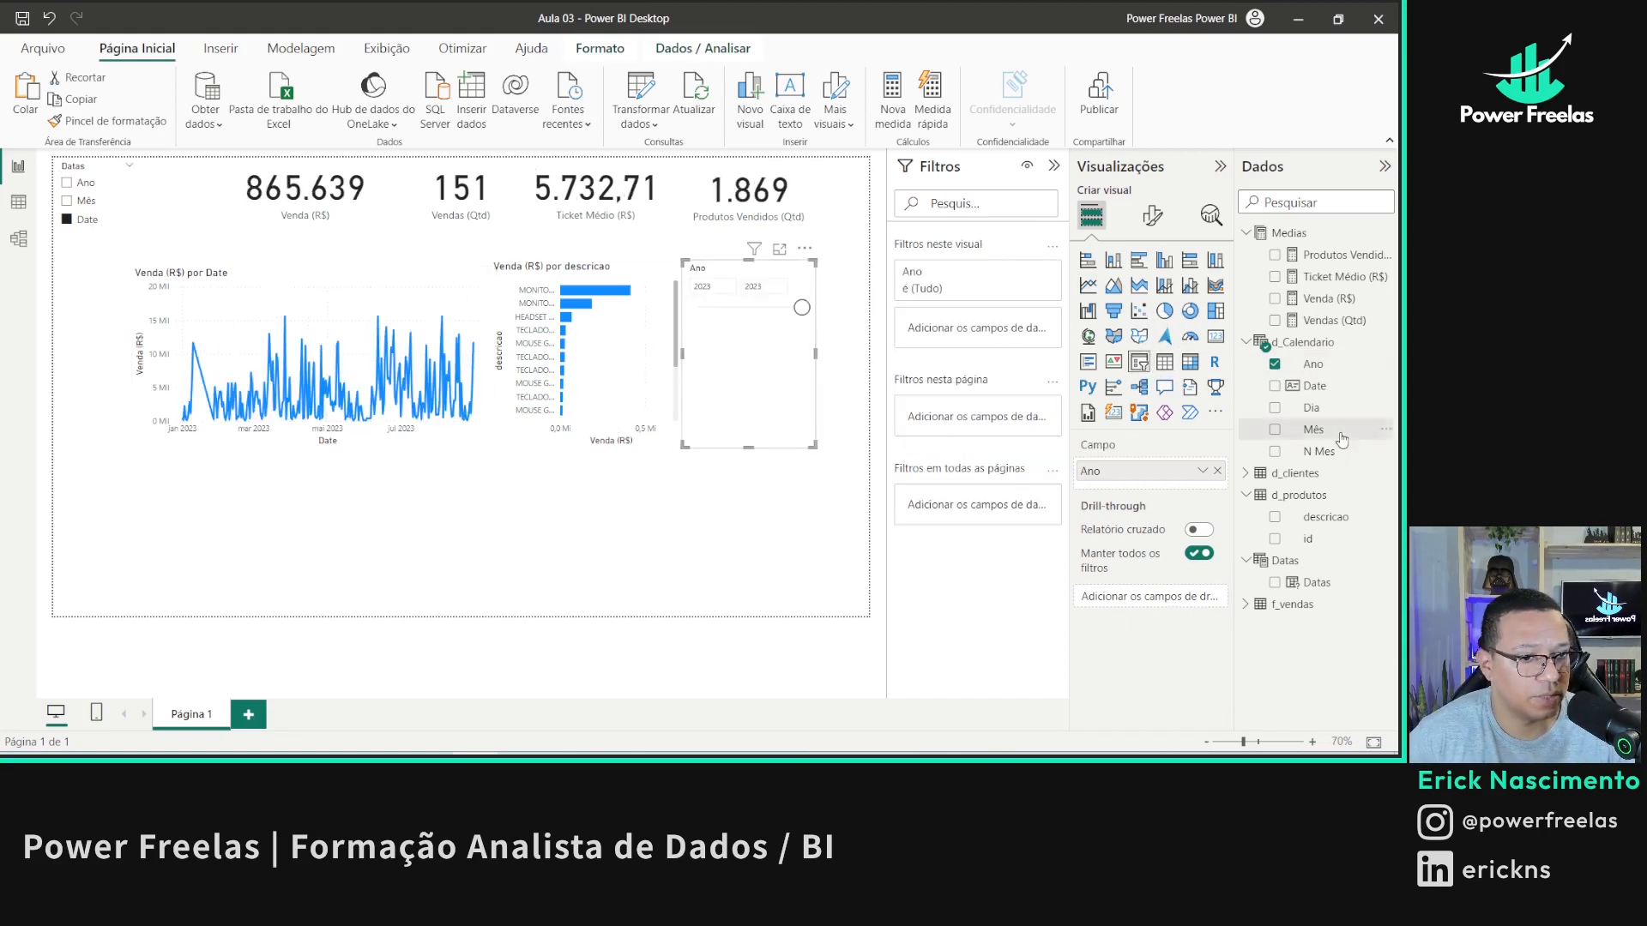
- Add a Mês slicer beneath the Ano slicer and select ago in it
left_click_drag(1328, 429, 751, 525)
left_click(1139, 361)
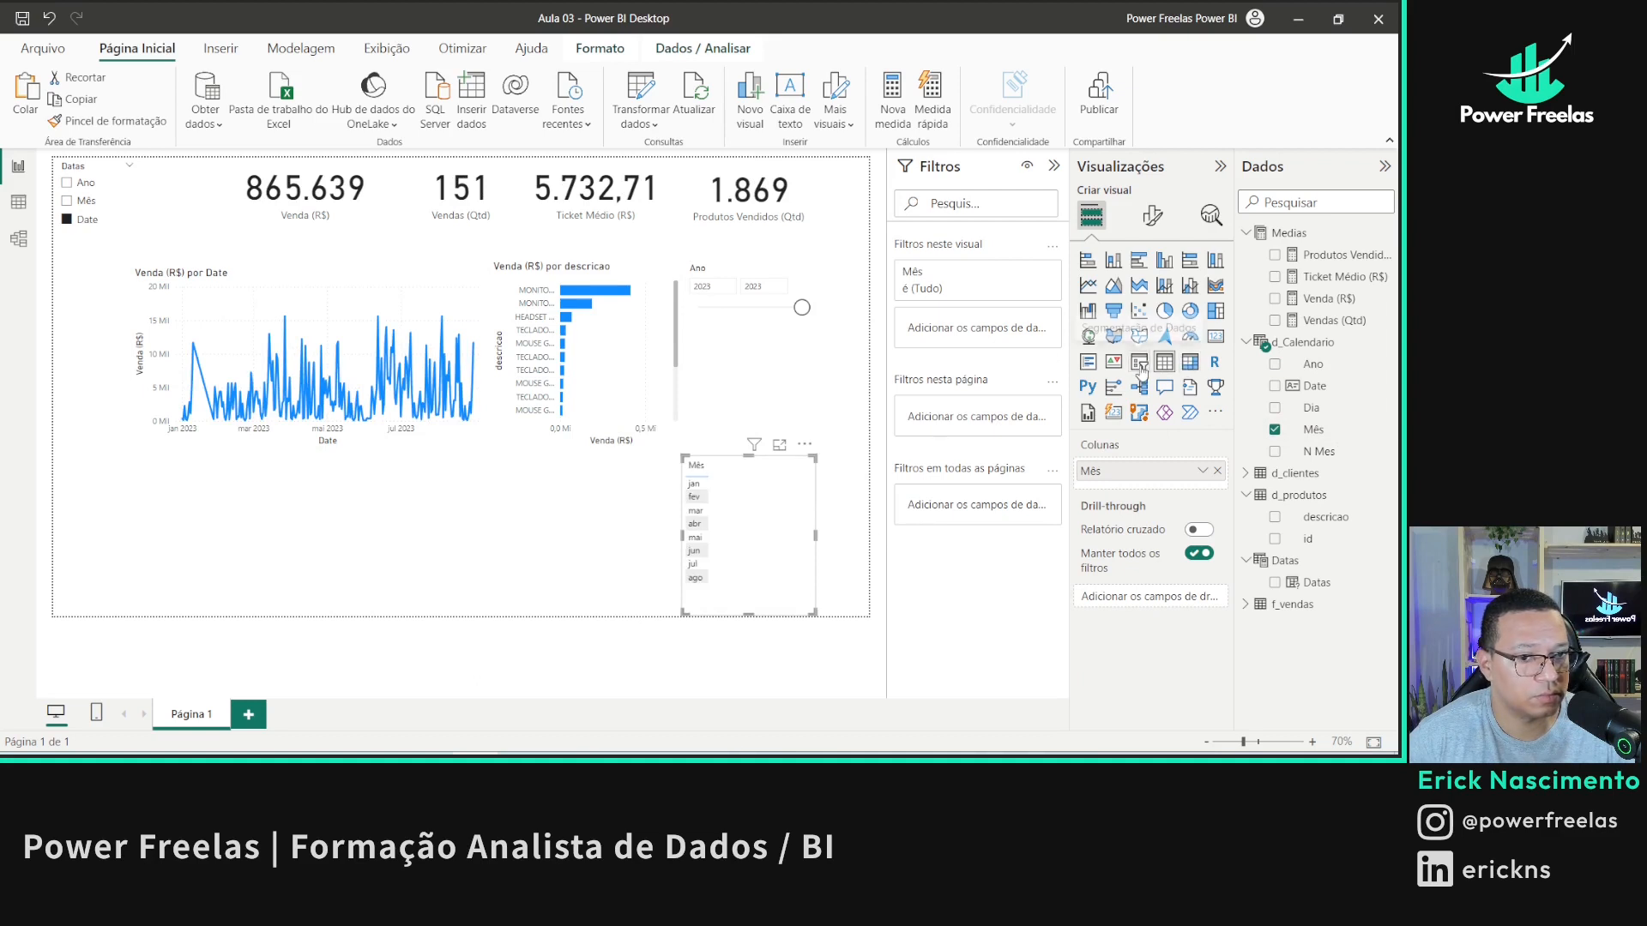
scroll(714, 579, "down", 1)
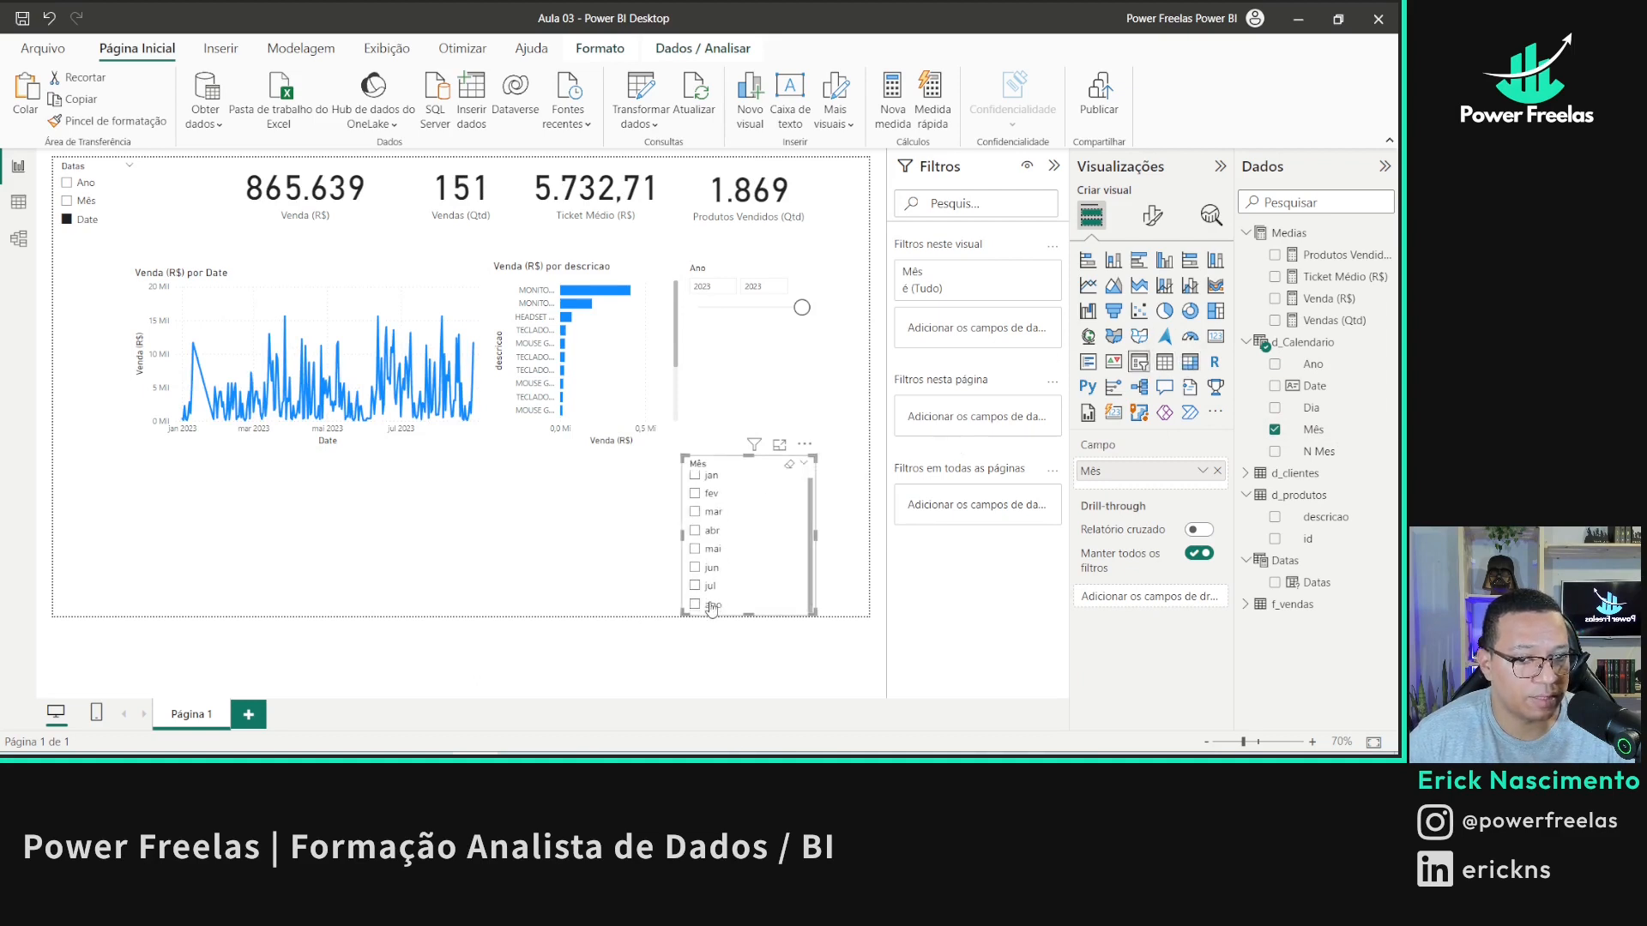
left_click(712, 605)
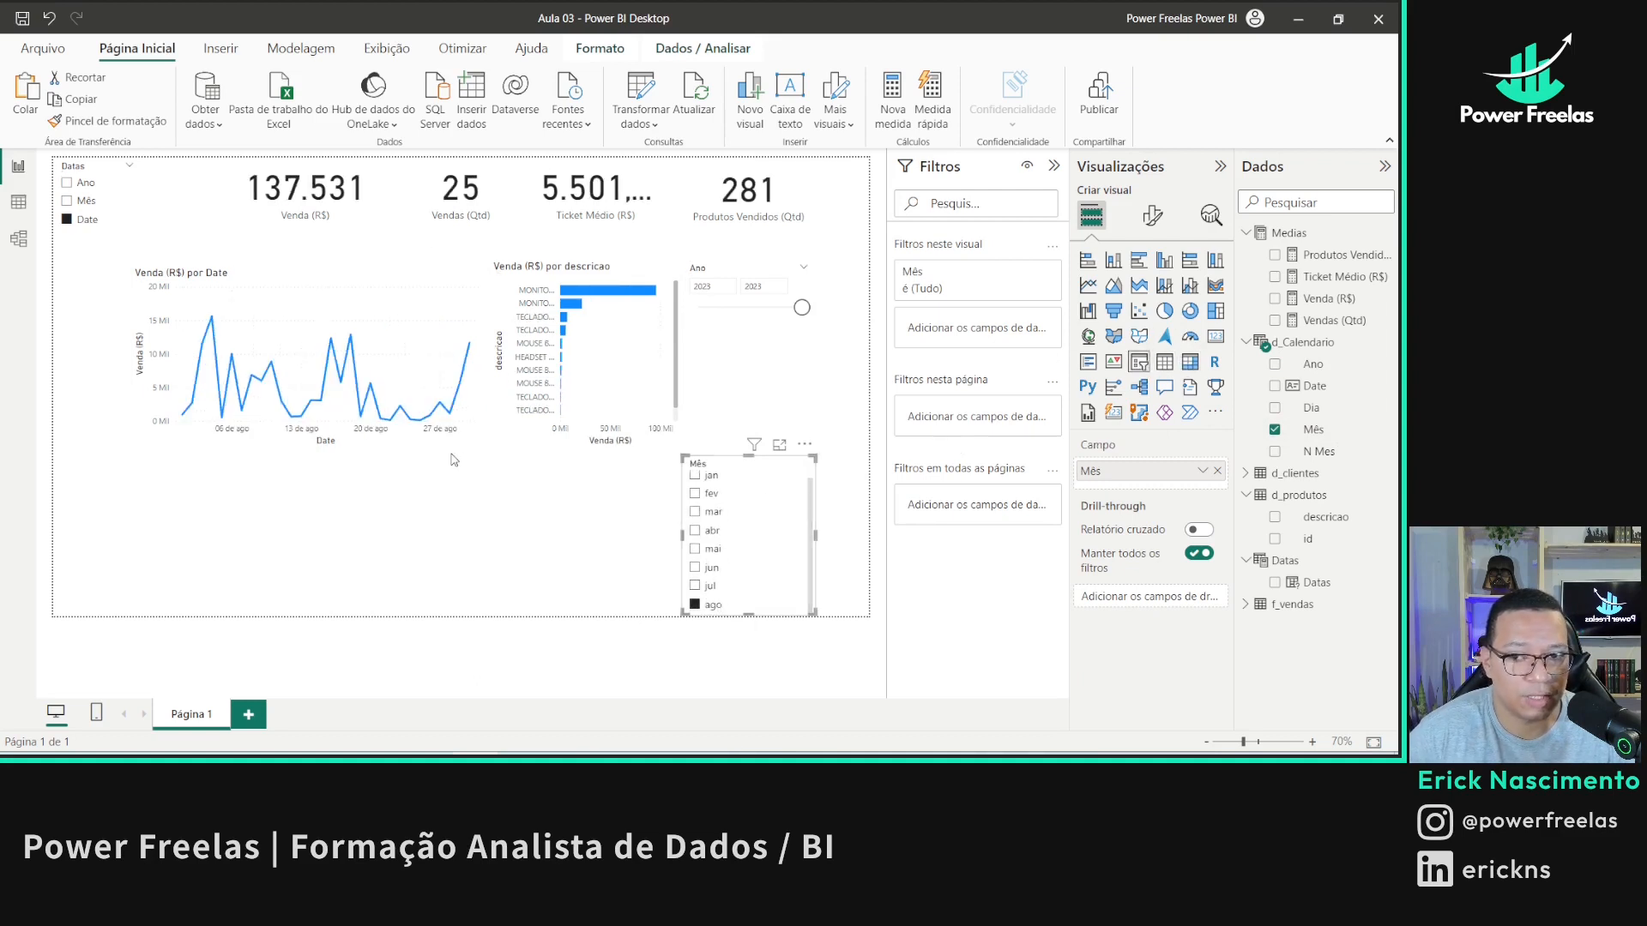
- Inspect the line chart's daily sales and compare them with the Ano view, returning the Datas slicer to Date
left_click(286, 278)
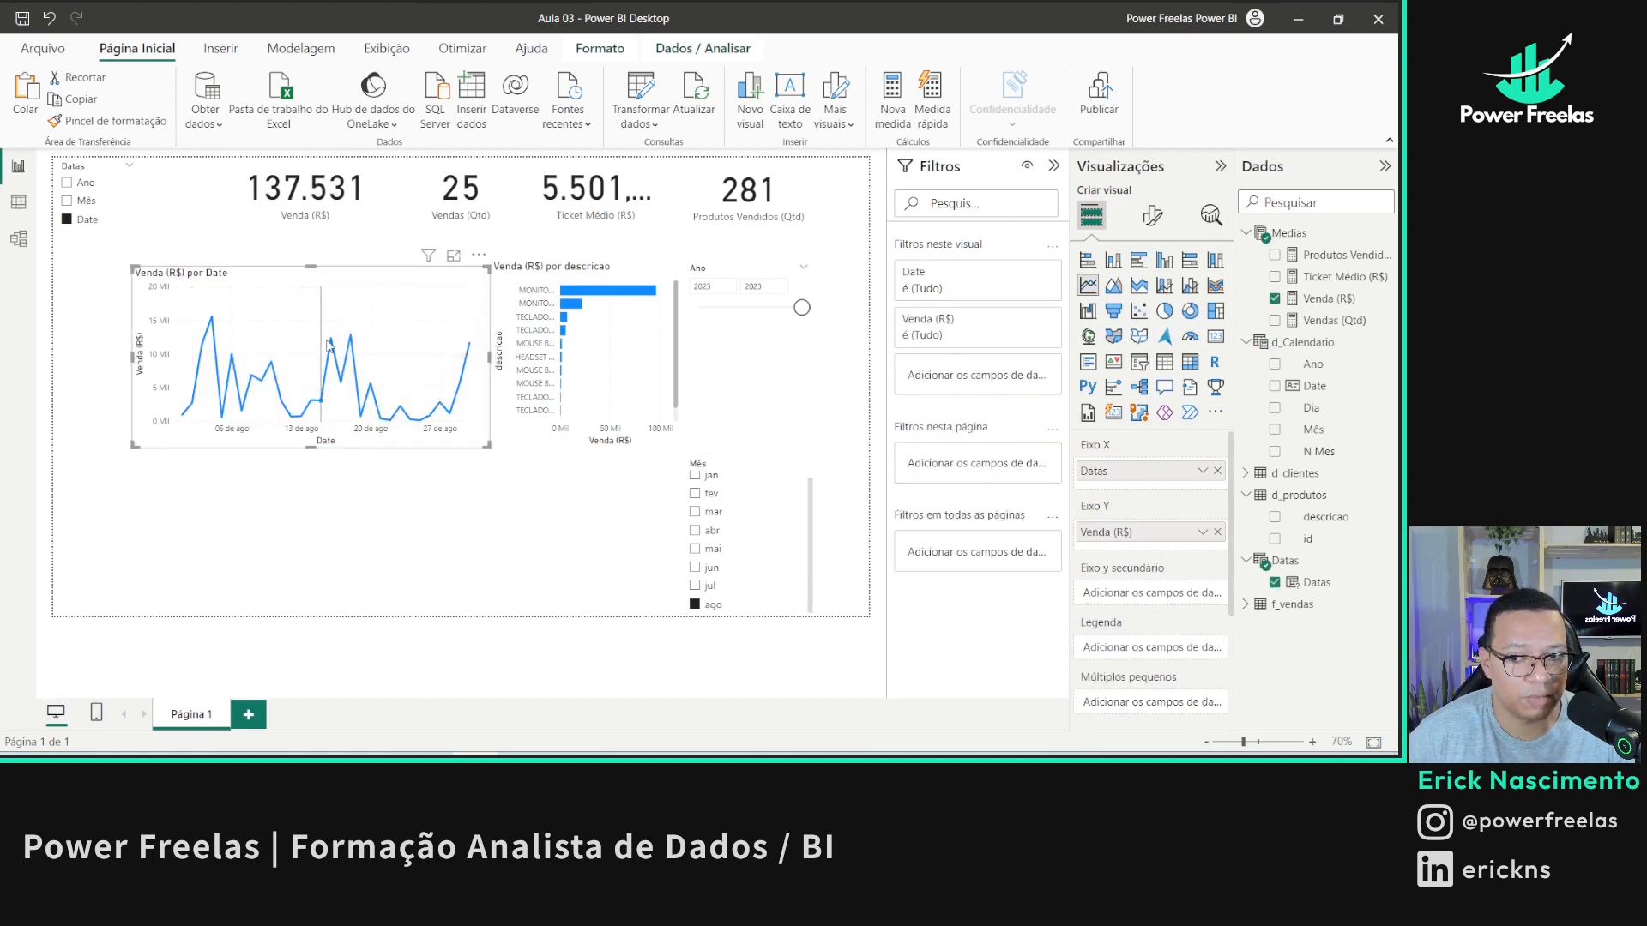
mouse_move(329, 346)
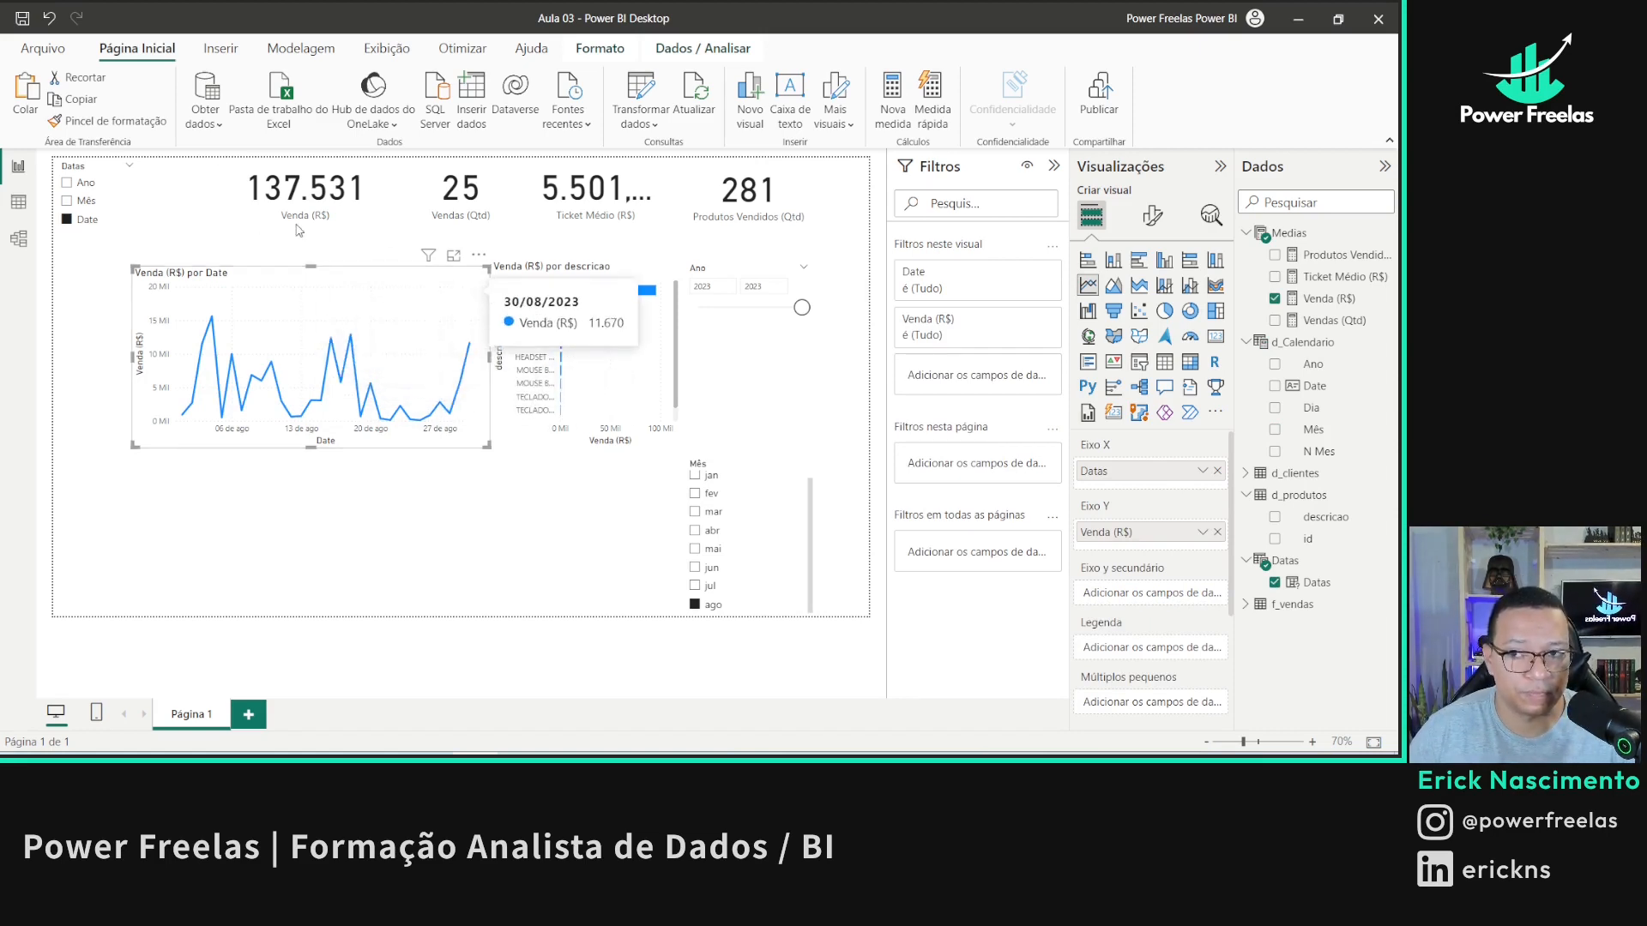
left_click(85, 202)
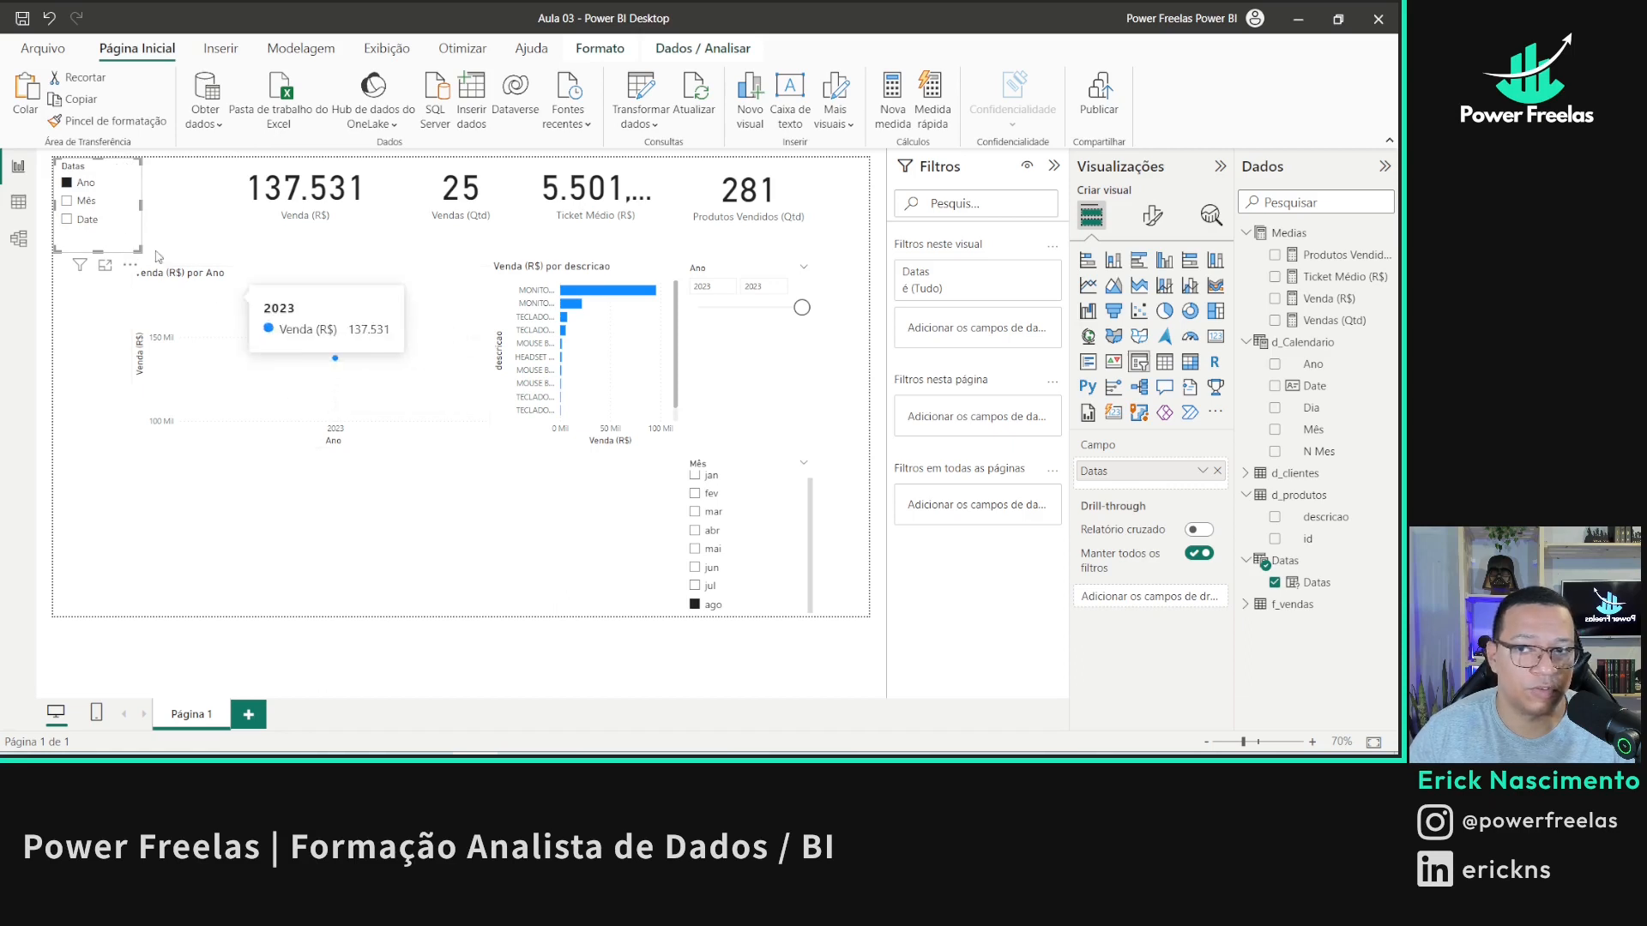
left_click(85, 204)
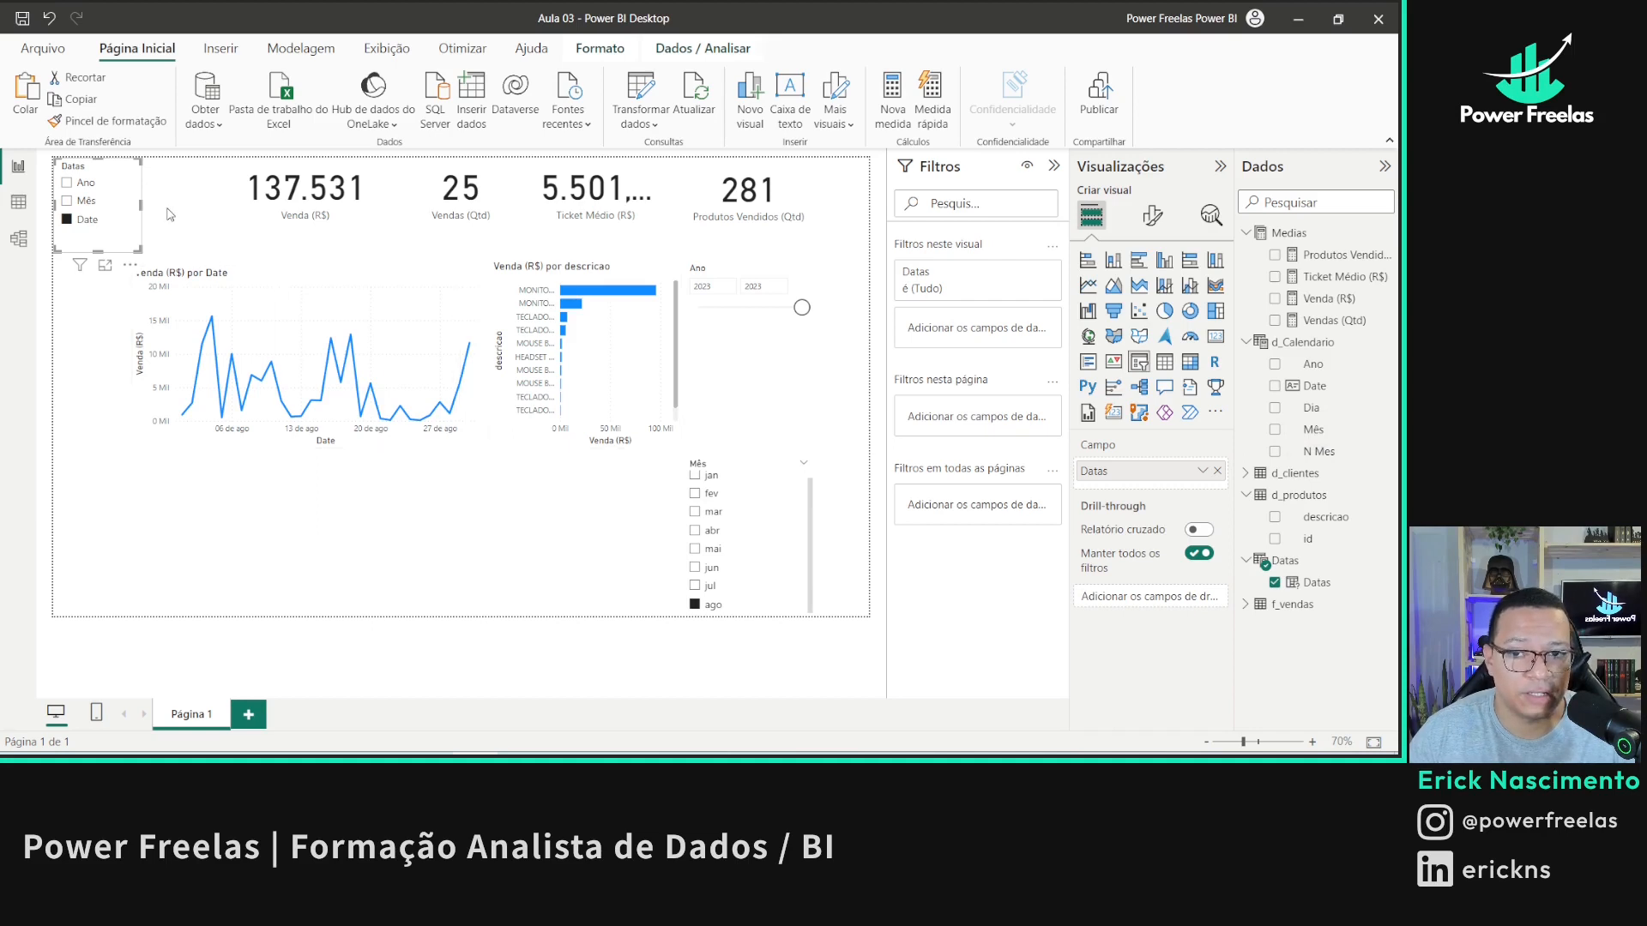
left_click(275, 553)
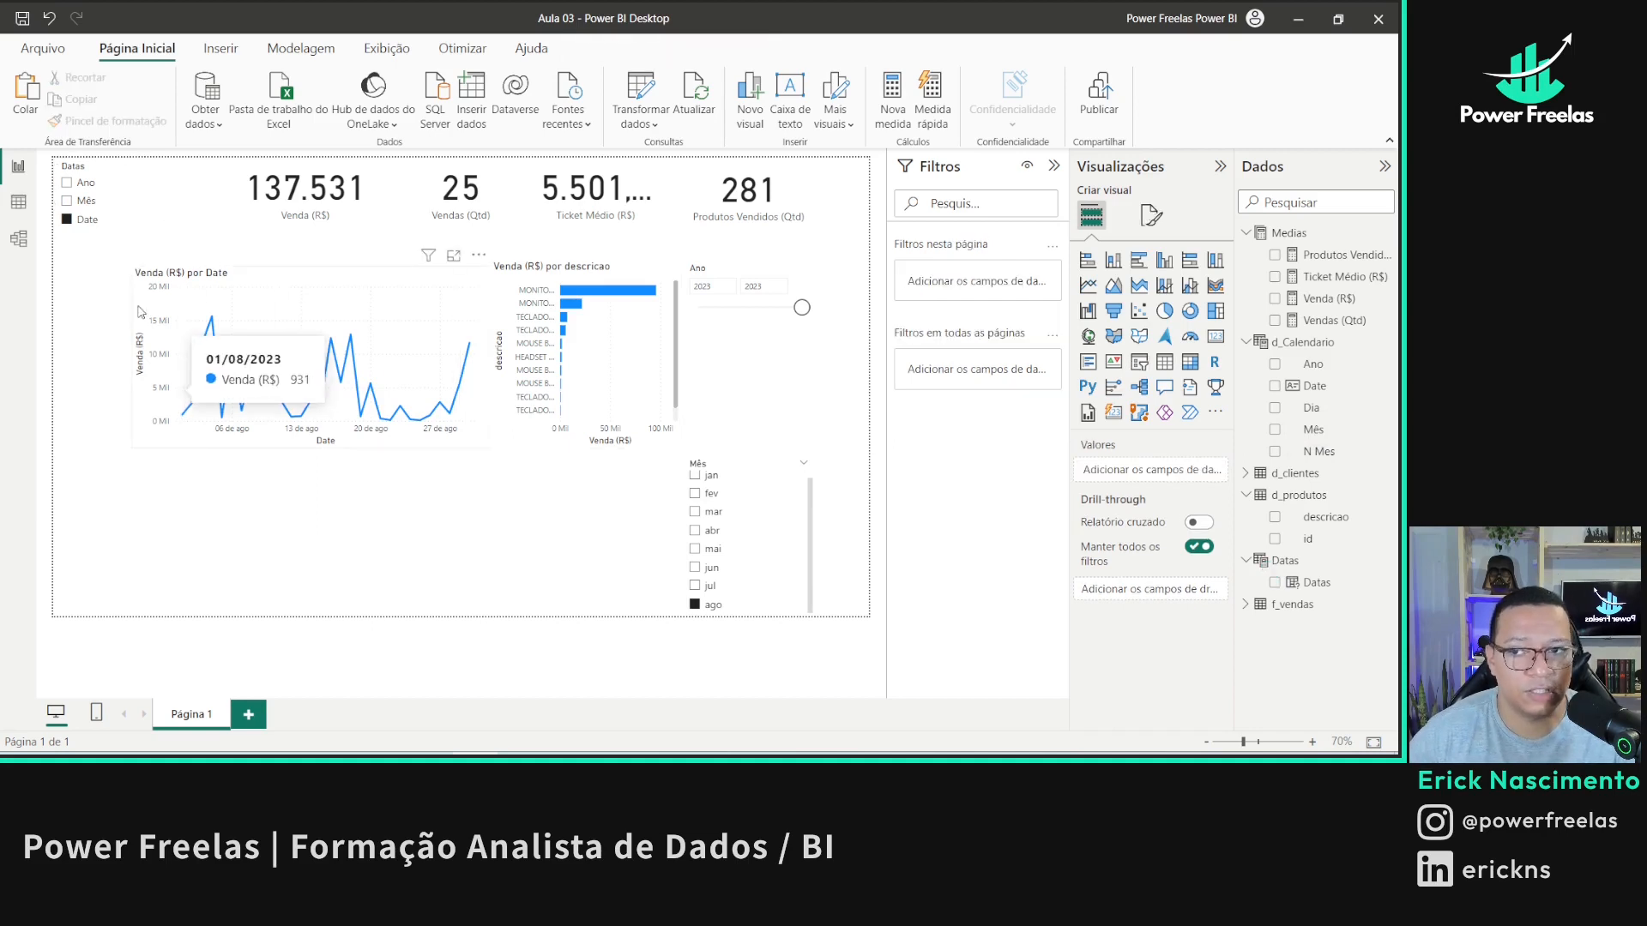
- Add Ano, Mês and Dia from d_Calendario to the line chart's X axis, above the Datas field
left_click(159, 278)
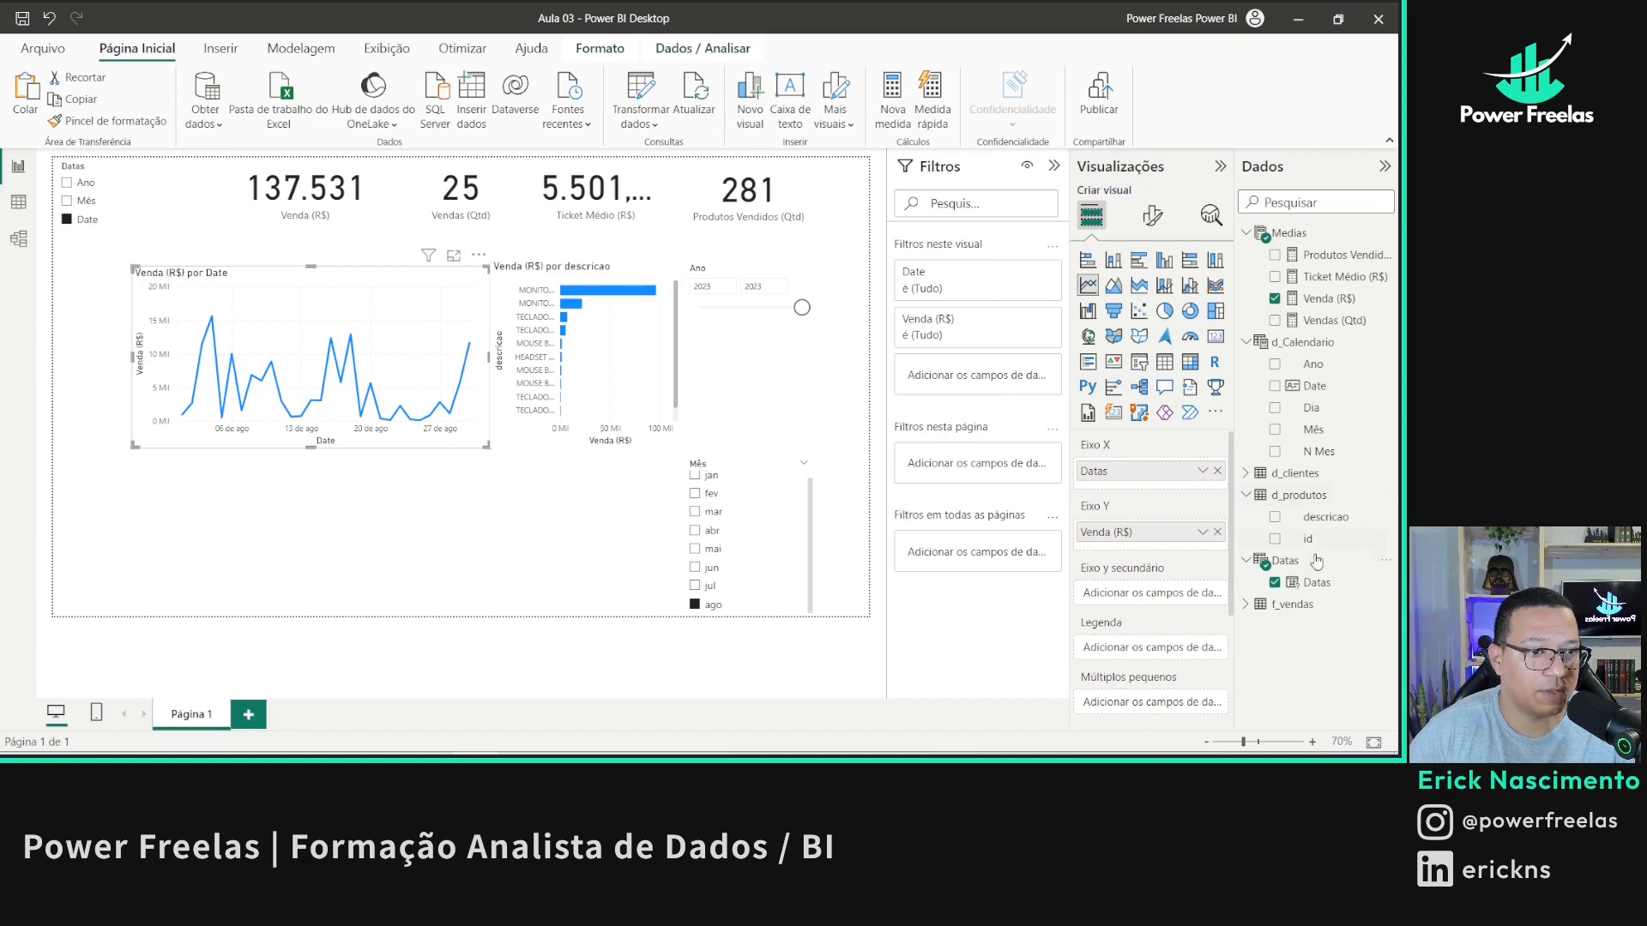
left_click(1320, 369)
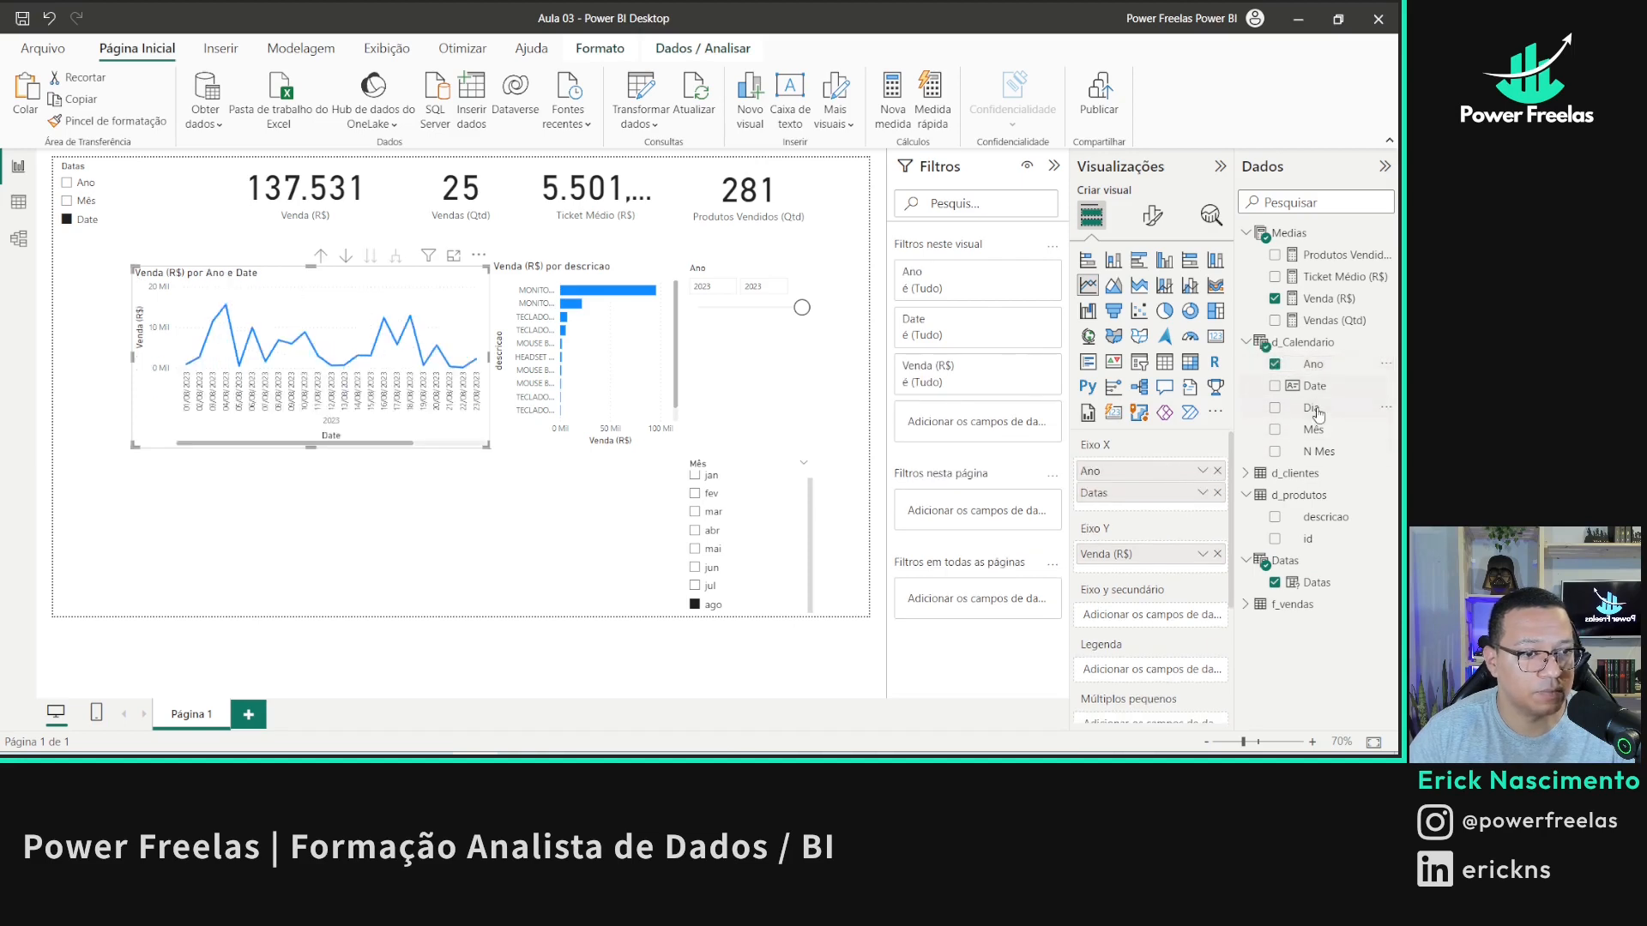
left_click_drag(1325, 450, 1268, 456)
left_click_drag(1201, 480, 1202, 481)
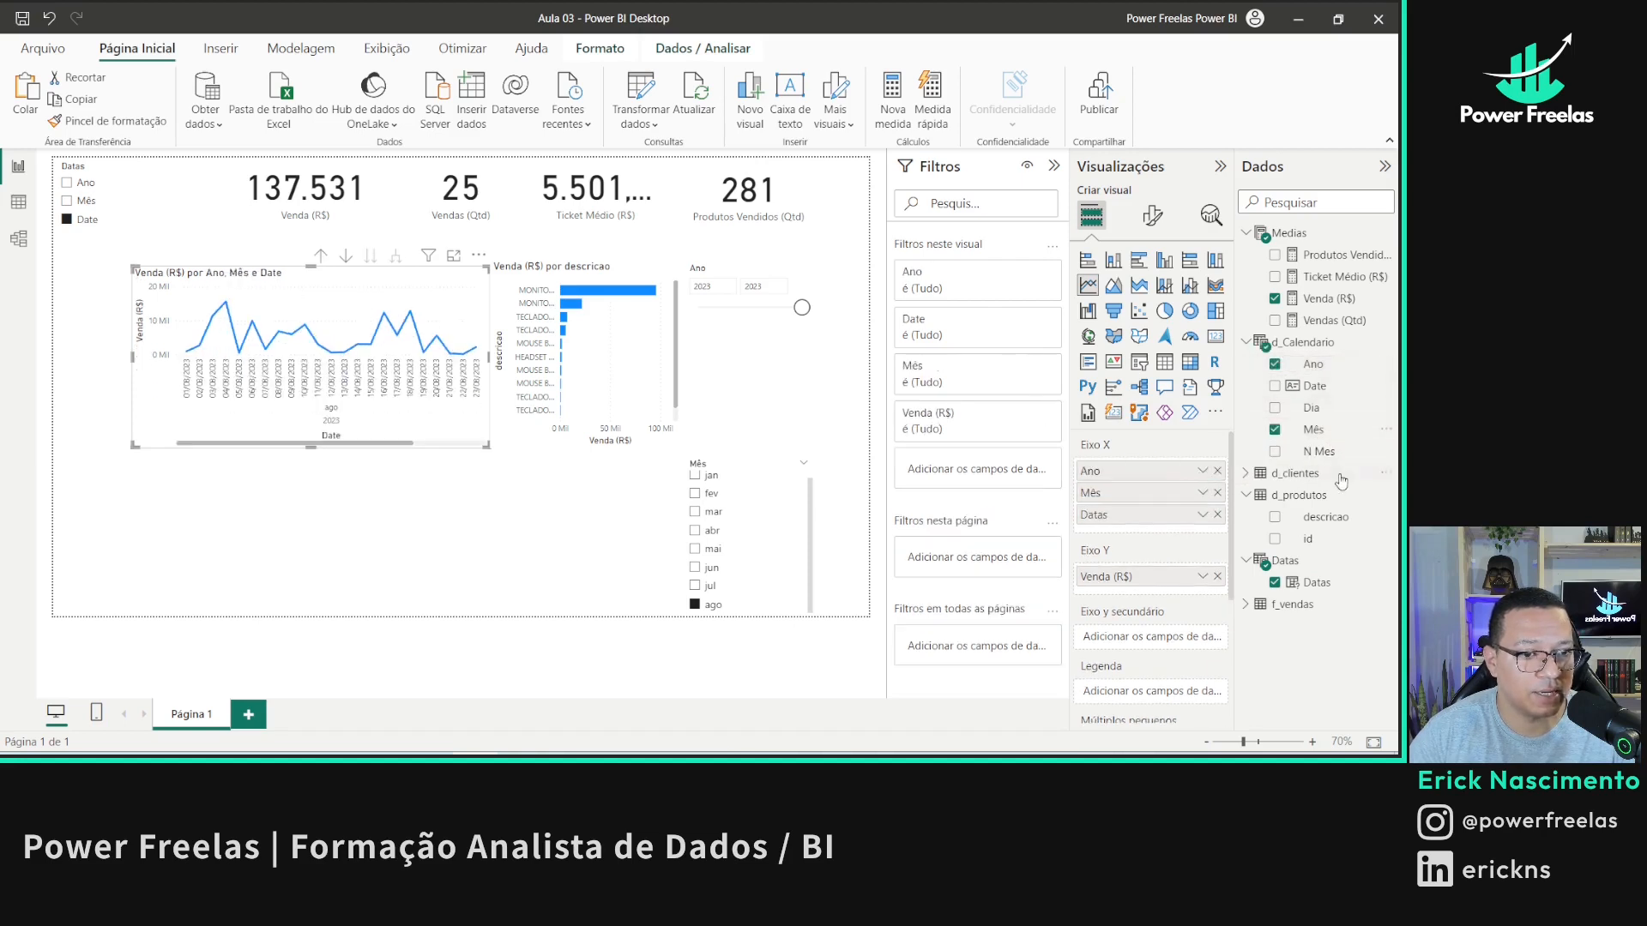
left_click_drag(1311, 407, 1153, 511)
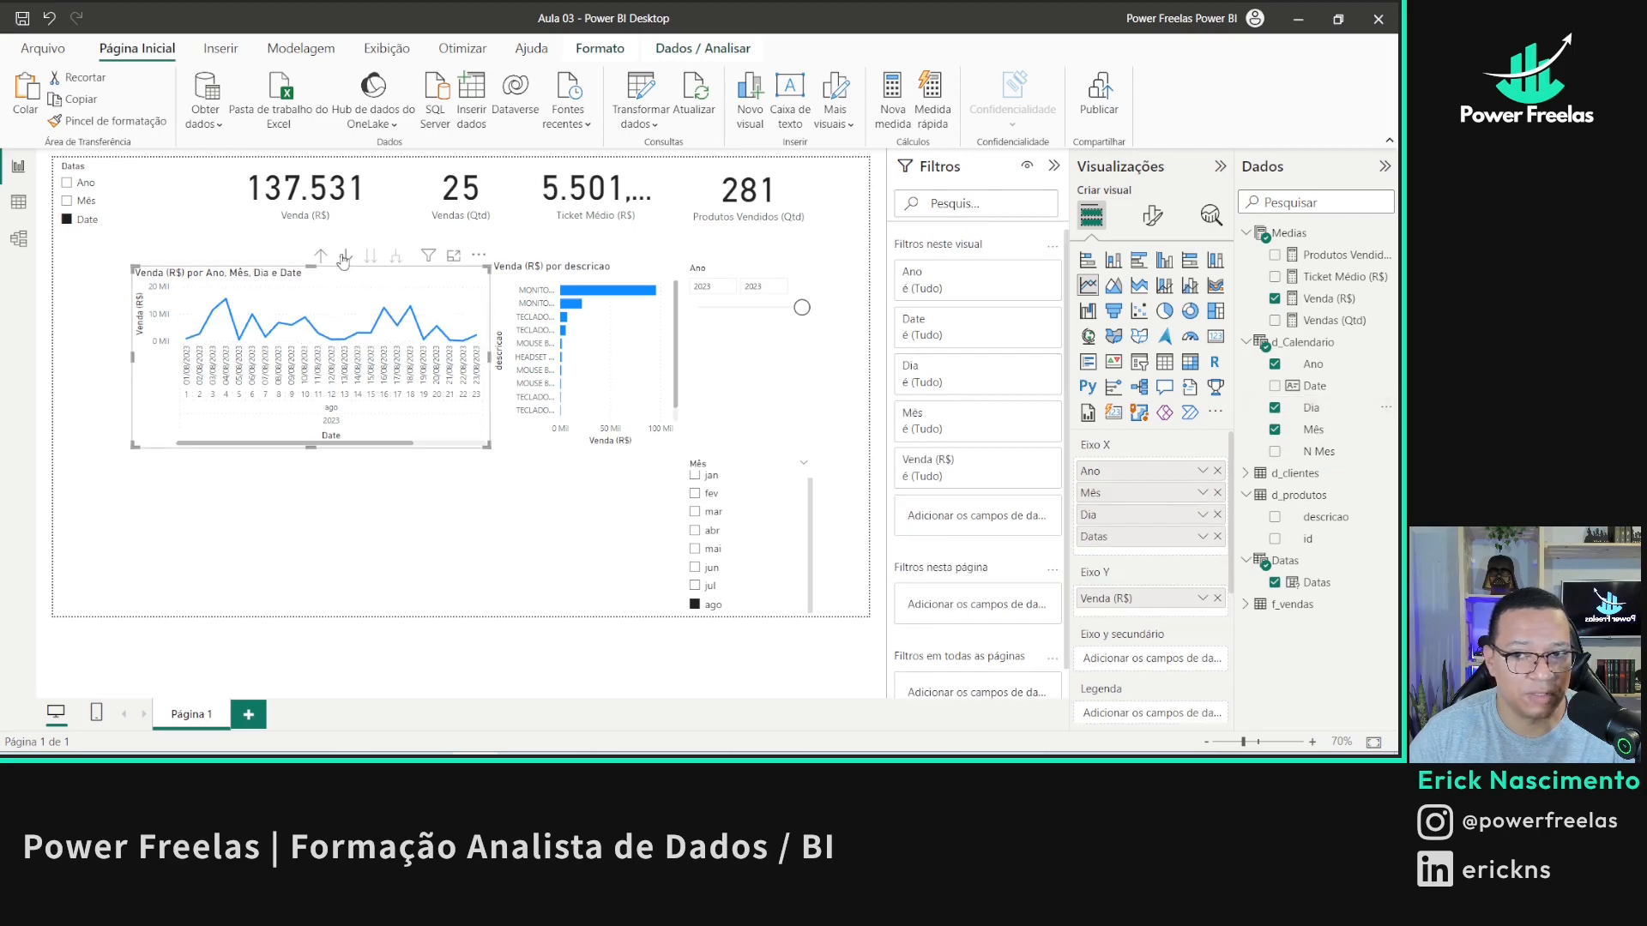
- Enlarge the line chart in focus mode, turn on drill-down for it and return to the report
left_click(452, 255)
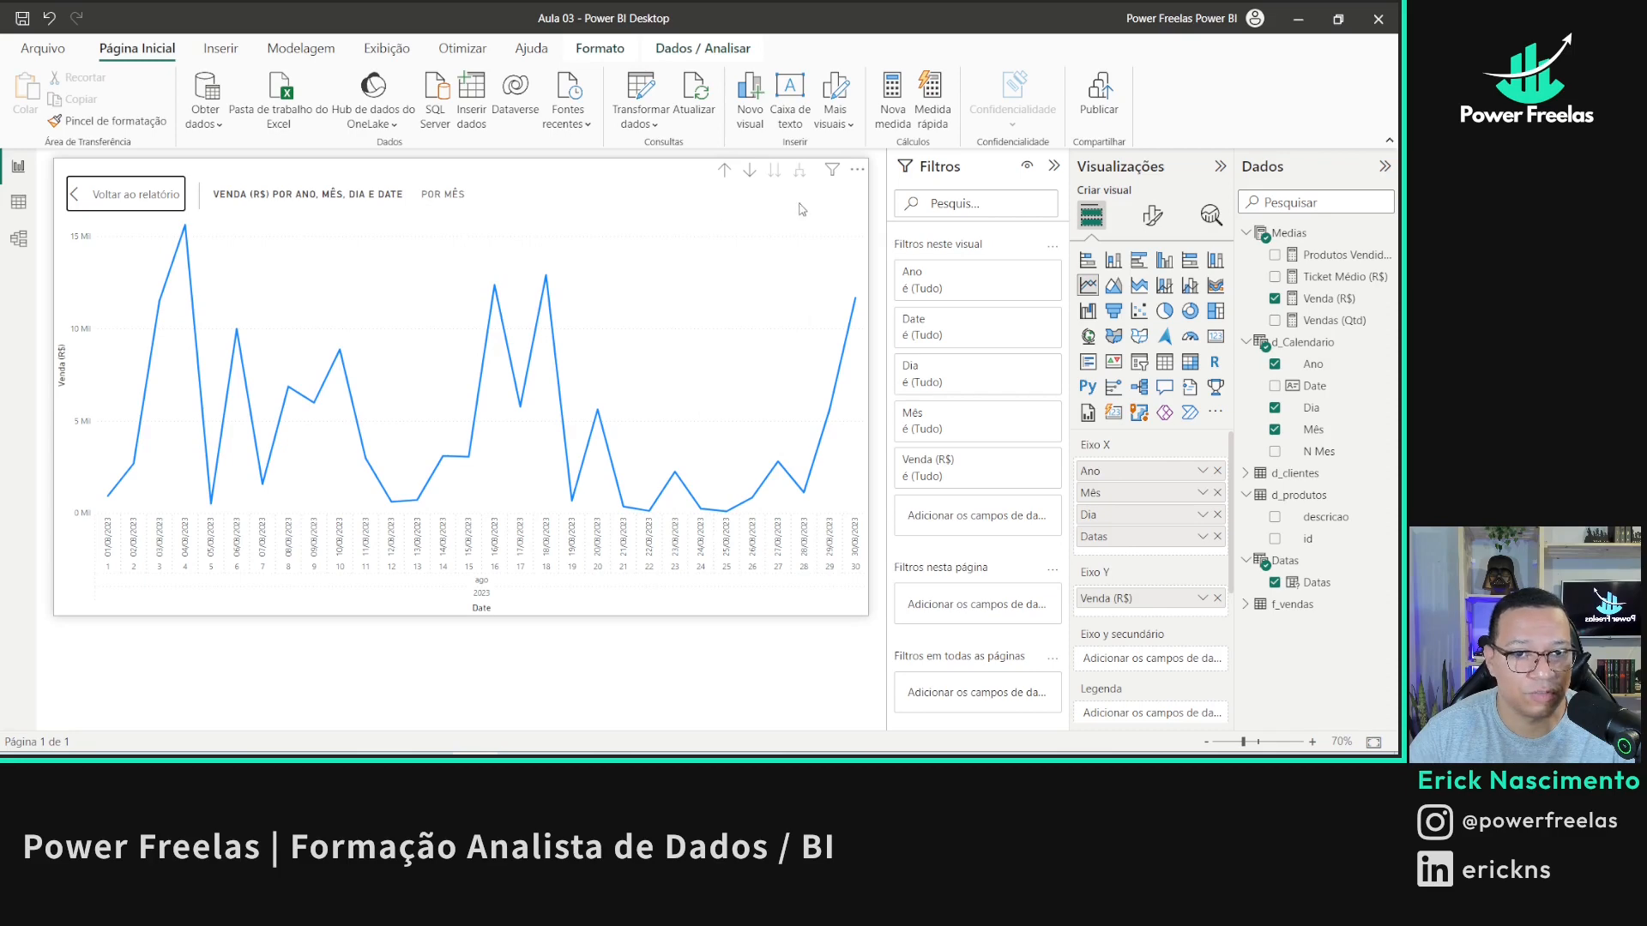
left_click(747, 171)
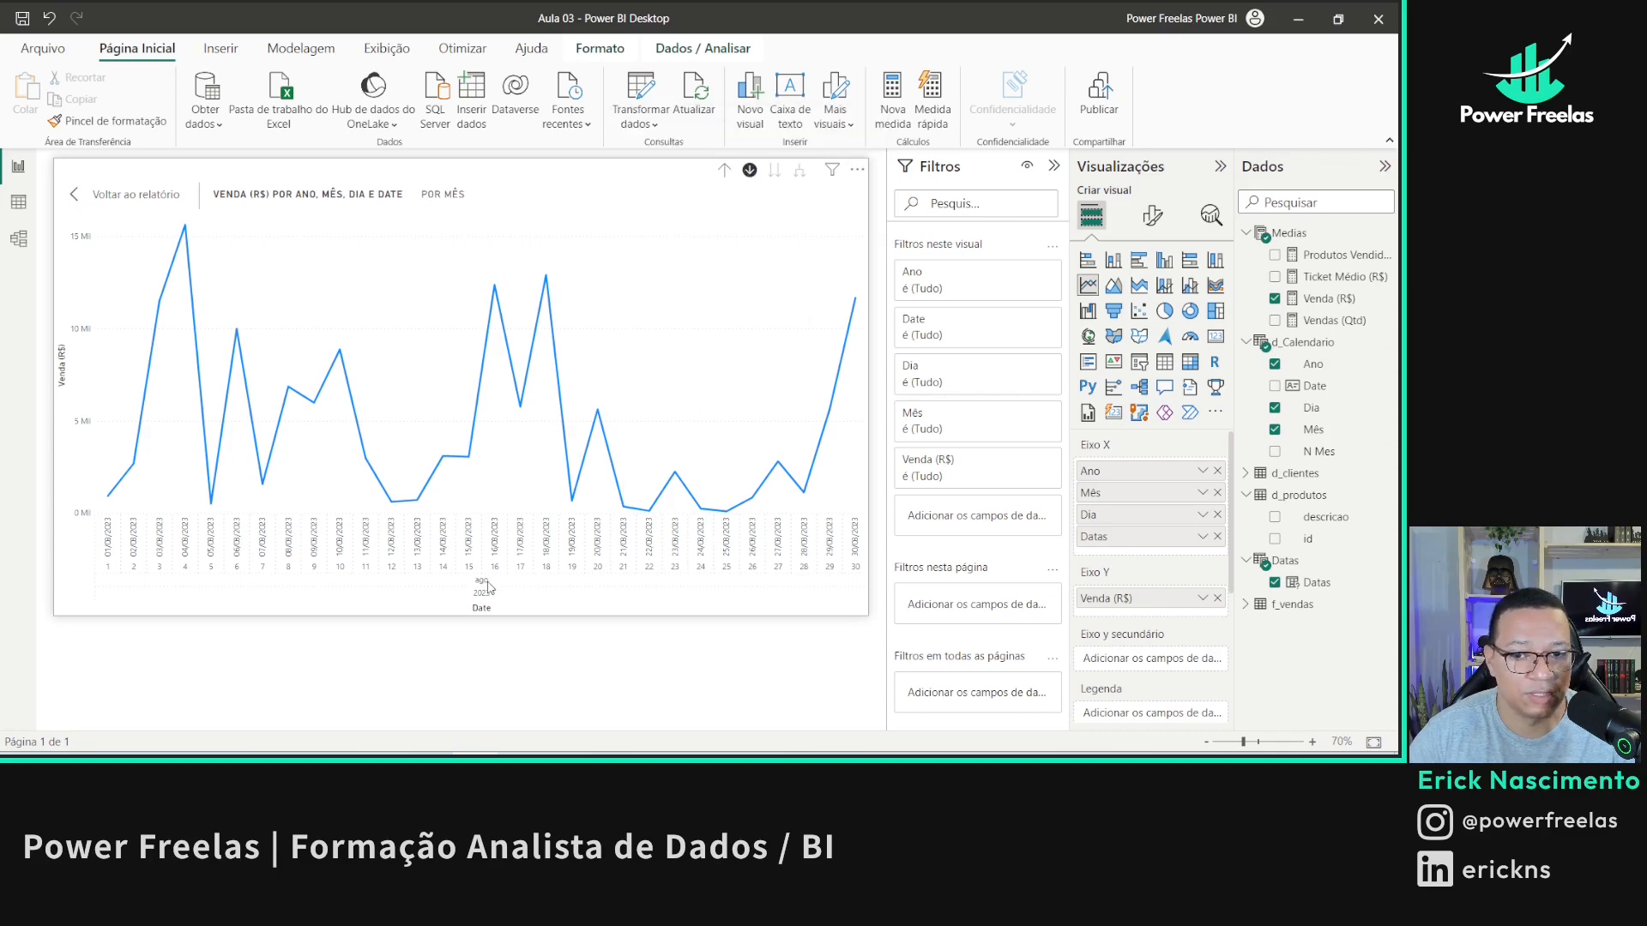
left_click(129, 194)
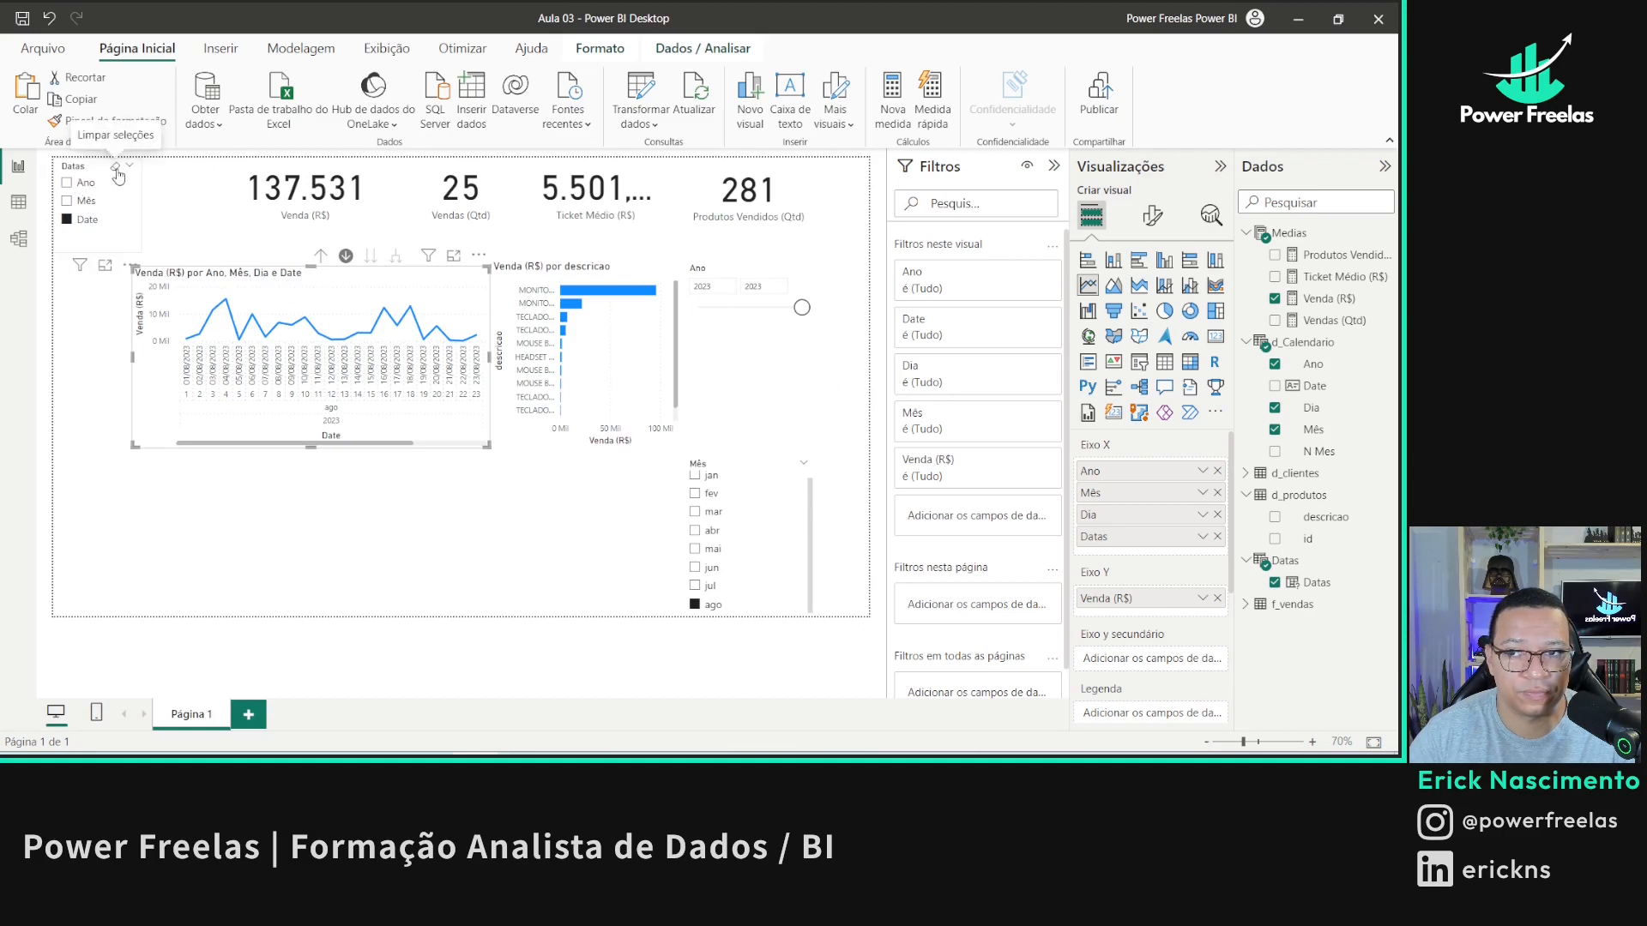
- Clear the selections in the Datas and Mês slicers
left_click(110, 168)
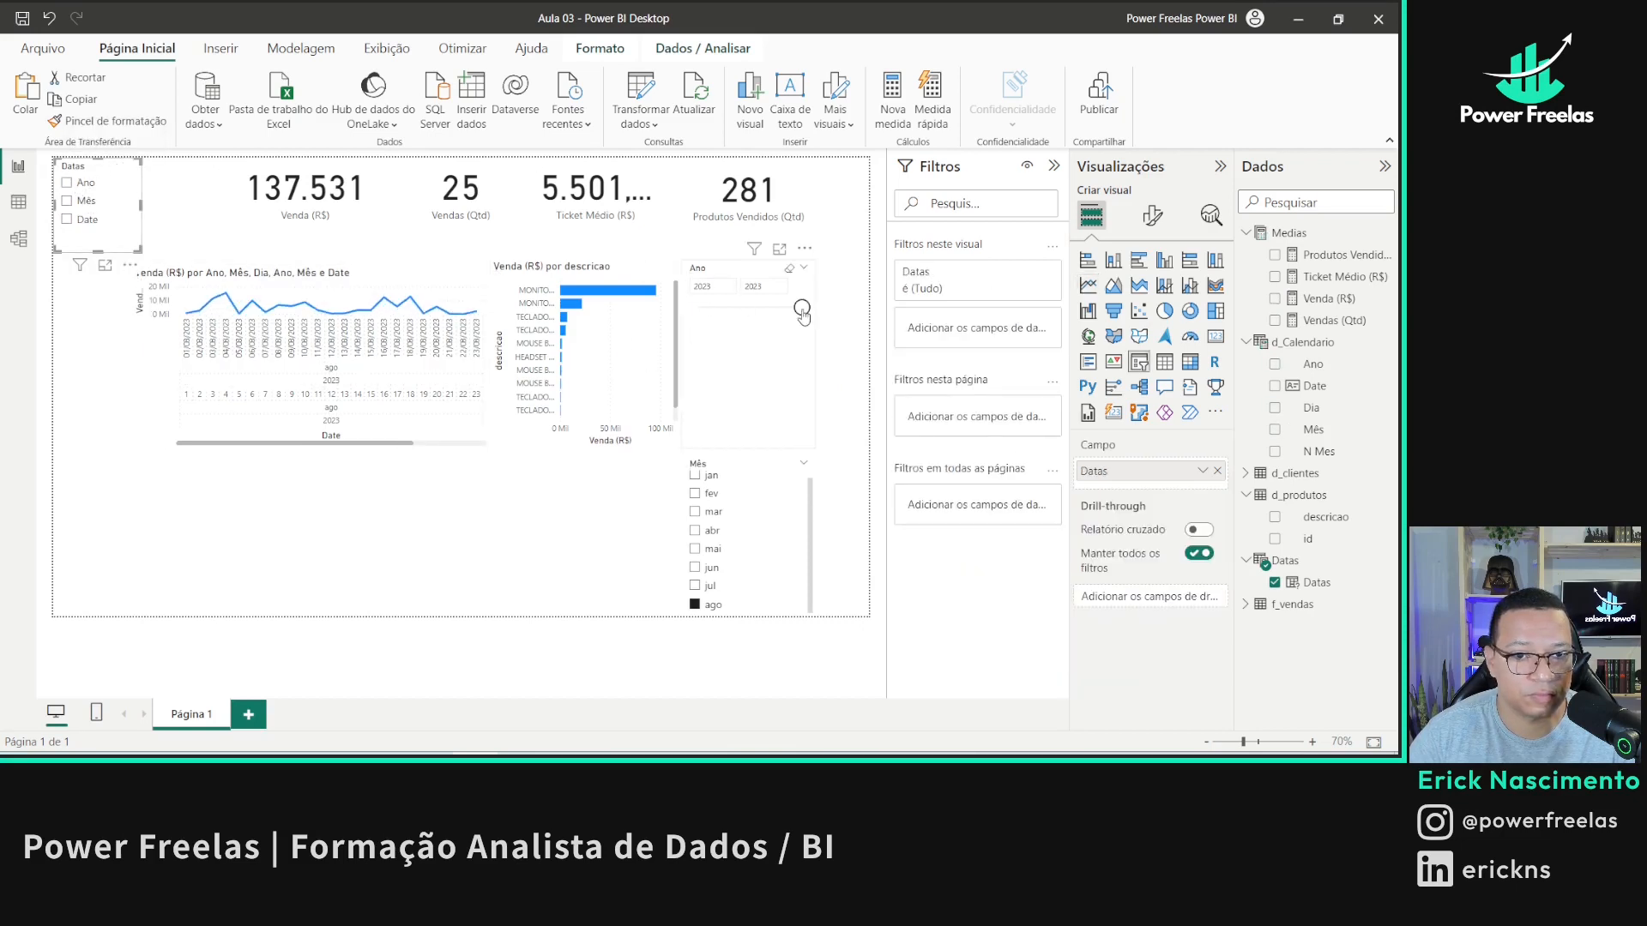
left_click(788, 468)
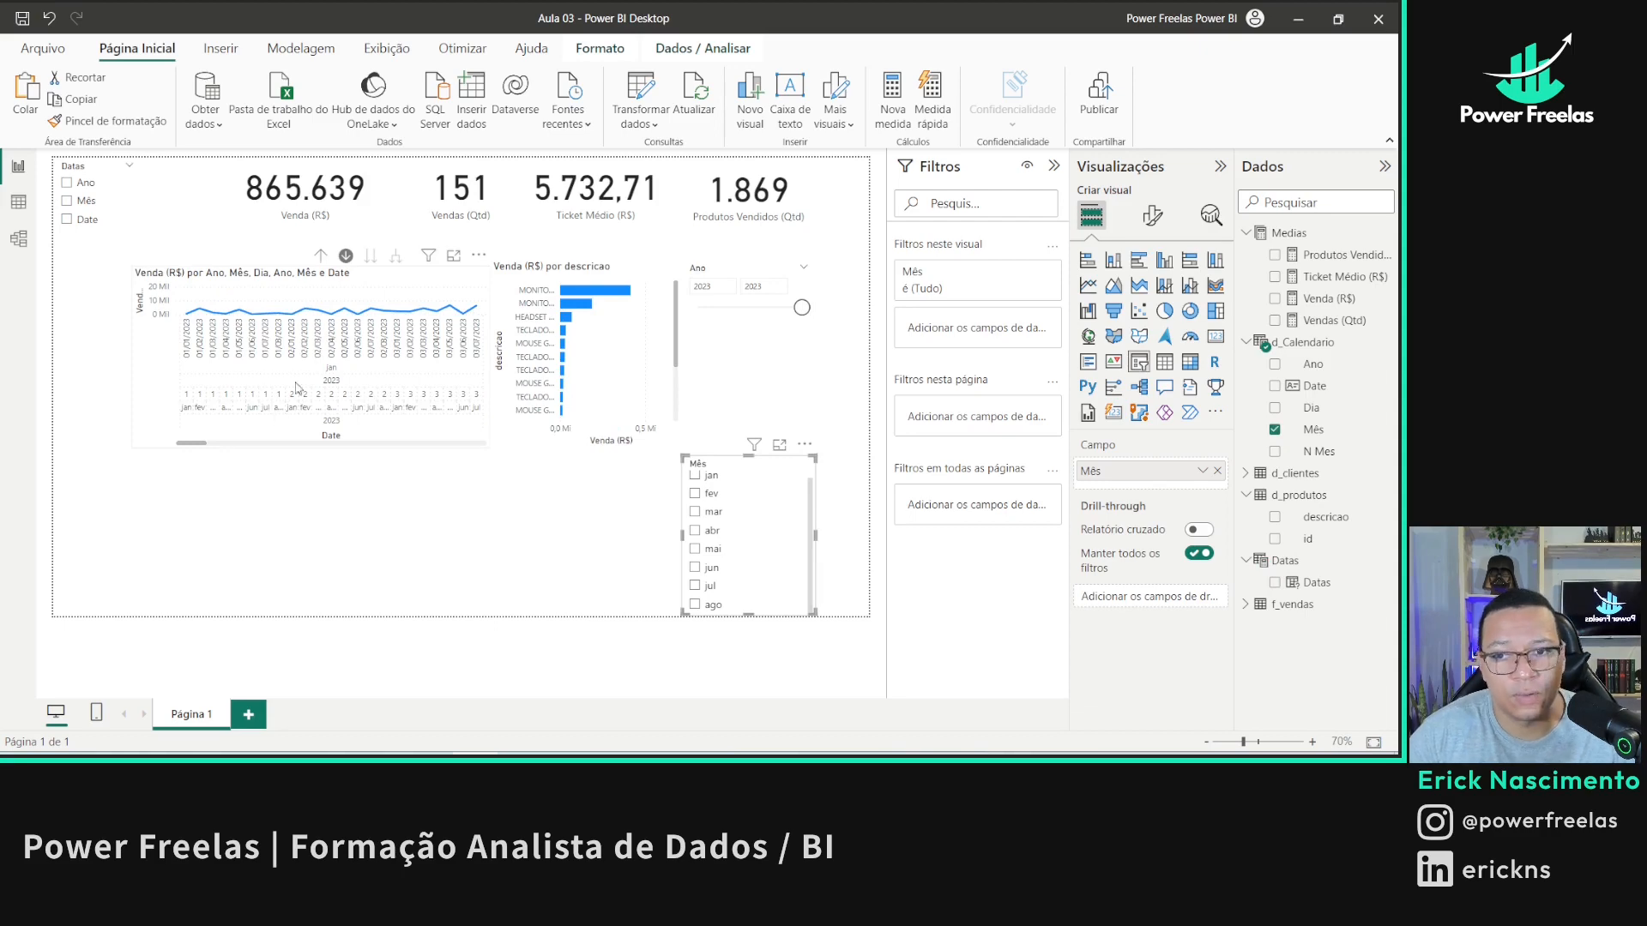
- Reopen the line chart in focus mode, drill up to the Ano level and drill down into the months of 2023
left_click(455, 255)
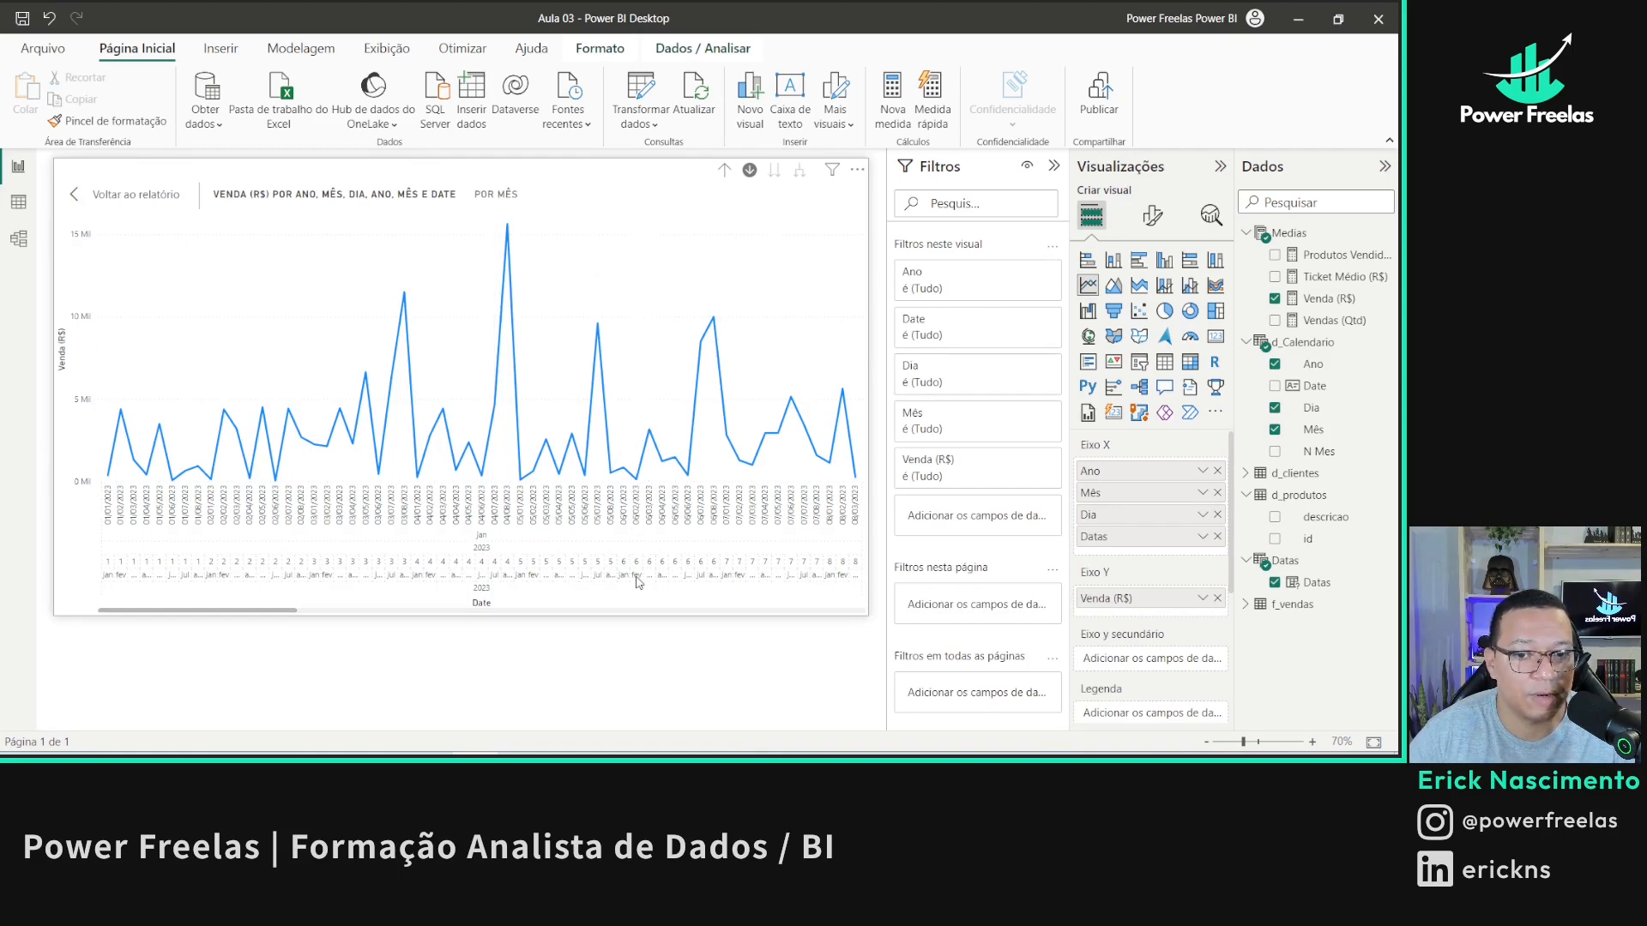
left_click(723, 170)
left_click(723, 171)
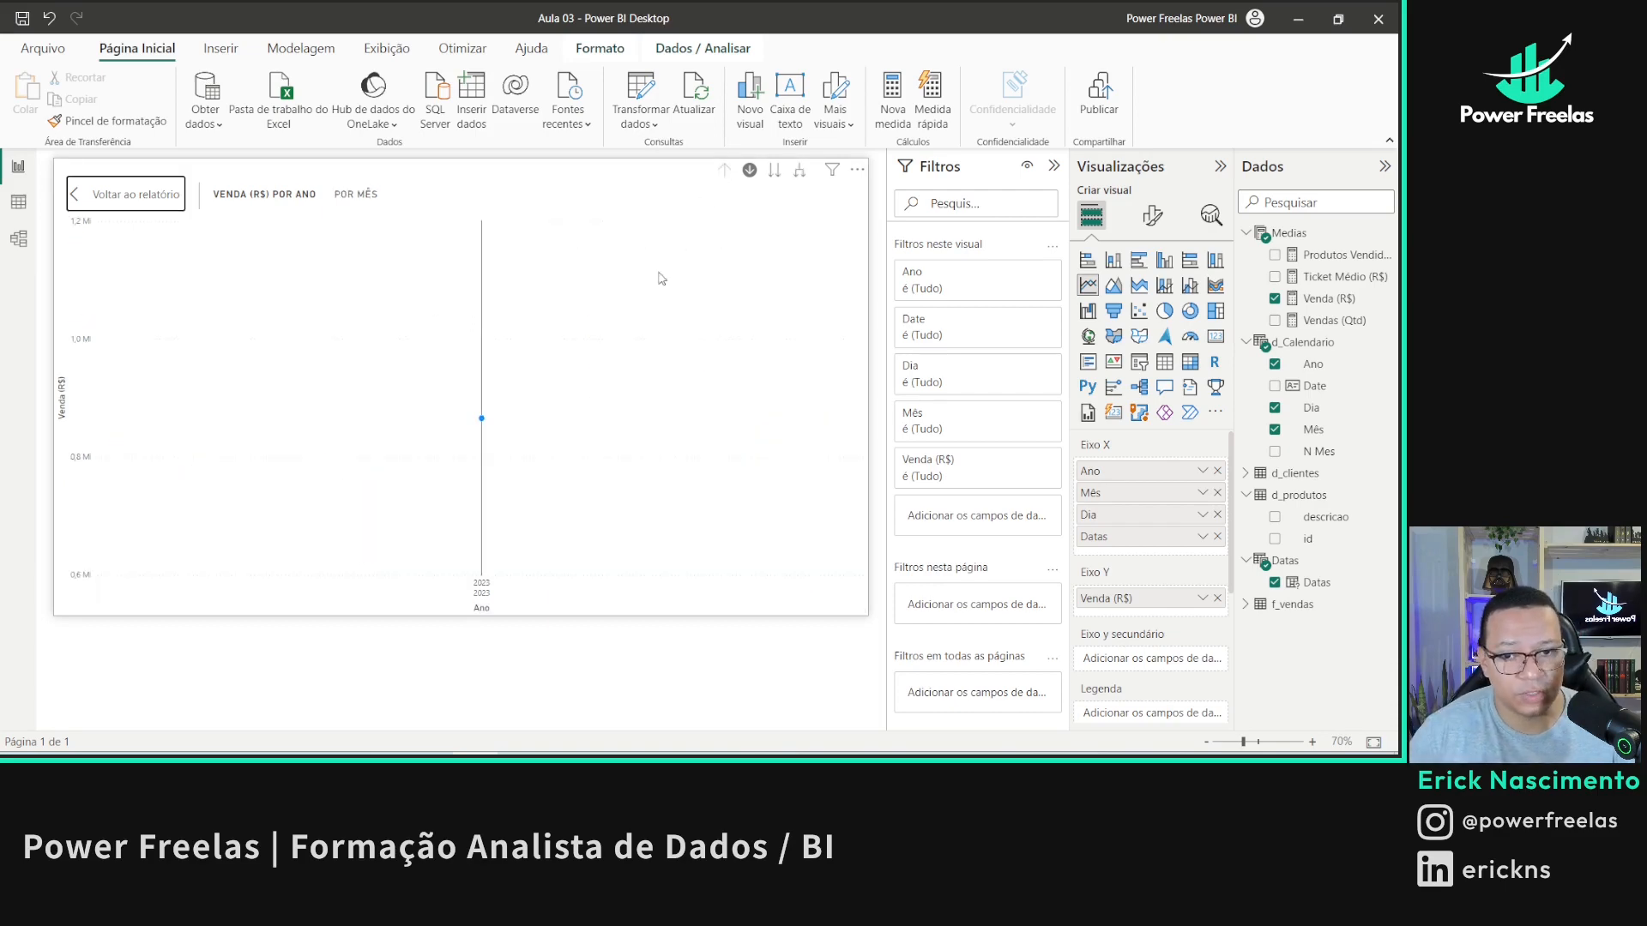
left_click(482, 419)
left_click(532, 566)
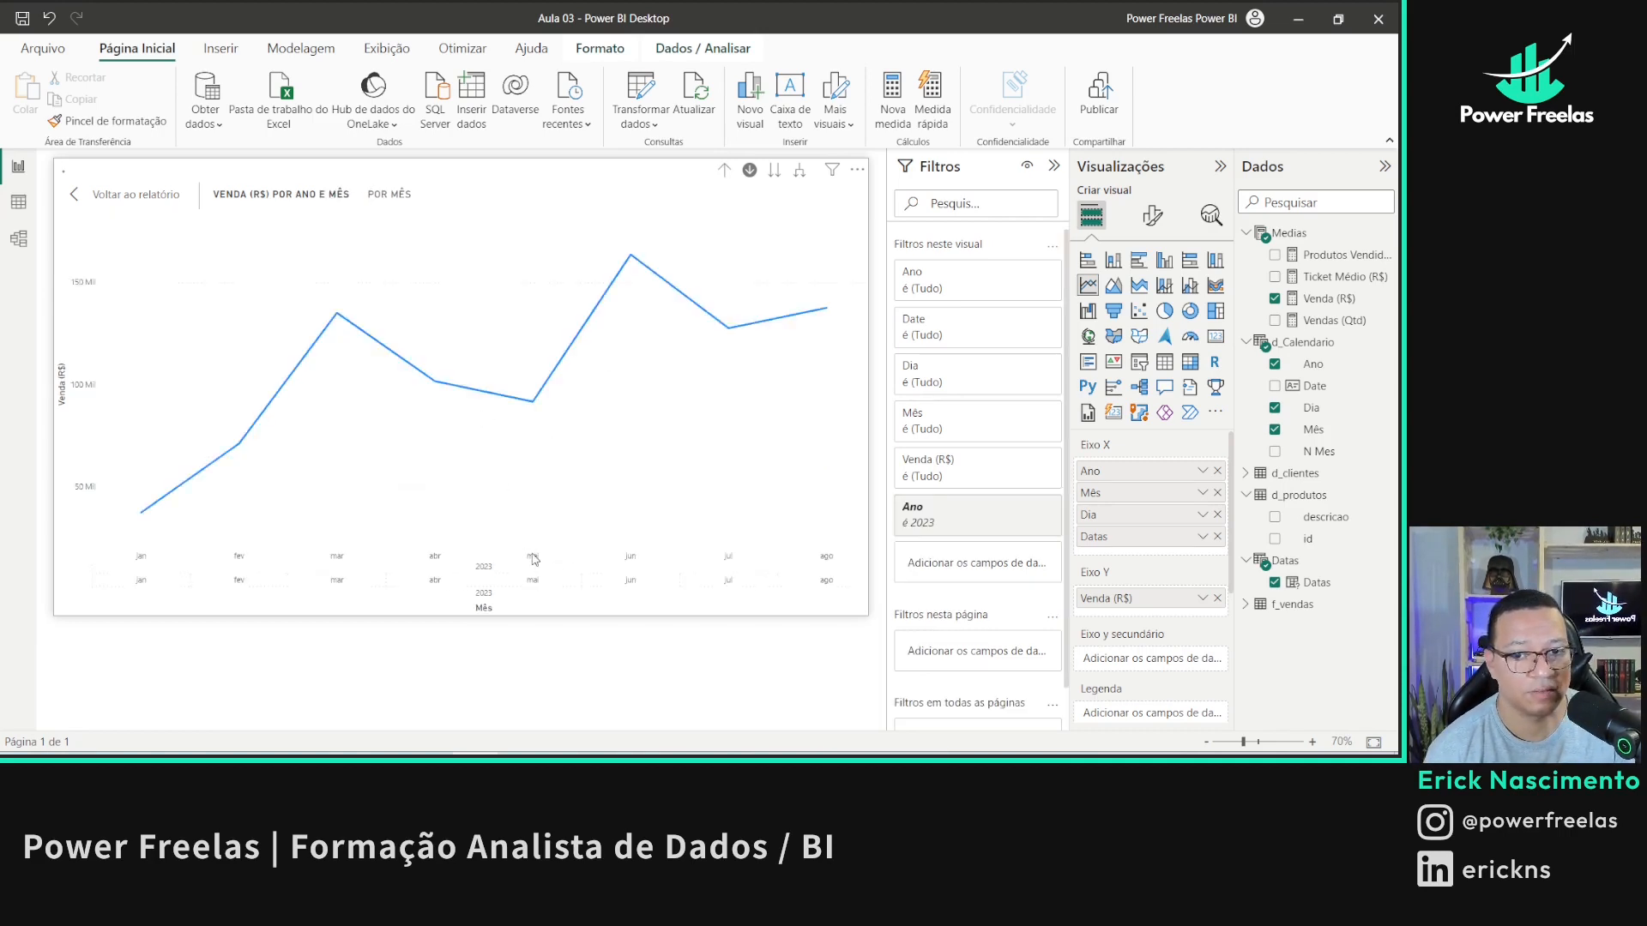
- Drill the line chart into the days of mai 2023, drill back up to the Ano level and return to the report
left_click(750, 169)
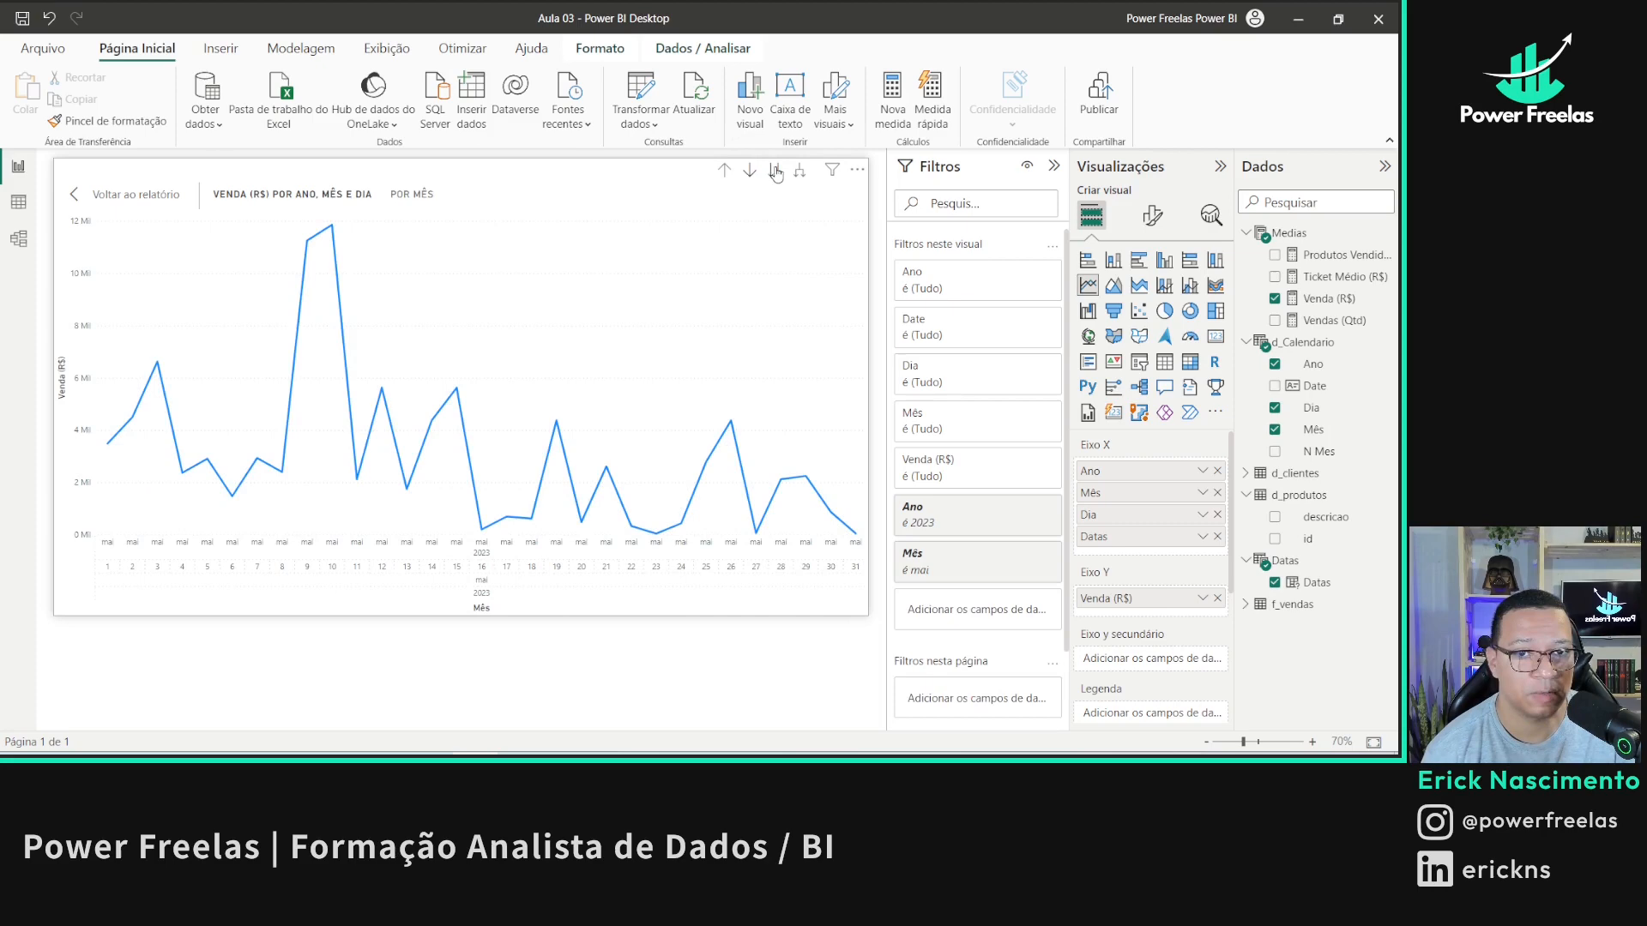
left_click(725, 169)
left_click(725, 170)
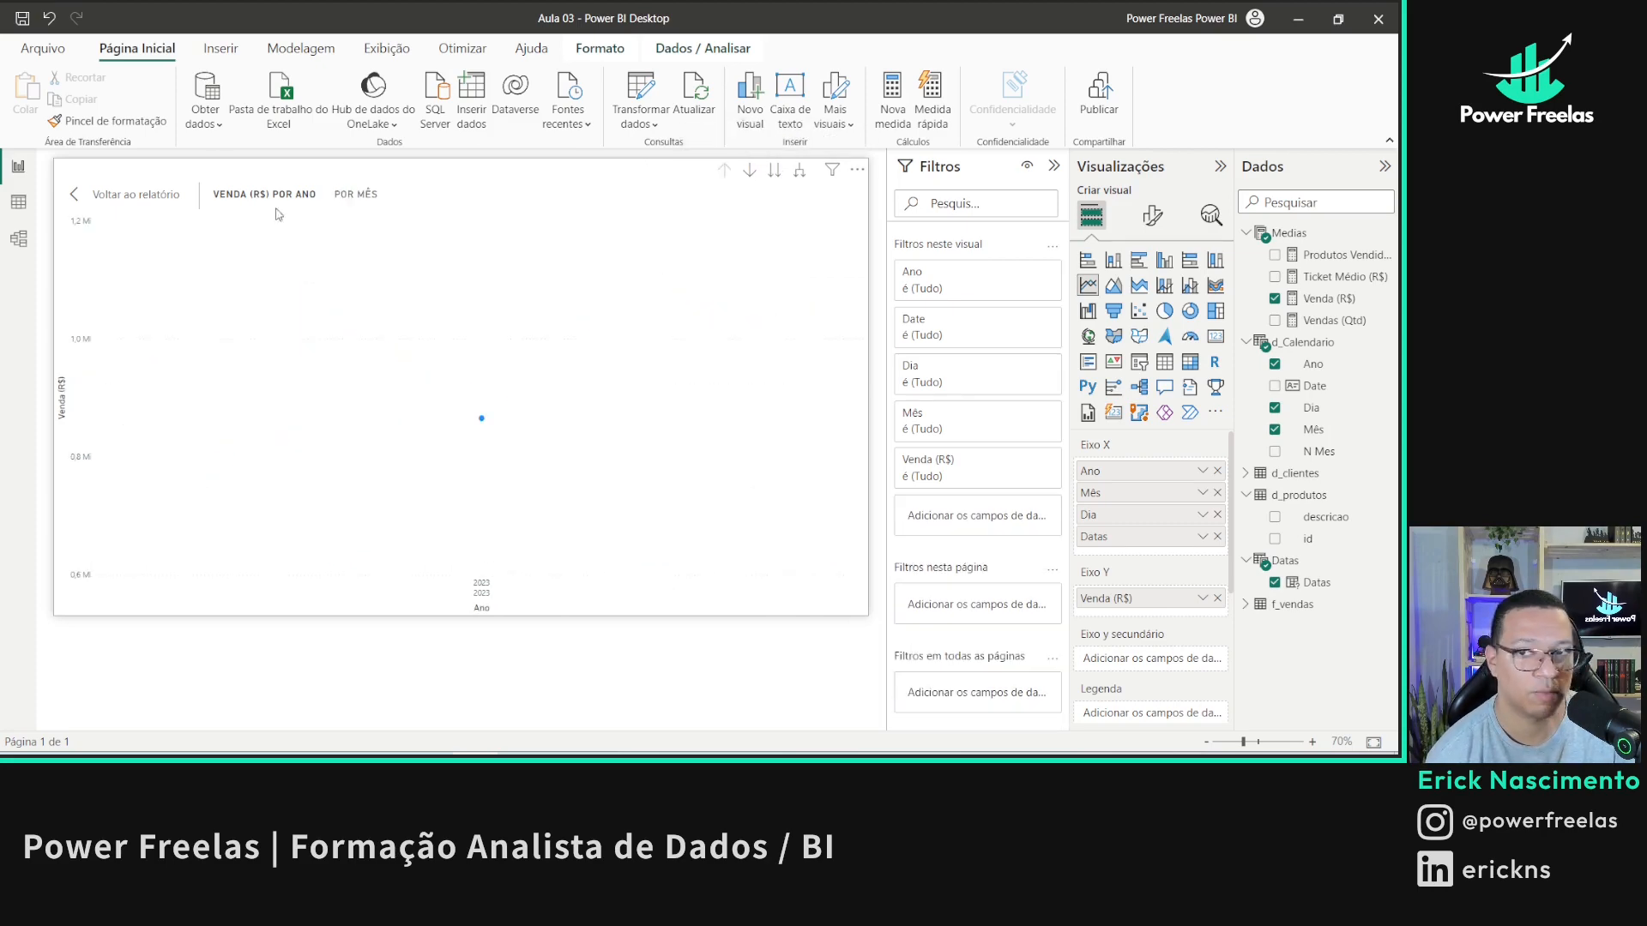
left_click(155, 195)
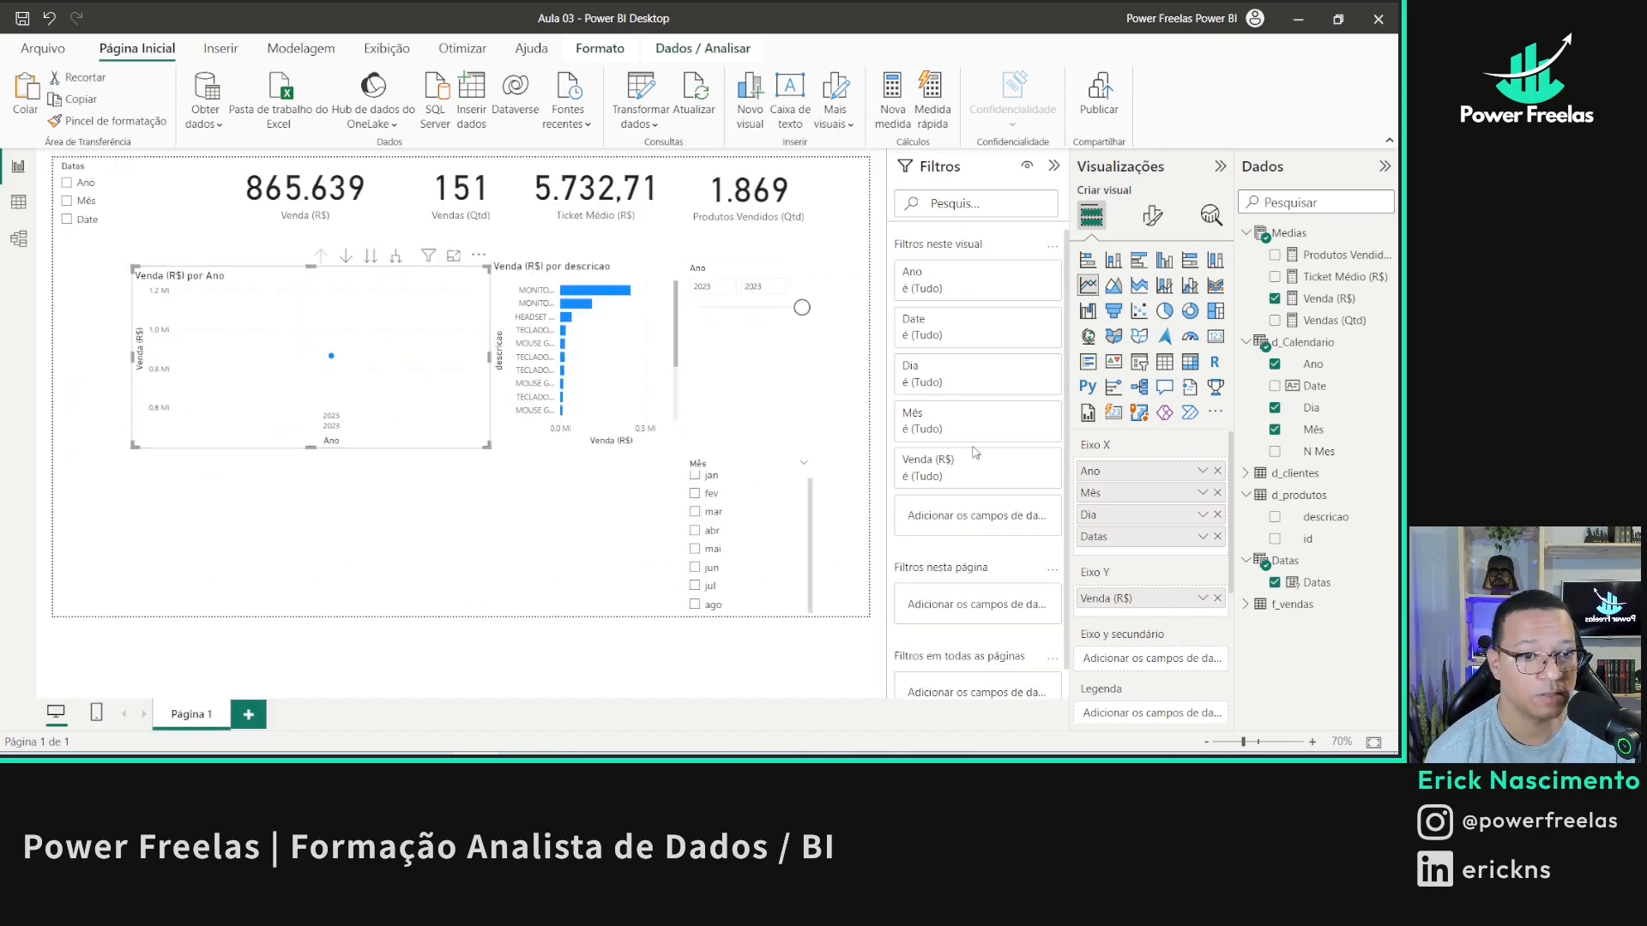
- Remove Ano, Mês and Dia from the line chart's X axis, leaving only the Datas field
left_click(1217, 471)
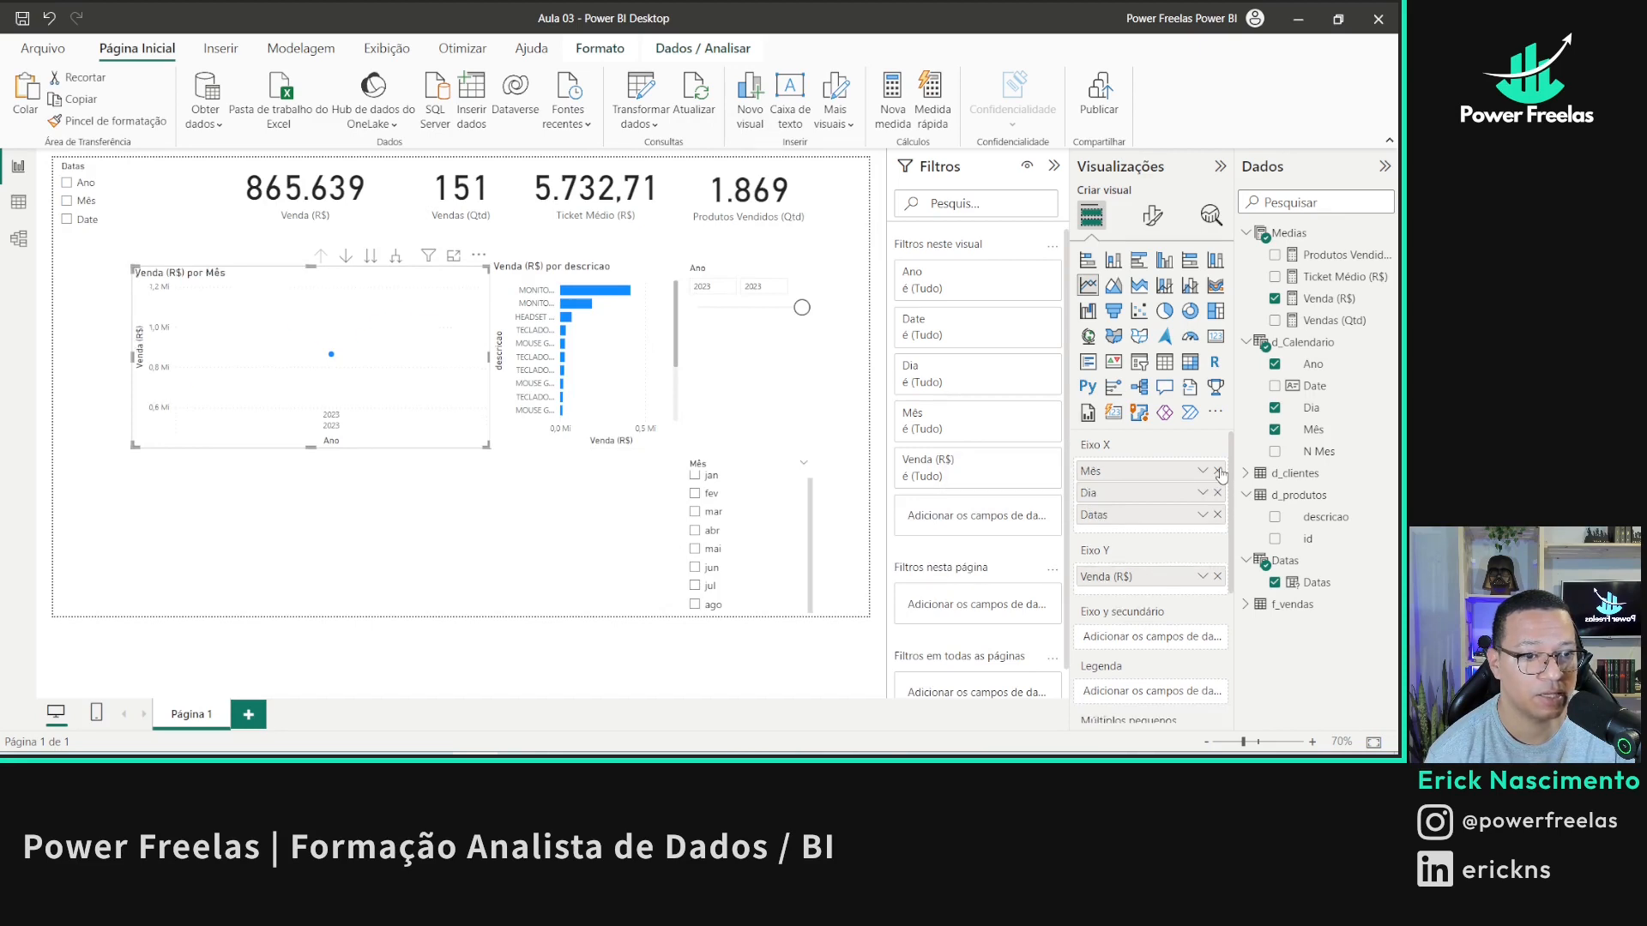
left_click(1218, 471)
left_click(1217, 471)
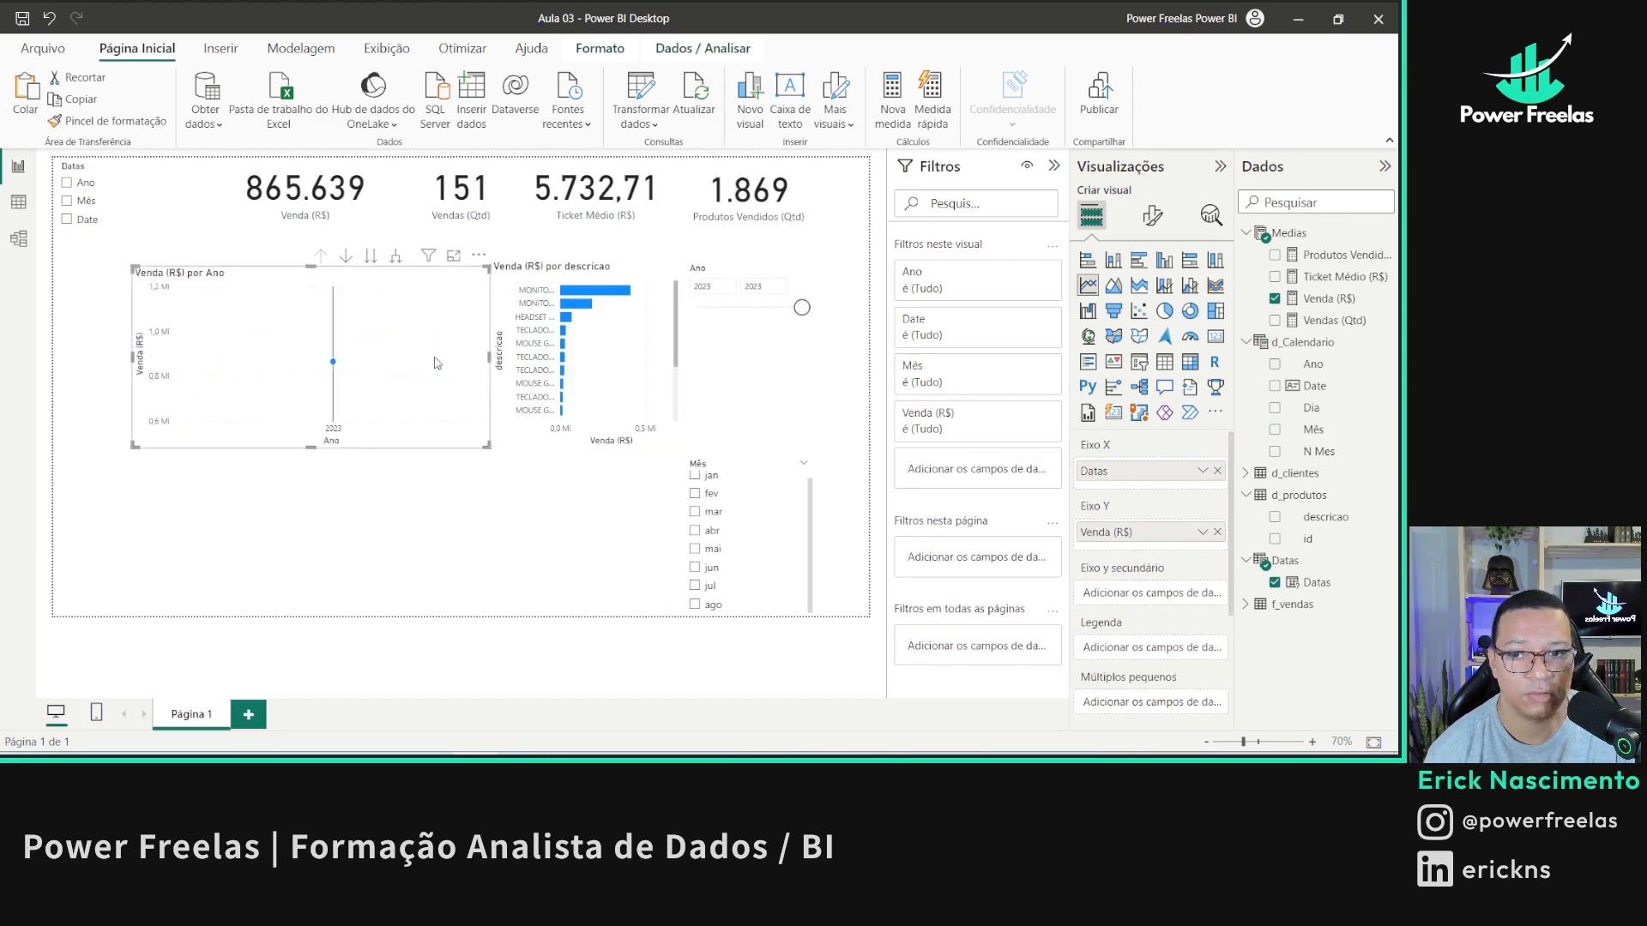
- Try the Mês and Date options in the Datas slicer, leave Mês selected and deselect the slicer
left_click(70, 202)
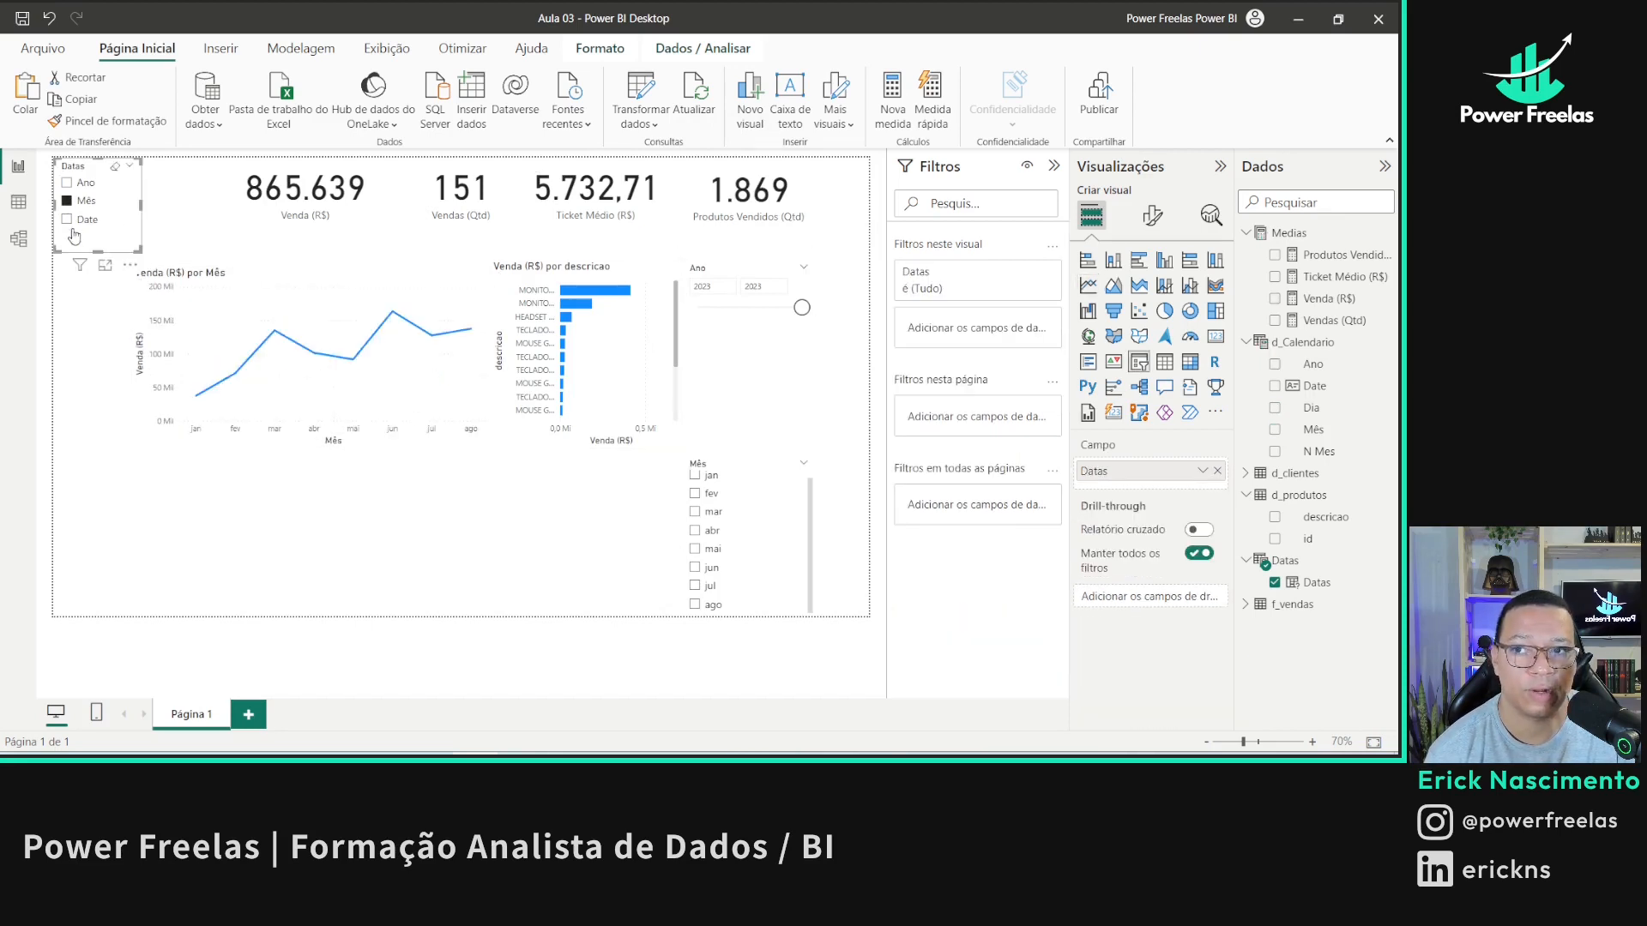
left_click(68, 219)
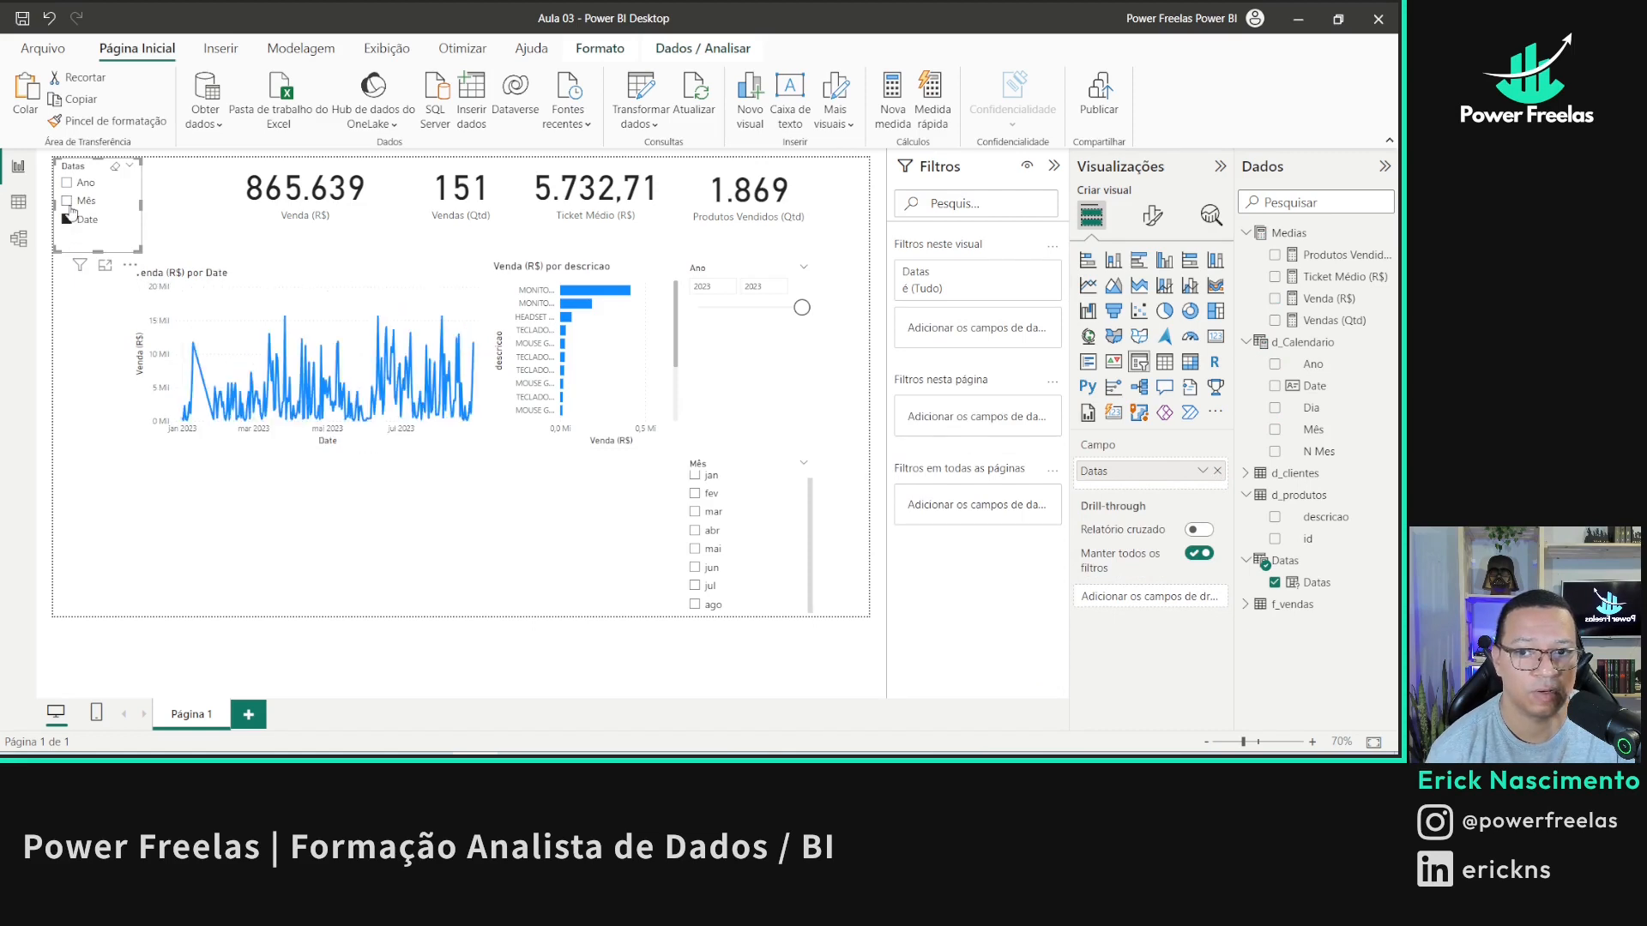
left_click(67, 202)
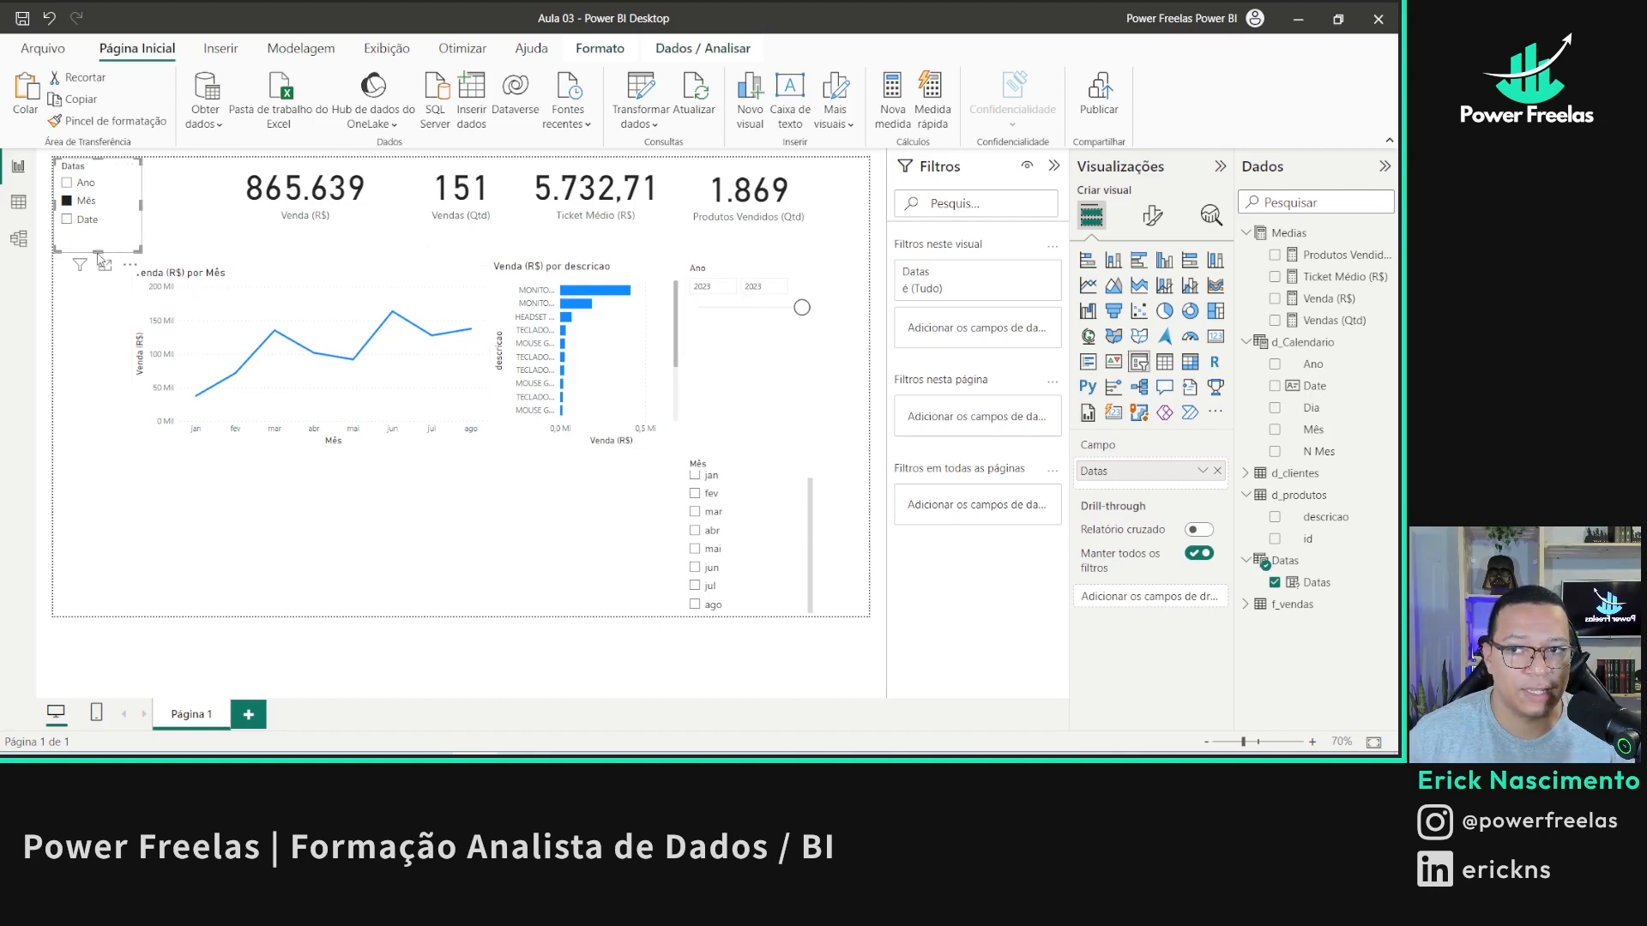
left_click(342, 533)
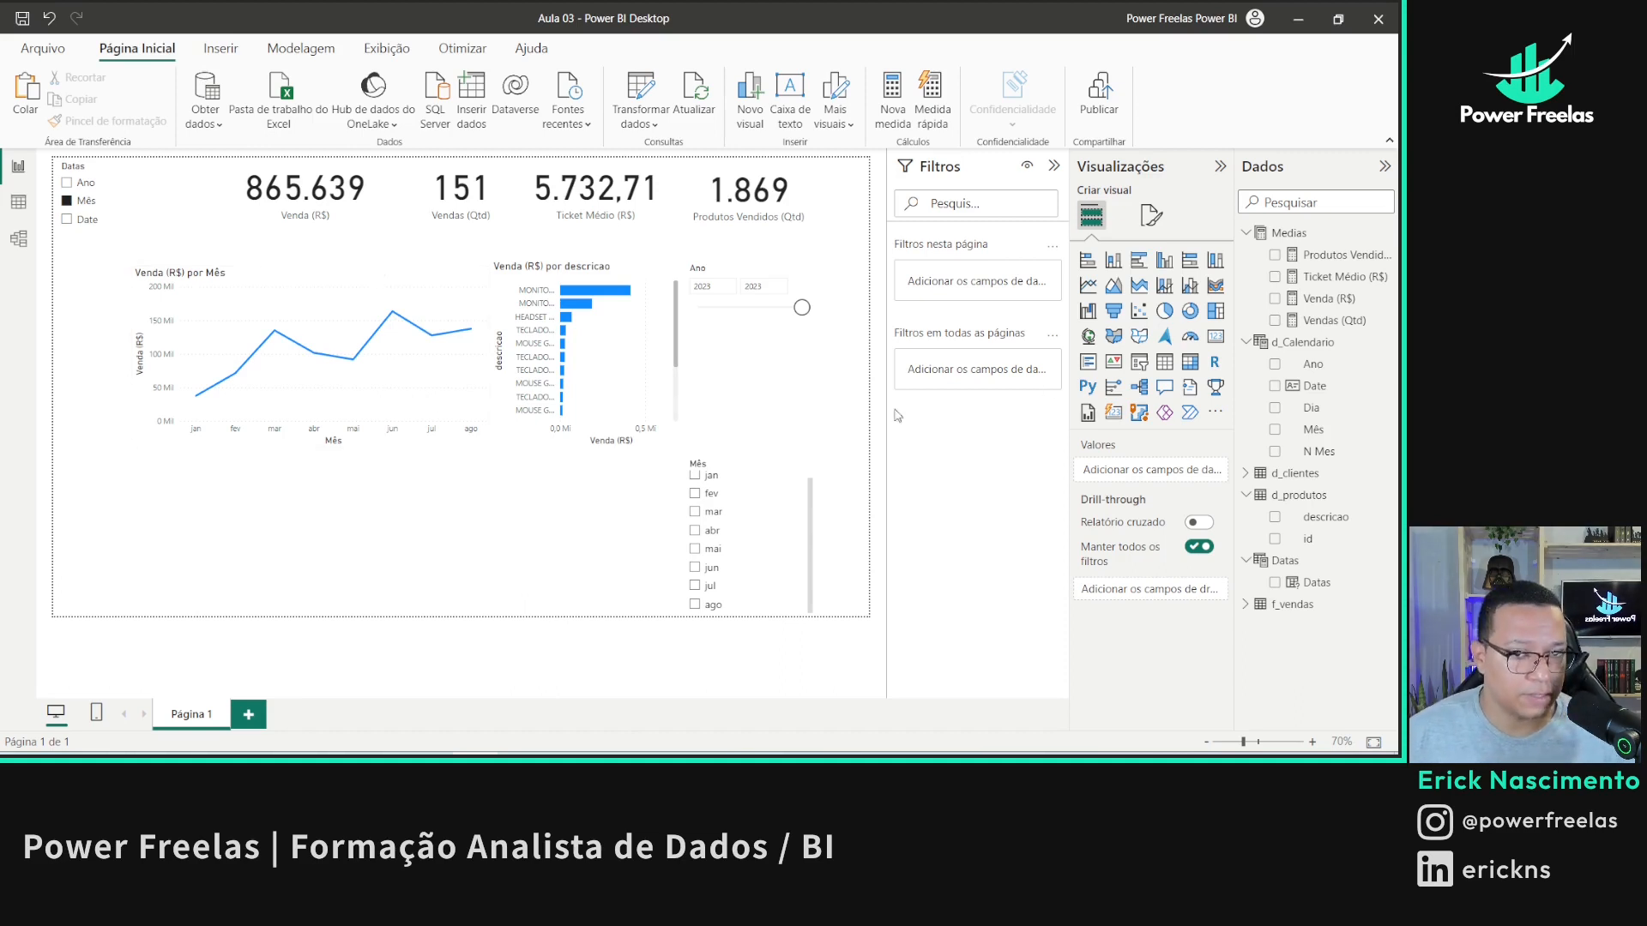
- Shorten the Ano slicer and set the Mês slicer's style to Suspenso, reducing its height too
left_click(734, 433)
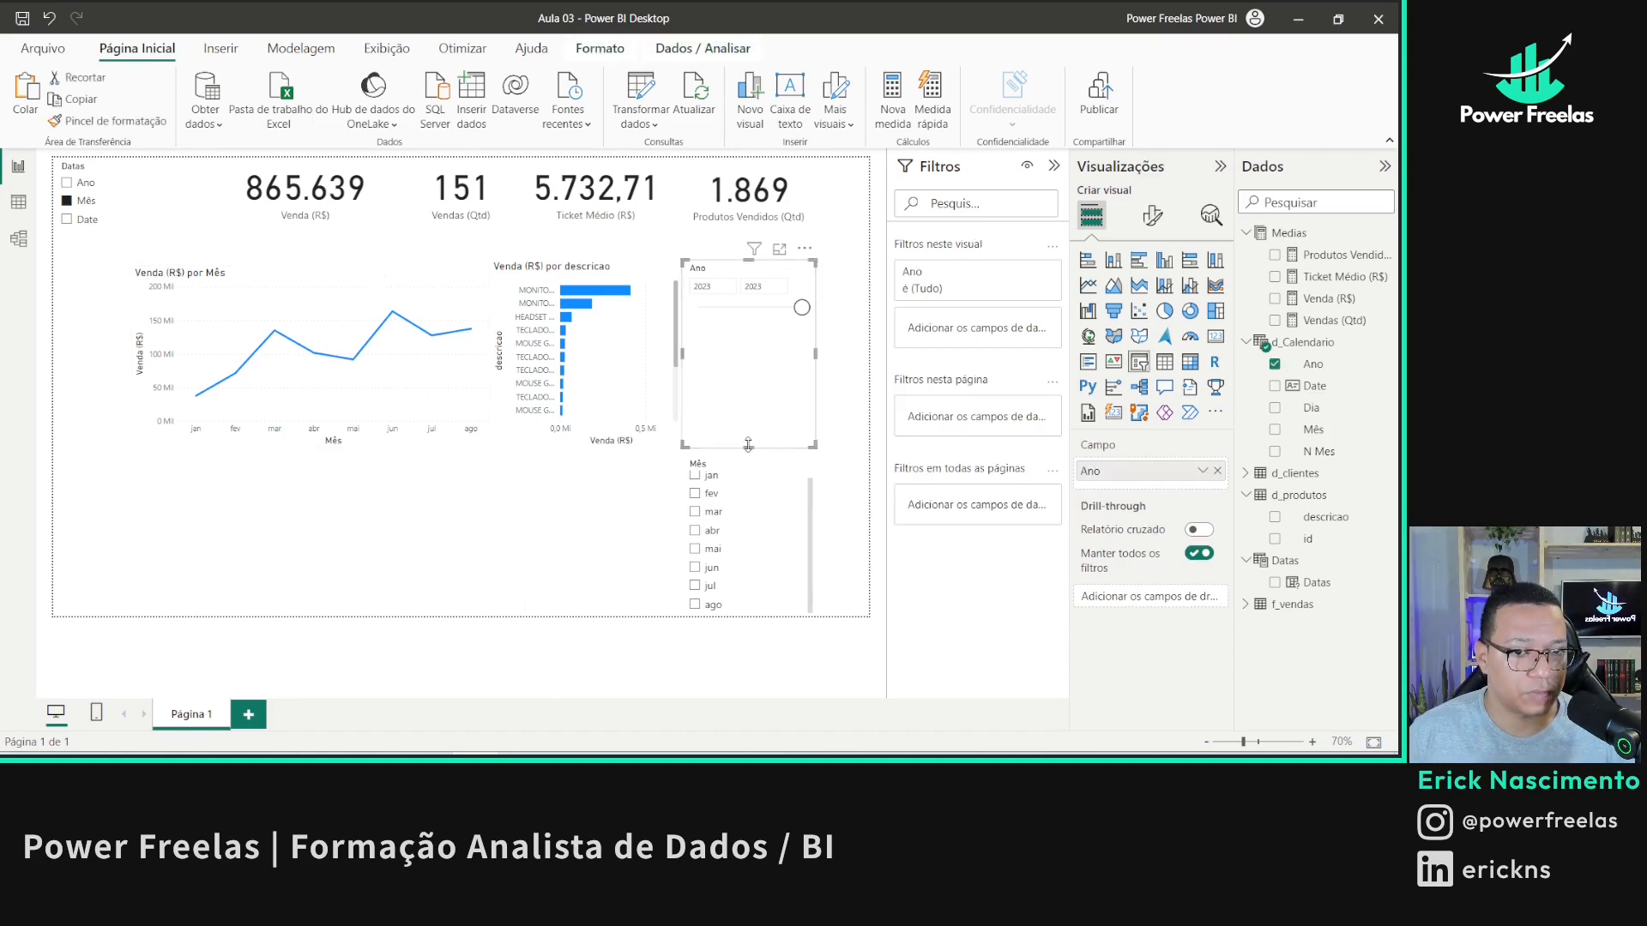
left_click_drag(748, 446, 748, 327)
left_click(735, 464)
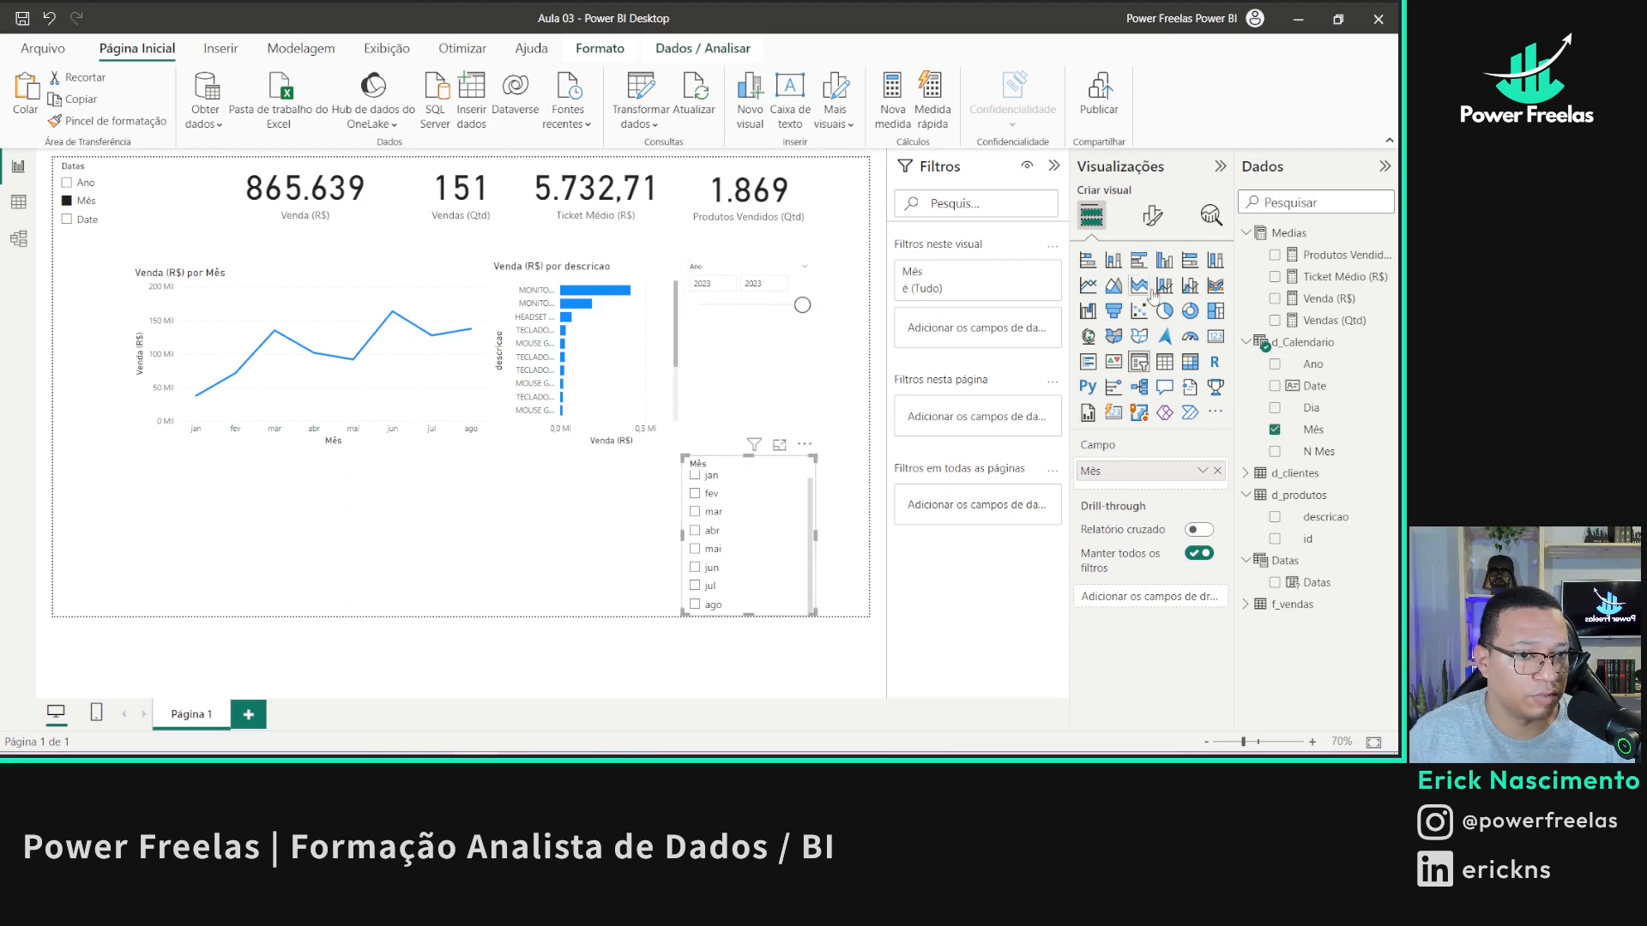
left_click(1152, 215)
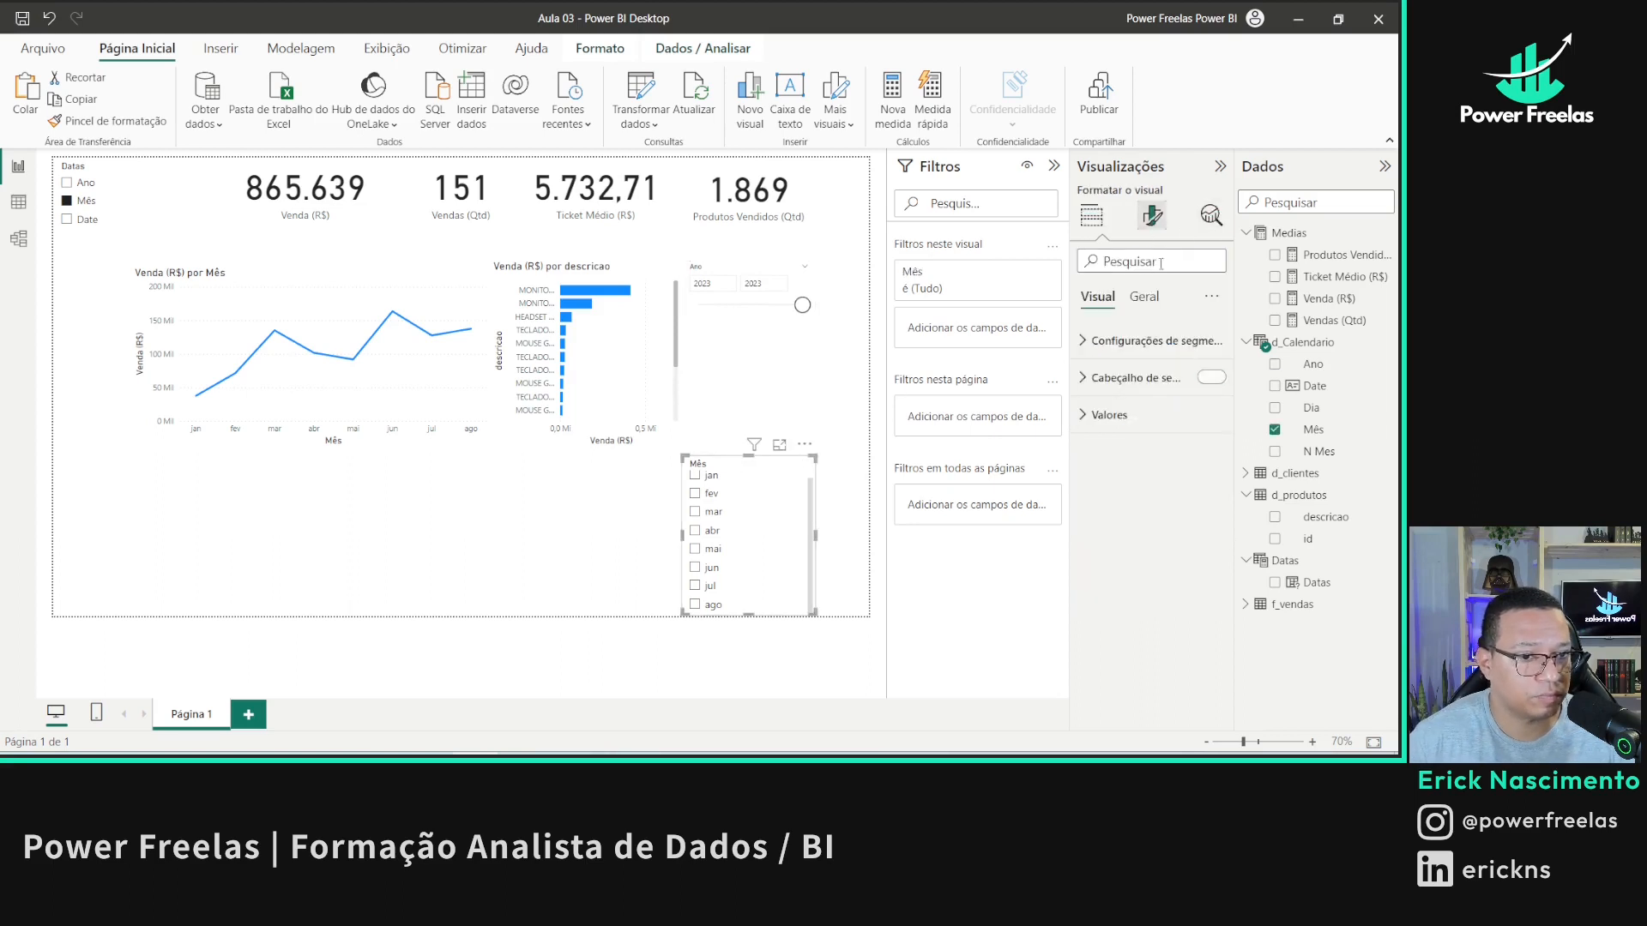
left_click(1120, 347)
left_click(1158, 433)
left_click(1161, 499)
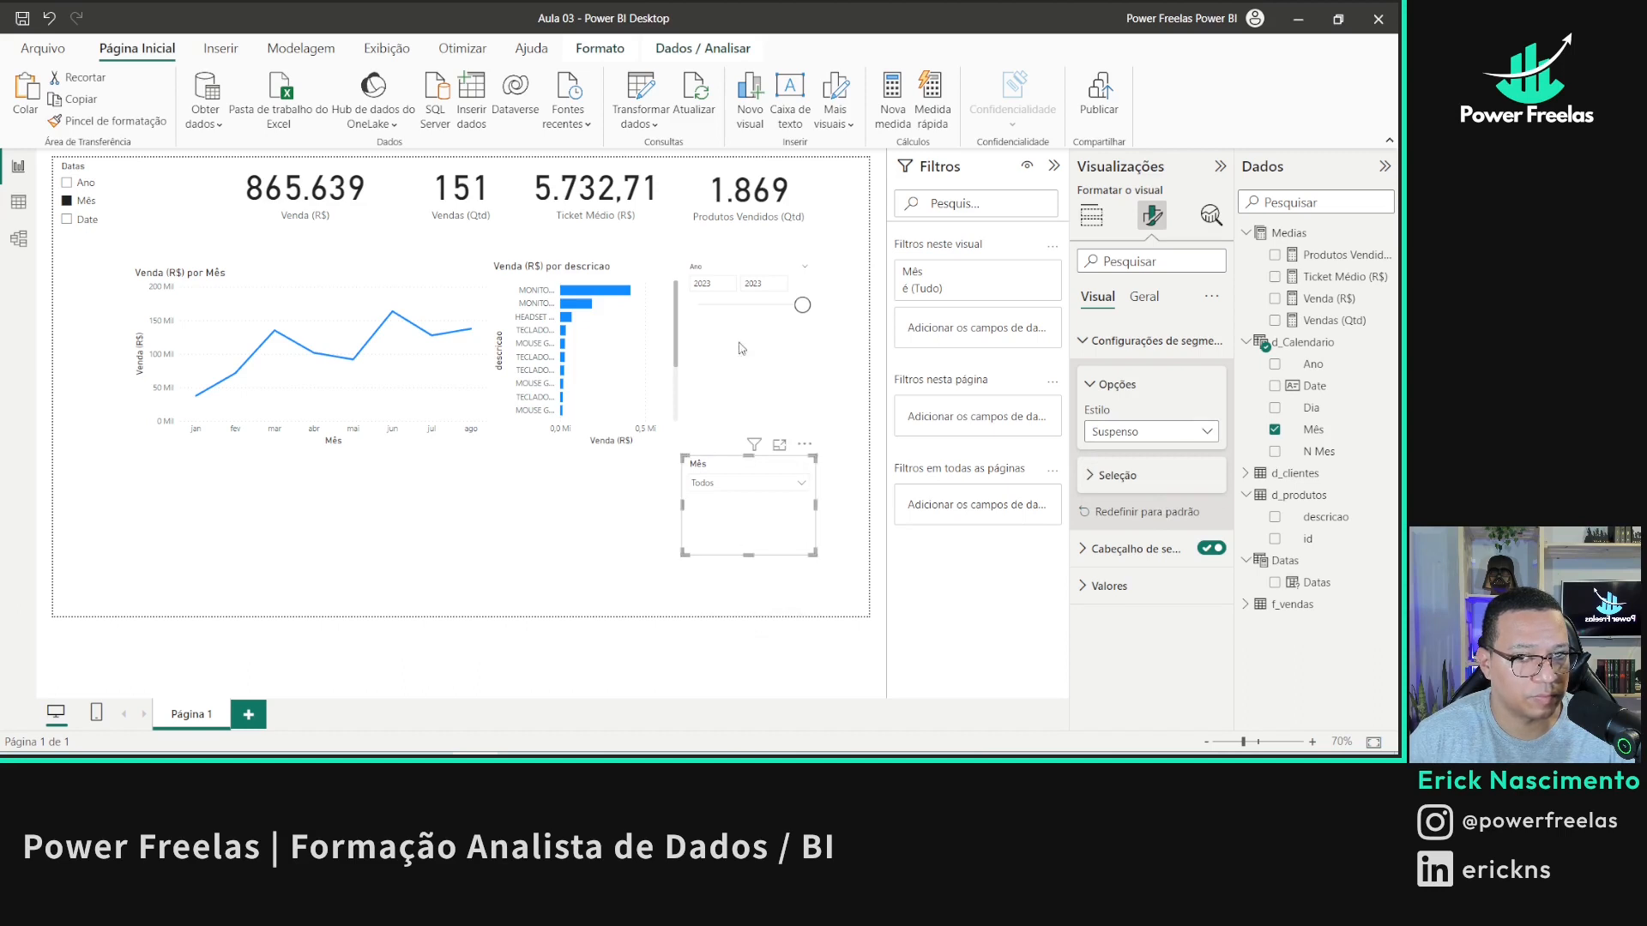
- Set the Ano slicer's style to Suspenso and reduce its height to fit the dropdown
left_click(723, 262)
left_click(1106, 433)
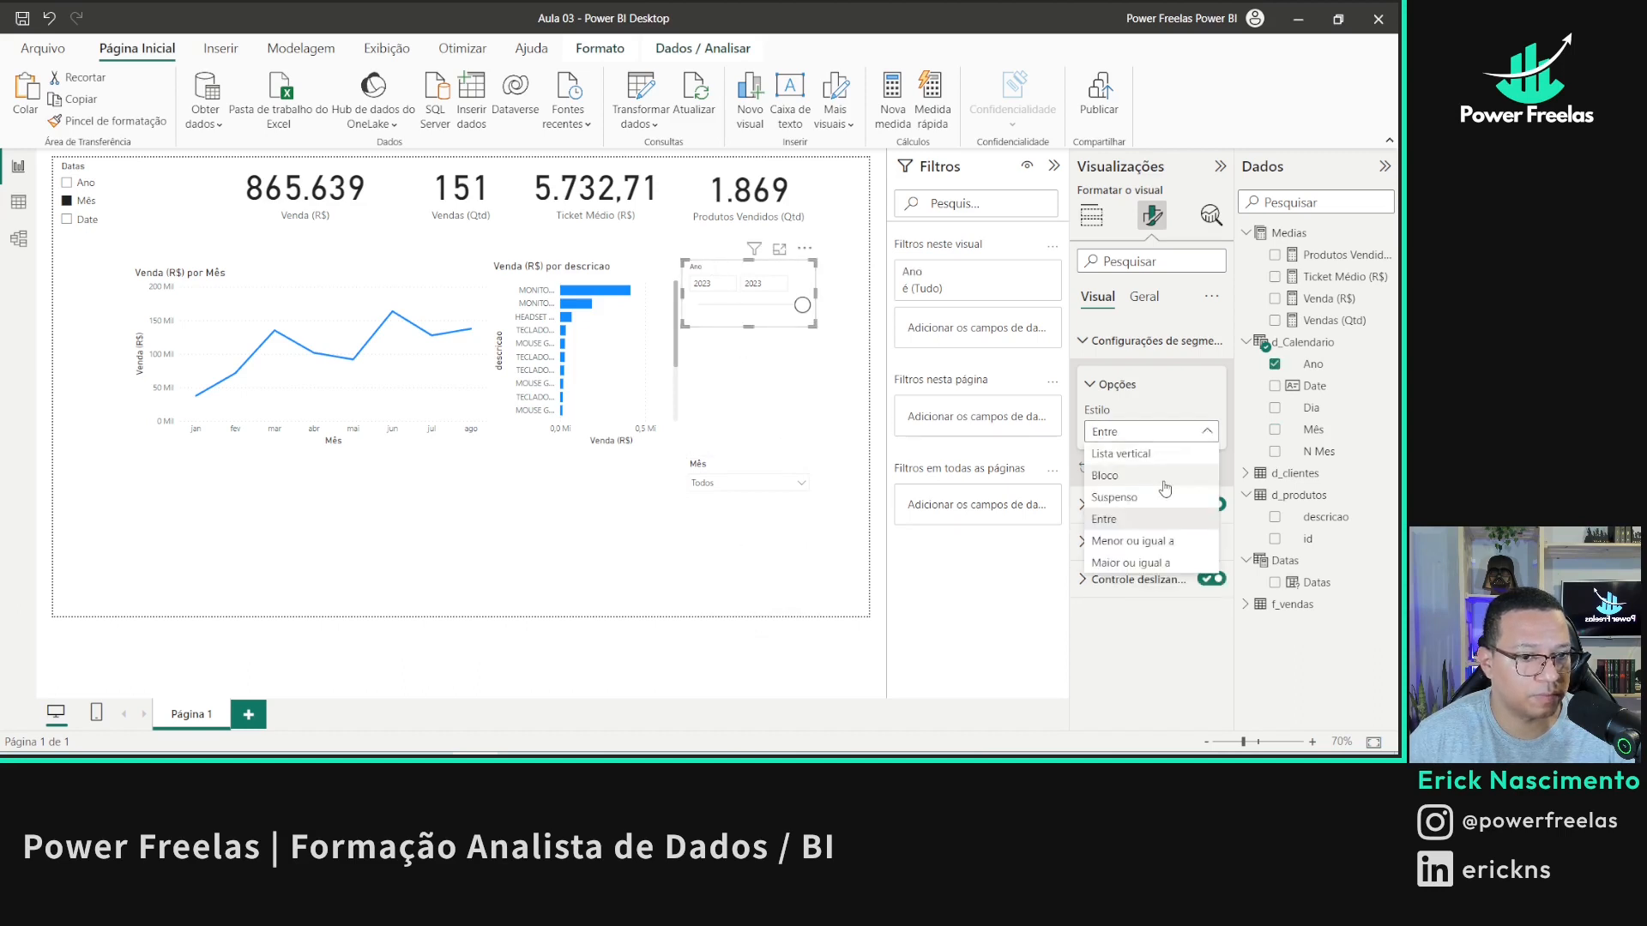
left_click(1159, 504)
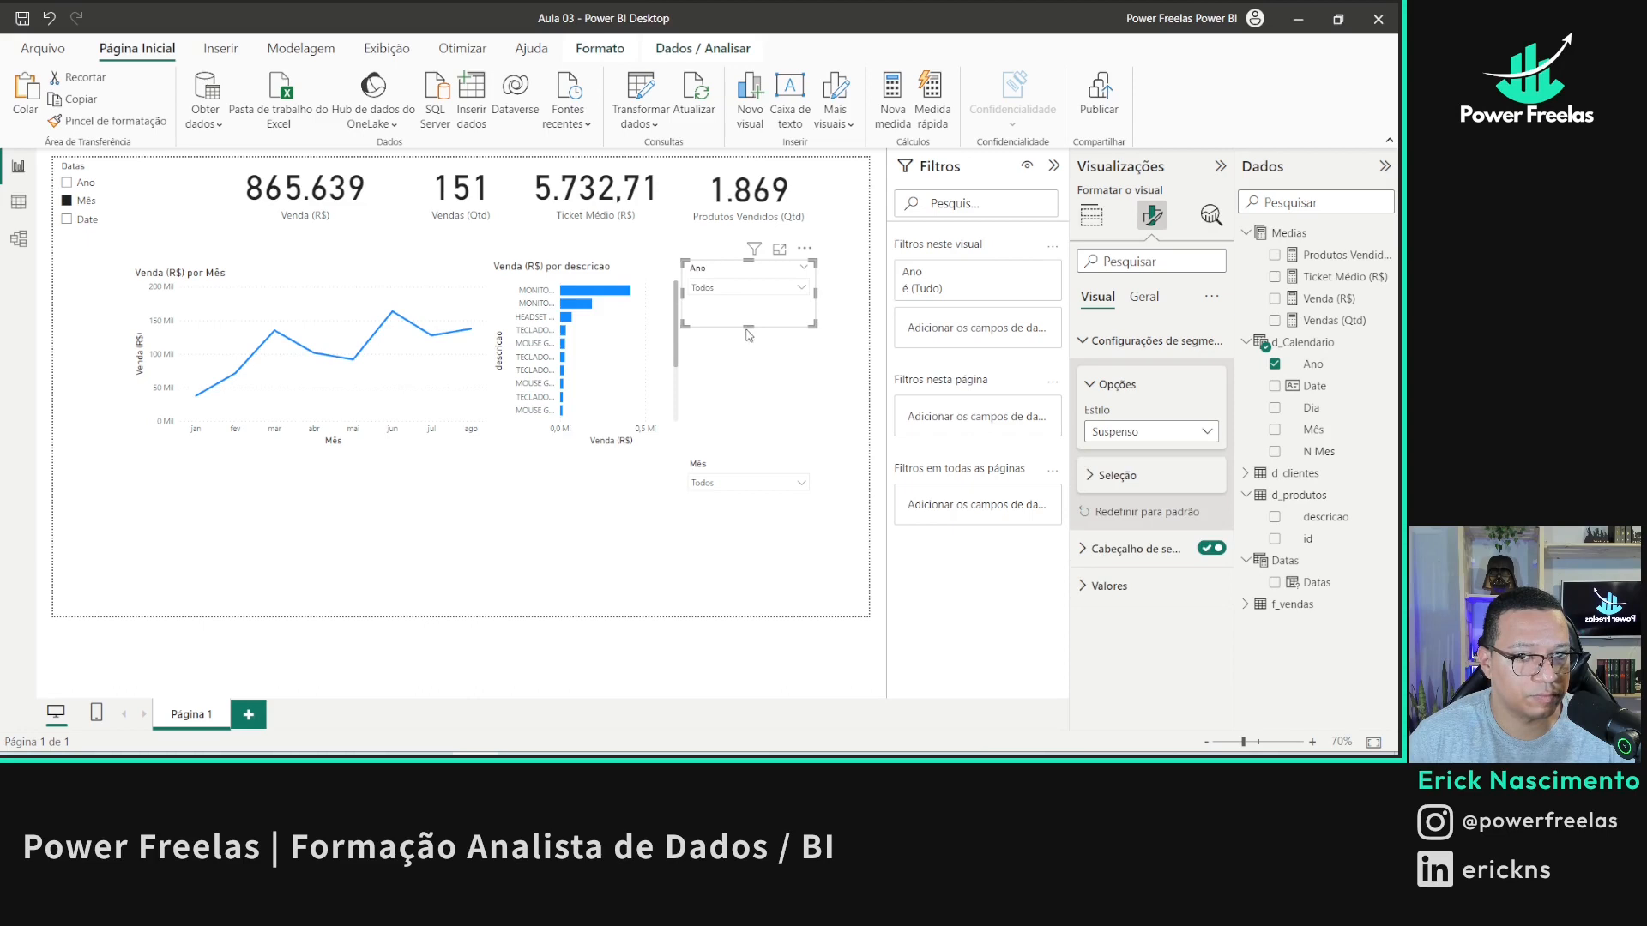
left_click_drag(748, 329, 747, 312)
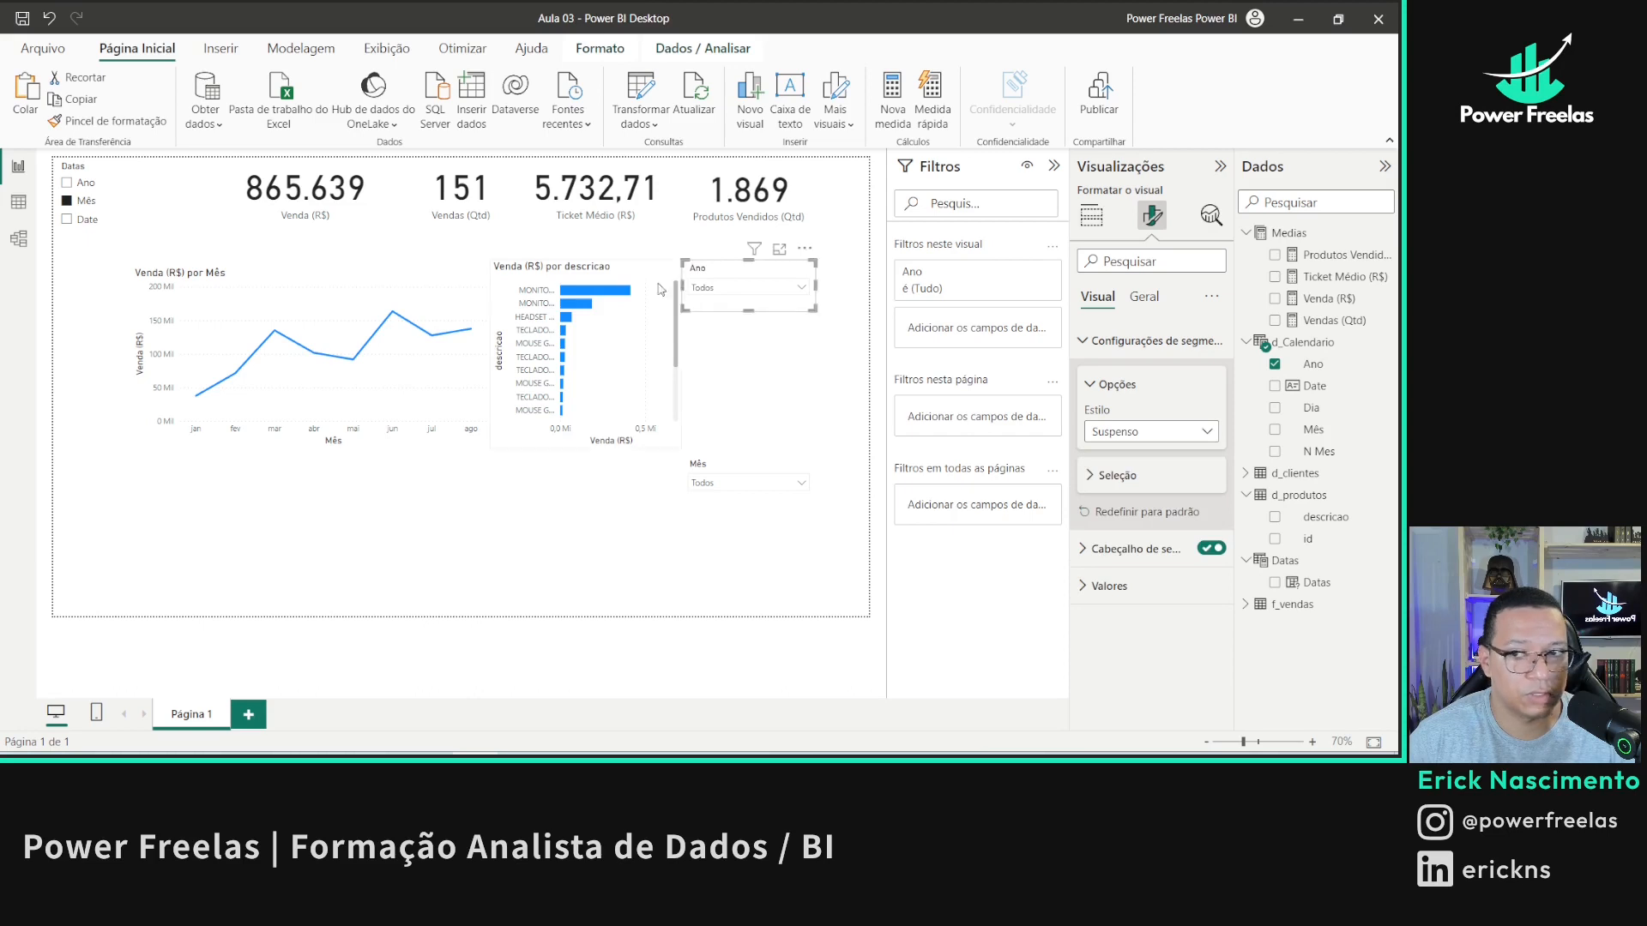
- Set the Datas slicer's style to Suspenso and make the slicer shorter and slightly wider
left_click(83, 163)
left_click(1098, 430)
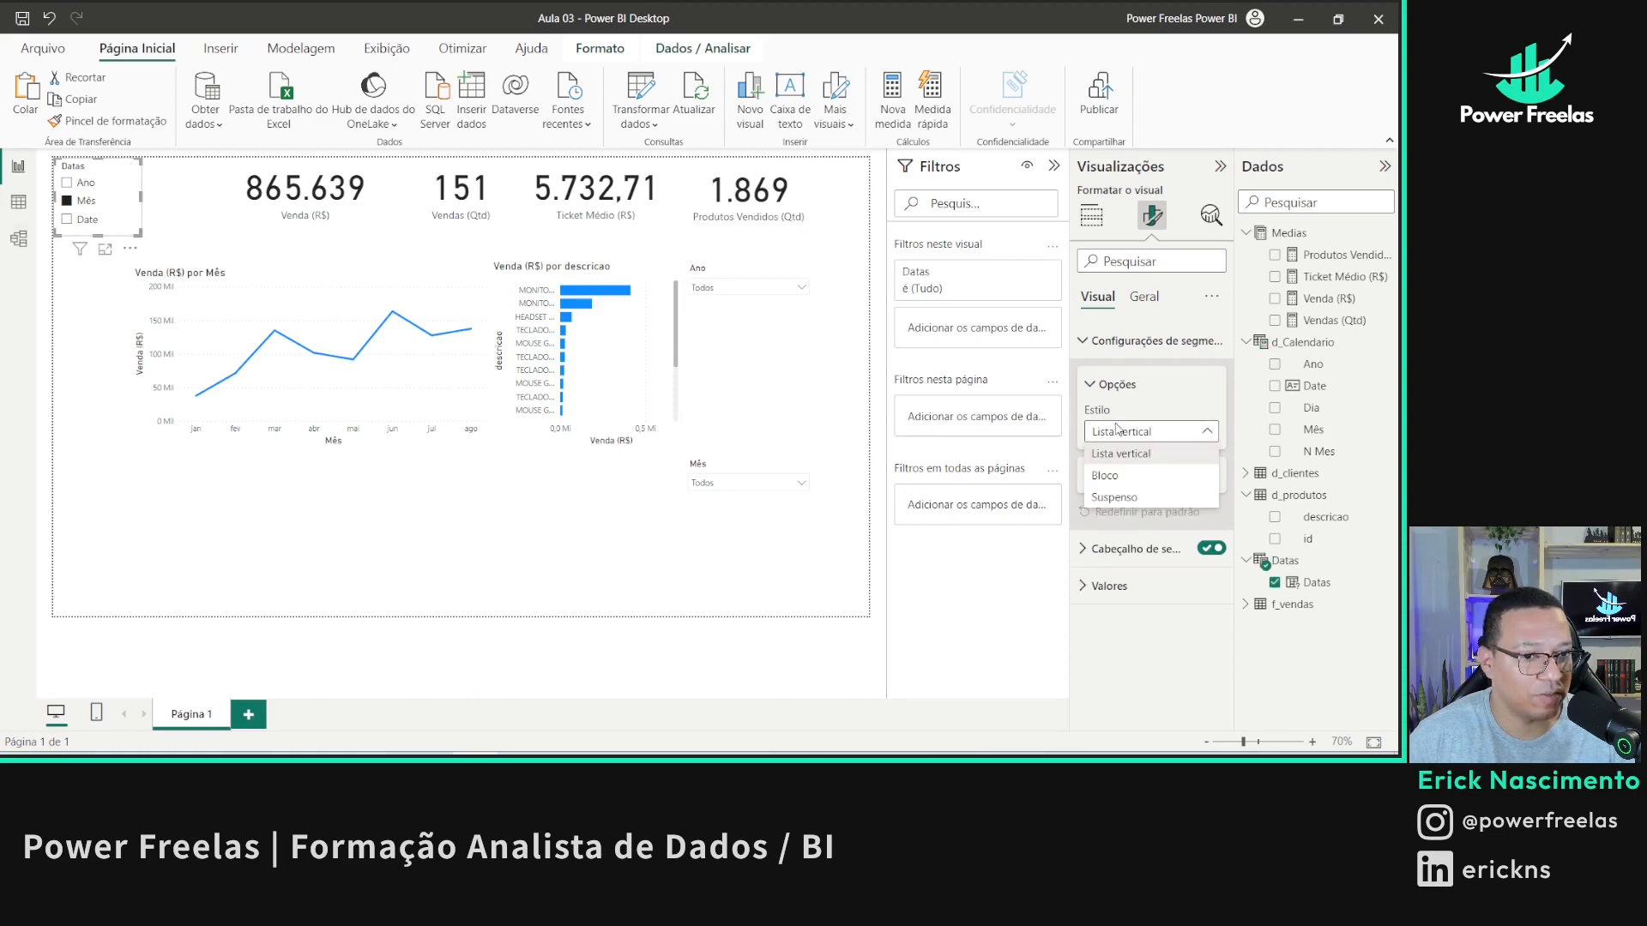
left_click(1115, 498)
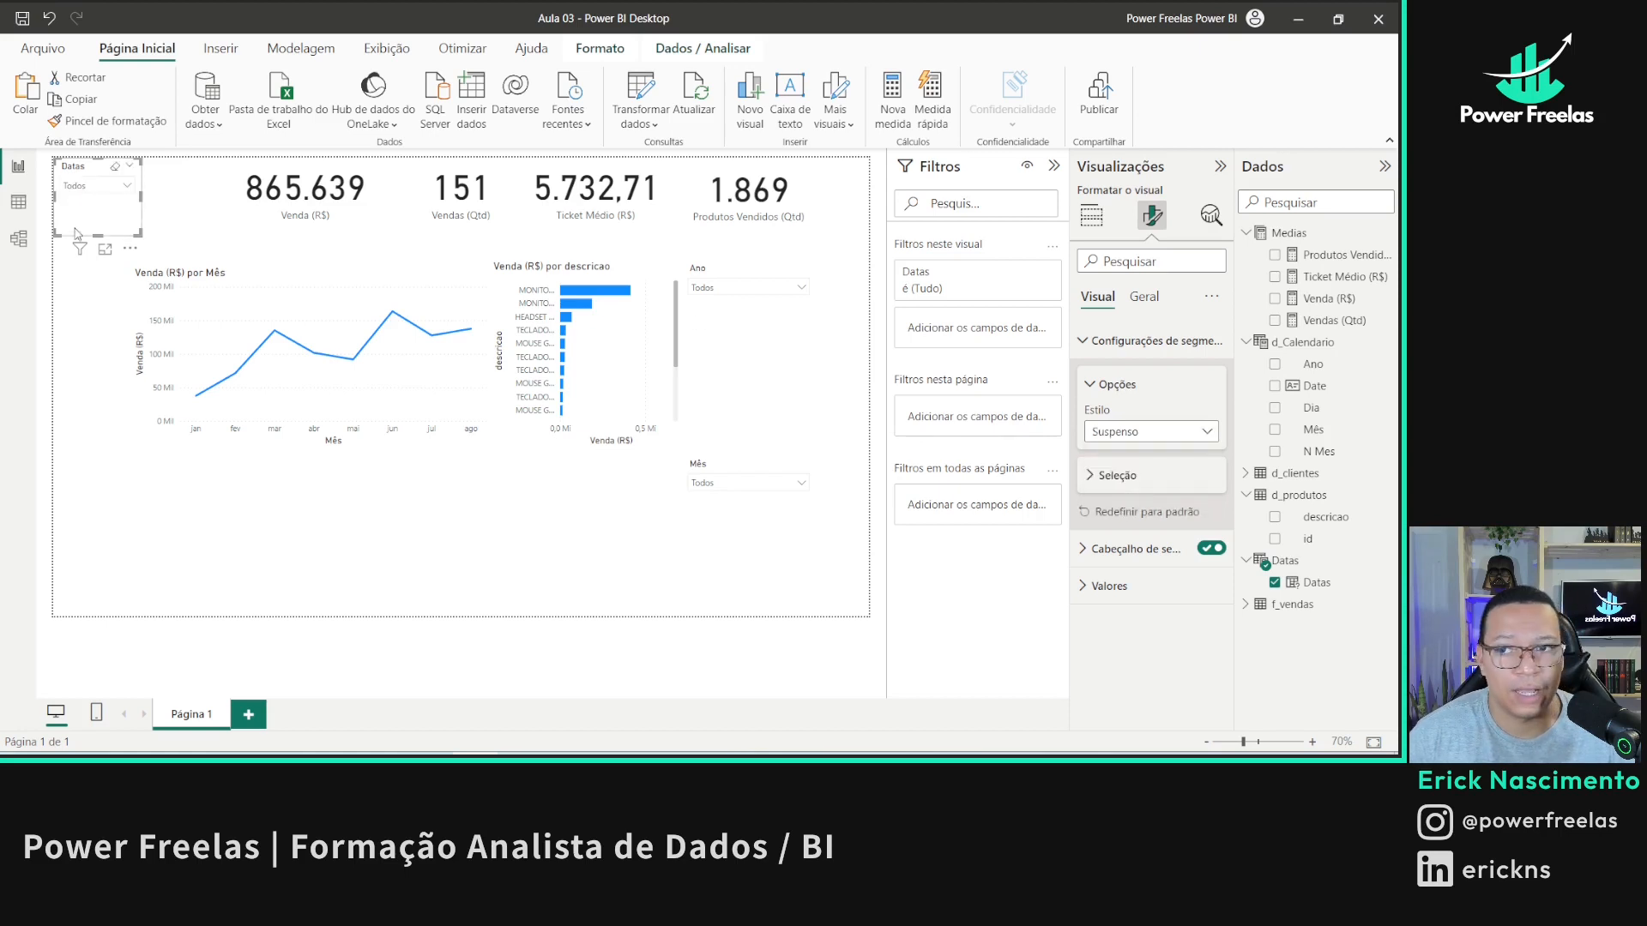
left_click_drag(97, 233, 156, 184)
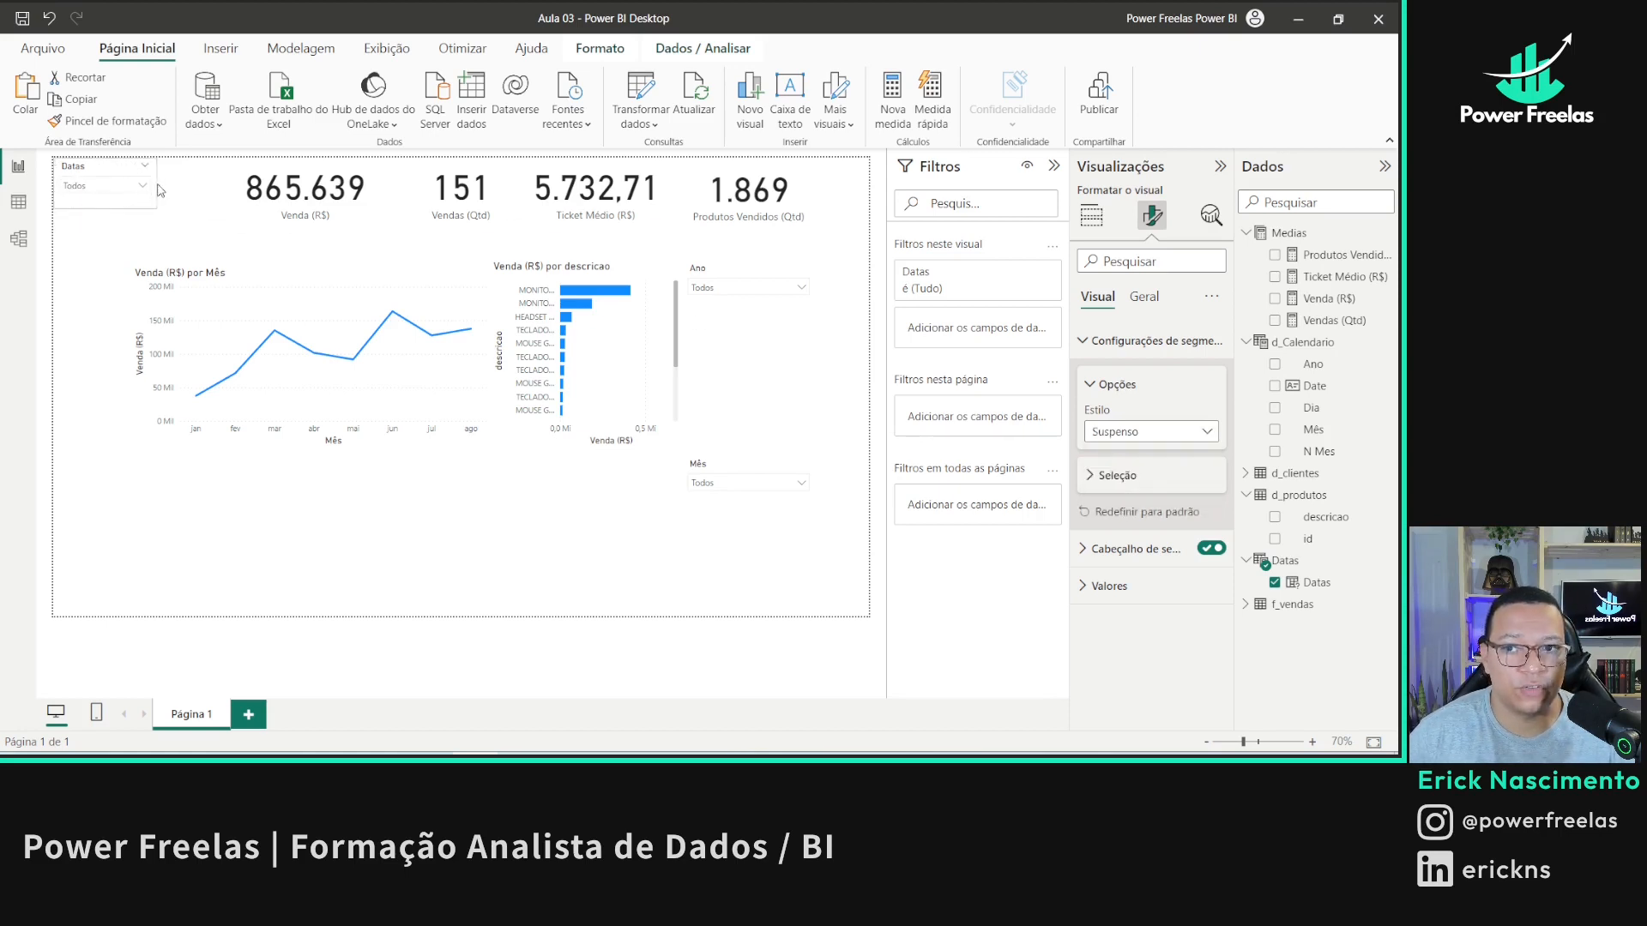
- Stack the Ano and Mês slicers below the Datas slicer and narrow both of them
left_click_drag(755, 273, 83, 219)
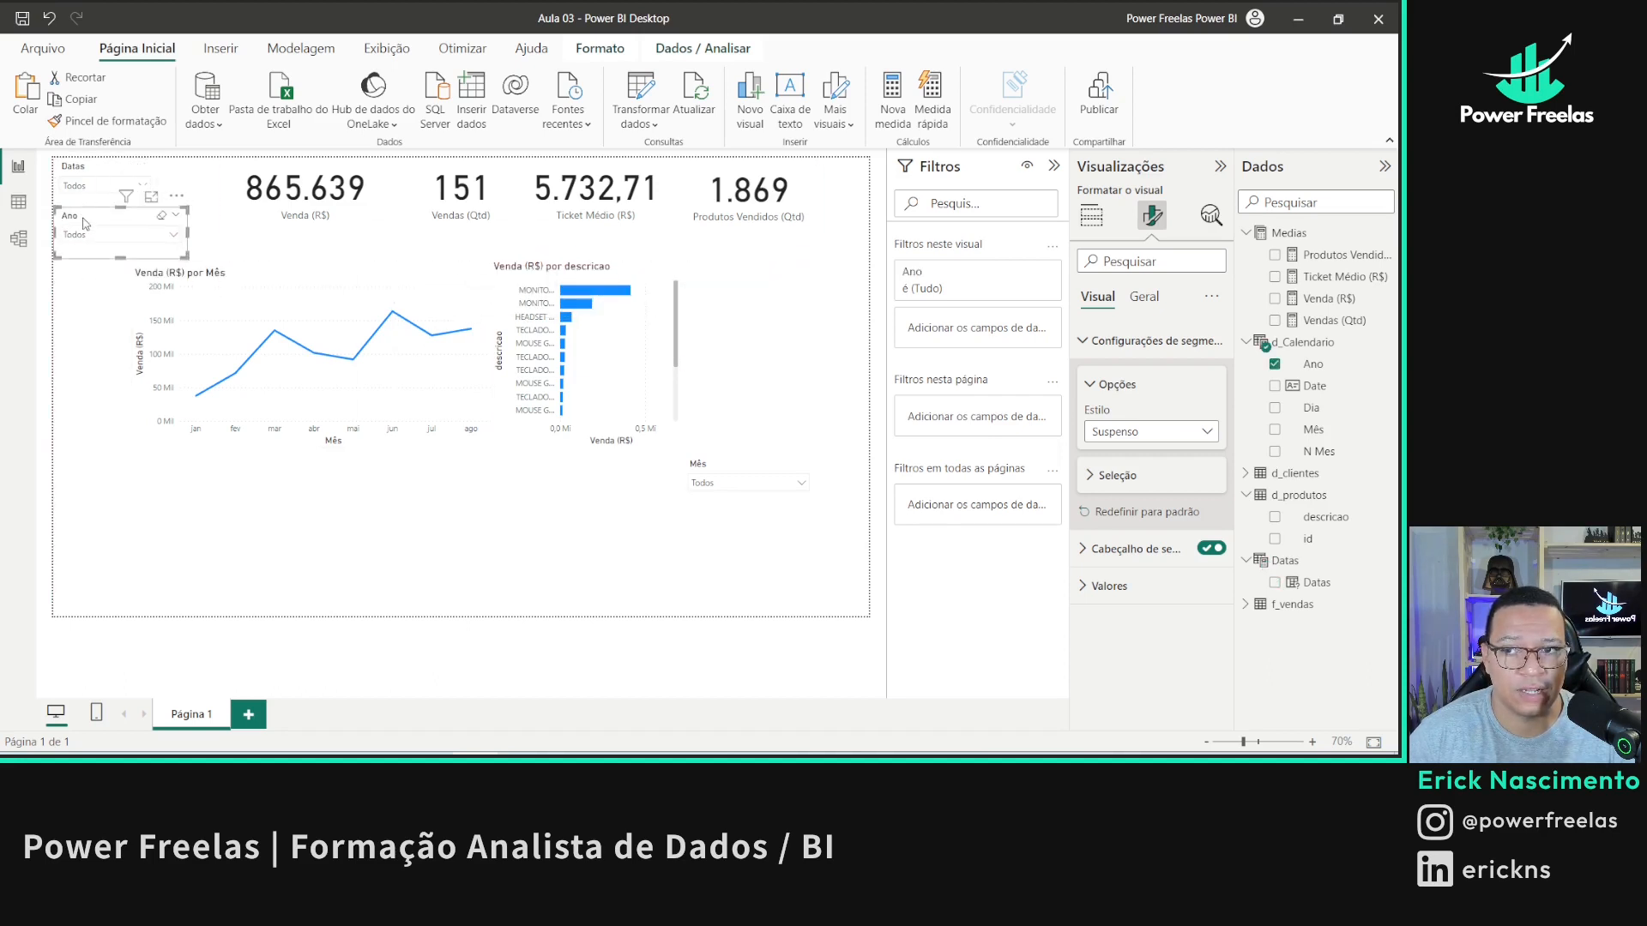
left_click_drag(187, 231, 156, 232)
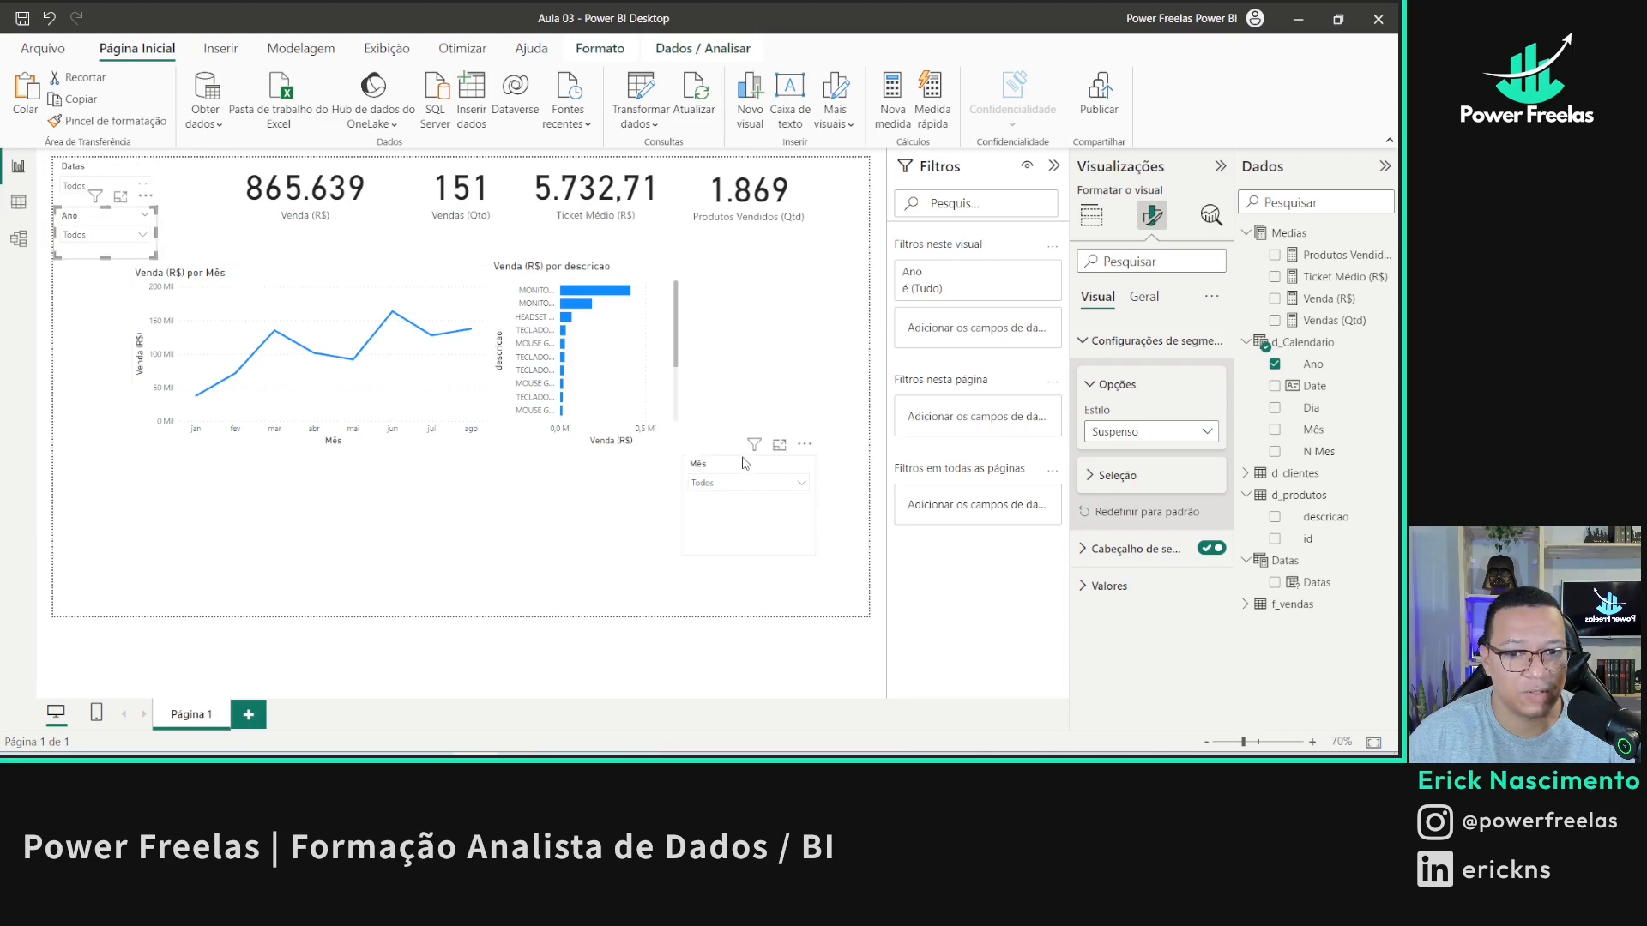
left_click_drag(744, 463, 116, 275)
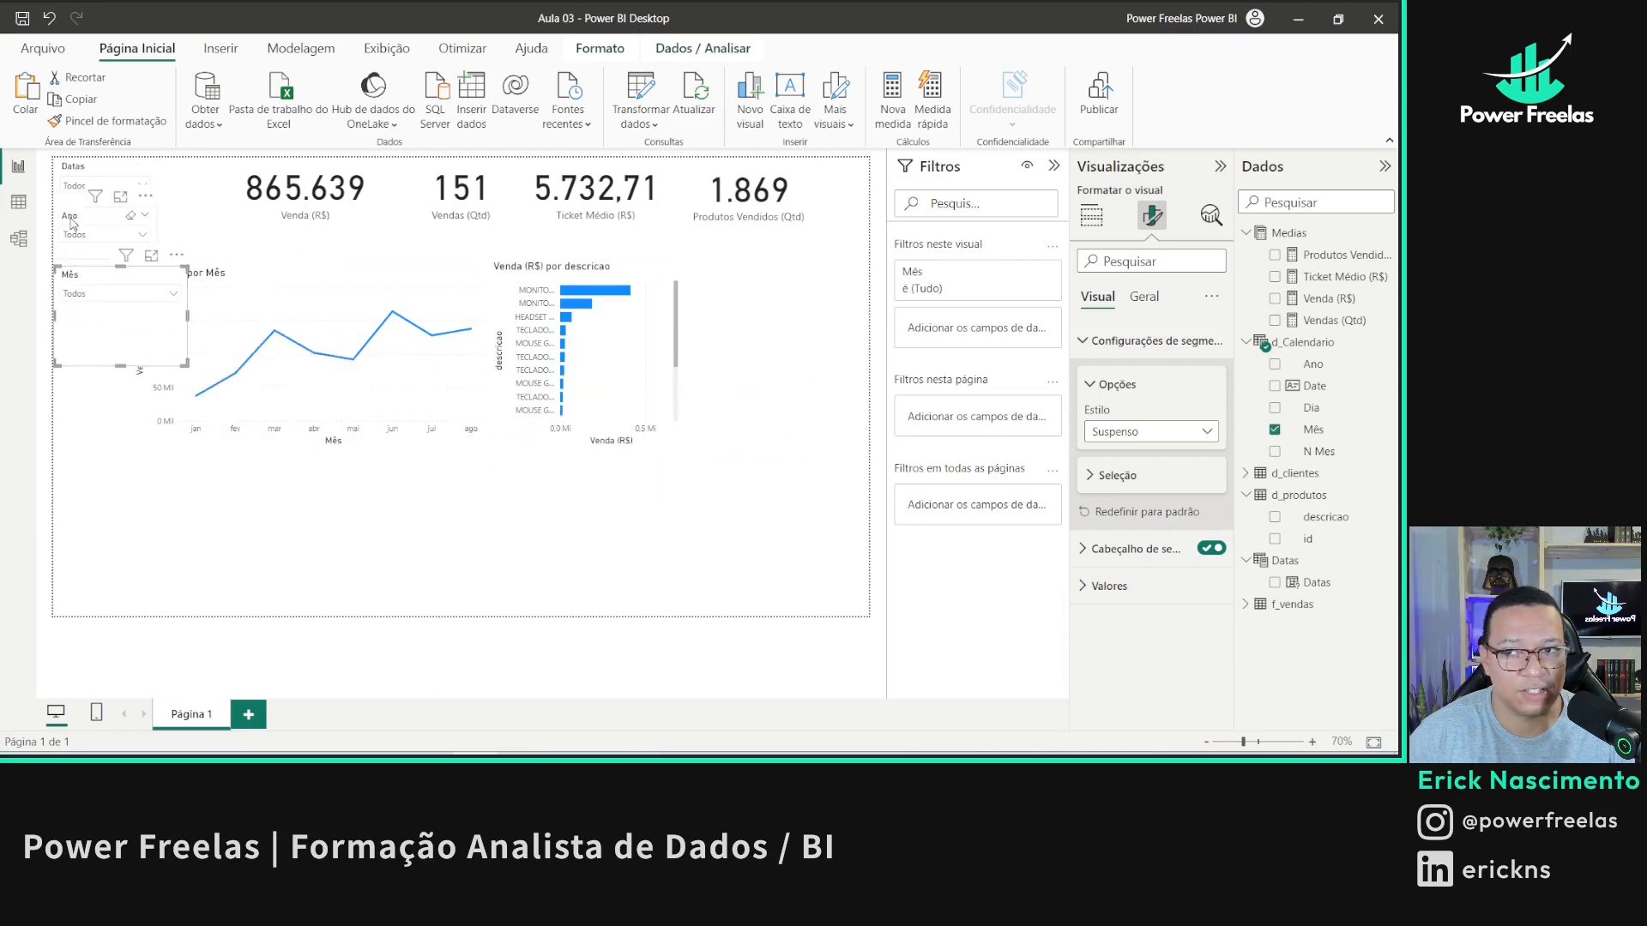
left_click_drag(188, 314, 170, 314)
- Move the line chart clear of the slicers and place the sales-by-product bar chart directly beside it, under the KPI cards
left_click_drag(550, 278, 647, 278)
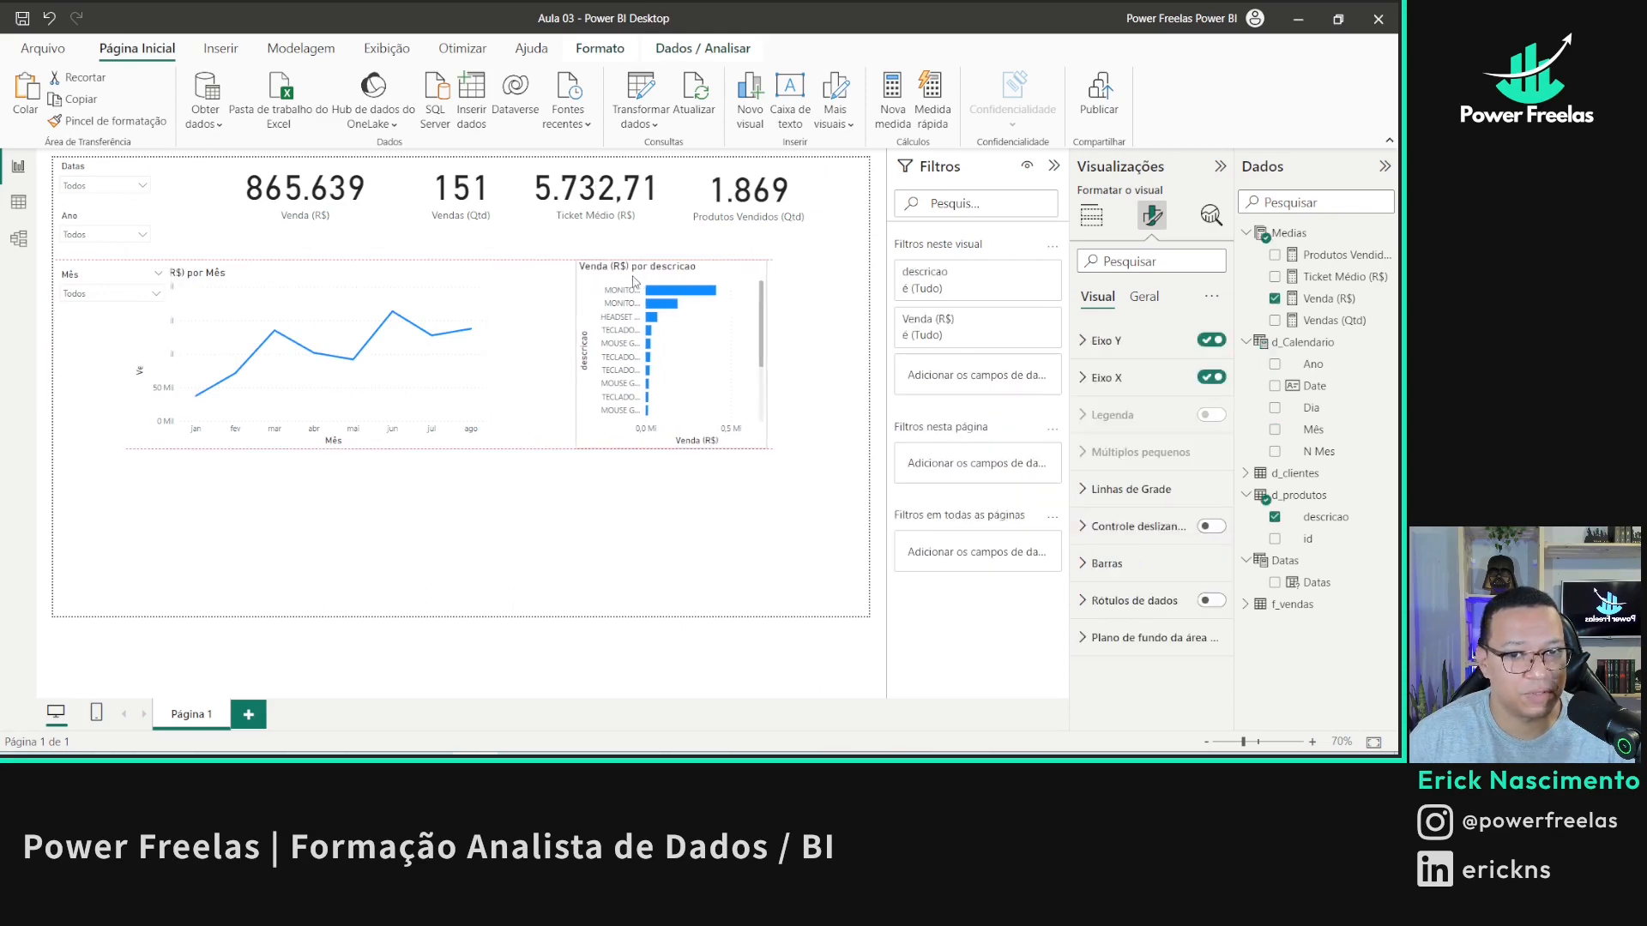
left_click_drag(321, 288, 369, 274)
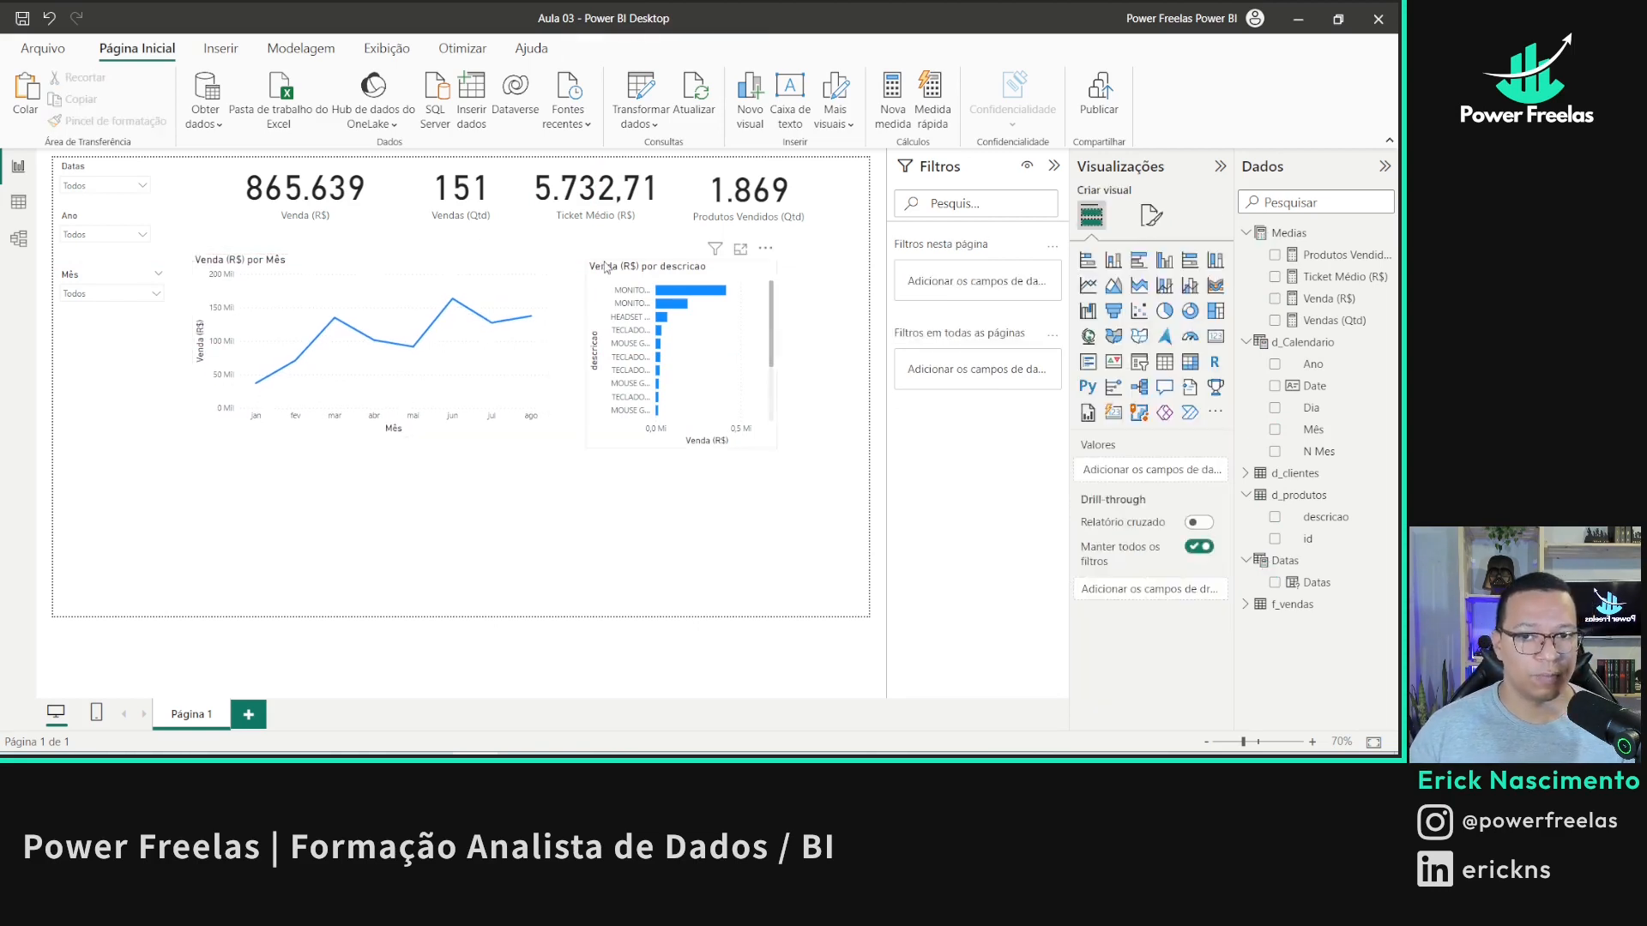
left_click_drag(597, 264, 580, 257)
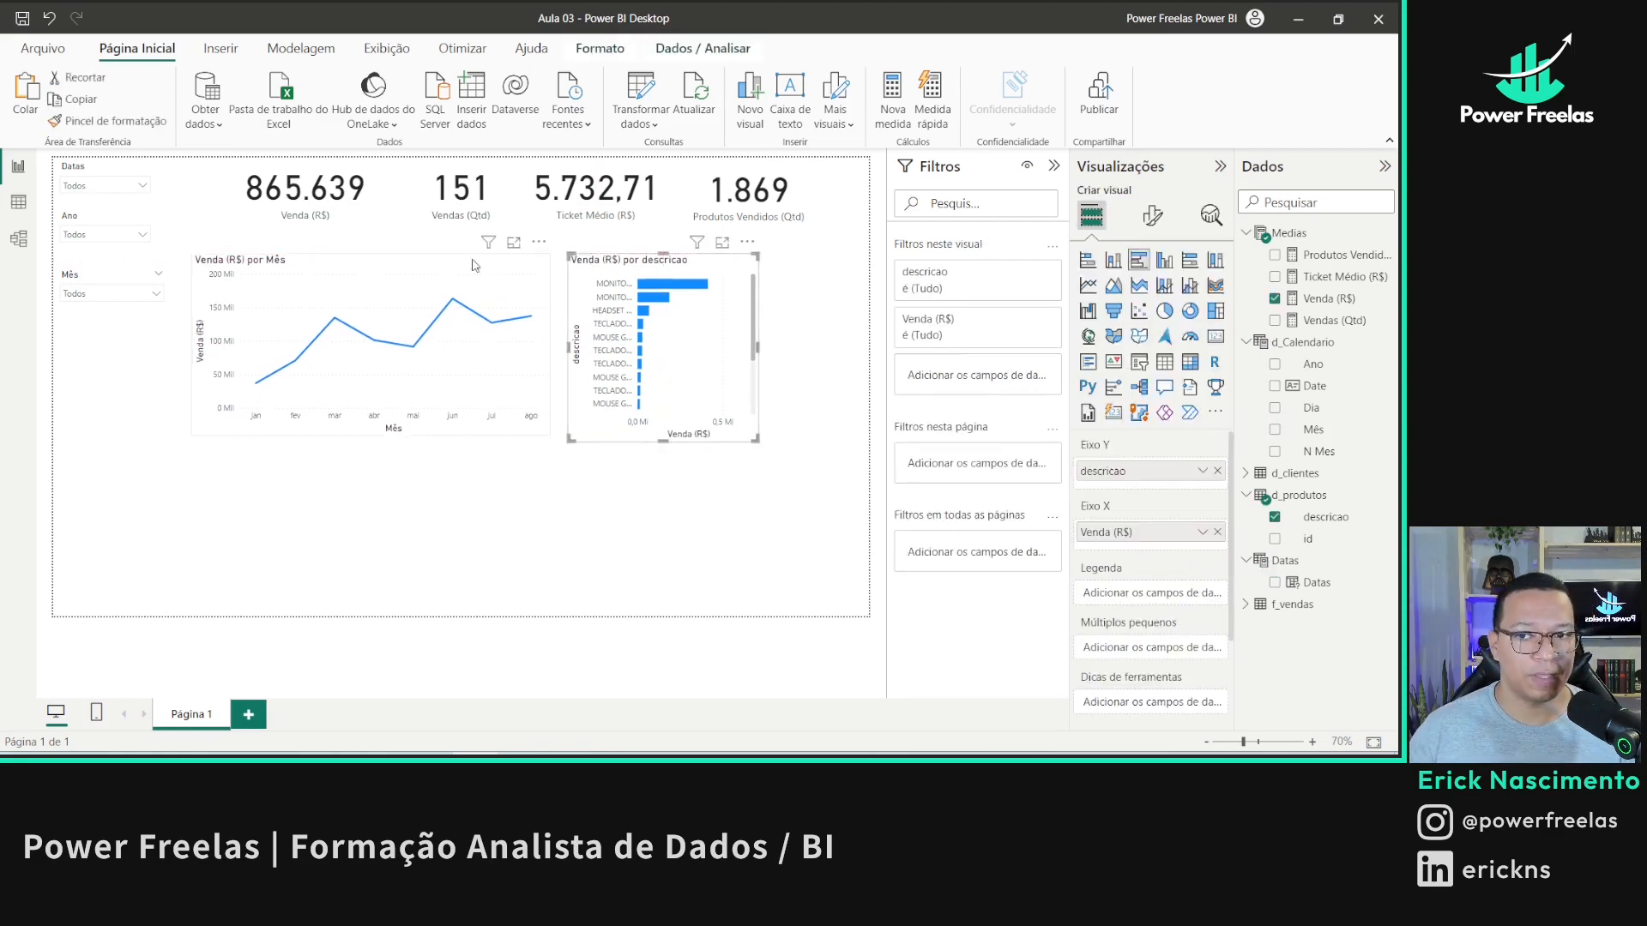
left_click(612, 268)
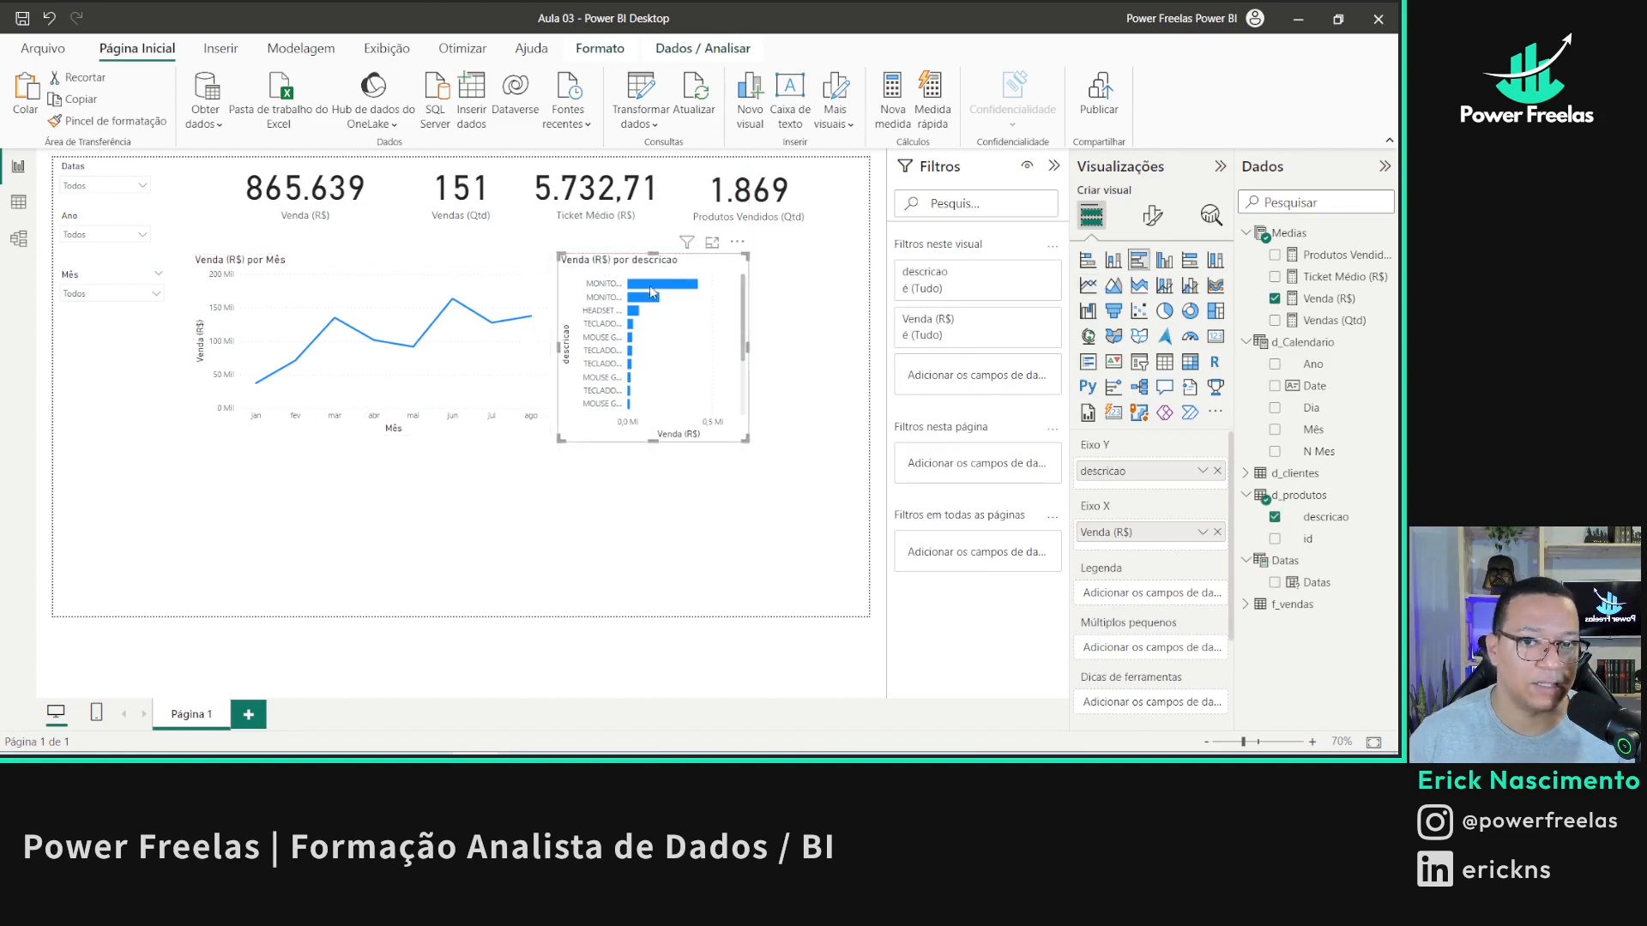
left_click_drag(631, 273, 625, 273)
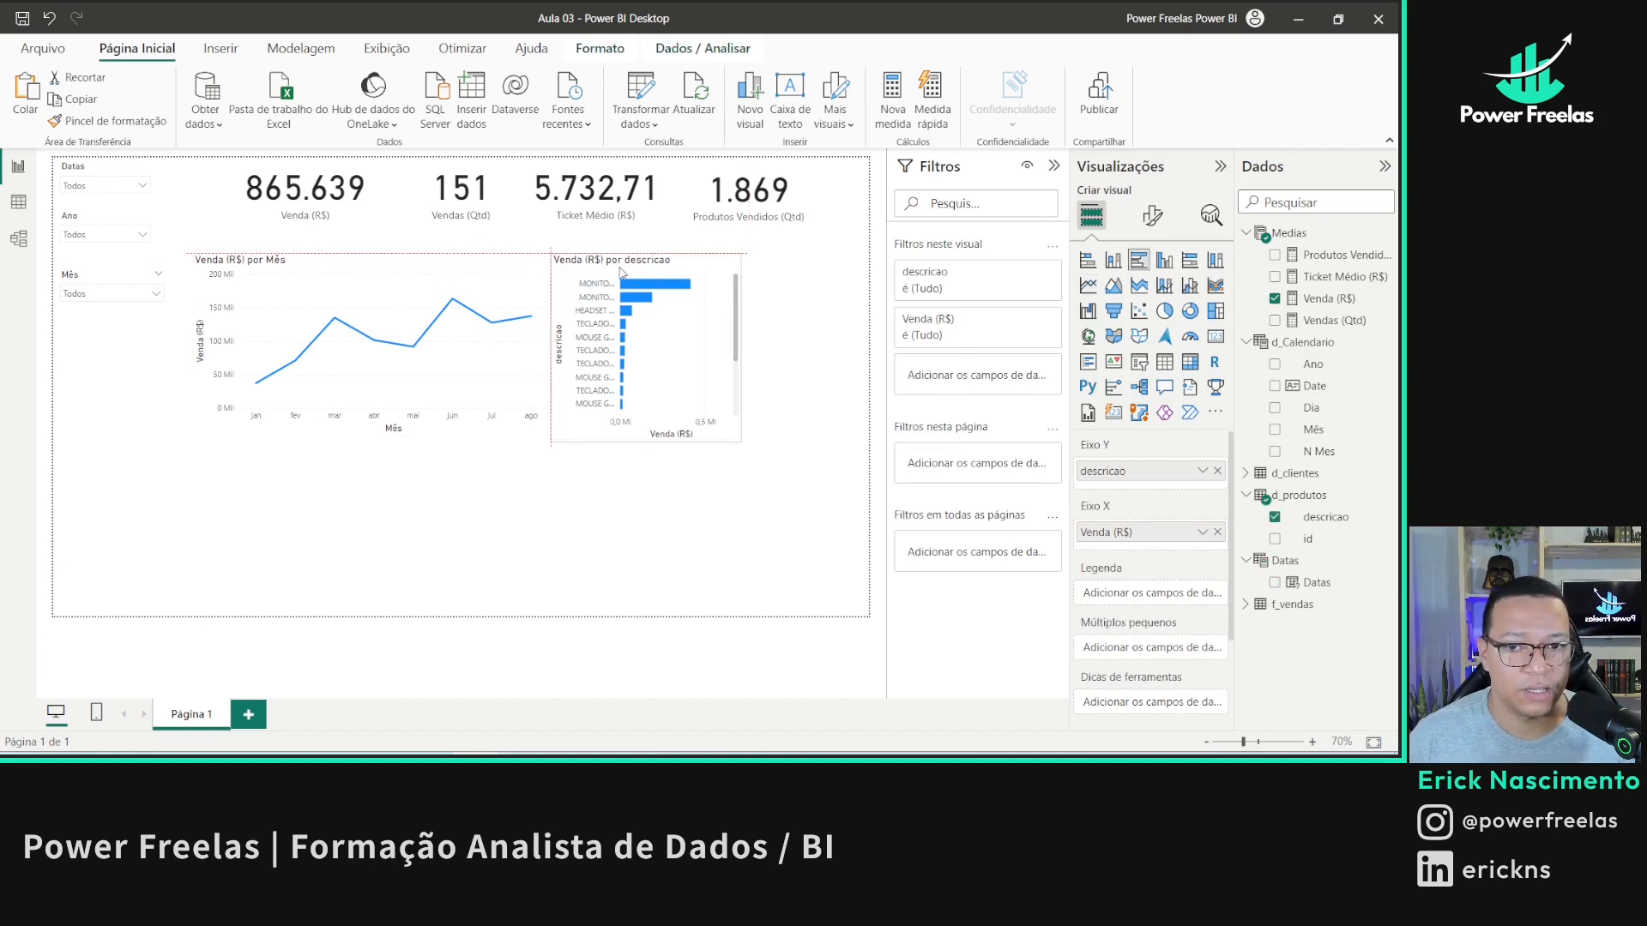
- Move the line chart closer to the slicers, narrow it and shift the bar chart against its edge
left_click(337, 261)
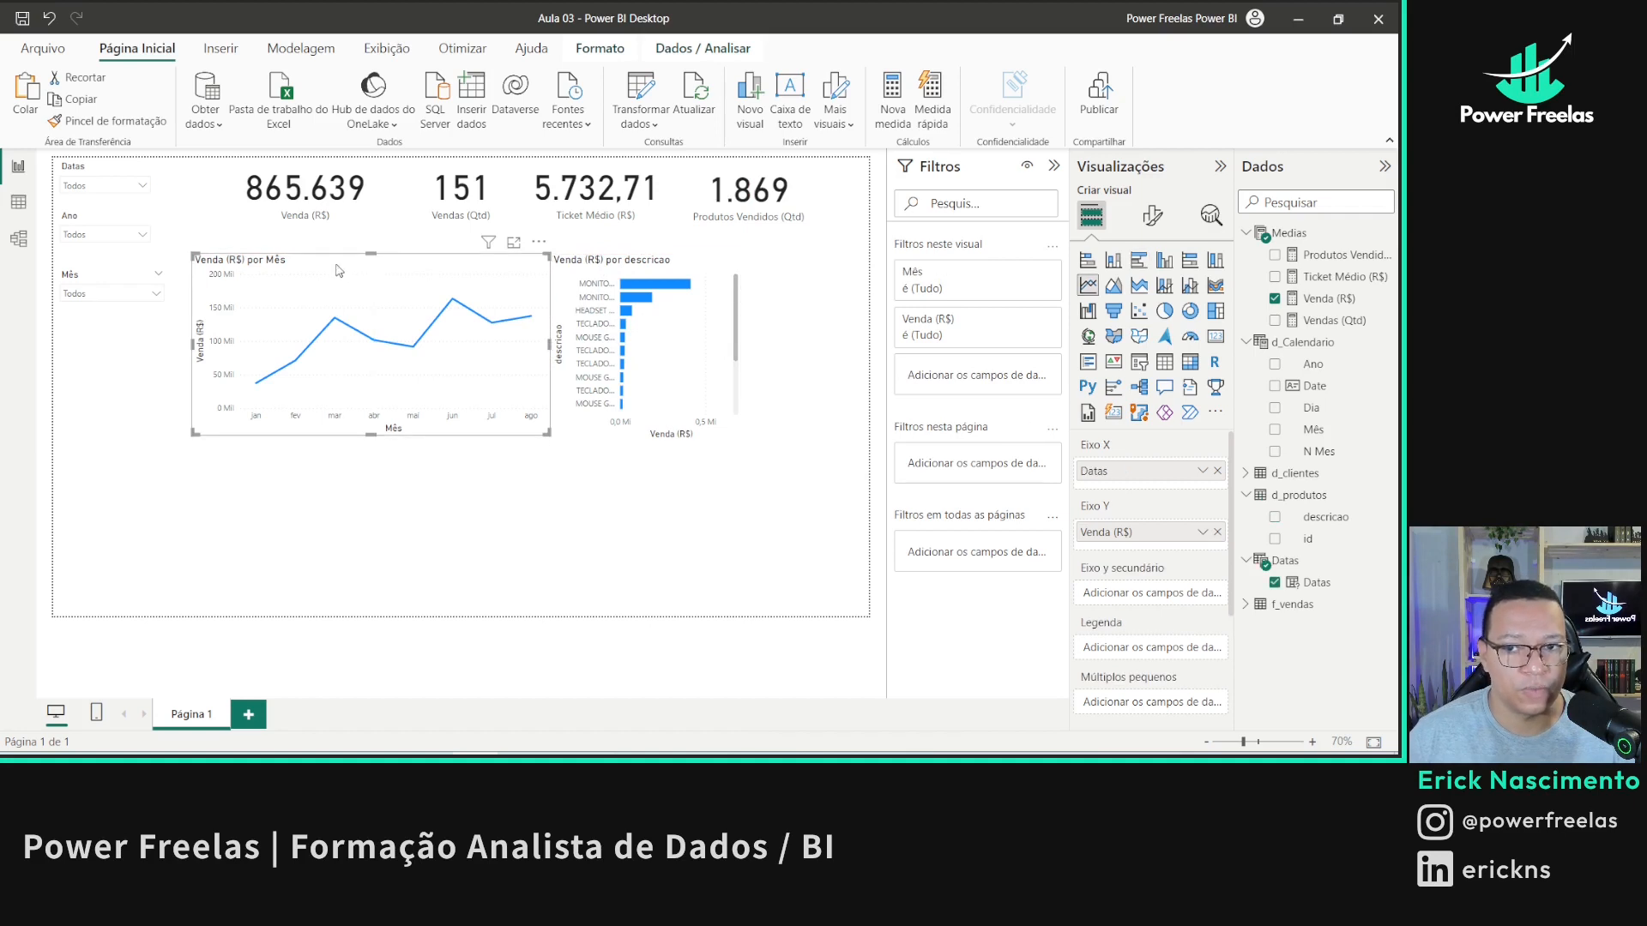
left_click_drag(339, 272, 317, 272)
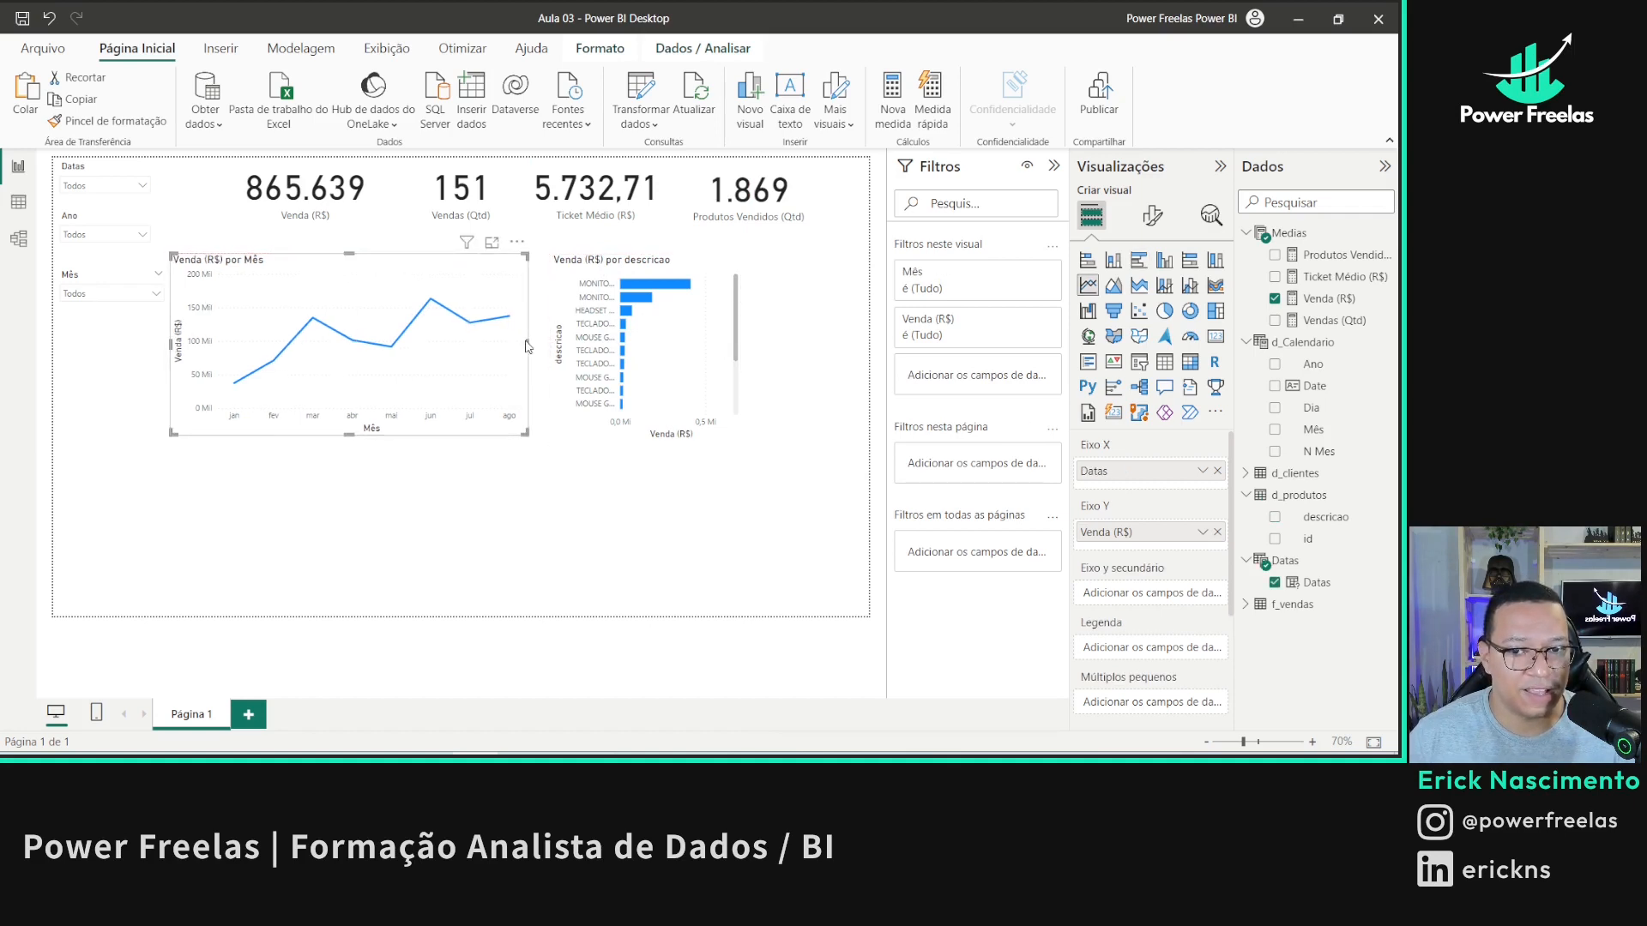
left_click_drag(529, 341, 478, 341)
left_click_drag(600, 274, 529, 274)
left_click(718, 378)
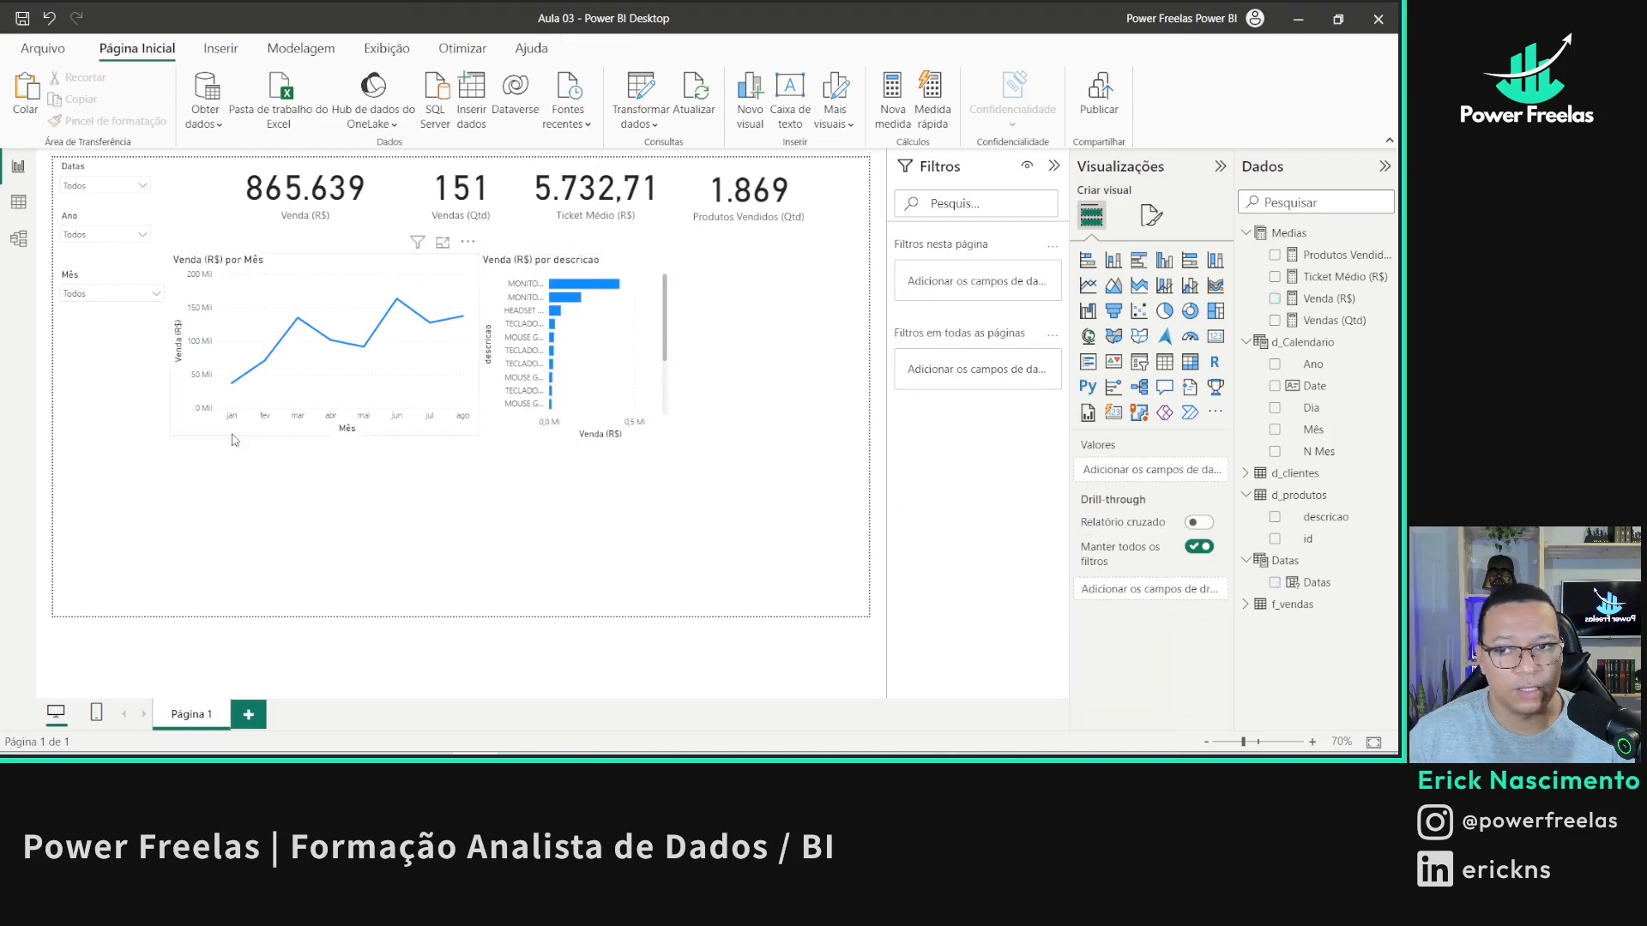
left_click_drag(729, 517, 163, 240)
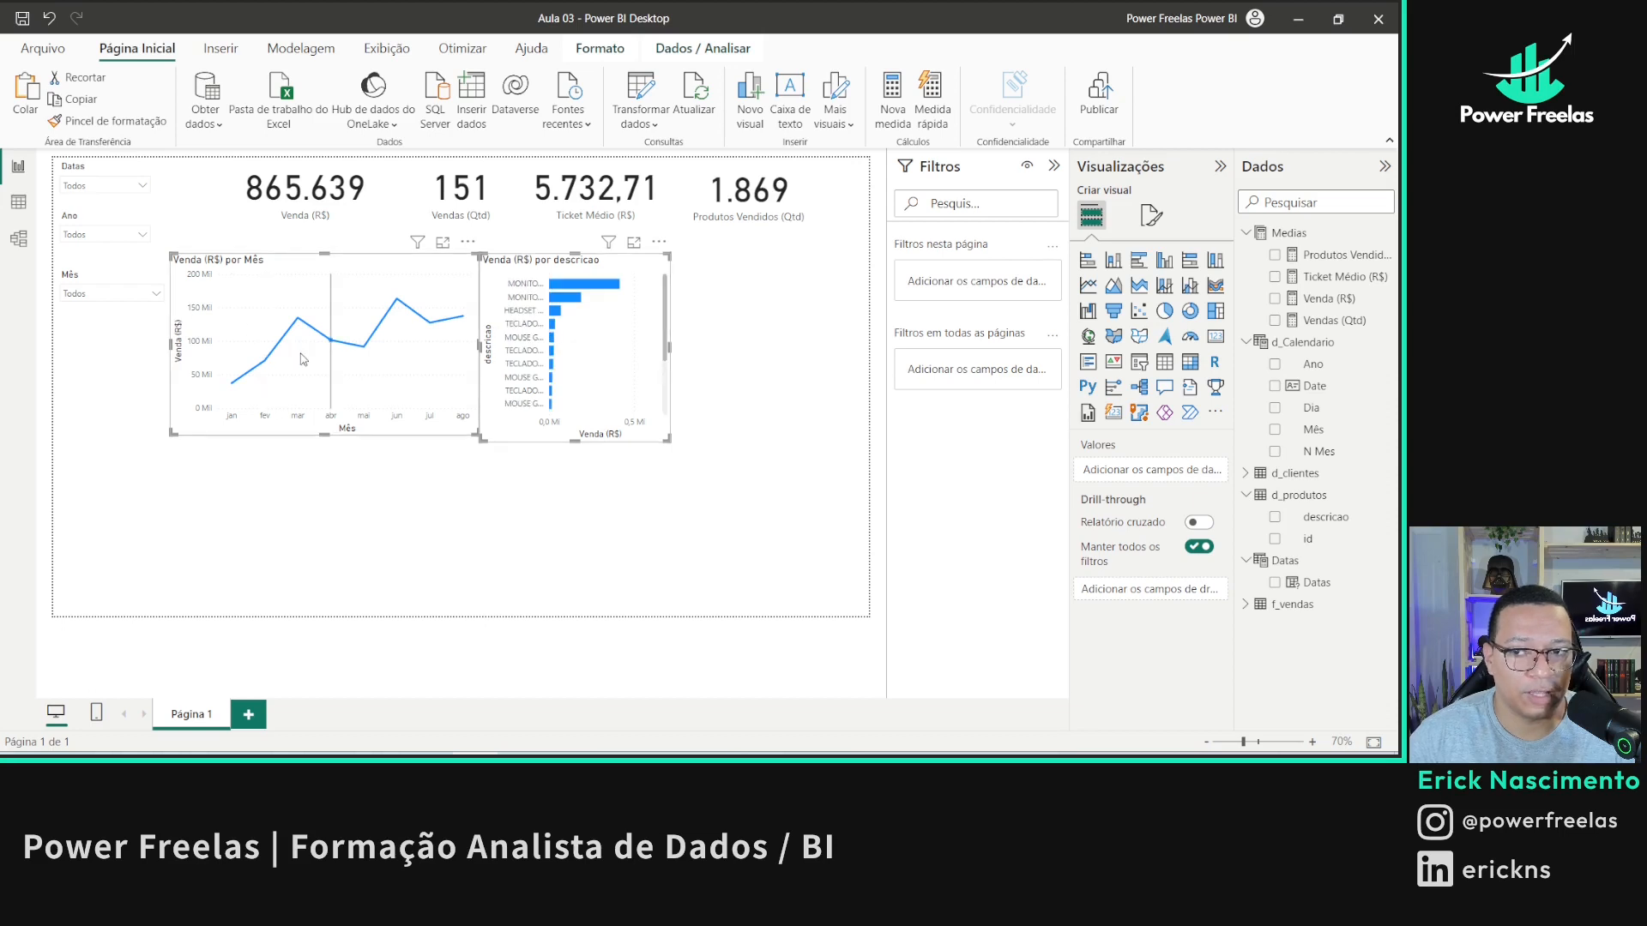
- Create a new column chart of Venda (R$) in the empty space beside the sales-by-product bar chart
left_click(871, 393)
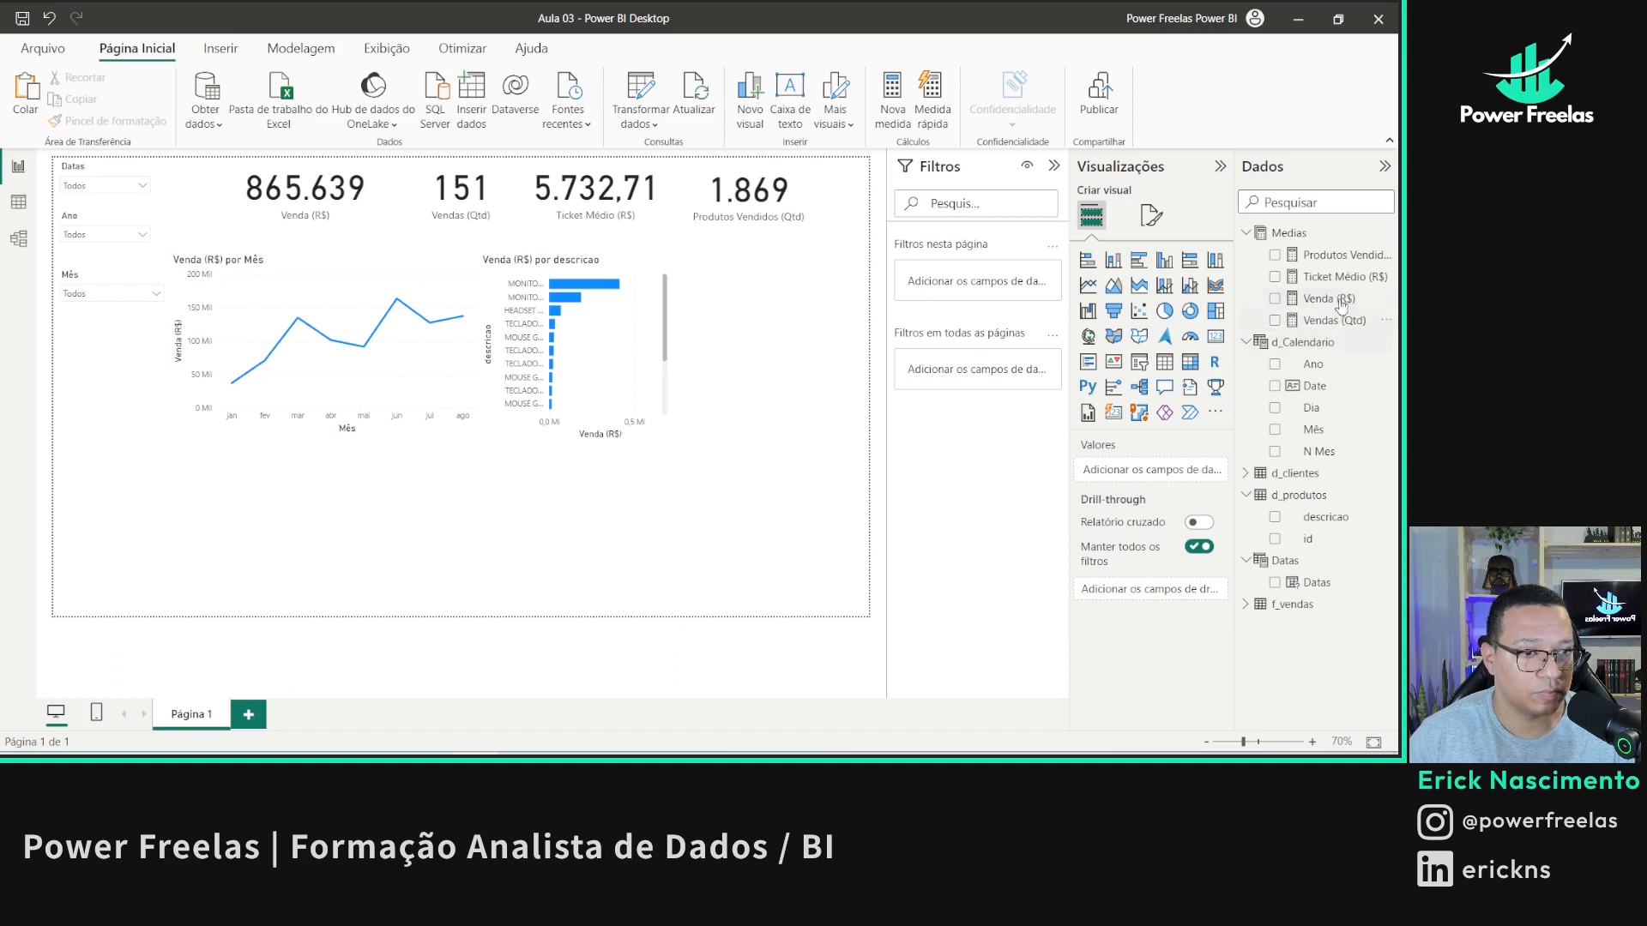
left_click_drag(1331, 298, 763, 353)
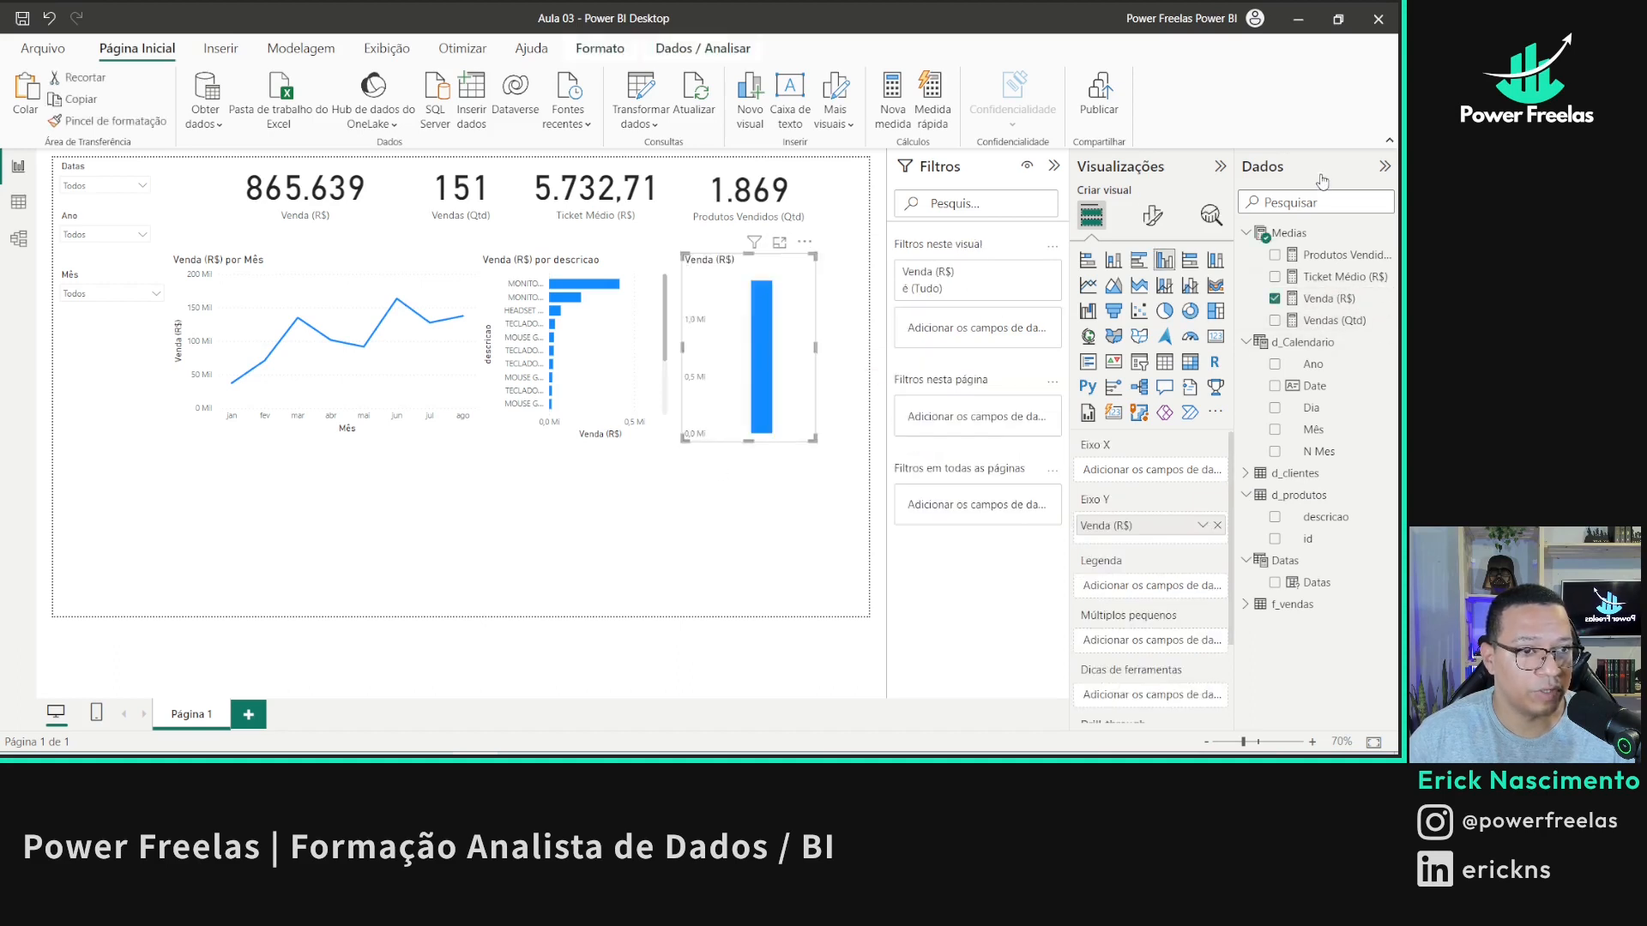
- Search the data fields for "status" and clear the search
type("status")
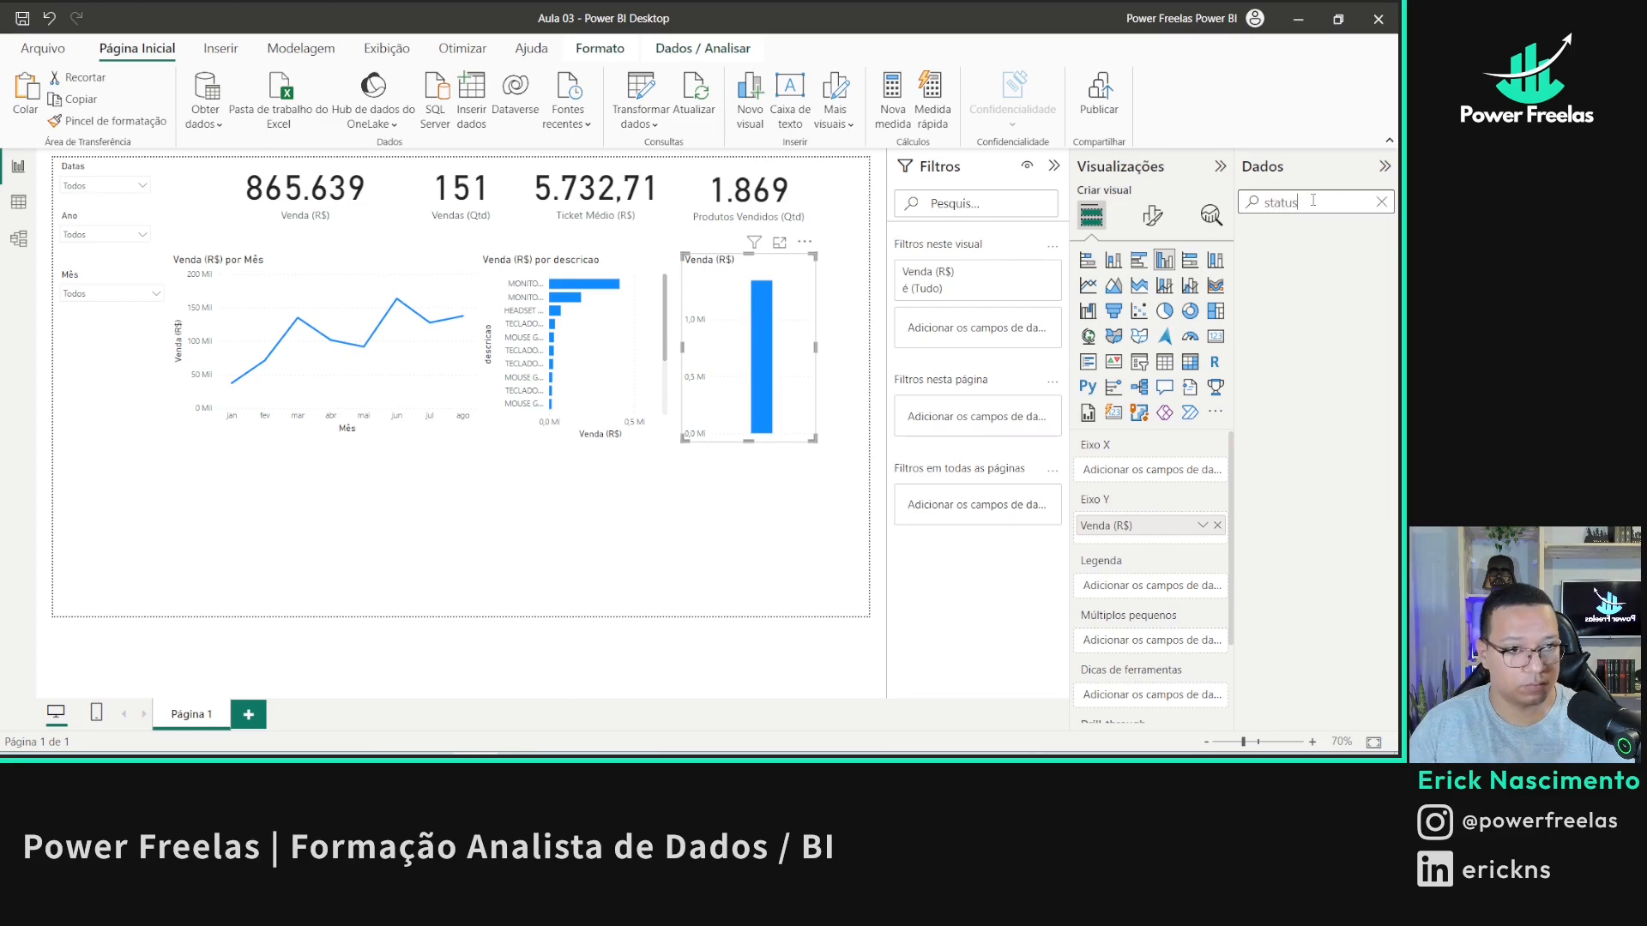
key("BackSpace")
key("BackSpace")
key("BackSpace")
key("BackSpace")
key("BackSpace")
key("BackSpace")
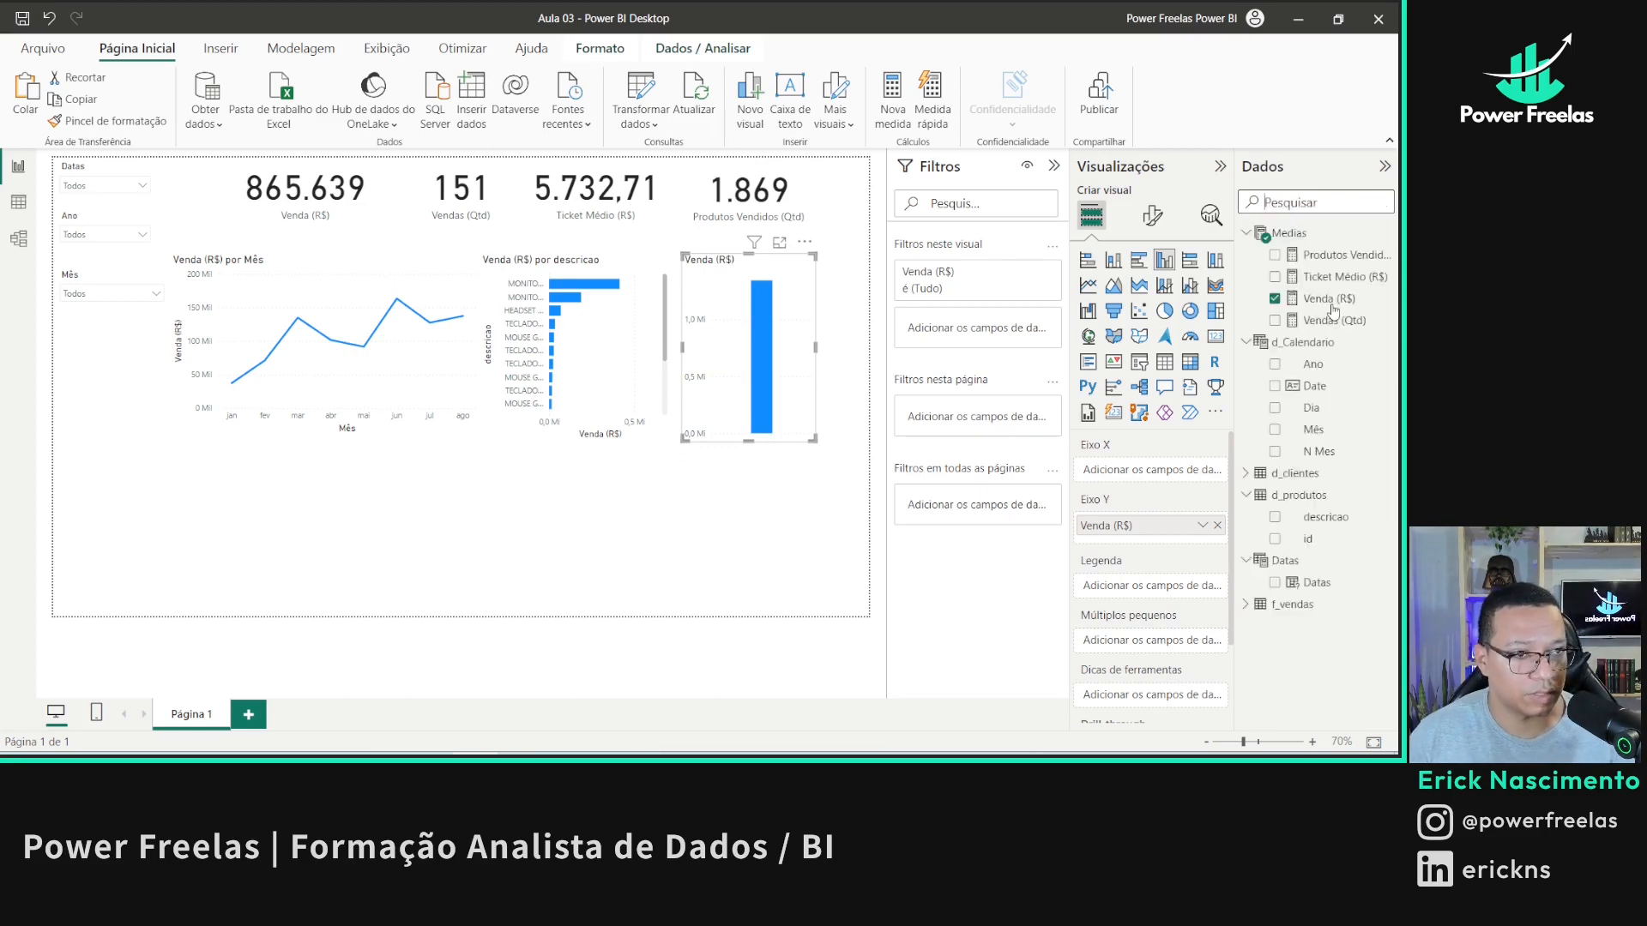
- Add the situacao field to the selected Venda (R$) chart, convert it to a donut and widen it to the page edge
type("sit")
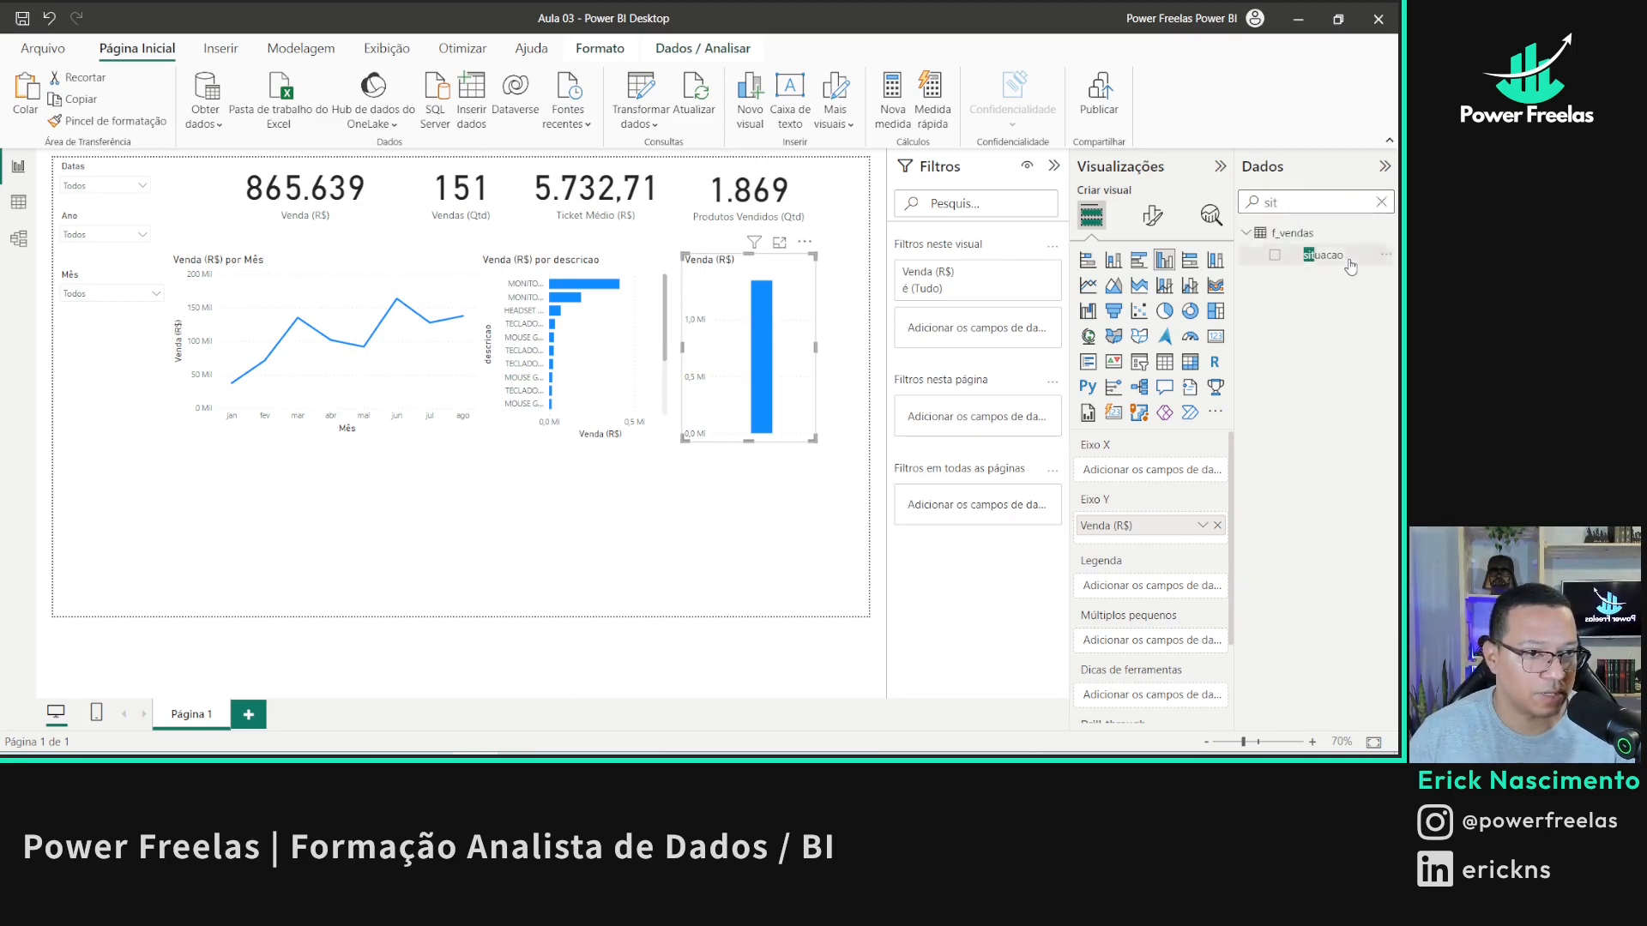
left_click_drag(1324, 255, 1129, 476)
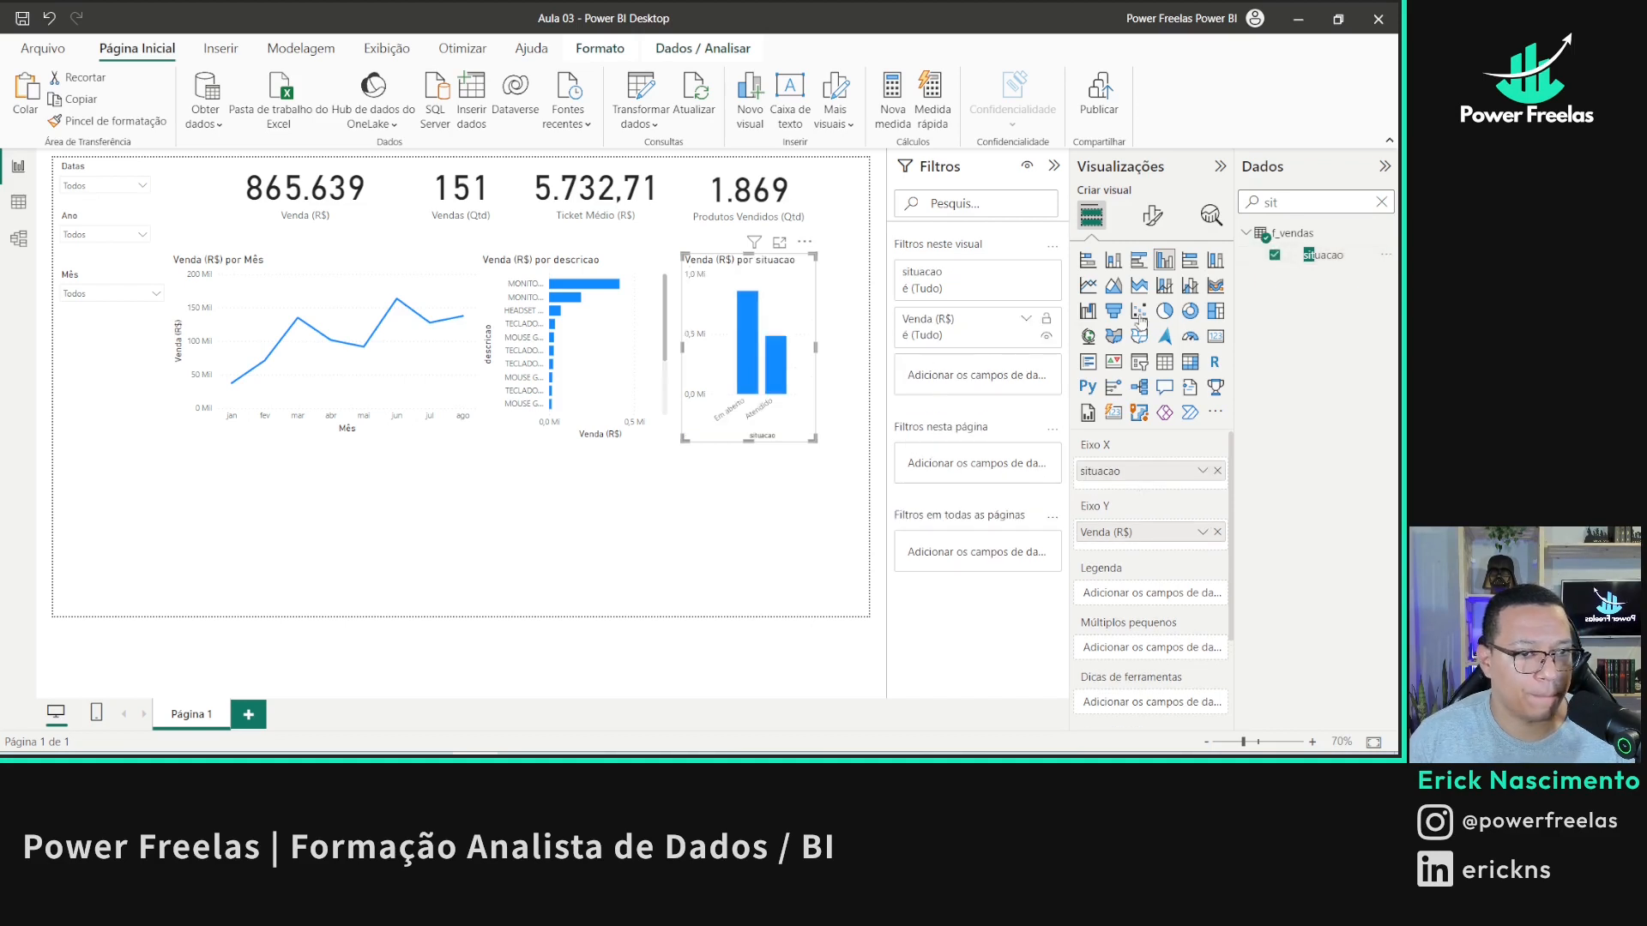
left_click(1190, 310)
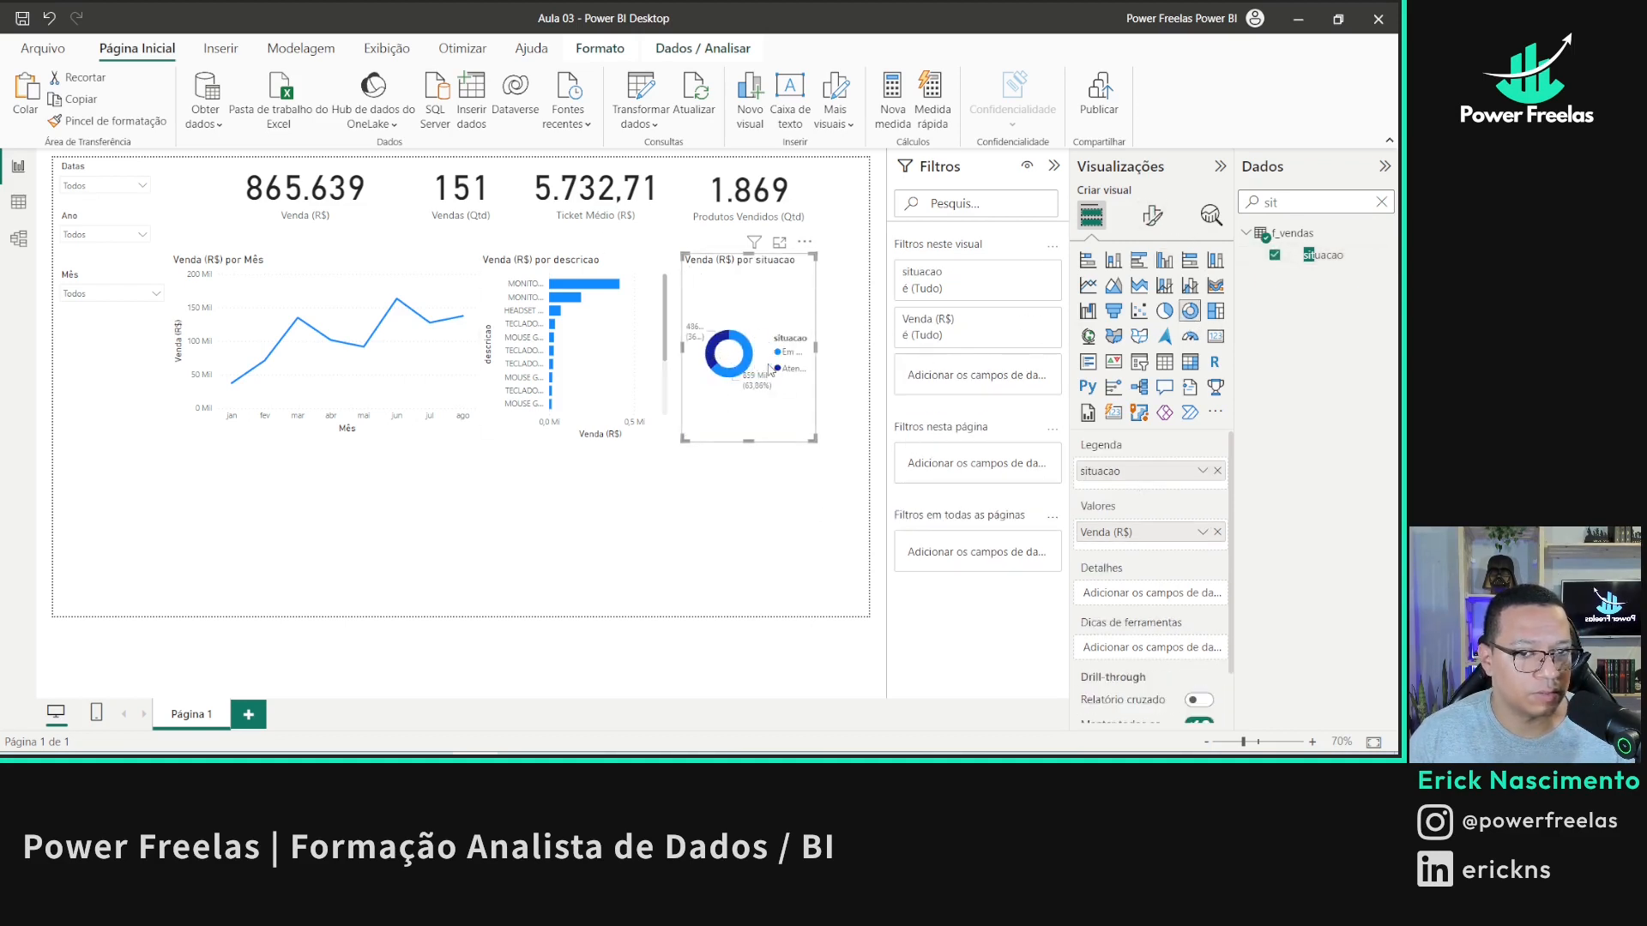
left_click_drag(816, 346, 868, 346)
- Set the donut chart's detail label content to "Categoria, percentual do total"
left_click(1155, 215)
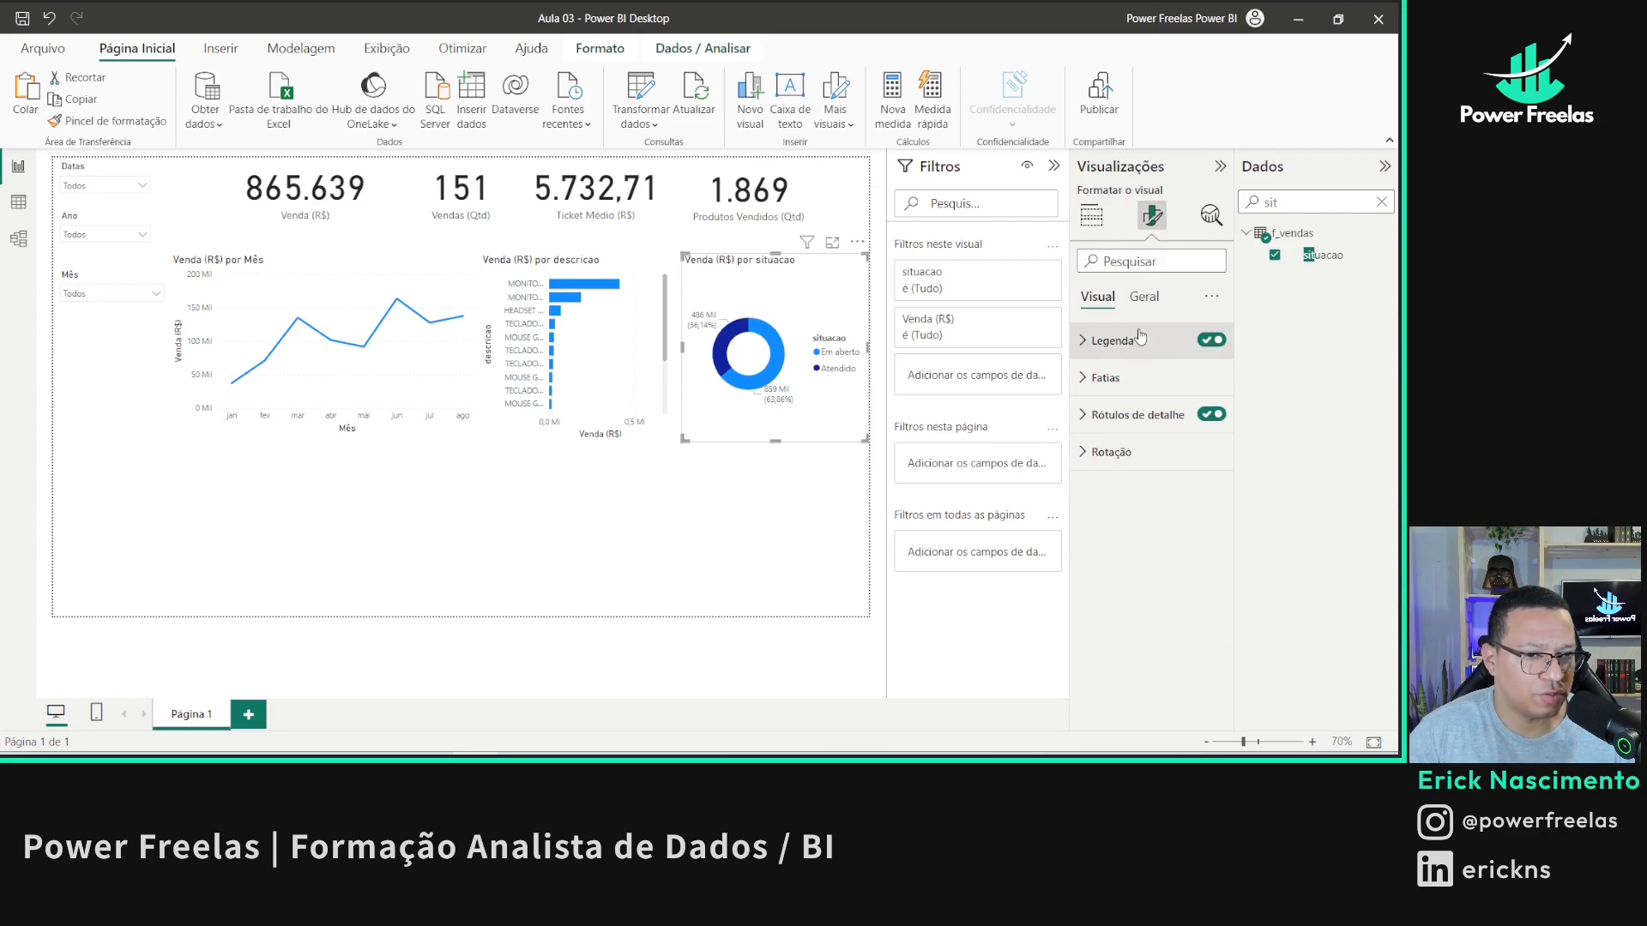
left_click(1140, 337)
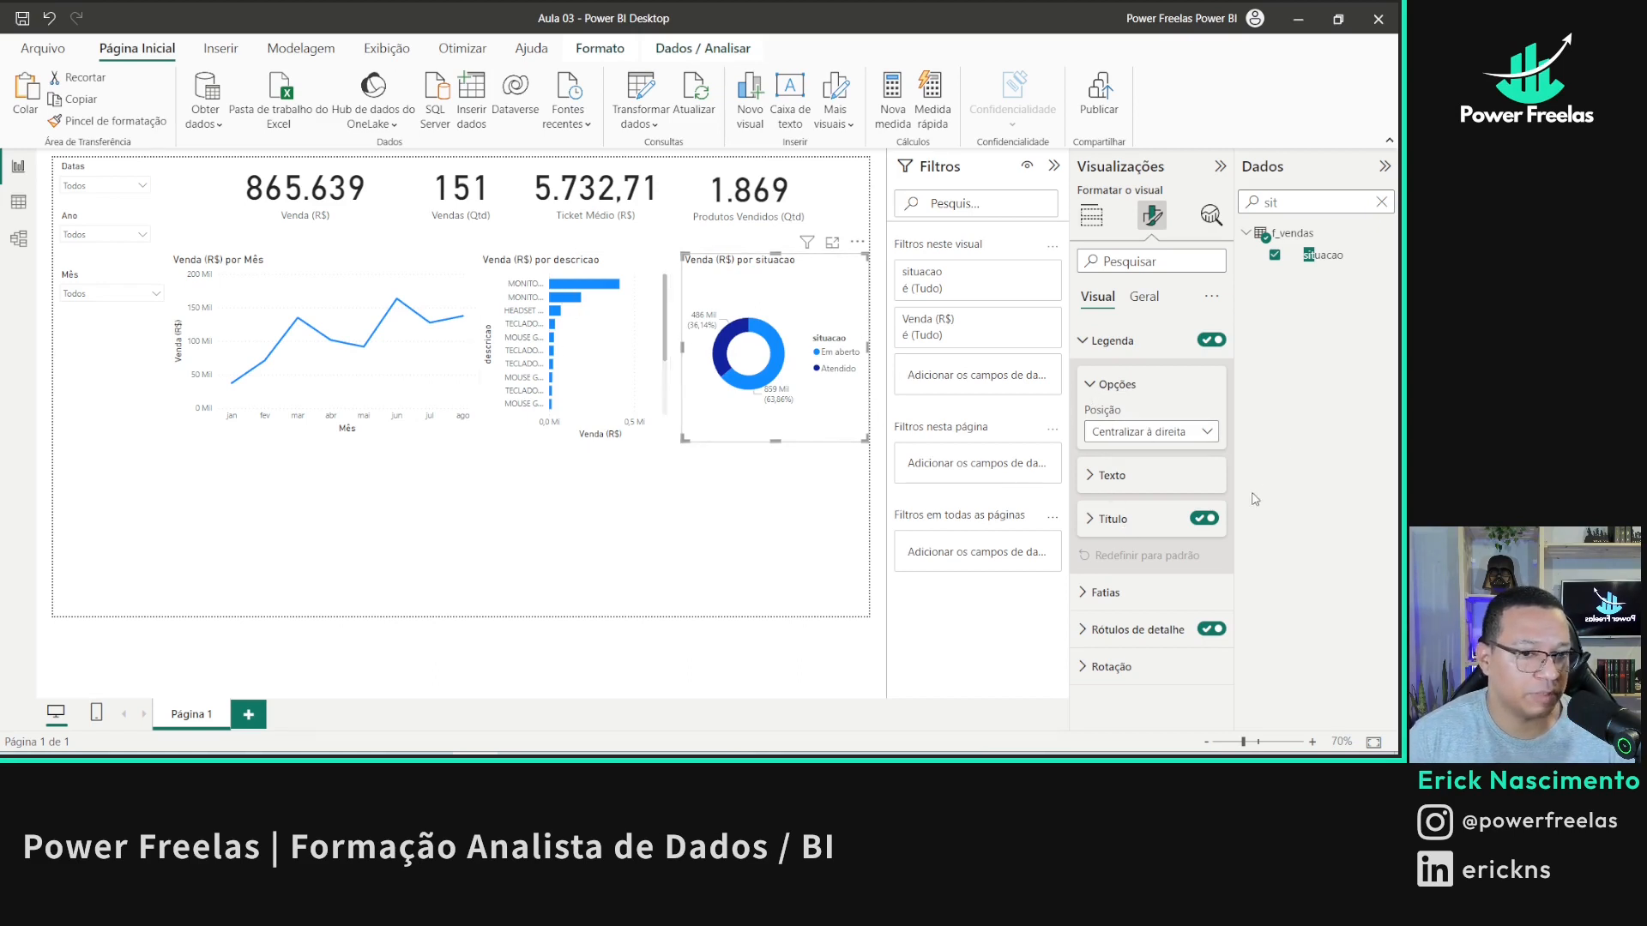
left_click(1149, 630)
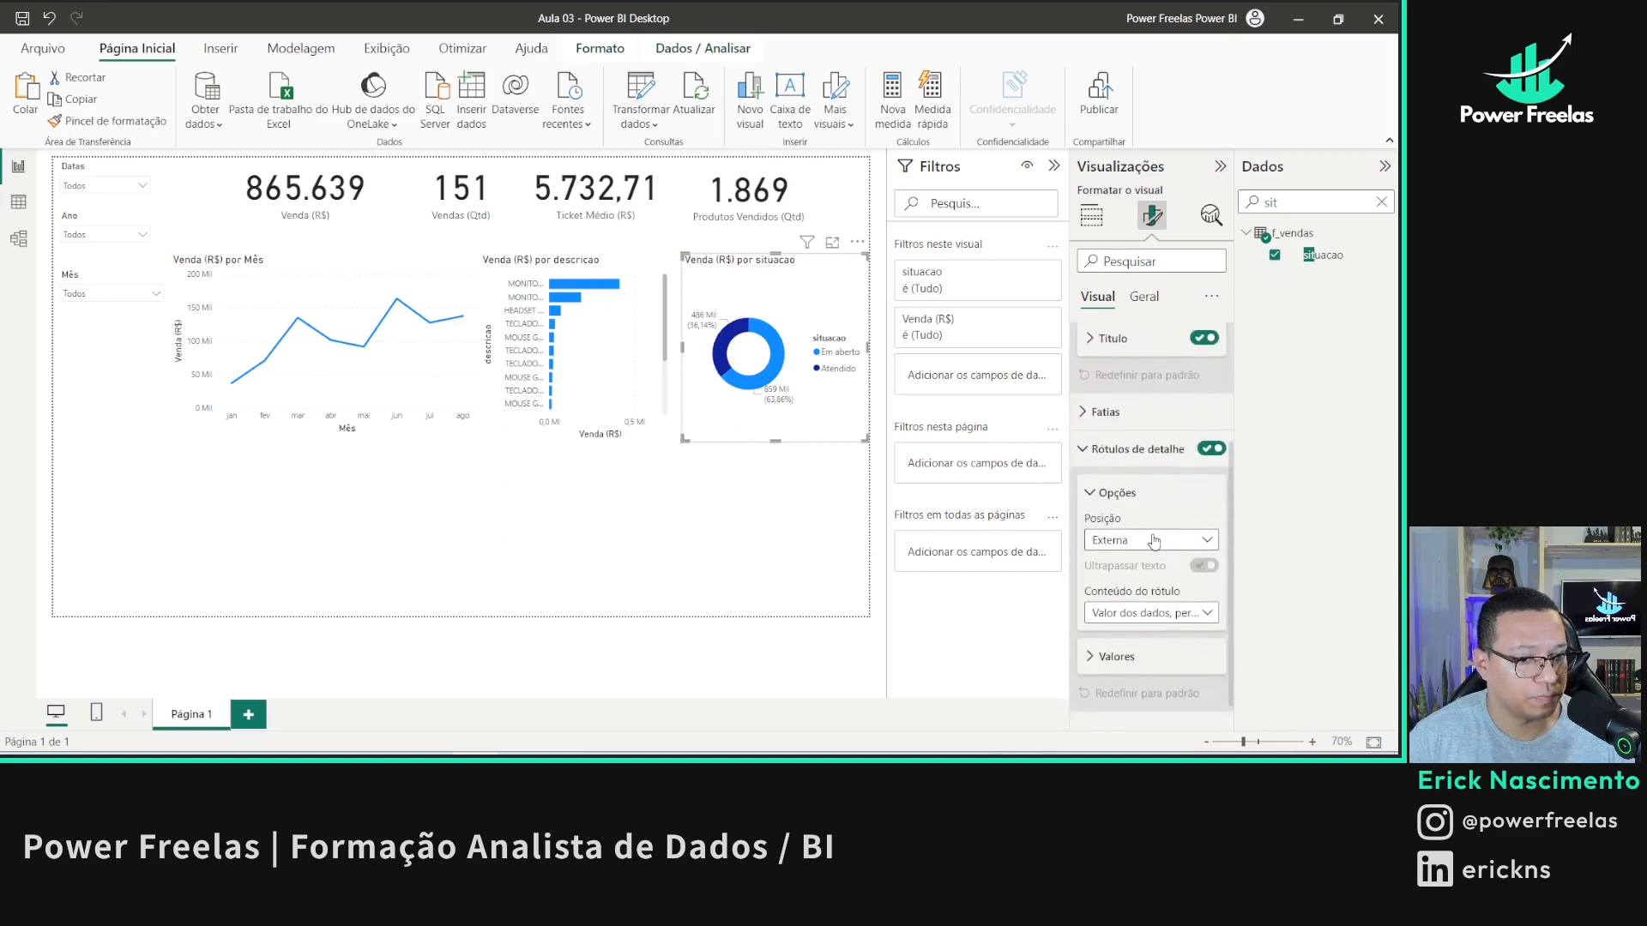
left_click(1151, 614)
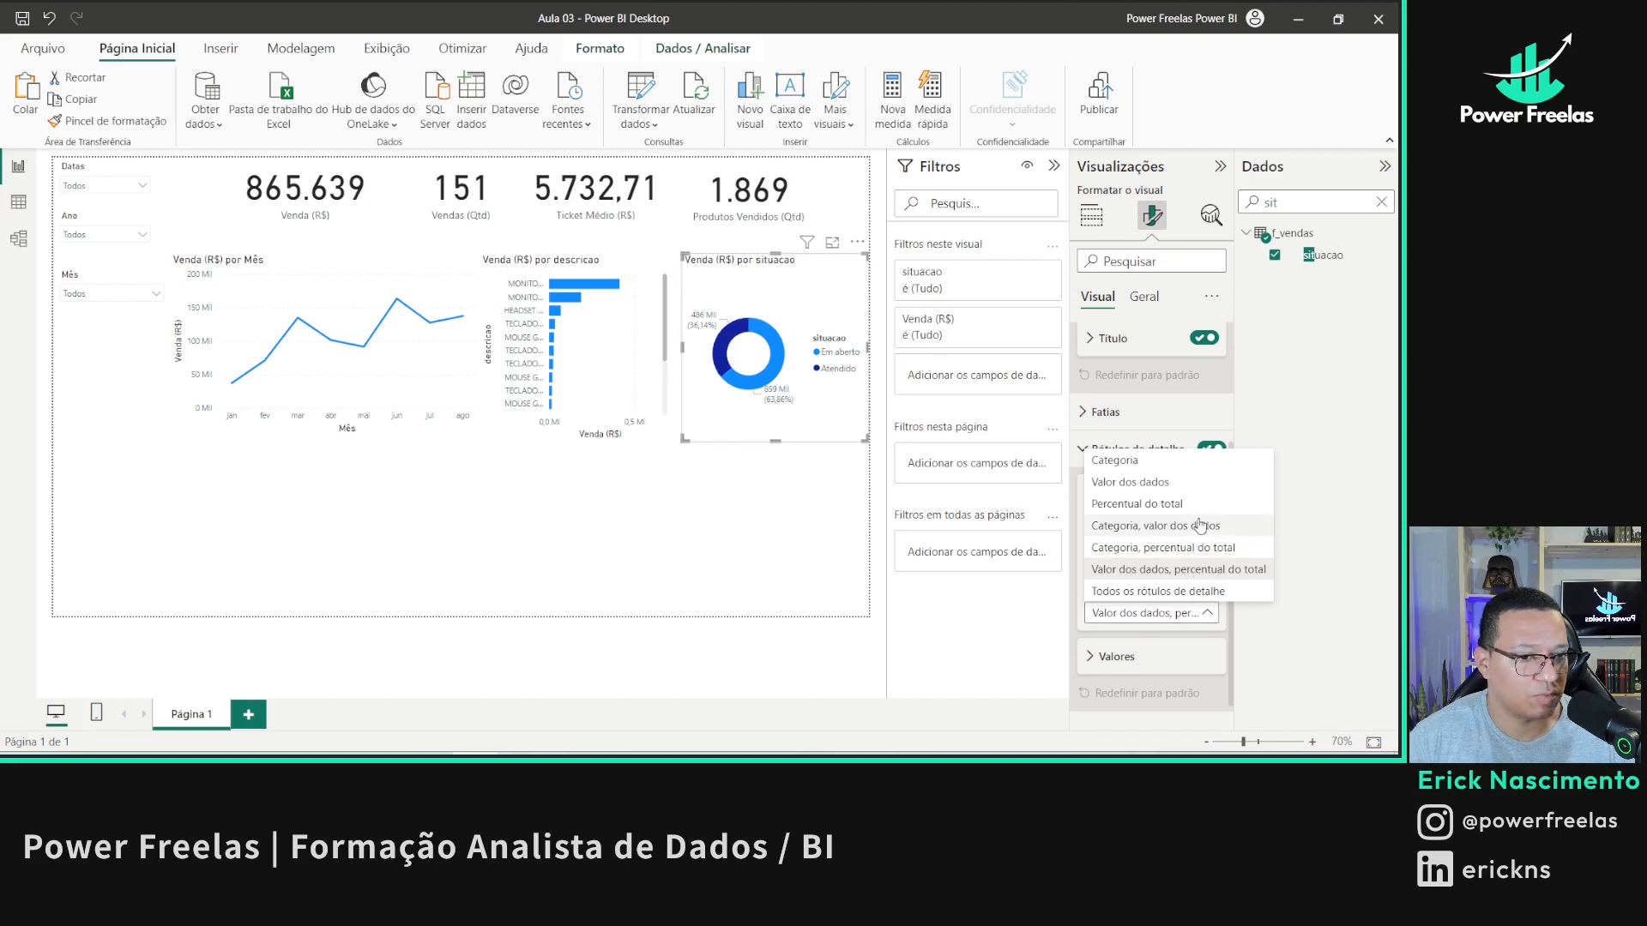
left_click(1136, 503)
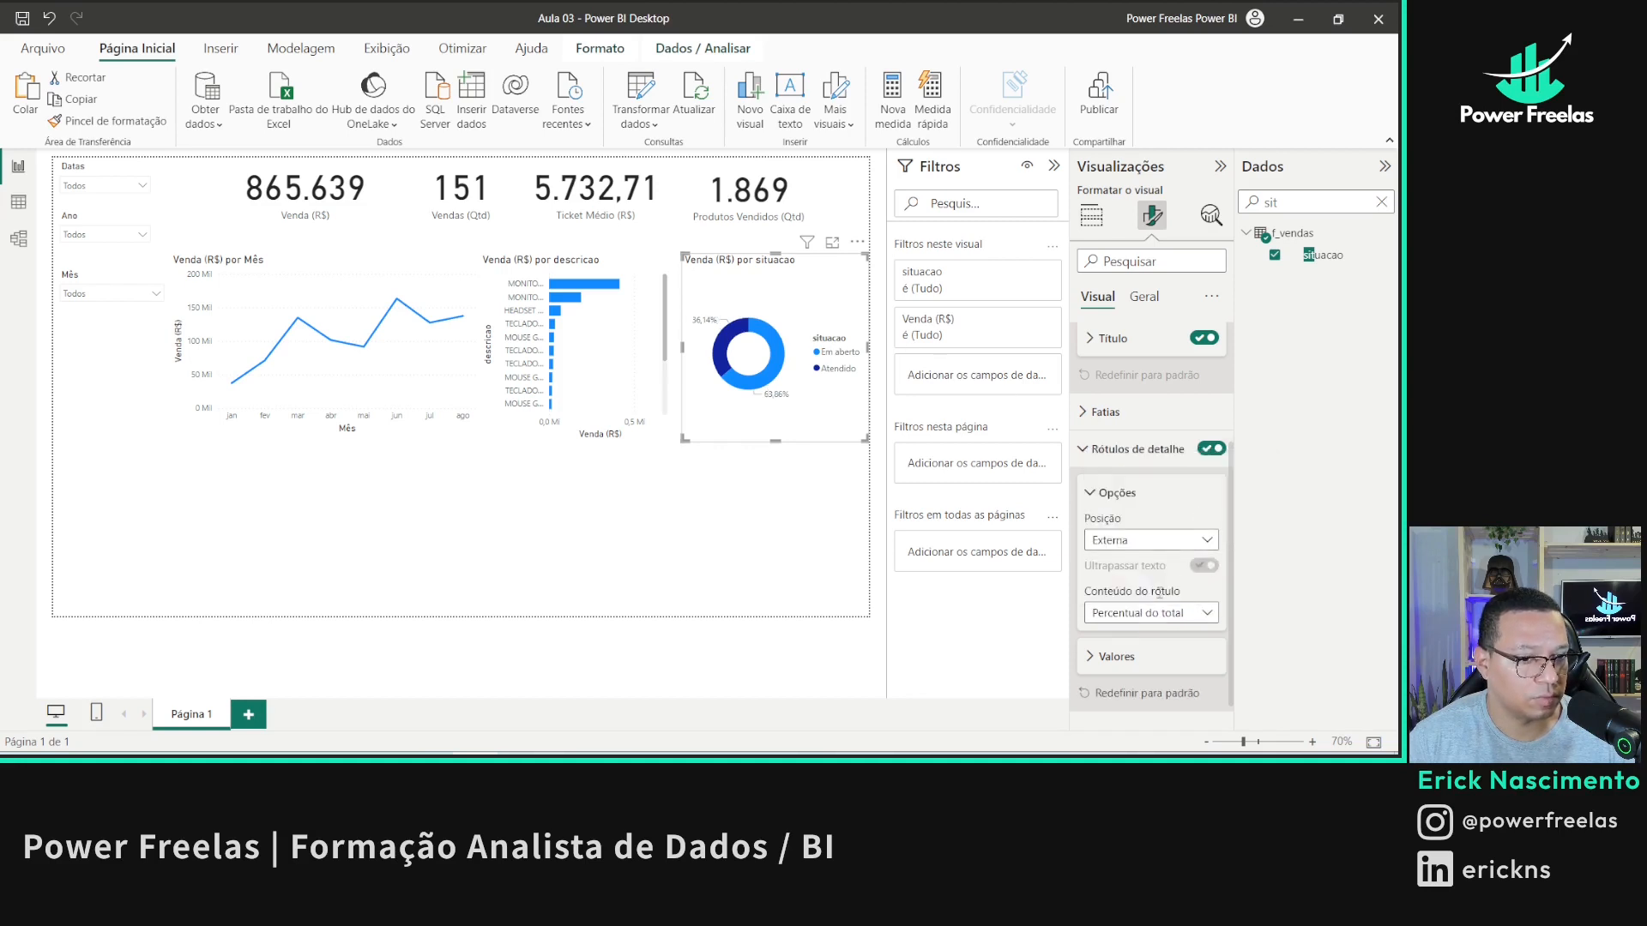
left_click(1152, 614)
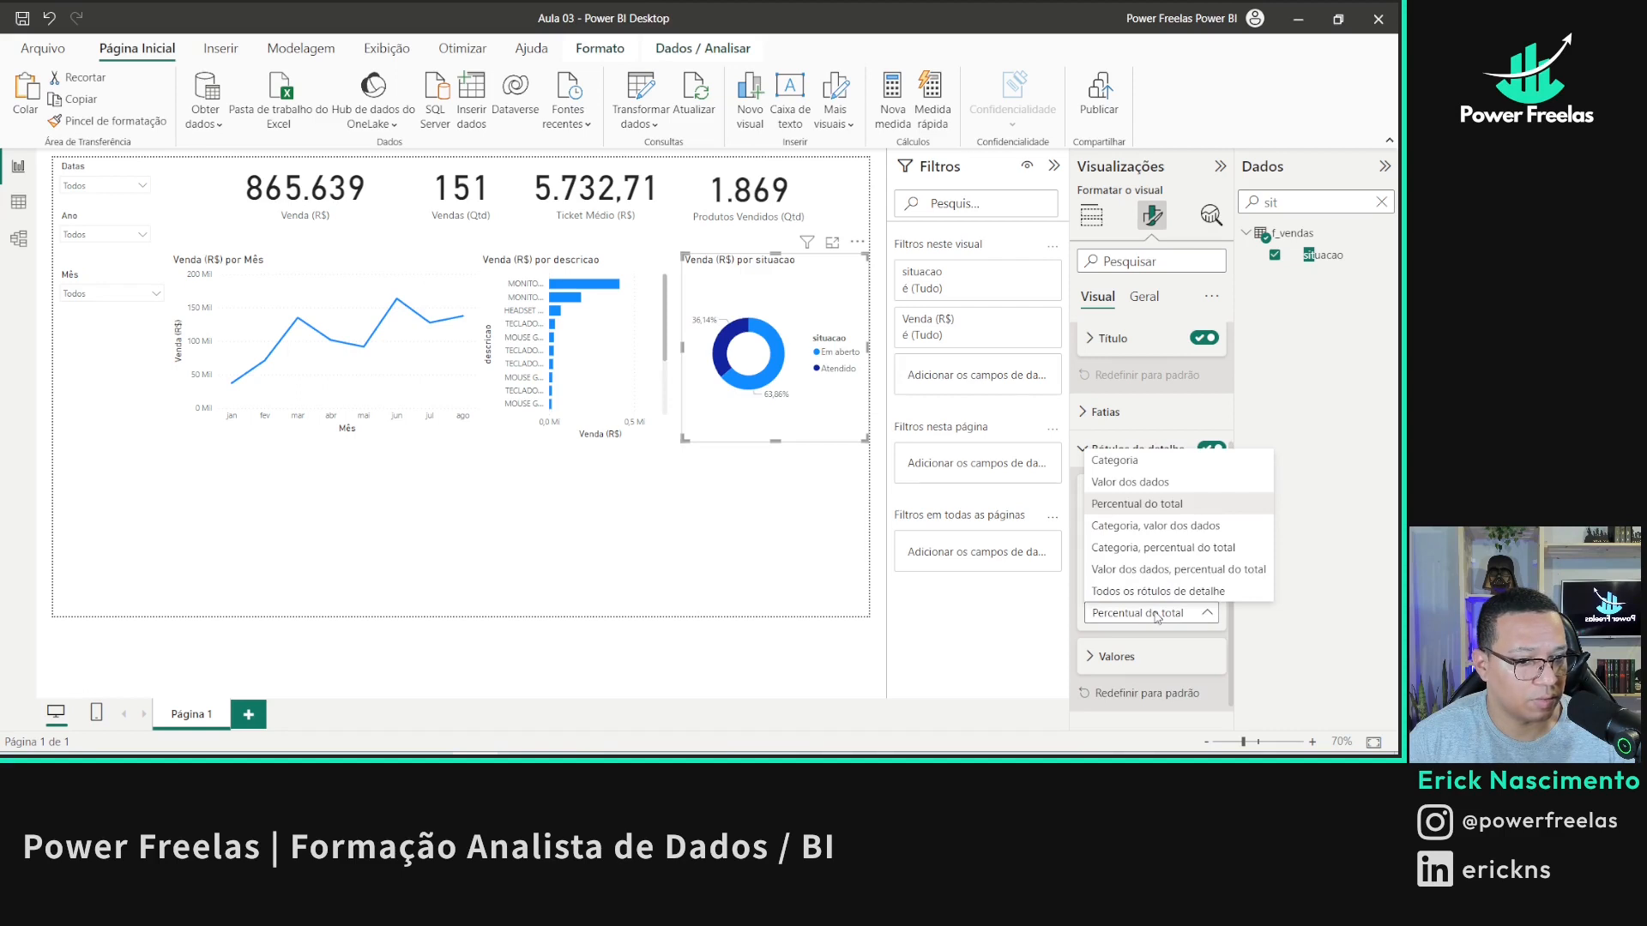
left_click(1233, 548)
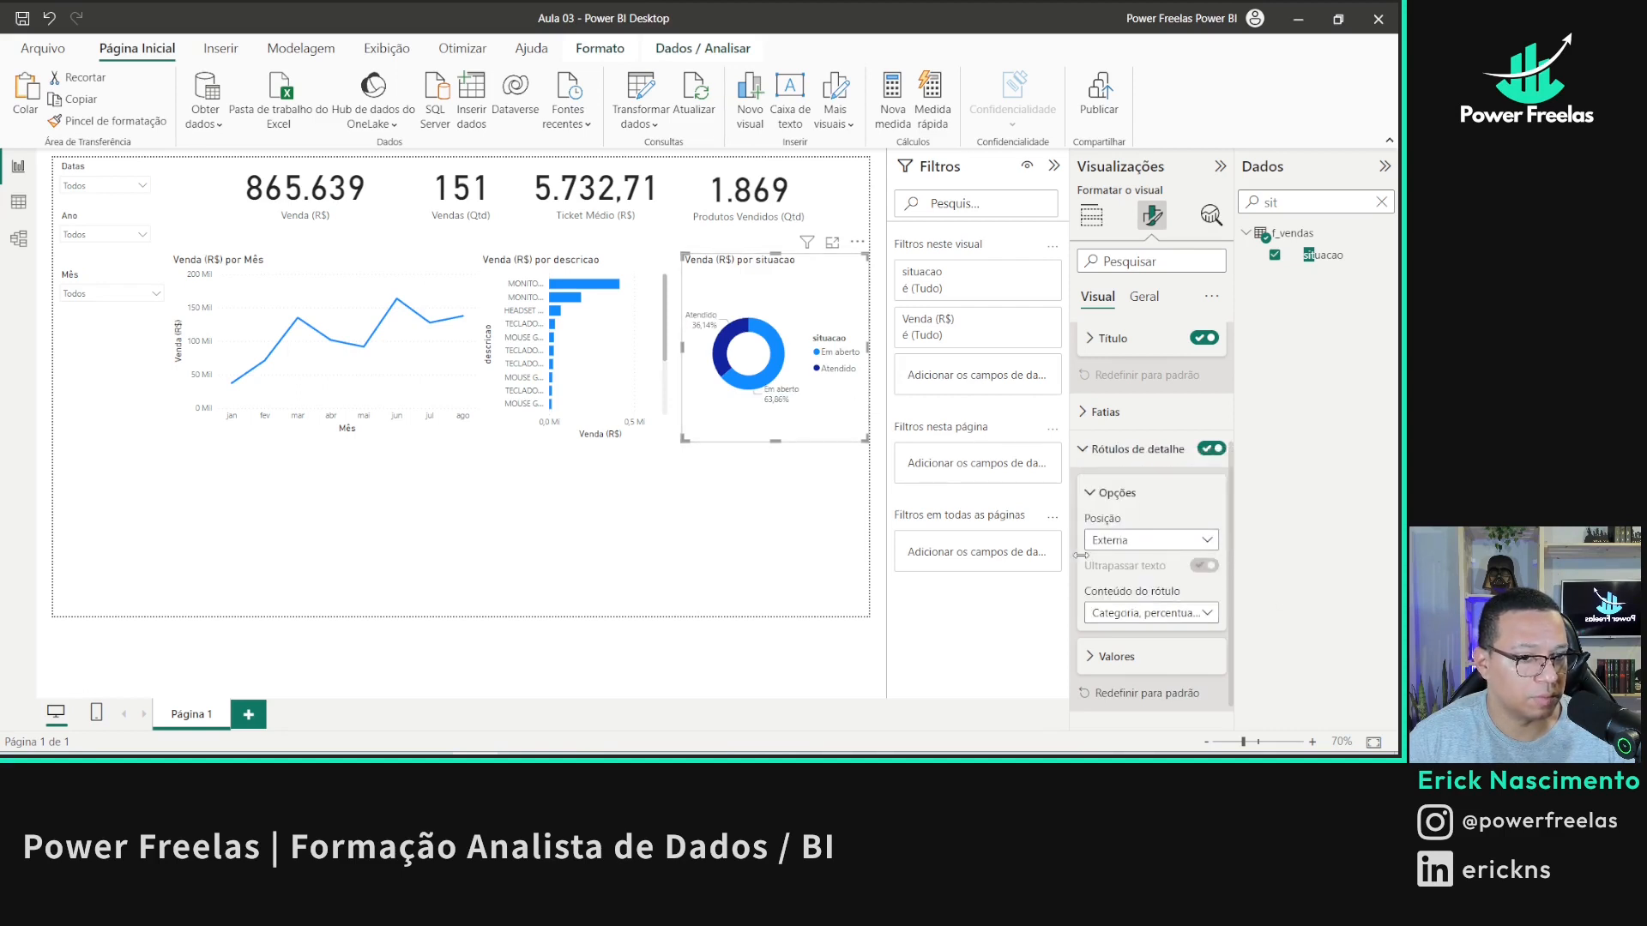
- Turn off the donut chart's legend
left_click(1100, 449)
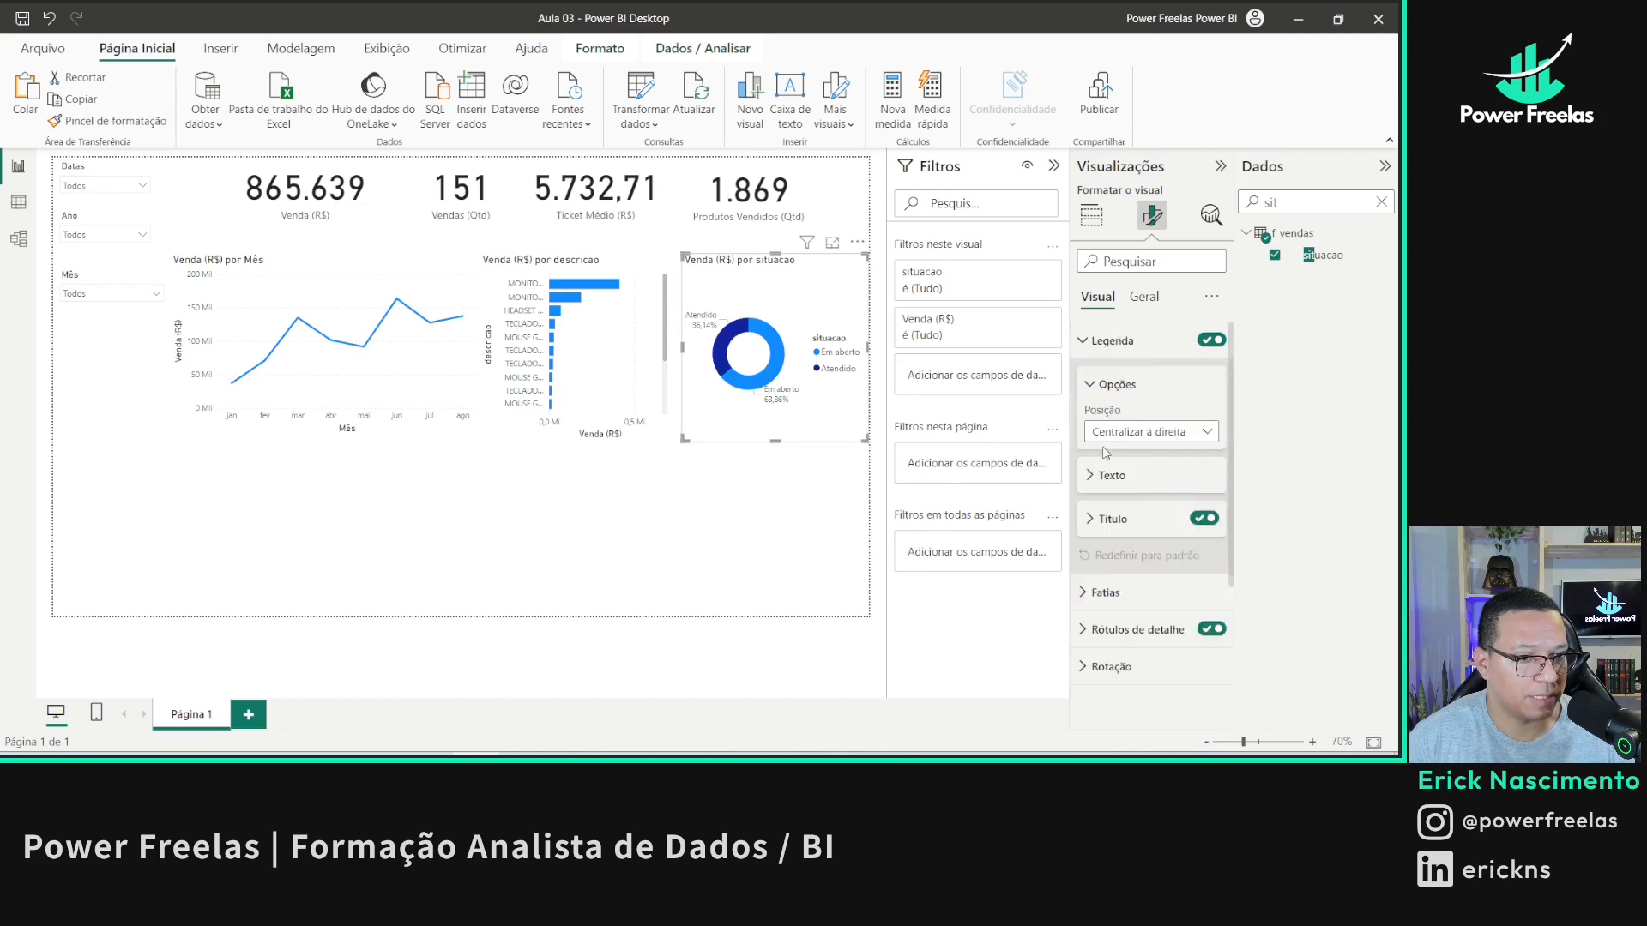
left_click(1210, 341)
left_click(780, 533)
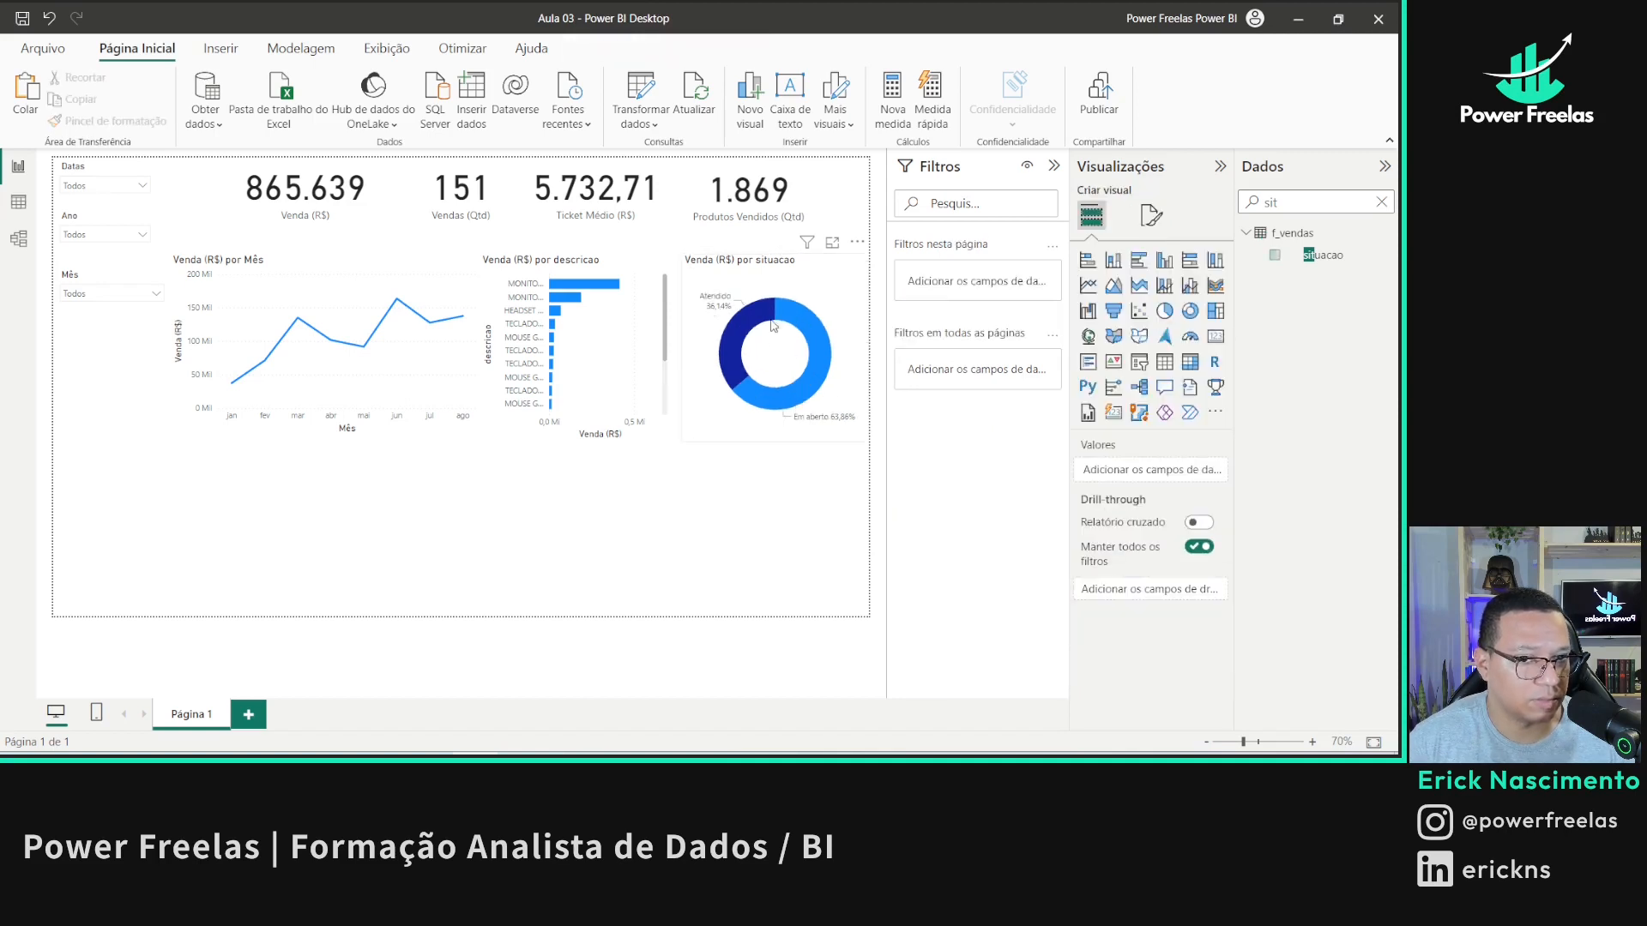
- Thin the donut chart's ring by setting the slices' inner radius to 75%
left_click(766, 268)
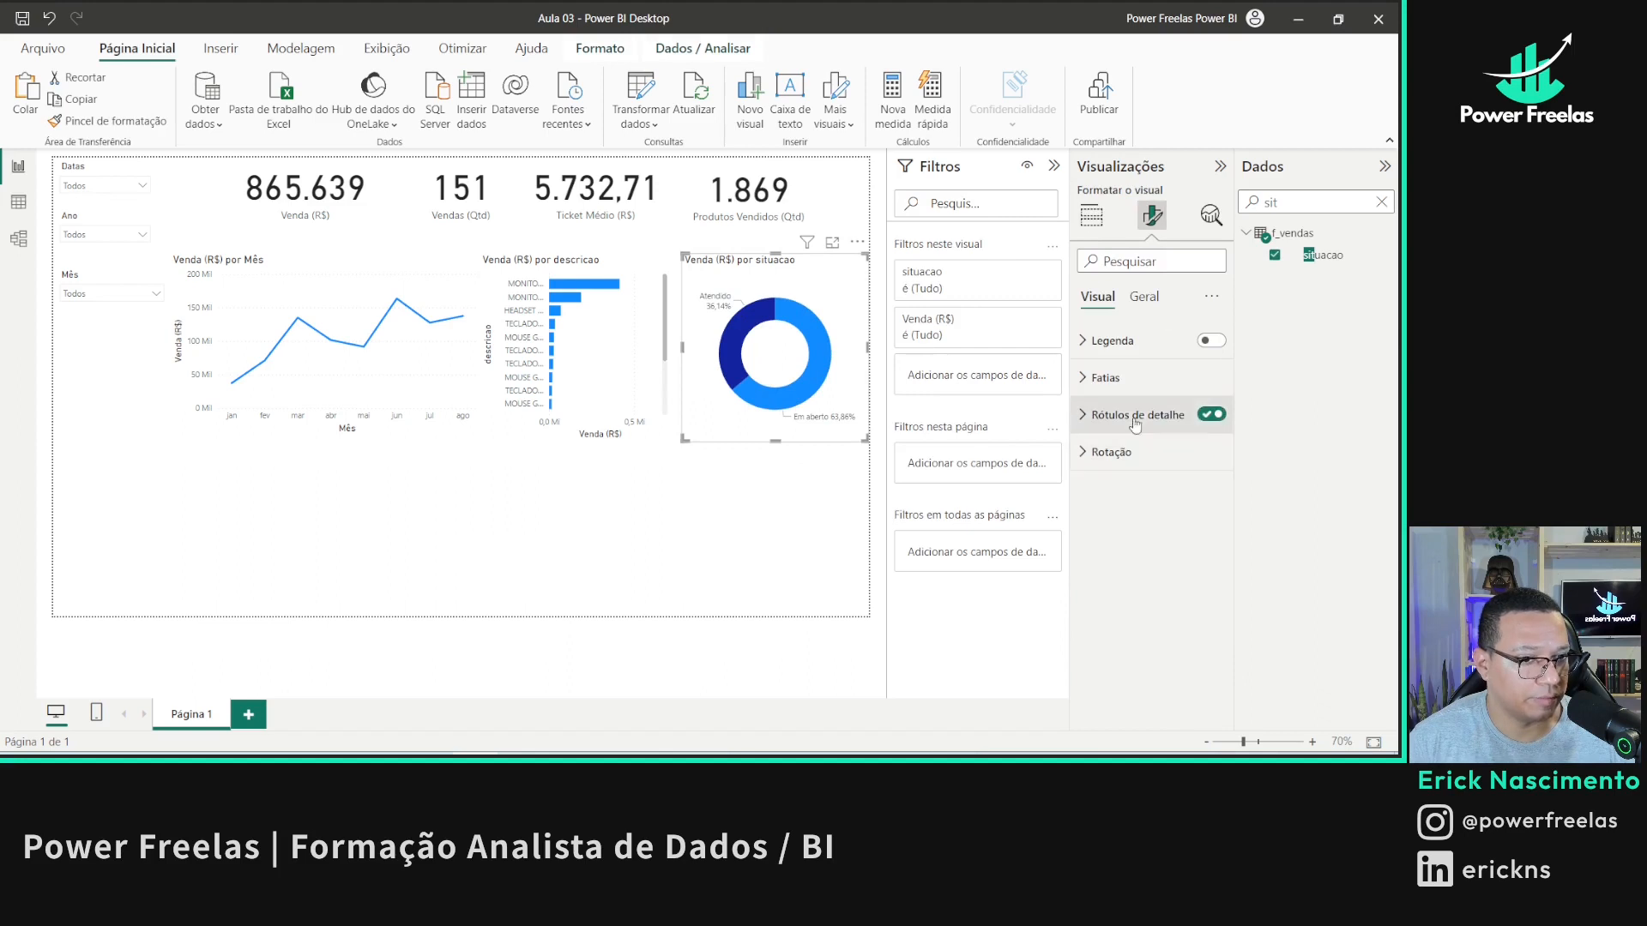
left_click(1115, 378)
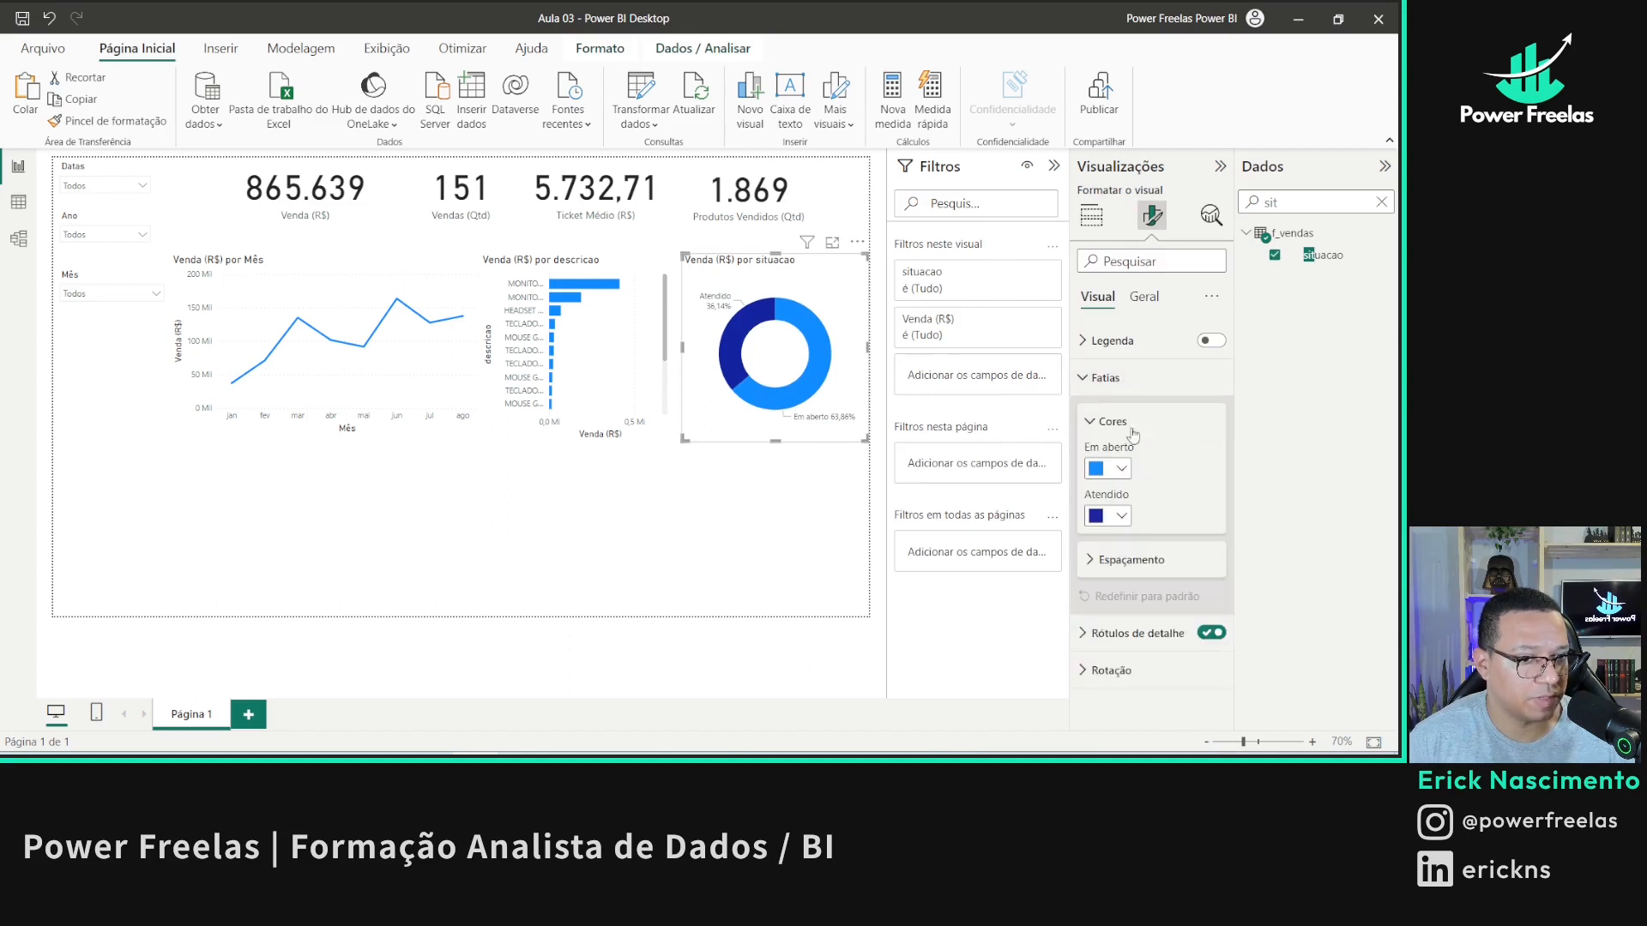
left_click(1144, 568)
mouse_move(1181, 613)
left_mouse_down()
mouse_move(1165, 613)
mouse_move(1197, 613)
left_mouse_up()
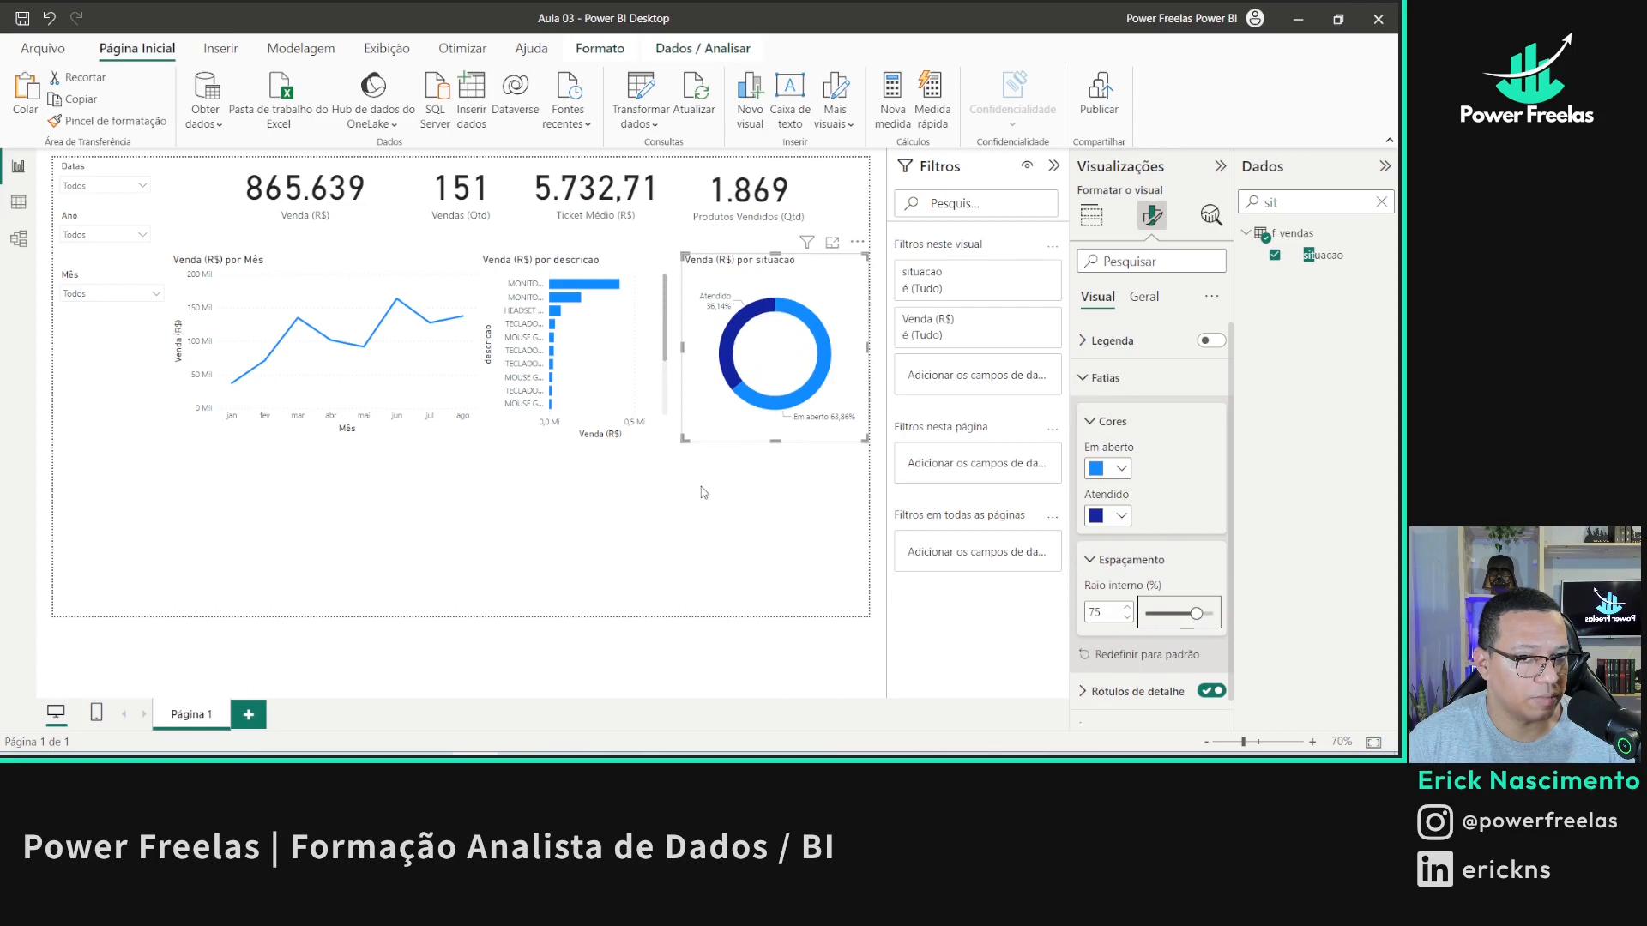
left_click(718, 507)
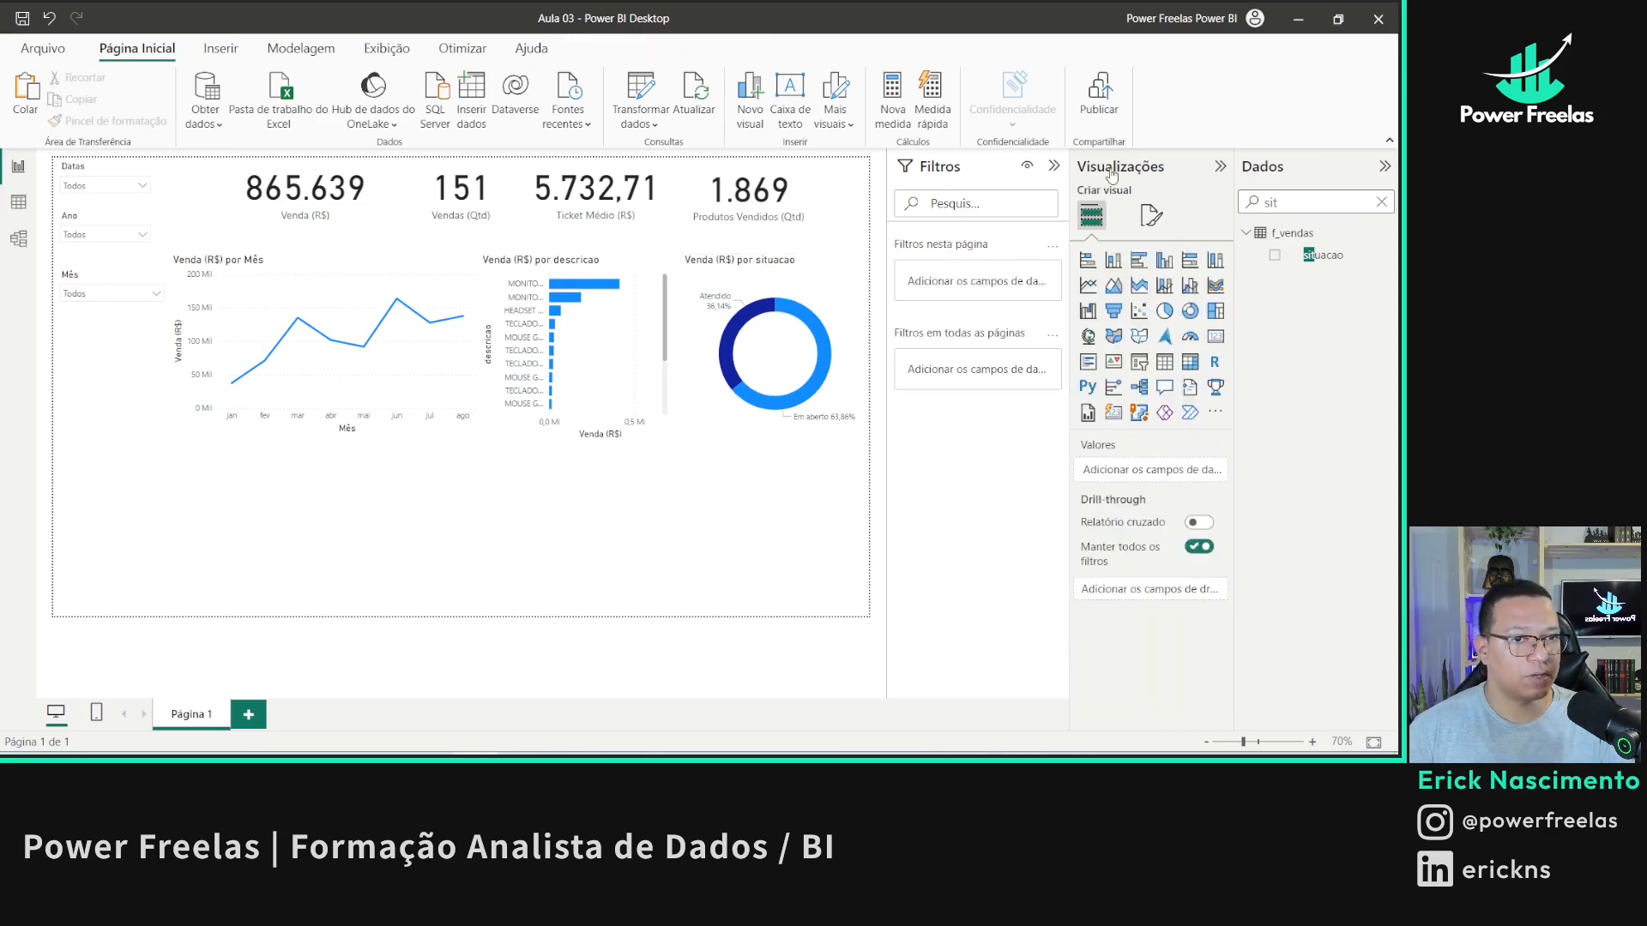
- Collapse the filters, visualizations and data panes to clear the space around the report page
left_click(1220, 166)
left_click(1191, 165)
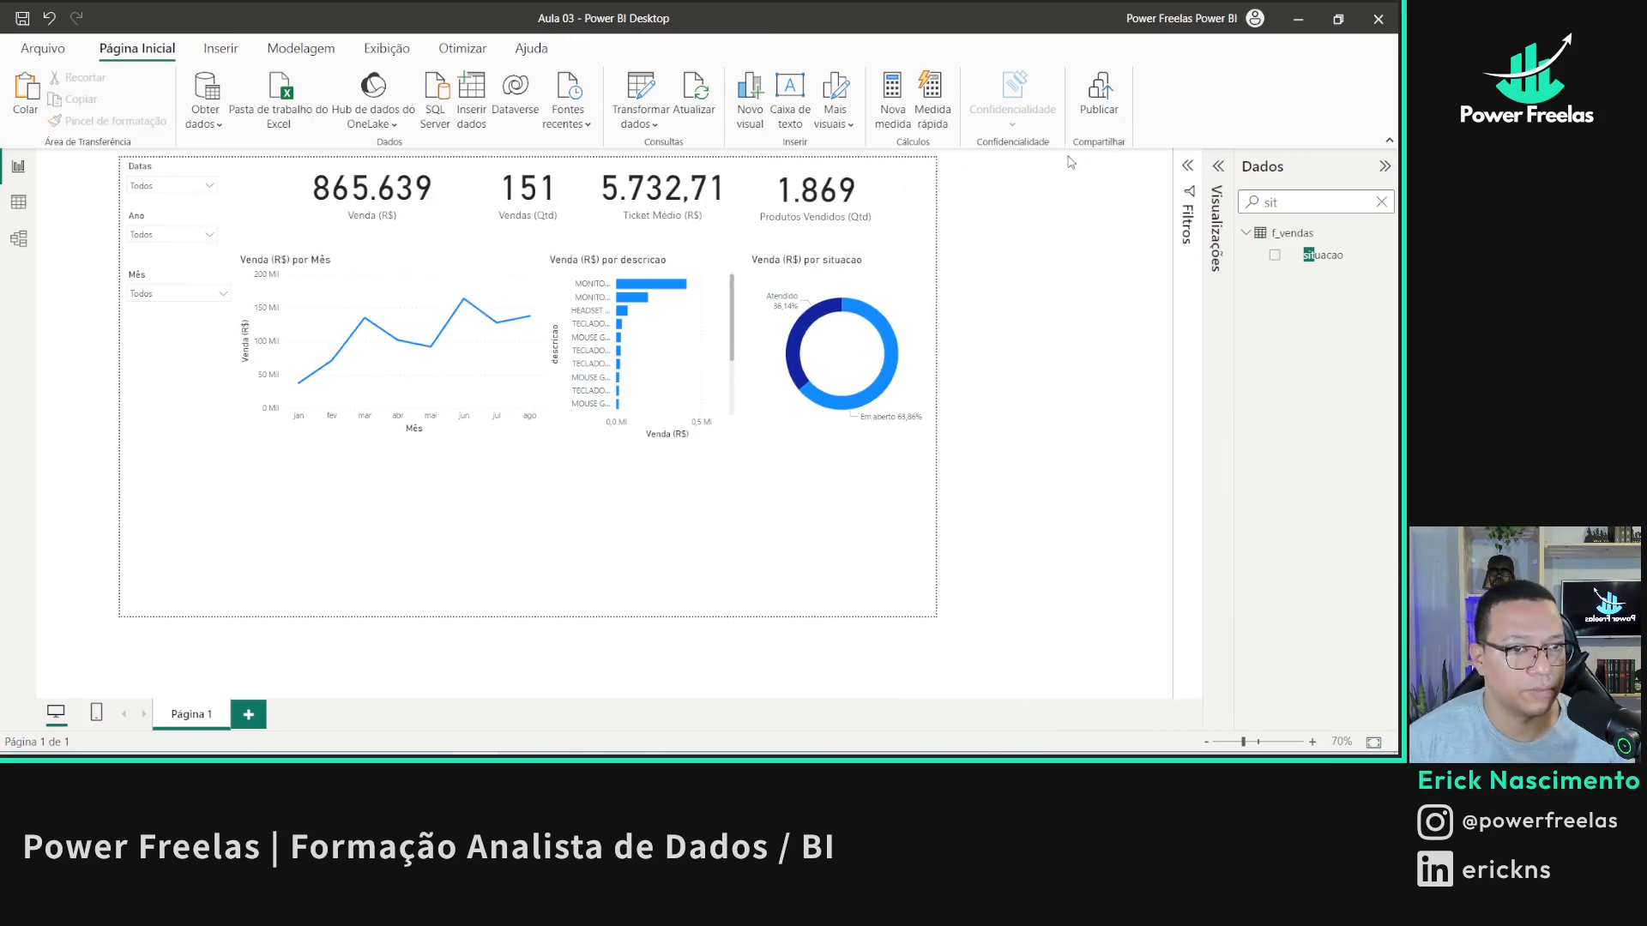
left_click(1384, 165)
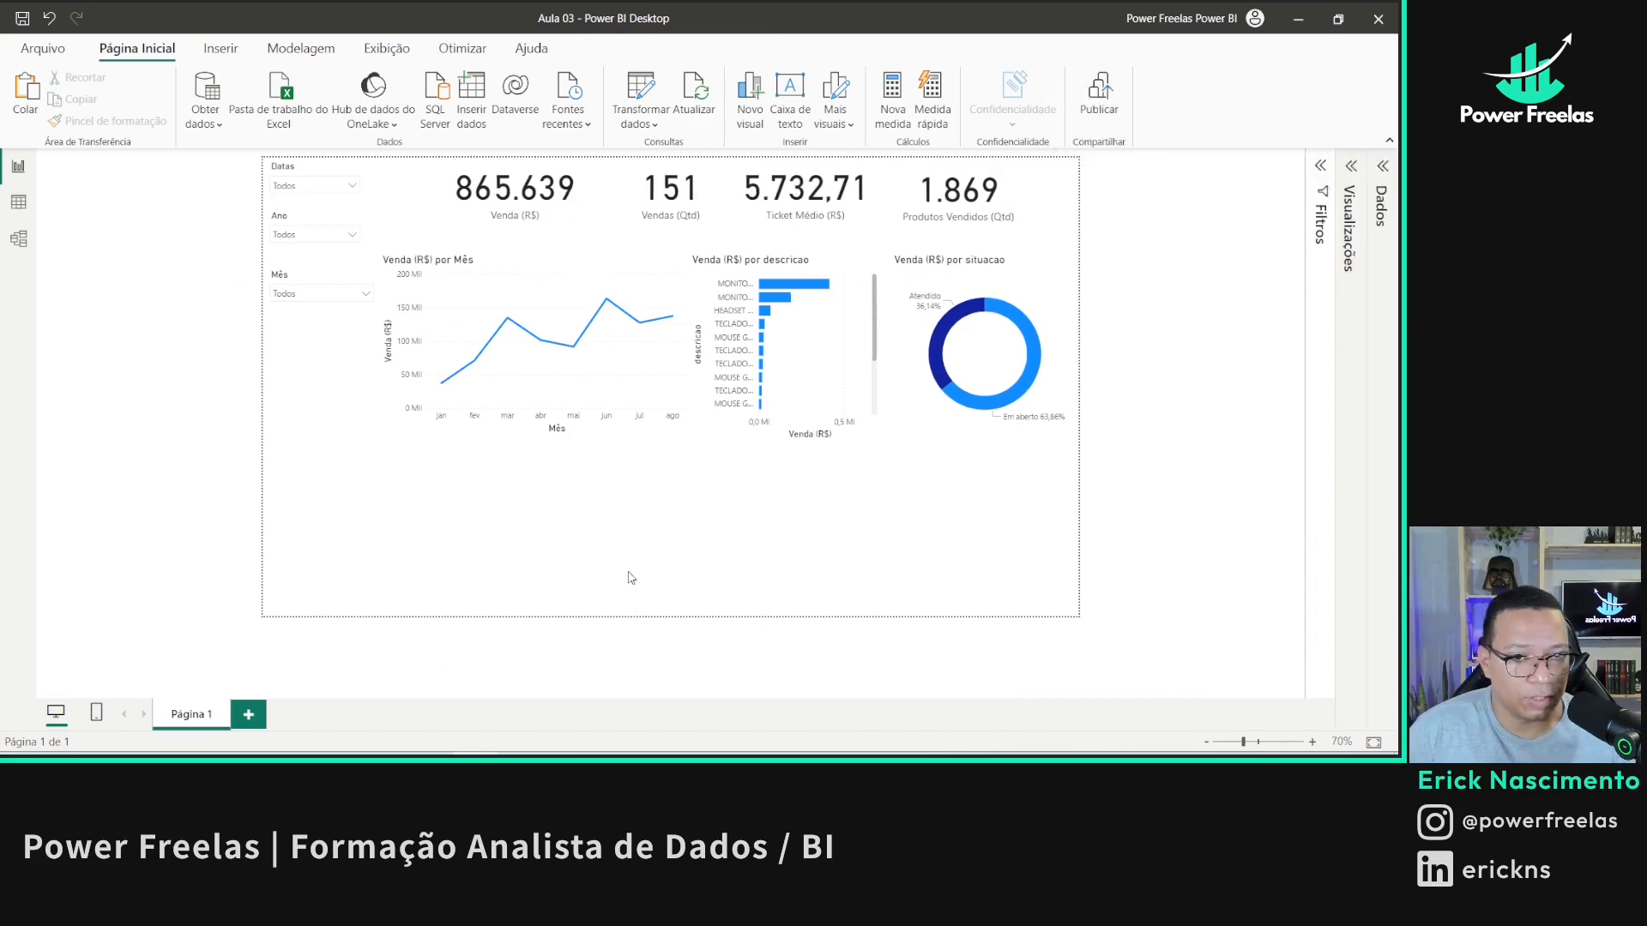
scroll(723, 354, "down", 3)
scroll(723, 354, "up", 3)
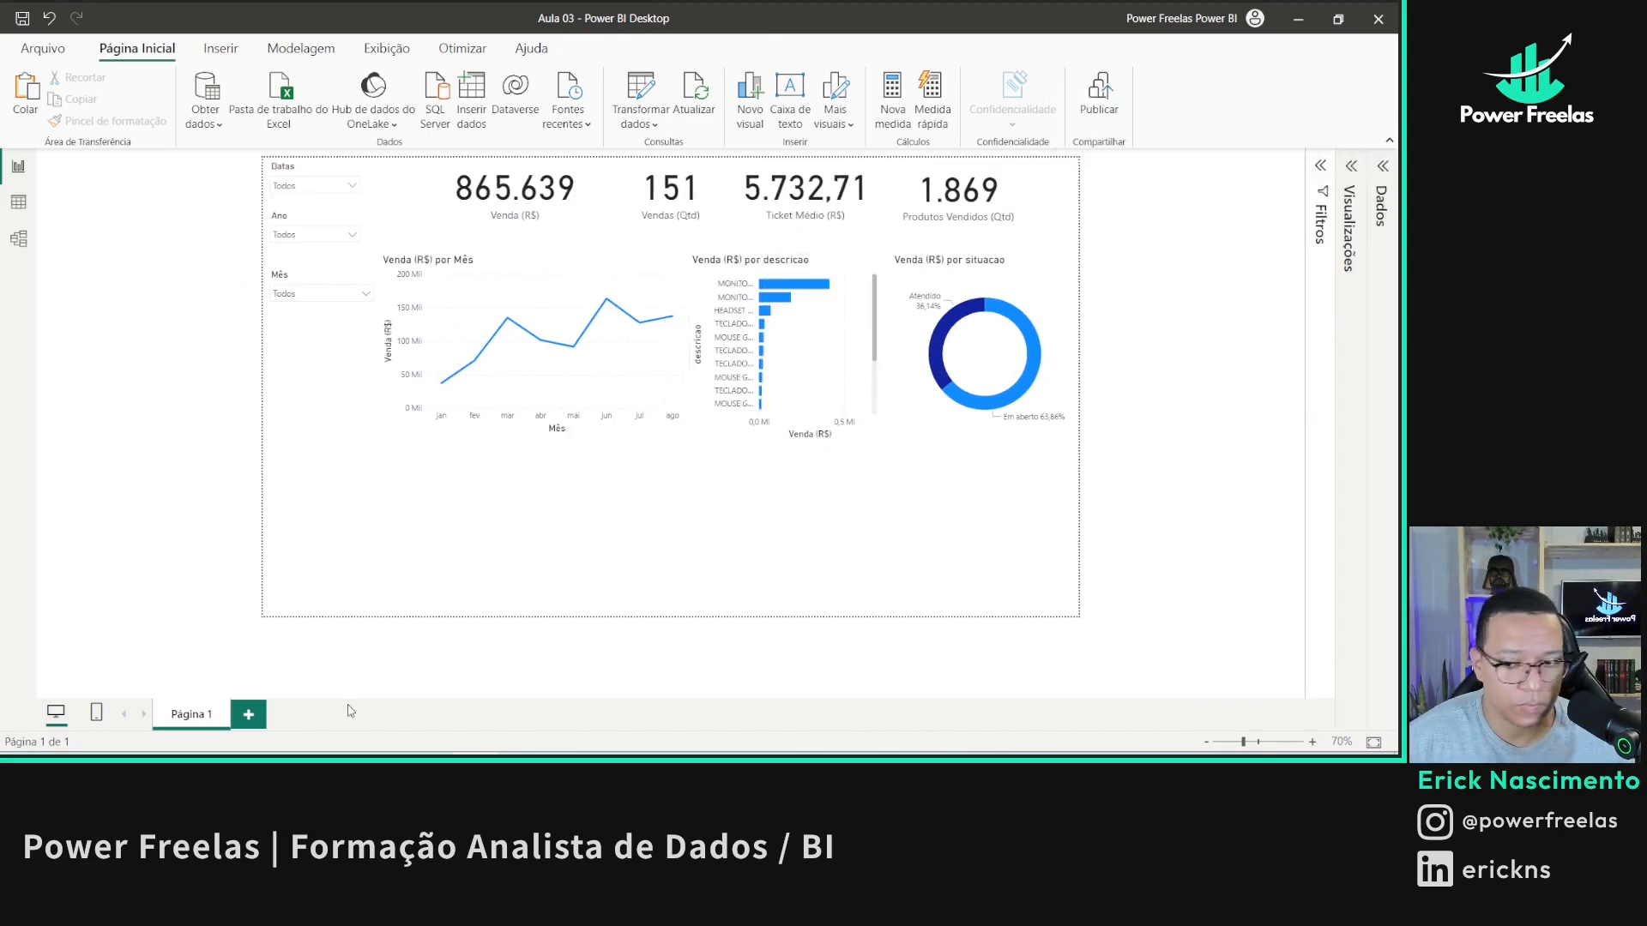
- Switch to the Notion rules list and mark the day-and-product item and the situation donut item as ok
key("alt+Tab")
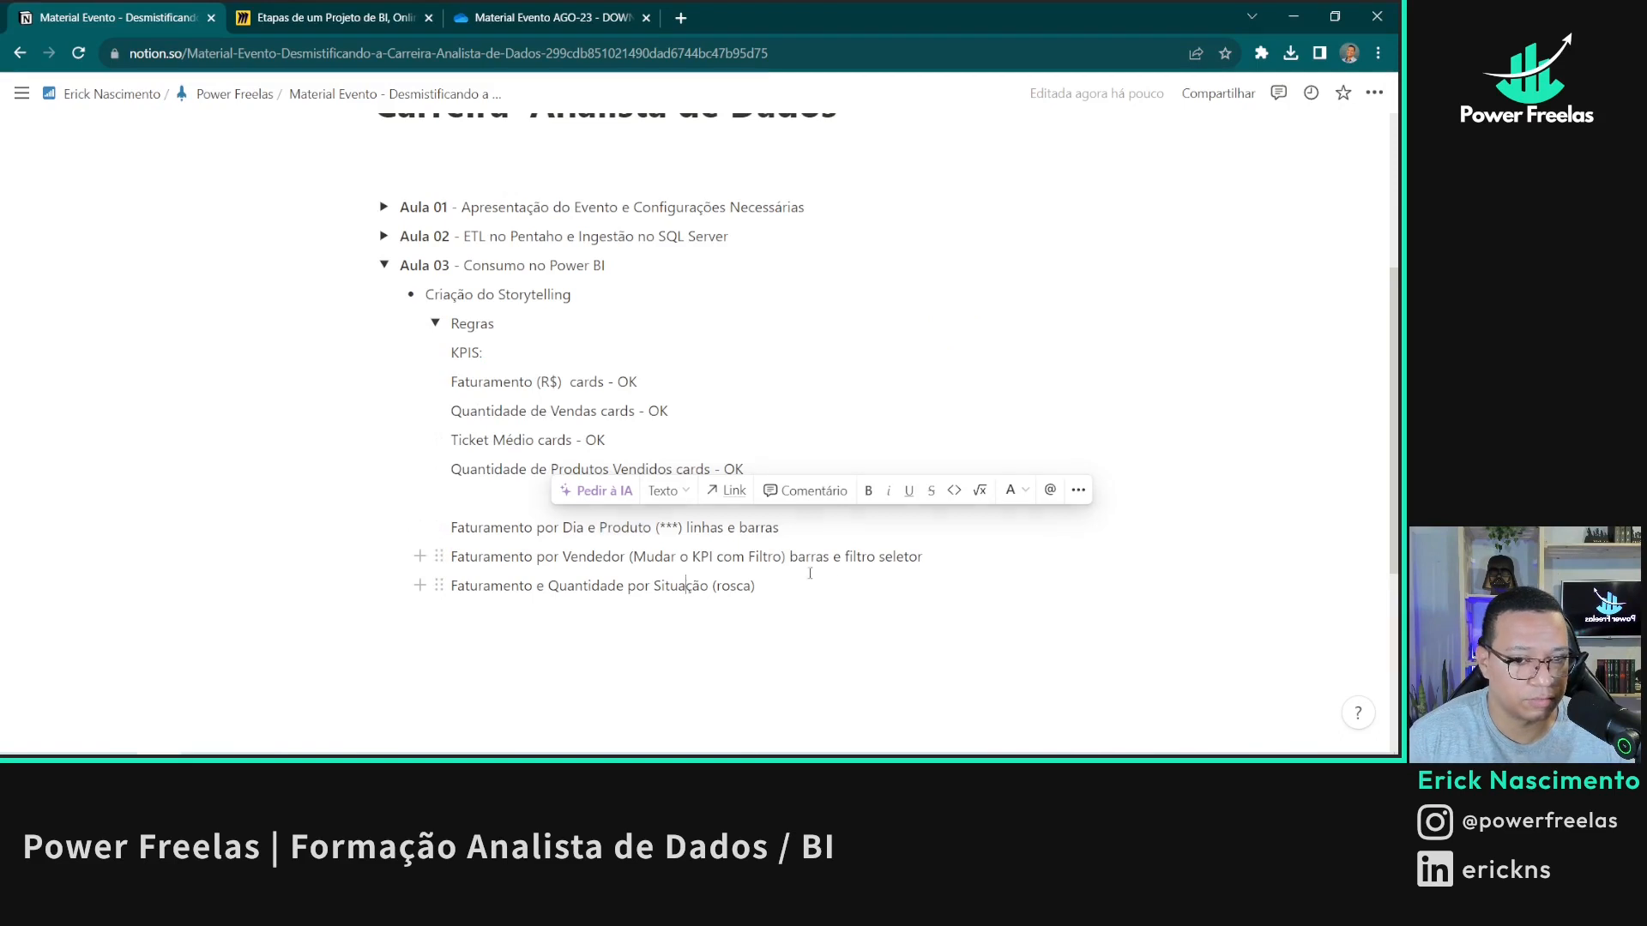
left_click(889, 529)
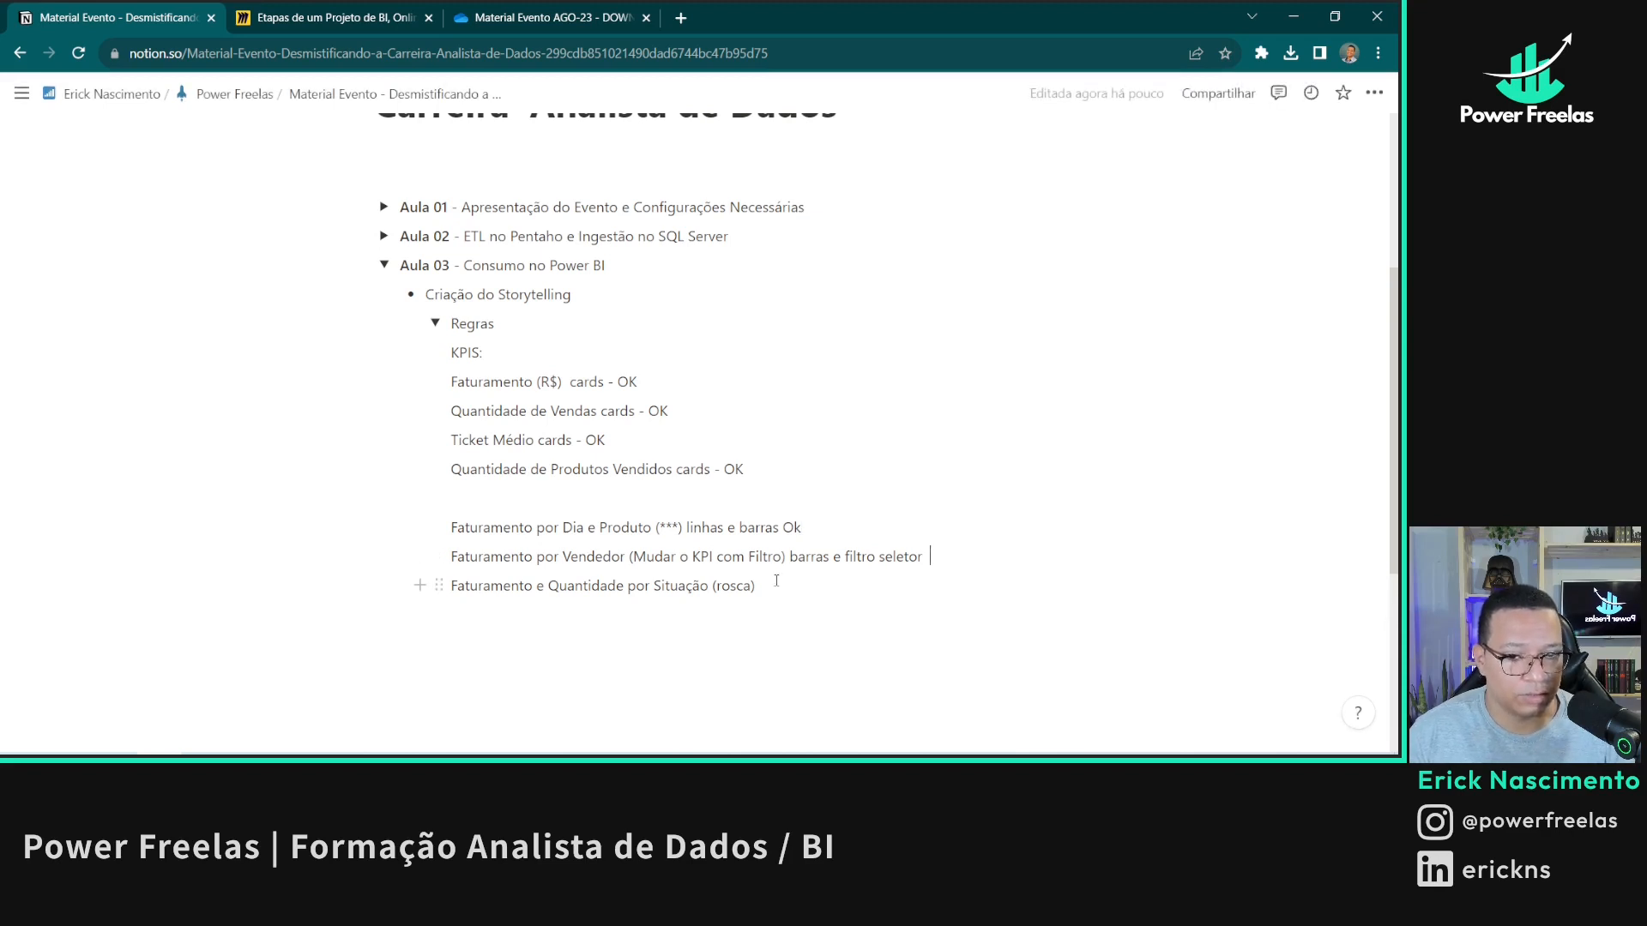
type("ok")
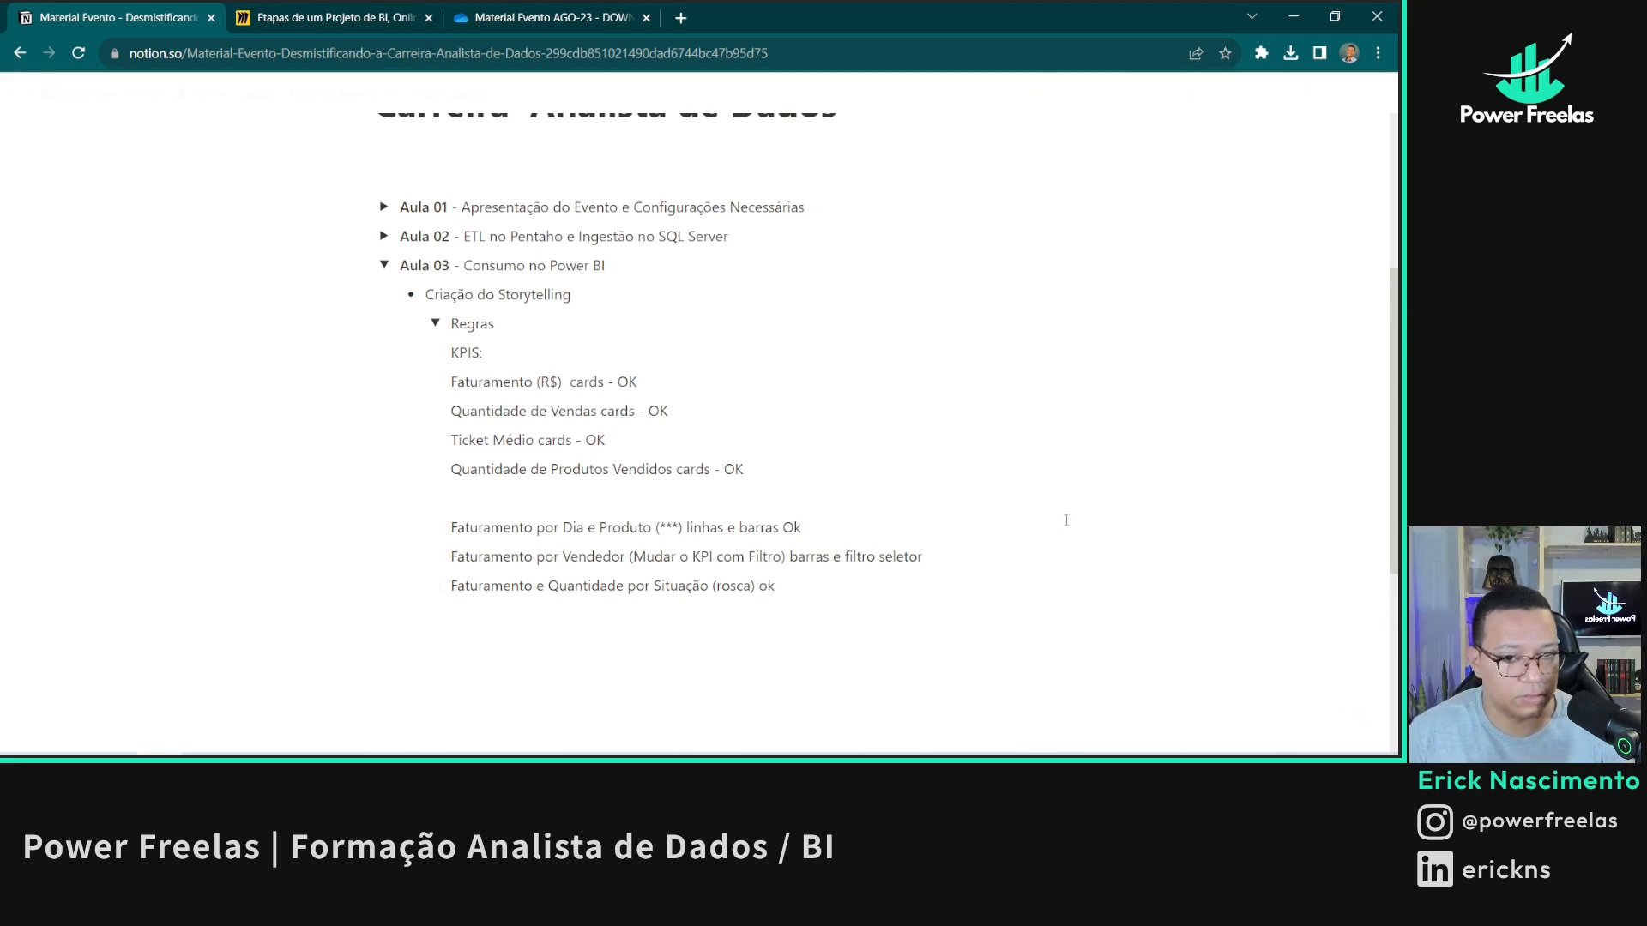
- Return to Power BI Desktop and add a wide clustered column chart in the empty space under the existing charts
key("alt+Tab")
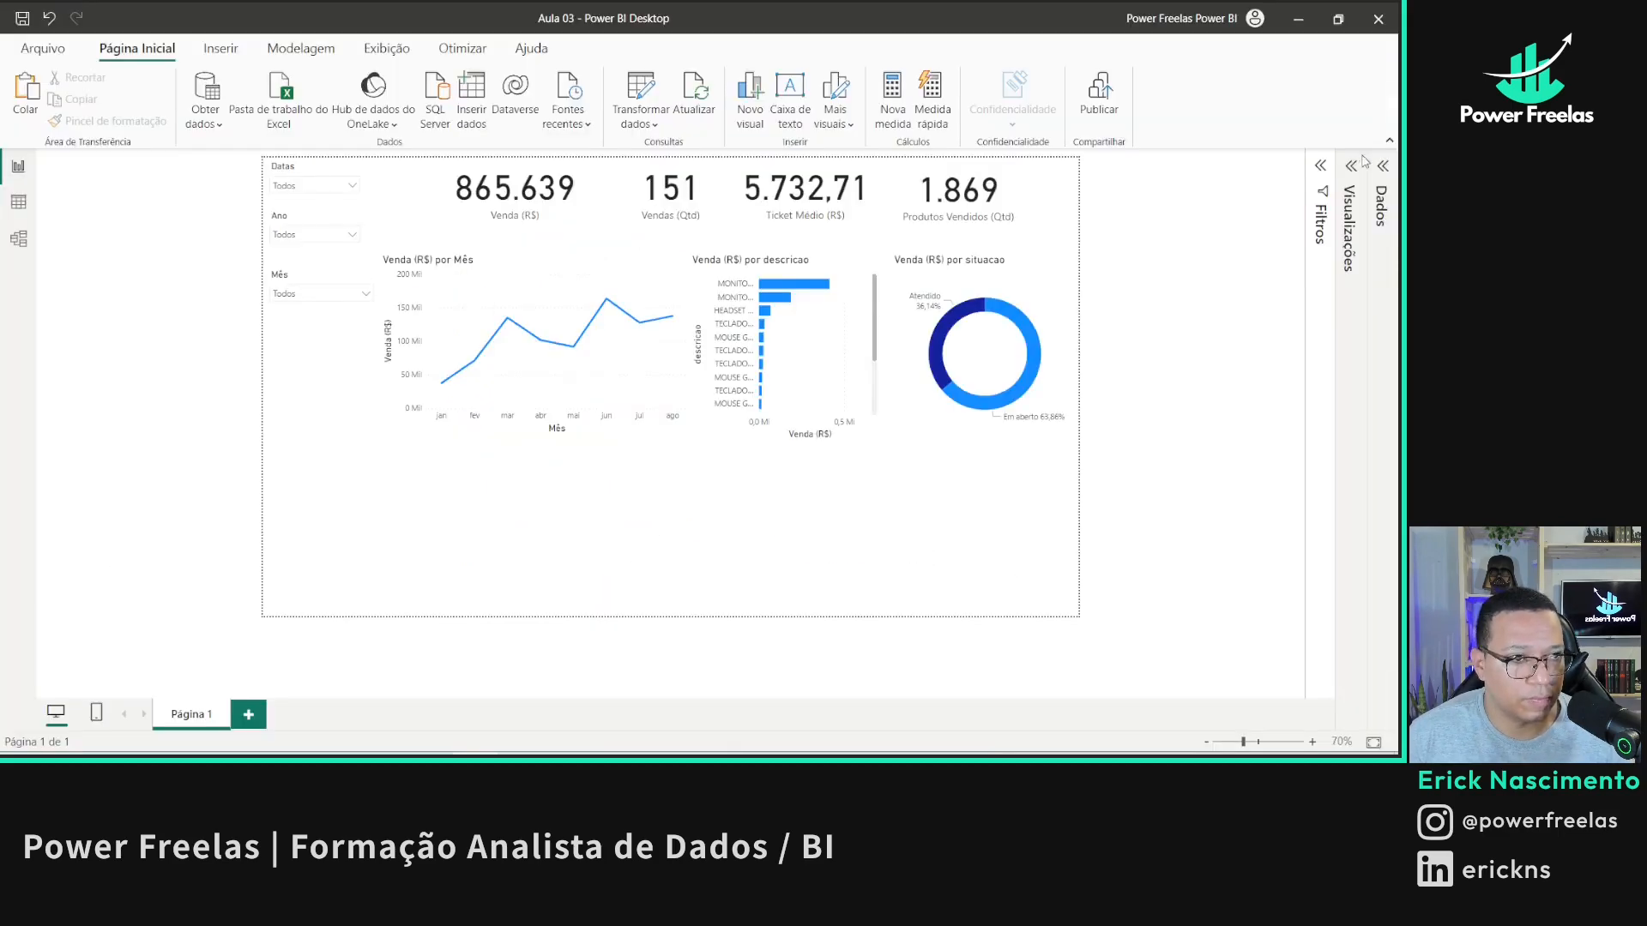
left_click(1362, 163)
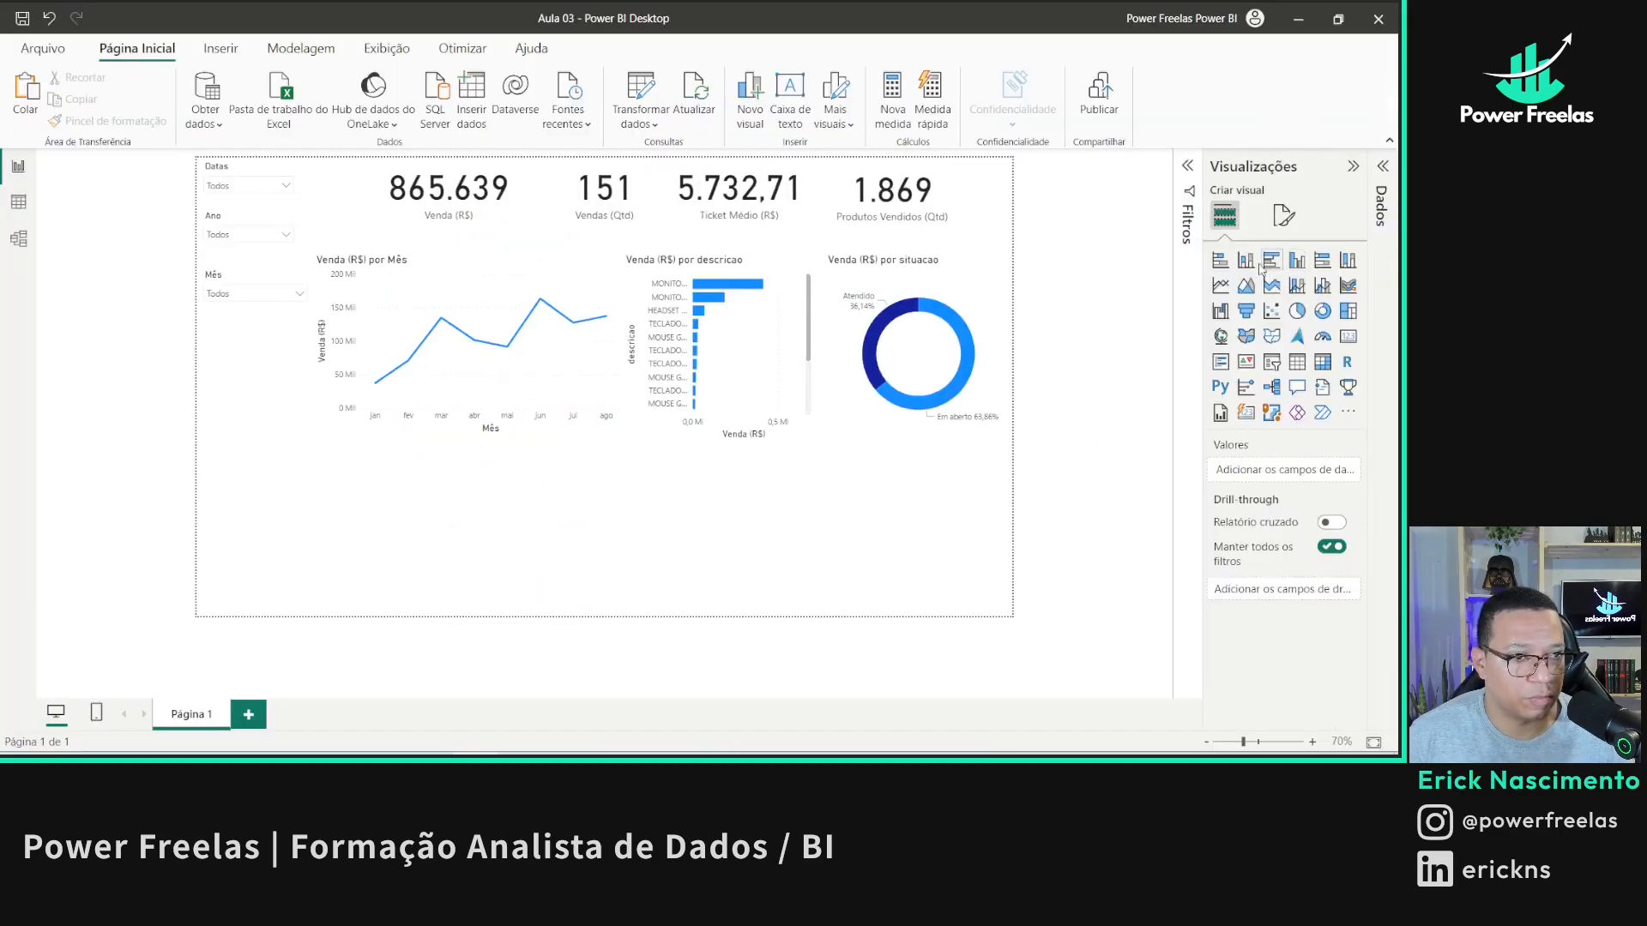
left_click(1296, 260)
left_click_drag(247, 520, 389, 463)
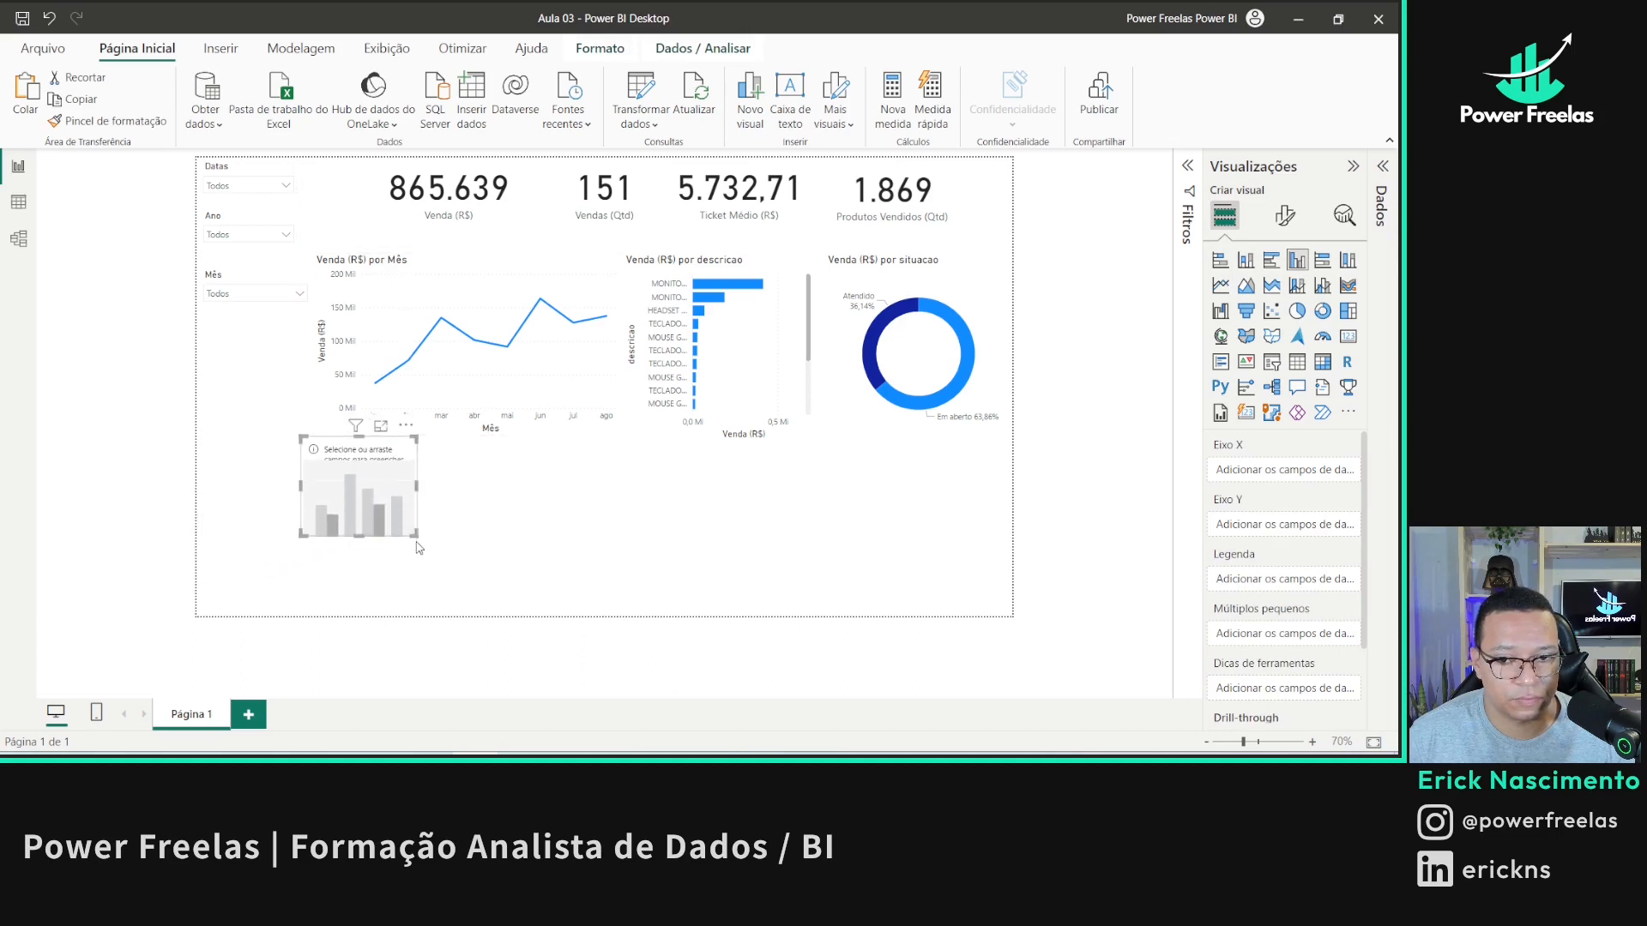
left_click_drag(414, 535, 988, 639)
- Plot Venda (R$) by vendedor in the new column chart, with vendedor on the X axis
left_click(1381, 205)
left_click(1295, 202)
type("ve")
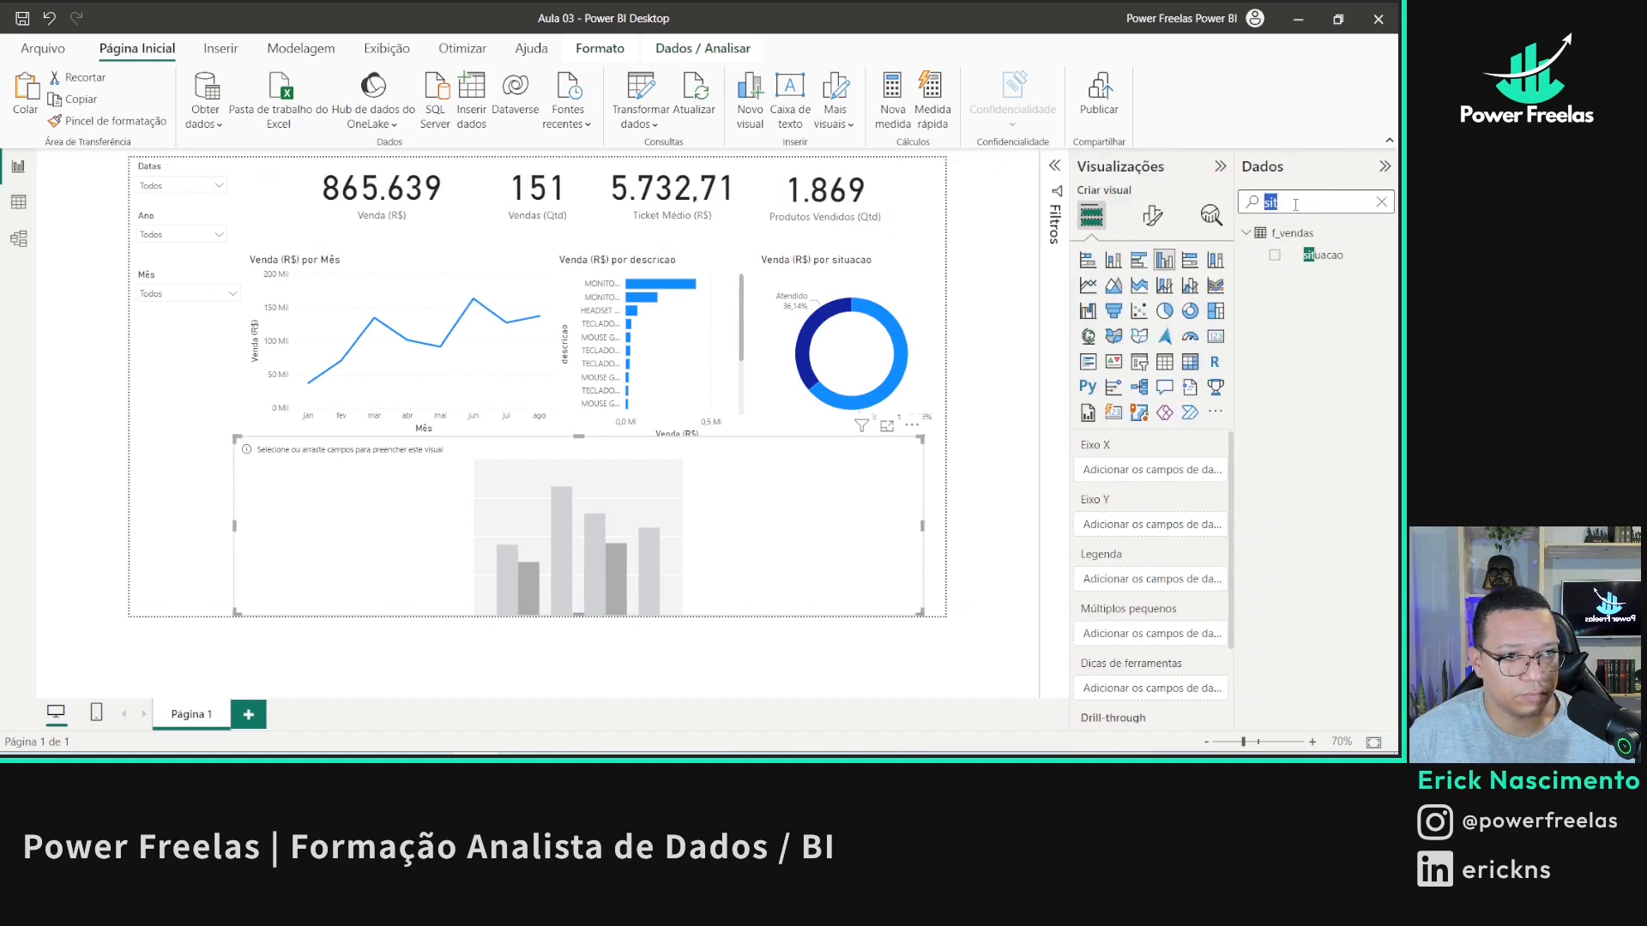
type("ndedo")
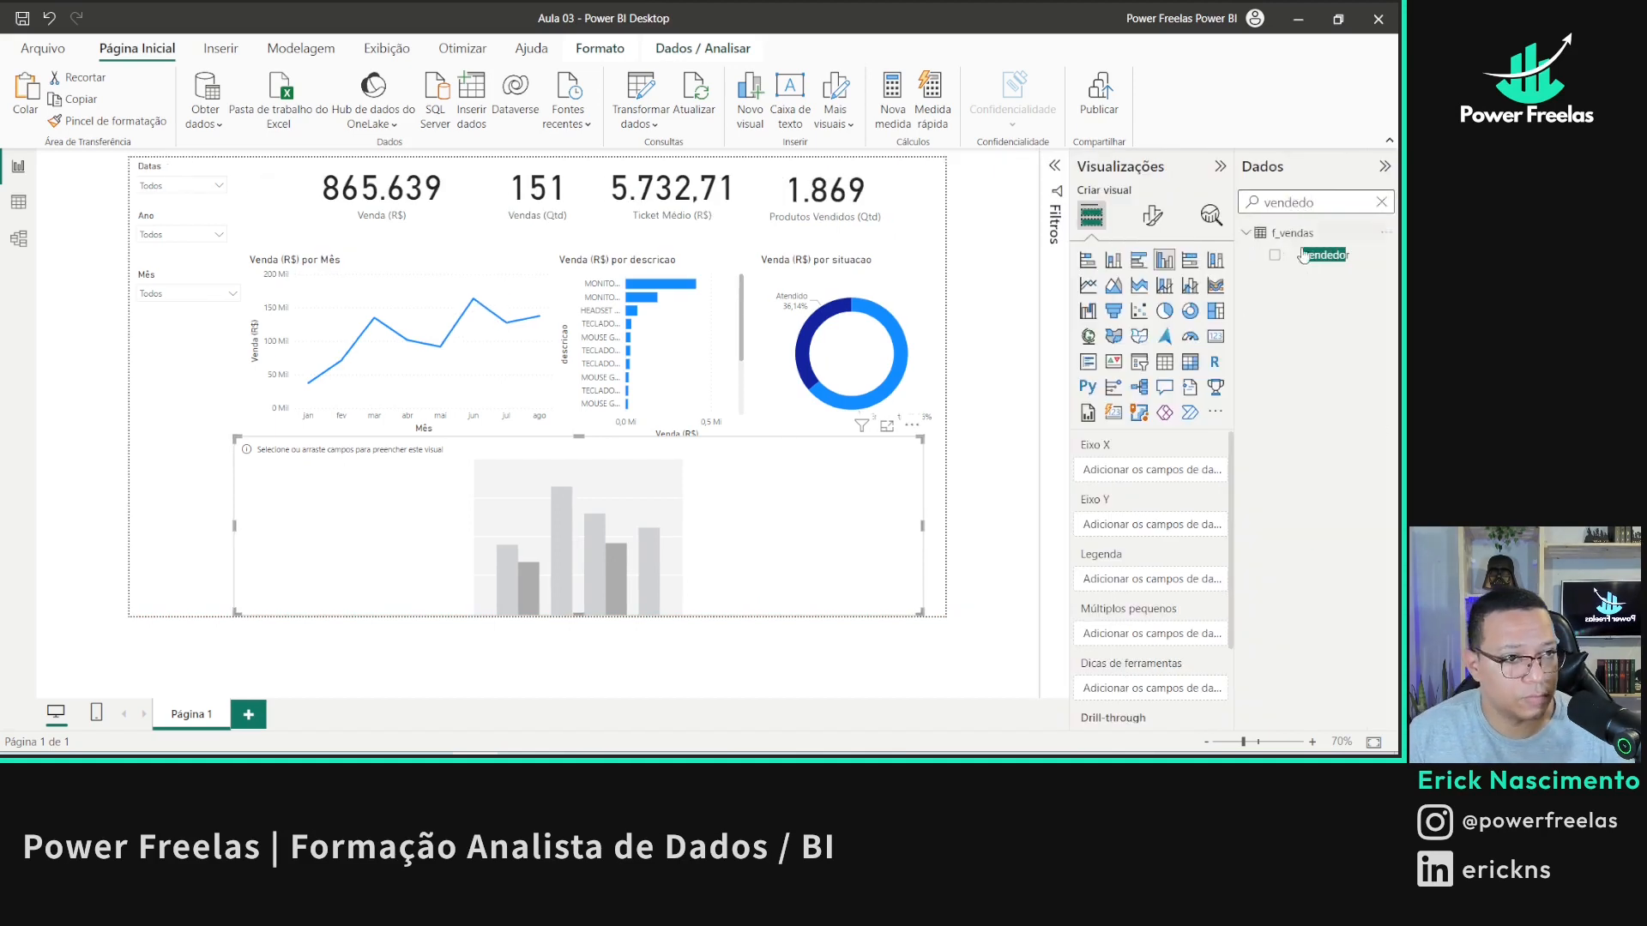
left_click_drag(1302, 255, 1162, 482)
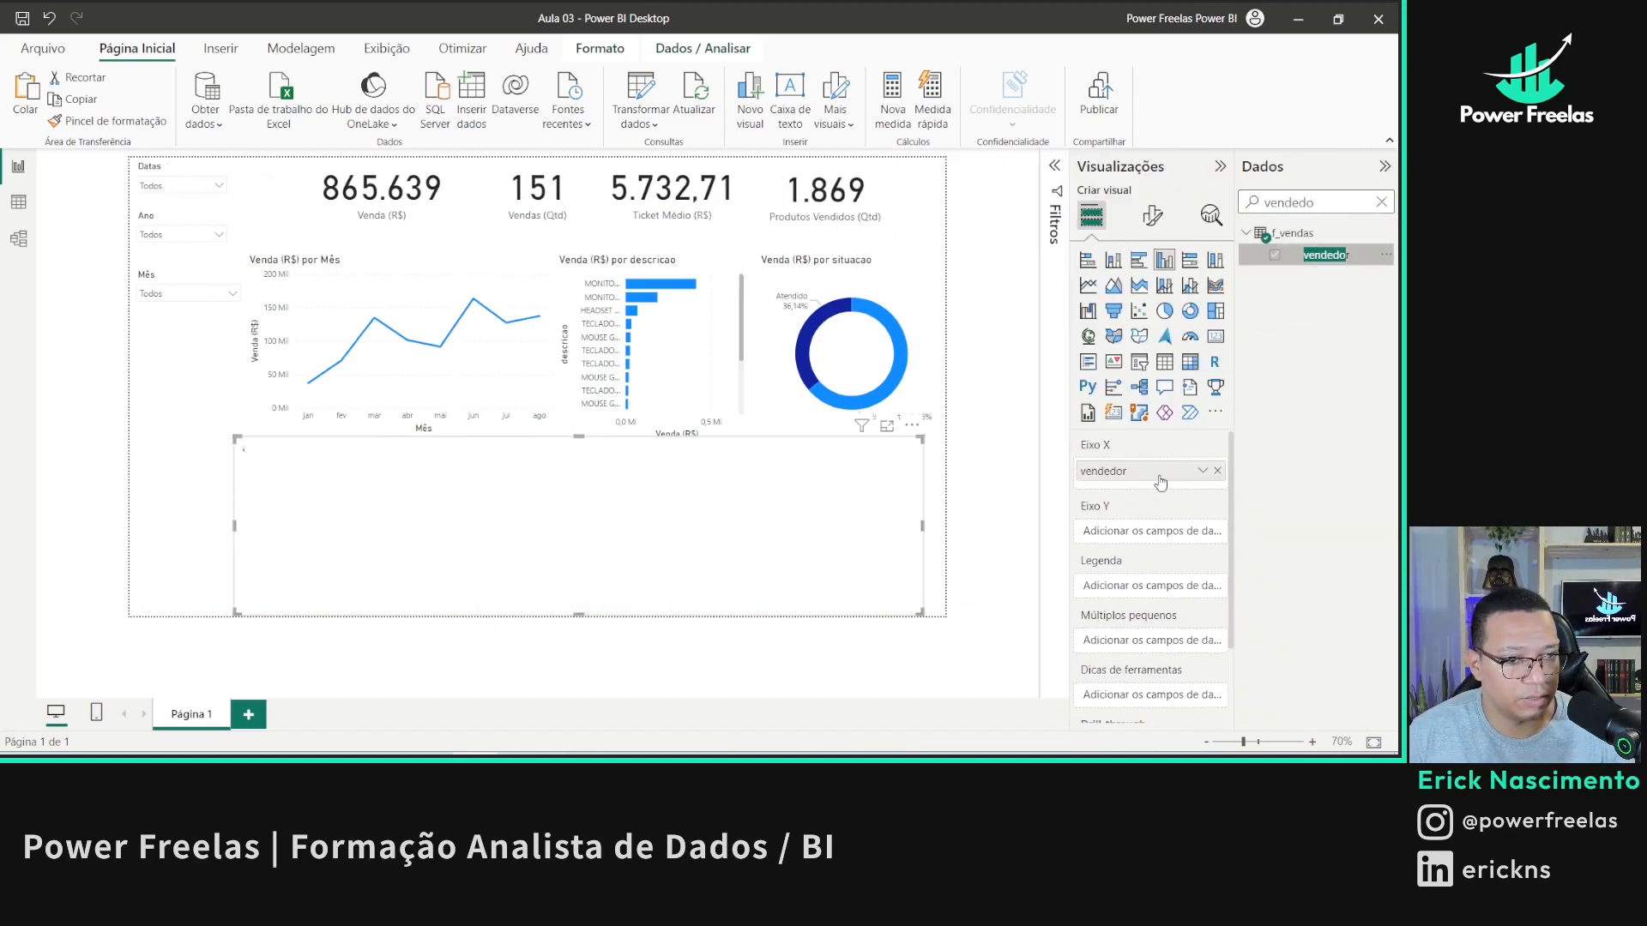
double_click(1327, 193)
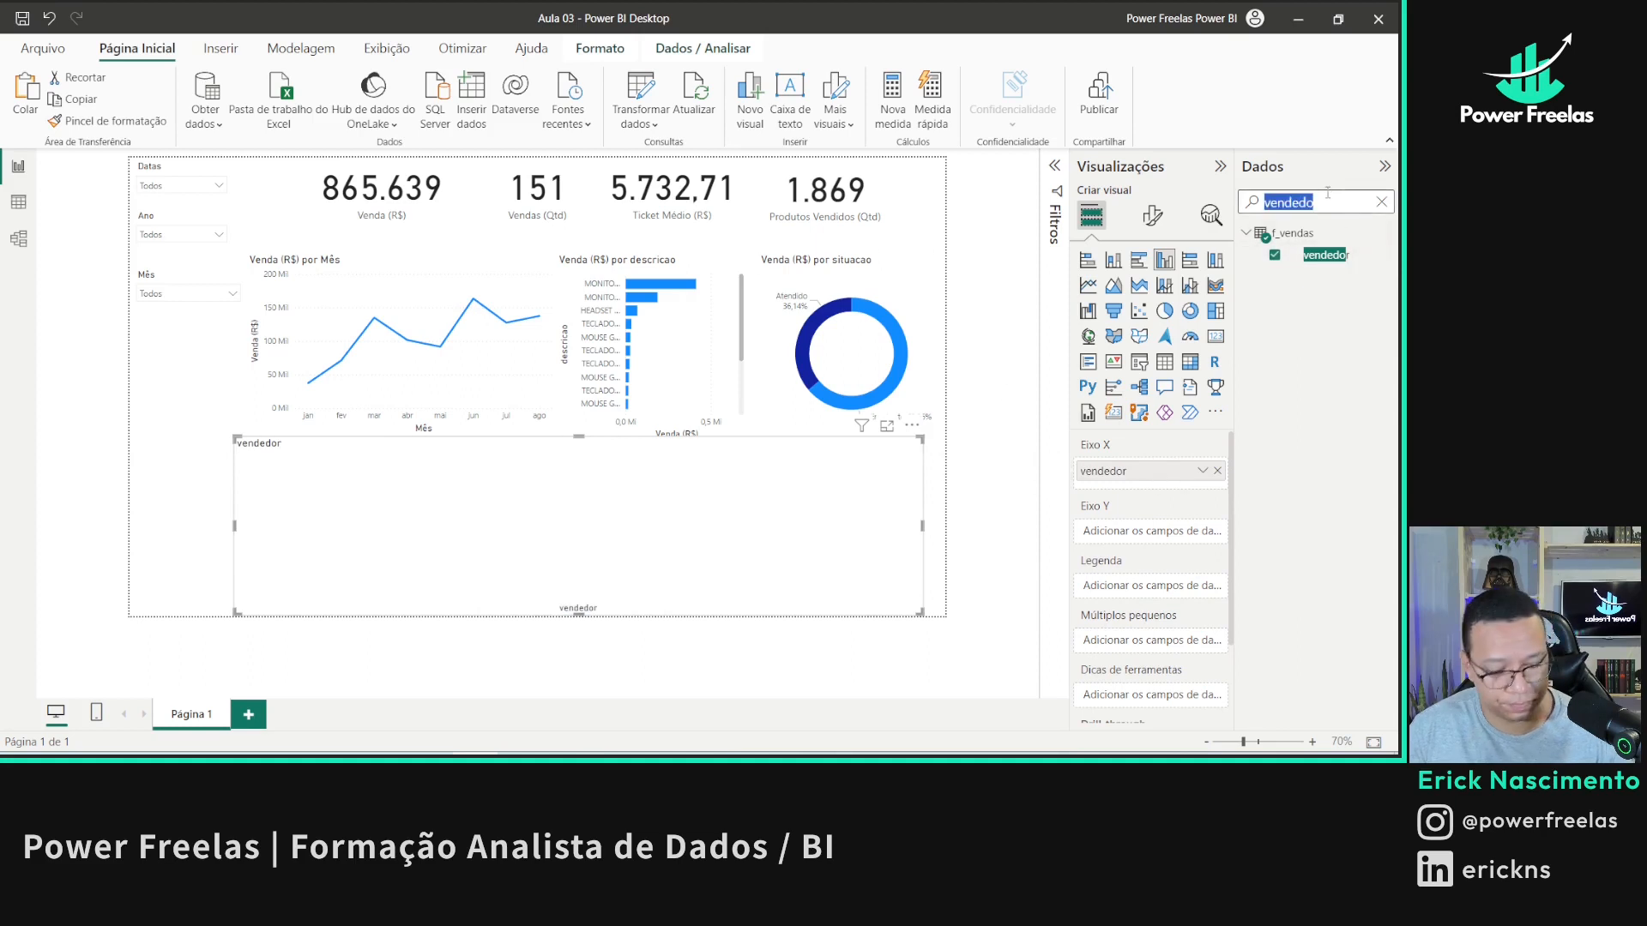
type("venda")
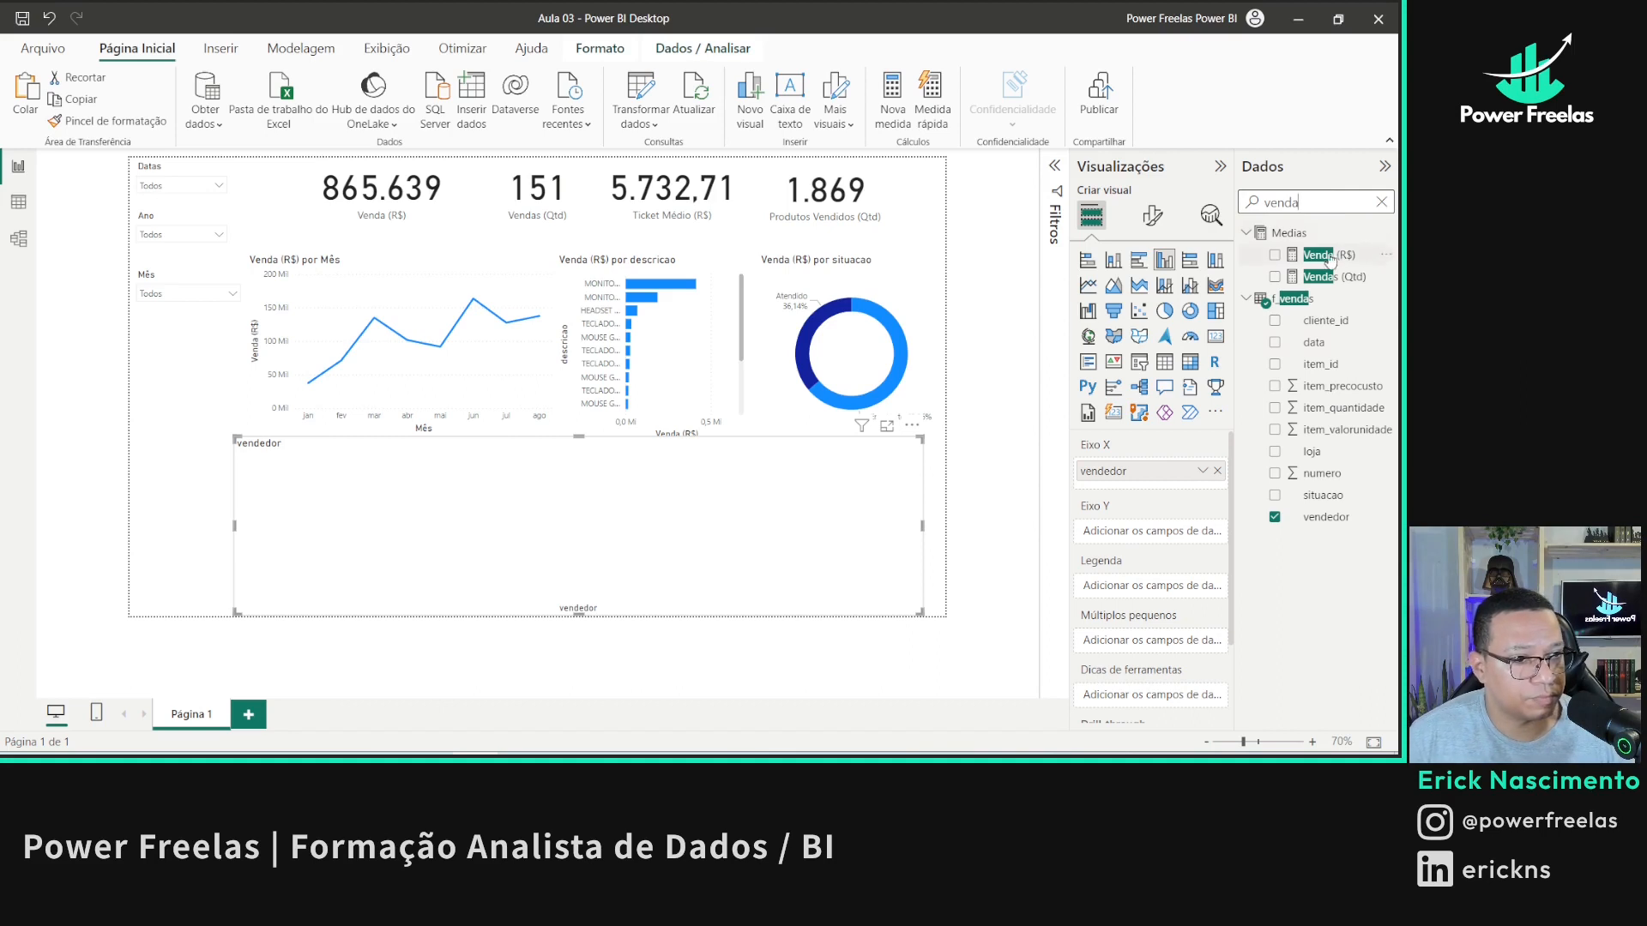
left_click_drag(1328, 257, 753, 503)
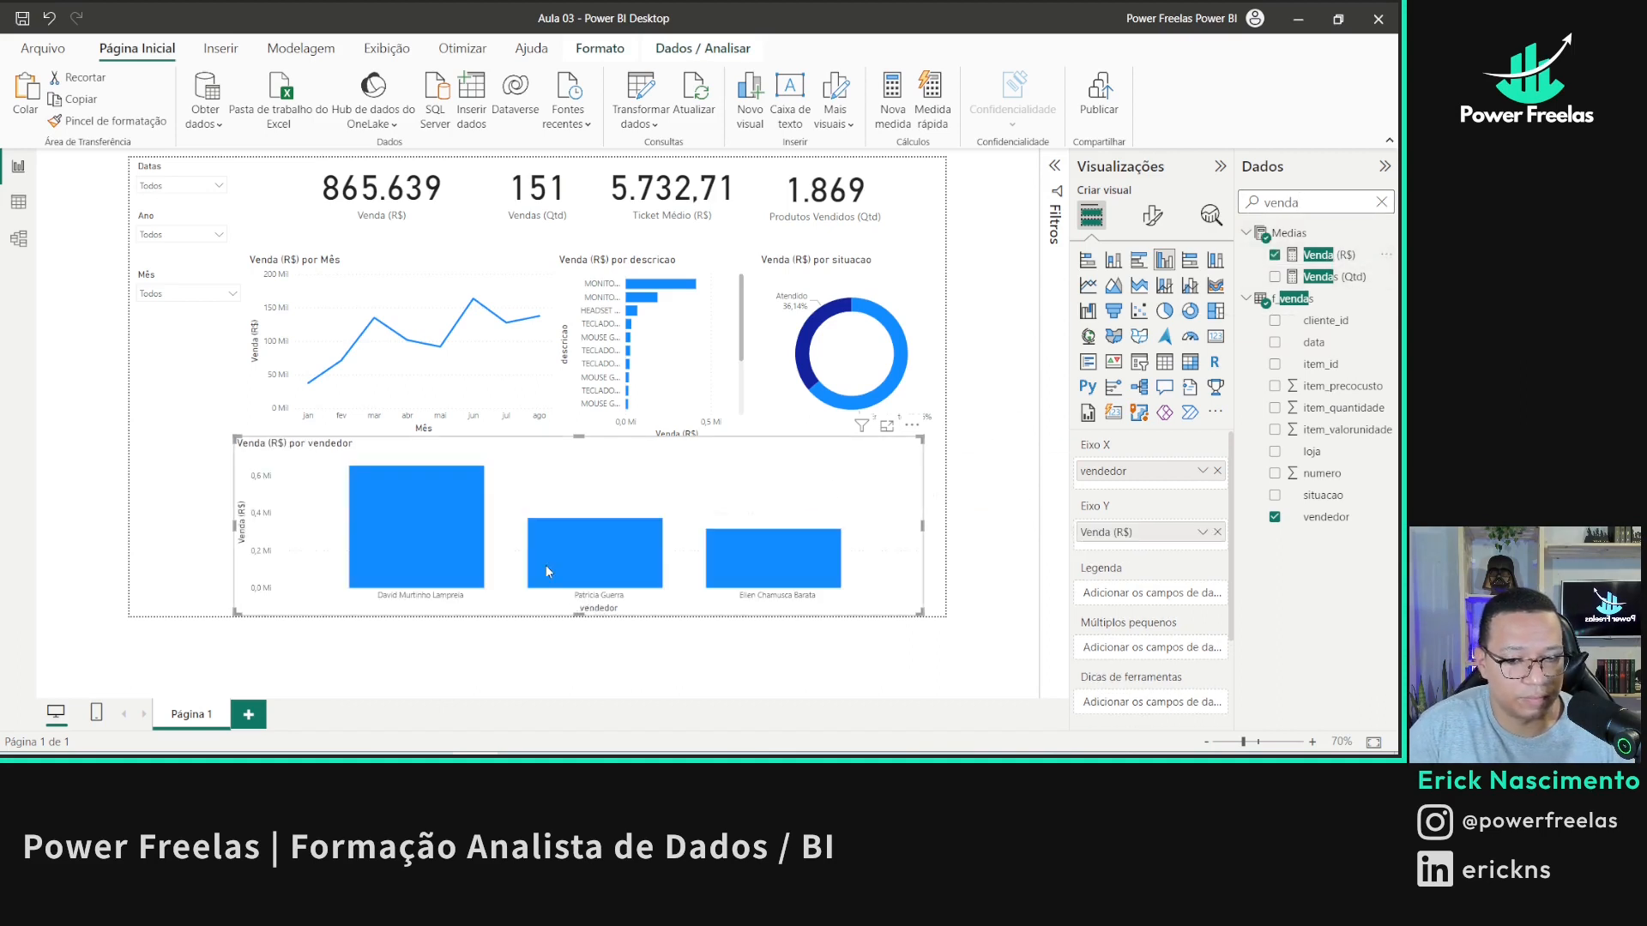
- Align the vendedor column chart with the line chart's edge, narrow it to about half its width and reduce its height
left_click(773, 342)
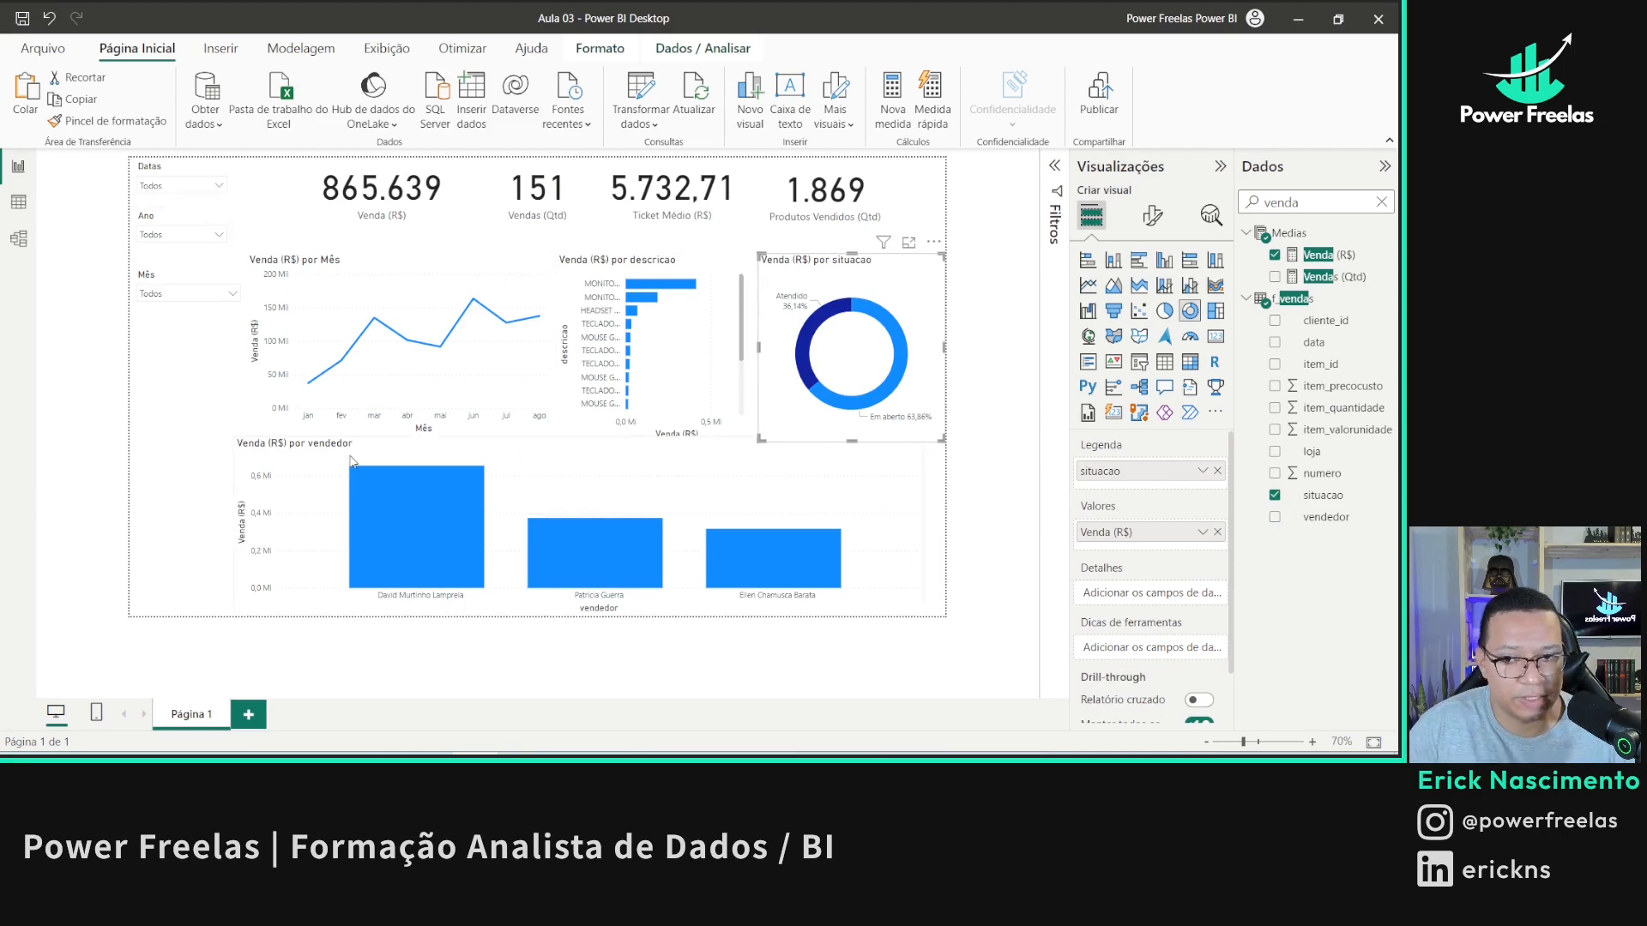
left_click_drag(347, 451, 362, 451)
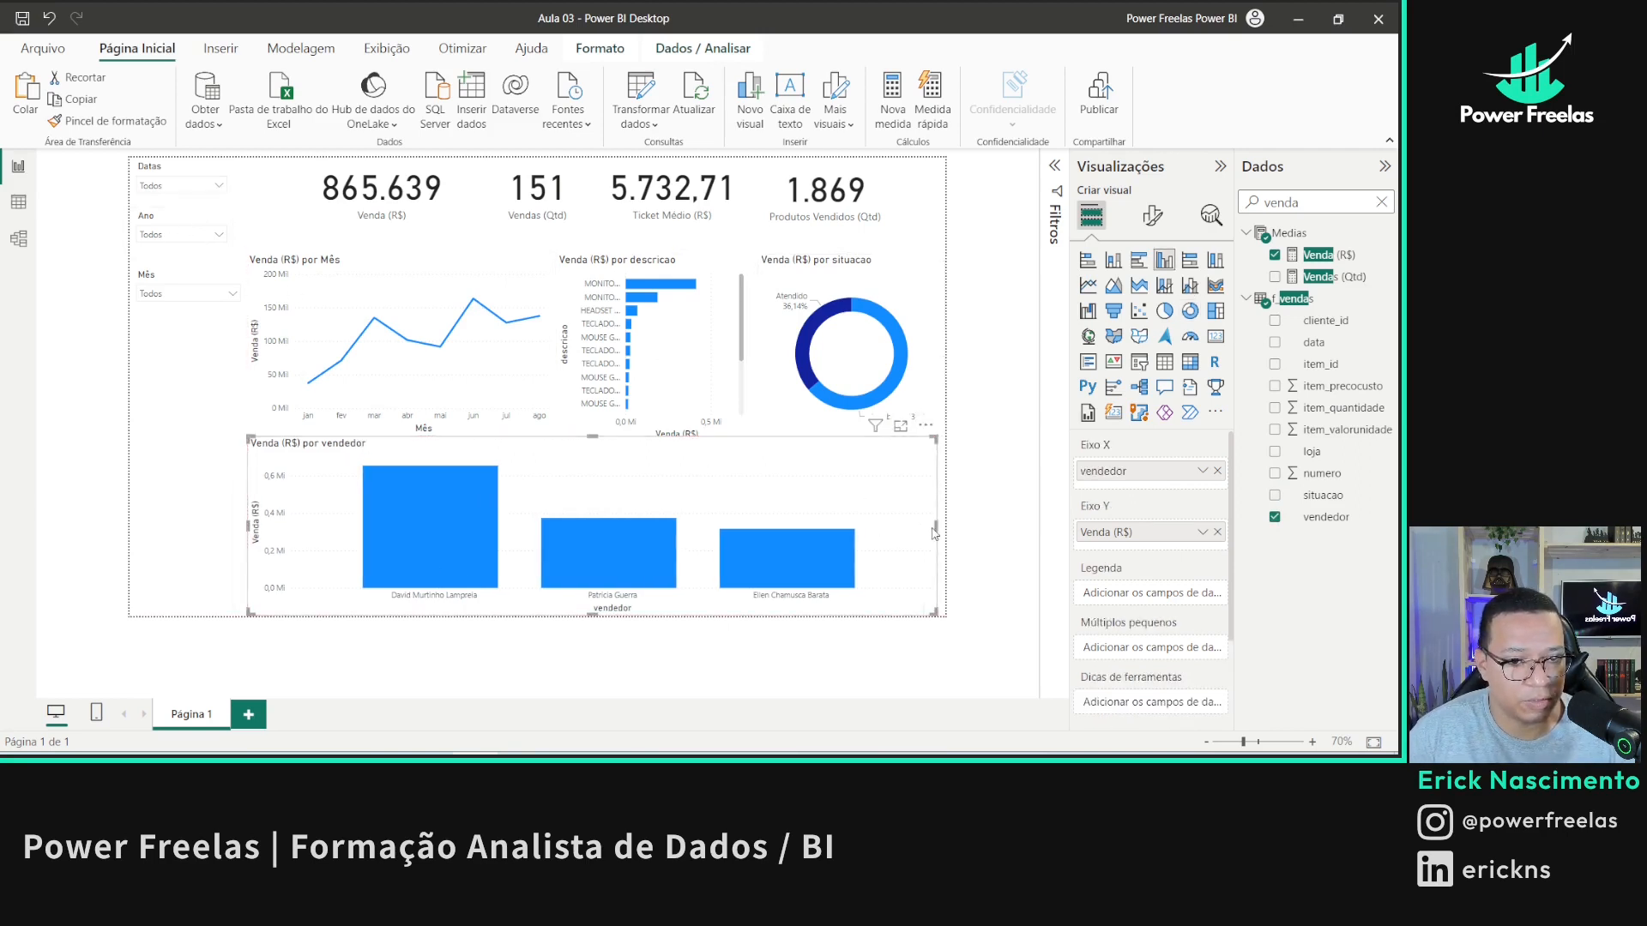
left_click_drag(937, 525, 622, 525)
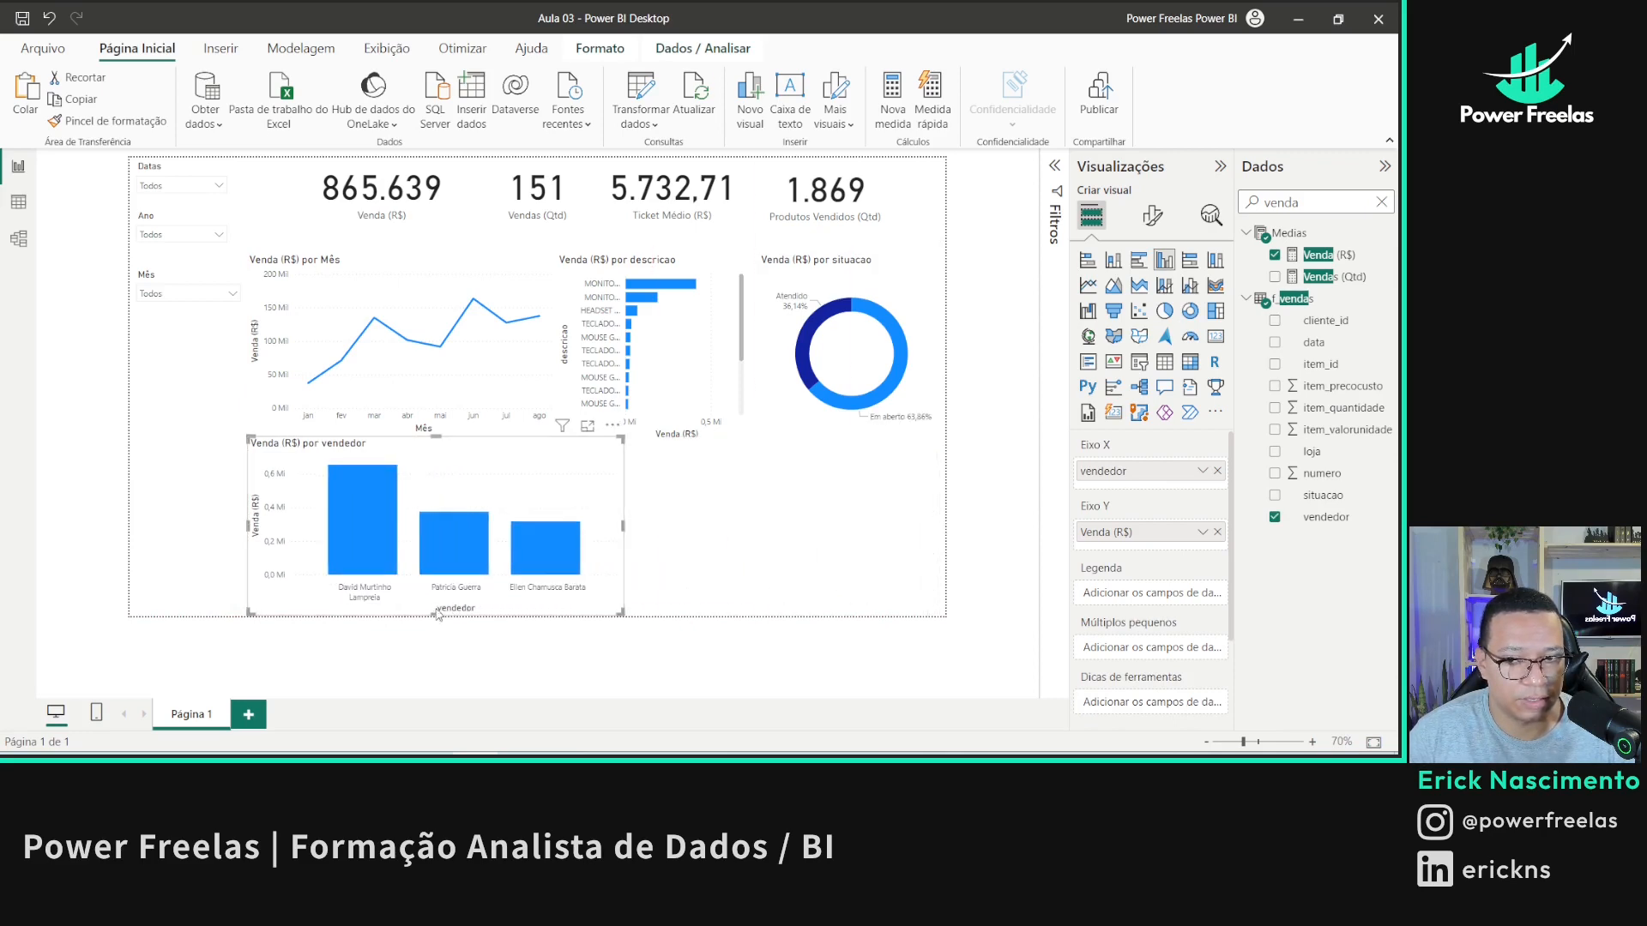
left_click_drag(437, 614, 438, 583)
left_click(800, 569)
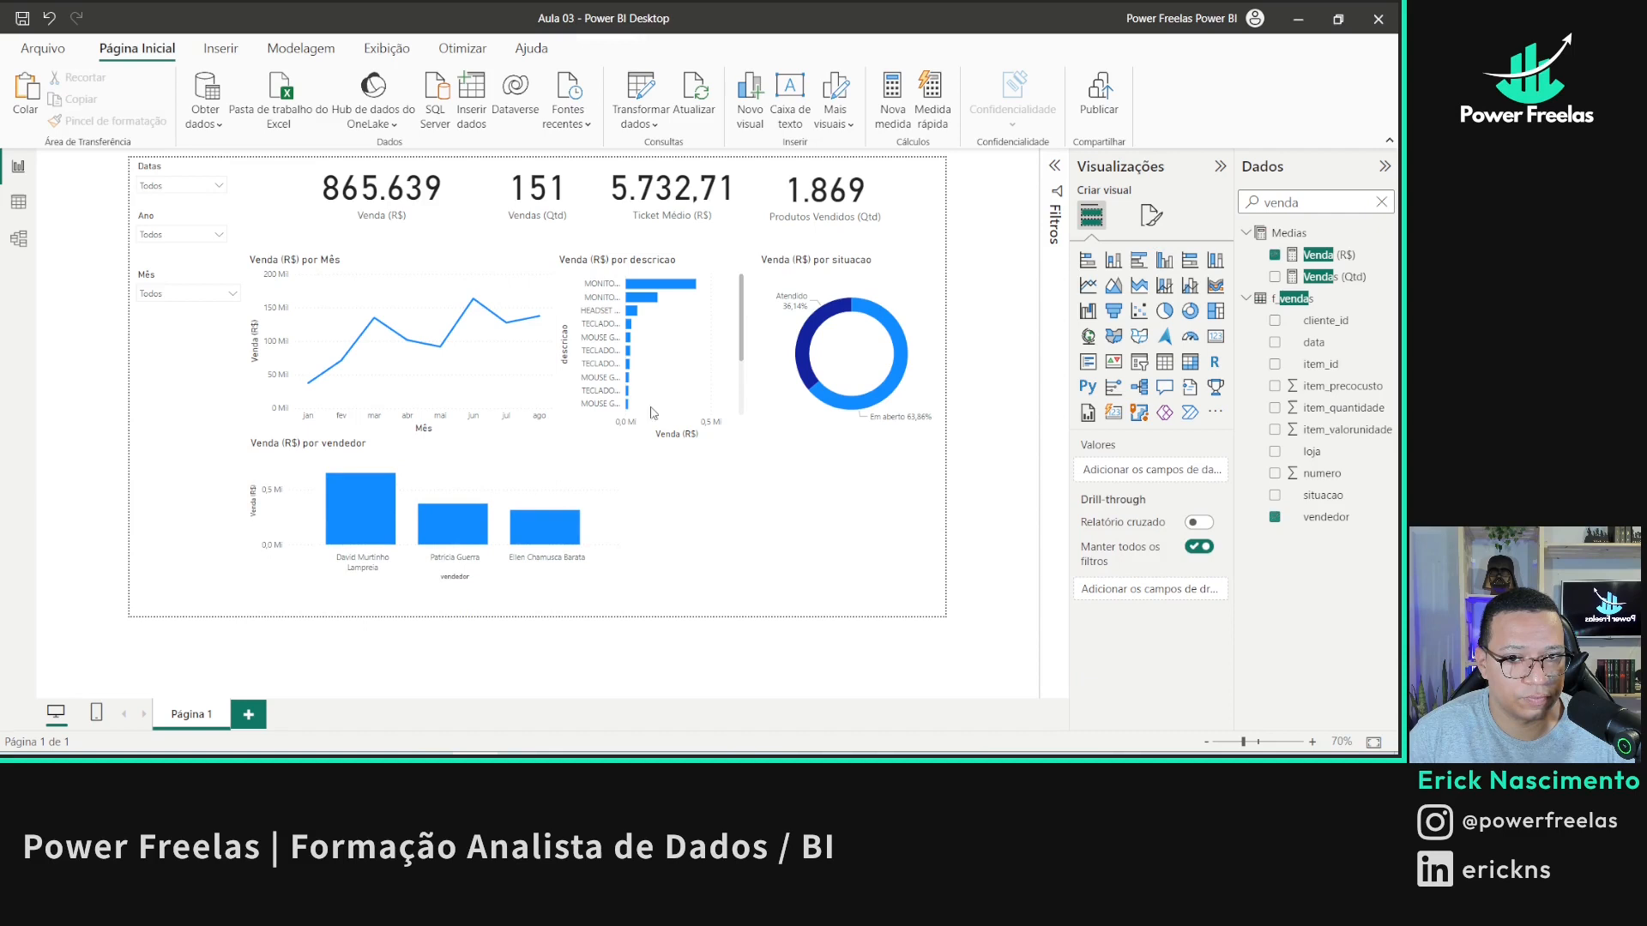
- Place the descricao and vendedor charts side by side below the line chart, and convert the descricao chart to clustered columns
left_click(605, 271)
left_click_drag(416, 473, 725, 495)
left_click_drag(634, 320, 304, 491)
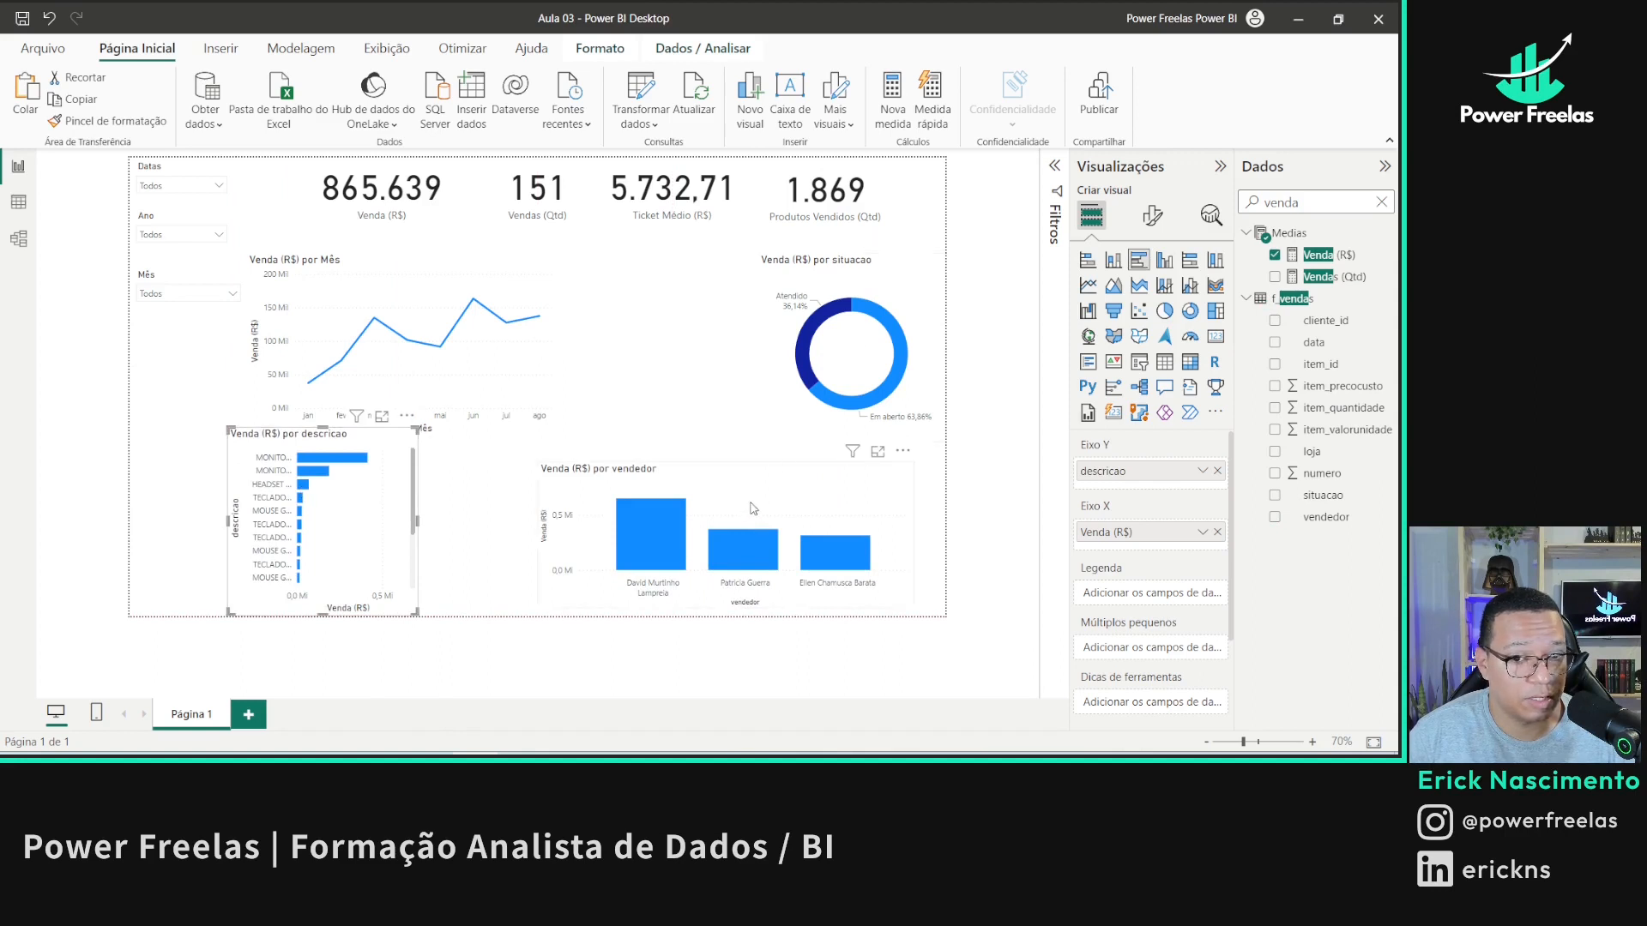
left_click(1164, 260)
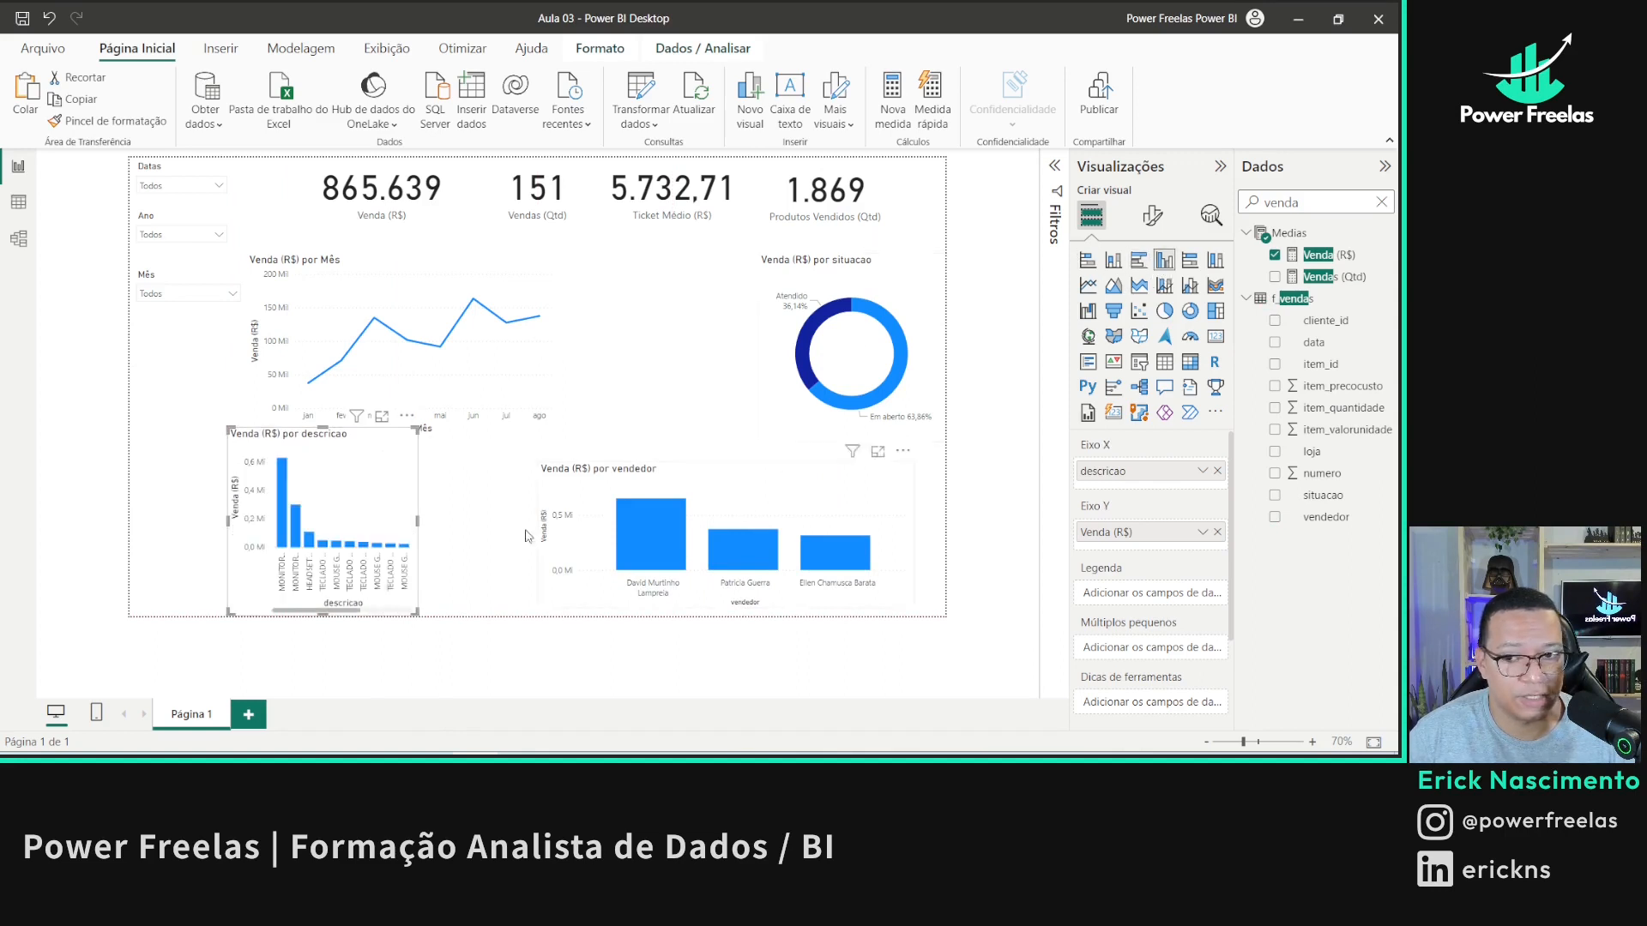
- Move the vendedor chart between the line chart and the donut, convert it to clustered bars and resize it to fit the gap
left_click_drag(677, 492, 695, 271)
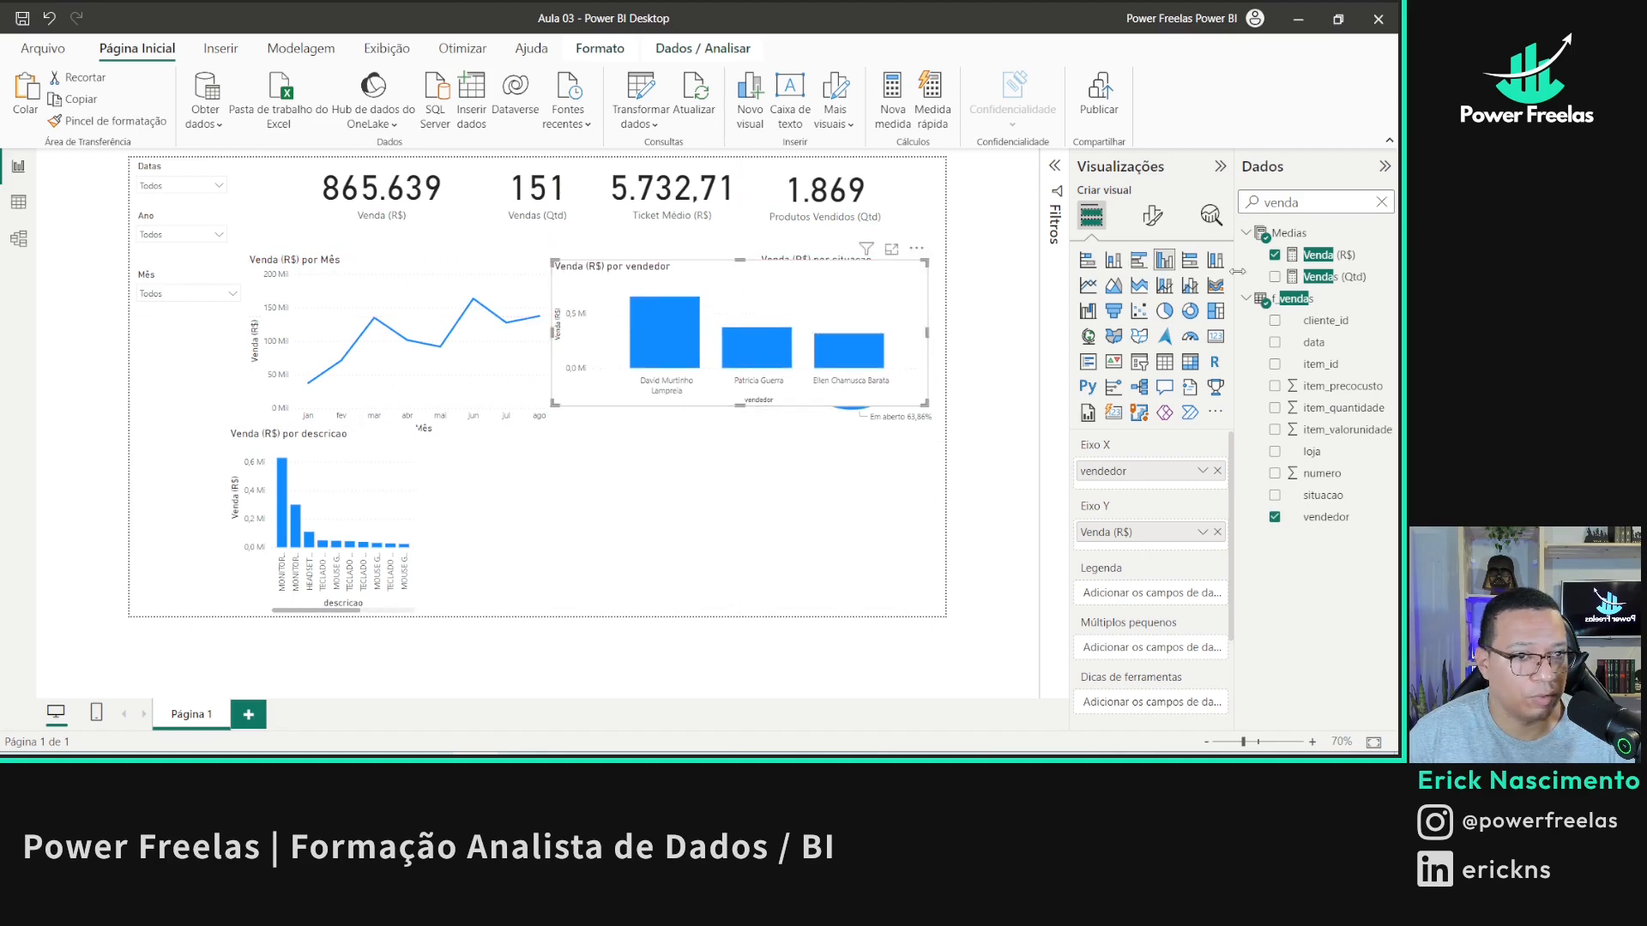
left_click(1139, 260)
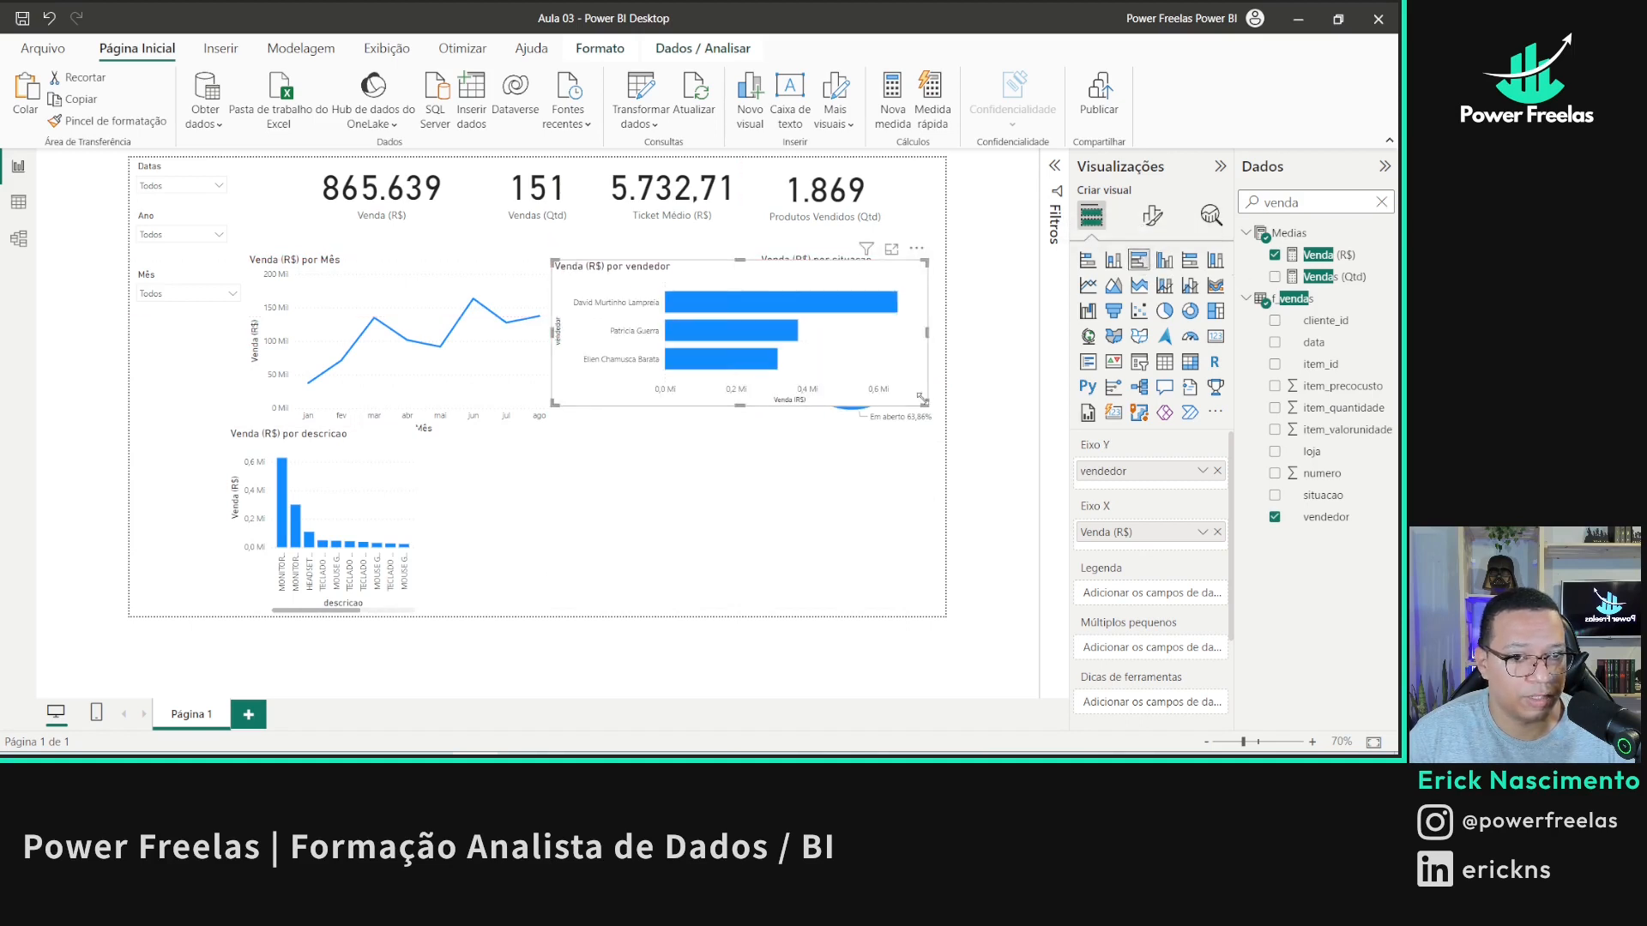
left_click_drag(926, 403, 739, 440)
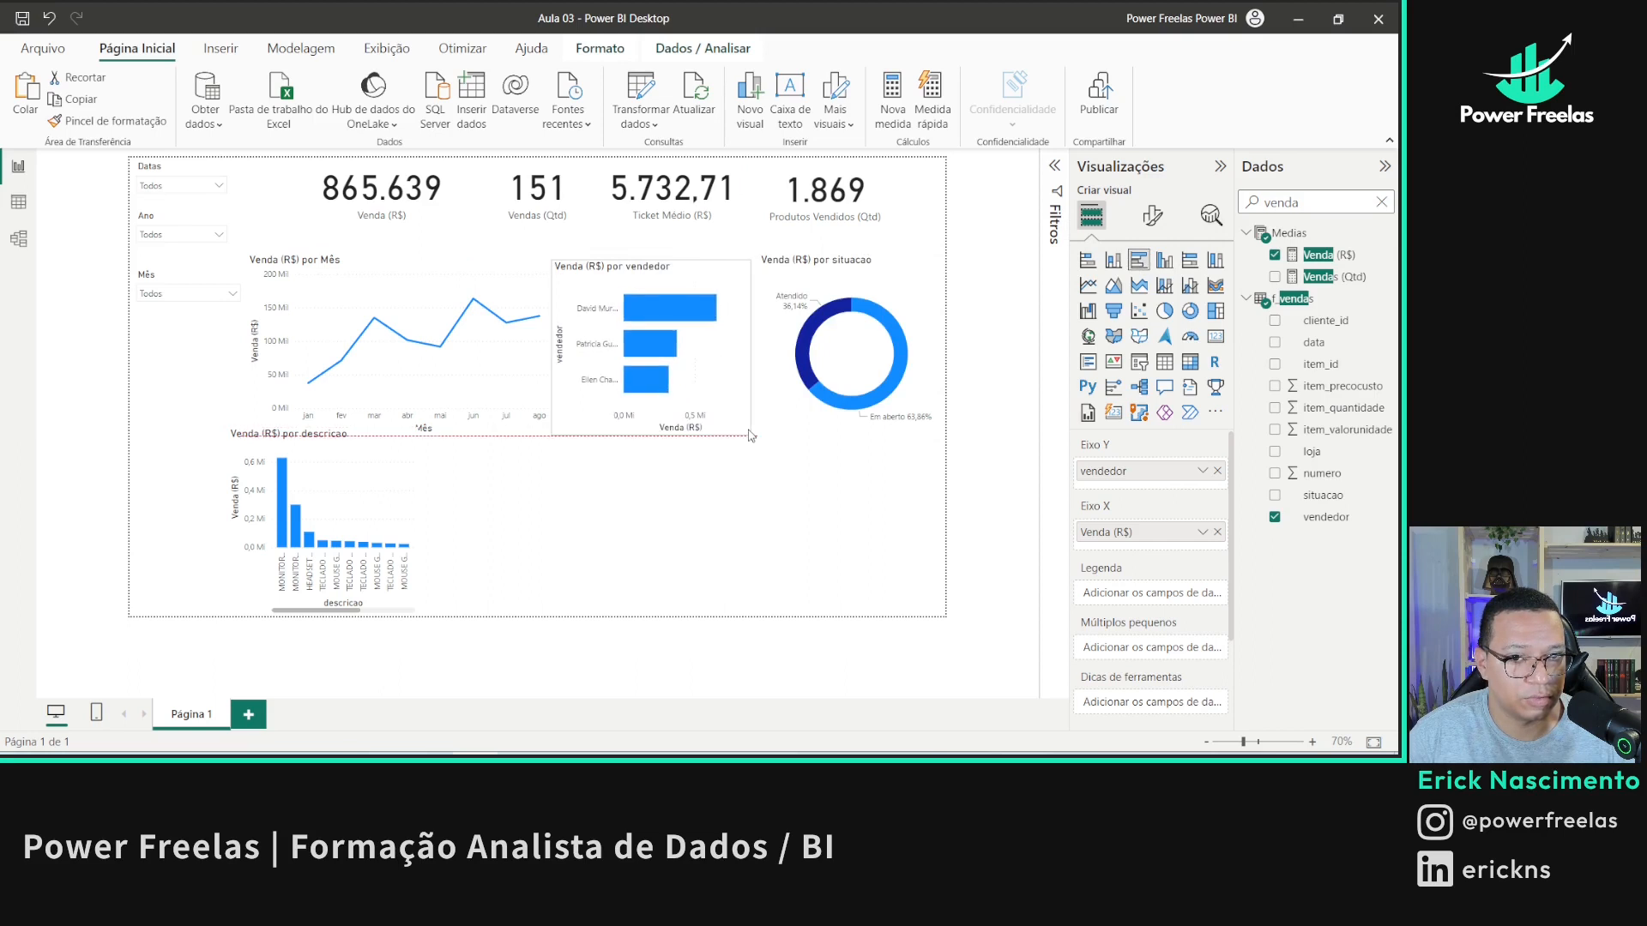
- Widen the descricao column chart across the lower area up to the page's right edge
left_click(272, 439)
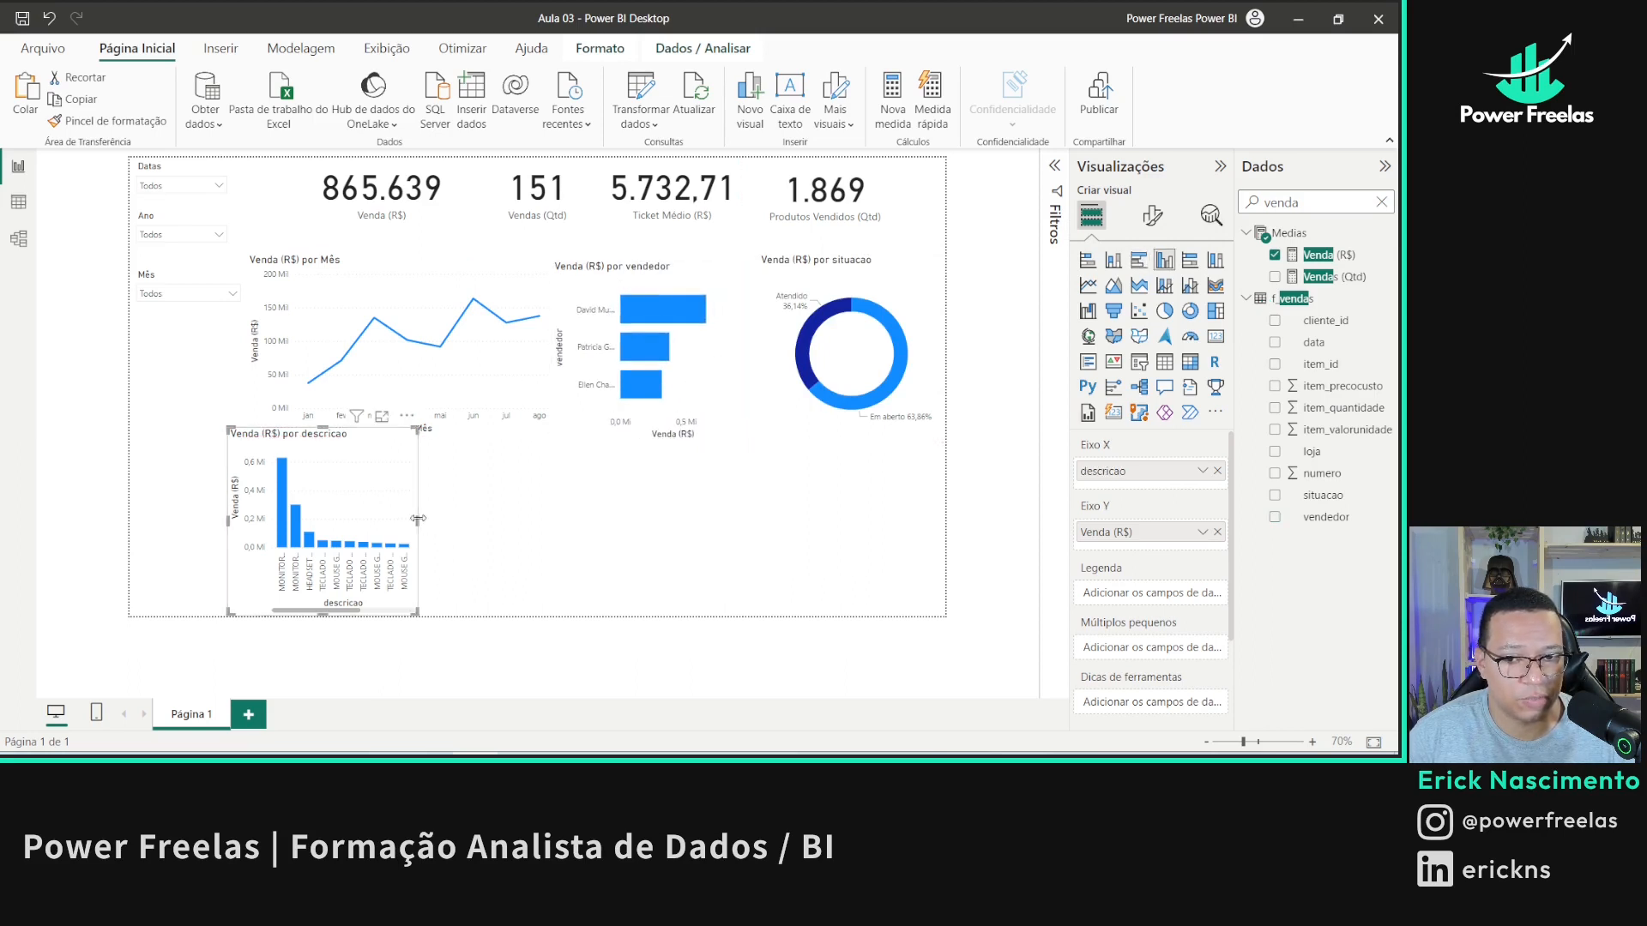
left_click_drag(418, 519, 936, 512)
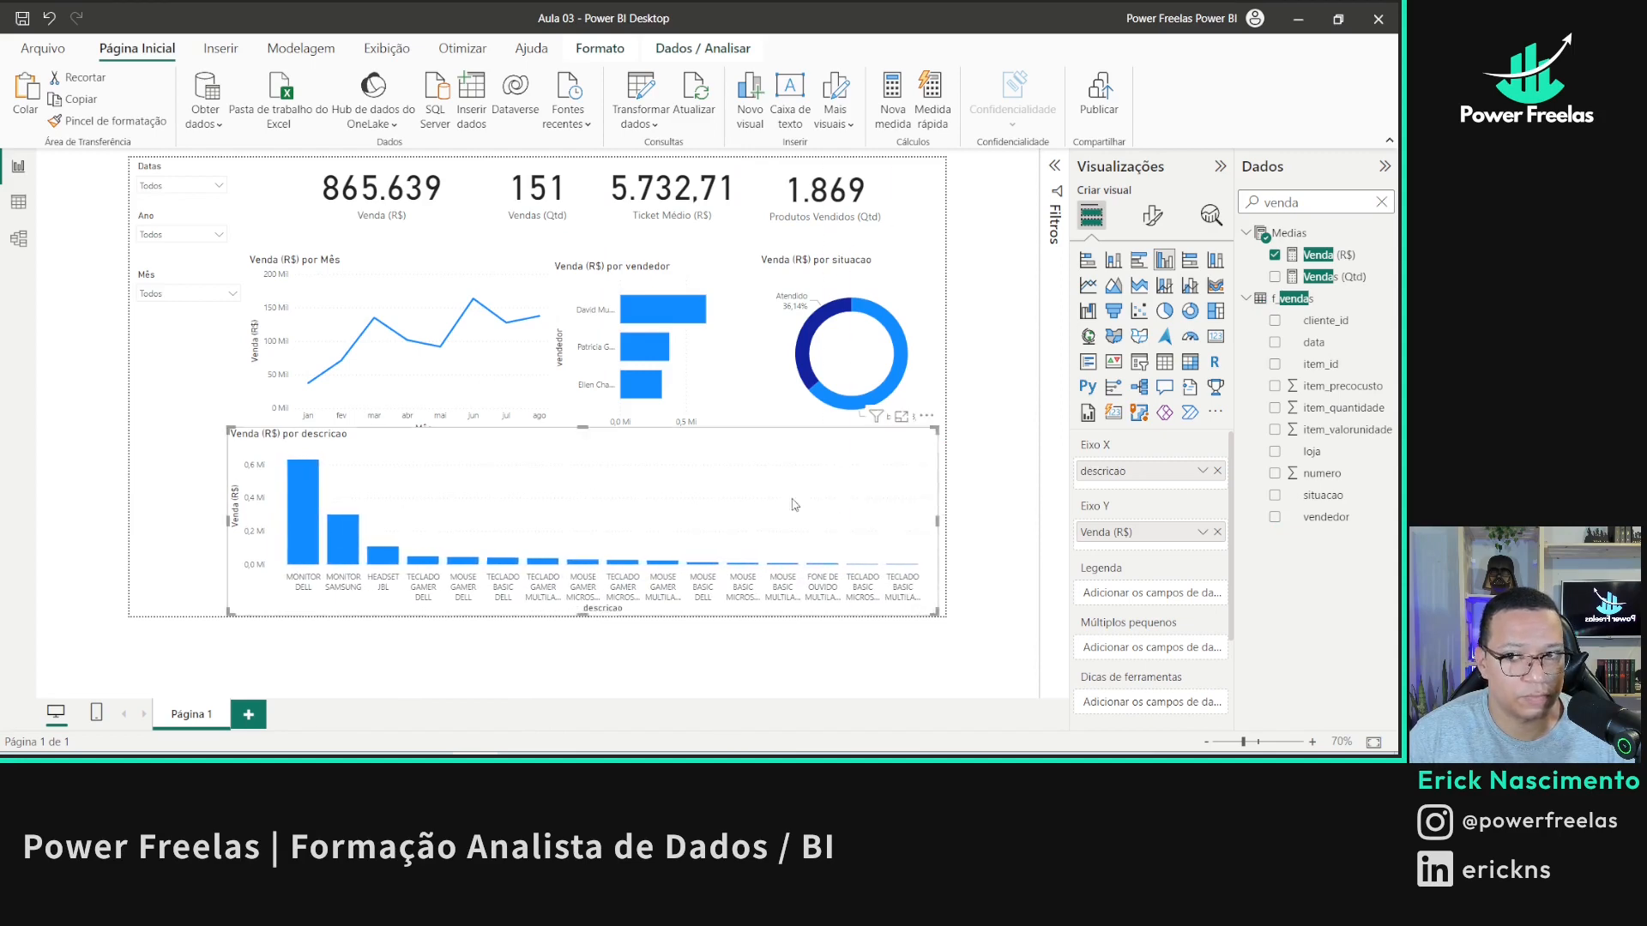
left_click(174, 481)
left_click(343, 512)
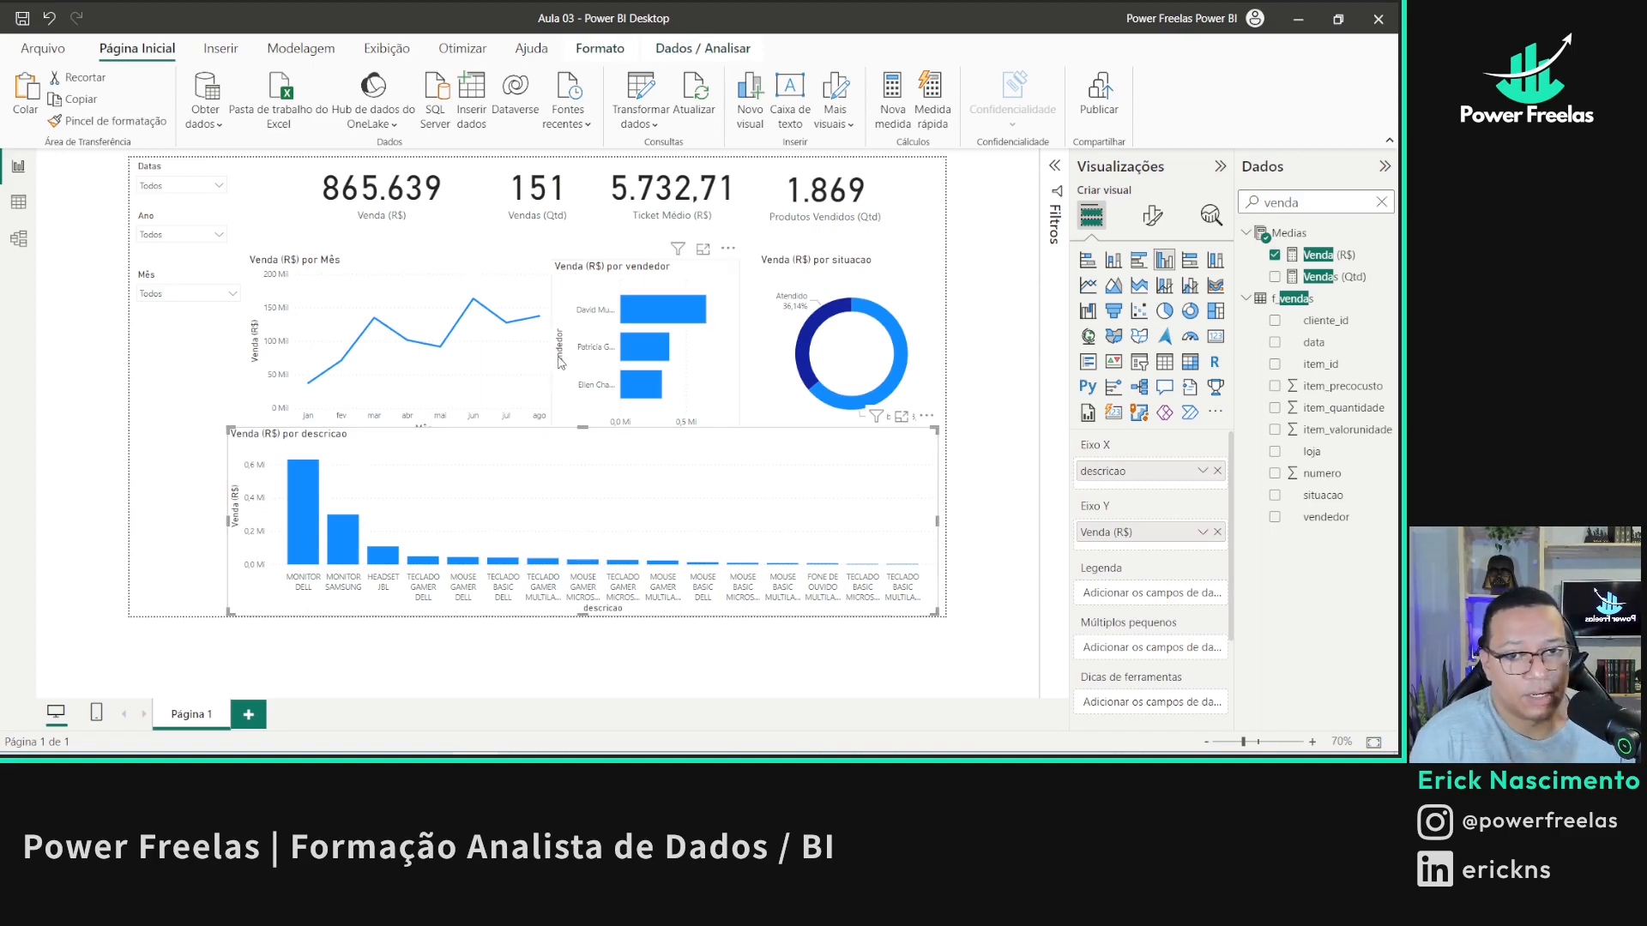
mouse_move(352, 311)
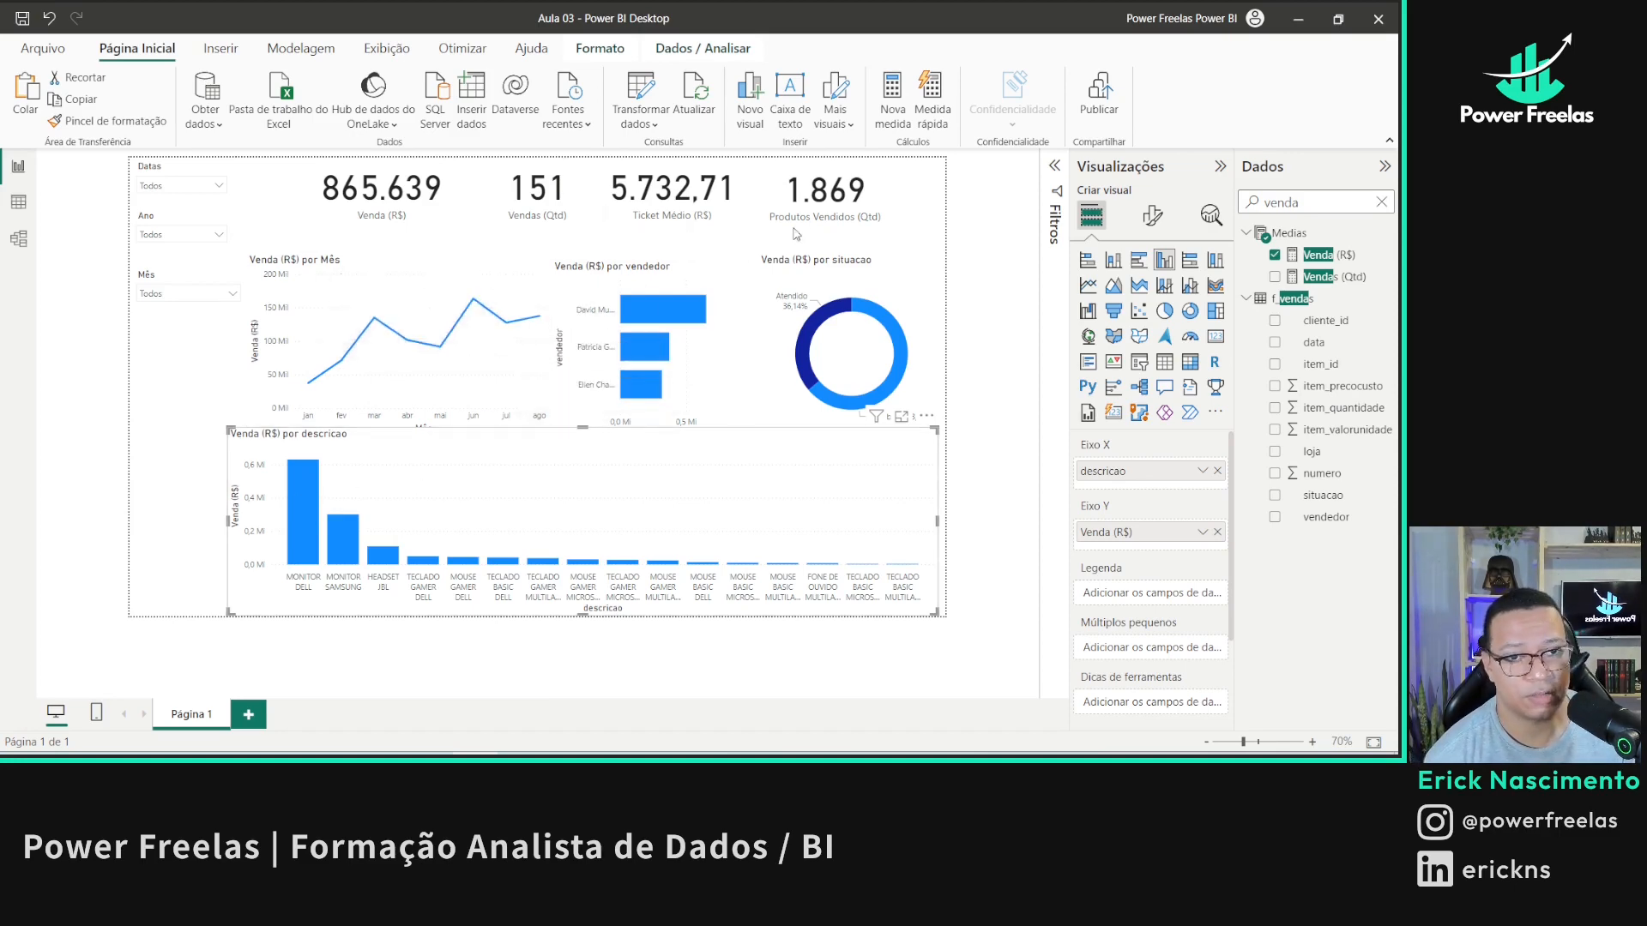
left_click(824, 222)
left_click(712, 218)
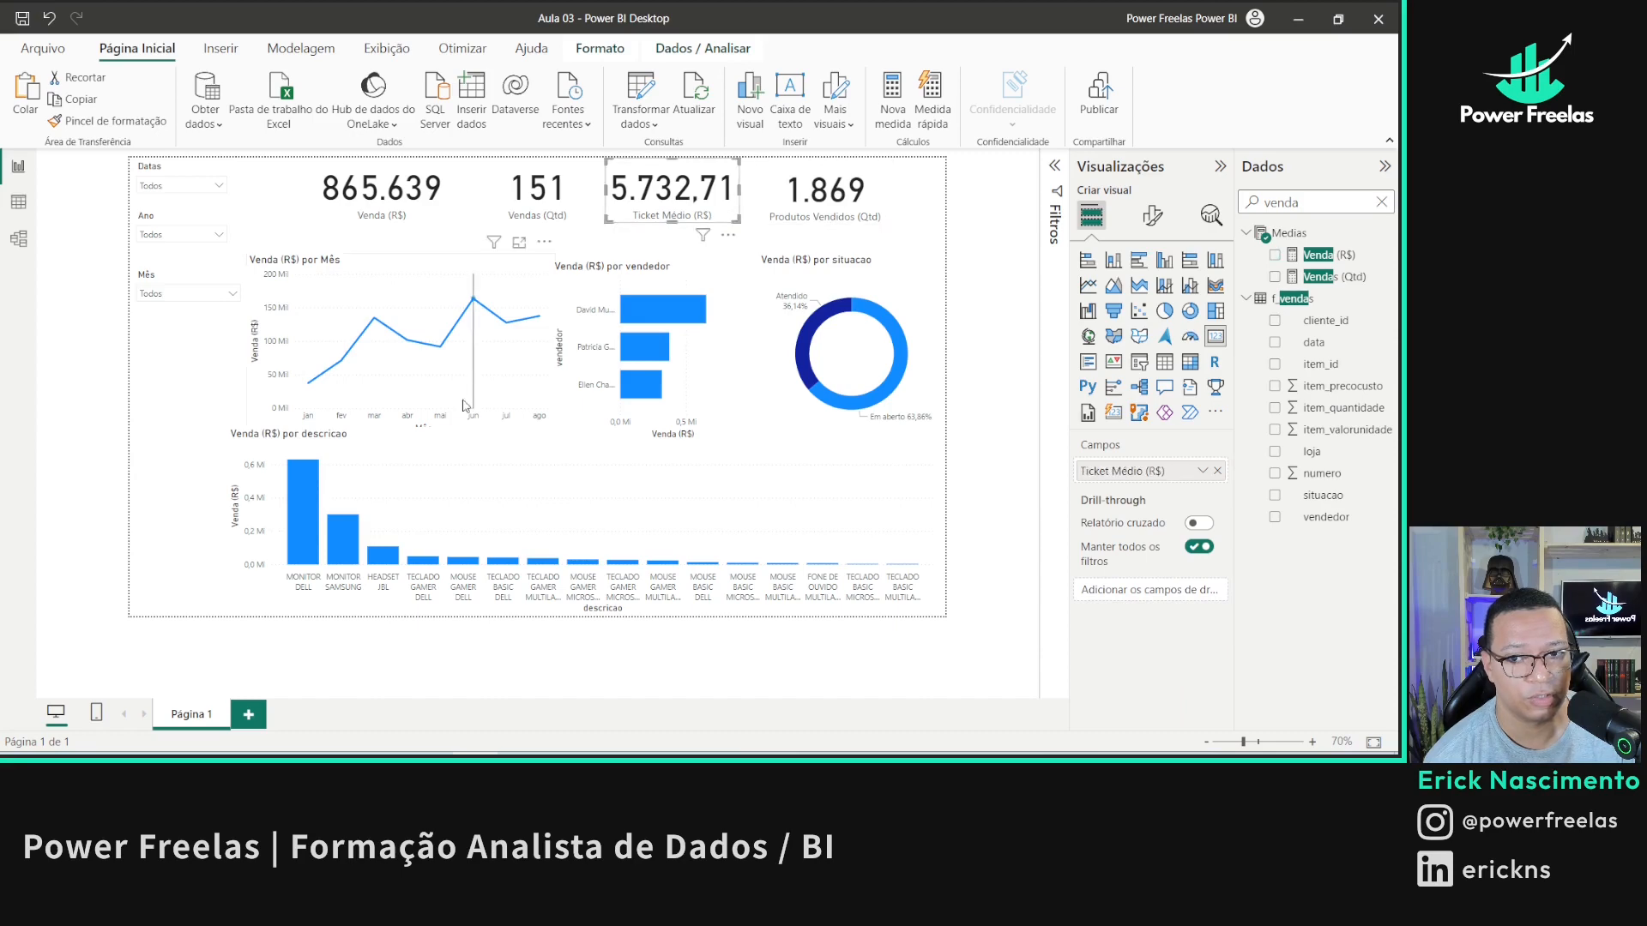
left_click(178, 473)
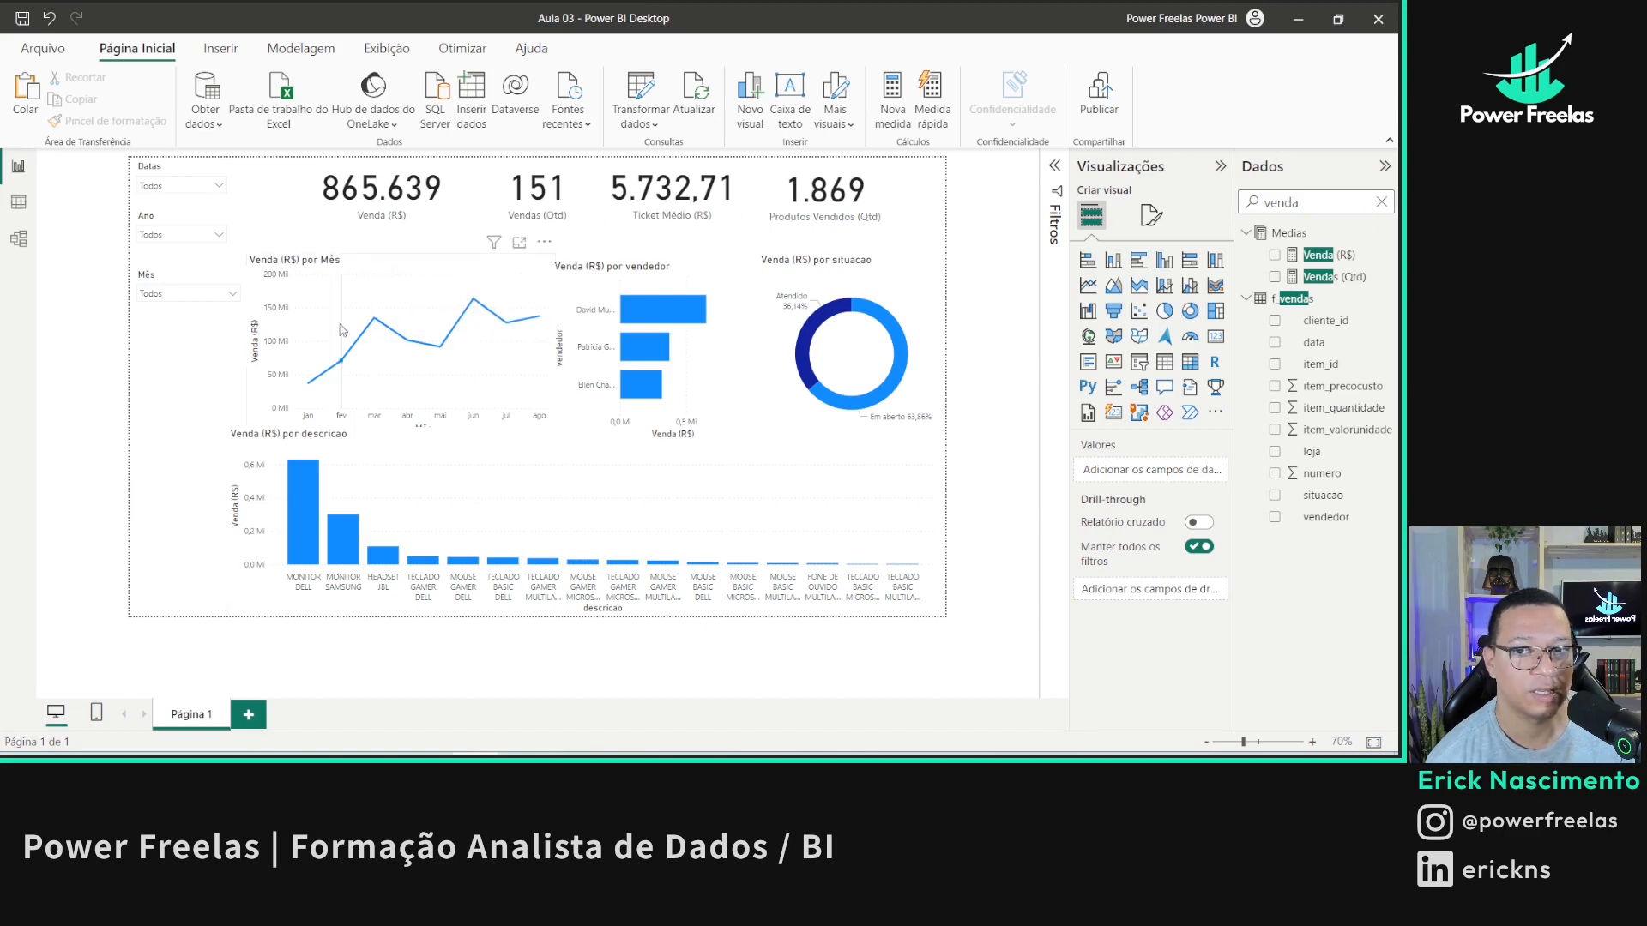
left_click(279, 263)
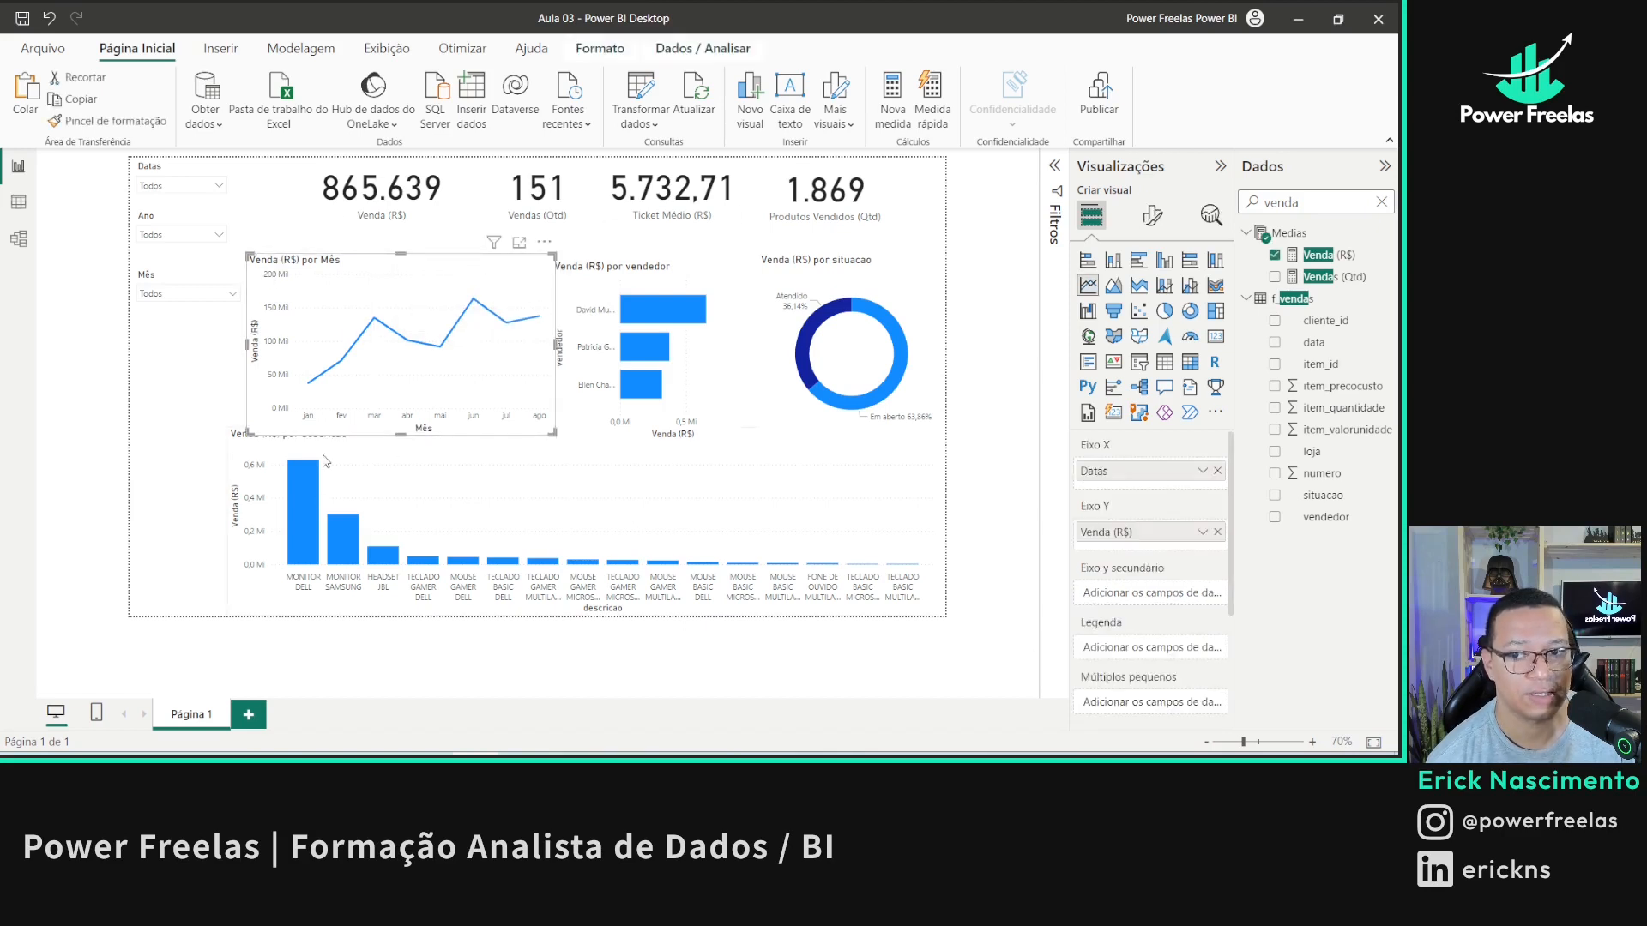
left_click(532, 442)
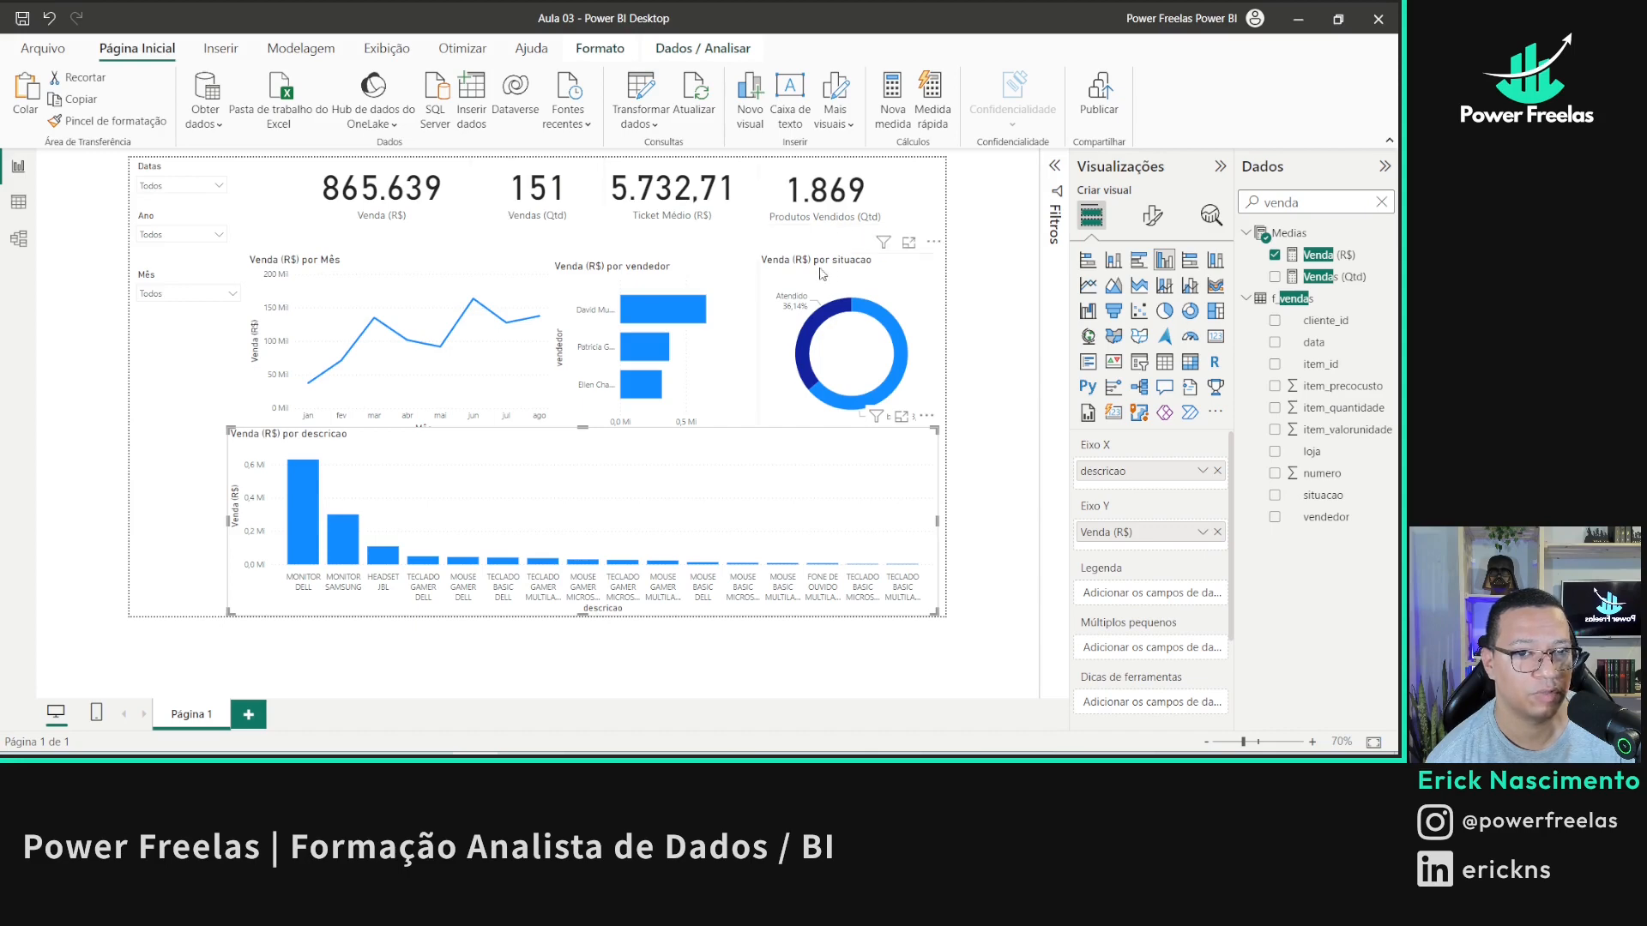
left_click(613, 292)
- Extend the donut and vendedor chart up toward the cards, and move the line chart level with them and make it slightly taller
left_click(813, 272)
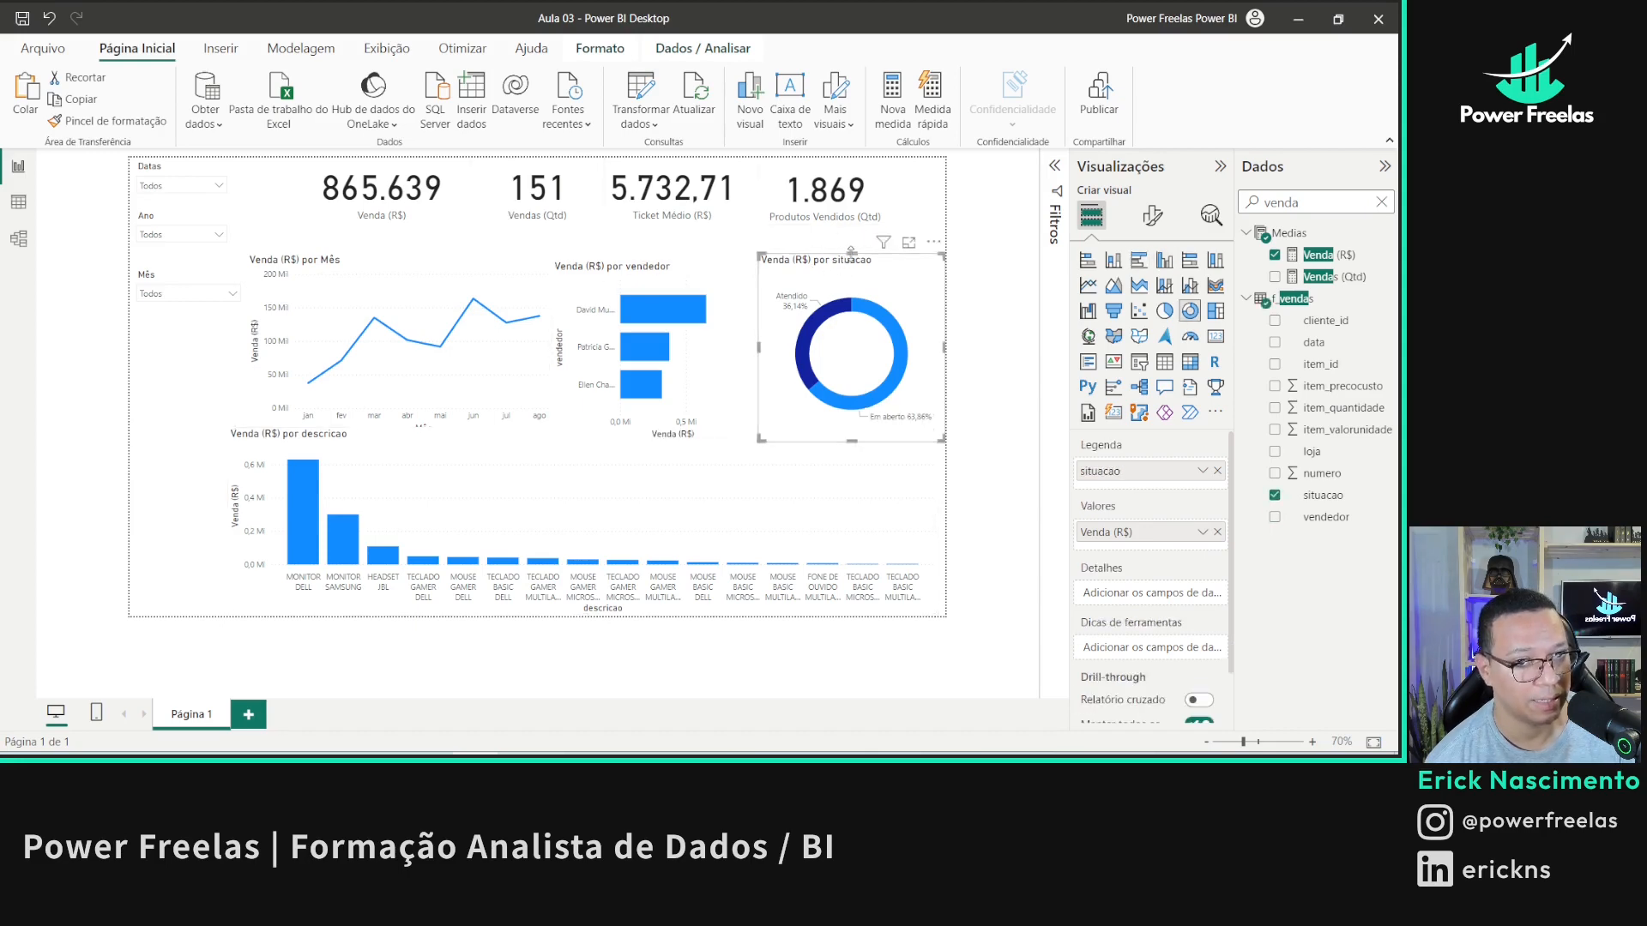
left_click_drag(842, 269, 837, 244)
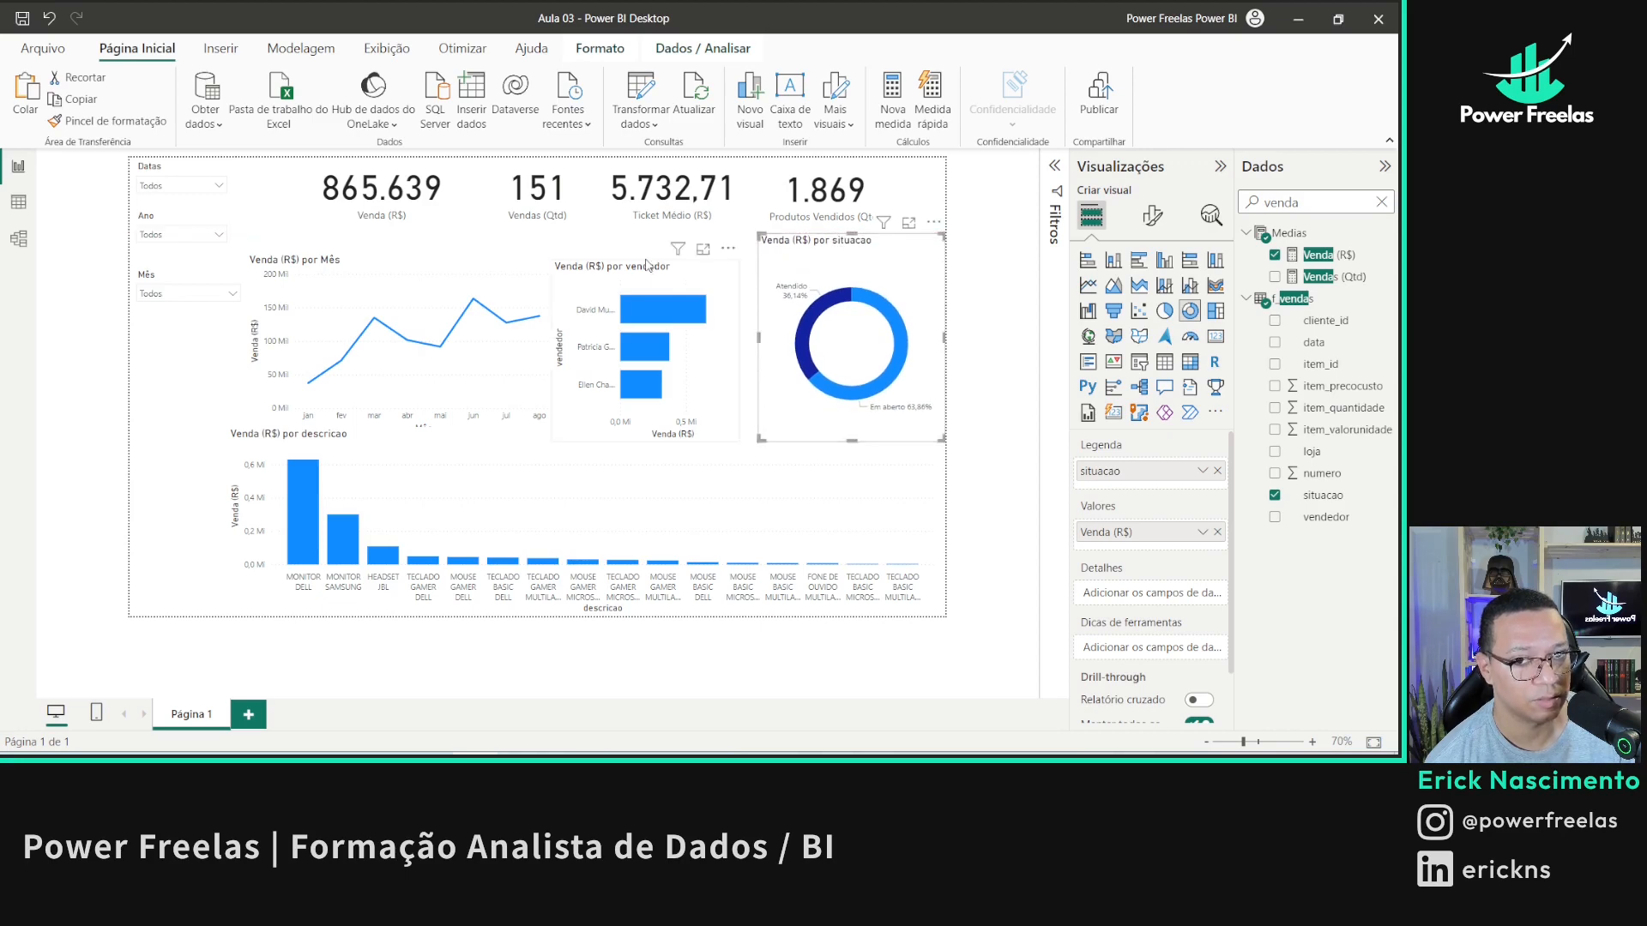
left_click(650, 273)
left_click_drag(640, 259, 638, 242)
left_click(400, 276)
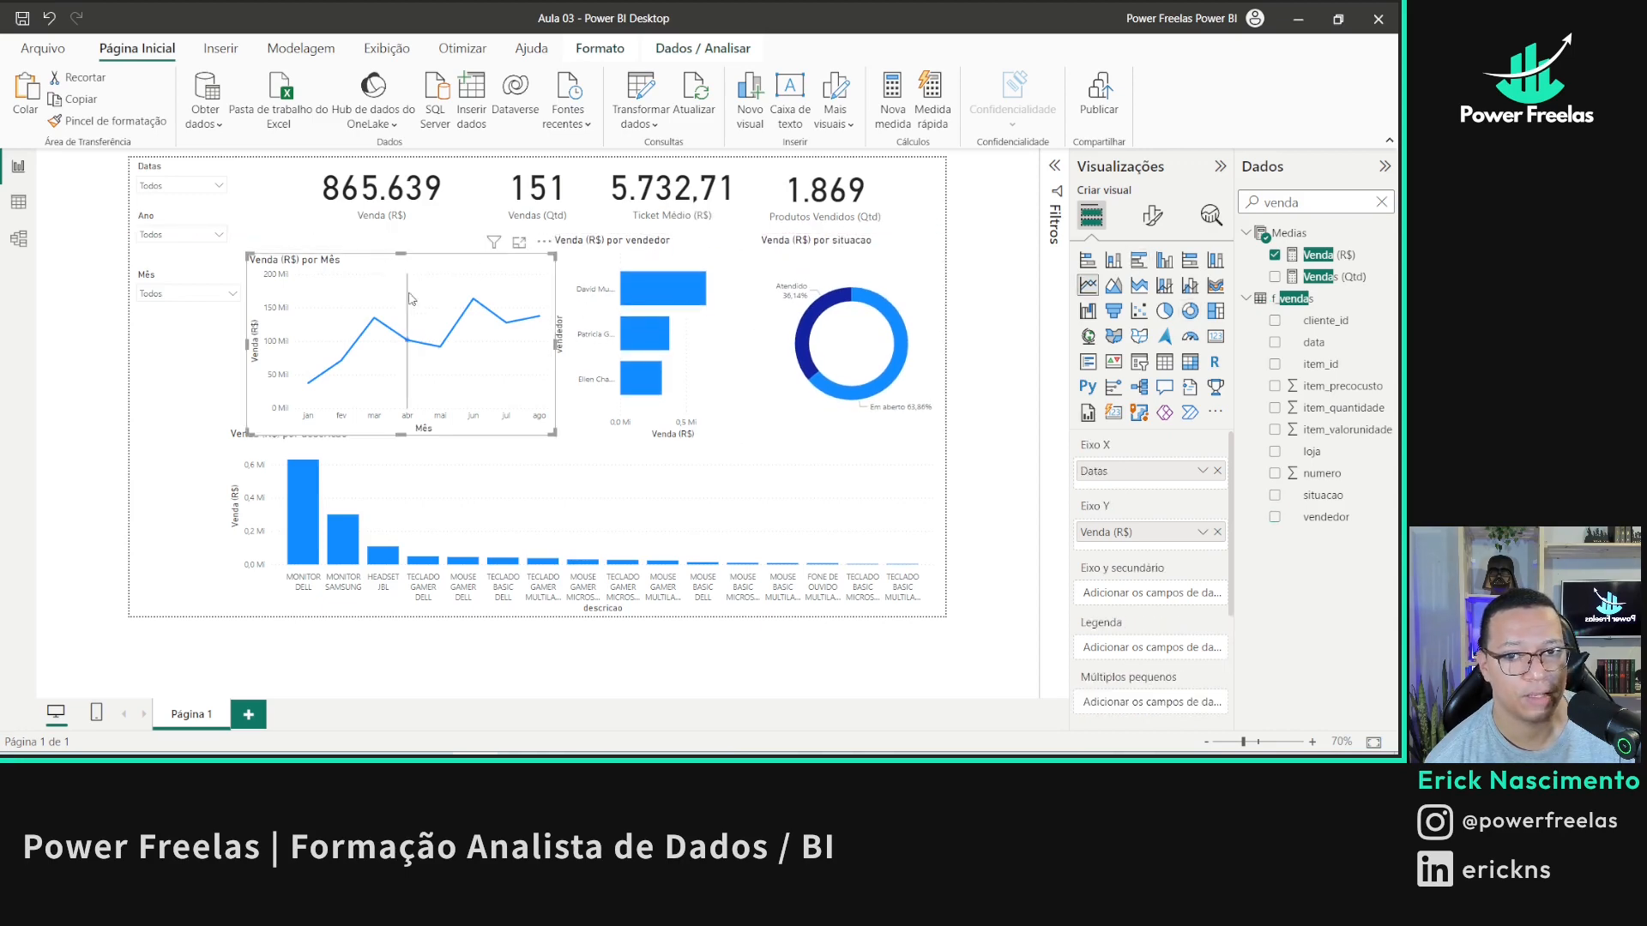
left_click_drag(403, 283, 406, 263)
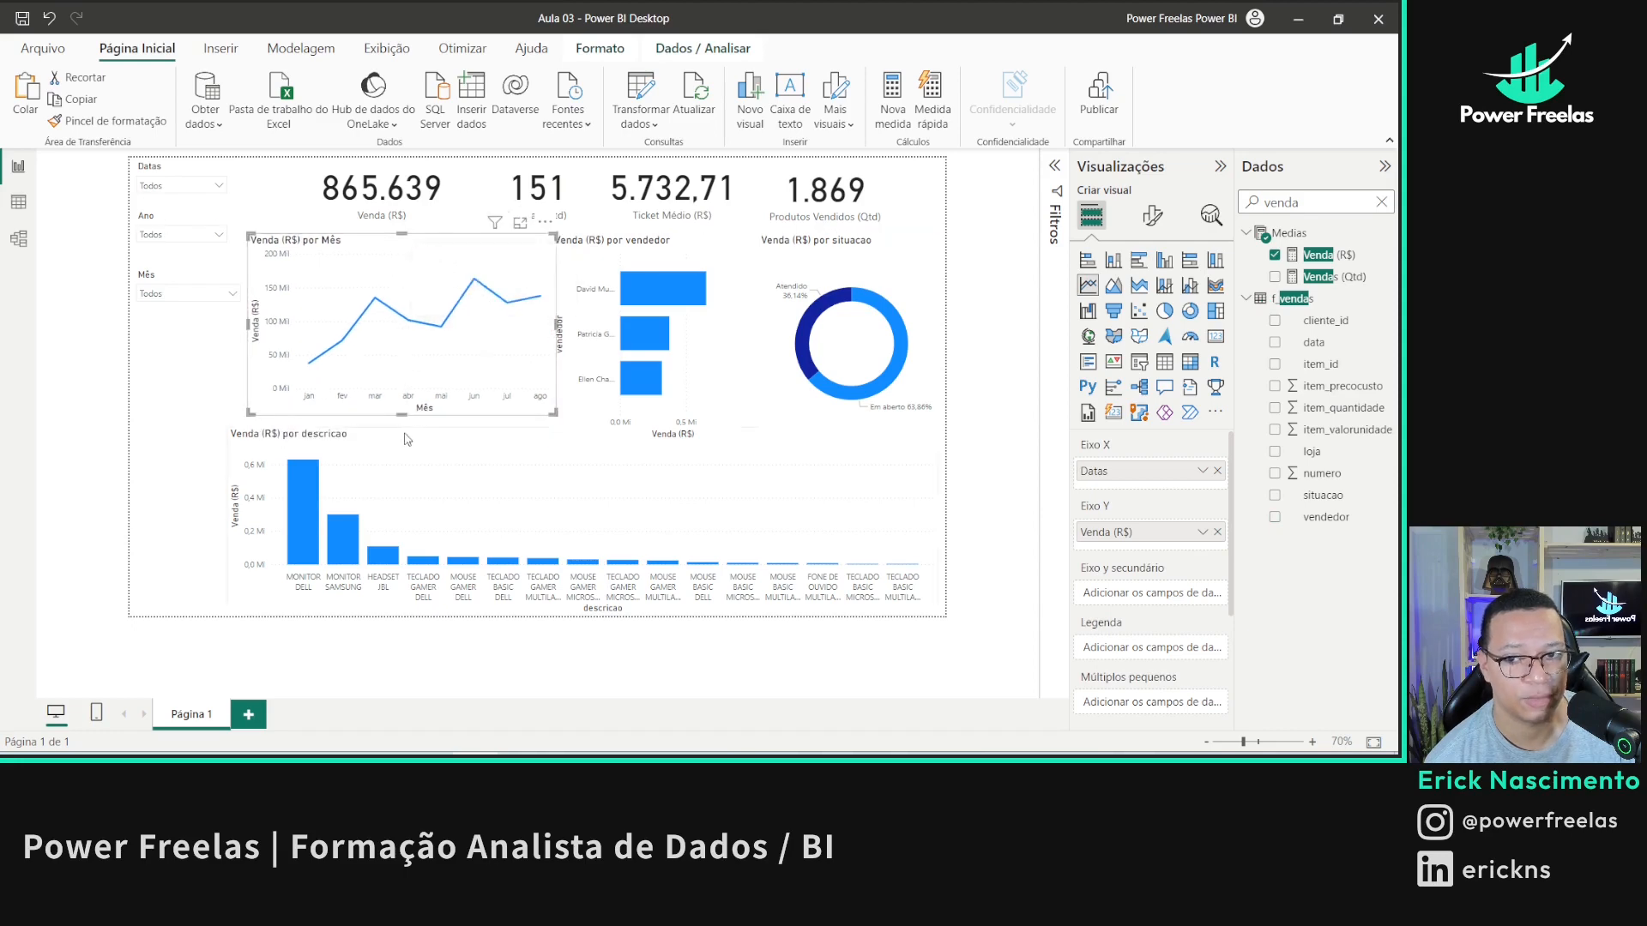
left_click_drag(401, 414, 401, 425)
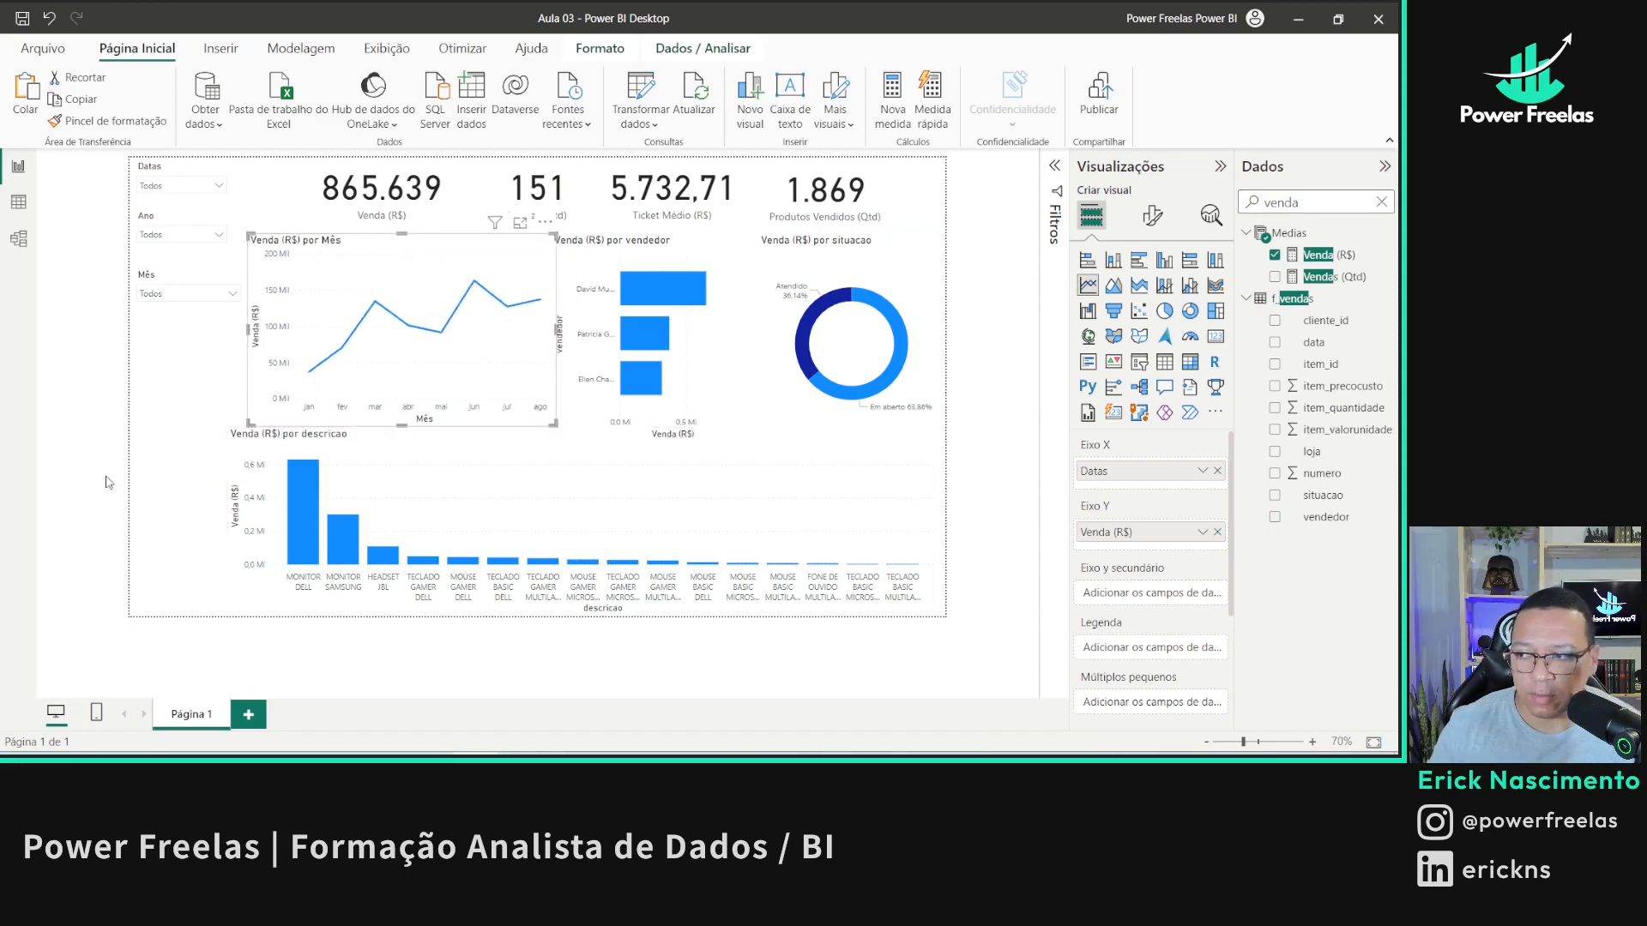
- Pull in the descricao chart's left edge to roughly line up with the line chart, and save the report
left_click(154, 422)
left_click(240, 438)
left_click_drag(225, 523, 257, 522)
left_click(221, 496)
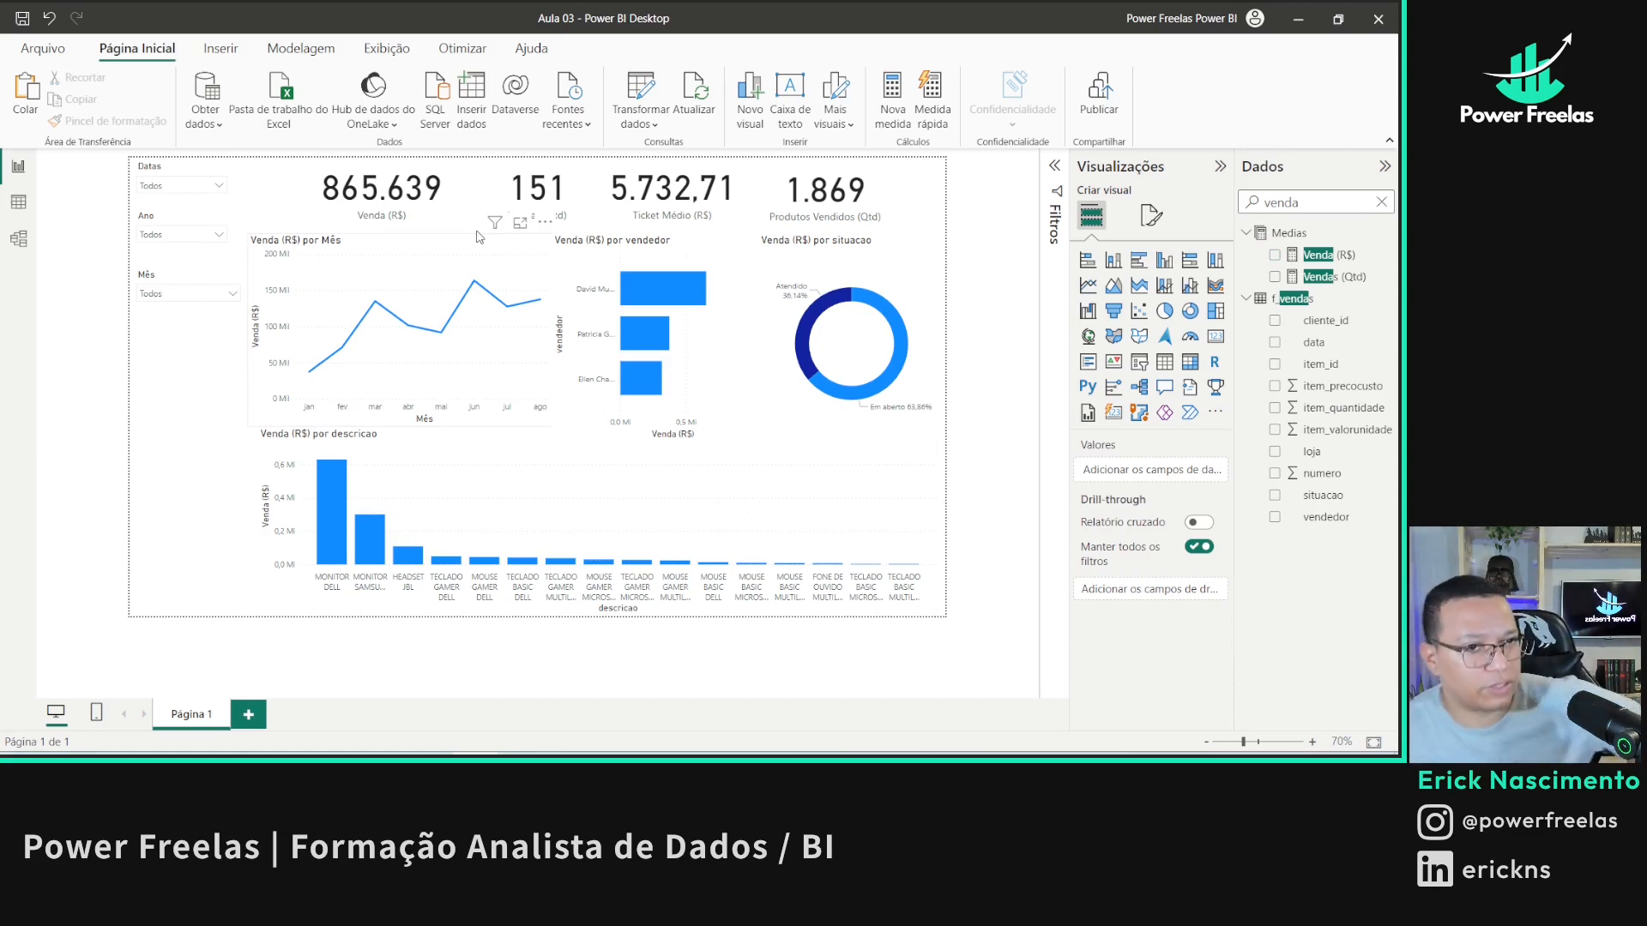
left_click(22, 17)
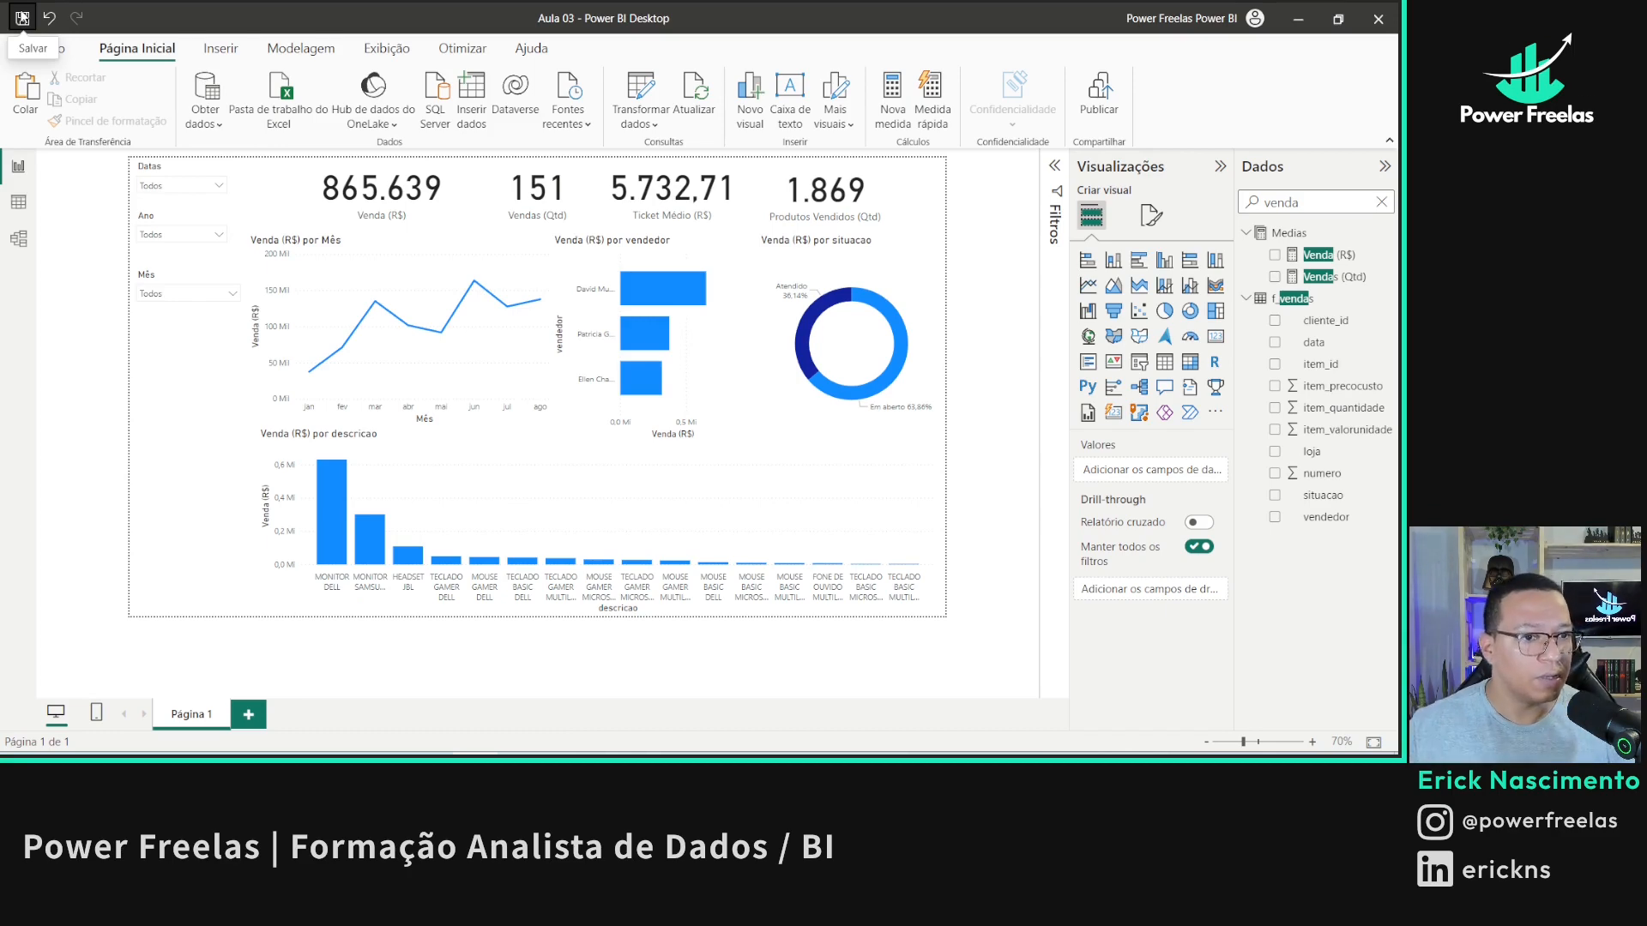
- Clear the venda field search and collapse all expanded tables, including d_Calendario, d_produtos, Datas and Medias
left_click(1380, 201)
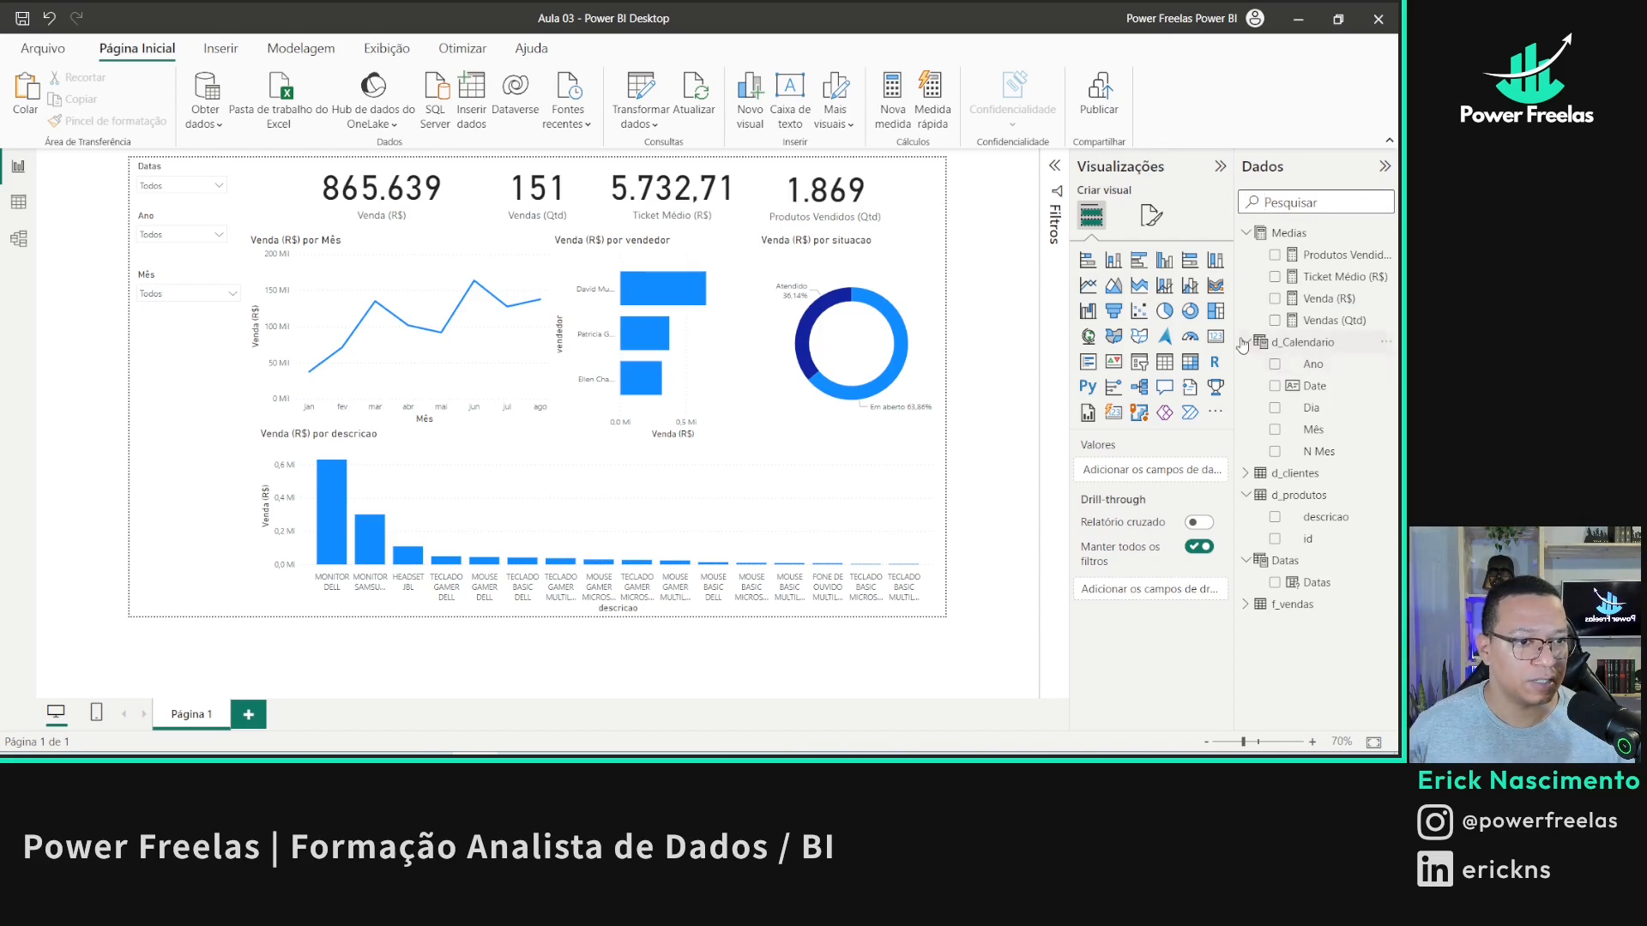
left_click(1245, 342)
left_click(1246, 386)
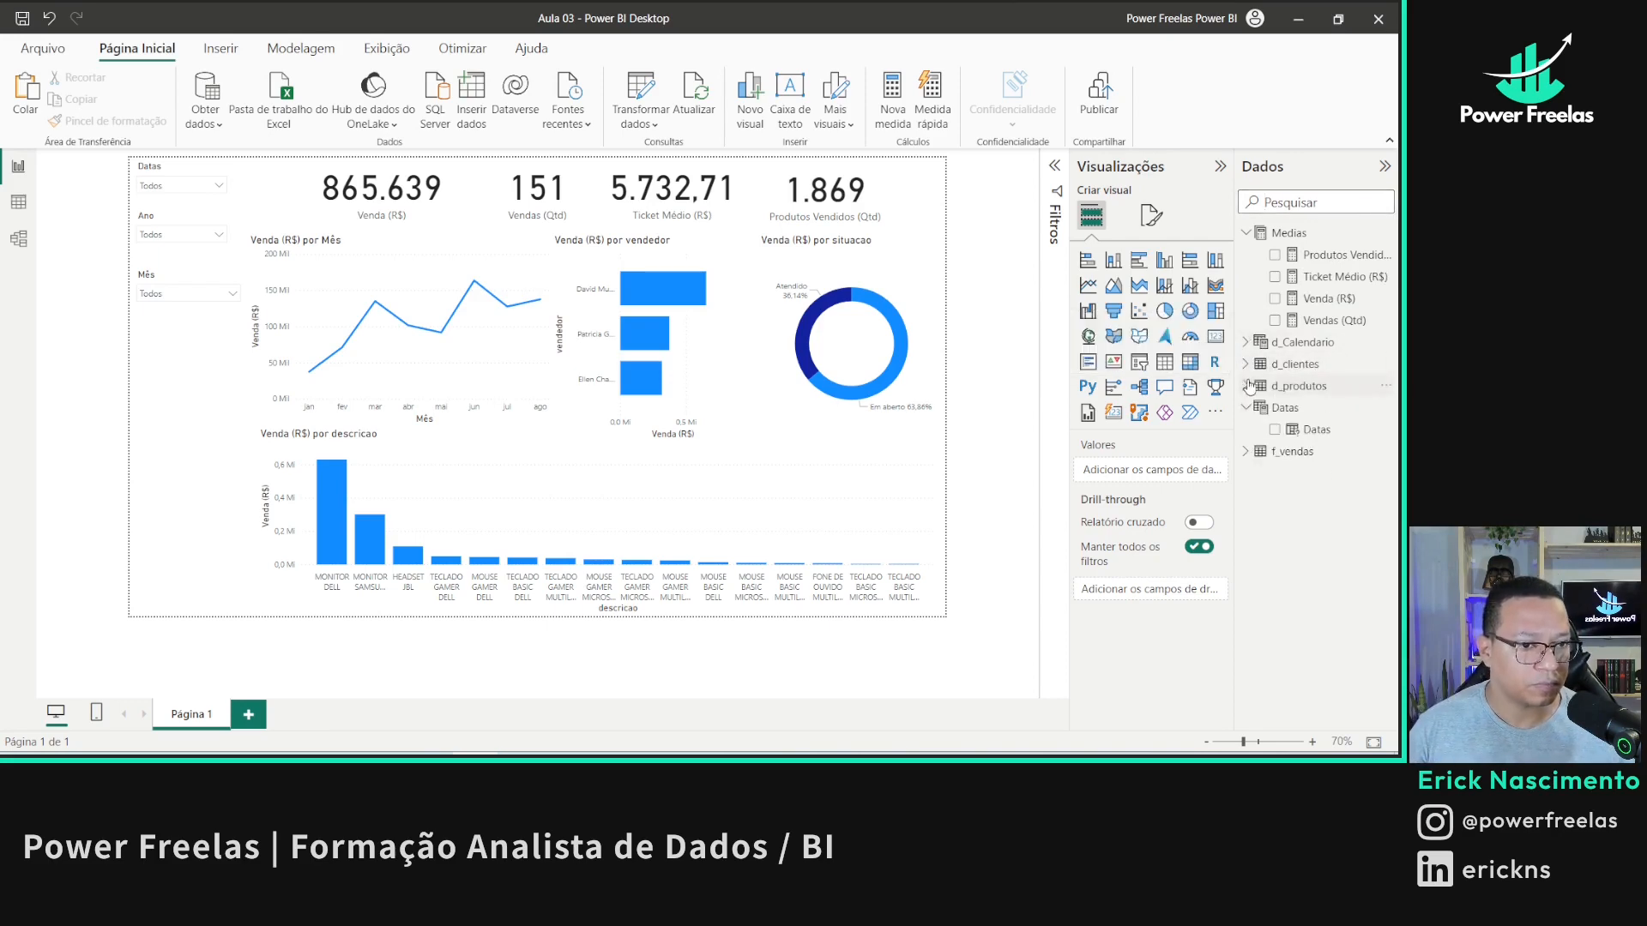
left_click(1245, 409)
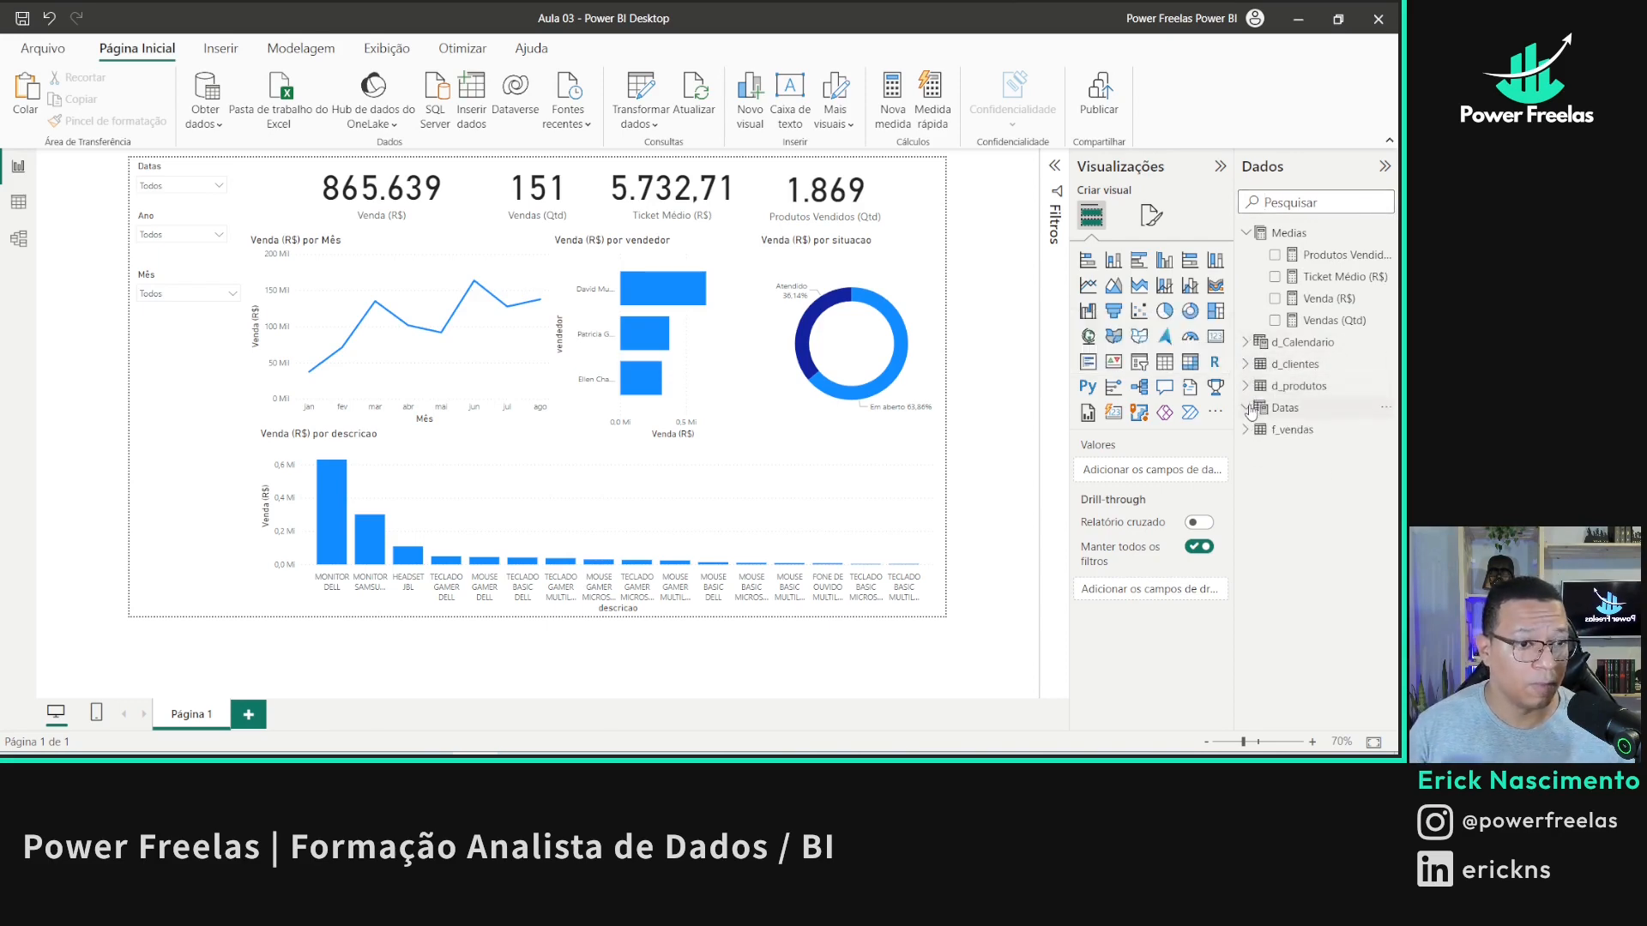
left_click(1245, 232)
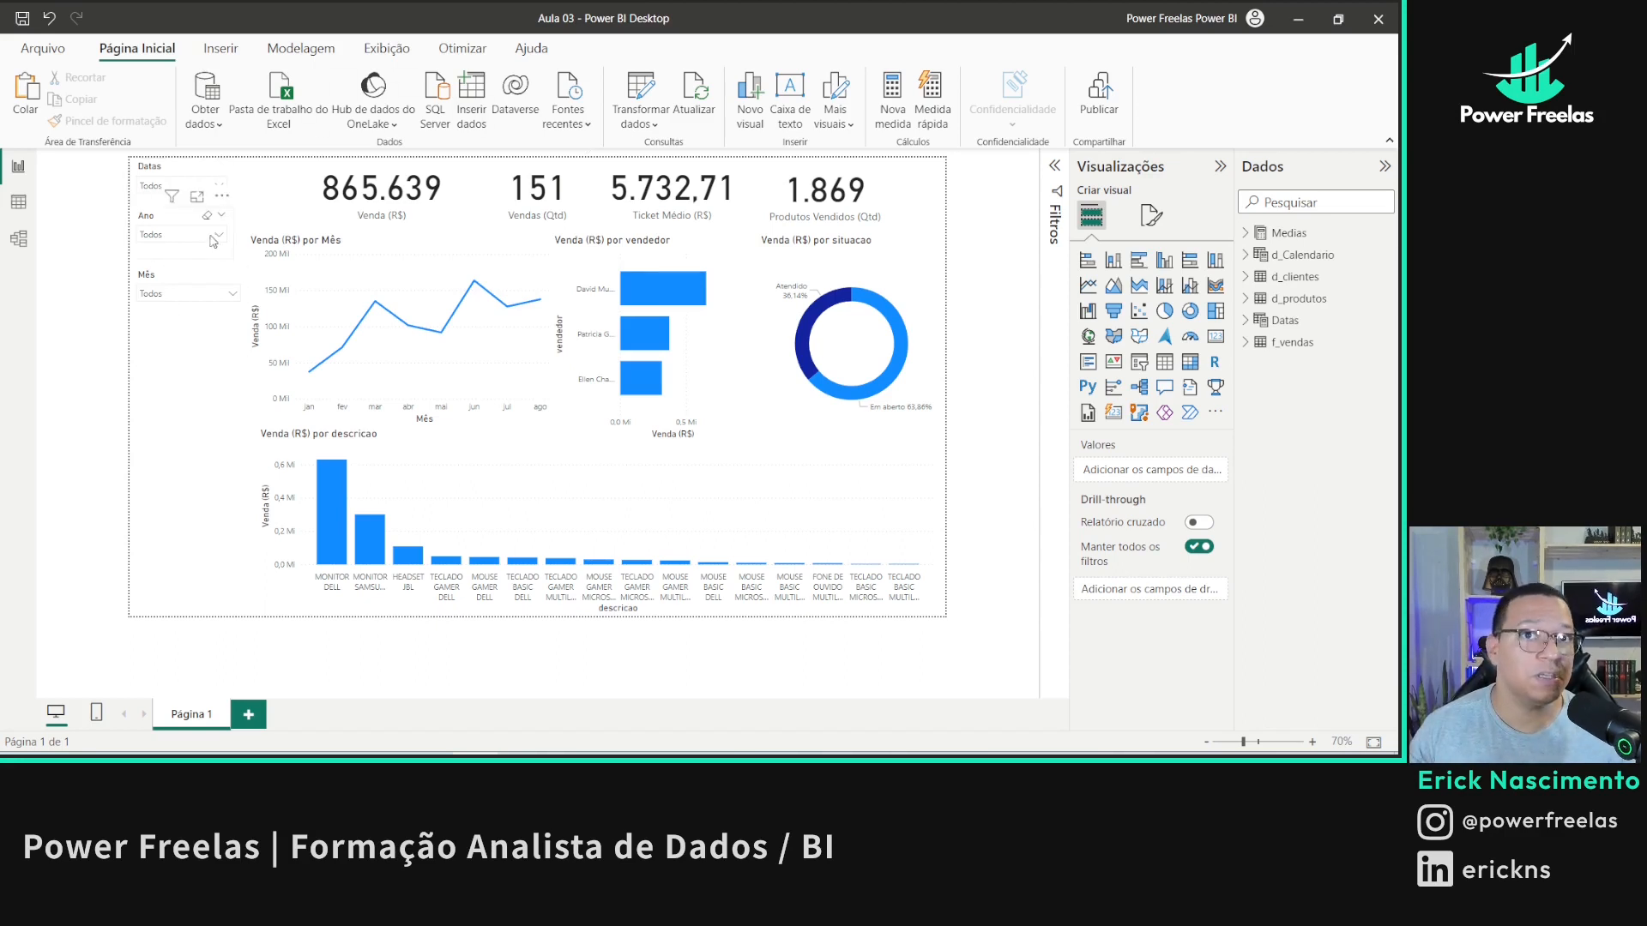
left_click(186, 357)
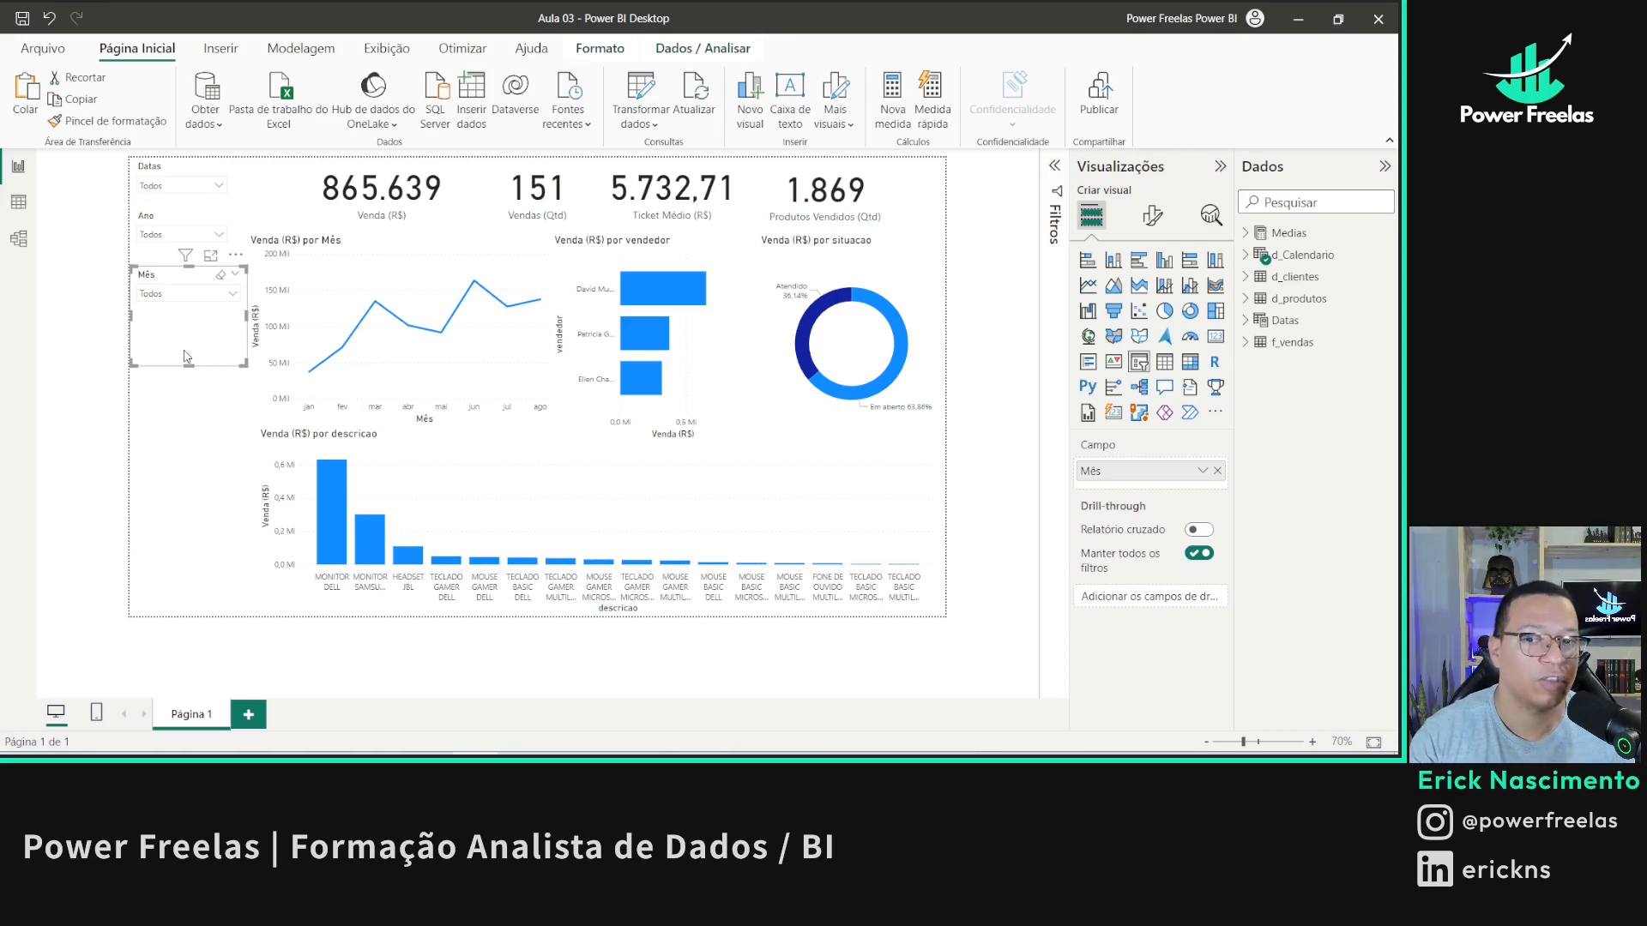
mouse_move(346, 286)
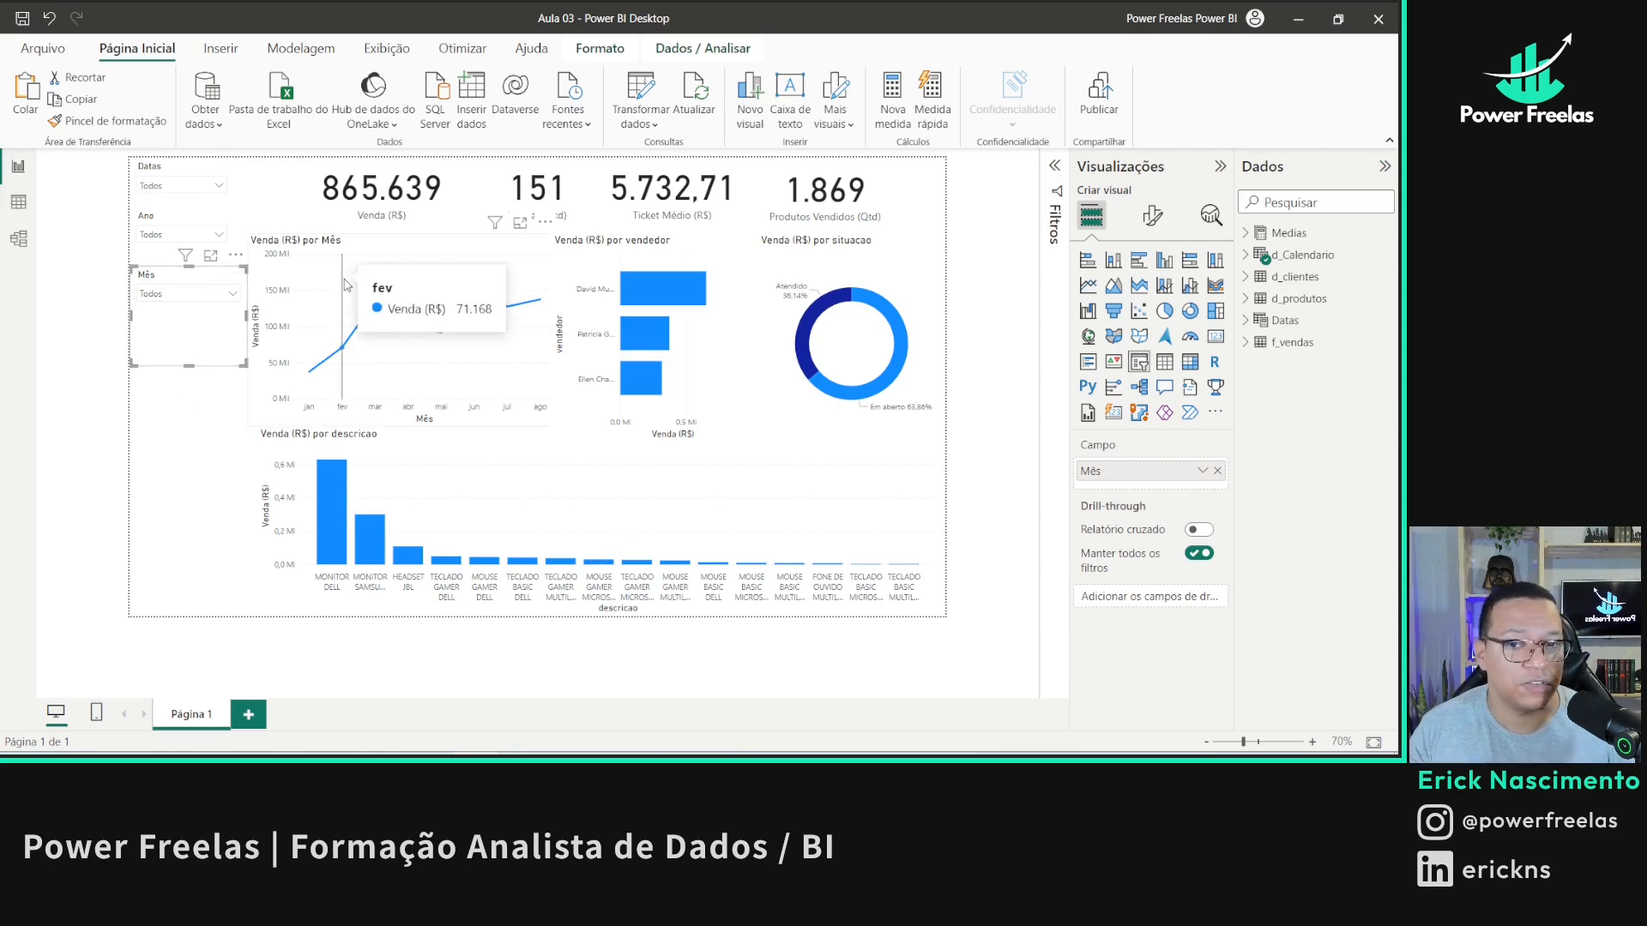
mouse_move(669, 296)
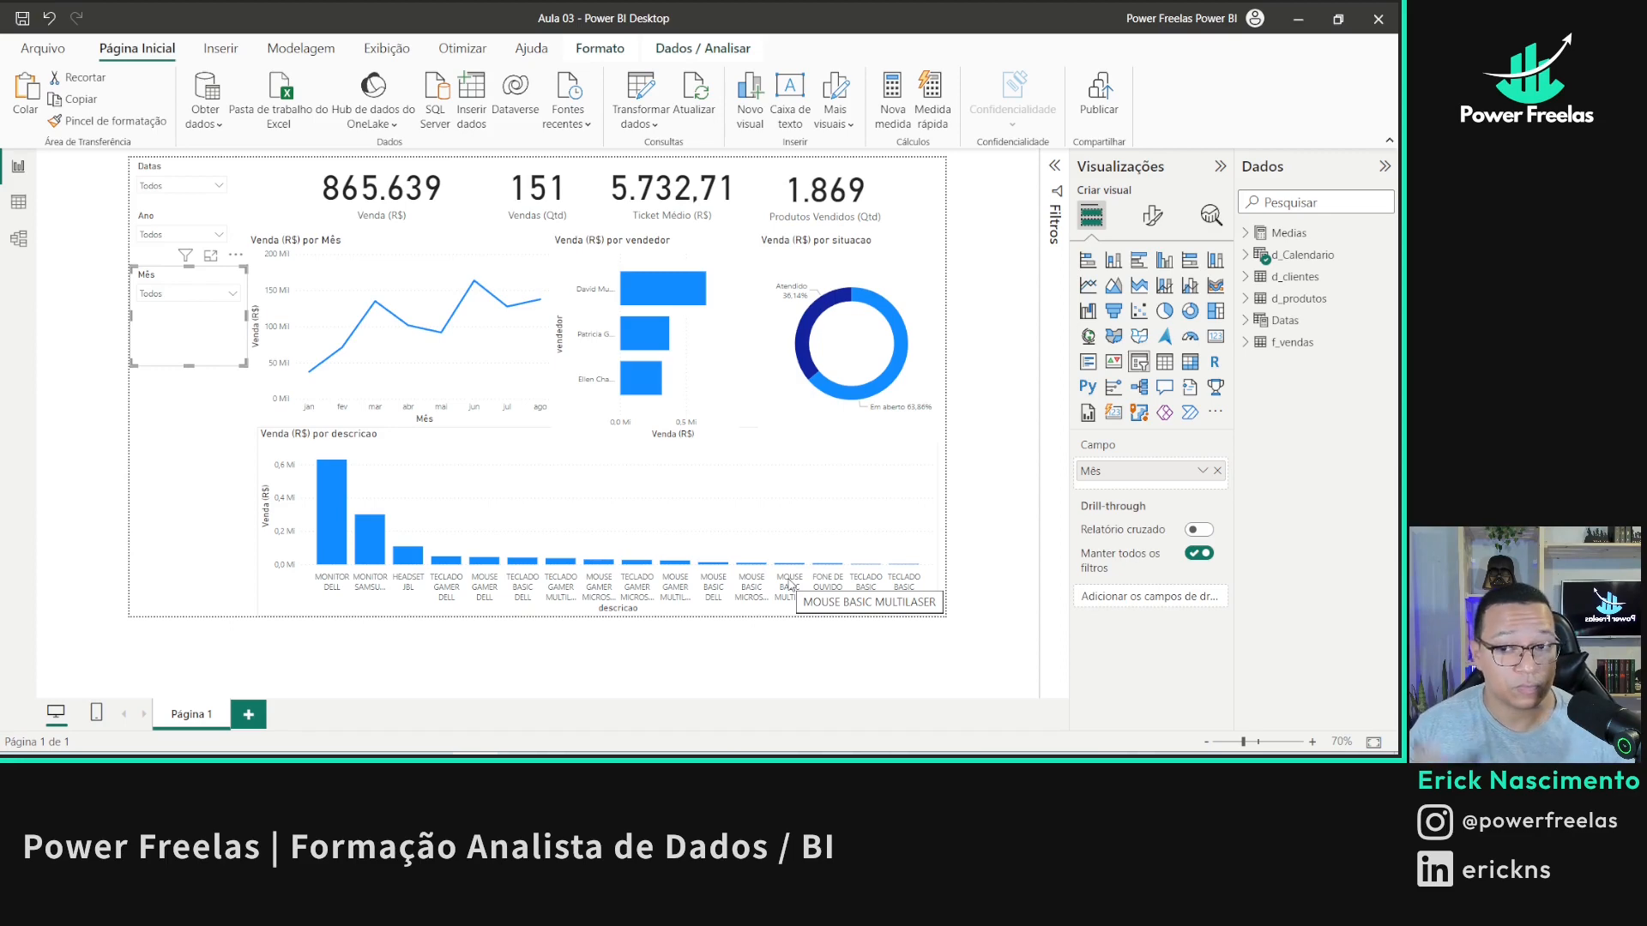
left_click(200, 455)
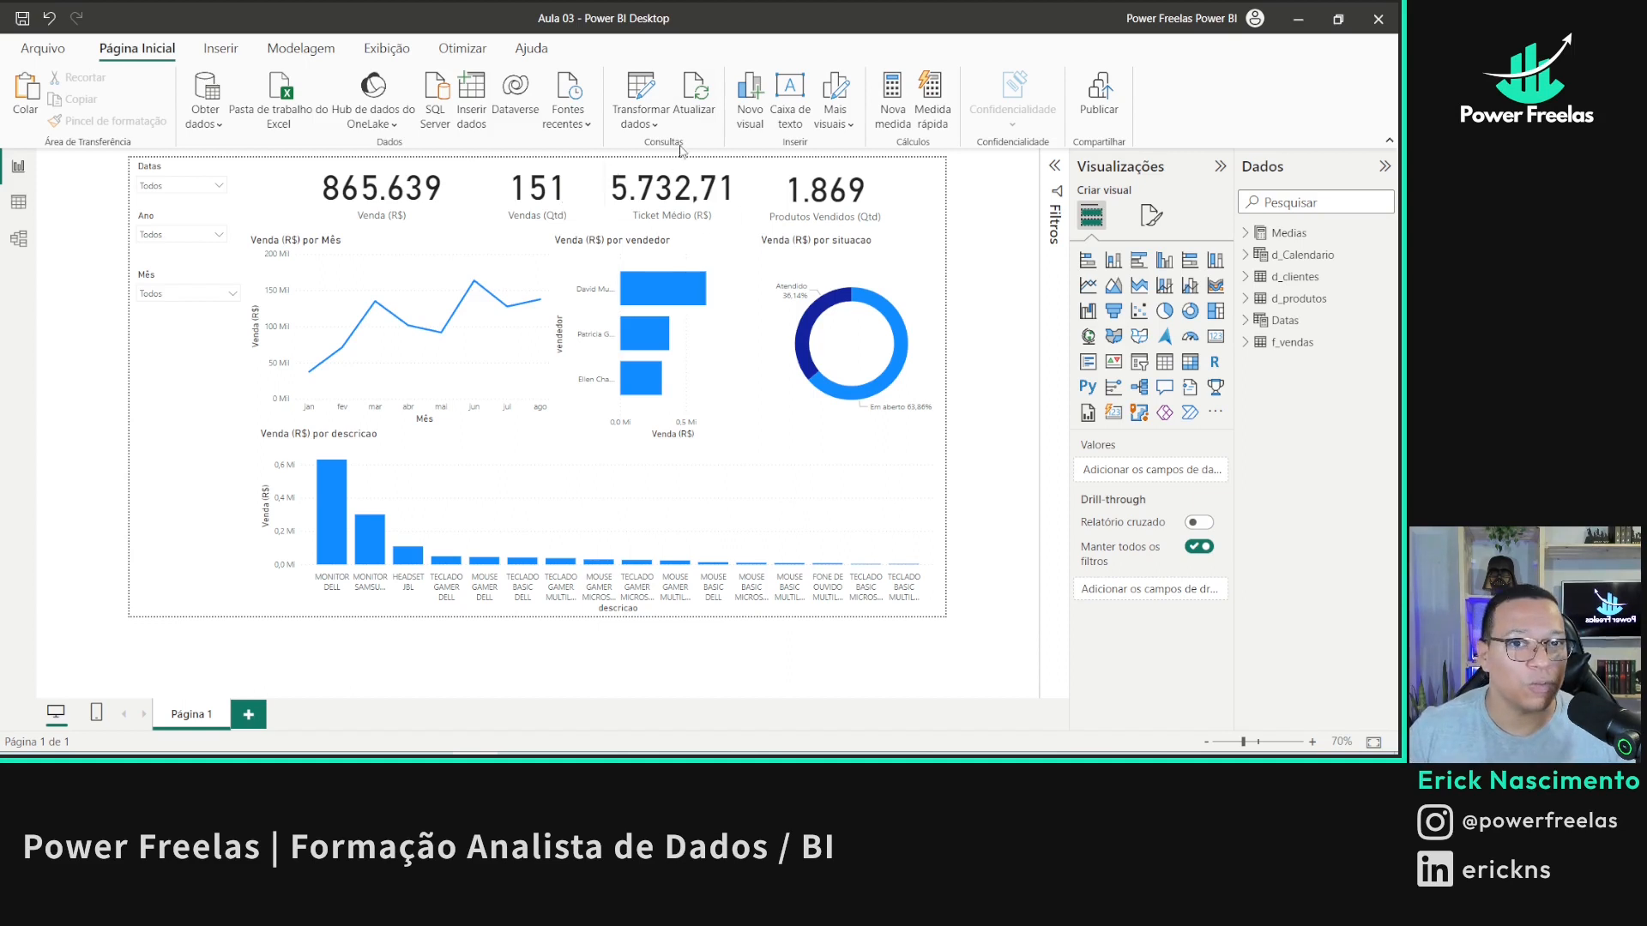
- Refresh the report's data and take a brief look at the main job in Spoon
left_click(686, 96)
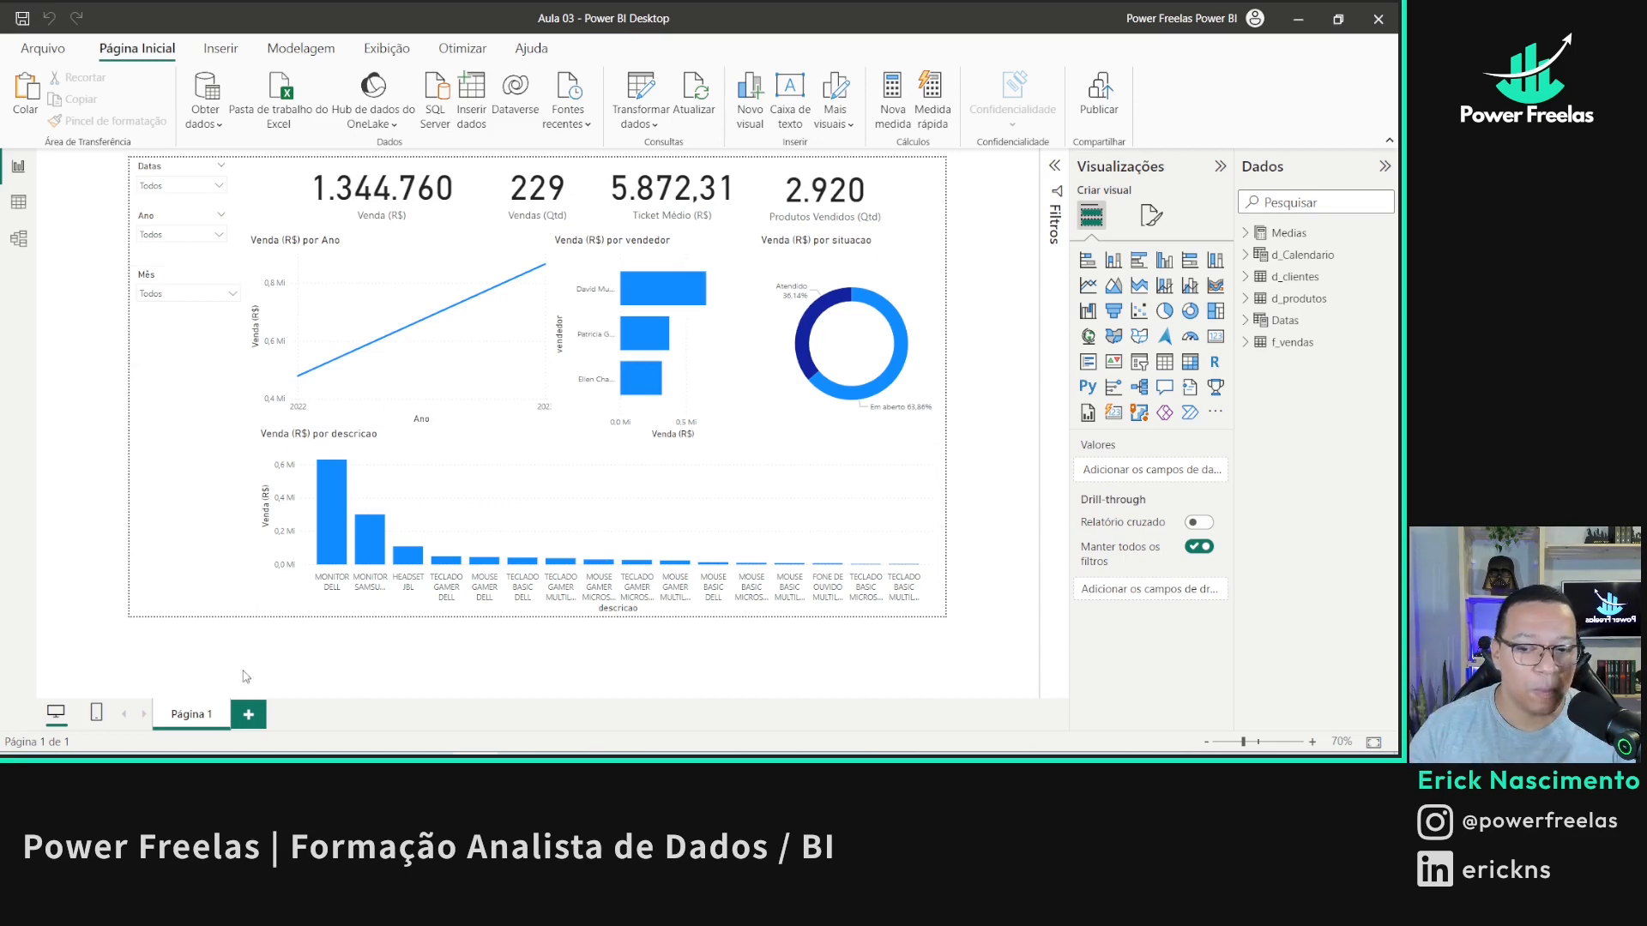
key("alt+Tab")
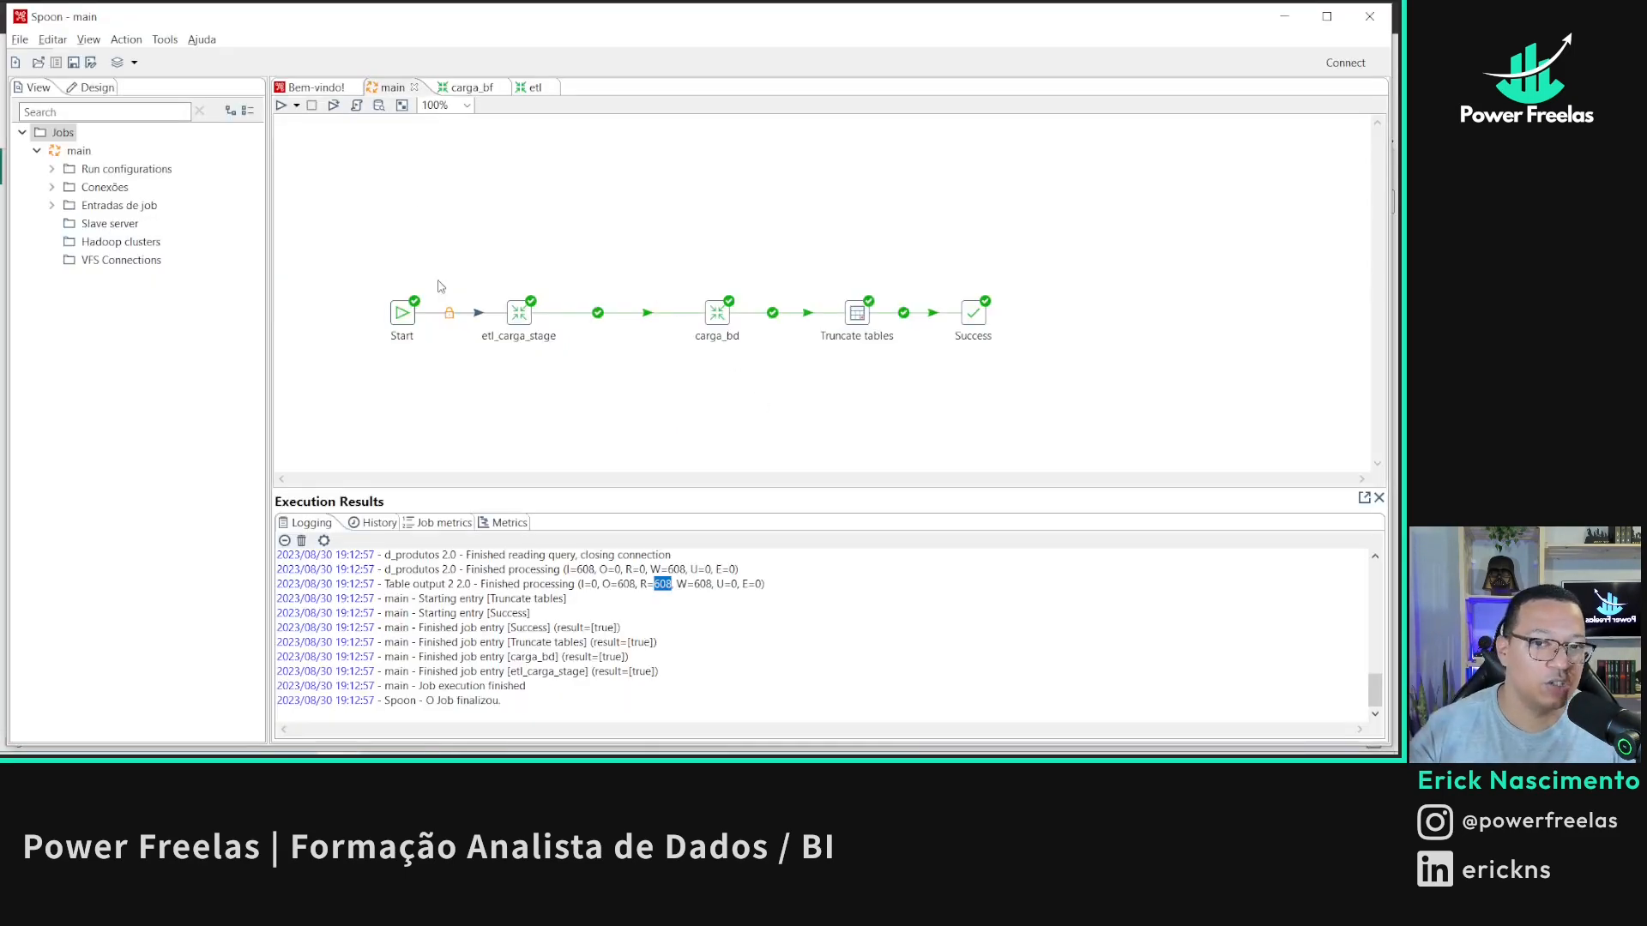
left_click(1278, 29)
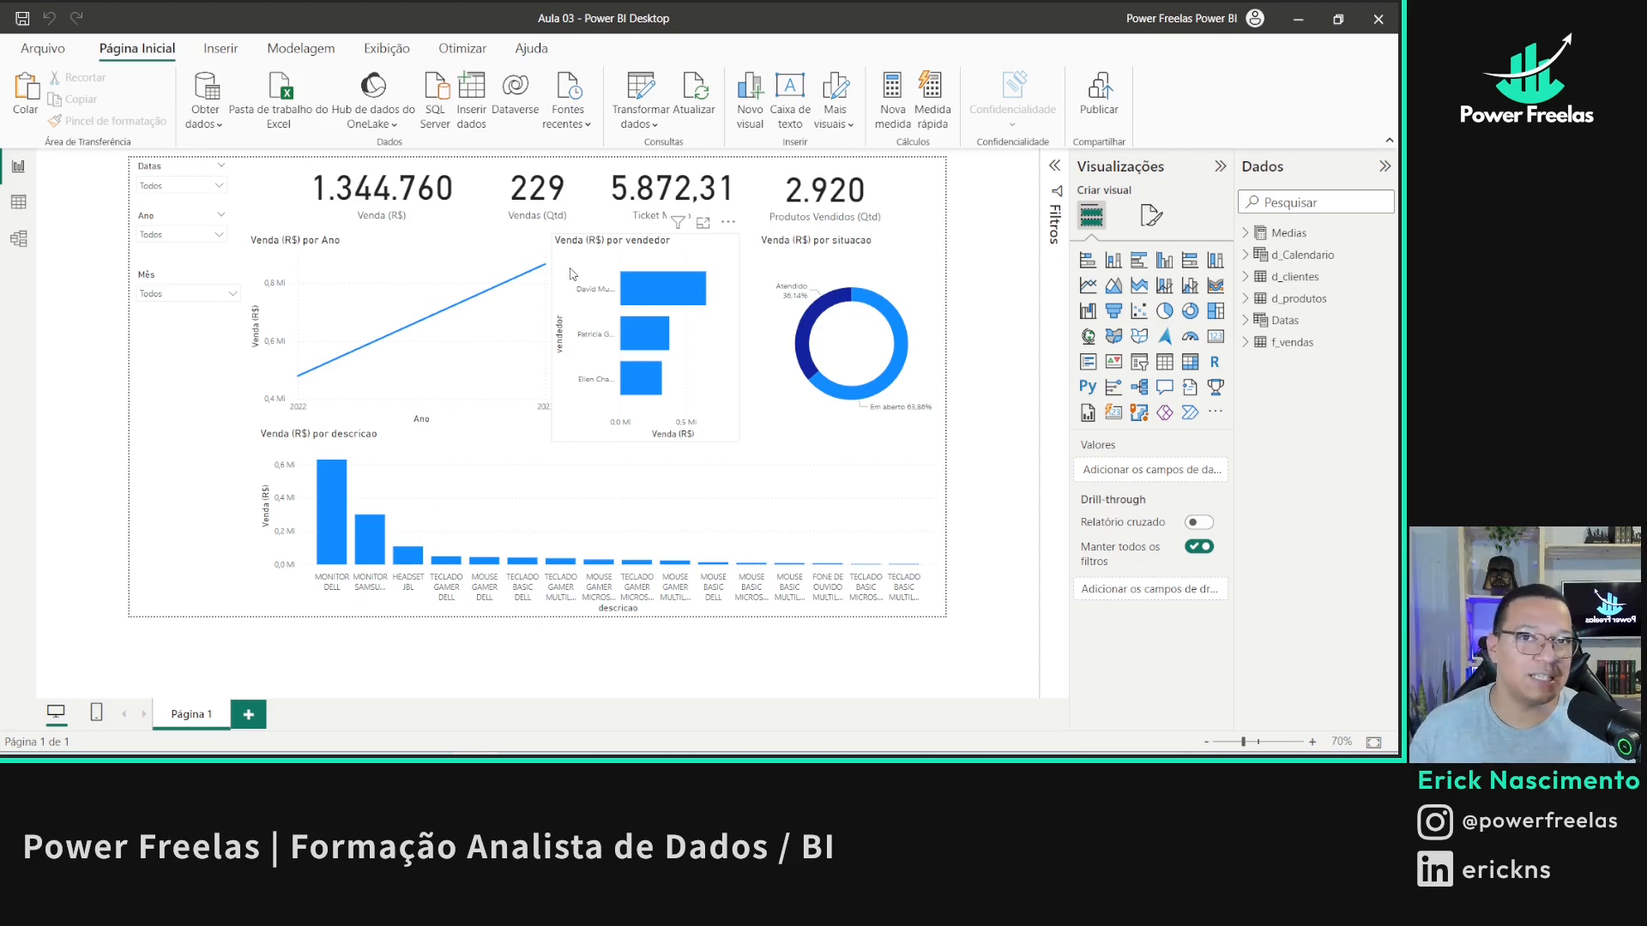
- Switch to the Miro board Etapas de um Projeto de BI in the browser and review its three project stages
key("alt+Tab")
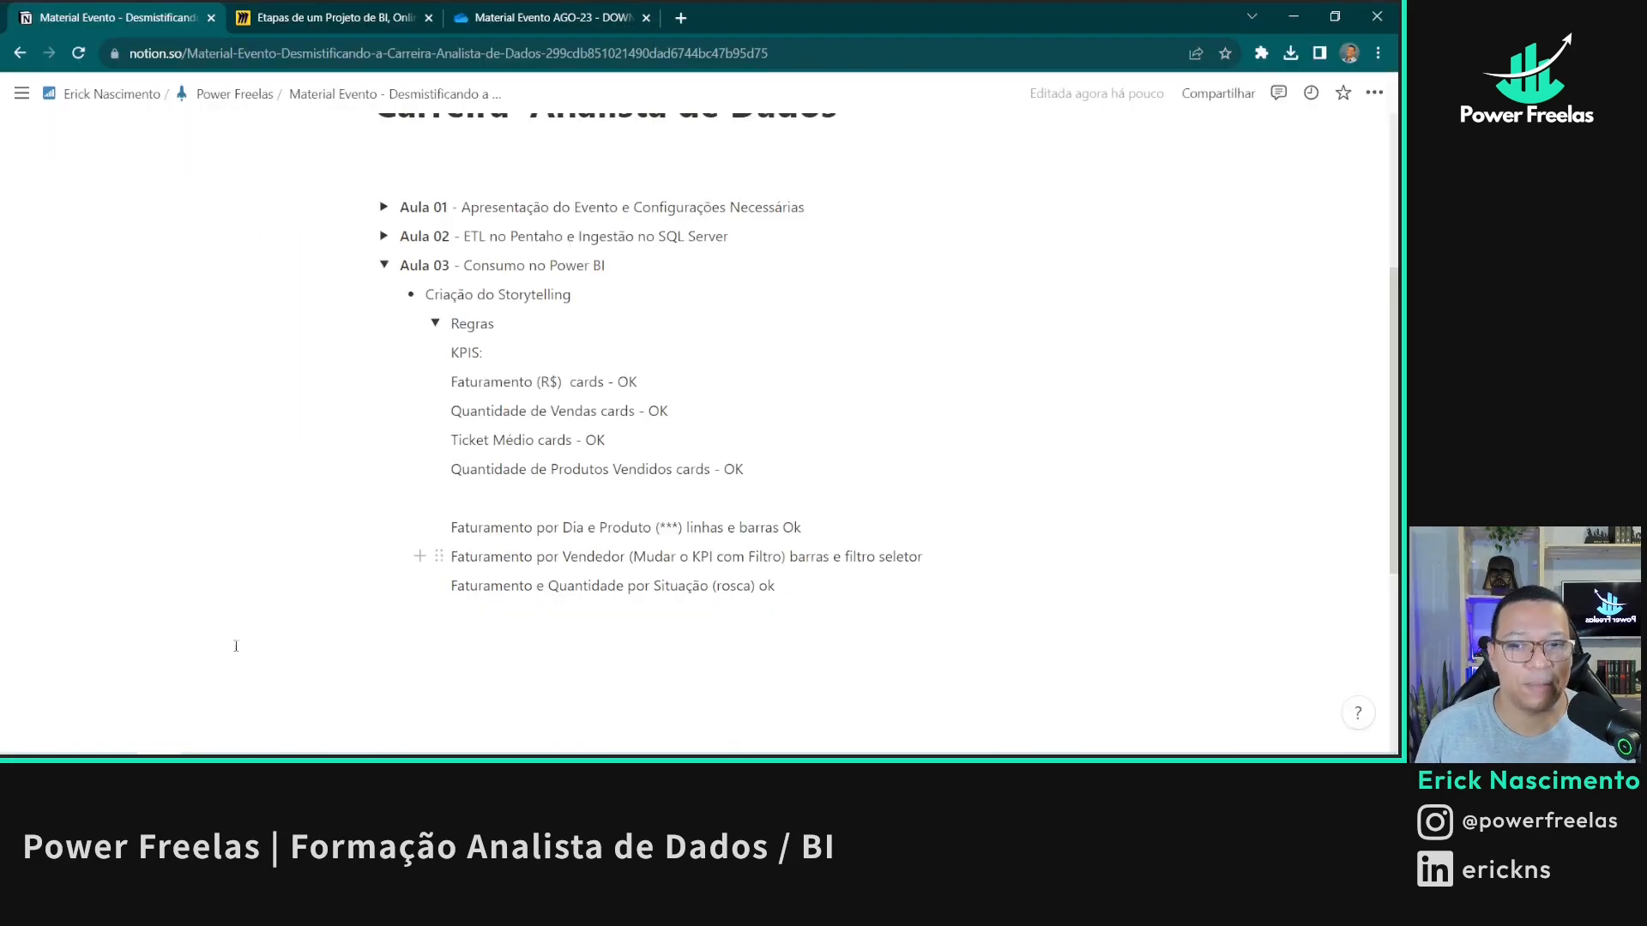
left_click(311, 16)
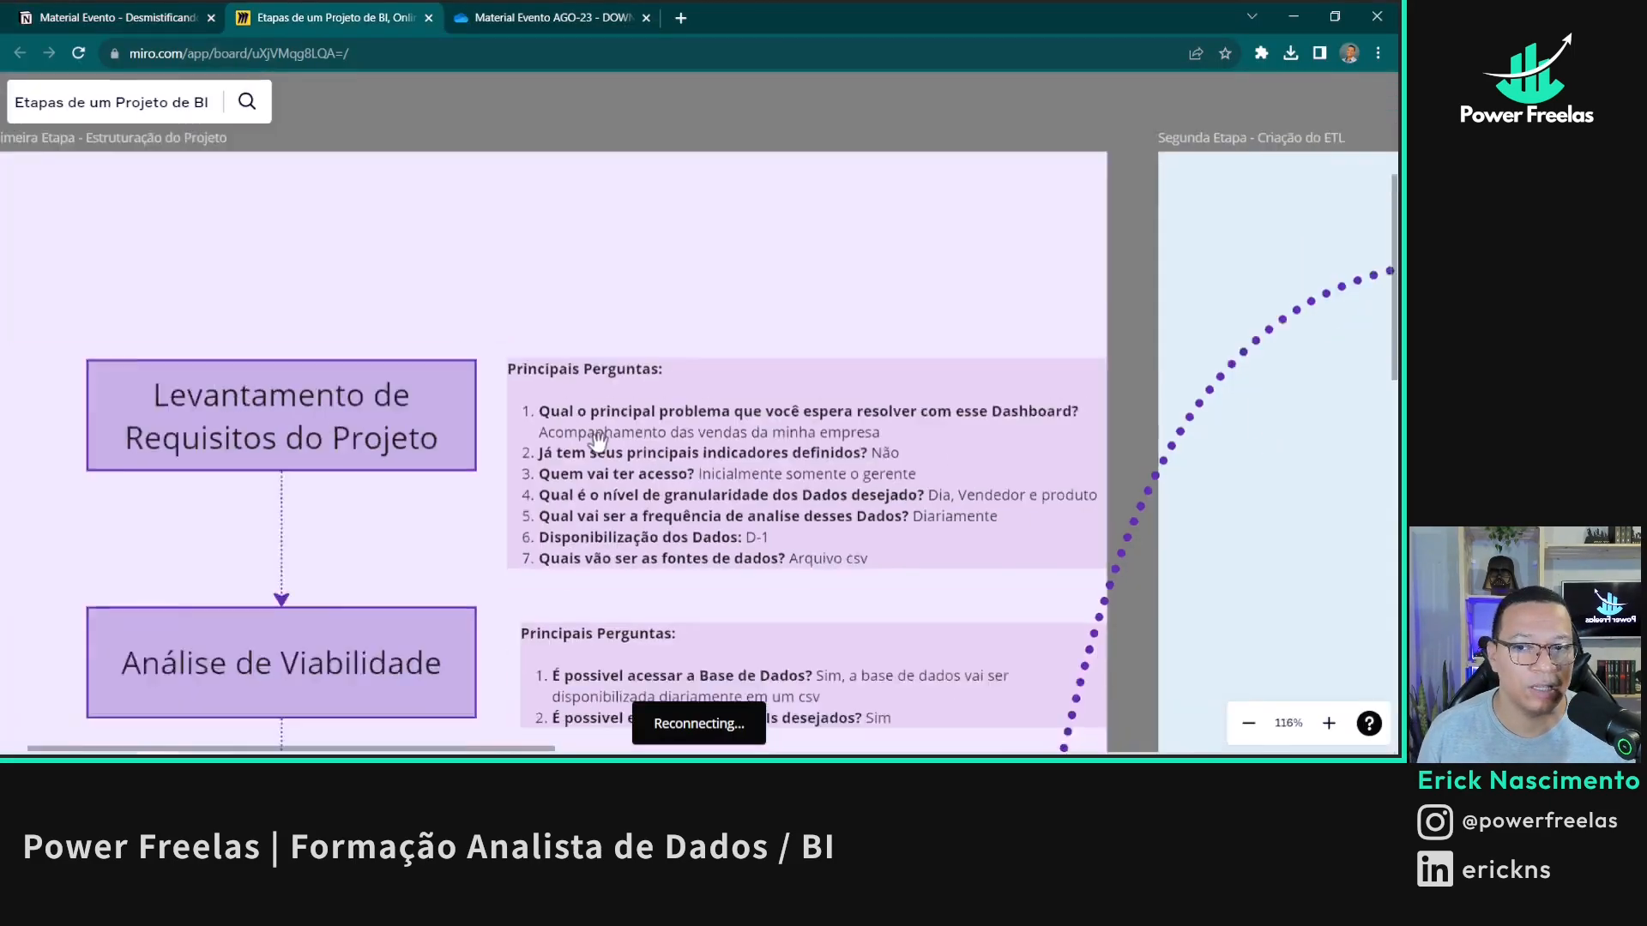
scroll(760, 392, "up", 5)
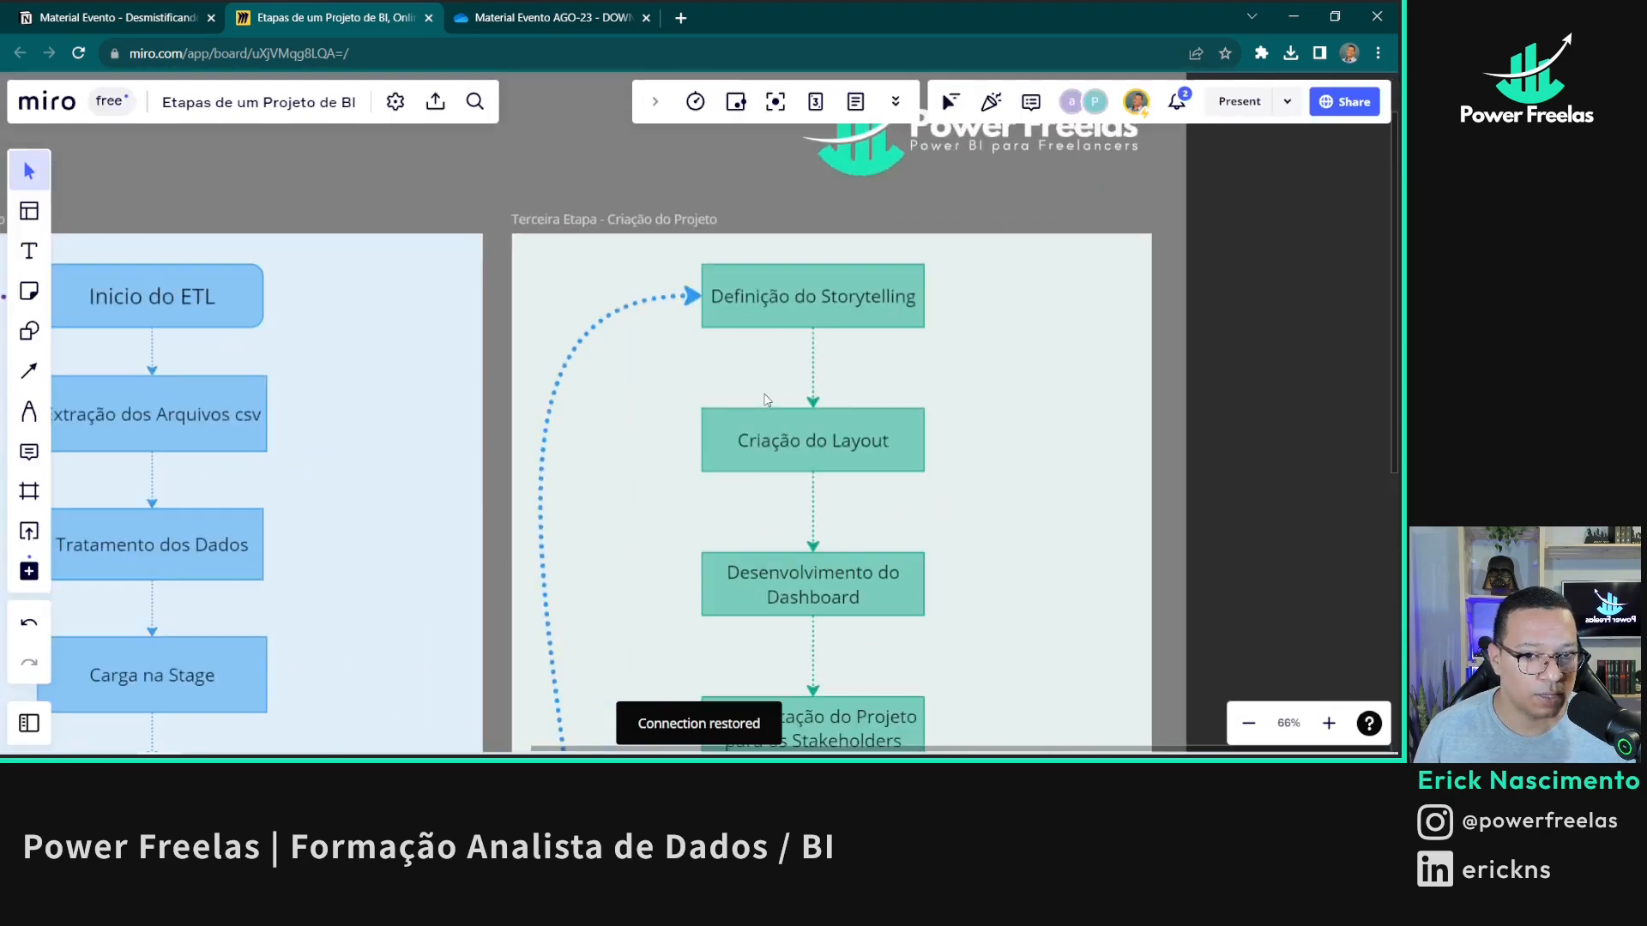
scroll(746, 471, "down", 5)
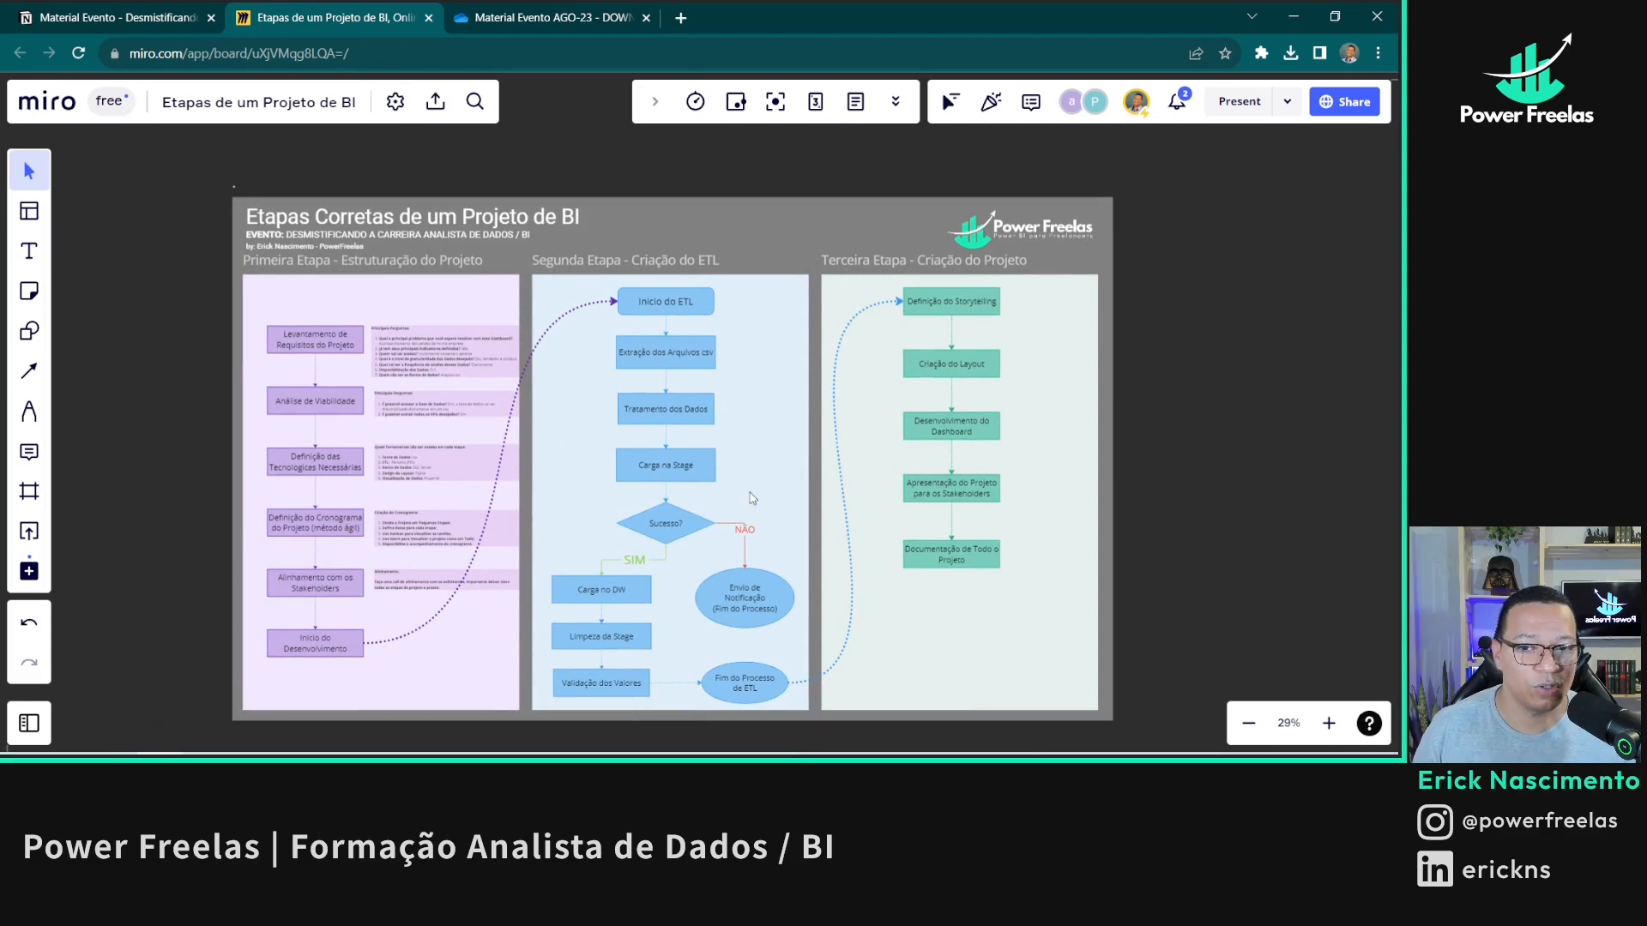
scroll(612, 357, "up", 1)
scroll(611, 356, "up", 1)
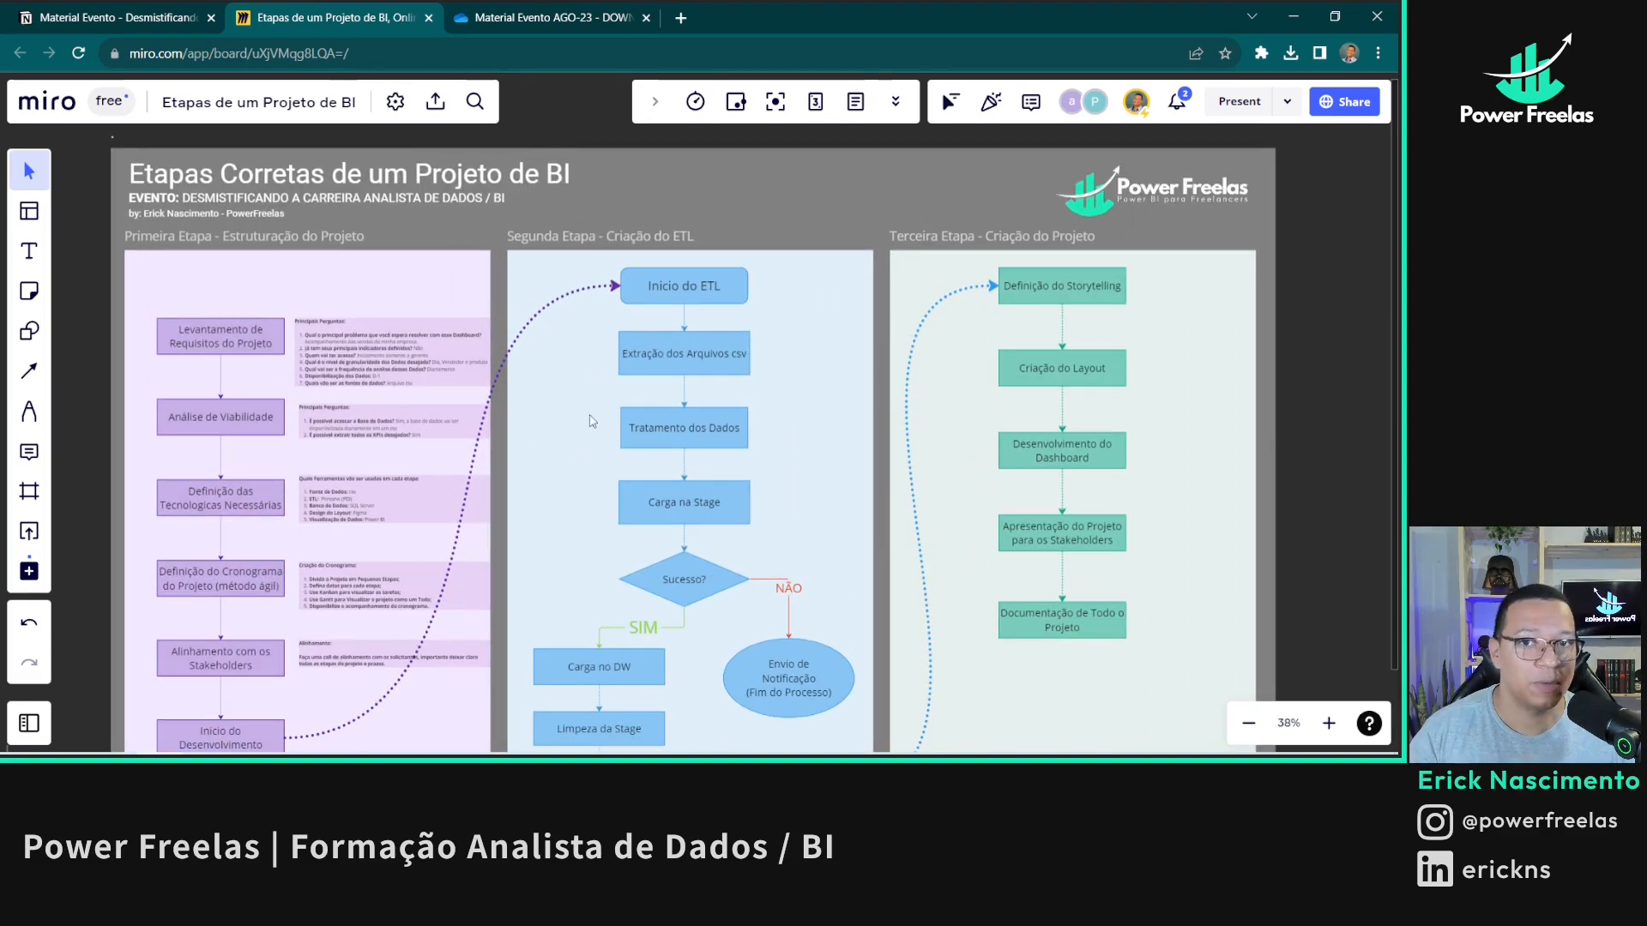
scroll(368, 536, "down", 2)
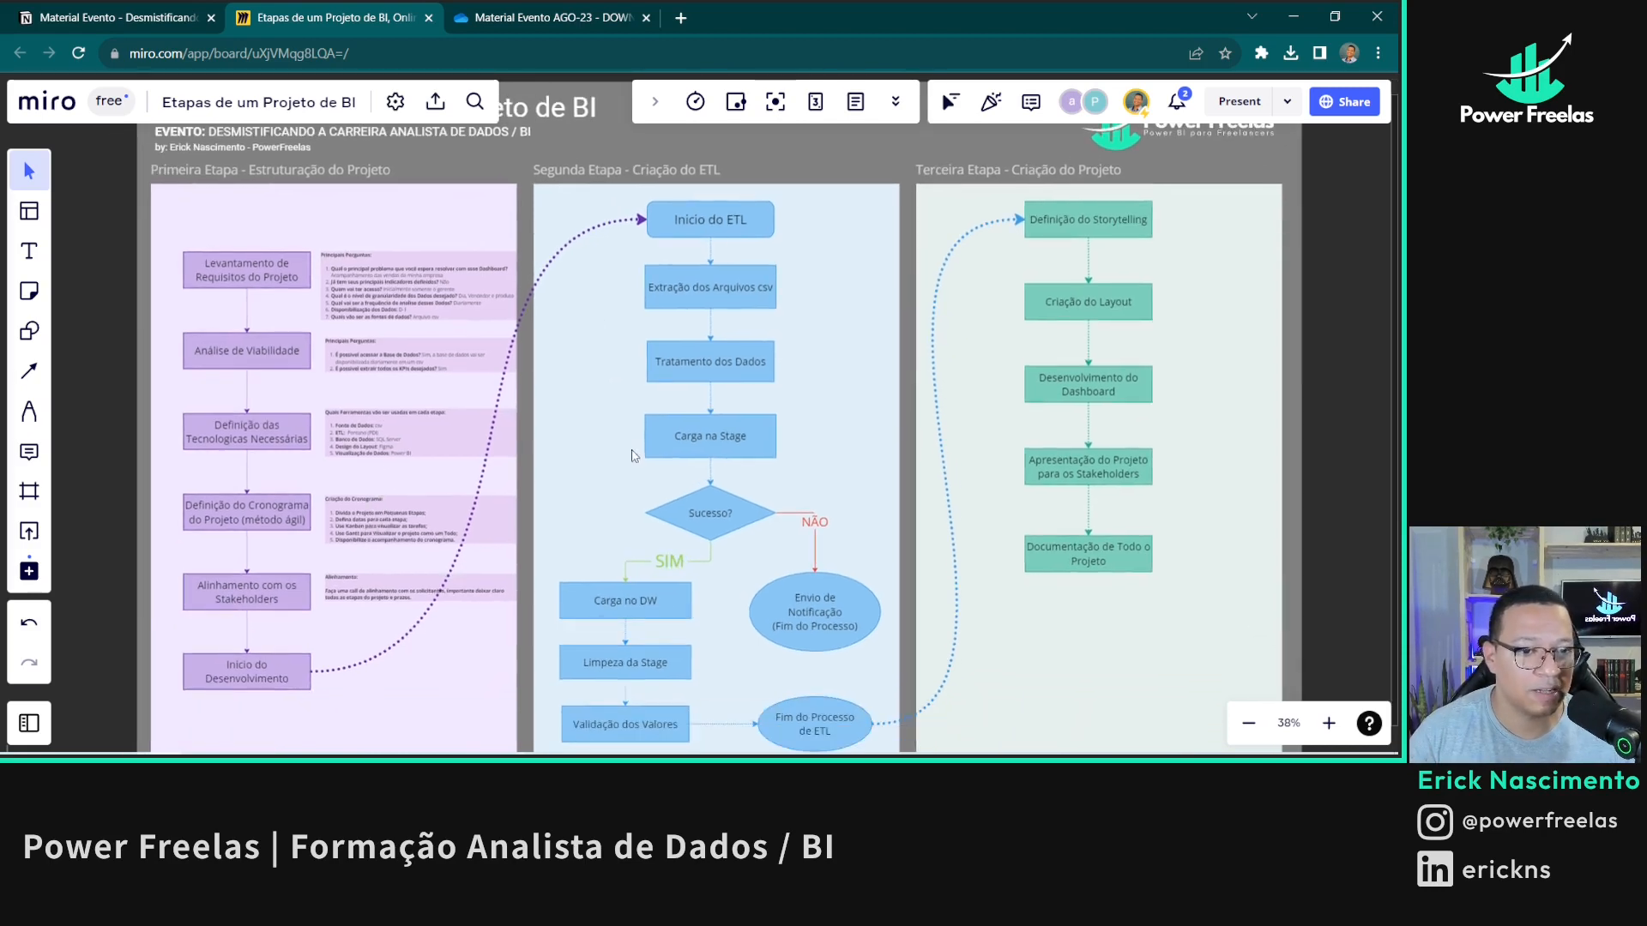
- Return to Power BI Desktop and inspect the 2023 point on the Venda (R$) line chart
key("alt+Tab")
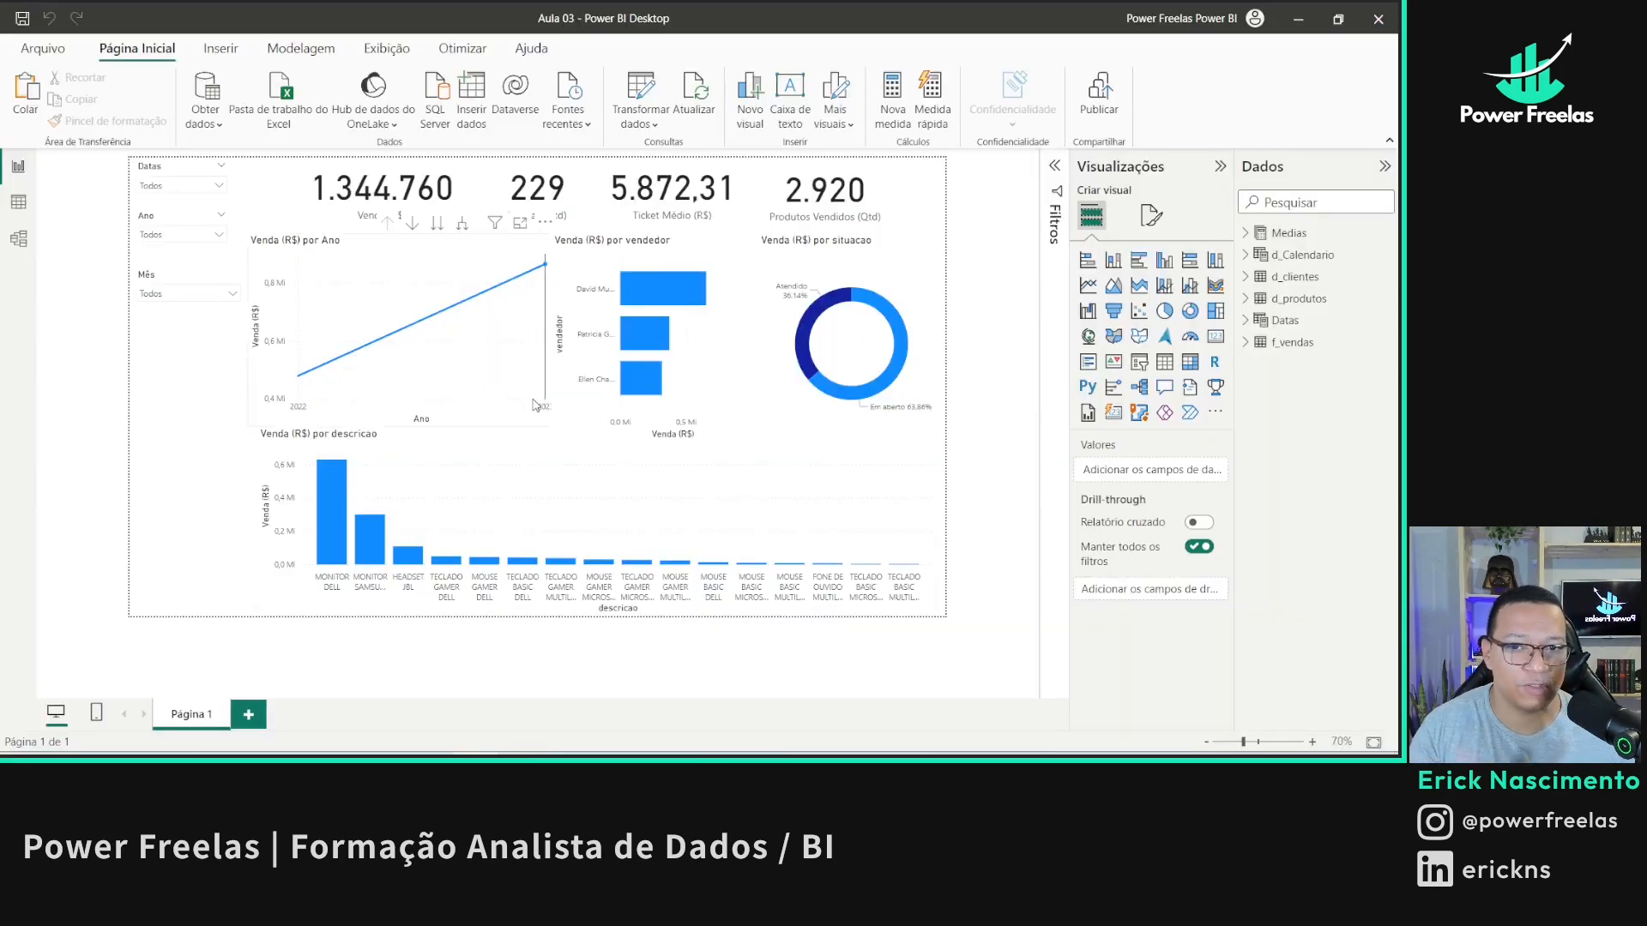
mouse_move(533, 383)
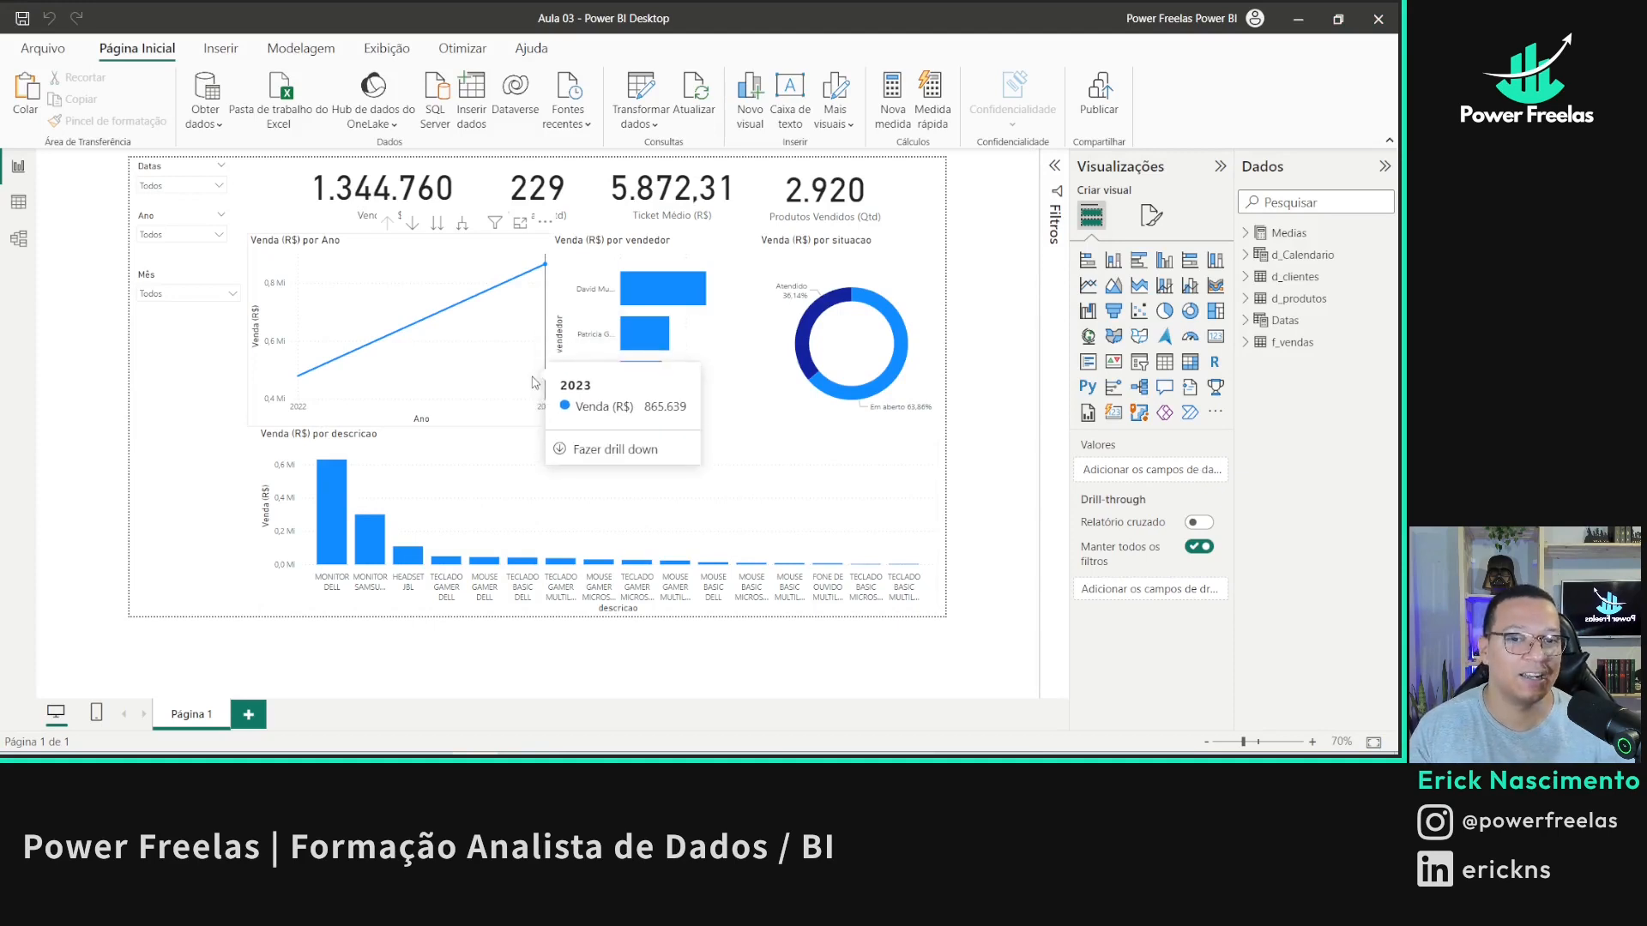